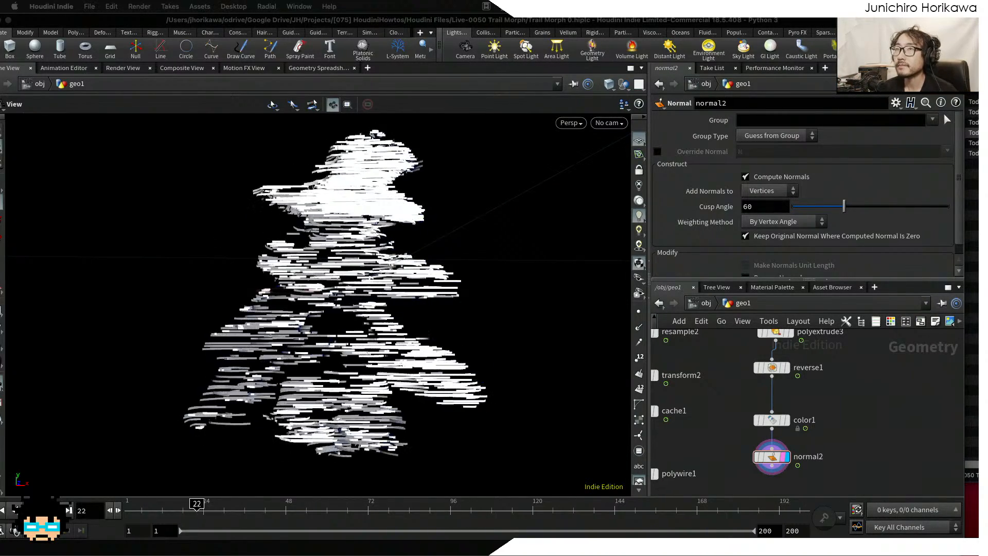
Examine the solver2 and trail2 nodes in the finished trail morph network and the playback of its animation.
{"action": "left_click_drag", "start_coordinate": [964, 278], "coordinate": [987, 278]}
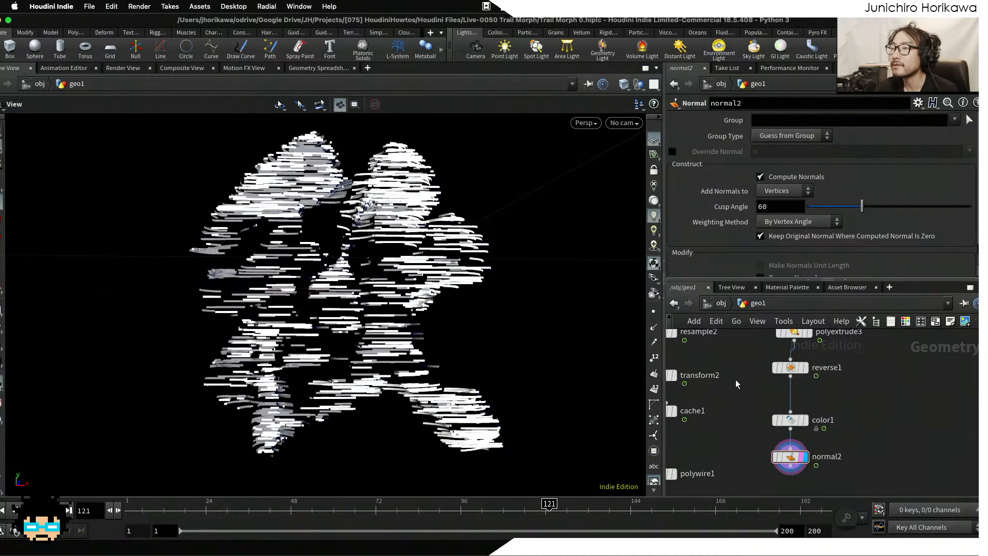
{"action": "scroll", "coordinate": [737, 379], "scroll_direction": "down", "scroll_amount": 4}
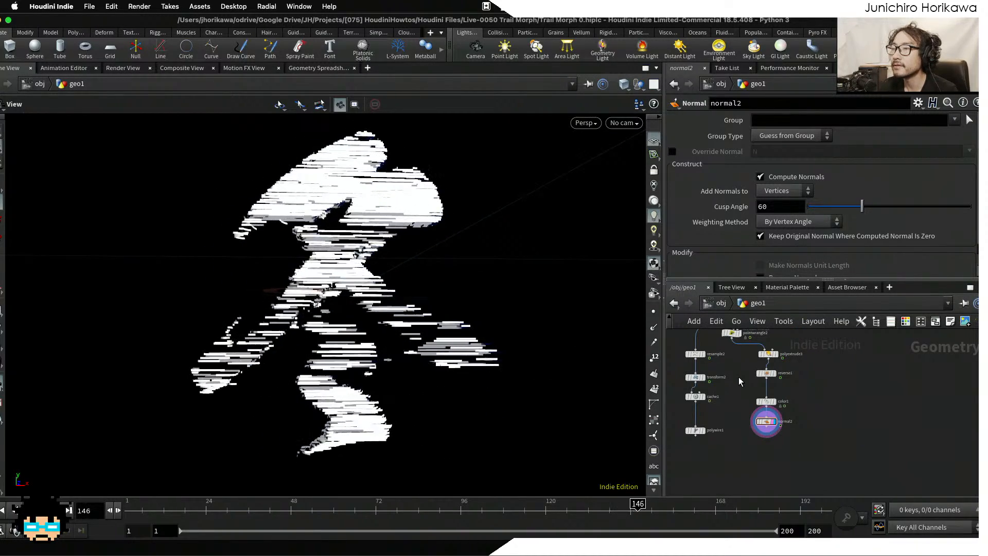
{"action": "middle_click_drag", "start_coordinate": [741, 401], "coordinate": [746, 448]}
{"action": "scroll", "coordinate": [719, 355], "scroll_direction": "up", "scroll_amount": 10}
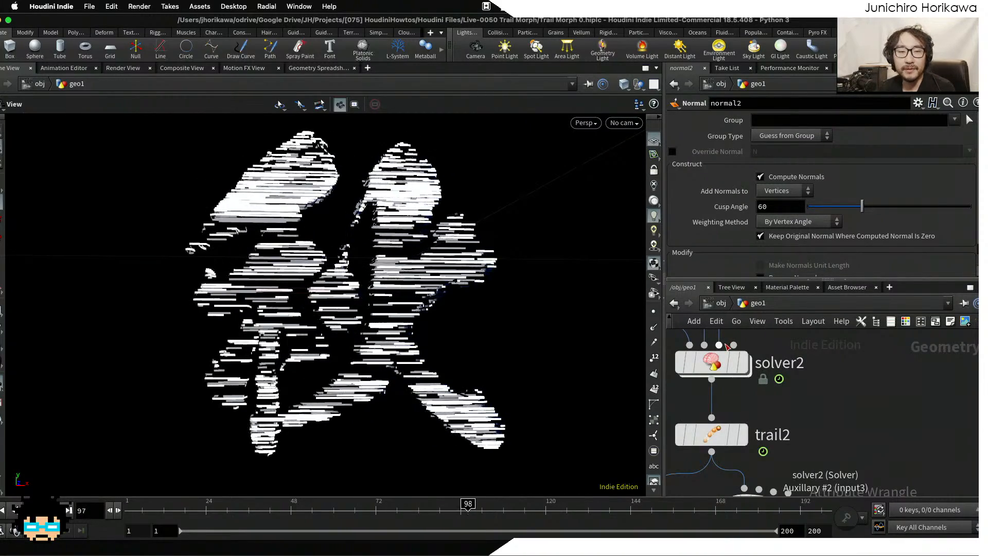
{"action": "mouse_move", "coordinate": [726, 360]}
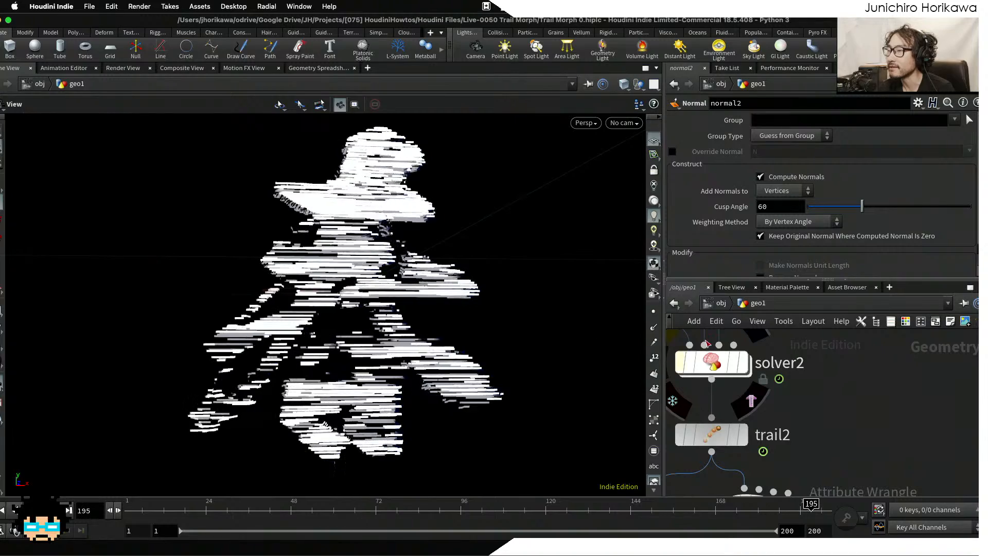
{"action": "scroll", "coordinate": [829, 375], "scroll_direction": "down", "scroll_amount": 3}
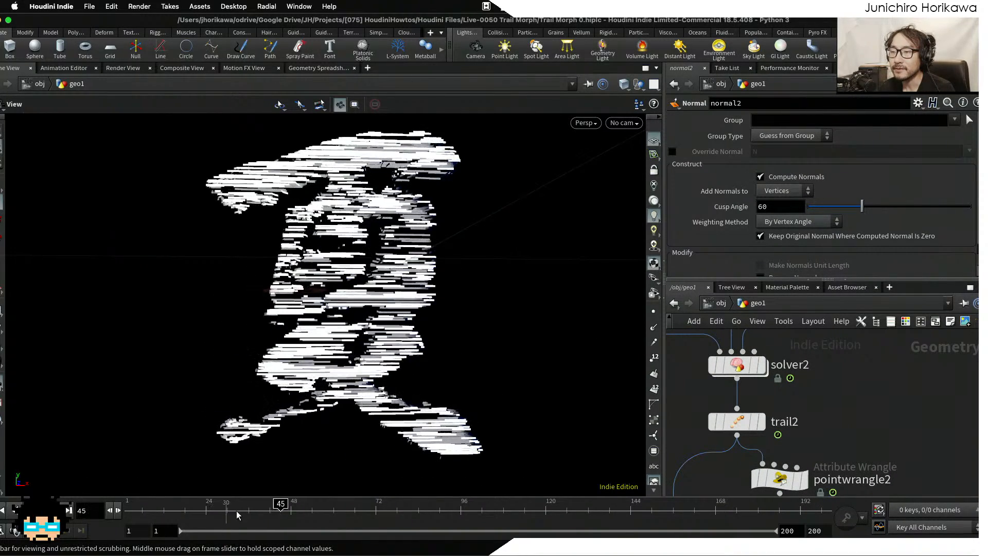
{"action": "left_click_drag", "start_coordinate": [232, 513], "coordinate": [161, 513]}
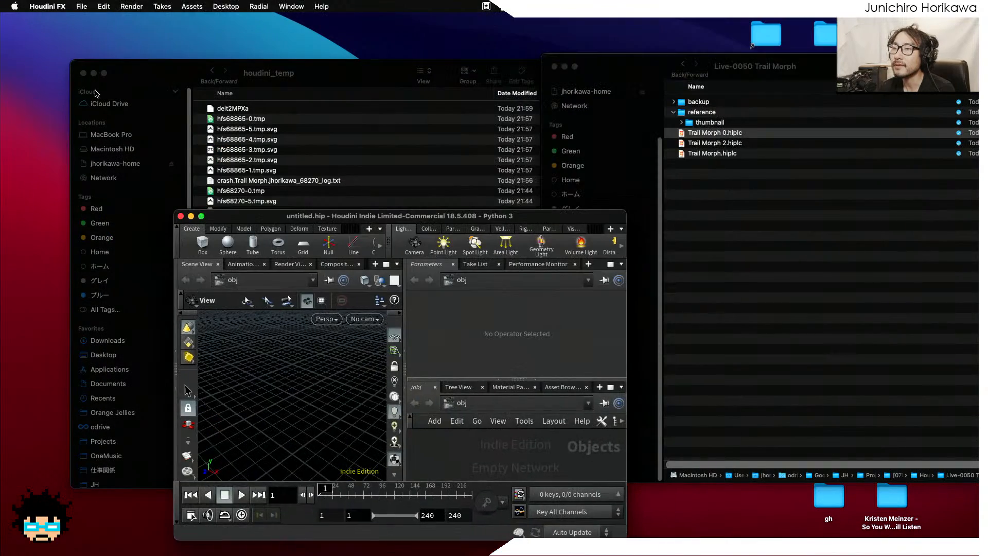
Enlarge the untitled Houdini session's window to fill the screen and bring up the Live-0050 Trail Morph folder beside it.
{"action": "left_click", "coordinate": [143, 70]}
{"action": "left_click_drag", "start_coordinate": [143, 71], "coordinate": [125, 85]}
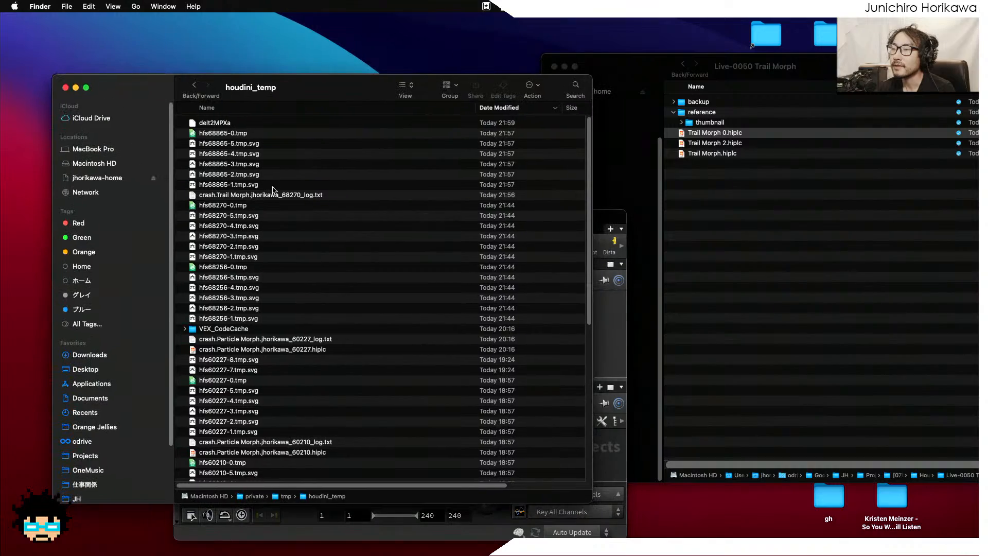
{"action": "left_click_drag", "start_coordinate": [603, 222], "coordinate": [433, 26]}
{"action": "left_click_drag", "start_coordinate": [553, 390], "coordinate": [968, 489]}
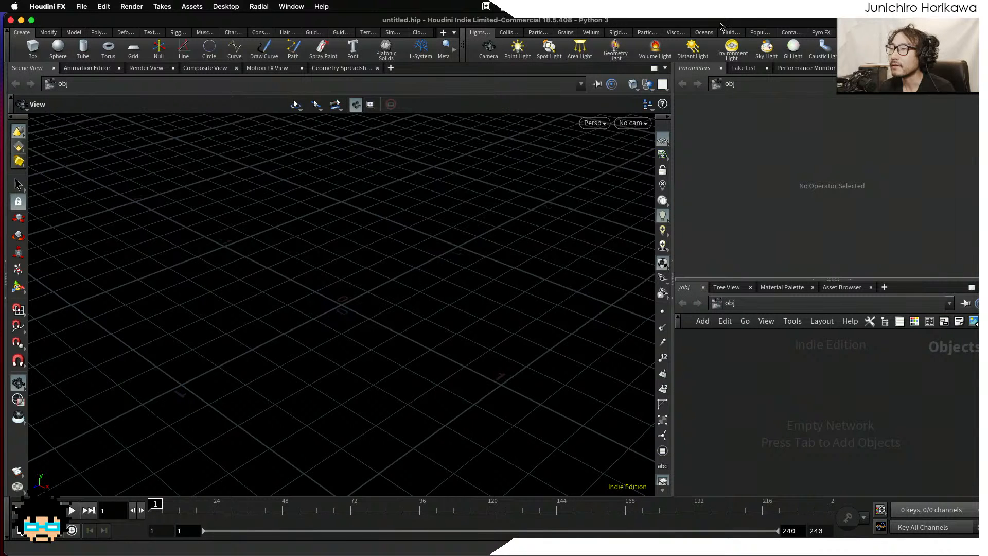
{"action": "left_click_drag", "start_coordinate": [722, 22], "coordinate": [590, 27]}
{"action": "left_click", "coordinate": [901, 249]}
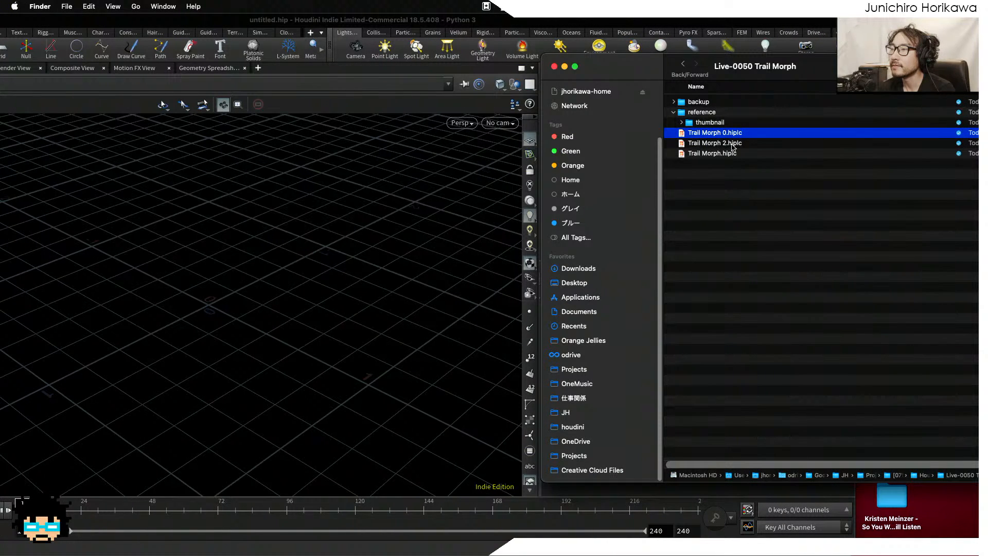
Load Trail Morph 2.hiplc into the empty Houdini session and widen its parameter and network panes.
{"action": "left_click_drag", "start_coordinate": [720, 143], "coordinate": [457, 106]}
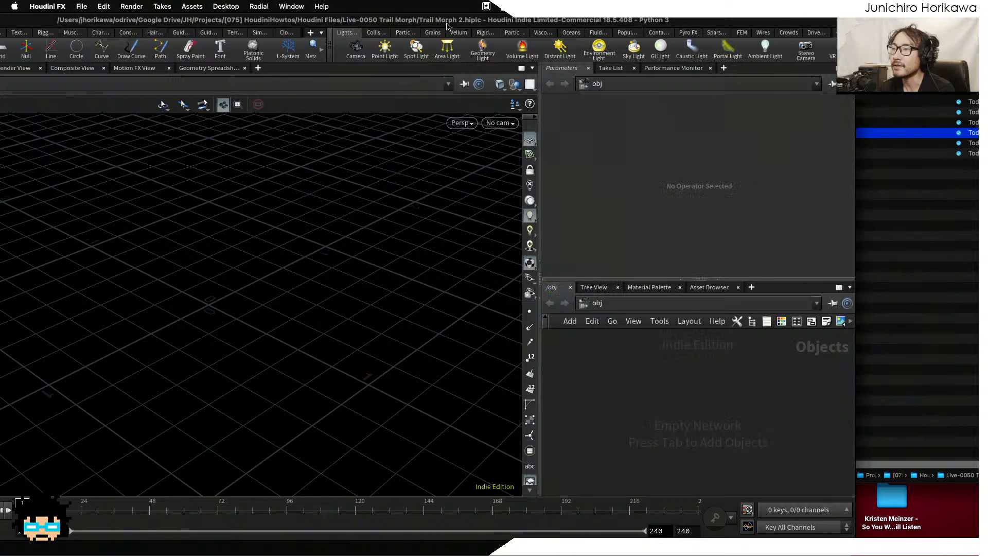
{"action": "left_click_drag", "start_coordinate": [451, 21], "coordinate": [583, 27]}
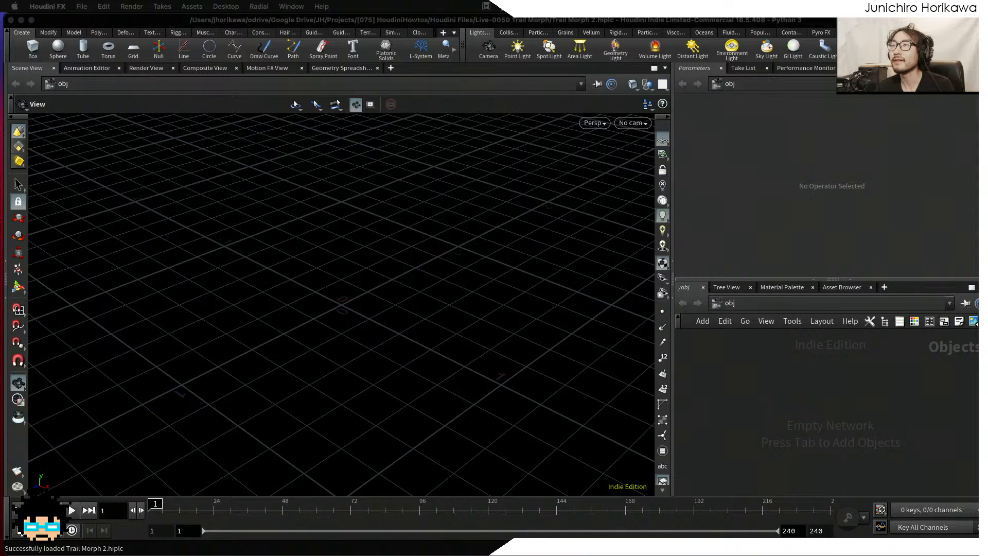
{"action": "left_click", "coordinate": [686, 368]}
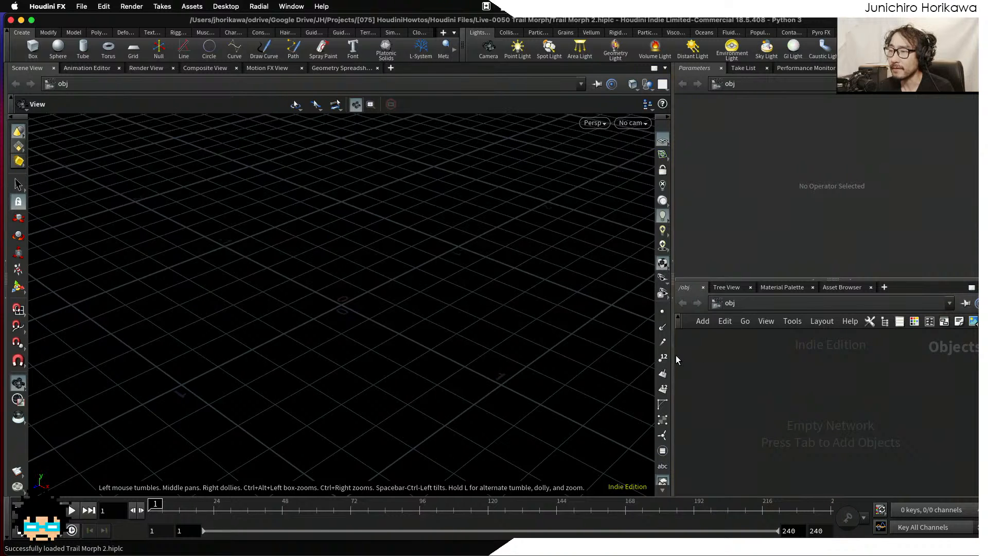
{"action": "left_click_drag", "start_coordinate": [675, 357], "coordinate": [627, 366]}
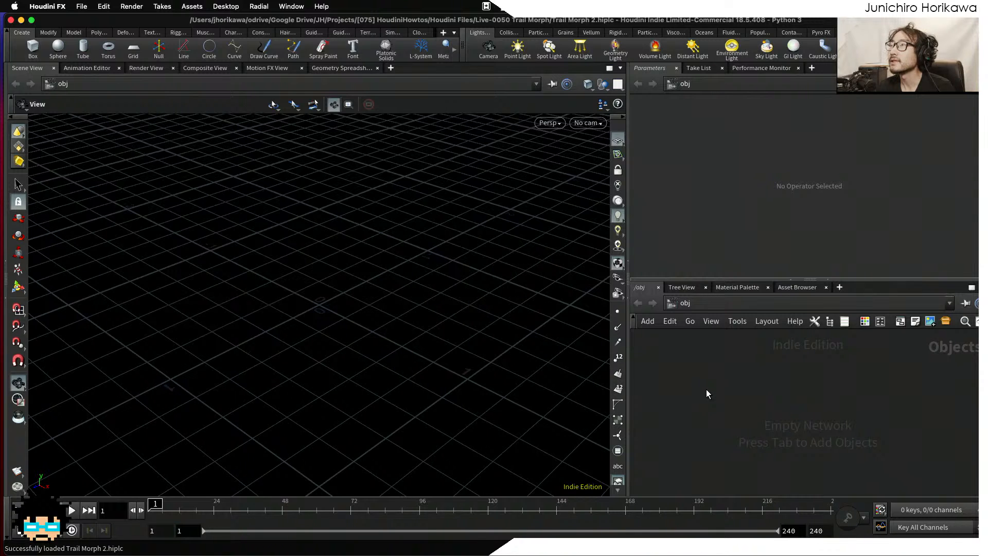
Add a Geometry object to the empty object network and go inside it.
{"action": "key", "text": "Tab"}
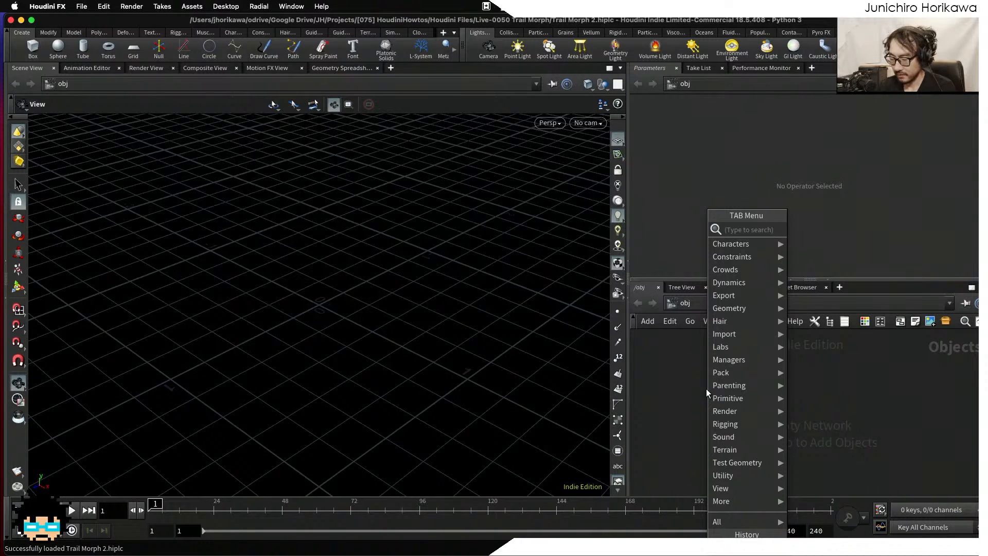
{"action": "type", "text": "geom"}
{"action": "key", "text": "Escape"}
{"action": "left_click", "coordinate": [706, 384]}
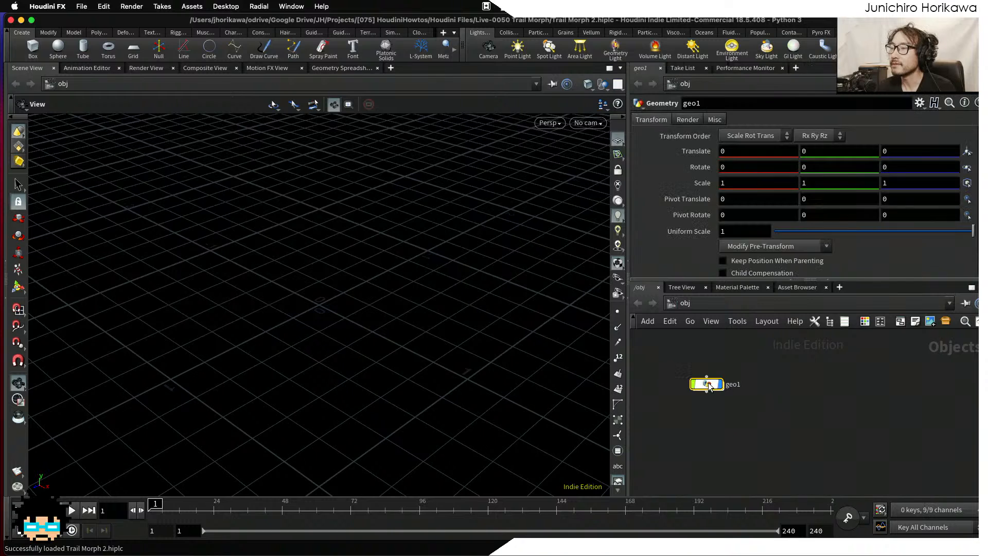
{"action": "double_click", "coordinate": [708, 384]}
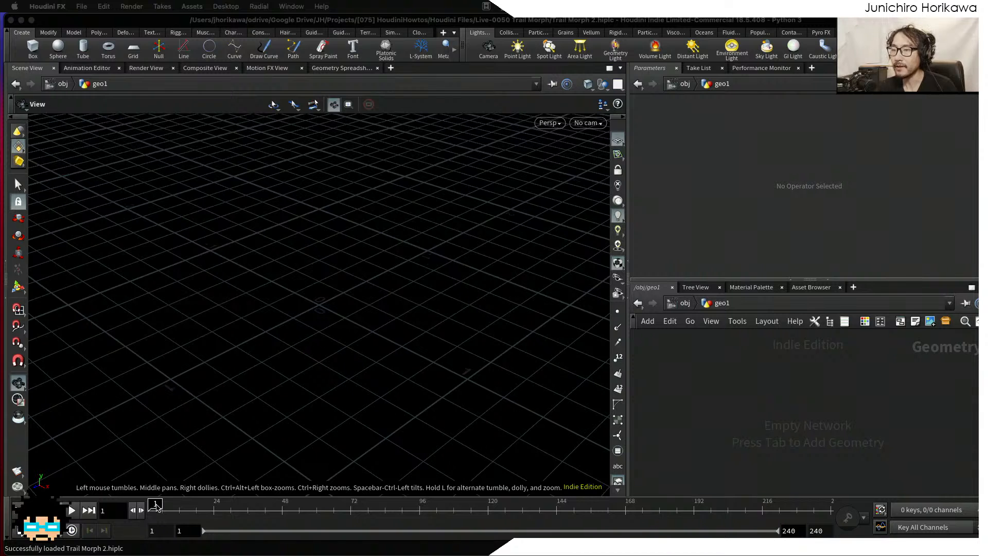
Add a Font node inside the geo1 network.
{"action": "left_click", "coordinate": [697, 375]}
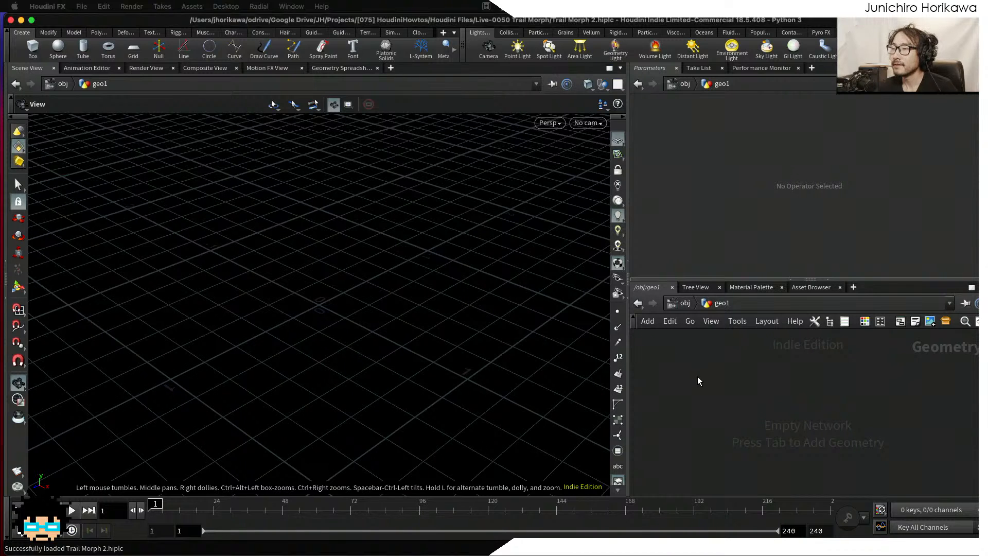
{"action": "key", "text": "Tab"}
{"action": "type", "text": "font"}
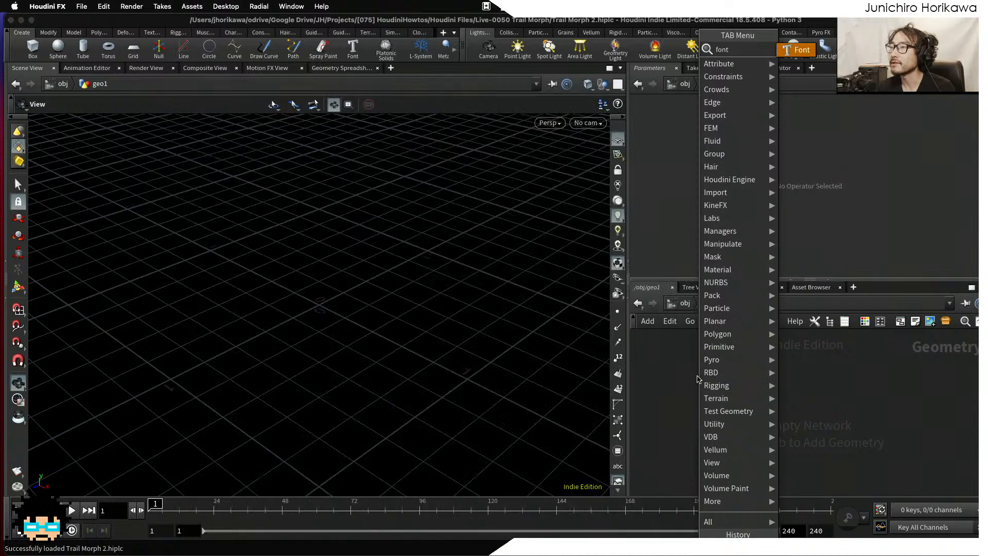
{"action": "key", "text": "Return"}
{"action": "left_click", "coordinate": [745, 386]}
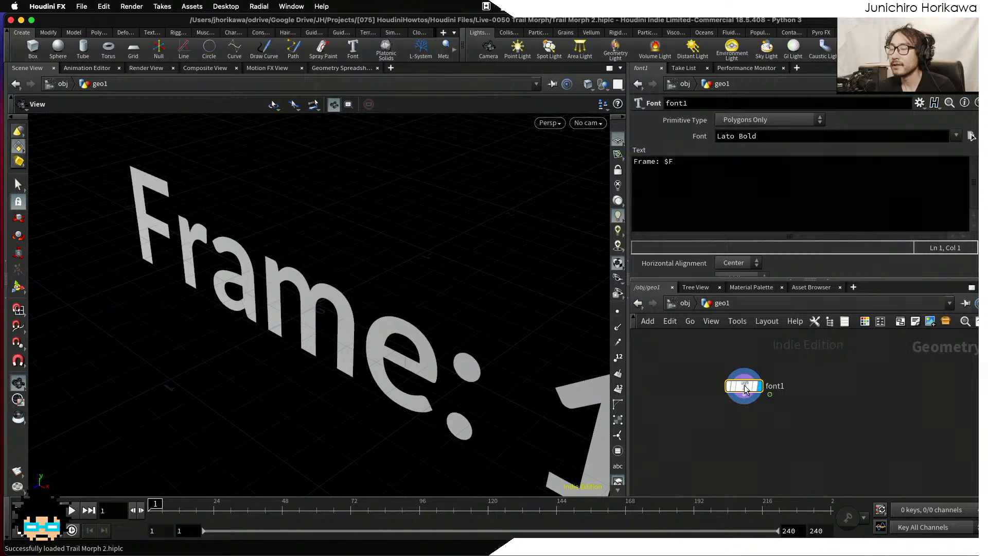
{"action": "left_click_drag", "start_coordinate": [454, 249], "coordinate": [543, 223]}
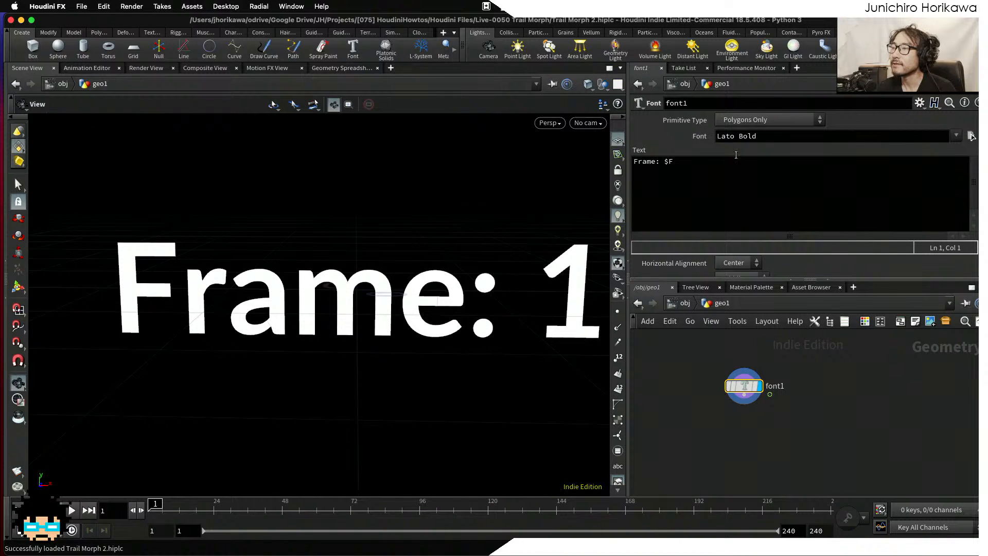
Change the Font node's typeface to KsoKagerou.
{"action": "left_click", "coordinate": [956, 136]}
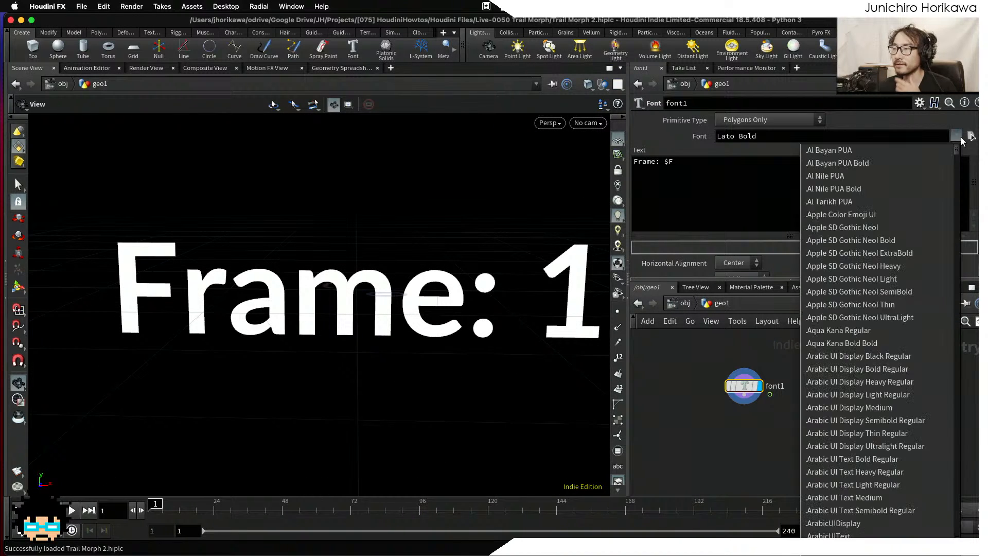
{"action": "scroll", "coordinate": [916, 216], "scroll_direction": "down", "scroll_amount": 15}
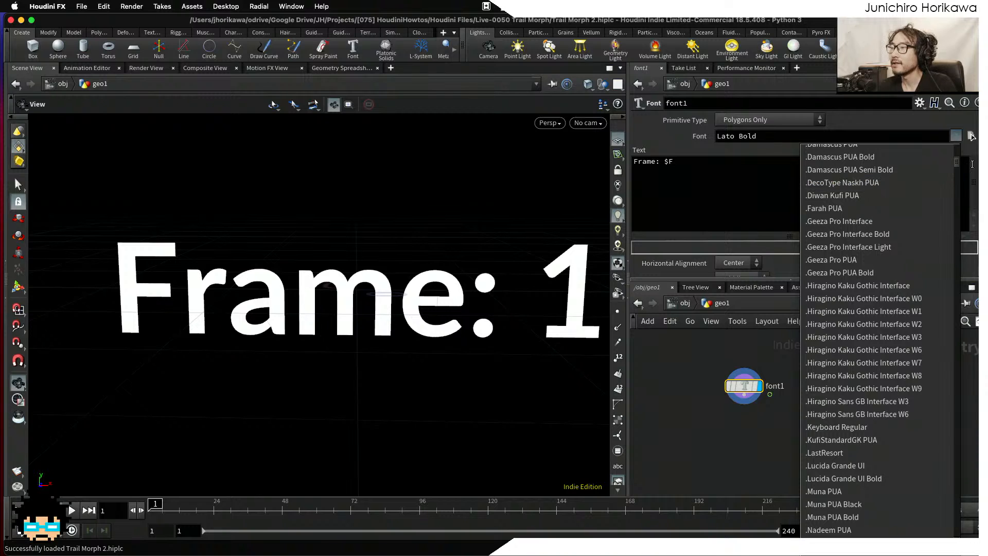
{"action": "left_click_drag", "start_coordinate": [957, 167], "coordinate": [958, 297]}
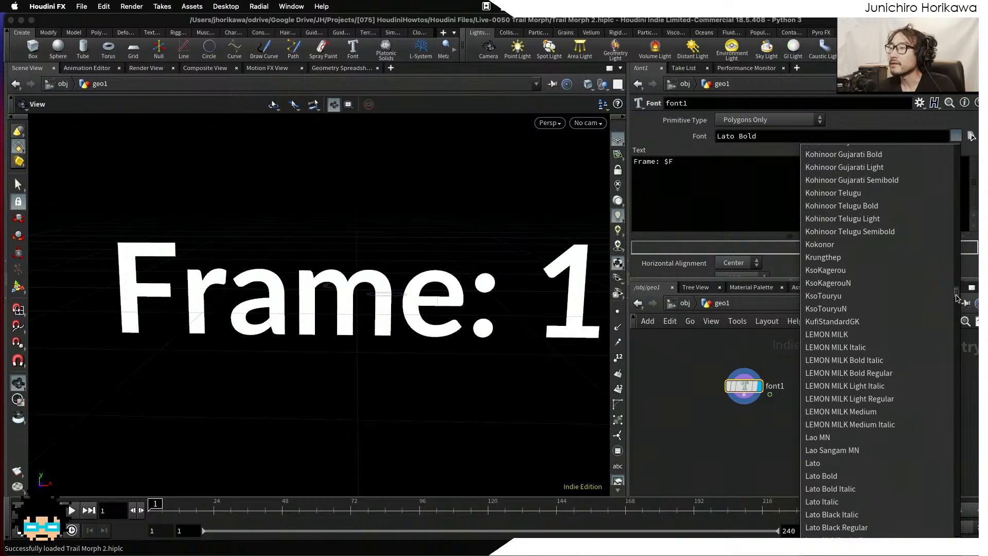
{"action": "left_click", "coordinate": [863, 275]}
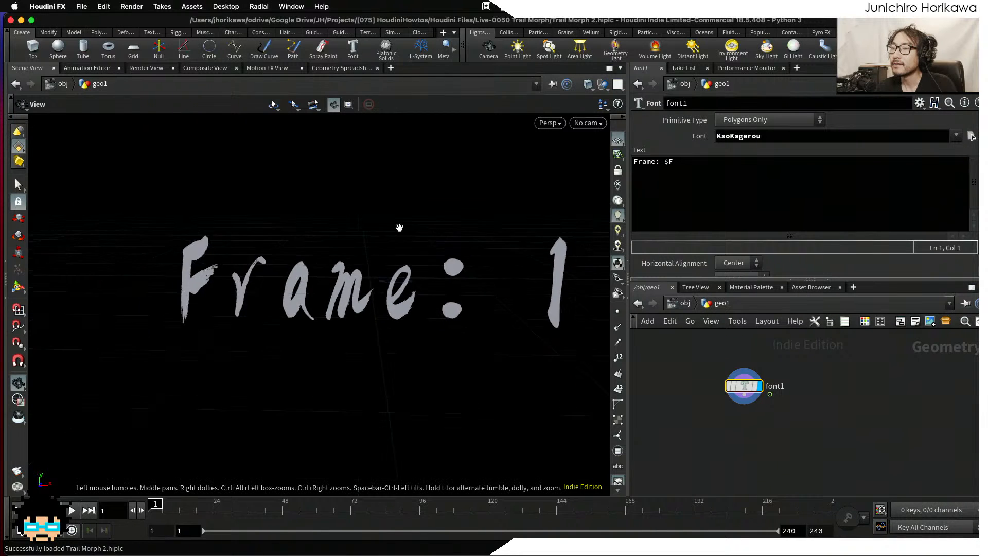
{"action": "left_click_drag", "start_coordinate": [399, 228], "coordinate": [415, 243]}
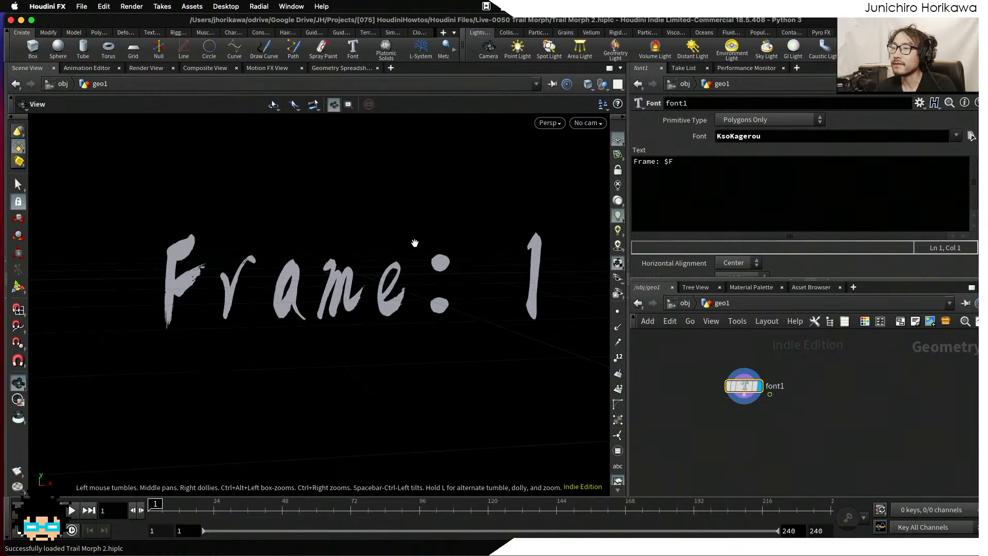
Replace the Font node's default text with 春夏秋冬 and apply it to the geometry.
{"action": "left_click_drag", "start_coordinate": [678, 194], "coordinate": [554, 149]}
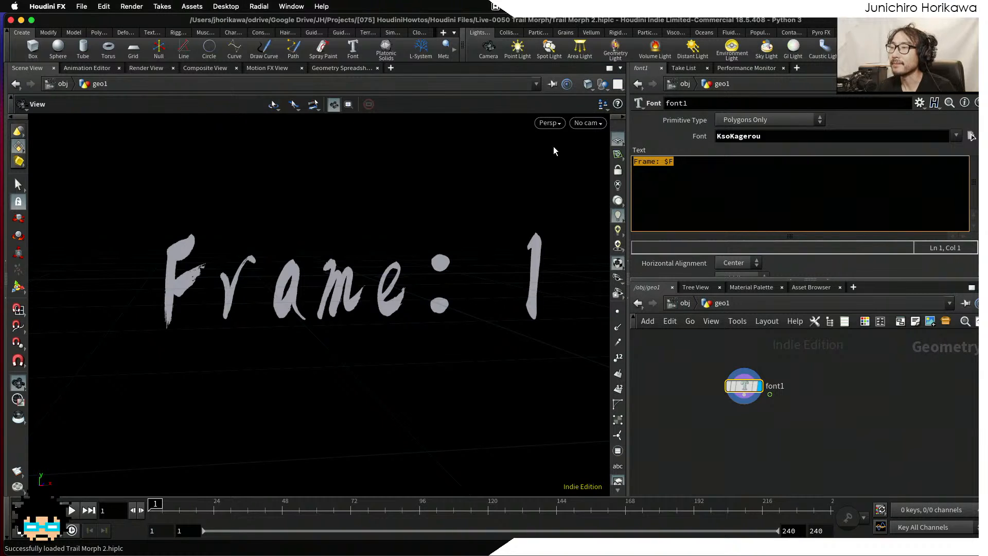
{"action": "key", "text": "BackSpace"}
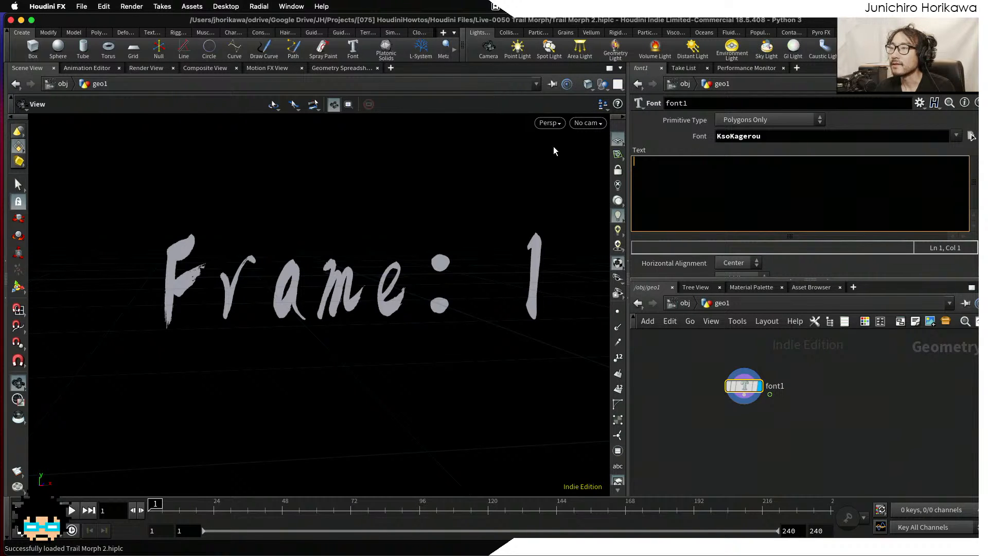
{"action": "type", "text": "しゅんかしゅうほ"}
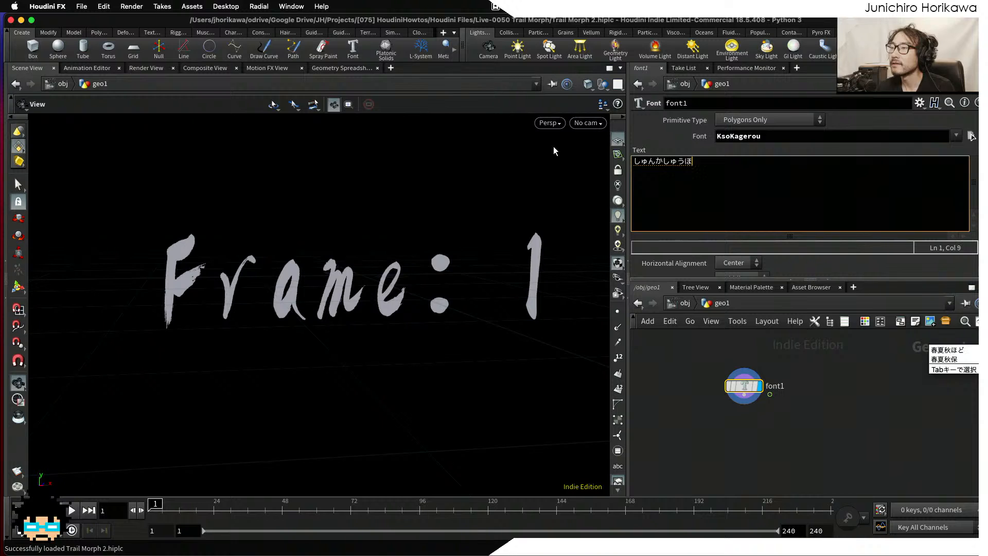
{"action": "key", "text": "space"}
{"action": "key", "text": "BackSpace"}
{"action": "key", "text": "BackSpace"}
{"action": "type", "text": "と"}
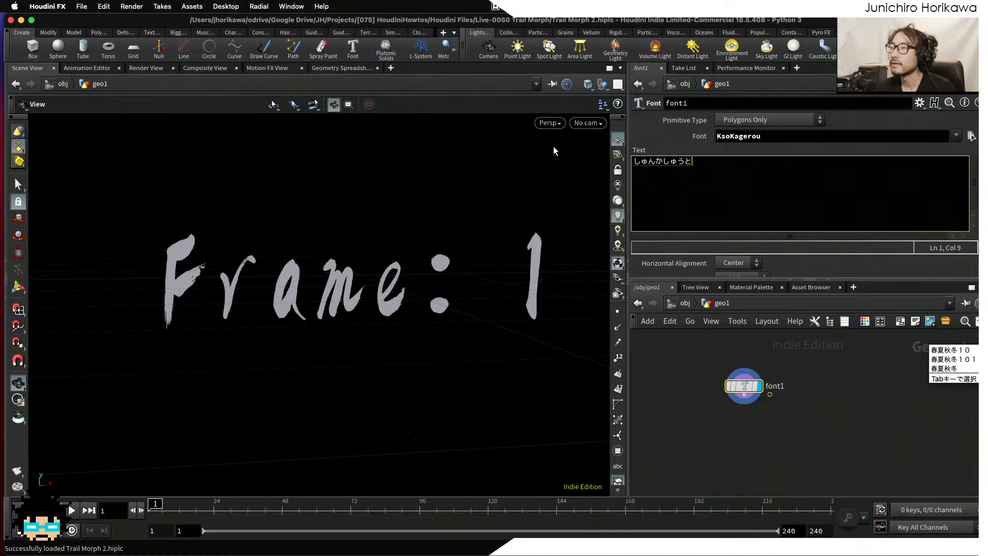
{"action": "key", "text": "space"}
{"action": "key", "text": "Return"}
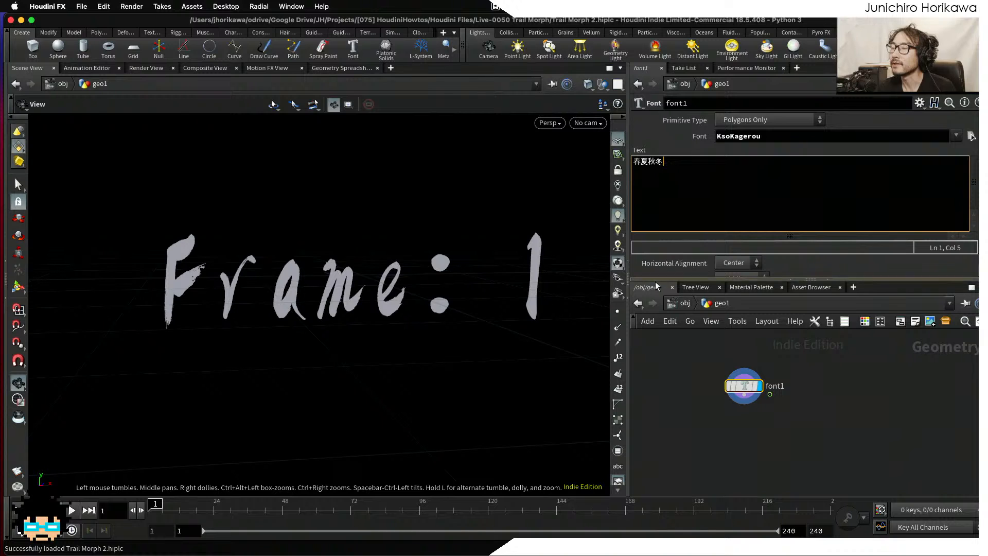
{"action": "left_click", "coordinate": [731, 390]}
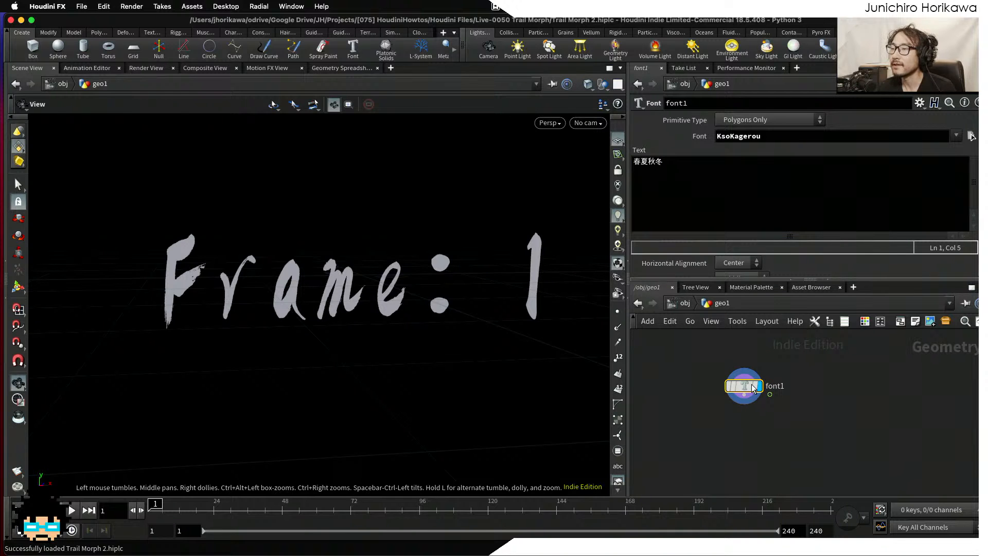
{"action": "mouse_move", "coordinate": [757, 390]}
{"action": "scroll", "coordinate": [494, 309], "scroll_direction": "up", "scroll_amount": 5}
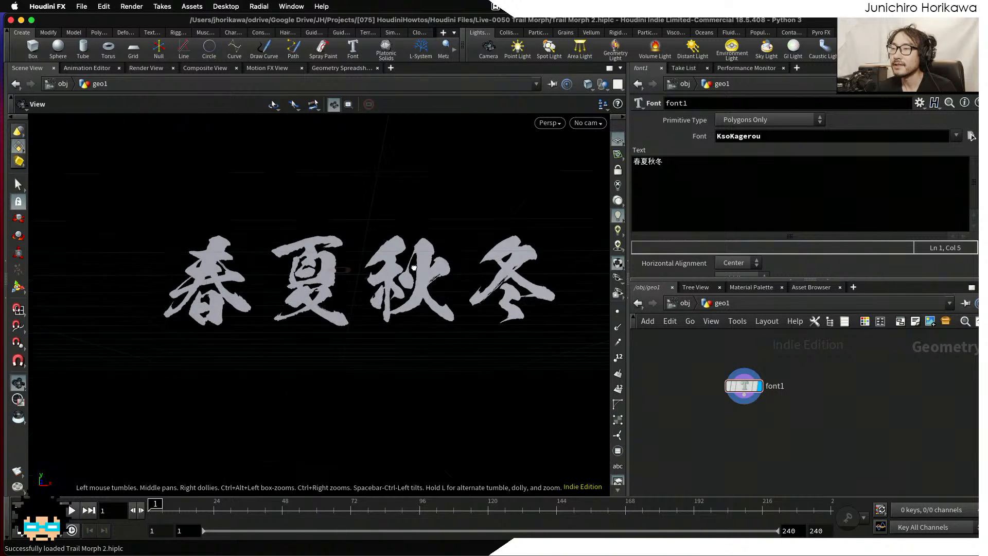
{"action": "scroll", "coordinate": [427, 299], "scroll_direction": "down", "scroll_amount": 5}
{"action": "left_click_drag", "start_coordinate": [376, 298], "coordinate": [410, 298]}
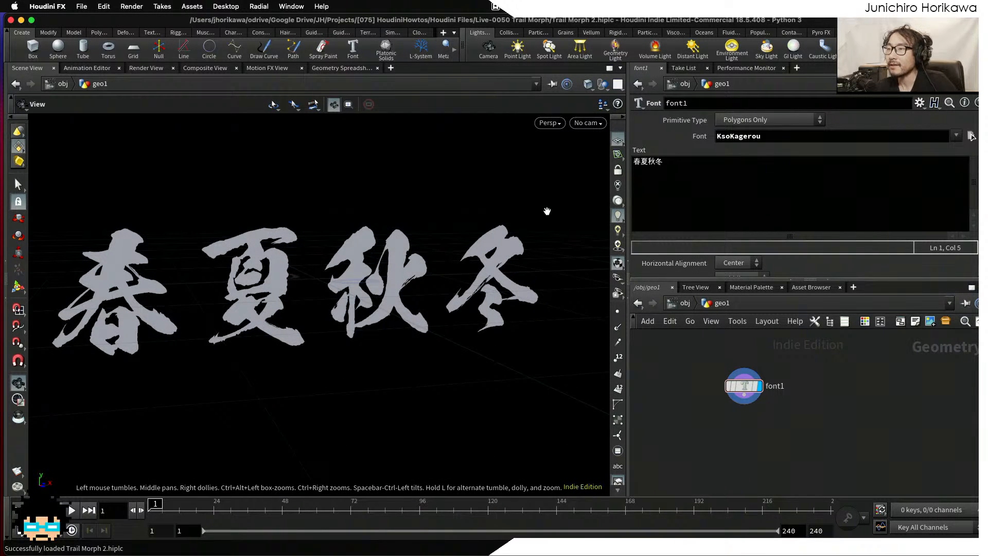
{"action": "left_click", "coordinate": [656, 163]}
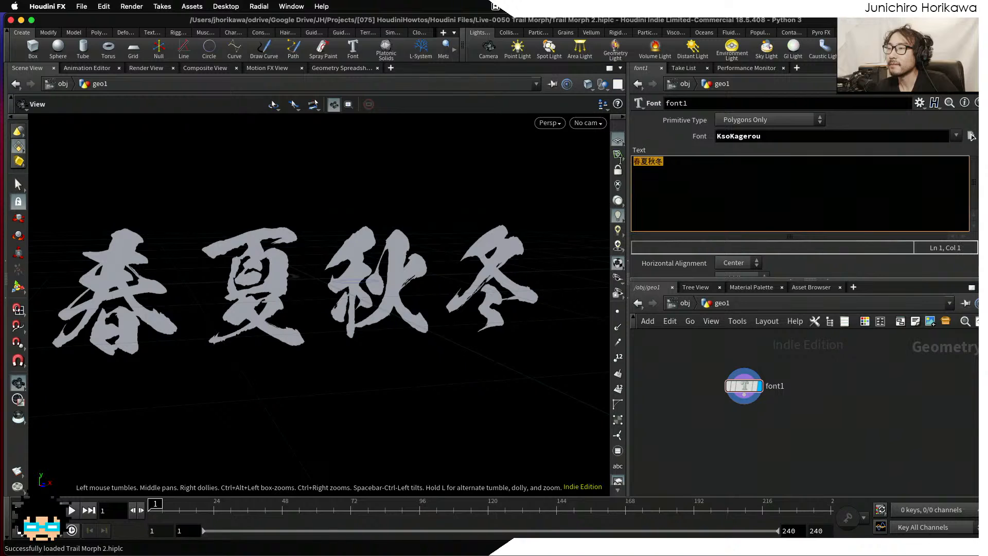
{"action": "left_click", "coordinate": [677, 162]}
{"action": "left_click_drag", "start_coordinate": [636, 162], "coordinate": [680, 163]}
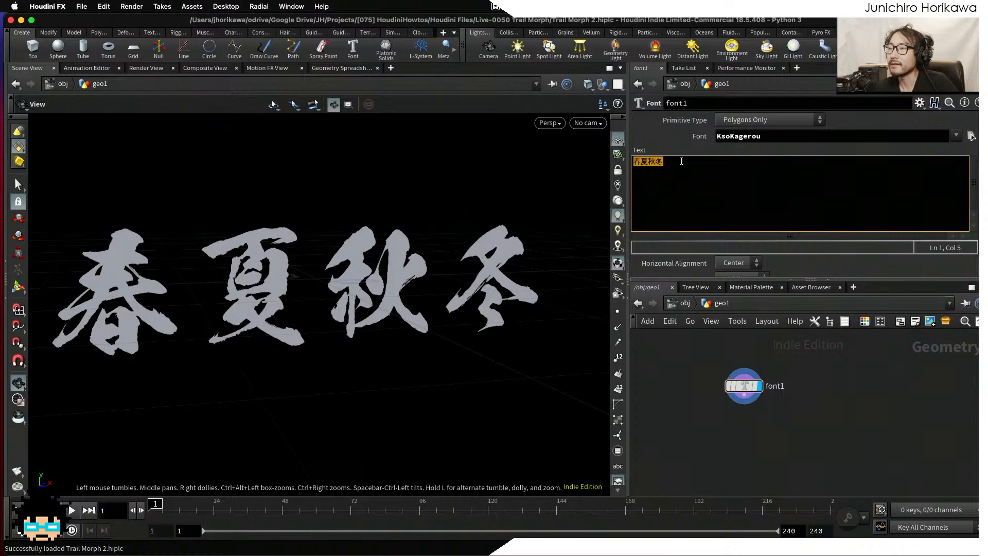
{"action": "left_click", "coordinate": [679, 163]}
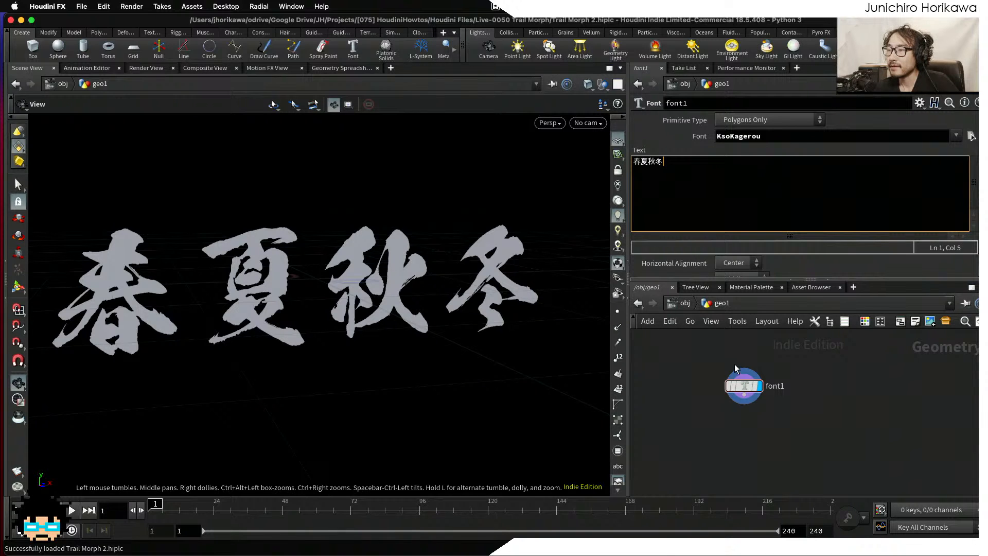
{"action": "mouse_move", "coordinate": [449, 299]}
{"action": "left_mouse_down"}
{"action": "mouse_move", "coordinate": [442, 296]}
{"action": "mouse_move", "coordinate": [452, 309]}
{"action": "left_mouse_up"}
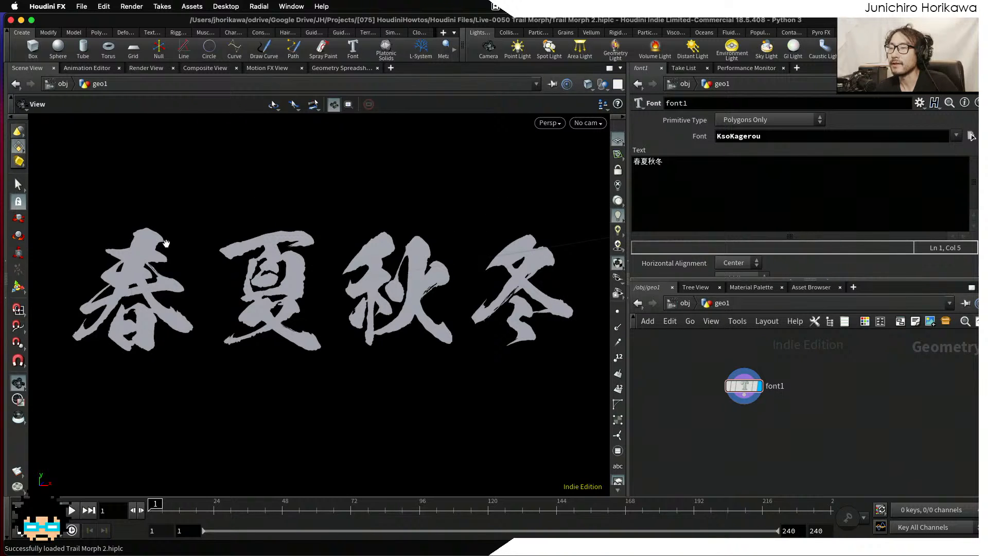
{"action": "left_click", "coordinate": [721, 162]}
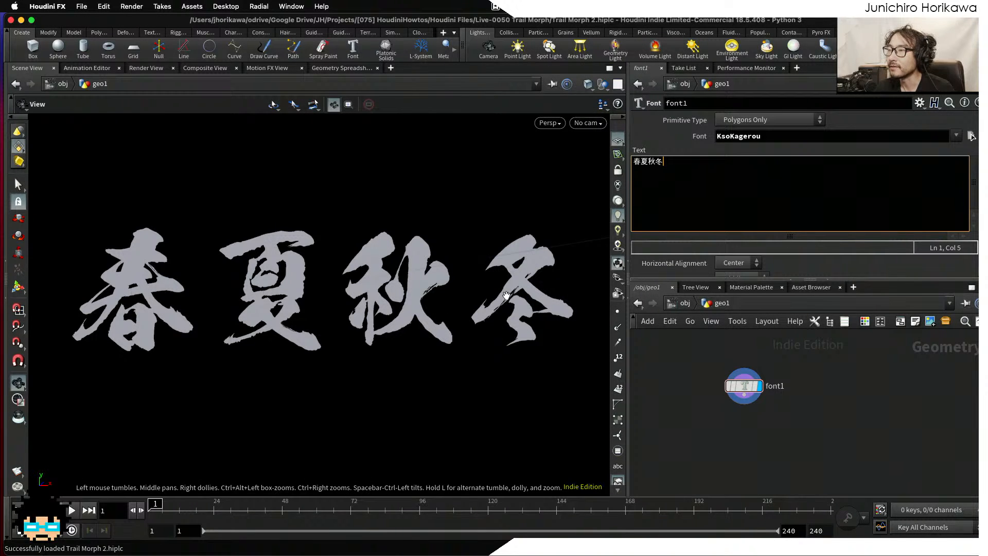
Enable Add Text Attributes on the Font node.
{"action": "scroll", "coordinate": [759, 245], "scroll_direction": "down", "scroll_amount": 3}
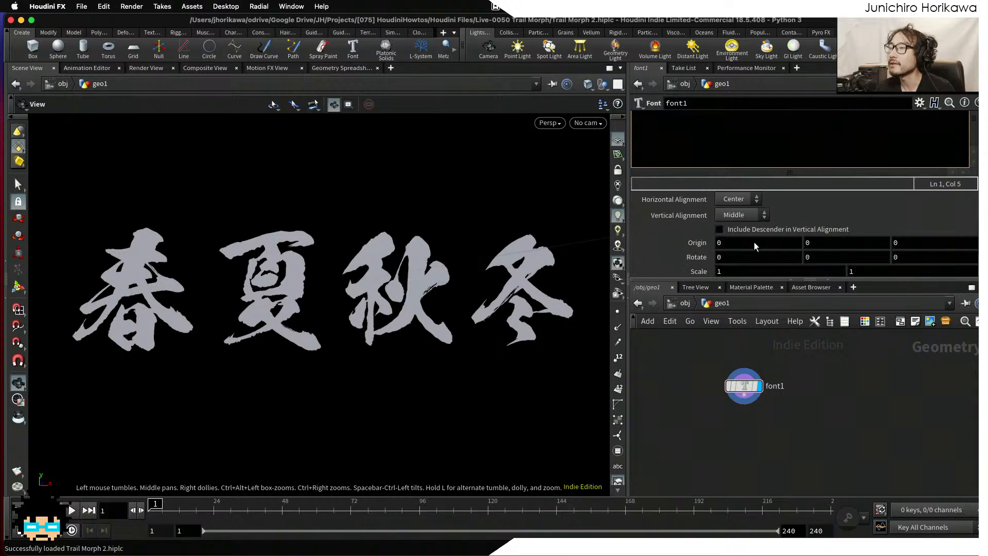
{"action": "scroll", "coordinate": [671, 242], "scroll_direction": "up", "scroll_amount": 1}
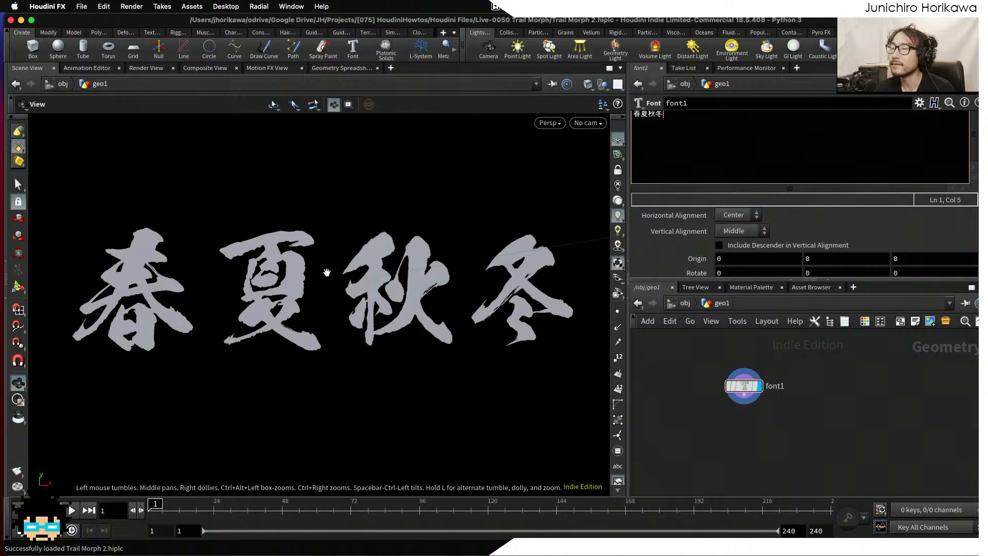
{"action": "scroll", "coordinate": [693, 208], "scroll_direction": "down", "scroll_amount": 2}
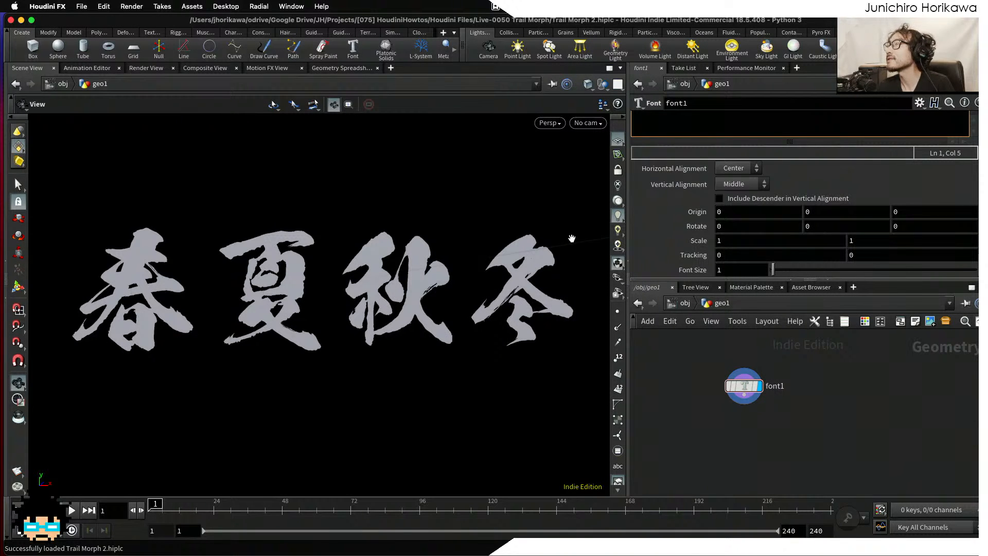
{"action": "left_click_drag", "start_coordinate": [328, 256], "coordinate": [330, 263]}
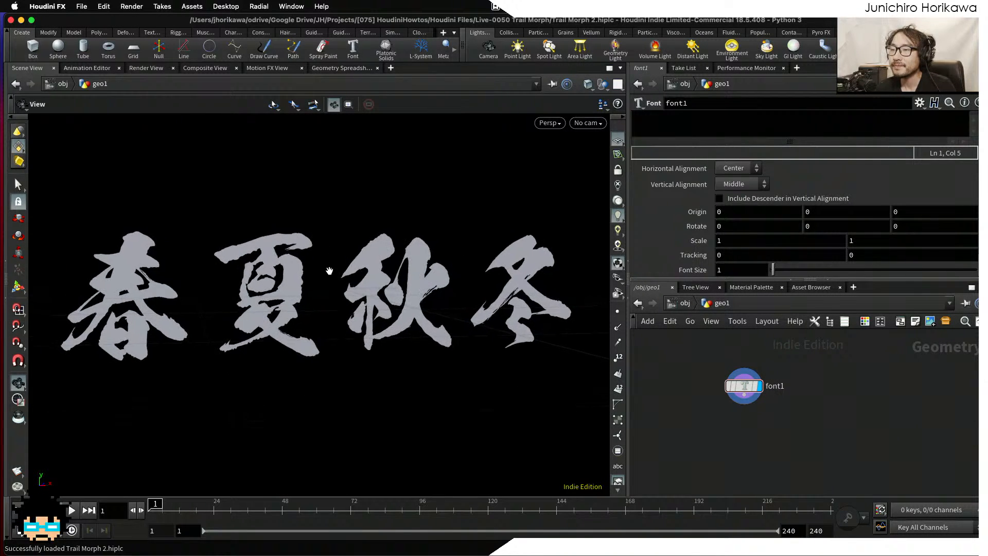
{"action": "scroll", "coordinate": [669, 242], "scroll_direction": "down", "scroll_amount": 3}
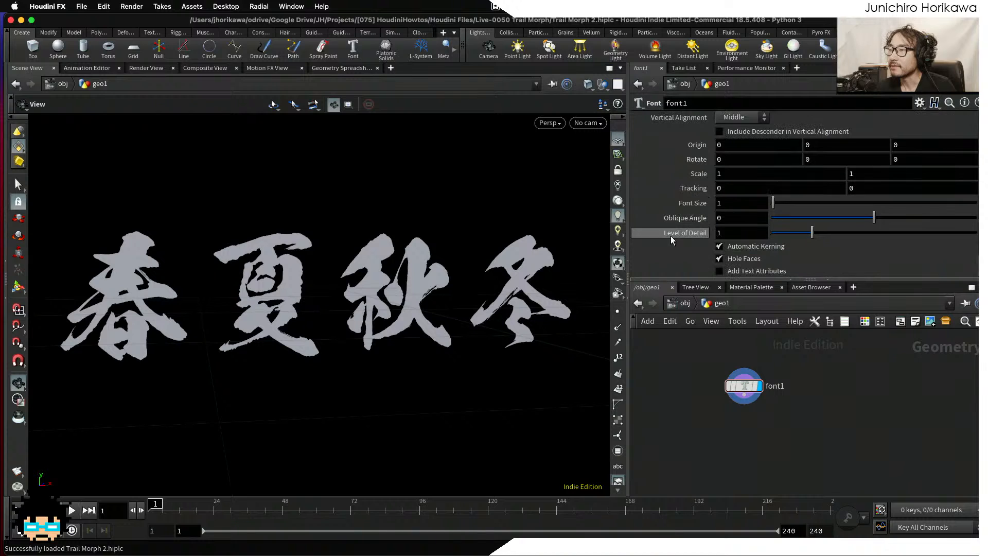
{"action": "left_click", "coordinate": [719, 271]}
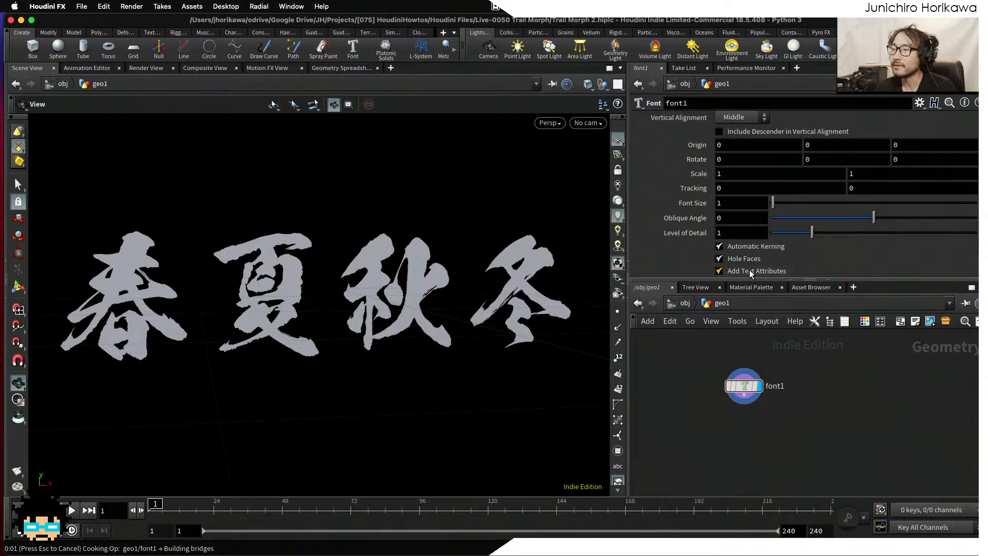
Add a Geometry Spreadsheet beside the parameters and show font1's primitive attributes in it.
{"action": "left_click", "coordinate": [741, 386]}
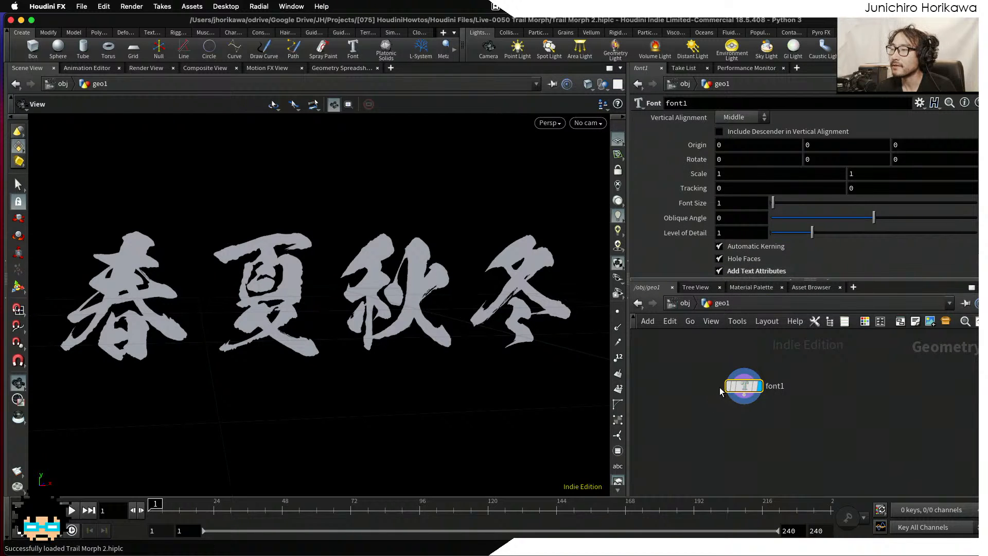
{"action": "left_click", "coordinate": [797, 68]}
{"action": "mouse_move", "coordinate": [829, 94]}
{"action": "mouse_move", "coordinate": [916, 234]}
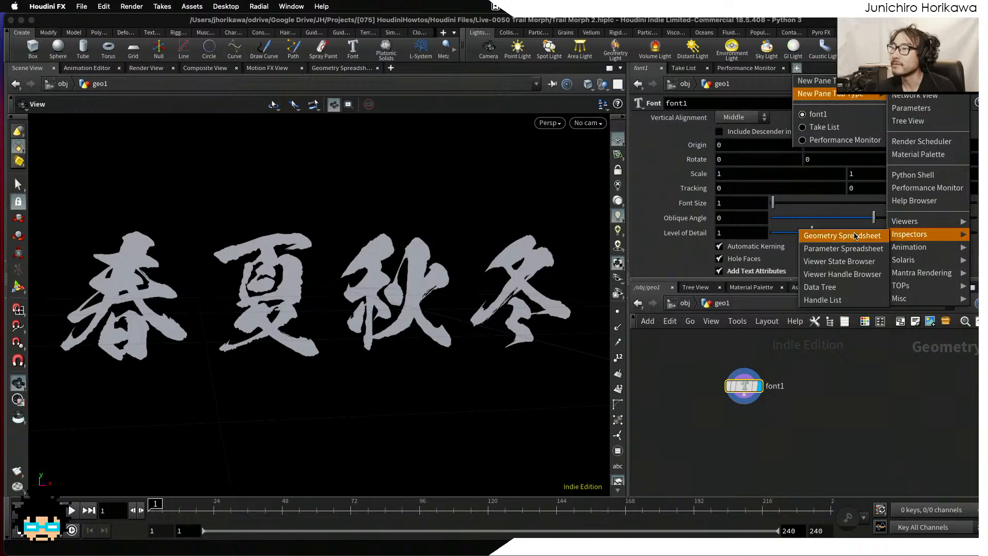
{"action": "left_click", "coordinate": [857, 236]}
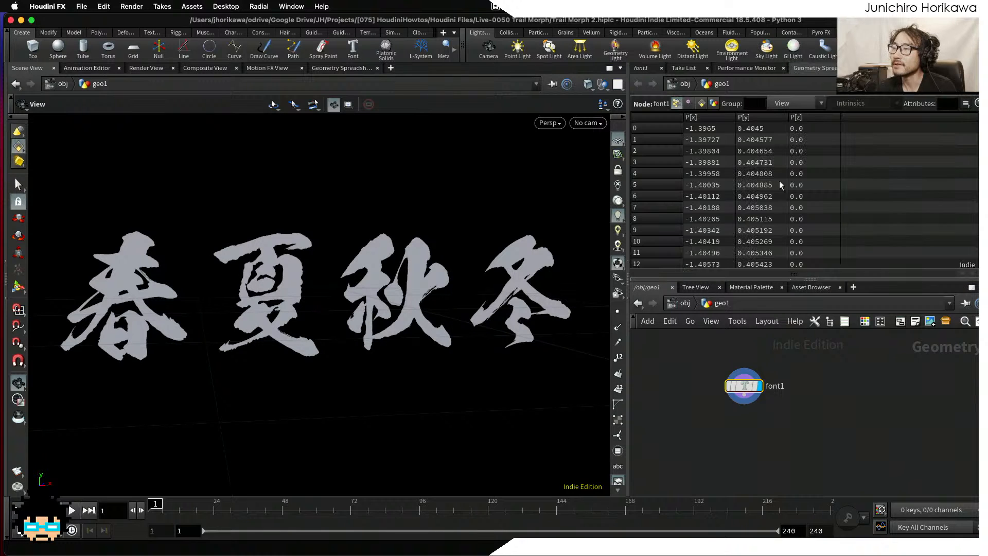
{"action": "left_click", "coordinate": [707, 103]}
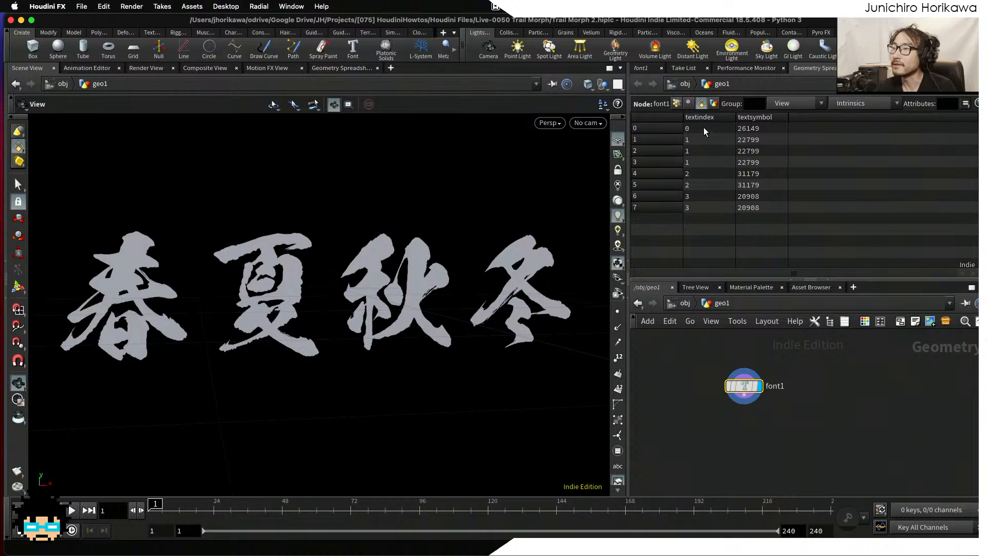
Examine the textindex values of the primitives and compare them with the separate shapes of the kanji in the viewport.
{"action": "left_click", "coordinate": [703, 150]}
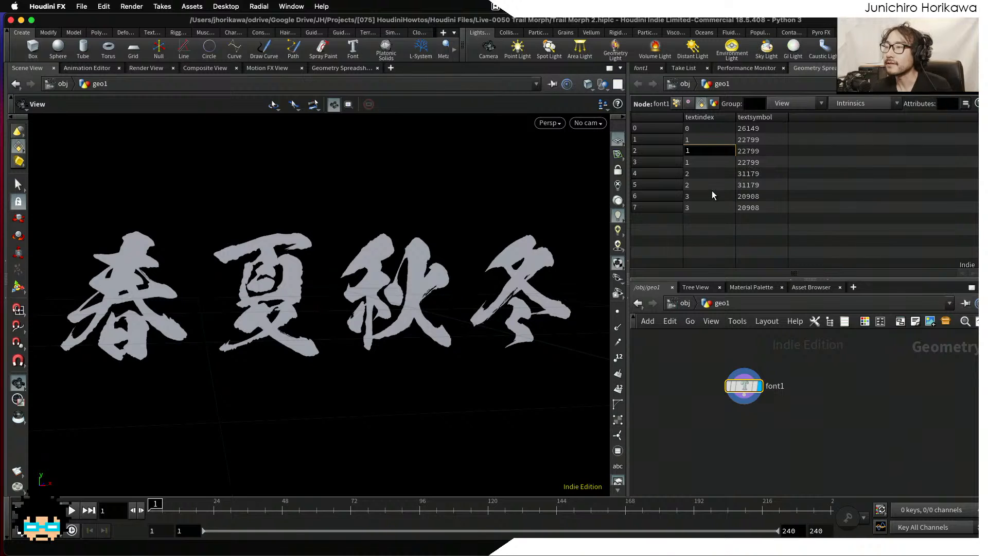
{"action": "left_click", "coordinate": [696, 129]}
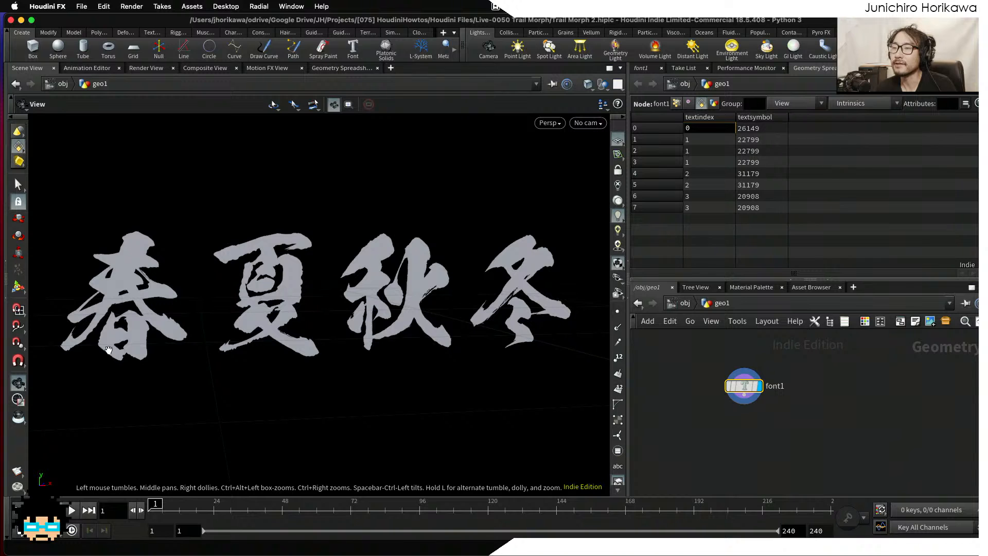
{"action": "scroll", "coordinate": [149, 311], "scroll_direction": "up", "scroll_amount": 5}
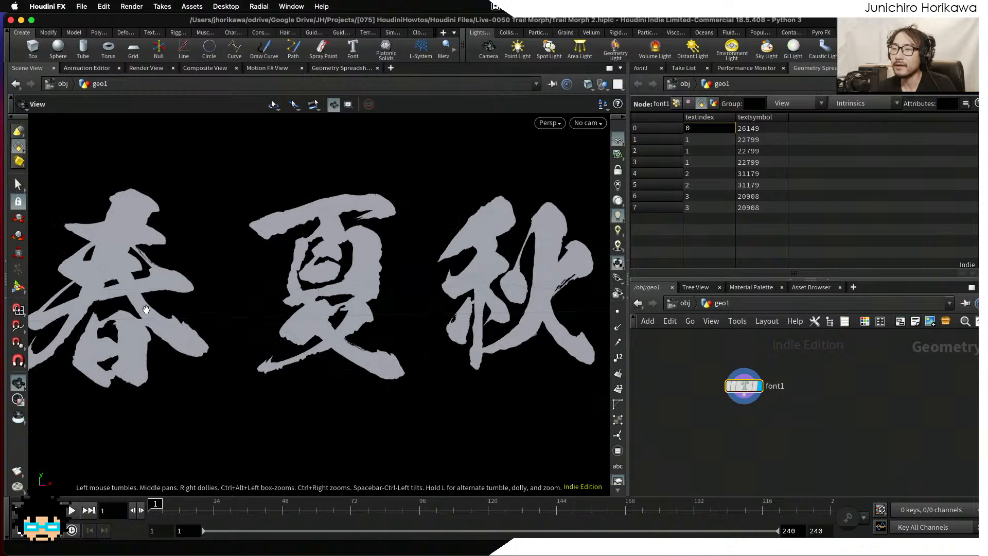
{"action": "middle_click_drag", "start_coordinate": [148, 311], "coordinate": [206, 300]}
{"action": "scroll", "coordinate": [206, 300], "scroll_direction": "up", "scroll_amount": 5}
{"action": "scroll", "coordinate": [213, 231], "scroll_direction": "down", "scroll_amount": 5}
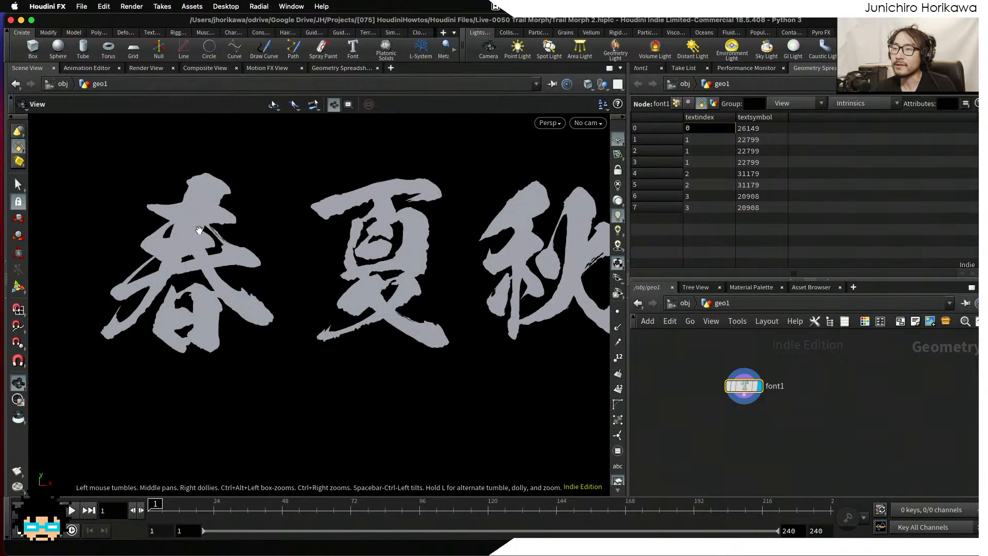
{"action": "middle_click_drag", "start_coordinate": [390, 220], "coordinate": [314, 244]}
{"action": "middle_click_drag", "start_coordinate": [343, 288], "coordinate": [311, 290]}
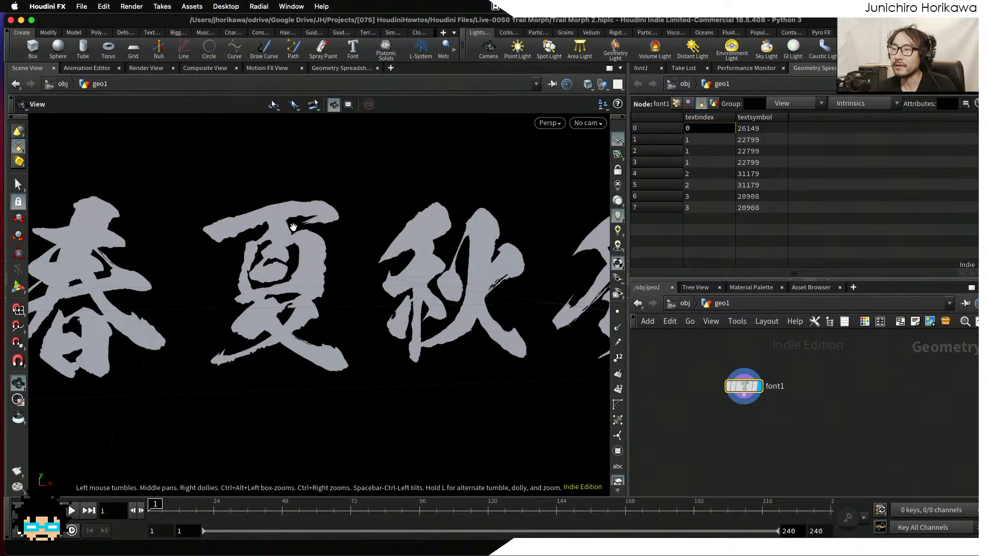
{"action": "scroll", "coordinate": [293, 226], "scroll_direction": "up", "scroll_amount": 3}
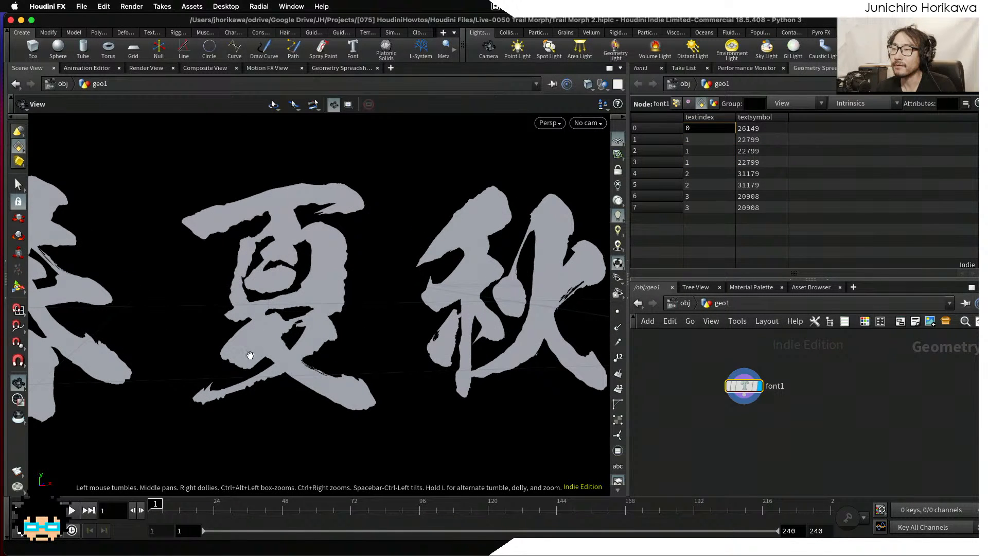
{"action": "scroll", "coordinate": [315, 287], "scroll_direction": "up", "scroll_amount": 2}
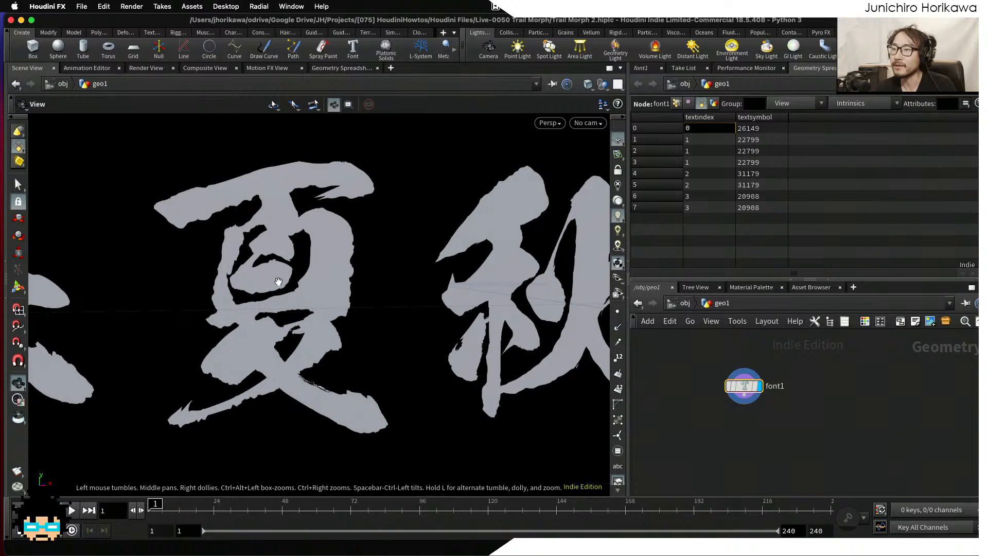
{"action": "scroll", "coordinate": [278, 282], "scroll_direction": "down", "scroll_amount": 4}
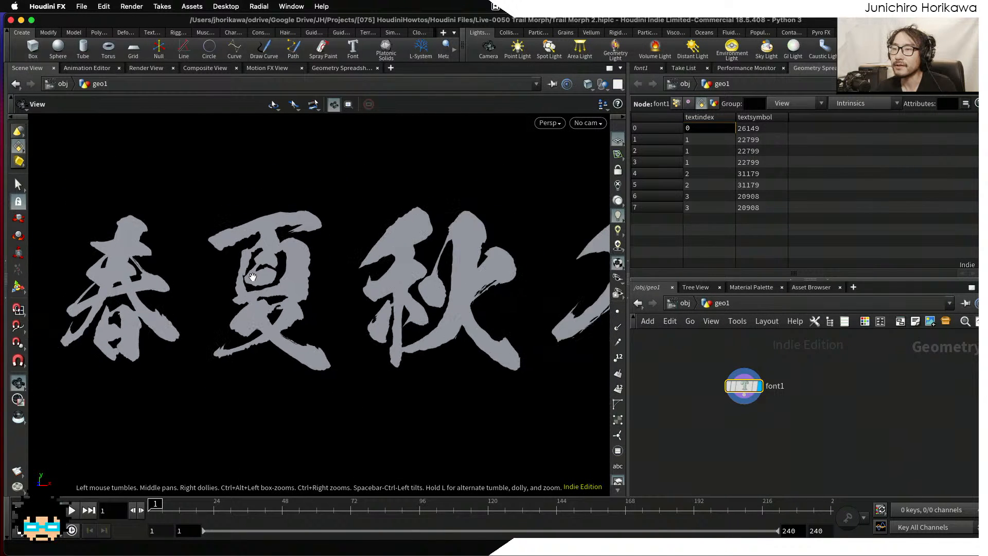
{"action": "scroll", "coordinate": [253, 277], "scroll_direction": "down", "scroll_amount": 2}
Select the 秋 and 夏 characters as primitives in the viewport to identify their rows in the spreadsheet.
{"action": "left_click", "coordinate": [18, 184]}
{"action": "left_click", "coordinate": [259, 241]}
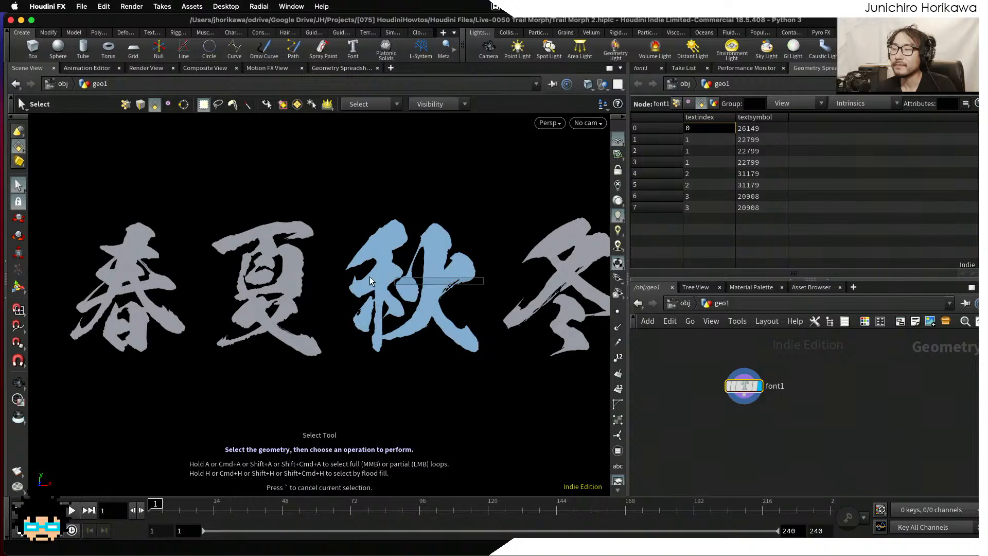
{"action": "left_click", "coordinate": [479, 290]}
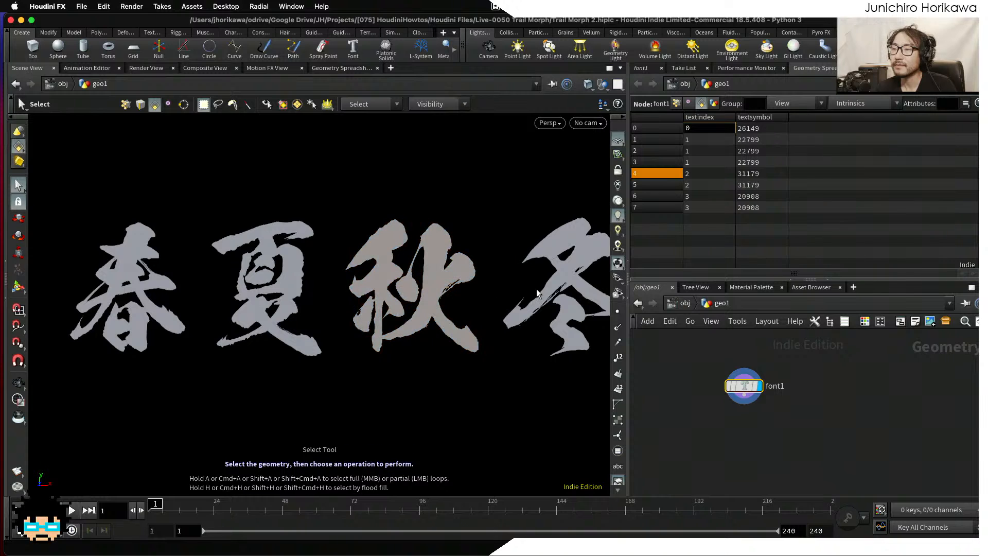
{"action": "left_click", "coordinate": [295, 269]}
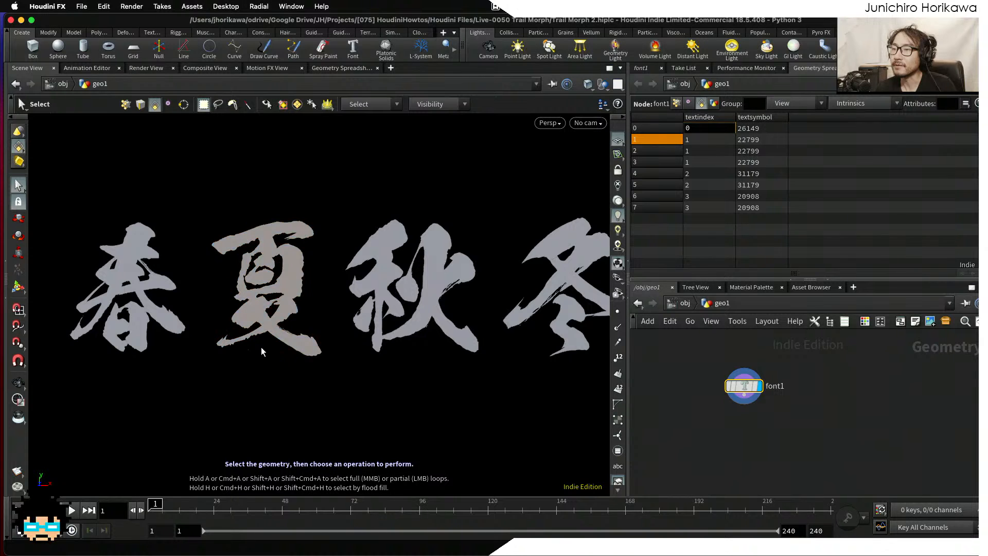
{"action": "key", "text": "Escape"}
{"action": "left_click_drag", "start_coordinate": [240, 349], "coordinate": [261, 354]}
{"action": "middle_click_drag", "start_coordinate": [396, 362], "coordinate": [232, 373], "text": "alt"}
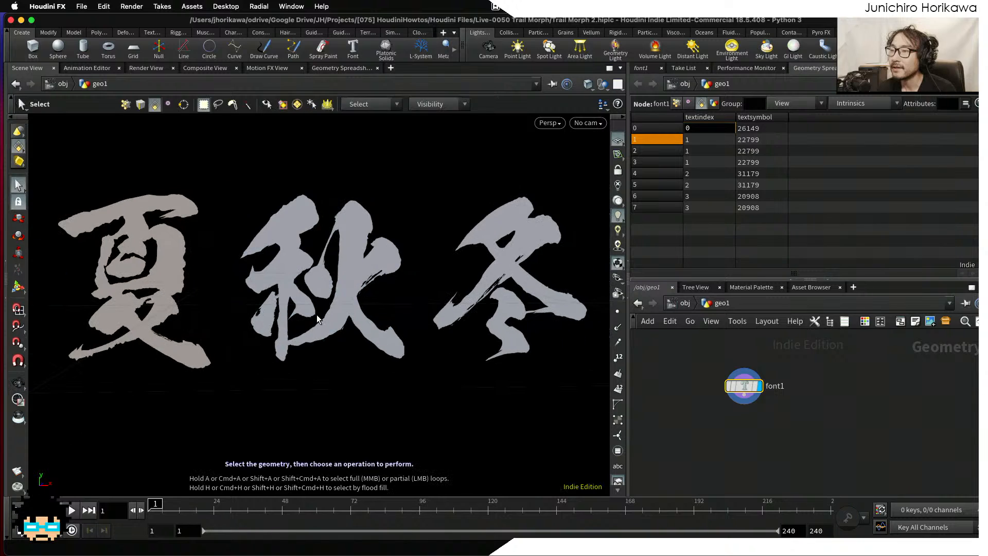
{"action": "middle_click_drag", "start_coordinate": [408, 324], "coordinate": [367, 334], "text": "alt"}
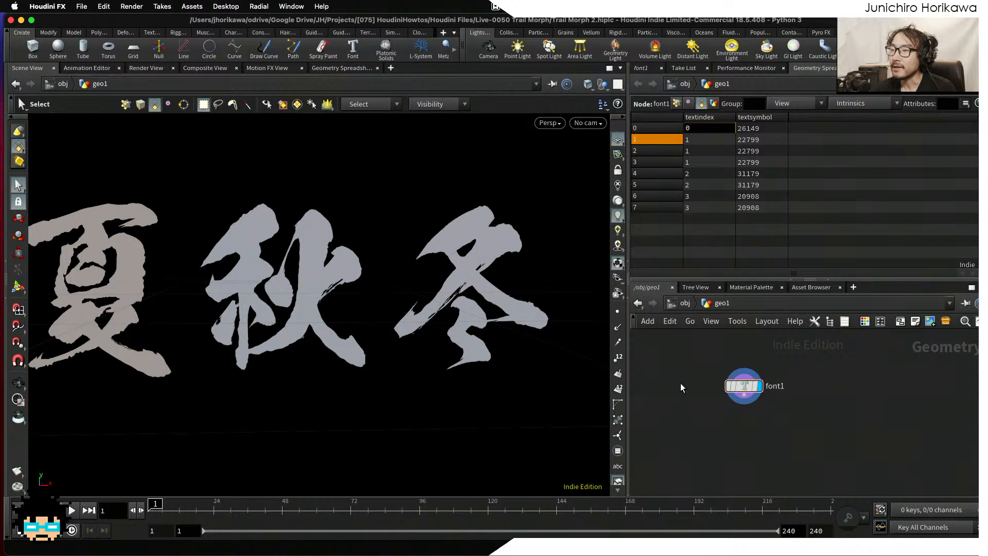
Bring the Font node's parameters back in place of the geometry spreadsheet.
{"action": "mouse_move", "coordinate": [756, 387]}
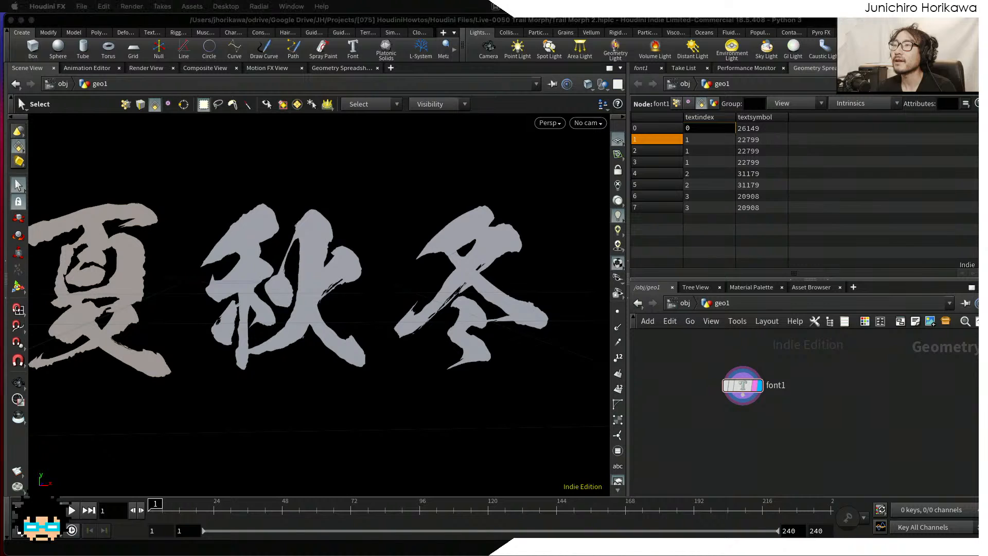
{"action": "left_click", "coordinate": [643, 70]}
{"action": "middle_click", "coordinate": [748, 379]}
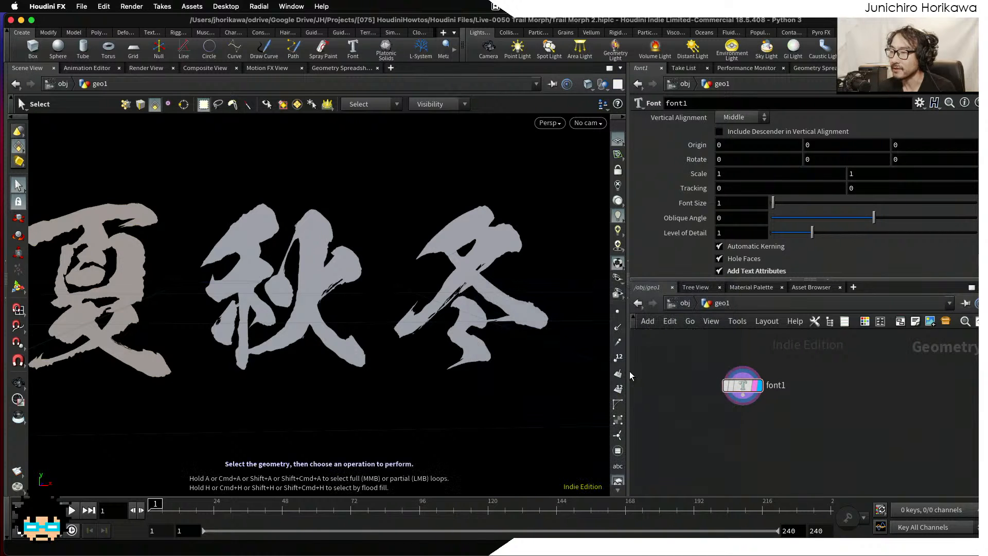
Add a Resample node below font1, connected to its output, and display its result.
{"action": "middle_click_drag", "start_coordinate": [707, 422], "coordinate": [734, 411]}
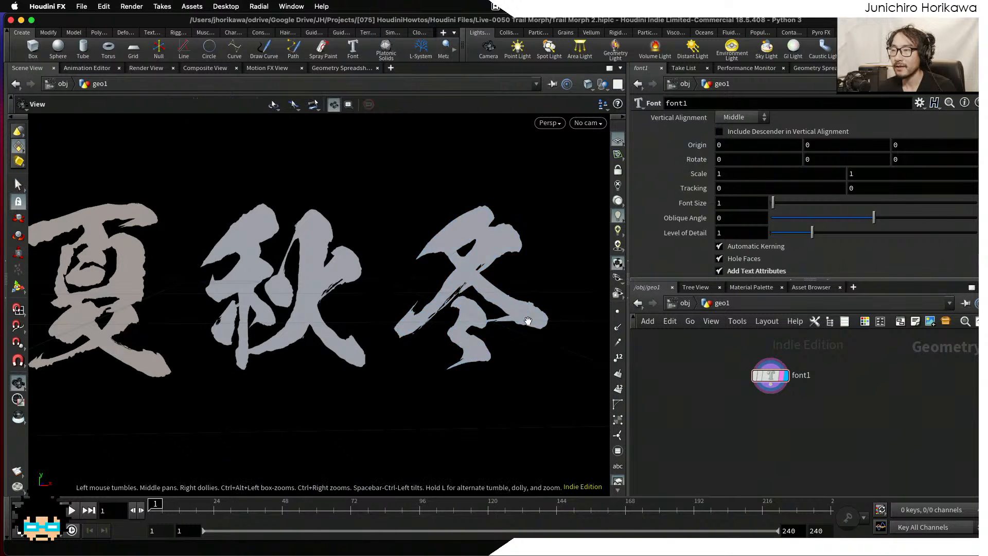
{"action": "right_click_drag", "start_coordinate": [527, 320], "coordinate": [439, 325], "text": "alt"}
{"action": "middle_click_drag", "start_coordinate": [439, 325], "coordinate": [491, 311], "text": "alt"}
{"action": "right_click_drag", "start_coordinate": [491, 311], "coordinate": [441, 315], "text": "alt"}
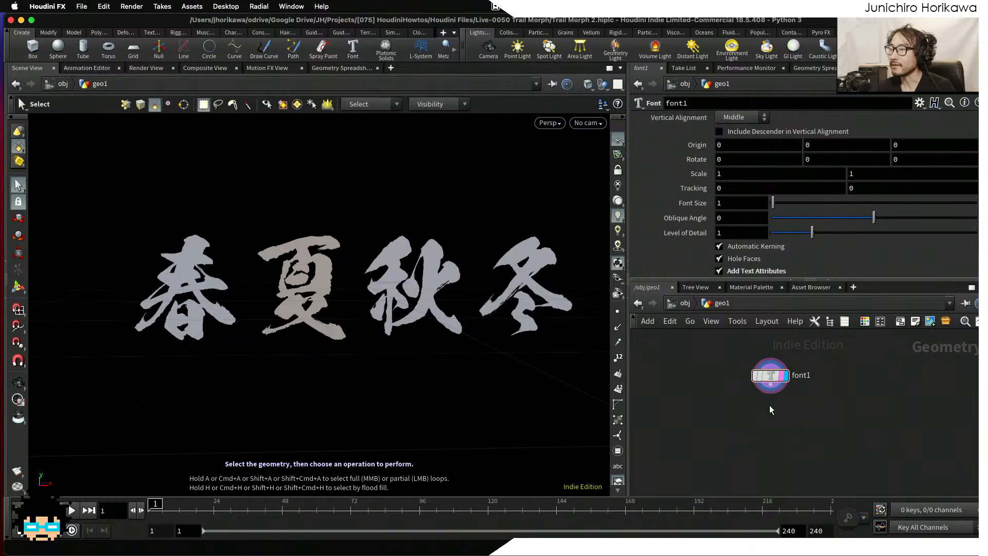
{"action": "key", "text": "Tab"}
{"action": "type", "text": "resam"}
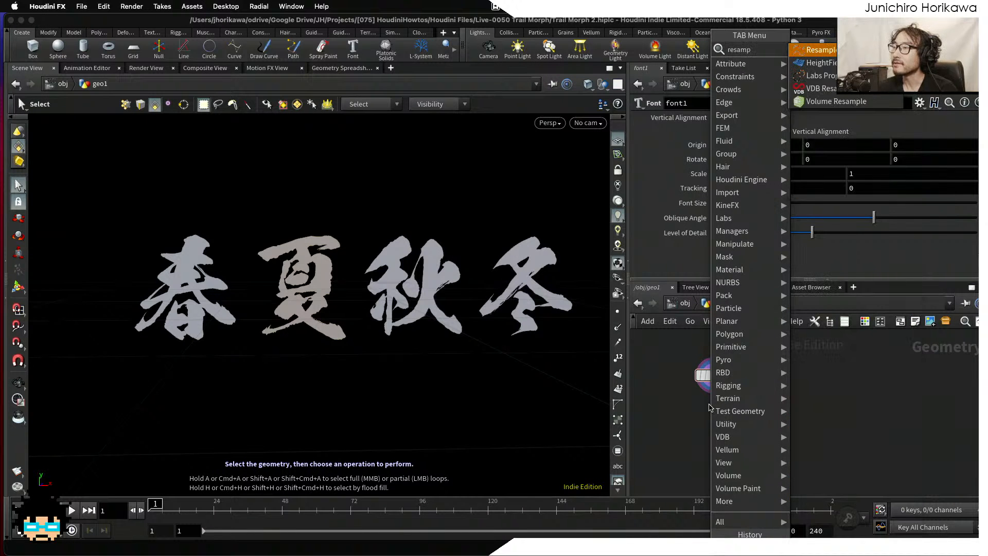
{"action": "key", "text": "Return"}
{"action": "left_click", "coordinate": [714, 411]}
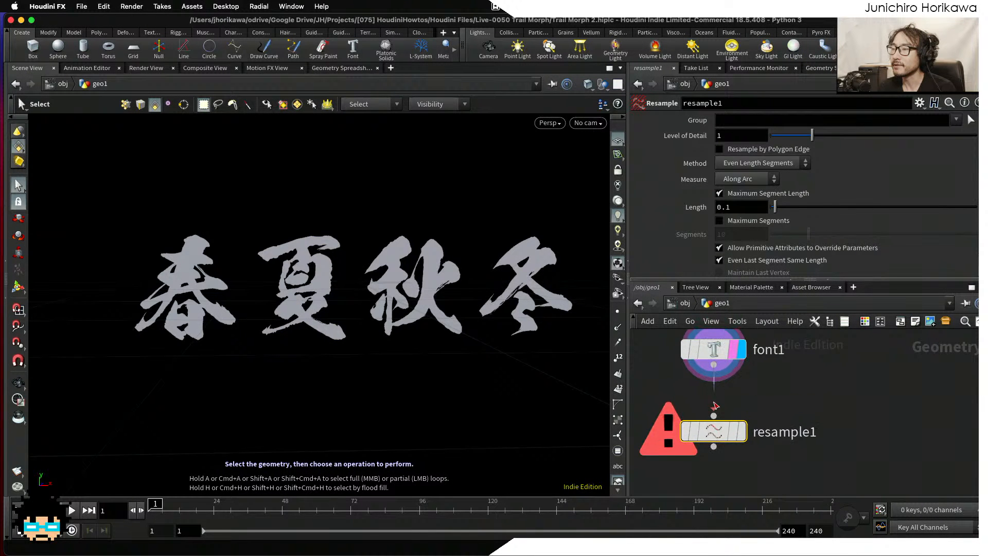
{"action": "scroll", "coordinate": [715, 415], "scroll_direction": "up", "scroll_amount": 4}
{"action": "left_click", "coordinate": [747, 418]}
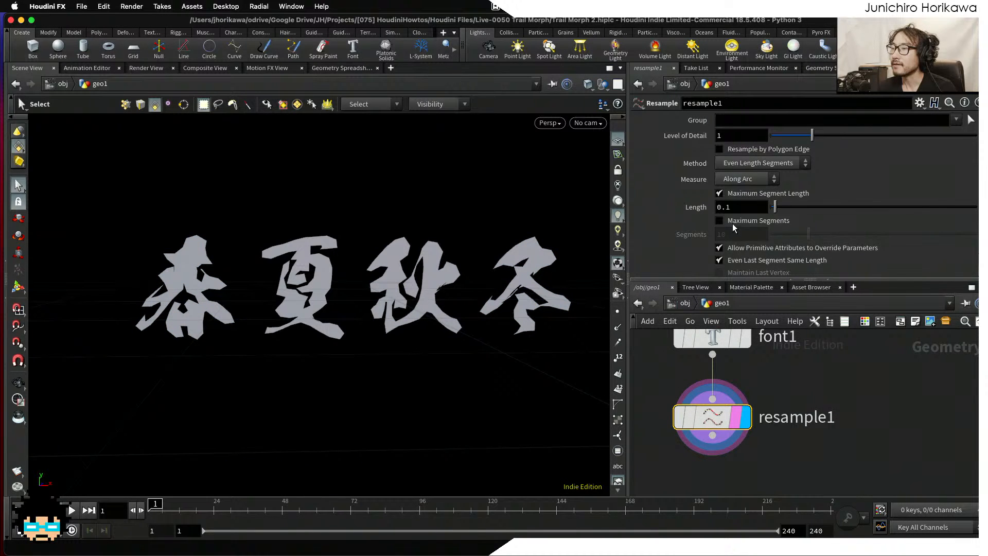
Set the Resample node's segment length to 0.02 and check the node's point information and the refined kanji shapes.
{"action": "left_click_drag", "start_coordinate": [724, 208], "coordinate": [747, 209]}
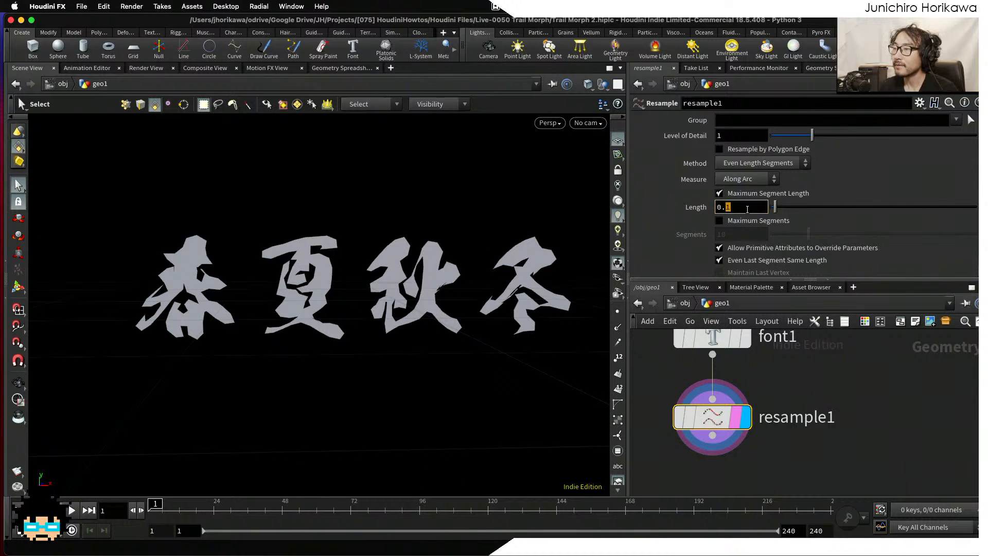
{"action": "type", "text": "0202"}
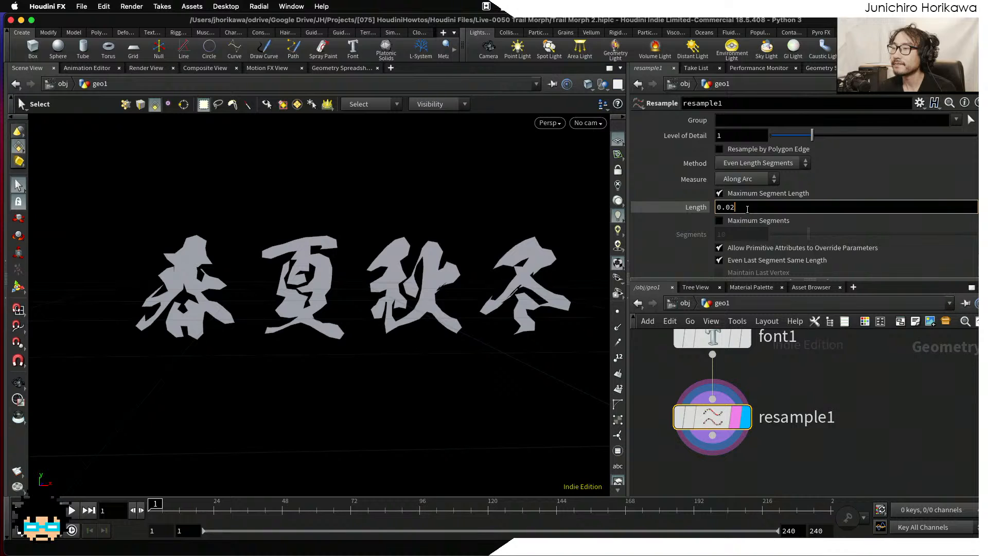
{"action": "key", "text": "Return"}
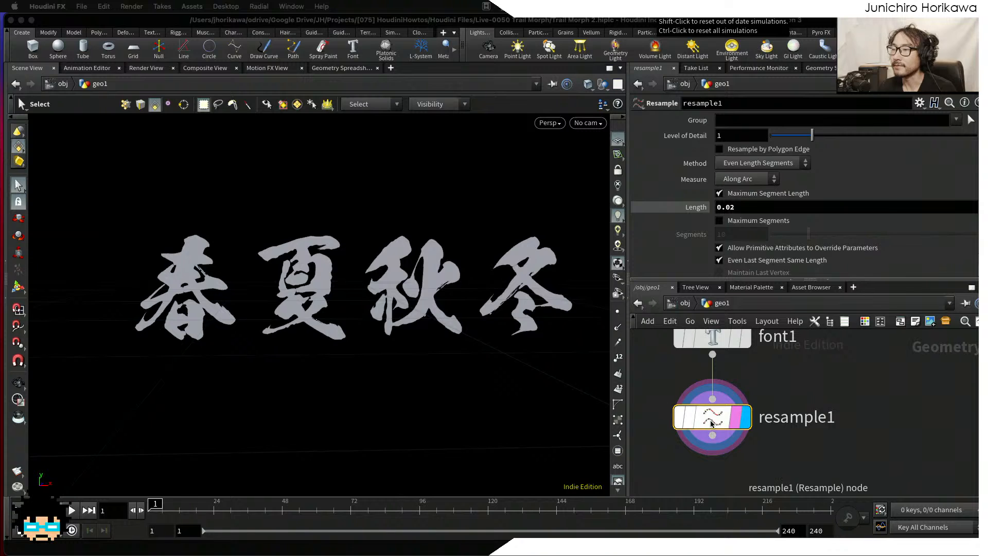
{"action": "mouse_move", "coordinate": [716, 422]}
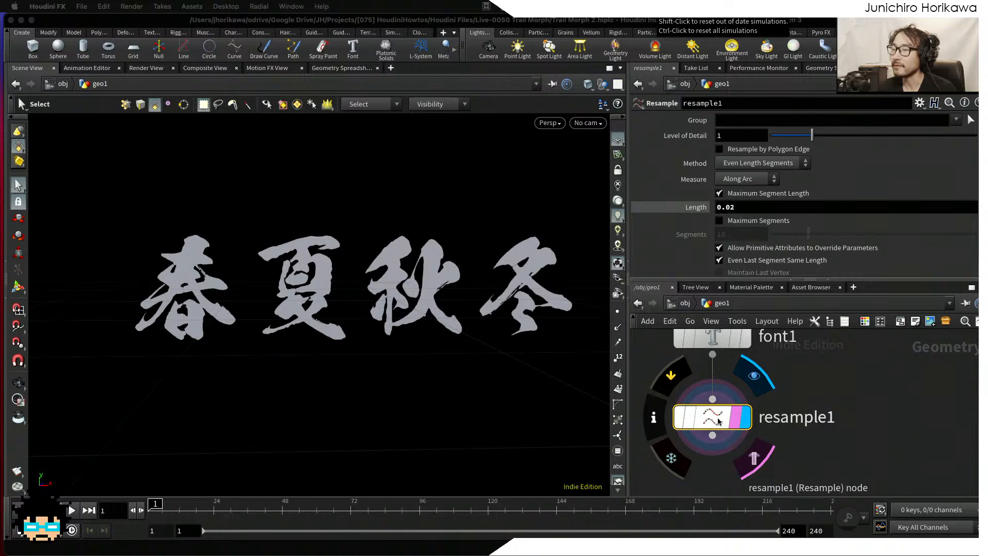
{"action": "middle_click", "coordinate": [717, 422]}
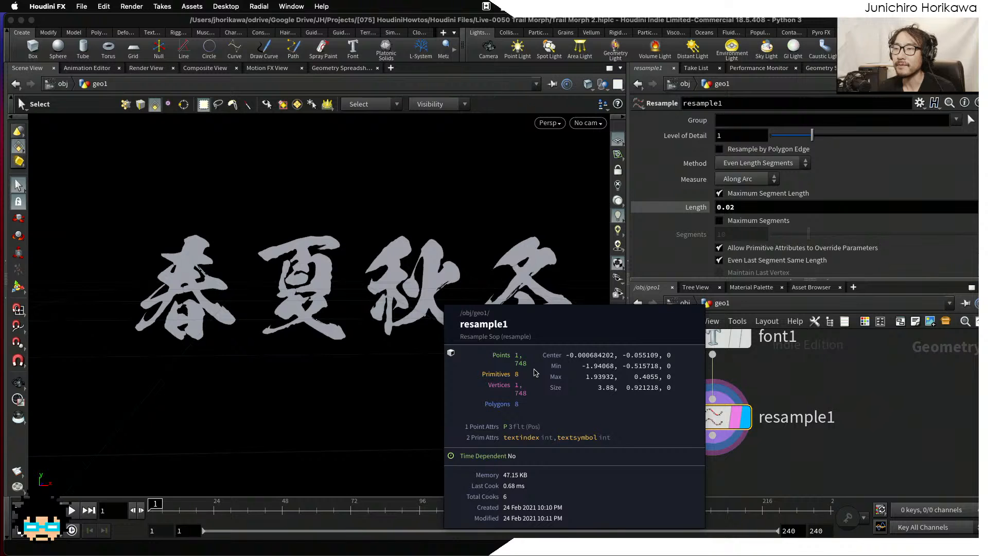
{"action": "mouse_move", "coordinate": [360, 309]}
{"action": "right_mouse_down", "text": "alt"}
{"action": "mouse_move", "coordinate": [441, 291]}
{"action": "mouse_move", "coordinate": [364, 313]}
{"action": "right_mouse_up", "text": "alt"}
{"action": "middle_click_drag", "start_coordinate": [364, 314], "coordinate": [313, 310], "text": "alt"}
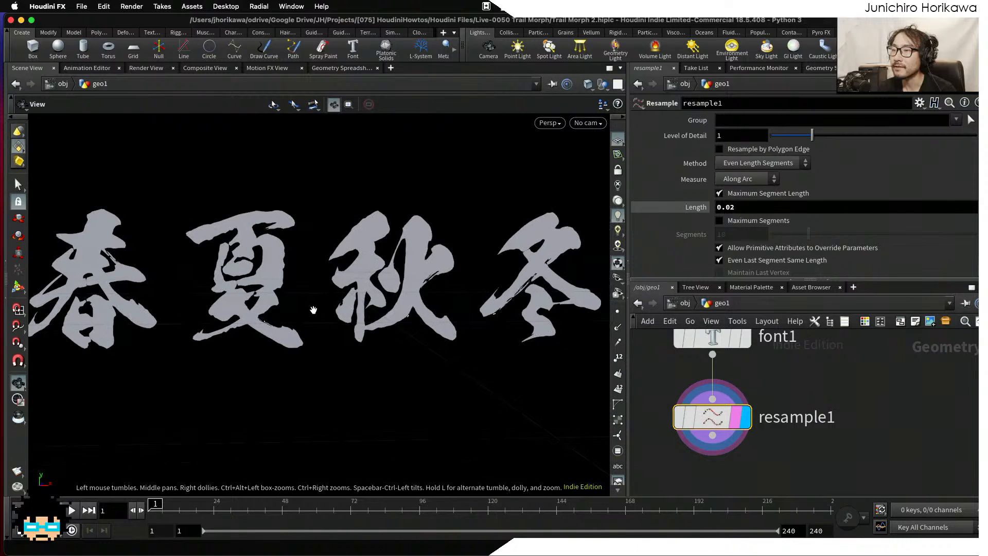
{"action": "right_click_drag", "start_coordinate": [313, 310], "coordinate": [289, 316], "text": "alt"}
Try a Resample segment length of 0.01 on the kanji and return it to 0.02.
{"action": "left_click_drag", "start_coordinate": [730, 208], "coordinate": [744, 209]}
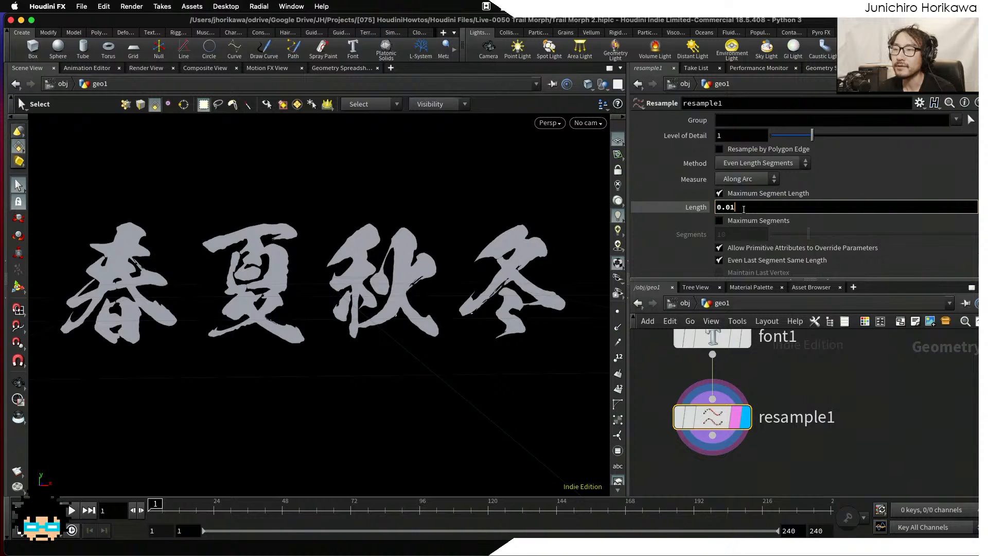
{"action": "key", "text": "Return"}
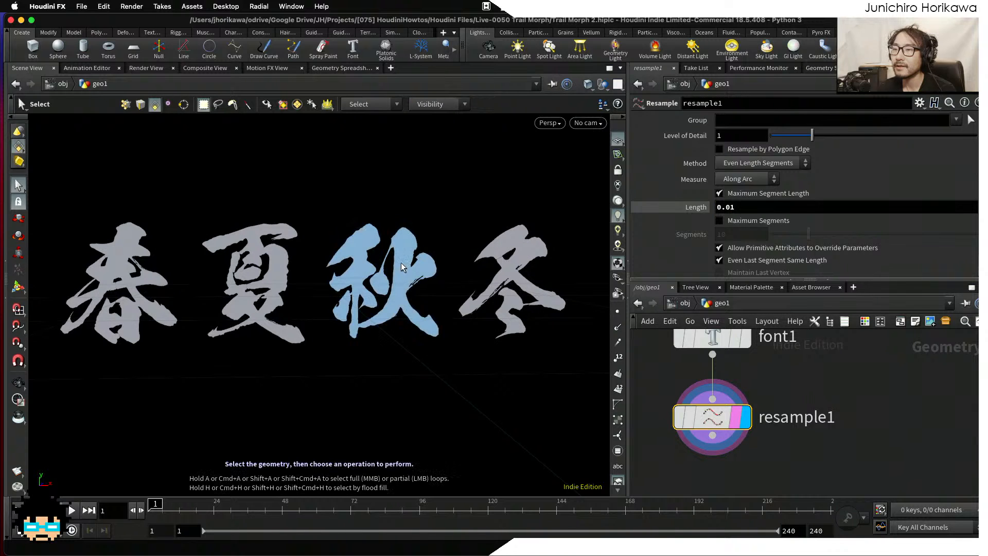
{"action": "left_click", "coordinate": [749, 207]}
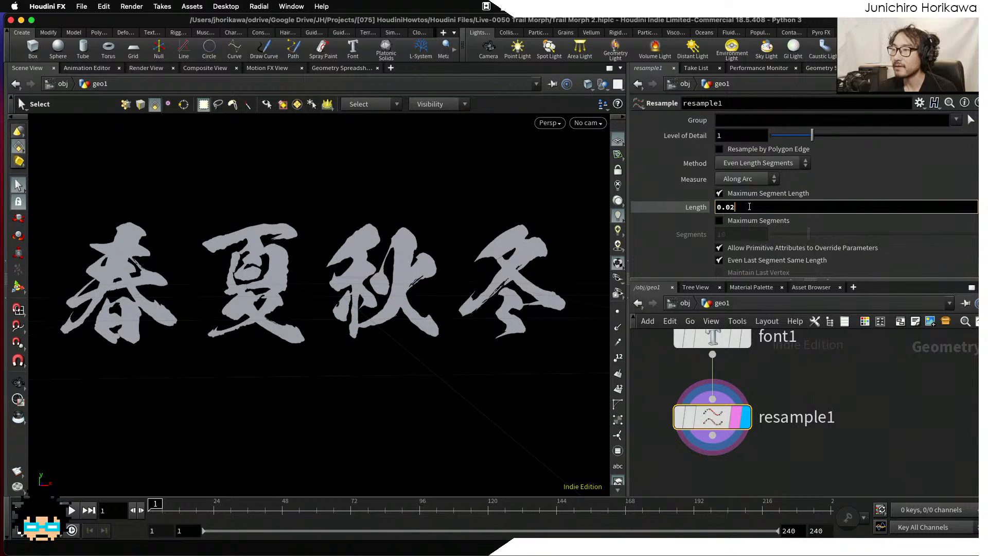
{"action": "type", "text": "2"}
{"action": "key", "text": "Return"}
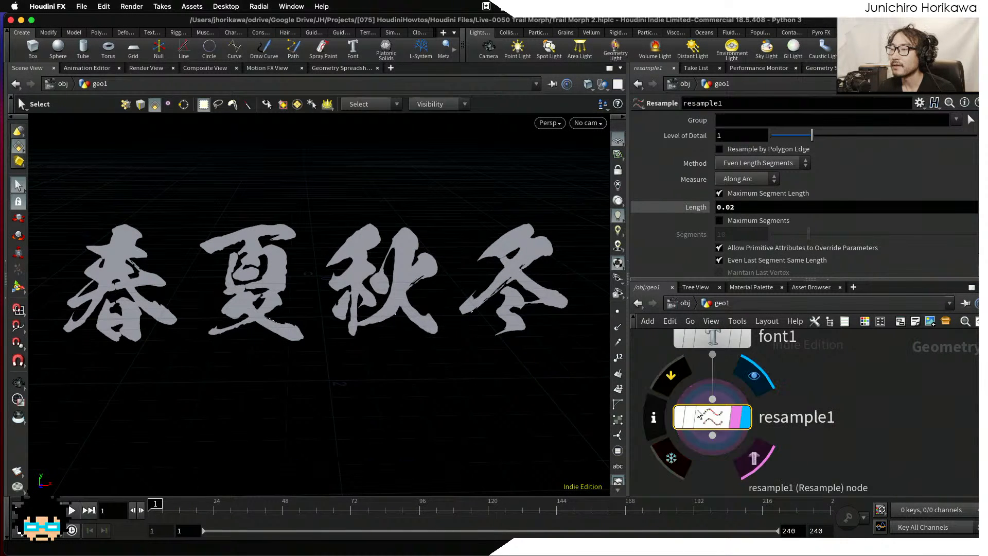
Check the resample1 node's information, try a segment length of about 0.05, and restore 0.02.
{"action": "middle_click", "coordinate": [712, 417]}
{"action": "left_click", "coordinate": [757, 207]}
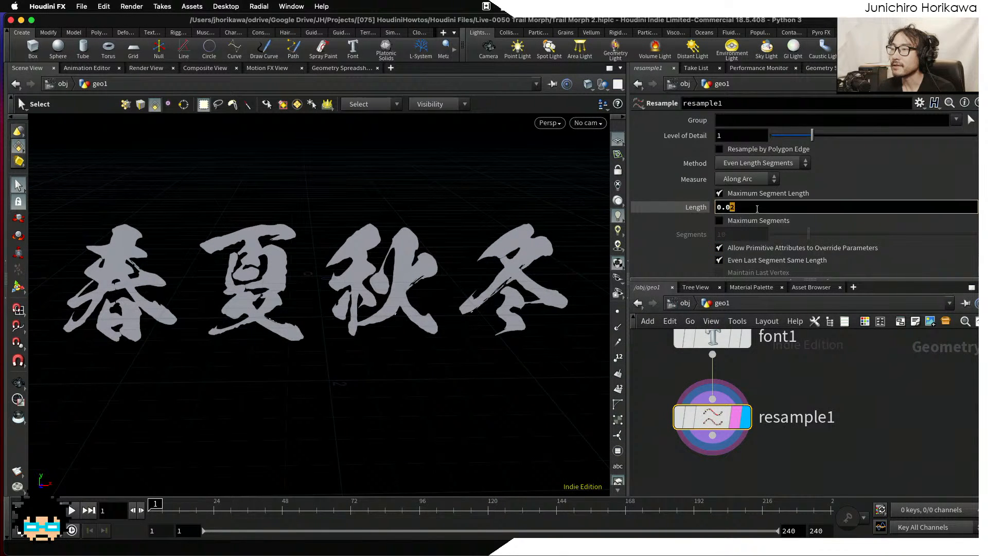
{"action": "key", "text": "Return"}
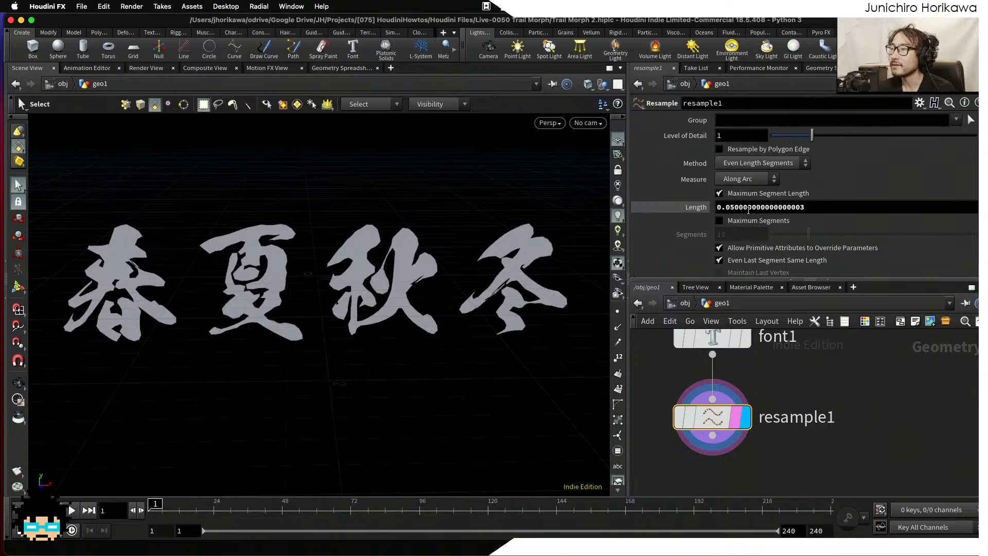
{"action": "double_click", "coordinate": [733, 207]}
{"action": "type", "text": "02"}
{"action": "key", "text": "Return"}
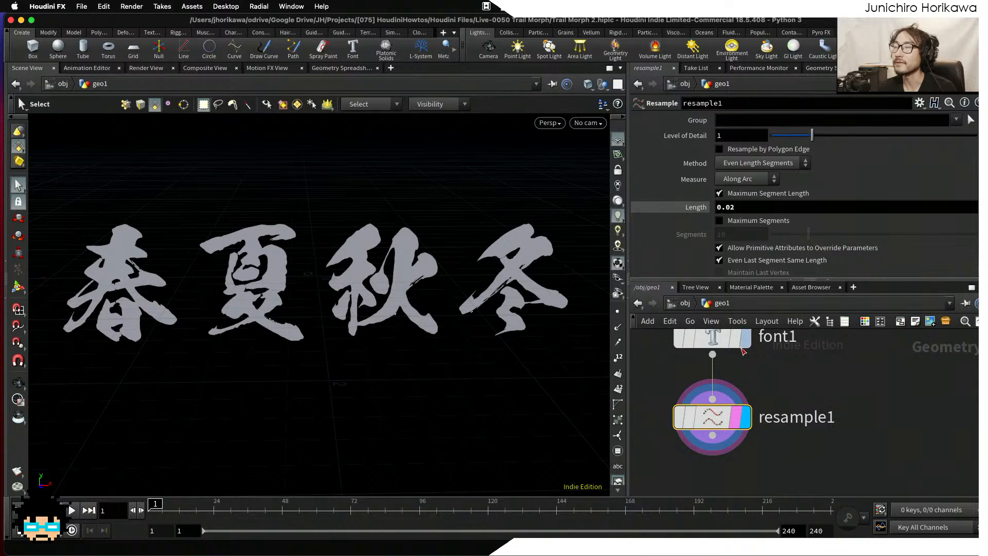
Examine the resampled outlines of 春 and 夏 in the viewport from close up and from several angles.
{"action": "scroll", "coordinate": [783, 381], "scroll_direction": "down", "scroll_amount": 1}
{"action": "key", "text": "Escape"}
{"action": "left_click_drag", "start_coordinate": [441, 270], "coordinate": [315, 290]}
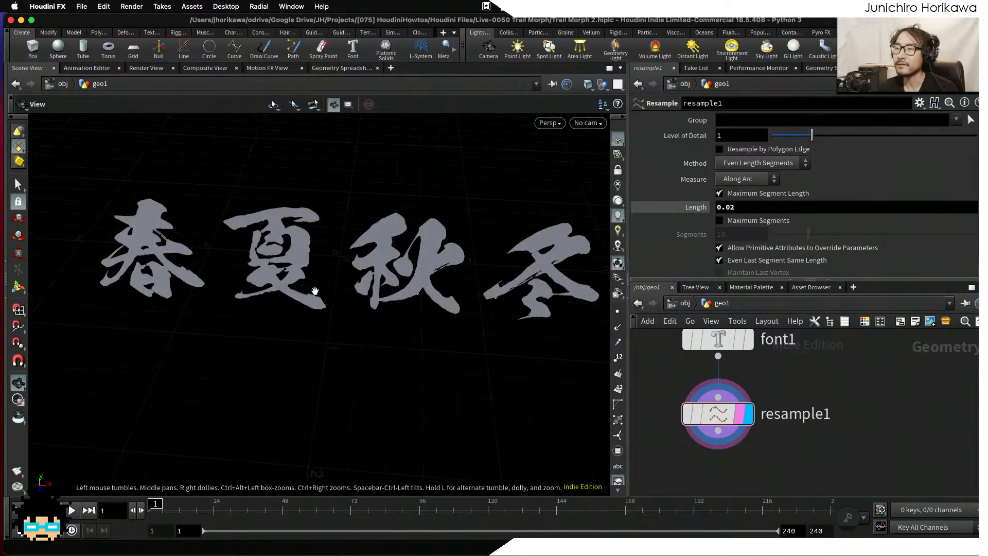
{"action": "middle_click_drag", "start_coordinate": [167, 278], "coordinate": [207, 318]}
{"action": "right_click_drag", "start_coordinate": [207, 317], "coordinate": [273, 278]}
{"action": "middle_click_drag", "start_coordinate": [273, 278], "coordinate": [303, 329]}
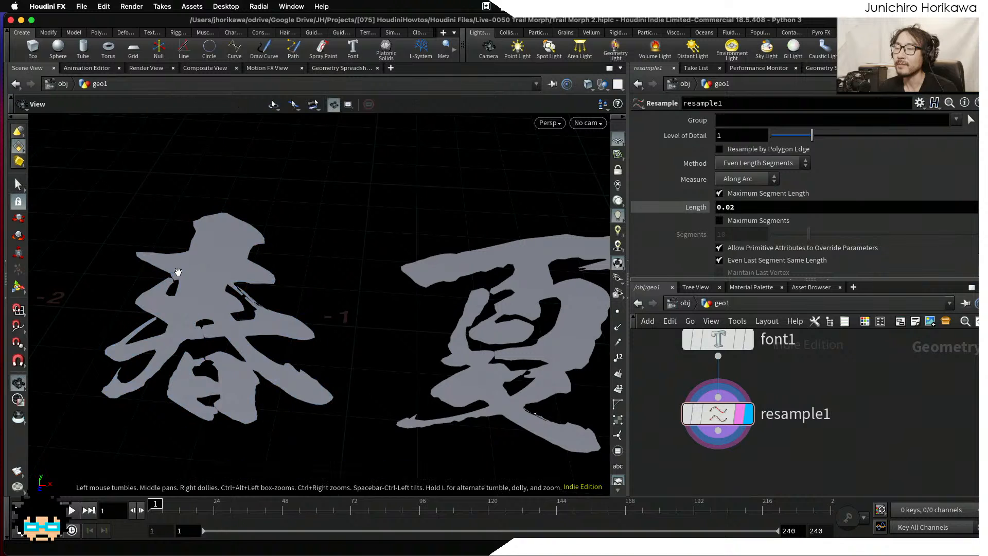
{"action": "key", "text": "s"}
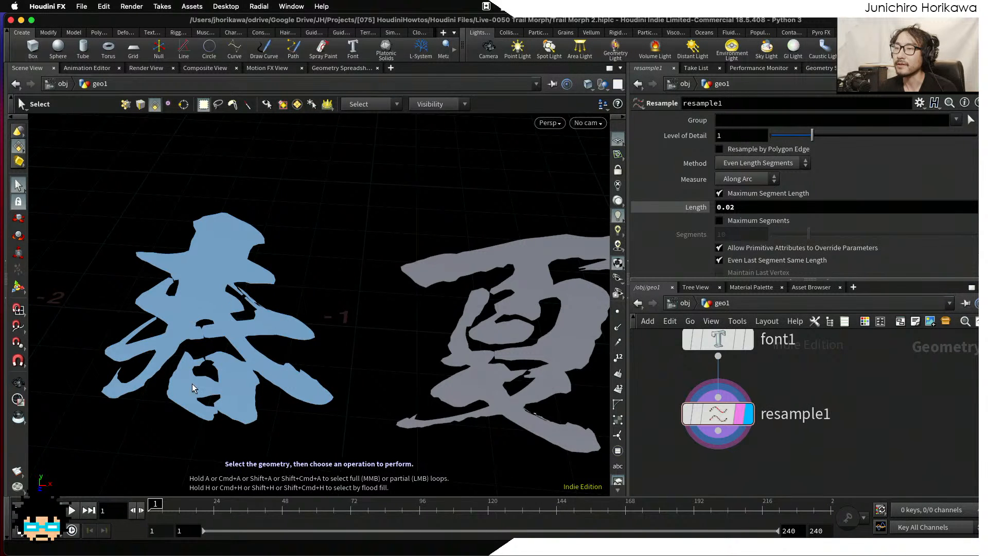
{"action": "key", "text": "Escape"}
{"action": "left_click_drag", "start_coordinate": [276, 336], "coordinate": [221, 356]}
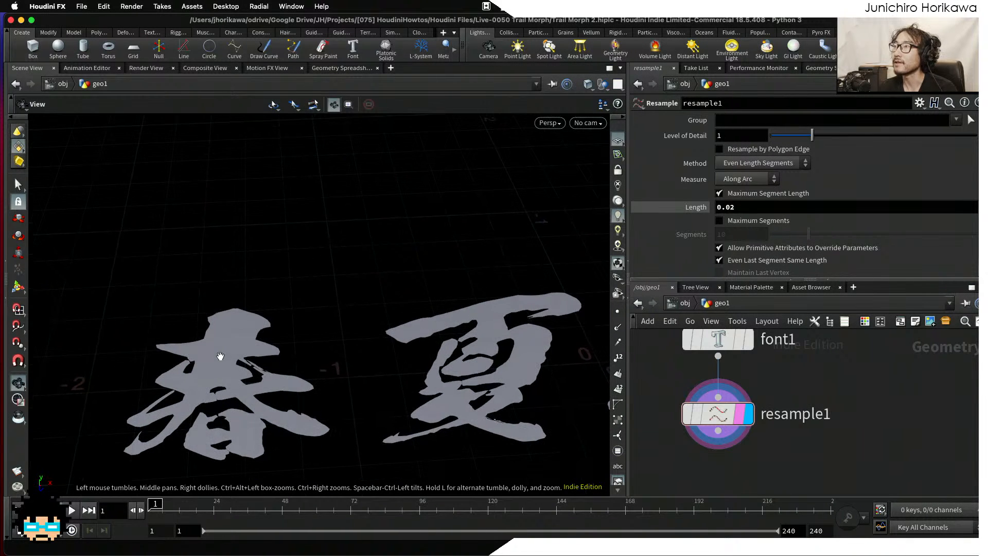
{"action": "middle_click_drag", "start_coordinate": [230, 369], "coordinate": [204, 270]}
{"action": "left_click_drag", "start_coordinate": [238, 302], "coordinate": [232, 278]}
{"action": "middle_click_drag", "start_coordinate": [232, 278], "coordinate": [201, 223]}
{"action": "right_click_drag", "start_coordinate": [227, 242], "coordinate": [253, 272]}
{"action": "middle_click_drag", "start_coordinate": [252, 272], "coordinate": [231, 292]}
{"action": "key", "text": "s"}
{"action": "scroll", "coordinate": [745, 425], "scroll_direction": "down", "scroll_amount": 1}
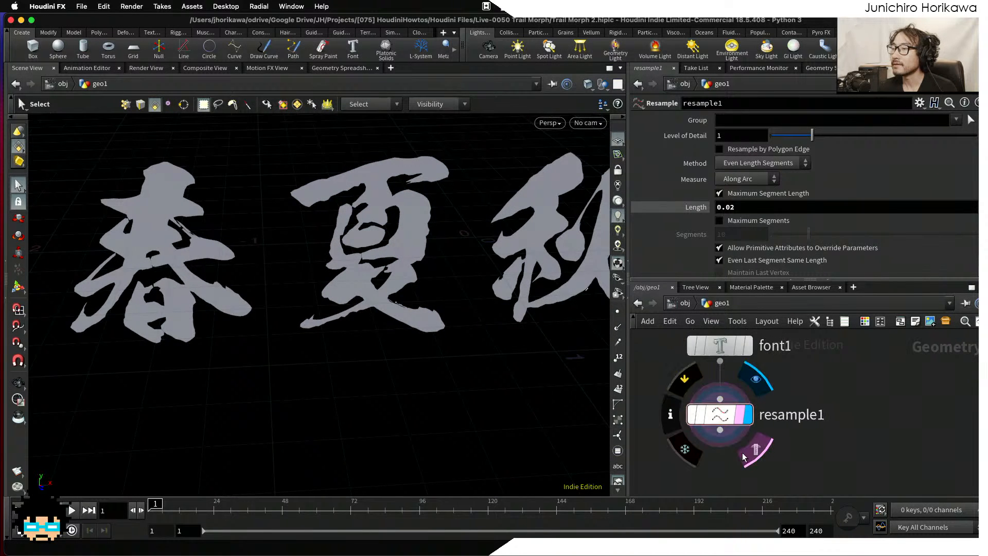
{"action": "scroll", "coordinate": [740, 435], "scroll_direction": "down", "scroll_amount": 2}
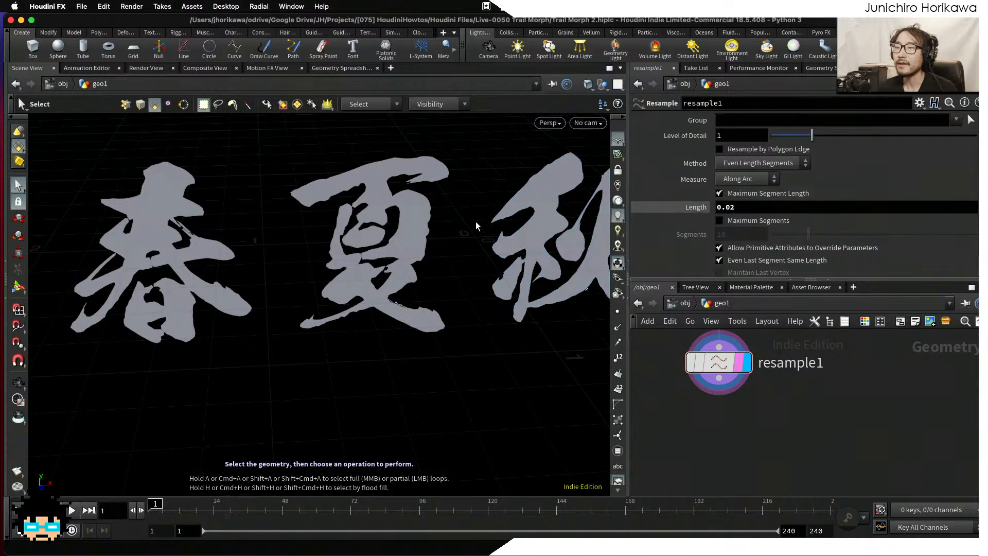
{"action": "right_click_drag", "start_coordinate": [427, 238], "coordinate": [403, 247], "text": "alt"}
{"action": "middle_click_drag", "start_coordinate": [254, 266], "coordinate": [274, 302], "text": "alt"}
{"action": "right_click_drag", "start_coordinate": [274, 302], "coordinate": [329, 306], "text": "alt"}
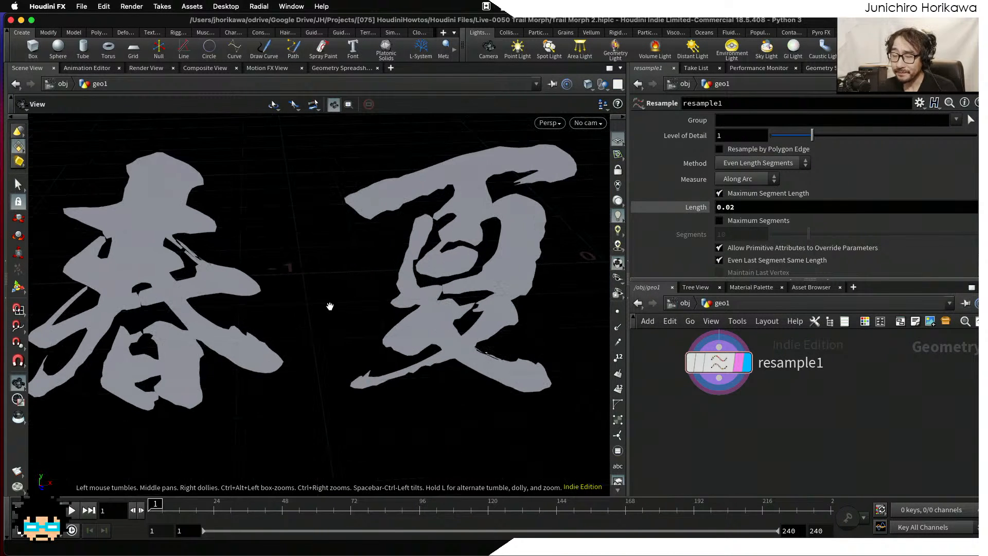
{"action": "middle_click_drag", "start_coordinate": [330, 306], "coordinate": [320, 284], "text": "alt"}
{"action": "left_click_drag", "start_coordinate": [320, 285], "coordinate": [316, 267], "text": "alt"}
{"action": "middle_click_drag", "start_coordinate": [315, 268], "coordinate": [330, 288], "text": "alt"}
{"action": "right_click_drag", "start_coordinate": [211, 263], "coordinate": [245, 261], "text": "alt"}
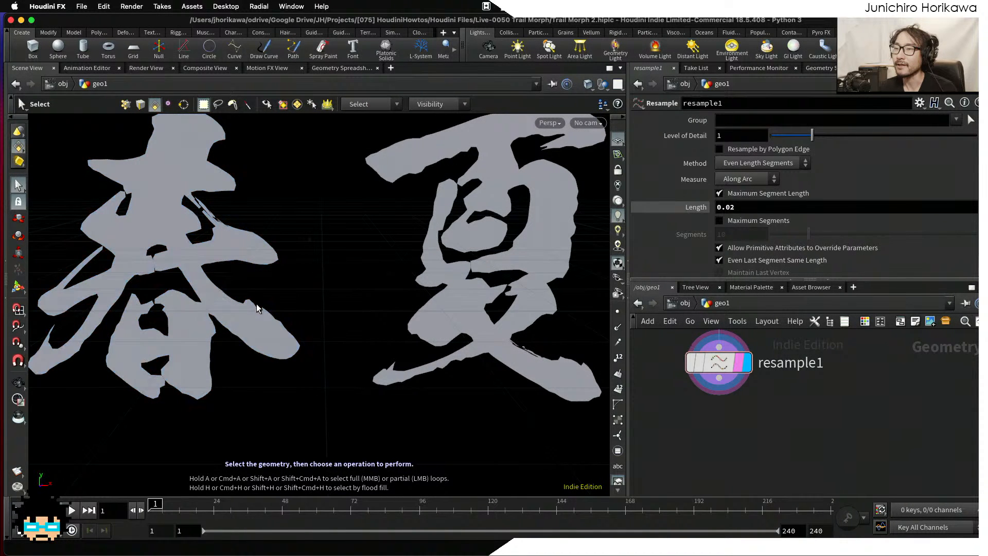
{"action": "right_click_drag", "start_coordinate": [379, 290], "coordinate": [313, 290], "text": "alt"}
{"action": "middle_click_drag", "start_coordinate": [494, 312], "coordinate": [434, 297], "text": "alt"}
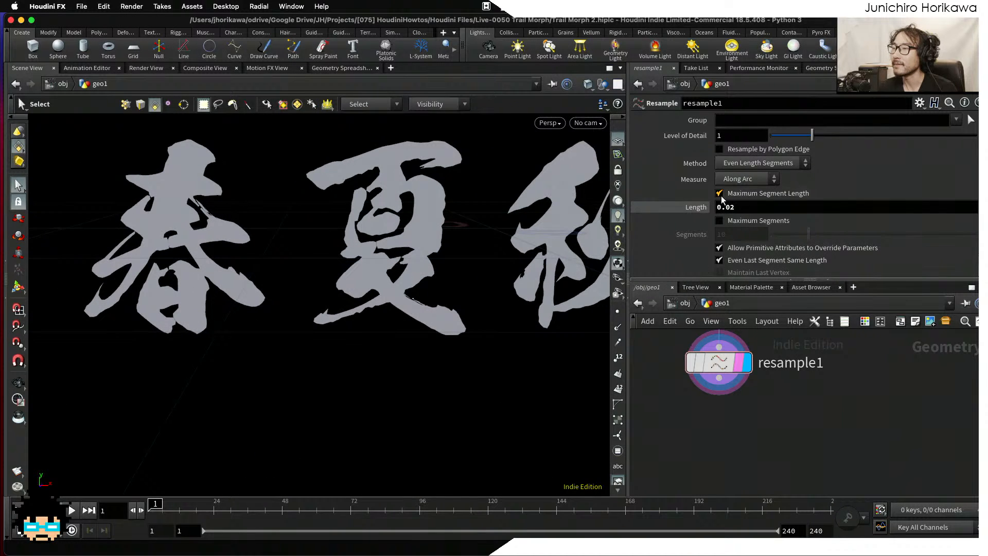
Add a PolyExtrude node fed by resample1, display its result, and extrude the kanji by a distance of 0.073.
{"action": "left_click", "coordinate": [744, 207]}
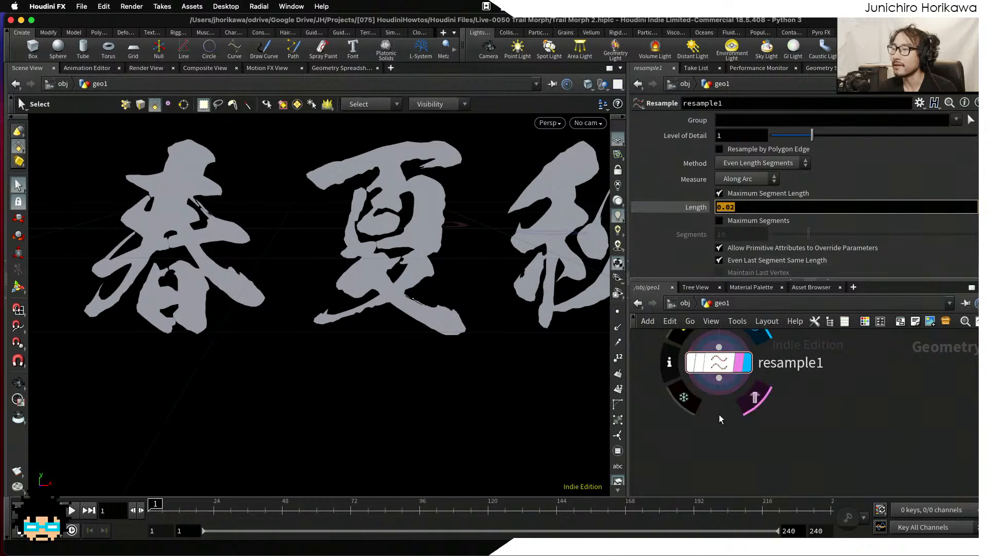
{"action": "key", "text": "Tab"}
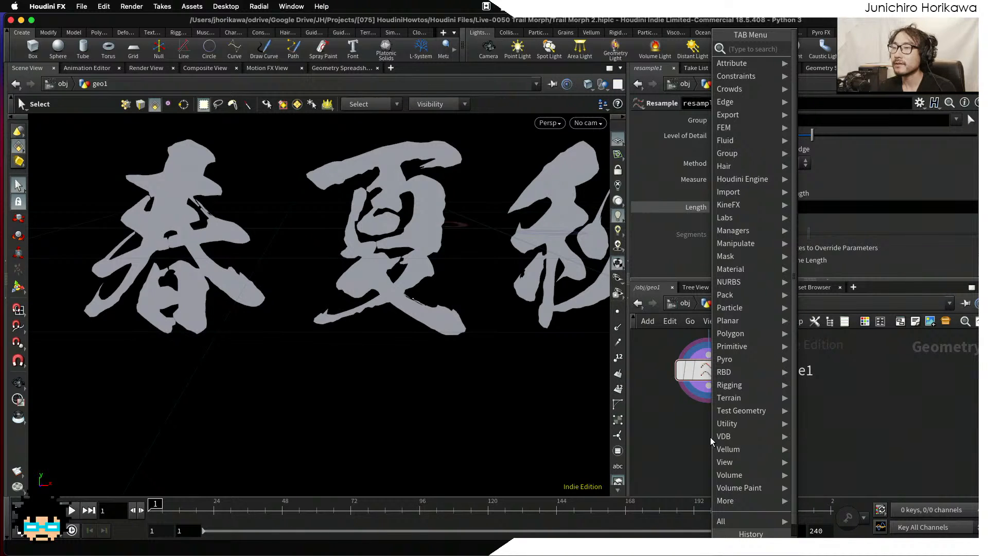
{"action": "type", "text": "p"}
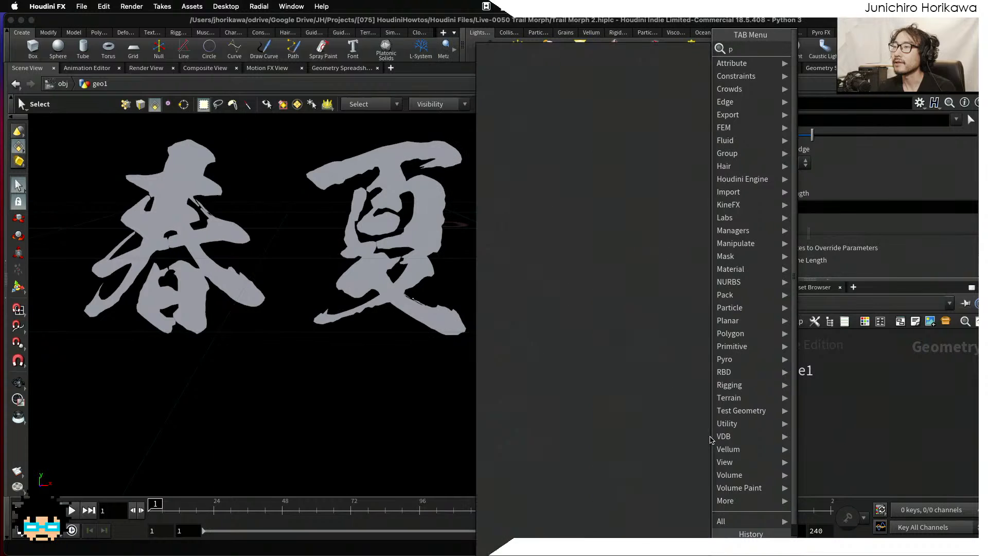
{"action": "type", "text": "olyext"}
{"action": "key", "text": "Return"}
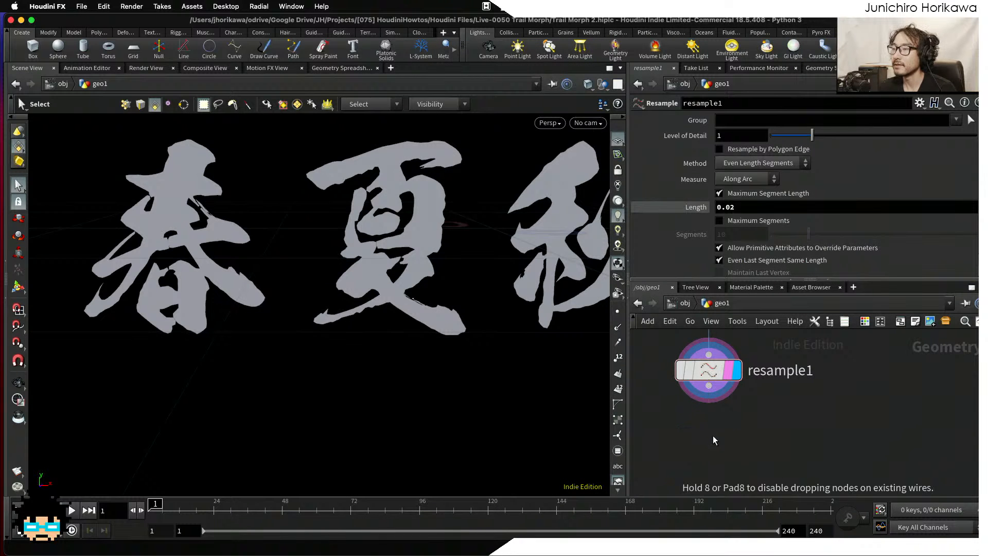
{"action": "left_click", "coordinate": [711, 437]}
{"action": "left_click_drag", "start_coordinate": [709, 382], "coordinate": [695, 418]}
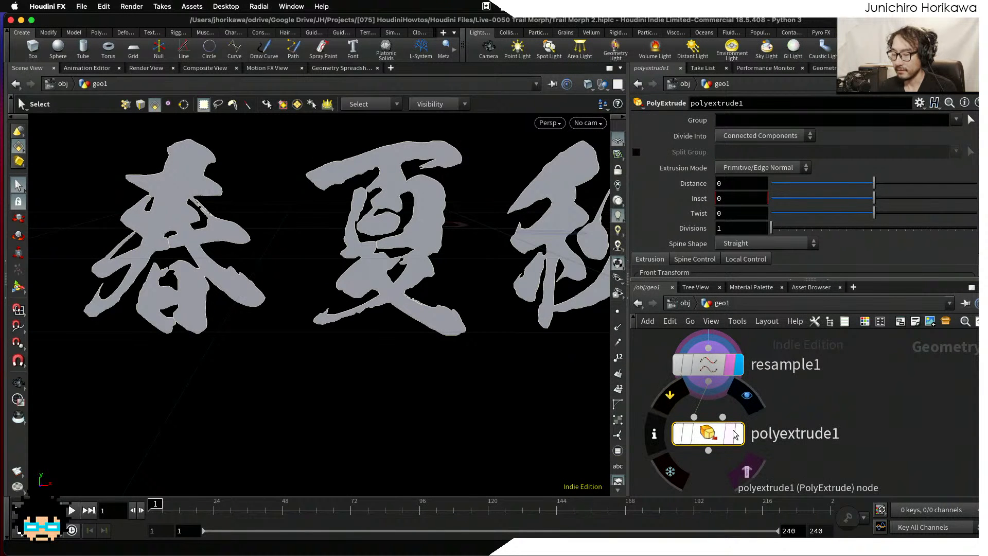
{"action": "left_click", "coordinate": [738, 437]}
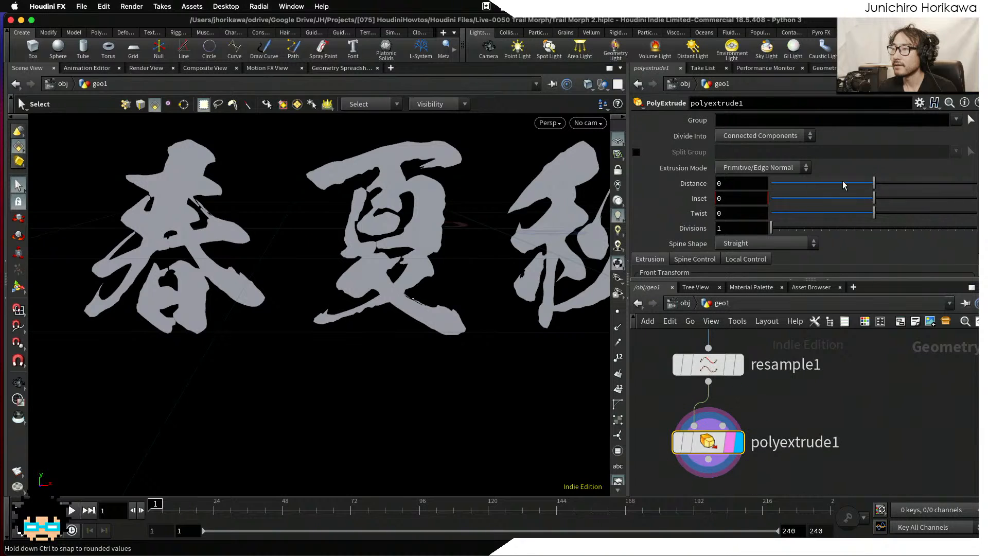
{"action": "left_click_drag", "start_coordinate": [883, 191], "coordinate": [893, 185]}
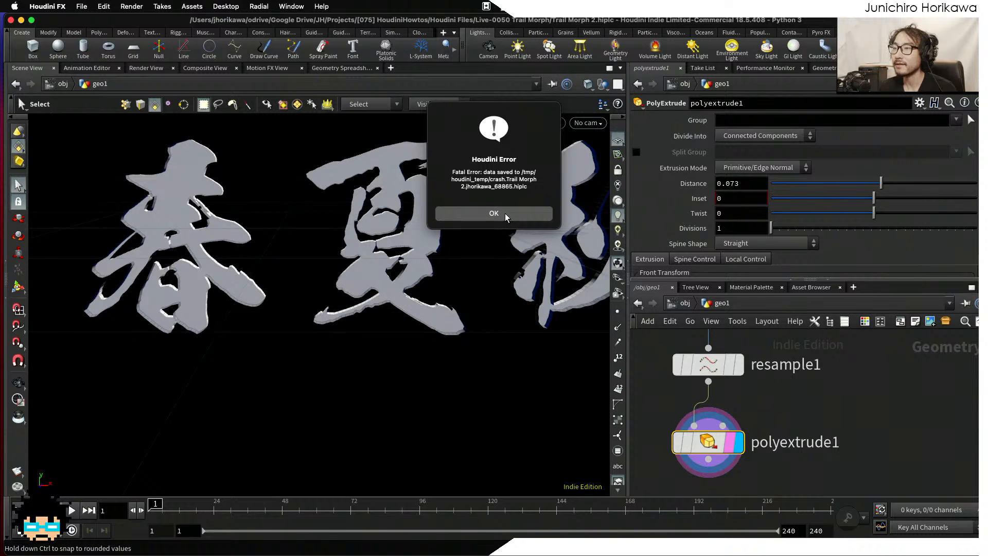
Switch to the houdini_temp folder in Finder and dismiss the Houdini fatal error dialog.
{"action": "key", "text": "ctrl+Up"}
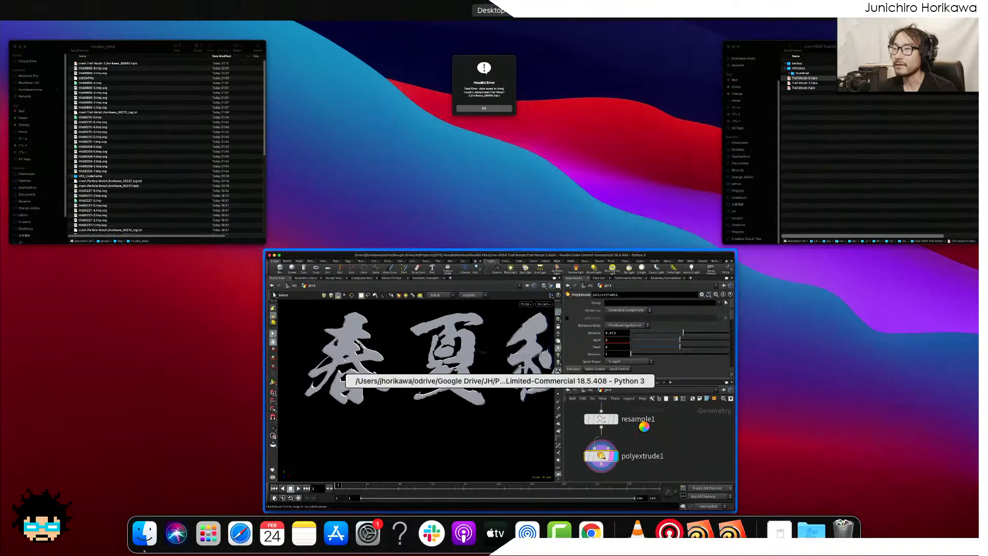
{"action": "left_click", "coordinate": [149, 185]}
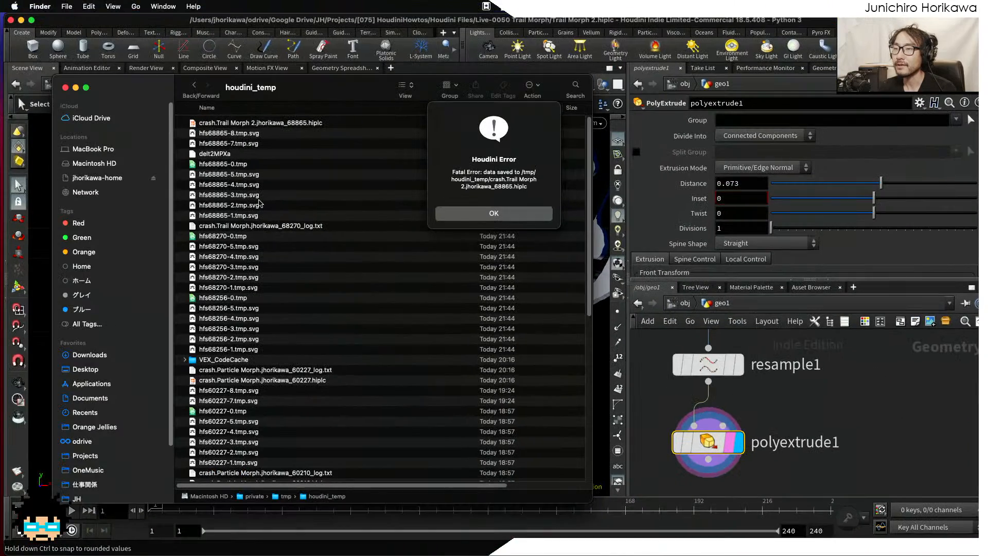
{"action": "left_click", "coordinate": [479, 216]}
{"action": "left_click", "coordinate": [464, 242]}
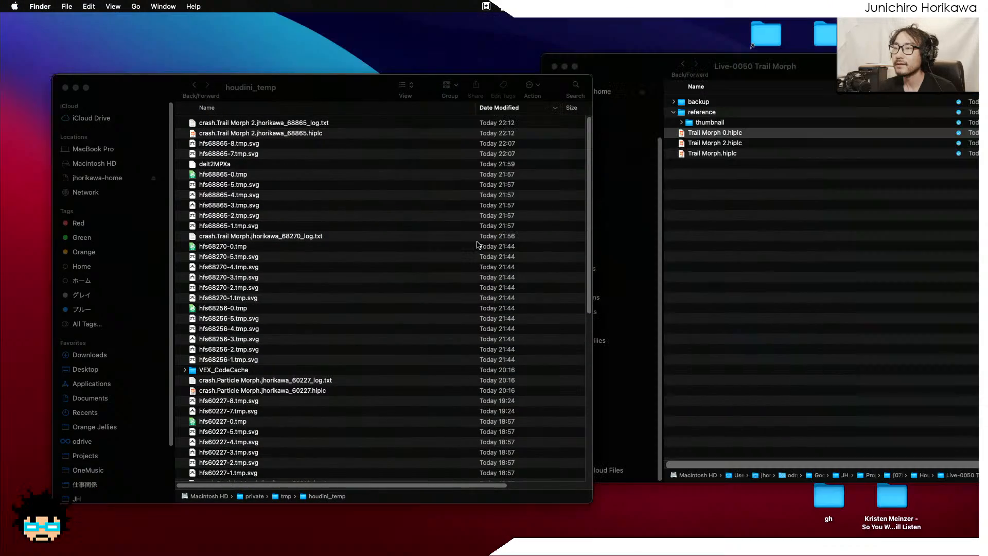
Copy the newest Trail Morph 2 crash .hiplc file from houdini_temp into the Live-0050 Trail Morph folder.
{"action": "left_click", "coordinate": [240, 236]}
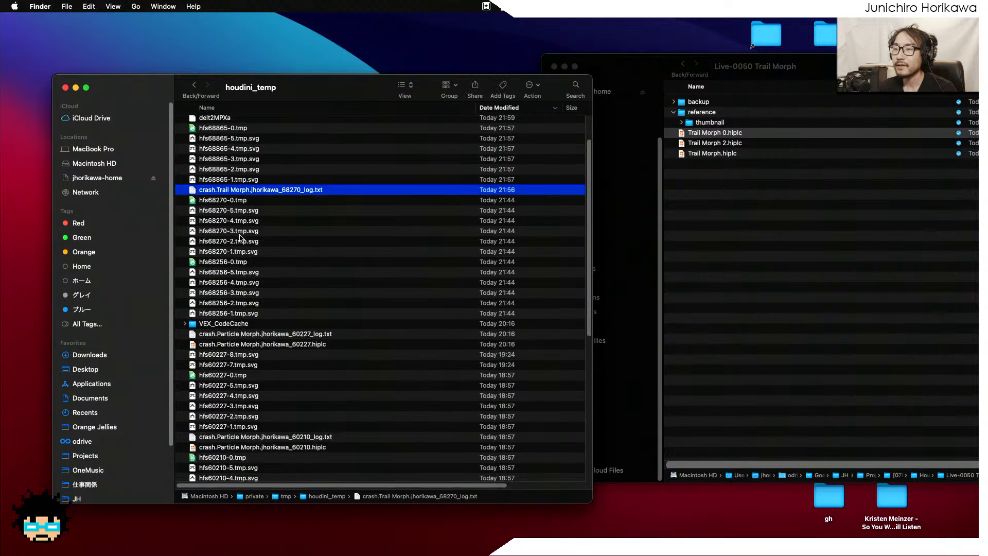
{"action": "scroll", "coordinate": [240, 238], "scroll_direction": "down", "scroll_amount": 10}
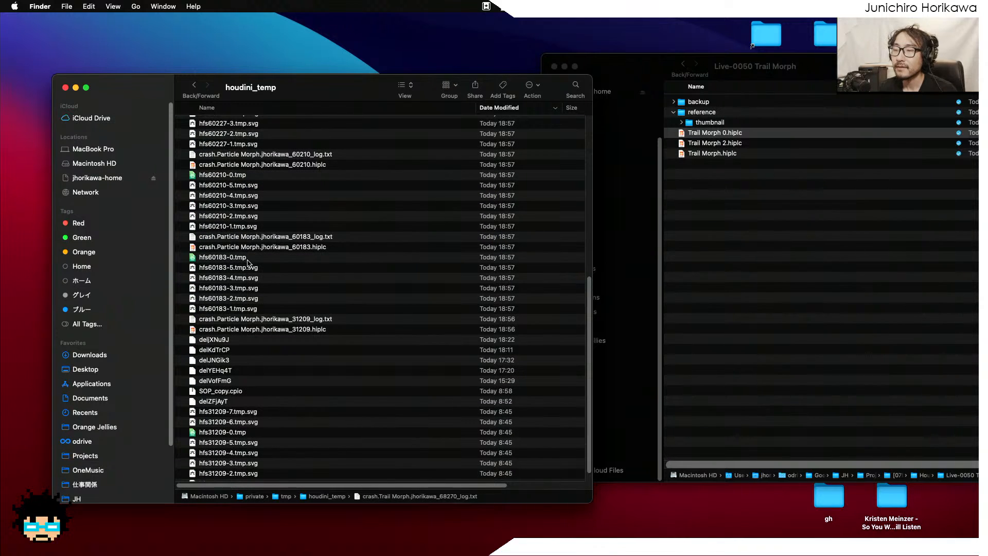
{"action": "scroll", "coordinate": [247, 278], "scroll_direction": "up", "scroll_amount": 10}
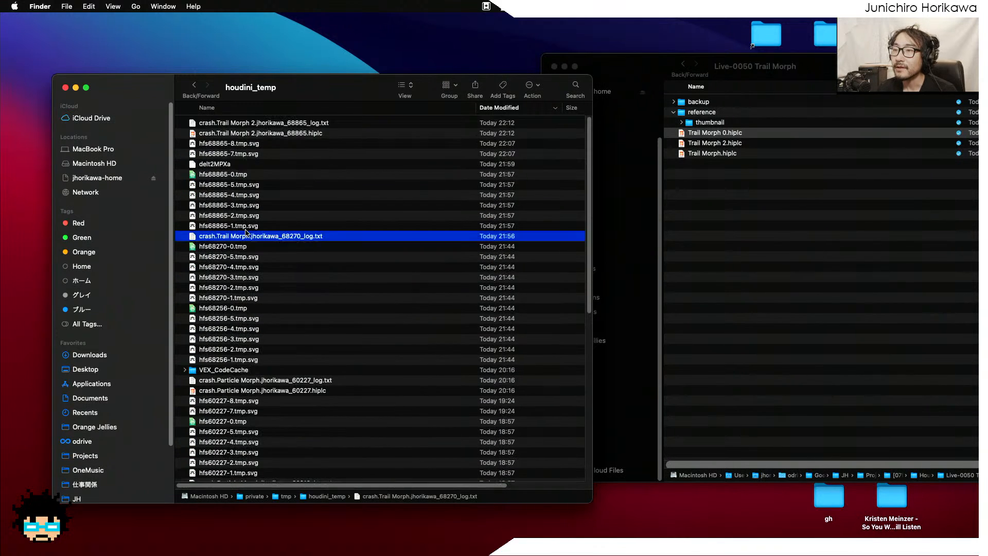
{"action": "left_click", "coordinate": [293, 133]}
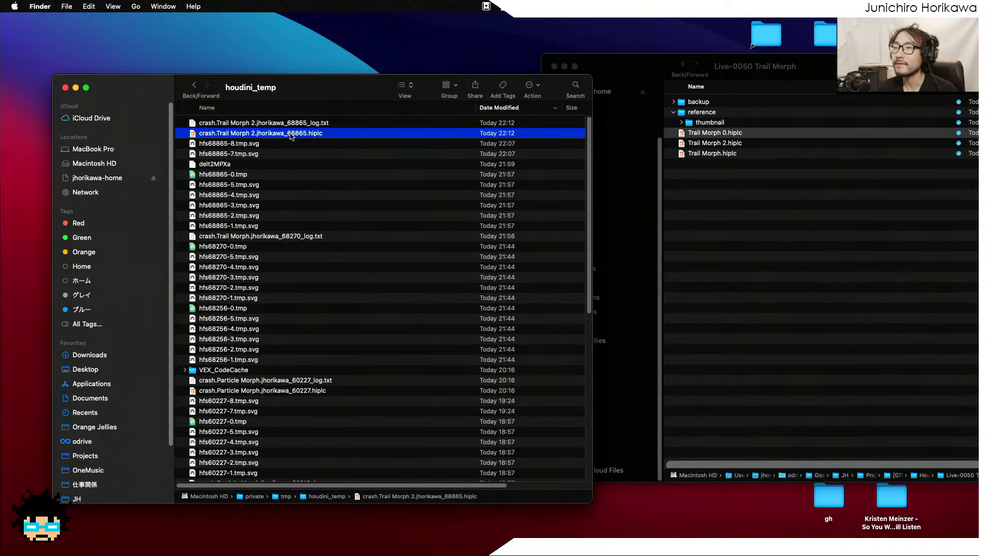
{"action": "left_click_drag", "start_coordinate": [292, 133], "coordinate": [737, 224]}
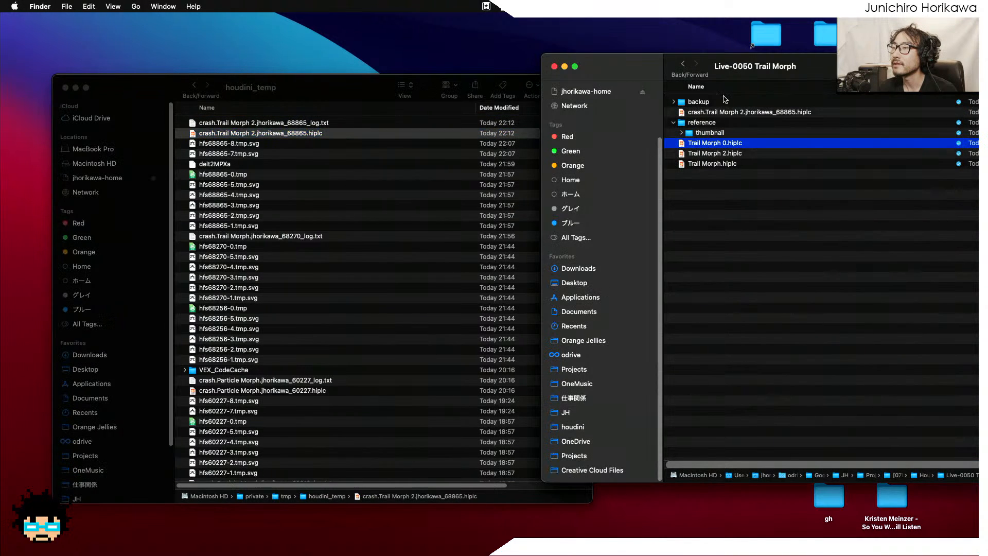
Rename the copied crash file as Trail Morph 3.hiplc and open it in Houdini.
{"action": "left_click", "coordinate": [730, 113]}
{"action": "key", "text": "Return"}
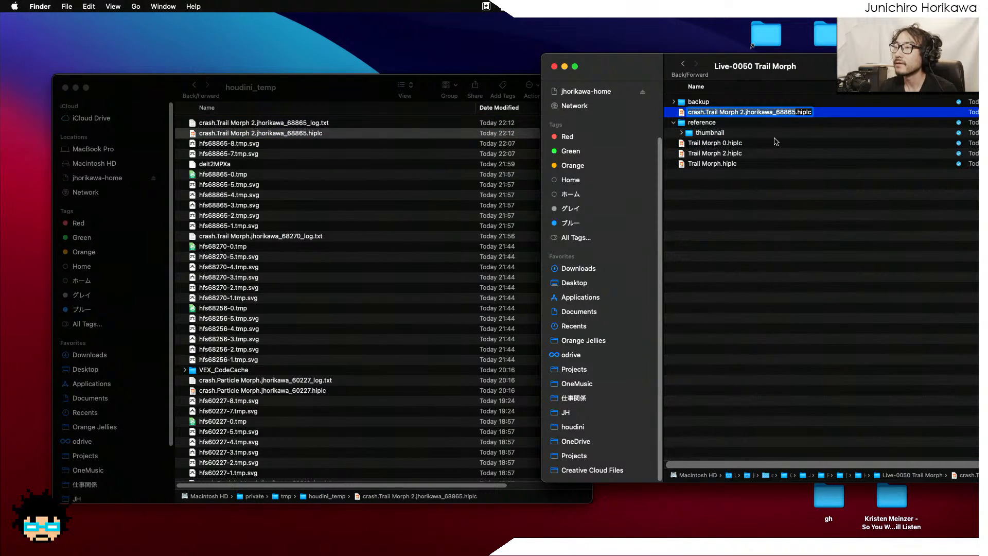
{"action": "type", "text": "Trail Morph "}
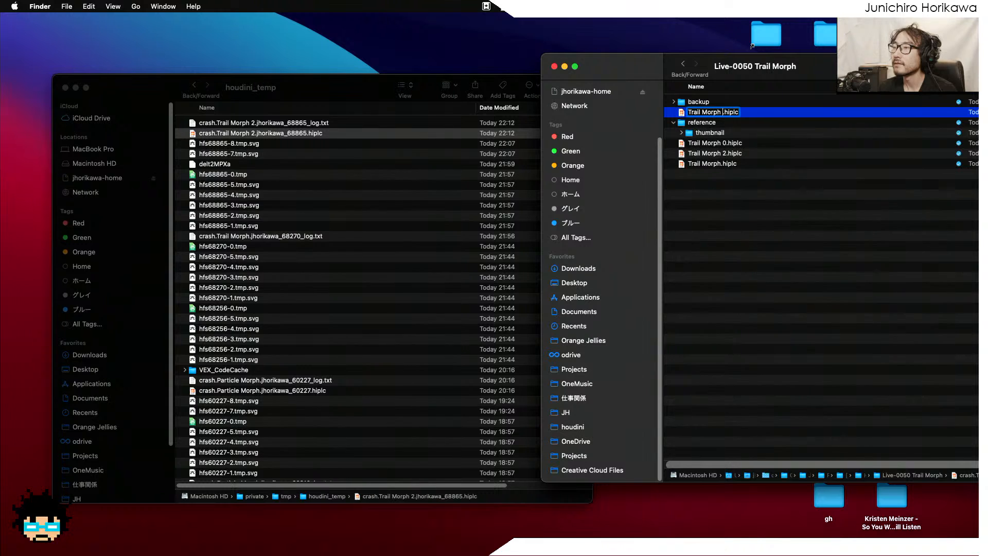
{"action": "type", "text": "3"}
{"action": "key", "text": "Return"}
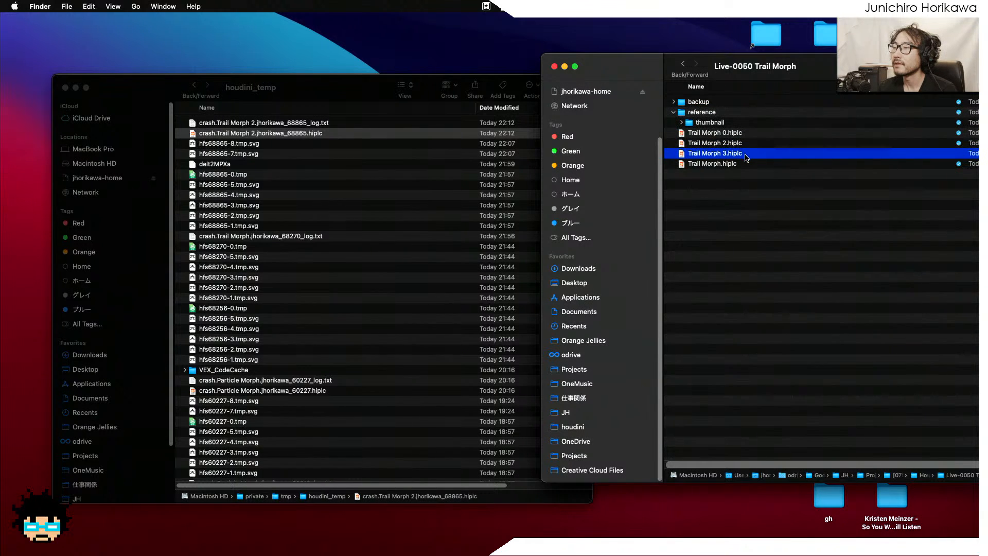
{"action": "double_click", "coordinate": [738, 157]}
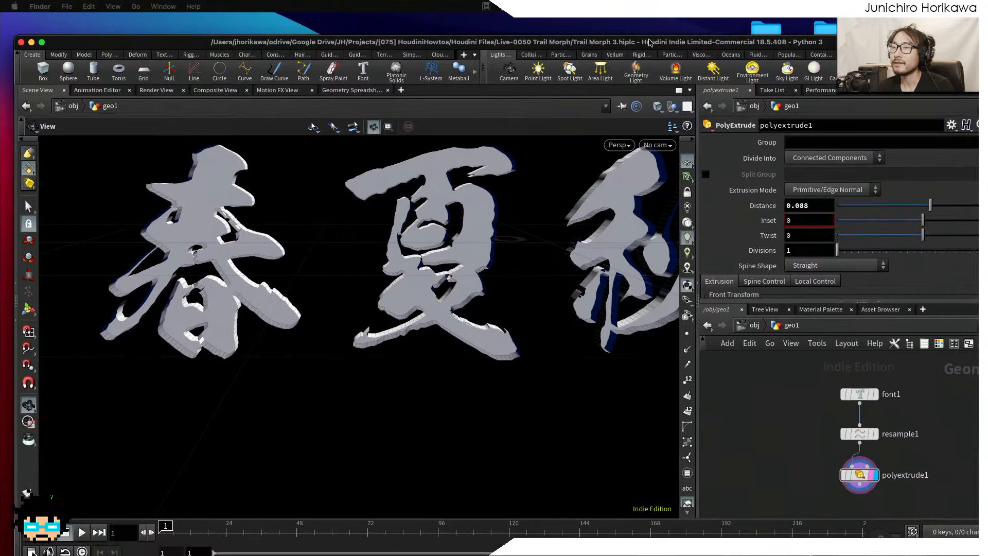
Launch a separate Houdini FX 18.5.408 session, close its Start Here window, and return to the maximized Trail Morph 3 scene.
{"action": "key", "text": "alt+space"}
{"action": "type", "text": "houd"}
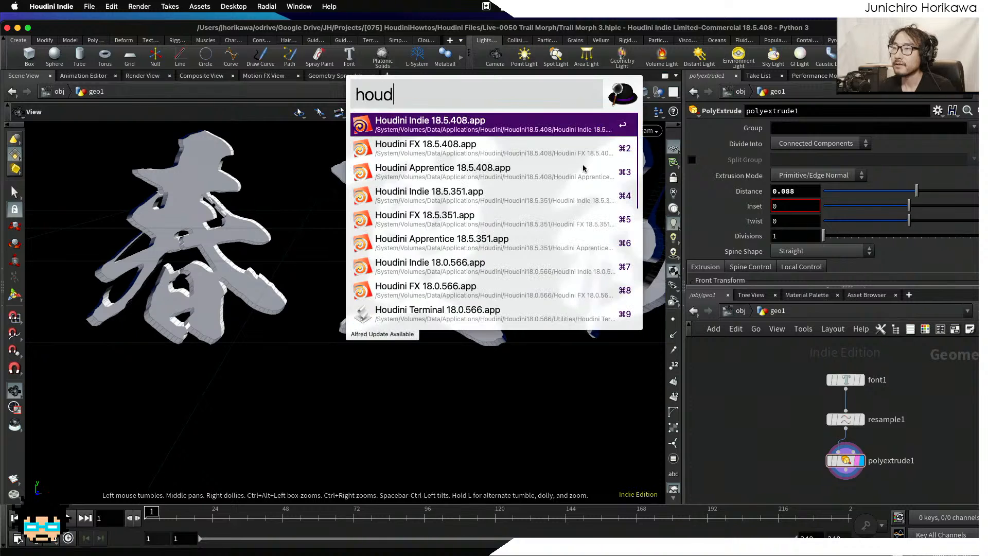
{"action": "key", "text": "Down"}
{"action": "key", "text": "Return"}
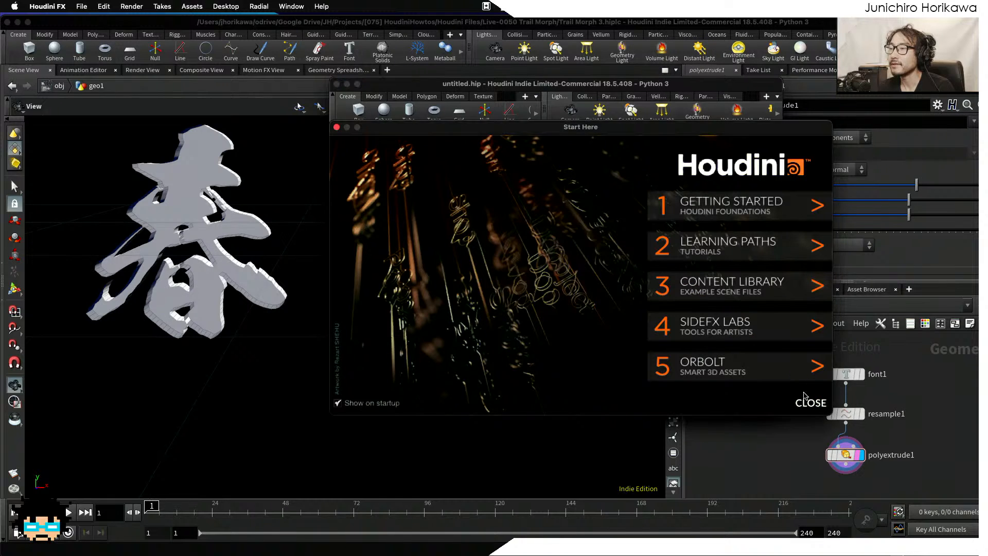
{"action": "left_click", "coordinate": [811, 403]}
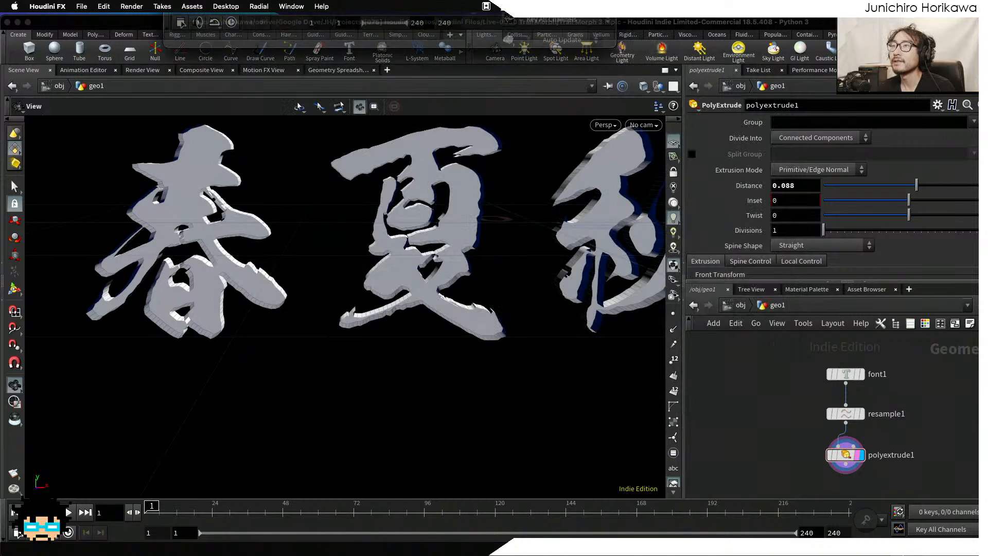
{"action": "left_click_drag", "start_coordinate": [502, 23], "coordinate": [525, 284]}
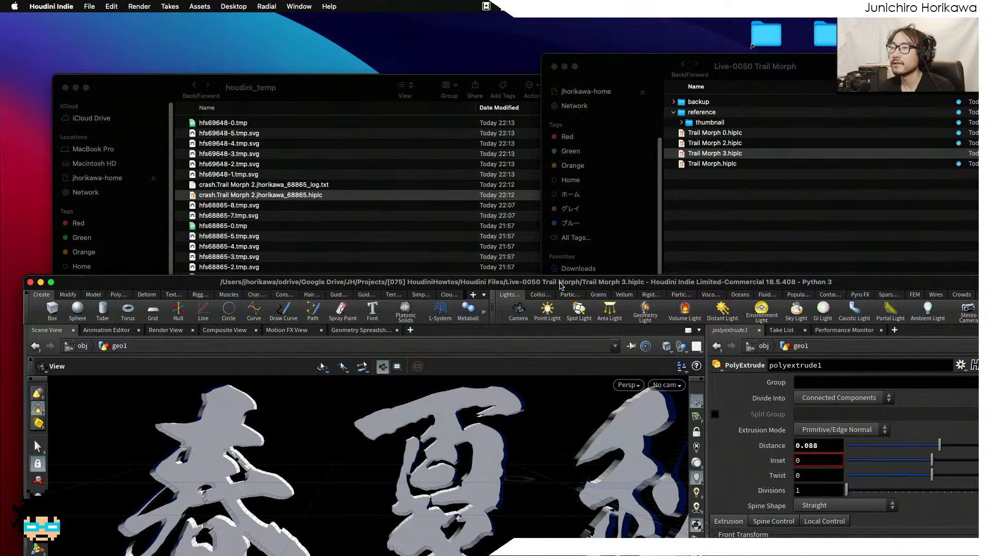
{"action": "double_click", "coordinate": [561, 284]}
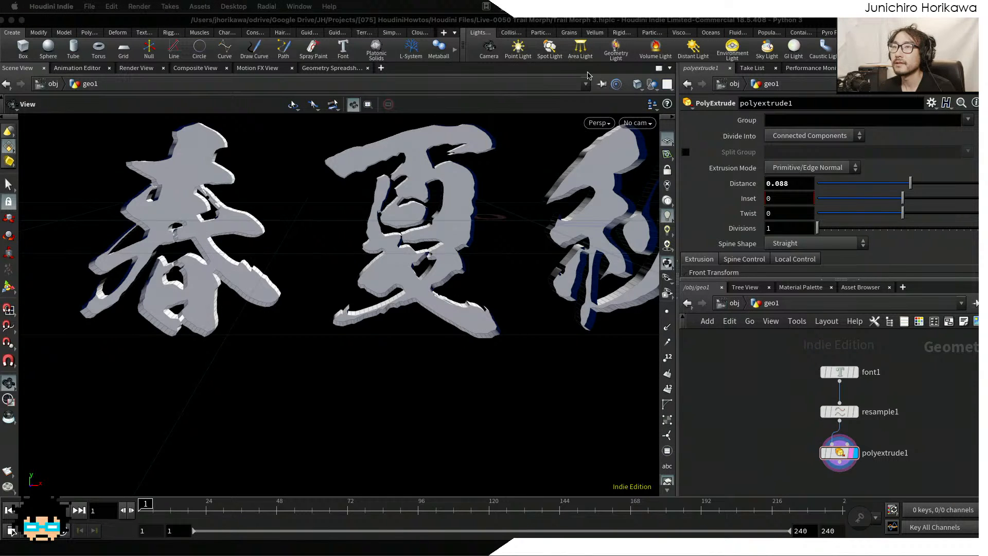
Enable Output Back on the polyextrude1 node and save the scene.
{"action": "left_click", "coordinate": [746, 406]}
{"action": "scroll", "coordinate": [745, 406], "scroll_direction": "down", "scroll_amount": 2}
{"action": "middle_click_drag", "start_coordinate": [782, 457], "coordinate": [750, 428]}
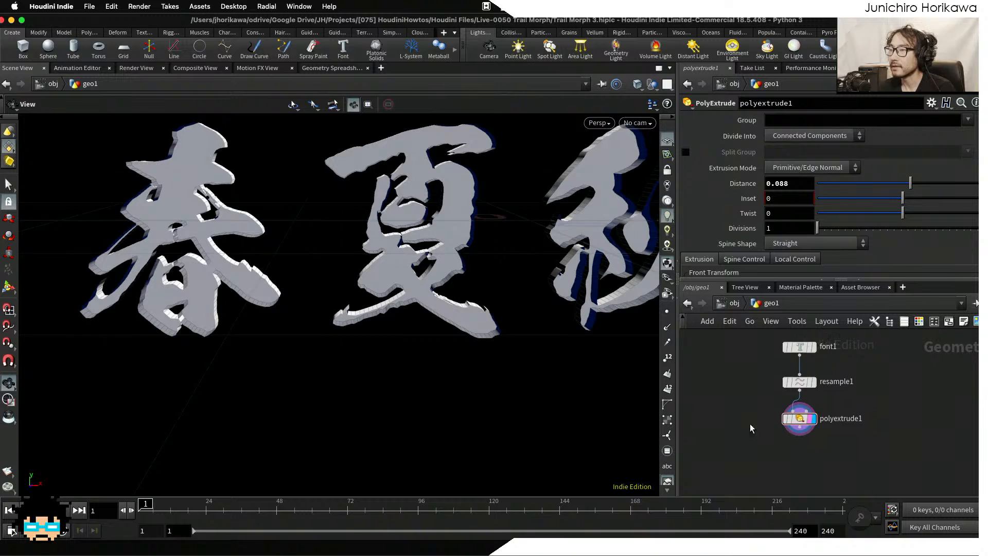
{"action": "scroll", "coordinate": [798, 431], "scroll_direction": "up", "scroll_amount": 3}
{"action": "left_click", "coordinate": [772, 417]}
{"action": "scroll", "coordinate": [767, 219], "scroll_direction": "down", "scroll_amount": 3}
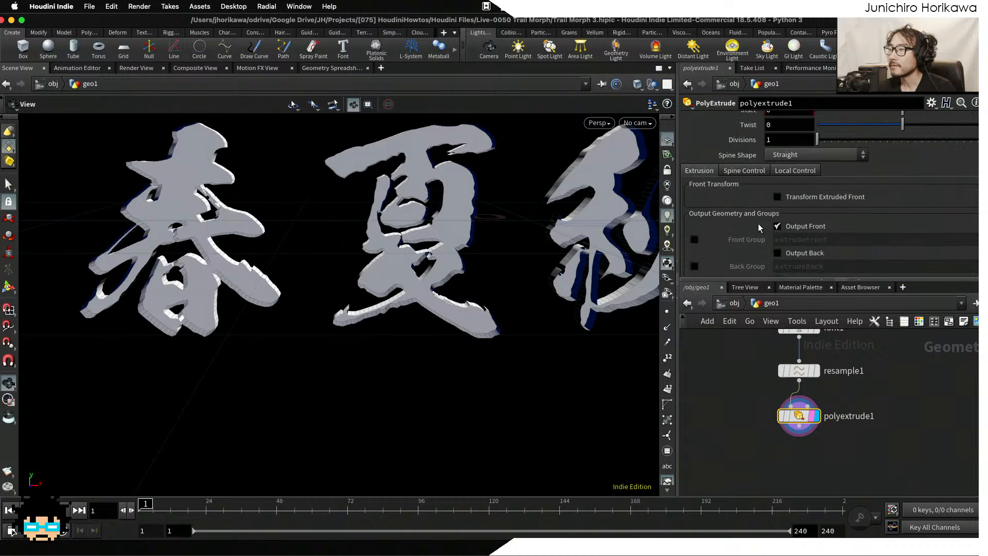
{"action": "scroll", "coordinate": [773, 230], "scroll_direction": "down", "scroll_amount": 2}
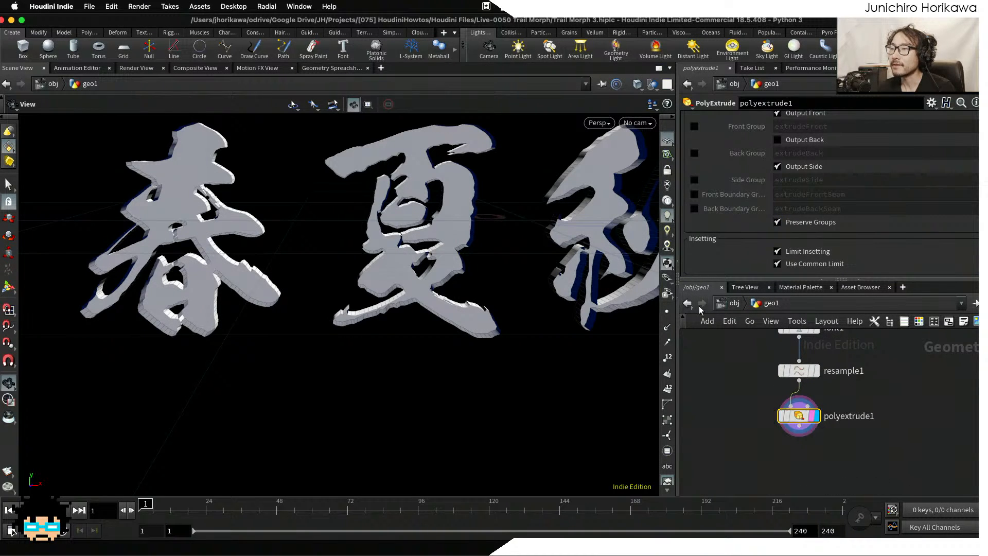
{"action": "scroll", "coordinate": [778, 157], "scroll_direction": "up", "scroll_amount": 1}
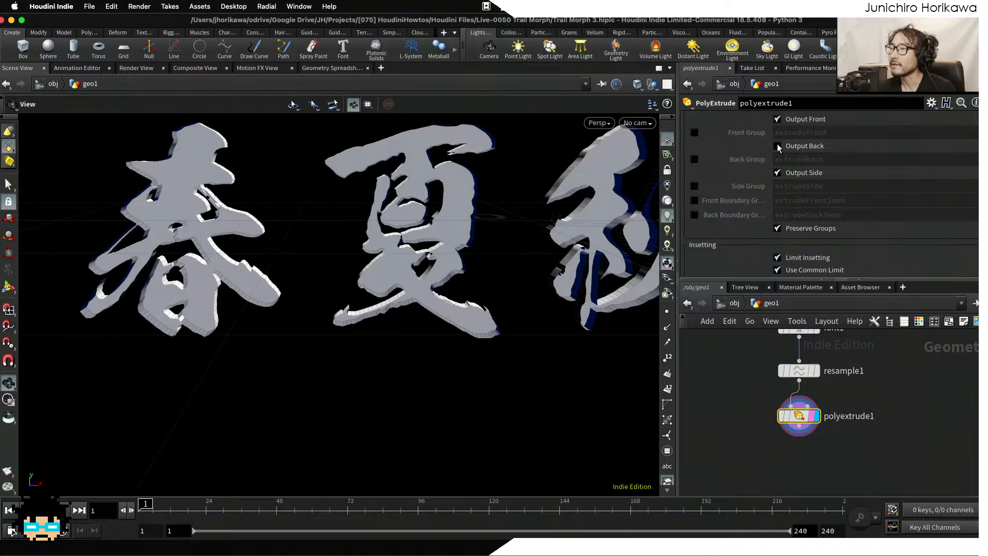
{"action": "left_click", "coordinate": [778, 147]}
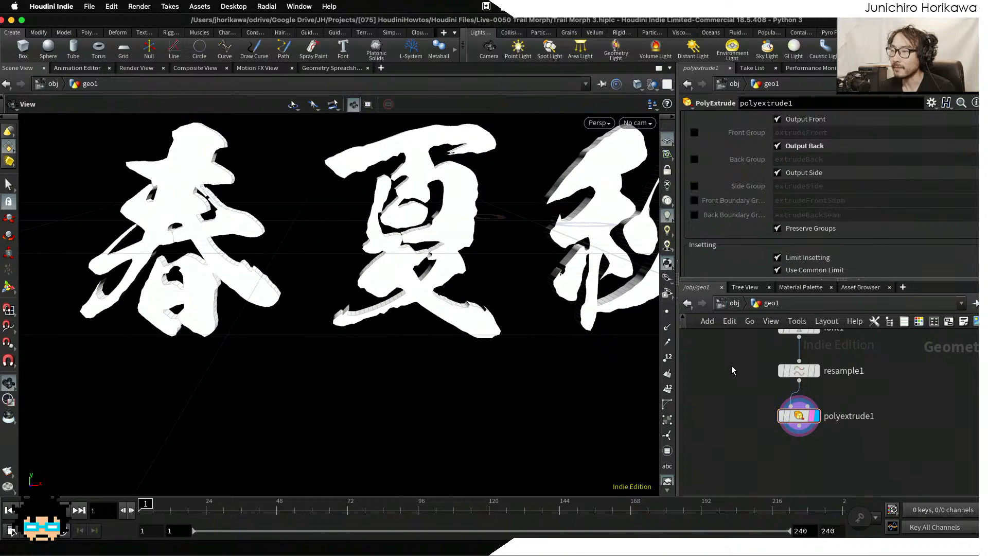
{"action": "key", "text": "super+s"}
Examine the extruded kanji from several angles and frame all four characters in the viewport.
{"action": "left_click_drag", "start_coordinate": [546, 298], "coordinate": [414, 337]}
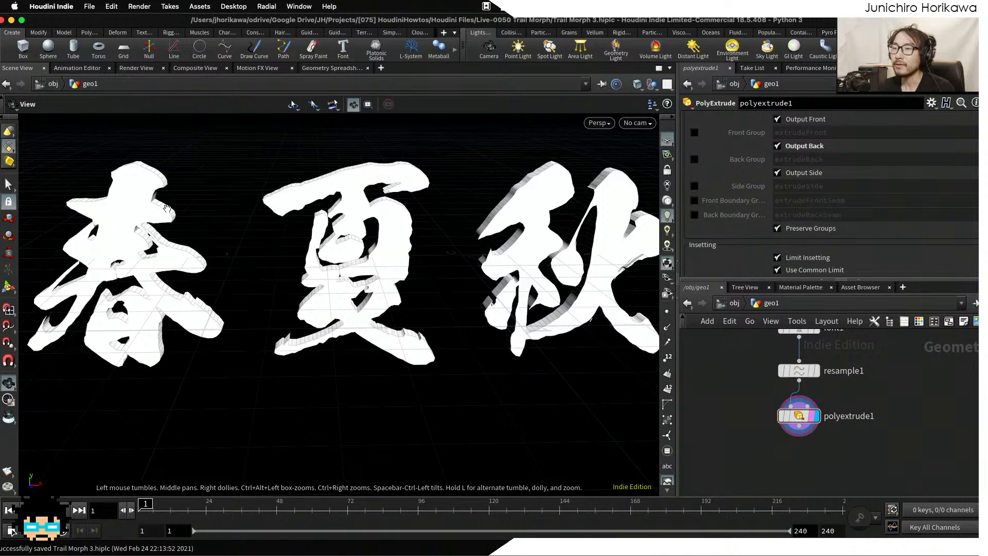
{"action": "right_click_drag", "start_coordinate": [203, 201], "coordinate": [125, 190]}
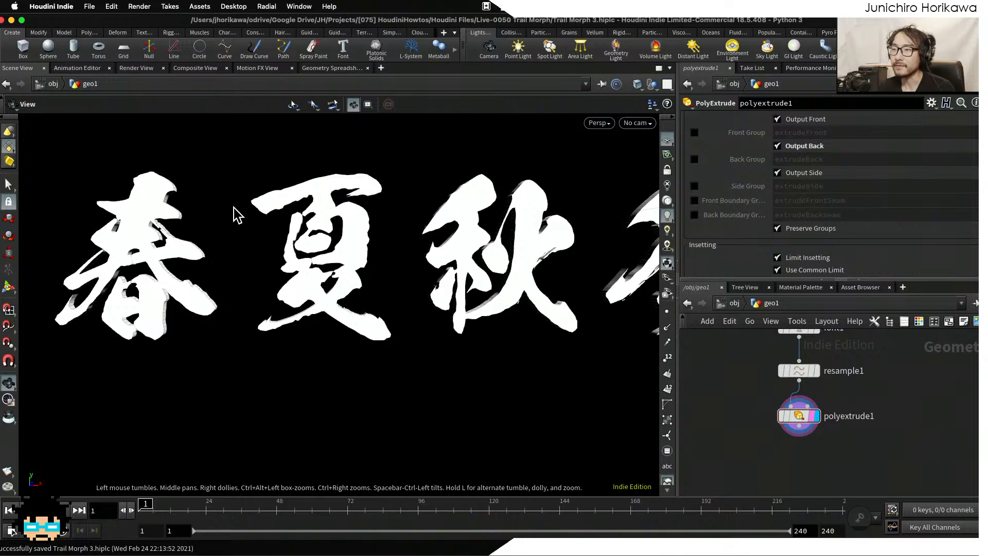
{"action": "middle_click_drag", "start_coordinate": [360, 211], "coordinate": [309, 200]}
{"action": "middle_click_drag", "start_coordinate": [396, 196], "coordinate": [304, 188]}
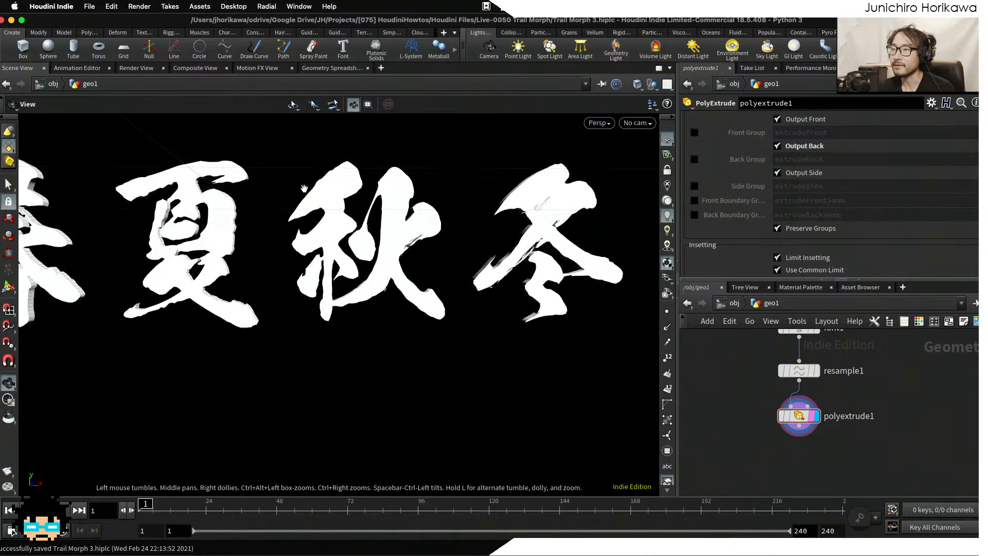
{"action": "middle_click_drag", "start_coordinate": [385, 280], "coordinate": [432, 299]}
{"action": "right_click_drag", "start_coordinate": [433, 300], "coordinate": [365, 303]}
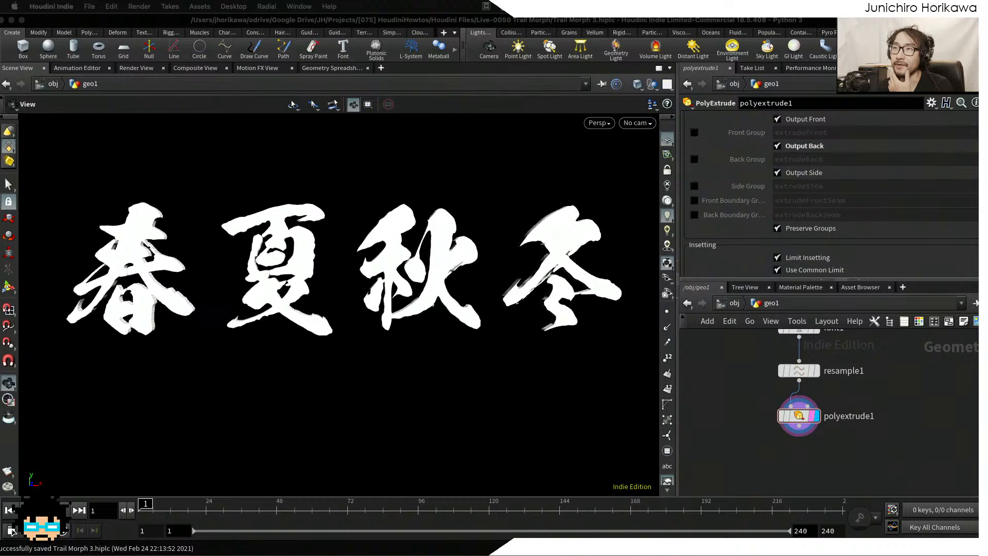
Add a For-Each loop block to the geo1 network beside polyextrude1.
{"action": "left_click", "coordinate": [712, 352]}
{"action": "key", "text": "Tab"}
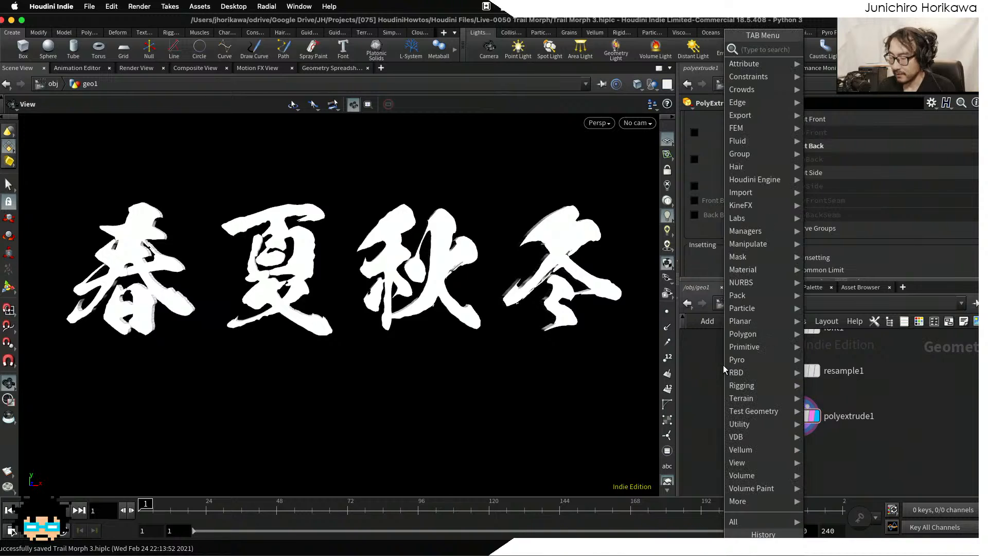
{"action": "type", "text": "foreach"}
{"action": "key", "text": "Down"}
{"action": "key", "text": "Down"}
{"action": "key", "text": "Down"}
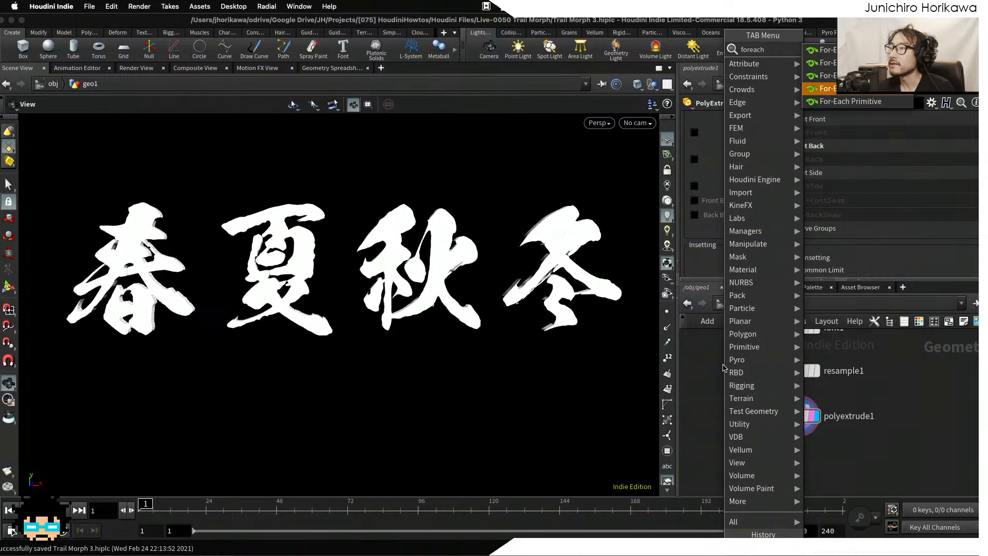
{"action": "key", "text": "Up"}
{"action": "key", "text": "Up"}
{"action": "key", "text": "Down"}
{"action": "key", "text": "Down"}
{"action": "key", "text": "Up"}
{"action": "key", "text": "Up"}
{"action": "key", "text": "Up"}
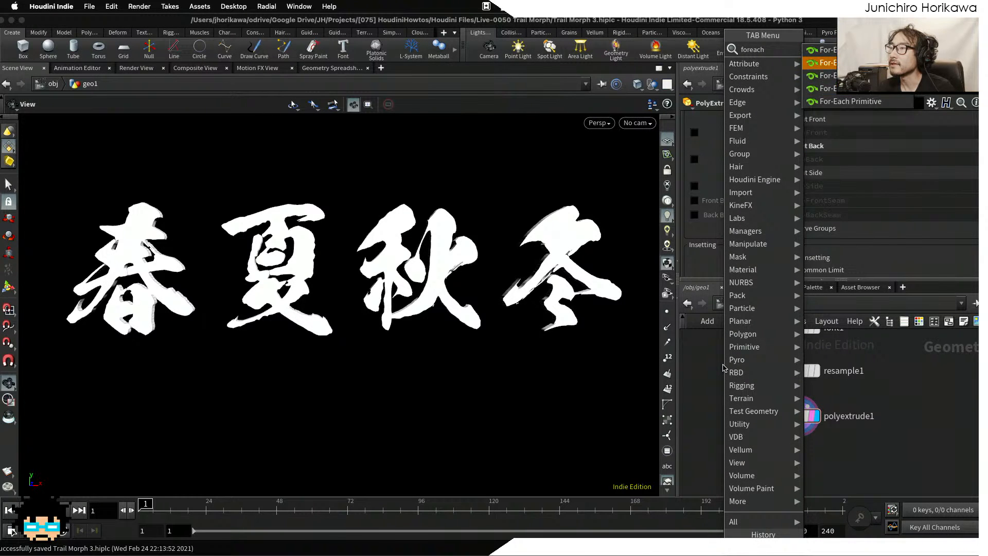
{"action": "key", "text": "Down"}
{"action": "key", "text": "Return"}
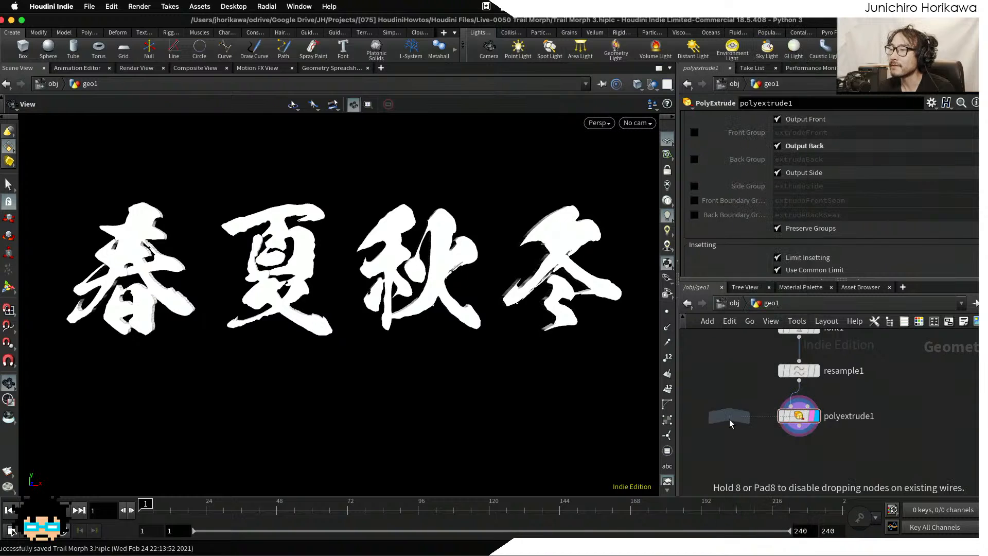
{"action": "left_click", "coordinate": [730, 419]}
Place the For-Each block below polyextrude1 and feed polyextrude1's output into foreach_begin1.
{"action": "scroll", "coordinate": [741, 350], "scroll_direction": "down", "scroll_amount": 5}
{"action": "scroll", "coordinate": [736, 377], "scroll_direction": "up", "scroll_amount": 3}
{"action": "left_click_drag", "start_coordinate": [737, 376], "coordinate": [773, 426]}
{"action": "scroll", "coordinate": [787, 384], "scroll_direction": "up", "scroll_amount": 2}
{"action": "left_click_drag", "start_coordinate": [785, 380], "coordinate": [780, 417]}
{"action": "middle_click_drag", "start_coordinate": [813, 428], "coordinate": [811, 394]}
{"action": "middle_click_drag", "start_coordinate": [812, 360], "coordinate": [808, 418]}
{"action": "scroll", "coordinate": [808, 418], "scroll_direction": "up", "scroll_amount": 1}
Add a Geometry Spreadsheet pane beside the Take List and show polyextrude1's primitive attributes.
{"action": "left_click", "coordinate": [776, 394]}
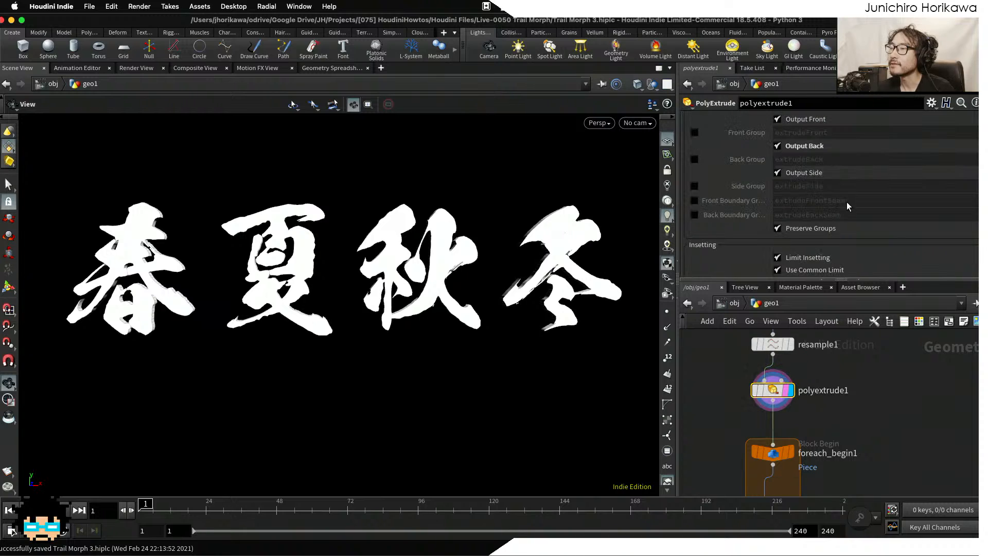
{"action": "left_click", "coordinate": [823, 70]}
{"action": "left_click", "coordinate": [855, 68]}
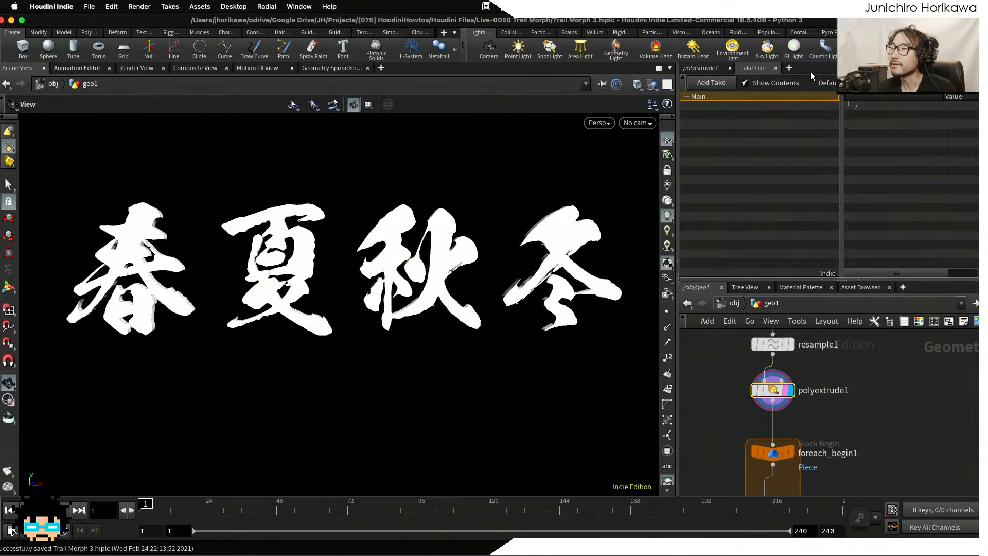
{"action": "left_click", "coordinate": [789, 68]}
{"action": "mouse_move", "coordinate": [829, 94]}
{"action": "mouse_move", "coordinate": [933, 250]}
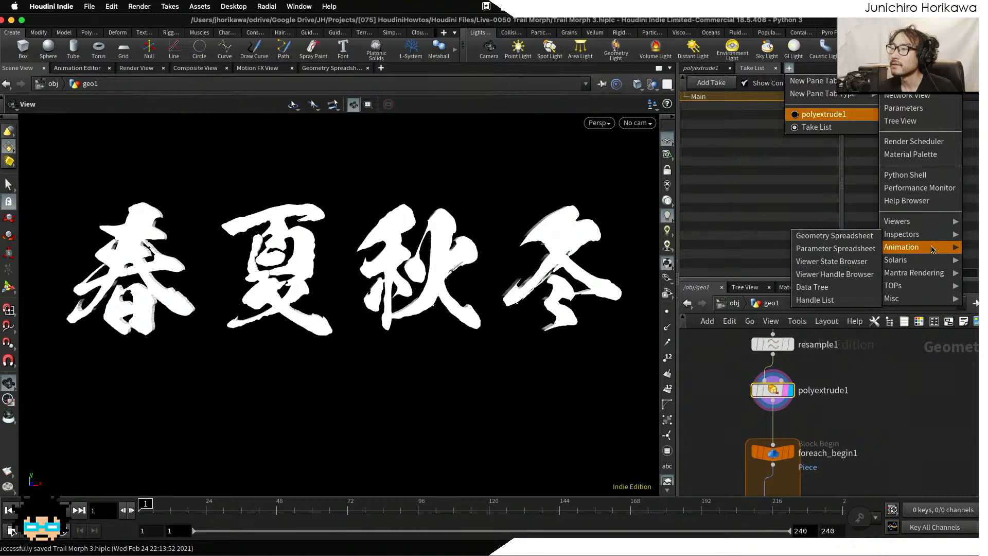
{"action": "mouse_move", "coordinate": [902, 235]}
{"action": "left_click", "coordinate": [834, 233]}
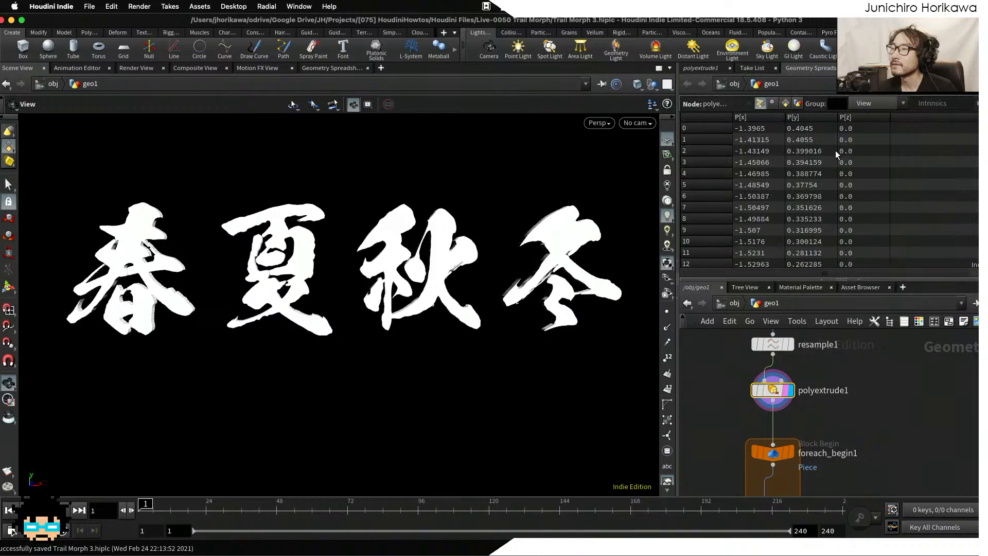
{"action": "left_click", "coordinate": [785, 103]}
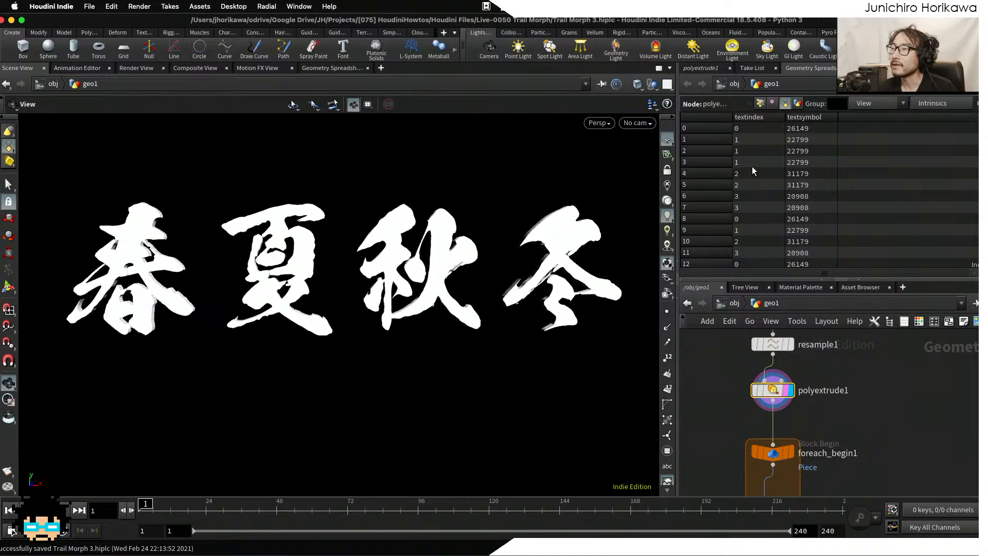
Set the Piece Attribute of foreach_end1 to textindex so the loop runs once per character.
{"action": "scroll", "coordinate": [880, 392], "scroll_direction": "down", "scroll_amount": 5}
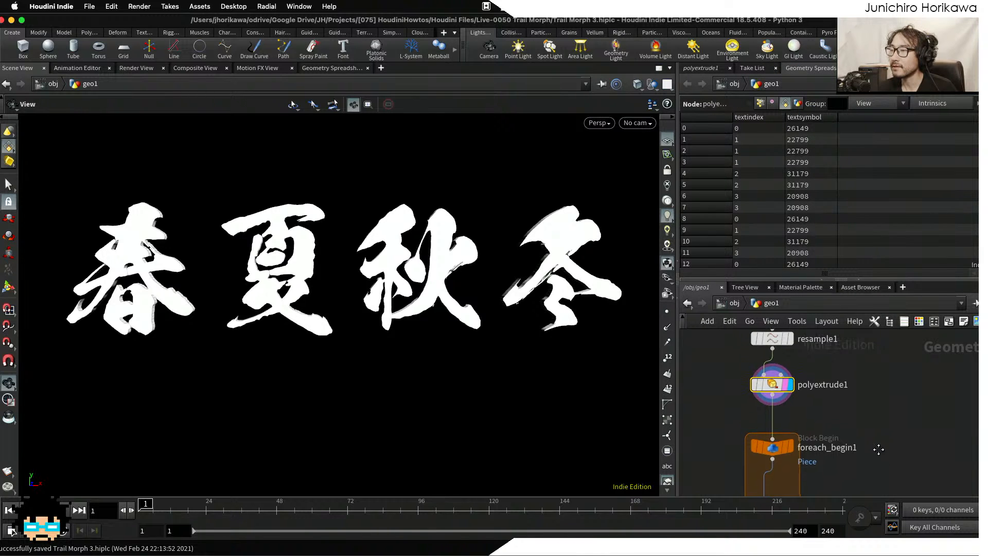
{"action": "scroll", "coordinate": [879, 392], "scroll_direction": "down", "scroll_amount": 2}
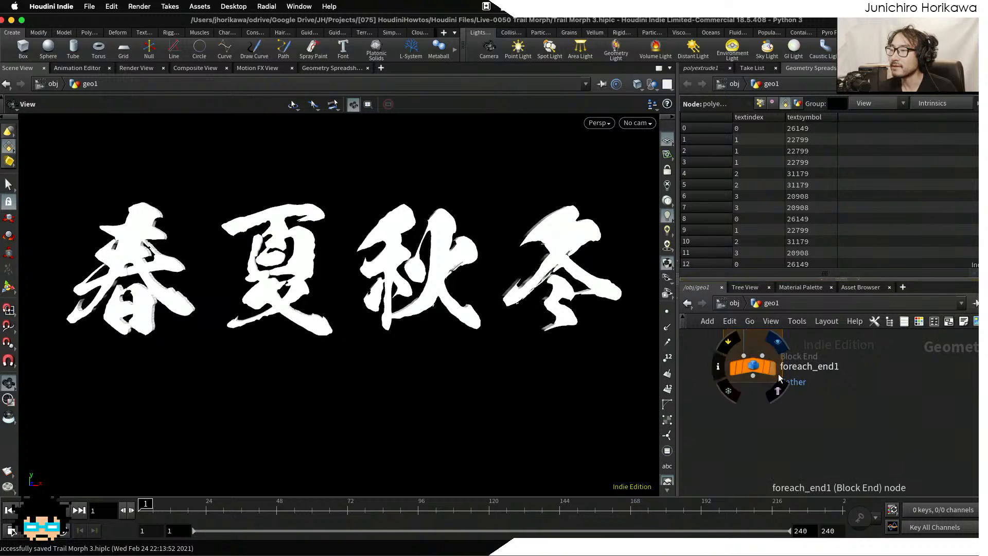
{"action": "left_click", "coordinate": [756, 370]}
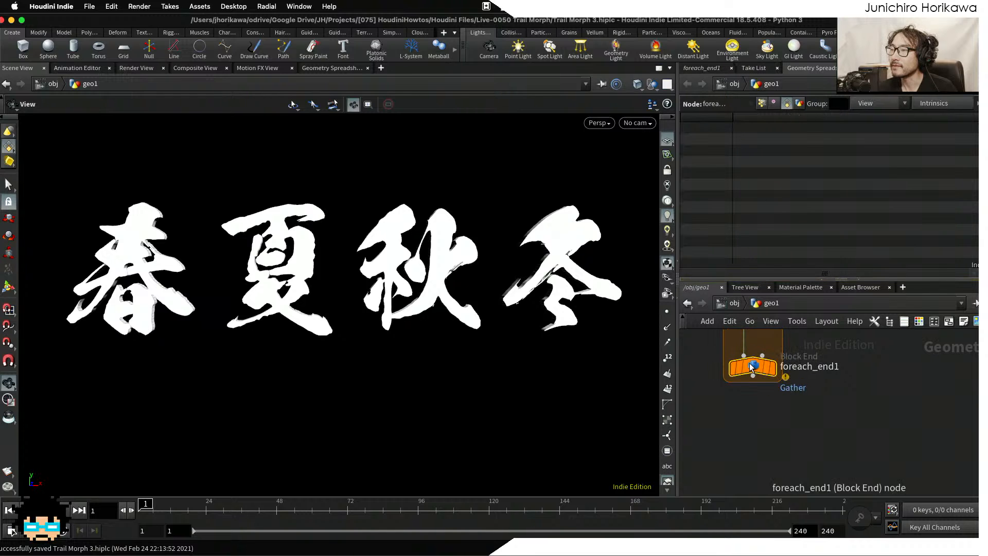
{"action": "left_click", "coordinate": [701, 68]}
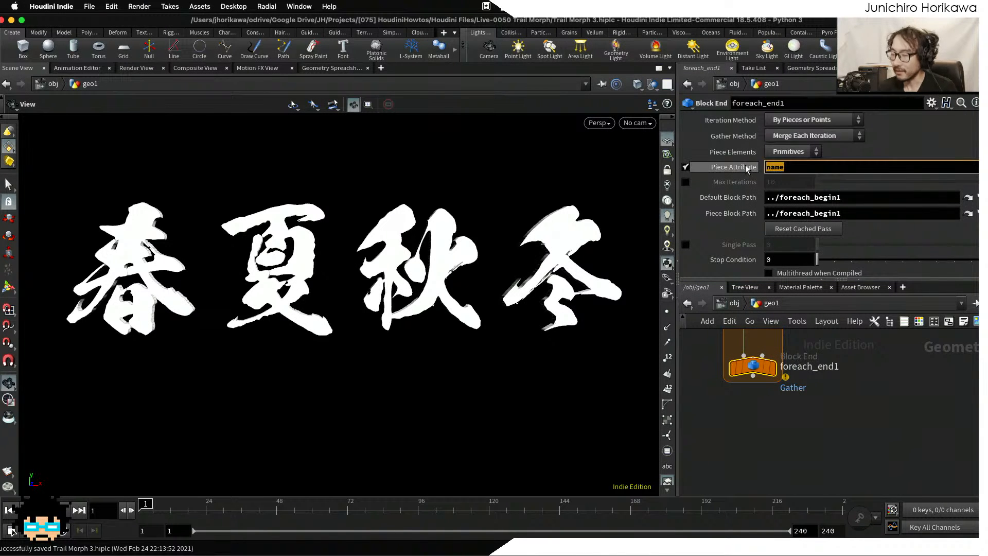
{"action": "type", "text": "text"}
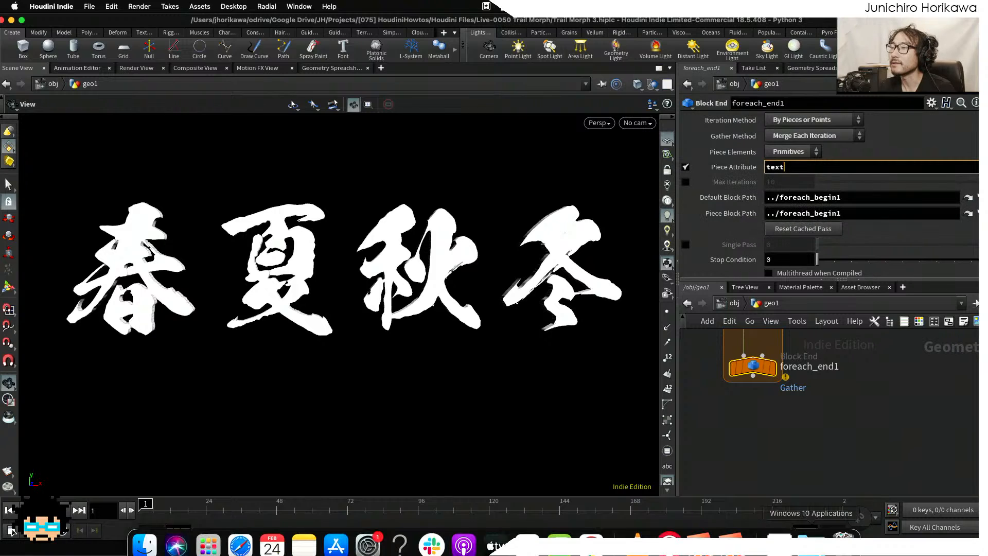
{"action": "type", "text": "index"}
{"action": "key", "text": "Return"}
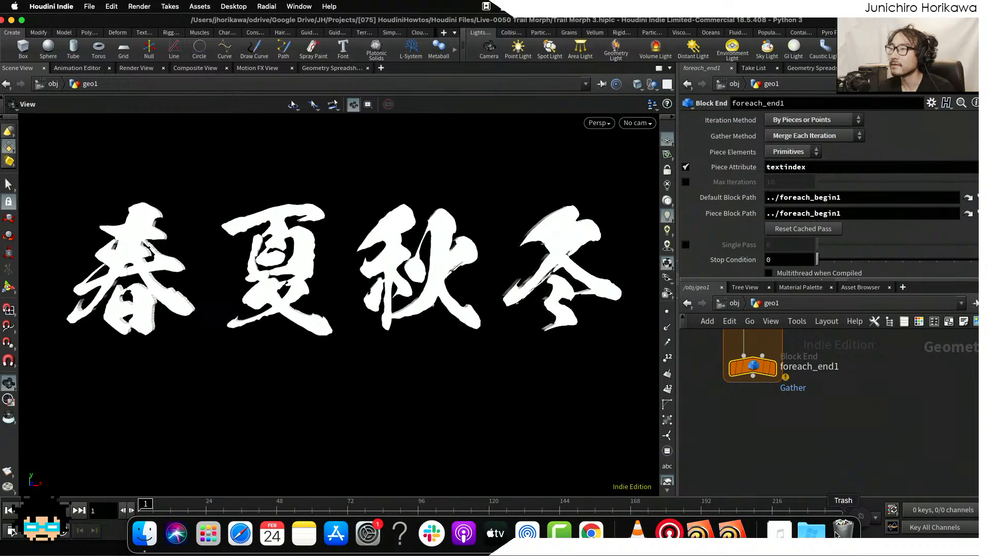
Compare the loop's merged output at foreach_end1 with the single piece at foreach_begin1 in the viewport.
{"action": "scroll", "coordinate": [786, 443], "scroll_direction": "down", "scroll_amount": 3}
{"action": "left_click", "coordinate": [777, 429]}
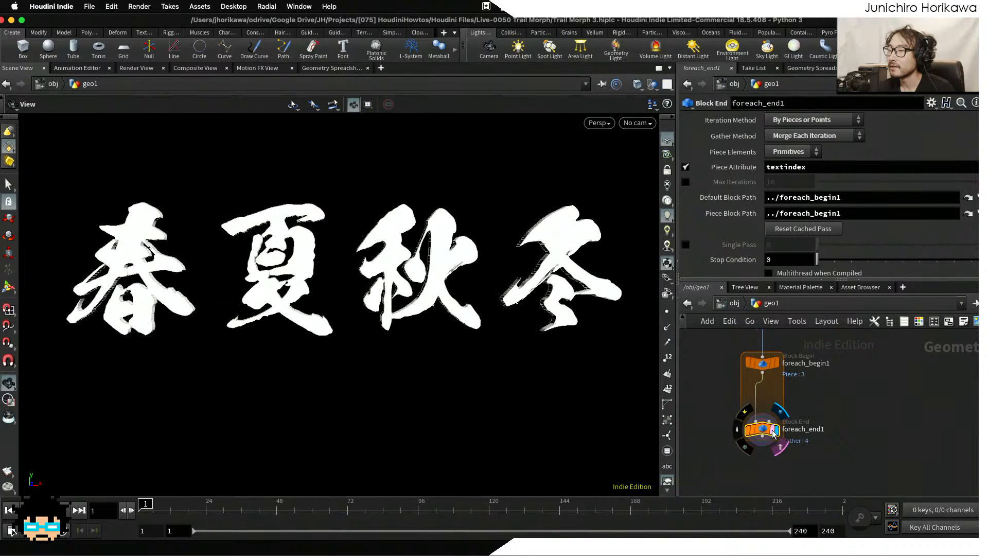
{"action": "scroll", "coordinate": [770, 404], "scroll_direction": "up", "scroll_amount": 2}
{"action": "left_click", "coordinate": [775, 359]}
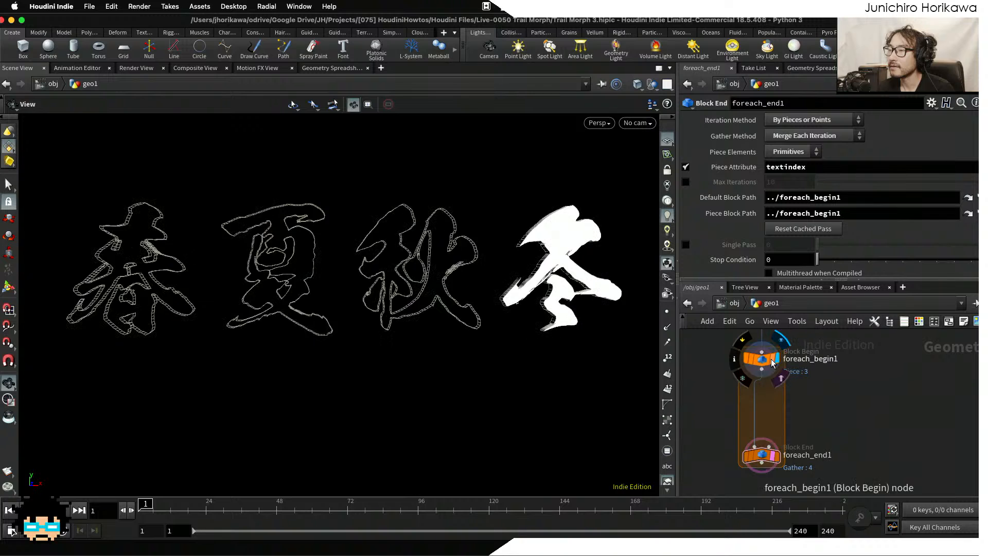
{"action": "left_click", "coordinate": [774, 456]}
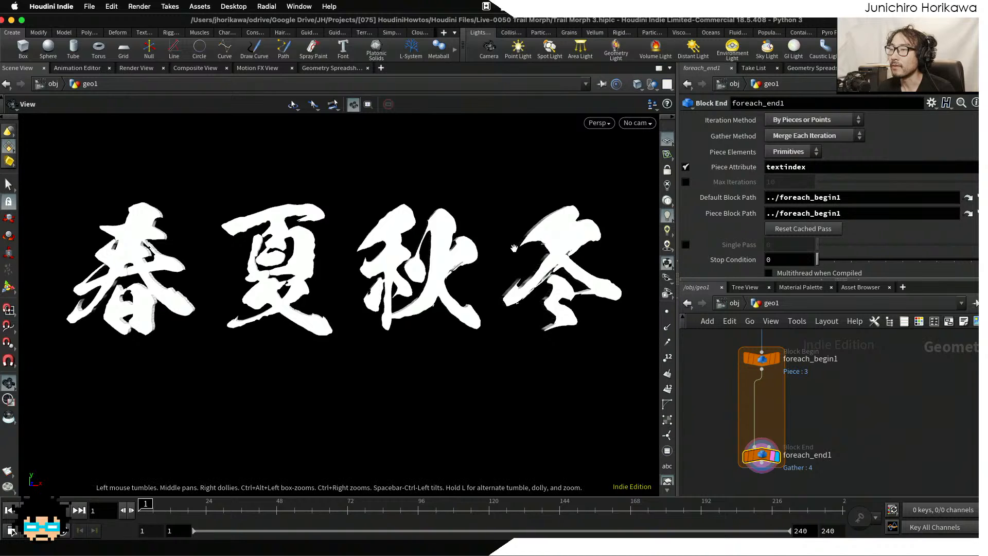
{"action": "mouse_move", "coordinate": [817, 261]}
{"action": "left_mouse_down"}
{"action": "mouse_move", "coordinate": [838, 260]}
{"action": "mouse_move", "coordinate": [820, 261]}
{"action": "left_mouse_up"}
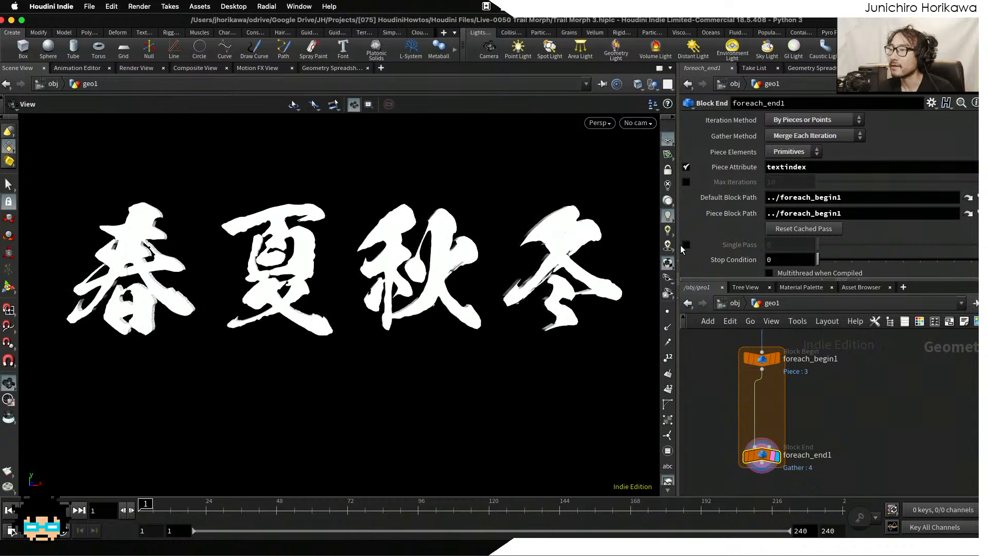
Try Single Pass at 0 on foreach_end1 to preview one character, and switch it off again.
{"action": "left_click", "coordinate": [686, 244]}
{"action": "mouse_move", "coordinate": [817, 244]}
{"action": "left_mouse_down"}
{"action": "mouse_move", "coordinate": [871, 247]}
{"action": "mouse_move", "coordinate": [817, 247]}
{"action": "left_mouse_up"}
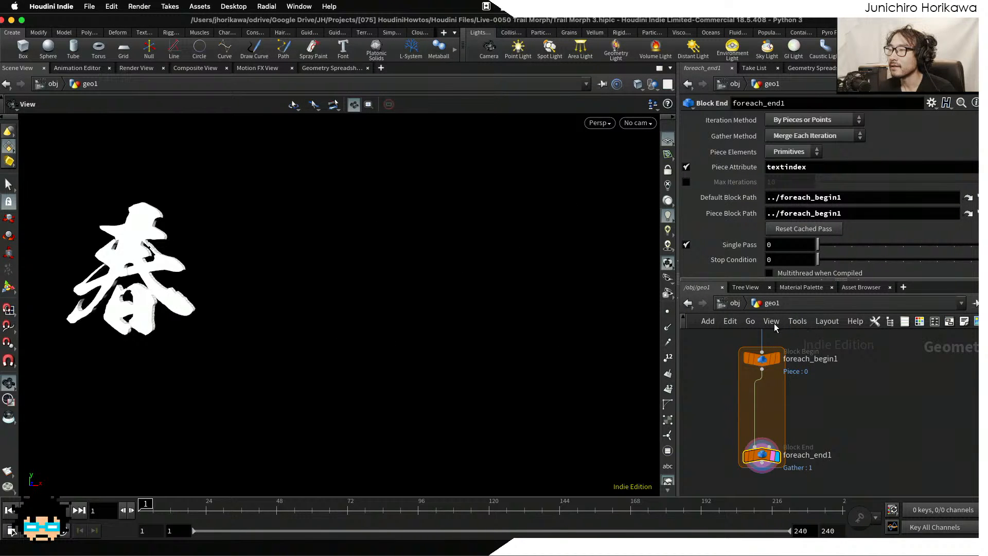
{"action": "left_click", "coordinate": [686, 244]}
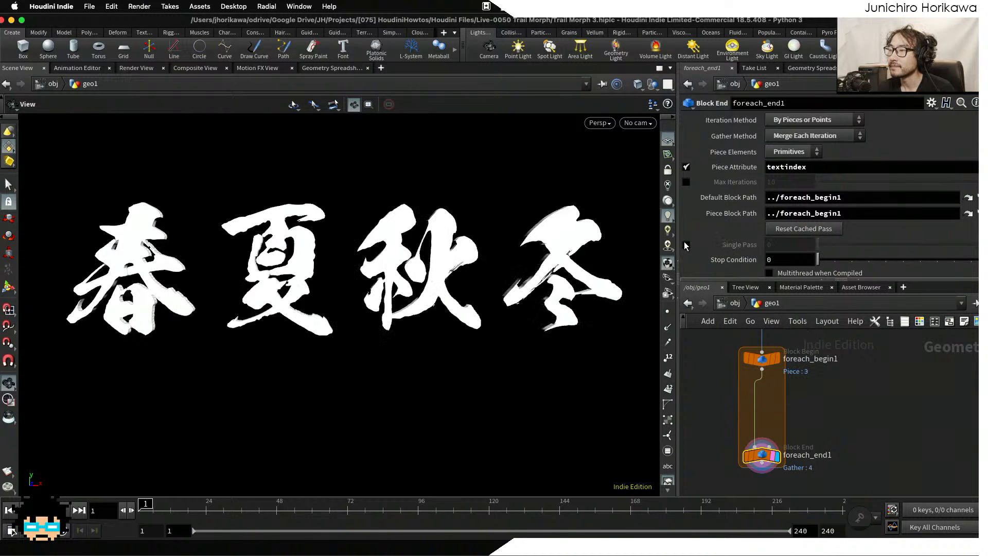
Display foreach_begin1's piece and move foreach_end1 lower to make room inside the loop block.
{"action": "left_click", "coordinate": [773, 357]}
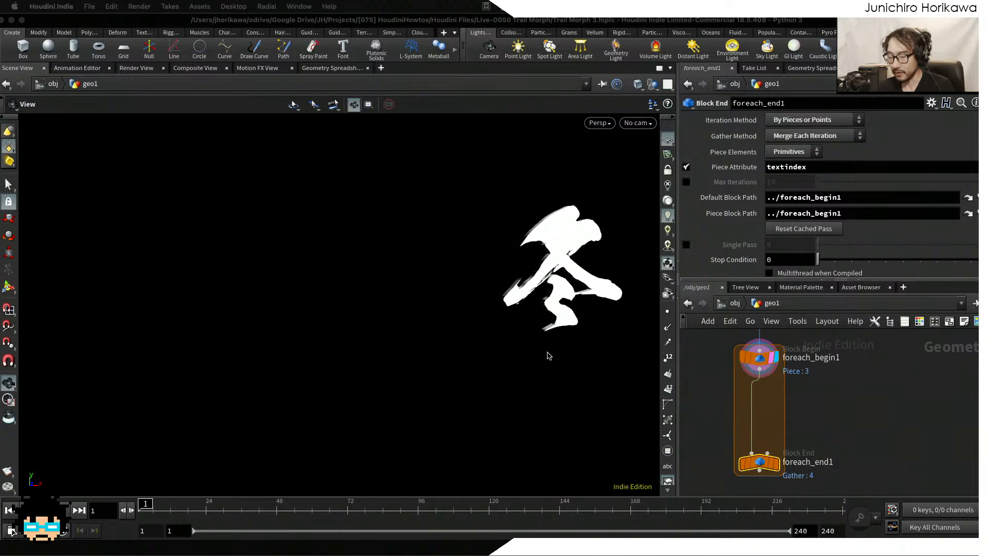
{"action": "middle_click_drag", "start_coordinate": [789, 434], "coordinate": [832, 398]}
{"action": "left_click", "coordinate": [832, 397]}
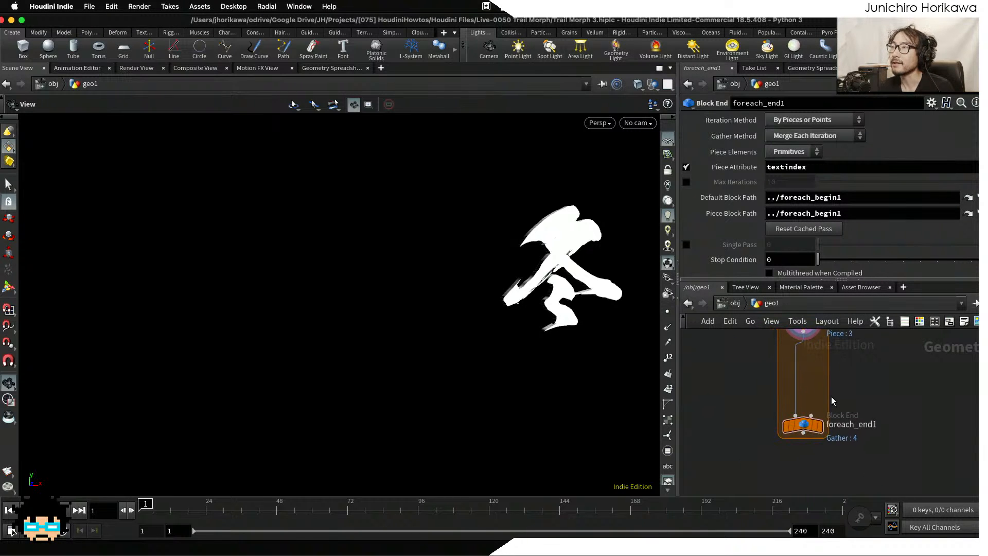
{"action": "scroll", "coordinate": [830, 415], "scroll_direction": "up", "scroll_amount": 1}
{"action": "left_click_drag", "start_coordinate": [802, 429], "coordinate": [806, 466]}
{"action": "middle_click_drag", "start_coordinate": [802, 363], "coordinate": [819, 428]}
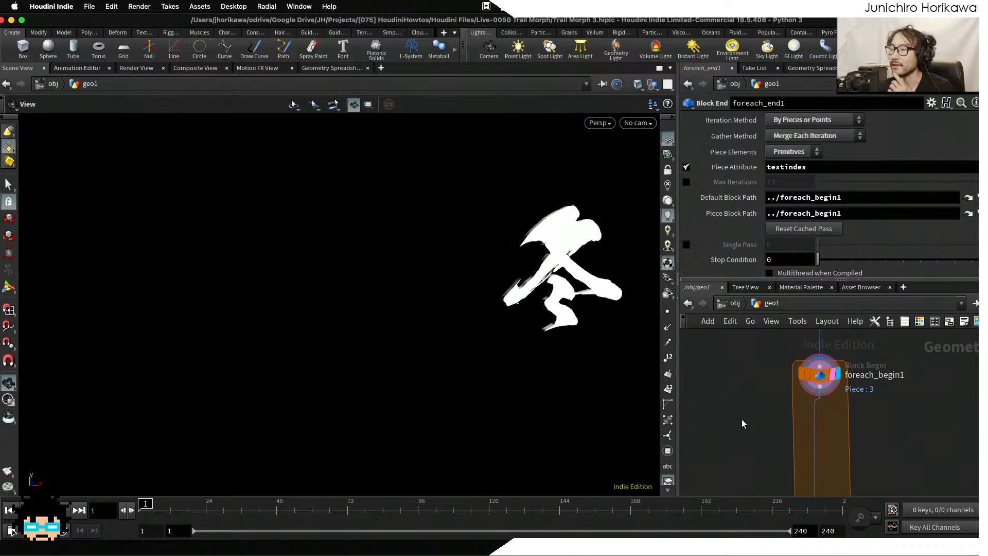
Add a Grid node beside foreach_begin1 and display its plane in the viewport.
{"action": "key", "text": "Tab"}
{"action": "type", "text": "grid"}
{"action": "key", "text": "Return"}
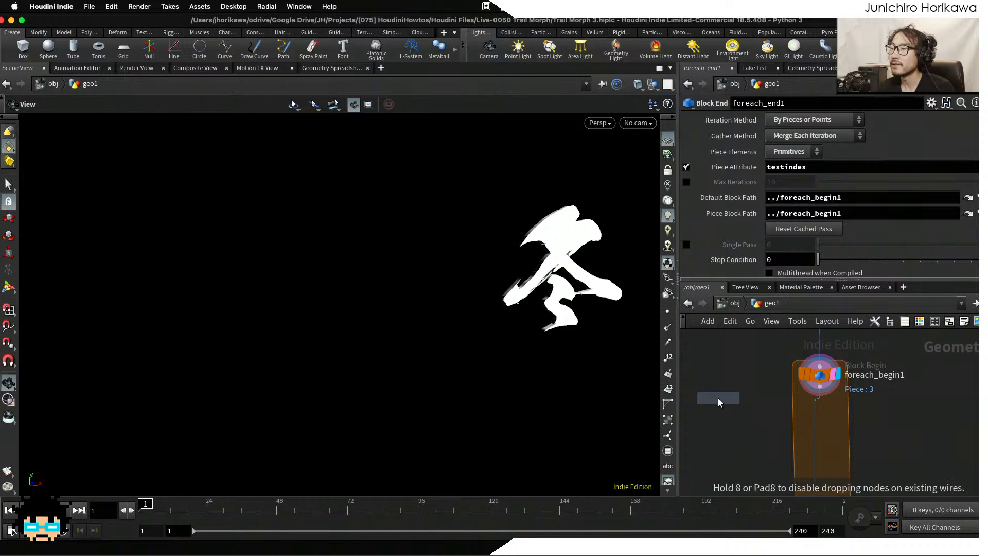
{"action": "left_click", "coordinate": [718, 399]}
{"action": "scroll", "coordinate": [719, 399], "scroll_direction": "up", "scroll_amount": 4}
{"action": "left_click", "coordinate": [753, 399]}
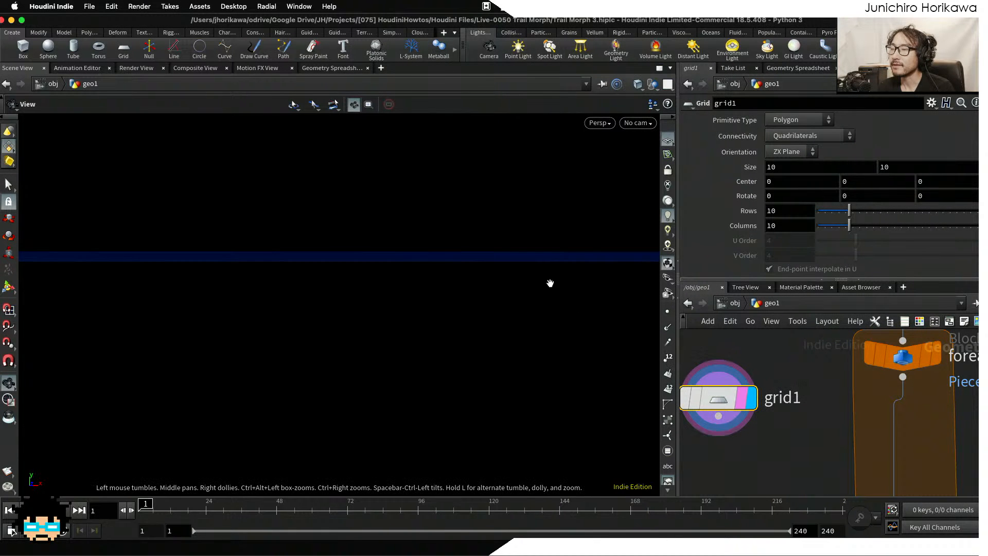
{"action": "scroll", "coordinate": [418, 316], "scroll_direction": "down", "scroll_amount": 3}
{"action": "left_click_drag", "start_coordinate": [447, 332], "coordinate": [410, 307]}
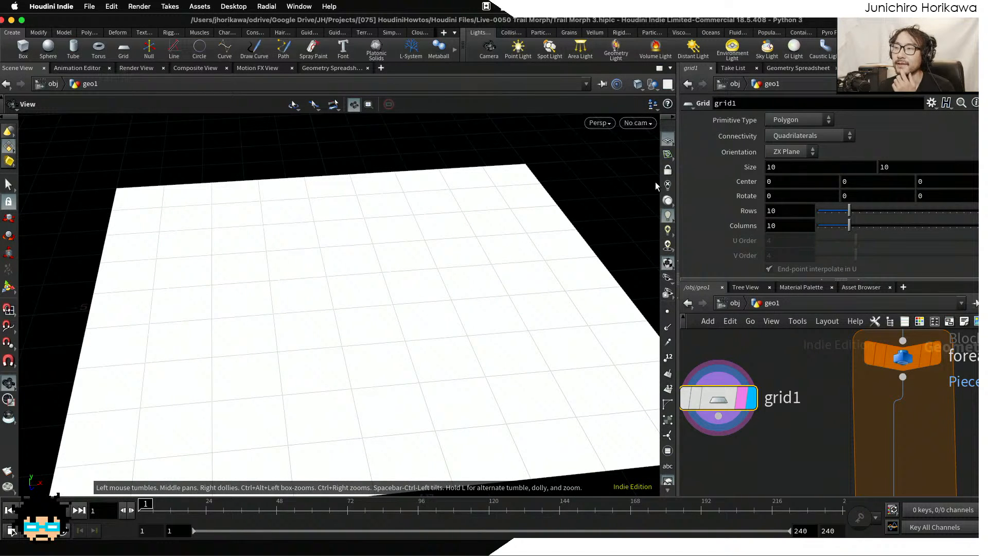
Set the rows and columns of grid1 to 2 each.
{"action": "left_click", "coordinate": [788, 122]}
{"action": "left_click", "coordinate": [788, 122]}
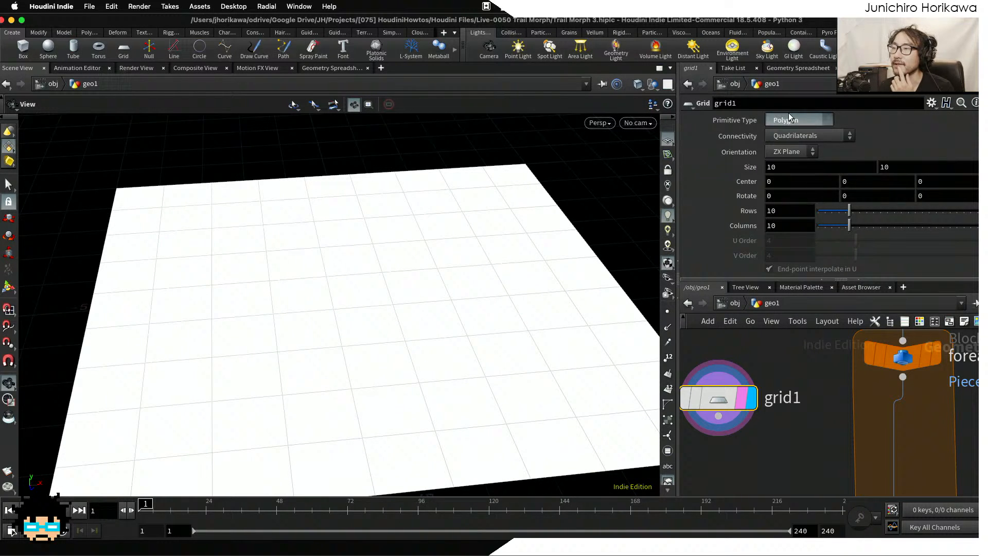
{"action": "double_click", "coordinate": [792, 208]}
{"action": "type", "text": "2"}
{"action": "key", "text": "Tab"}
{"action": "type", "text": "2"}
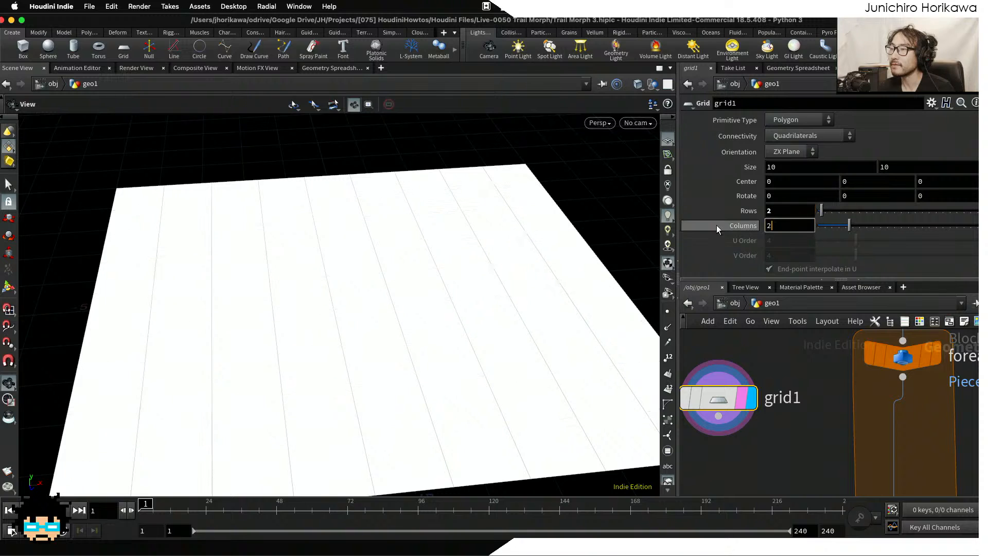
{"action": "key", "text": "Return"}
{"action": "double_click", "coordinate": [795, 168]}
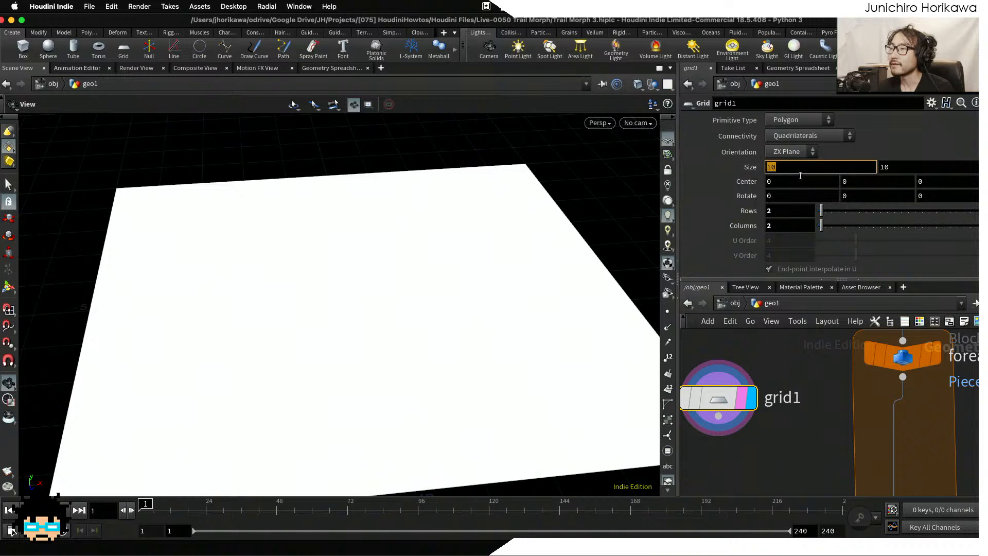
{"action": "scroll", "coordinate": [805, 416], "scroll_direction": "down", "scroll_amount": 3}
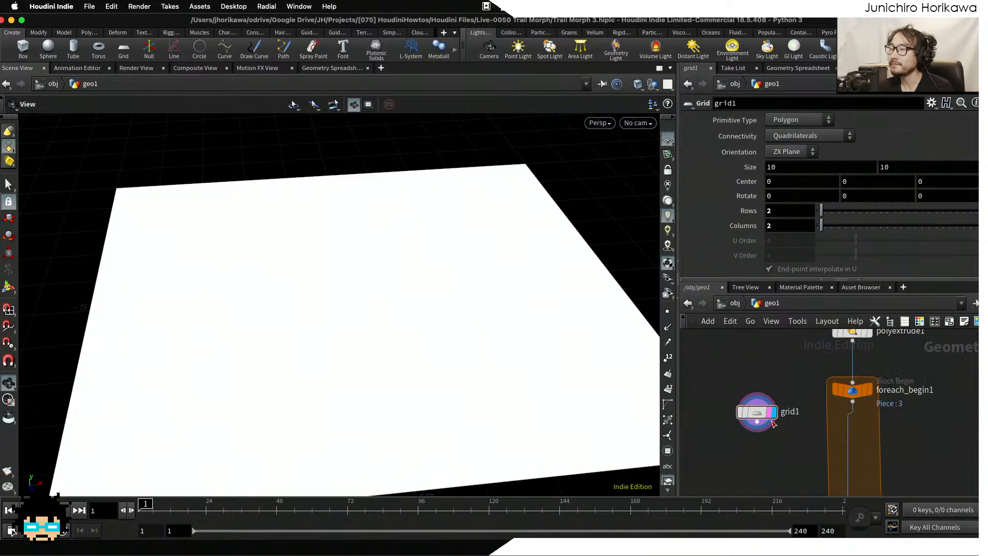
Display foreach_begin1 again and examine the 冬 character against the grid outline from the front.
{"action": "left_click", "coordinate": [881, 395]}
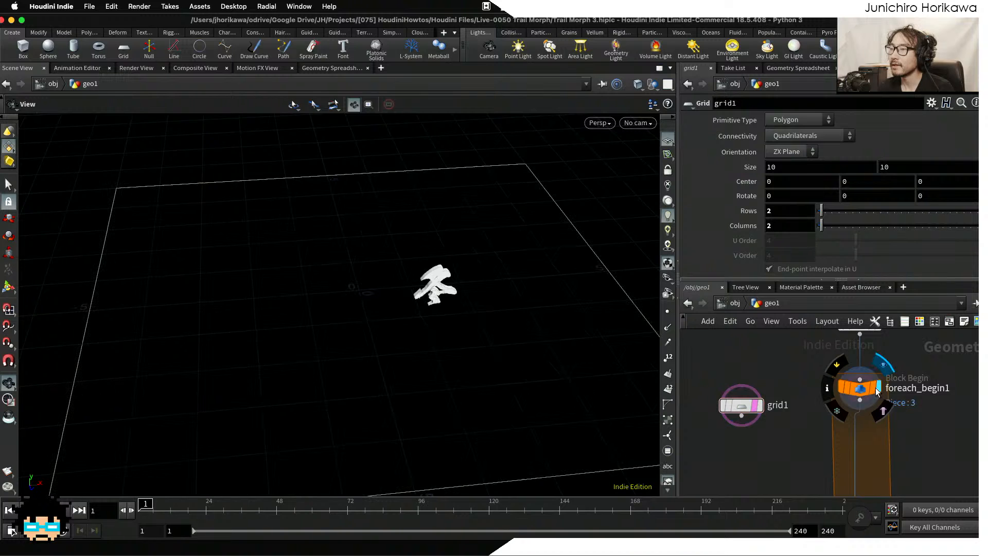
{"action": "left_click_drag", "start_coordinate": [489, 288], "coordinate": [459, 292]}
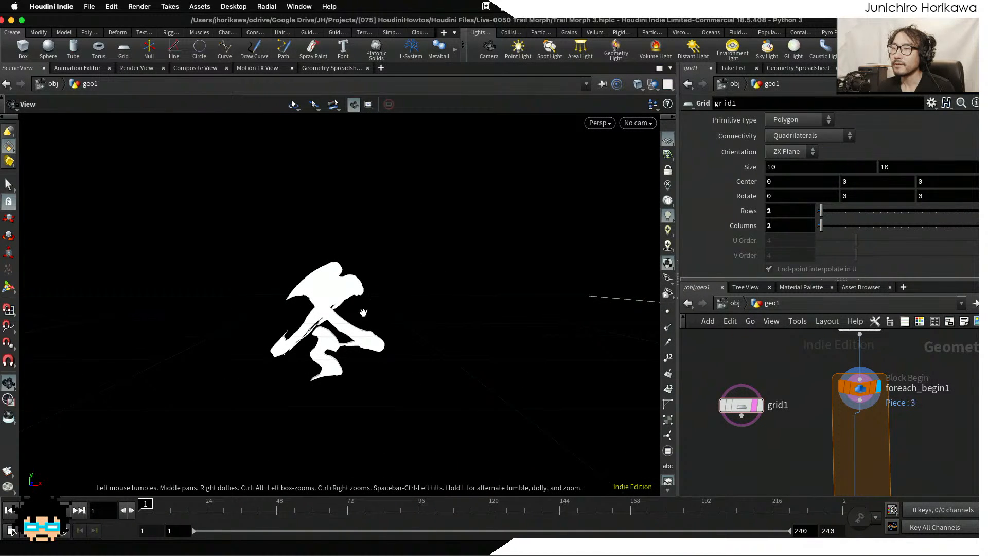
{"action": "left_click_drag", "start_coordinate": [364, 313], "coordinate": [392, 268]}
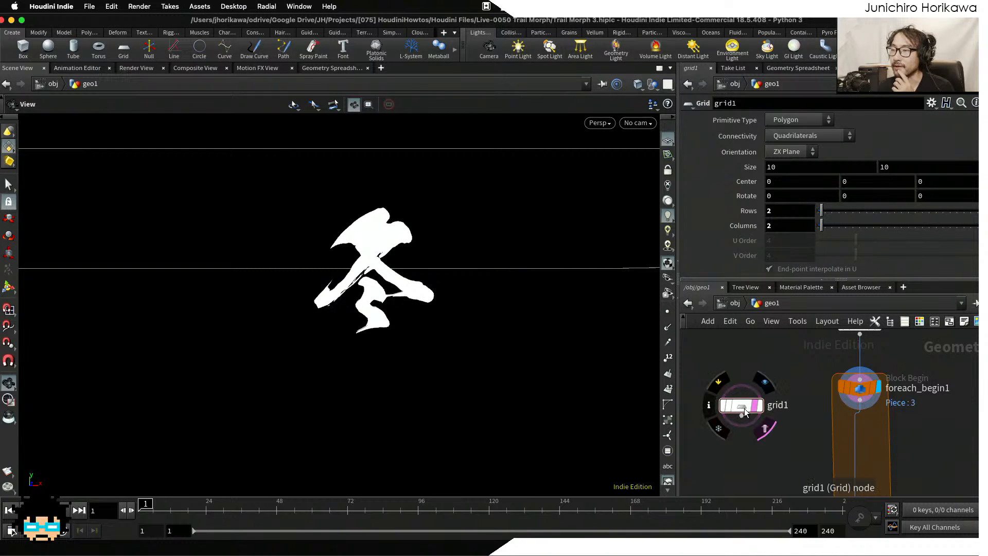
{"action": "mouse_move", "coordinate": [860, 391]}
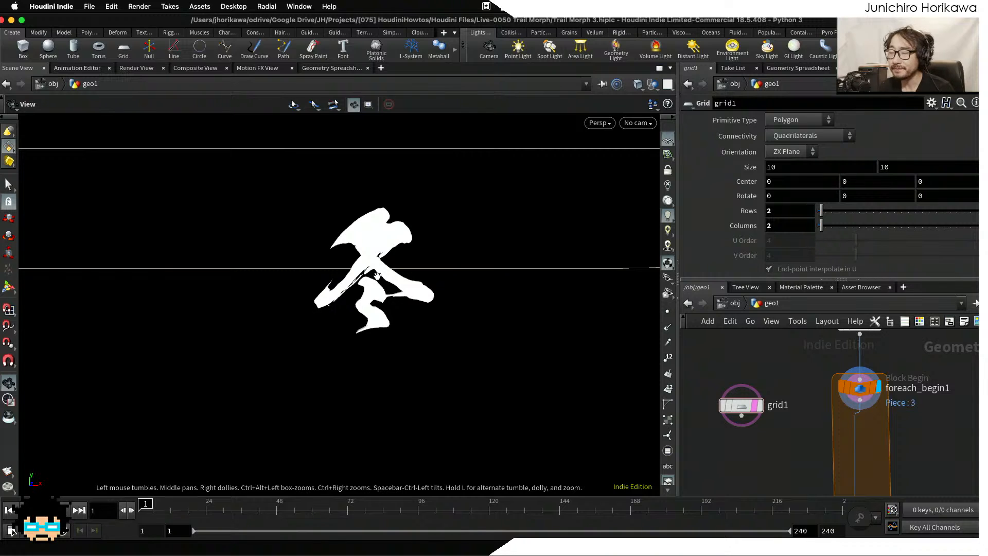
{"action": "left_click_drag", "start_coordinate": [354, 252], "coordinate": [417, 181]}
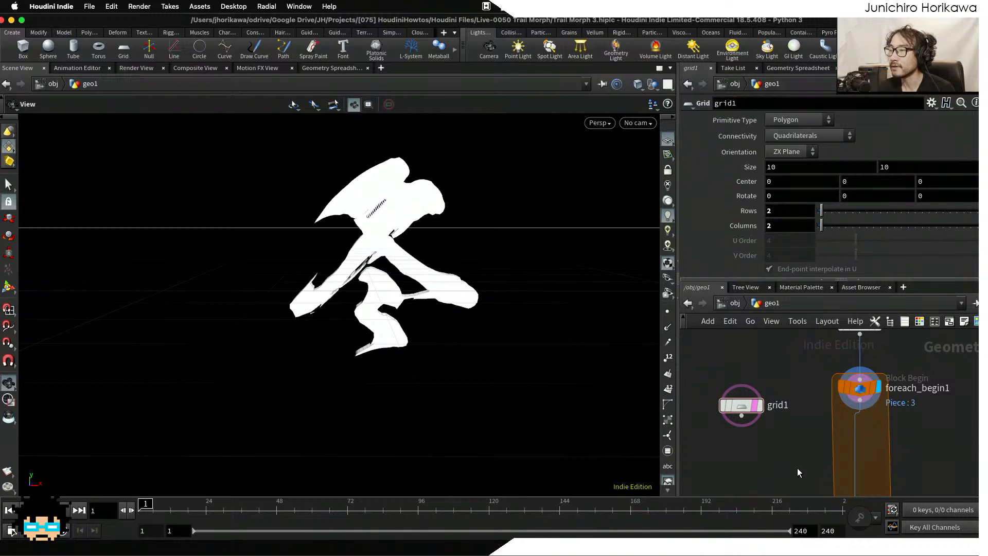
Add an Attribute Wrangle below grid1 and feed foreach_begin1's output into its second input.
{"action": "middle_click_drag", "start_coordinate": [798, 468], "coordinate": [776, 440]}
{"action": "key", "text": "Tab"}
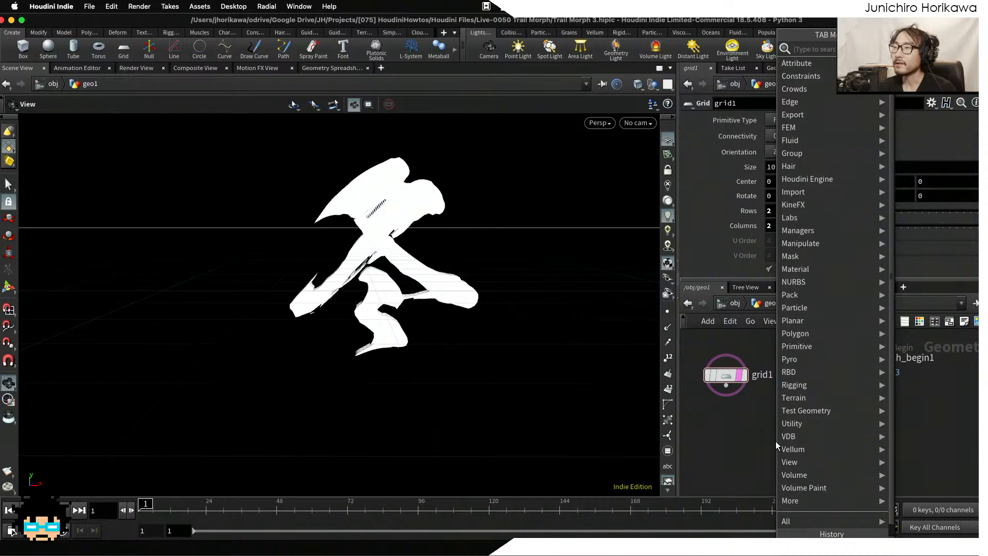
{"action": "type", "text": "attribute wran"}
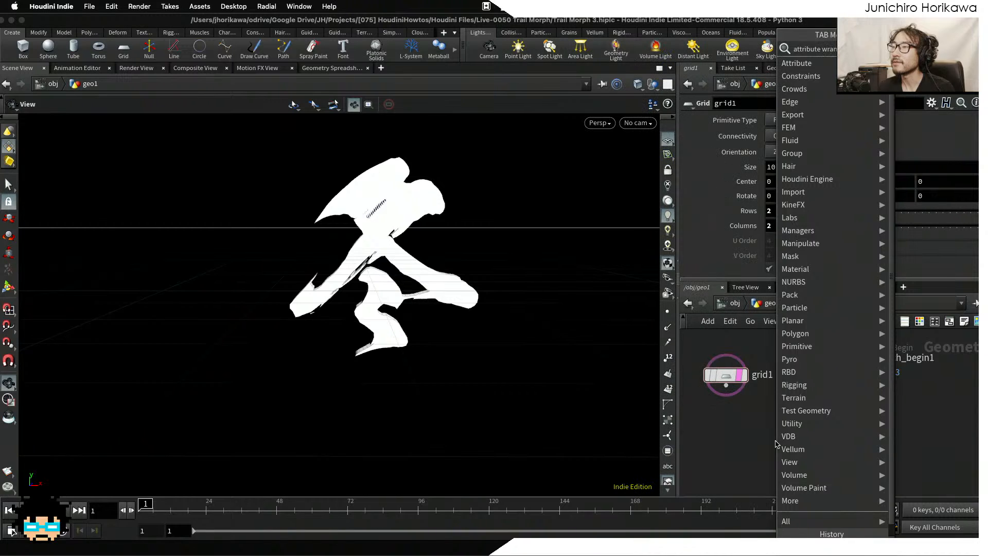
{"action": "key", "text": "Return"}
{"action": "left_click", "coordinate": [776, 441]}
{"action": "left_click_drag", "start_coordinate": [844, 370], "coordinate": [772, 426]}
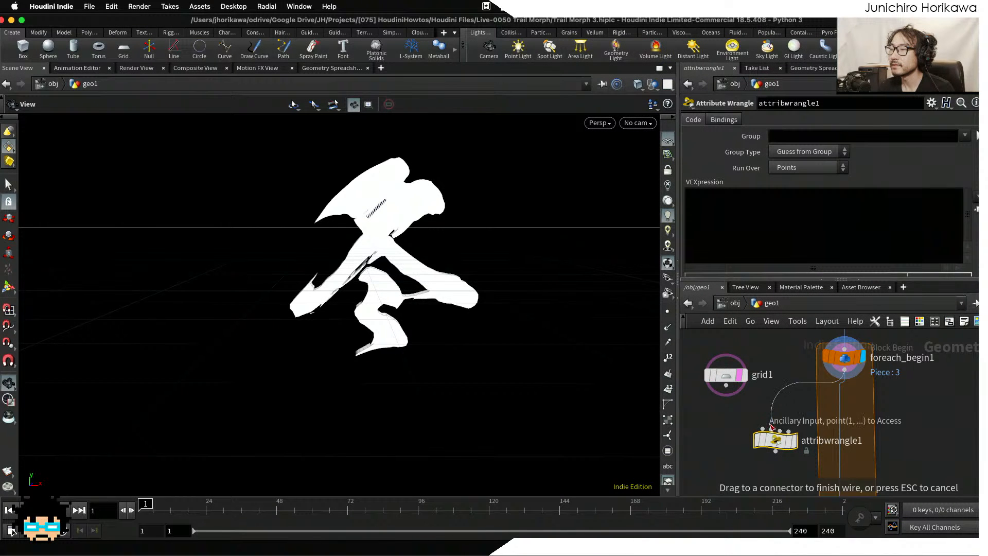
{"action": "left_click", "coordinate": [771, 427]}
{"action": "scroll", "coordinate": [778, 437], "scroll_direction": "up", "scroll_amount": 3}
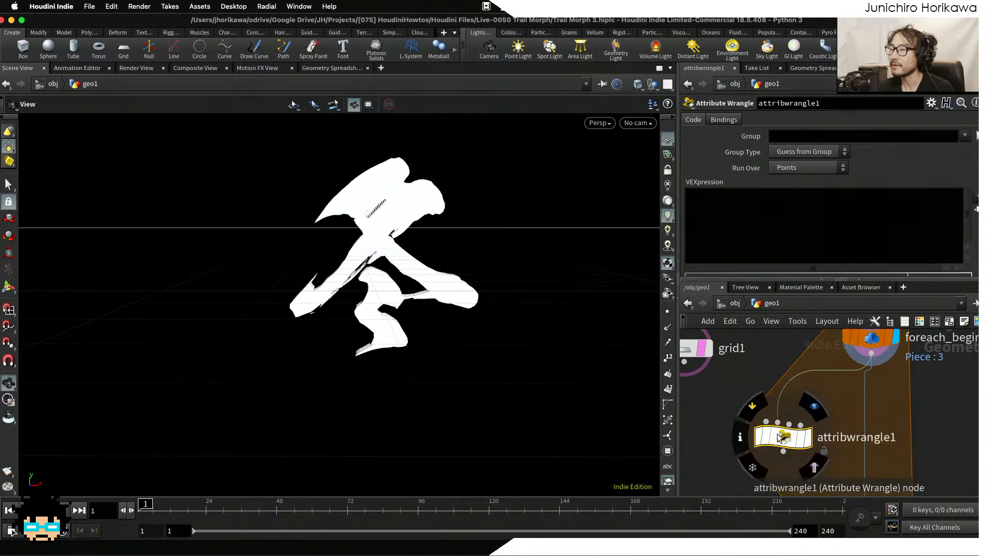
Rename the new Attribute Wrangle node as contour_points.
{"action": "double_click", "coordinate": [824, 433]}
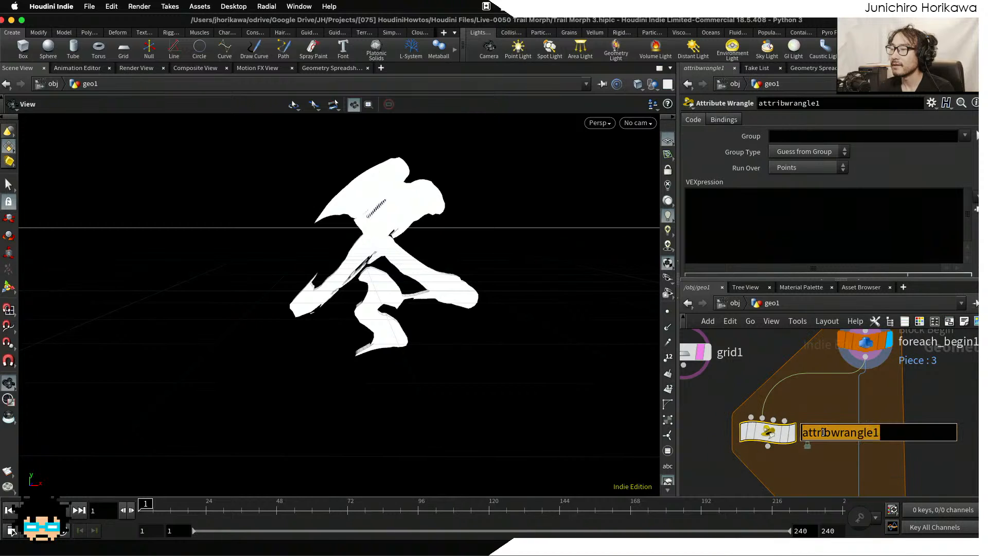
{"action": "type", "text": "controu"}
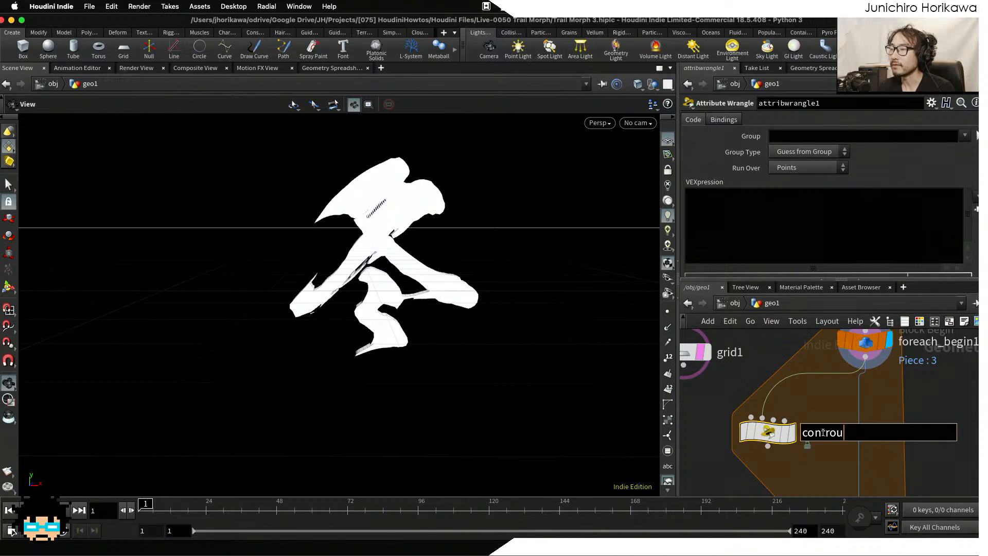
{"action": "key", "text": "BackSpace"}
{"action": "key", "text": "BackSpace"}
{"action": "key", "text": "BackSpace"}
{"action": "type", "text": "our_p"}
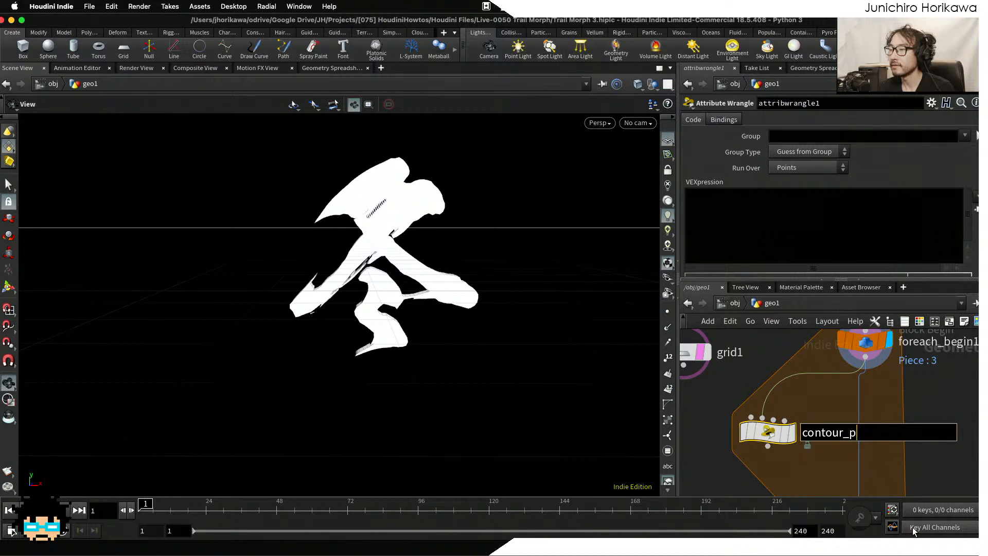
{"action": "type", "text": "oitns"}
{"action": "key", "text": "BackSpace"}
{"action": "key", "text": "BackSpace"}
{"action": "type", "text": "nts"}
{"action": "key", "text": "Return"}
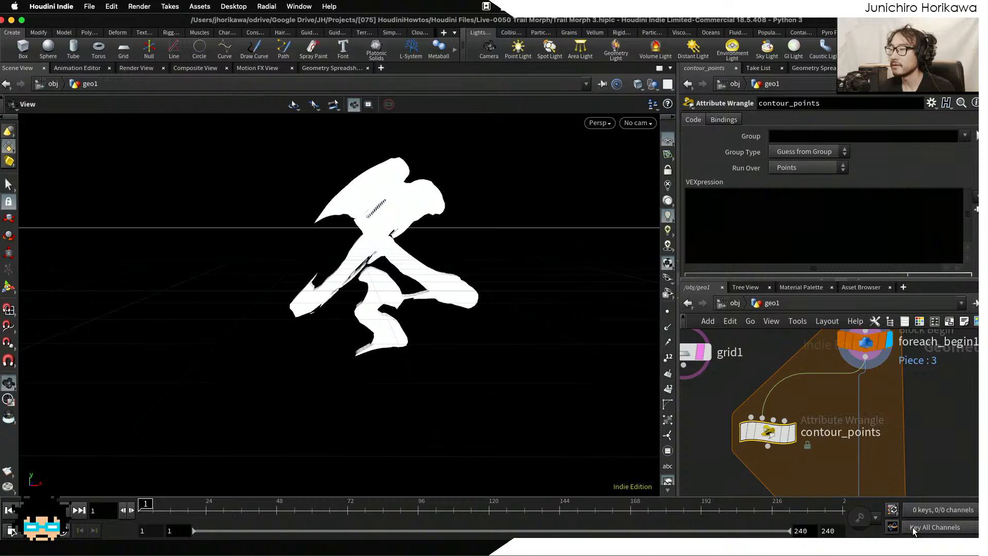
Display contour_points and declare the bounding-box variables with "vector min, max;" in its VEX code.
{"action": "left_click", "coordinate": [789, 433]}
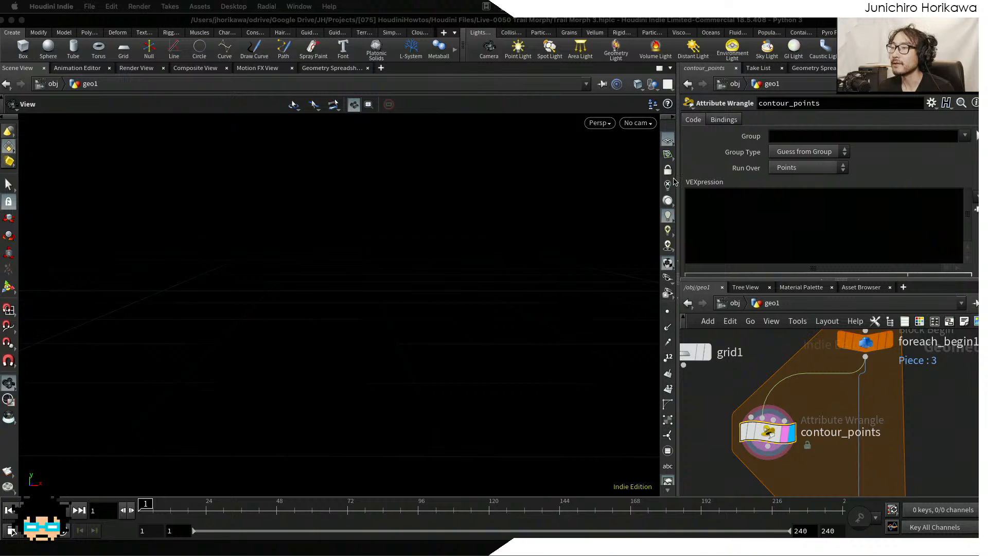
{"action": "left_click", "coordinate": [716, 211]}
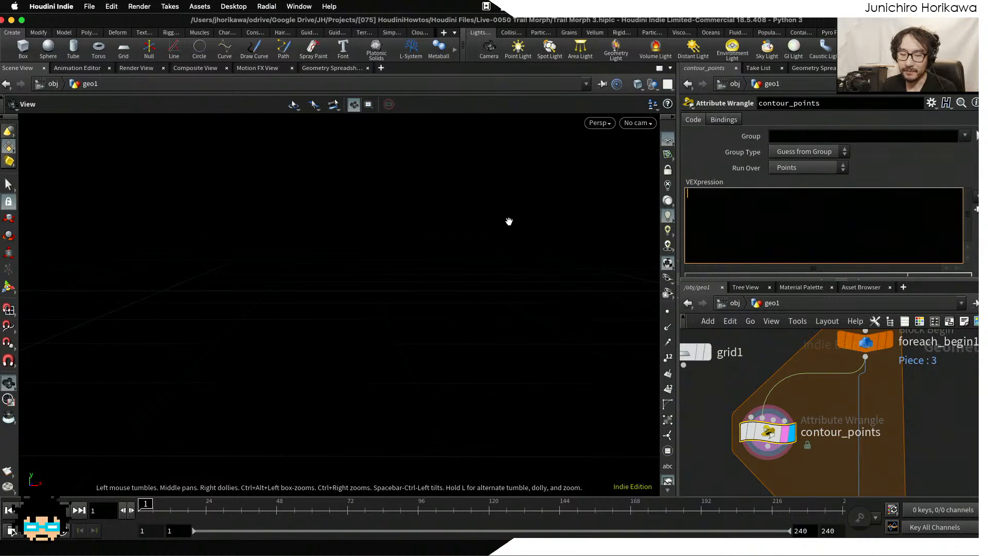
{"action": "left_click", "coordinate": [886, 342]}
{"action": "left_click", "coordinate": [793, 433]}
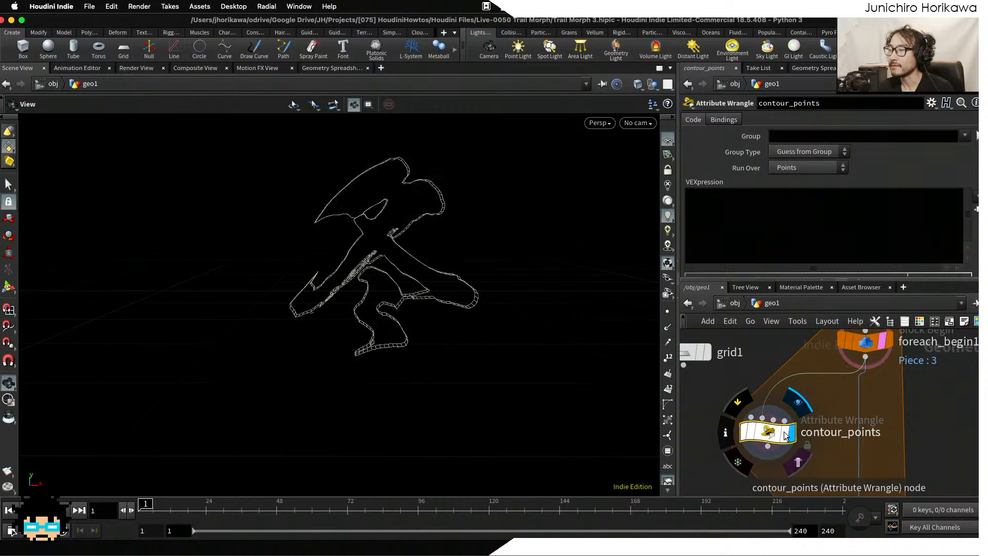
{"action": "left_click", "coordinate": [788, 209]}
{"action": "type", "text": "vect r"}
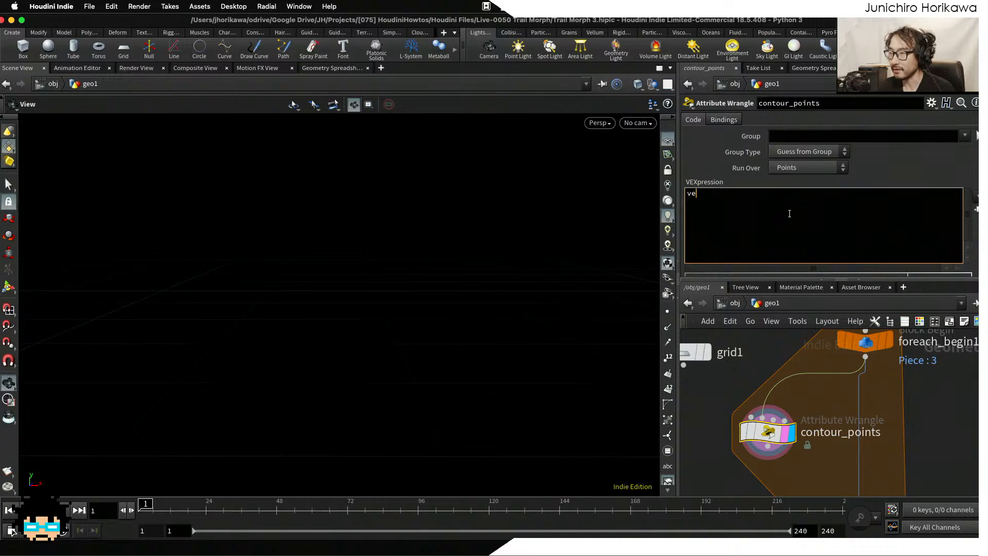
{"action": "key", "text": "BackSpace"}
{"action": "key", "text": "BackSpace"}
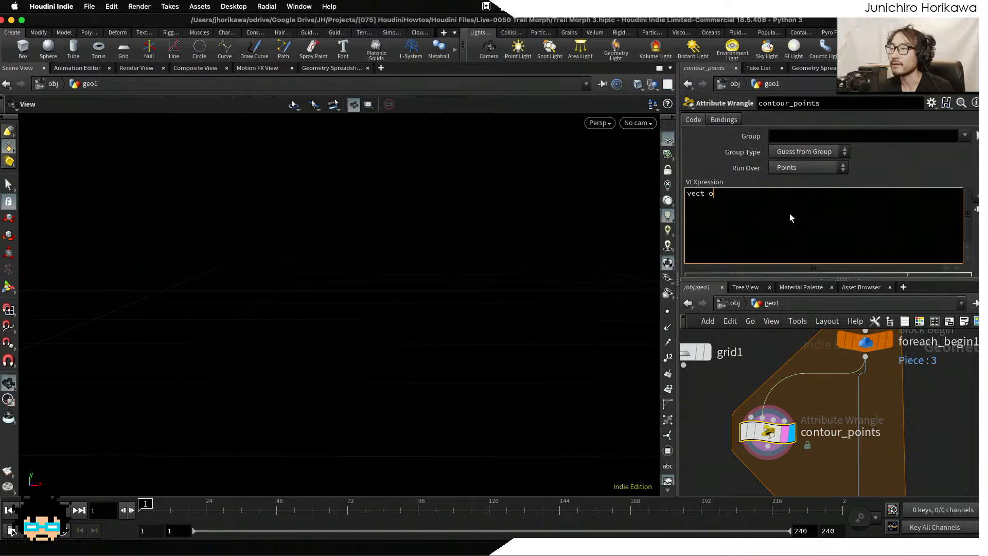
{"action": "type", "text": "or min, max;"}
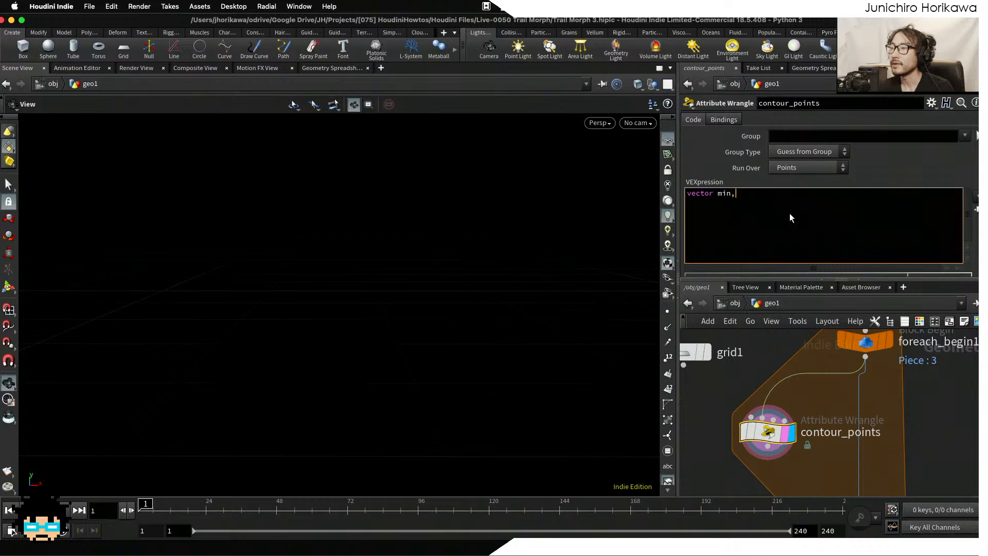
{"action": "key", "text": "Return"}
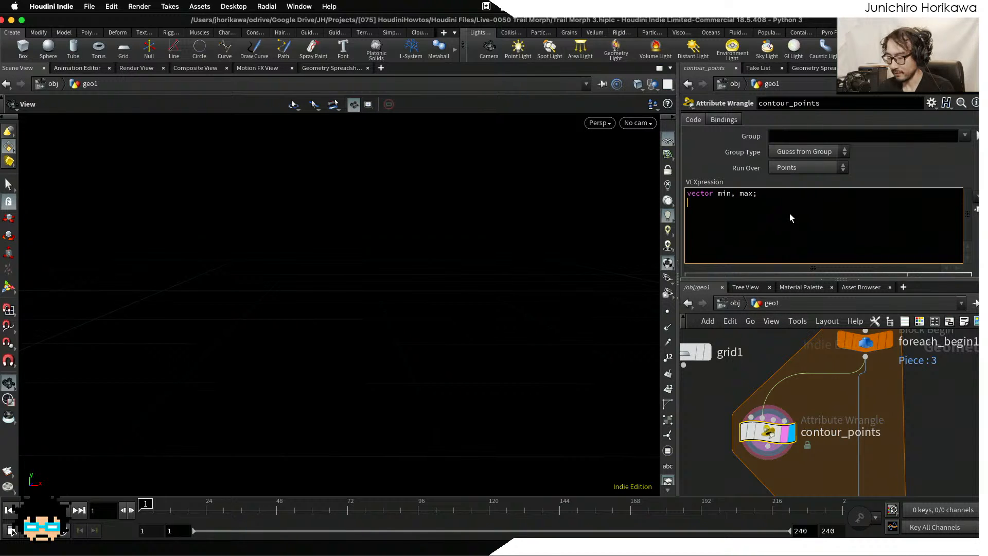
Add the line "getbbox(1, min, max);" to read the bounding box of the wrangle's second input.
{"action": "type", "text": "get"}
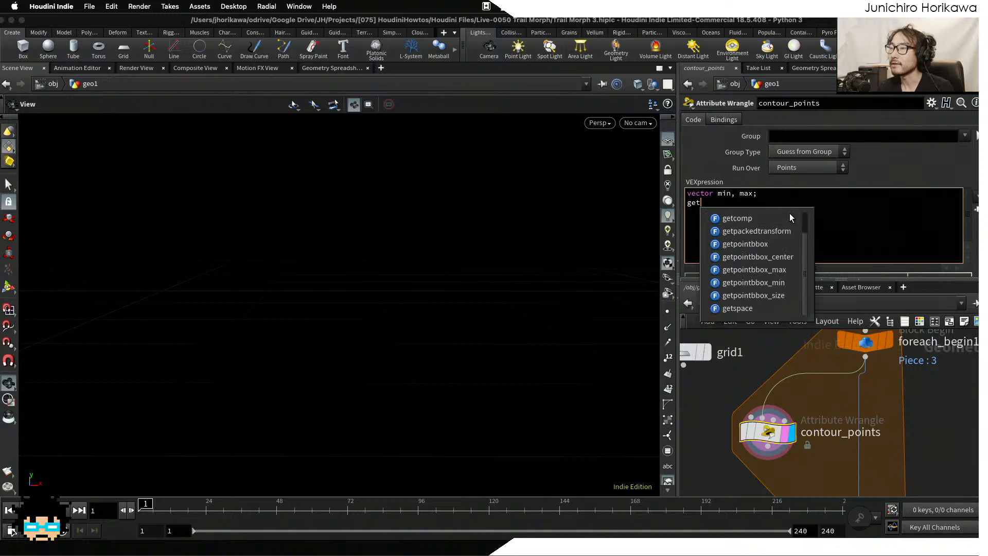
{"action": "type", "text": "bb"}
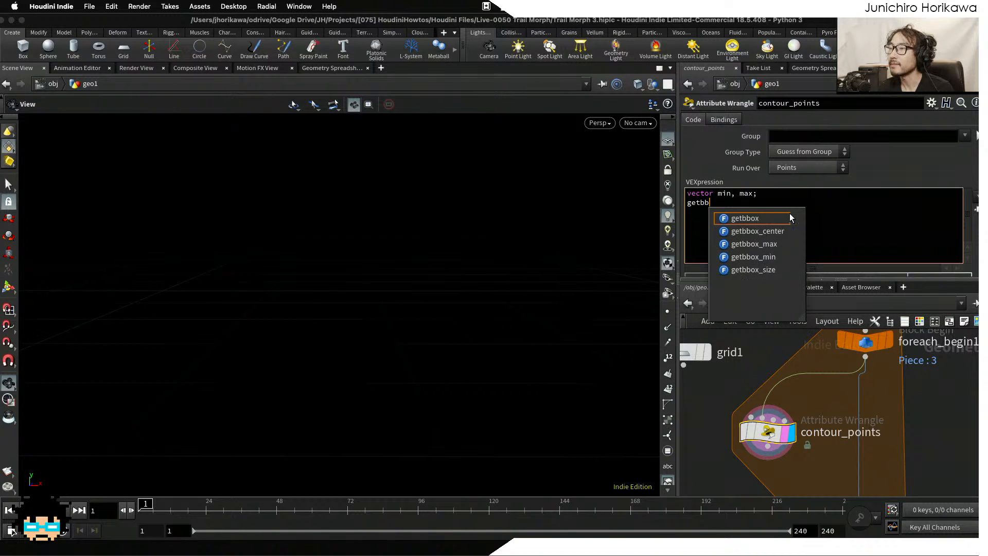
{"action": "key", "text": "Down"}
{"action": "key", "text": "Down"}
{"action": "key", "text": "Down"}
{"action": "key", "text": "Up"}
{"action": "key", "text": "Up"}
{"action": "key", "text": "Up"}
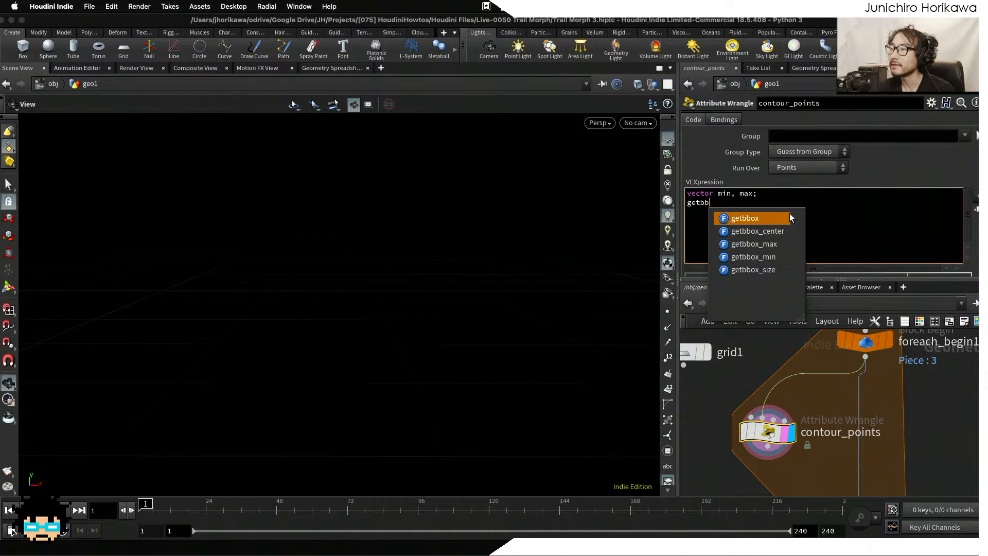
{"action": "key", "text": "Return"}
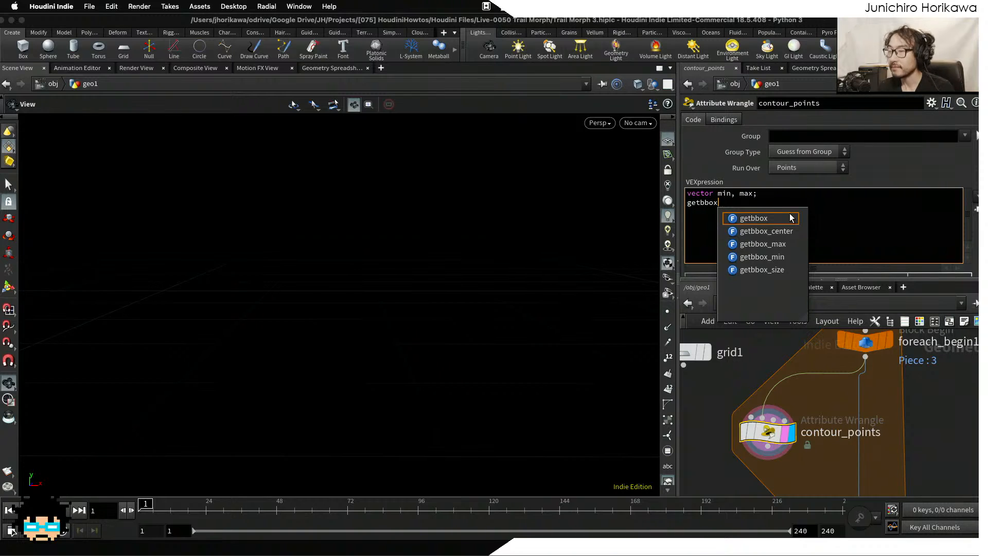
{"action": "type", "text": "("}
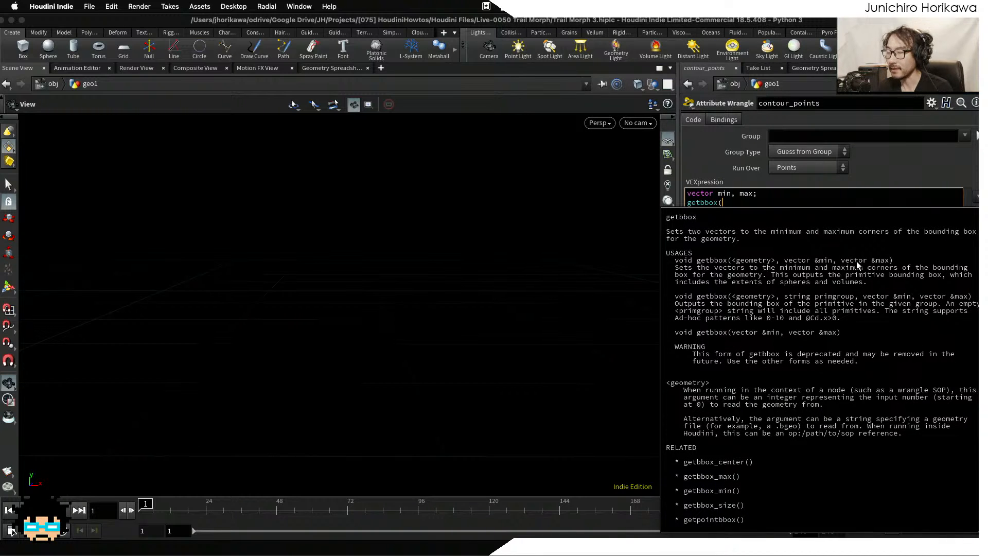
{"action": "type", "text": "0, min"}
{"action": "key", "text": "BackSpace"}
{"action": "key", "text": "BackSpace"}
{"action": "key", "text": "BackSpace"}
{"action": "key", "text": "BackSpace"}
{"action": "key", "text": "BackSpace"}
{"action": "key", "text": "BackSpace"}
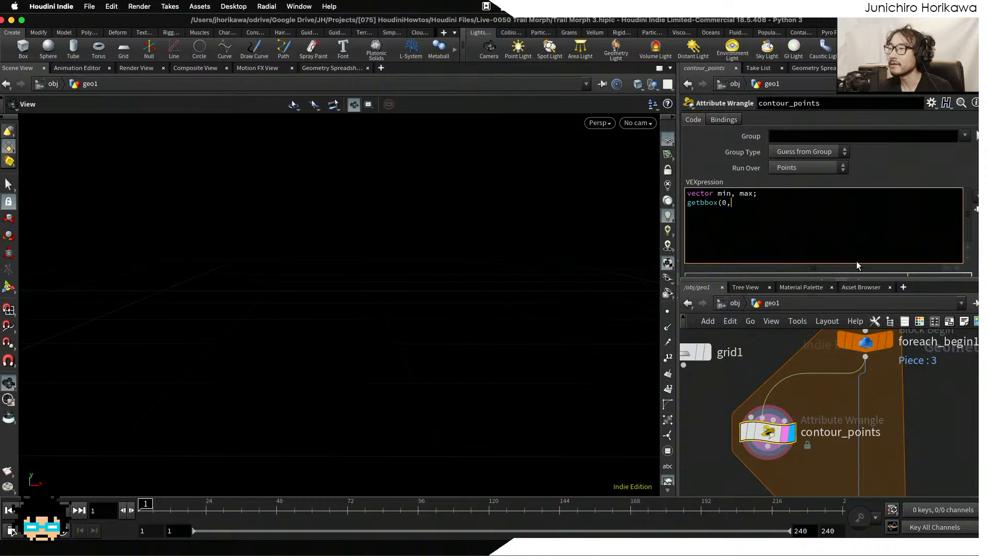
{"action": "type", "text": "1, min, max);"}
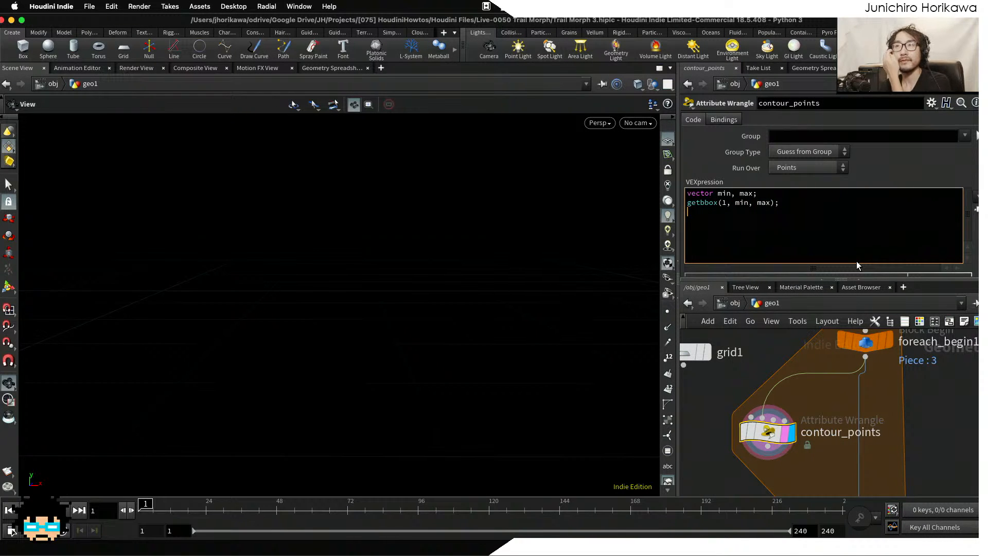
Add the line "vector cen = getbbox_center(1);" to store the character's bounding-box center.
{"action": "type", "text": " vect"}
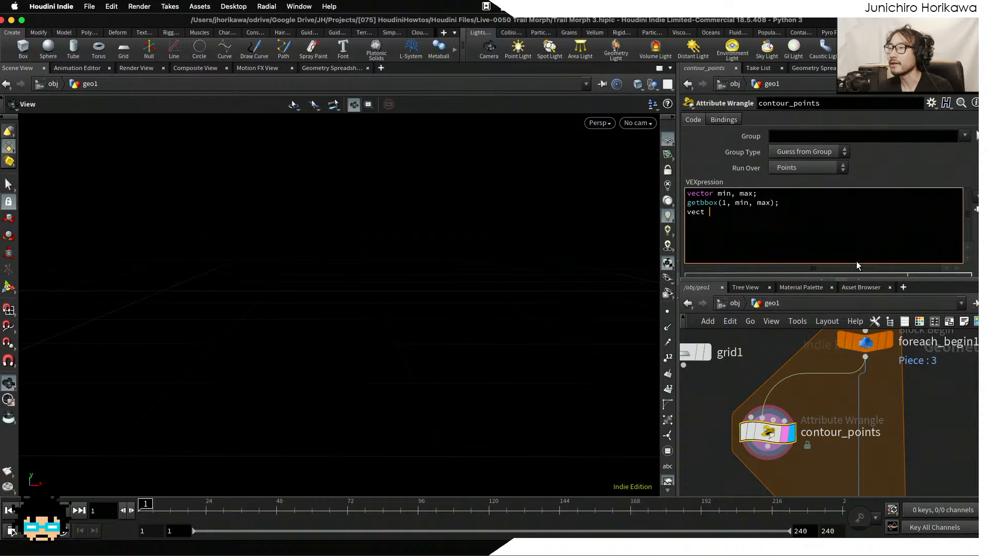
{"action": "key", "text": "BackSpace"}
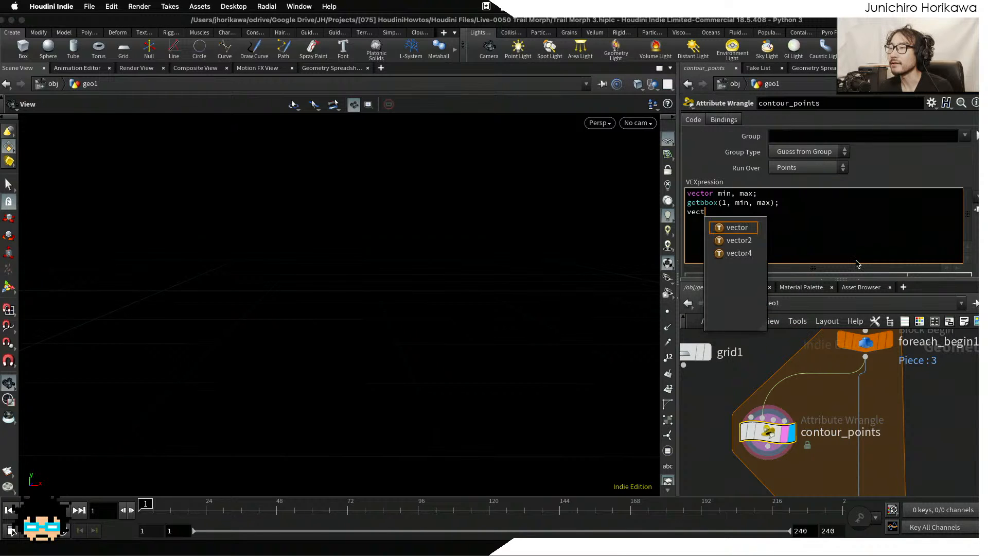
{"action": "type", "text": "tor"}
{"action": "key", "text": "BackSpace"}
{"action": "key", "text": "BackSpace"}
{"action": "type", "text": "ro"}
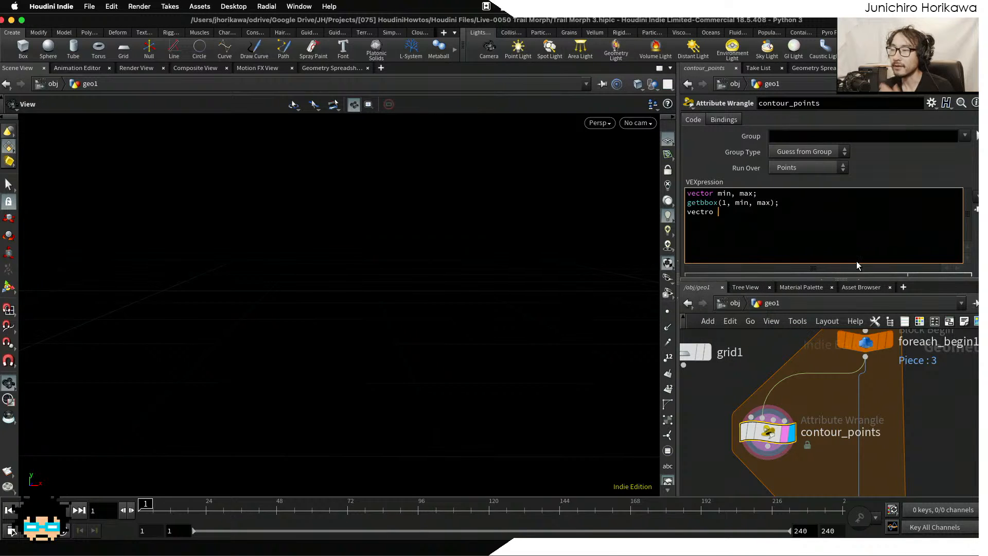
{"action": "key", "text": "BackSpace"}
{"action": "key", "text": "BackSpace"}
{"action": "key", "text": "BackSpace"}
{"action": "type", "text": "or c"}
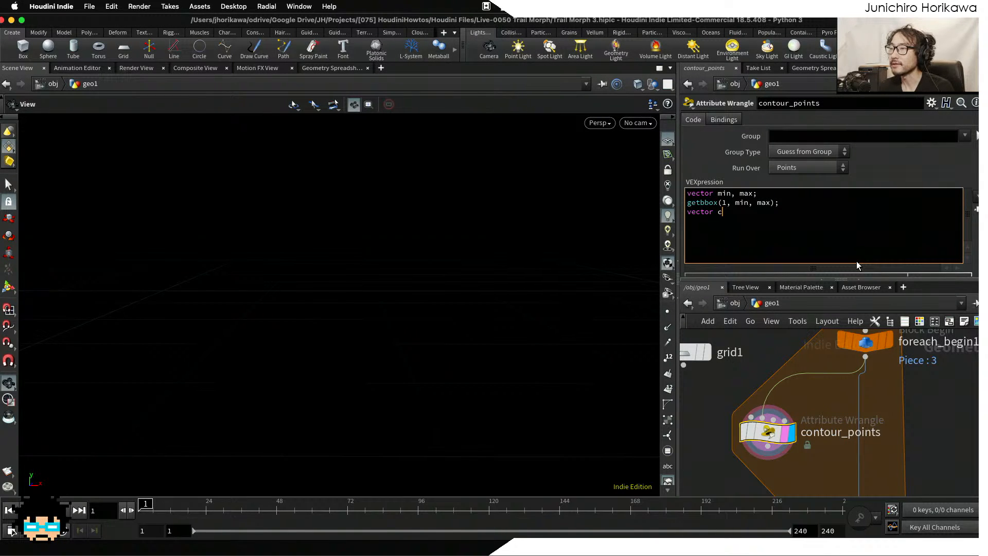
{"action": "type", "text": "getbbox_center"}
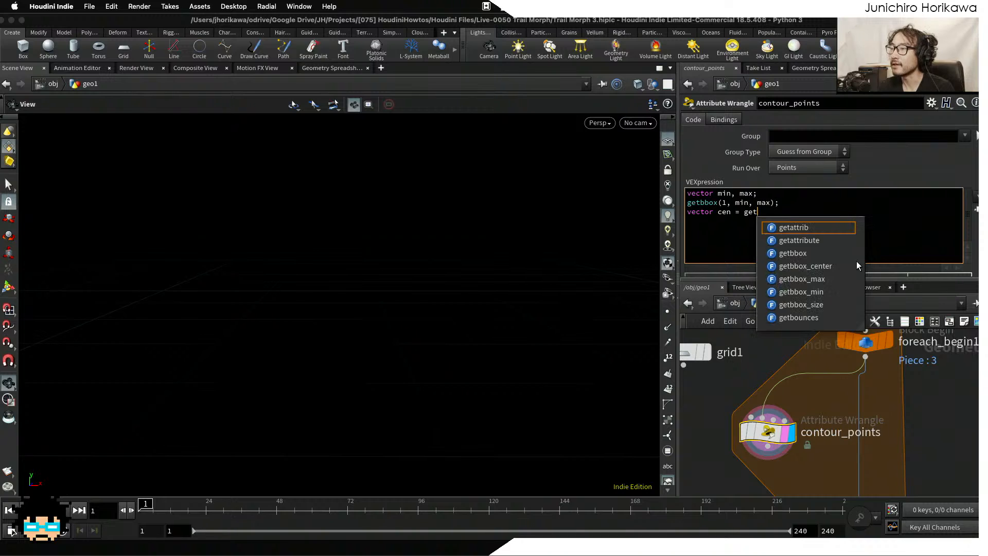
{"action": "key", "text": "Down"}
{"action": "key", "text": "Down"}
{"action": "key", "text": "Down"}
{"action": "key", "text": "Return"}
{"action": "type", "text": "(1);"}
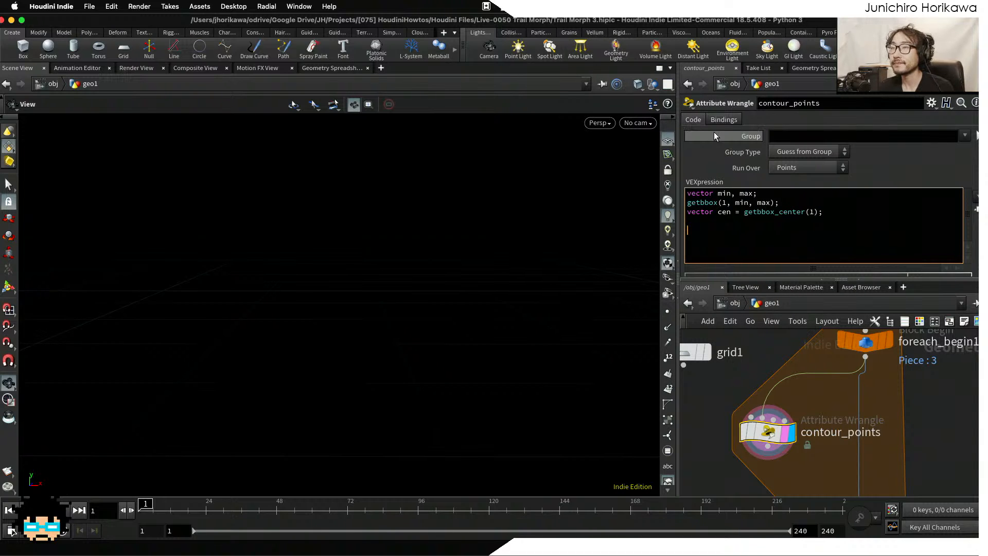
Below a blank line, declare the contour count with "int contournum = chi("contour_num");".
{"action": "left_click", "coordinate": [741, 230]}
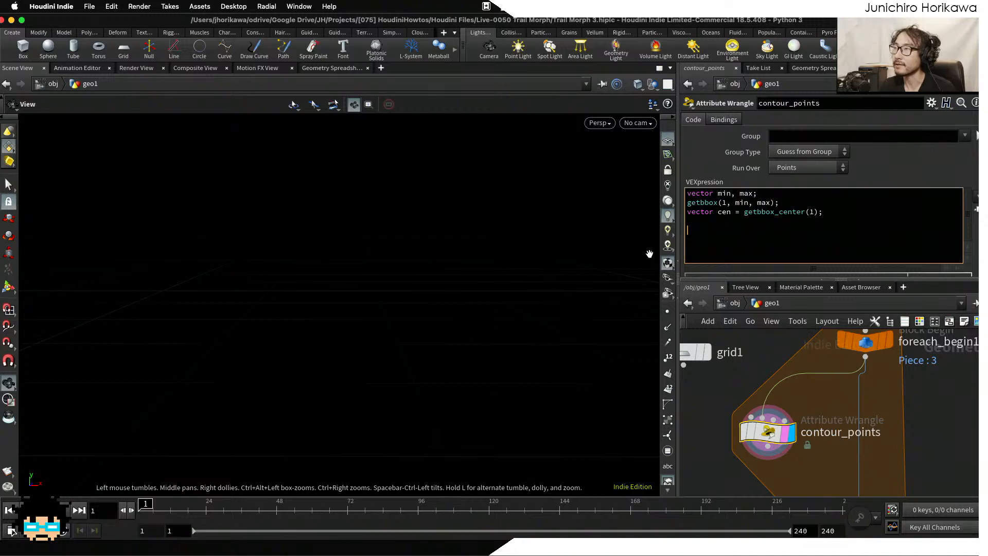
{"action": "type", "text": "i"}
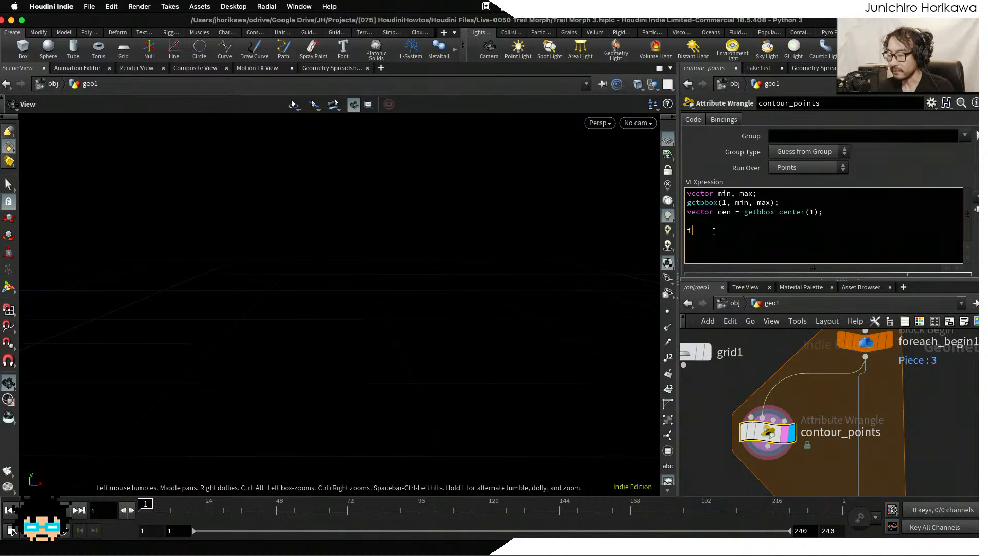
{"action": "type", "text": "nt num"}
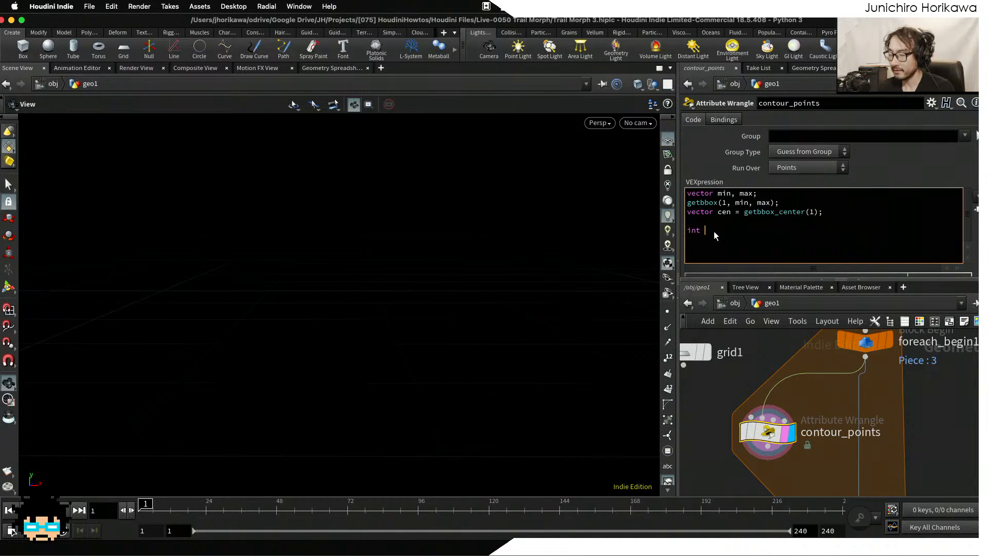
{"action": "key", "text": "BackSpace"}
{"action": "key", "text": "BackSpace"}
{"action": "key", "text": "BackSpace"}
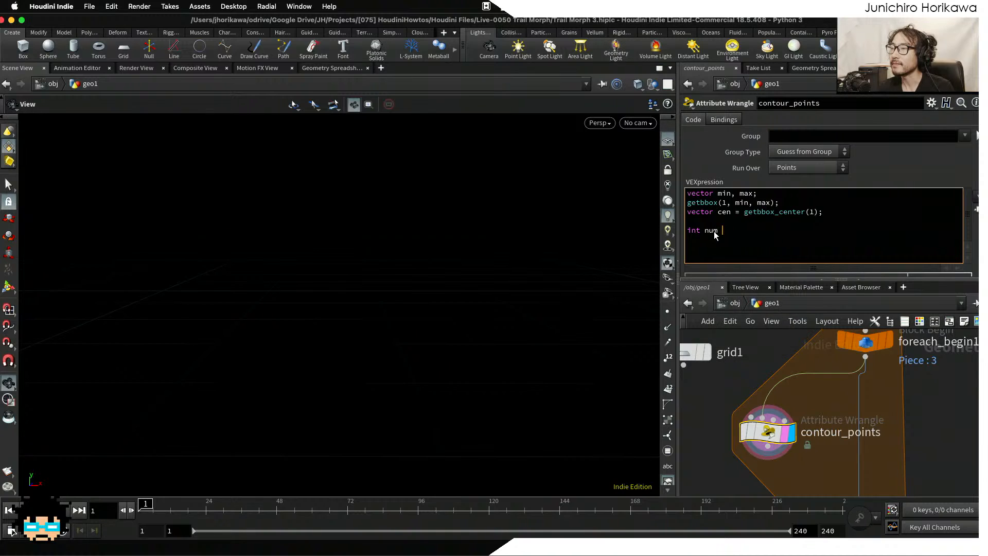
{"action": "type", "text": "contou"}
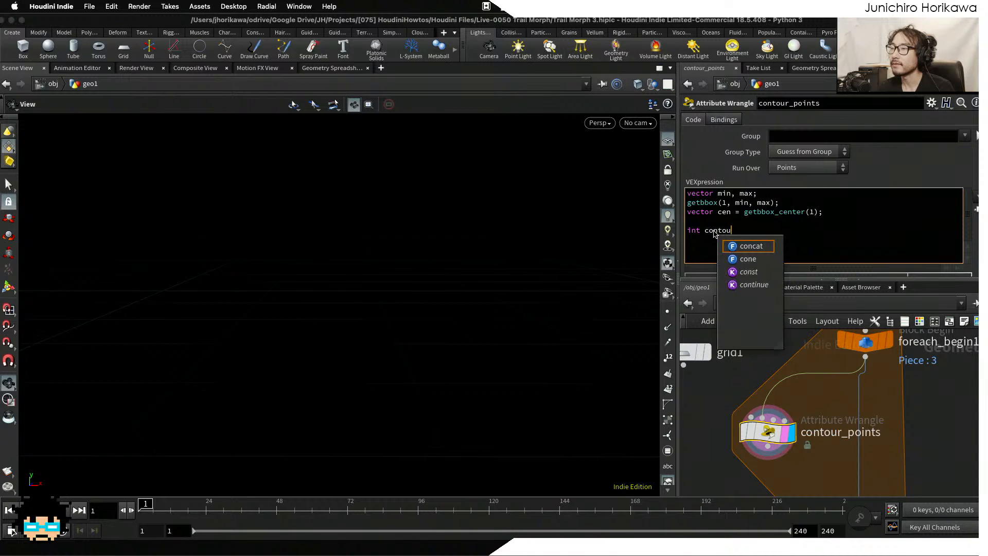
{"action": "type", "text": "rnum = chi(\""}
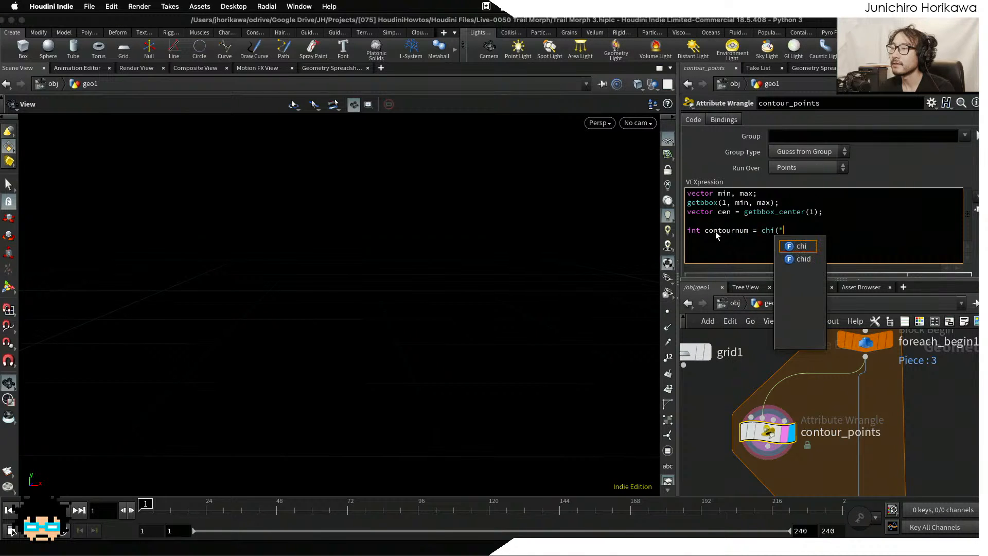
{"action": "key", "text": "Return"}
{"action": "type", "text": "contour"}
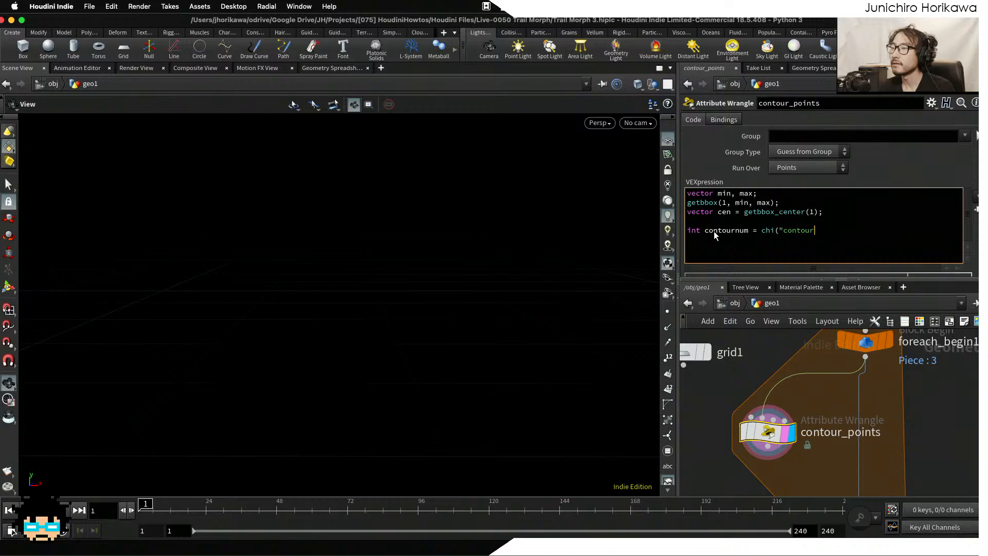
{"action": "type", "text": "_num\");"}
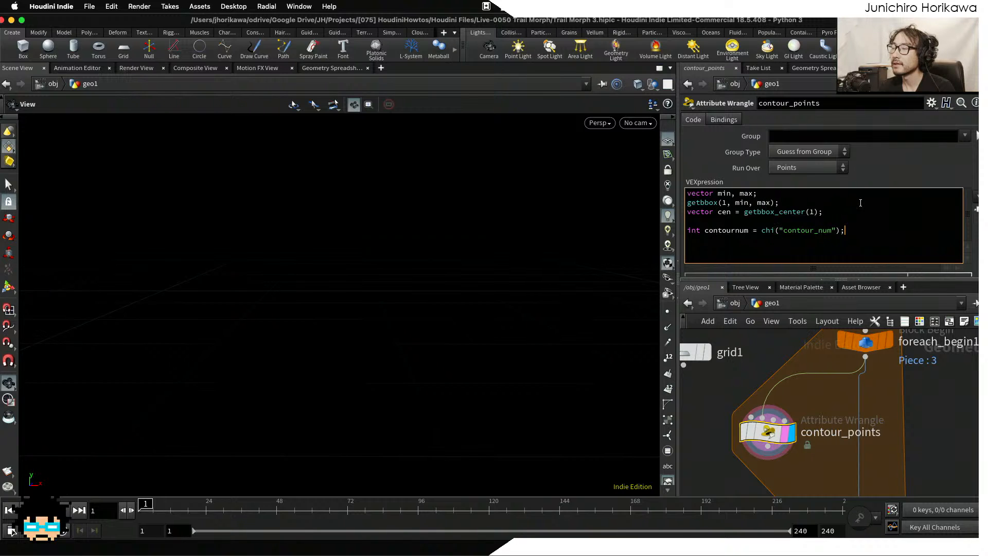
Create the Contour Num parameter from the code, give it a range of 0 to 1000, and set it to 196.
{"action": "left_click", "coordinate": [976, 212]}
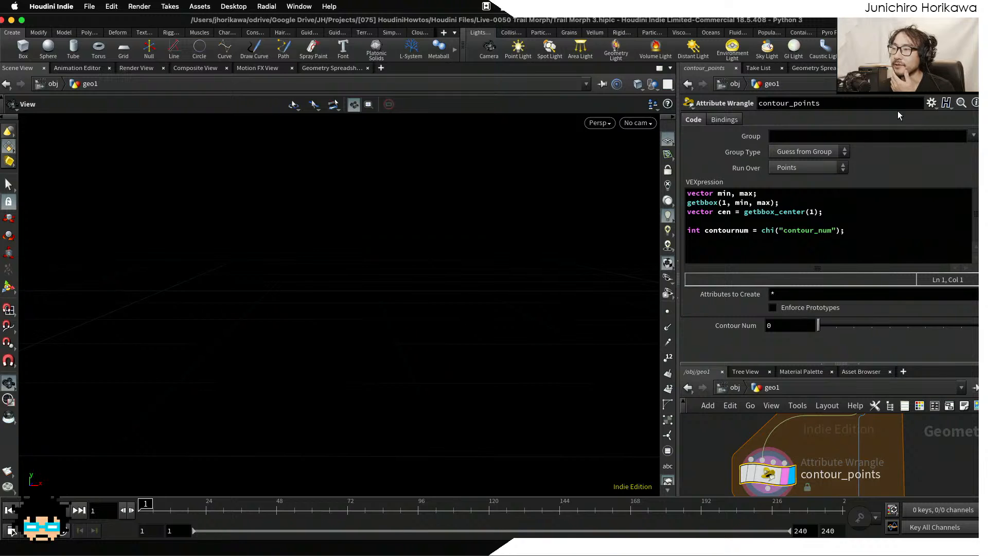
{"action": "left_click", "coordinate": [932, 103]}
{"action": "left_click", "coordinate": [925, 120]}
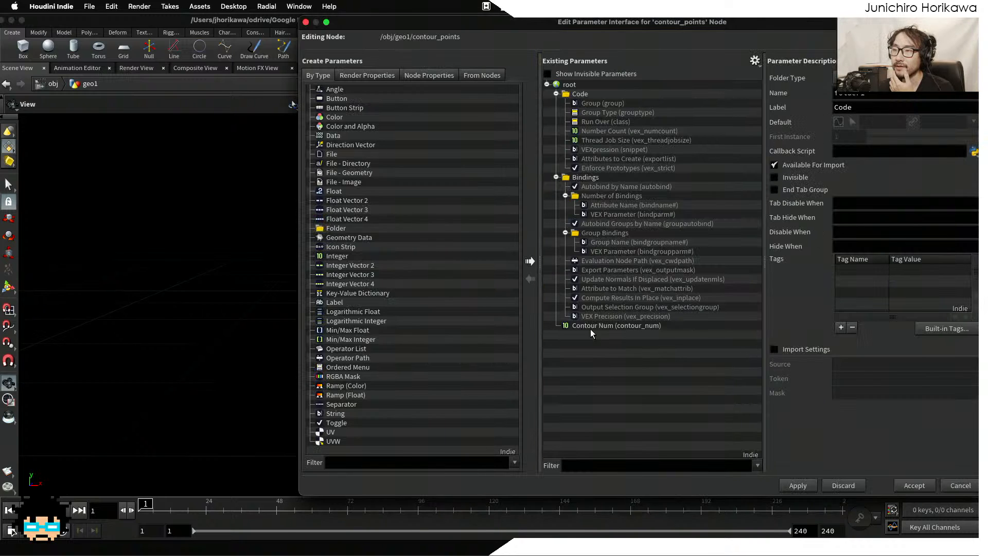
{"action": "left_click", "coordinate": [600, 326]}
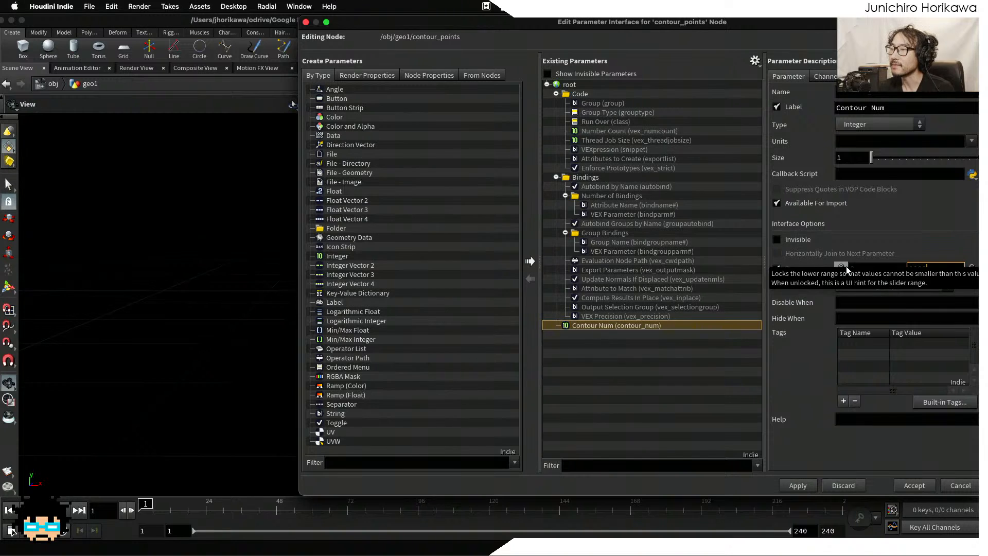
{"action": "type", "text": "1000"}
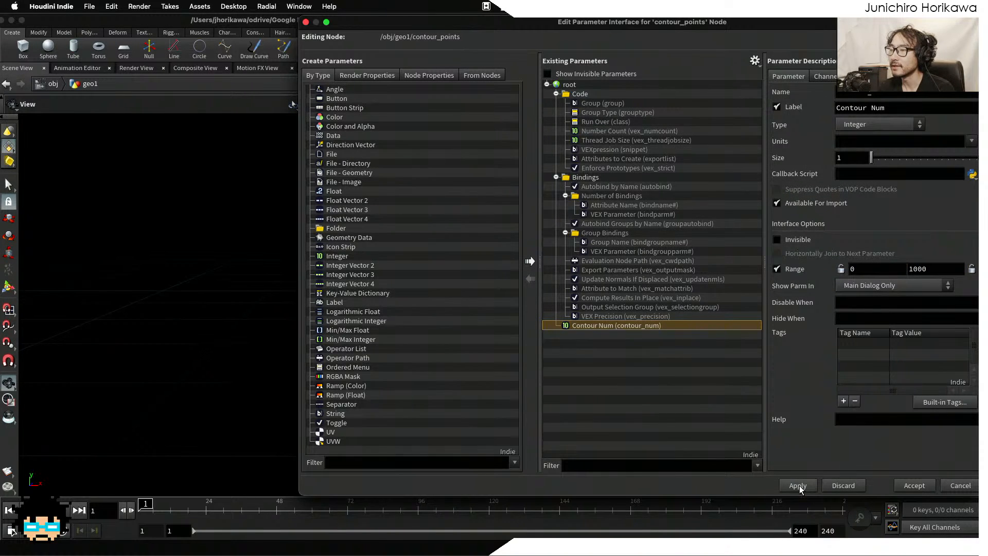
{"action": "left_click", "coordinate": [801, 487]}
{"action": "left_click", "coordinate": [910, 486]}
{"action": "mouse_move", "coordinate": [857, 324]}
{"action": "left_mouse_down"}
{"action": "mouse_move", "coordinate": [875, 324]}
{"action": "mouse_move", "coordinate": [853, 324]}
{"action": "left_mouse_up"}
Below the contour count declaration, write an empty loop "for(int i=0; i<contournum; i++){ }" after a blank line.
{"action": "left_click", "coordinate": [873, 241]}
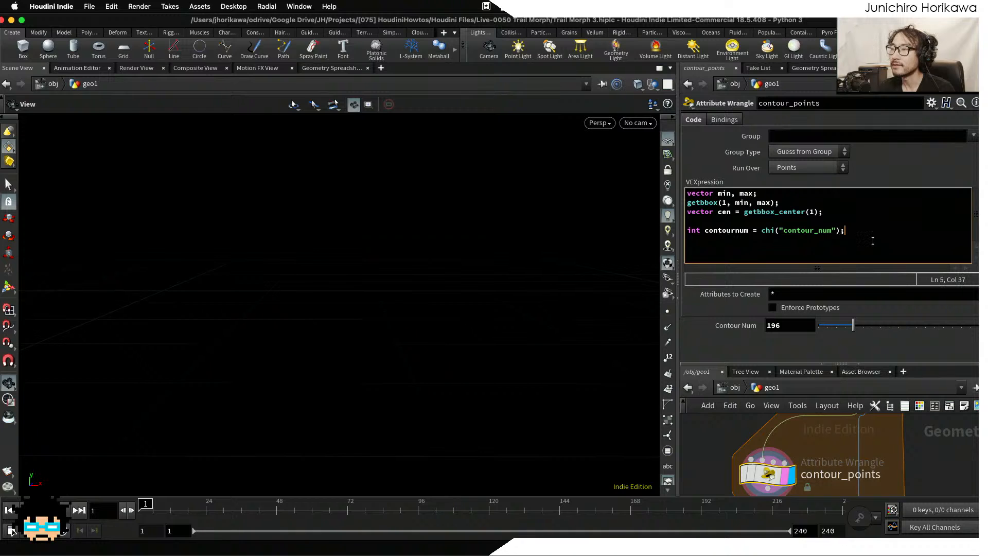
{"action": "key", "text": "Return"}
{"action": "type", "text": "f"}
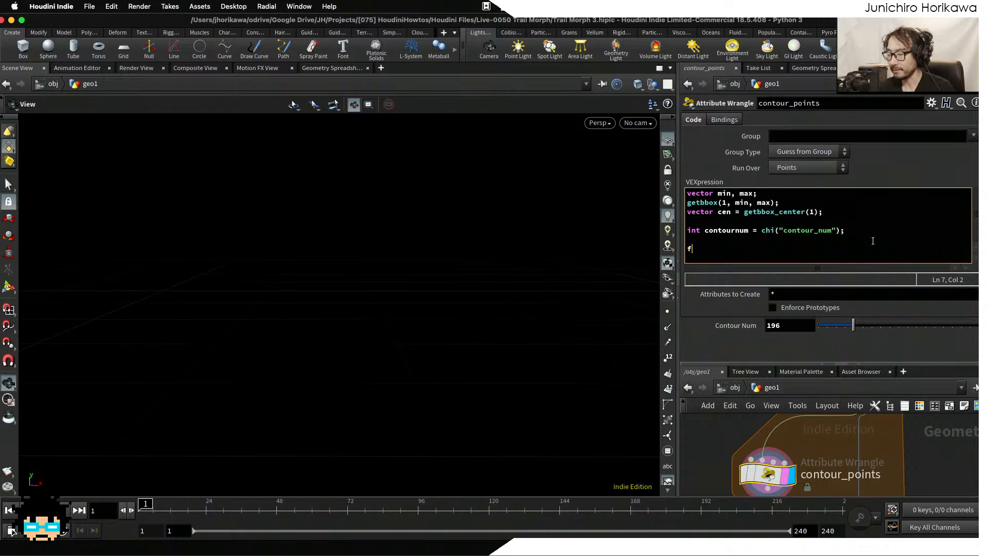
{"action": "type", "text": "or(int i=0; i<"}
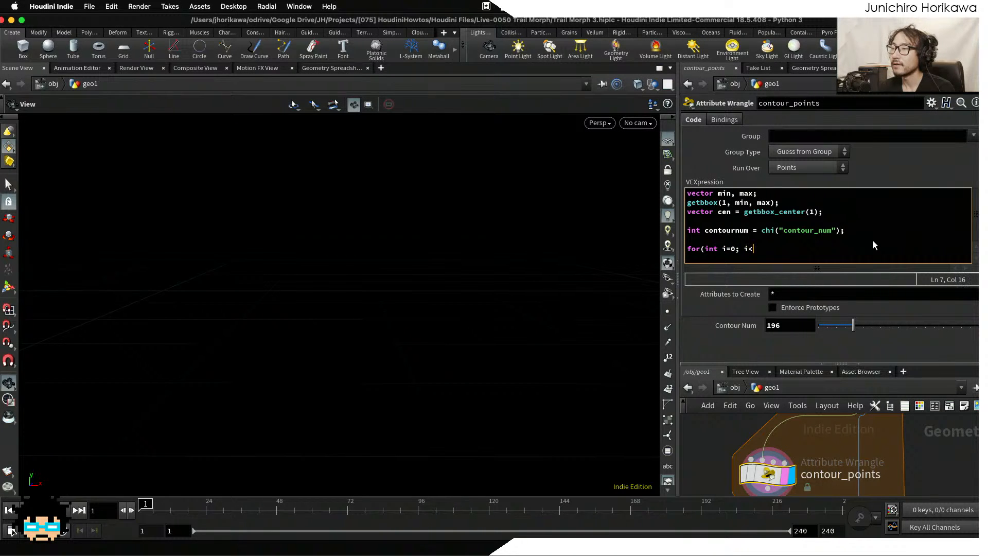
{"action": "type", "text": "num; i"}
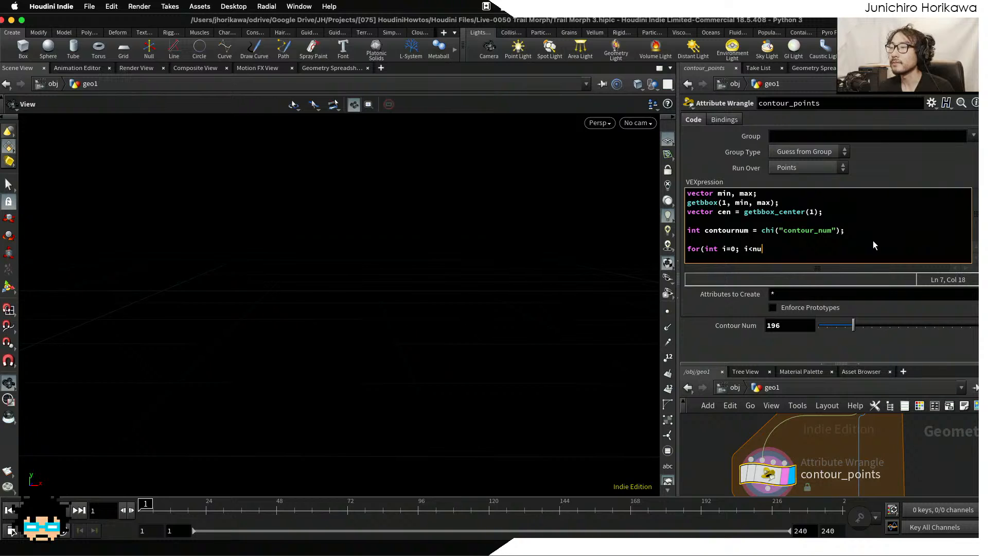
{"action": "key", "text": "BackSpace"}
{"action": "key", "text": "BackSpace"}
{"action": "key", "text": "BackSpace"}
{"action": "key", "text": "BackSpace"}
{"action": "key", "text": "BackSpace"}
{"action": "key", "text": "BackSpace"}
{"action": "type", "text": "contour"}
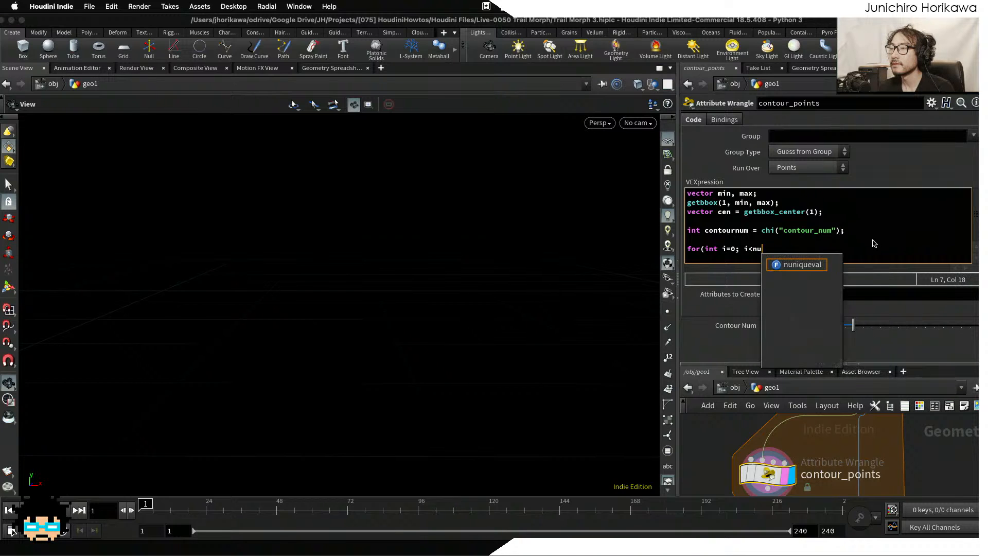
{"action": "type", "text": "num; i"}
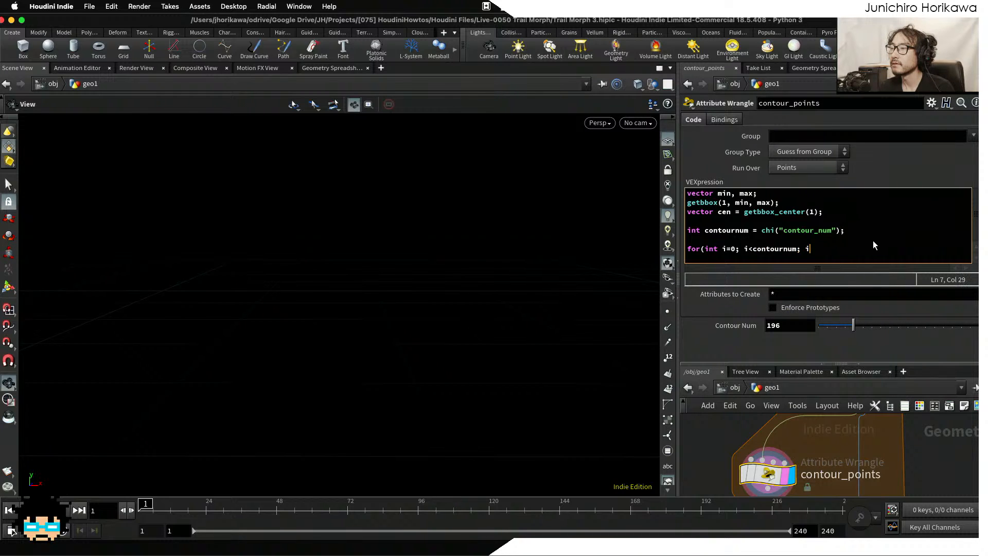
{"action": "type", "text": "++){"}
{"action": "key", "text": "Return"}
{"action": "type", "text": "}"}
{"action": "key", "text": "Left"}
{"action": "key", "text": "Return"}
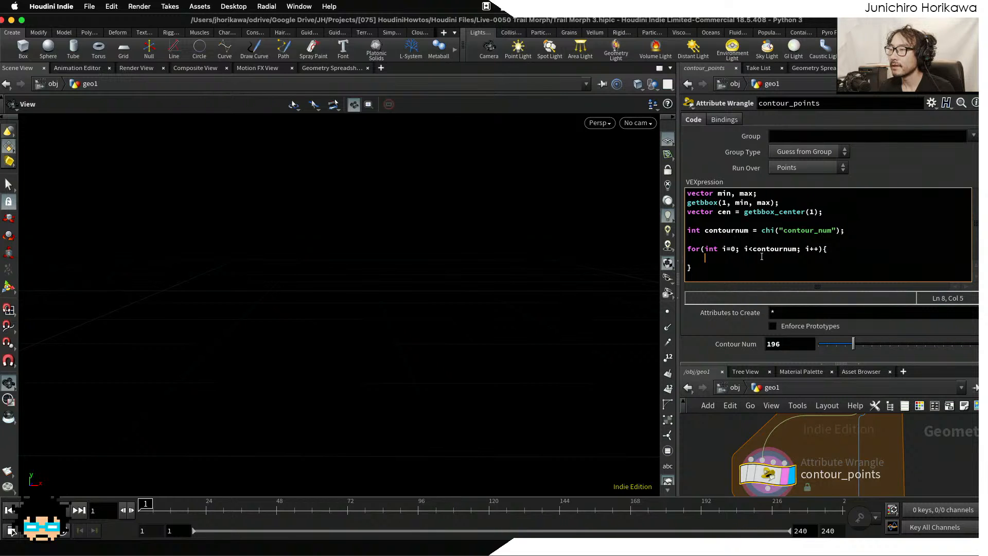
{"action": "left_click_drag", "start_coordinate": [753, 250], "coordinate": [805, 249]}
{"action": "left_click", "coordinate": [757, 278]}
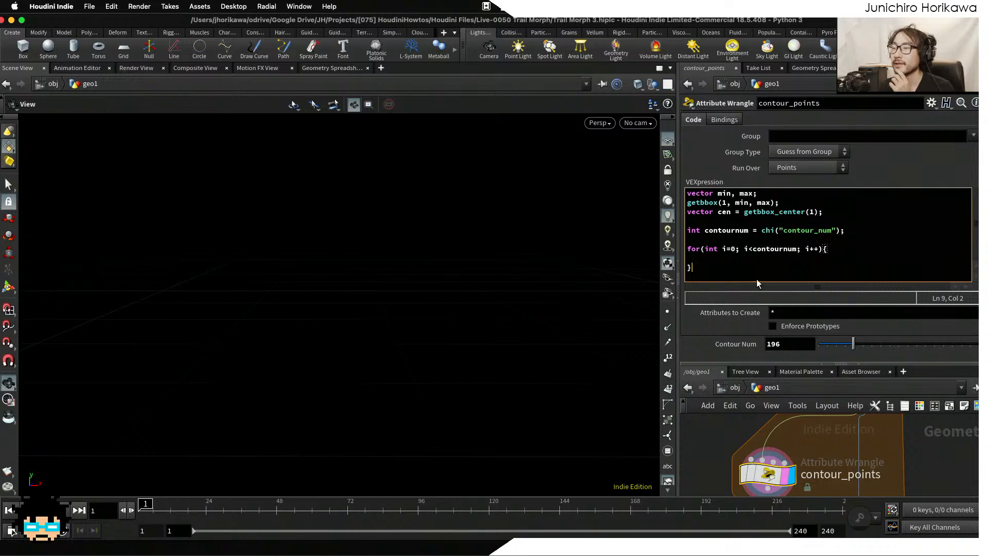
Enlarge the network view and turn on template display for the foreach_begin1 node.
{"action": "left_click_drag", "start_coordinate": [719, 364], "coordinate": [716, 389]}
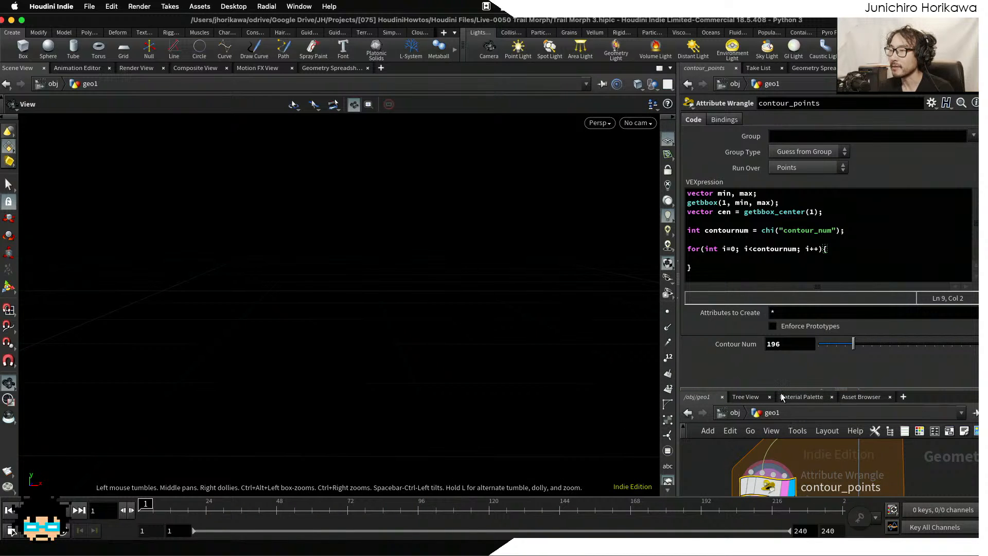
{"action": "left_click_drag", "start_coordinate": [782, 394], "coordinate": [785, 286]}
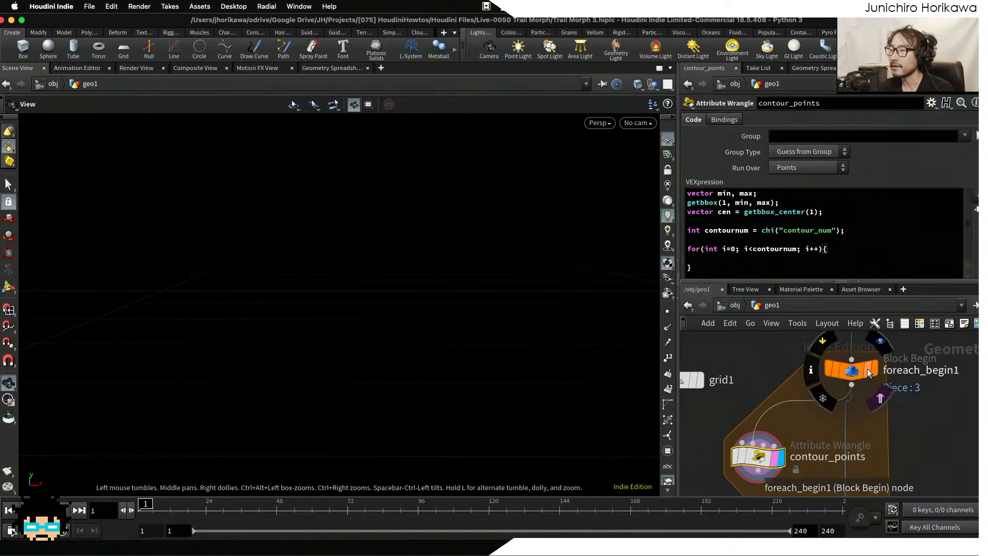
{"action": "left_click", "coordinate": [869, 373]}
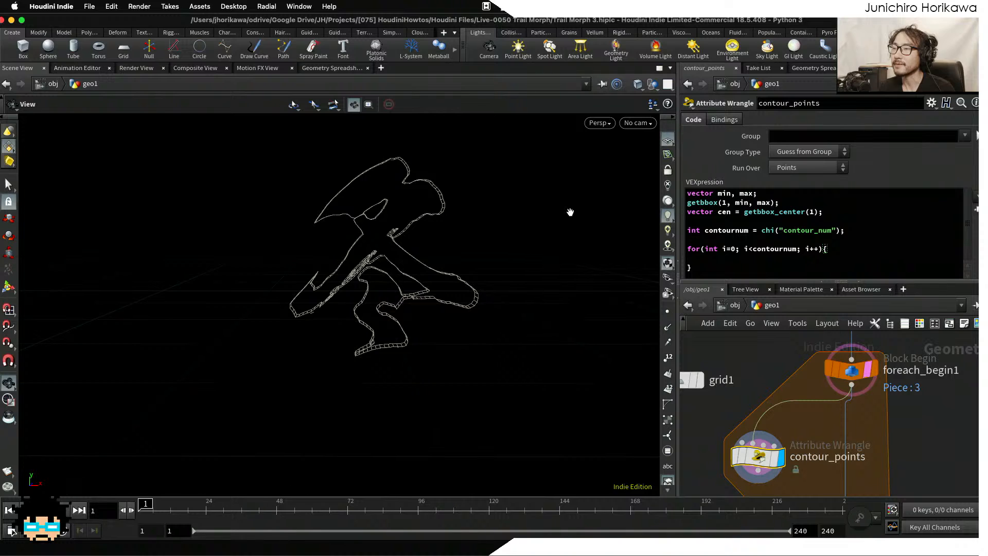
Inside the loop, add the line "float rnd = random(i + chf("seed"));" and create the Seed parameter from the code.
{"action": "left_click", "coordinate": [719, 267]}
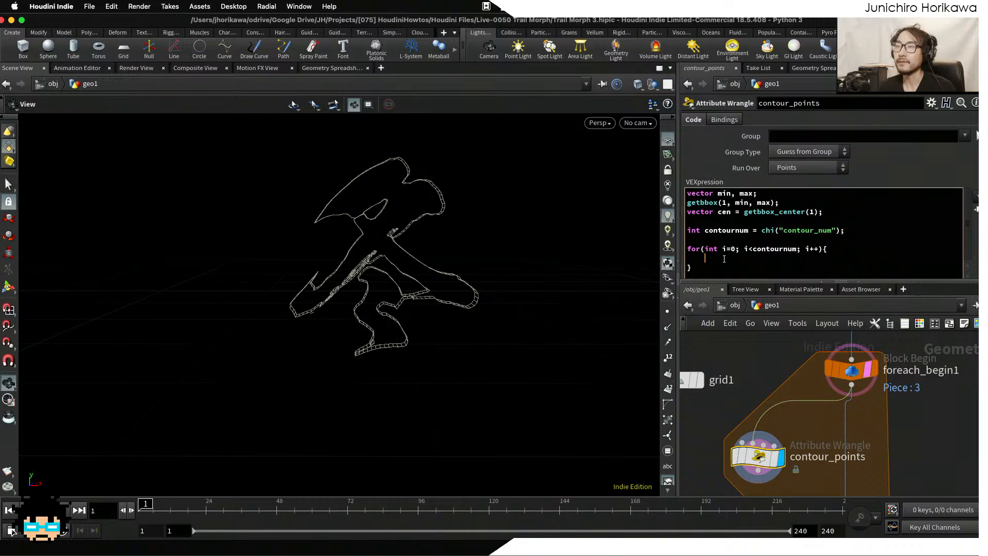
{"action": "type", "text": "float"}
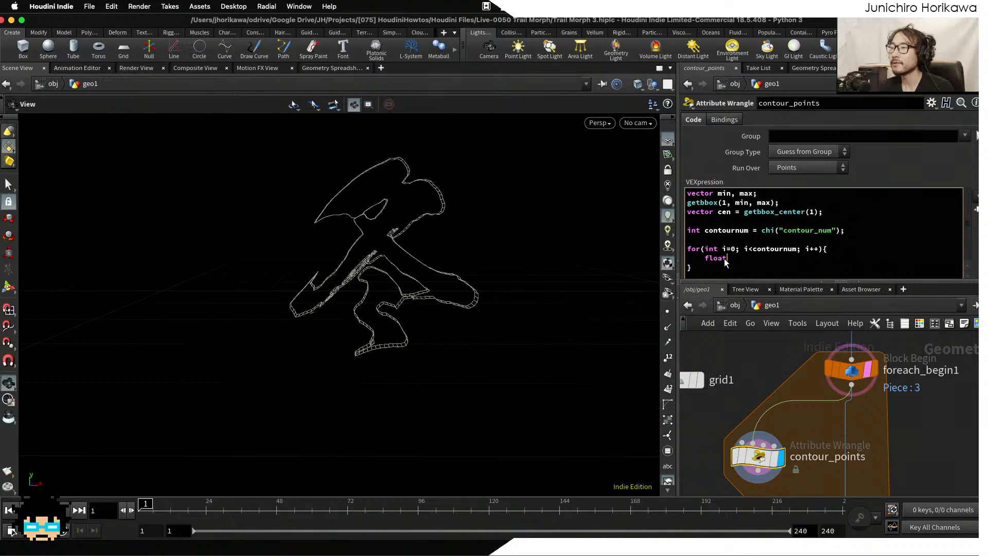
{"action": "type", "text": " rnd"}
{"action": "key", "text": "BackSpace"}
{"action": "type", "text": "d = rando"}
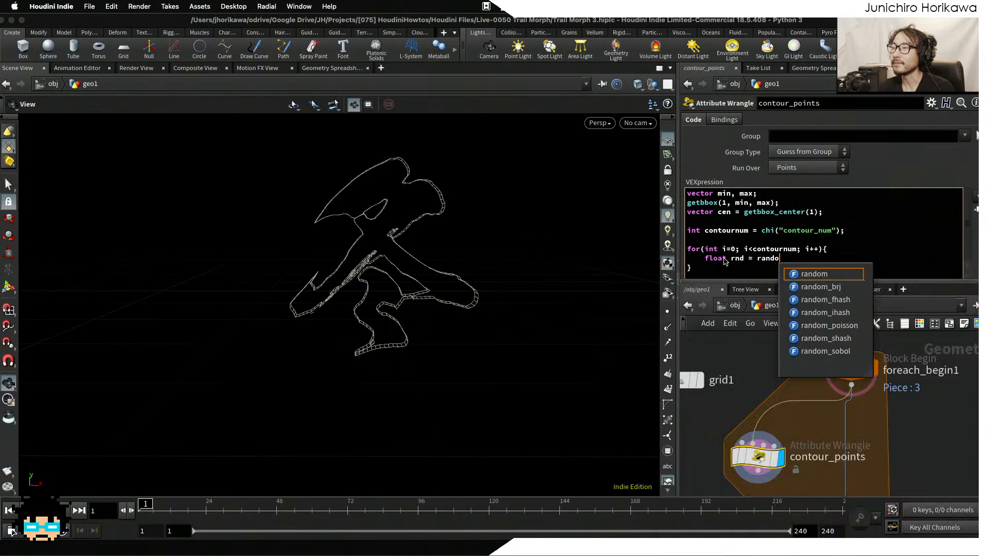
{"action": "key", "text": "Return"}
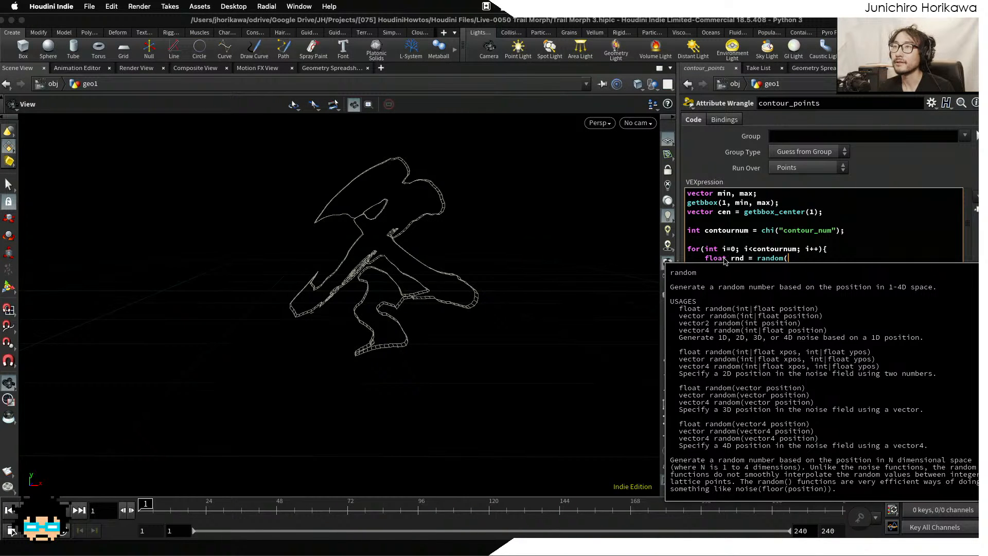
{"action": "type", "text": "rnd"}
{"action": "key", "text": "BackSpace"}
{"action": "key", "text": "BackSpace"}
{"action": "key", "text": "BackSpace"}
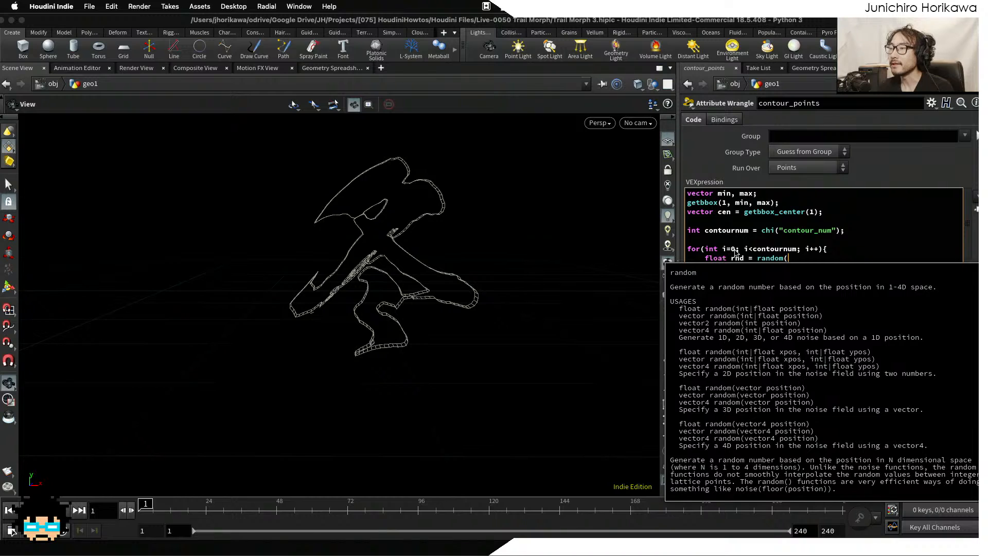
{"action": "left_click", "coordinate": [736, 250]}
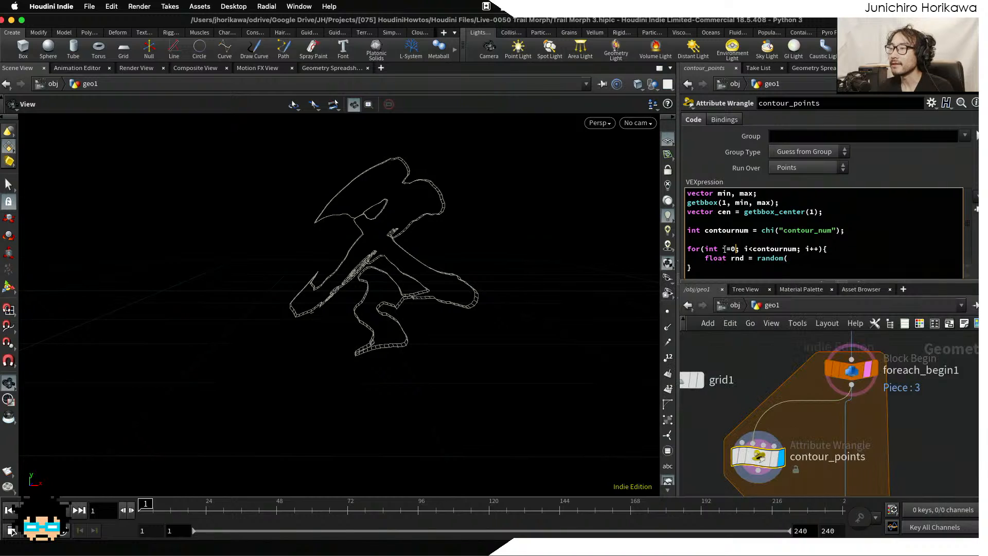
{"action": "left_click", "coordinate": [806, 251]}
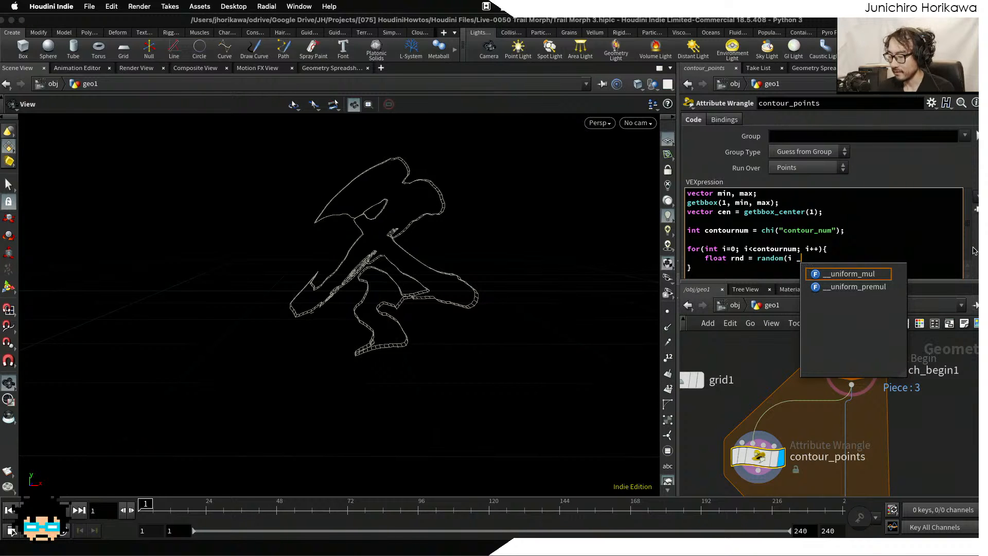
{"action": "key", "text": "BackSpace"}
{"action": "type", "text": "+ chf(\""}
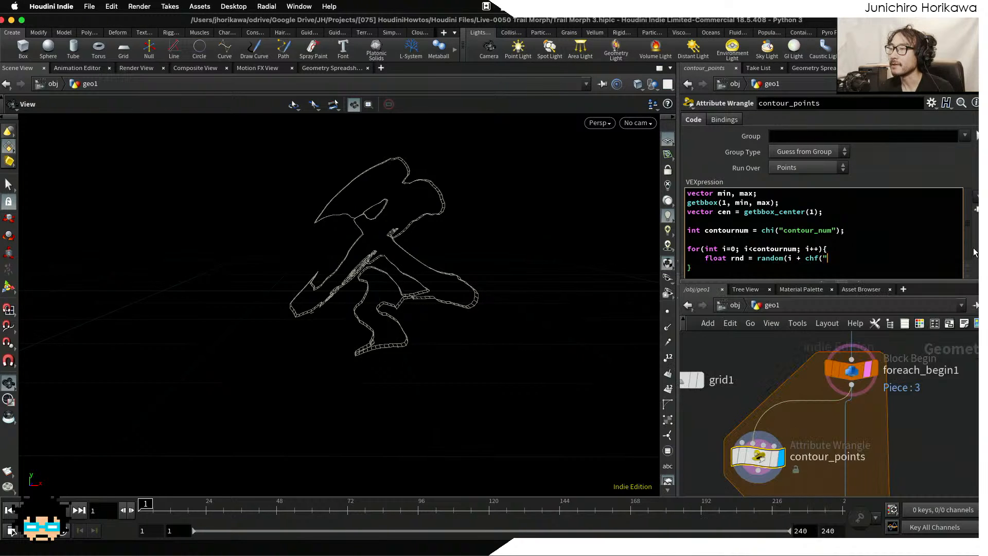
{"action": "type", "text": "seed\"));"}
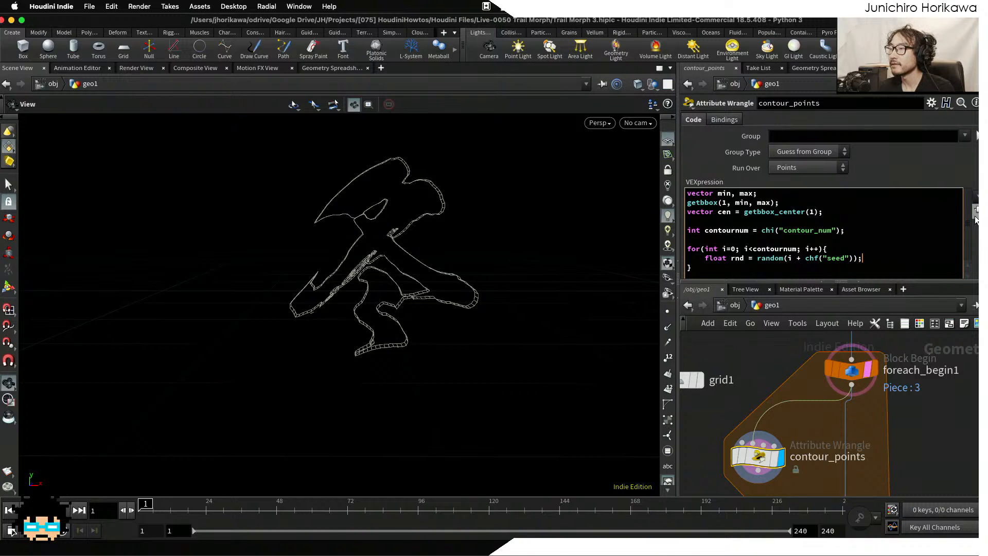
{"action": "scroll", "coordinate": [953, 248], "scroll_direction": "down", "scroll_amount": 3}
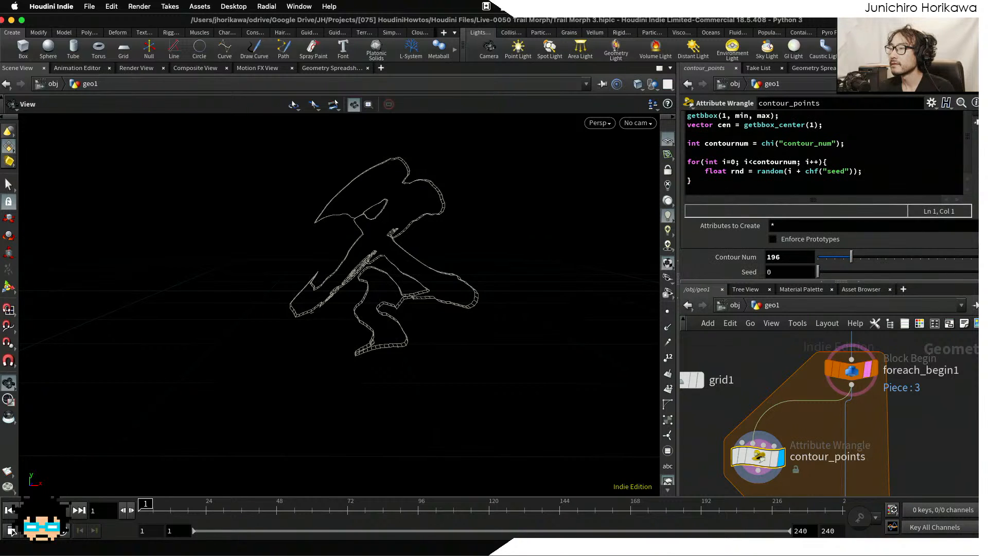
{"action": "scroll", "coordinate": [952, 222], "scroll_direction": "up", "scroll_amount": 3}
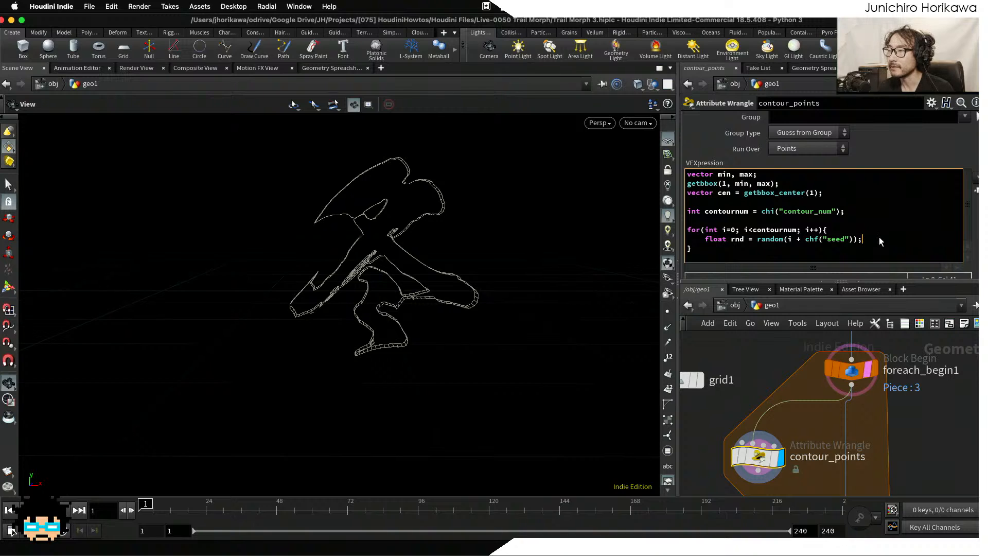
Below the rnd line, add "float rndheight = fit01(rnd, min.y, max.y);" and save the scene.
{"action": "key", "text": "Return"}
{"action": "type", "text": "float "}
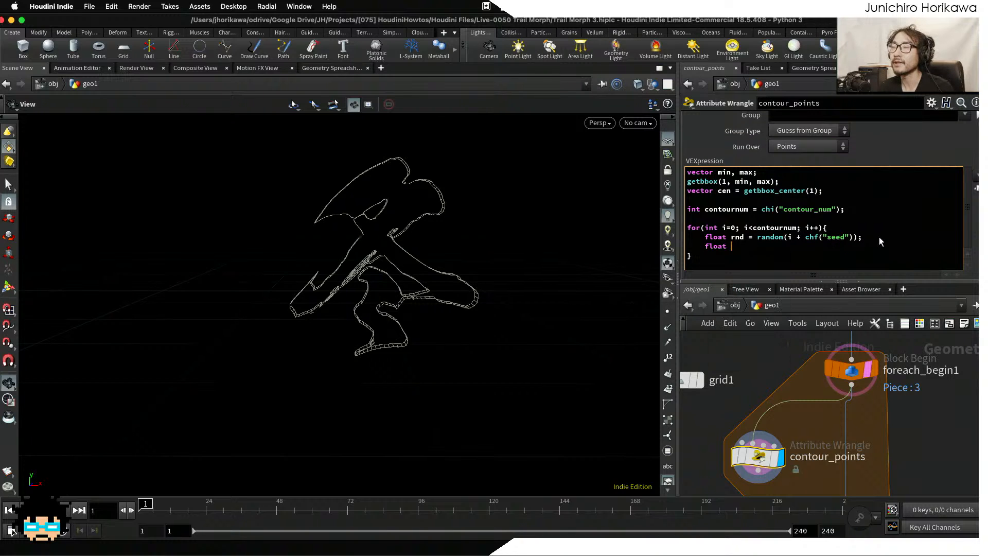
{"action": "type", "text": "rnd"}
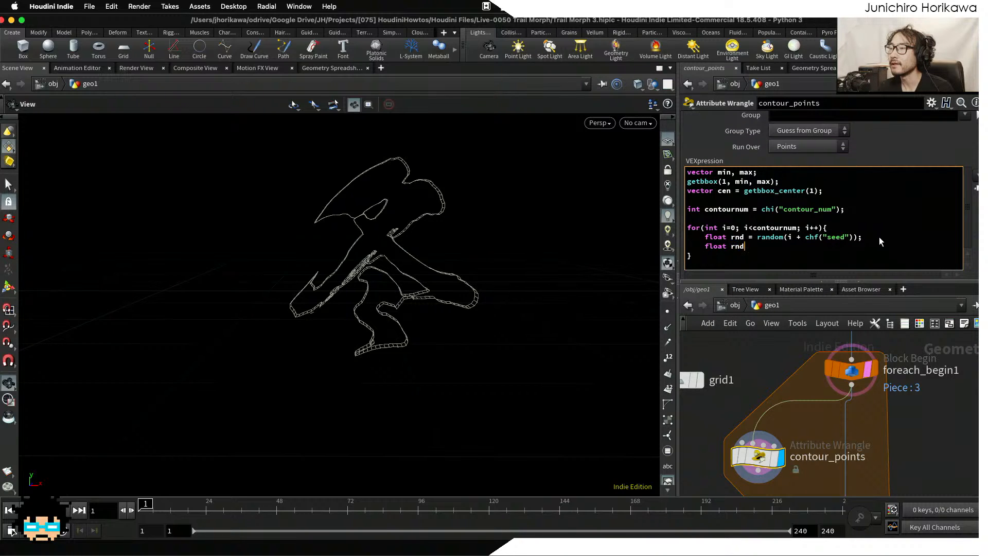
{"action": "type", "text": "height = "}
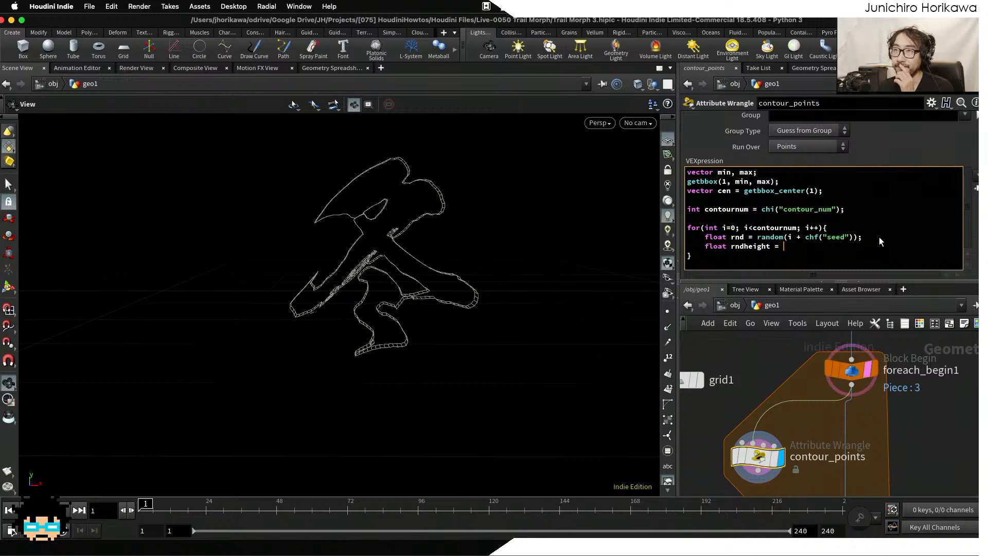
{"action": "type", "text": "fit0"}
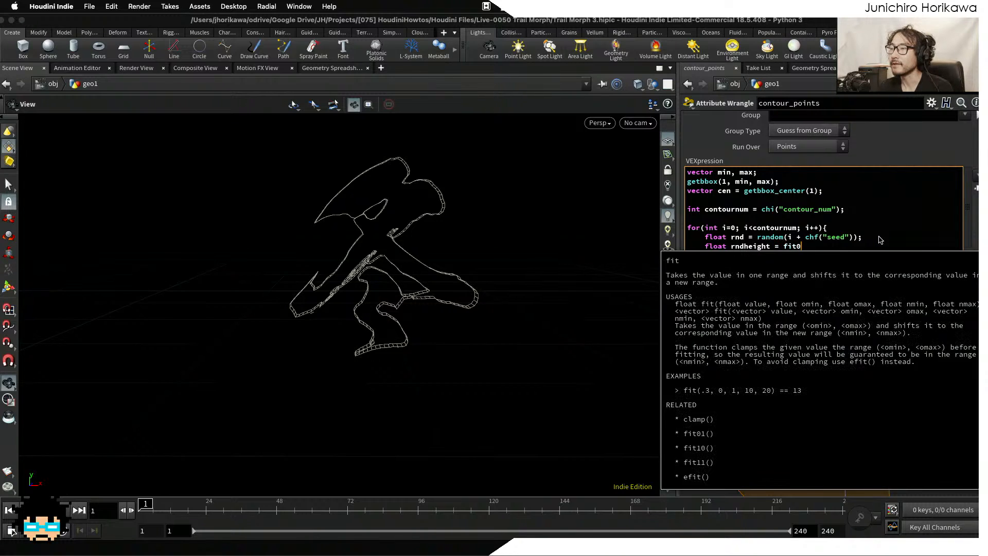
{"action": "type", "text": "1(rn"}
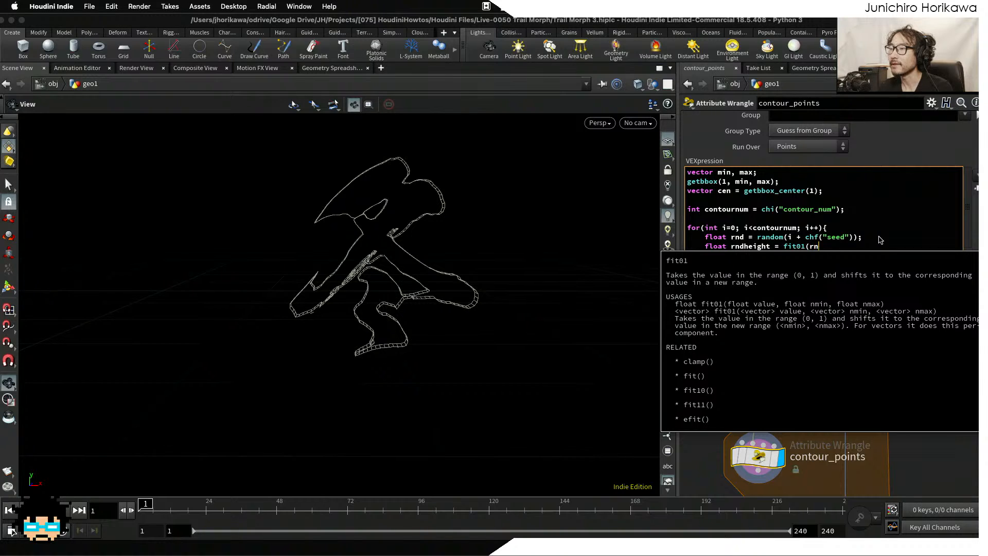
{"action": "type", "text": "d, "}
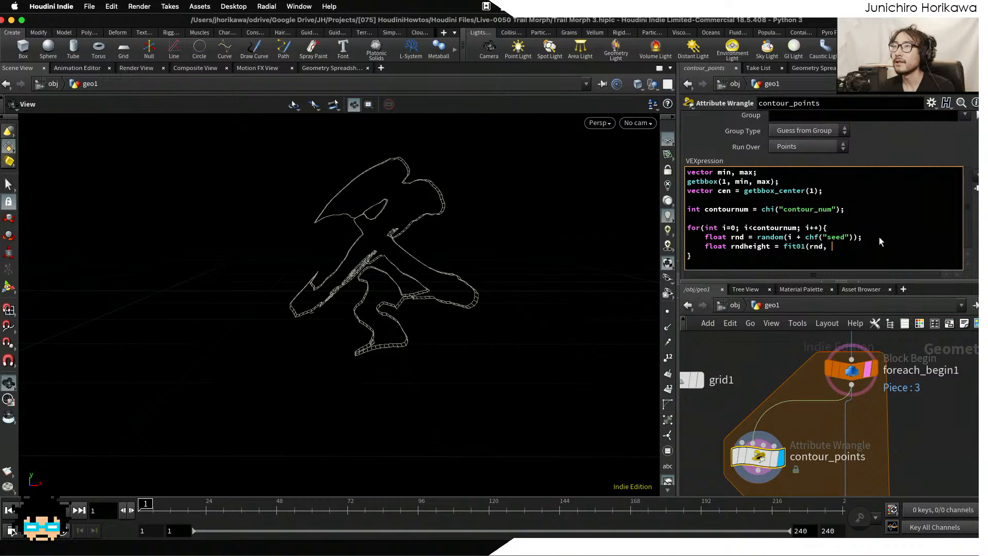
{"action": "type", "text": "min.x"}
{"action": "key", "text": "BackSpace"}
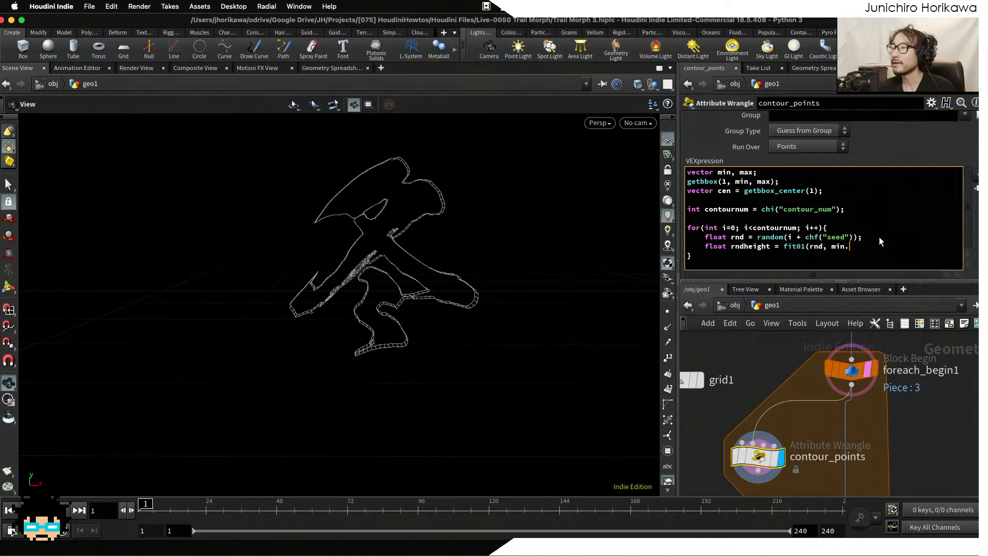
{"action": "type", "text": "y, max.y);"}
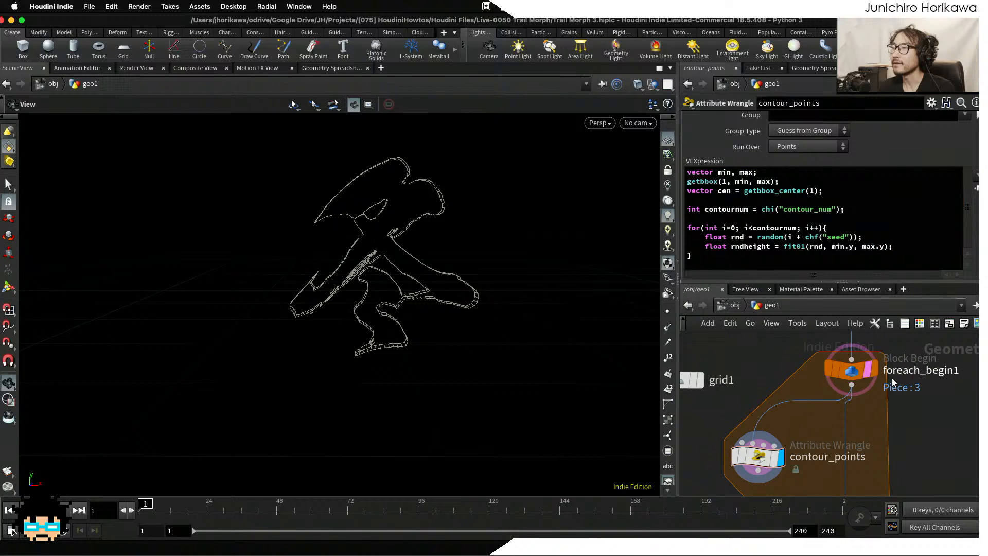
{"action": "key", "text": "super+s"}
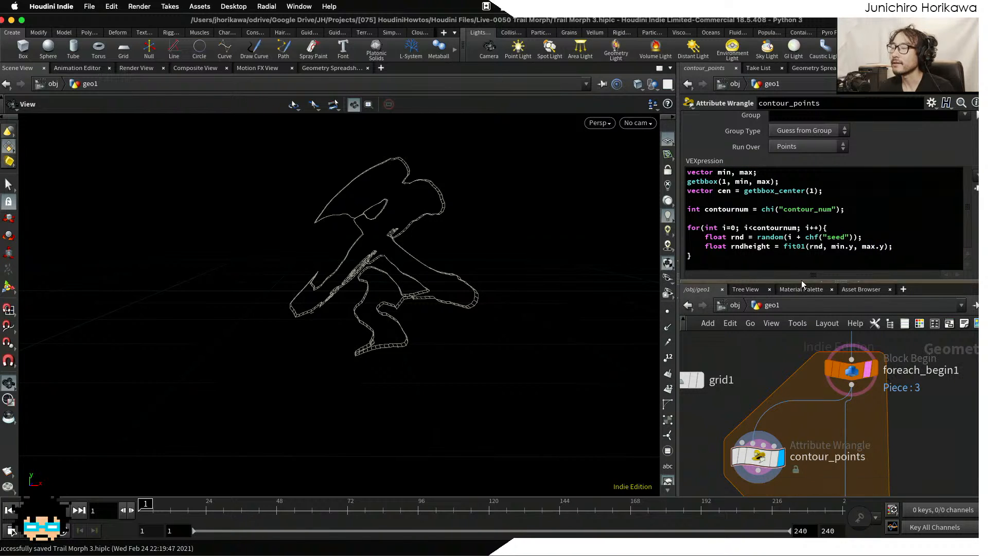
{"action": "left_click_drag", "start_coordinate": [824, 246], "coordinate": [853, 247]}
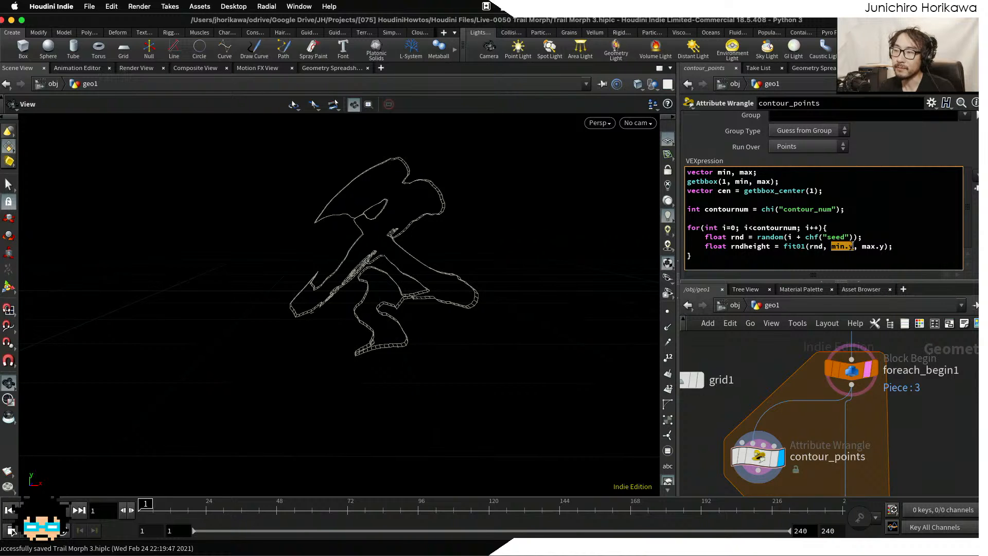
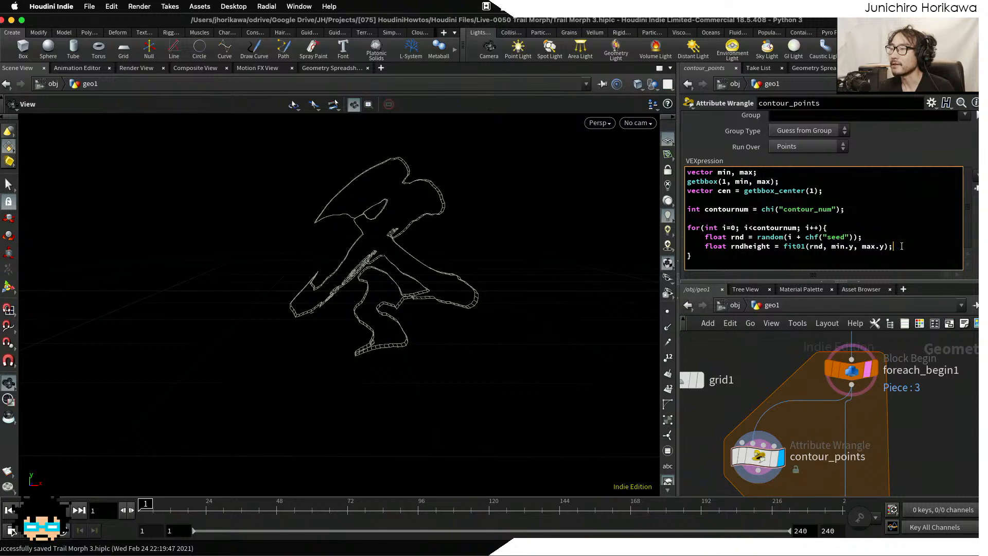
{"action": "left_click_drag", "start_coordinate": [900, 246], "coordinate": [701, 249]}
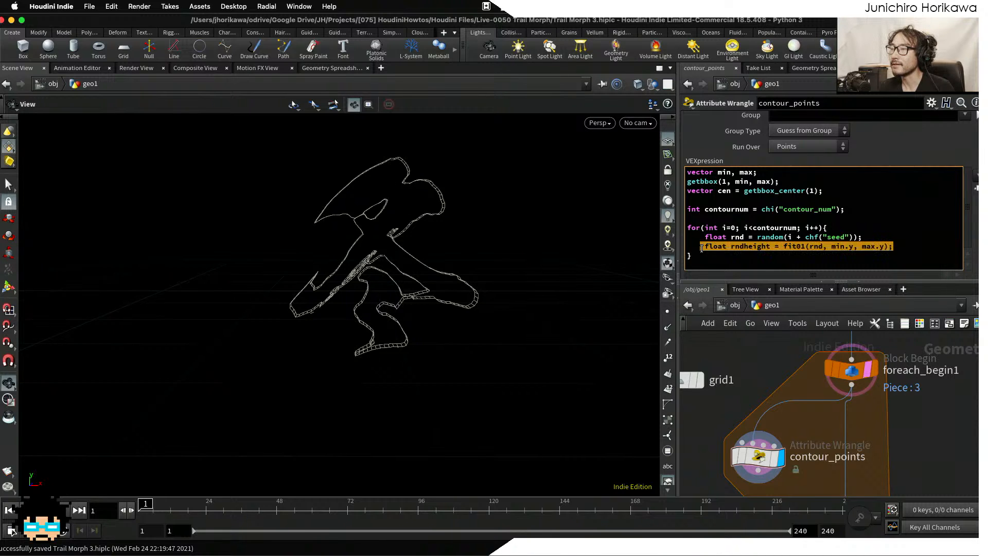
{"action": "left_click", "coordinate": [900, 246]}
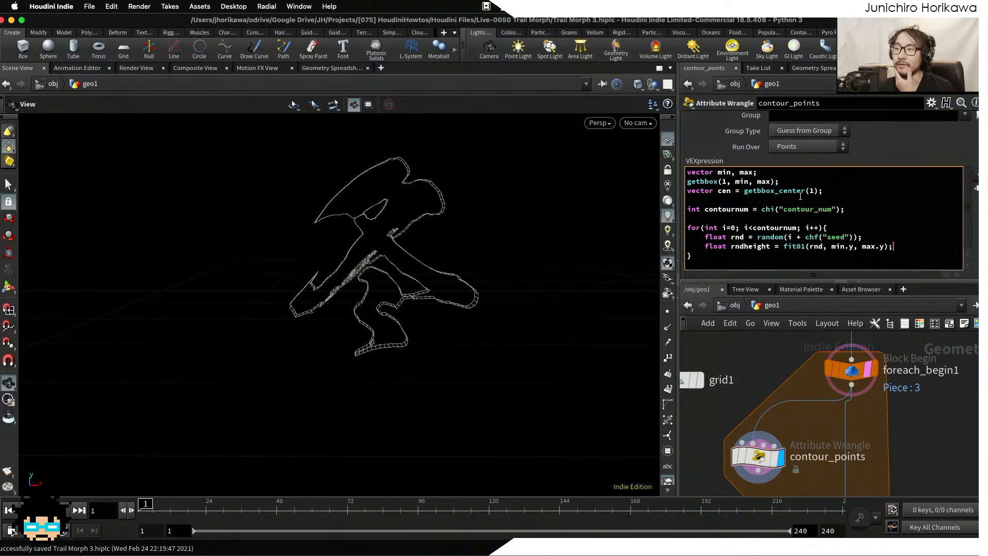
Below the rndheight line, add "int pt = addpoint(0, set(cen.x, rndheight, cen.z));" followed by an empty line inside the loop.
{"action": "double_click", "coordinate": [725, 191]}
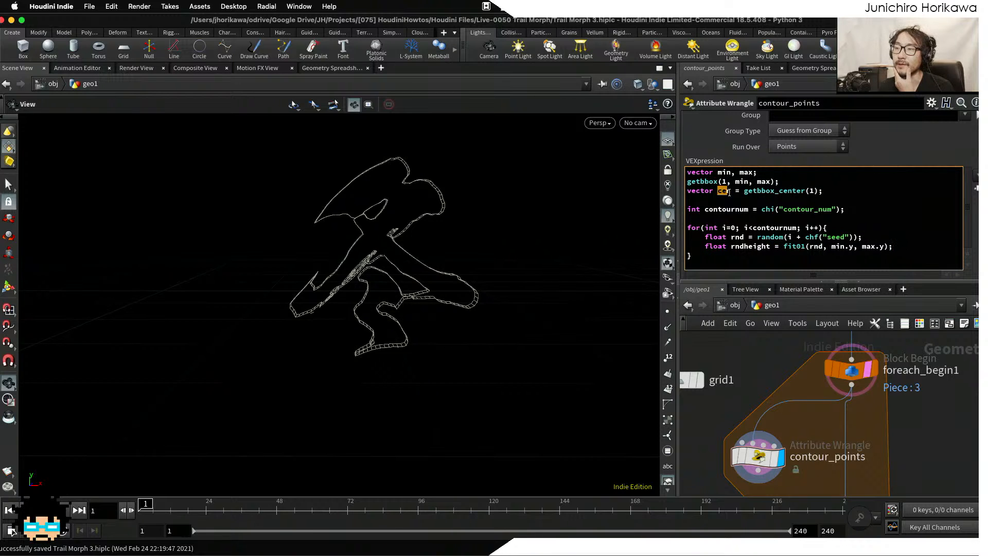
{"action": "left_click", "coordinate": [907, 250]}
{"action": "key", "text": "Return"}
{"action": "type", "text": "int "}
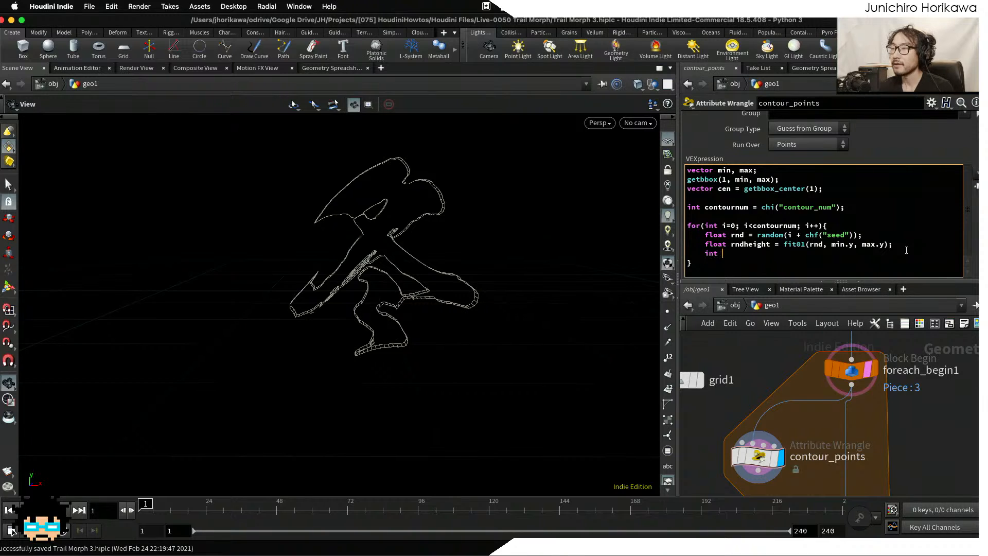
{"action": "type", "text": "pt = ad"}
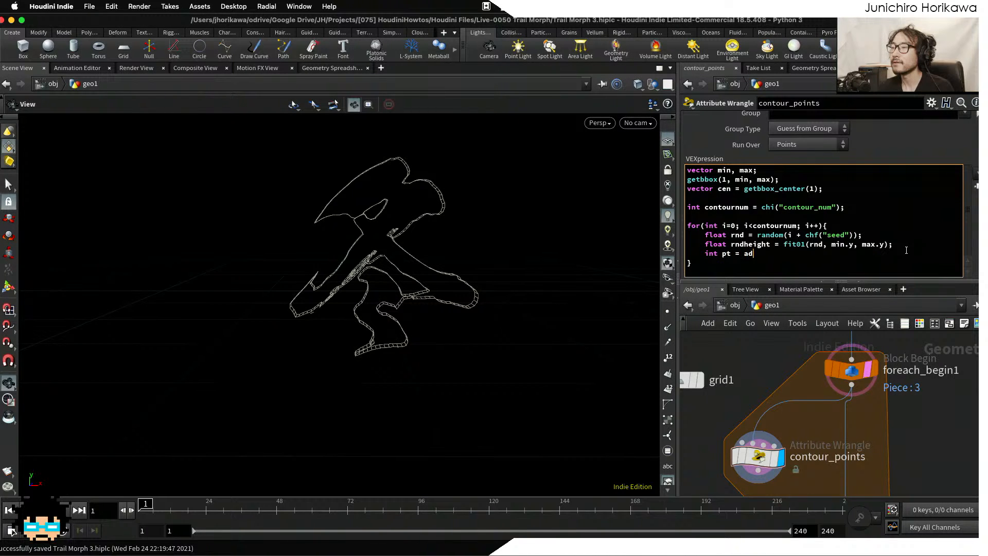
{"action": "type", "text": "dpoint(0, s"}
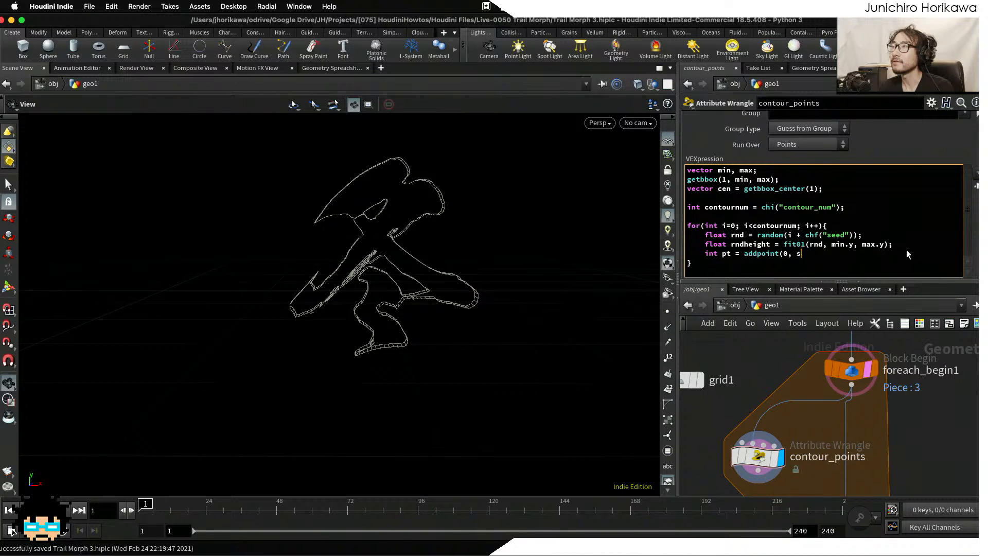
{"action": "type", "text": "et("}
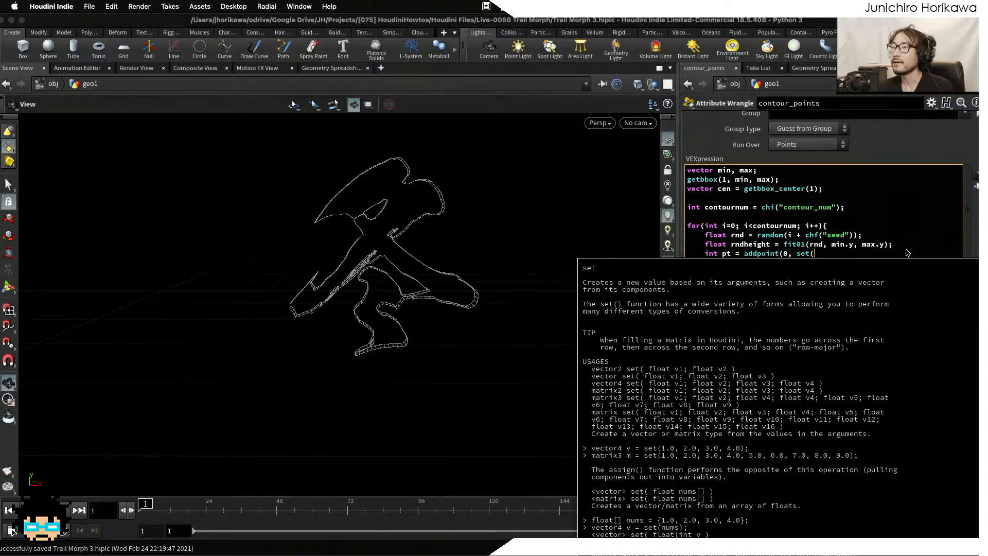
{"action": "type", "text": "cen.x,"}
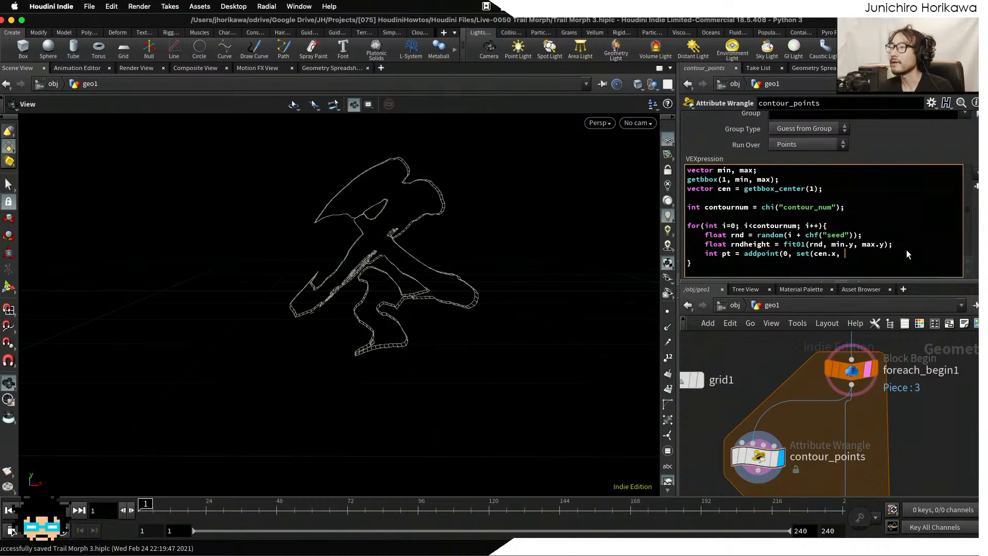
{"action": "type", "text": " rndheight, cen.z)"}
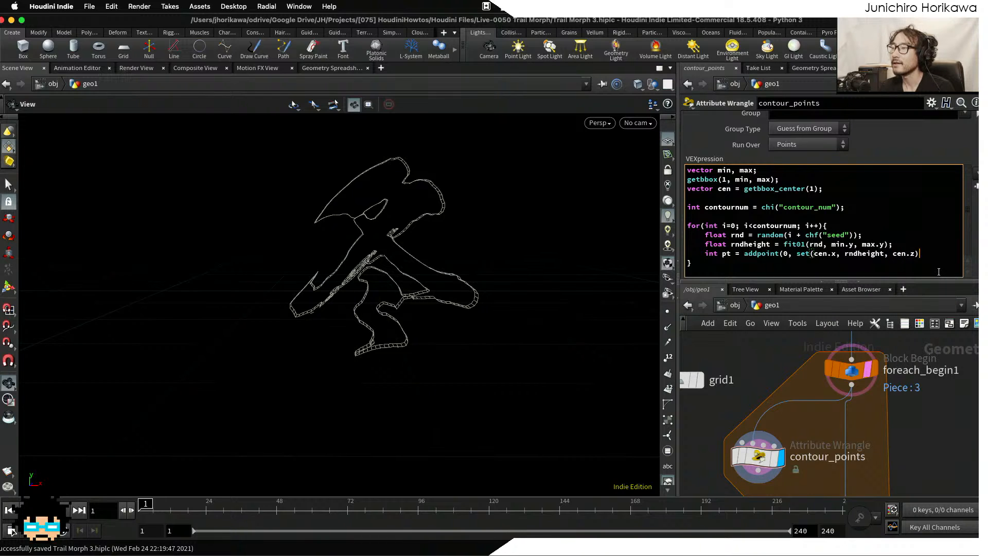
{"action": "type", "text": ");"}
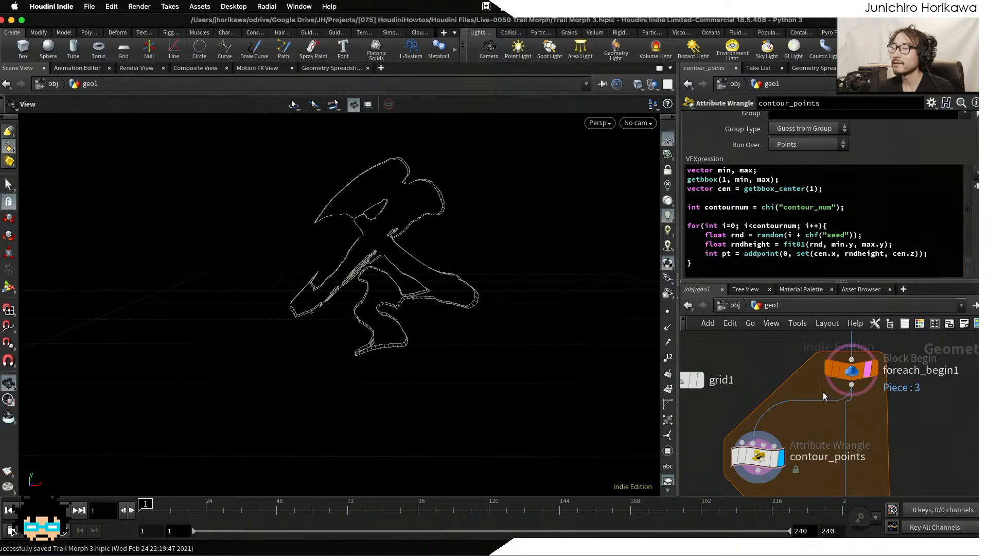
{"action": "left_click", "coordinate": [934, 254]}
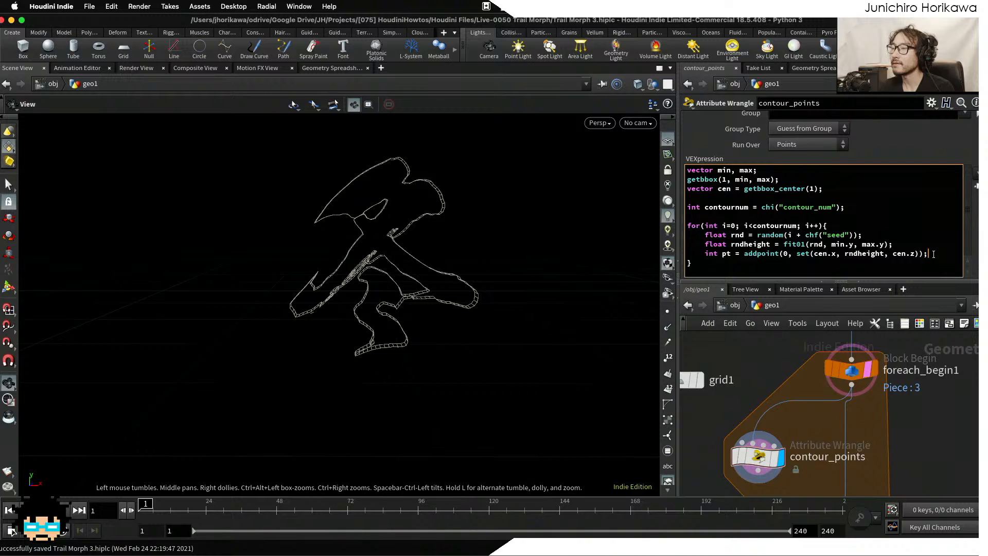
{"action": "key", "text": "Return"}
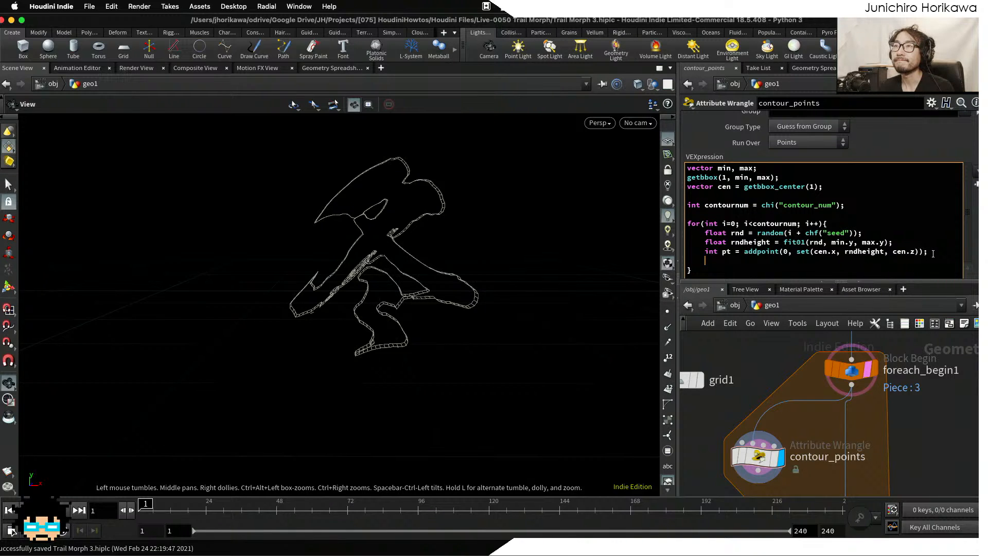
{"action": "type", "text": "set"}
{"action": "key", "text": "BackSpace"}
{"action": "key", "text": "BackSpace"}
{"action": "key", "text": "BackSpace"}
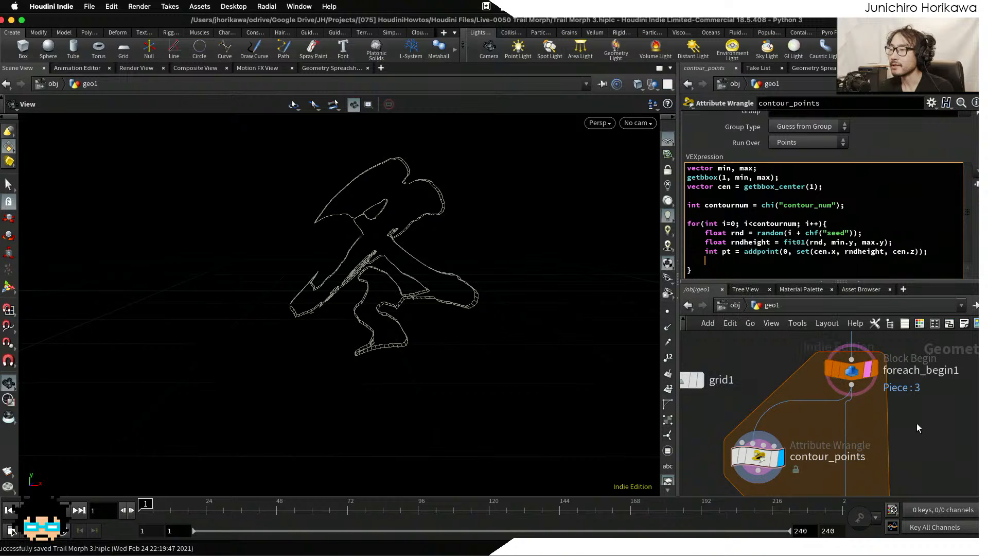
Switch the template display from foreach_begin1 to contour_points and set the wrangle's Run Over to Detail (only once).
{"action": "left_click_drag", "start_coordinate": [443, 320], "coordinate": [577, 385]}
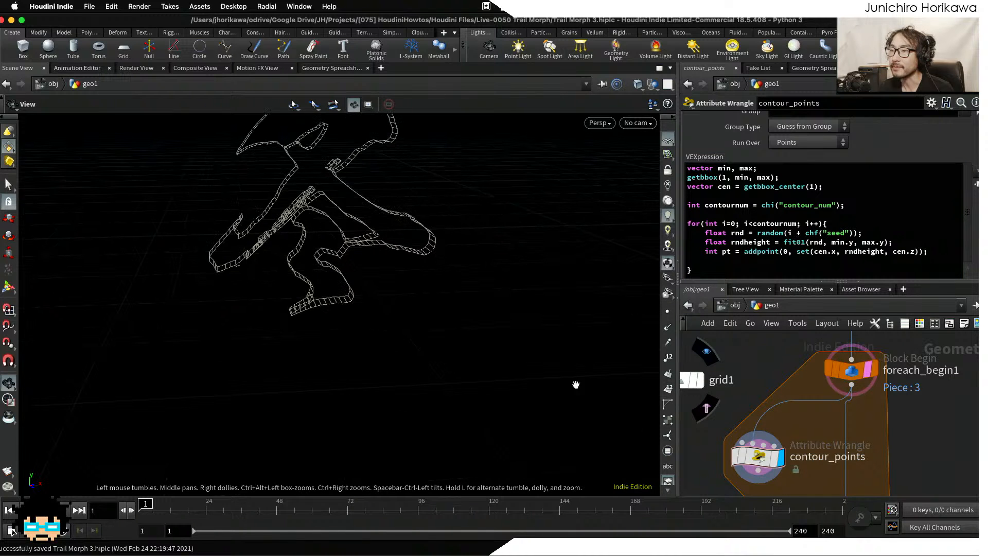
{"action": "left_click", "coordinate": [780, 456]}
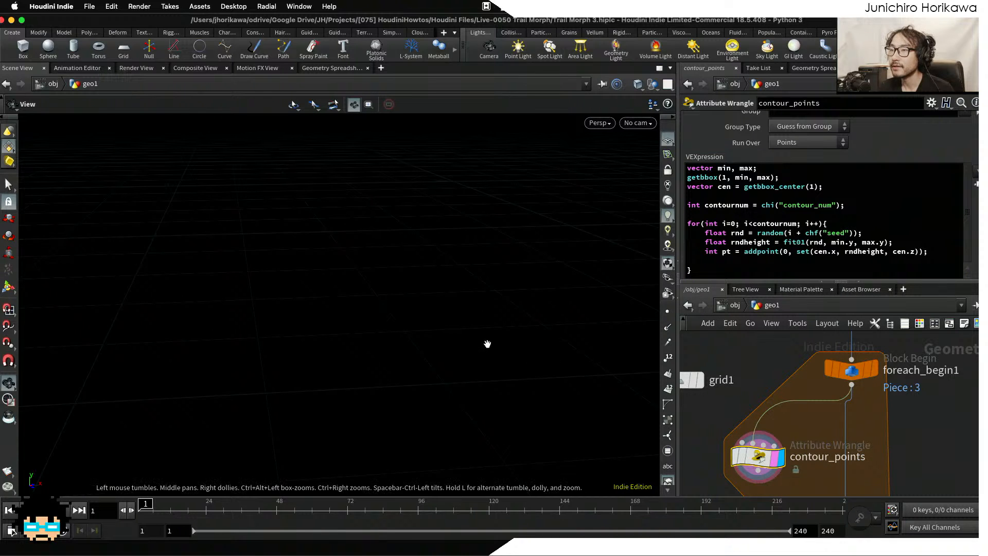
{"action": "middle_click", "coordinate": [760, 459]}
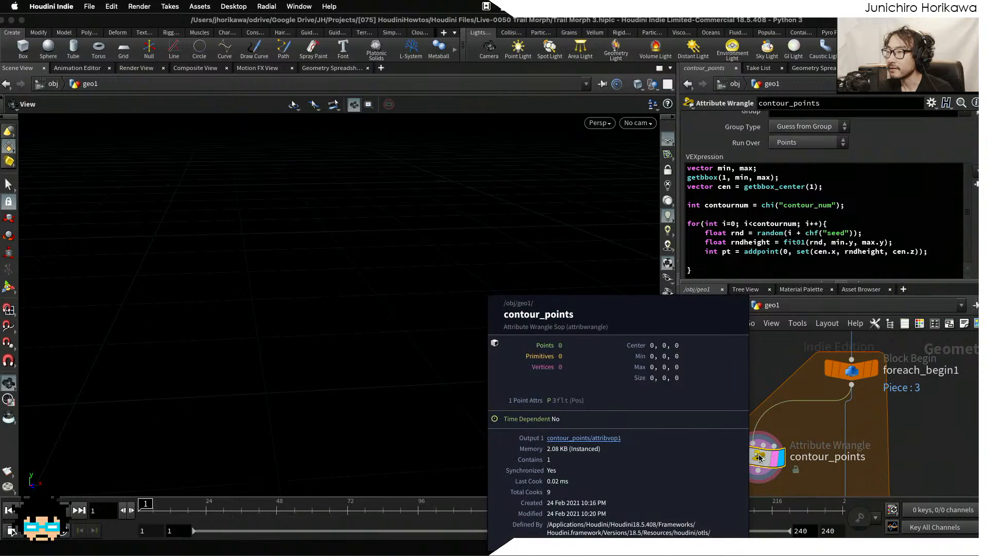
{"action": "left_click", "coordinate": [796, 142]}
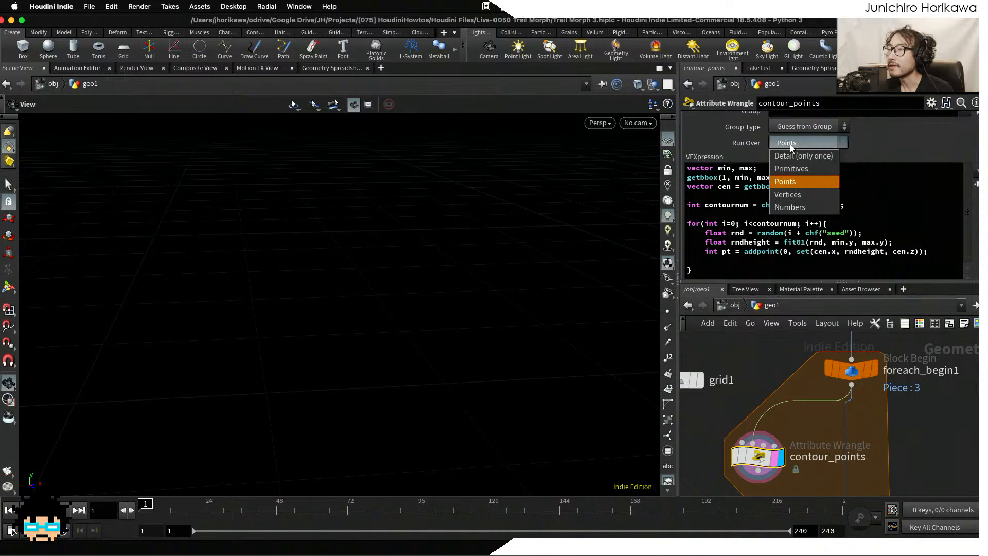
{"action": "left_click", "coordinate": [783, 159]}
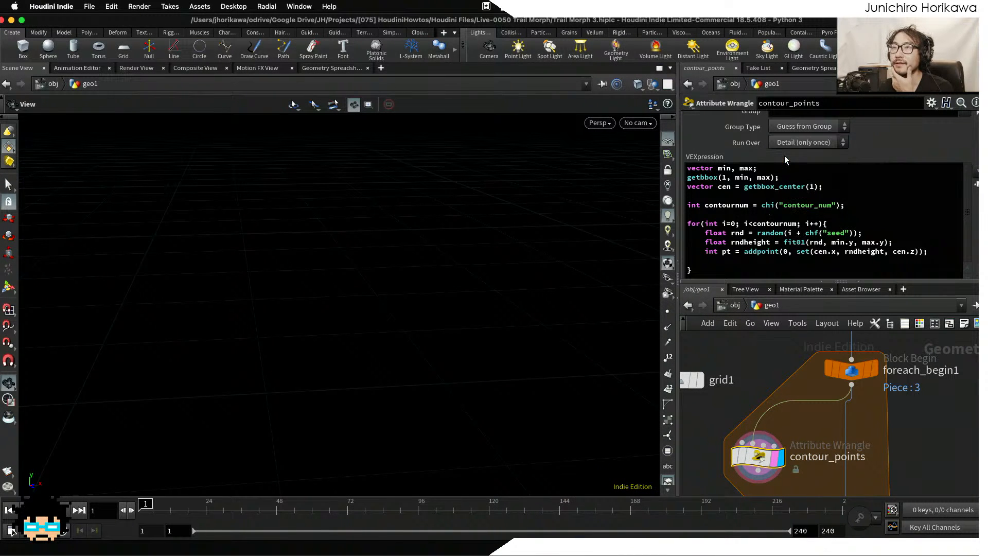
{"action": "left_click_drag", "start_coordinate": [476, 212], "coordinate": [499, 309]}
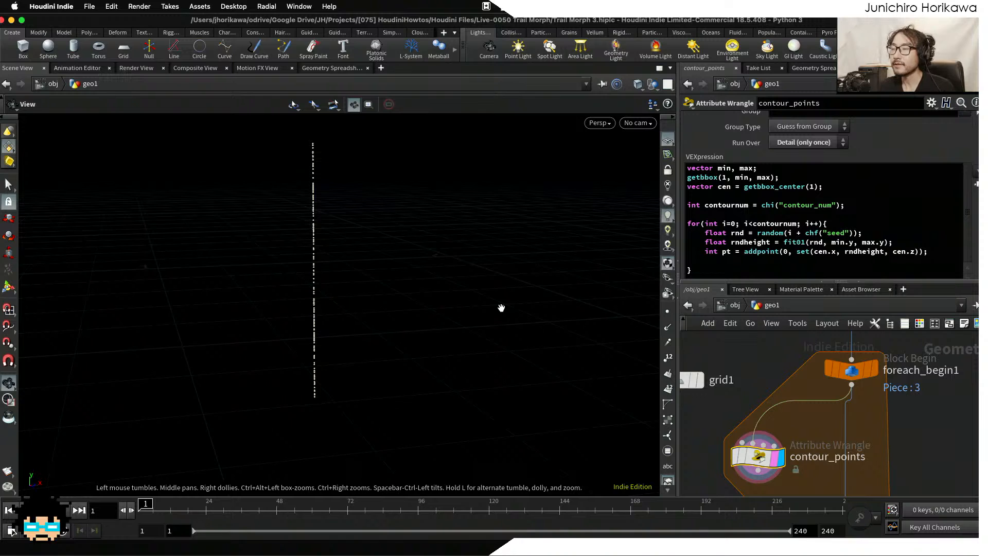
On the empty line after the addpoint call, add "setpointattrib(0, "id", pt, i);".
{"action": "left_click", "coordinate": [722, 252]}
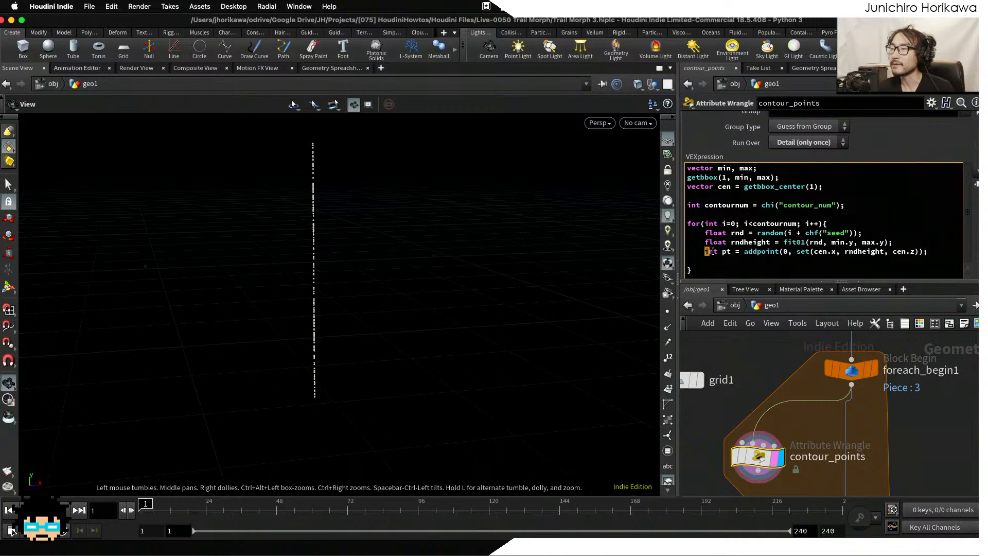
{"action": "left_click", "coordinate": [730, 259]}
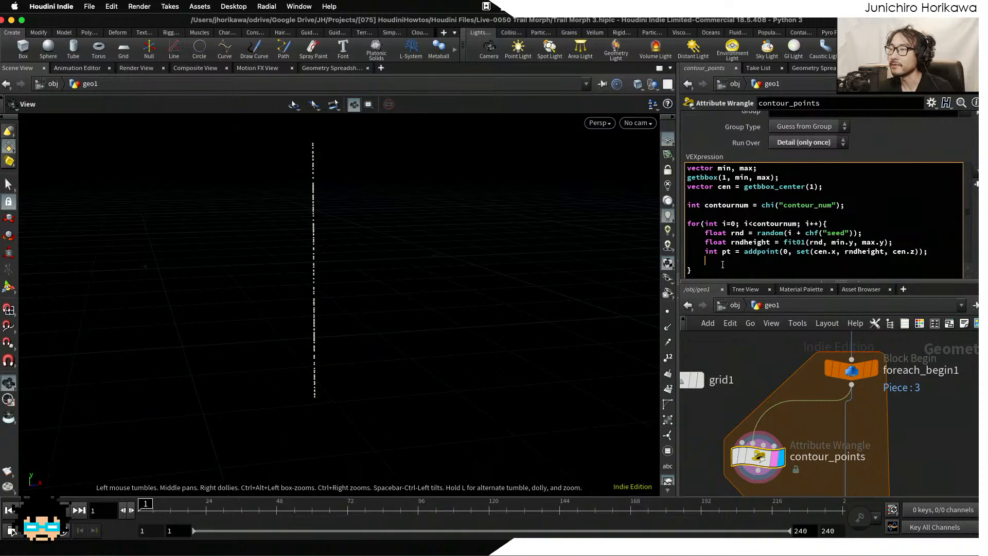
{"action": "type", "text": "setpoint"}
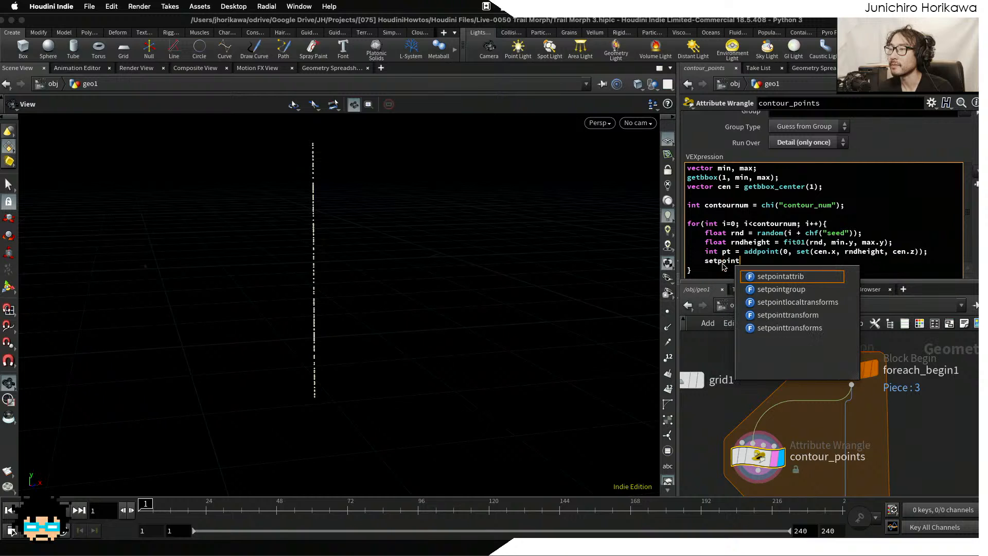
{"action": "type", "text": "attrib(0, "}
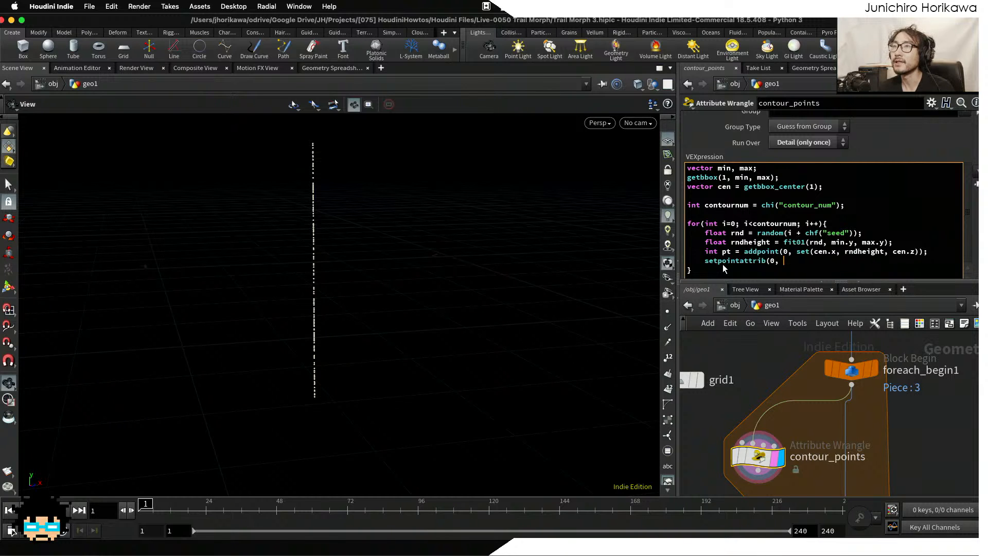
{"action": "type", "text": "\"id\", "}
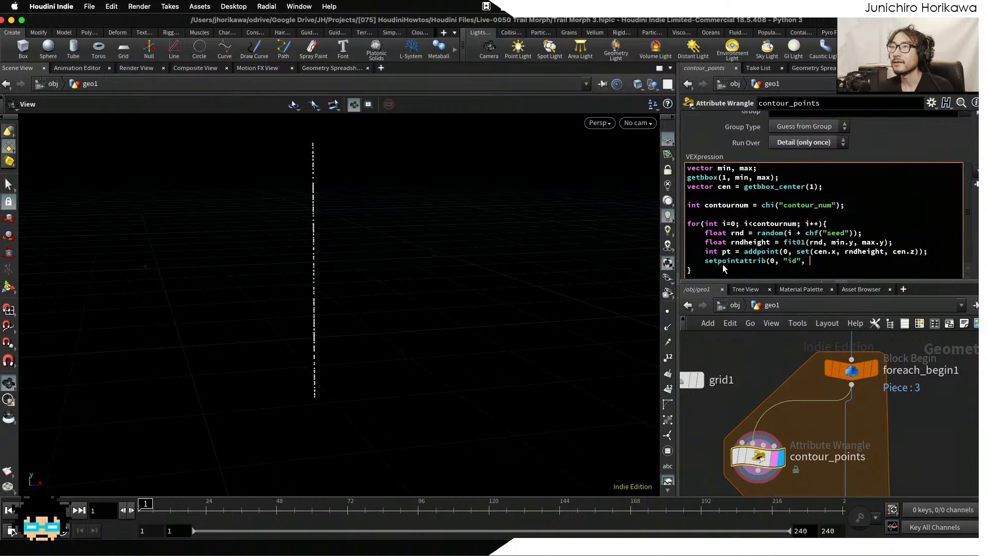
{"action": "type", "text": "pt, i);"}
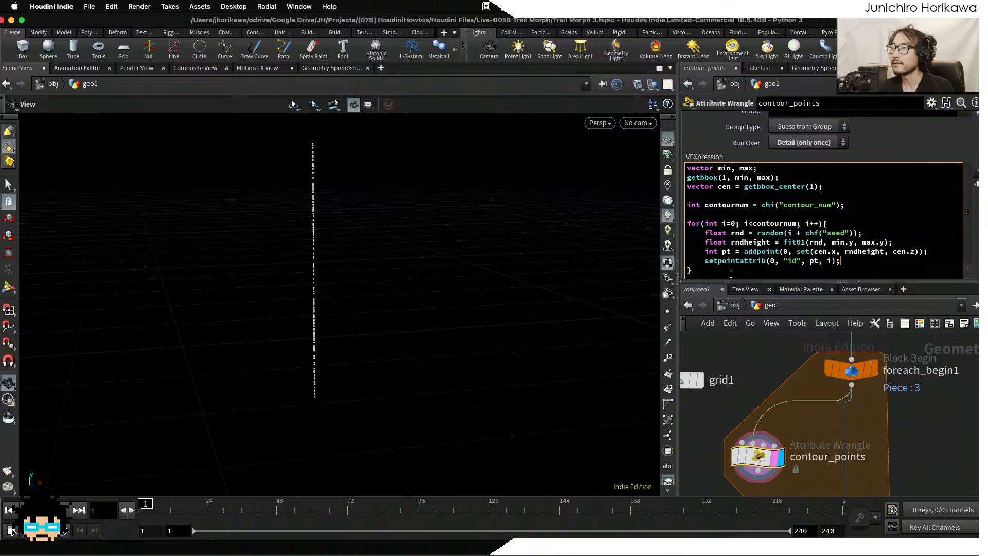
{"action": "left_click", "coordinate": [768, 371]}
Set the wrangle's Contour Num to 200 and save the scene.
{"action": "scroll", "coordinate": [978, 241], "scroll_direction": "down", "scroll_amount": 5}
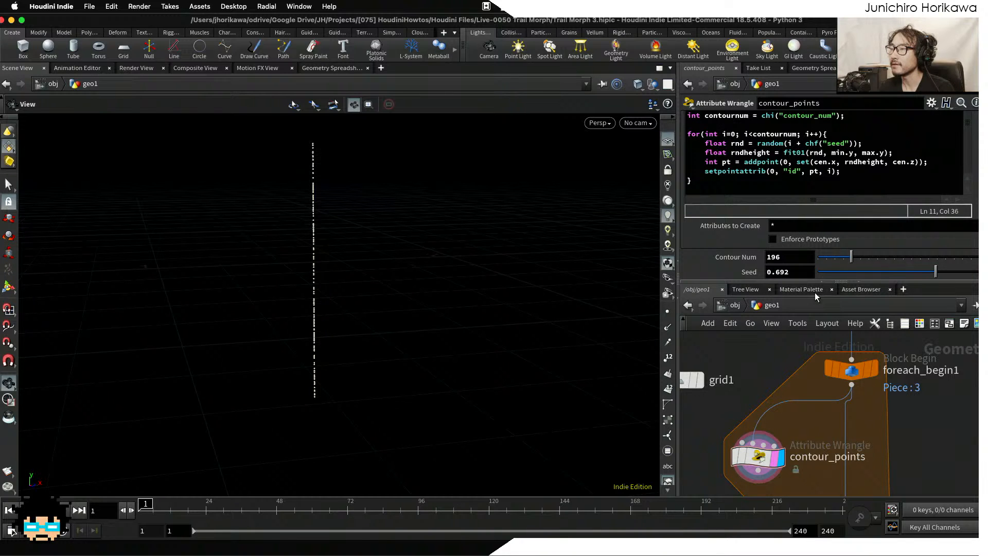
{"action": "left_click_drag", "start_coordinate": [788, 258], "coordinate": [714, 260]}
{"action": "type", "text": "200"}
{"action": "key", "text": "Return"}
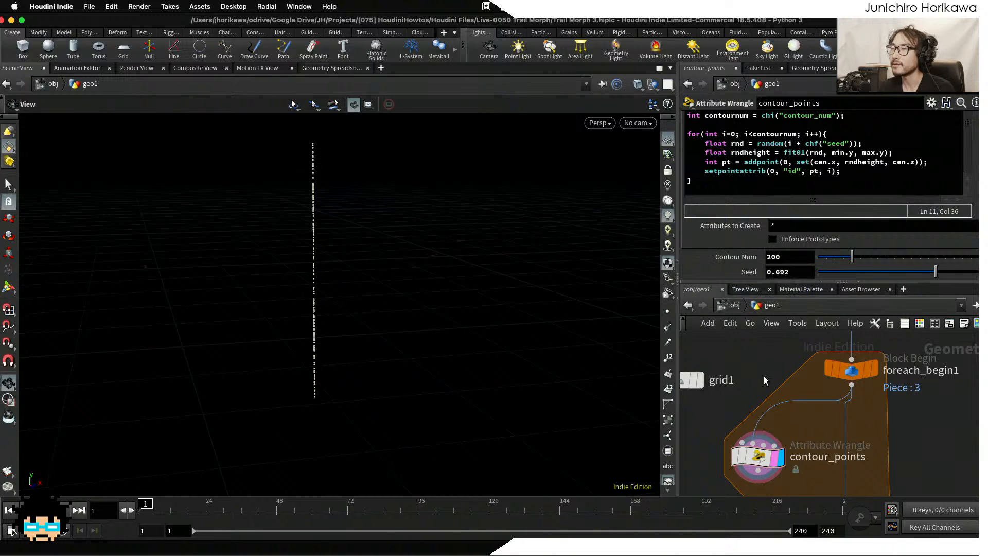
{"action": "key", "text": "super+s"}
Examine the positions and id values of the contour_points output in a widened Geometry Spreadsheet.
{"action": "middle_click_drag", "start_coordinate": [763, 387], "coordinate": [757, 354]}
{"action": "middle_click", "coordinate": [756, 425]}
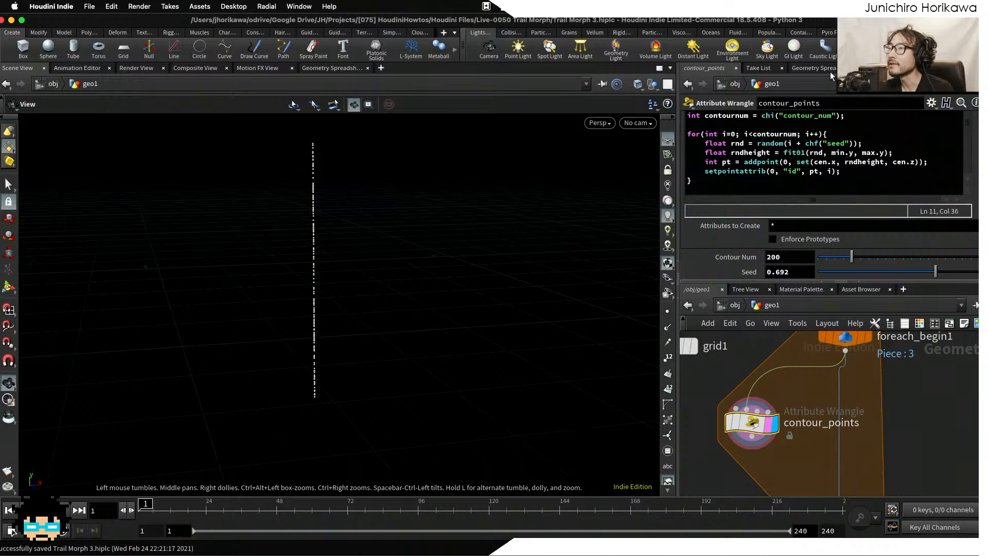
{"action": "left_click", "coordinate": [824, 68]}
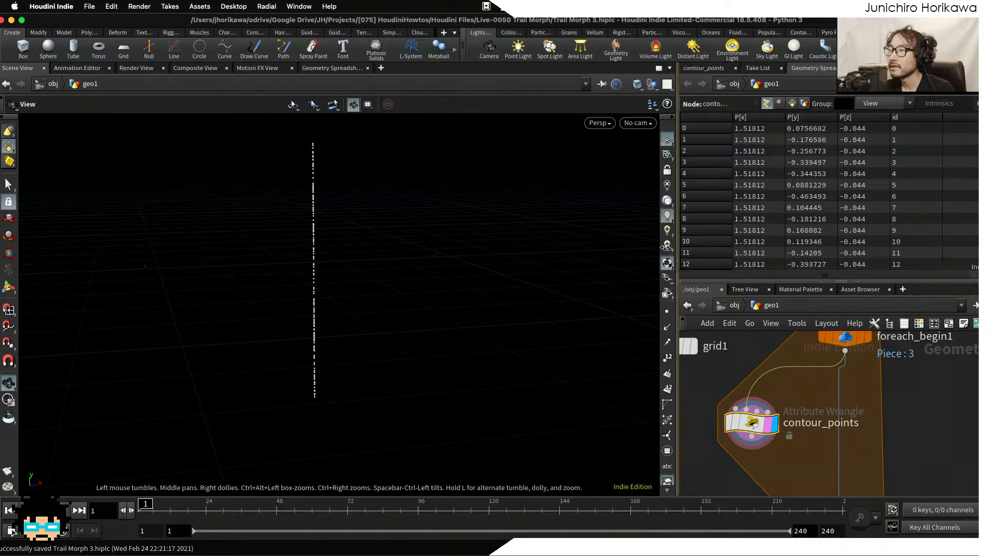
{"action": "left_click_drag", "start_coordinate": [677, 246], "coordinate": [594, 216]}
{"action": "scroll", "coordinate": [720, 140], "scroll_direction": "down", "scroll_amount": 9}
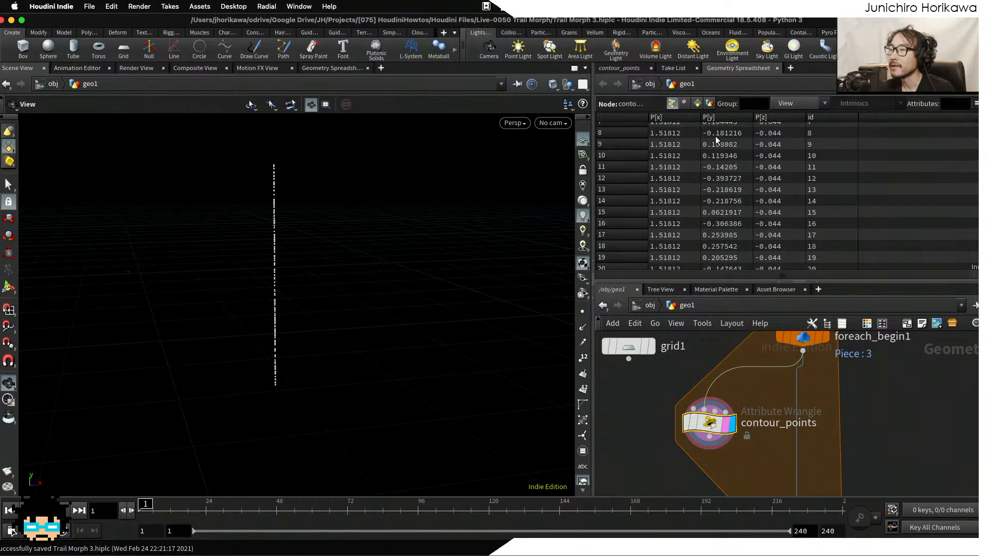
{"action": "scroll", "coordinate": [716, 144], "scroll_direction": "down", "scroll_amount": 5}
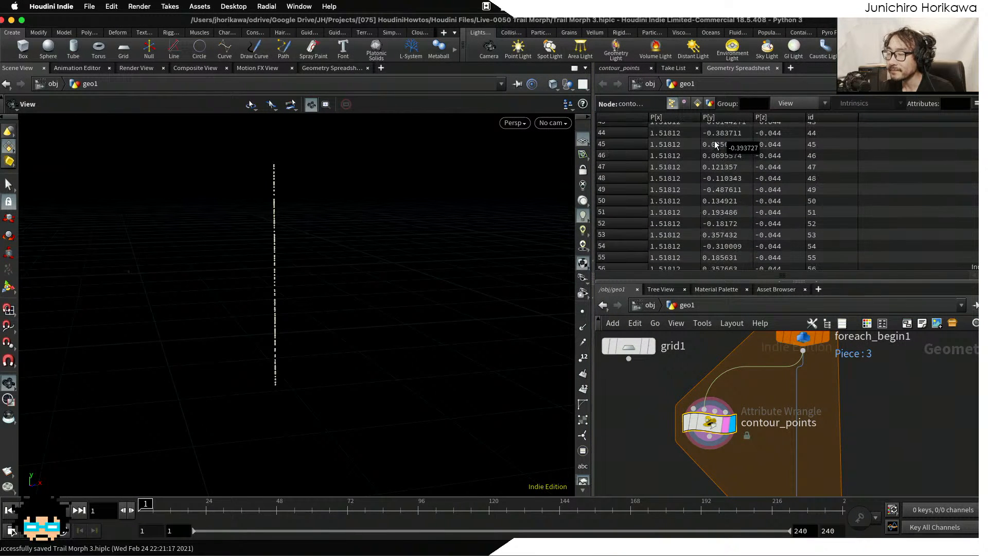
Reposition and resize the application window to fit the screen.
{"action": "left_click_drag", "start_coordinate": [850, 20], "coordinate": [856, 21]}
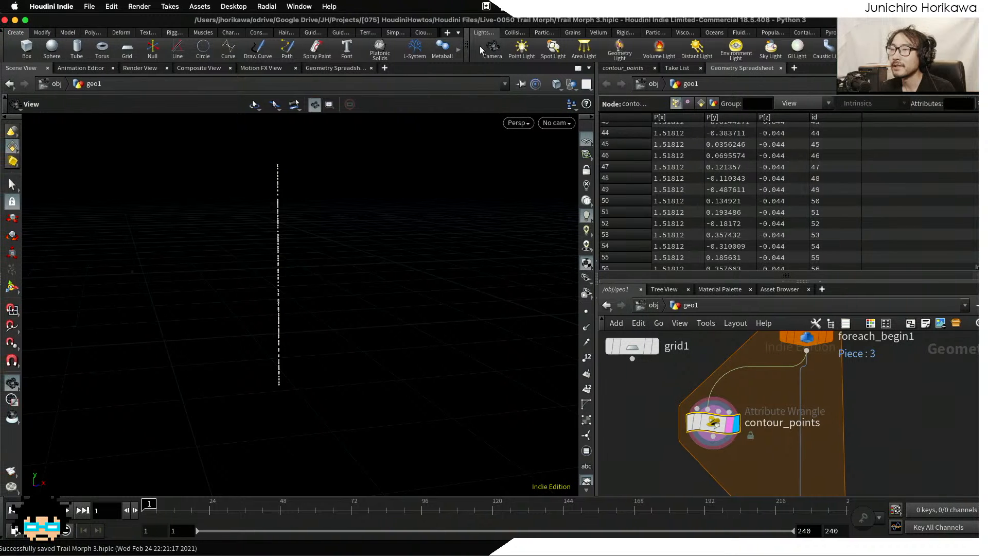
{"action": "left_click_drag", "start_coordinate": [2, 14], "coordinate": [51, 22]}
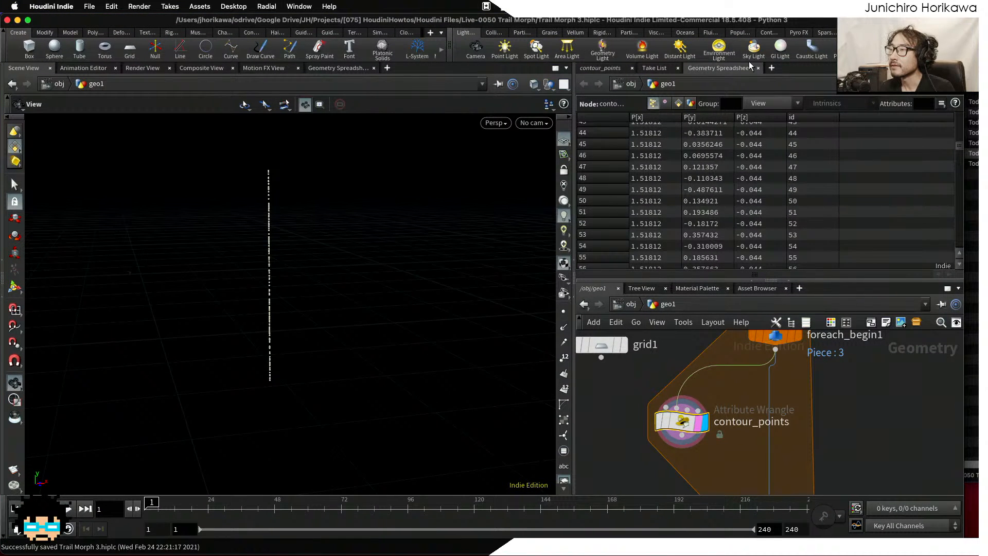
{"action": "left_click_drag", "start_coordinate": [965, 67], "coordinate": [986, 67]}
Switch the template display from contour_points back to foreach_begin1 and move the grid1 node farther from the loop block.
{"action": "scroll", "coordinate": [280, 187], "scroll_direction": "down", "scroll_amount": 1}
{"action": "scroll", "coordinate": [780, 437], "scroll_direction": "down", "scroll_amount": 3}
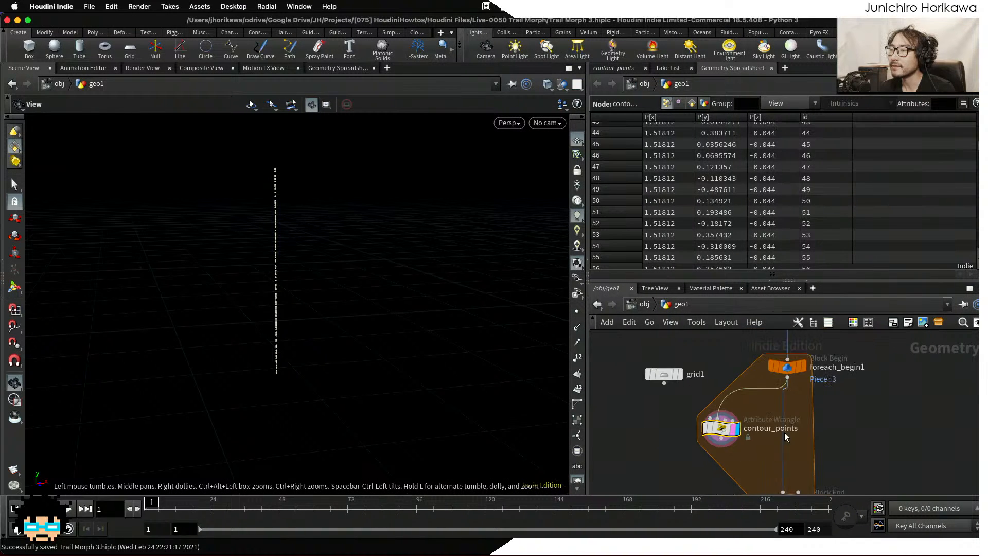
{"action": "scroll", "coordinate": [799, 374], "scroll_direction": "up", "scroll_amount": 2}
{"action": "left_click", "coordinate": [799, 365]}
{"action": "left_click_drag", "start_coordinate": [289, 319], "coordinate": [273, 291]}
{"action": "left_click_drag", "start_coordinate": [270, 350], "coordinate": [264, 169]}
{"action": "middle_click_drag", "start_coordinate": [659, 395], "coordinate": [712, 388]}
{"action": "left_click_drag", "start_coordinate": [690, 366], "coordinate": [650, 360]}
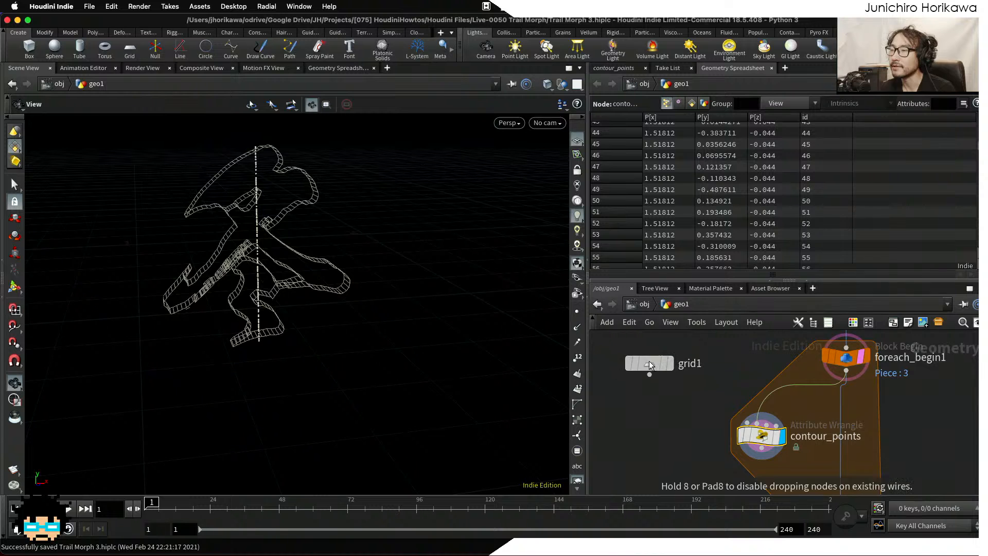
Add a Copy to Points node below contour_points with grid1 as the geometry to copy.
{"action": "middle_click_drag", "start_coordinate": [685, 428], "coordinate": [670, 384]}
{"action": "scroll", "coordinate": [670, 384], "scroll_direction": "down", "scroll_amount": 1}
{"action": "key", "text": "Tab"}
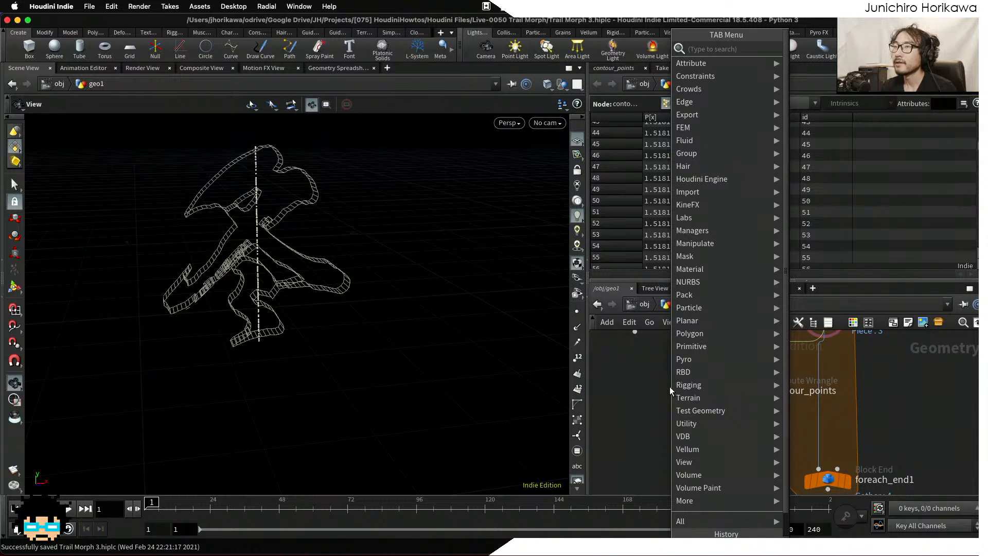
{"action": "key", "text": "Up"}
{"action": "key", "text": "Right"}
{"action": "type", "text": "copyt"}
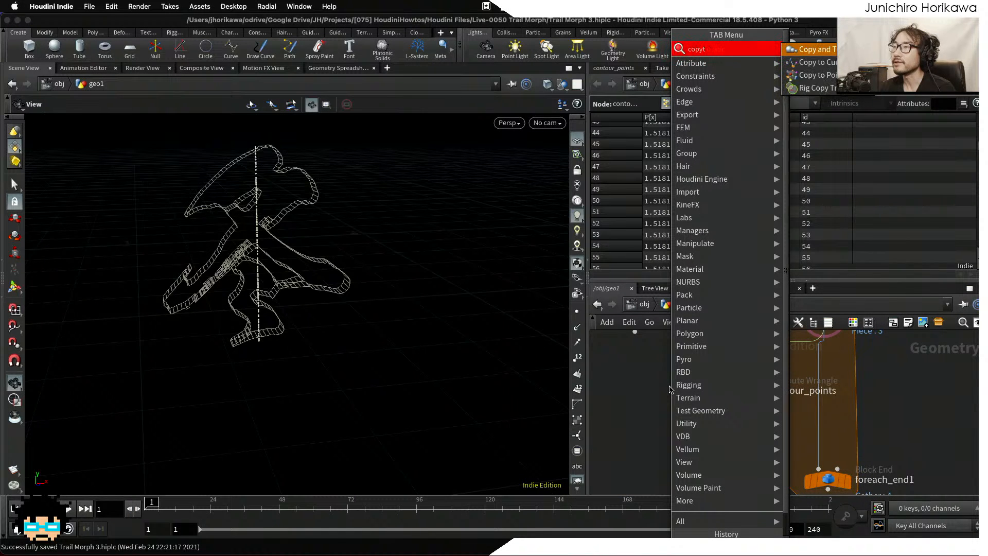
{"action": "key", "text": "Down"}
{"action": "key", "text": "Down"}
{"action": "left_click", "coordinate": [709, 434]}
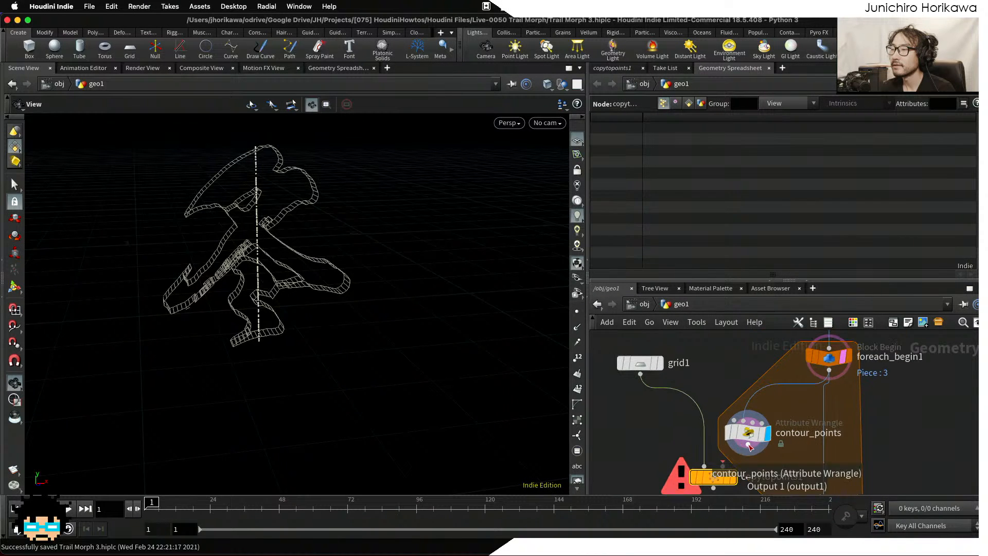
Wire contour_points into the target points input of copytopoints1 and display the copied grids.
{"action": "left_click", "coordinate": [748, 445]}
{"action": "left_click", "coordinate": [724, 465]}
{"action": "left_click", "coordinate": [732, 476]}
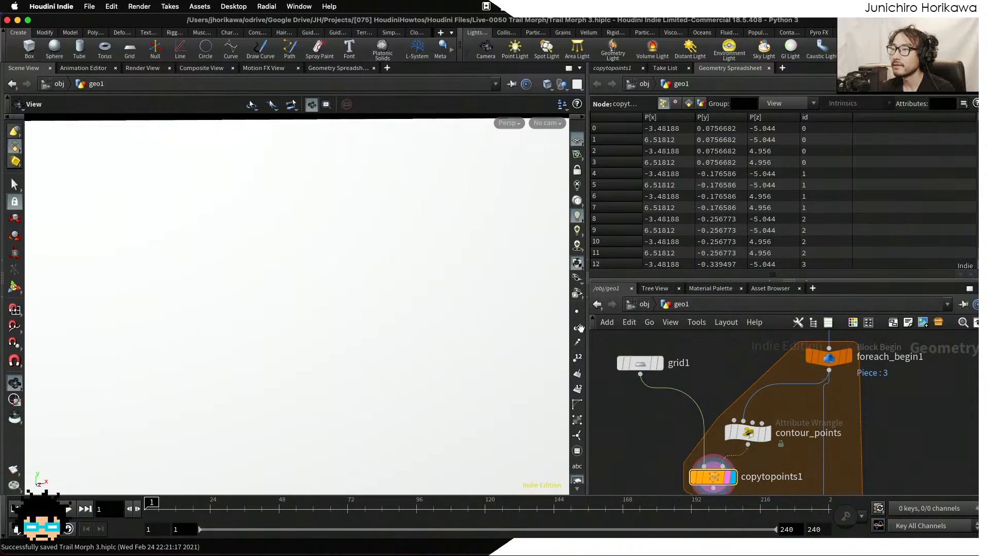
{"action": "mouse_move", "coordinate": [388, 247]}
{"action": "left_mouse_down"}
{"action": "mouse_move", "coordinate": [388, 238]}
{"action": "mouse_move", "coordinate": [371, 249]}
{"action": "mouse_move", "coordinate": [377, 240]}
{"action": "mouse_move", "coordinate": [382, 251]}
{"action": "left_mouse_up"}
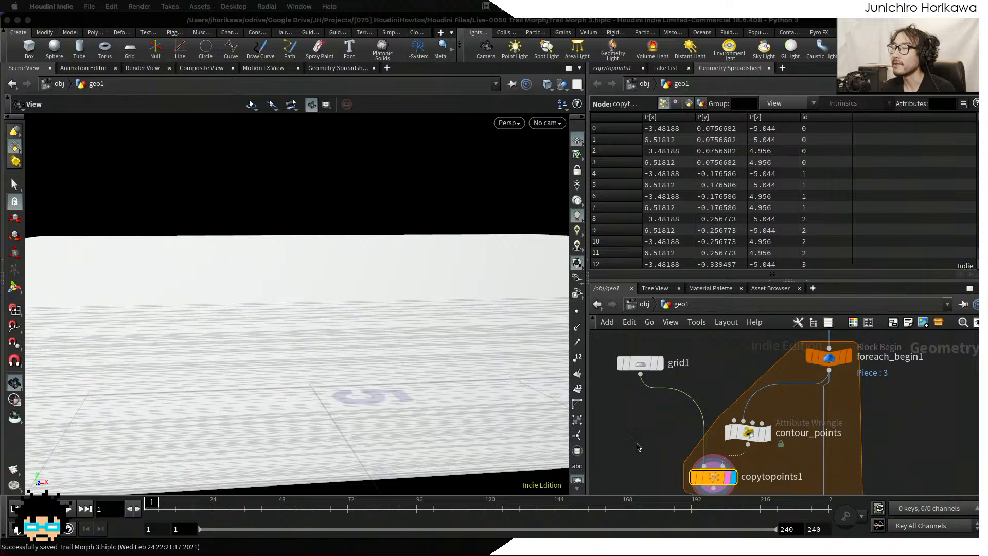
Add a Boolean node beside copytopoints1, above foreach_end1.
{"action": "middle_click_drag", "start_coordinate": [851, 457], "coordinate": [838, 412]}
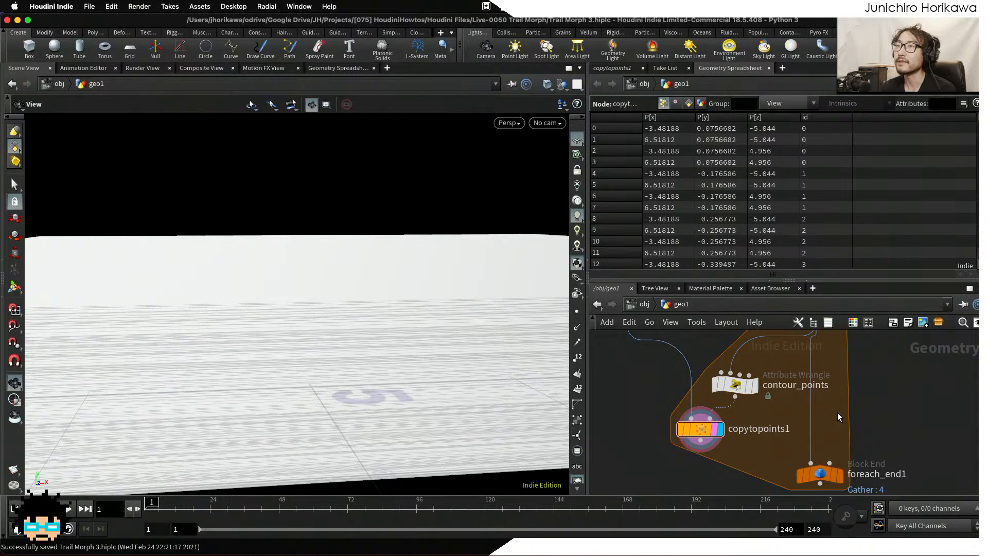
{"action": "key", "text": "Tab"}
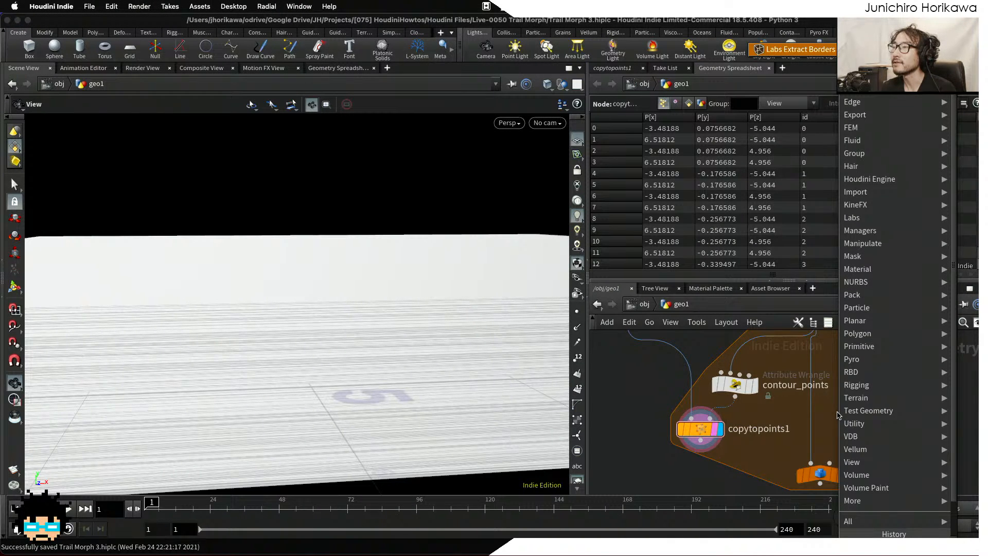
{"action": "key", "text": "BackSpace"}
{"action": "key", "text": "BackSpace"}
{"action": "type", "text": "o"}
{"action": "key", "text": "Return"}
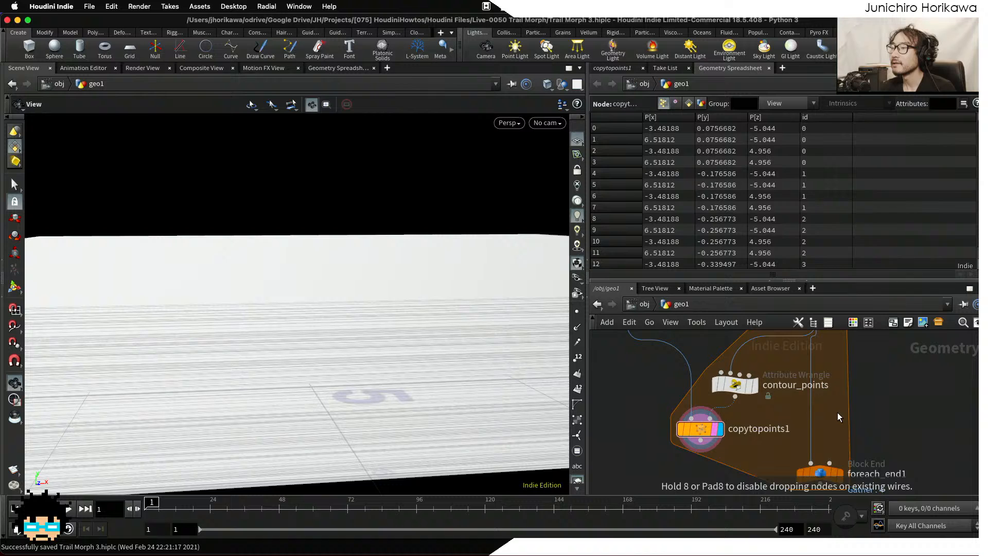
{"action": "left_click", "coordinate": [883, 418]}
Wire copytopoints1 into the Boolean's first input and foreach_begin1 into its second, and display the Boolean node.
{"action": "left_click", "coordinate": [701, 442]}
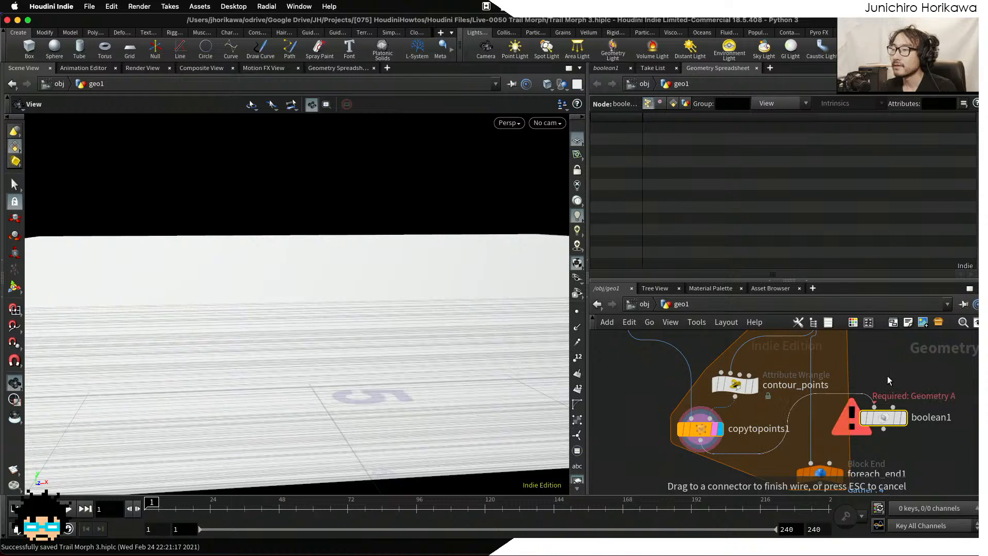
{"action": "left_click", "coordinate": [874, 407]}
{"action": "left_click", "coordinate": [785, 362]}
{"action": "left_click", "coordinate": [861, 446]}
{"action": "left_click", "coordinate": [870, 457]}
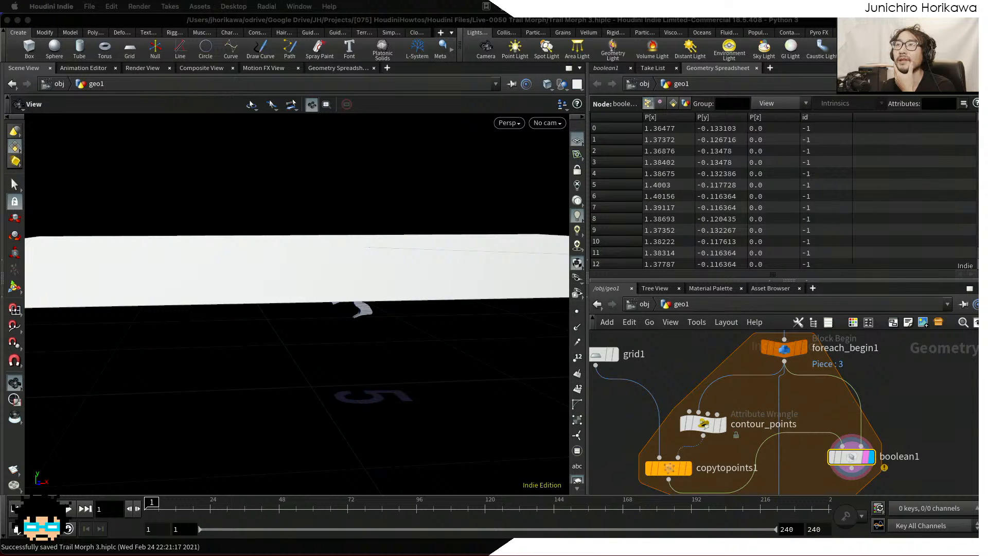
{"action": "left_click", "coordinate": [914, 461]}
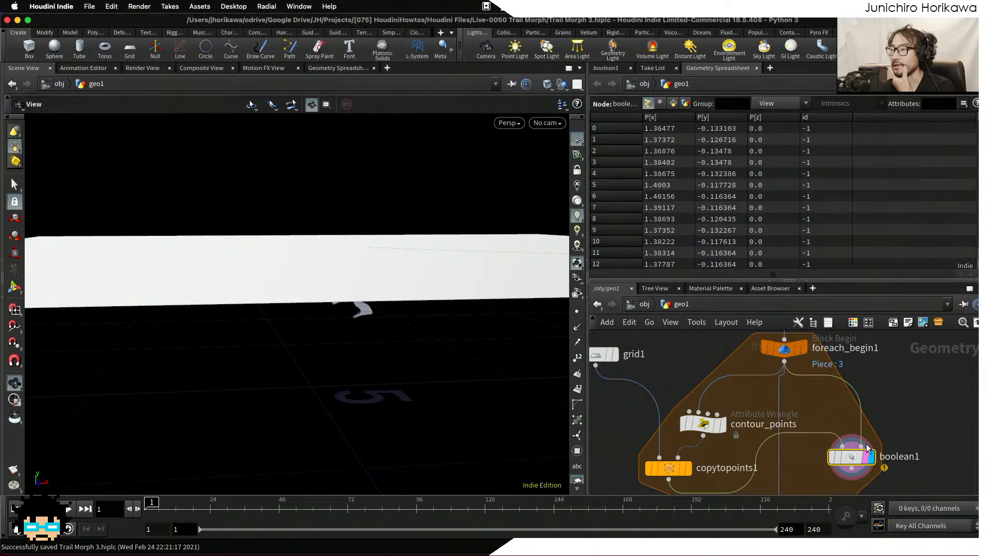
Set the Boolean to treat Set A as Surface and use the Intersect operation, and inspect the sliced kanji up close.
{"action": "left_click", "coordinate": [611, 71]}
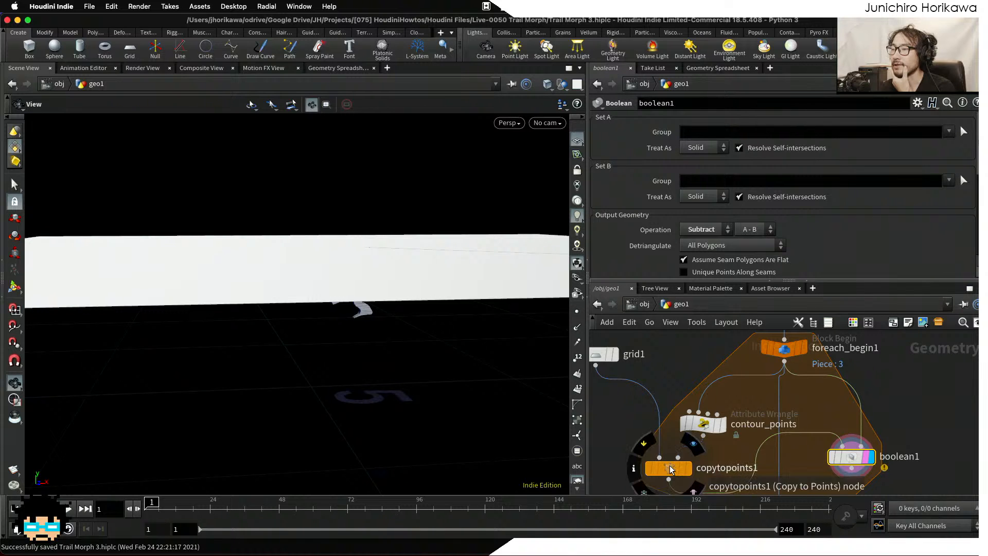
{"action": "left_click", "coordinate": [706, 148]}
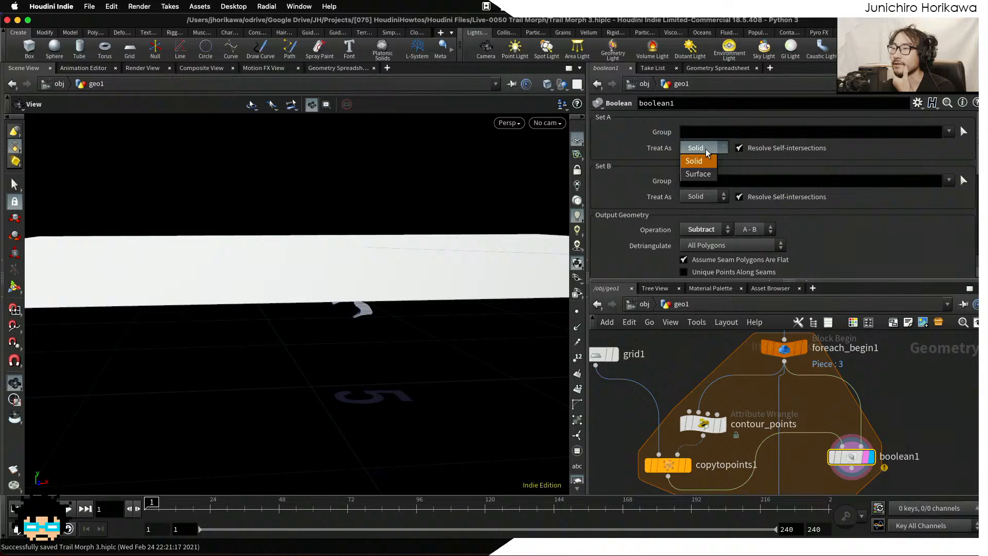
{"action": "left_click", "coordinate": [707, 175]}
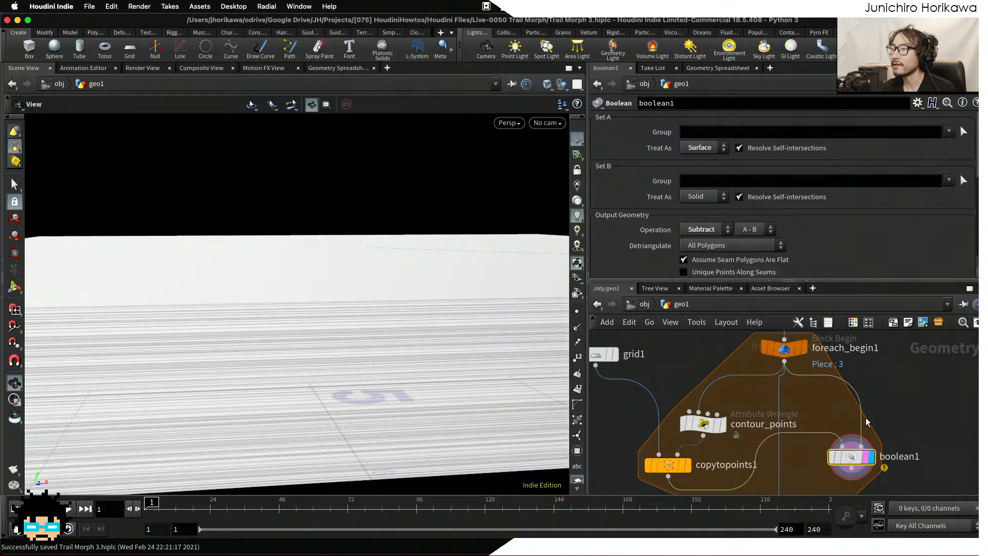
{"action": "mouse_move", "coordinate": [806, 349]}
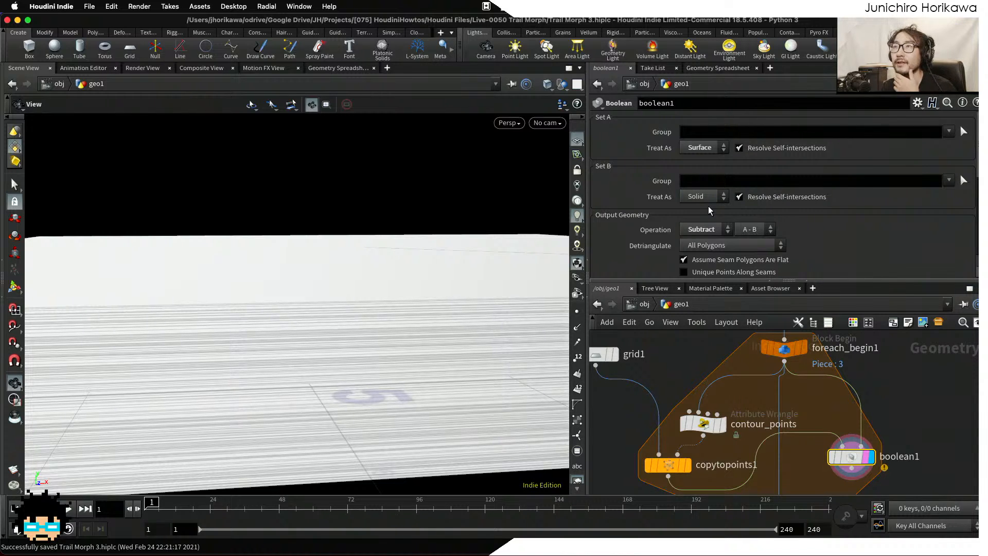
{"action": "left_click", "coordinate": [715, 232]}
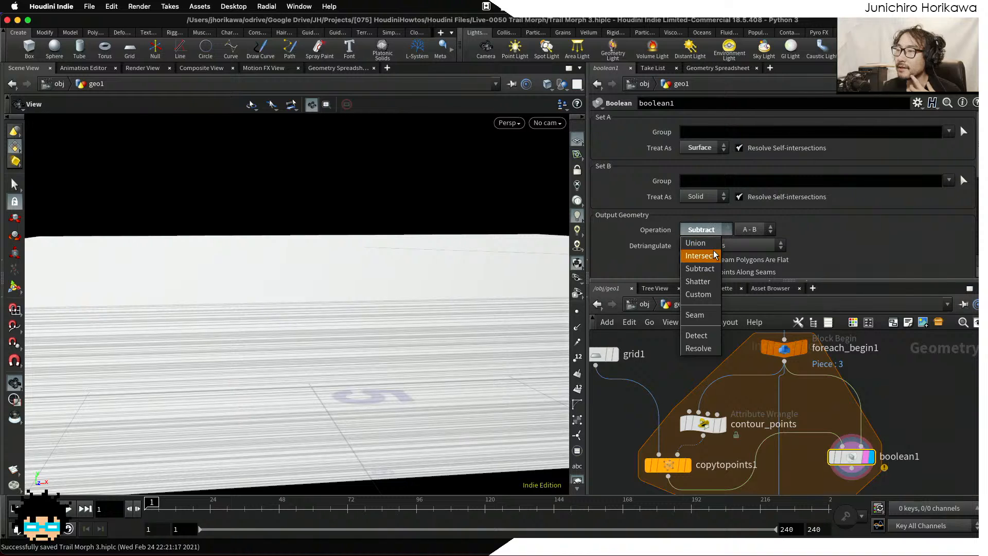
{"action": "left_click", "coordinate": [700, 256]}
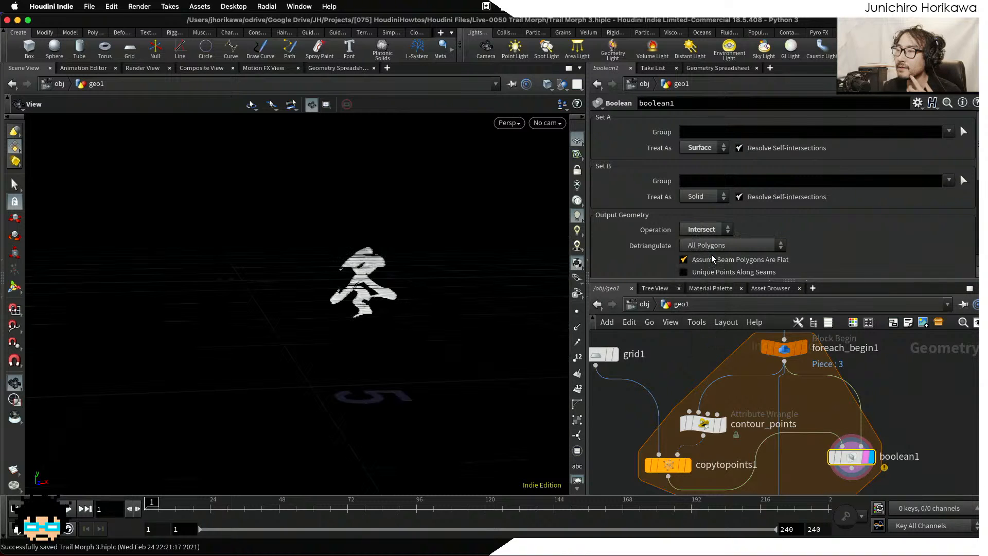
{"action": "scroll", "coordinate": [338, 288], "scroll_direction": "up", "scroll_amount": 5}
{"action": "left_click_drag", "start_coordinate": [338, 289], "coordinate": [386, 292]}
{"action": "scroll", "coordinate": [278, 247], "scroll_direction": "up", "scroll_amount": 5}
{"action": "left_click_drag", "start_coordinate": [278, 247], "coordinate": [315, 181]}
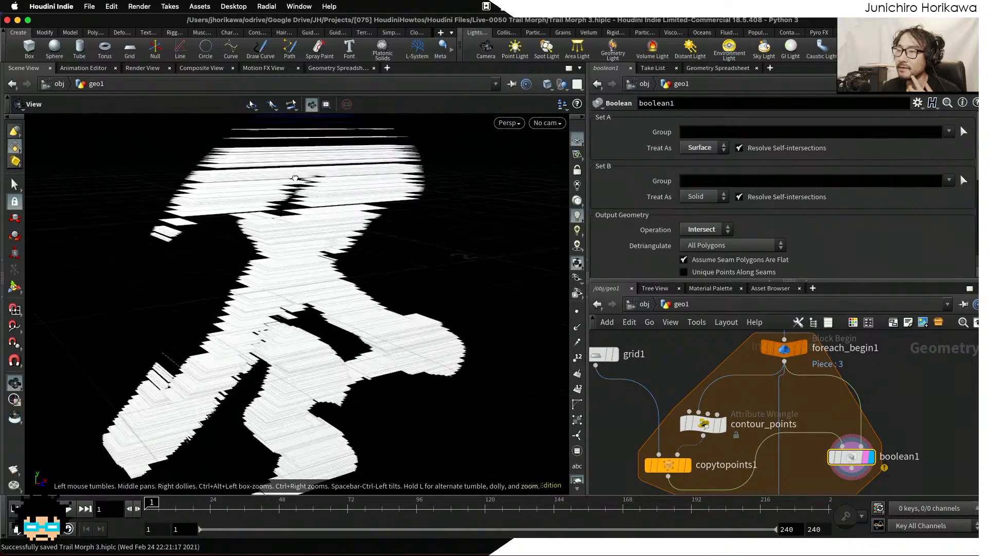
{"action": "scroll", "coordinate": [292, 242], "scroll_direction": "up", "scroll_amount": 8}
{"action": "left_click_drag", "start_coordinate": [289, 241], "coordinate": [202, 294]}
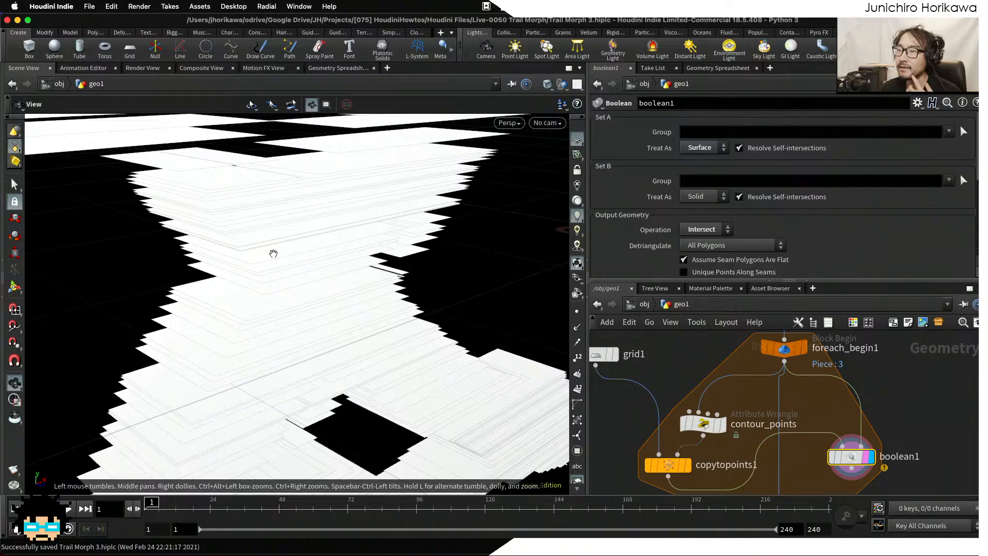
Add a Primitive node below boolean1, feed it the Boolean's output, and display it.
{"action": "scroll", "coordinate": [199, 272], "scroll_direction": "down", "scroll_amount": 1}
{"action": "middle_click_drag", "start_coordinate": [794, 398], "coordinate": [762, 367]}
{"action": "scroll", "coordinate": [822, 427], "scroll_direction": "up", "scroll_amount": 1}
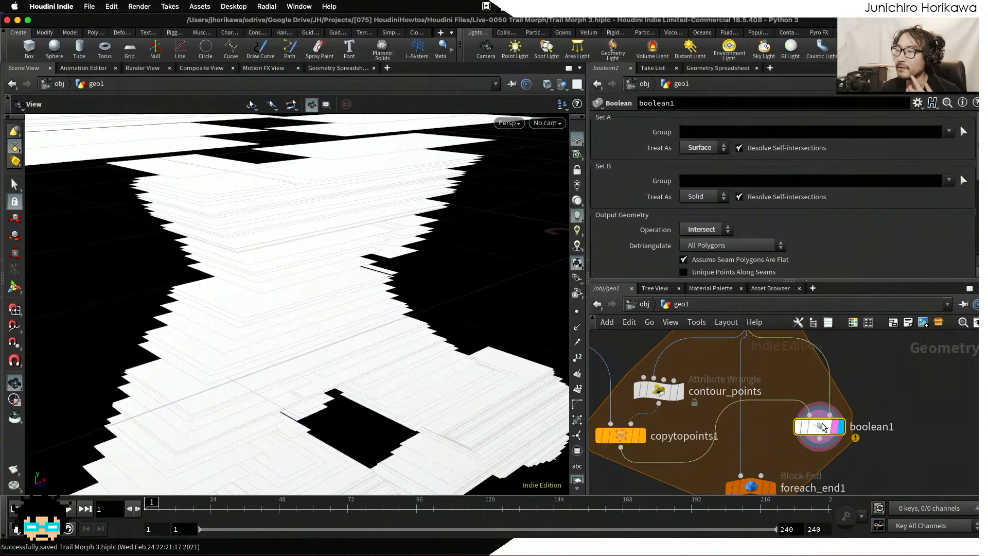
{"action": "middle_click_drag", "start_coordinate": [823, 427], "coordinate": [800, 341]}
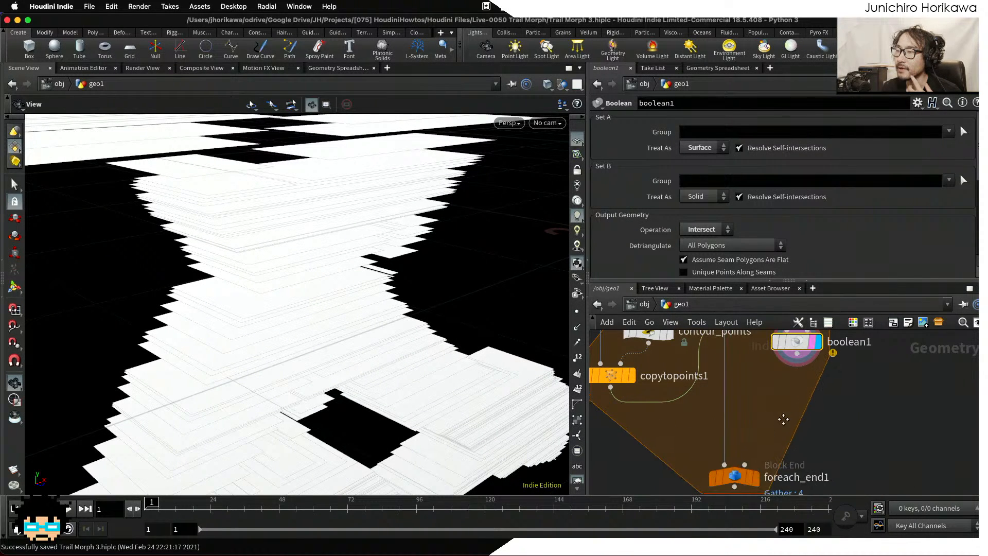
{"action": "middle_click_drag", "start_coordinate": [784, 419], "coordinate": [769, 432]}
{"action": "key", "text": "Tab"}
{"action": "type", "text": "primit"}
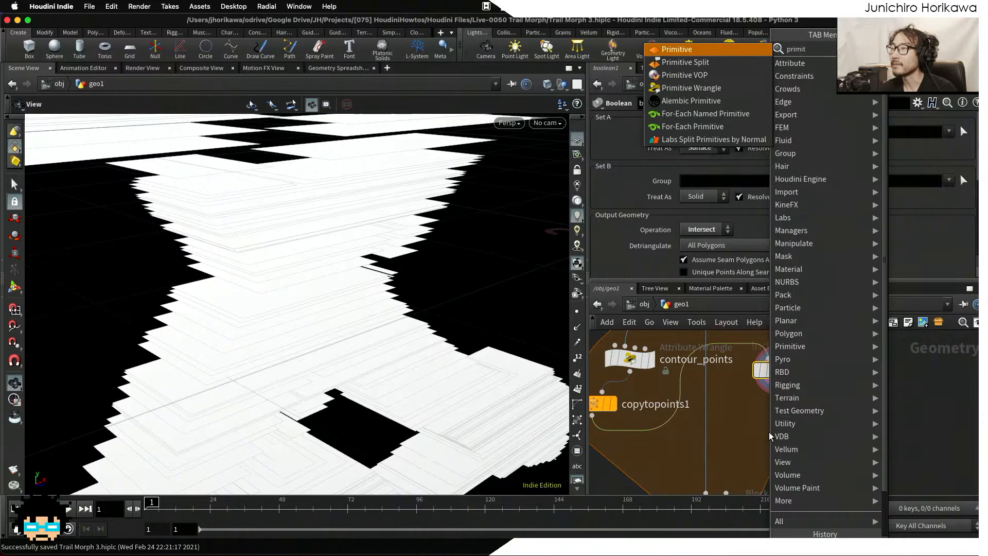
{"action": "key", "text": "Return"}
{"action": "left_click", "coordinate": [777, 428]}
{"action": "left_click", "coordinate": [770, 417]}
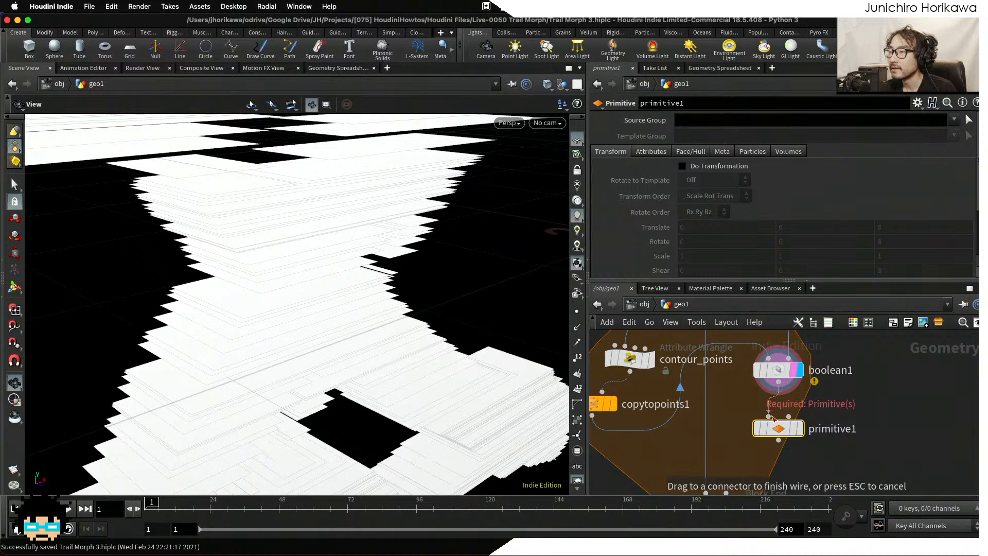
{"action": "left_click_drag", "start_coordinate": [772, 418], "coordinate": [771, 417]}
{"action": "left_click", "coordinate": [800, 429]}
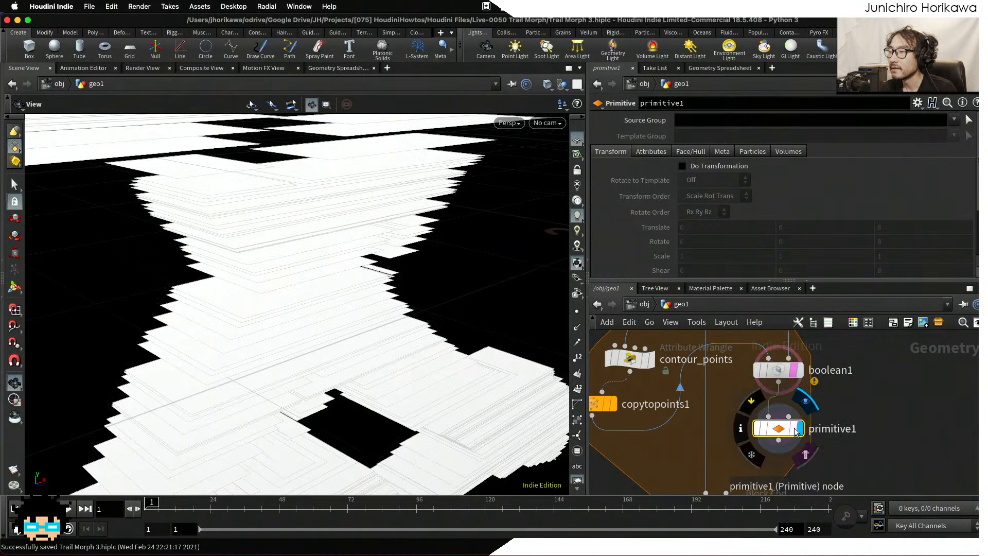
Set the Primitive node's Close U option to Unroll with Shared Points.
{"action": "left_click", "coordinate": [653, 152]}
{"action": "left_click", "coordinate": [691, 154]}
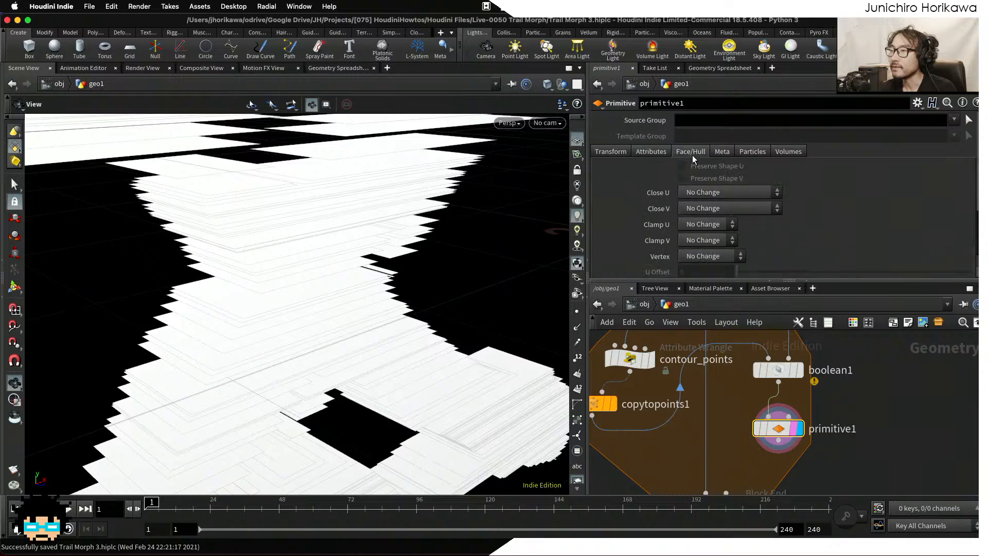
{"action": "left_click", "coordinate": [688, 193]}
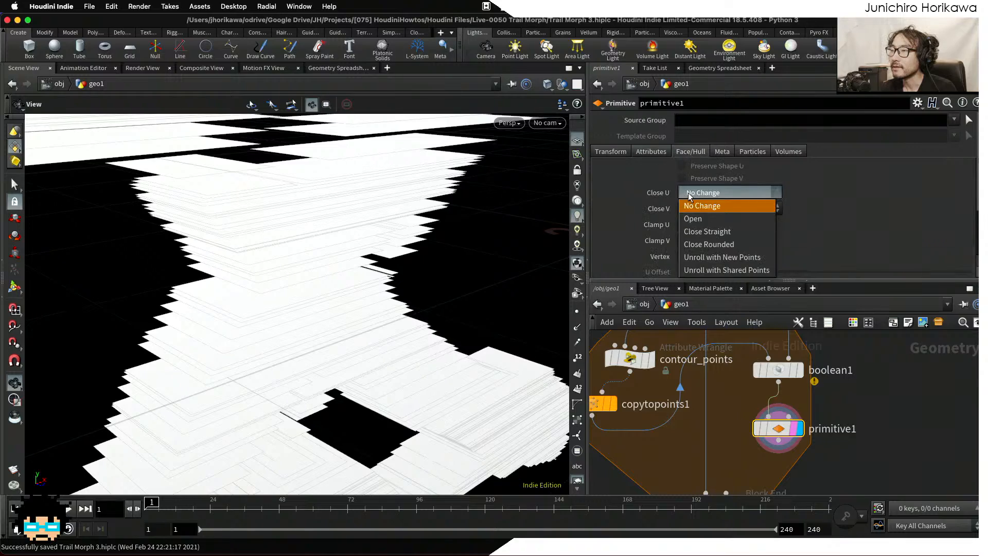
{"action": "left_click", "coordinate": [723, 271]}
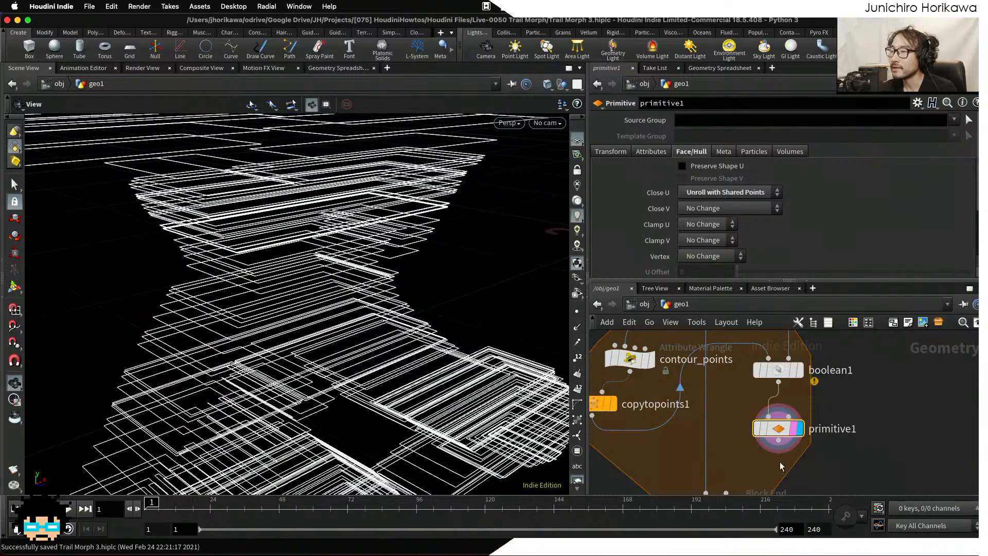
Examine the unrolled contour lines of the kanji from several angles and distances.
{"action": "scroll", "coordinate": [400, 280], "scroll_direction": "down", "scroll_amount": 5}
{"action": "left_click_drag", "start_coordinate": [400, 280], "coordinate": [242, 262]}
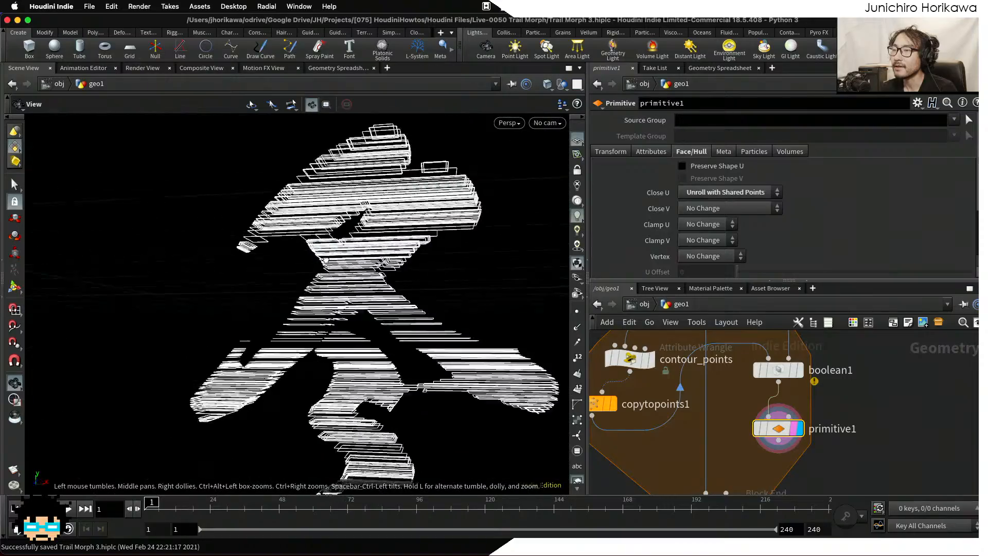
{"action": "scroll", "coordinate": [339, 273], "scroll_direction": "up", "scroll_amount": 4}
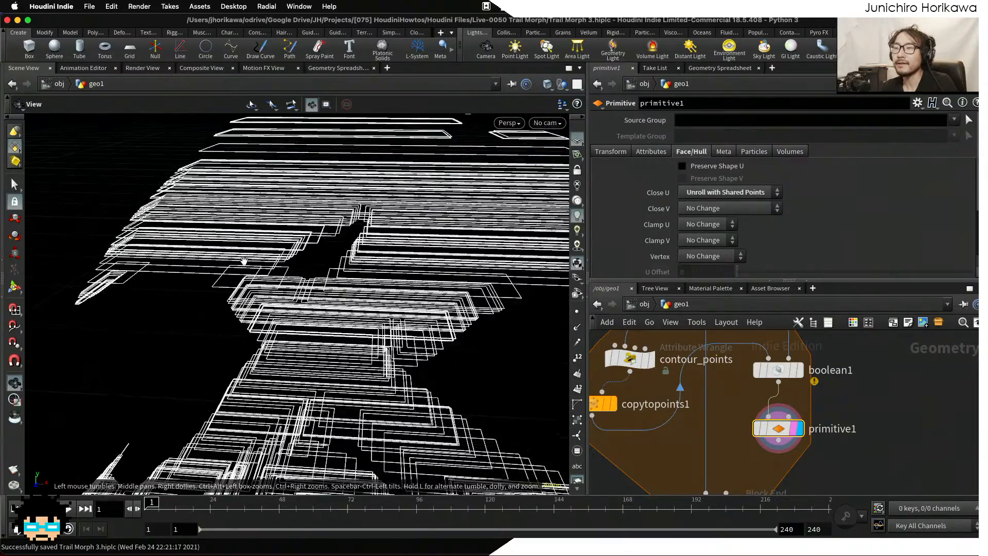
{"action": "scroll", "coordinate": [239, 262], "scroll_direction": "up", "scroll_amount": 4}
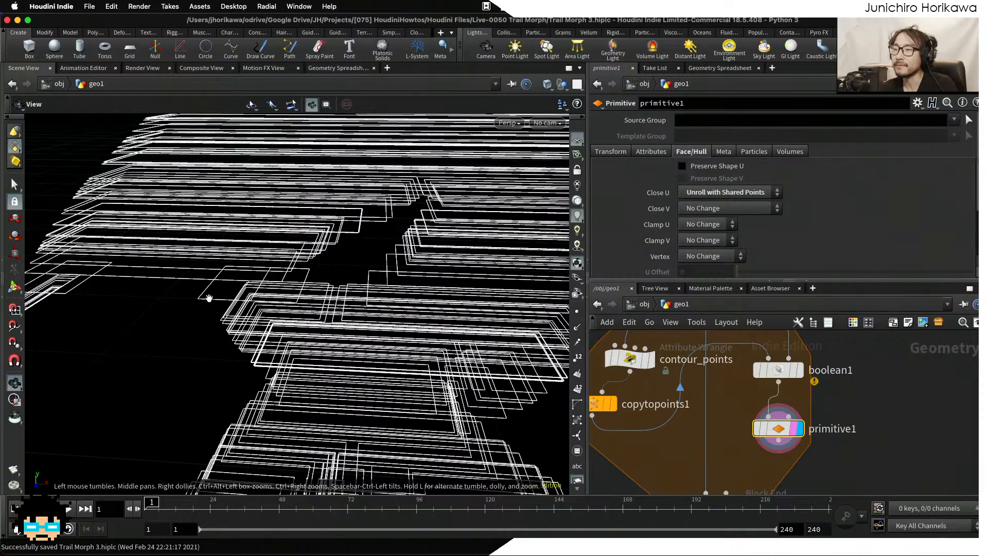
{"action": "left_click_drag", "start_coordinate": [219, 305], "coordinate": [254, 274]}
{"action": "scroll", "coordinate": [207, 275], "scroll_direction": "down", "scroll_amount": 4}
{"action": "scroll", "coordinate": [254, 274], "scroll_direction": "down", "scroll_amount": 4}
{"action": "scroll", "coordinate": [257, 308], "scroll_direction": "up", "scroll_amount": 2}
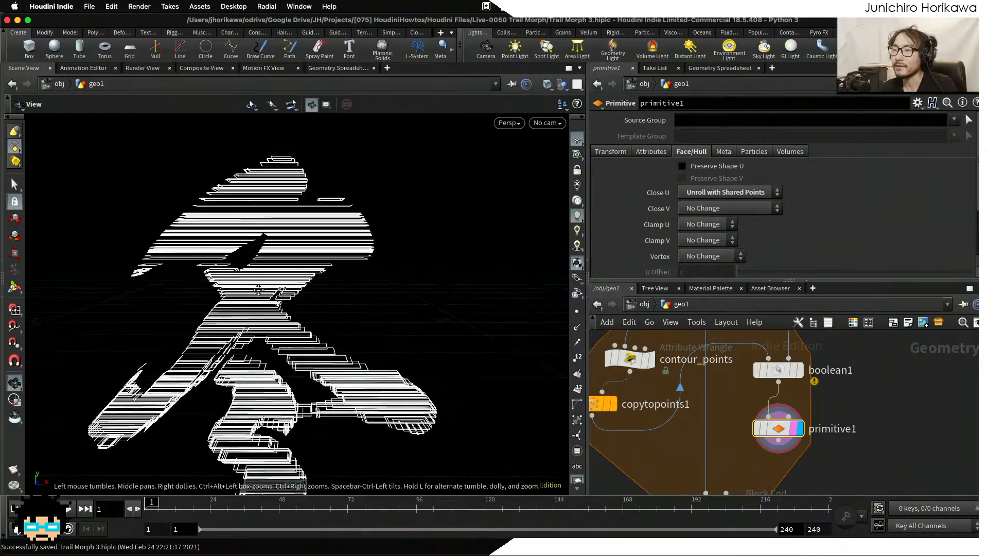
{"action": "middle_click_drag", "start_coordinate": [256, 320], "coordinate": [269, 272]}
{"action": "left_click_drag", "start_coordinate": [269, 273], "coordinate": [320, 330]}
{"action": "scroll", "coordinate": [306, 325], "scroll_direction": "up", "scroll_amount": 5}
{"action": "scroll", "coordinate": [305, 327], "scroll_direction": "down", "scroll_amount": 3}
{"action": "scroll", "coordinate": [321, 330], "scroll_direction": "up", "scroll_amount": 2}
{"action": "scroll", "coordinate": [679, 395], "scroll_direction": "down", "scroll_amount": 6}
{"action": "scroll", "coordinate": [692, 430], "scroll_direction": "up", "scroll_amount": 4}
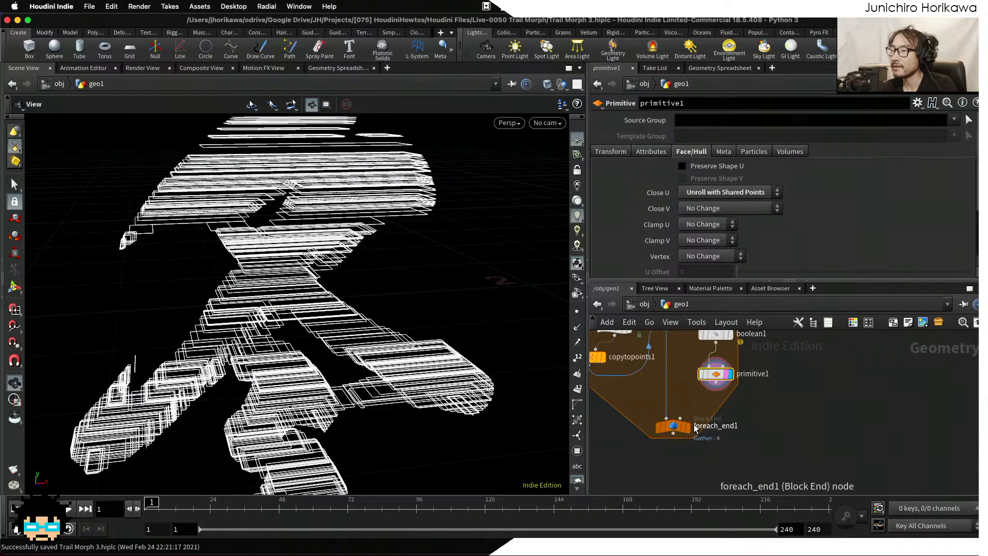
Wire primitive1 into foreach_end1 and display the loop's merged output for all the kanji.
{"action": "mouse_move", "coordinate": [690, 431]}
{"action": "left_click_drag", "start_coordinate": [717, 386], "coordinate": [667, 418]}
{"action": "scroll", "coordinate": [690, 430], "scroll_direction": "up", "scroll_amount": 3}
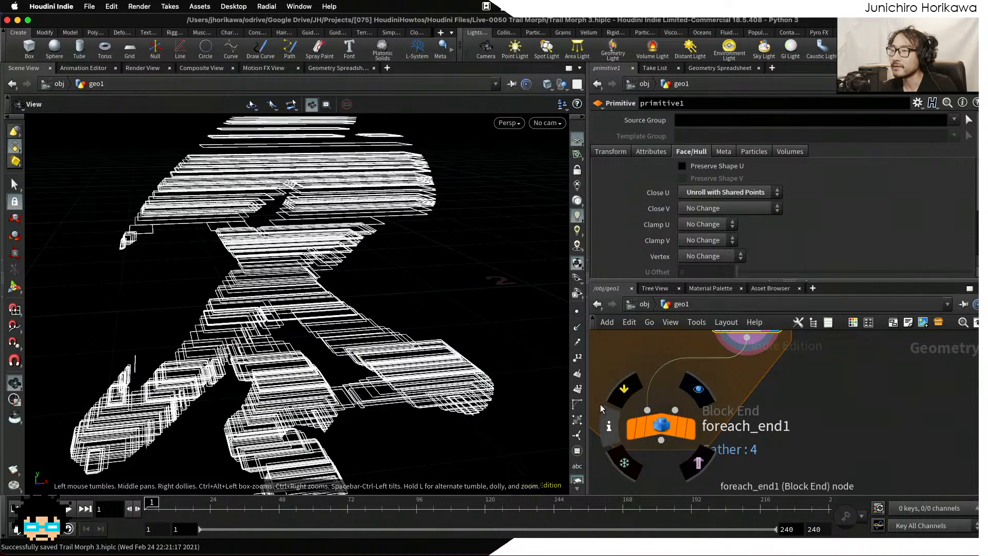
{"action": "scroll", "coordinate": [677, 427], "scroll_direction": "down", "scroll_amount": 1}
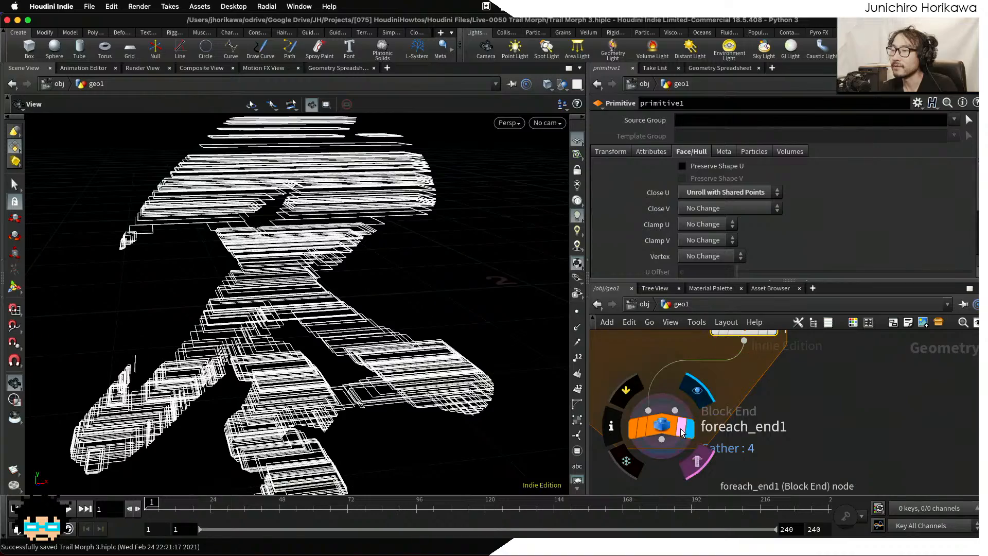
{"action": "left_click", "coordinate": [683, 434]}
{"action": "scroll", "coordinate": [472, 382], "scroll_direction": "down", "scroll_amount": 10}
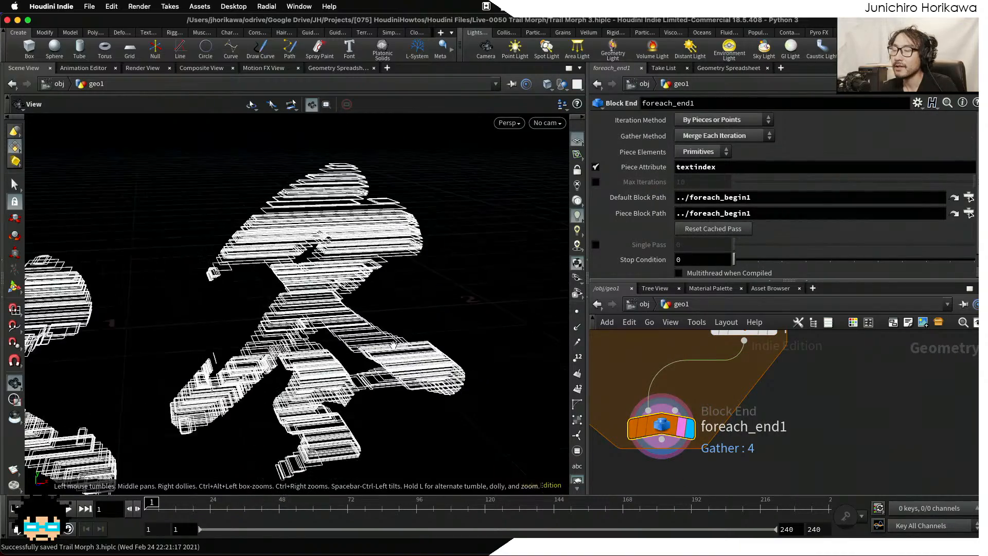
Examine the merged contour lines of the kanji from several angles, ending close up on 冬.
{"action": "left_click_drag", "start_coordinate": [222, 321], "coordinate": [278, 318]}
{"action": "scroll", "coordinate": [278, 318], "scroll_direction": "up", "scroll_amount": 8}
{"action": "scroll", "coordinate": [278, 318], "scroll_direction": "up", "scroll_amount": 5}
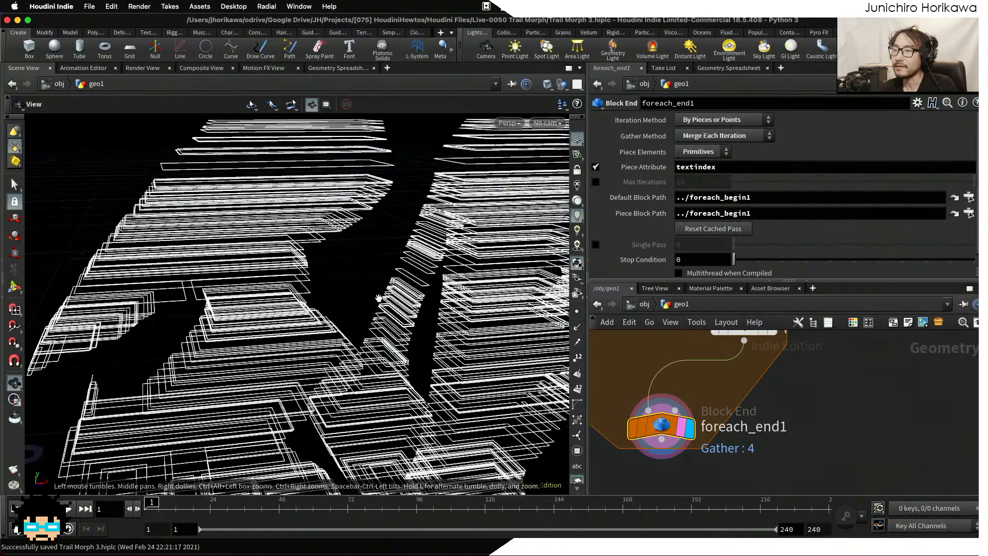
{"action": "scroll", "coordinate": [278, 318], "scroll_direction": "down", "scroll_amount": 6}
{"action": "middle_click_drag", "start_coordinate": [206, 316], "coordinate": [392, 309]}
{"action": "scroll", "coordinate": [295, 310], "scroll_direction": "down", "scroll_amount": 5}
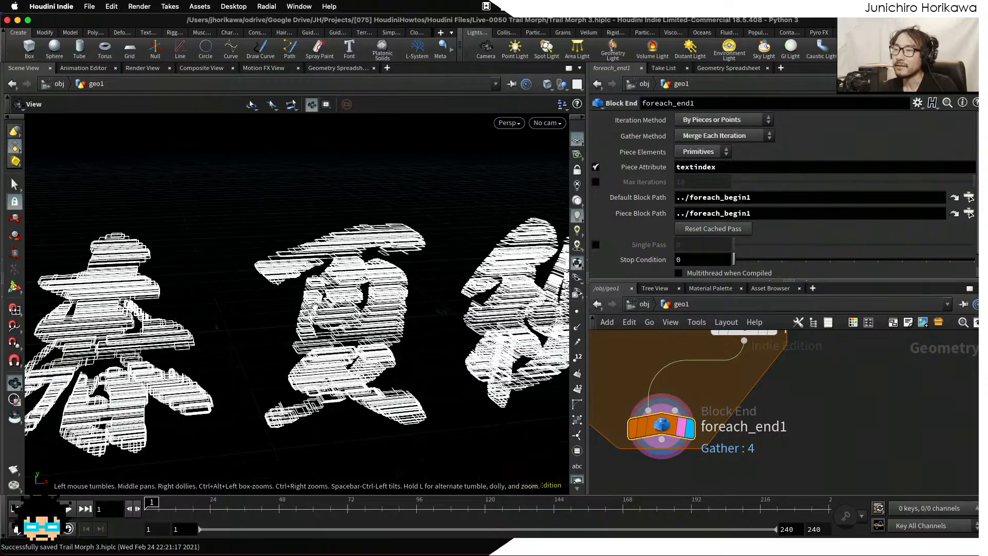
{"action": "scroll", "coordinate": [247, 309], "scroll_direction": "up", "scroll_amount": 8}
{"action": "left_click_drag", "start_coordinate": [247, 309], "coordinate": [238, 255]}
{"action": "scroll", "coordinate": [239, 254], "scroll_direction": "down", "scroll_amount": 3}
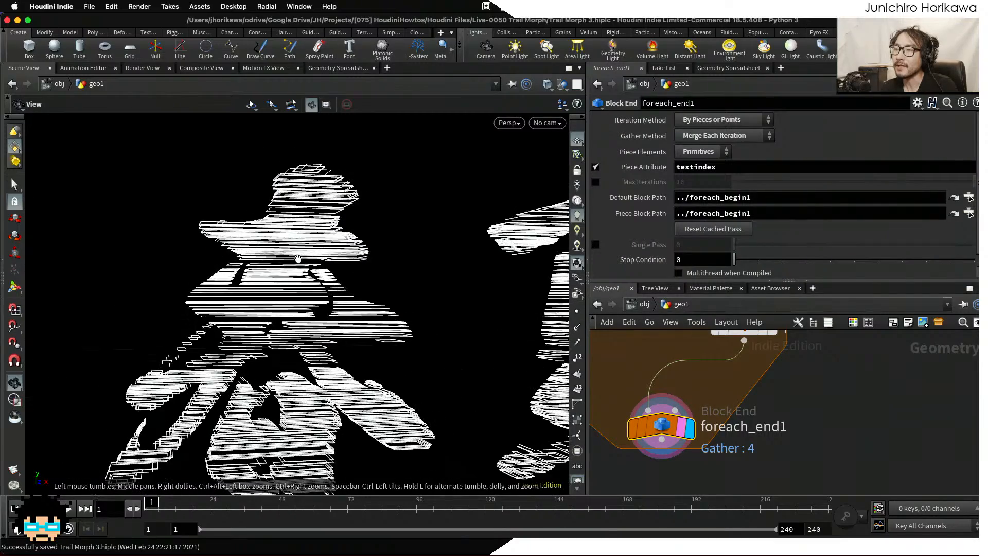
{"action": "left_click_drag", "start_coordinate": [298, 259], "coordinate": [231, 296]}
{"action": "middle_click_drag", "start_coordinate": [268, 291], "coordinate": [185, 302]}
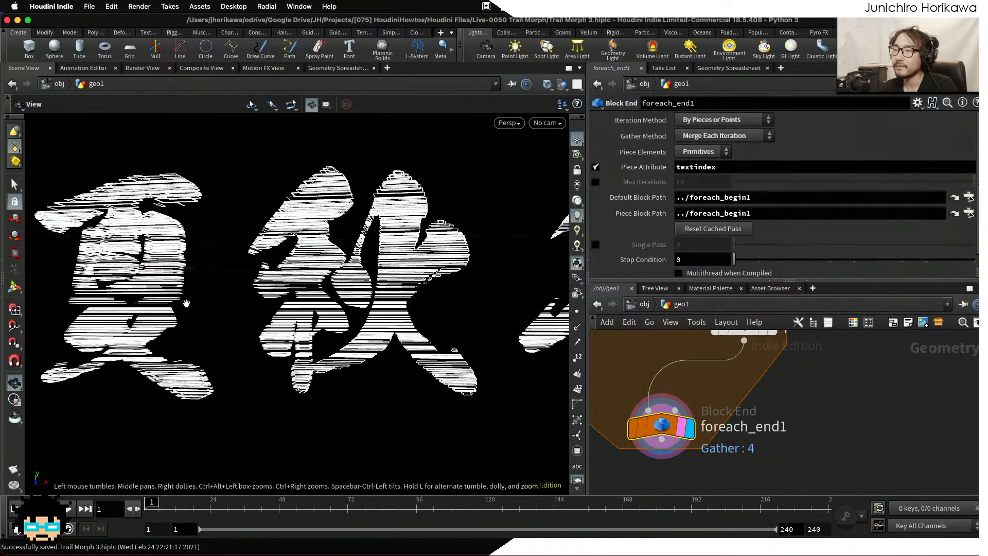
{"action": "middle_click_drag", "start_coordinate": [386, 314], "coordinate": [261, 333]}
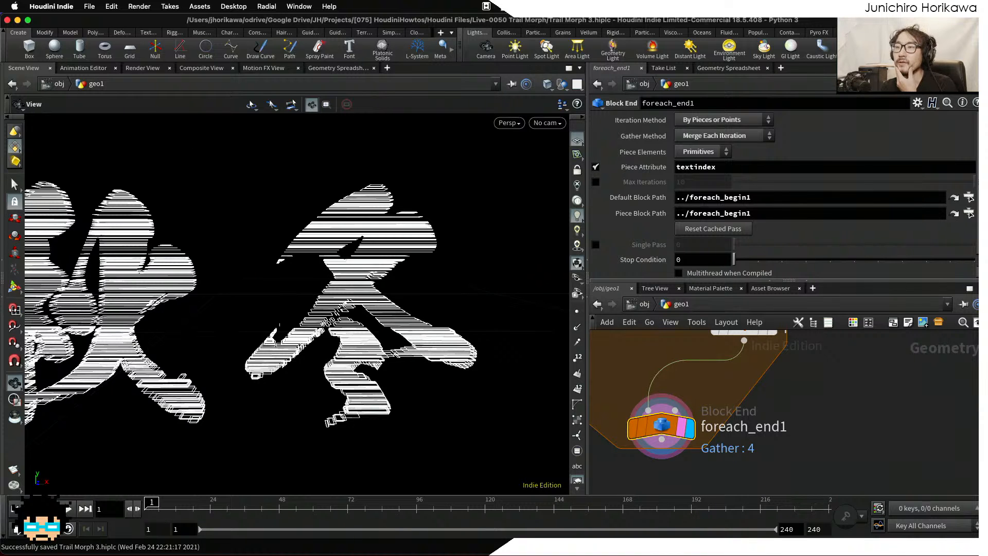
{"action": "scroll", "coordinate": [687, 377], "scroll_direction": "down", "scroll_amount": 4}
{"action": "middle_click_drag", "start_coordinate": [687, 378], "coordinate": [726, 448]}
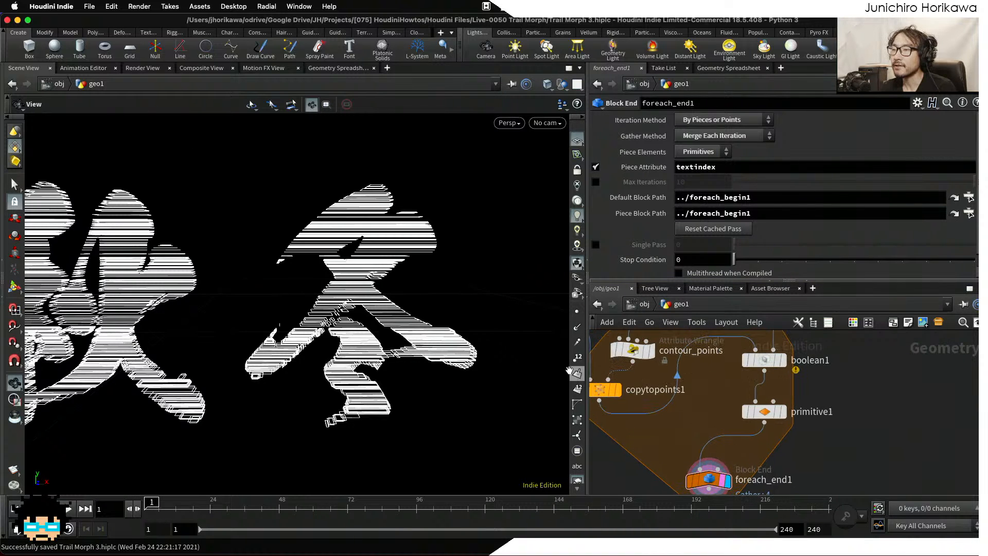
{"action": "scroll", "coordinate": [420, 313], "scroll_direction": "up", "scroll_amount": 5}
{"action": "middle_click_drag", "start_coordinate": [420, 314], "coordinate": [377, 363]}
{"action": "scroll", "coordinate": [373, 289], "scroll_direction": "up", "scroll_amount": 4}
{"action": "left_click_drag", "start_coordinate": [373, 285], "coordinate": [453, 345]}
{"action": "scroll", "coordinate": [715, 451], "scroll_direction": "up", "scroll_amount": 2}
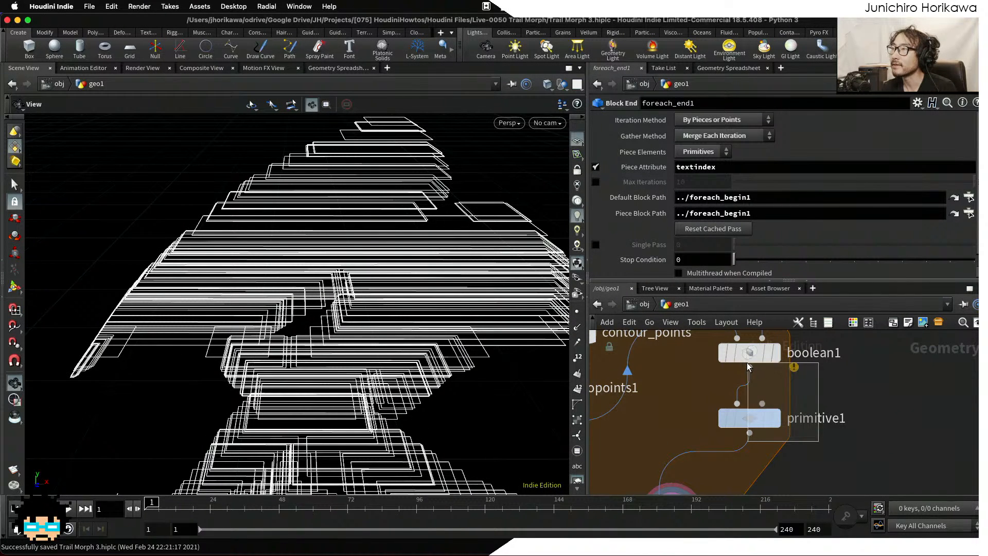
Select primitive1 and examine the separate contour loops near the top of 冬 at close range.
{"action": "left_click", "coordinate": [752, 417]}
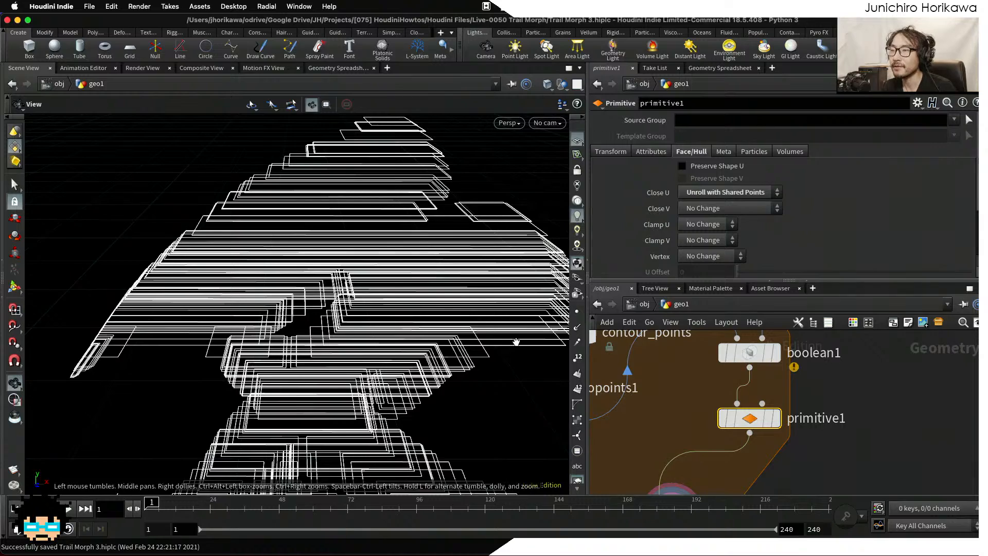
{"action": "scroll", "coordinate": [474, 258], "scroll_direction": "up", "scroll_amount": 2}
{"action": "middle_click_drag", "start_coordinate": [474, 258], "coordinate": [393, 276]}
{"action": "scroll", "coordinate": [396, 259], "scroll_direction": "up", "scroll_amount": 5}
{"action": "scroll", "coordinate": [396, 259], "scroll_direction": "up", "scroll_amount": 4}
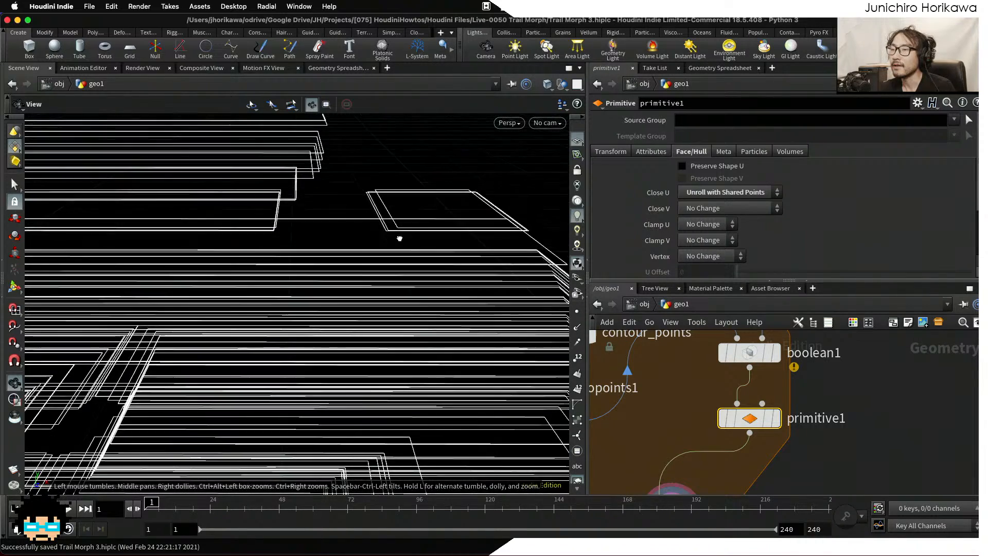
{"action": "scroll", "coordinate": [364, 213], "scroll_direction": "down", "scroll_amount": 8}
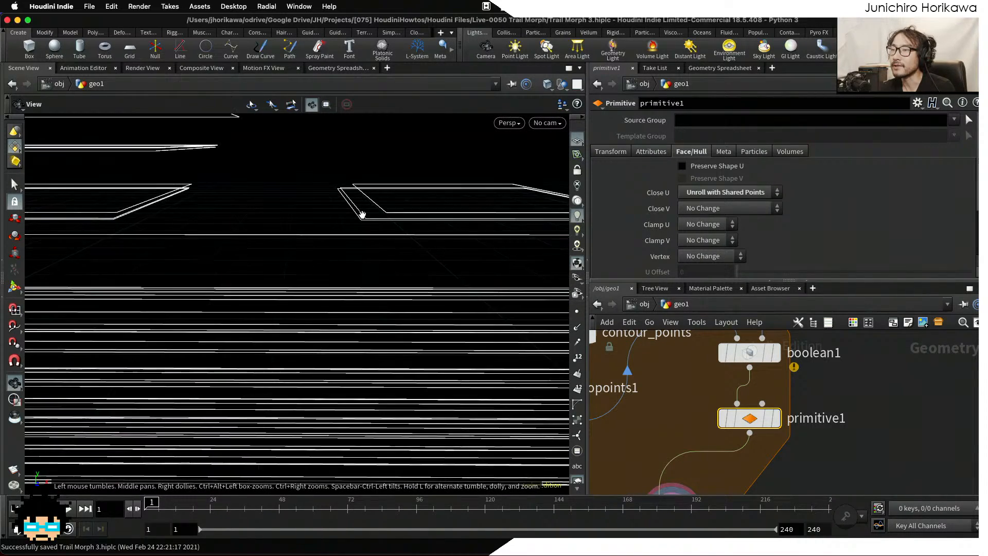
{"action": "left_click_drag", "start_coordinate": [361, 213], "coordinate": [288, 230]}
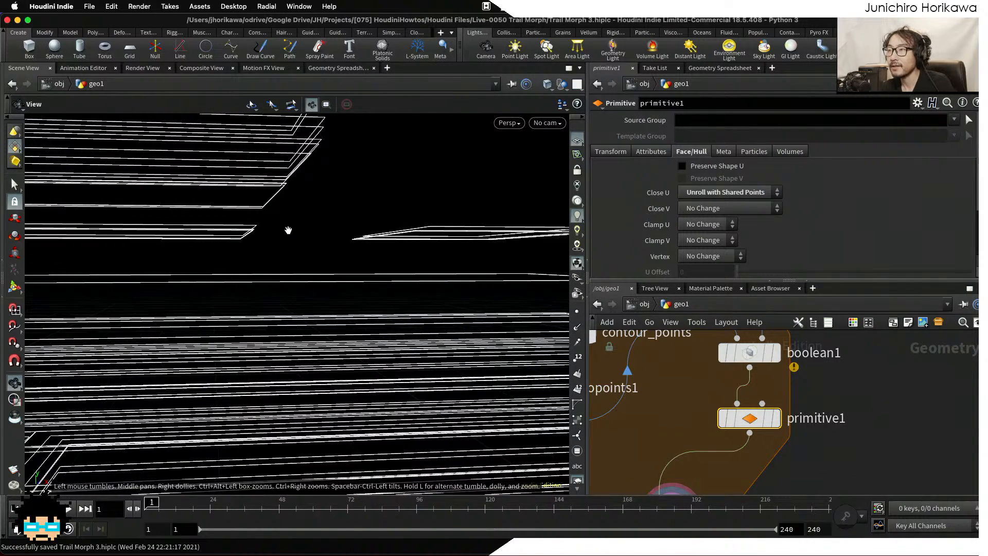
{"action": "left_click_drag", "start_coordinate": [264, 248], "coordinate": [271, 251]}
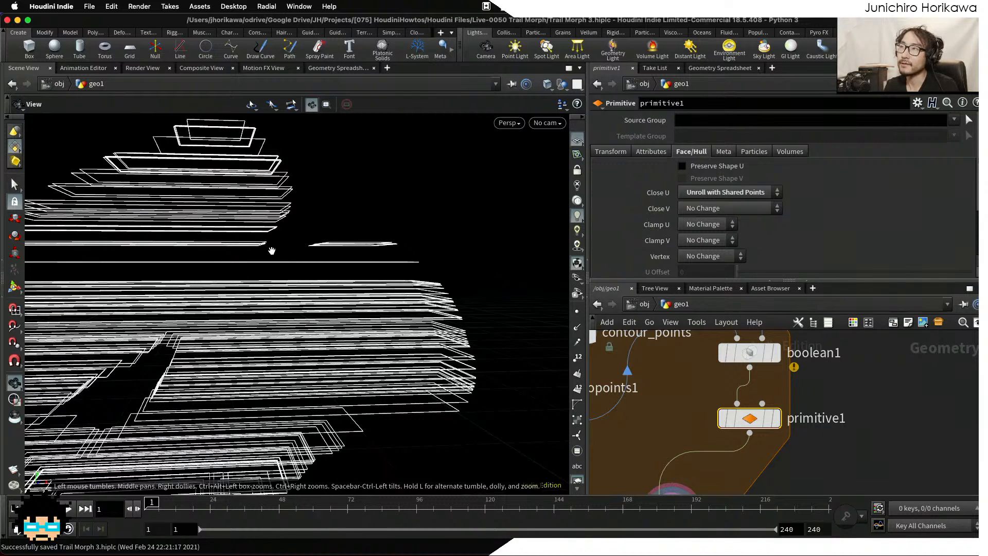
{"action": "right_click_drag", "start_coordinate": [279, 245], "coordinate": [276, 278]}
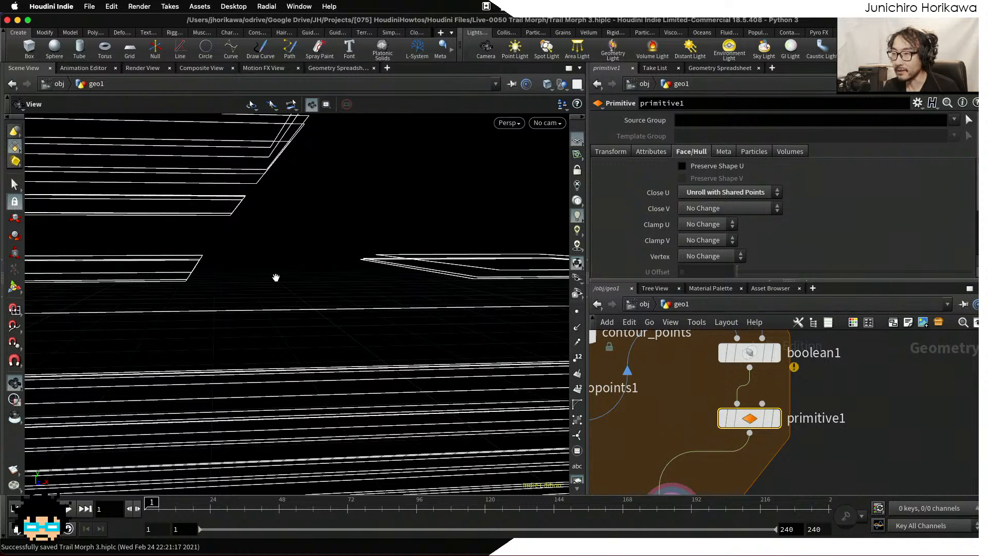
{"action": "scroll", "coordinate": [295, 256], "scroll_direction": "down", "scroll_amount": 5}
{"action": "left_click_drag", "start_coordinate": [295, 256], "coordinate": [293, 259]}
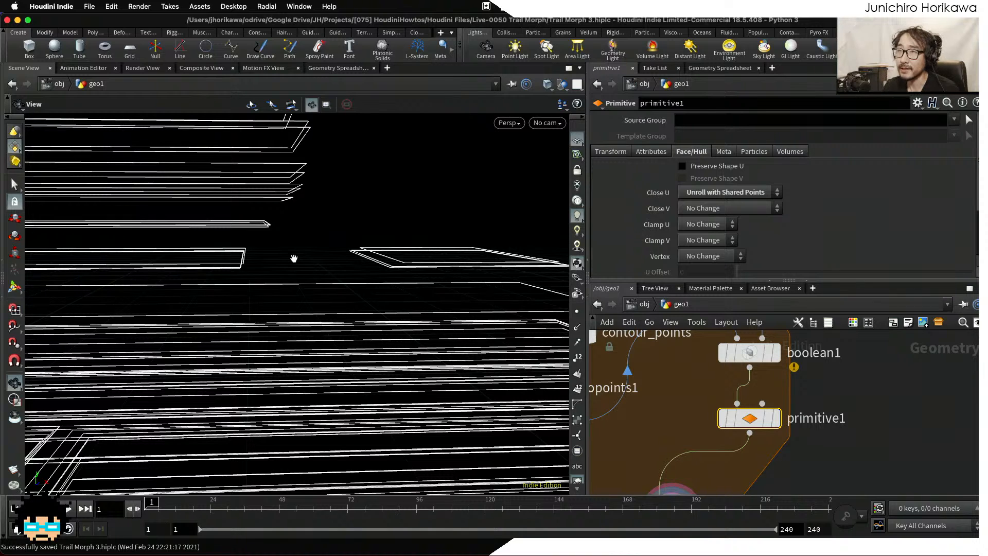
Move foreach_end1 further down the network to make room below primitive1.
{"action": "scroll", "coordinate": [713, 408], "scroll_direction": "down", "scroll_amount": 3}
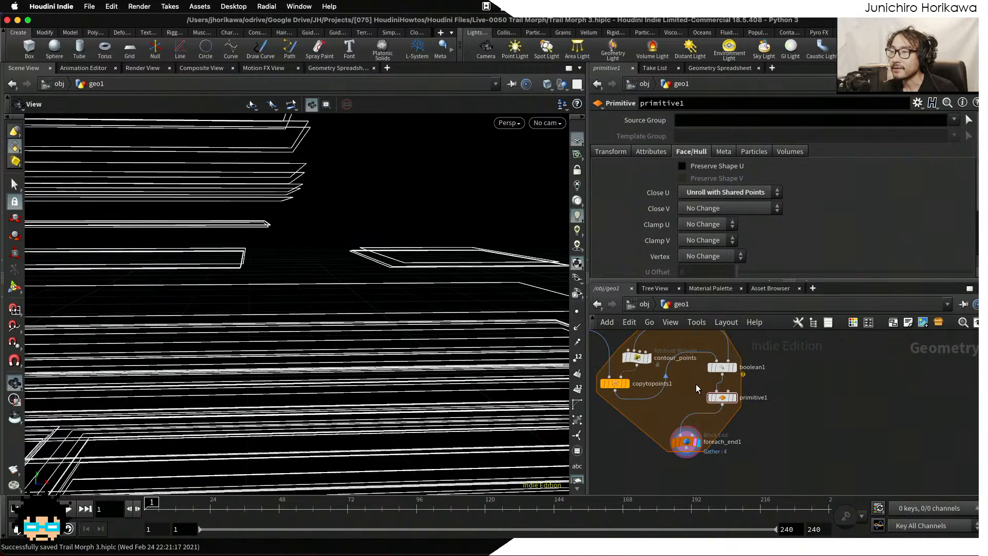
{"action": "middle_click_drag", "start_coordinate": [681, 392], "coordinate": [704, 366]}
{"action": "scroll", "coordinate": [699, 410], "scroll_direction": "up", "scroll_amount": 2}
{"action": "left_click_drag", "start_coordinate": [710, 418], "coordinate": [710, 438]}
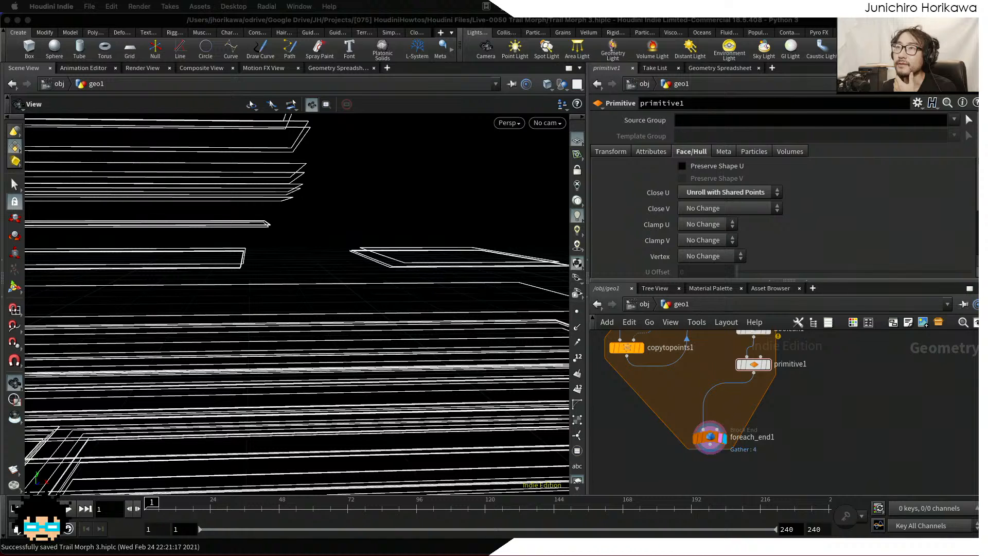
{"action": "left_click", "coordinate": [704, 371]}
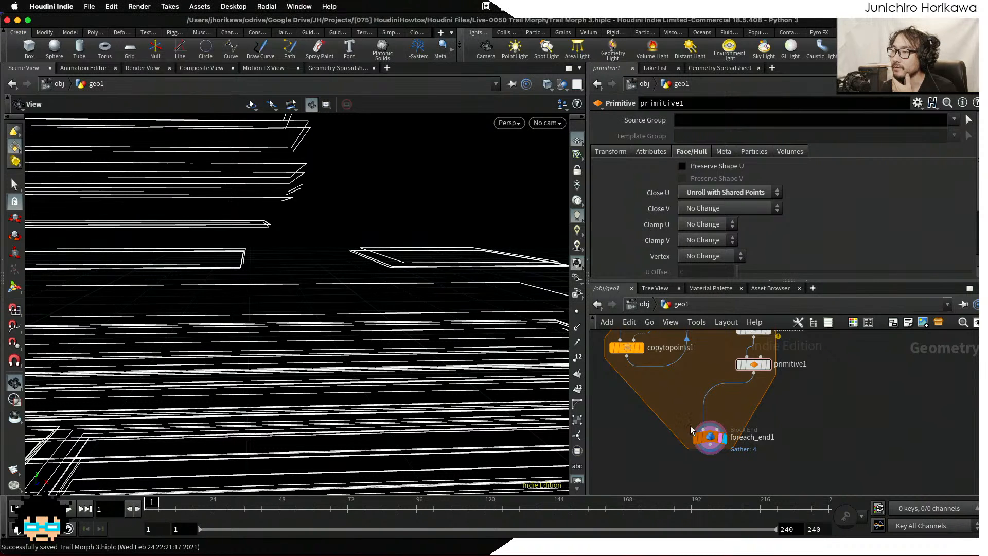
{"action": "left_click_drag", "start_coordinate": [710, 437], "coordinate": [693, 462]}
{"action": "middle_click_drag", "start_coordinate": [666, 421], "coordinate": [667, 431]}
{"action": "scroll", "coordinate": [741, 399], "scroll_direction": "up", "scroll_amount": 2}
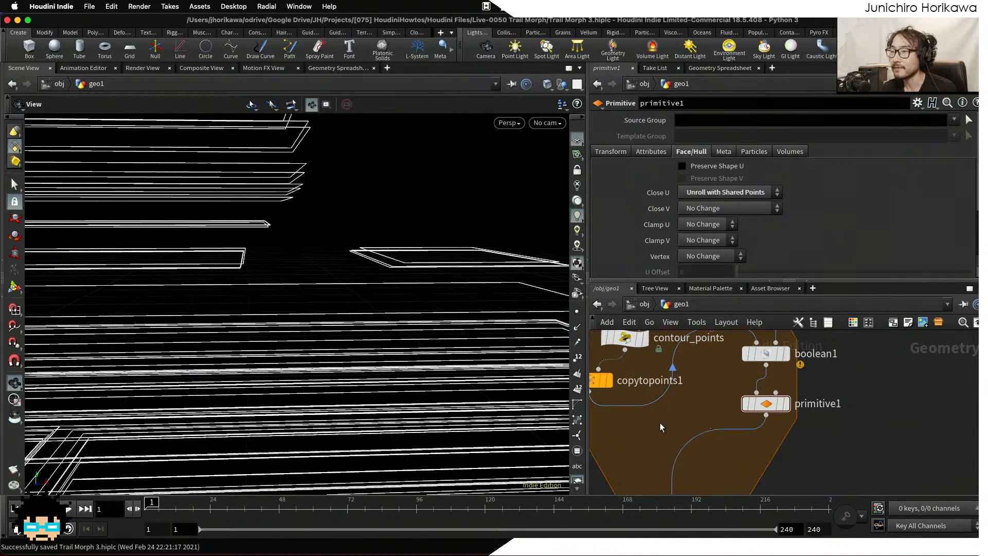
{"action": "scroll", "coordinate": [662, 429], "scroll_direction": "up", "scroll_amount": 3}
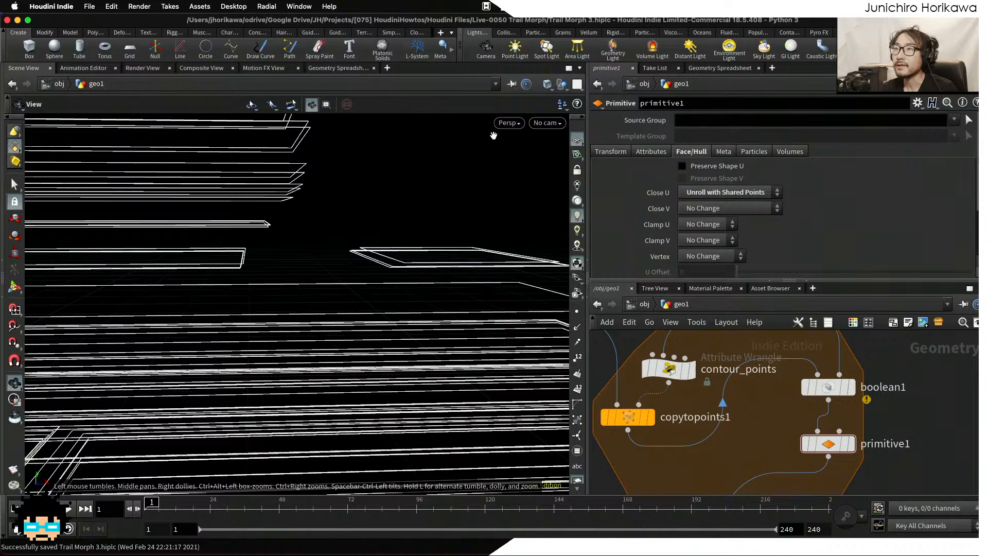
Display copytopoints1 to view the copied grids that slice the character.
{"action": "left_click", "coordinate": [651, 417]}
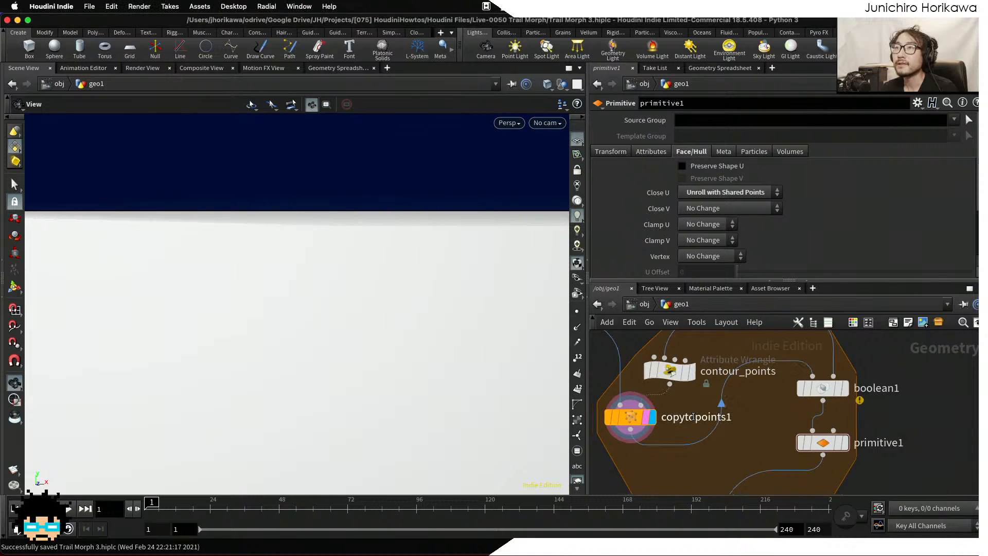
{"action": "scroll", "coordinate": [695, 415], "scroll_direction": "down", "scroll_amount": 5}
{"action": "scroll", "coordinate": [699, 397], "scroll_direction": "down", "scroll_amount": 2}
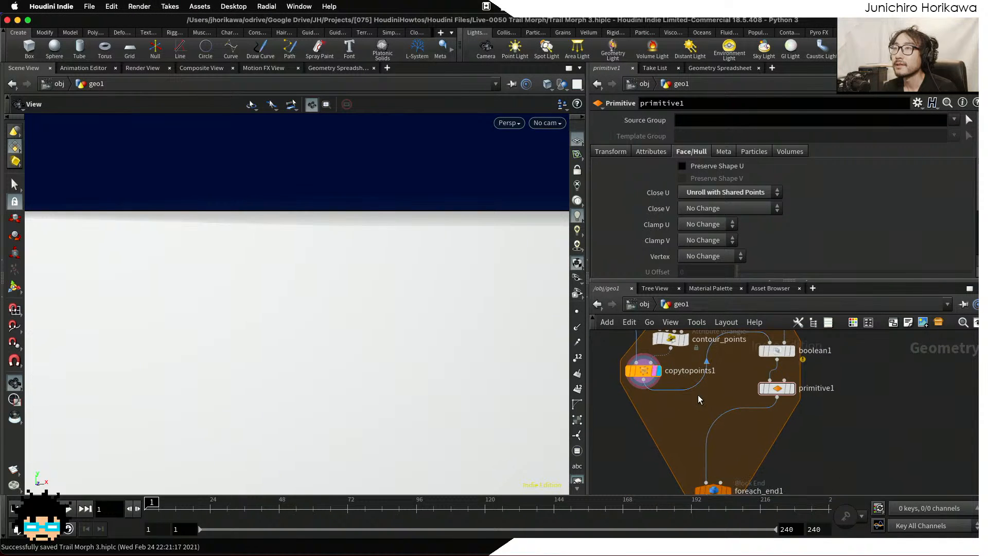
Display primitive1 and inspect its point and primitive attributes in the Geometry Spreadsheet.
{"action": "scroll", "coordinate": [757, 383], "scroll_direction": "up", "scroll_amount": 4}
{"action": "left_click", "coordinate": [763, 378]}
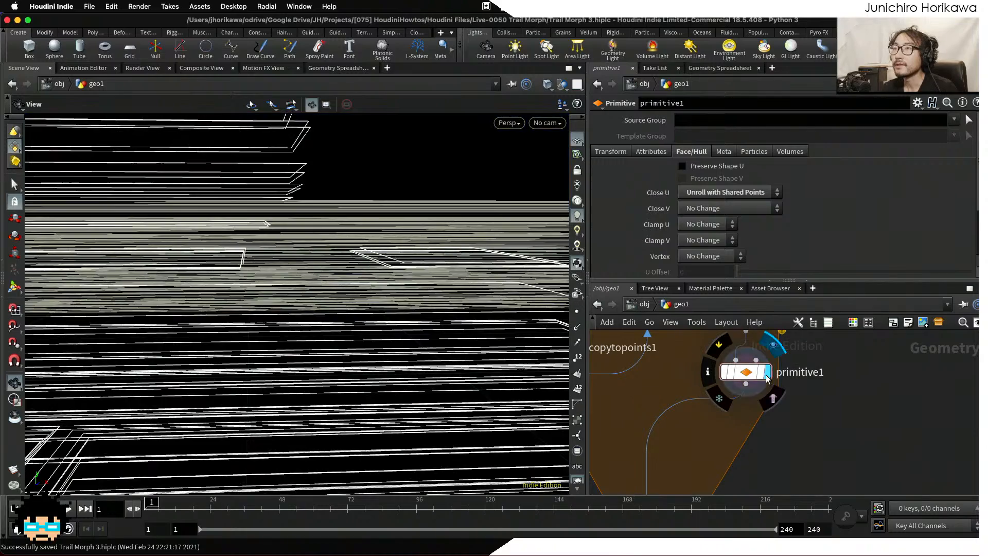
{"action": "scroll", "coordinate": [351, 300], "scroll_direction": "down", "scroll_amount": 8}
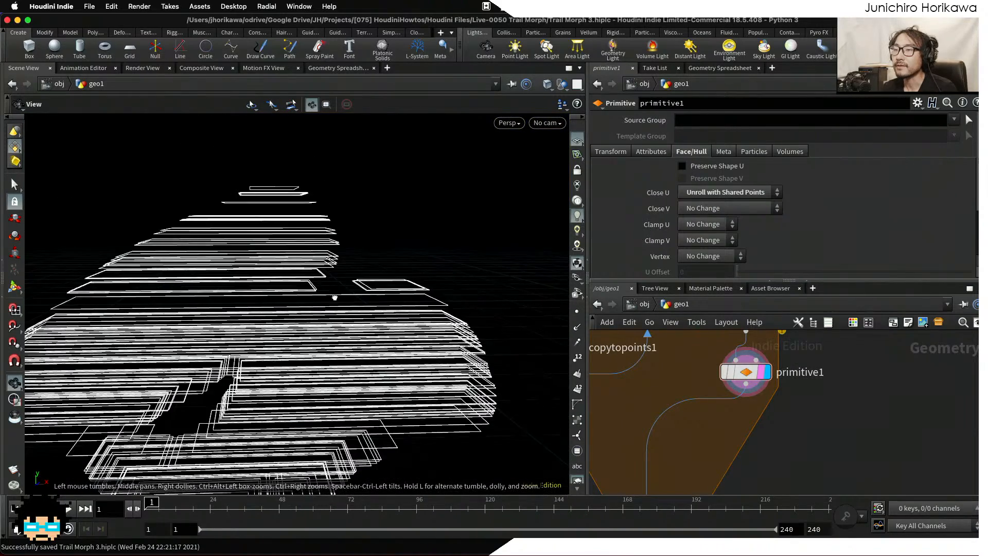
{"action": "left_click_drag", "start_coordinate": [335, 298], "coordinate": [381, 298]}
{"action": "left_click", "coordinate": [726, 70]}
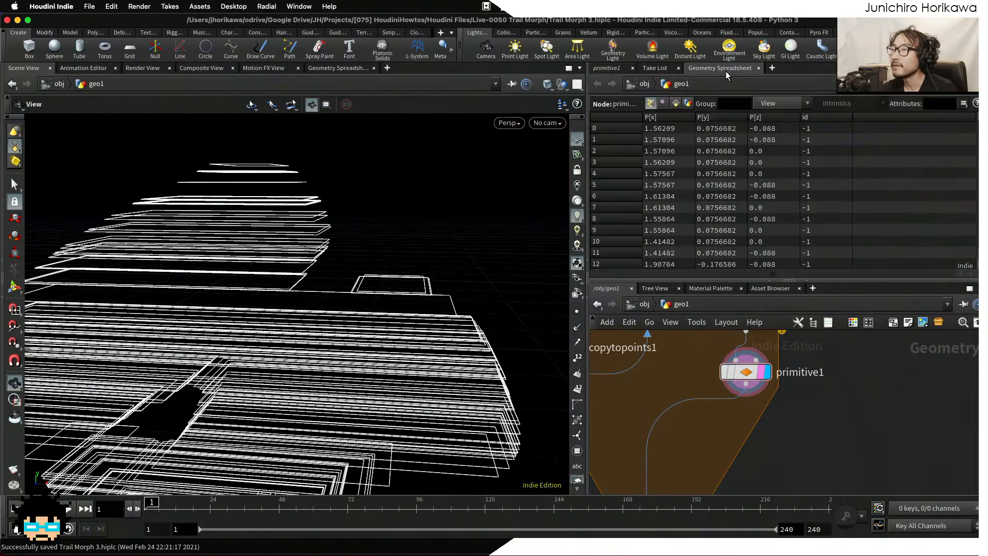
{"action": "left_click", "coordinate": [676, 103]}
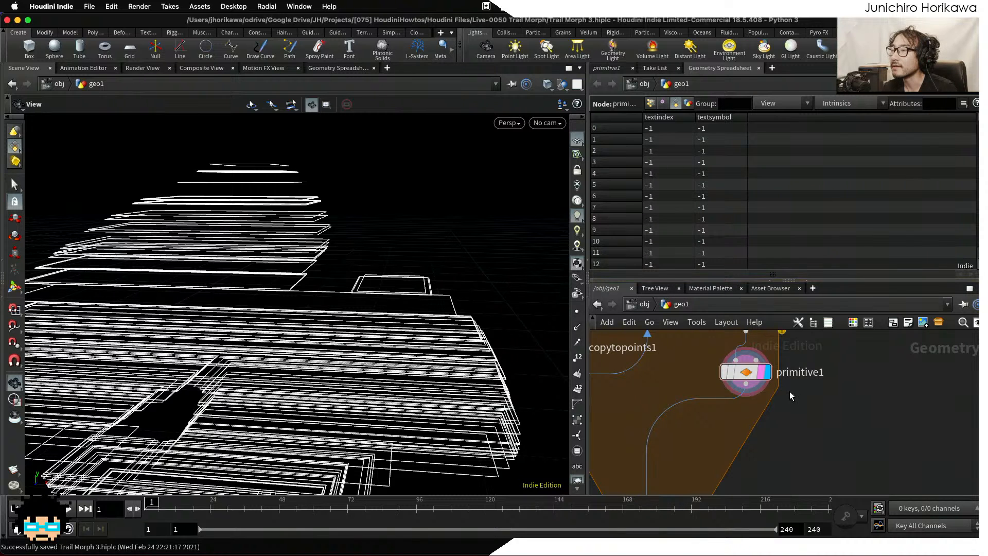
Display contour_points and inspect the id attribute of its points in the Geometry Spreadsheet.
{"action": "middle_click_drag", "start_coordinate": [804, 401], "coordinate": [836, 480]}
{"action": "scroll", "coordinate": [836, 480], "scroll_direction": "down", "scroll_amount": 1}
{"action": "middle_click_drag", "start_coordinate": [657, 388], "coordinate": [705, 391]}
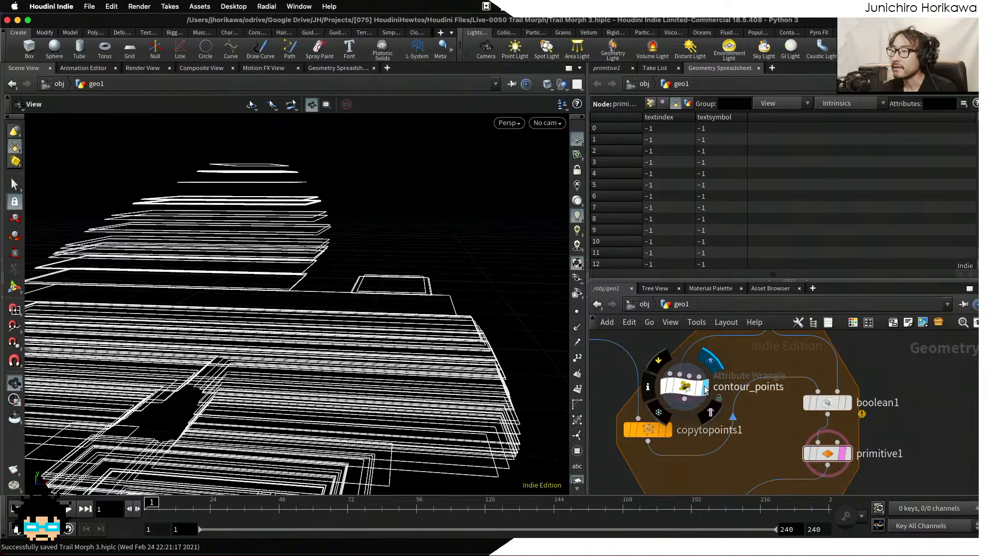
{"action": "left_click", "coordinate": [705, 391]}
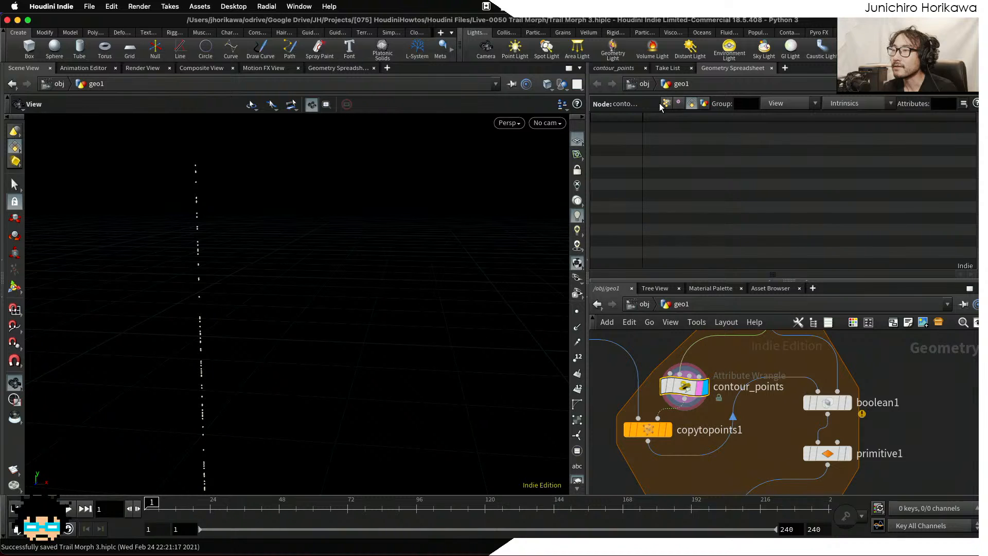
{"action": "left_click", "coordinate": [667, 104]}
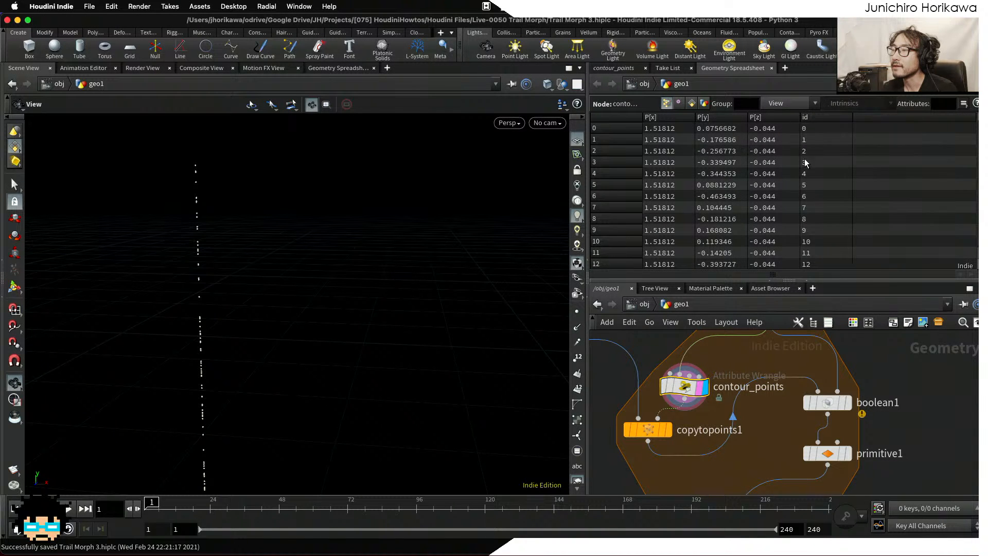
{"action": "scroll", "coordinate": [806, 163], "scroll_direction": "down", "scroll_amount": 4}
Display and select copytopoints1, and inspect its point ids and its primitive attributes in the Geometry Spreadsheet.
{"action": "left_click", "coordinate": [664, 430]}
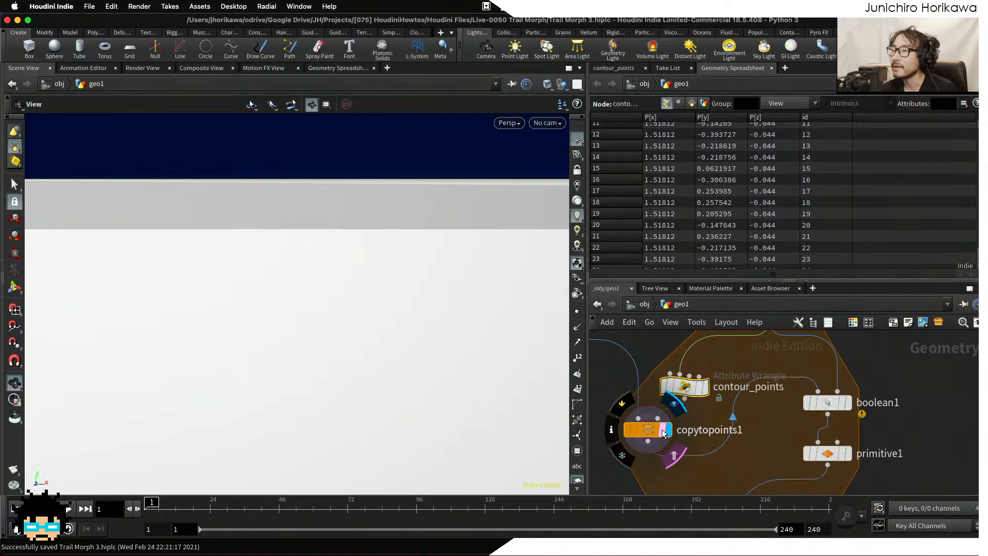
{"action": "left_click", "coordinate": [656, 430]}
{"action": "scroll", "coordinate": [816, 128], "scroll_direction": "up", "scroll_amount": 15}
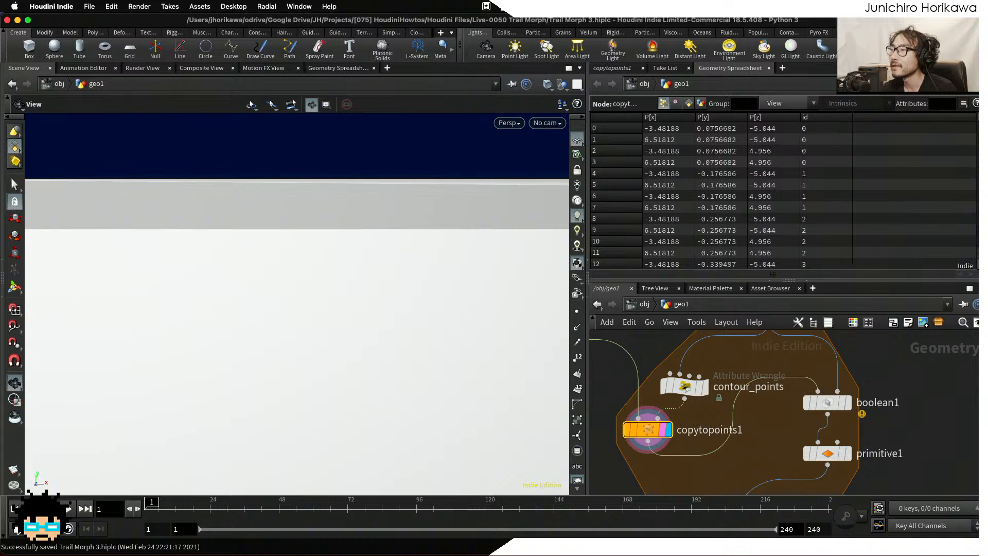
{"action": "scroll", "coordinate": [973, 122], "scroll_direction": "down", "scroll_amount": 20}
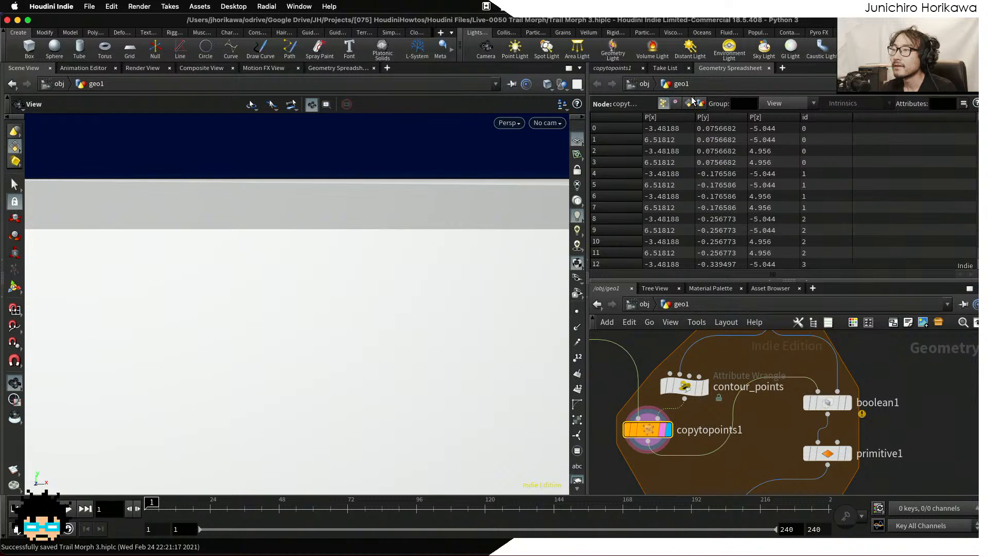
{"action": "left_click", "coordinate": [689, 103]}
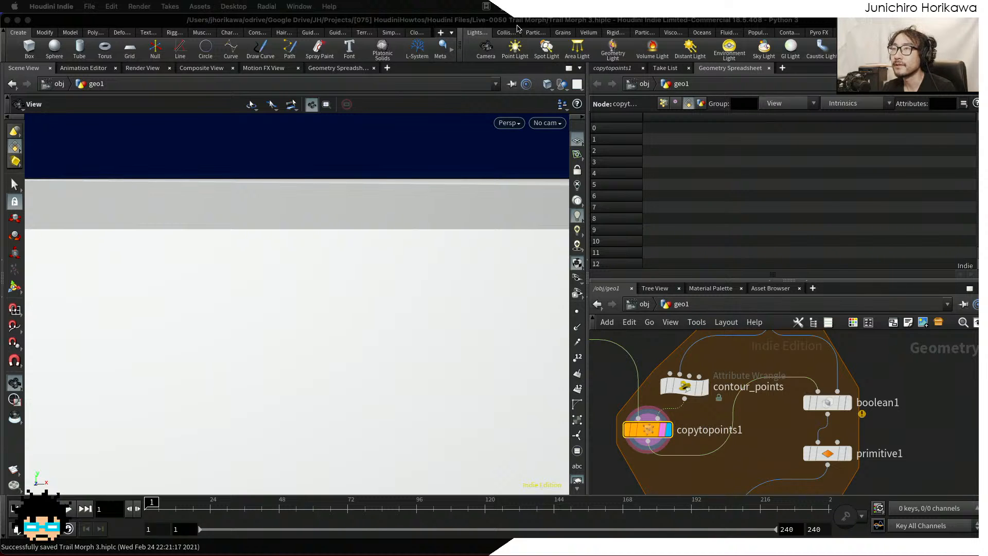
Display and select primitive1 to view the contour lines.
{"action": "left_click", "coordinate": [774, 413]}
{"action": "middle_click_drag", "start_coordinate": [773, 434], "coordinate": [745, 374]}
{"action": "scroll", "coordinate": [807, 405], "scroll_direction": "up", "scroll_amount": 1}
{"action": "left_click", "coordinate": [819, 392]}
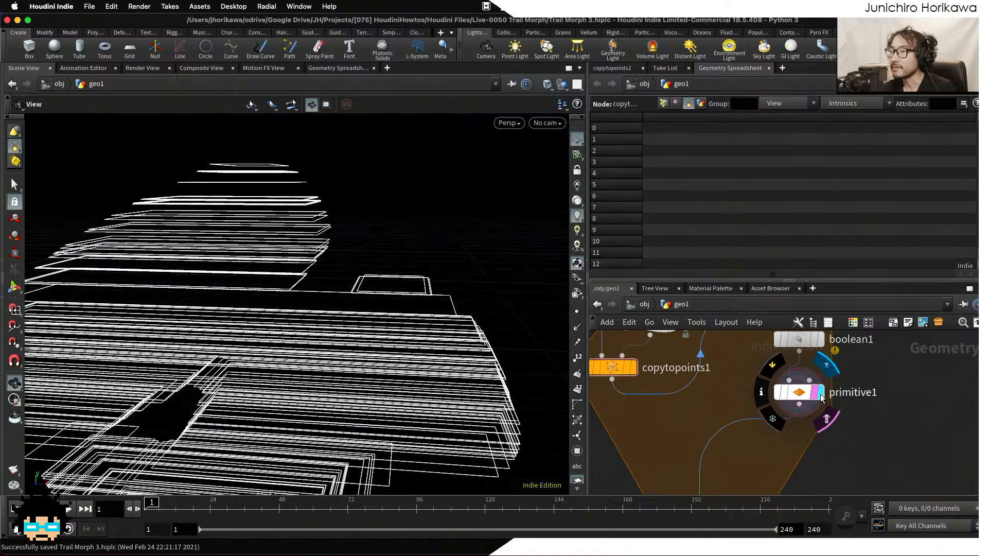
Add a Point Wrangle, connect primitive1 to its first input, and place it below copytopoints1.
{"action": "middle_click_drag", "start_coordinate": [825, 448], "coordinate": [798, 427]}
{"action": "key", "text": "Tab"}
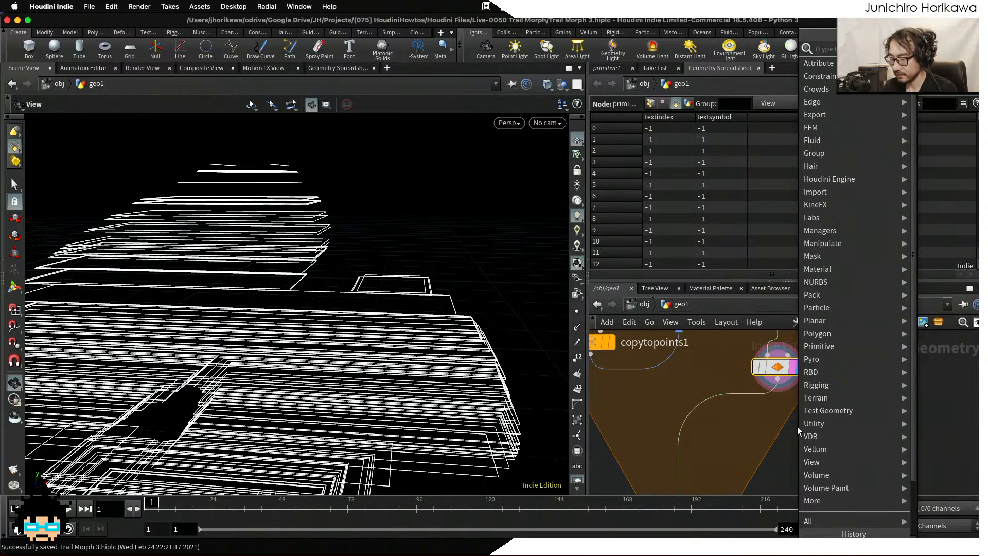
{"action": "type", "text": "point w"}
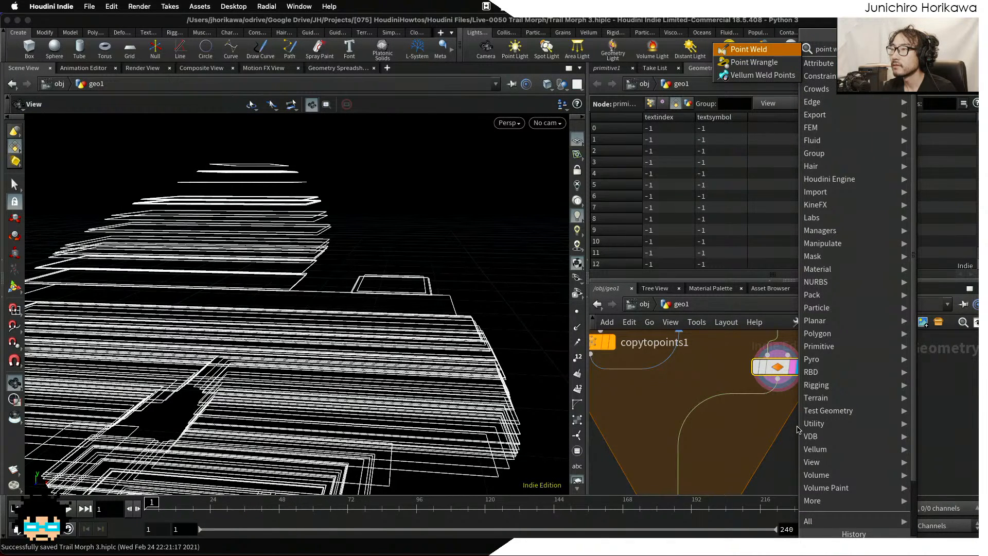
{"action": "key", "text": "Down"}
{"action": "key", "text": "Return"}
{"action": "left_click", "coordinate": [785, 432]}
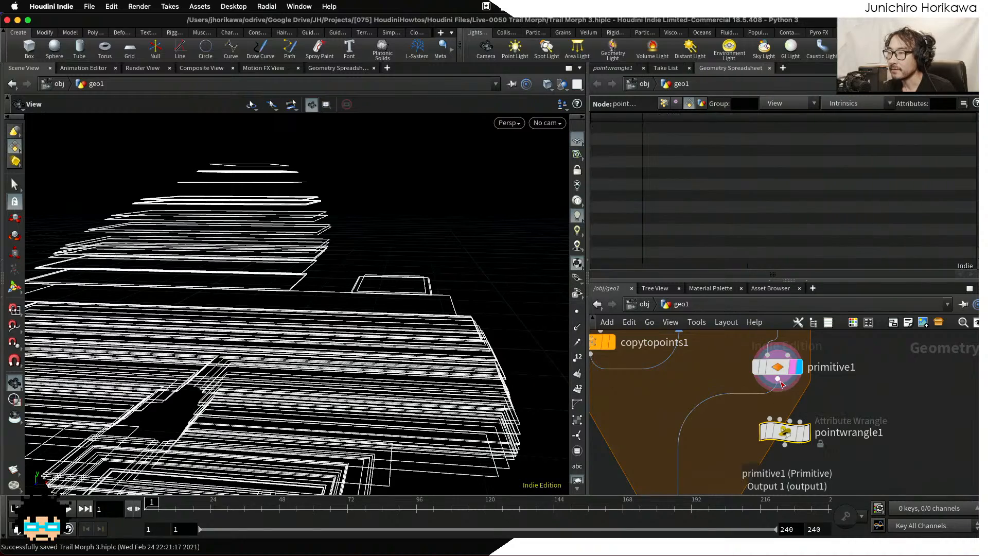
{"action": "left_click_drag", "start_coordinate": [778, 379], "coordinate": [769, 420]}
{"action": "left_click_drag", "start_coordinate": [785, 431], "coordinate": [648, 437]}
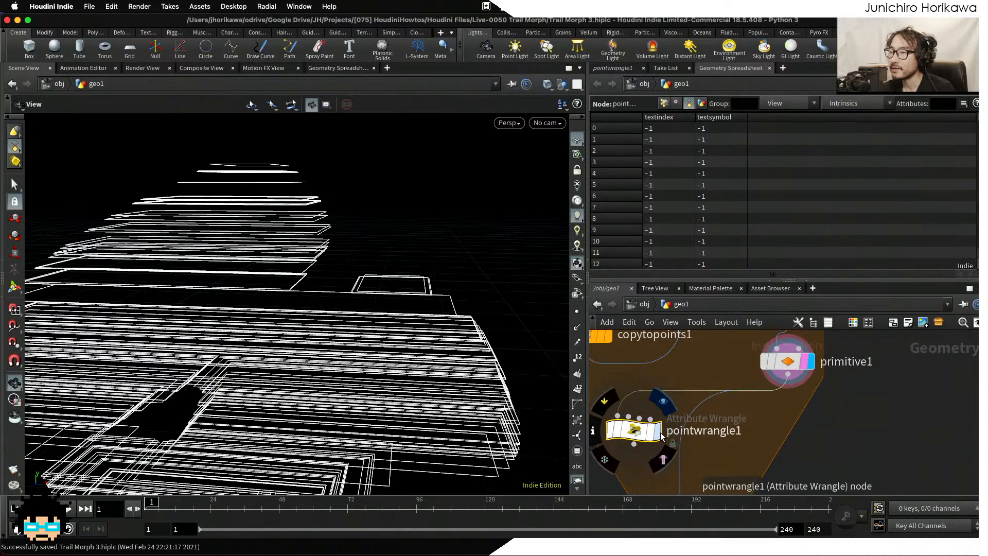
Display pointwrangle1 and examine its contour lines up close.
{"action": "left_click", "coordinate": [649, 434]}
{"action": "scroll", "coordinate": [425, 323], "scroll_direction": "up", "scroll_amount": 10}
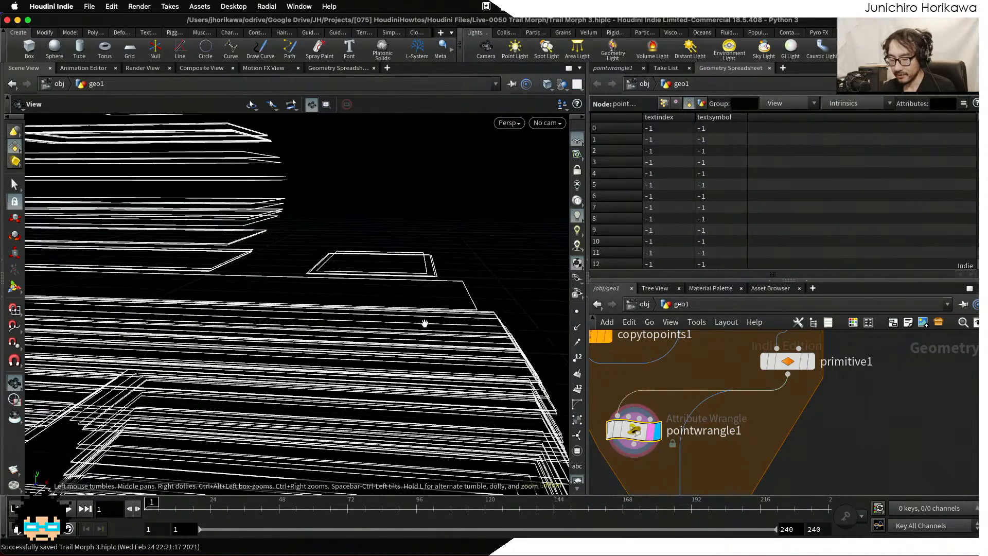
{"action": "scroll", "coordinate": [438, 257], "scroll_direction": "up", "scroll_amount": 2}
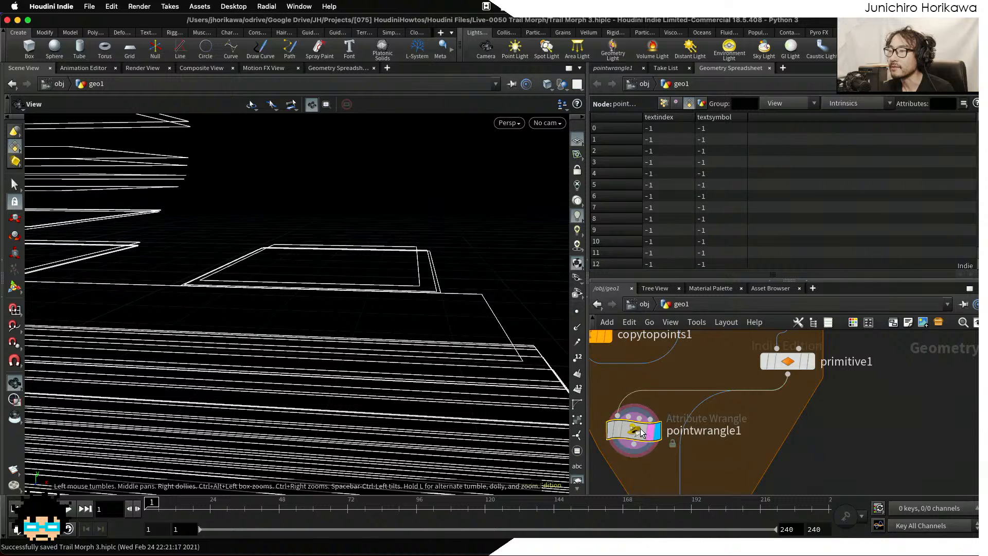
{"action": "left_click_drag", "start_coordinate": [638, 431], "coordinate": [631, 434]}
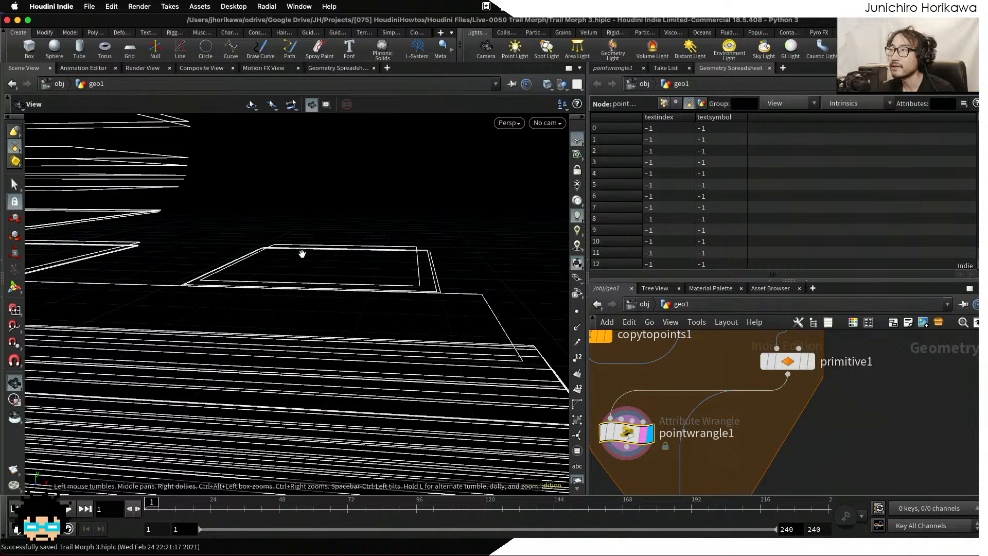
Display copytopoints1 and connect its output to the second input of pointwrangle1.
{"action": "scroll", "coordinate": [664, 390], "scroll_direction": "down", "scroll_amount": 1}
{"action": "middle_click_drag", "start_coordinate": [665, 390], "coordinate": [736, 426]}
{"action": "scroll", "coordinate": [697, 405], "scroll_direction": "up", "scroll_amount": 2}
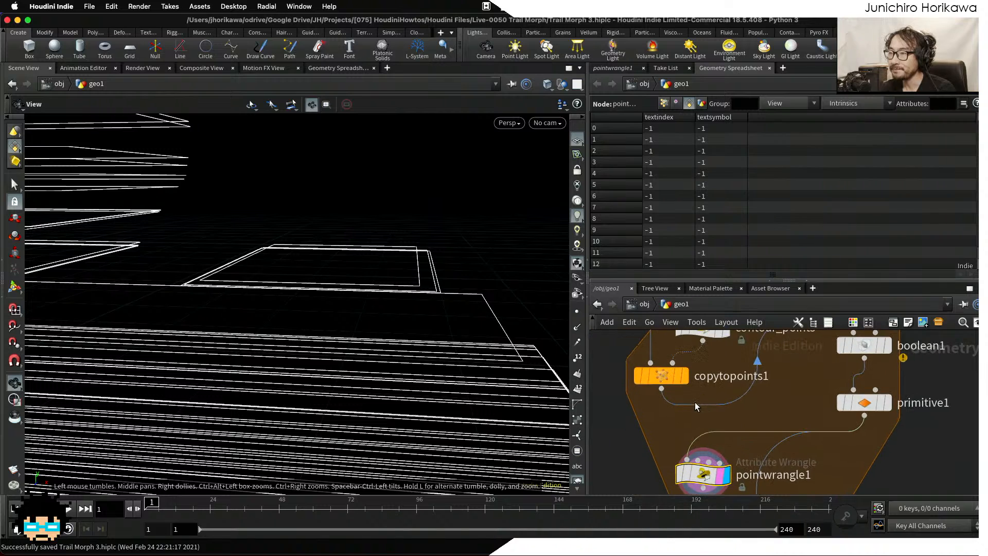
{"action": "left_click", "coordinate": [679, 376]}
{"action": "mouse_move", "coordinate": [659, 387]}
{"action": "left_mouse_down"}
{"action": "mouse_move", "coordinate": [700, 419]}
{"action": "mouse_move", "coordinate": [699, 465]}
{"action": "left_mouse_up"}
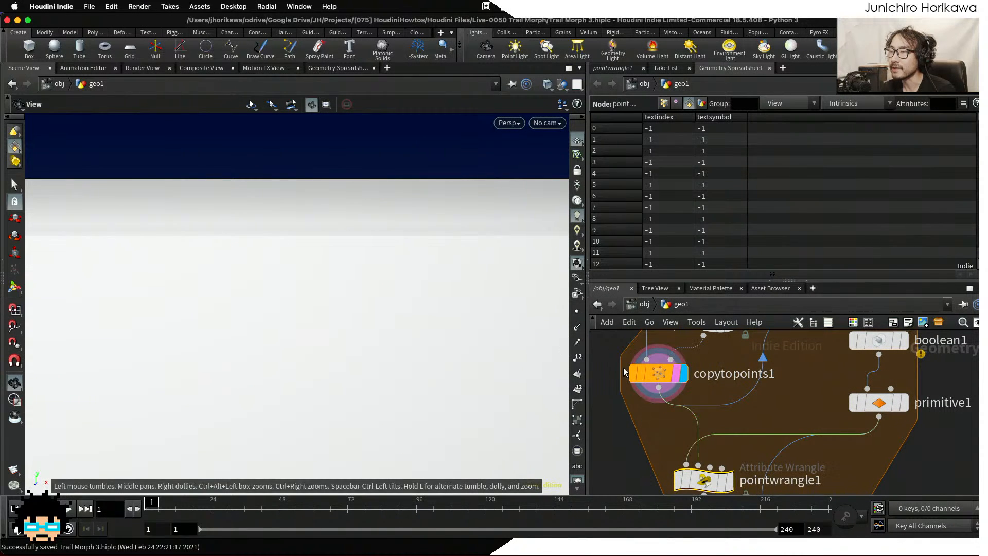
Compare the point id attributes of pointwrangle1 and copytopoints1 in the Geometry Spreadsheet.
{"action": "left_click", "coordinate": [665, 102]}
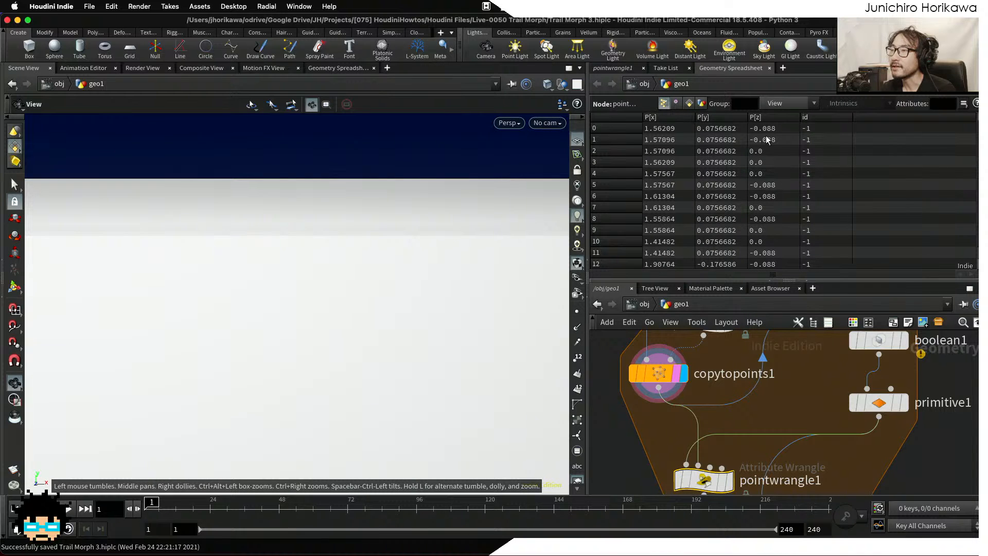
{"action": "left_click", "coordinate": [662, 372]}
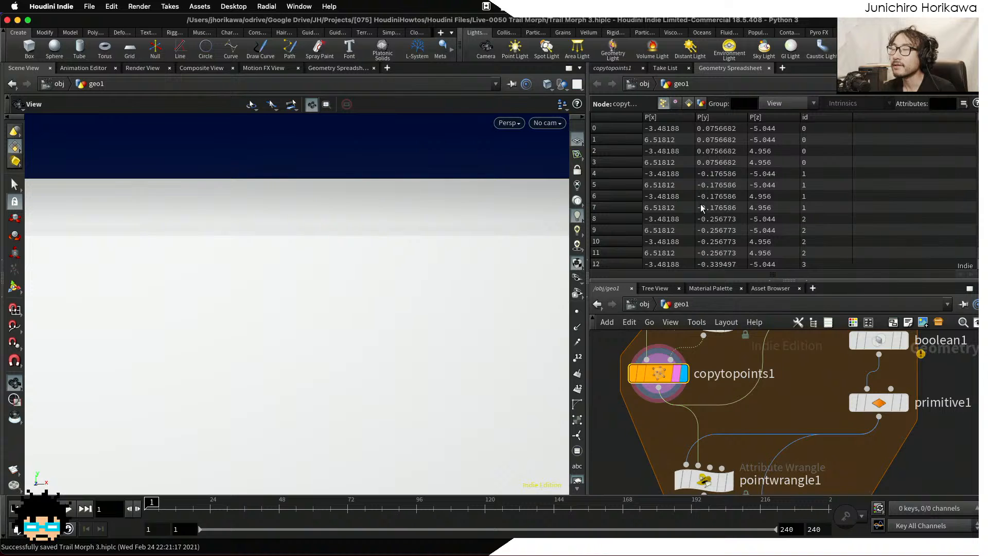
Move pointwrangle1 directly beneath copytopoints1 in the network.
{"action": "middle_click_drag", "start_coordinate": [734, 380], "coordinate": [734, 337]}
{"action": "mouse_move", "coordinate": [705, 432]}
{"action": "left_click_drag", "start_coordinate": [705, 431], "coordinate": [663, 431]}
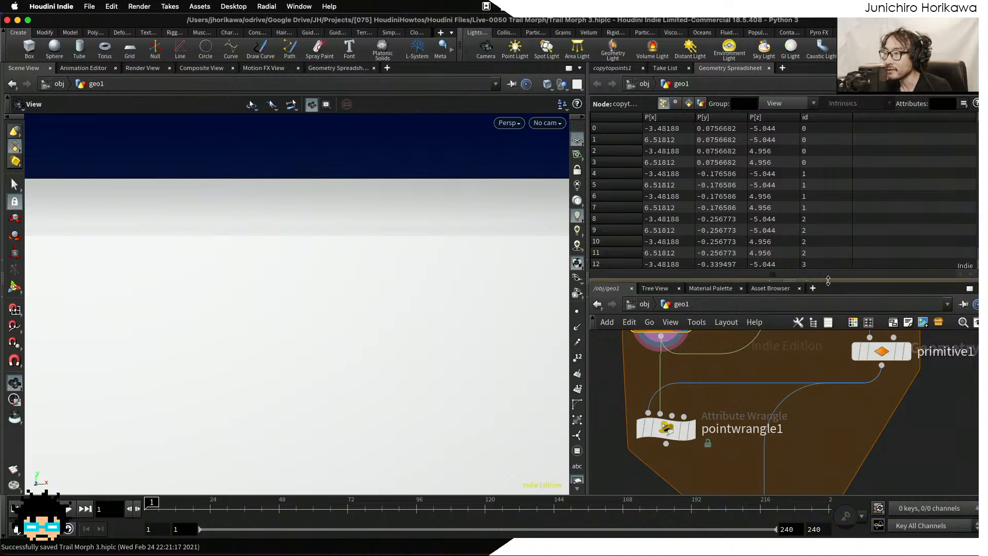
Enlarge the network editor and reposition contour_points between foreach_begin1 and copytopoints1.
{"action": "left_click_drag", "start_coordinate": [795, 278], "coordinate": [795, 249]}
{"action": "scroll", "coordinate": [792, 360], "scroll_direction": "down", "scroll_amount": 5}
{"action": "middle_click_drag", "start_coordinate": [793, 359], "coordinate": [780, 422]}
{"action": "scroll", "coordinate": [735, 379], "scroll_direction": "up", "scroll_amount": 5}
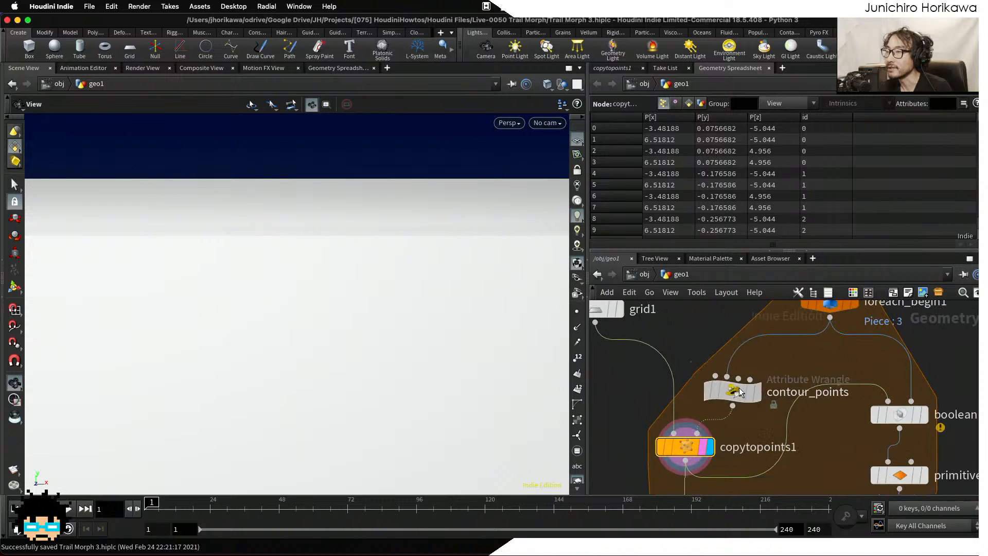
{"action": "left_click_drag", "start_coordinate": [740, 396], "coordinate": [755, 374]}
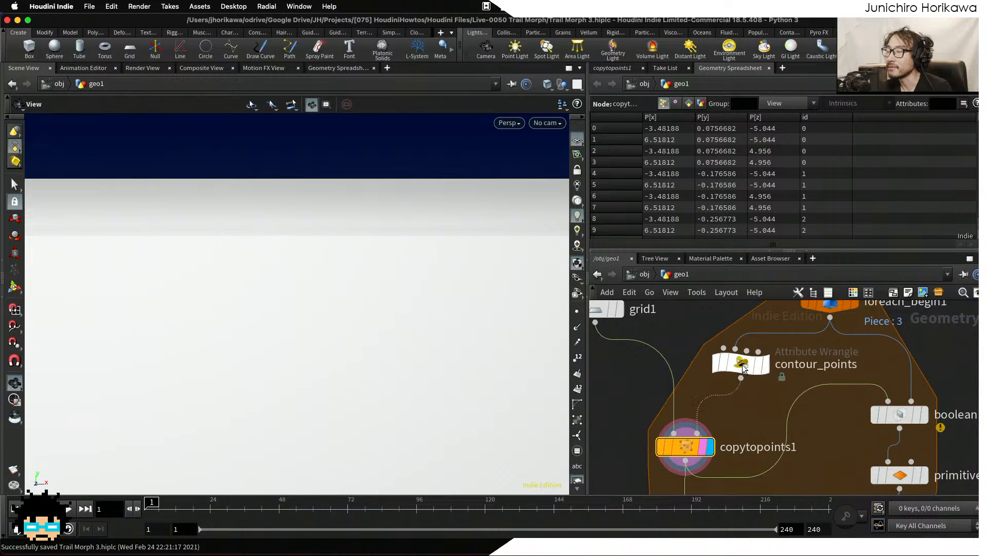
{"action": "scroll", "coordinate": [342, 146], "scroll_direction": "down", "scroll_amount": 10}
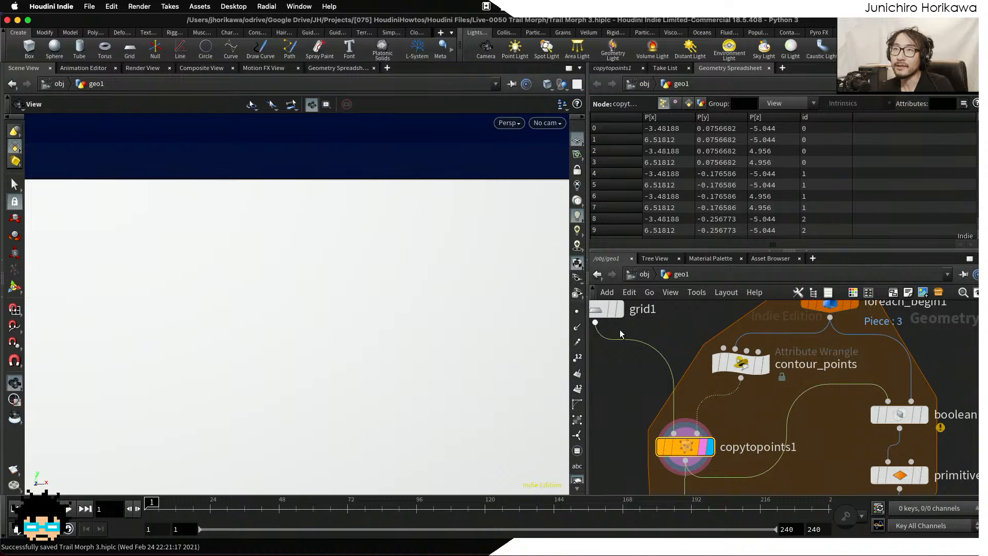
{"action": "scroll", "coordinate": [705, 366], "scroll_direction": "up", "scroll_amount": 2}
{"action": "mouse_move", "coordinate": [748, 364]}
{"action": "mouse_move", "coordinate": [748, 364]}
{"action": "left_mouse_down"}
{"action": "mouse_move", "coordinate": [736, 360]}
{"action": "mouse_move", "coordinate": [745, 374]}
{"action": "left_mouse_up"}
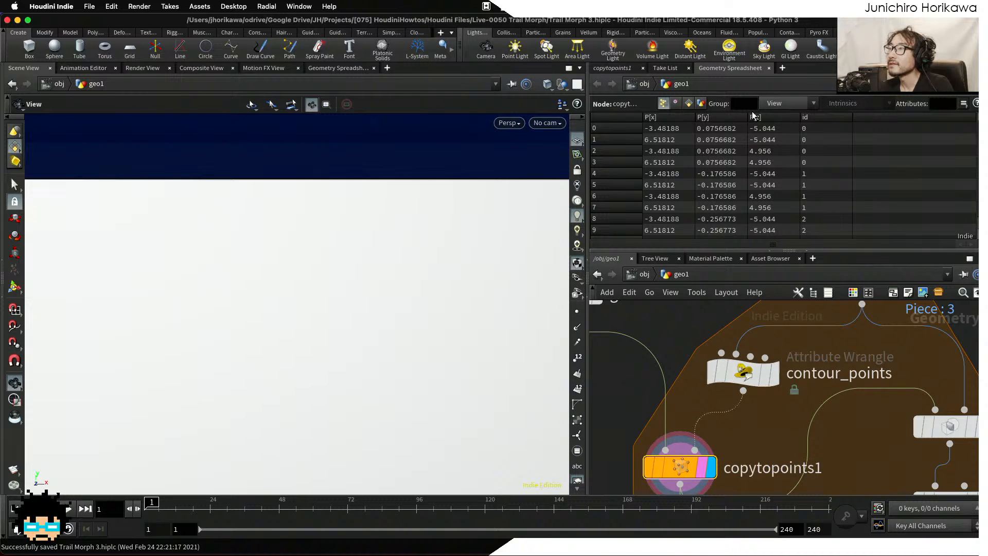
Search the available nodes for "interse" to find an intersection node for the loop.
{"action": "scroll", "coordinate": [786, 345], "scroll_direction": "down", "scroll_amount": 3}
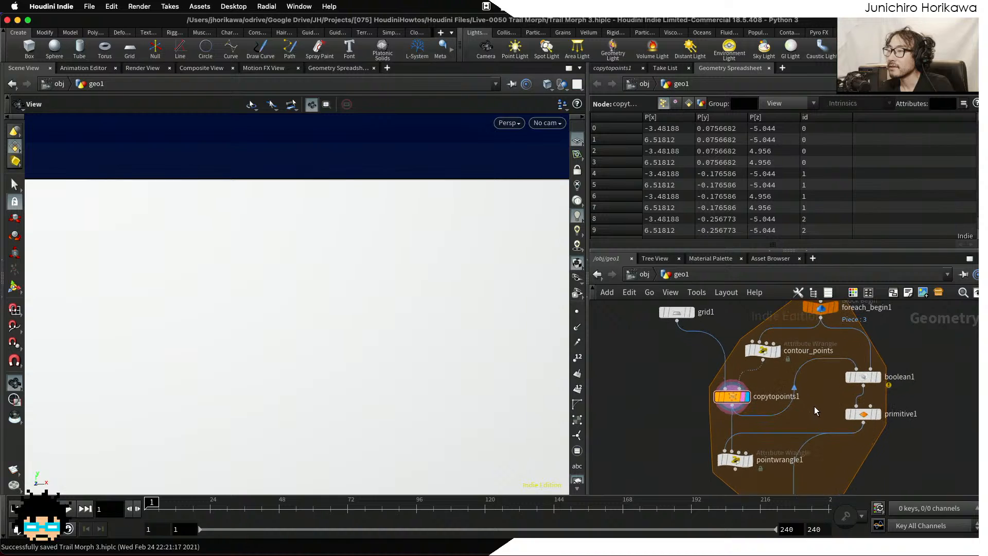
{"action": "middle_click_drag", "start_coordinate": [815, 406], "coordinate": [763, 395]}
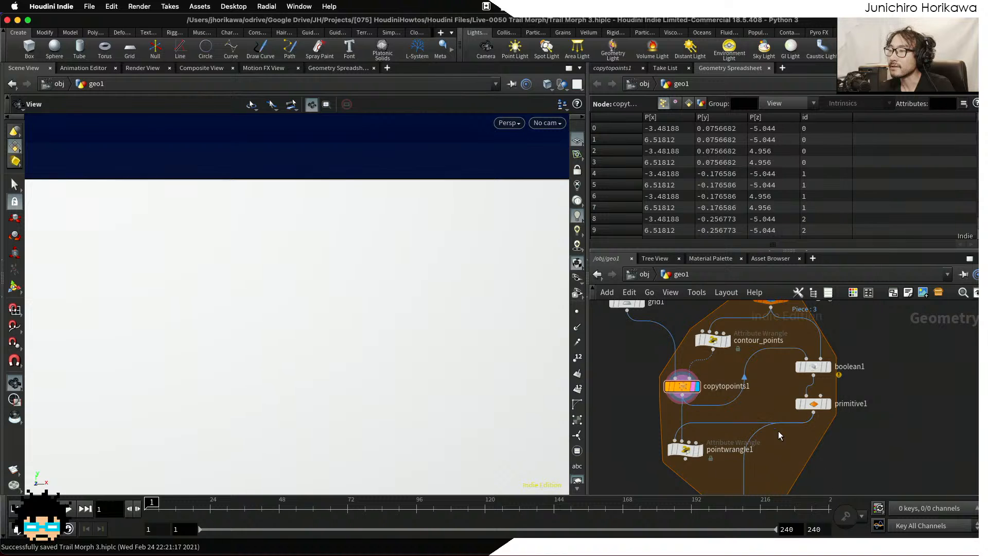
{"action": "middle_click_drag", "start_coordinate": [778, 431], "coordinate": [768, 424]}
{"action": "key", "text": "Tab"}
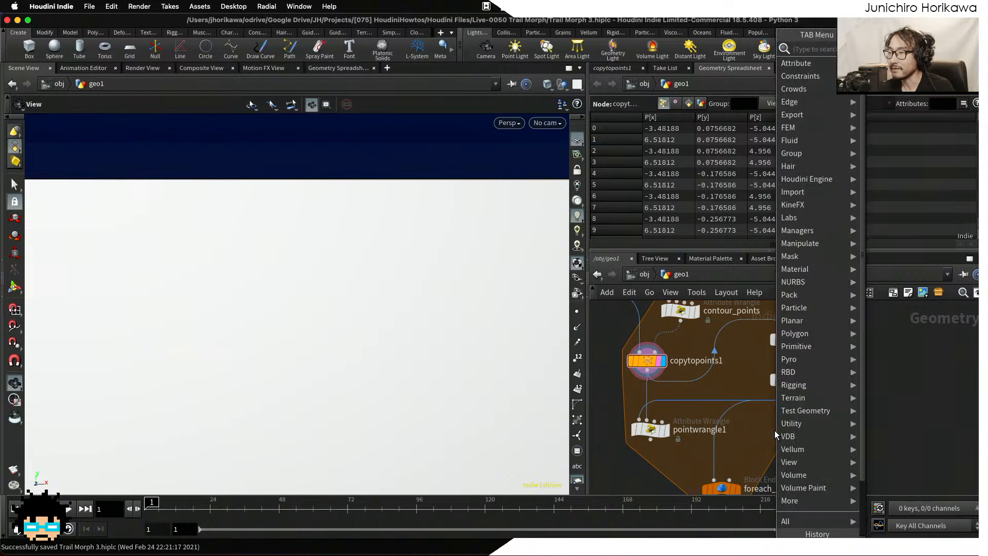
{"action": "type", "text": "intr"}
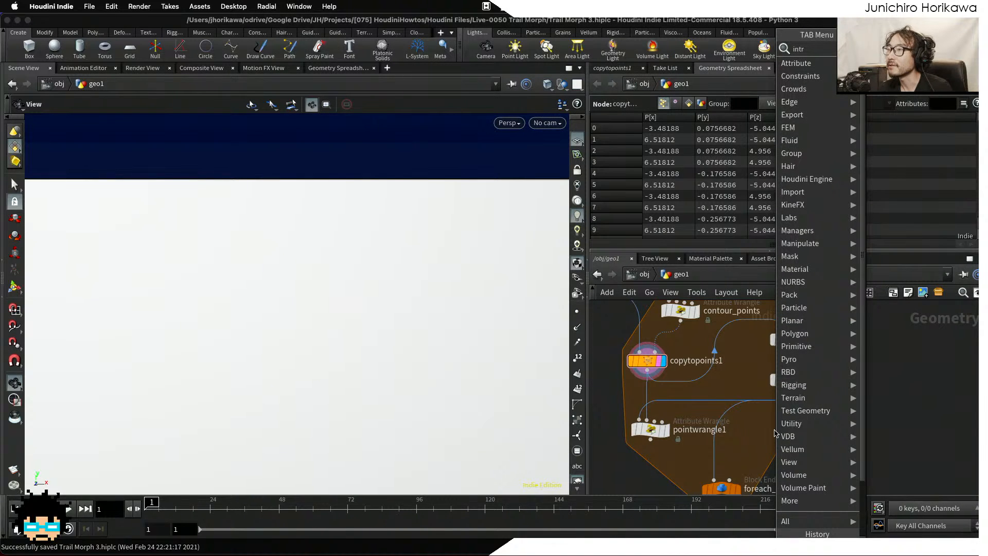
{"action": "key", "text": "BackSpace"}
{"action": "type", "text": "erse"}
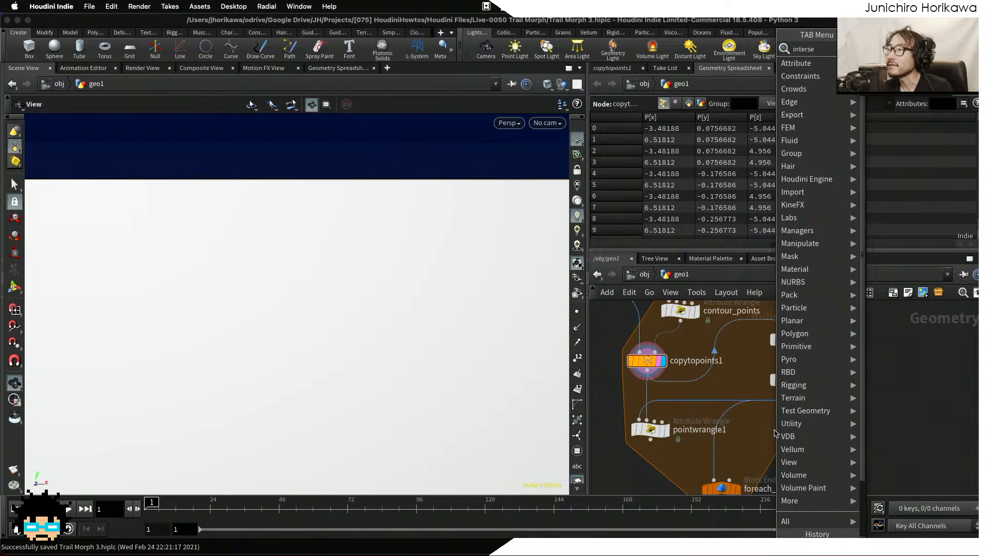
Add an Intersection Analysis node to the network beside primitive1.
{"action": "key", "text": "Return"}
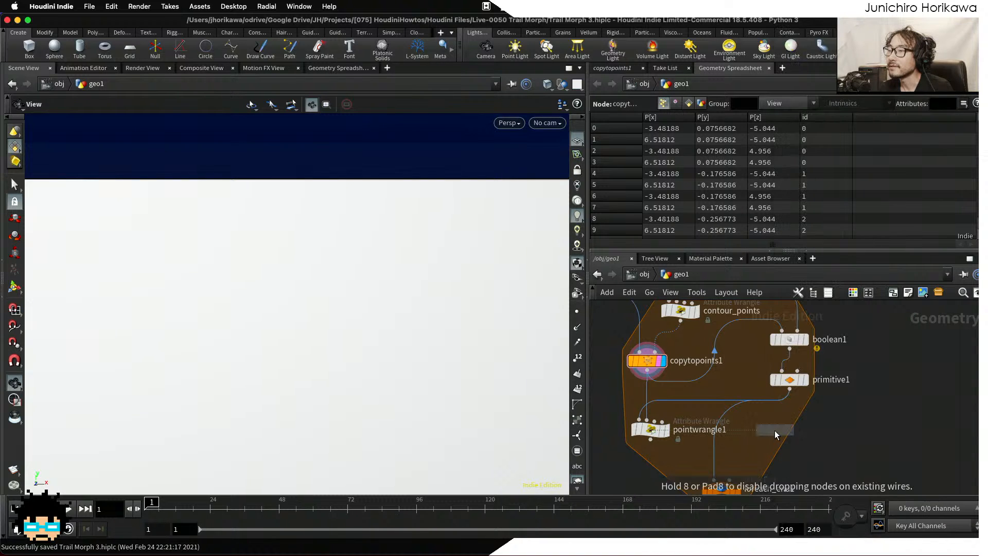
{"action": "left_click", "coordinate": [845, 421]}
{"action": "scroll", "coordinate": [846, 423], "scroll_direction": "up", "scroll_amount": 1}
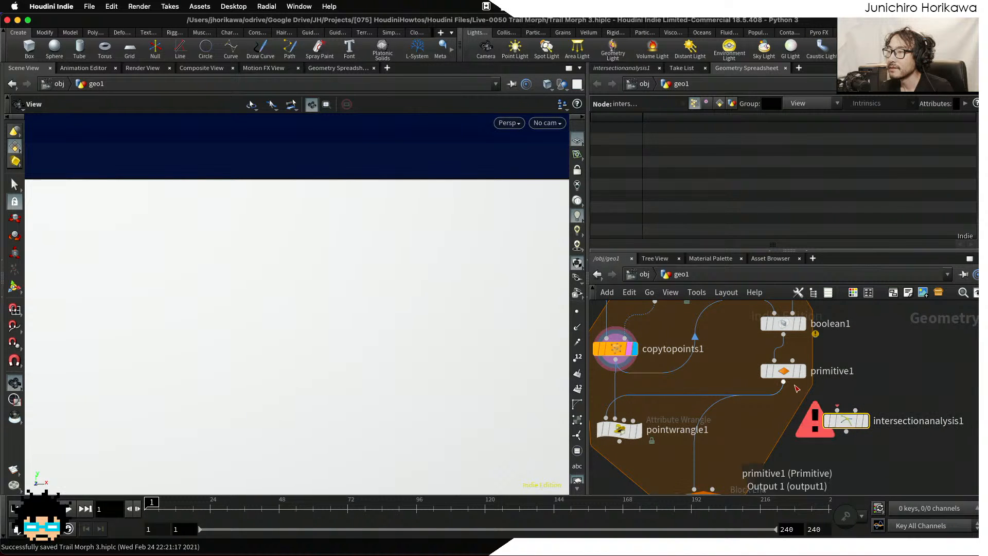
{"action": "scroll", "coordinate": [823, 400], "scroll_direction": "up", "scroll_amount": 2}
{"action": "scroll", "coordinate": [828, 366], "scroll_direction": "up", "scroll_amount": 2}
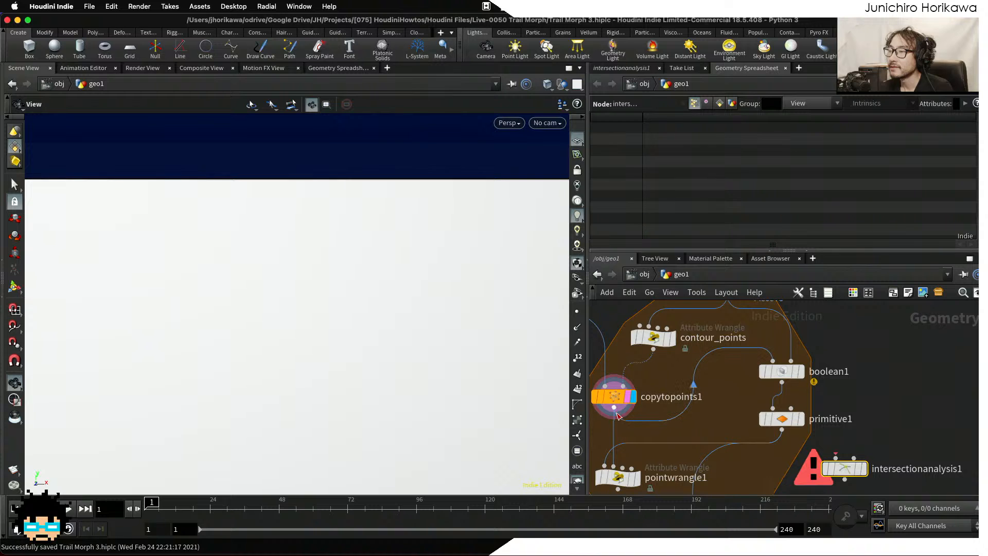
Wire copytopoints1 and foreach_begin1 into the Intersection Analysis node's two inputs and display its result.
{"action": "left_click_drag", "start_coordinate": [616, 410], "coordinate": [835, 457]}
{"action": "middle_click_drag", "start_coordinate": [725, 304], "coordinate": [728, 331]}
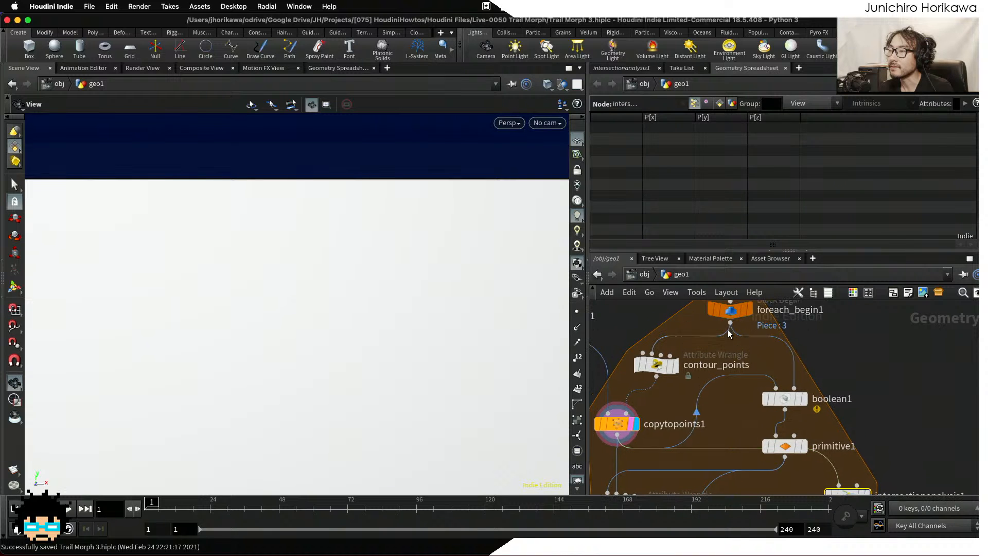
{"action": "left_click_drag", "start_coordinate": [731, 323], "coordinate": [857, 485]}
{"action": "middle_click_drag", "start_coordinate": [857, 484], "coordinate": [848, 407]}
{"action": "left_click", "coordinate": [858, 423]}
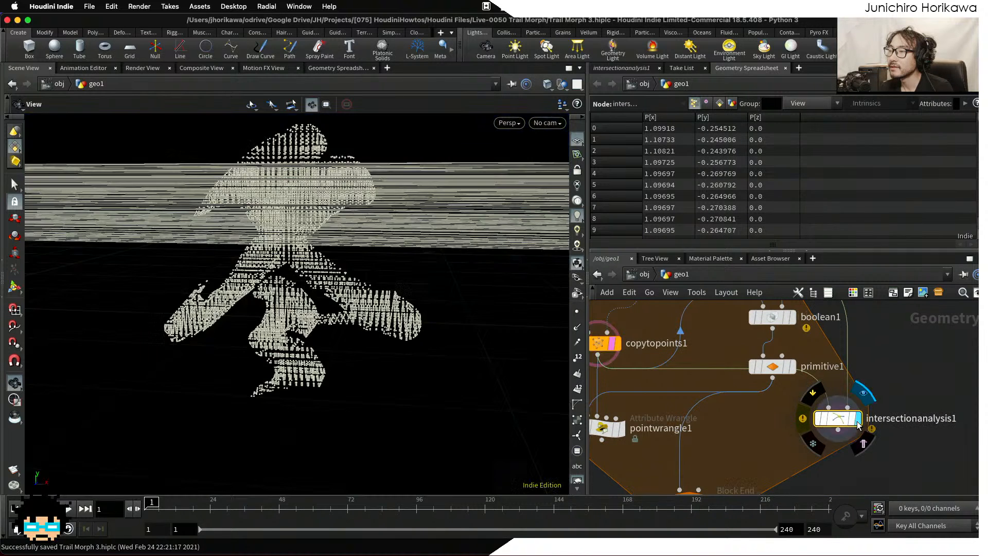
Examine the intersection points in the viewport and compare them with the contour lines from primitive1.
{"action": "scroll", "coordinate": [306, 249], "scroll_direction": "up", "scroll_amount": 6}
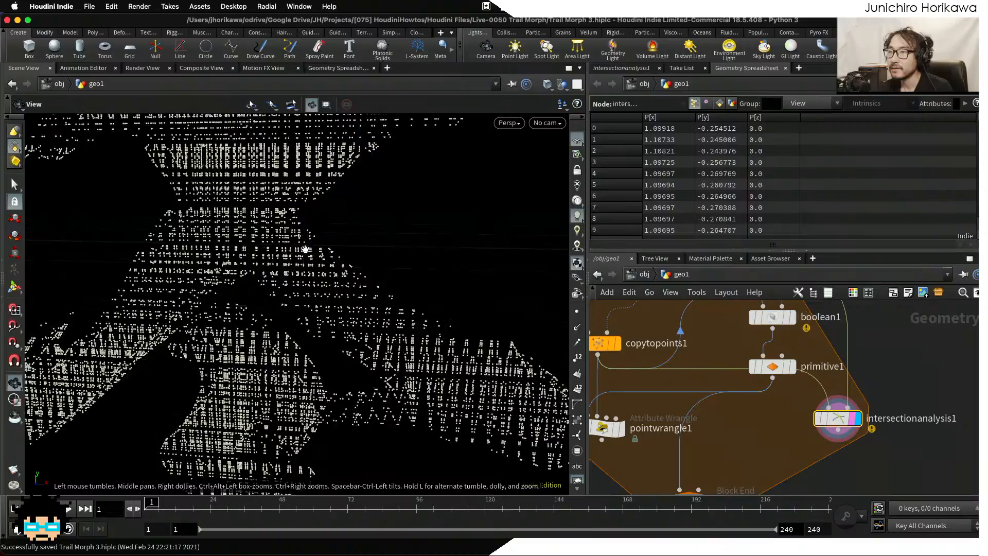
{"action": "left_click_drag", "start_coordinate": [305, 250], "coordinate": [439, 252]}
{"action": "left_click_drag", "start_coordinate": [428, 258], "coordinate": [361, 258]}
{"action": "scroll", "coordinate": [740, 349], "scroll_direction": "up", "scroll_amount": 1}
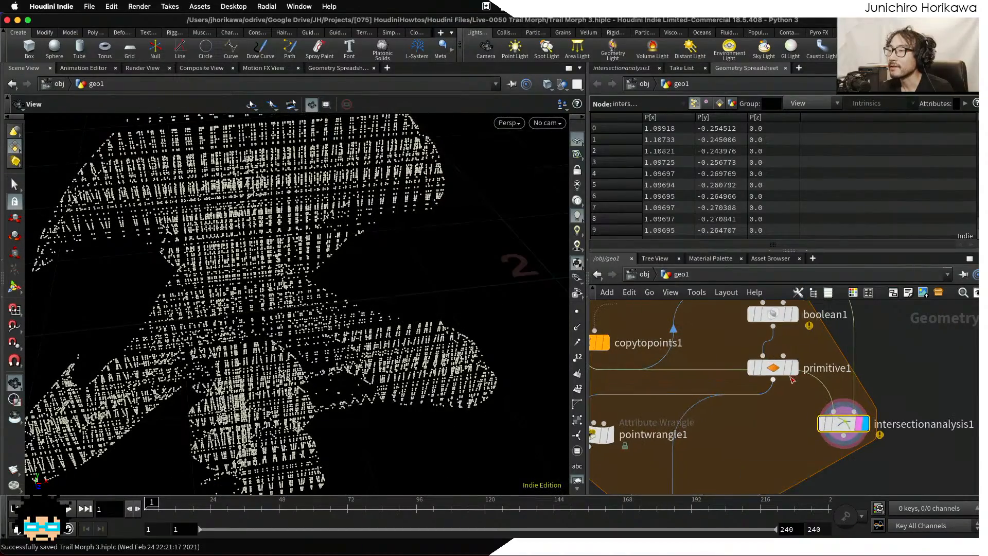
{"action": "left_click", "coordinate": [791, 366]}
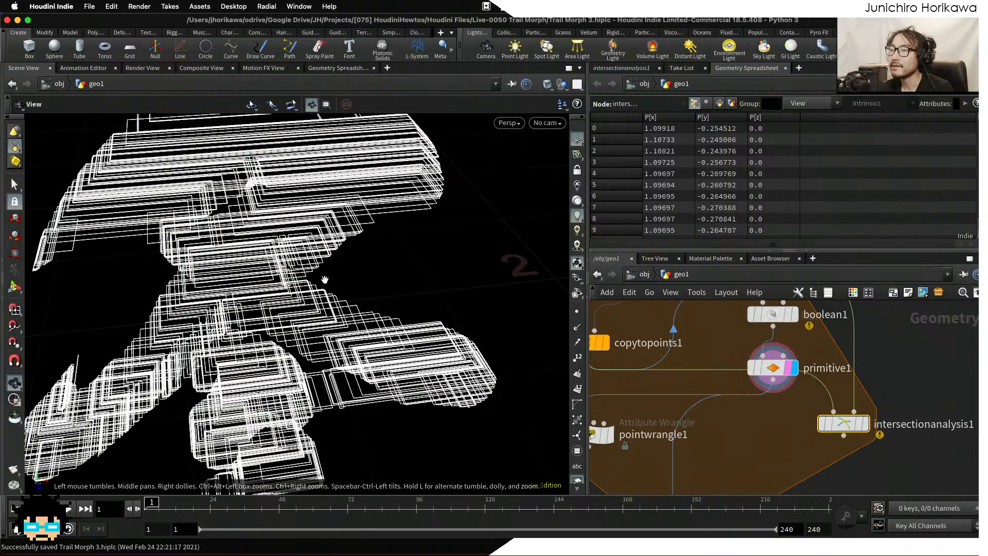
{"action": "left_click_drag", "start_coordinate": [227, 236], "coordinate": [191, 263]}
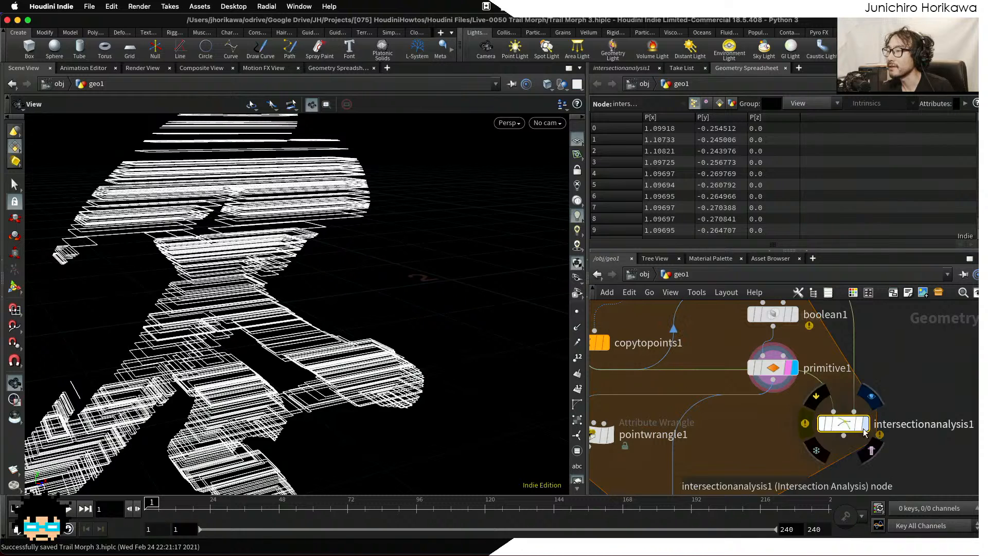
Delete the Intersection Analysis node from the network.
{"action": "left_click_drag", "start_coordinate": [857, 424], "coordinate": [906, 359]}
{"action": "middle_click_drag", "start_coordinate": [899, 403], "coordinate": [849, 427]}
{"action": "scroll", "coordinate": [852, 412], "scroll_direction": "up", "scroll_amount": 2}
{"action": "left_click", "coordinate": [819, 383]}
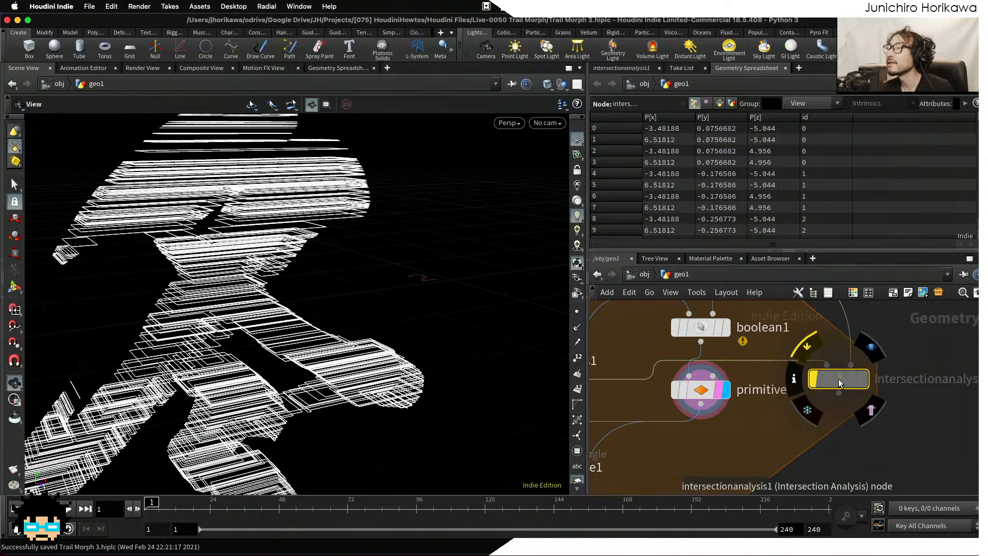
{"action": "key", "text": "Delete"}
{"action": "scroll", "coordinate": [831, 384], "scroll_direction": "down", "scroll_amount": 3}
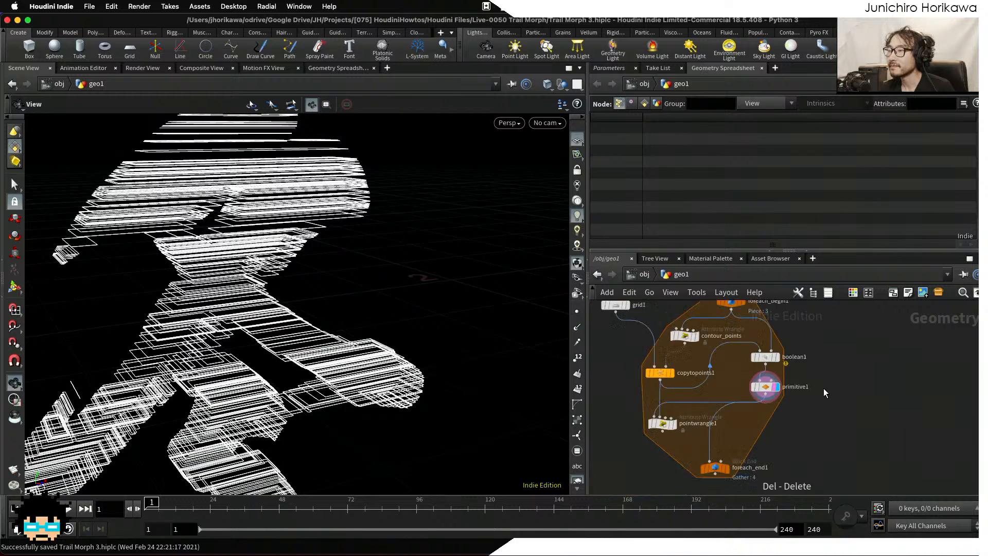
Select the pointwrangle1 node inside the for-each block and display its output.
{"action": "scroll", "coordinate": [801, 403], "scroll_direction": "up", "scroll_amount": 3}
{"action": "left_click_drag", "start_coordinate": [790, 466], "coordinate": [791, 488]}
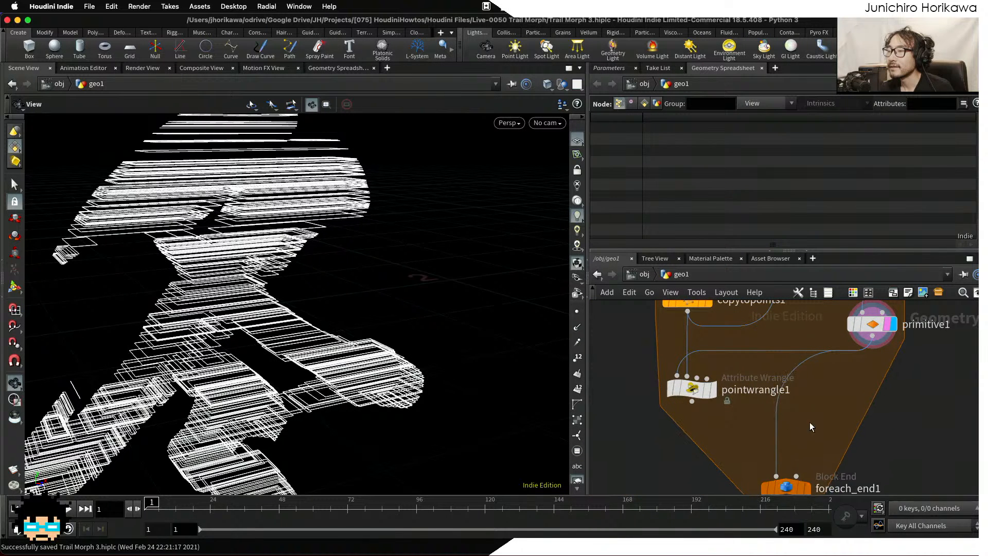
{"action": "middle_click_drag", "start_coordinate": [811, 426], "coordinate": [799, 447]}
{"action": "scroll", "coordinate": [714, 416], "scroll_direction": "up", "scroll_amount": 2}
{"action": "left_click", "coordinate": [702, 413]}
{"action": "left_click", "coordinate": [676, 413]}
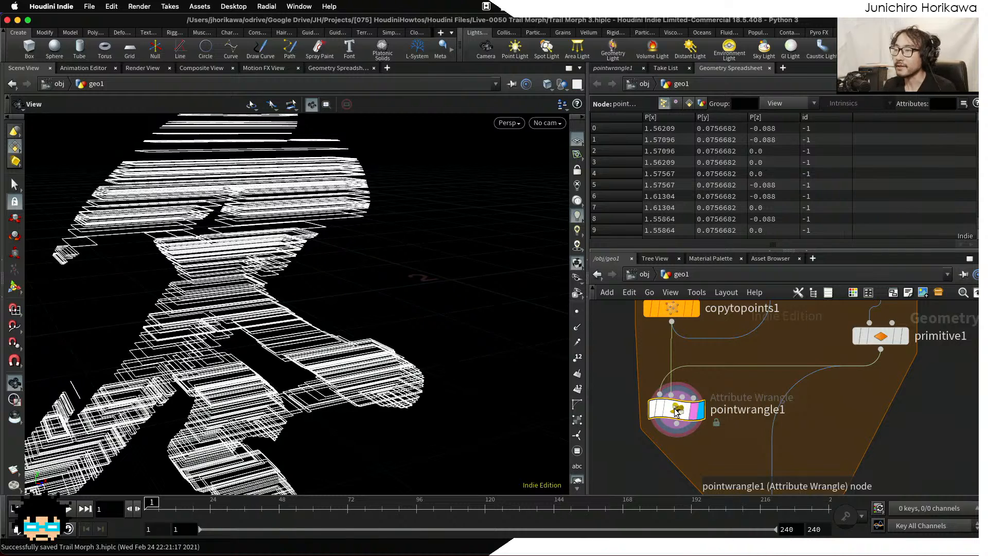
Rename the selected Attribute Wrangle as transfer_id and open its parameters at the empty VEXpression.
{"action": "double_click", "coordinate": [749, 410]}
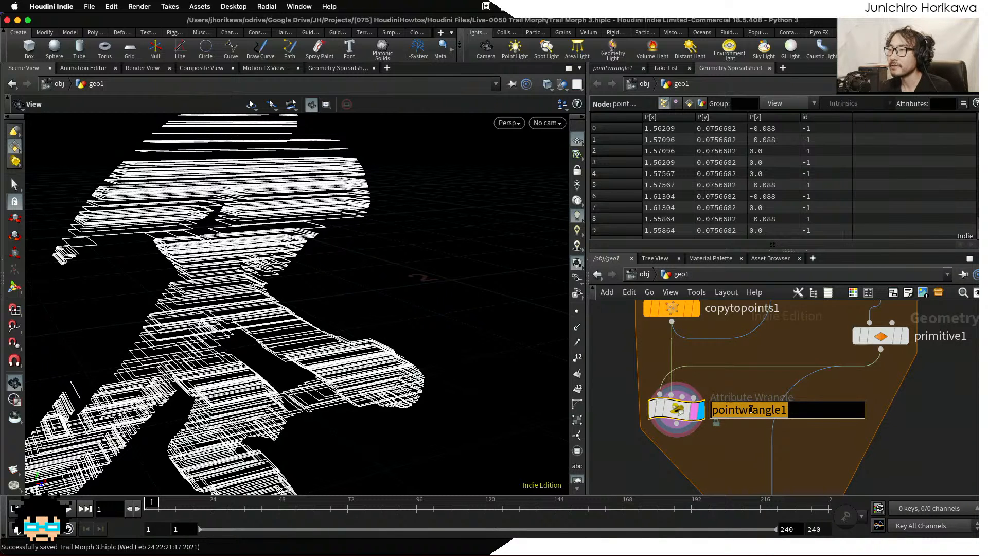
{"action": "type", "text": "transfer_"}
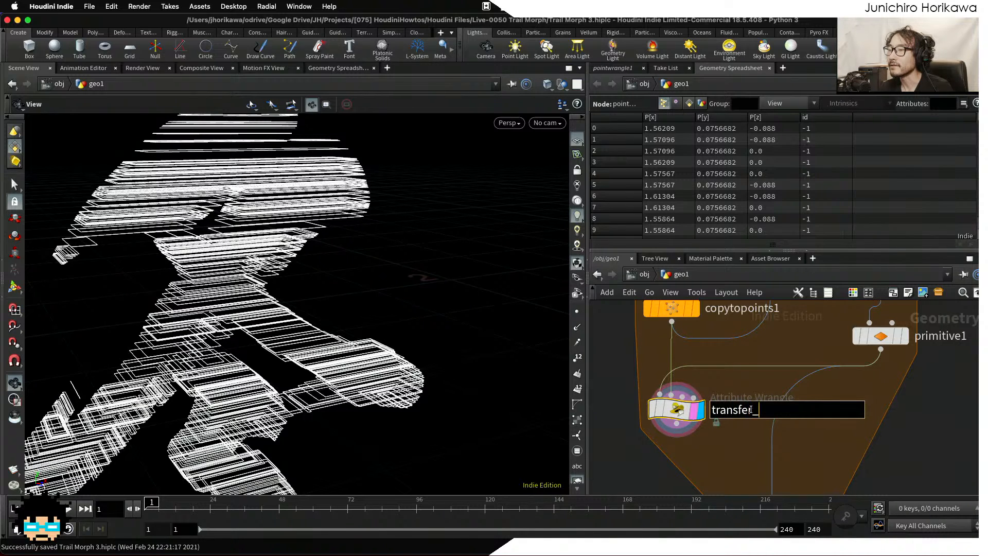
{"action": "key", "text": "BackSpace"}
{"action": "key", "text": "BackSpace"}
{"action": "key", "text": "BackSpace"}
{"action": "key", "text": "BackSpace"}
{"action": "type", "text": "fer_id"}
{"action": "key", "text": "Return"}
{"action": "left_click", "coordinate": [611, 68]}
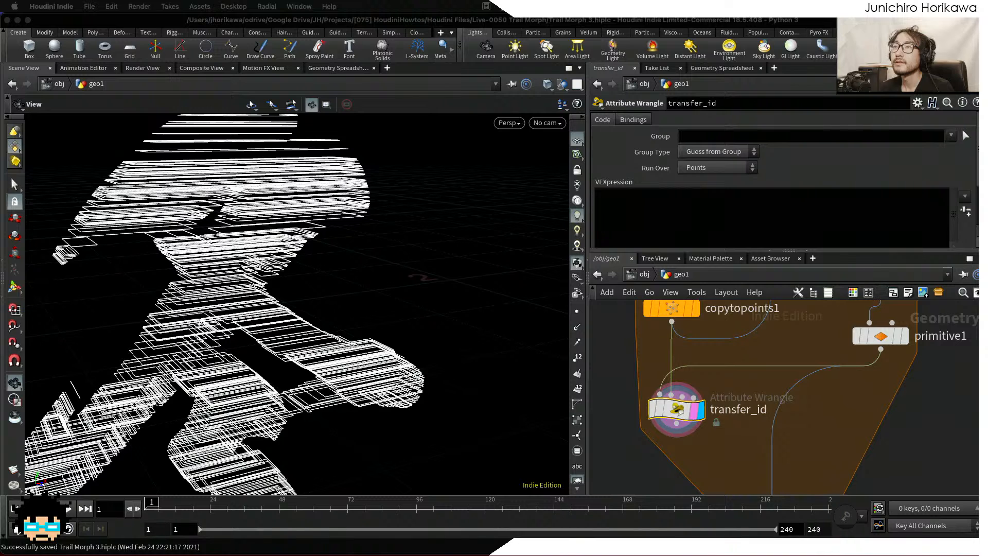
{"action": "left_click", "coordinate": [709, 223]}
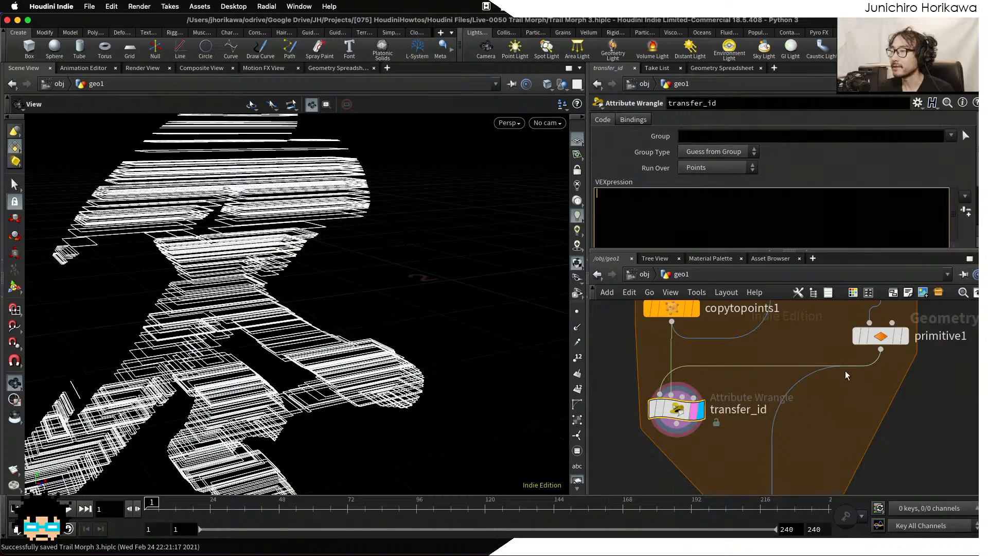
Compare the contour geometry from primitive1 with the output of transfer_id in the viewport.
{"action": "scroll", "coordinate": [869, 346], "scroll_direction": "up", "scroll_amount": 1}
{"action": "left_click", "coordinate": [906, 340]}
{"action": "left_click_drag", "start_coordinate": [297, 316], "coordinate": [210, 262]}
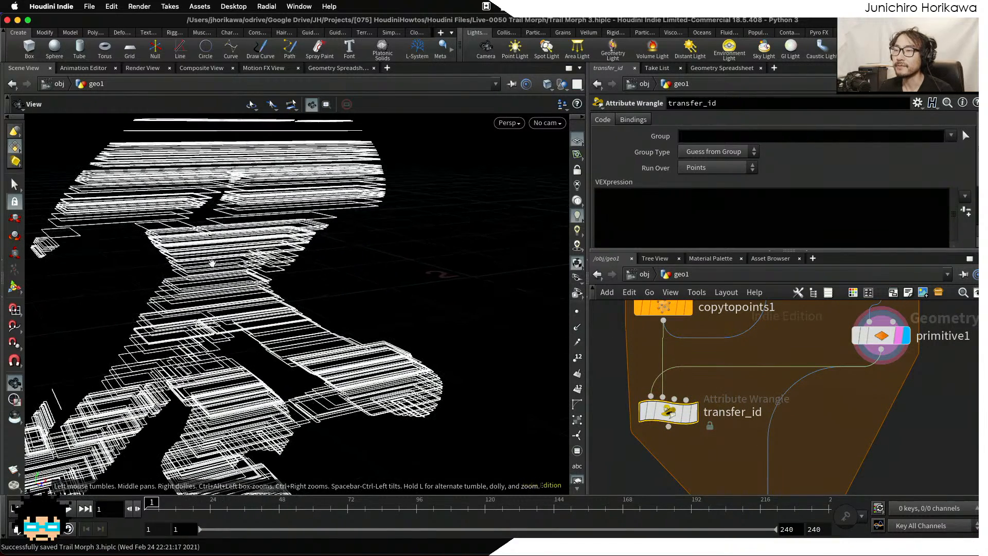
{"action": "left_click", "coordinate": [694, 416]}
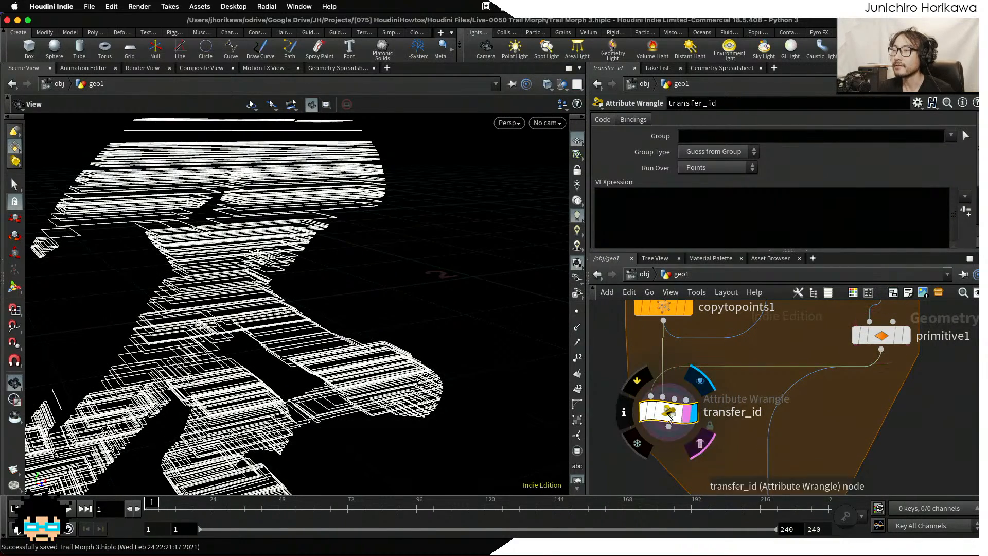
{"action": "left_click", "coordinate": [636, 199]}
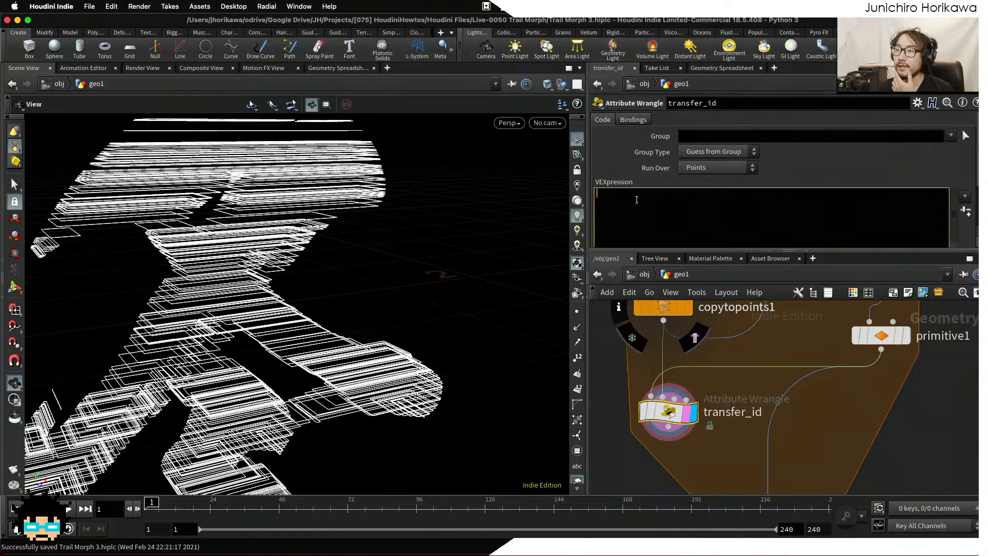
Examine the copied grid planes from copytopoints1, and return the display to transfer_id.
{"action": "middle_click_drag", "start_coordinate": [708, 354], "coordinate": [712, 410]}
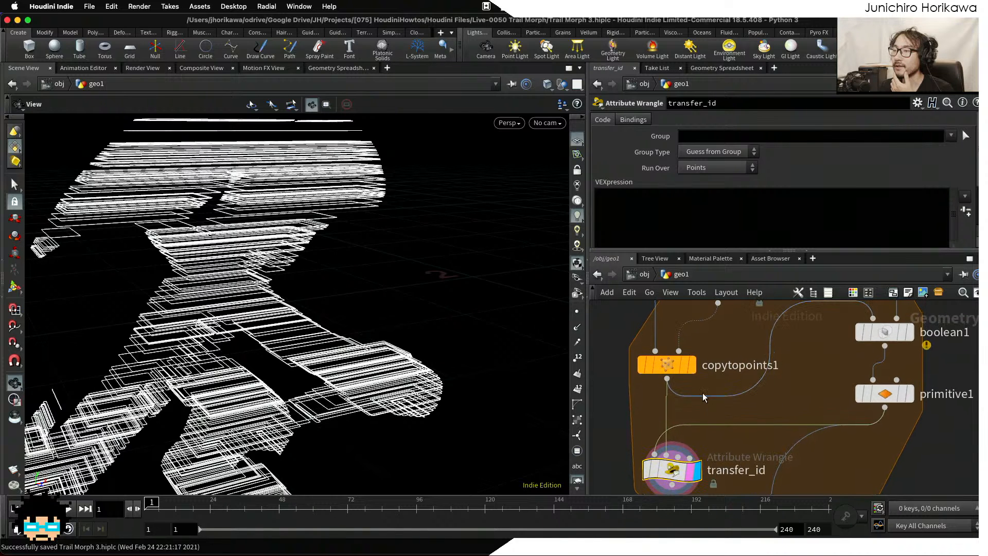
{"action": "scroll", "coordinate": [696, 372], "scroll_direction": "up", "scroll_amount": 1}
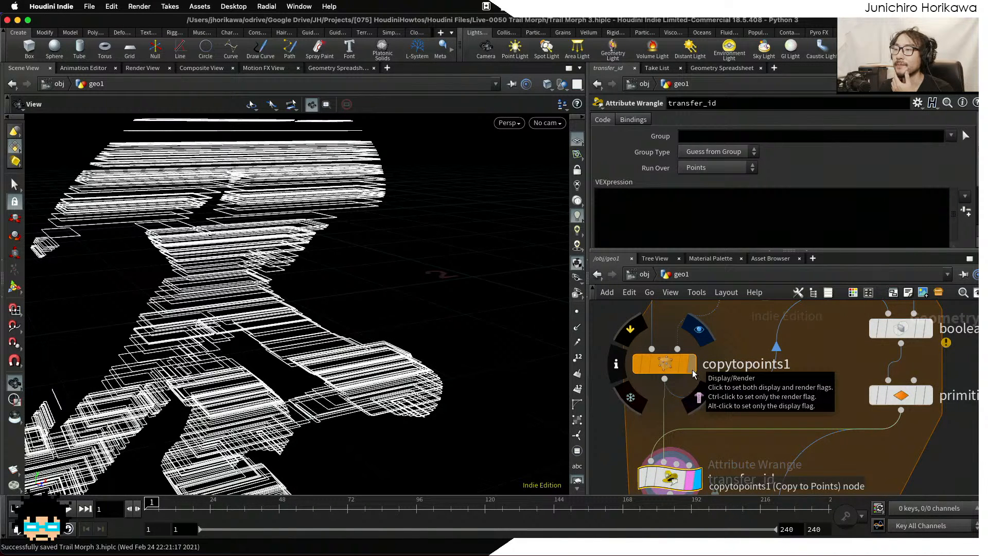
{"action": "mouse_move", "coordinate": [675, 370]}
{"action": "left_mouse_down"}
{"action": "mouse_move", "coordinate": [668, 365]}
{"action": "mouse_move", "coordinate": [680, 369]}
{"action": "left_mouse_up"}
{"action": "left_click", "coordinate": [698, 366]}
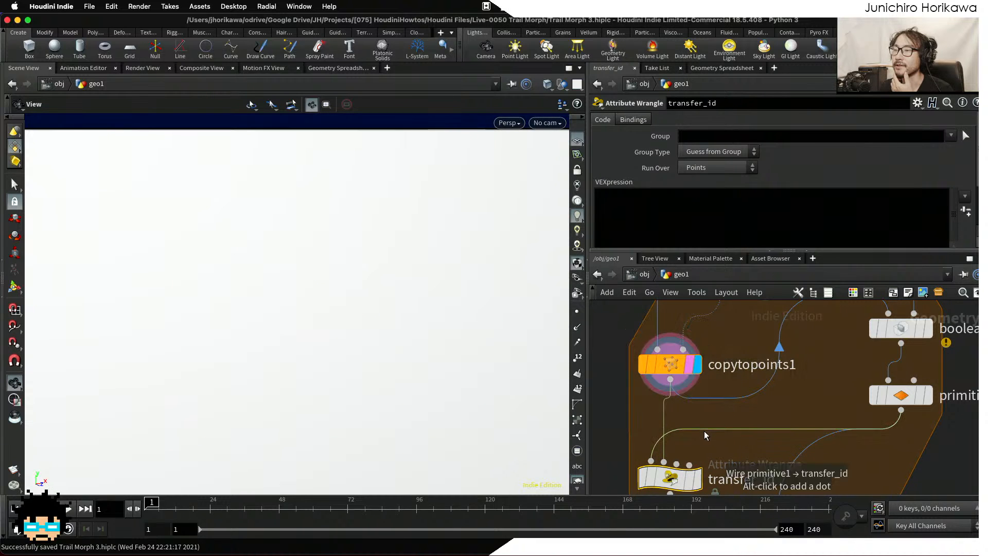
{"action": "scroll", "coordinate": [444, 316], "scroll_direction": "down", "scroll_amount": 1}
{"action": "left_click_drag", "start_coordinate": [445, 315], "coordinate": [435, 296]}
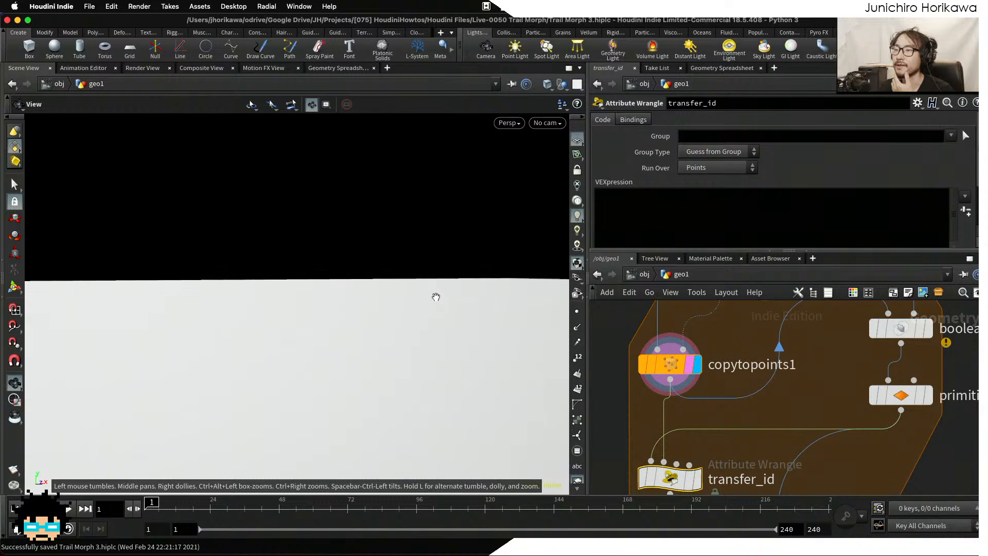
{"action": "left_click_drag", "start_coordinate": [478, 363], "coordinate": [451, 322]}
{"action": "left_click", "coordinate": [696, 479]}
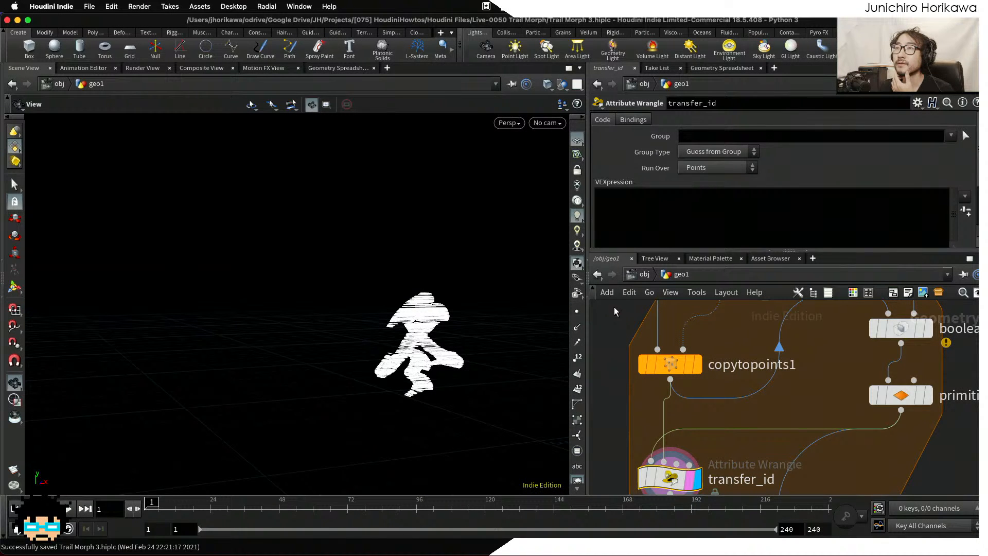
Declare the variables "int prim;" and "vector uv;" in the VEXpression of transfer_id.
{"action": "left_click", "coordinate": [660, 201]}
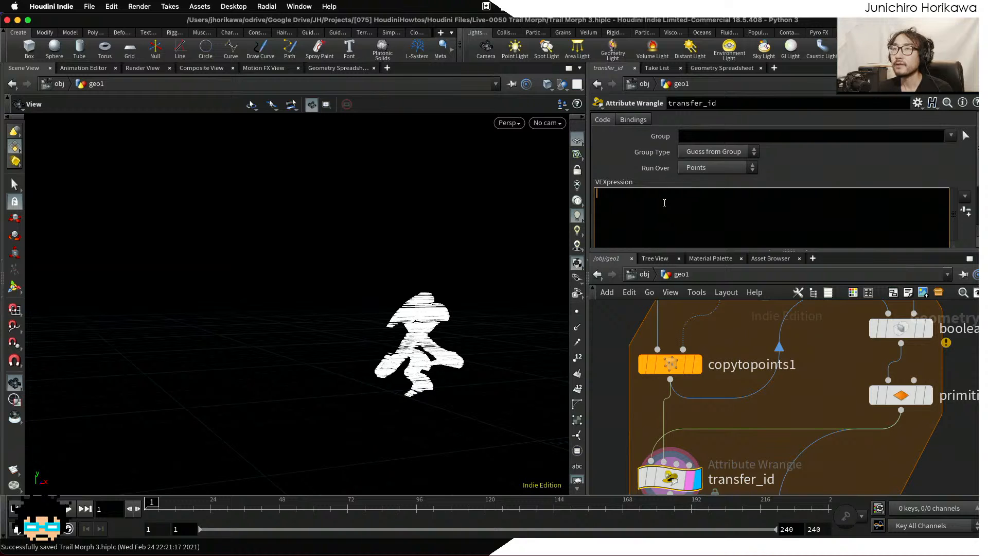
{"action": "type", "text": "i"}
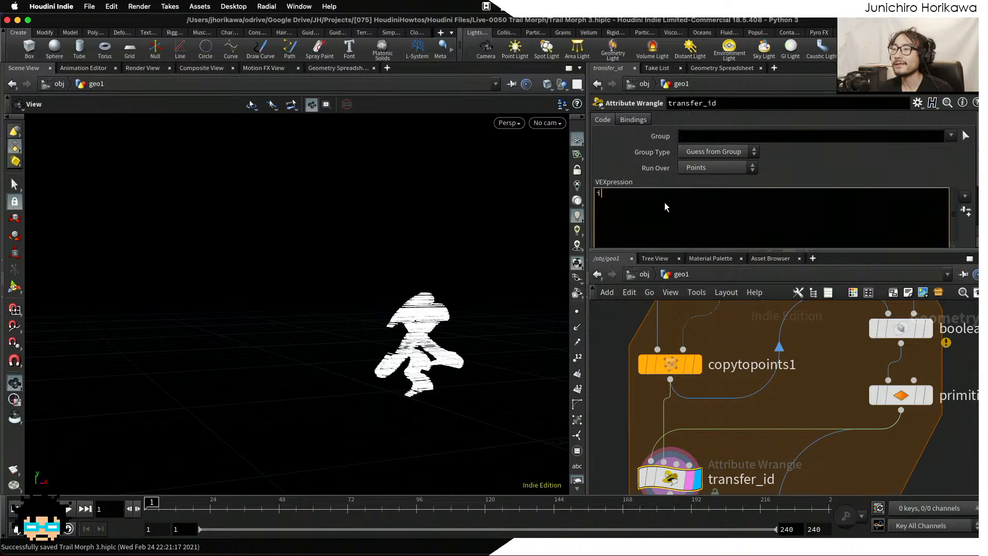
{"action": "type", "text": "nt prim"}
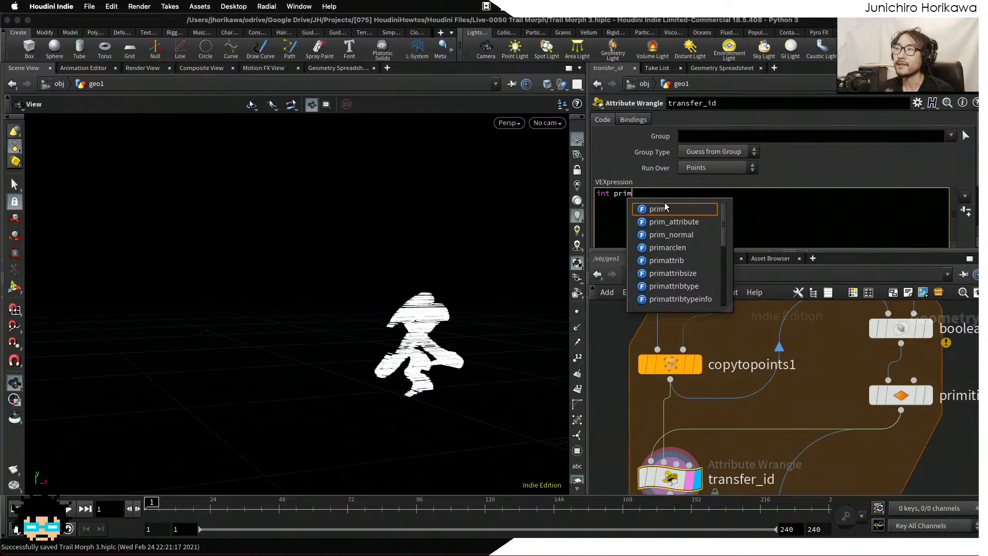
{"action": "type", "text": "; v"}
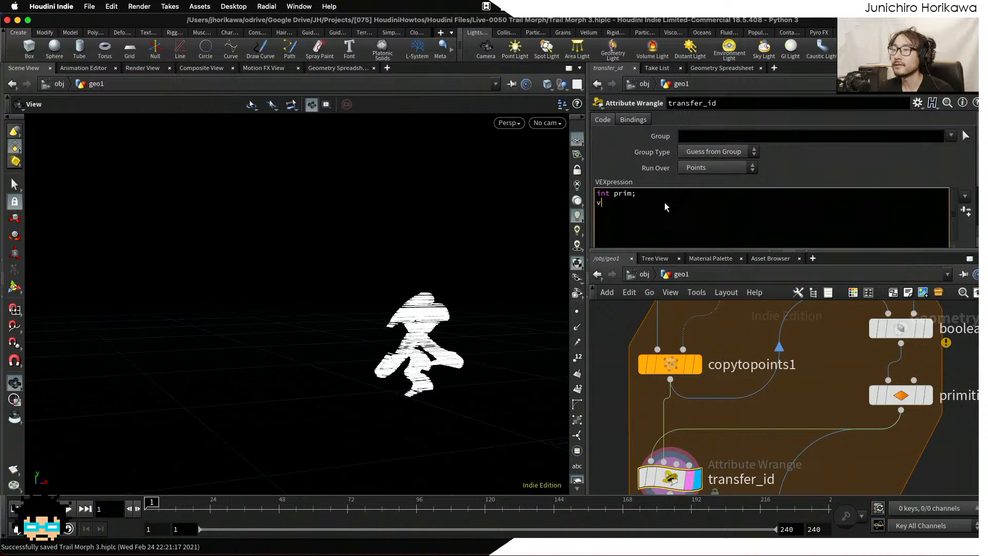
{"action": "type", "text": "ector uv; "}
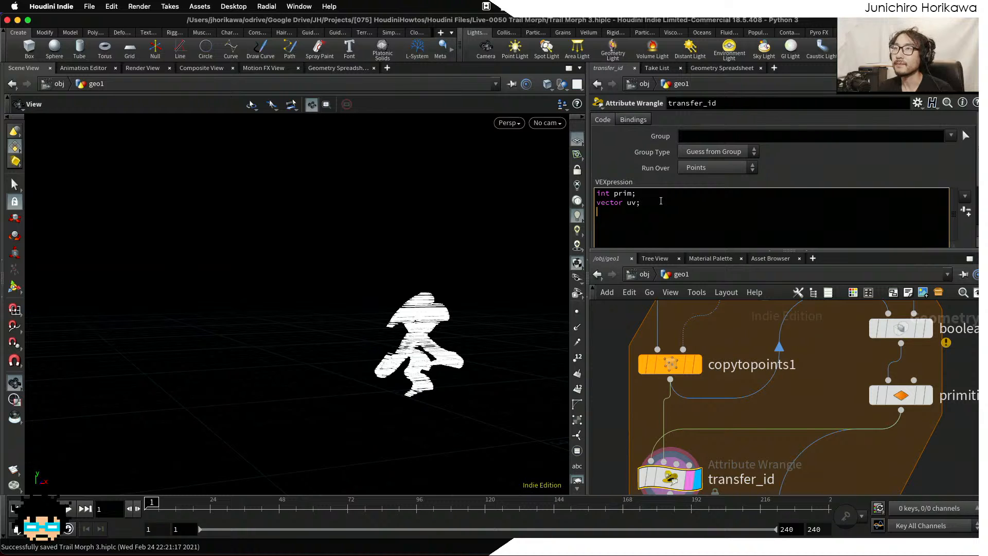
Add the line "float dist = xyzdist(1, @P, prim, uv);" below the variable declarations.
{"action": "type", "text": "float dist = "}
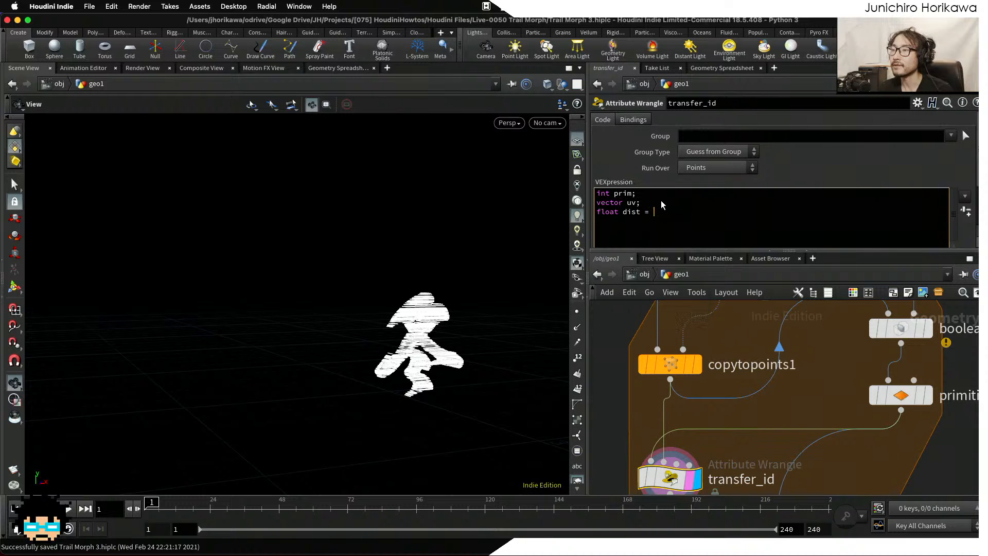
{"action": "type", "text": "xyzdist"}
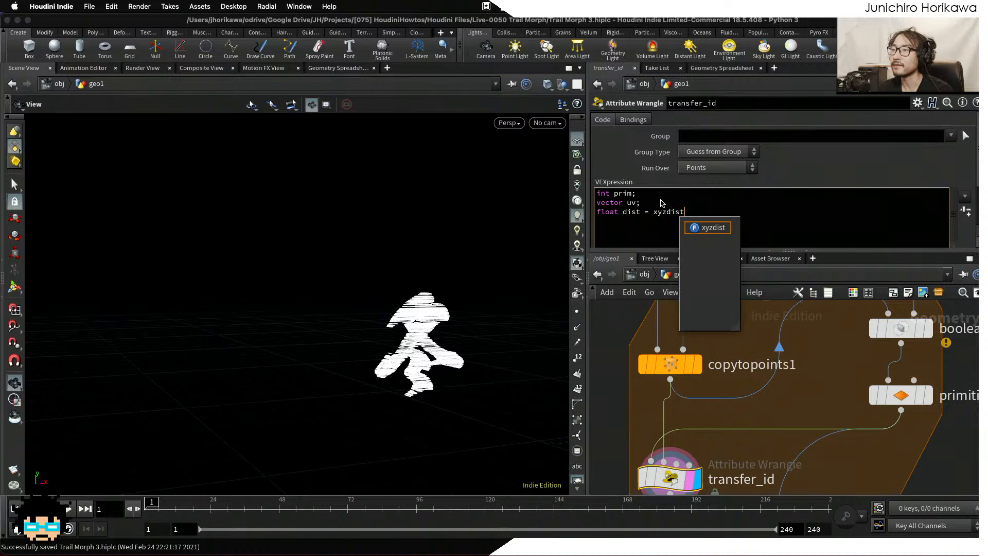
{"action": "type", "text": "(1, @#"}
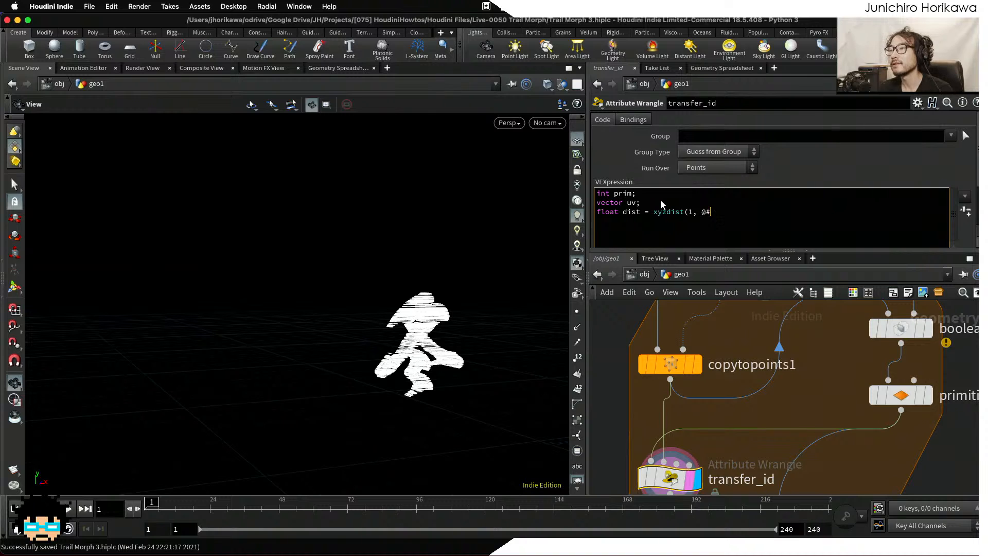
{"action": "key", "text": "BackSpace"}
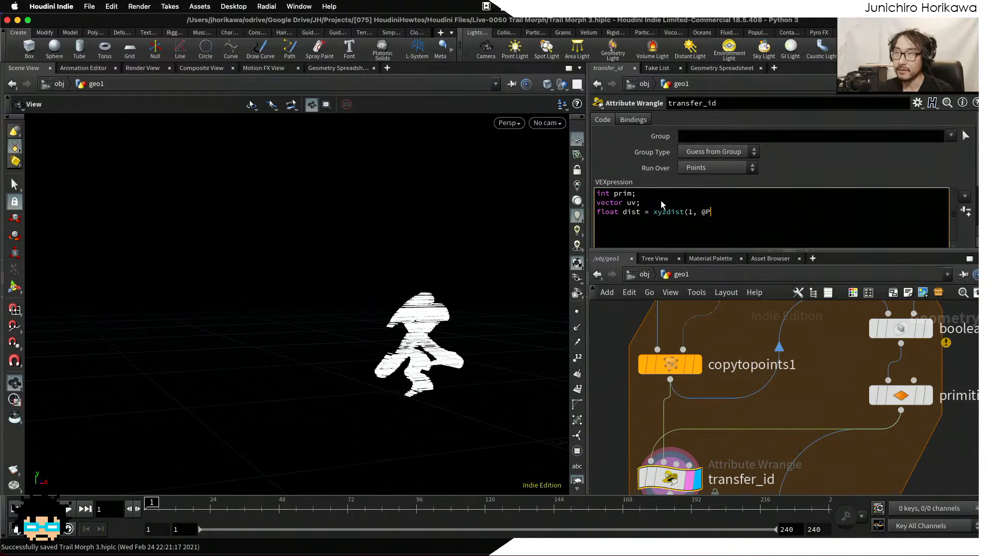
{"action": "type", "text": "P, prim, uv);"}
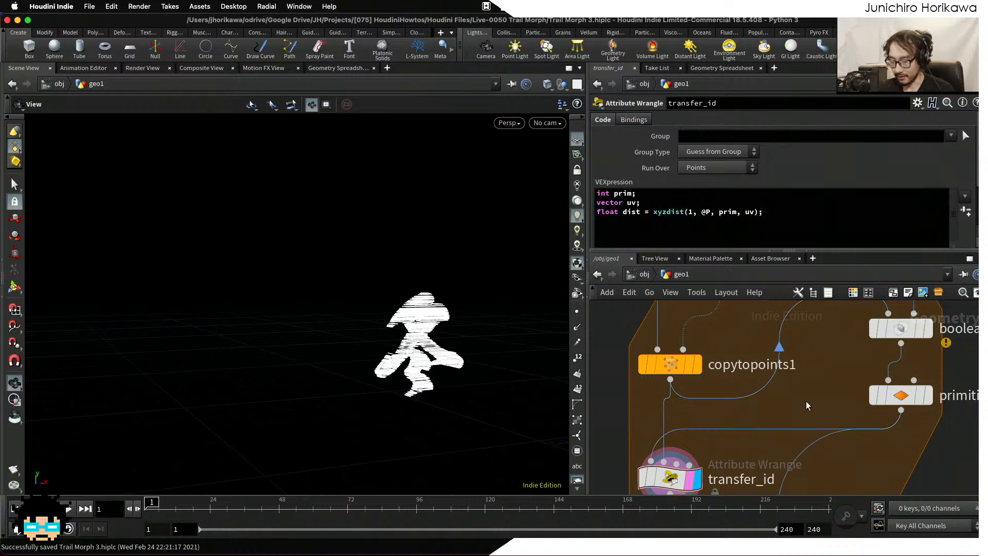
Add the line "int id = primuv(1, "id", prim, uv);" below the xyzdist line in the transfer_id VEXpression.
{"action": "left_click", "coordinate": [778, 218]}
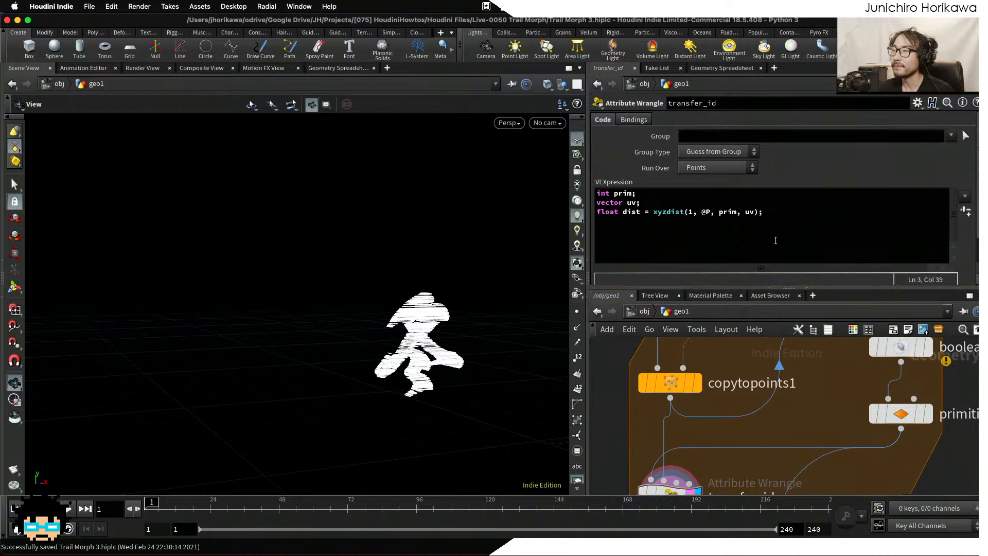
{"action": "key", "text": "Return"}
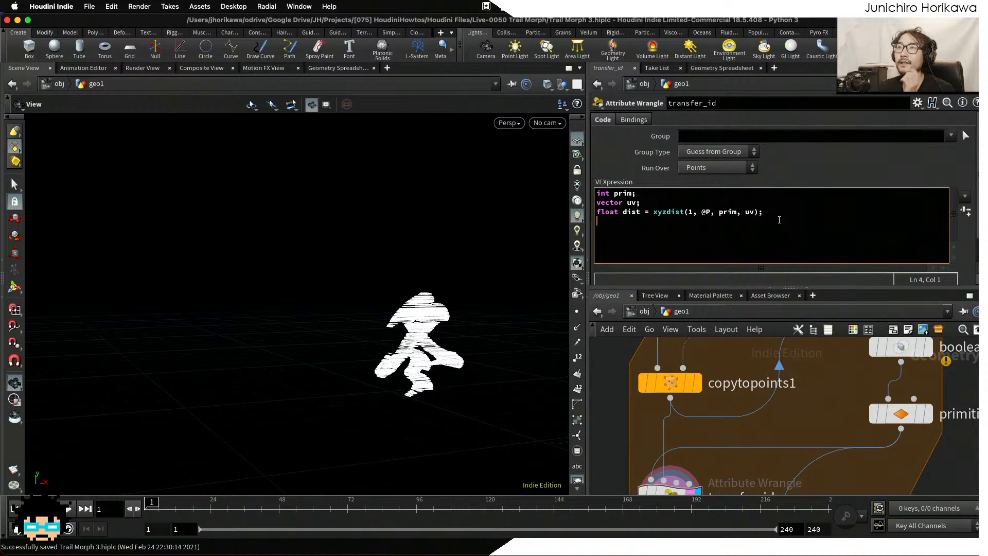
{"action": "type", "text": "int "}
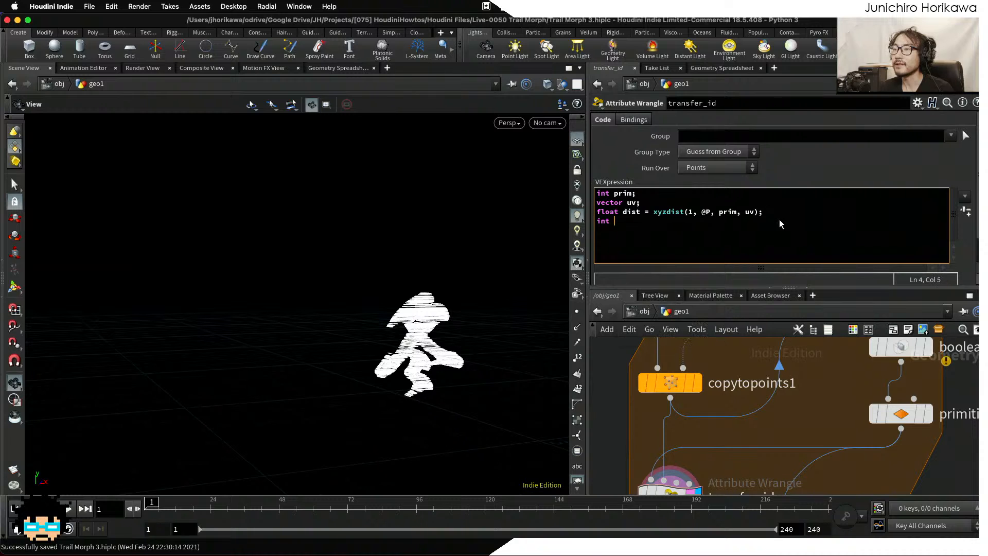
{"action": "type", "text": "id = prim"}
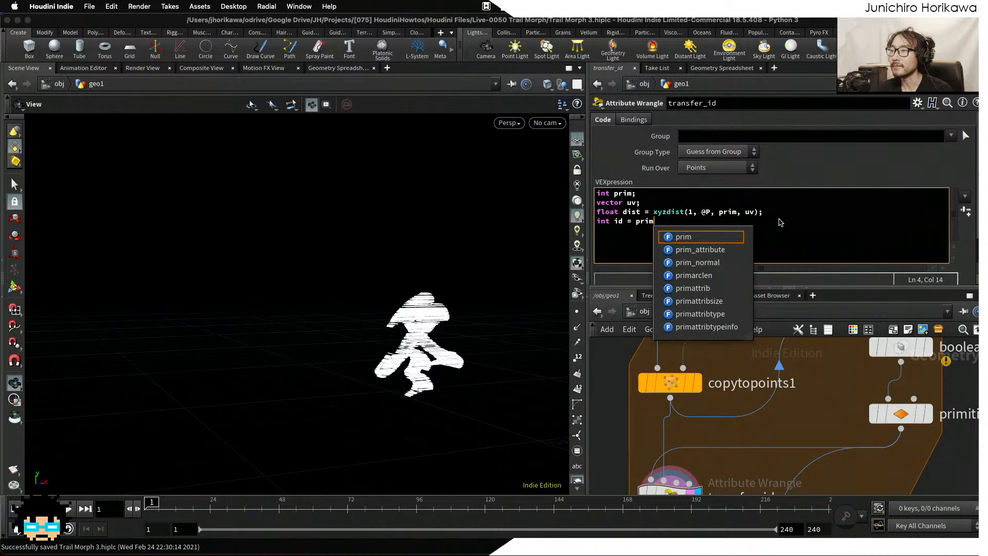
{"action": "type", "text": "uv(1, \""}
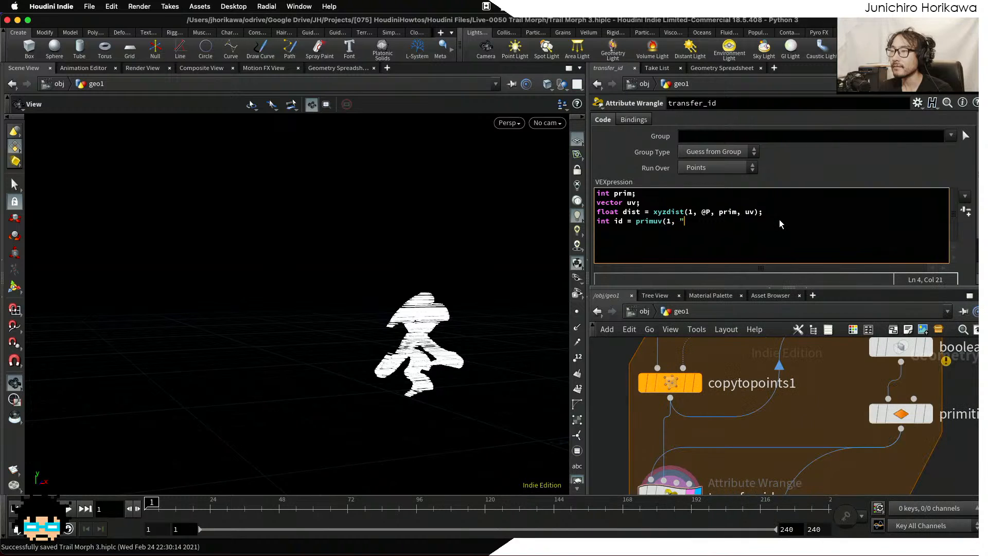
{"action": "type", "text": "id\", "}
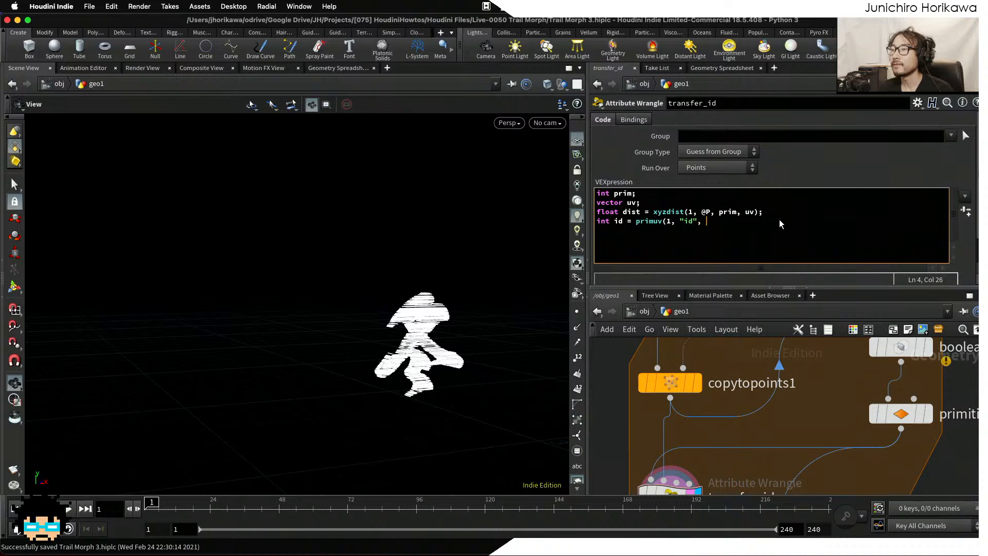
{"action": "type", "text": "prim"}
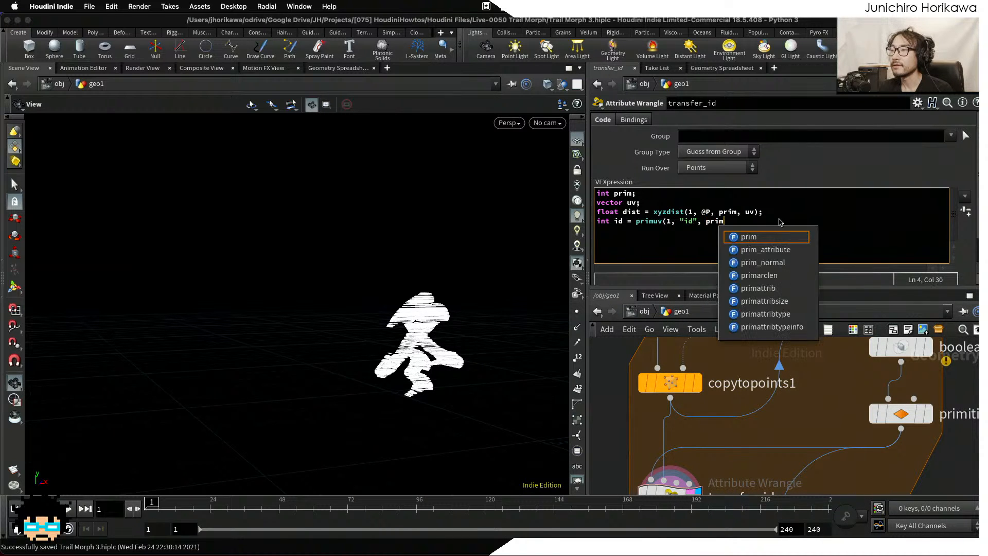
{"action": "type", "text": ", uv);"}
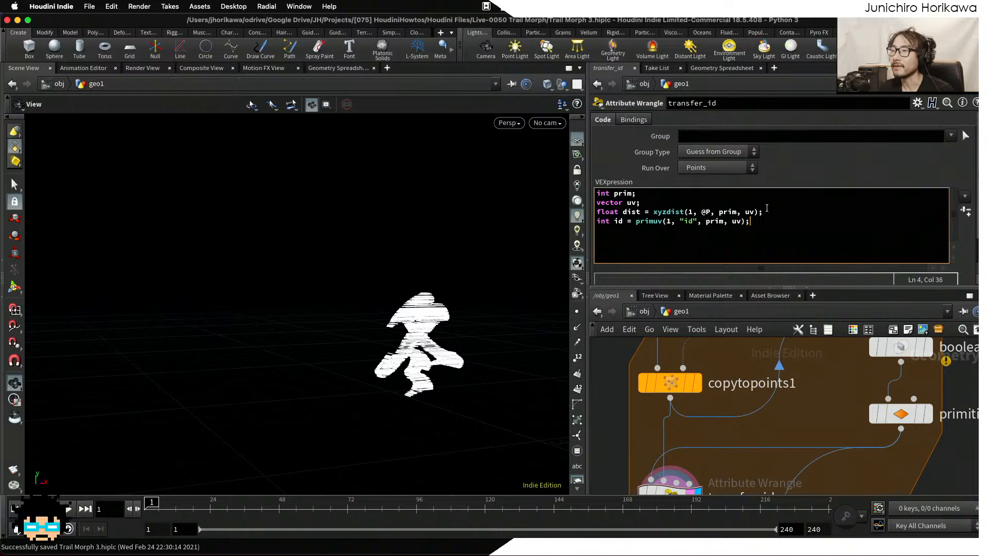
Add the line "i@id = id;" after a blank line at the end of the transfer_id VEXpression, and save the scene.
{"action": "left_click_drag", "start_coordinate": [765, 212], "coordinate": [575, 212]}
{"action": "left_click", "coordinate": [694, 222]}
{"action": "left_click", "coordinate": [793, 223]}
{"action": "key", "text": "Return"}
{"action": "key", "text": "Return"}
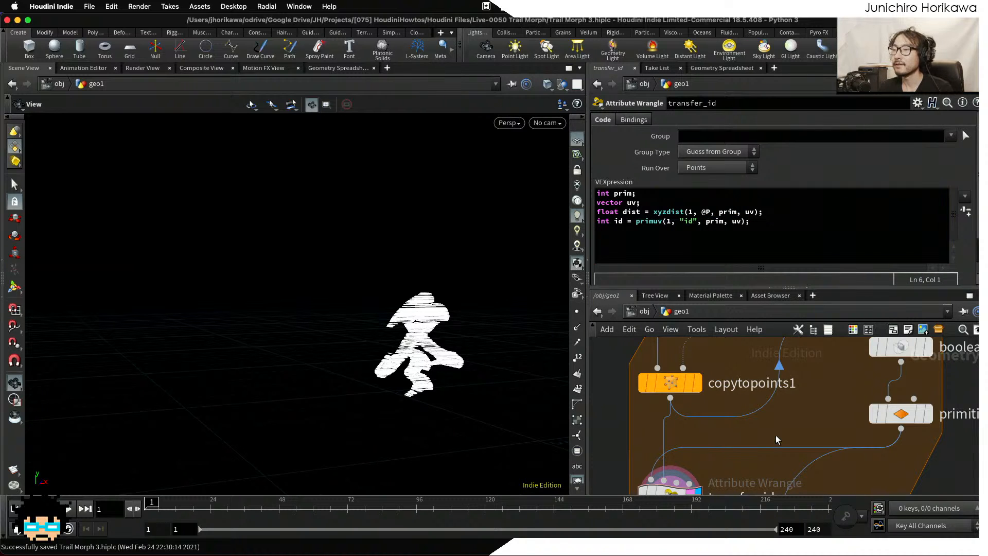
{"action": "left_click", "coordinate": [765, 253]}
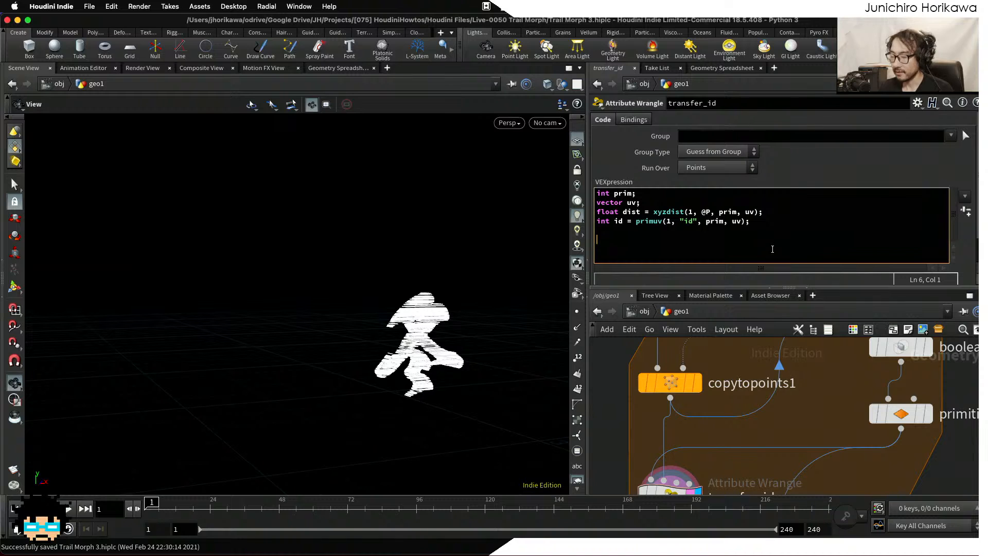
{"action": "type", "text": "i@id = id;"}
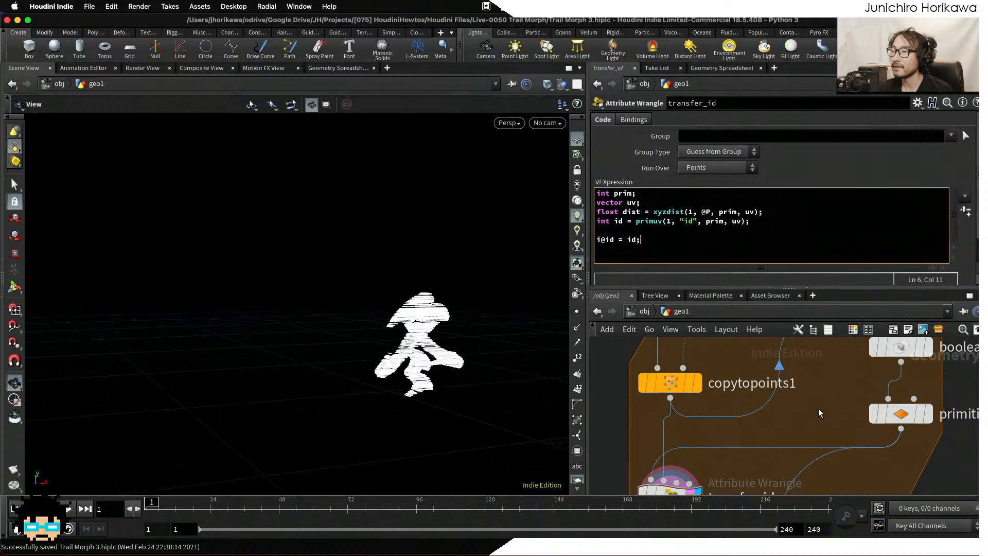
{"action": "key", "text": "ctrl+s"}
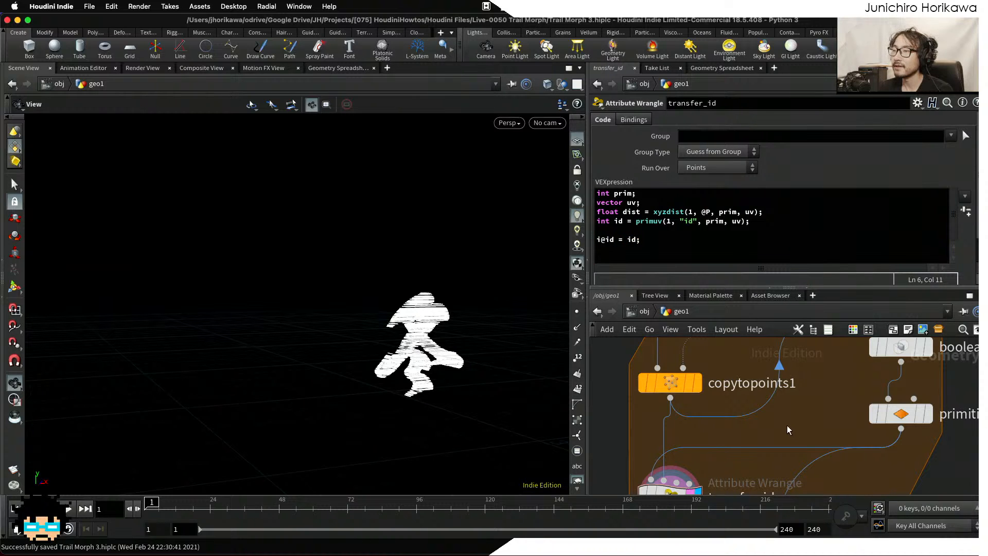
Examine the id values on the transfer_id points from first to last, and inspect the contour lines up close.
{"action": "scroll", "coordinate": [787, 425], "scroll_direction": "down", "scroll_amount": 3}
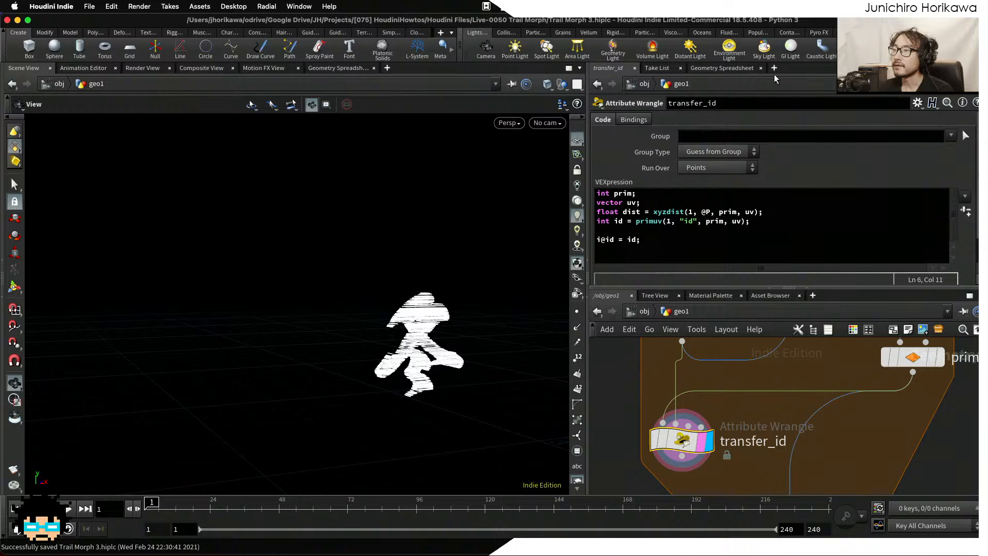
{"action": "left_click", "coordinate": [737, 69]}
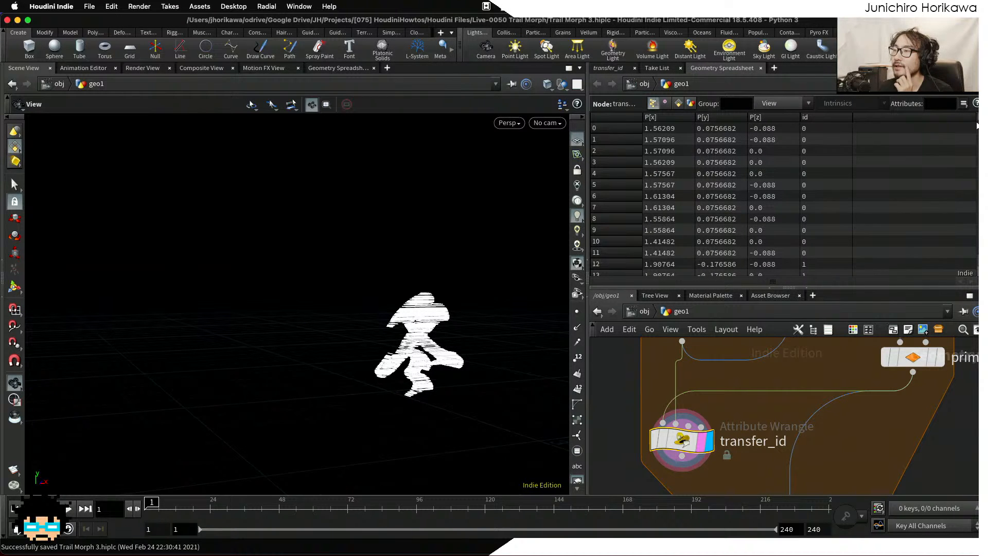
{"action": "scroll", "coordinate": [783, 198], "scroll_direction": "down", "scroll_amount": 20}
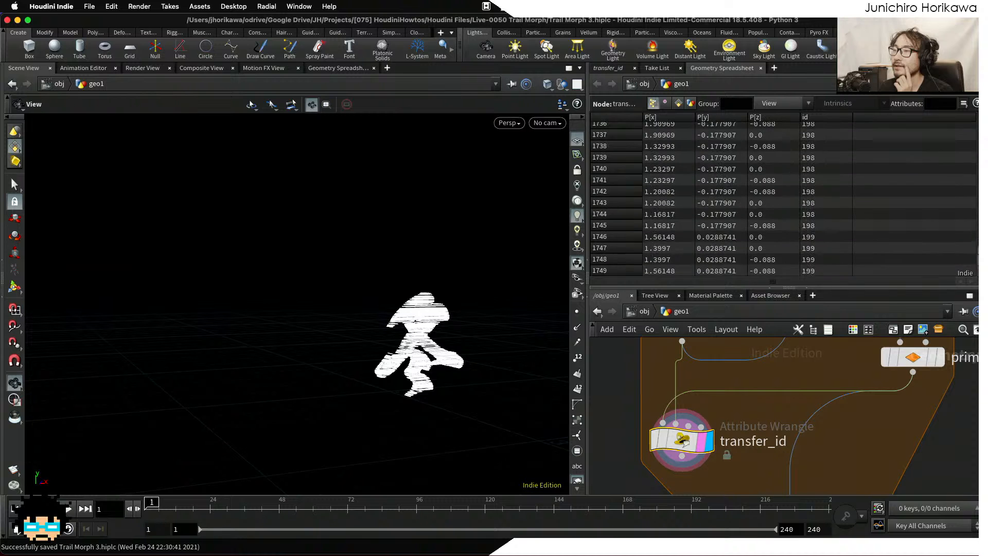
{"action": "scroll", "coordinate": [794, 156], "scroll_direction": "up", "scroll_amount": 20}
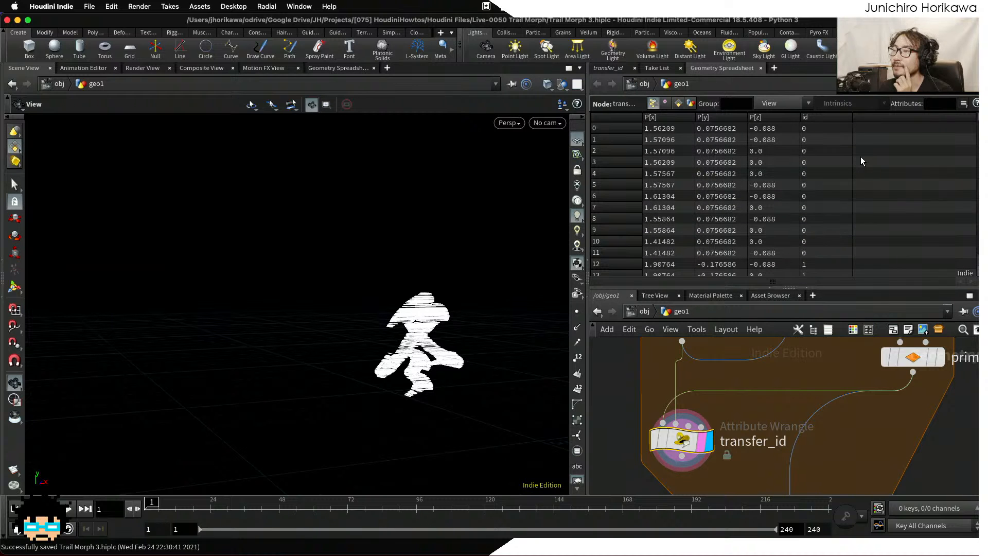
{"action": "left_click_drag", "start_coordinate": [978, 128], "coordinate": [950, 278]}
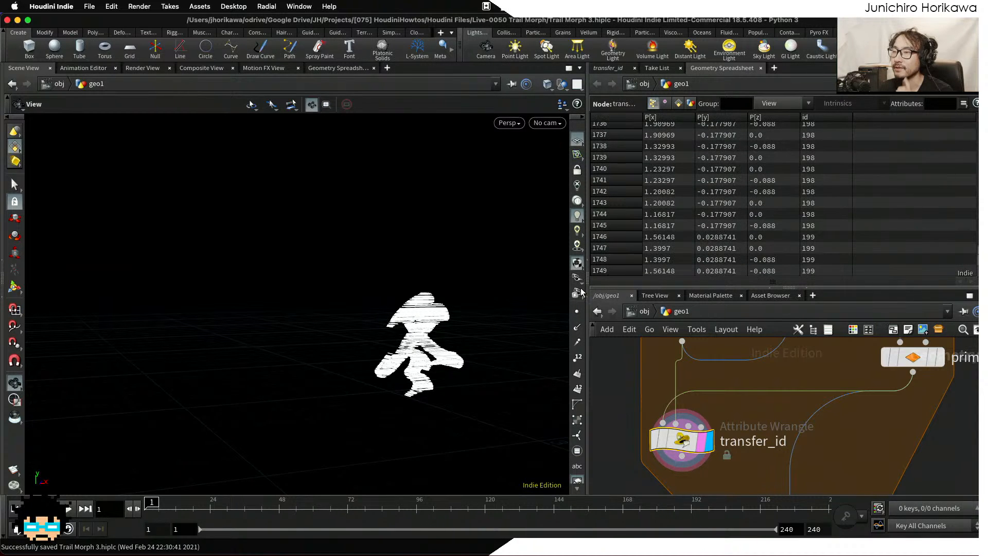
{"action": "scroll", "coordinate": [479, 305], "scroll_direction": "up", "scroll_amount": 2}
{"action": "scroll", "coordinate": [443, 309], "scroll_direction": "up", "scroll_amount": 8}
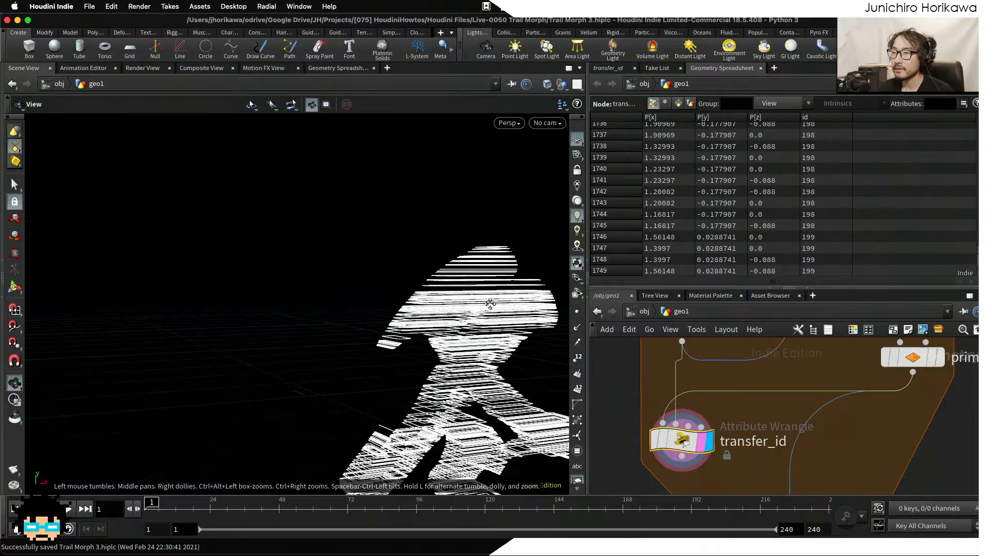
{"action": "scroll", "coordinate": [392, 299], "scroll_direction": "up", "scroll_amount": 10}
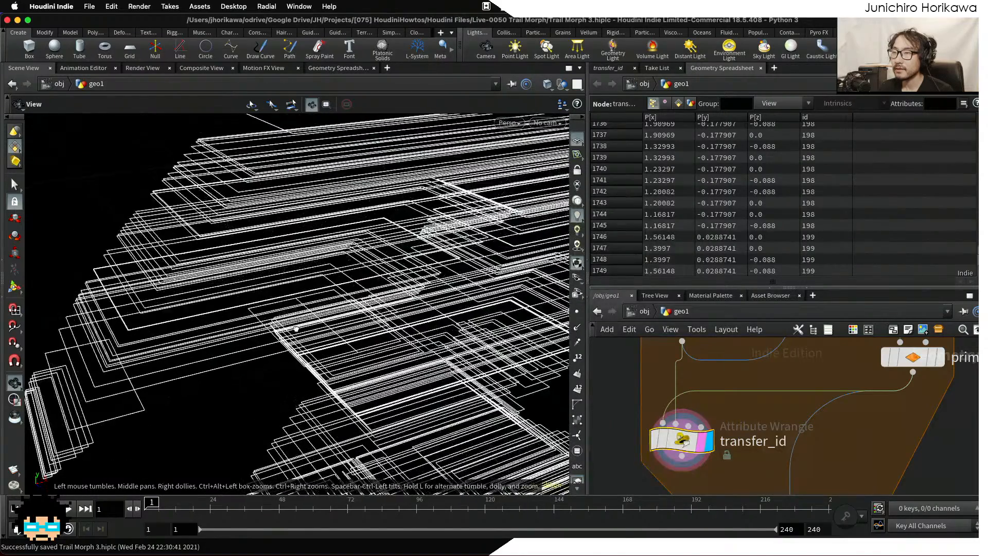
{"action": "scroll", "coordinate": [231, 381], "scroll_direction": "down", "scroll_amount": 8}
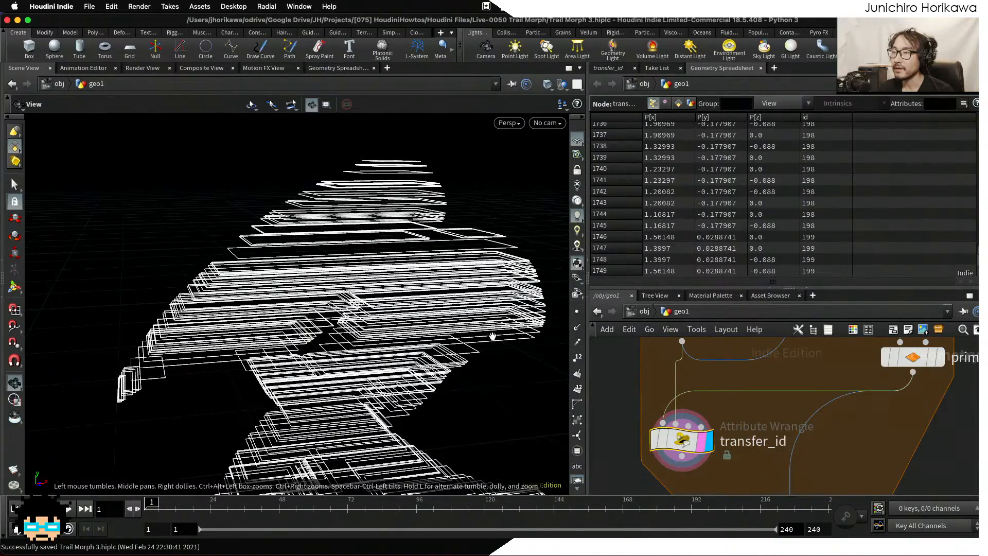
{"action": "scroll", "coordinate": [721, 396], "scroll_direction": "down", "scroll_amount": 1}
{"action": "scroll", "coordinate": [722, 392], "scroll_direction": "down", "scroll_amount": 3}
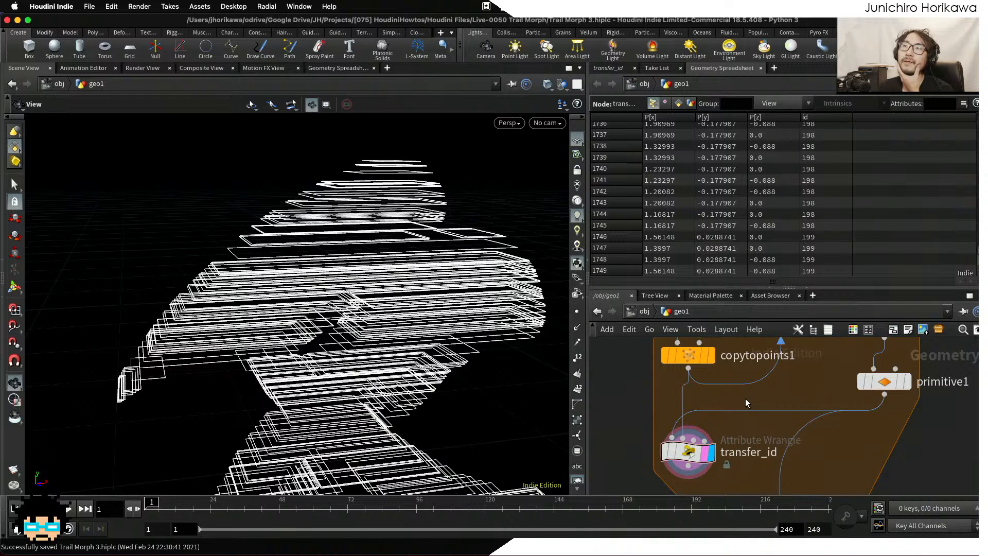
Compare the point attributes of contour_points and foreach_begin1, and view the whole sliced figure.
{"action": "left_click_drag", "start_coordinate": [749, 288], "coordinate": [746, 242]}
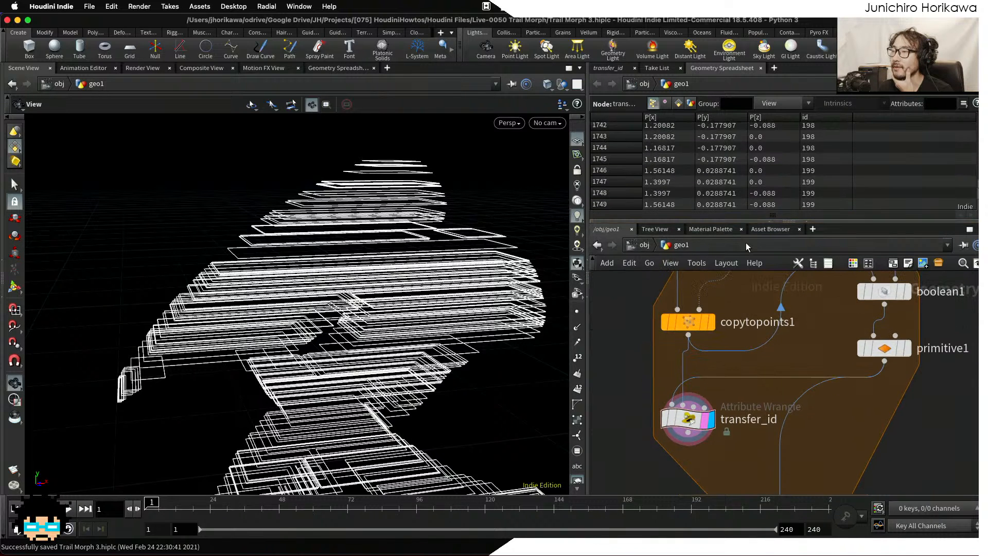
{"action": "scroll", "coordinate": [760, 316], "scroll_direction": "down", "scroll_amount": 2}
{"action": "middle_click_drag", "start_coordinate": [803, 320], "coordinate": [795, 378]}
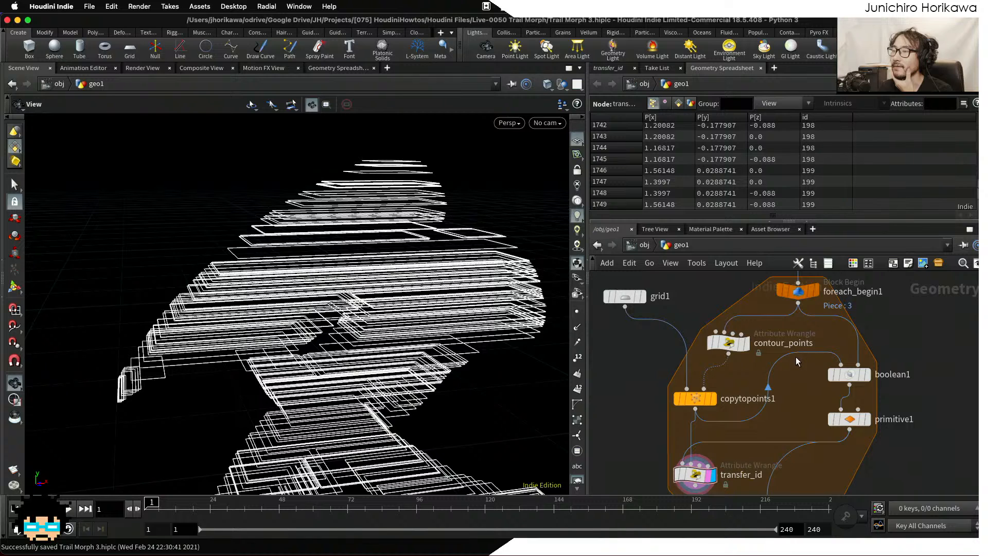
{"action": "scroll", "coordinate": [763, 362], "scroll_direction": "up", "scroll_amount": 2}
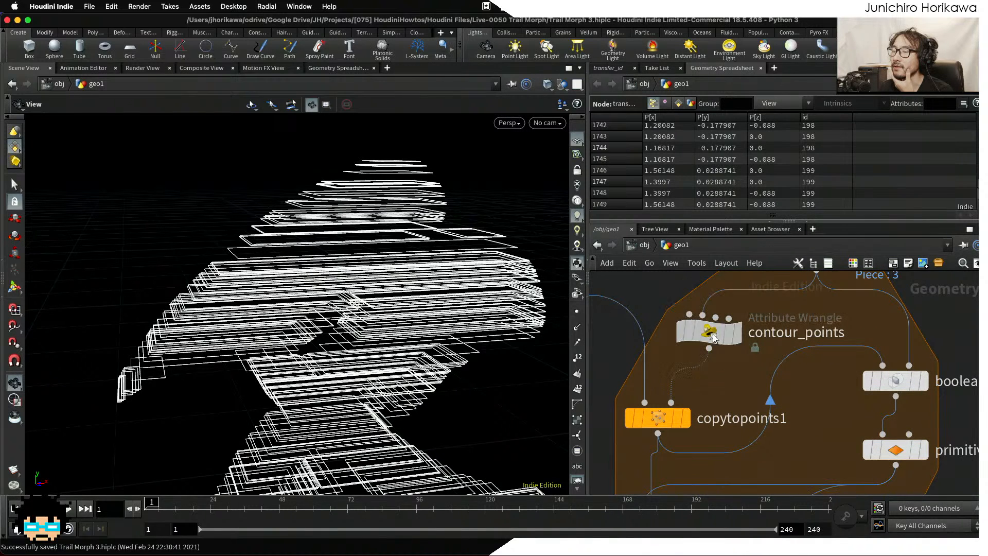
{"action": "left_click", "coordinate": [713, 338]}
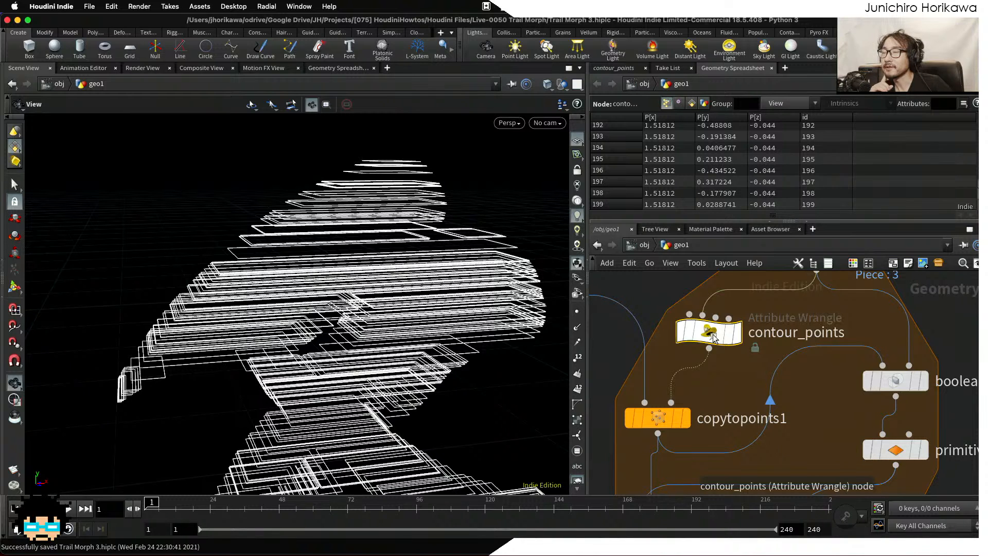
{"action": "scroll", "coordinate": [713, 338], "scroll_direction": "down", "scroll_amount": 5}
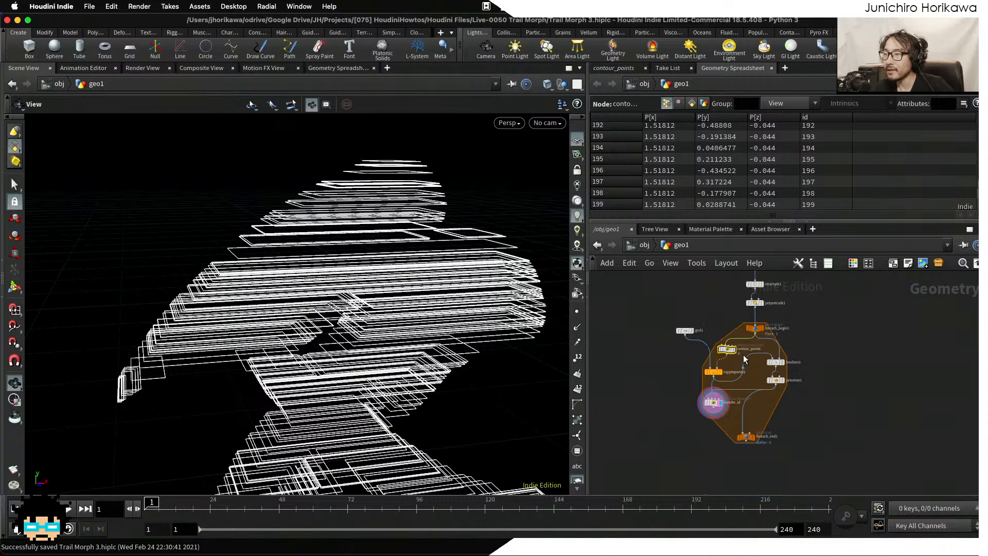
{"action": "scroll", "coordinate": [737, 344], "scroll_direction": "up", "scroll_amount": 4}
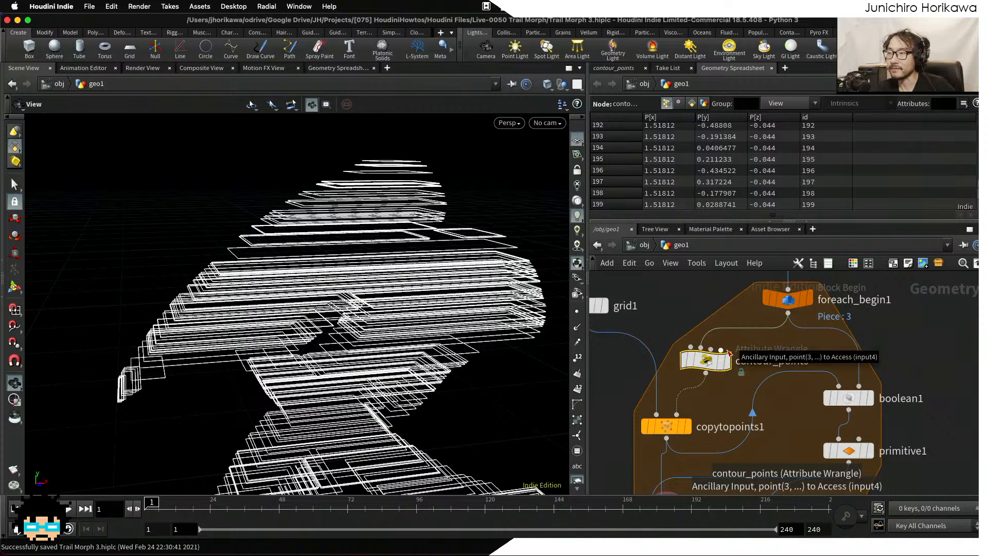
{"action": "left_click", "coordinate": [789, 303]}
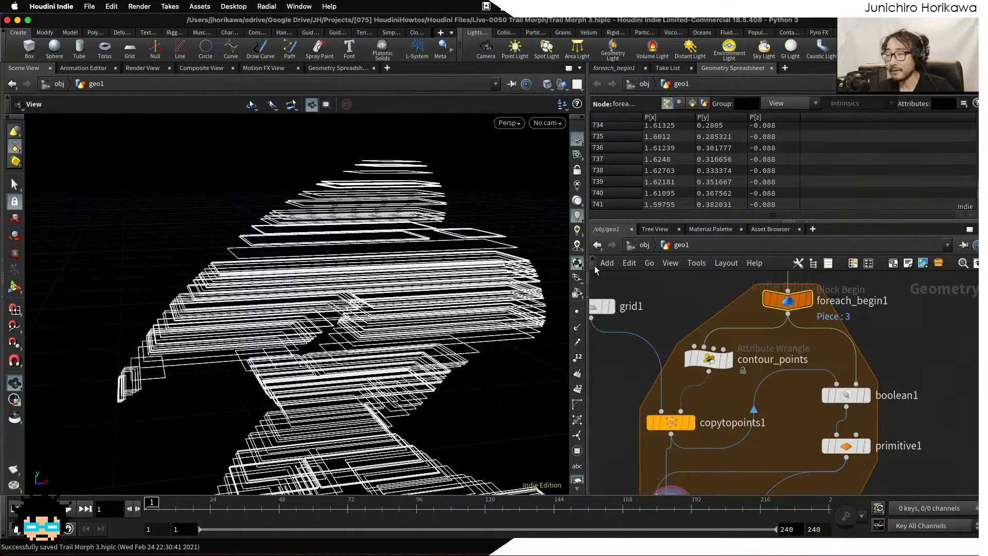
{"action": "left_click_drag", "start_coordinate": [340, 251], "coordinate": [400, 204]}
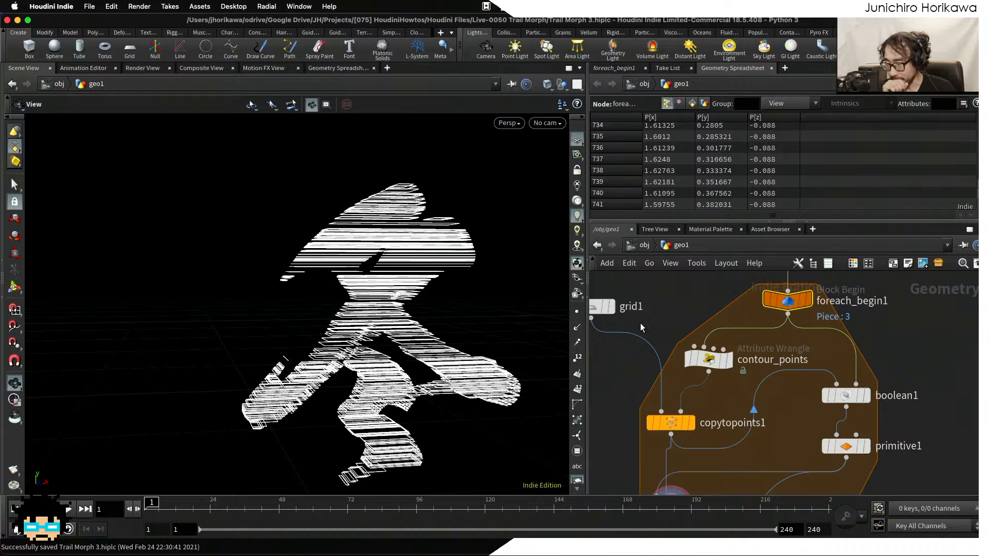
Review the contour_points VEXpression, focusing on the random height line and the contournum limit of the for loop.
{"action": "scroll", "coordinate": [709, 360], "scroll_direction": "up", "scroll_amount": 1}
{"action": "left_click", "coordinate": [710, 360]}
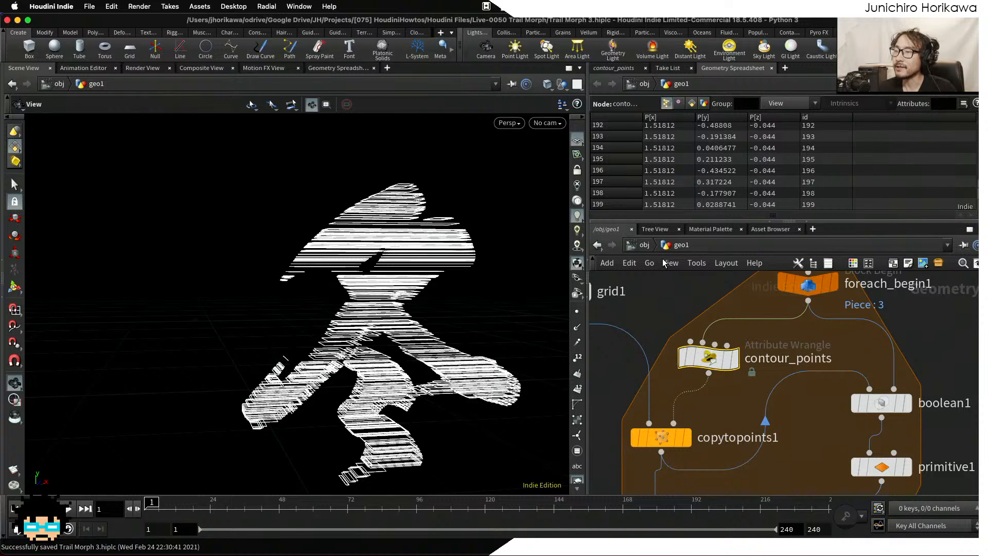
{"action": "left_click", "coordinate": [611, 71]}
{"action": "left_click_drag", "start_coordinate": [713, 222], "coordinate": [708, 346]}
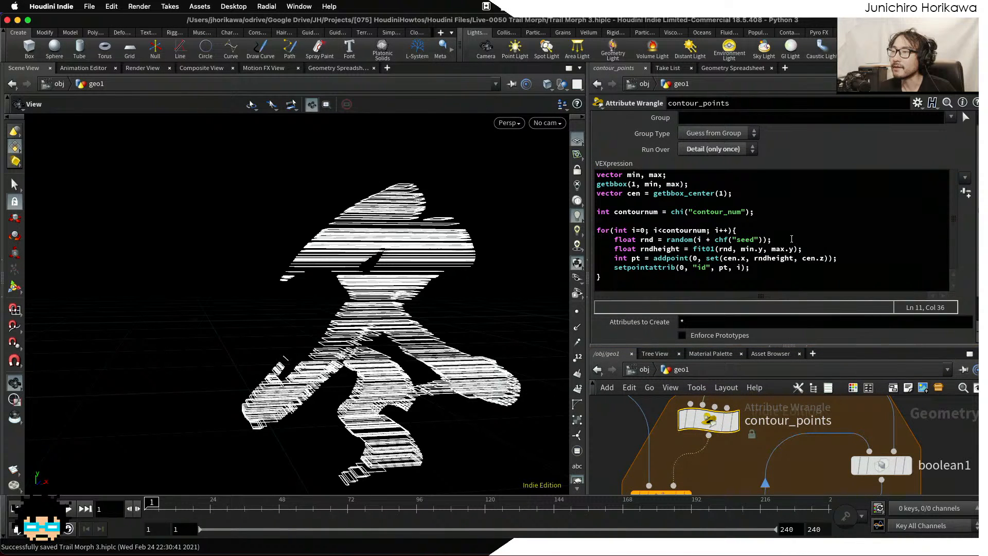
{"action": "left_click_drag", "start_coordinate": [792, 239], "coordinate": [615, 239]}
{"action": "left_click", "coordinate": [698, 240]}
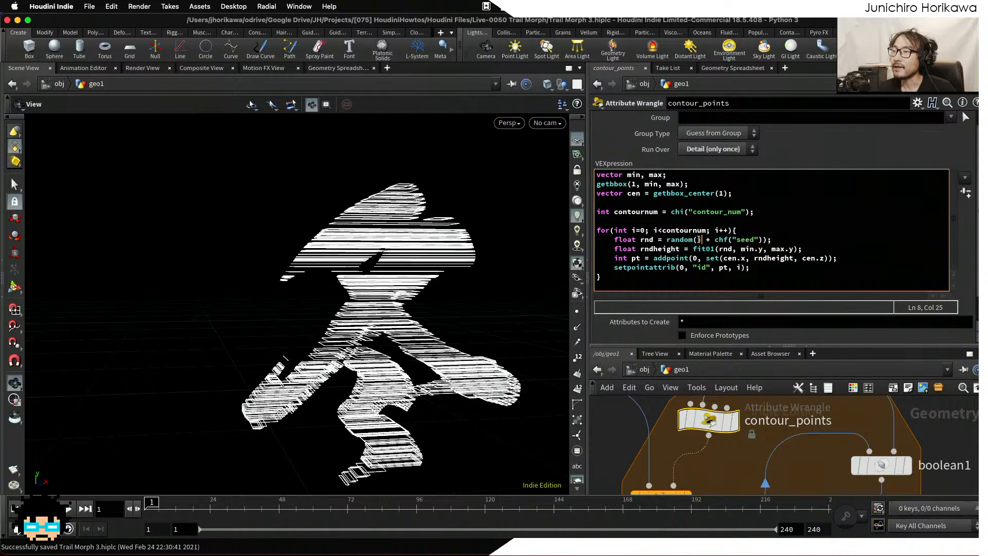
{"action": "left_click_drag", "start_coordinate": [737, 230], "coordinate": [706, 230]}
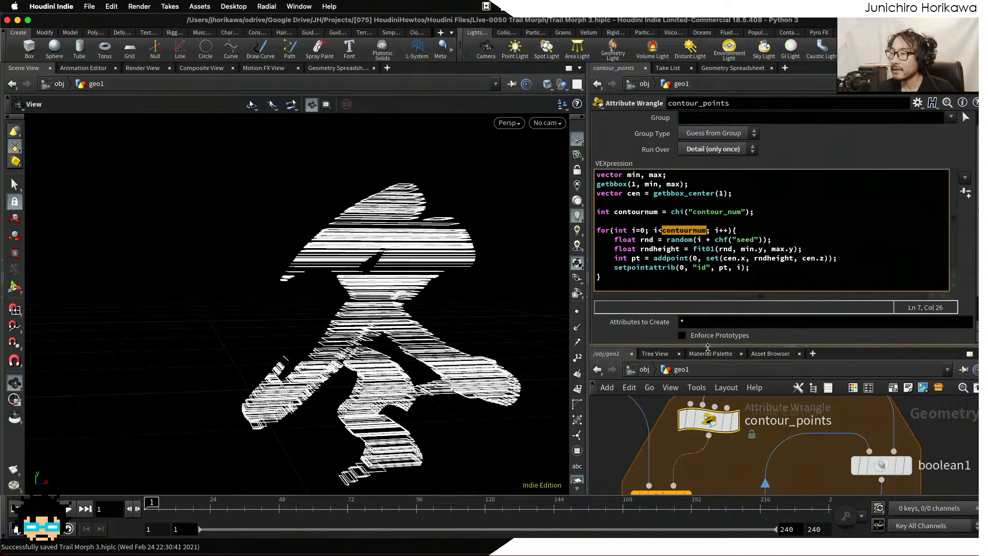
{"action": "left_click_drag", "start_coordinate": [709, 346], "coordinate": [711, 320]}
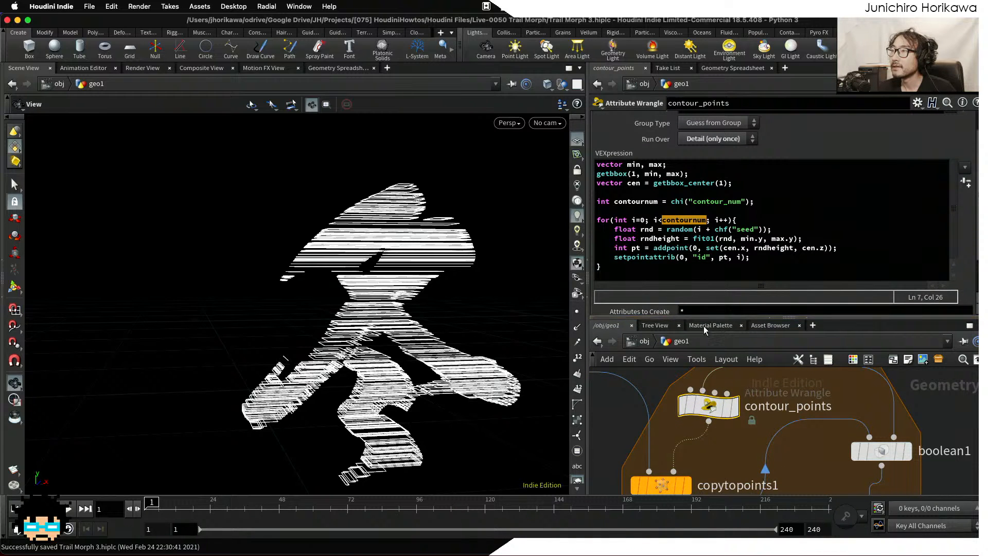
{"action": "left_click_drag", "start_coordinate": [720, 316], "coordinate": [721, 310]}
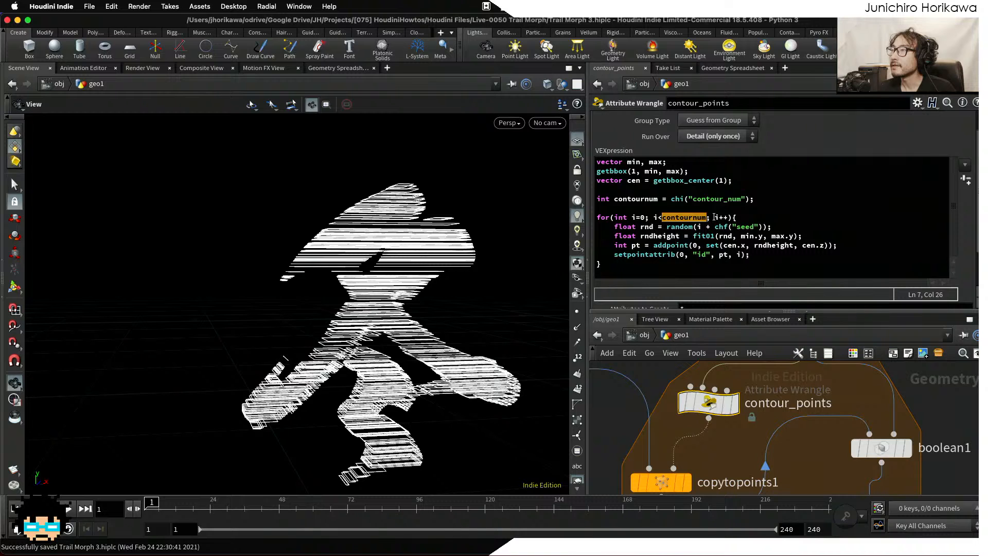
Examine the spacing of the sliced contour lines on the whole figure from several angles and distances.
{"action": "left_click_drag", "start_coordinate": [391, 196], "coordinate": [403, 210]}
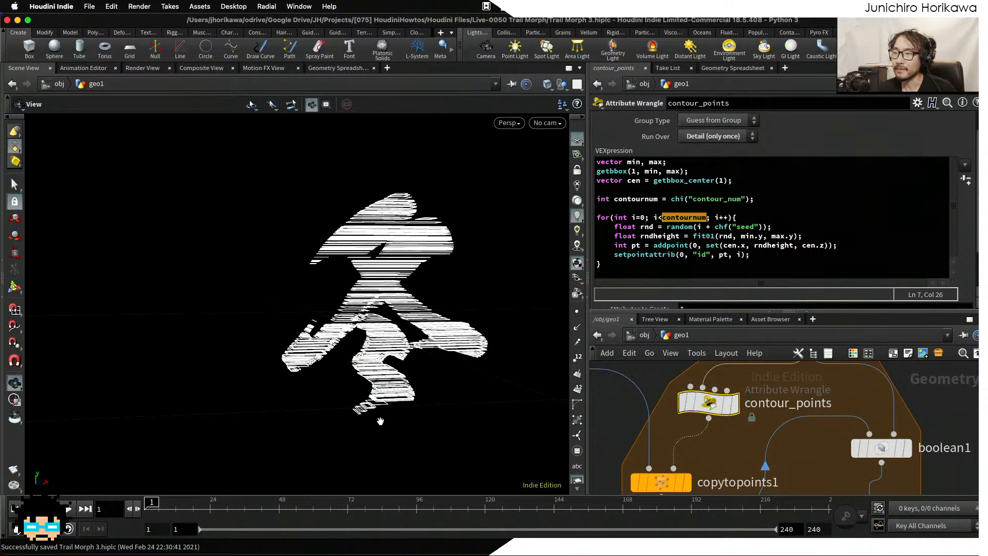
{"action": "scroll", "coordinate": [391, 202], "scroll_direction": "down", "scroll_amount": 3}
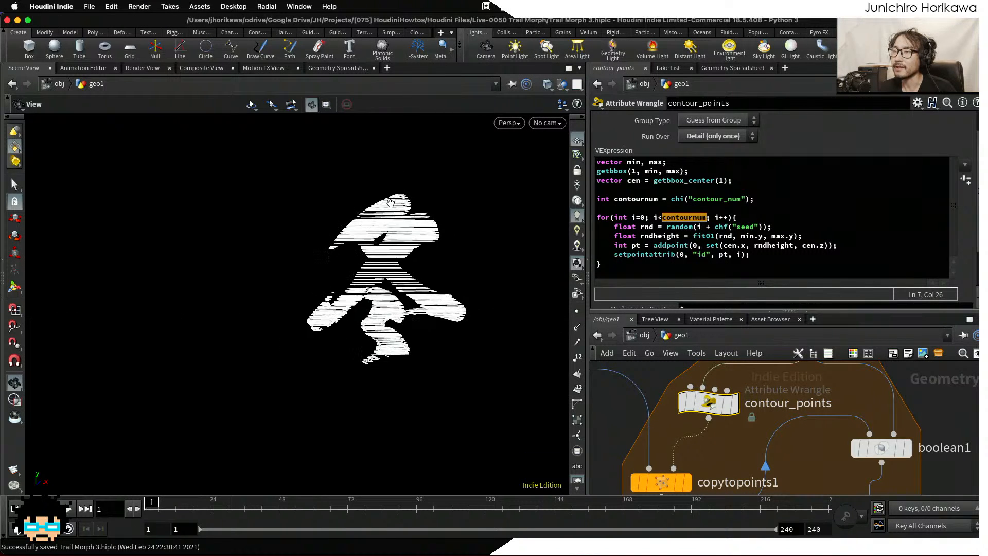
{"action": "scroll", "coordinate": [391, 203], "scroll_direction": "up", "scroll_amount": 3}
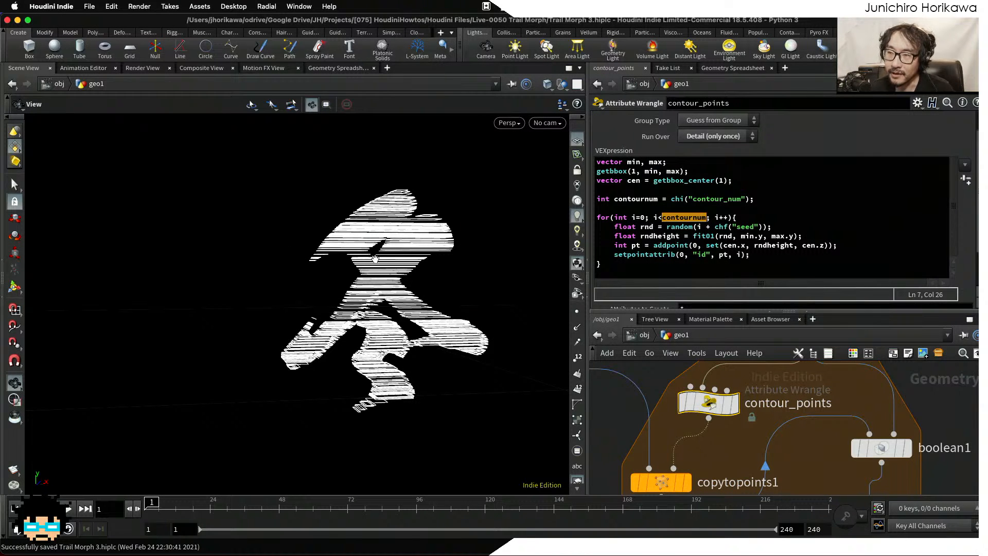
{"action": "left_click_drag", "start_coordinate": [387, 272], "coordinate": [346, 250]}
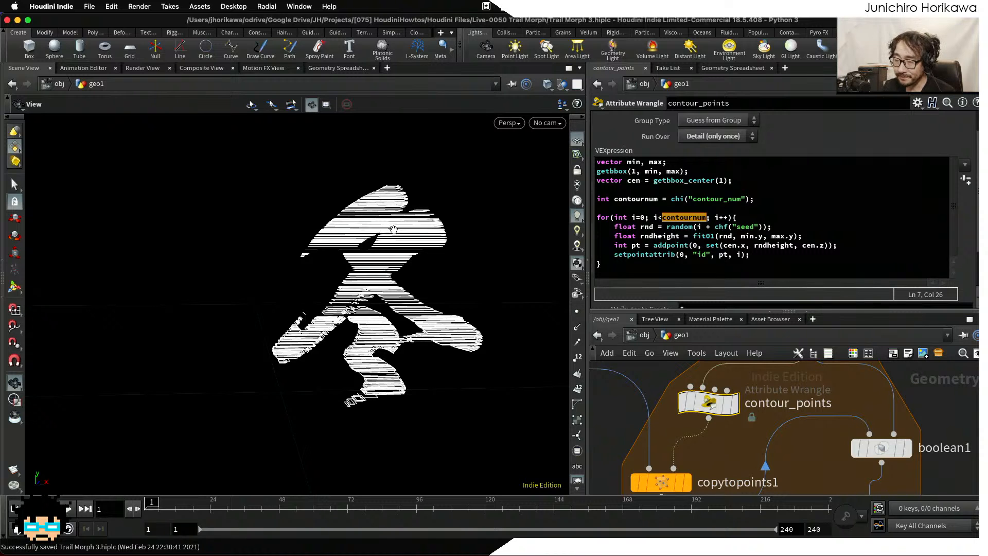
{"action": "left_click_drag", "start_coordinate": [394, 229], "coordinate": [417, 250]}
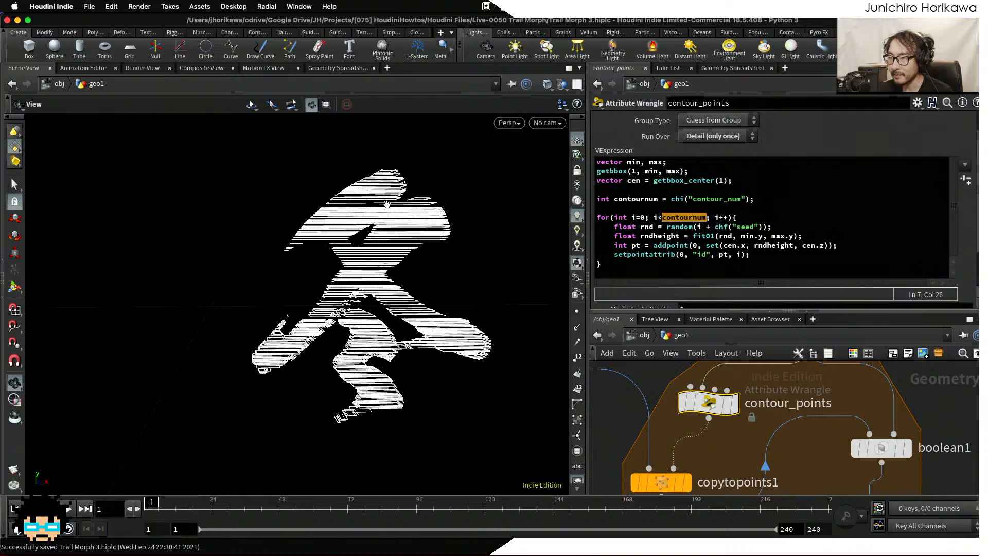
{"action": "middle_click_drag", "start_coordinate": [382, 204], "coordinate": [376, 229]}
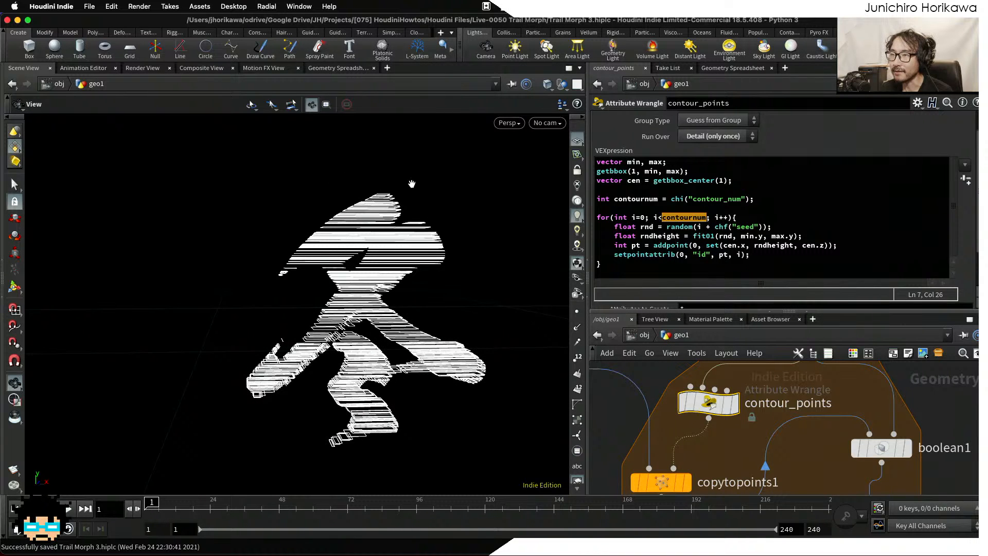
{"action": "left_click_drag", "start_coordinate": [386, 191], "coordinate": [340, 191]}
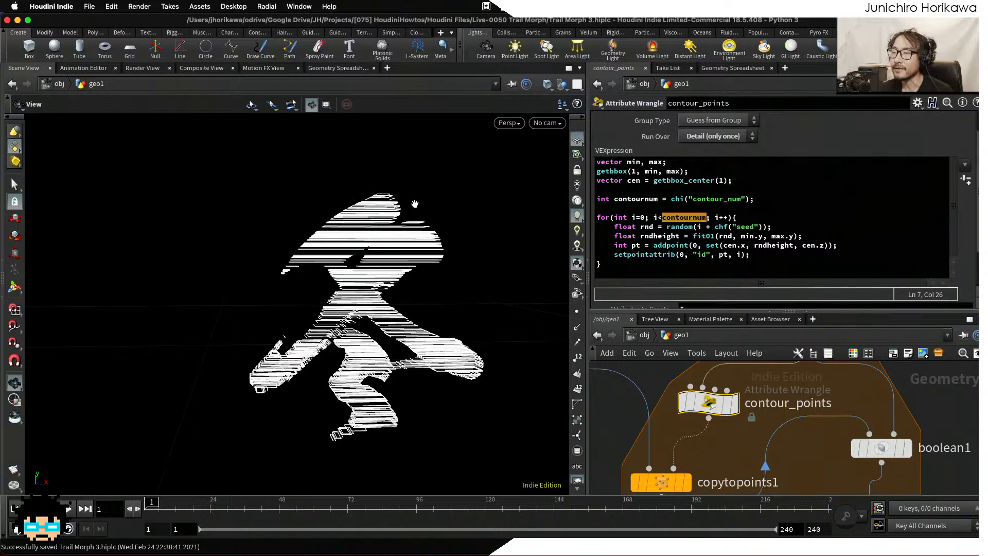
{"action": "left_click_drag", "start_coordinate": [415, 204], "coordinate": [378, 204]}
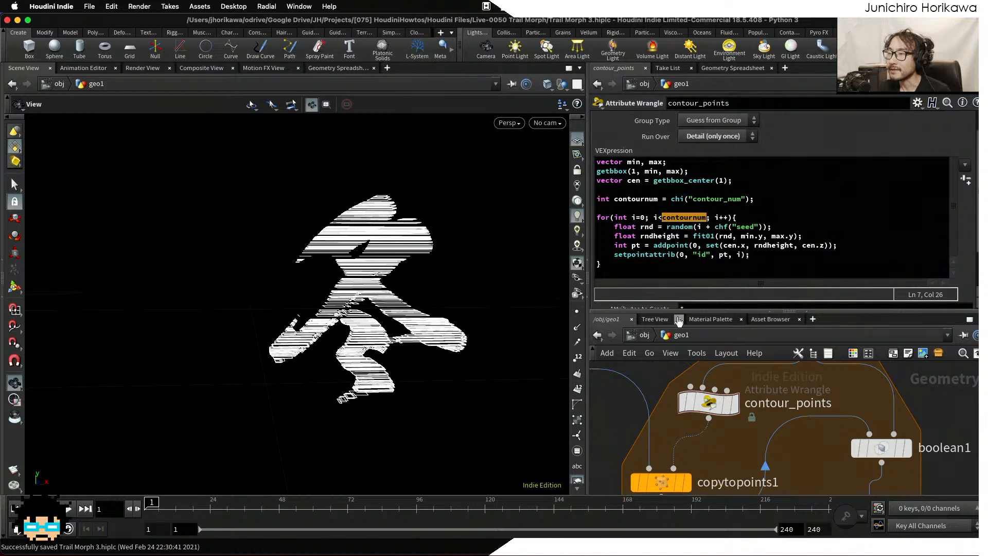
Select the transfer_id wrangle and add blank lines below "i@id = id;" in its VEXpression.
{"action": "left_click_drag", "start_coordinate": [681, 312], "coordinate": [686, 218]}
{"action": "scroll", "coordinate": [695, 327], "scroll_direction": "down", "scroll_amount": 5}
{"action": "mouse_move", "coordinate": [699, 399]}
{"action": "middle_mouse_down"}
{"action": "mouse_move", "coordinate": [706, 334]}
{"action": "mouse_move", "coordinate": [690, 395]}
{"action": "middle_mouse_up"}
{"action": "scroll", "coordinate": [703, 371], "scroll_direction": "up", "scroll_amount": 5}
{"action": "scroll", "coordinate": [666, 356], "scroll_direction": "up", "scroll_amount": 2}
{"action": "left_click", "coordinate": [667, 355]}
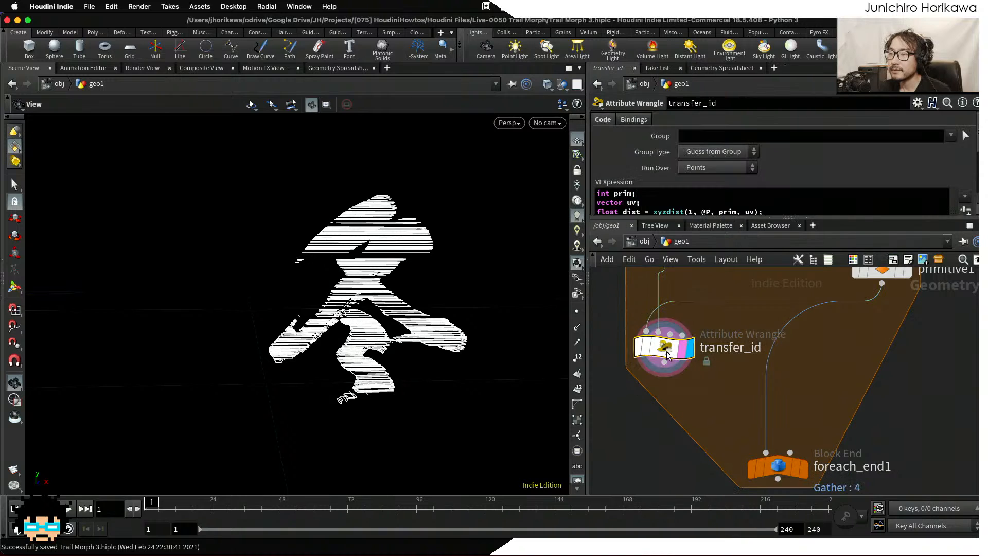
{"action": "left_click_drag", "start_coordinate": [731, 219], "coordinate": [728, 316]}
{"action": "left_click", "coordinate": [706, 242]}
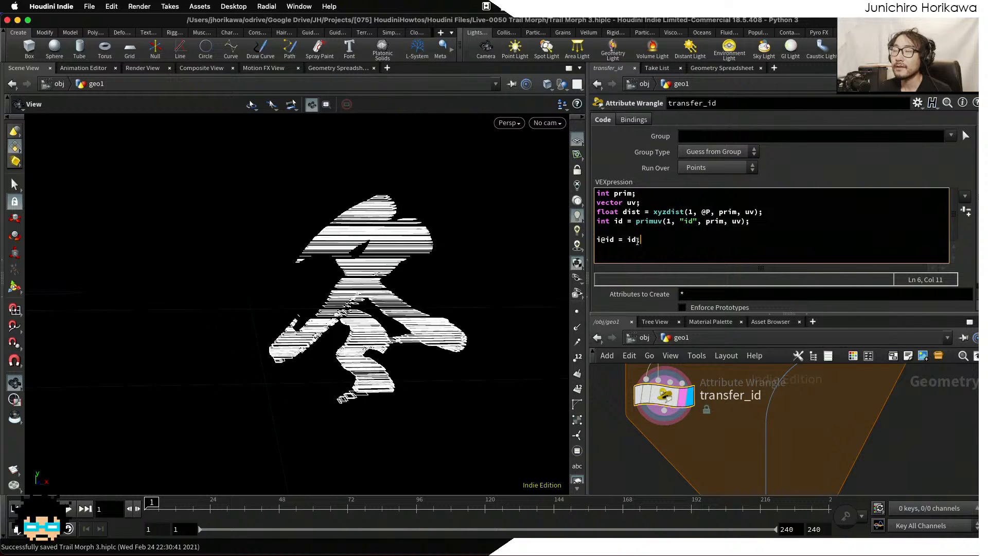
{"action": "key", "text": "Return"}
{"action": "key", "text": "Return"}
{"action": "left_click_drag", "start_coordinate": [649, 237], "coordinate": [595, 240]}
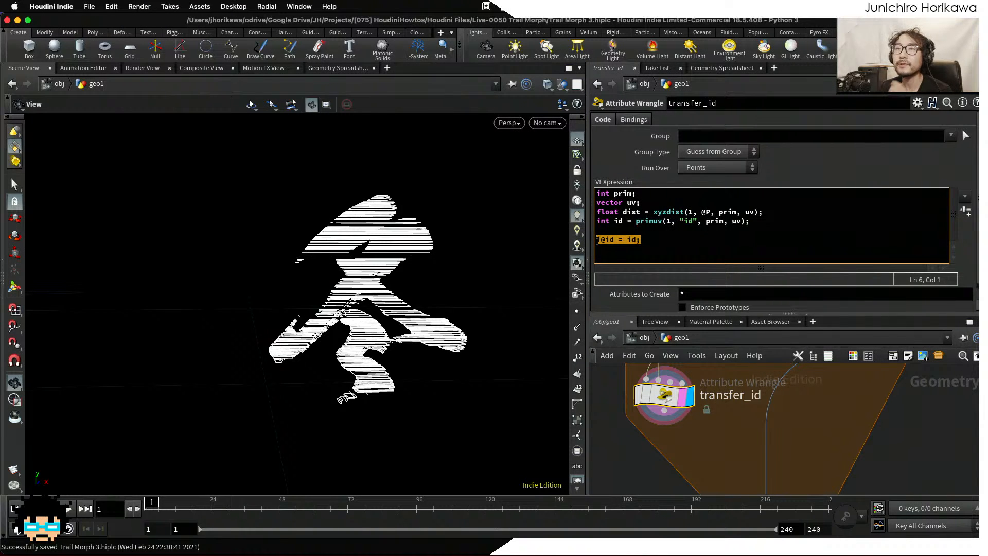
{"action": "left_click", "coordinate": [635, 247]}
{"action": "key", "text": "Return"}
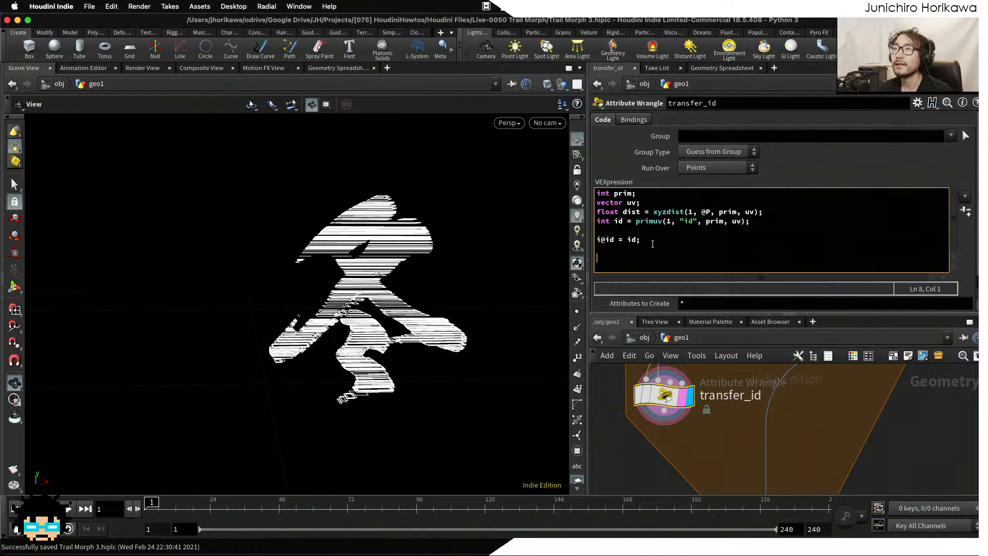
{"action": "type", "text": "int"}
{"action": "key", "text": "BackSpace"}
{"action": "key", "text": "BackSpace"}
{"action": "key", "text": "BackSpace"}
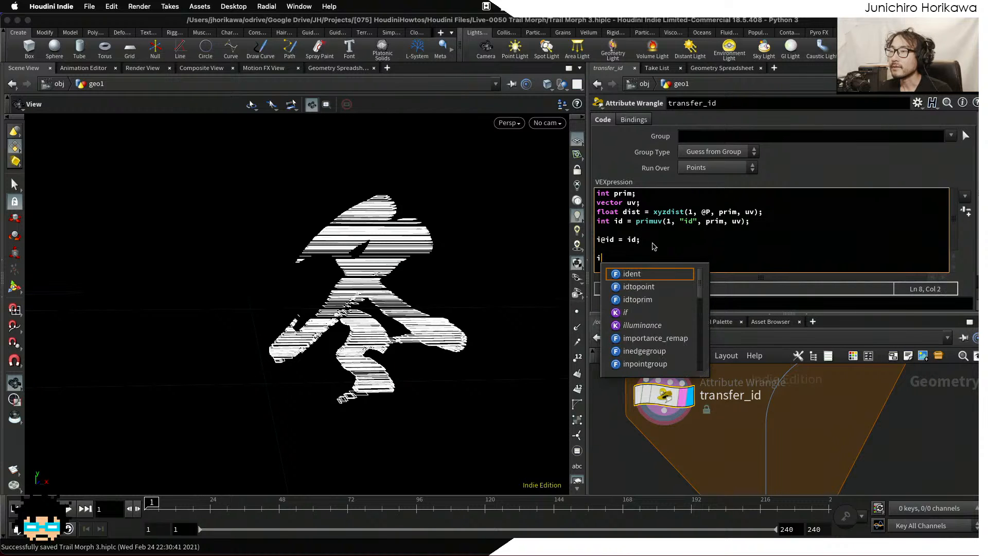
{"action": "scroll", "coordinate": [370, 274], "scroll_direction": "up", "scroll_amount": 10}
{"action": "left_click_drag", "start_coordinate": [370, 273], "coordinate": [353, 278]}
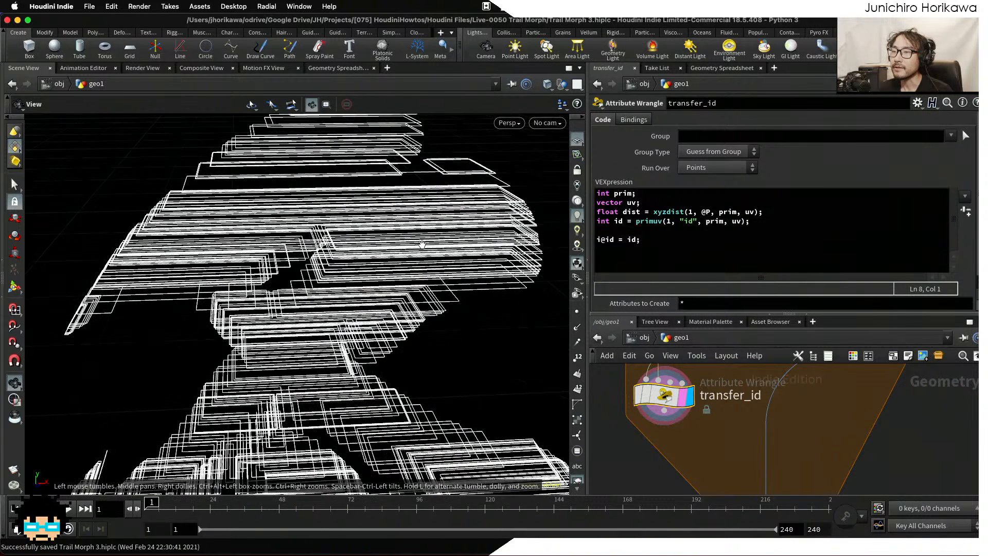
{"action": "left_click", "coordinate": [623, 255]}
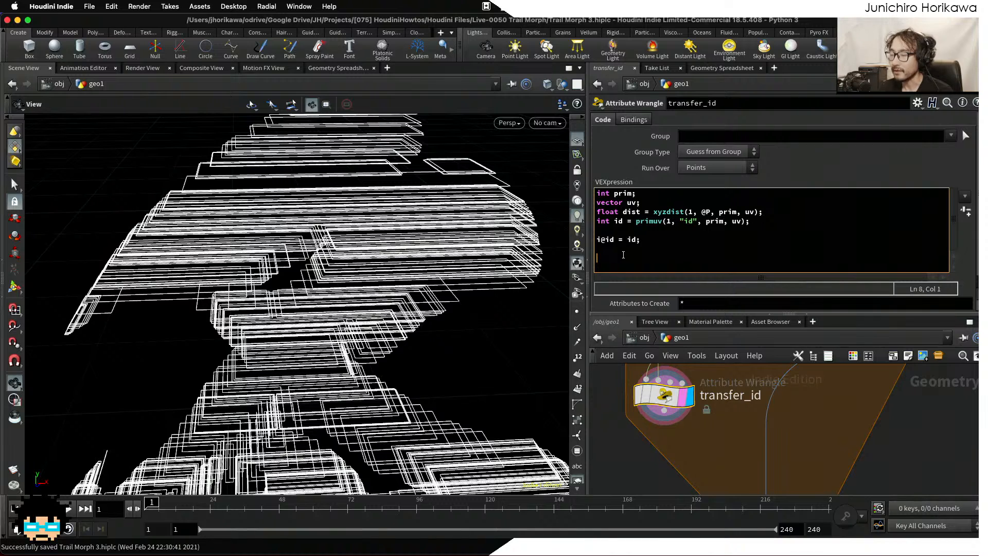
{"action": "type", "text": "int rp"}
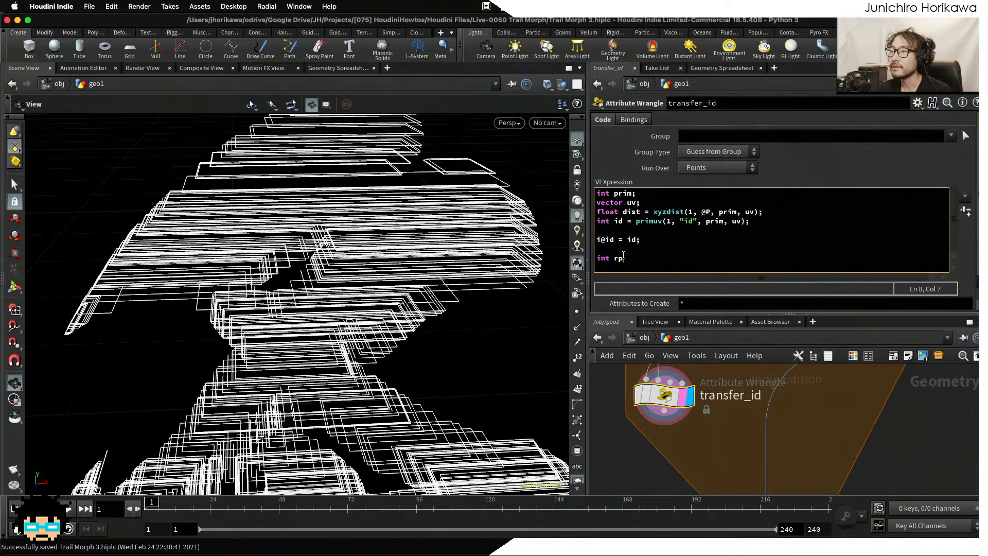
{"action": "key", "text": "BackSpace"}
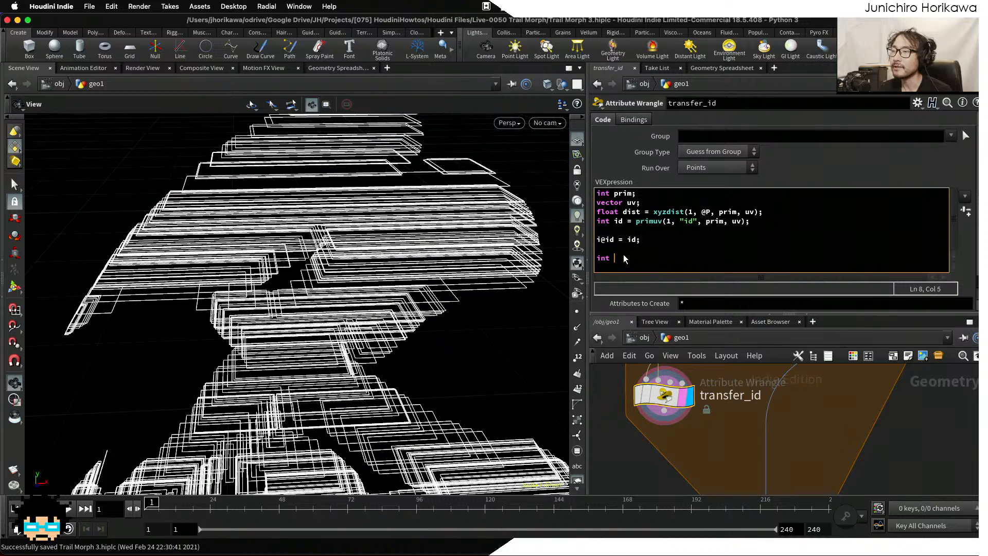
{"action": "key", "text": "BackSpace"}
{"action": "type", "text": "pr"}
{"action": "key", "text": "BackSpace"}
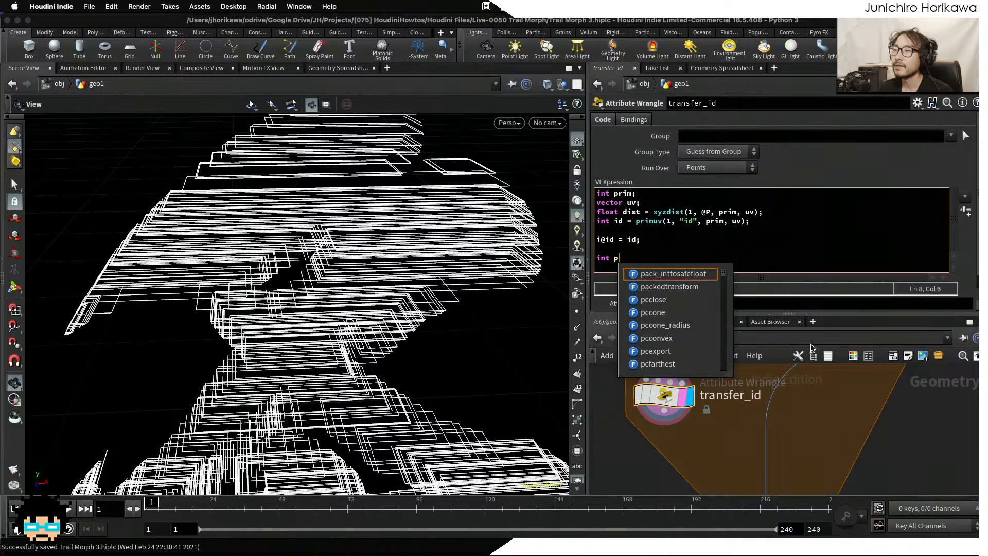
{"action": "type", "text": "ointprims"}
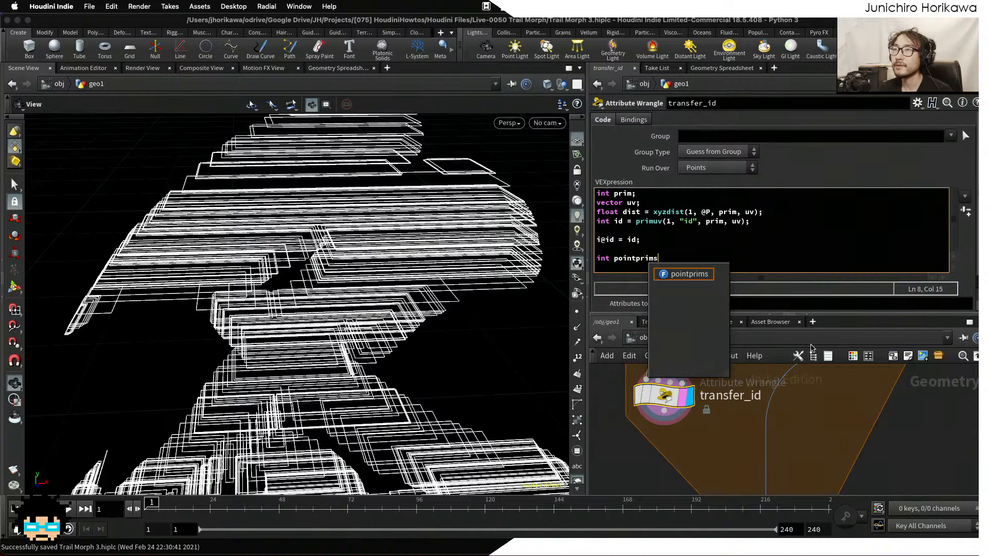
{"action": "type", "text": "(0, @primnum);"}
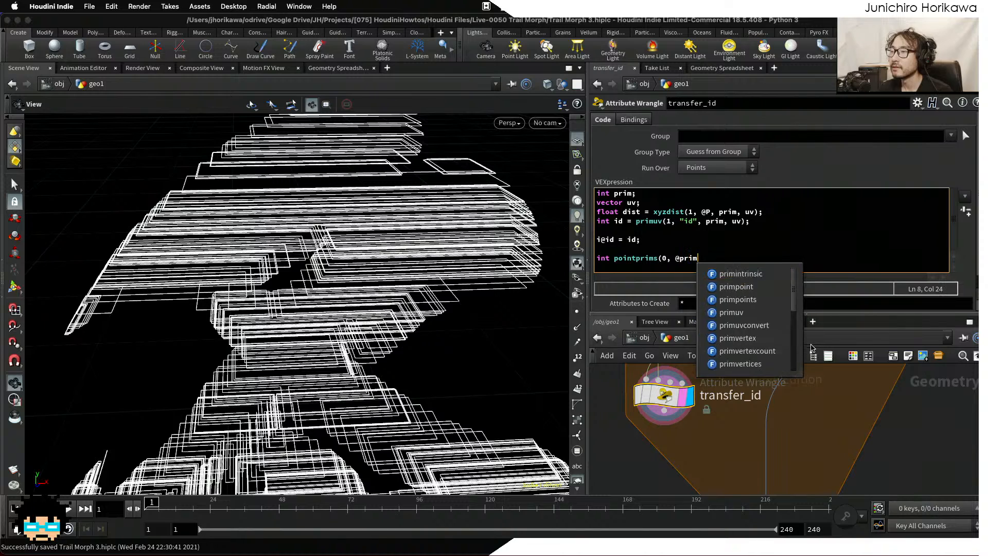
{"action": "left_click", "coordinate": [613, 260]}
{"action": "type", "text": "prims[]"}
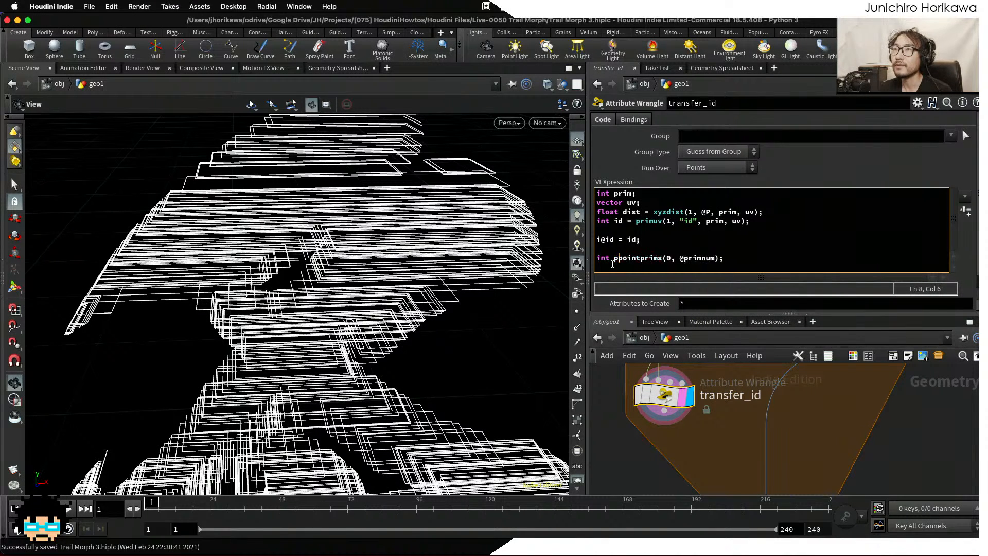
{"action": "key", "text": "BackSpace"}
{"action": "type", "text": "="}
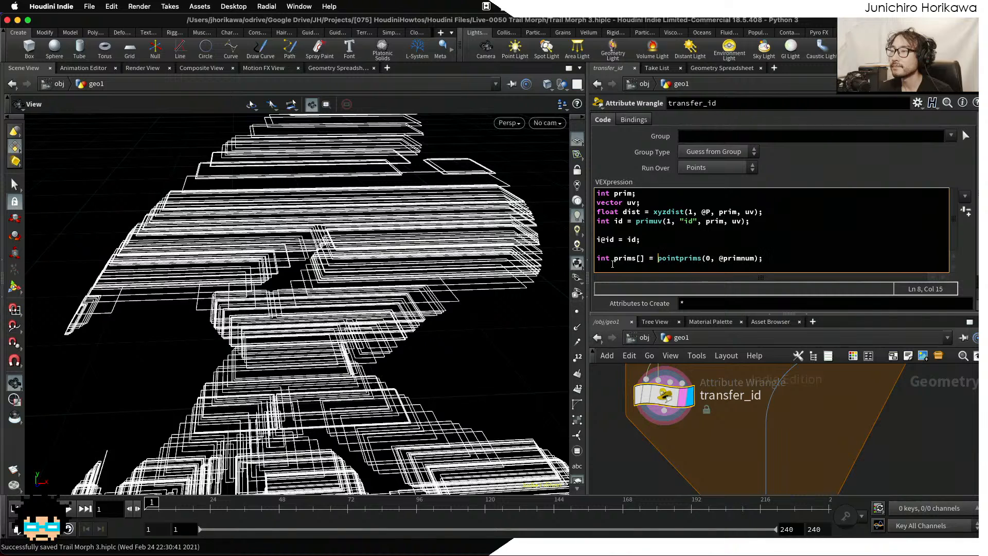
{"action": "left_click", "coordinate": [799, 266]}
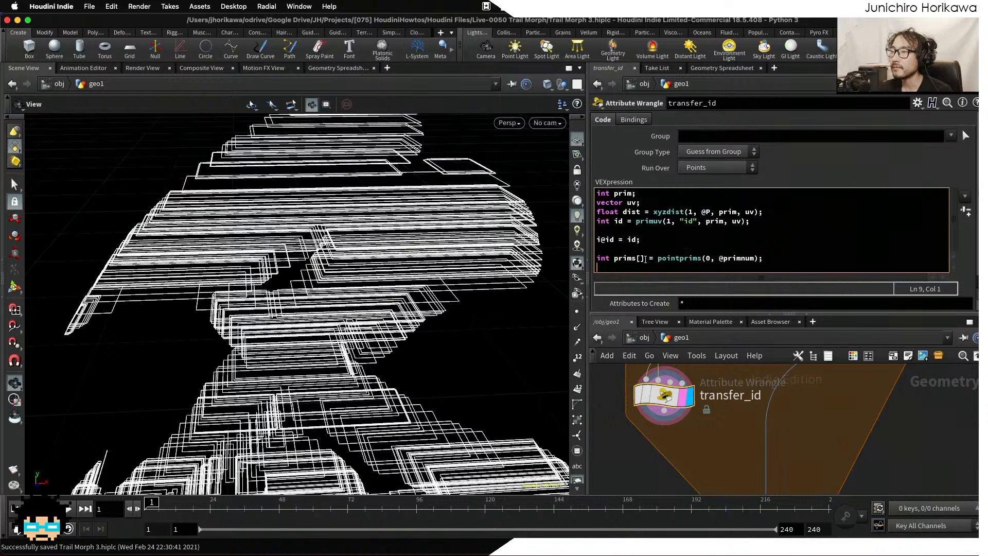
{"action": "left_click", "coordinate": [614, 258]}
{"action": "type", "text": "pt"}
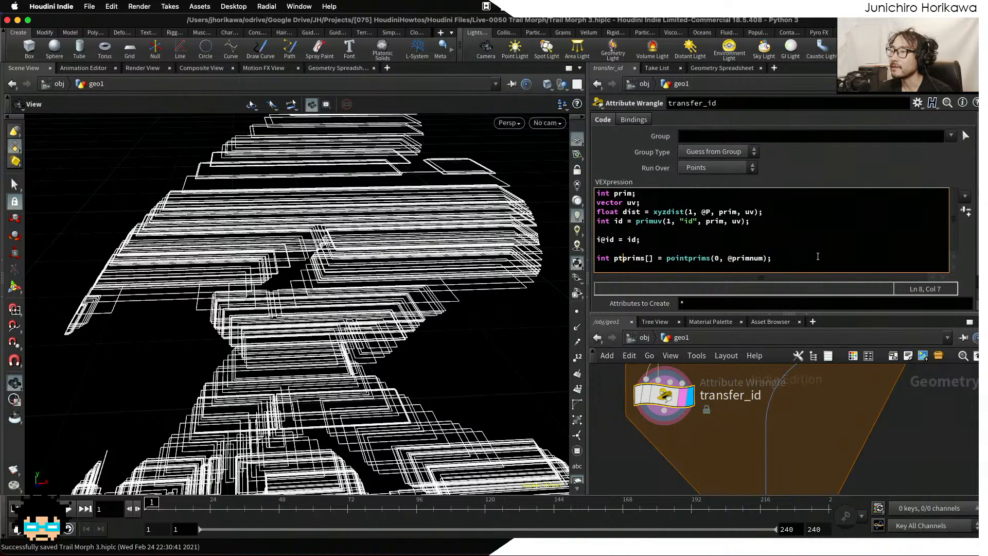
Add an empty loop "for(int i=0; i<len(ptprims); i++){ }" below the ptprims line.
{"action": "left_click", "coordinate": [819, 258]}
{"action": "key", "text": "Return"}
{"action": "type", "text": "for(int "}
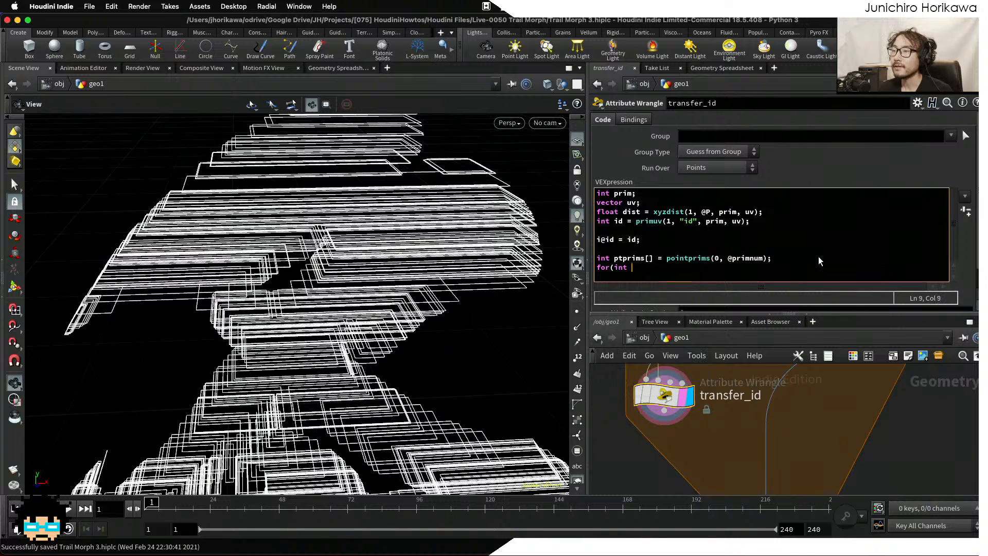
{"action": "type", "text": "i=0; i<len(pr"}
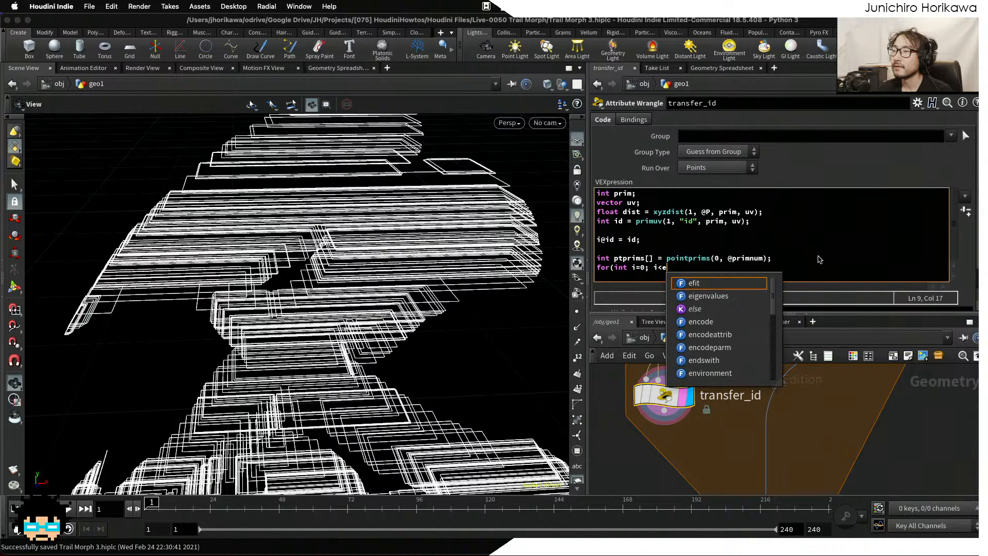
{"action": "key", "text": "BackSpace"}
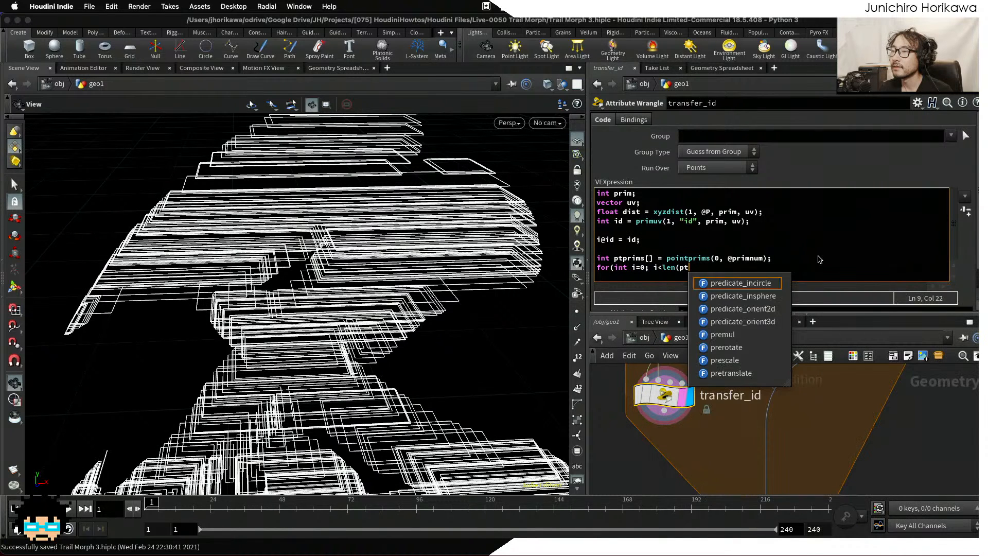
{"action": "type", "text": "tprims); i++){"}
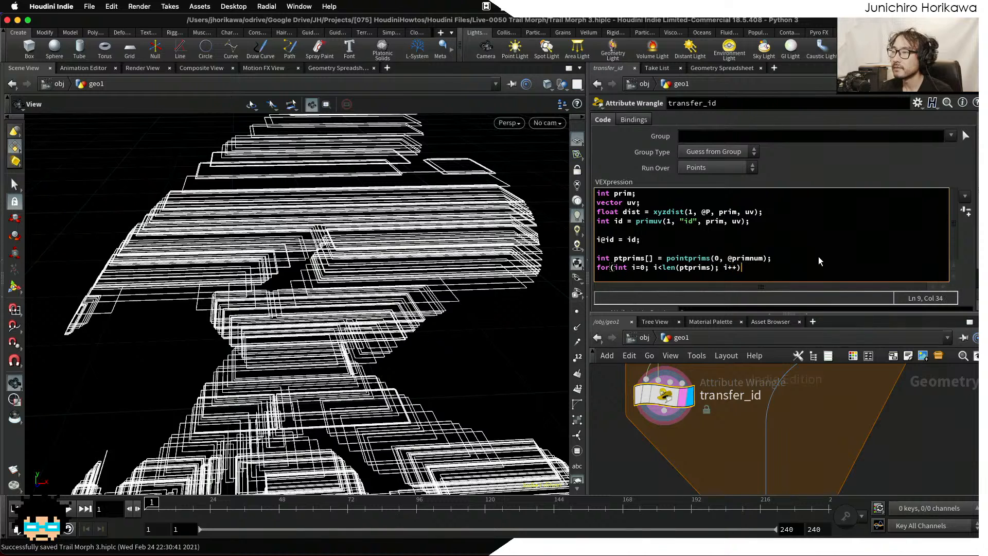
{"action": "key", "text": "Return"}
{"action": "type", "text": "}"}
{"action": "key", "text": "Left"}
{"action": "key", "text": "Return"}
{"action": "key", "text": "Up"}
Declare "int ptprim = ptprims[i];" inside the for loop, followed by a new line.
{"action": "type", "text": "int ptrim"}
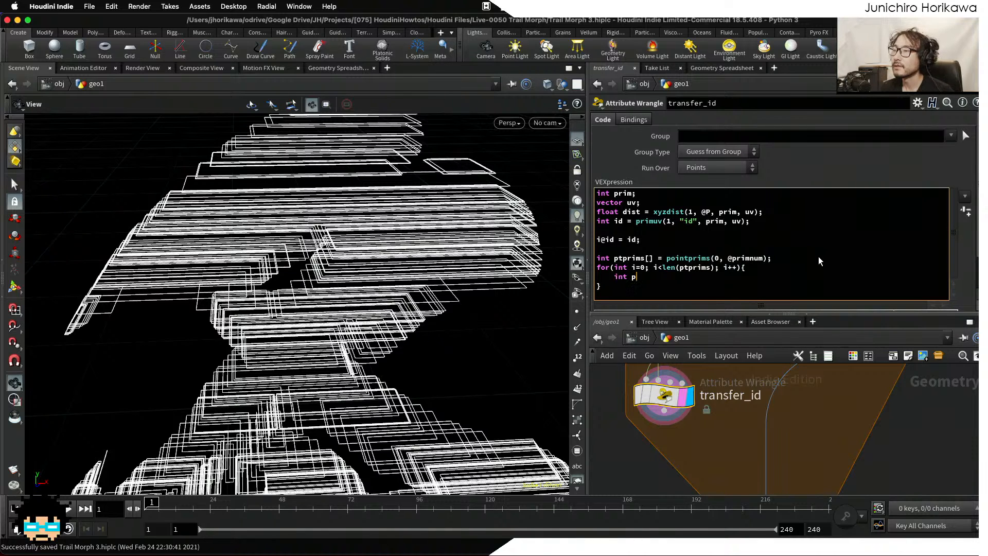
{"action": "key", "text": "BackSpace"}
{"action": "key", "text": "BackSpace"}
{"action": "key", "text": "BackSpace"}
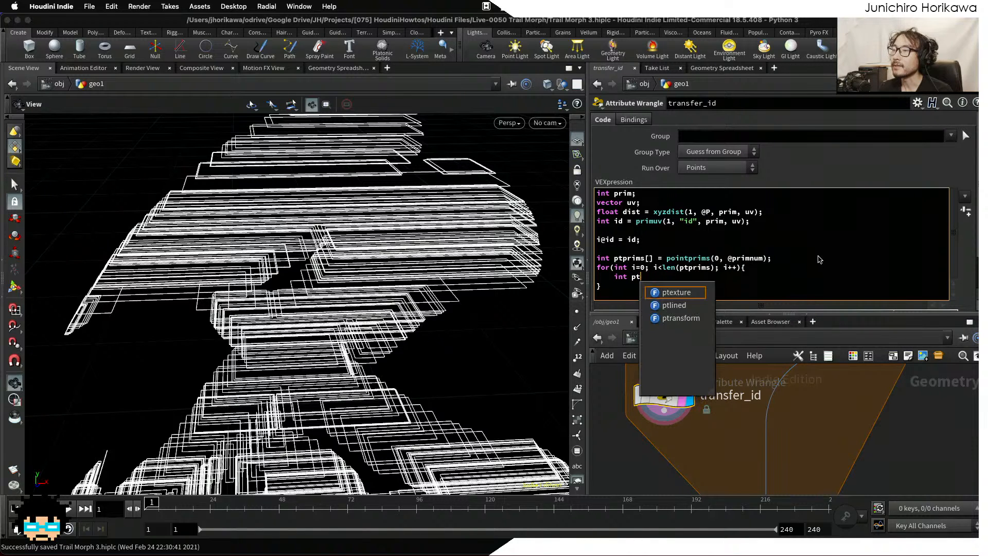
{"action": "type", "text": "prim = p"}
{"action": "type", "text": "tprims"}
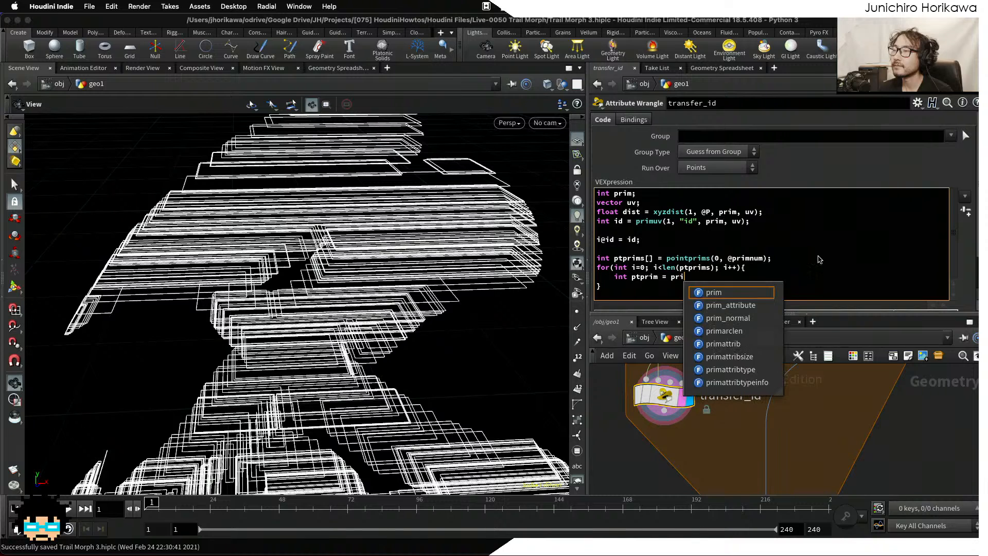
{"action": "type", "text": "[i];"}
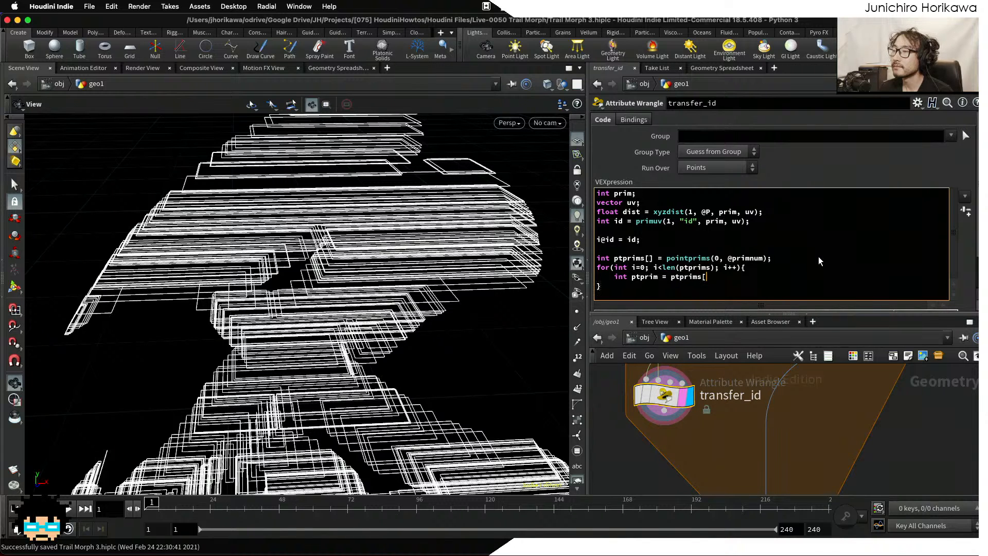
{"action": "key", "text": "Return"}
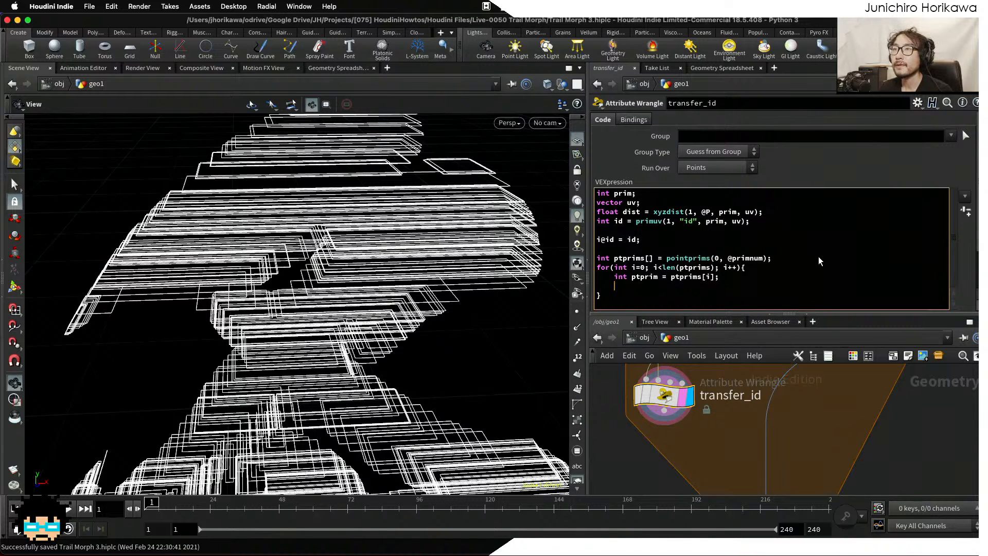
Add the line "setprimattrib(0, "id", ptprim, id);" inside the for loop and save the scene.
{"action": "type", "text": "setprim"}
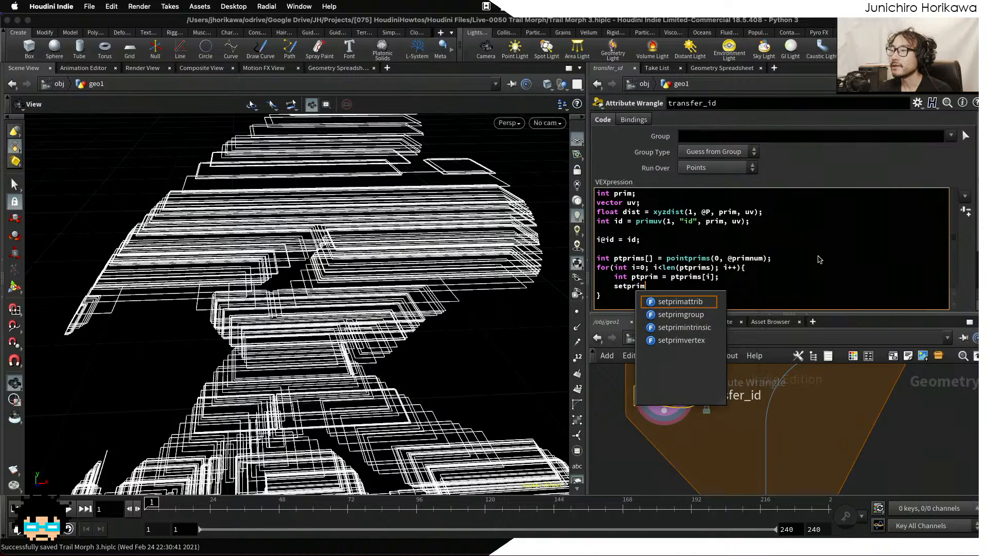
{"action": "type", "text": "attrib(0, "}
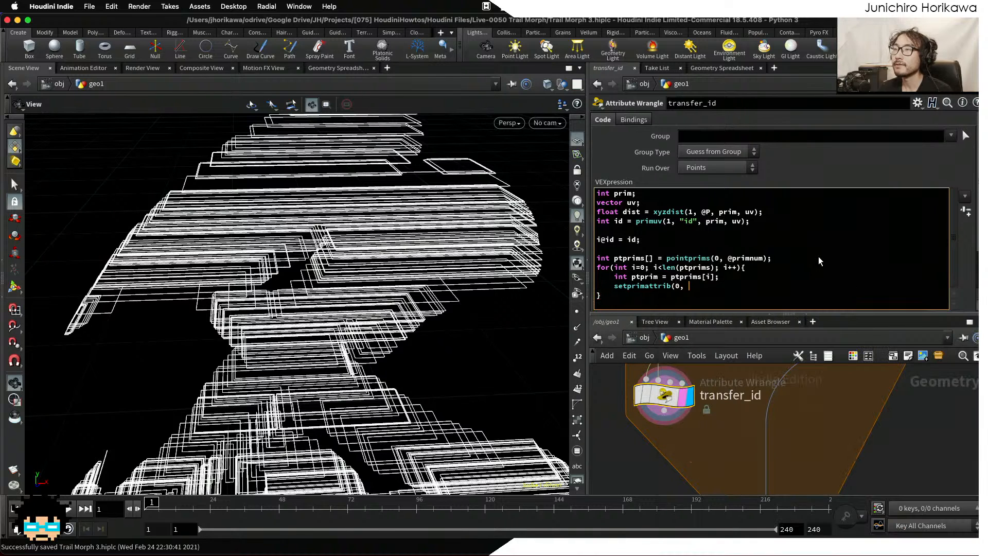
{"action": "type", "text": "\"id\", "}
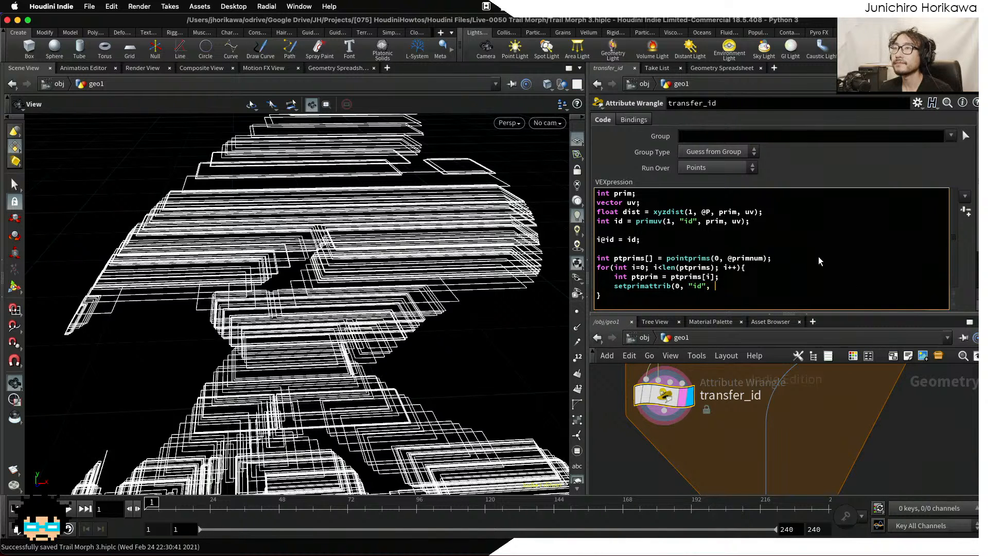
{"action": "type", "text": "ptprim, id"}
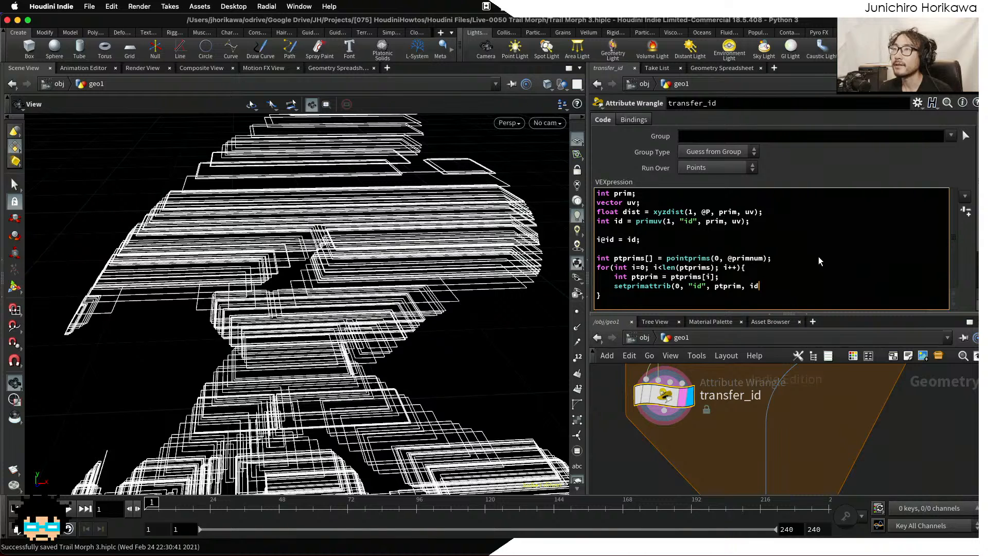
{"action": "type", "text": ");"}
{"action": "key", "text": "super+s"}
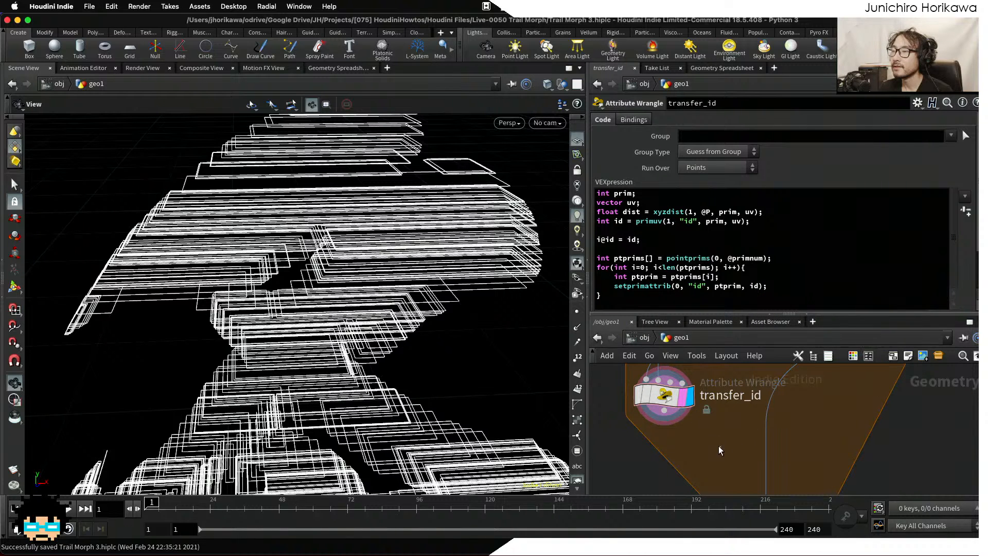
Examine the primitive id values of transfer_id in the Geometry Spreadsheet, sorted by id.
{"action": "left_click_drag", "start_coordinate": [719, 448], "coordinate": [637, 389]}
{"action": "left_click", "coordinate": [722, 68]}
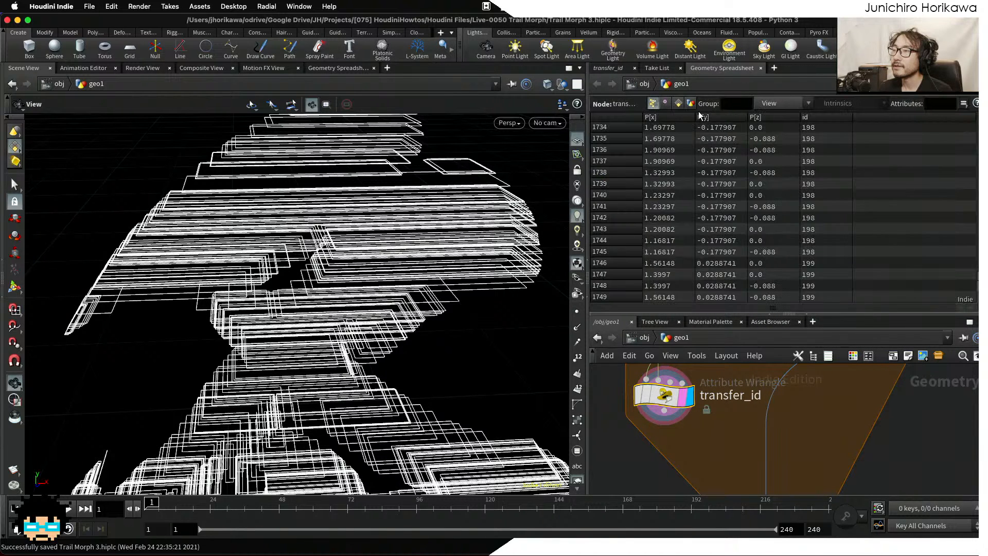
{"action": "left_click", "coordinate": [679, 104]}
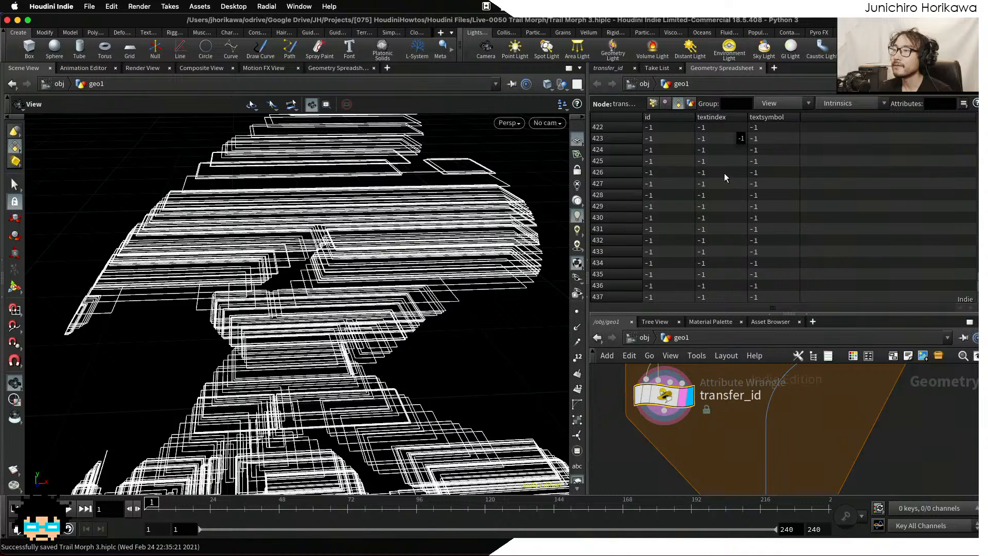
{"action": "left_click_drag", "start_coordinate": [737, 315], "coordinate": [737, 264]}
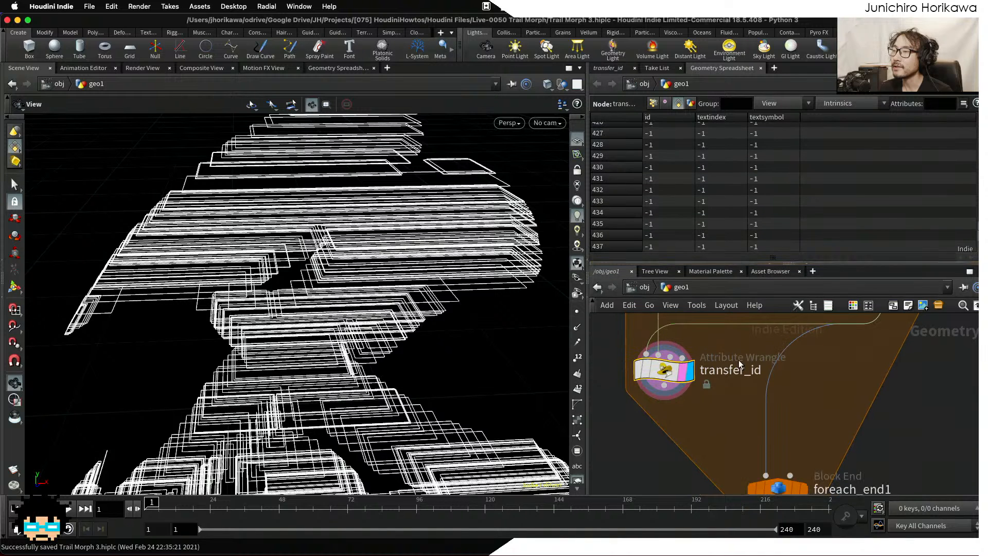
{"action": "scroll", "coordinate": [739, 366], "scroll_direction": "down", "scroll_amount": 1}
{"action": "middle_click_drag", "start_coordinate": [739, 366], "coordinate": [736, 433]}
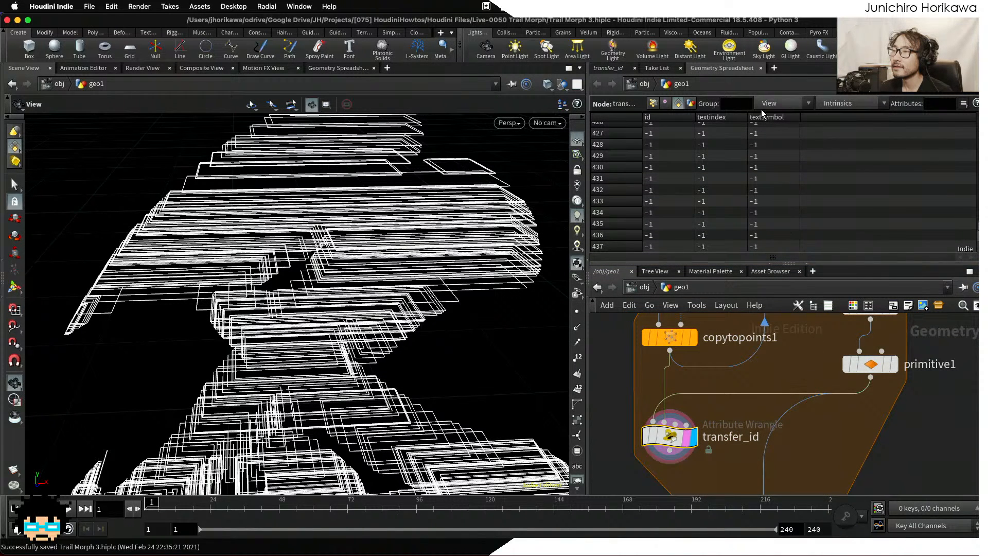
{"action": "scroll", "coordinate": [866, 173], "scroll_direction": "down", "scroll_amount": 5}
{"action": "left_click", "coordinate": [670, 118]}
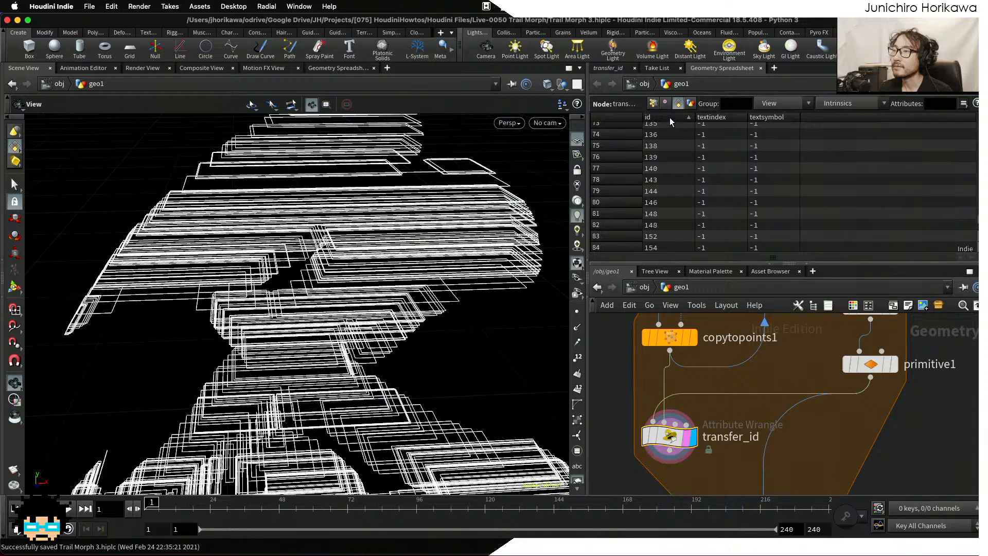
{"action": "scroll", "coordinate": [873, 181], "scroll_direction": "up", "scroll_amount": 7}
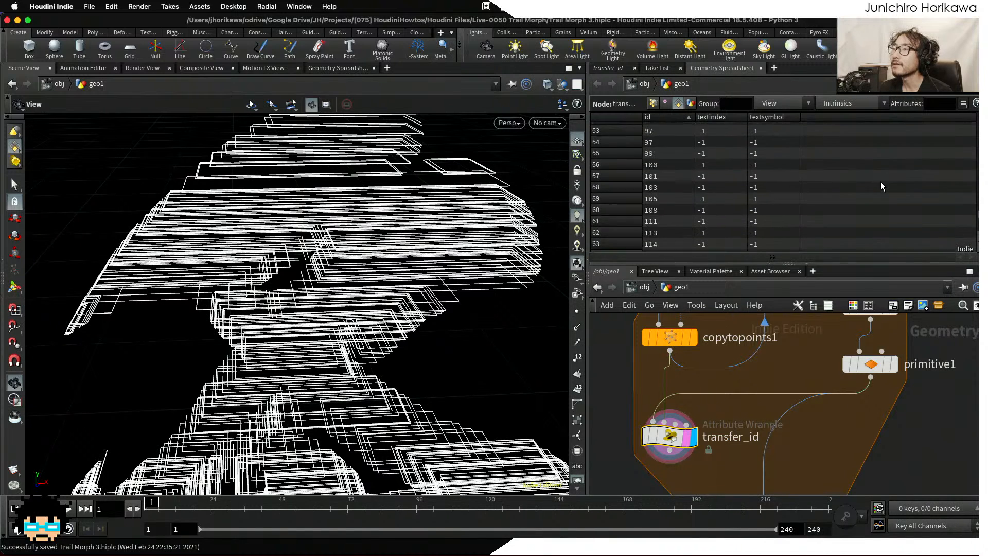
{"action": "scroll", "coordinate": [881, 182], "scroll_direction": "up", "scroll_amount": 13}
{"action": "scroll", "coordinate": [881, 183], "scroll_direction": "down", "scroll_amount": 20}
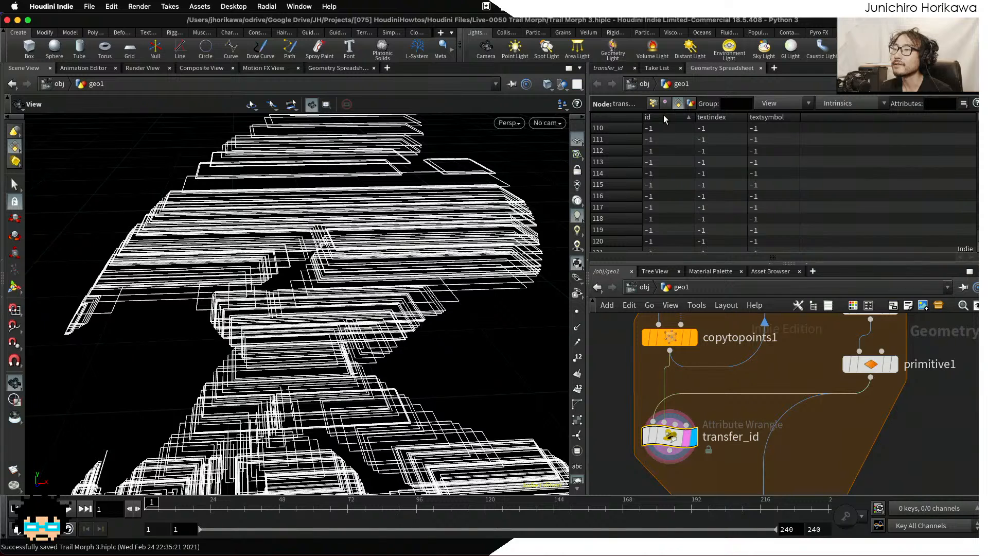
{"action": "left_click", "coordinate": [613, 69]}
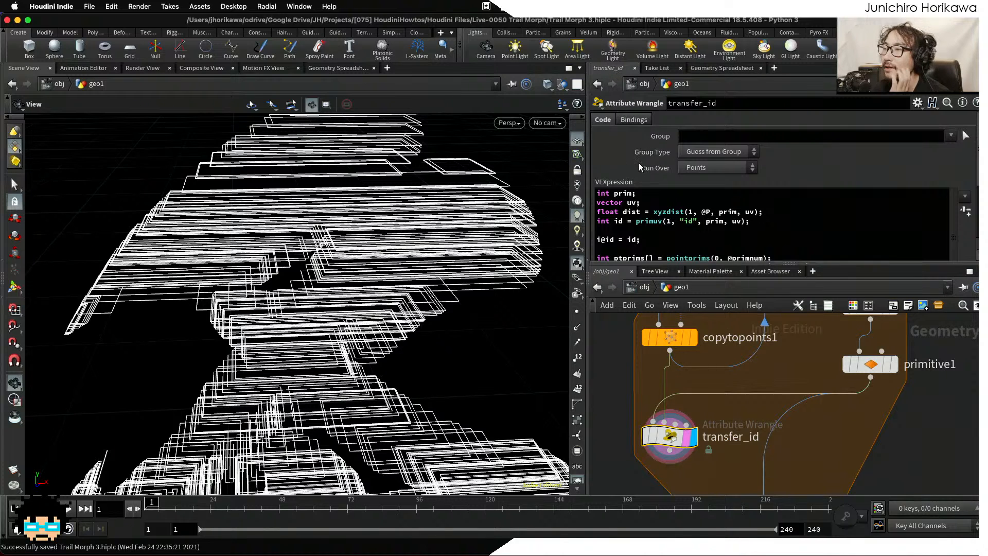
{"action": "scroll", "coordinate": [695, 221], "scroll_direction": "down", "scroll_amount": 3}
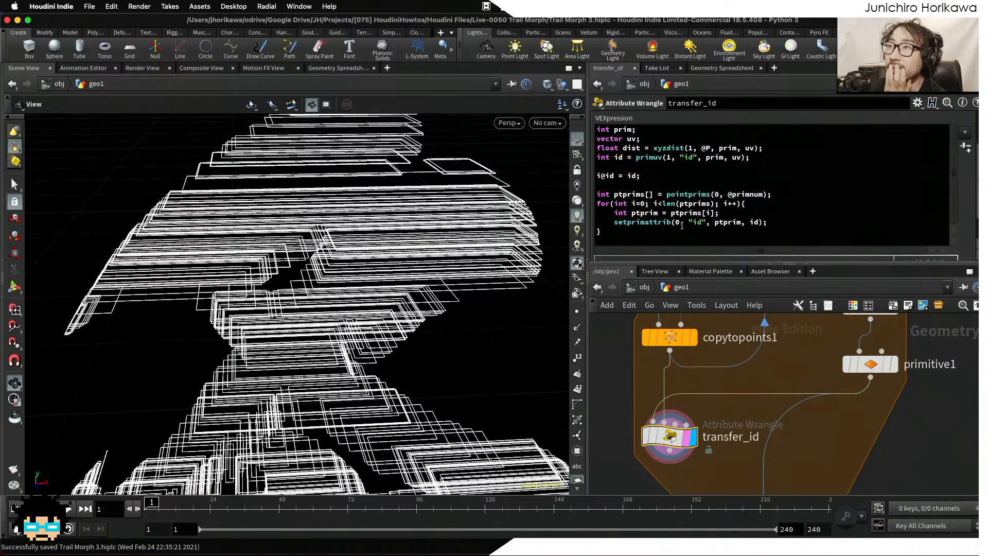
{"action": "double_click", "coordinate": [737, 196]}
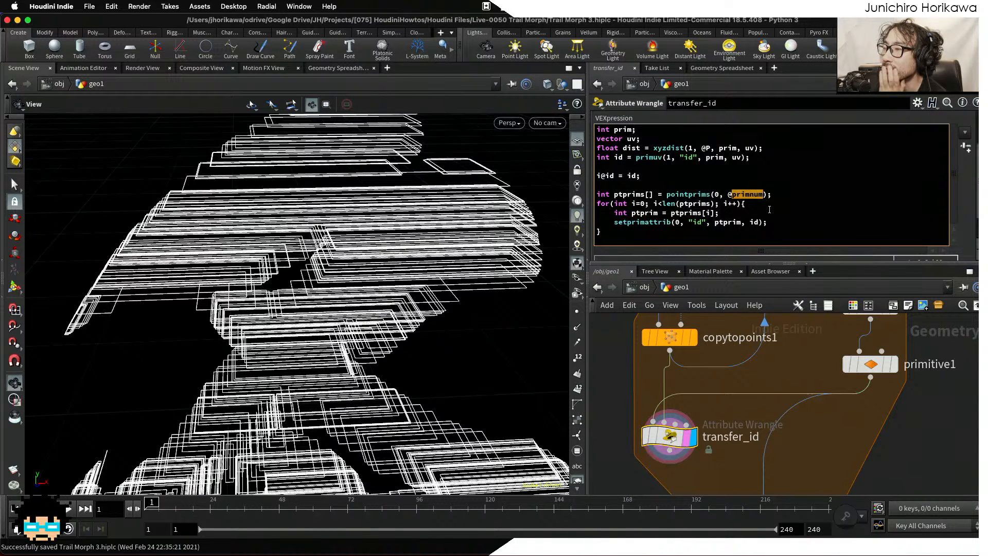
{"action": "type", "text": "ptnum"}
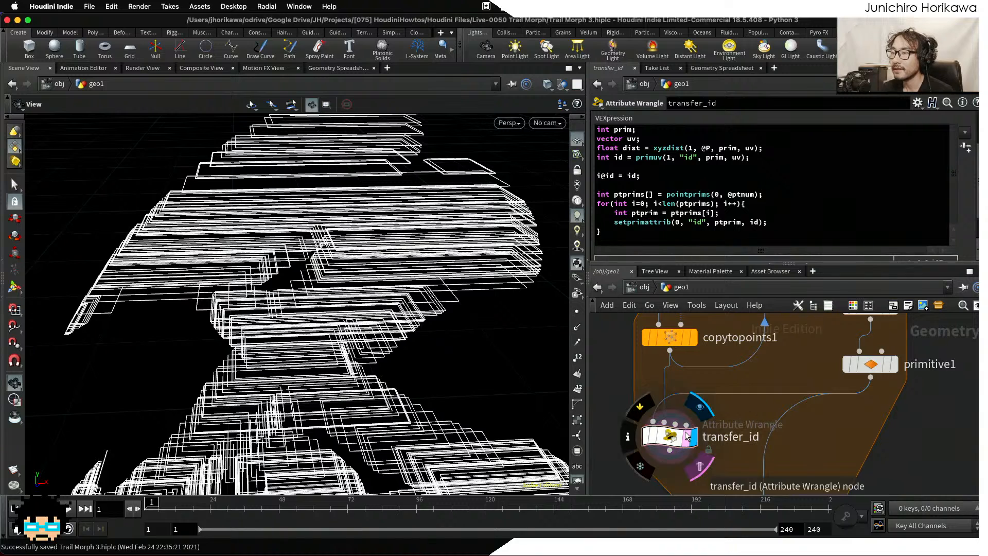
Review the id values across transfer_id's primitives in the Geometry Spreadsheet, sorted by primitive number, and compare with the upstream nodes.
{"action": "left_click", "coordinate": [740, 69]}
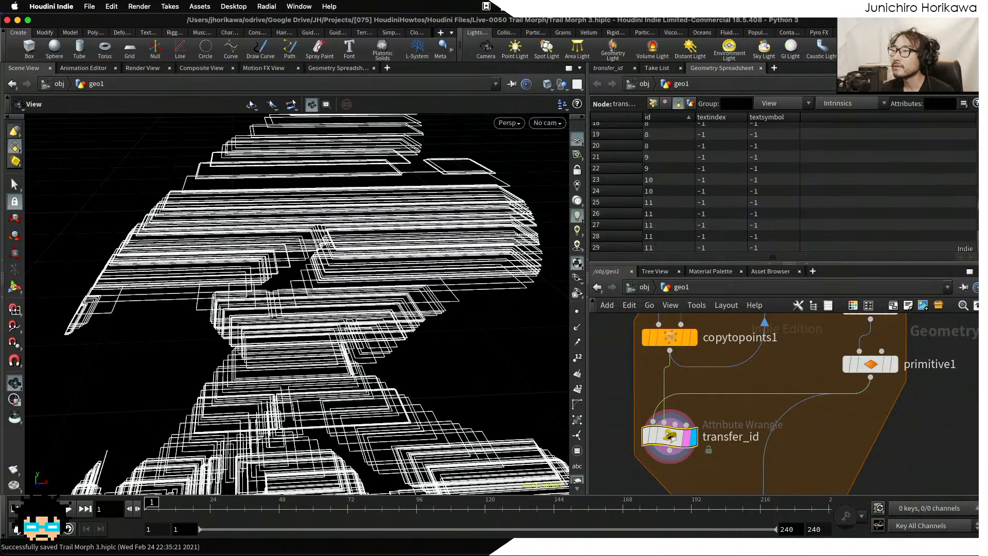
{"action": "left_click", "coordinate": [617, 116]}
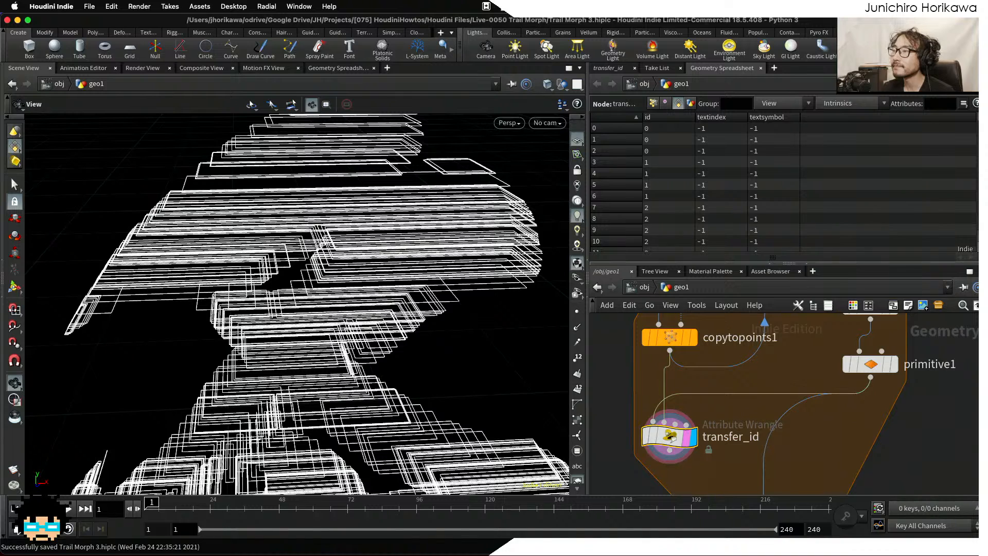
{"action": "scroll", "coordinate": [701, 423], "scroll_direction": "down", "scroll_amount": 2}
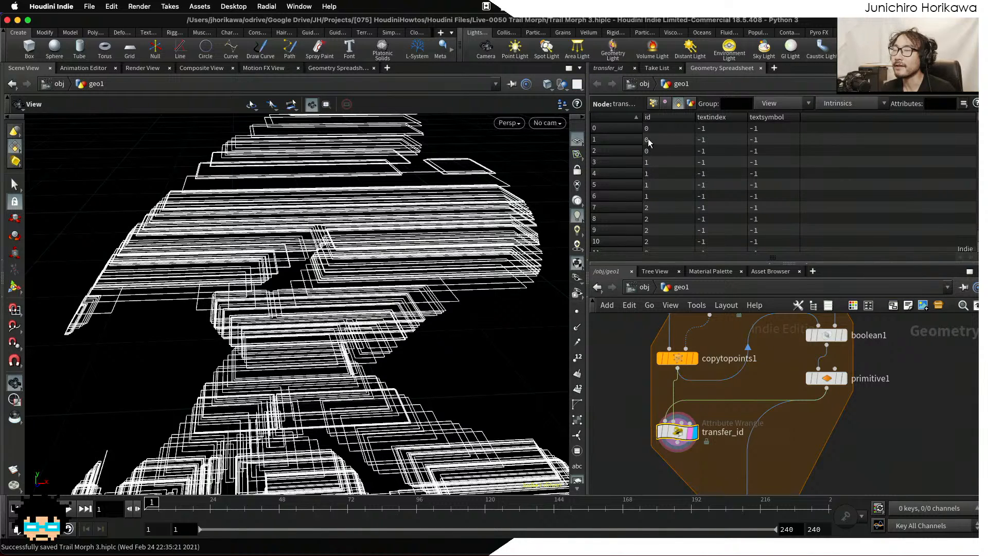
{"action": "middle_click", "coordinate": [692, 425]}
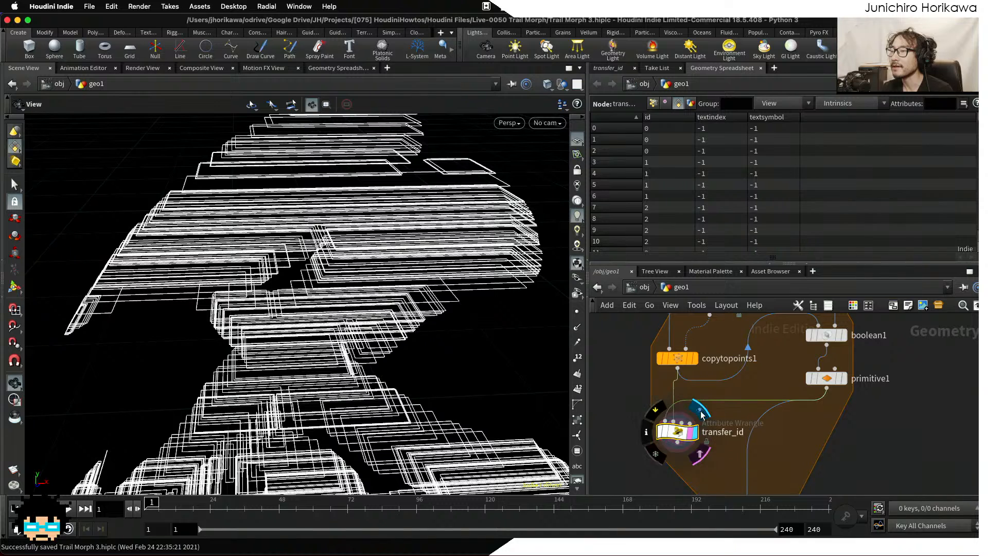
{"action": "middle_click_drag", "start_coordinate": [728, 391], "coordinate": [728, 455]}
{"action": "middle_click", "coordinate": [714, 372]}
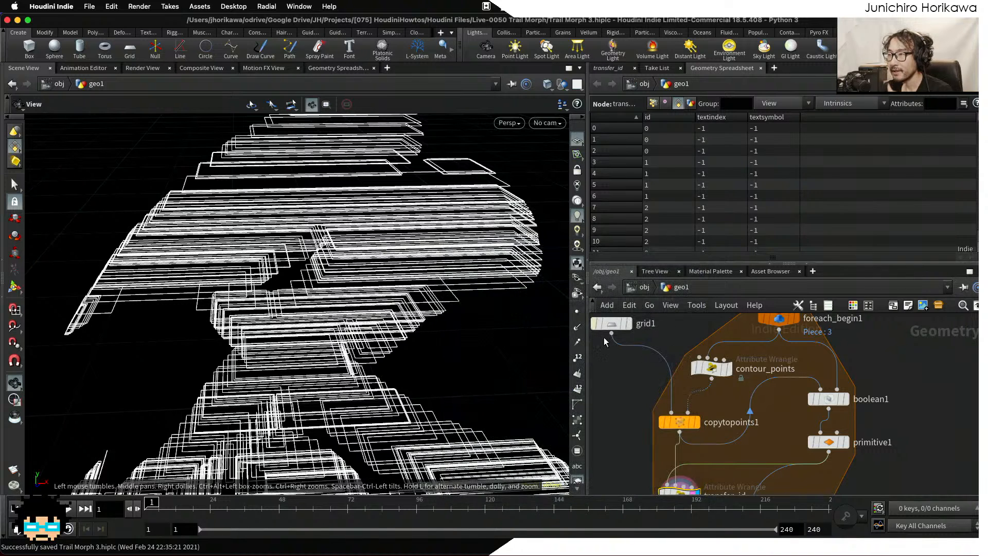
{"action": "middle_click_drag", "start_coordinate": [709, 477], "coordinate": [691, 431]}
{"action": "scroll", "coordinate": [690, 431], "scroll_direction": "up", "scroll_amount": 1}
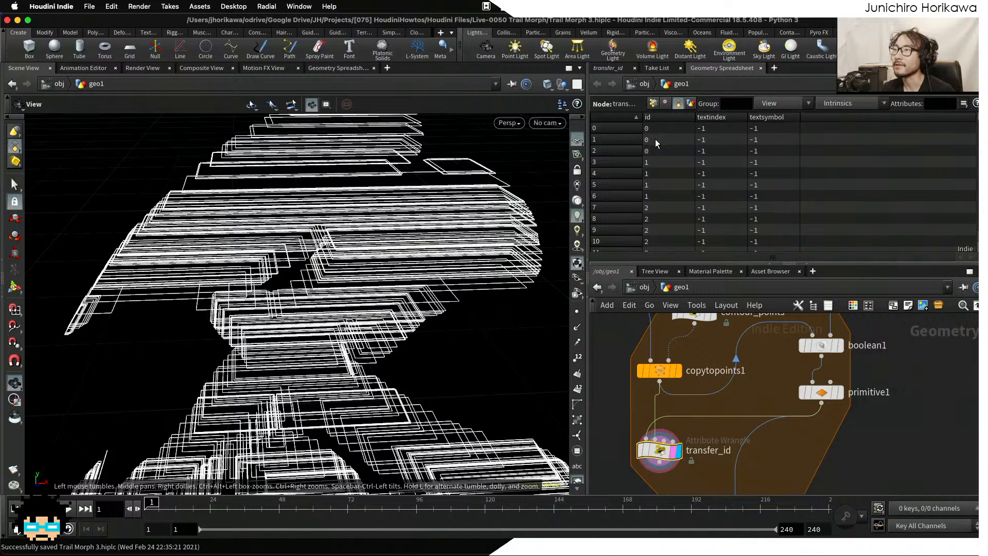
{"action": "scroll", "coordinate": [657, 181], "scroll_direction": "down", "scroll_amount": 20}
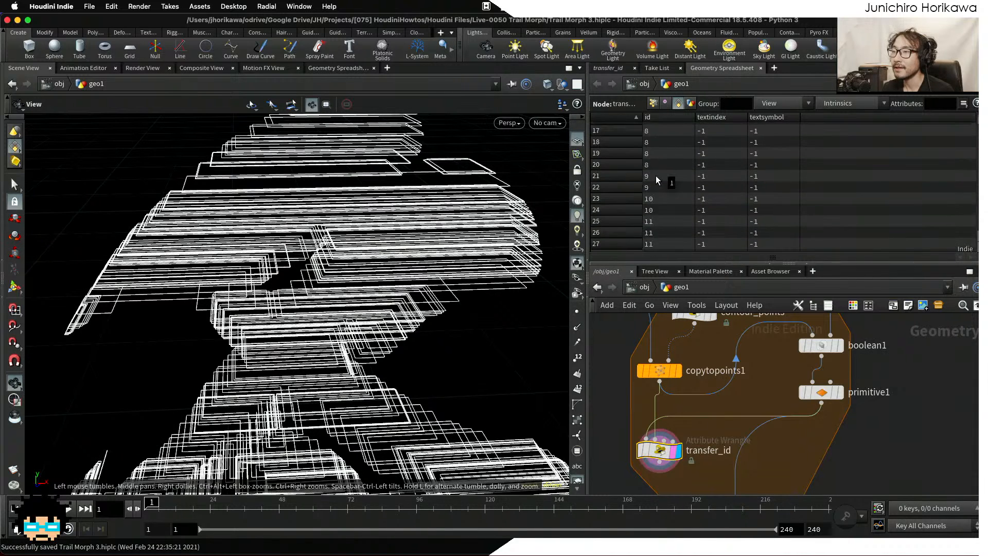
{"action": "scroll", "coordinate": [657, 180], "scroll_direction": "down", "scroll_amount": 18}
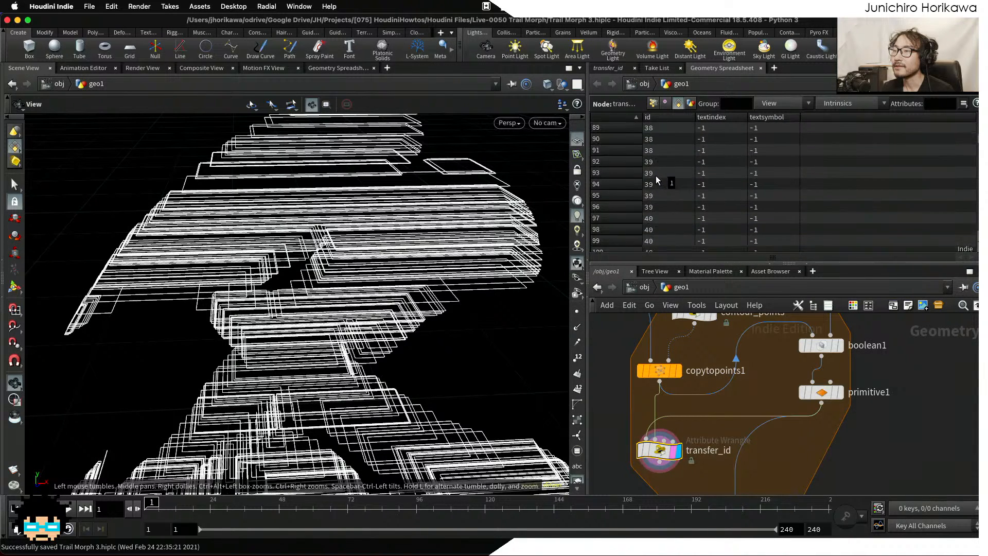
{"action": "scroll", "coordinate": [658, 180], "scroll_direction": "down", "scroll_amount": 17}
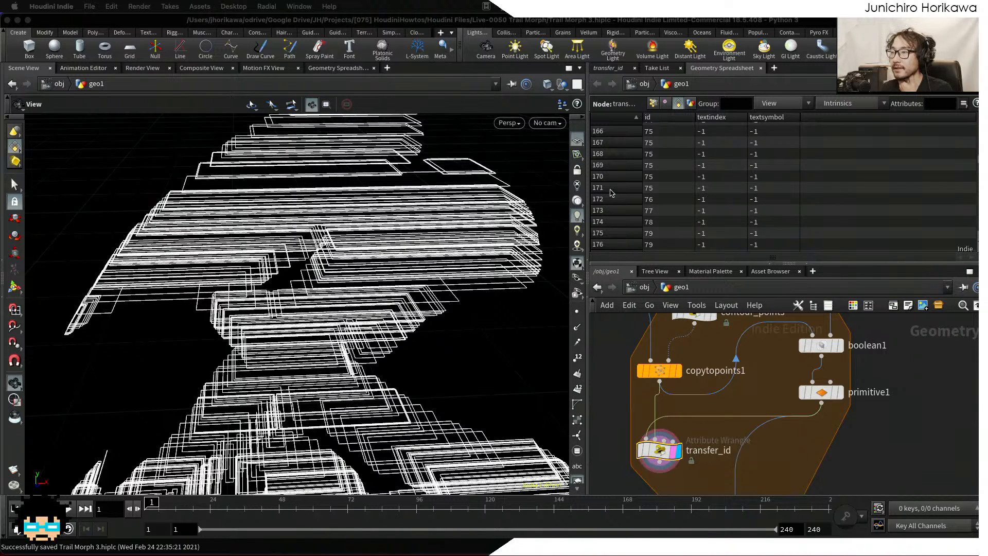
Move the foreach_end1 node further down in the network to make room below transfer_id.
{"action": "left_click", "coordinate": [749, 402]}
{"action": "scroll", "coordinate": [749, 404], "scroll_direction": "down", "scroll_amount": 4}
{"action": "middle_click_drag", "start_coordinate": [748, 409], "coordinate": [721, 366]}
{"action": "scroll", "coordinate": [718, 441], "scroll_direction": "up", "scroll_amount": 1}
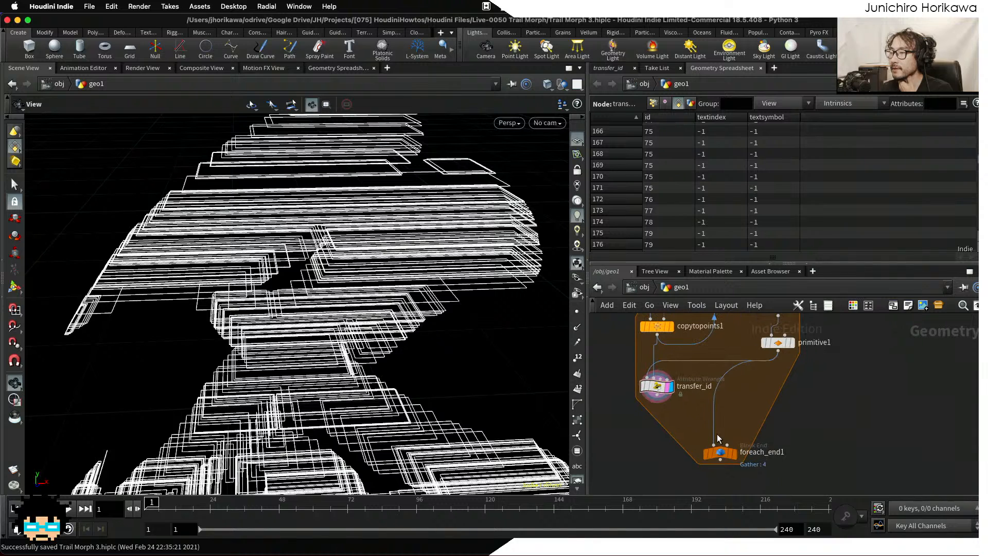
{"action": "left_click", "coordinate": [721, 458]}
{"action": "left_click_drag", "start_coordinate": [722, 458], "coordinate": [738, 479]}
Place a Primitive Wrangle node just below transfer_id inside the for-each block.
{"action": "key", "text": "Tab"}
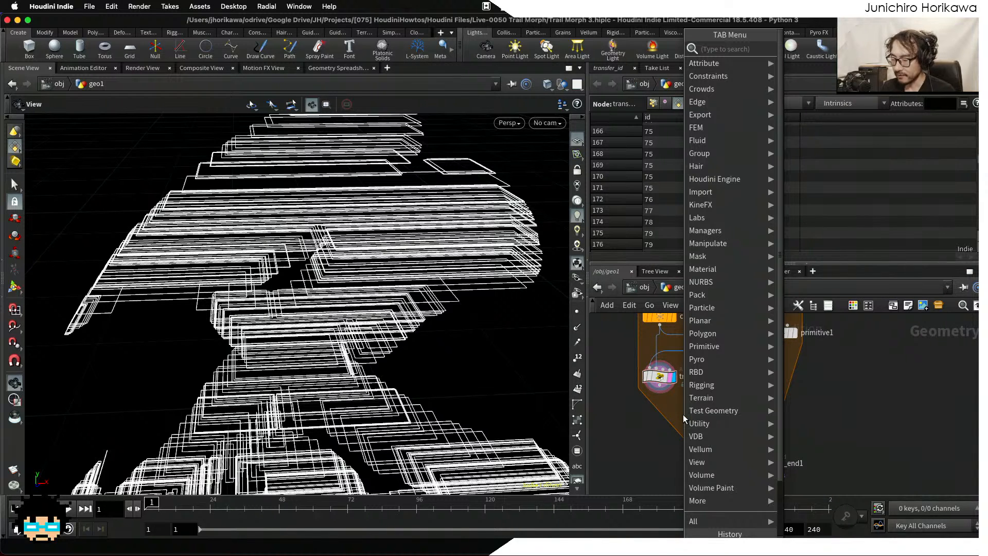
{"action": "type", "text": "ptrai"}
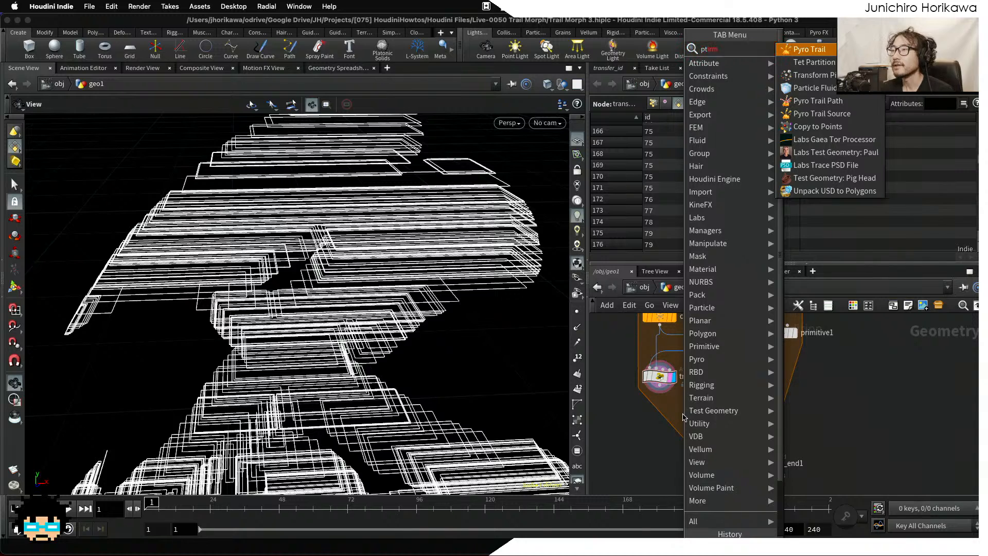
{"action": "key", "text": "BackSpace"}
{"action": "type", "text": "rimi"}
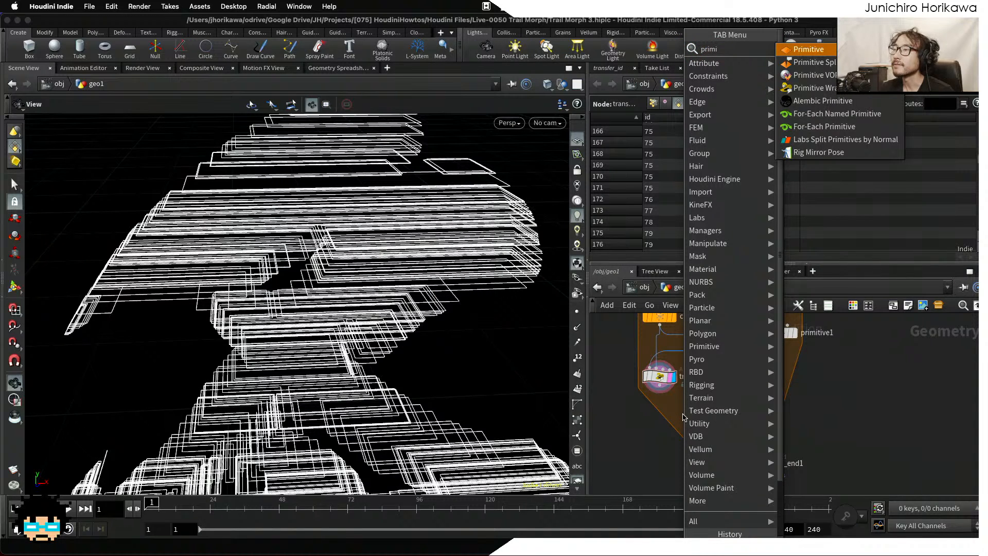
{"action": "type", "text": "v"}
{"action": "key", "text": "BackSpace"}
{"action": "key", "text": "BackSpace"}
{"action": "key", "text": "BackSpace"}
{"action": "key", "text": "BackSpace"}
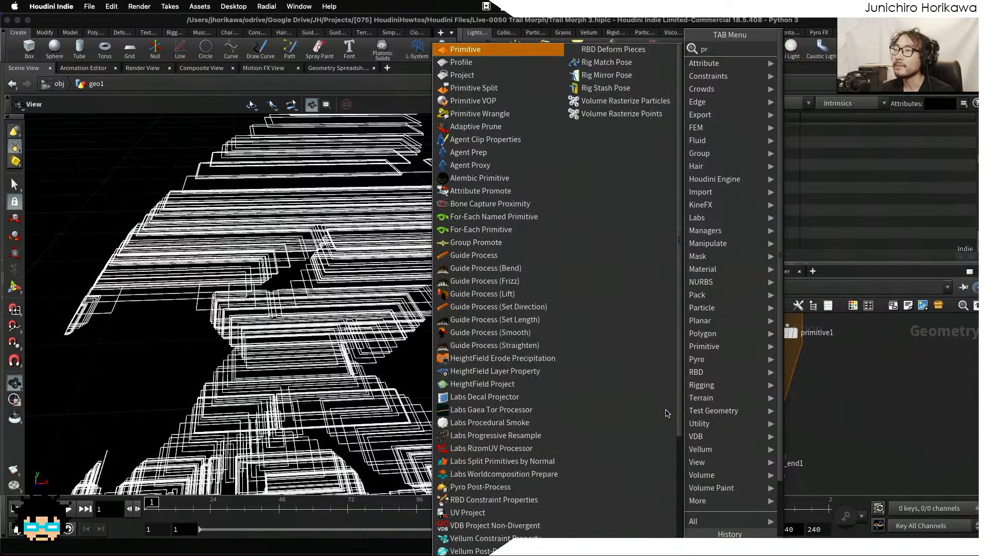
{"action": "type", "text": "imitive w"}
{"action": "key", "text": "Return"}
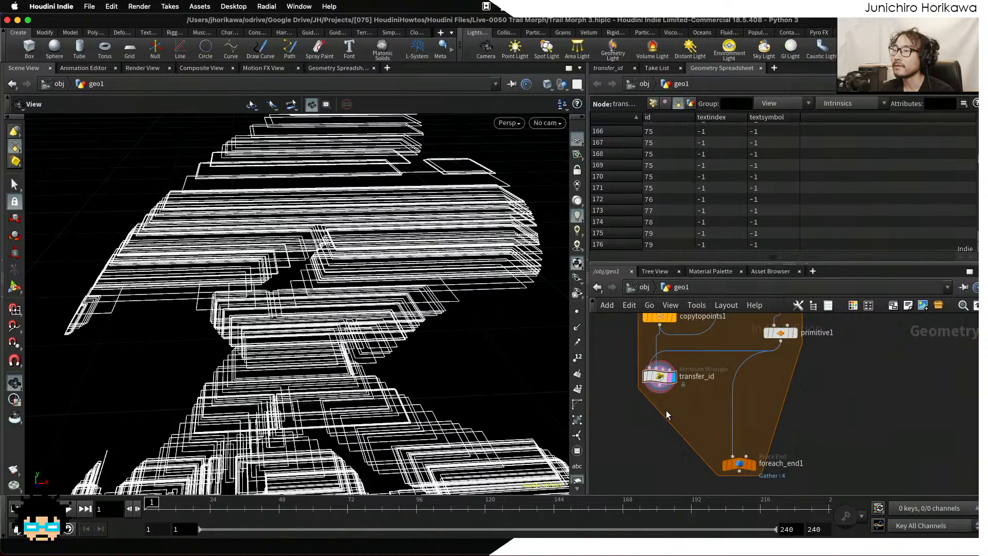
{"action": "left_click", "coordinate": [669, 413]}
Connect transfer_id's output to the first input of the new primitive wrangle and turn on the wrangle's display flag.
{"action": "scroll", "coordinate": [670, 413], "scroll_direction": "up", "scroll_amount": 2}
{"action": "left_click_drag", "start_coordinate": [659, 383], "coordinate": [690, 417]}
{"action": "scroll", "coordinate": [664, 403], "scroll_direction": "up", "scroll_amount": 1}
{"action": "left_click", "coordinate": [704, 420]}
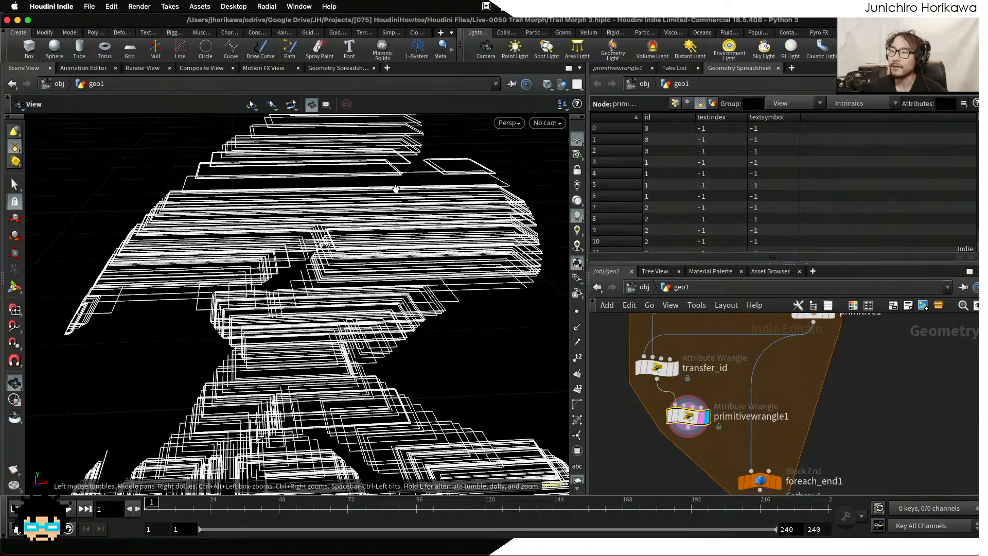
{"action": "left_click_drag", "start_coordinate": [409, 201], "coordinate": [217, 293]}
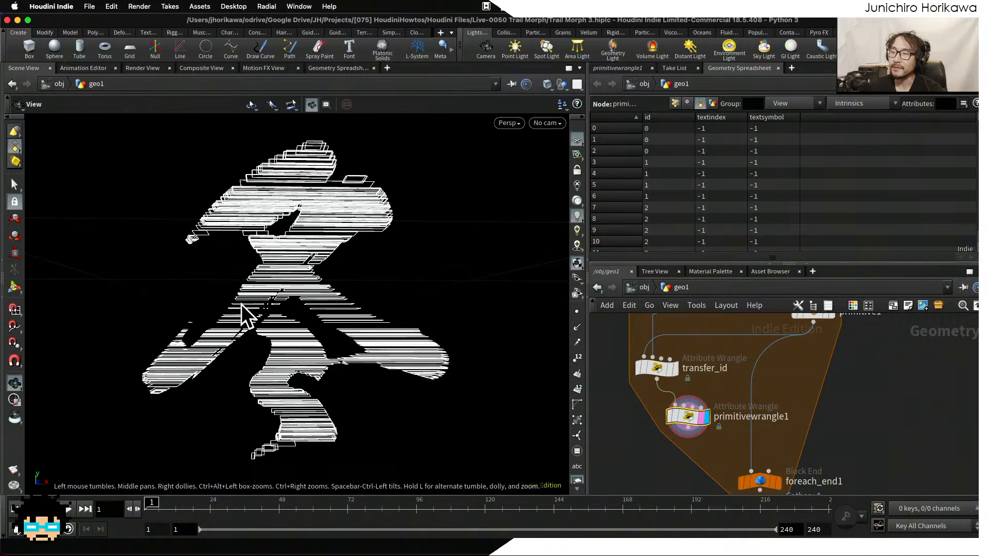
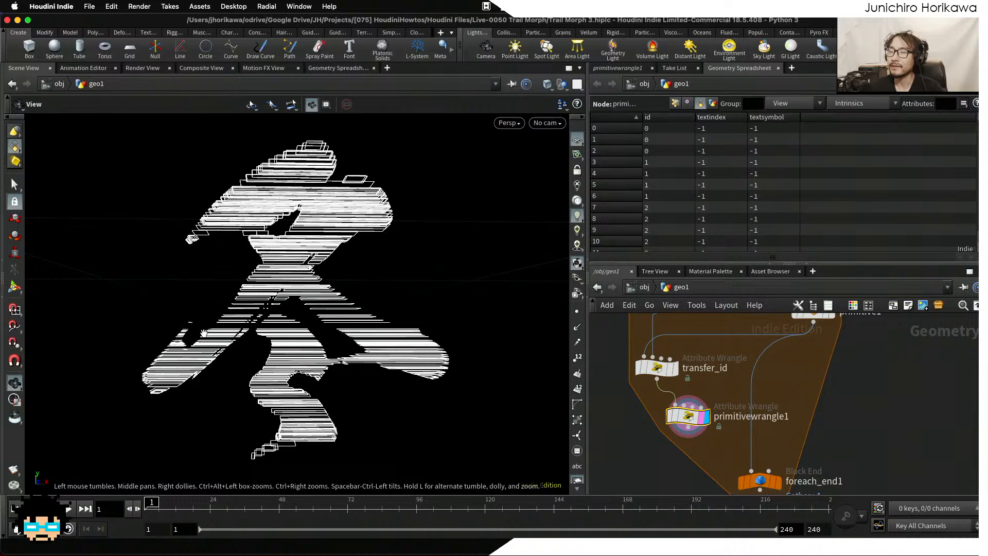
{"action": "scroll", "coordinate": [271, 321], "scroll_direction": "up", "scroll_amount": 4}
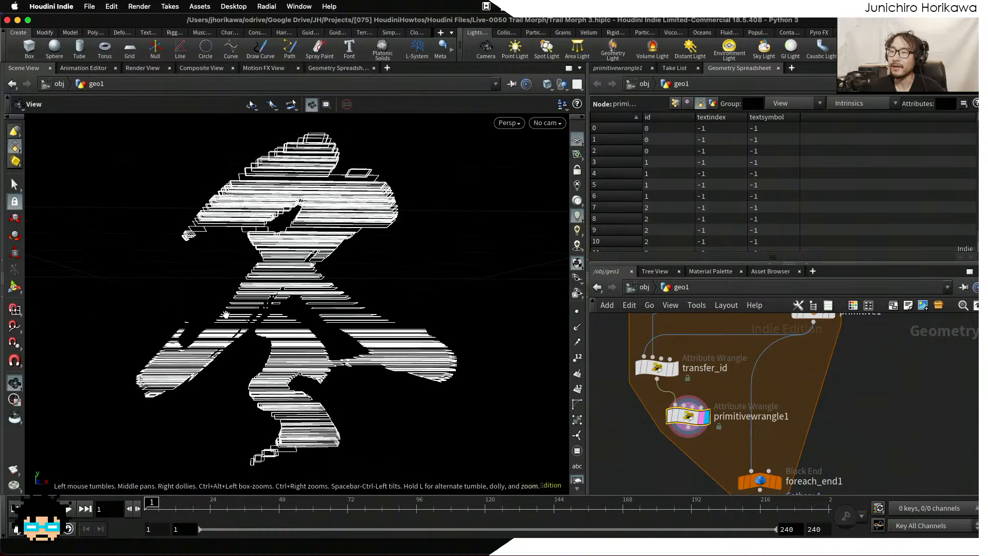
{"action": "scroll", "coordinate": [368, 329], "scroll_direction": "down", "scroll_amount": 1}
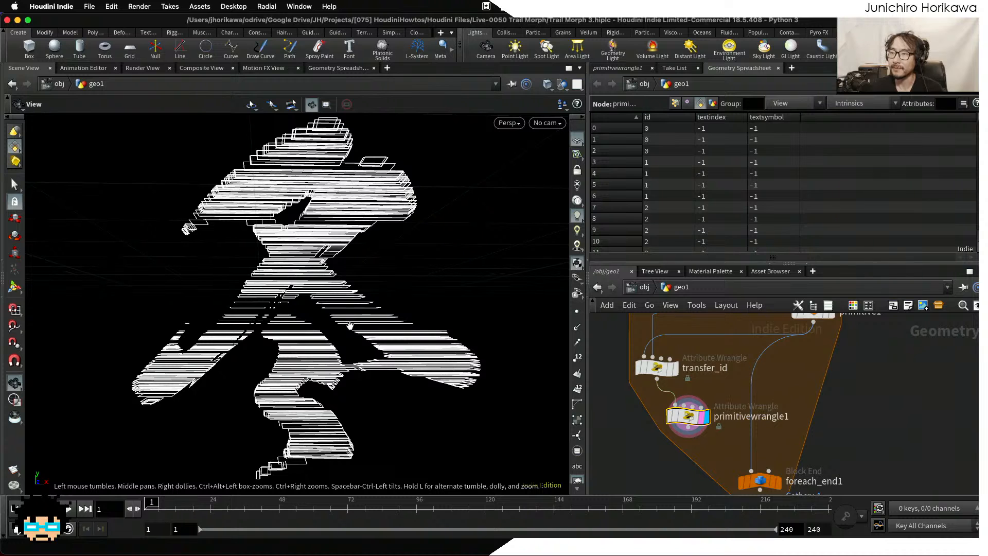
{"action": "mouse_move", "coordinate": [310, 327]}
{"action": "left_mouse_down"}
{"action": "mouse_move", "coordinate": [314, 335]}
{"action": "mouse_move", "coordinate": [314, 322]}
{"action": "left_mouse_up"}
{"action": "scroll", "coordinate": [678, 382], "scroll_direction": "down", "scroll_amount": 3}
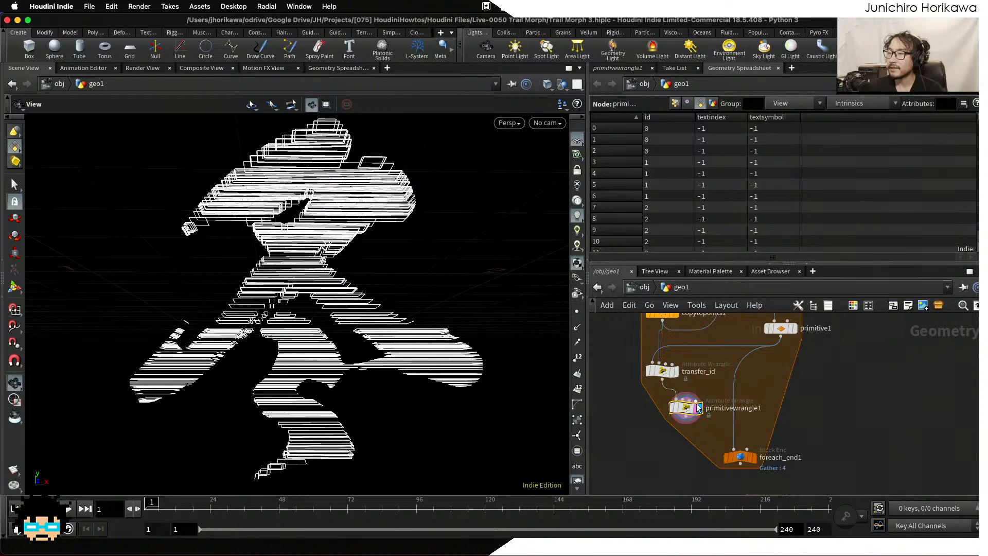
{"action": "scroll", "coordinate": [702, 427], "scroll_direction": "up", "scroll_amount": 3}
{"action": "left_click", "coordinate": [702, 429]}
{"action": "scroll", "coordinate": [708, 420], "scroll_direction": "up", "scroll_amount": 1}
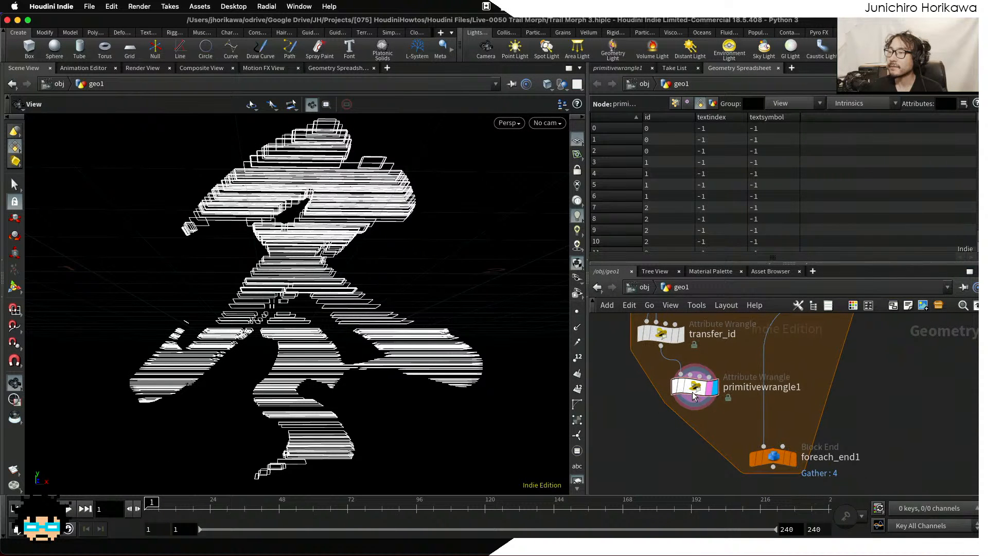
Review transfer_id's VEX code and its primitives' id values, shifting primitivewrangle1 slightly further below transfer_id.
{"action": "left_click_drag", "start_coordinate": [698, 390], "coordinate": [693, 392]}
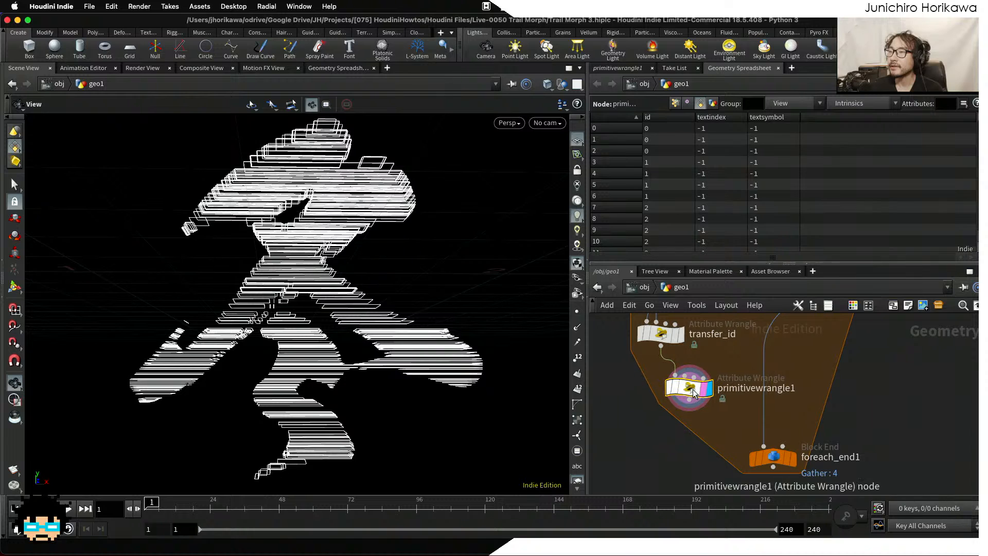
{"action": "left_click", "coordinate": [610, 69]}
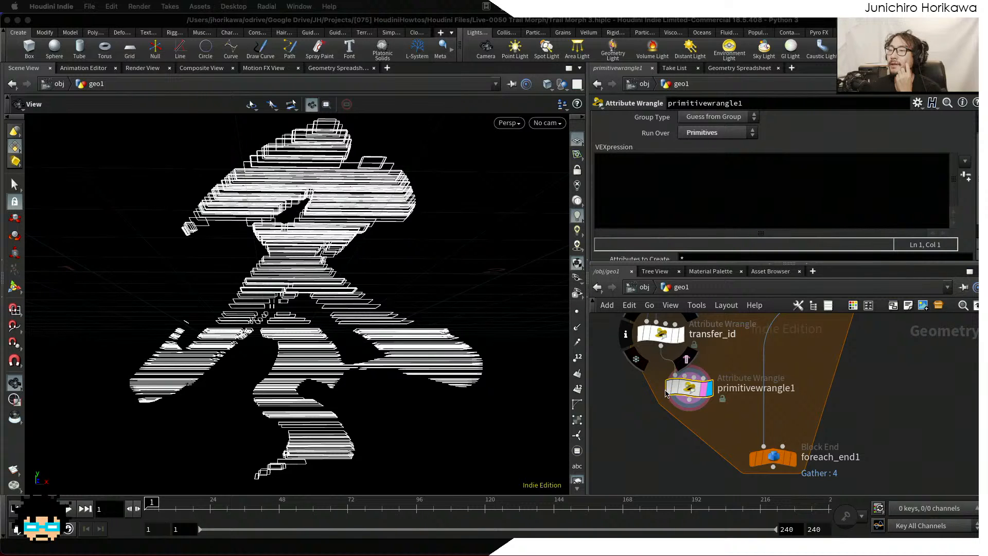
{"action": "left_click", "coordinate": [666, 342]}
{"action": "left_click", "coordinate": [666, 342]}
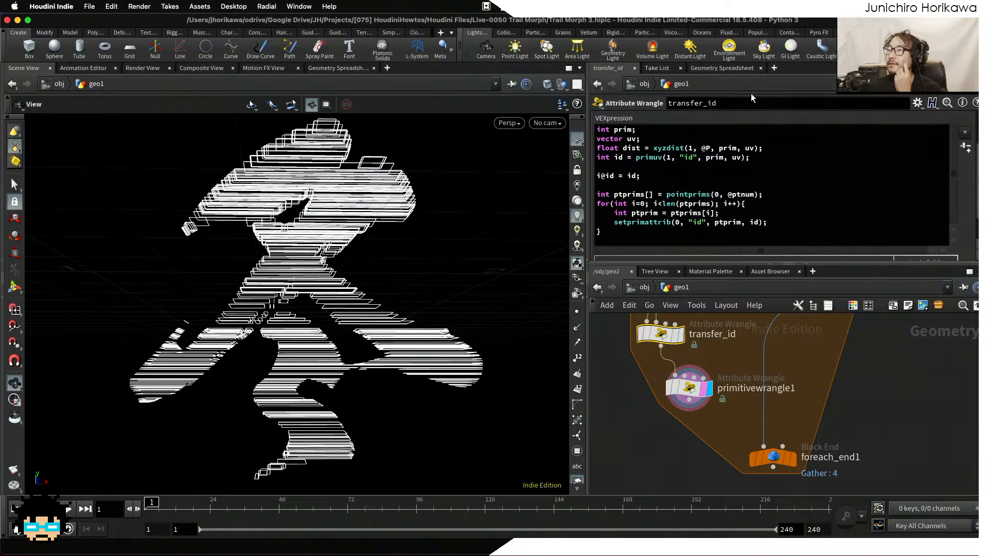
{"action": "left_click", "coordinate": [723, 68]}
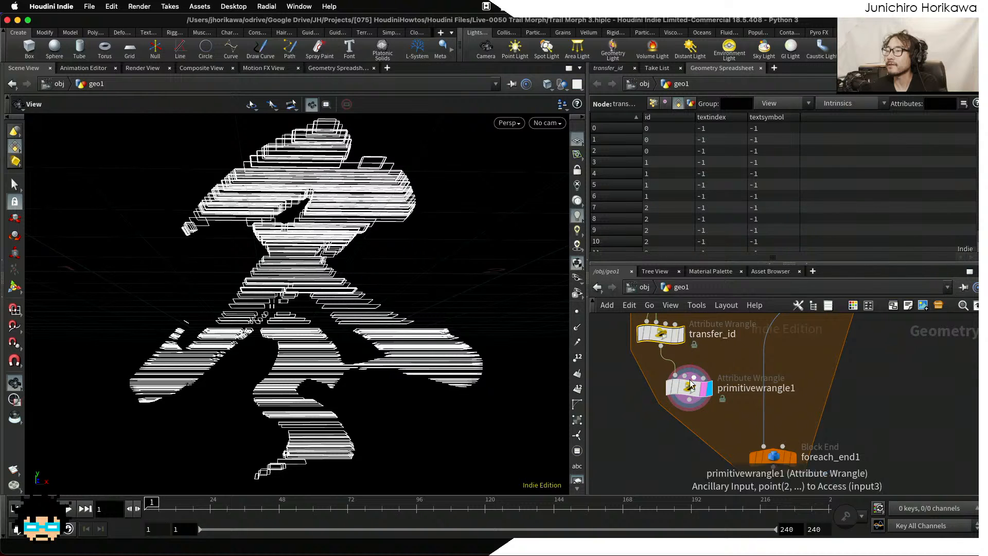
{"action": "left_click_drag", "start_coordinate": [690, 387], "coordinate": [688, 397]}
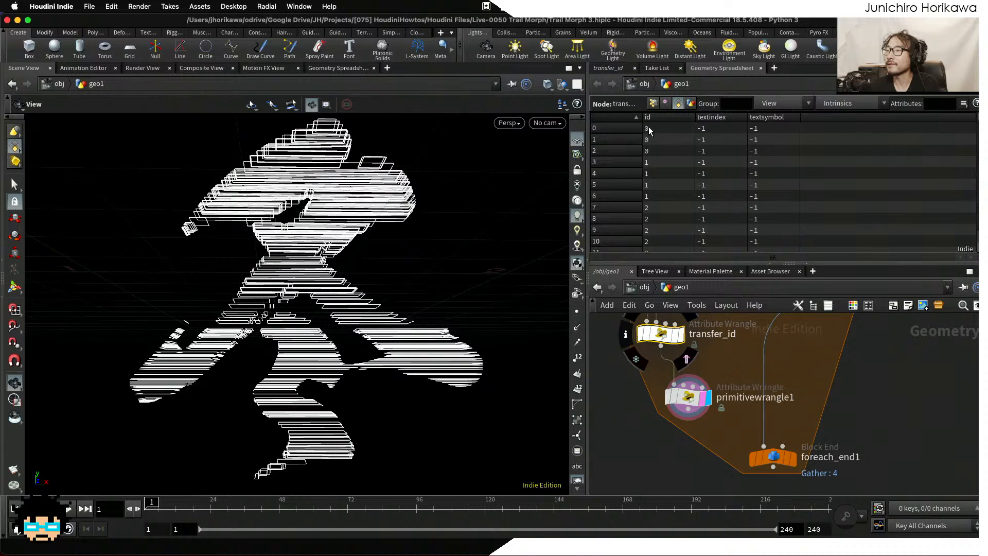
{"action": "left_click_drag", "start_coordinate": [693, 399], "coordinate": [691, 404]}
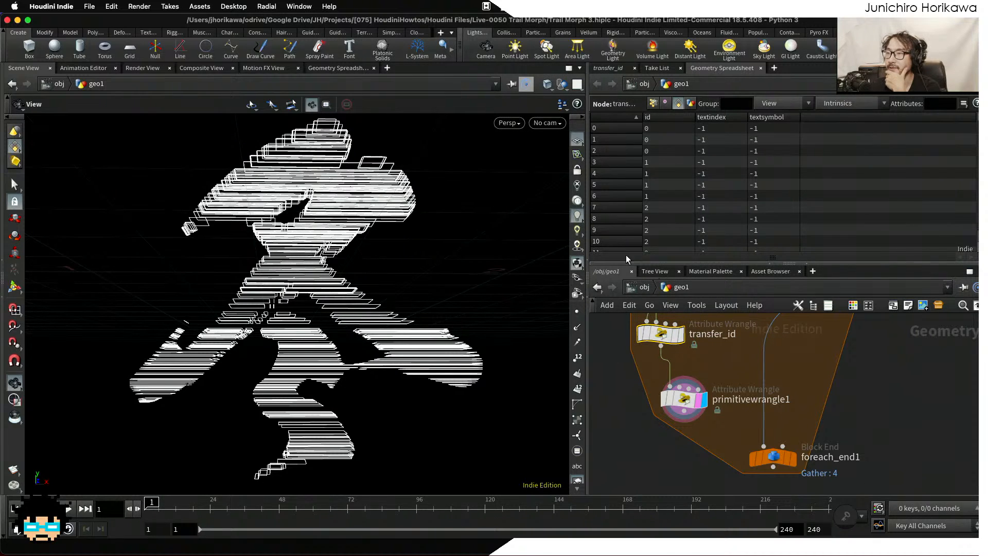
{"action": "left_click", "coordinate": [611, 68]}
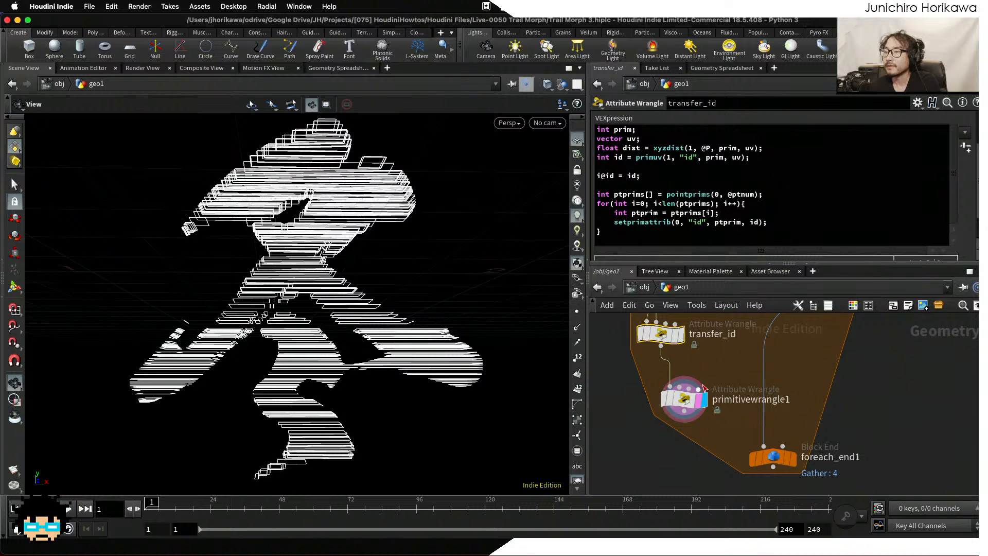
In primitivewrangle1's VEXpression, declare an integer count and assign it a findattribvalcount call, leaving the arguments open.
{"action": "left_click", "coordinate": [692, 411]}
{"action": "left_click", "coordinate": [692, 181]}
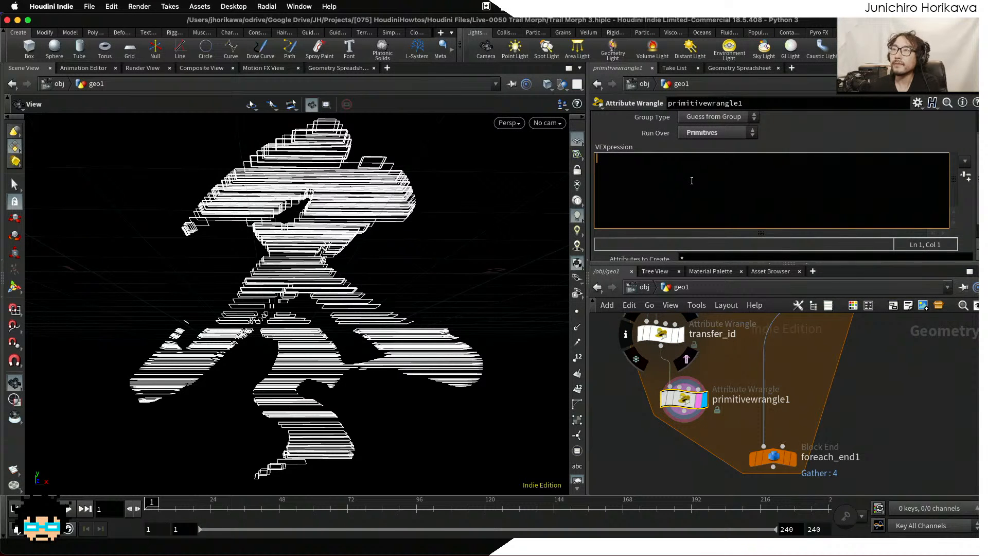
{"action": "type", "text": "int cout"}
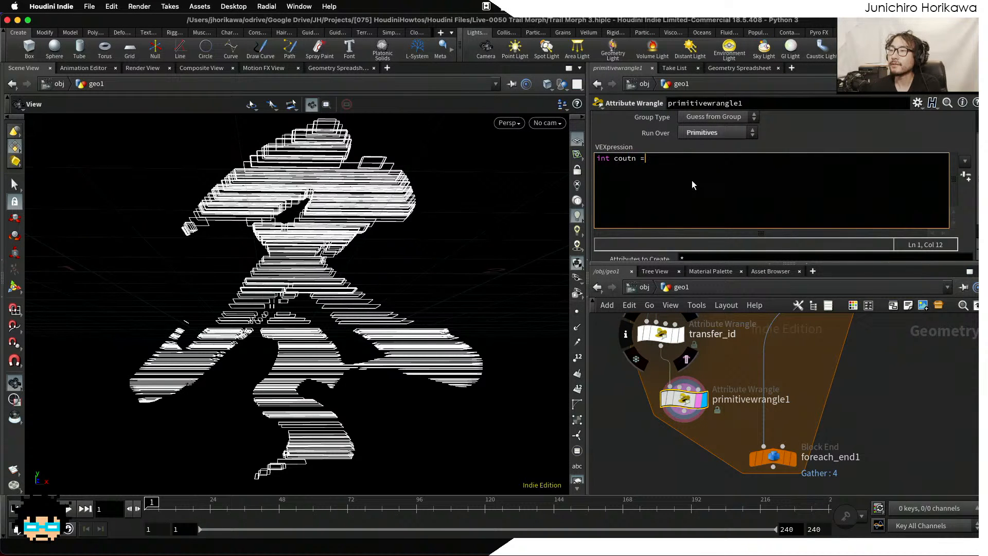
{"action": "key", "text": "BackSpace"}
{"action": "type", "text": "nt "}
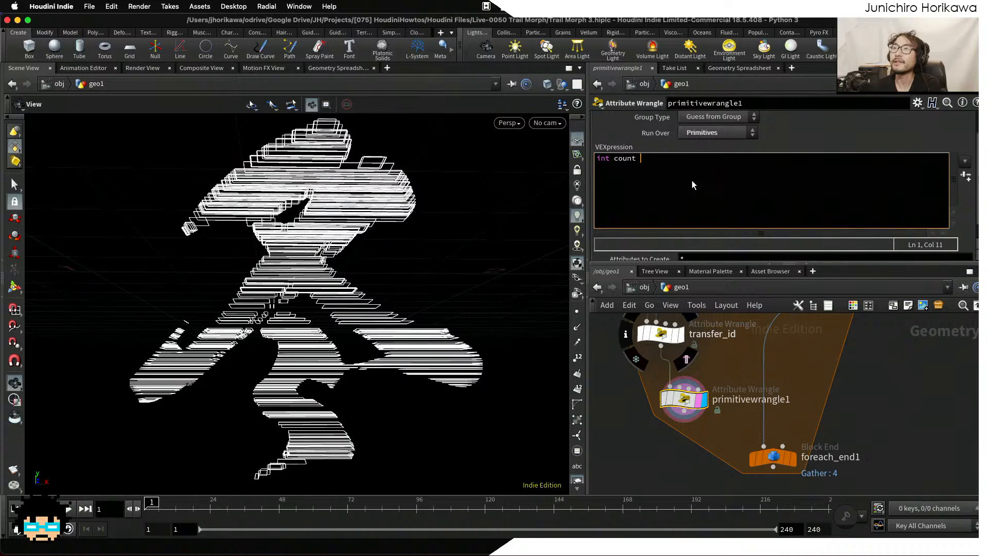
{"action": "type", "text": "= findatt"}
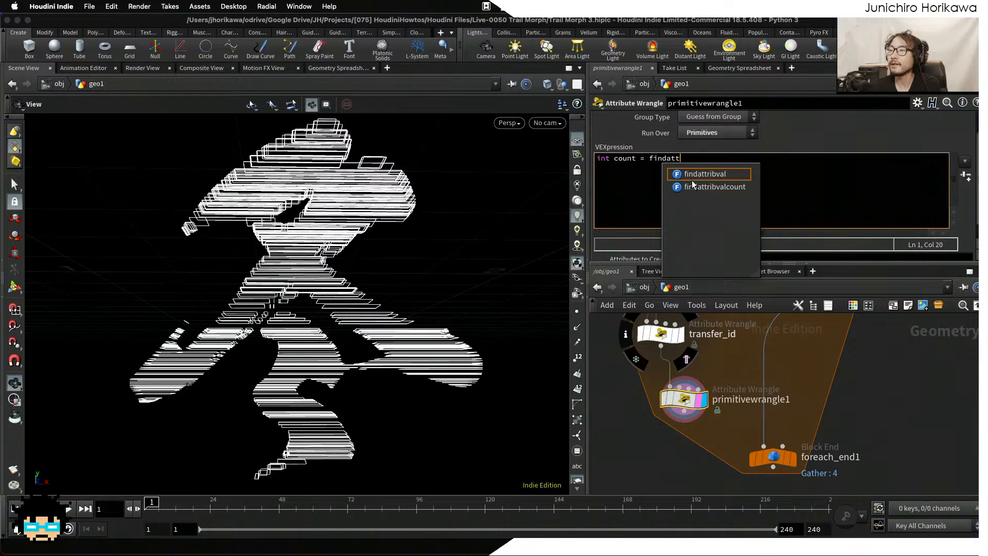
{"action": "type", "text": "rib(va"}
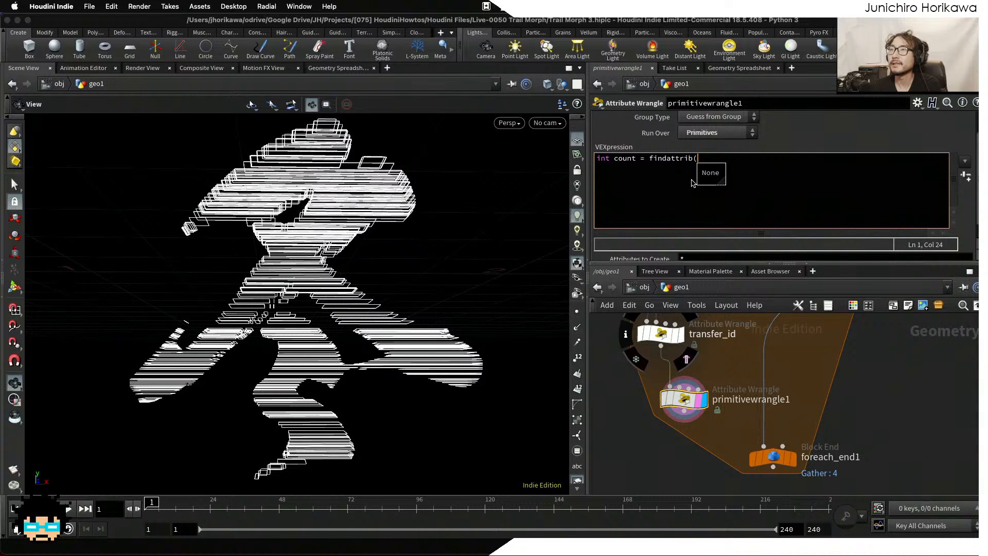
{"action": "key", "text": "BackSpace"}
{"action": "key", "text": "BackSpace"}
{"action": "key", "text": "BackSpace"}
{"action": "type", "text": "va"}
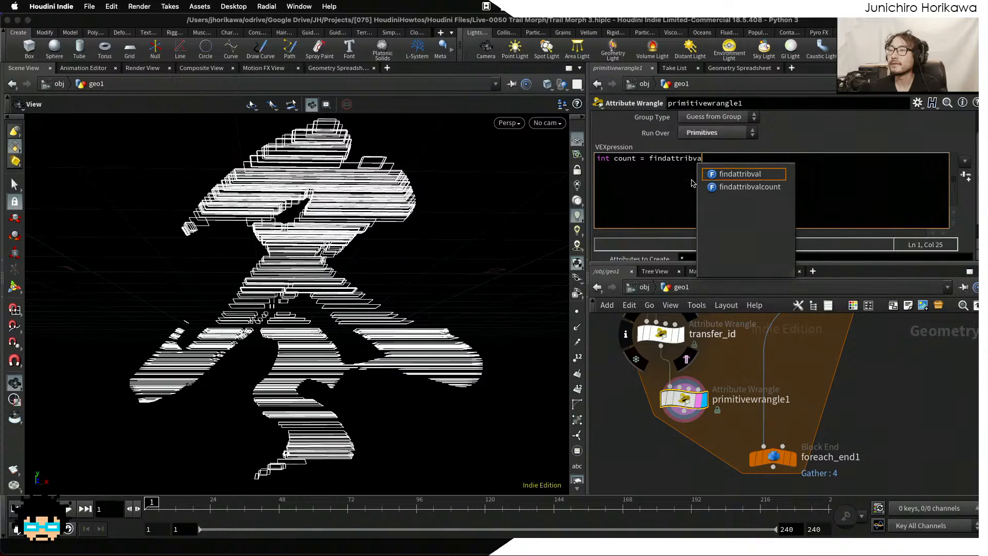
{"action": "type", "text": "lcount("}
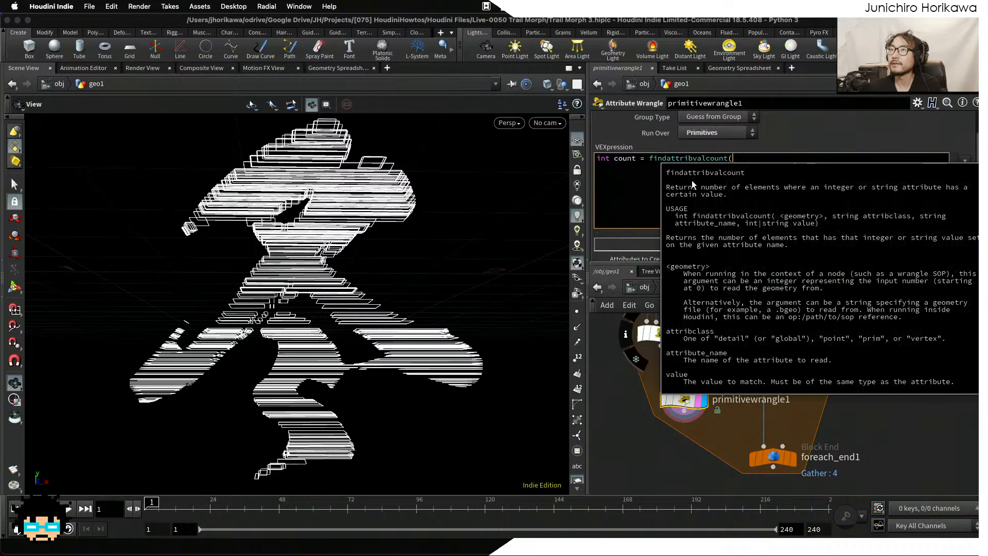
Complete the findattribvalcount call with the arguments 0, "prim", "id", i@id, close the statement and save the scene.
{"action": "type", "text": "0, "}
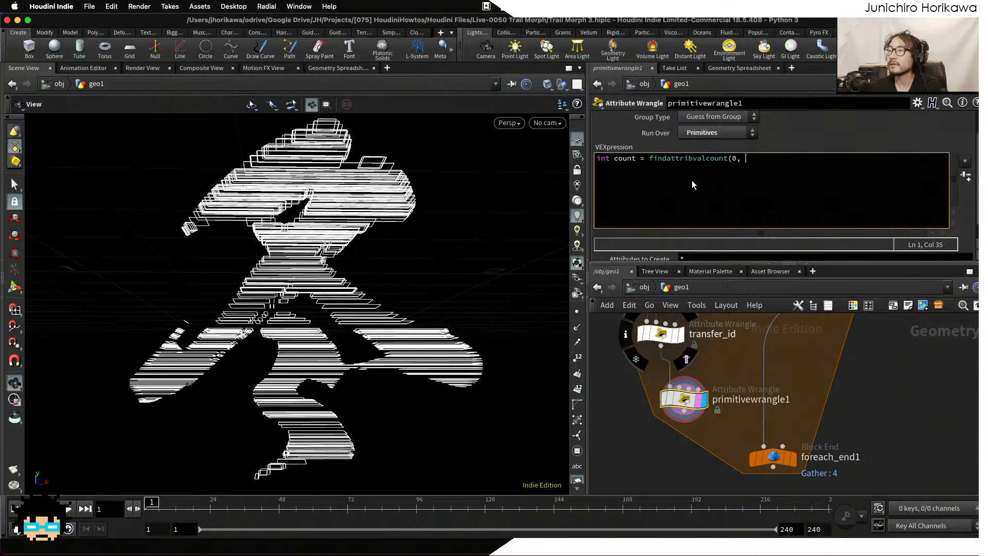
{"action": "type", "text": "\"prim\", \"id"}
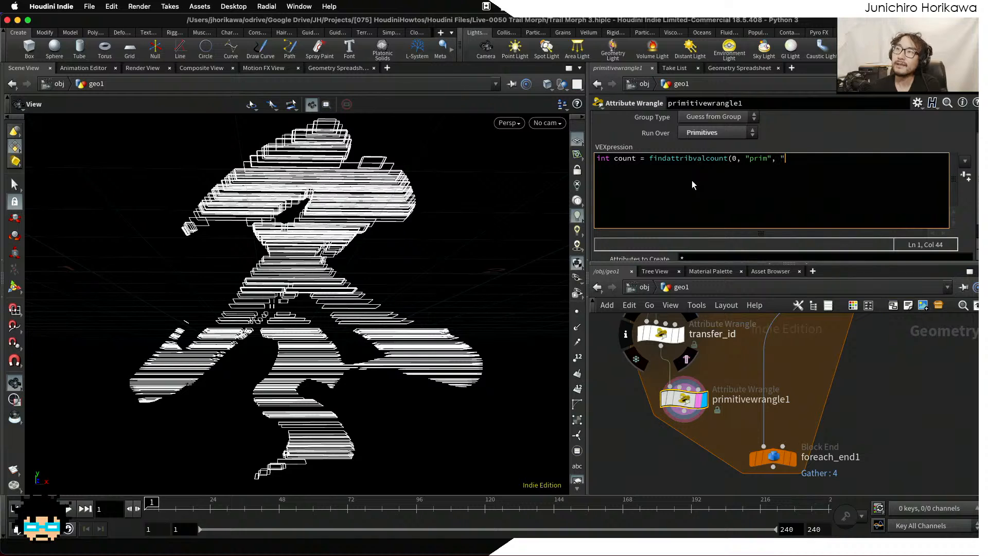
{"action": "type", "text": "\", "}
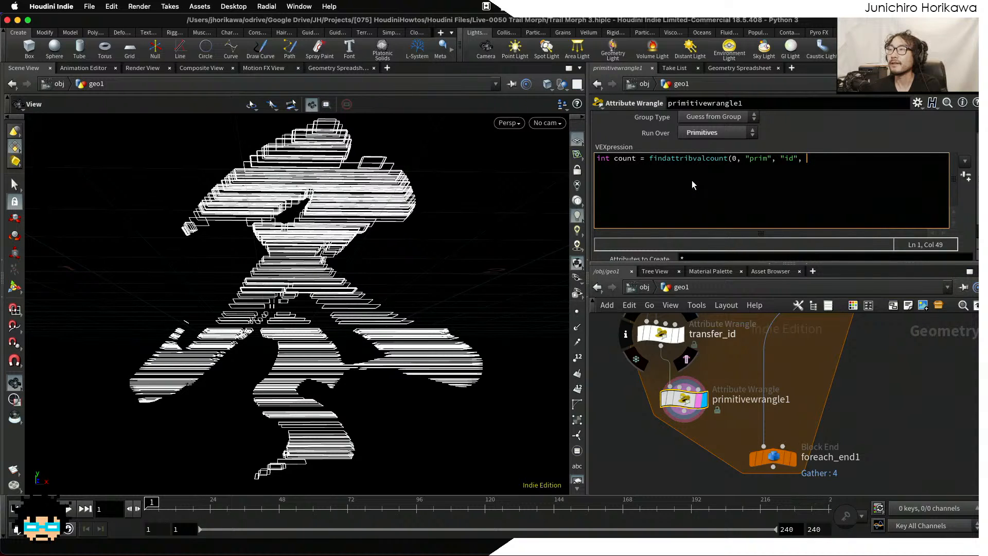
{"action": "type", "text": "i"}
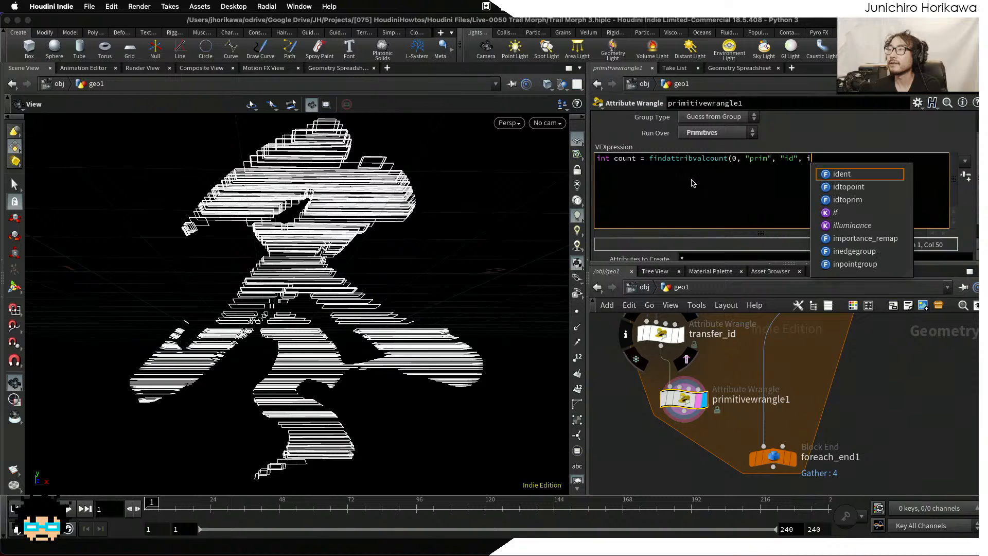
{"action": "type", "text": "@id(;"}
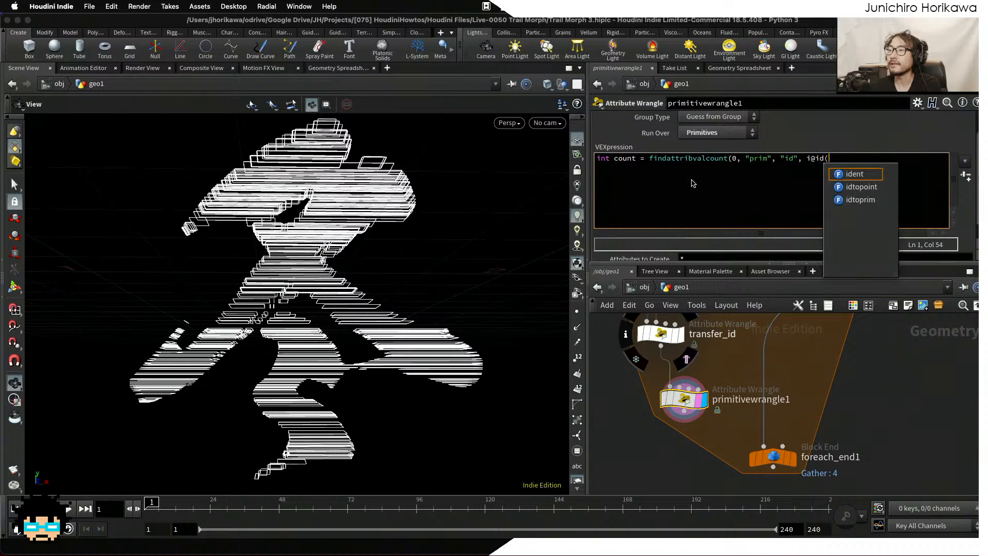
{"action": "key", "text": "Return"}
{"action": "key", "text": "BackSpace"}
{"action": "key", "text": "BackSpace"}
{"action": "key", "text": "BackSpace"}
{"action": "key", "text": "BackSpace"}
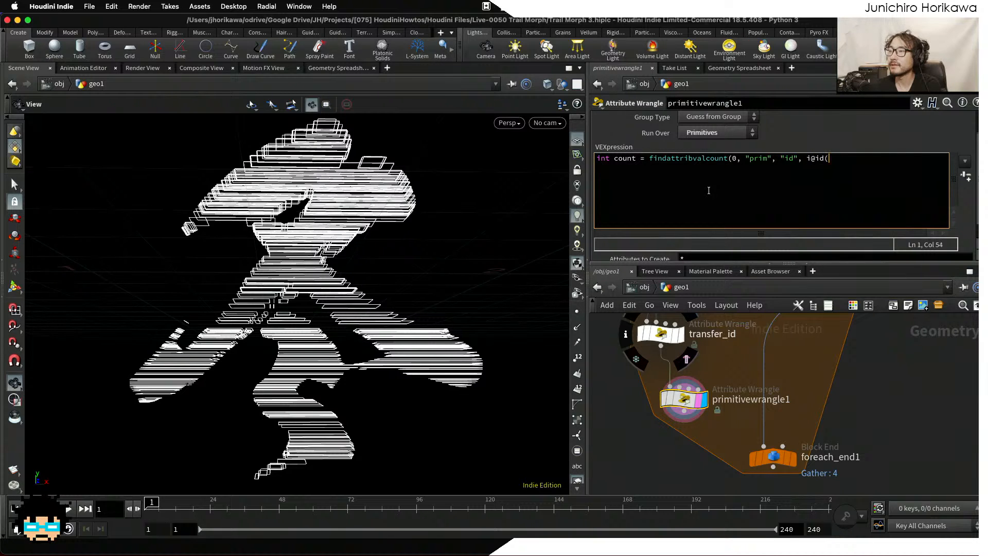
{"action": "type", "text": ");"}
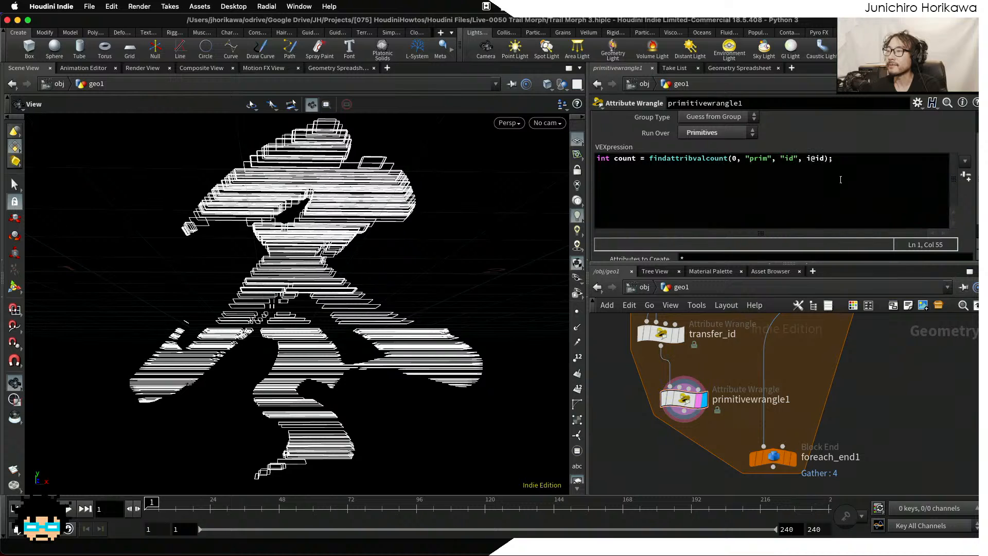
{"action": "key", "text": "super+s"}
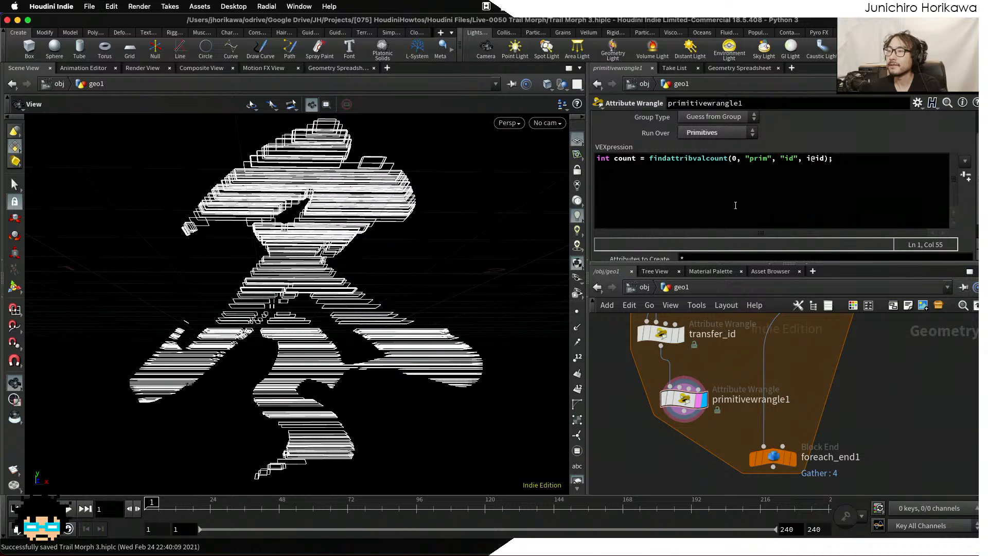
Add the line i@count = count; below the declaration in primitivewrangle1 and save the scene.
{"action": "left_click", "coordinate": [857, 179]}
{"action": "key", "text": "Return"}
{"action": "key", "text": "Return"}
{"action": "type", "text": "i@"}
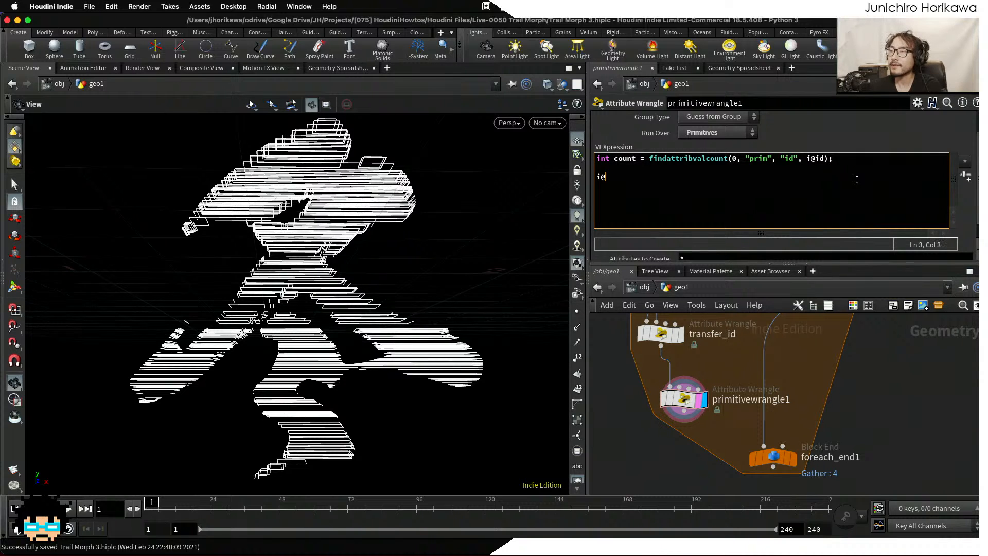
{"action": "type", "text": "count = cou"}
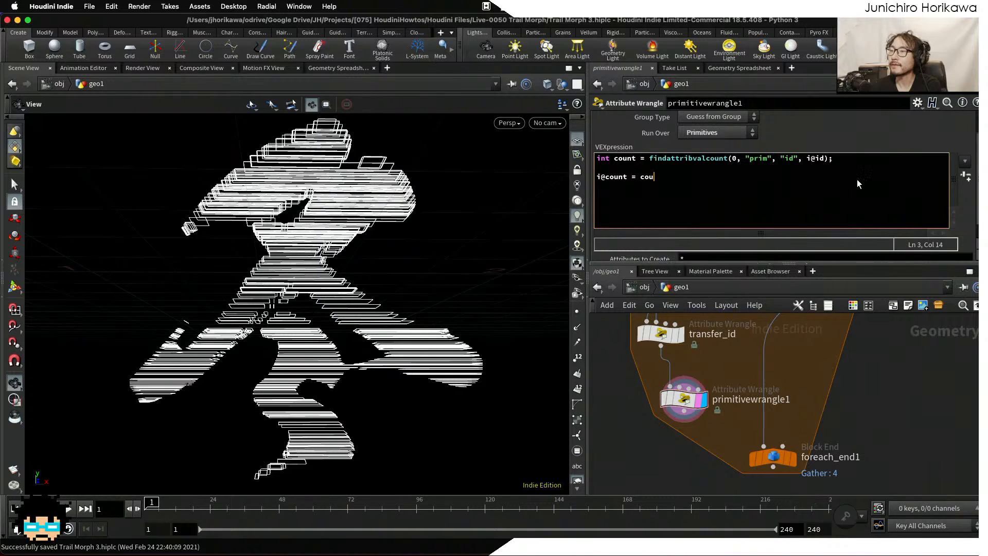
{"action": "type", "text": "nt;"}
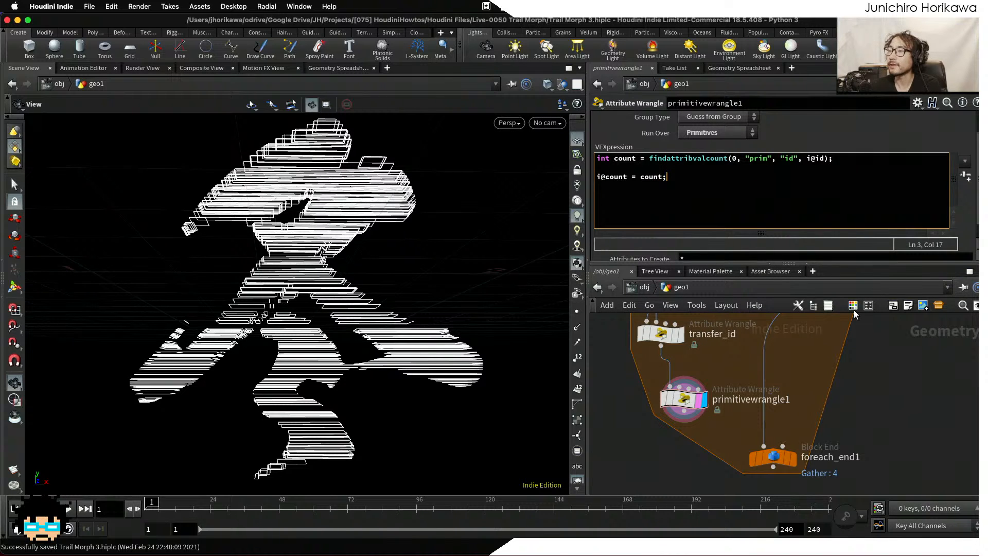
{"action": "key", "text": "super+s"}
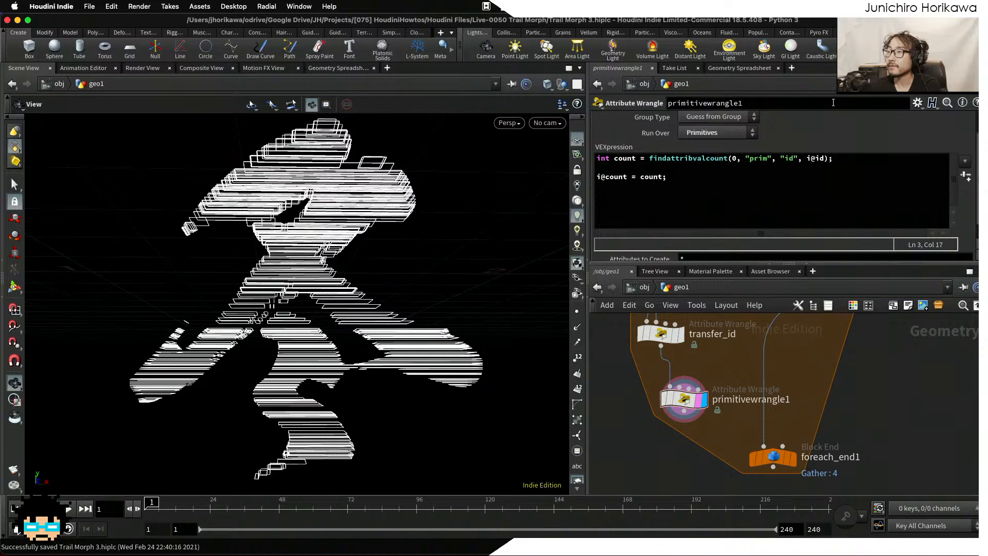
Compare the count and id values of primitivewrangle1's primitives in the Geometry Spreadsheet.
{"action": "left_click", "coordinate": [737, 67]}
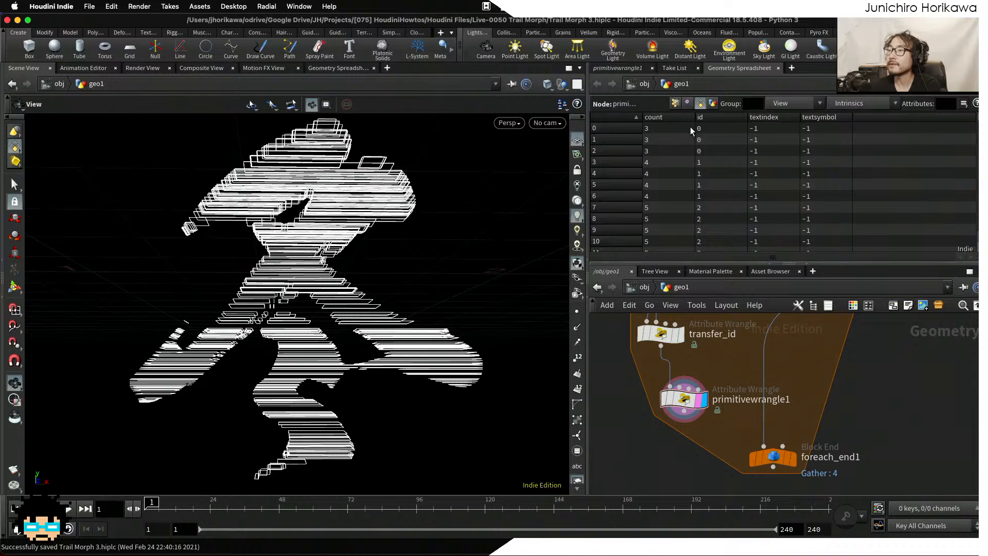
{"action": "left_click", "coordinate": [654, 138]}
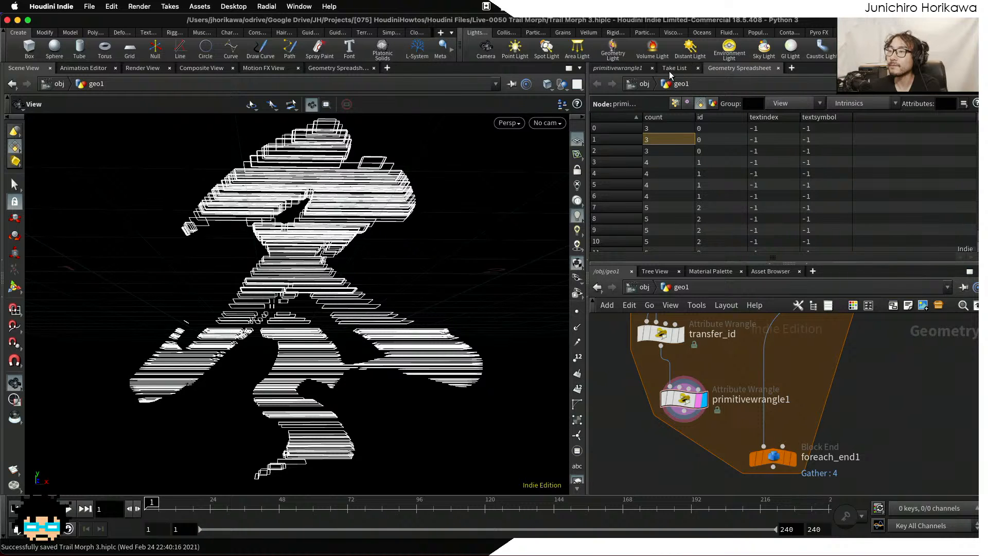
{"action": "left_click", "coordinate": [621, 69]}
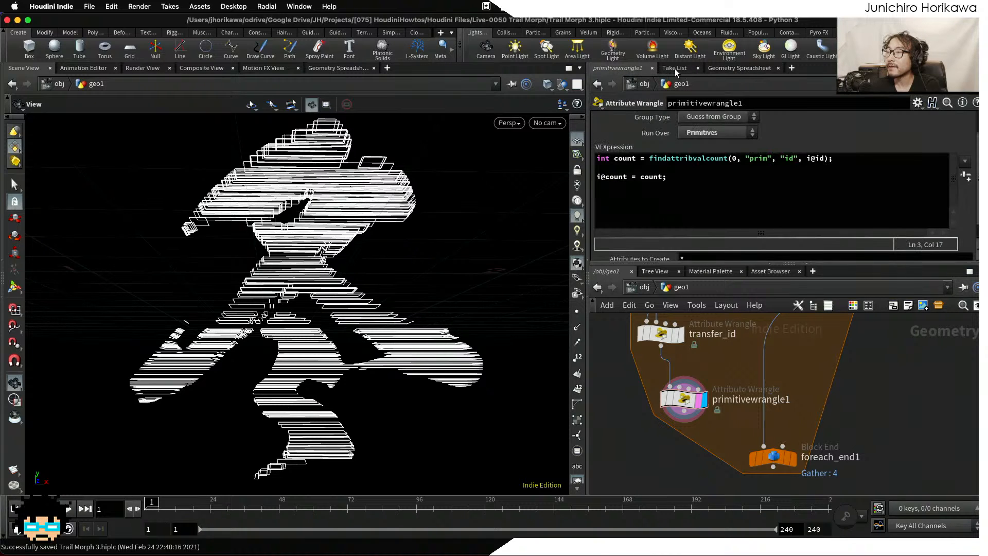
{"action": "left_click", "coordinate": [722, 68]}
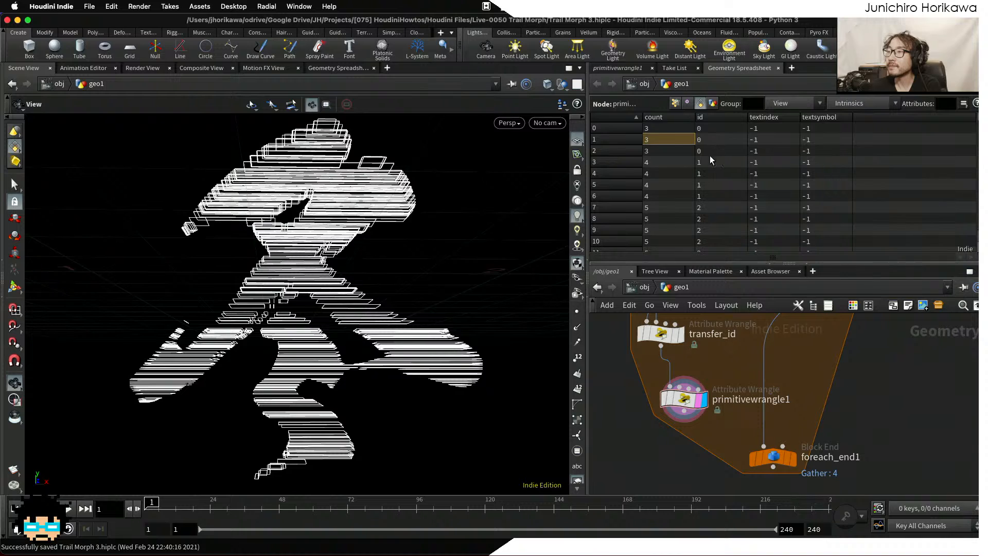
{"action": "left_click", "coordinate": [708, 162]}
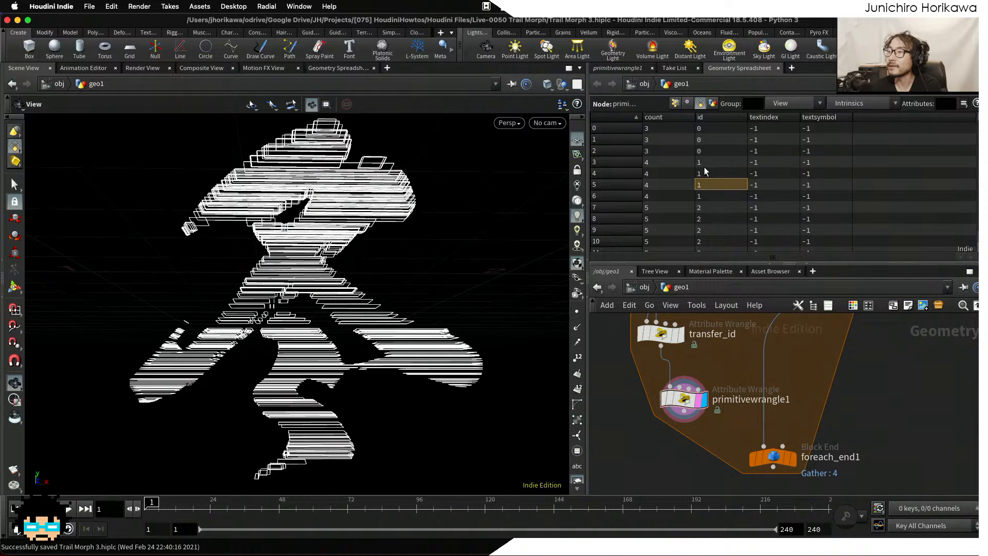
{"action": "left_click", "coordinate": [707, 174]}
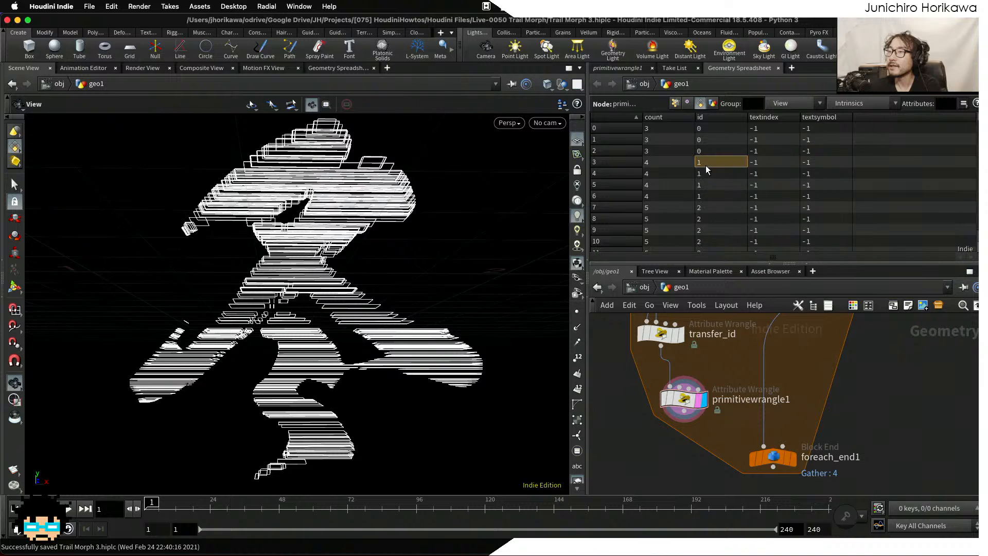
Check the Geometry Spreadsheet rows sharing id 0, 1 and 2 against their count values.
{"action": "left_click", "coordinate": [659, 133]}
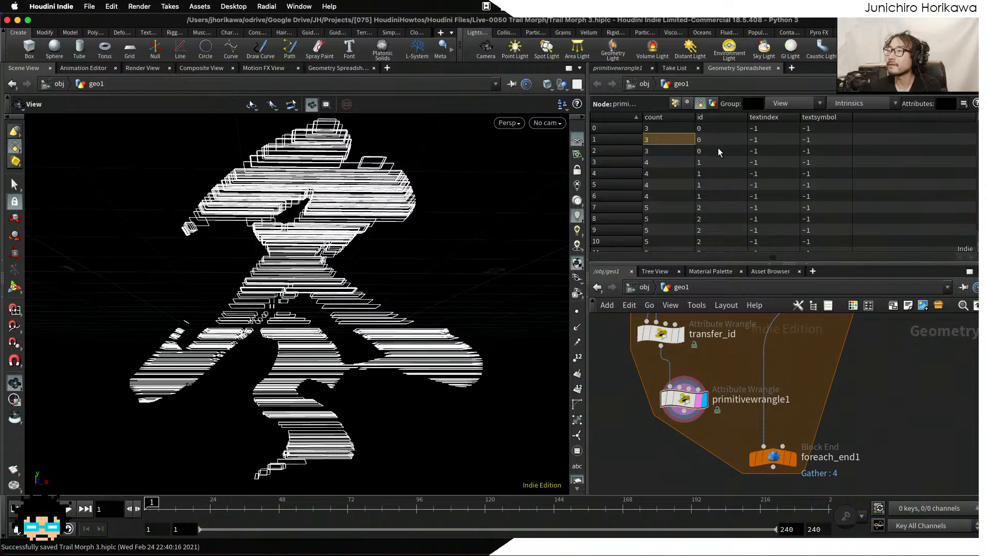
{"action": "left_click", "coordinate": [709, 195], "text": "shift"}
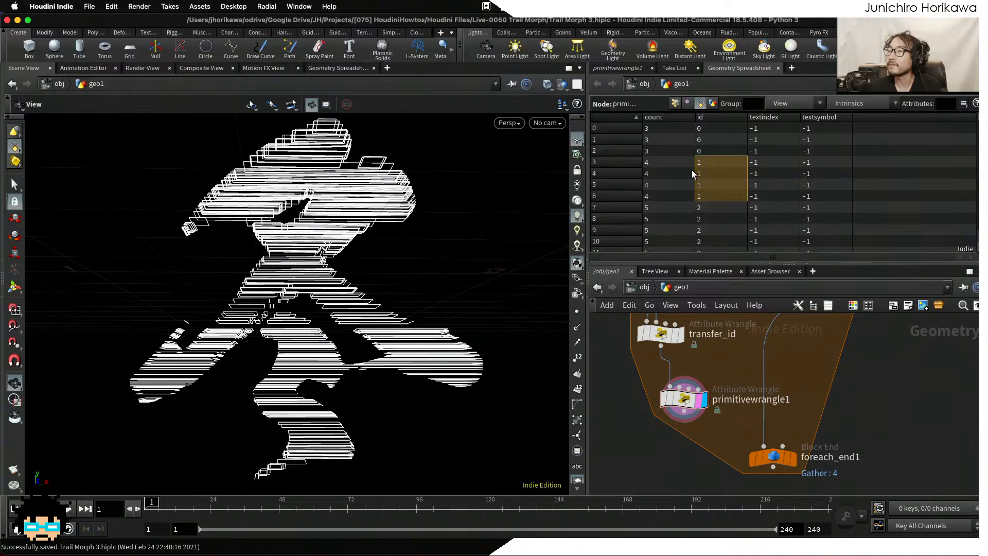
{"action": "left_click", "coordinate": [659, 161]}
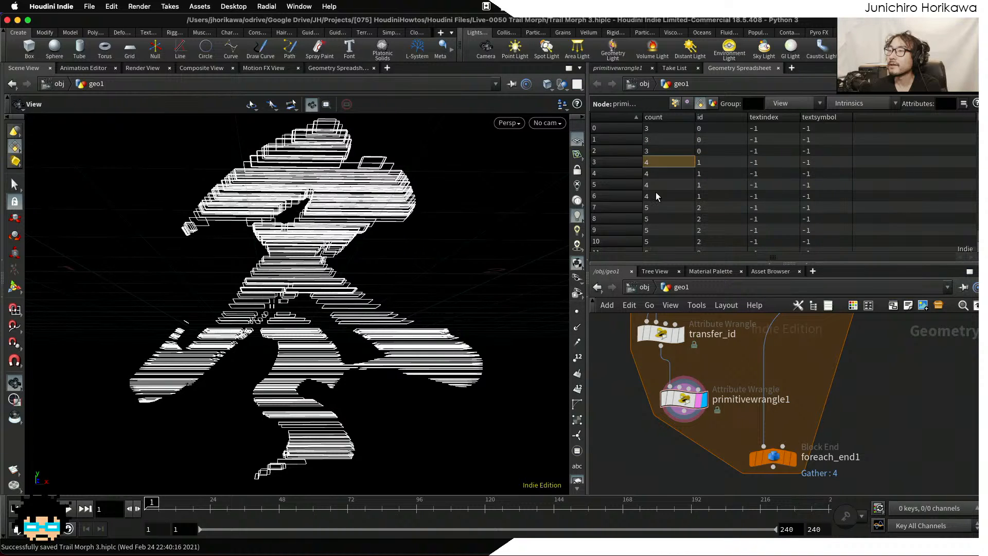
{"action": "left_click", "coordinate": [715, 159]}
{"action": "left_click", "coordinate": [713, 196], "text": "shift"}
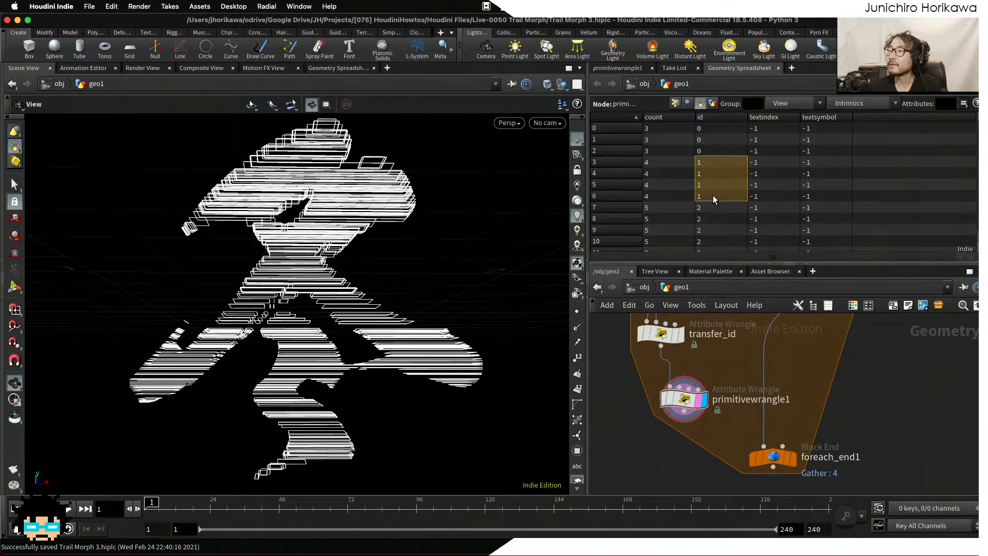
{"action": "left_click", "coordinate": [663, 163]}
{"action": "left_click", "coordinate": [660, 196]}
{"action": "left_click", "coordinate": [661, 188], "text": "shift"}
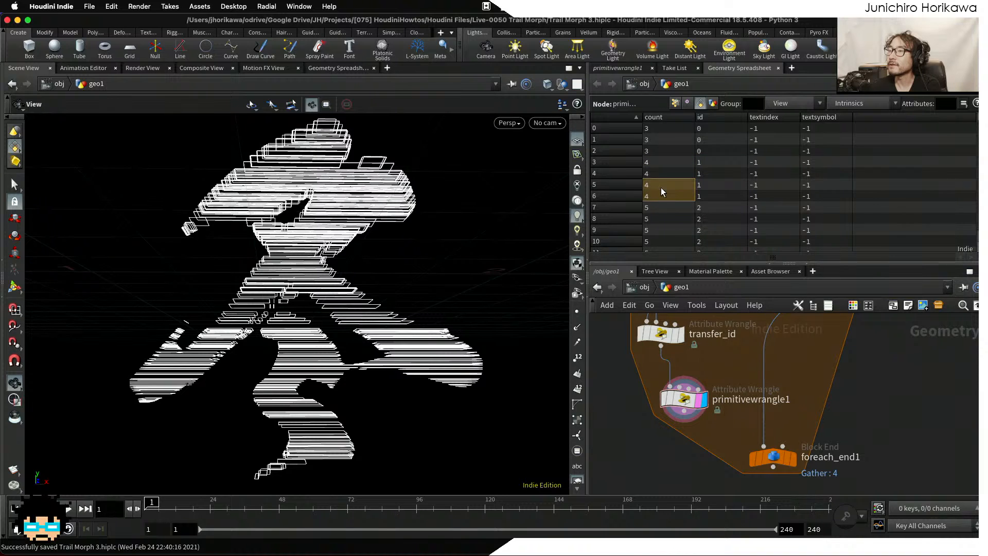
{"action": "left_click", "coordinate": [664, 162], "text": "shift"}
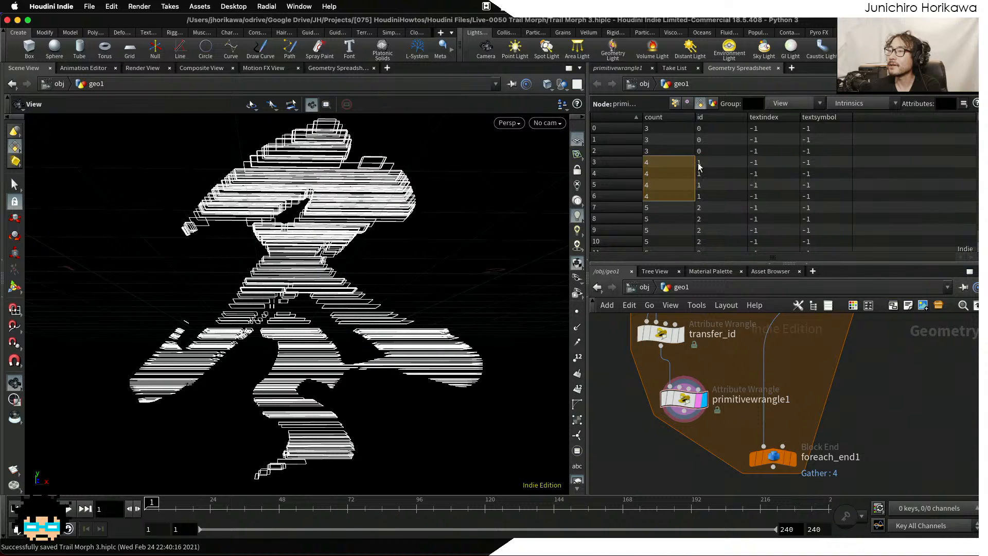
{"action": "left_click", "coordinate": [670, 209]}
{"action": "scroll", "coordinate": [679, 190], "scroll_direction": "down", "scroll_amount": 1}
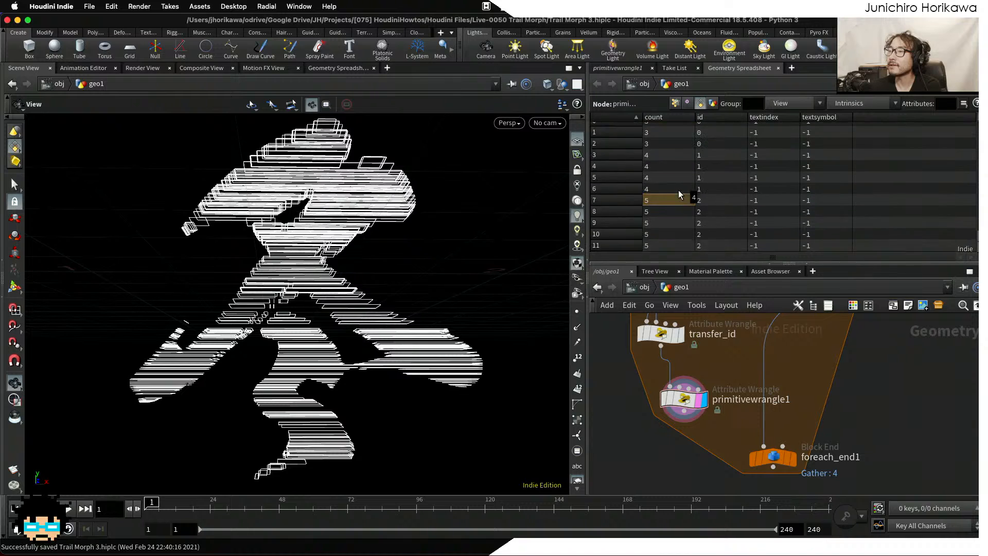
{"action": "scroll", "coordinate": [679, 190], "scroll_direction": "up", "scroll_amount": 1}
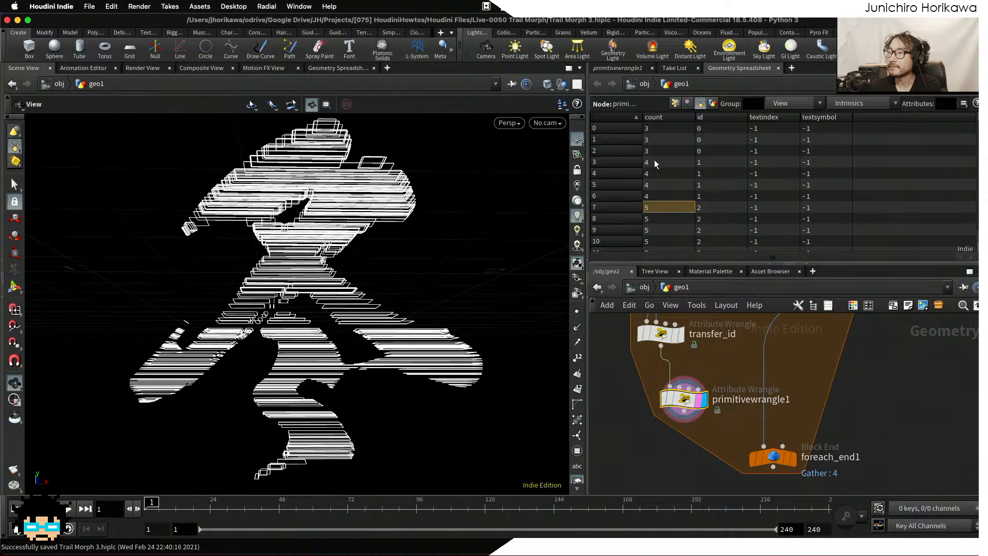
In primitivewrangle1's VEXpression, add an empty if(count > 1){ } block below the existing lines.
{"action": "left_click", "coordinate": [610, 68]}
{"action": "left_click", "coordinate": [715, 187]}
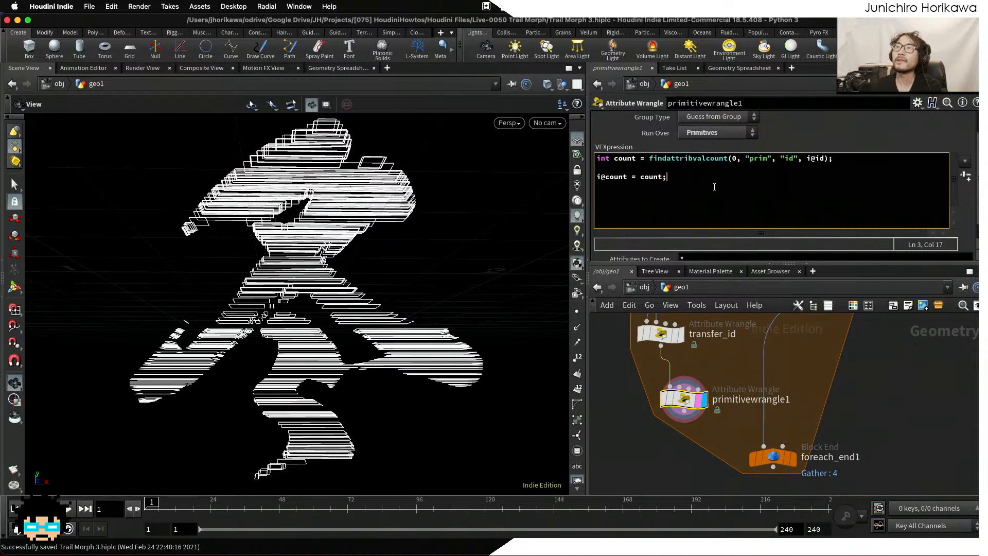
{"action": "key", "text": "Return"}
{"action": "key", "text": "Return"}
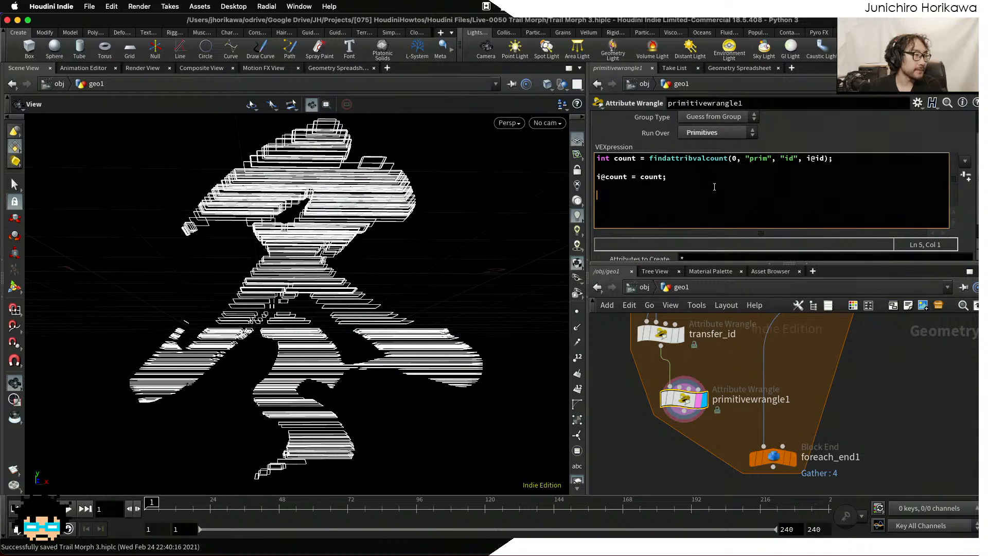
{"action": "type", "text": "if(count "}
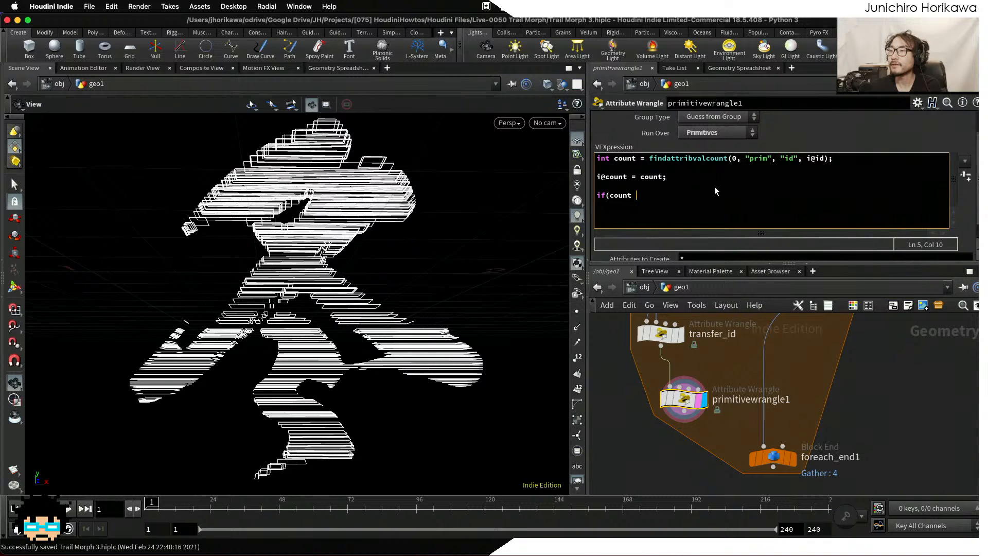
{"action": "type", "text": "> 1){"}
{"action": "key", "text": "Return"}
{"action": "type", "text": "}"}
{"action": "key", "text": "Left"}
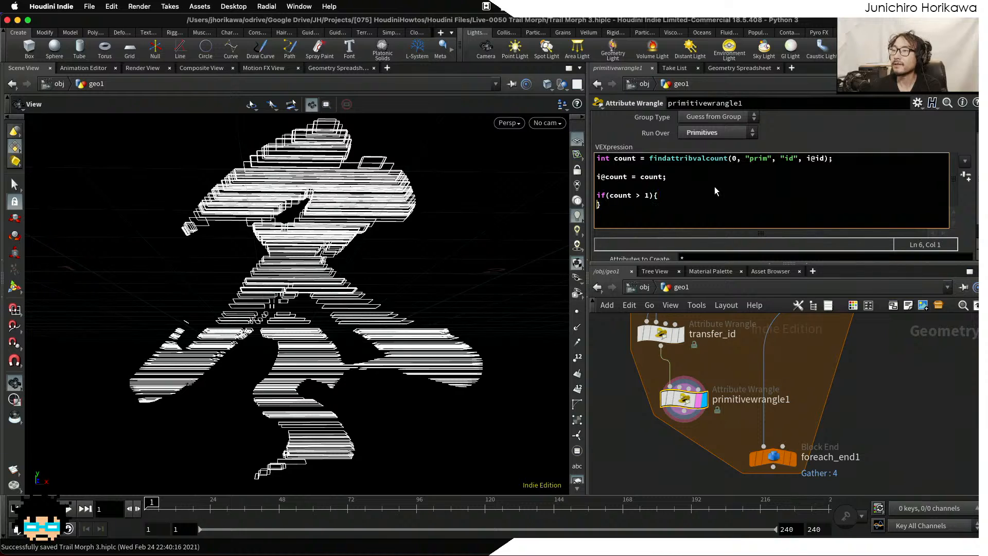
{"action": "key", "text": "Return"}
Delete the i@count = count; line from primitivewrangle1's VEXpression.
{"action": "left_click_drag", "start_coordinate": [668, 177], "coordinate": [596, 176]}
{"action": "key", "text": "BackSpace"}
{"action": "key", "text": "BackSpace"}
Inside the if block, add an empty for loop with the header for(int i=0; i<count-1; i++).
{"action": "left_click", "coordinate": [631, 199]}
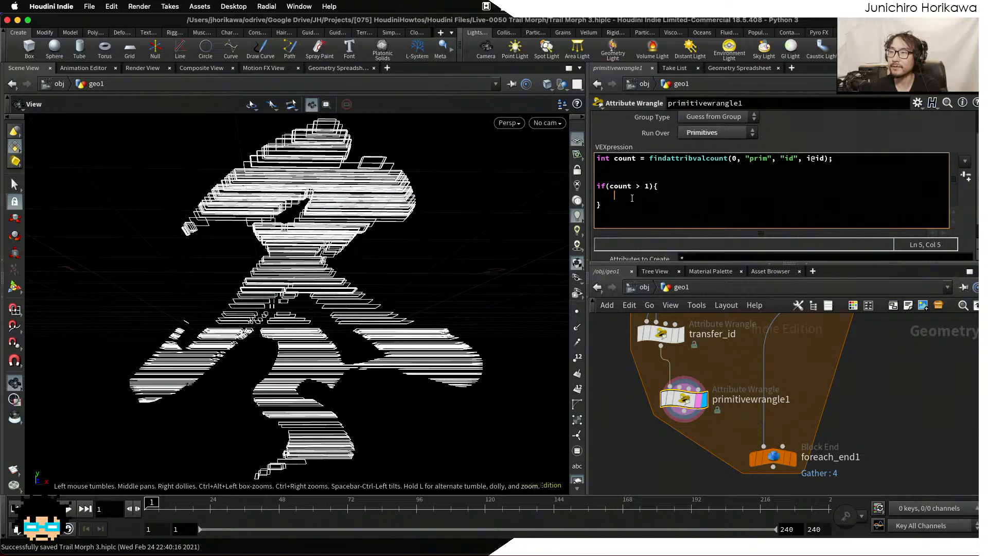
{"action": "type", "text": "for(int i = 0"}
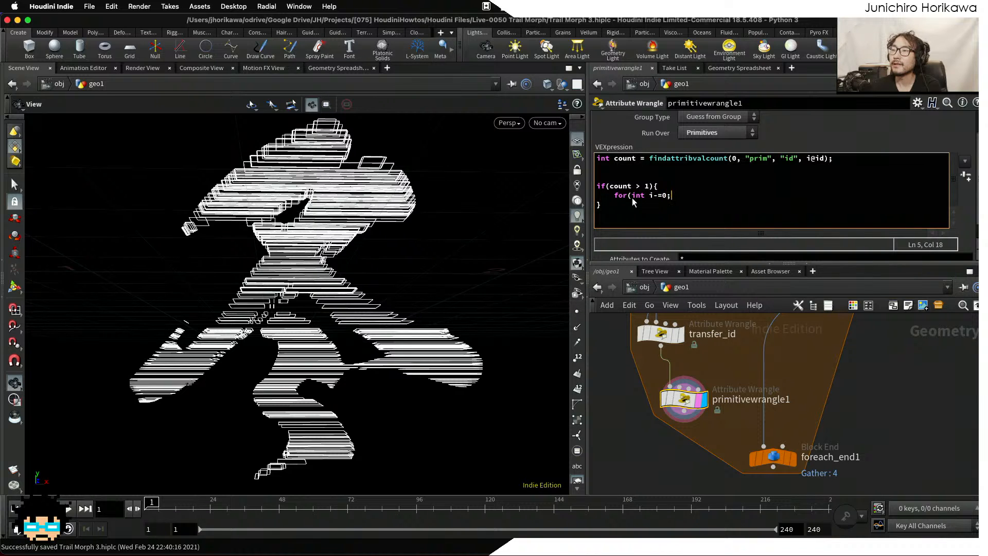
{"action": "key", "text": "BackSpace"}
{"action": "key", "text": "BackSpace"}
{"action": "key", "text": "BackSpace"}
{"action": "key", "text": "BackSpace"}
{"action": "type", "text": "=0; i"}
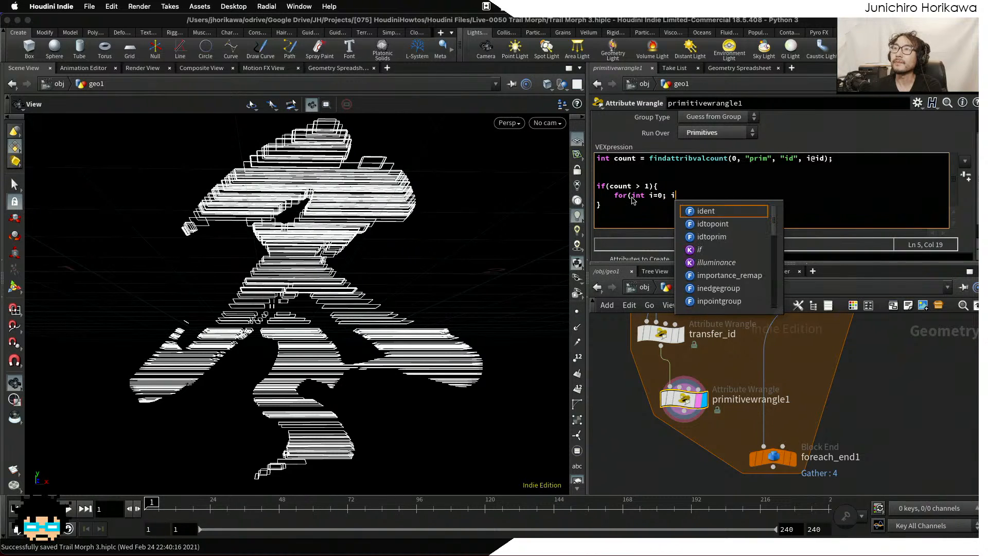
{"action": "type", "text": "<count-1"}
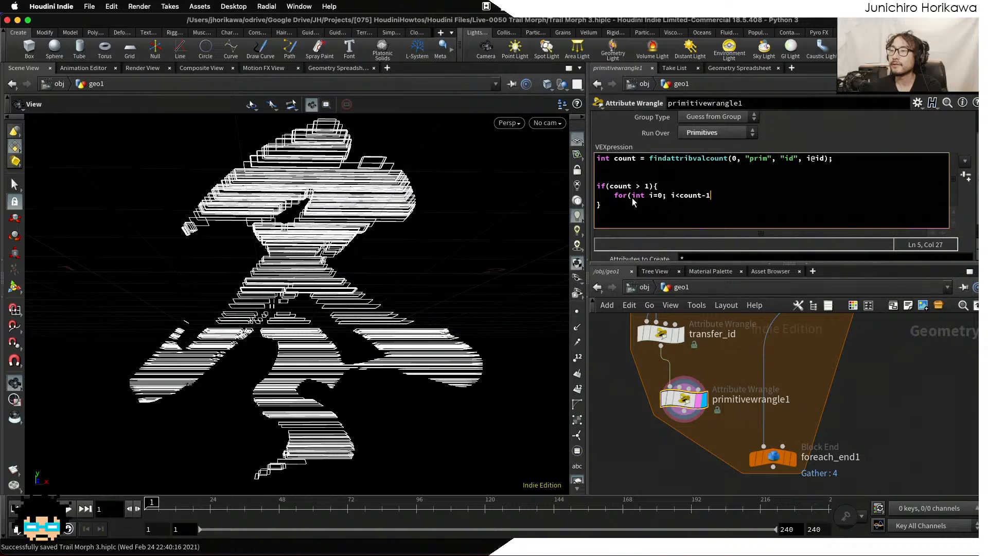
{"action": "type", "text": "; i++){"}
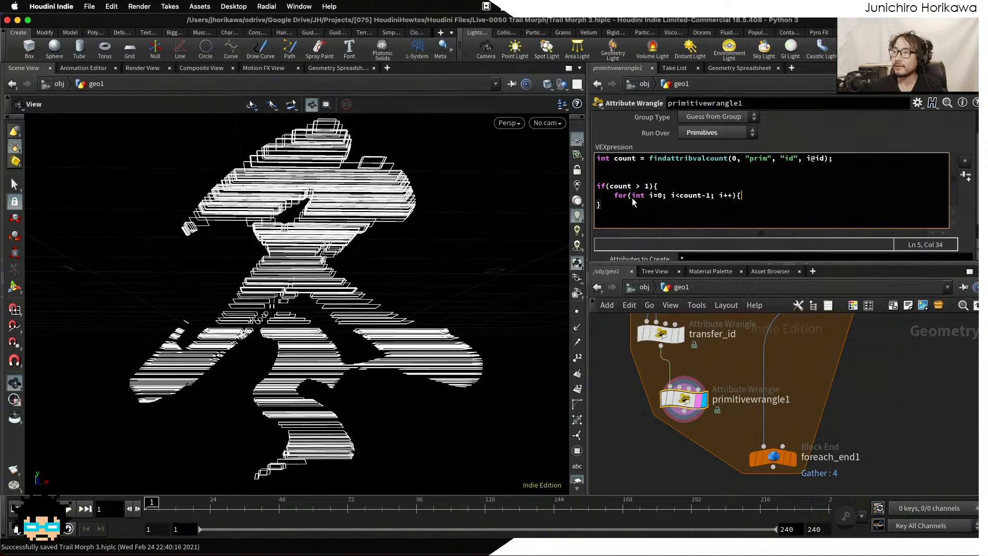
{"action": "key", "text": "Return"}
{"action": "key", "text": "Return"}
{"action": "type", "text": "}"}
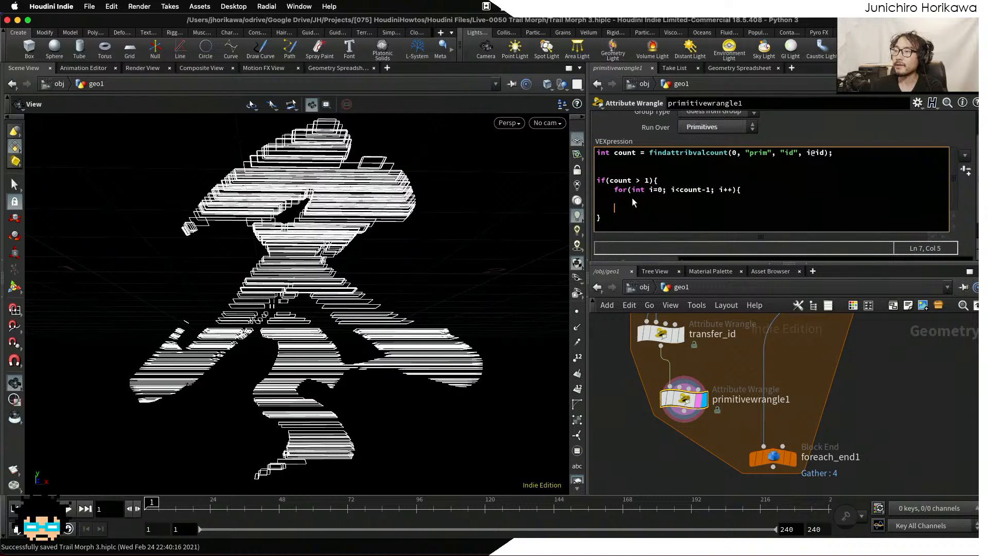
{"action": "key", "text": "Up"}
{"action": "key", "text": "Return"}
{"action": "left_click", "coordinate": [632, 198]}
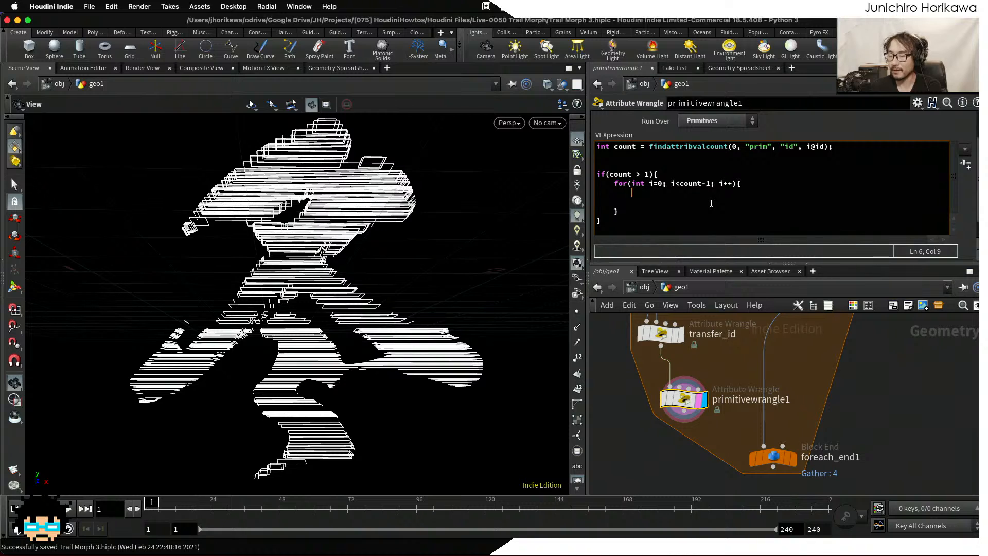
Inside the for loop, declare an integer start and assign it a floor call, leaving the argument open.
{"action": "type", "text": "int"}
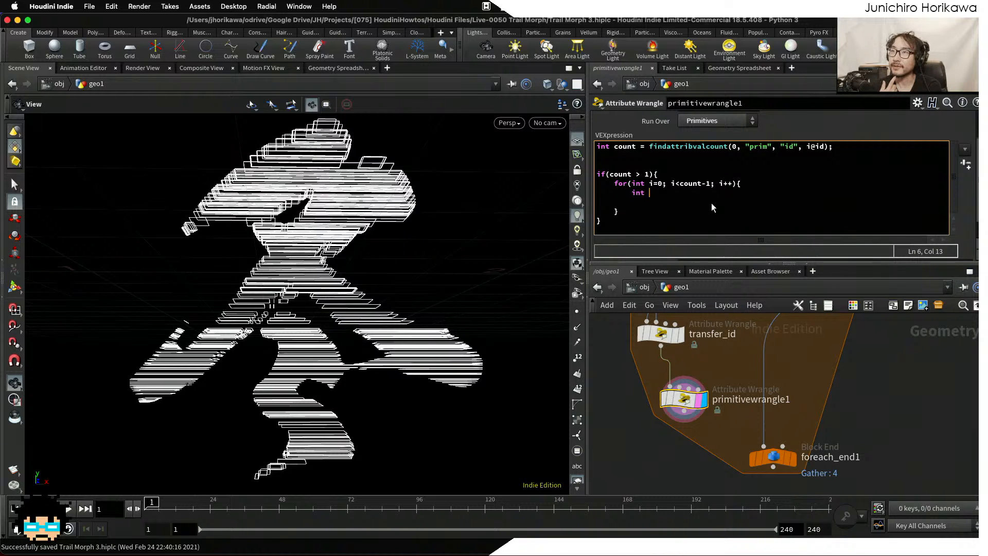
{"action": "type", "text": " star"}
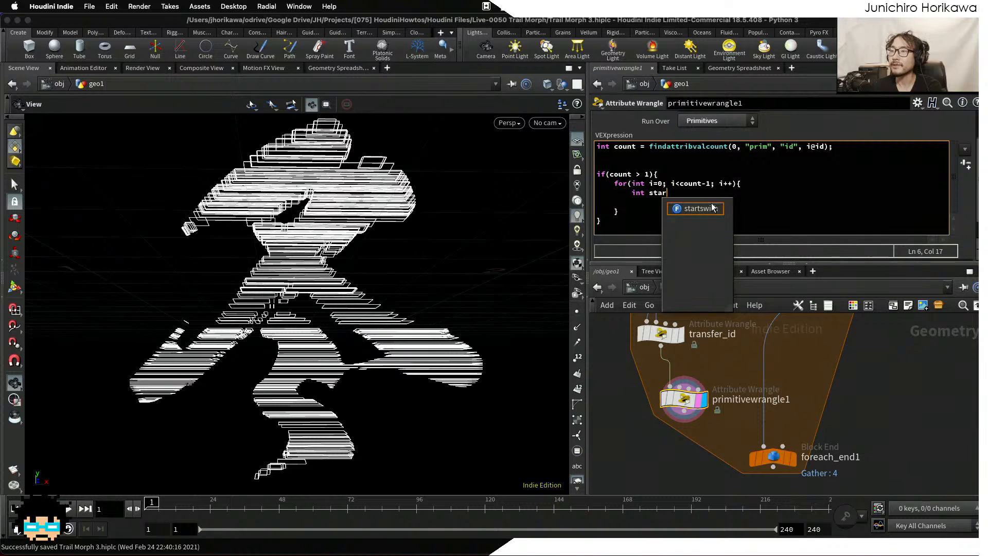
{"action": "type", "text": "t = 0"}
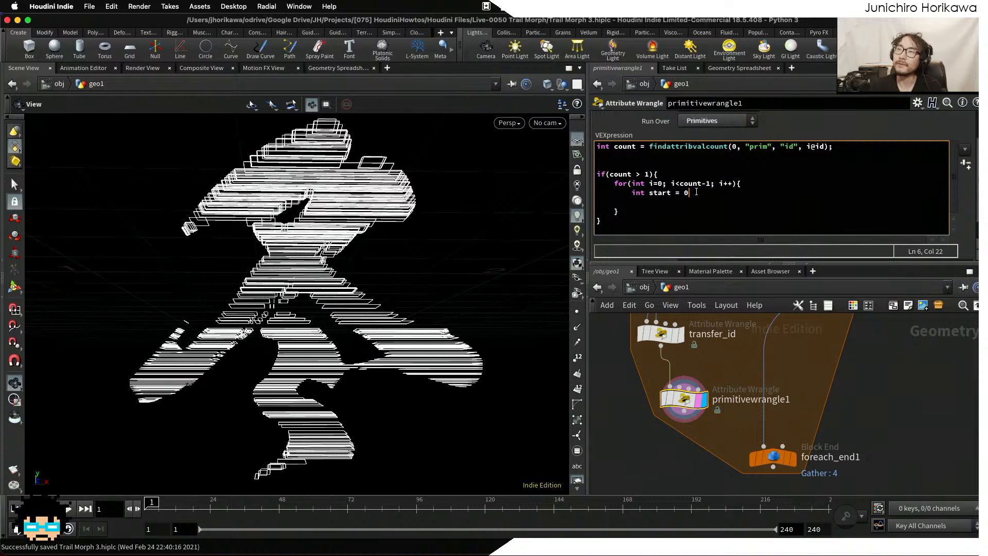
{"action": "left_click_drag", "start_coordinate": [697, 192], "coordinate": [632, 190]}
{"action": "key", "text": "Right"}
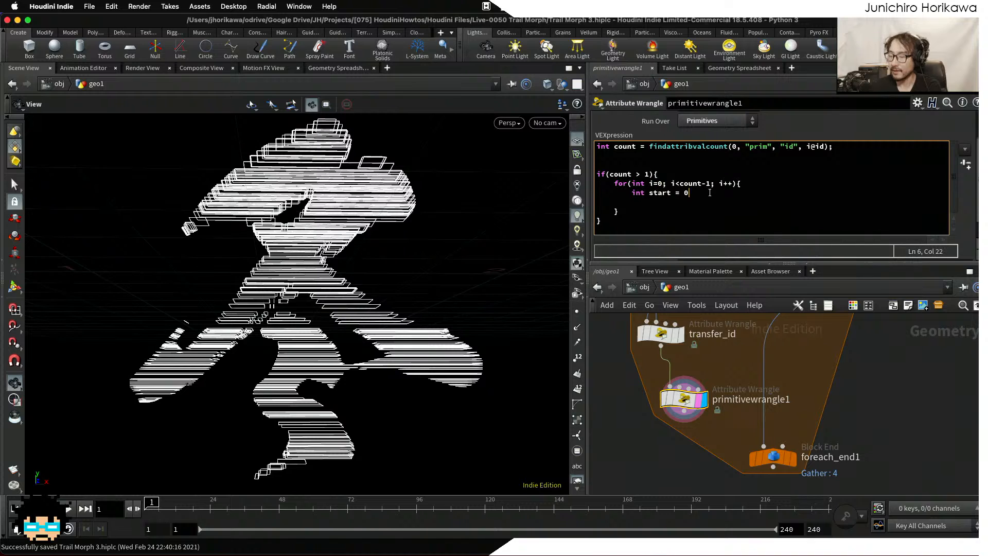
{"action": "key", "text": "BackSpace"}
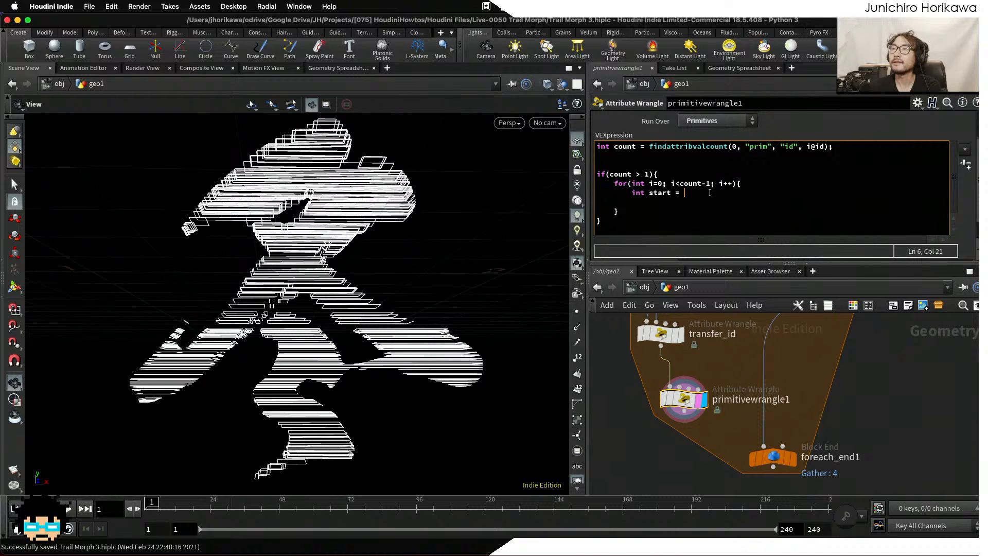
{"action": "type", "text": "floo"}
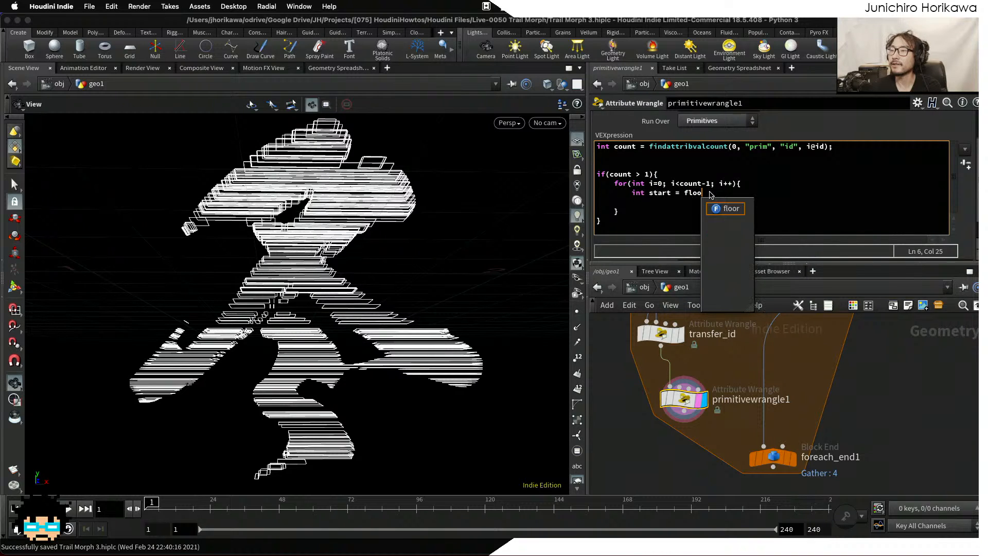
{"action": "type", "text": "r("}
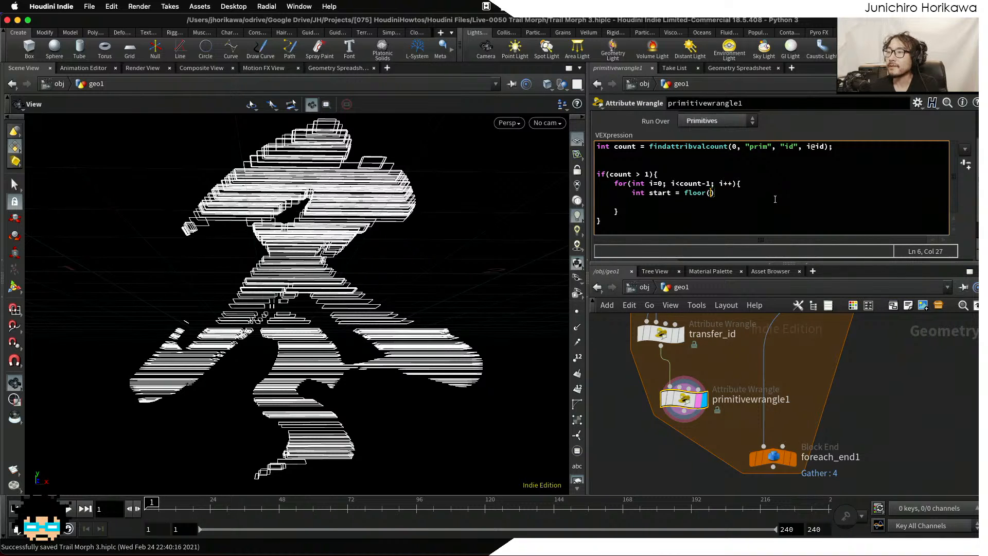
Fill the floor call with rand(i@id + chf("seed")) * count and close the statement.
{"action": "type", "text": "rand("}
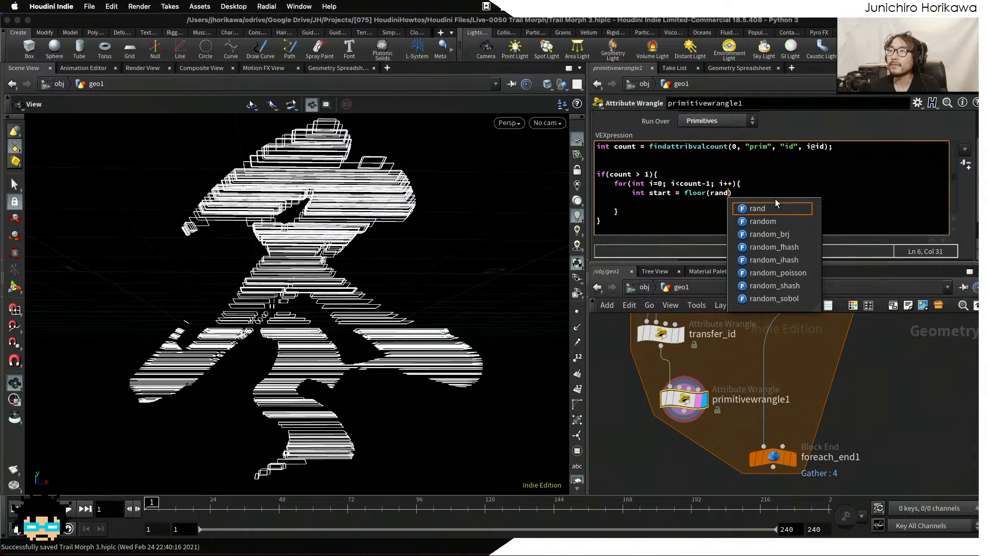
{"action": "type", "text": "i@id"}
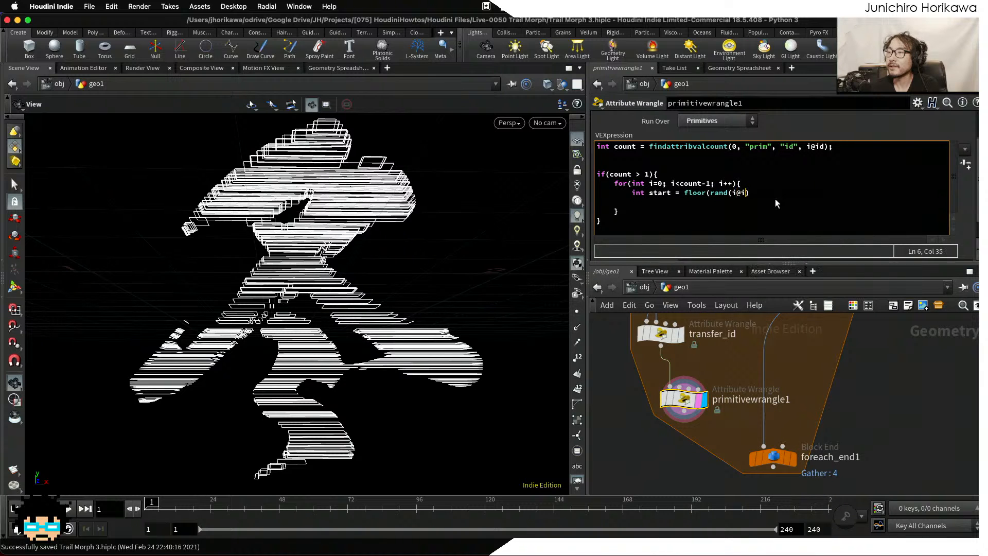
{"action": "type", "text": " + chf("}
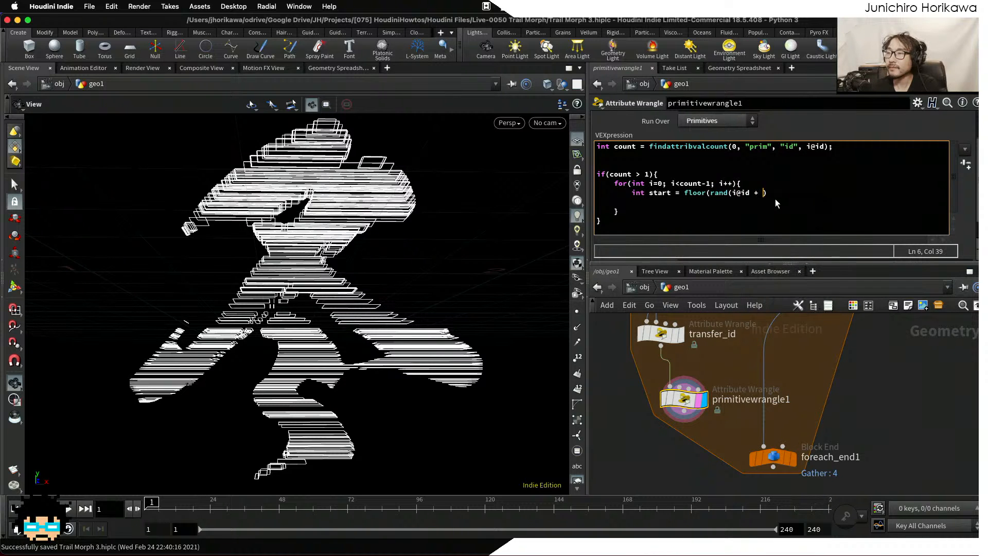
{"action": "type", "text": "\"seed\")"}
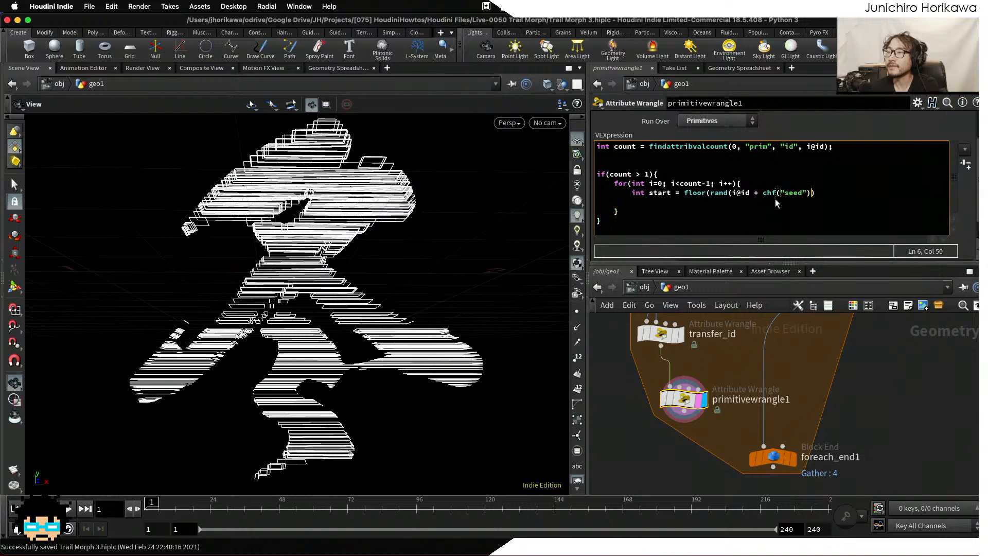
{"action": "type", "text": ")"}
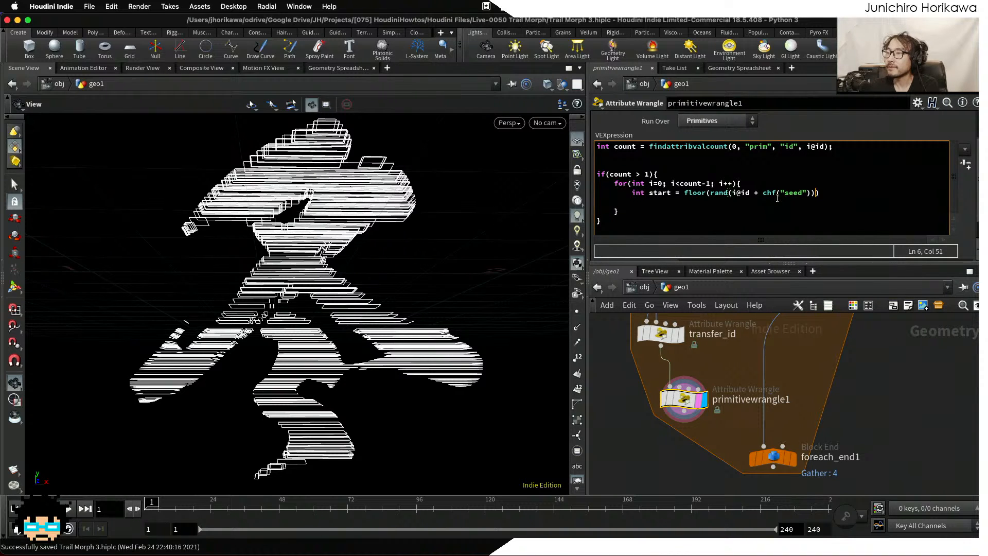
{"action": "type", "text": " * "}
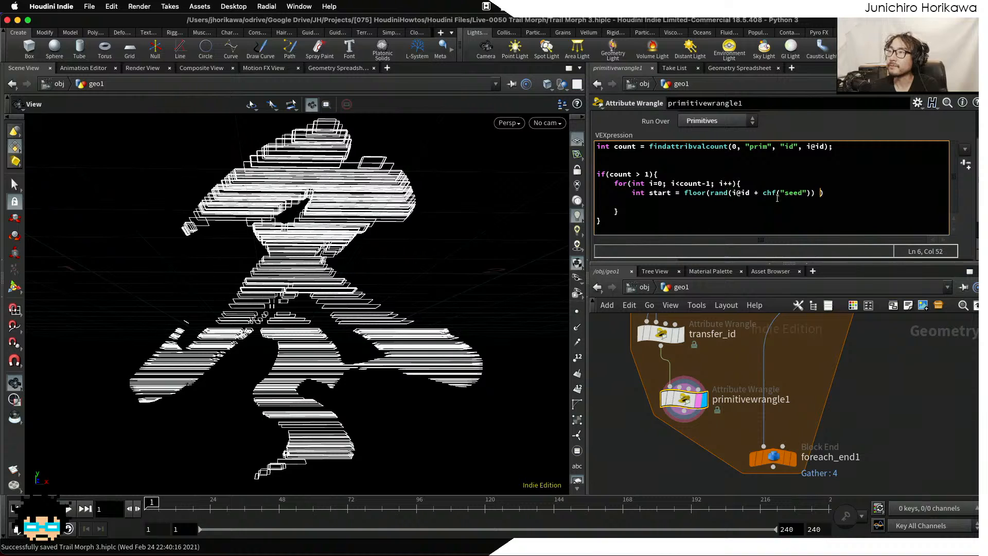
{"action": "type", "text": "count"}
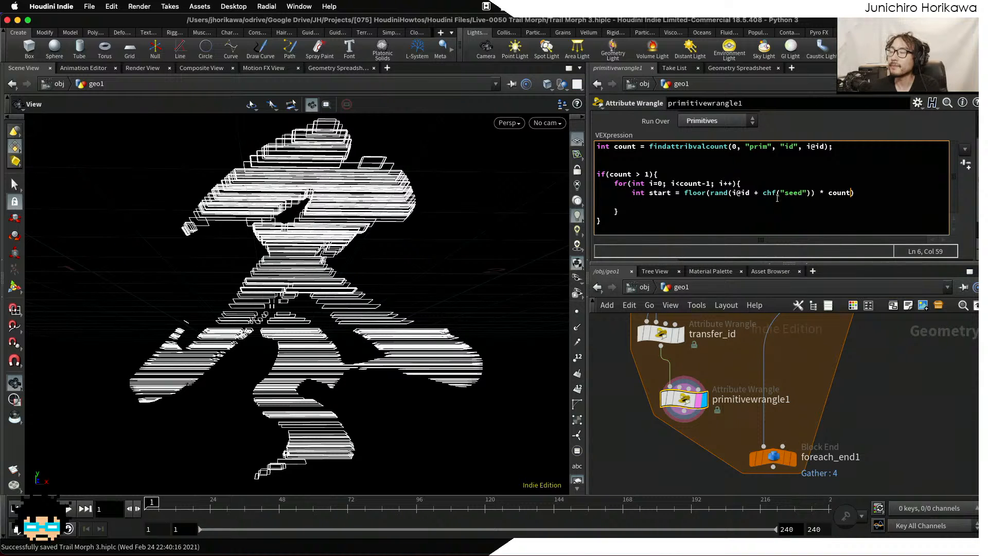
{"action": "key", "text": "Right"}
{"action": "type", "text": ";"}
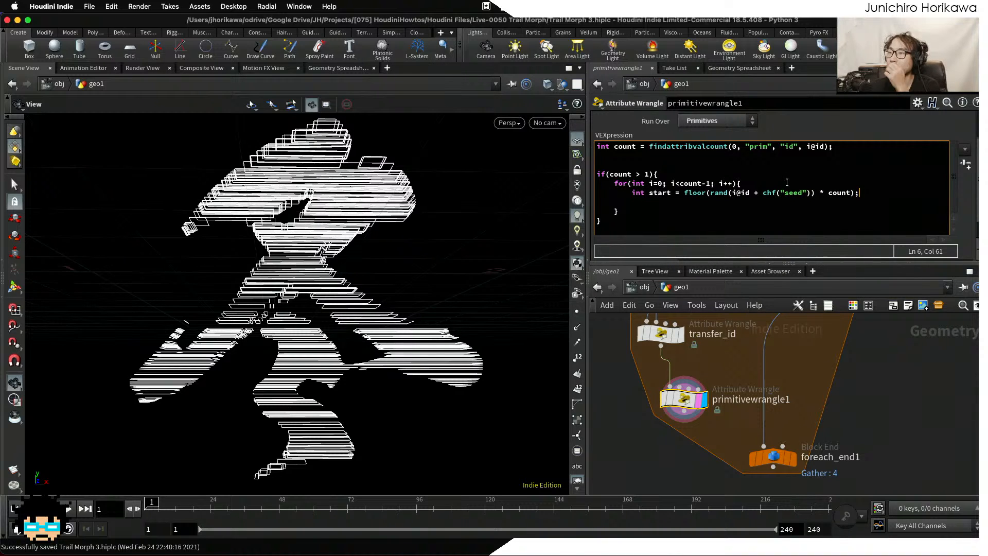
{"action": "left_click_drag", "start_coordinate": [852, 192], "coordinate": [711, 193]}
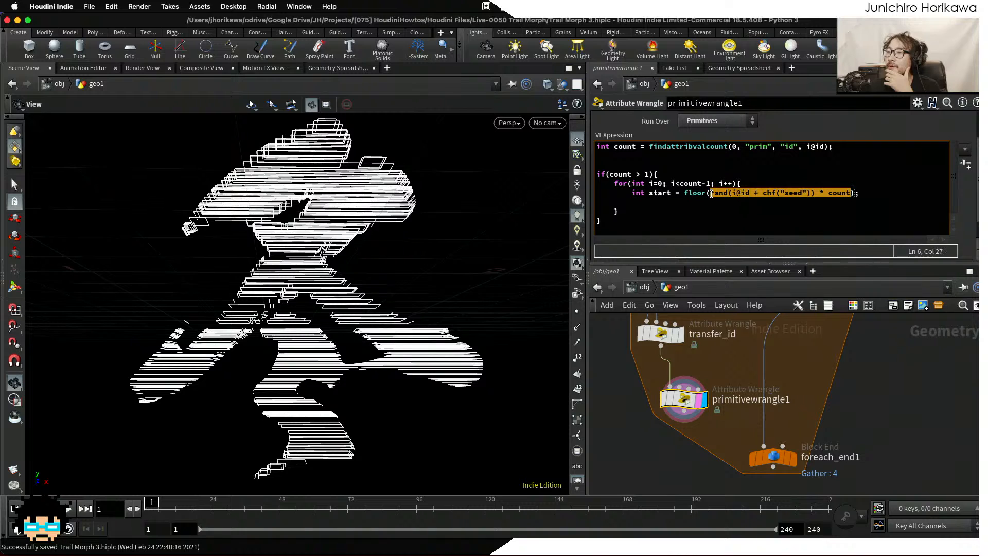
{"action": "left_click", "coordinate": [712, 193]}
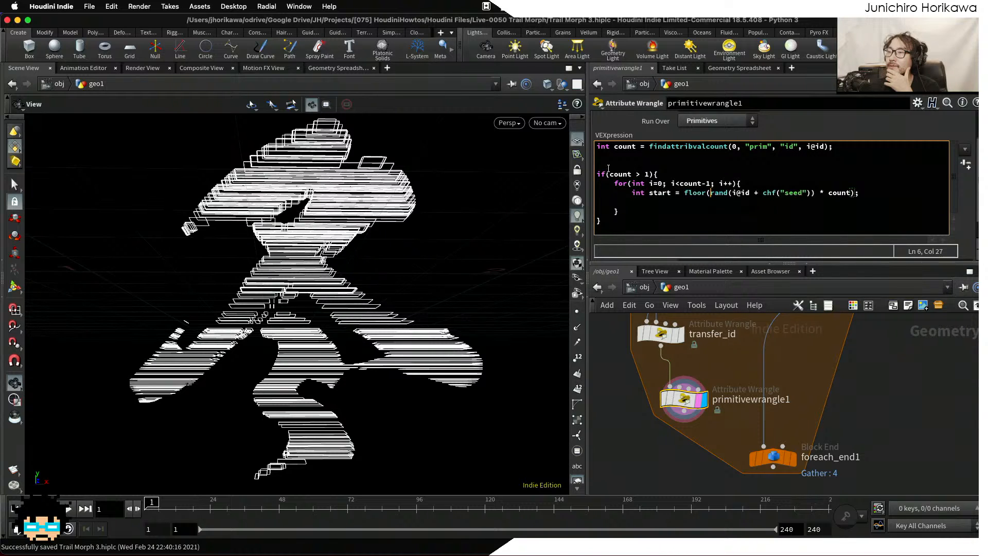
{"action": "left_click_drag", "start_coordinate": [636, 147], "coordinate": [620, 149]}
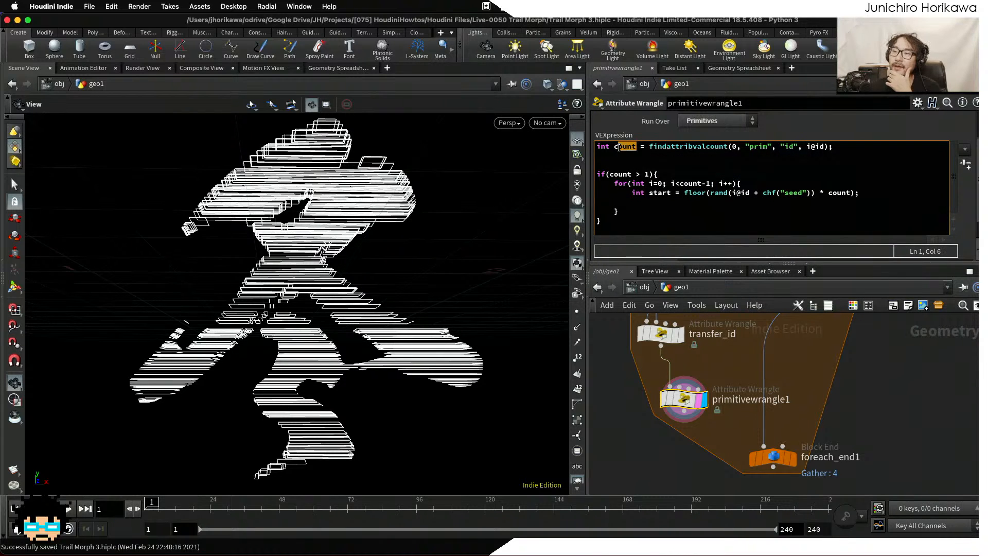
{"action": "mouse_move", "coordinate": [857, 192]}
{"action": "left_mouse_down"}
{"action": "mouse_move", "coordinate": [717, 194]}
{"action": "mouse_move", "coordinate": [855, 202]}
{"action": "mouse_move", "coordinate": [852, 194]}
{"action": "left_mouse_up"}
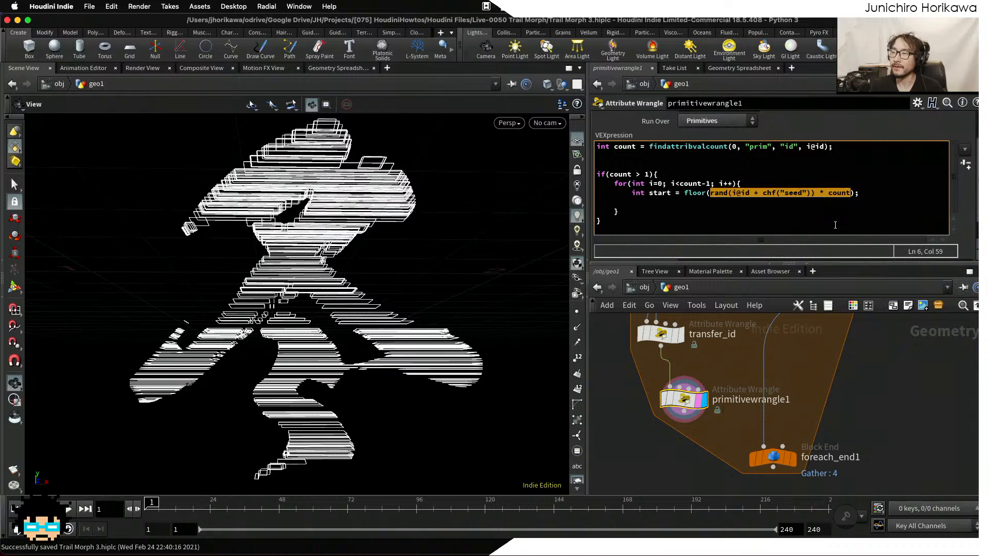
{"action": "left_click", "coordinate": [846, 205]}
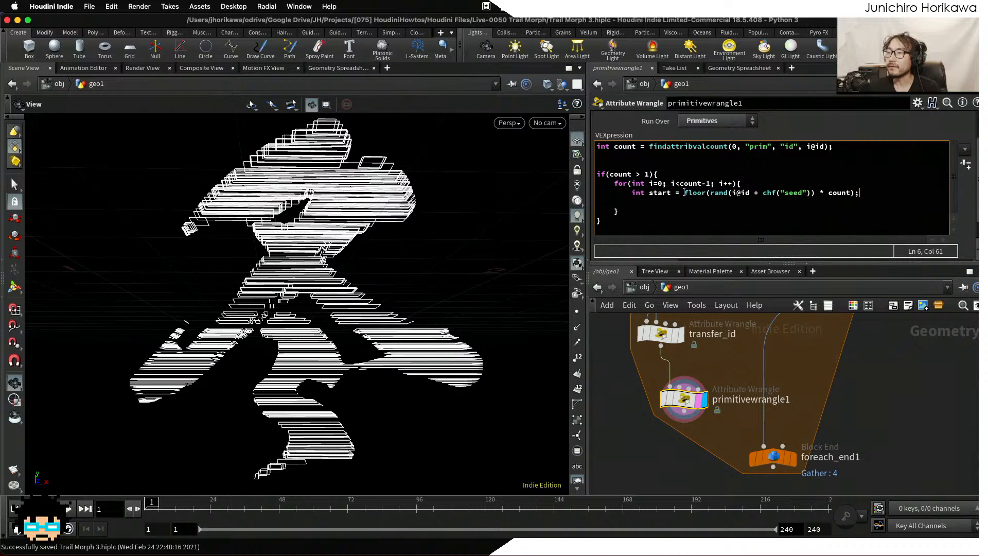
{"action": "left_click_drag", "start_coordinate": [684, 193], "coordinate": [855, 191]}
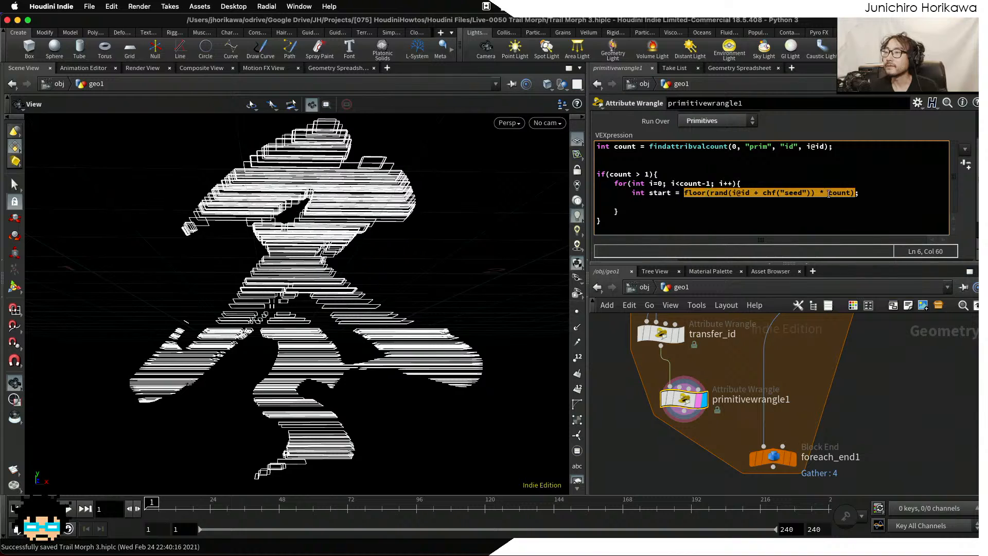
Below the start declaration in the for loop, add the line int index = (start + i) % count; followed by a blank line.
{"action": "left_click", "coordinate": [872, 193]}
{"action": "key", "text": "Return"}
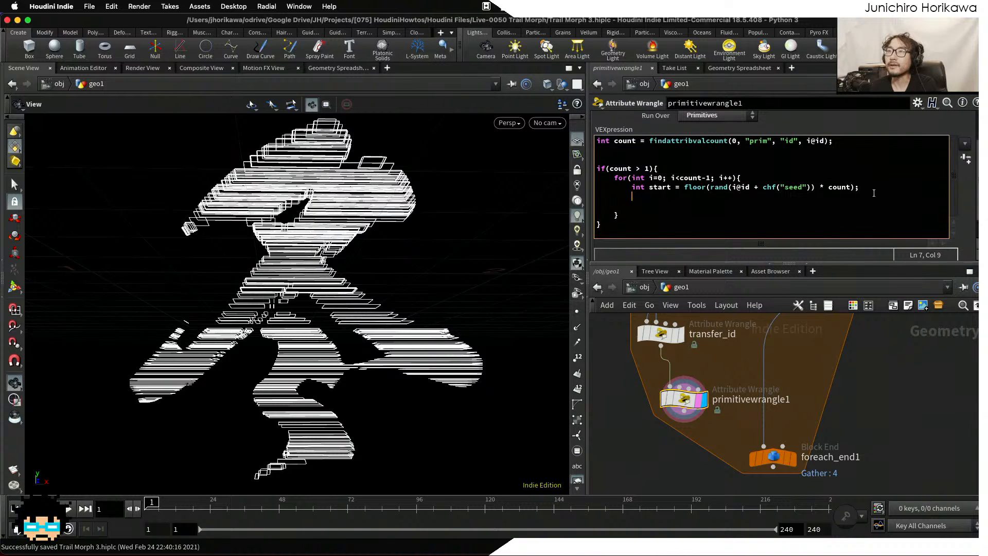
{"action": "type", "text": "int index"}
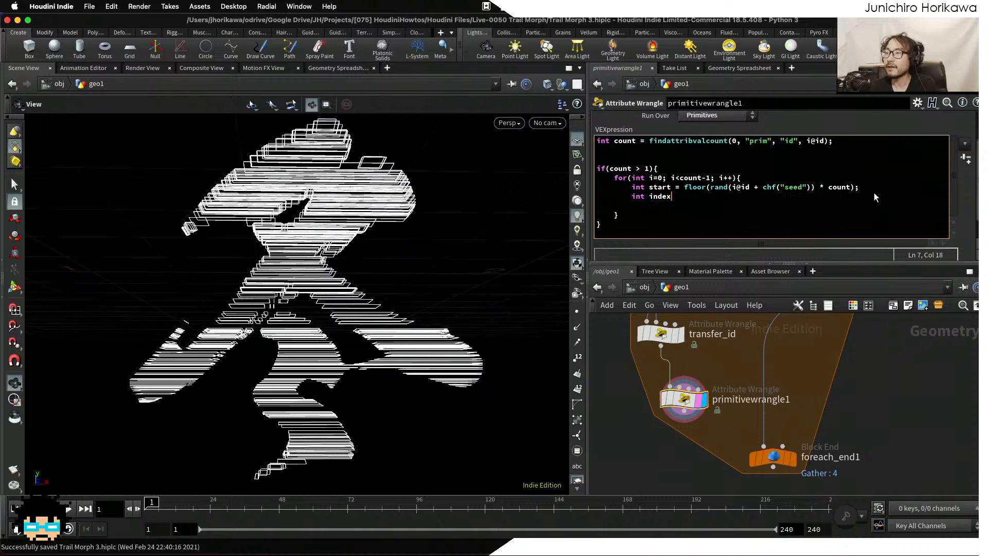
{"action": "type", "text": " = (start + i) "}
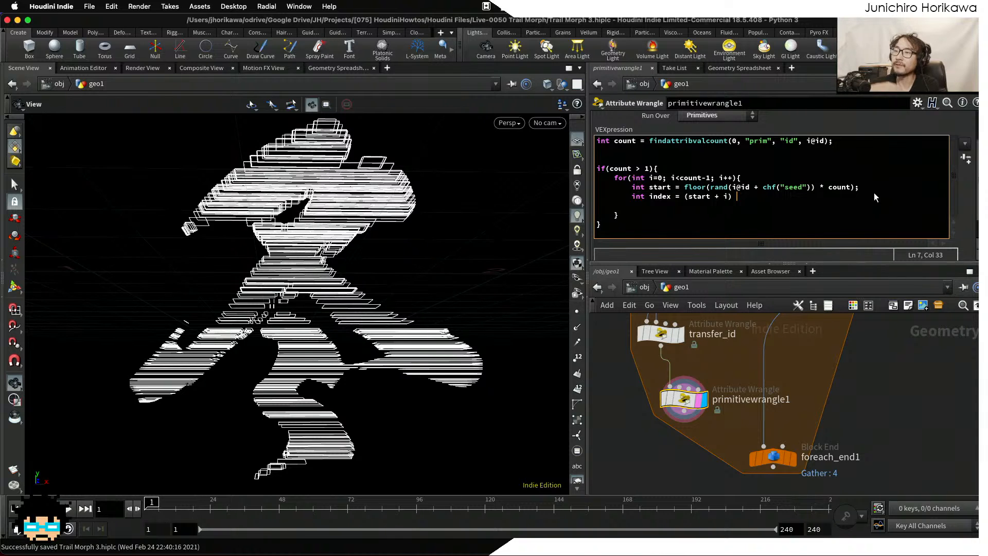
{"action": "type", "text": "% "}
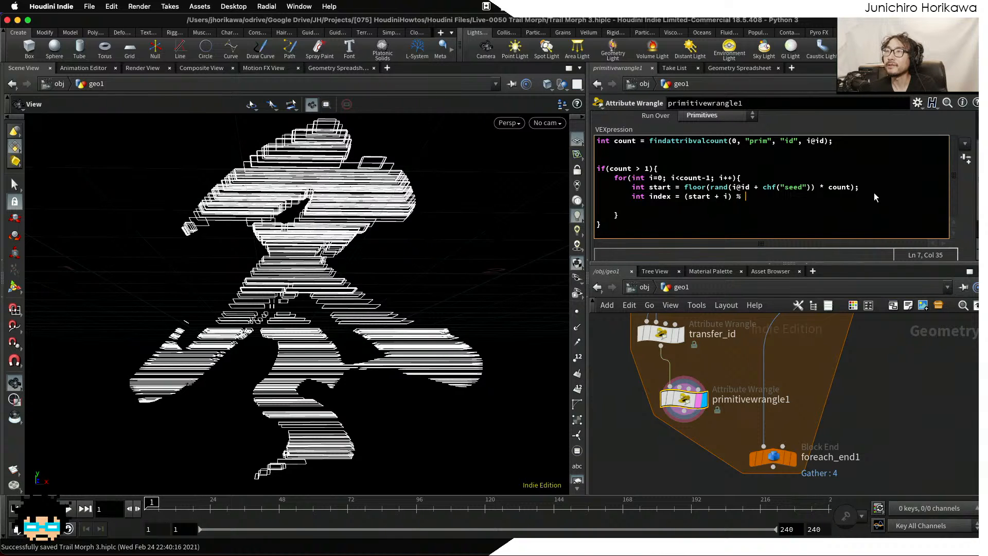
{"action": "type", "text": "count;"}
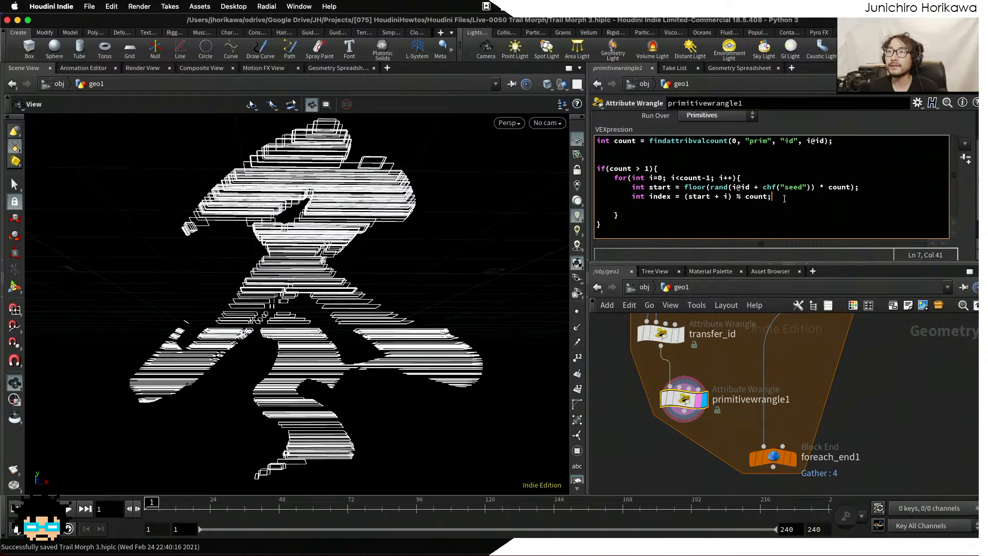
{"action": "key", "text": "Return"}
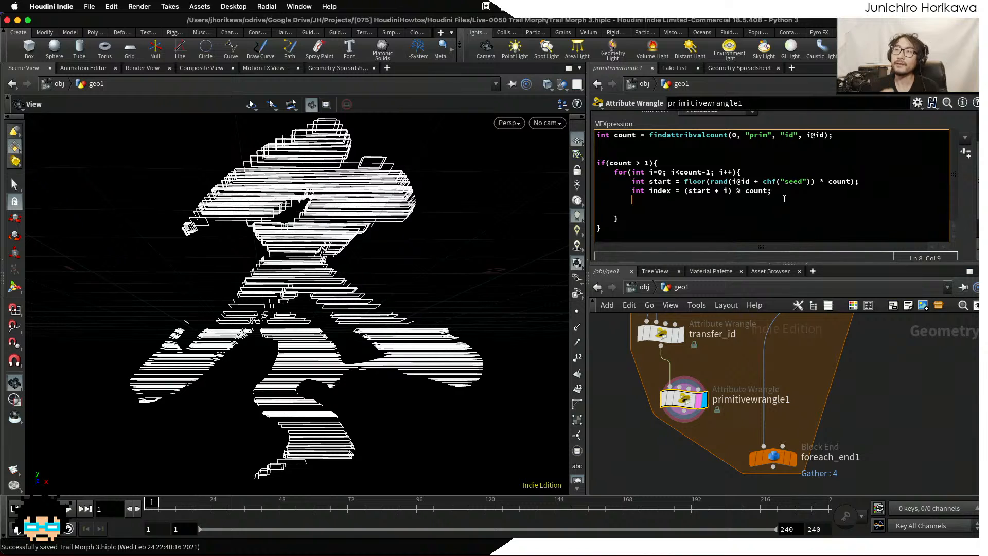
{"action": "key", "text": "Return"}
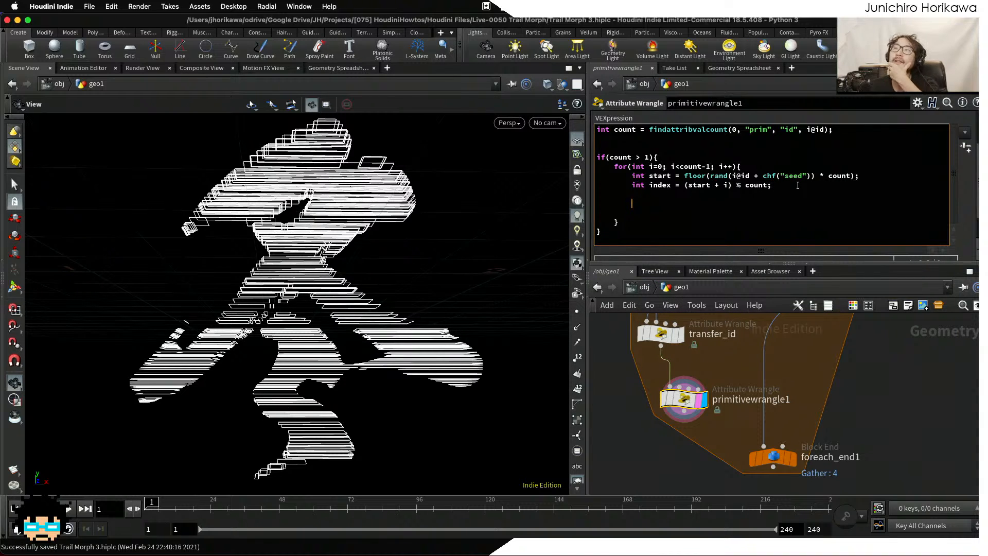
Below the index line, declare an integer delprim and assign it a findattribval call, leaving the arguments open.
{"action": "left_click_drag", "start_coordinate": [798, 186], "coordinate": [649, 185]}
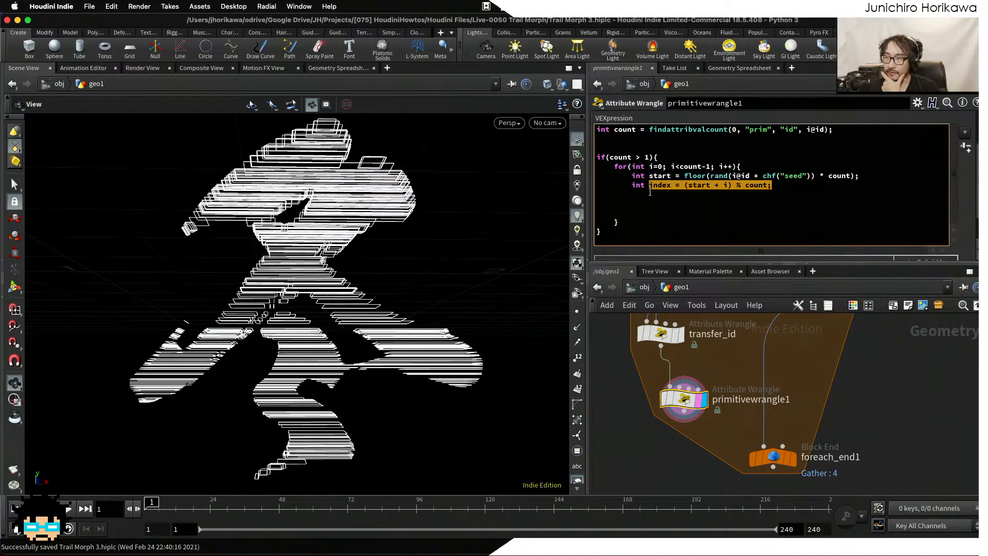
{"action": "left_click", "coordinate": [650, 202]}
{"action": "type", "text": "i"}
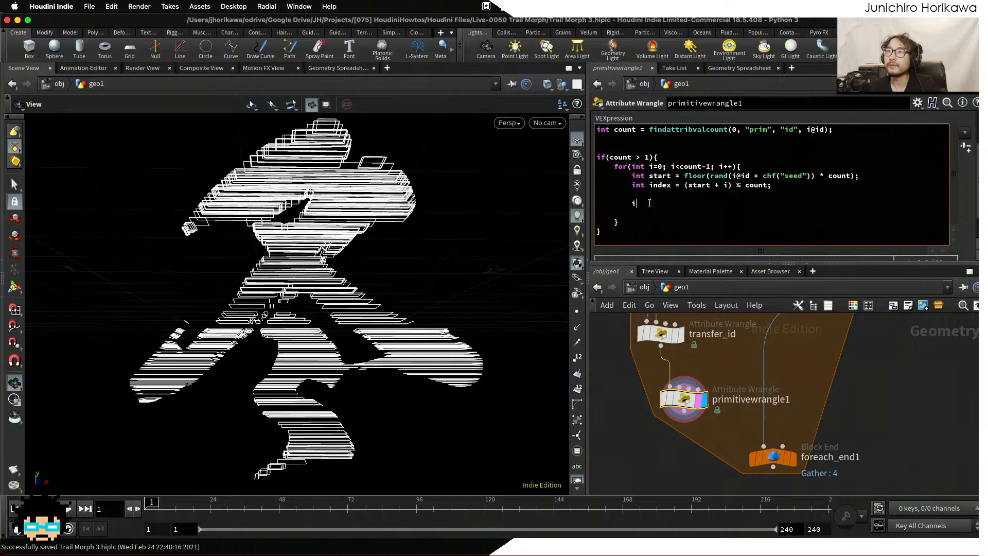
{"action": "type", "text": "nt delp"}
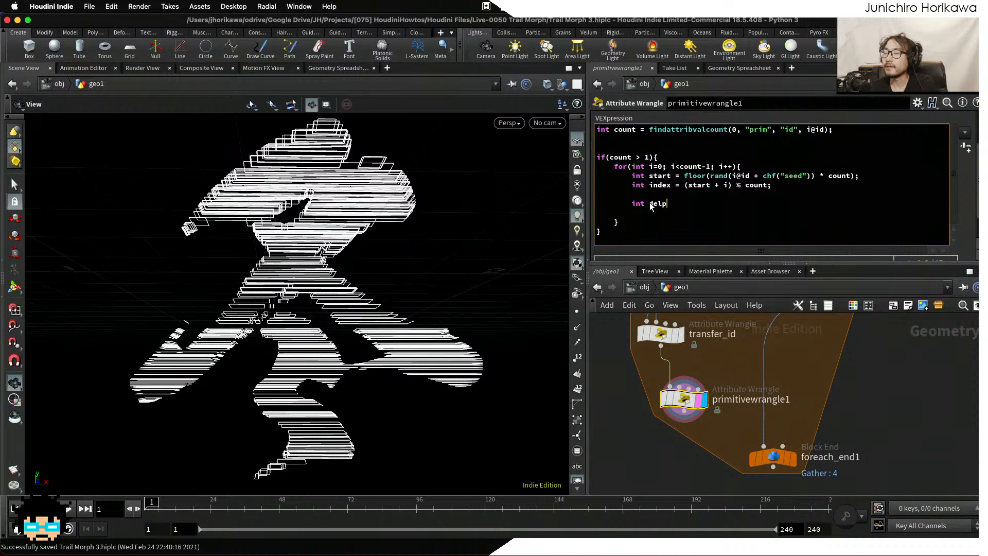
{"action": "type", "text": "rim = f"}
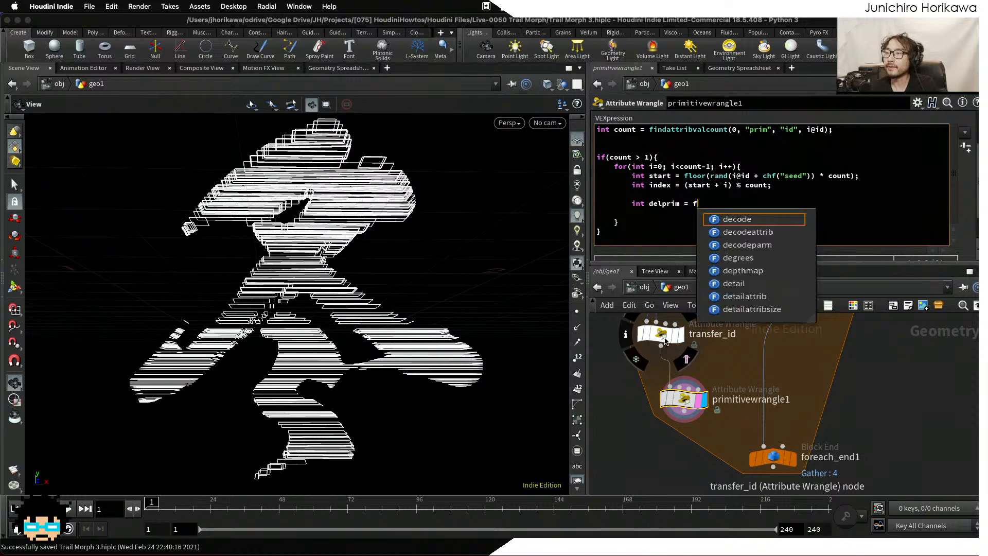
{"action": "type", "text": "indaattri"}
{"action": "key", "text": "BackSpace"}
{"action": "key", "text": "BackSpace"}
{"action": "key", "text": "BackSpace"}
{"action": "key", "text": "BackSpace"}
{"action": "key", "text": "BackSpace"}
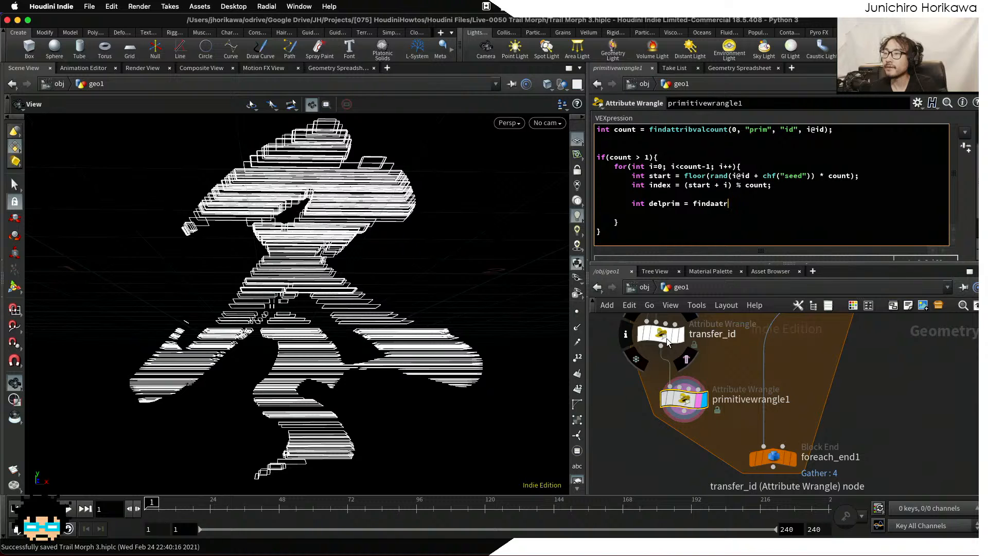
{"action": "type", "text": "ttribval("}
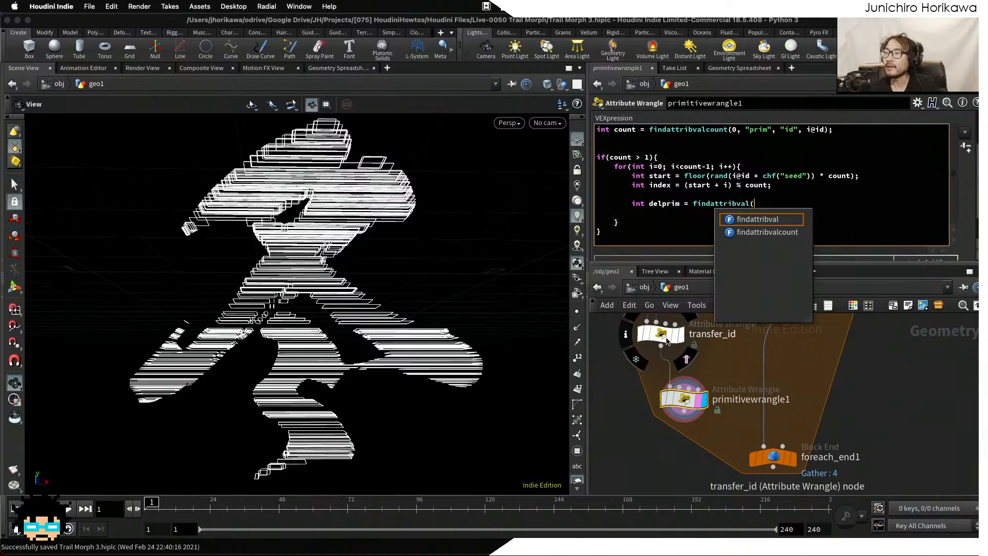
Enter 0, "prim", "id", i@id as the findattribval call's first four arguments, followed by a comma for another argument.
{"action": "type", "text": "0, \"pr"}
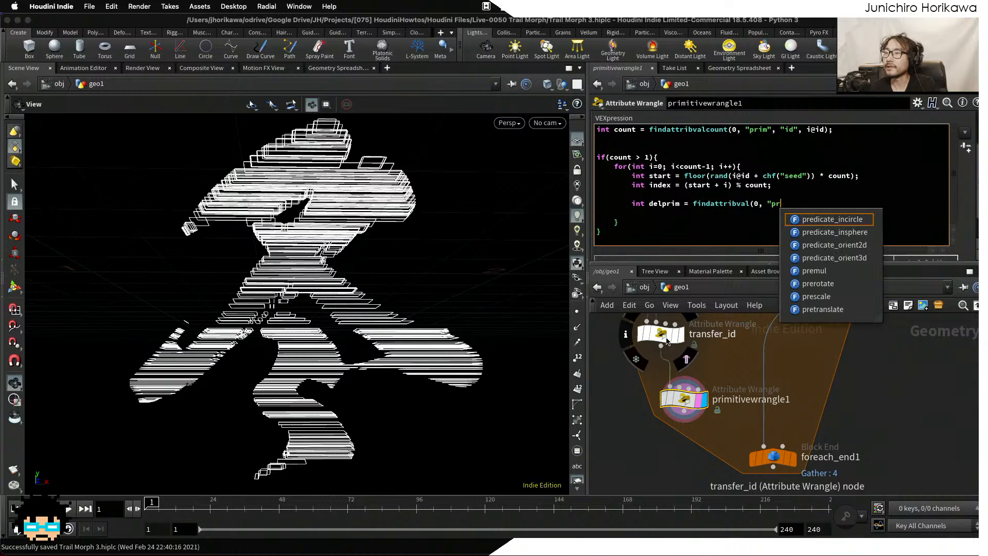
{"action": "type", "text": "im\", \"id\", i@id"}
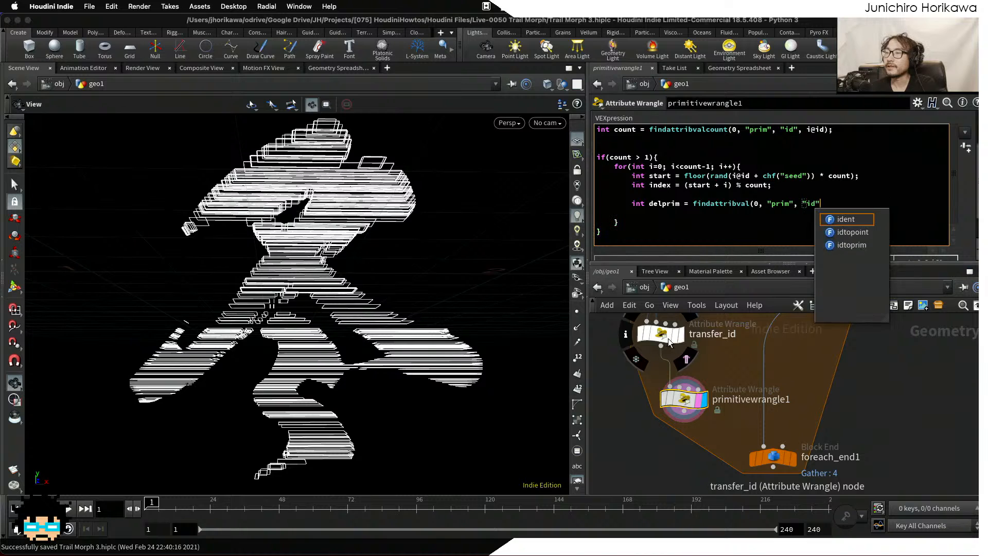
{"action": "type", "text": ","}
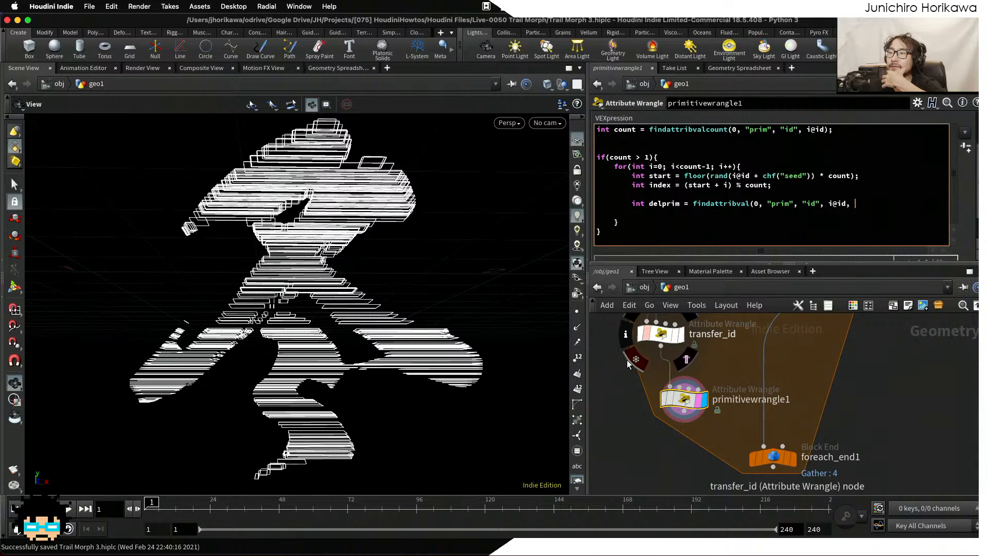
Switch to the findattribval documentation in Chrome and examine the function's signature and its which argument.
{"action": "left_click_drag", "start_coordinate": [856, 203], "coordinate": [692, 204]}
{"action": "left_click", "coordinate": [693, 204]}
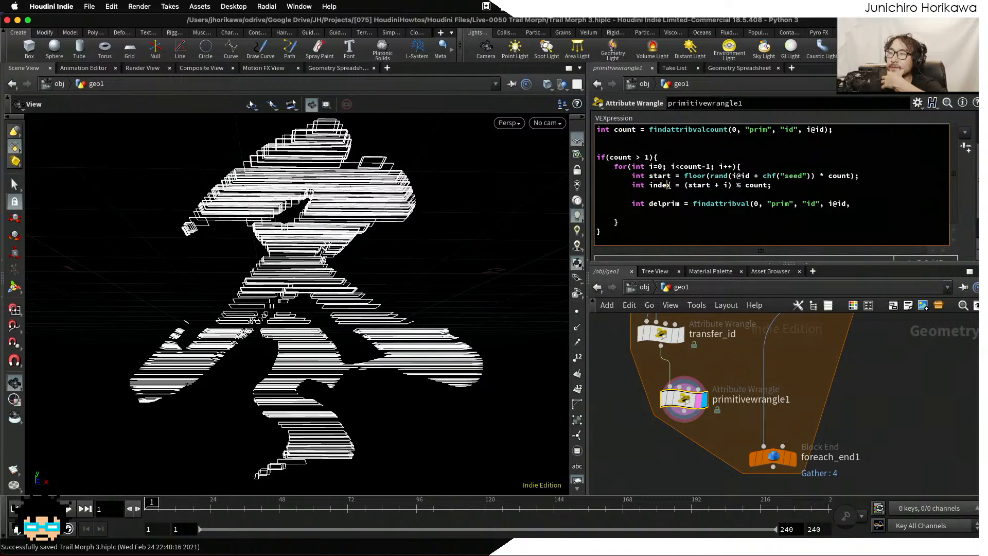
{"action": "left_click_drag", "start_coordinate": [672, 185], "coordinate": [643, 185]}
{"action": "key", "text": "ctrl+Up"}
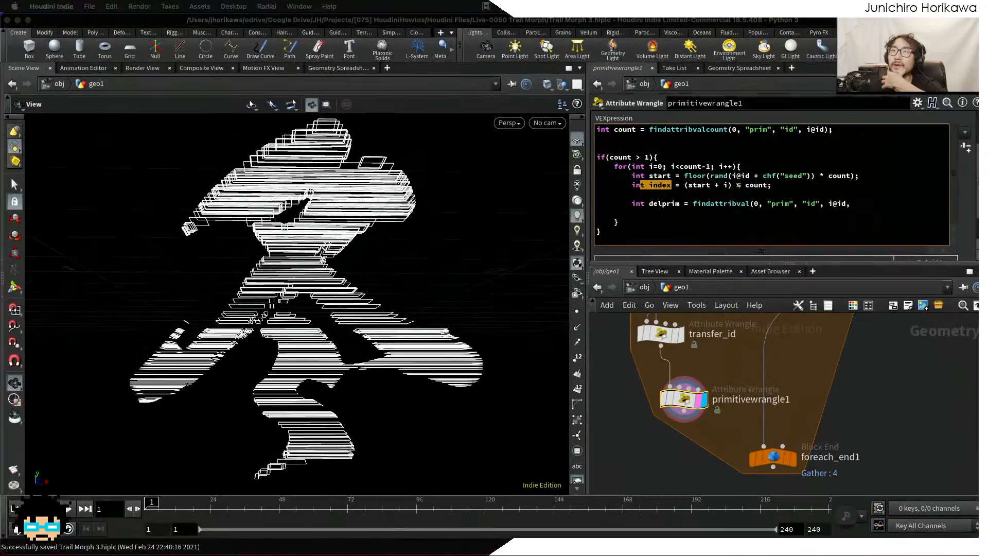
{"action": "left_click_drag", "start_coordinate": [391, 0], "coordinate": [511, 56]}
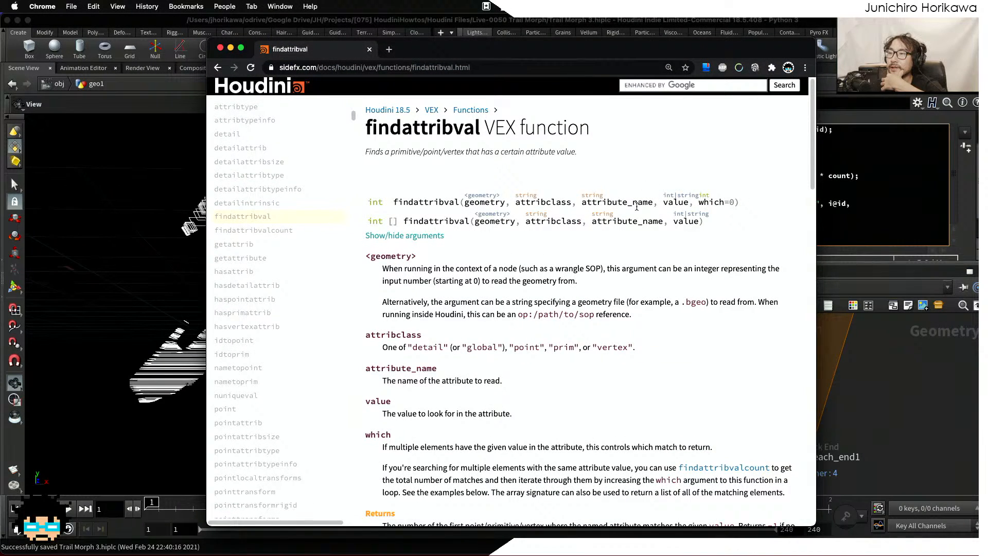
{"action": "left_click_drag", "start_coordinate": [394, 201], "coordinate": [461, 204]}
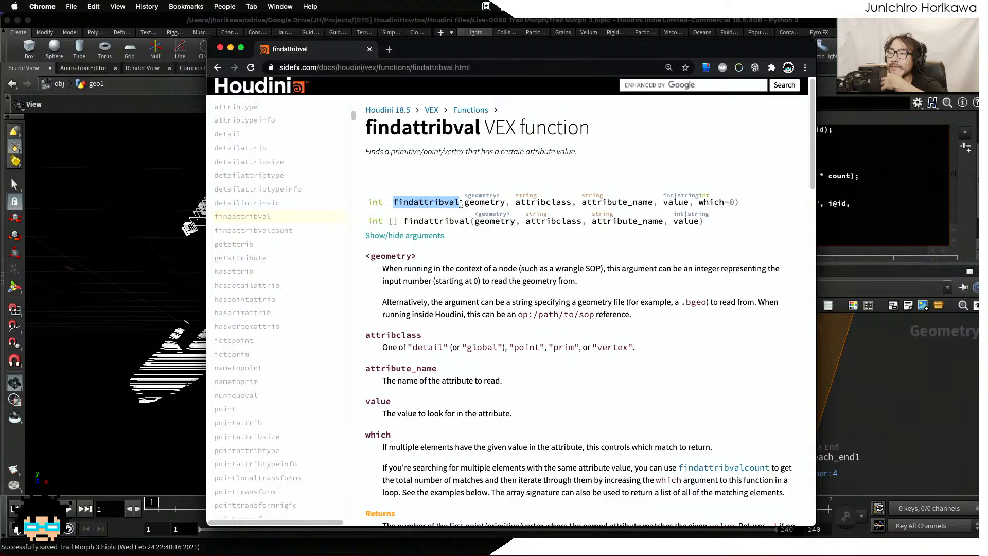
{"action": "left_click", "coordinate": [461, 203]}
{"action": "left_click_drag", "start_coordinate": [695, 204], "coordinate": [730, 205]}
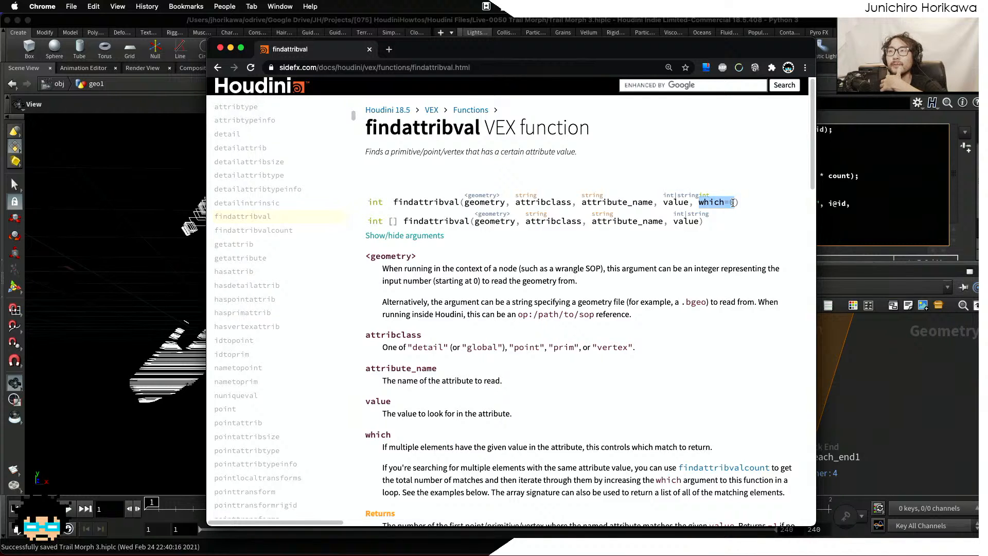
{"action": "left_click", "coordinate": [735, 211]}
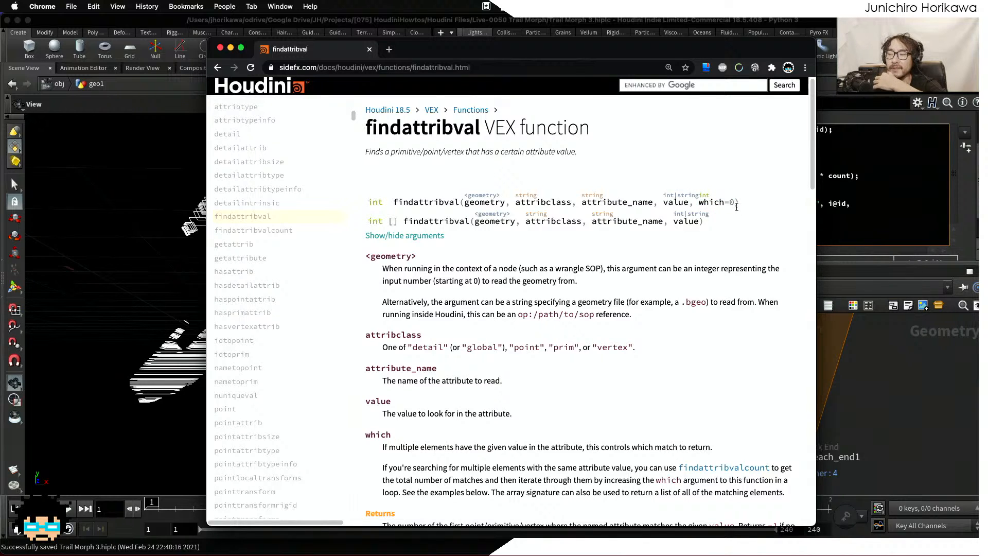
{"action": "left_click_drag", "start_coordinate": [601, 49], "coordinate": [510, 248]}
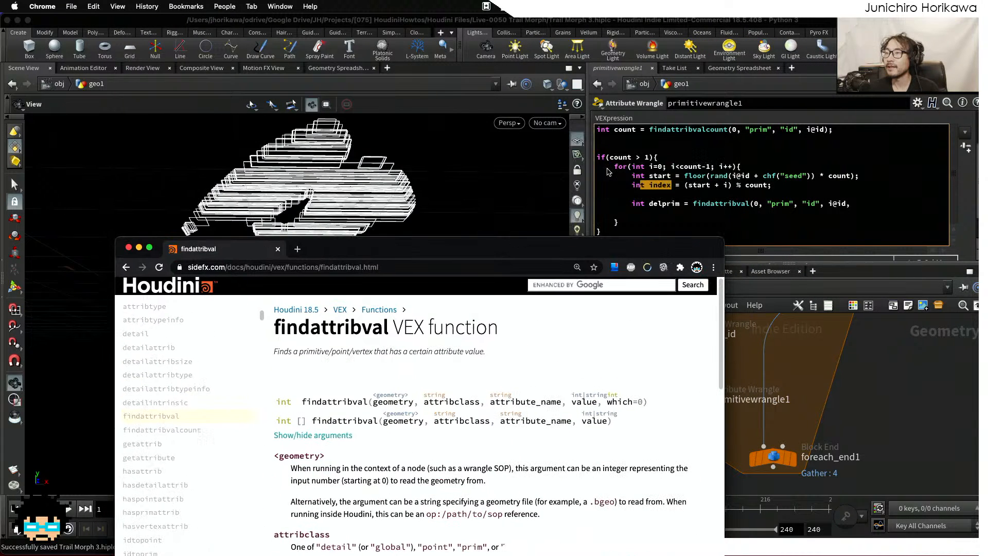
Compare the count check in the wrangle with findattribval's int signature in the documentation, placing the browser window beside the VEX code.
{"action": "left_click", "coordinate": [637, 131]}
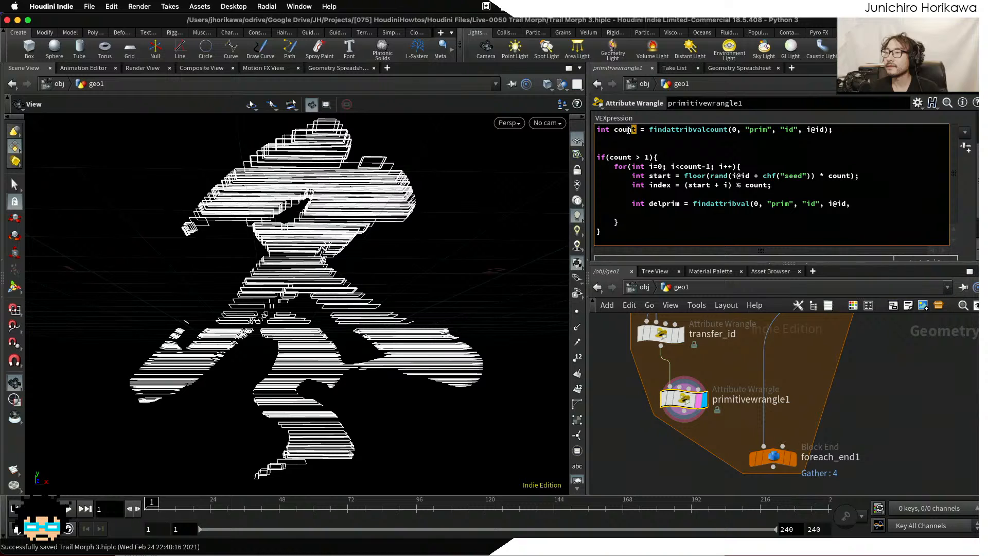
{"action": "left_click", "coordinate": [614, 131]}
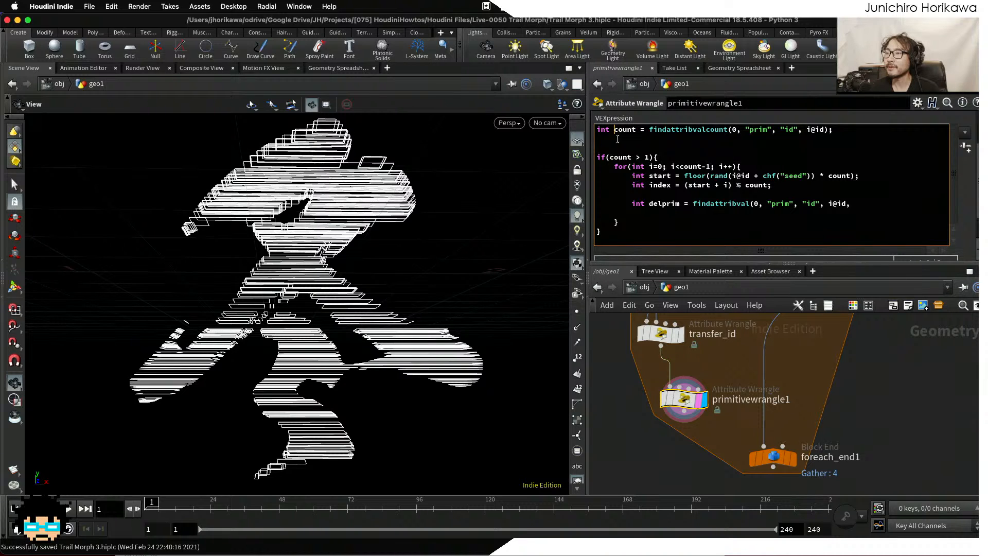
{"action": "left_click_drag", "start_coordinate": [649, 158], "coordinate": [633, 158]}
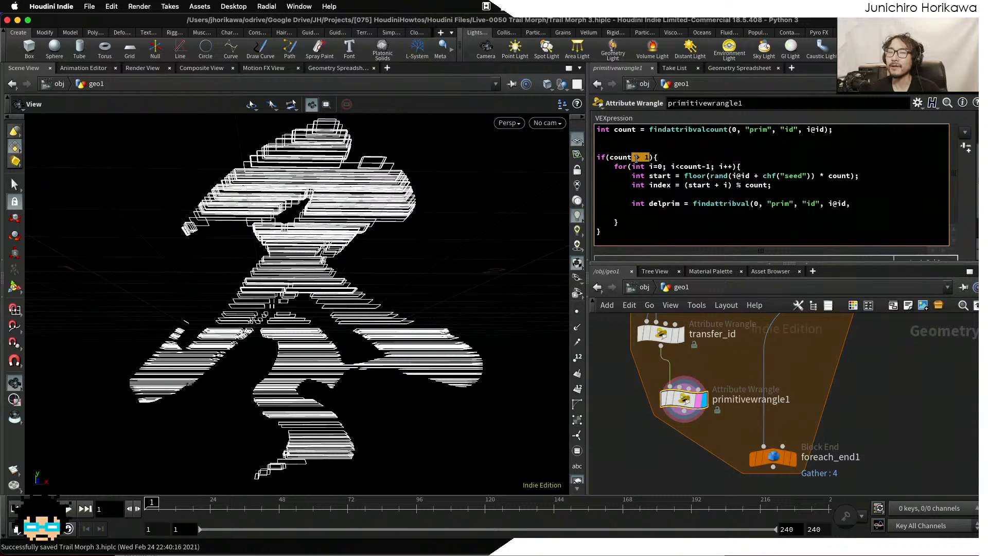
{"action": "key", "text": "ctrl+Up"}
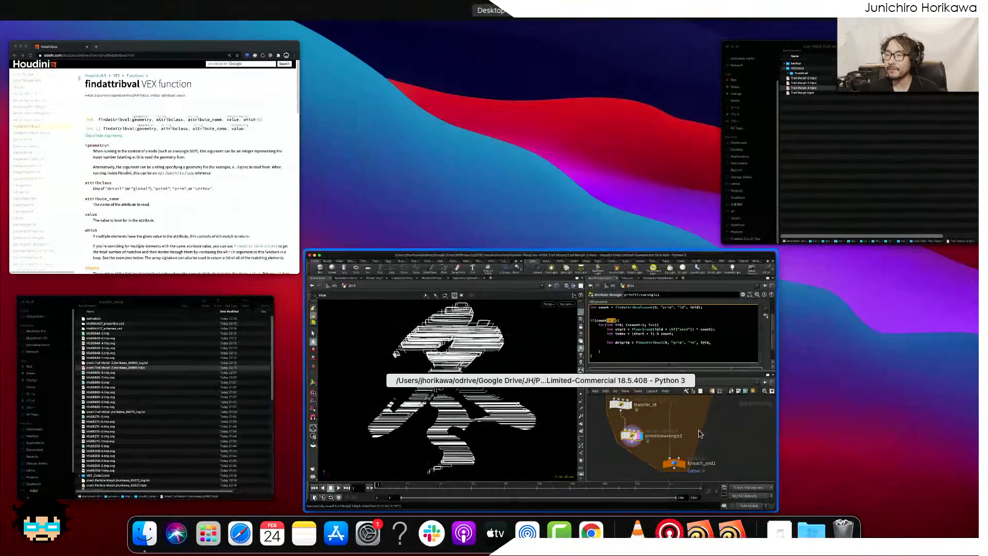
{"action": "left_click", "coordinate": [282, 245]}
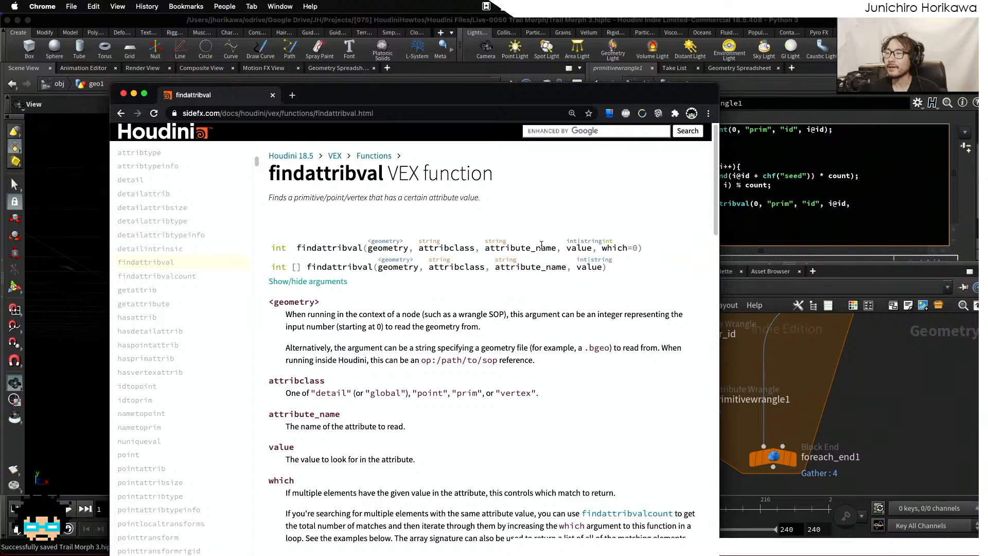
{"action": "left_click_drag", "start_coordinate": [648, 252], "coordinate": [450, 248]}
{"action": "left_click", "coordinate": [289, 247]}
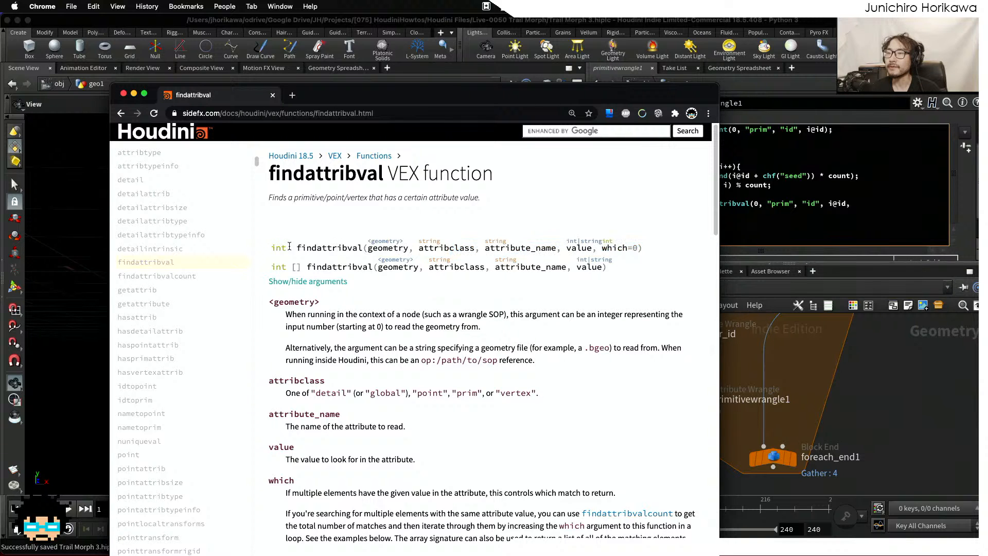
{"action": "left_click_drag", "start_coordinate": [299, 249], "coordinate": [613, 245]}
{"action": "left_click_drag", "start_coordinate": [639, 91], "coordinate": [514, 94]}
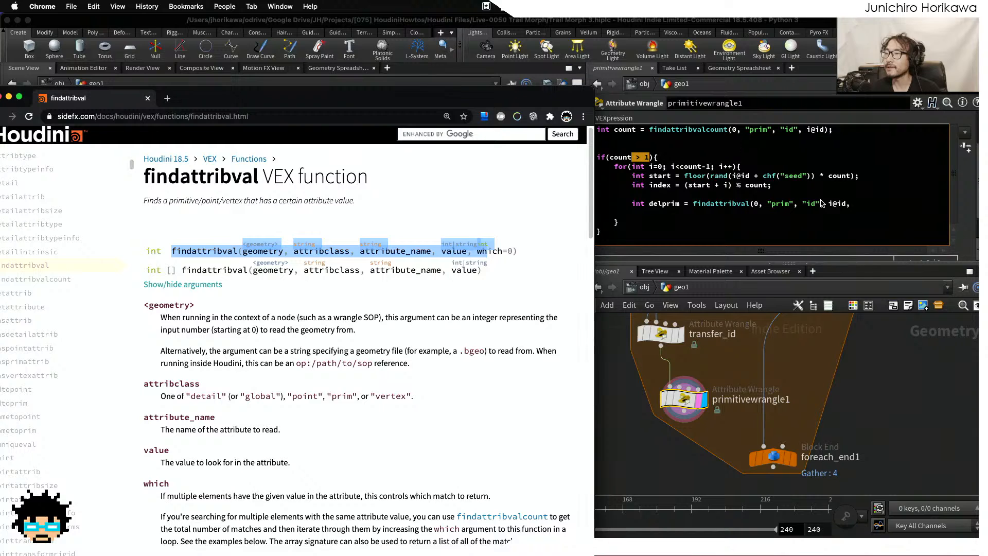
Check findattribval's which argument in the documentation, return to the wrangle code and complete the delprim call with index as its last argument.
{"action": "type", "text": ","}
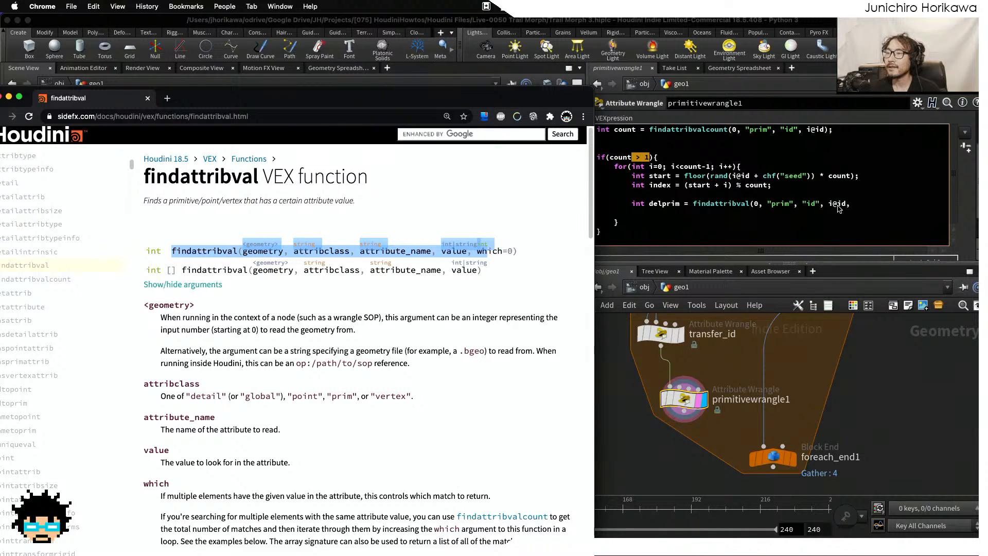
{"action": "left_click", "coordinate": [518, 250]}
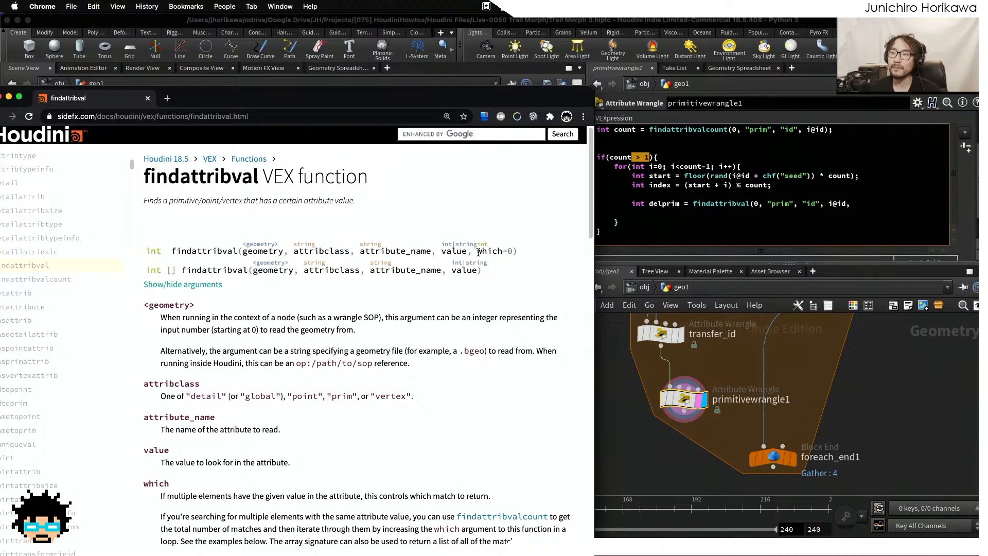
{"action": "left_click_drag", "start_coordinate": [478, 251], "coordinate": [512, 254]}
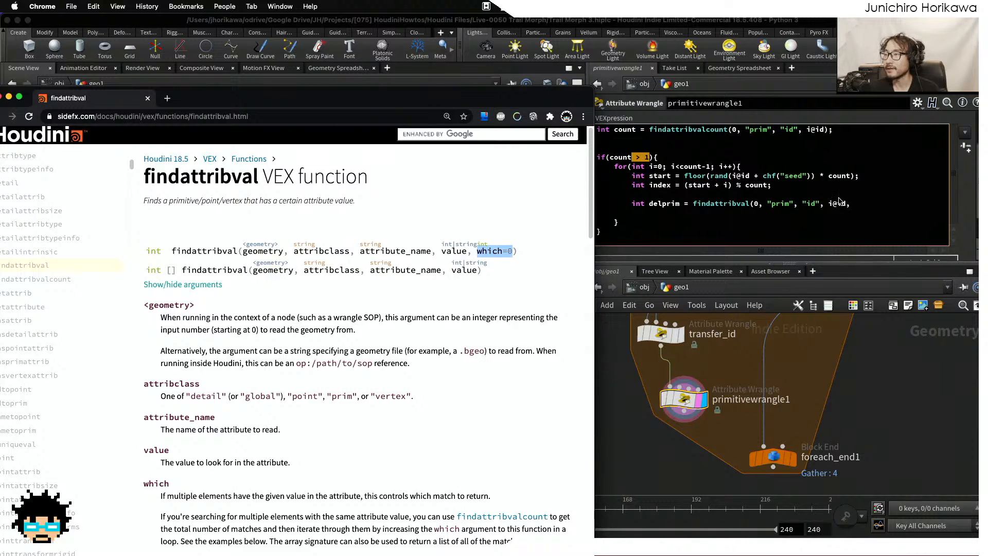
{"action": "left_click", "coordinate": [747, 195]}
{"action": "left_click_drag", "start_coordinate": [650, 184], "coordinate": [669, 185]}
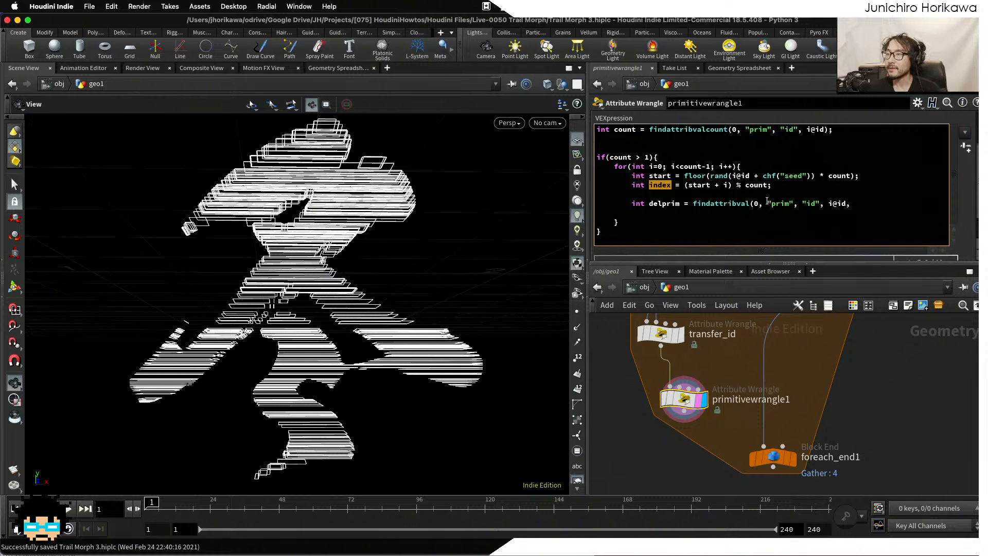
{"action": "left_click", "coordinate": [875, 210]}
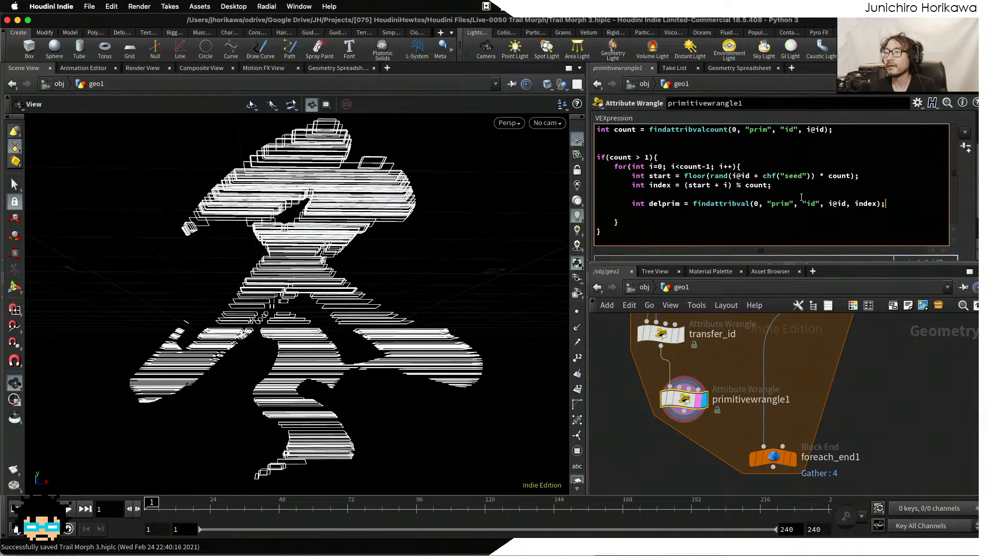
{"action": "double_click", "coordinate": [667, 186]}
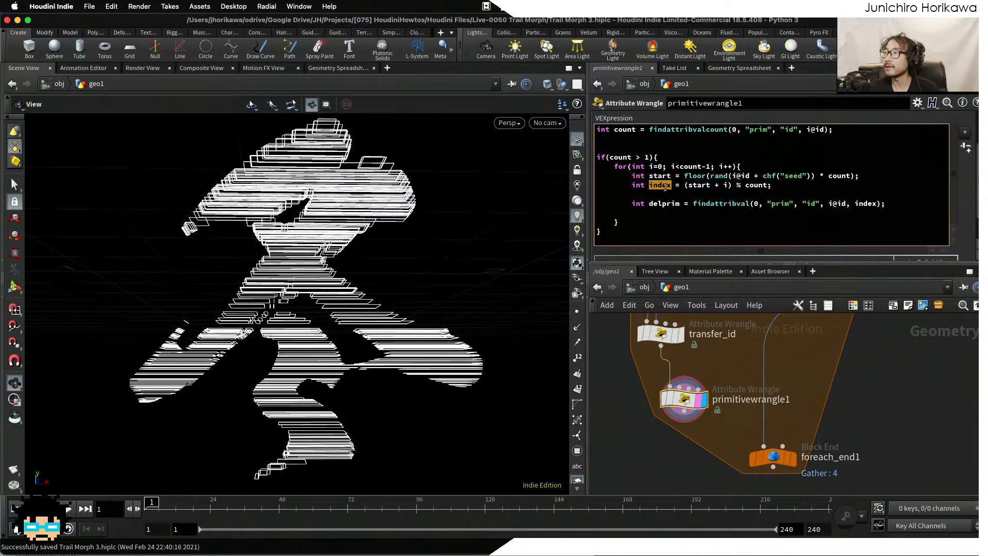
Below the delprim line, add removeprim(0, delprim, 1); and apply the wrangle code.
{"action": "left_click", "coordinate": [848, 212]}
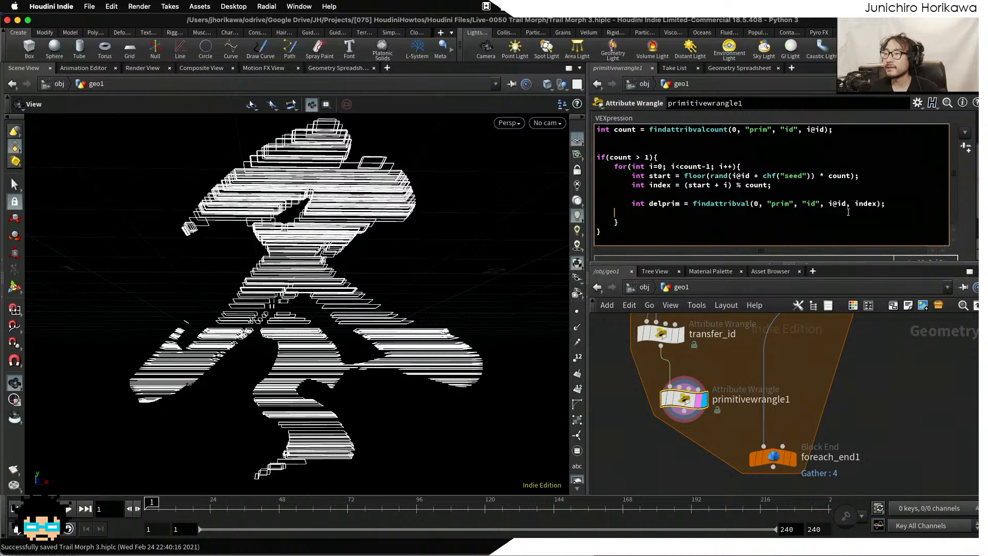
{"action": "type", "text": "re"}
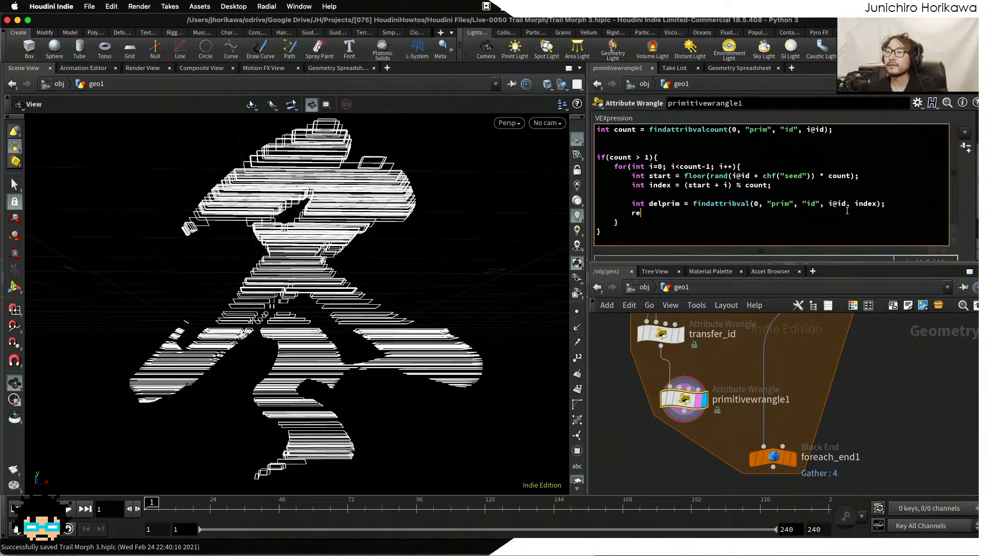
{"action": "type", "text": "vmovepr"}
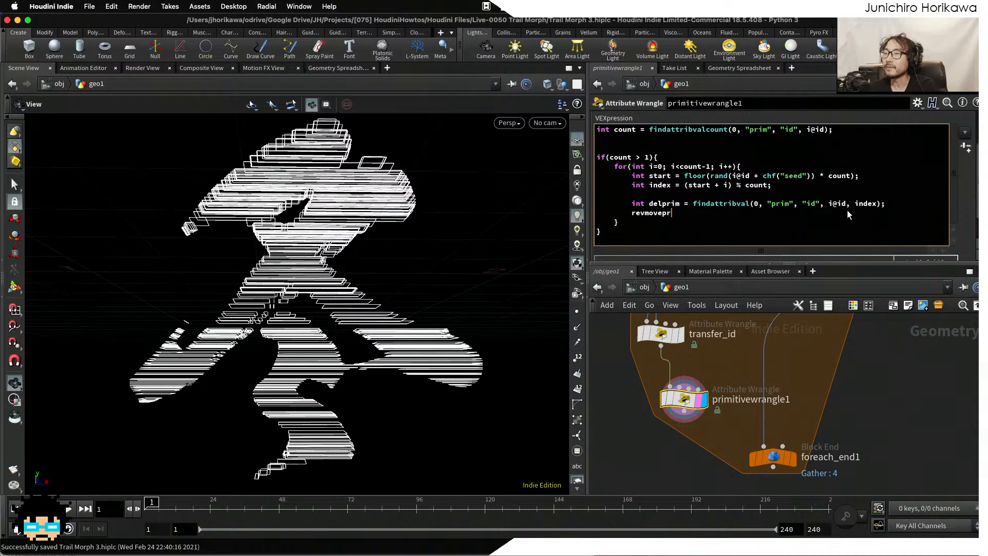
{"action": "key", "text": "BackSpace"}
{"action": "key", "text": "BackSpace"}
{"action": "key", "text": "BackSpace"}
{"action": "key", "text": "BackSpace"}
{"action": "type", "text": "mov"}
{"action": "key", "text": "BackSpace"}
{"action": "key", "text": "BackSpace"}
{"action": "type", "text": "oveprim(0,"}
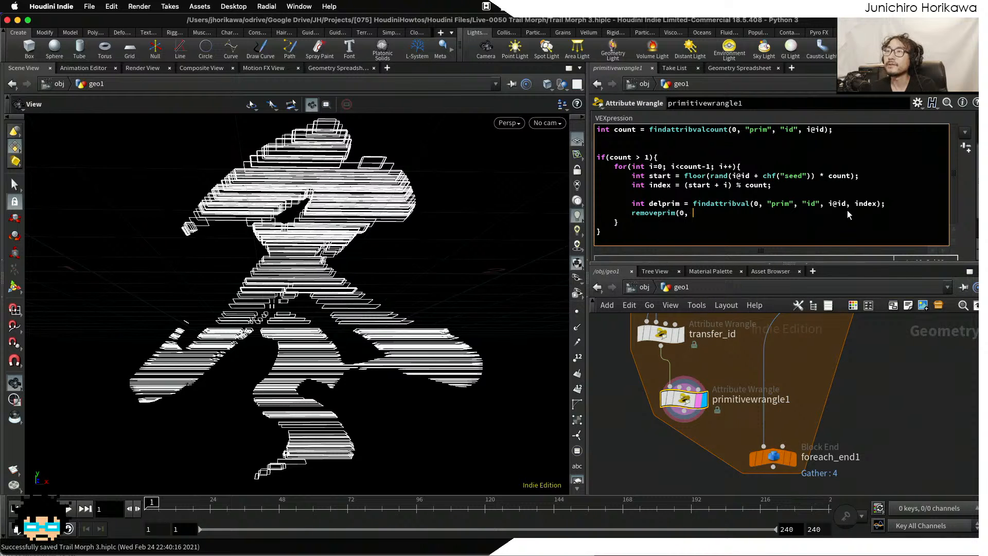
{"action": "type", "text": " delprim, "}
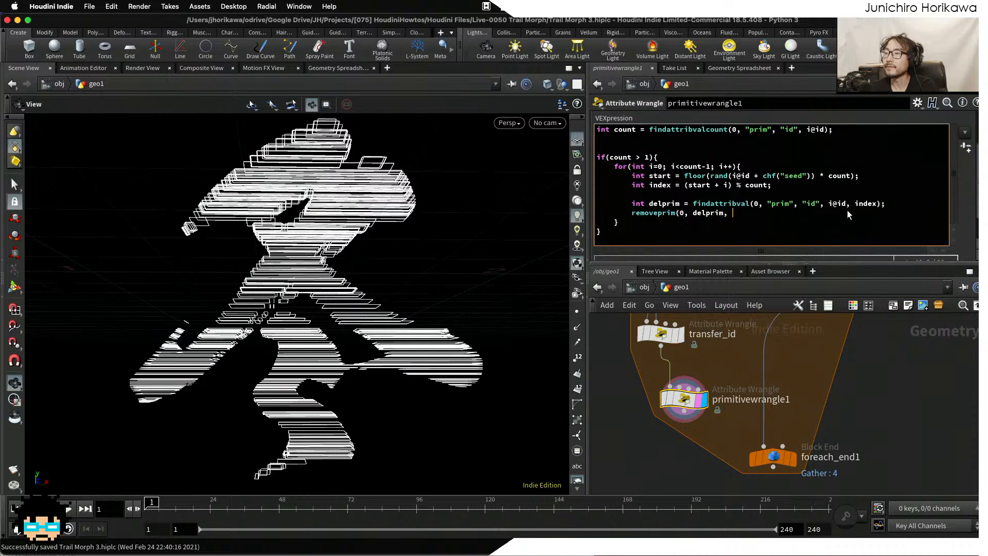
{"action": "type", "text": "1);"}
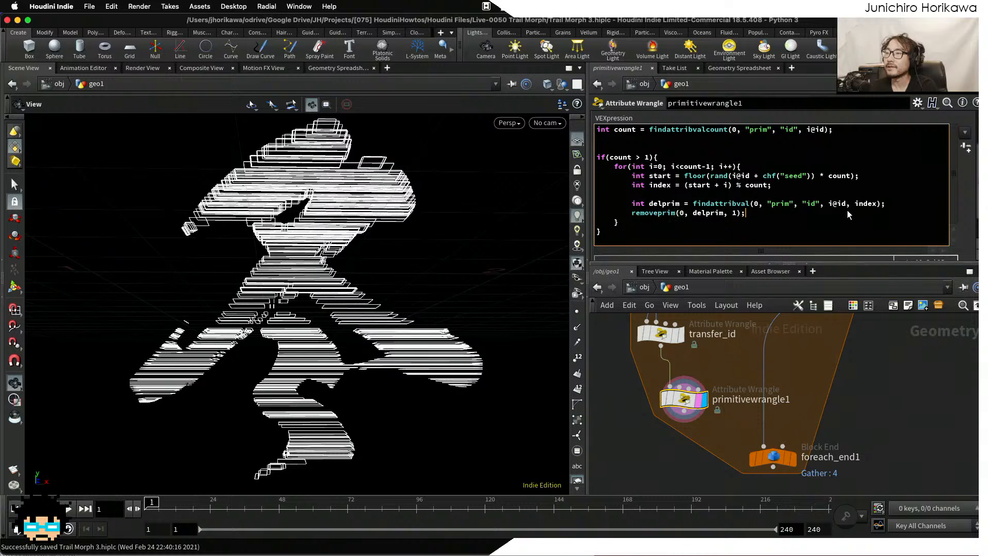
{"action": "left_click", "coordinate": [892, 401]}
Examine the thinned contours from several angles and compare primitivewrangle1's output with that of transfer_id.
{"action": "scroll", "coordinate": [467, 314], "scroll_direction": "down", "scroll_amount": 4}
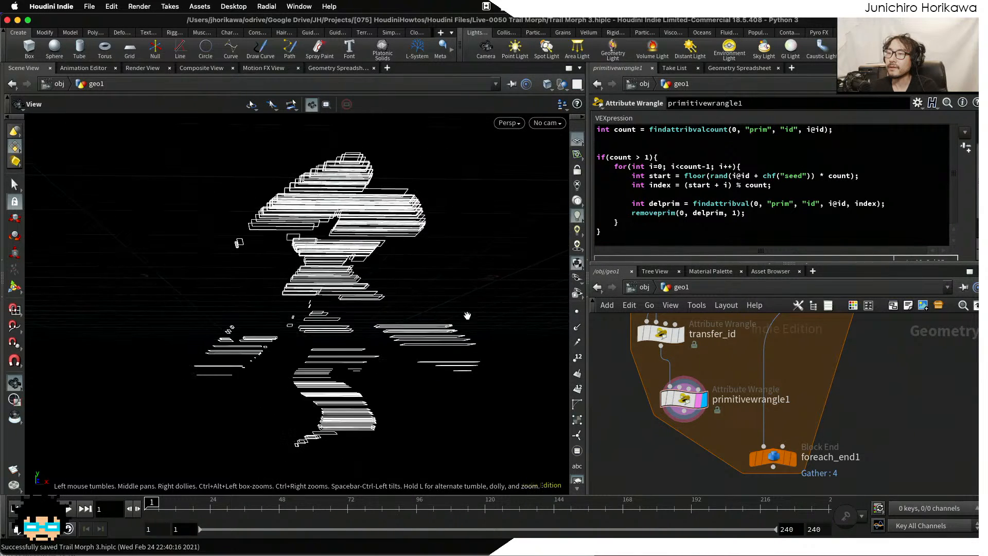
{"action": "left_click_drag", "start_coordinate": [468, 314], "coordinate": [463, 326]}
{"action": "scroll", "coordinate": [370, 323], "scroll_direction": "up", "scroll_amount": 6}
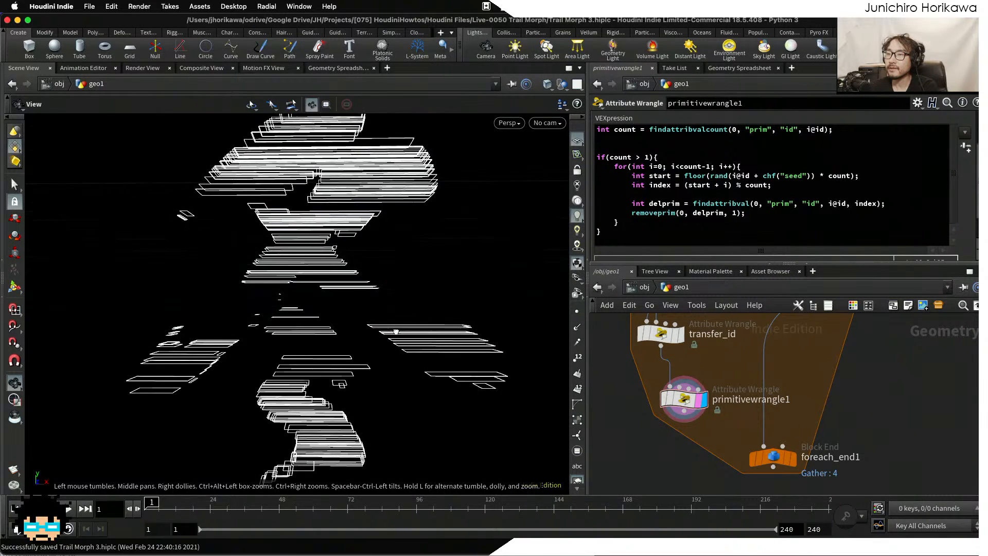
{"action": "mouse_move", "coordinate": [338, 319]}
{"action": "left_mouse_down"}
{"action": "mouse_move", "coordinate": [346, 320]}
{"action": "mouse_move", "coordinate": [334, 321]}
{"action": "left_mouse_up"}
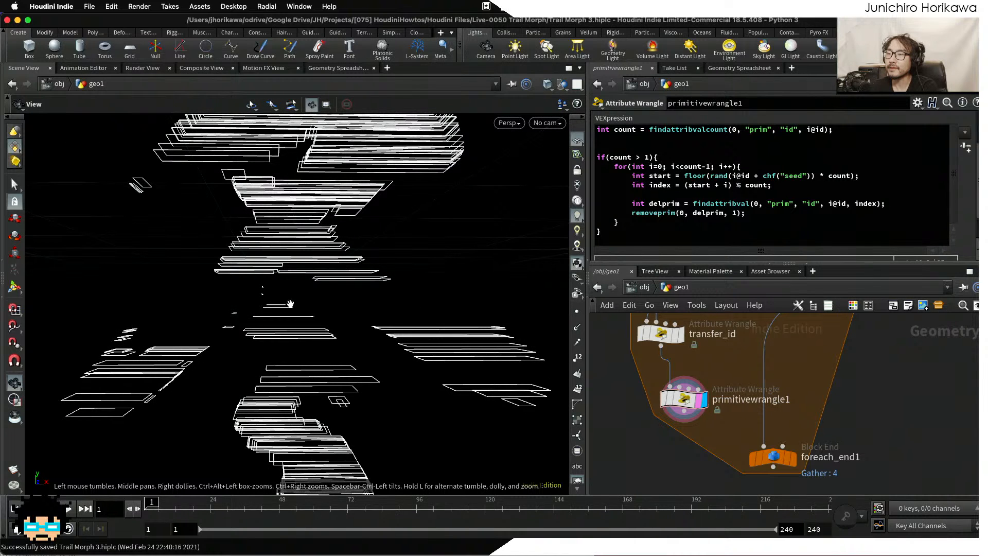
{"action": "left_click_drag", "start_coordinate": [383, 305], "coordinate": [383, 312]}
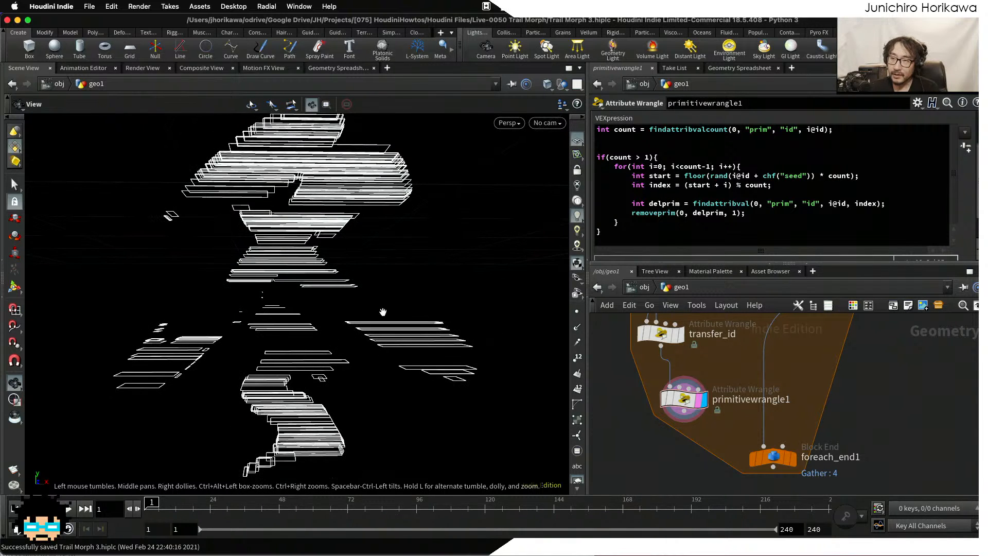
{"action": "left_click_drag", "start_coordinate": [298, 342], "coordinate": [168, 311]}
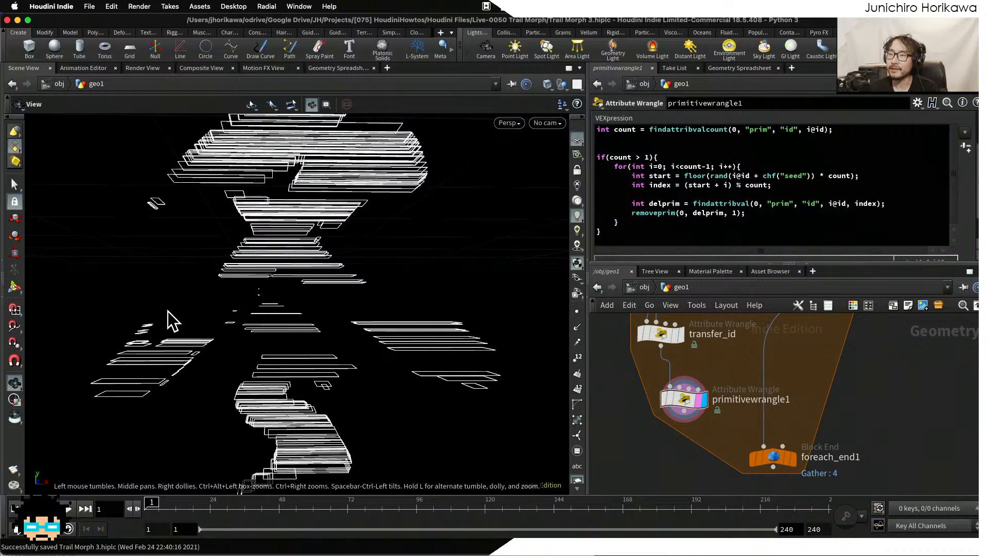
{"action": "left_click_drag", "start_coordinate": [316, 324], "coordinate": [286, 308]}
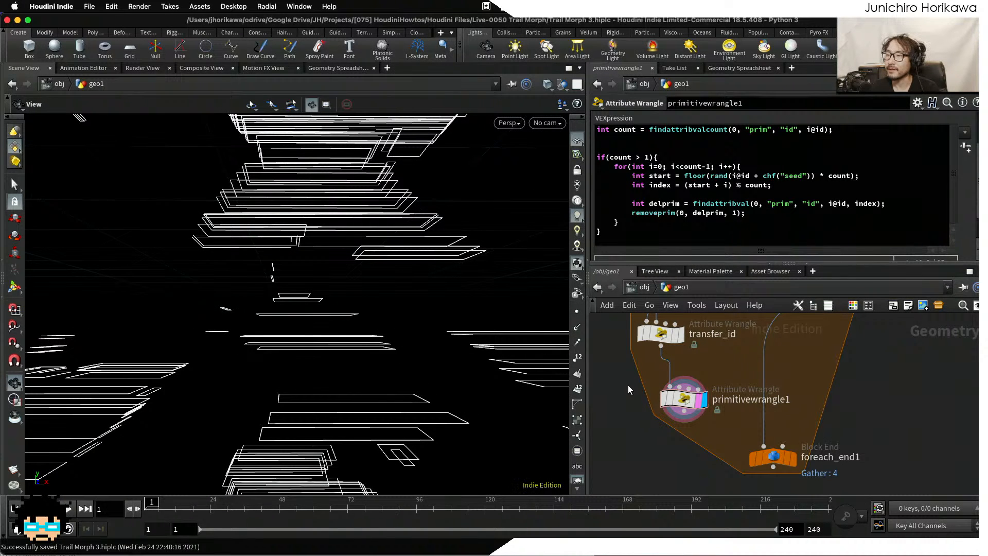
{"action": "left_click", "coordinate": [681, 335]}
{"action": "left_click", "coordinate": [687, 358]}
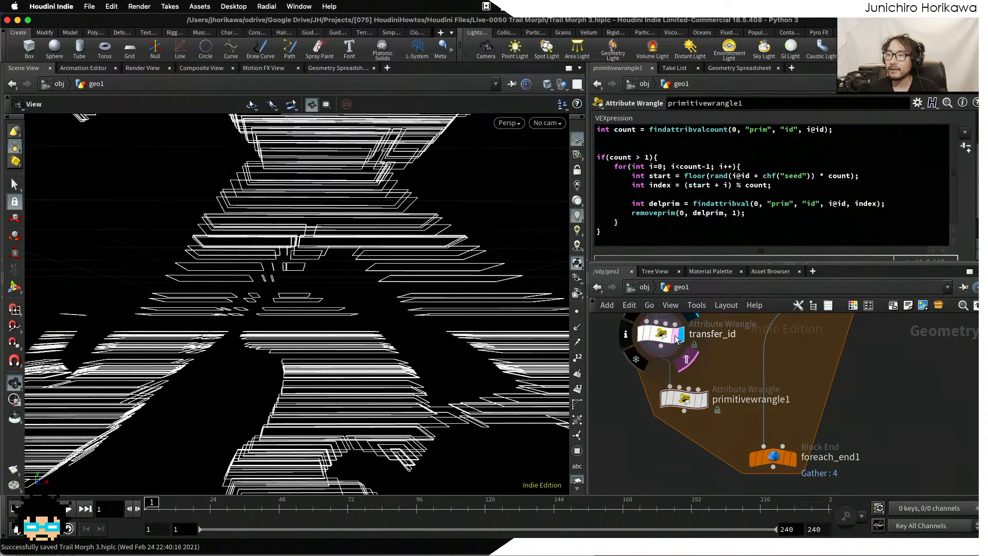
{"action": "left_click", "coordinate": [704, 400]}
Set Contour Num on the contour_points wrangle to 1000 and inspect the denser slices.
{"action": "middle_click_drag", "start_coordinate": [688, 404], "coordinate": [720, 432]}
{"action": "scroll", "coordinate": [708, 370], "scroll_direction": "down", "scroll_amount": 5}
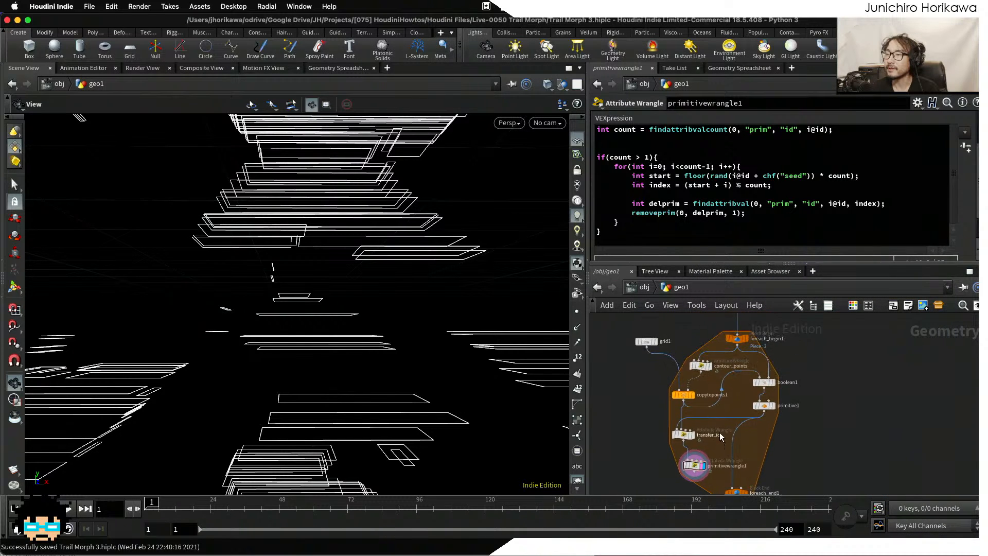
{"action": "scroll", "coordinate": [715, 368], "scroll_direction": "up", "scroll_amount": 4}
{"action": "scroll", "coordinate": [694, 371], "scroll_direction": "up", "scroll_amount": 1}
{"action": "left_click", "coordinate": [692, 367]}
{"action": "left_click_drag", "start_coordinate": [471, 316], "coordinate": [324, 304]}
{"action": "scroll", "coordinate": [689, 384], "scroll_direction": "up", "scroll_amount": 1}
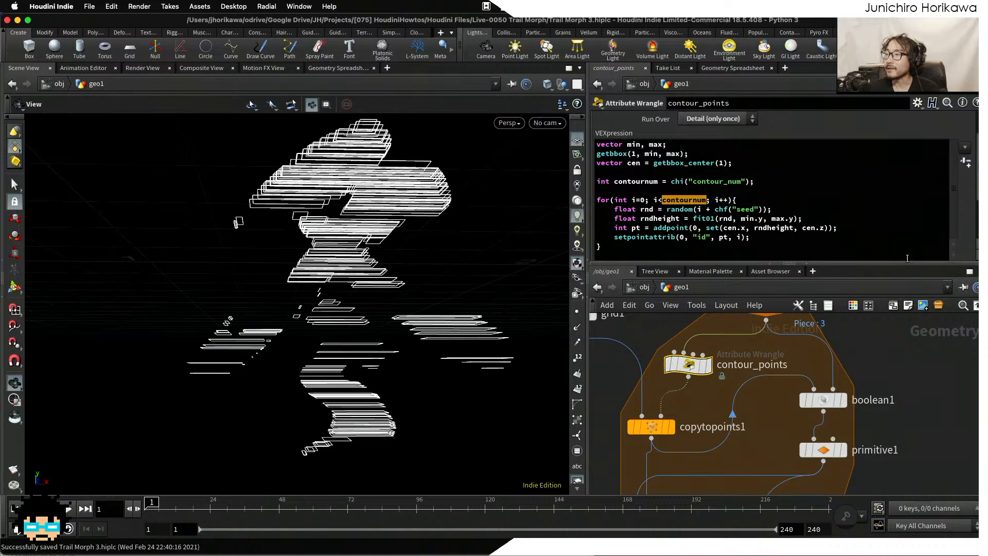
{"action": "scroll", "coordinate": [965, 237], "scroll_direction": "down", "scroll_amount": 3}
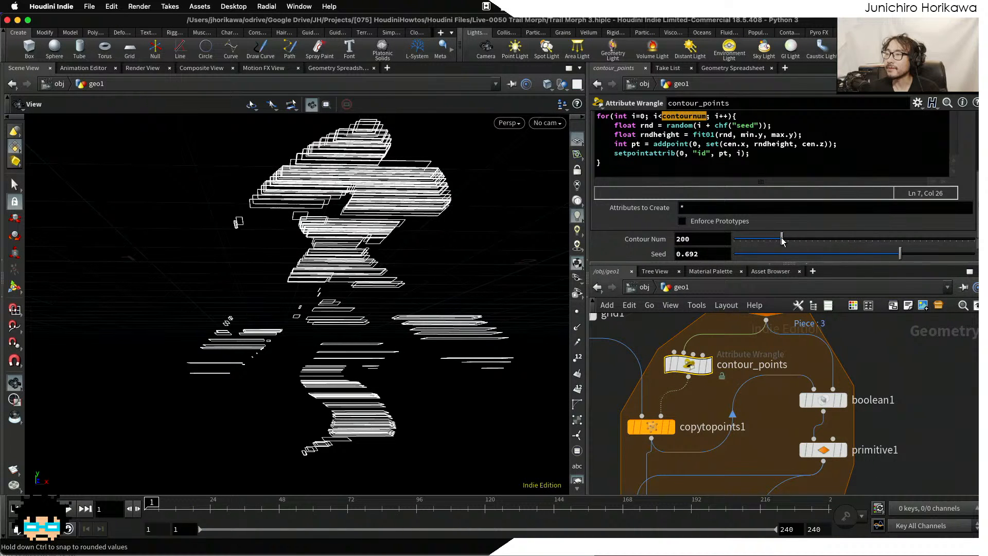
{"action": "left_click_drag", "start_coordinate": [830, 244], "coordinate": [978, 239]}
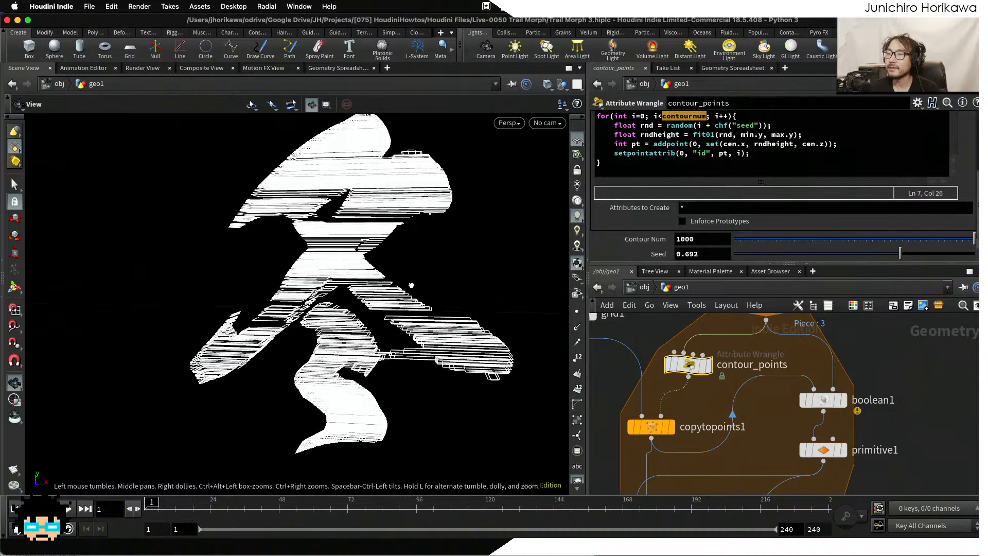
{"action": "left_click_drag", "start_coordinate": [411, 286], "coordinate": [449, 266]}
Create the Seed parameter from primitivewrangle1's code and set it to 0.385.
{"action": "scroll", "coordinate": [721, 378], "scroll_direction": "down", "scroll_amount": 10}
{"action": "scroll", "coordinate": [731, 418], "scroll_direction": "up", "scroll_amount": 10}
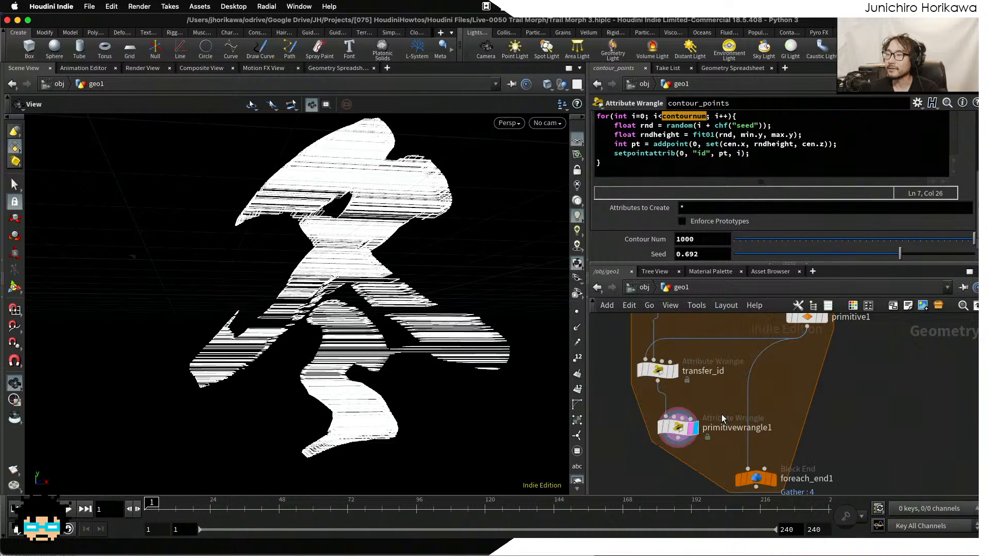
{"action": "scroll", "coordinate": [722, 415], "scroll_direction": "up", "scroll_amount": 1}
{"action": "middle_click_drag", "start_coordinate": [710, 395], "coordinate": [713, 439]}
{"action": "left_click", "coordinate": [675, 471]}
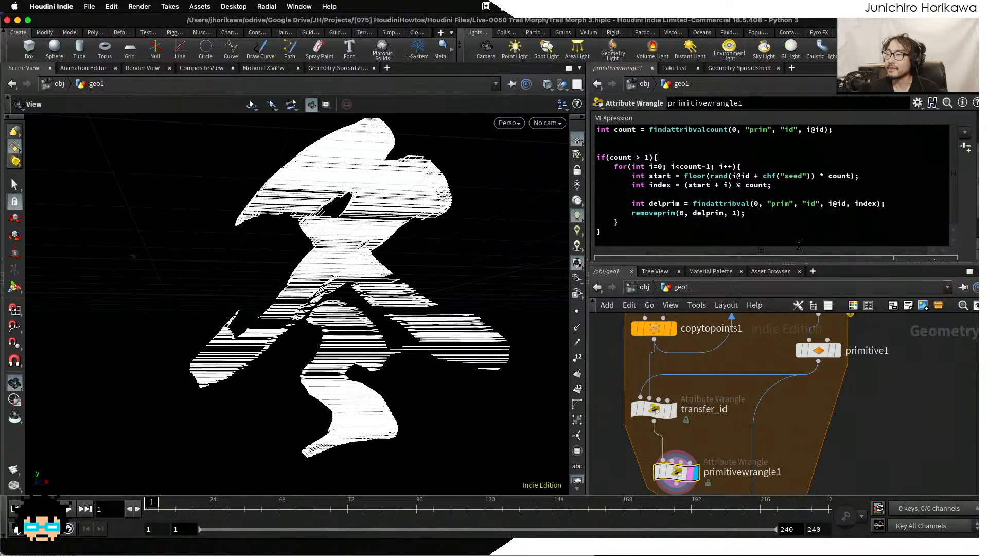
{"action": "scroll", "coordinate": [965, 201], "scroll_direction": "down", "scroll_amount": 2}
{"action": "scroll", "coordinate": [964, 144], "scroll_direction": "up", "scroll_amount": 3}
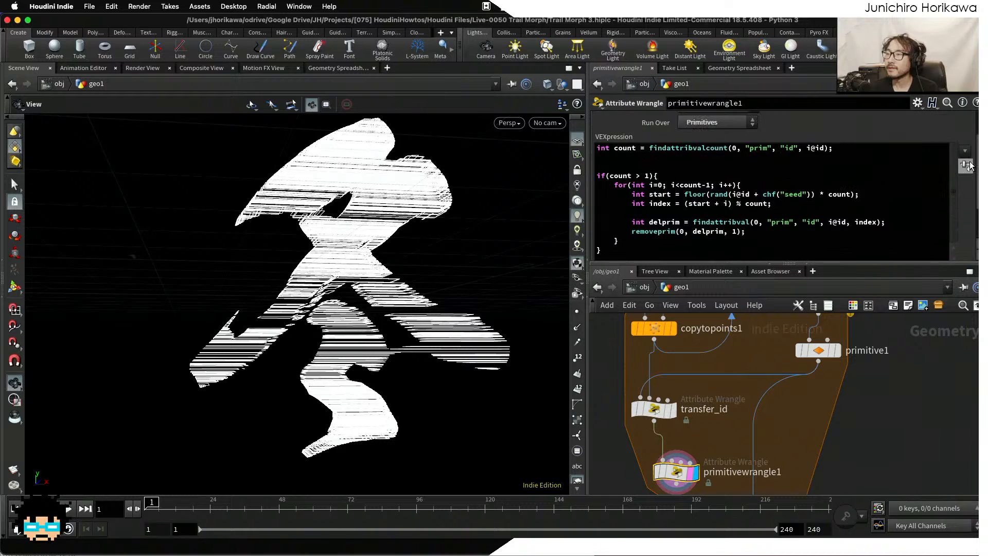
{"action": "scroll", "coordinate": [966, 154], "scroll_direction": "down", "scroll_amount": 3}
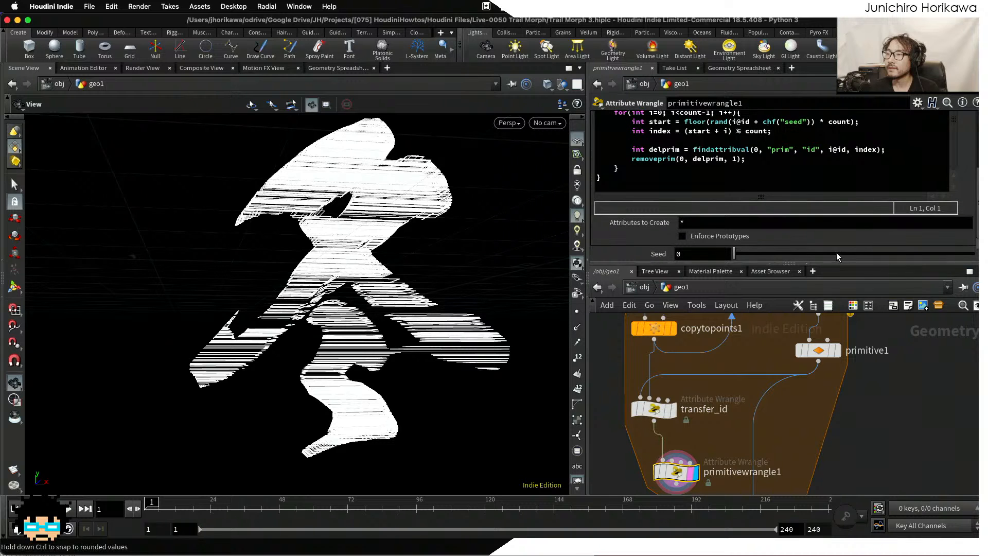
{"action": "mouse_move", "coordinate": [836, 253]}
{"action": "left_mouse_down"}
{"action": "mouse_move", "coordinate": [913, 258]}
{"action": "mouse_move", "coordinate": [827, 258]}
{"action": "left_mouse_up"}
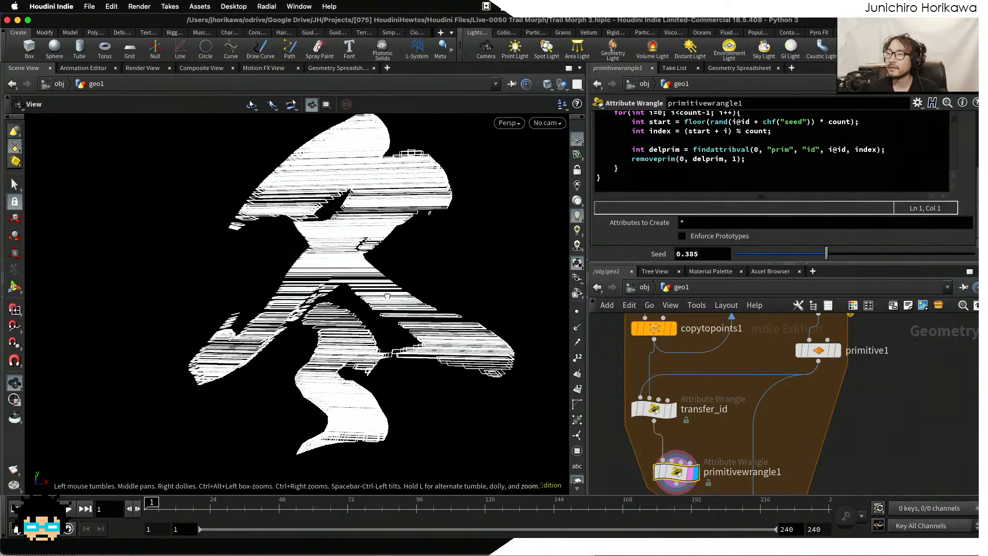
Set Contour Num on the contour_points wrangle to 503.
{"action": "scroll", "coordinate": [685, 452], "scroll_direction": "down", "scroll_amount": 5}
{"action": "middle_click_drag", "start_coordinate": [690, 330], "coordinate": [699, 387]}
{"action": "scroll", "coordinate": [698, 389], "scroll_direction": "up", "scroll_amount": 3}
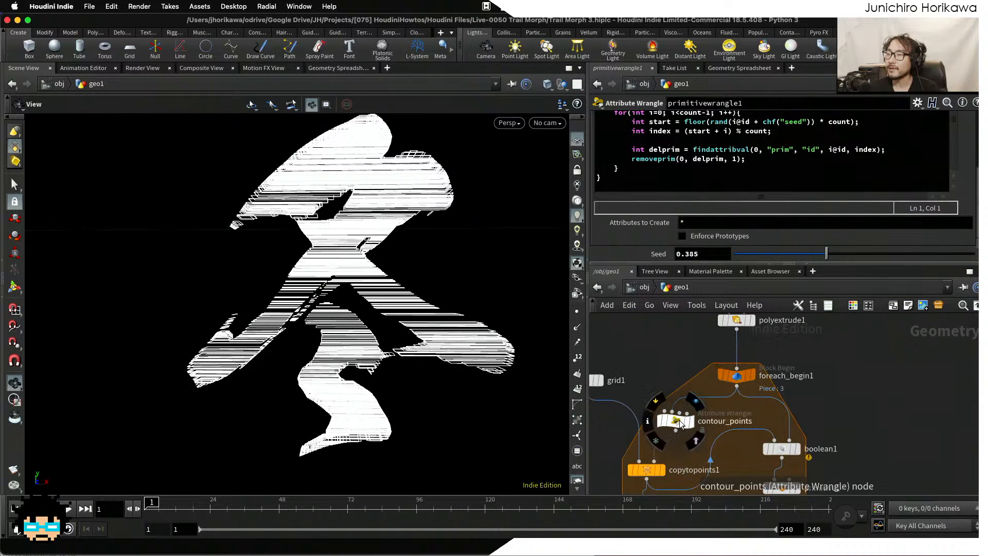
{"action": "left_click", "coordinate": [676, 421]}
{"action": "left_click_drag", "start_coordinate": [841, 239], "coordinate": [856, 239]}
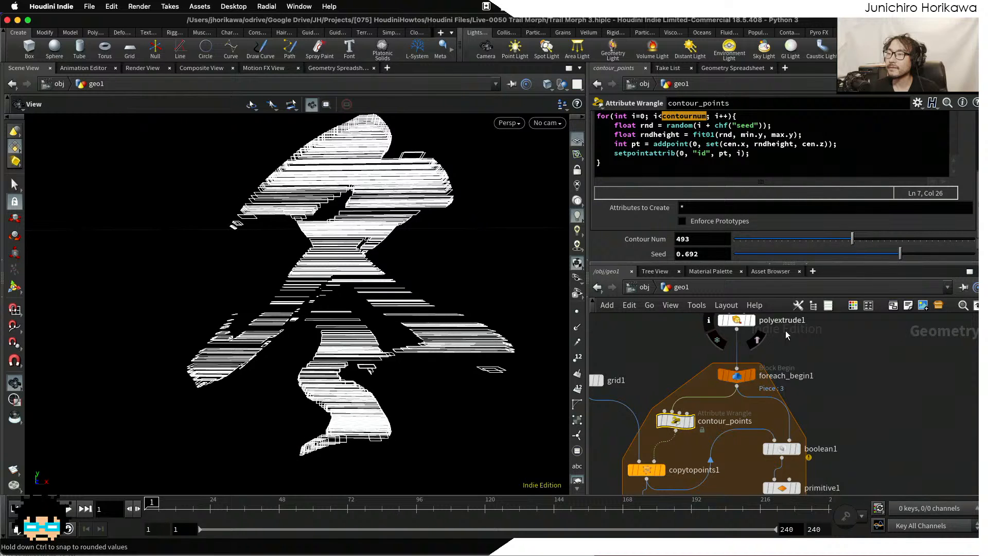
Set primitivewrangle1's Seed to 0.55.
{"action": "scroll", "coordinate": [764, 398], "scroll_direction": "down", "scroll_amount": 8}
{"action": "scroll", "coordinate": [762, 400], "scroll_direction": "up", "scroll_amount": 8}
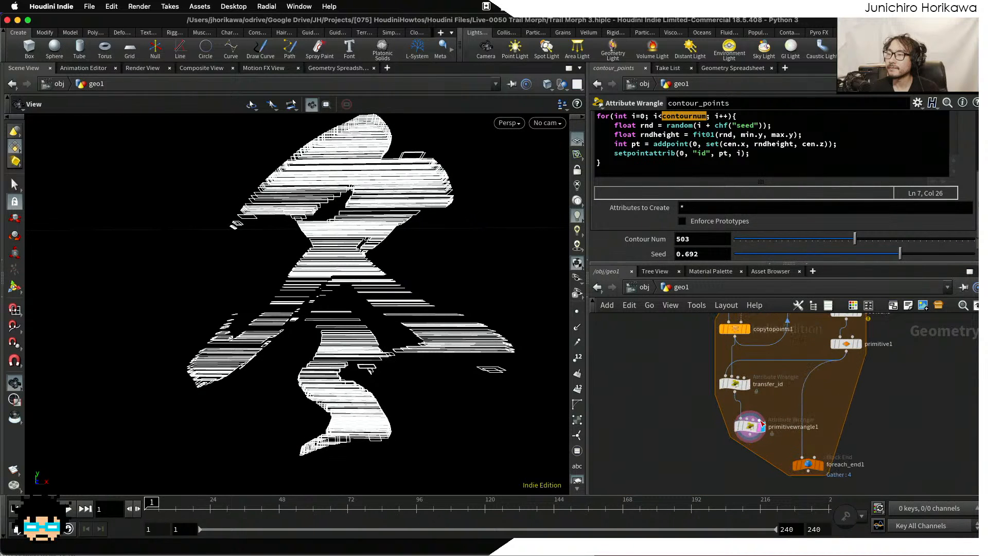
{"action": "left_click", "coordinate": [750, 426]}
{"action": "left_click_drag", "start_coordinate": [826, 253], "coordinate": [866, 255]}
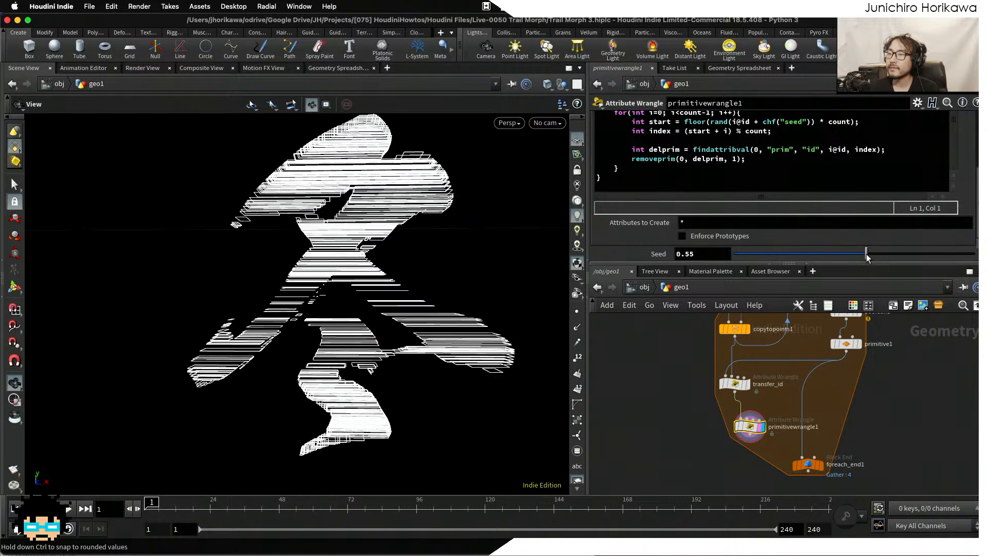
Connect primitivewrangle1's output to foreach_end1 and set foreach_end1 as the displayed node.
{"action": "scroll", "coordinate": [833, 397], "scroll_direction": "down", "scroll_amount": 3}
{"action": "scroll", "coordinate": [824, 394], "scroll_direction": "up", "scroll_amount": 4}
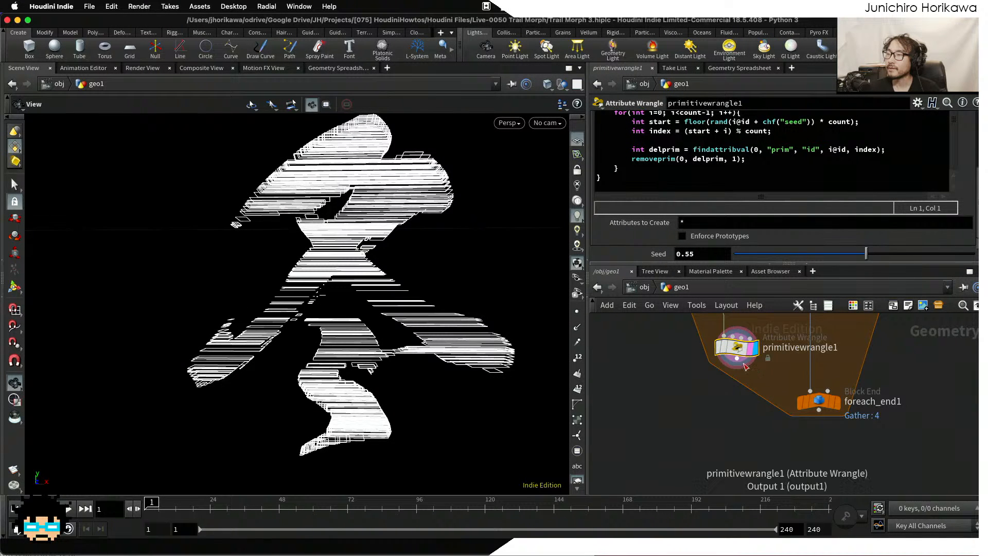
{"action": "left_click", "coordinate": [834, 405]}
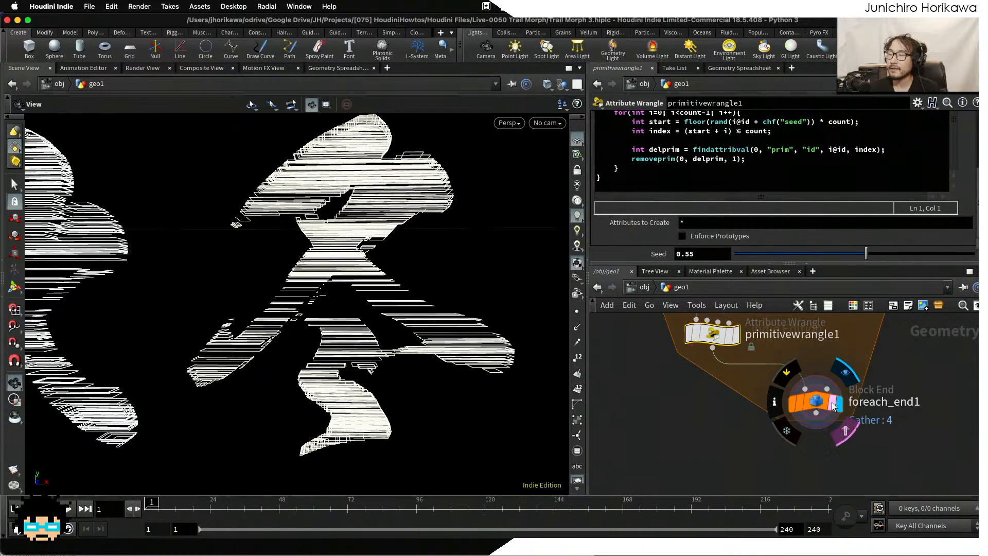
Examine the looped contour result across all the characters in the viewport.
{"action": "scroll", "coordinate": [593, 375], "scroll_direction": "down", "scroll_amount": 4}
{"action": "scroll", "coordinate": [407, 367], "scroll_direction": "down", "scroll_amount": 8}
{"action": "middle_click_drag", "start_coordinate": [227, 372], "coordinate": [315, 372]}
{"action": "scroll", "coordinate": [364, 372], "scroll_direction": "down", "scroll_amount": 2}
{"action": "scroll", "coordinate": [406, 365], "scroll_direction": "down", "scroll_amount": 2}
{"action": "scroll", "coordinate": [267, 370], "scroll_direction": "up", "scroll_amount": 4}
{"action": "left_click_drag", "start_coordinate": [282, 370], "coordinate": [267, 367]}
{"action": "scroll", "coordinate": [267, 368], "scroll_direction": "down", "scroll_amount": 2}
{"action": "middle_click_drag", "start_coordinate": [290, 370], "coordinate": [211, 370]}
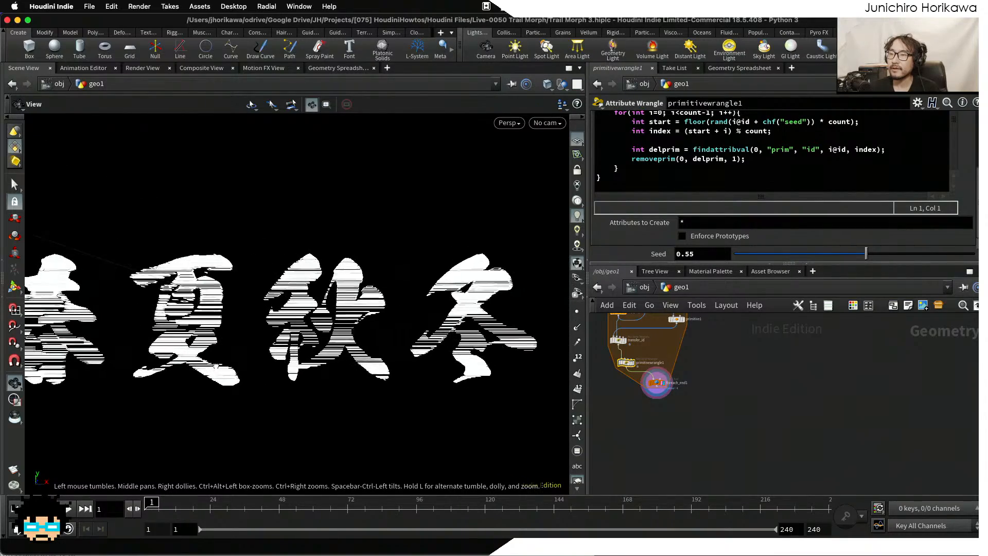
Inspect the contour lines of each character up close in the viewport.
{"action": "mouse_move", "coordinate": [210, 370]}
{"action": "left_mouse_down"}
{"action": "mouse_move", "coordinate": [226, 368]}
{"action": "mouse_move", "coordinate": [217, 367]}
{"action": "left_mouse_up"}
{"action": "middle_click_drag", "start_coordinate": [238, 366], "coordinate": [325, 366]}
{"action": "left_click_drag", "start_coordinate": [327, 366], "coordinate": [332, 386]}
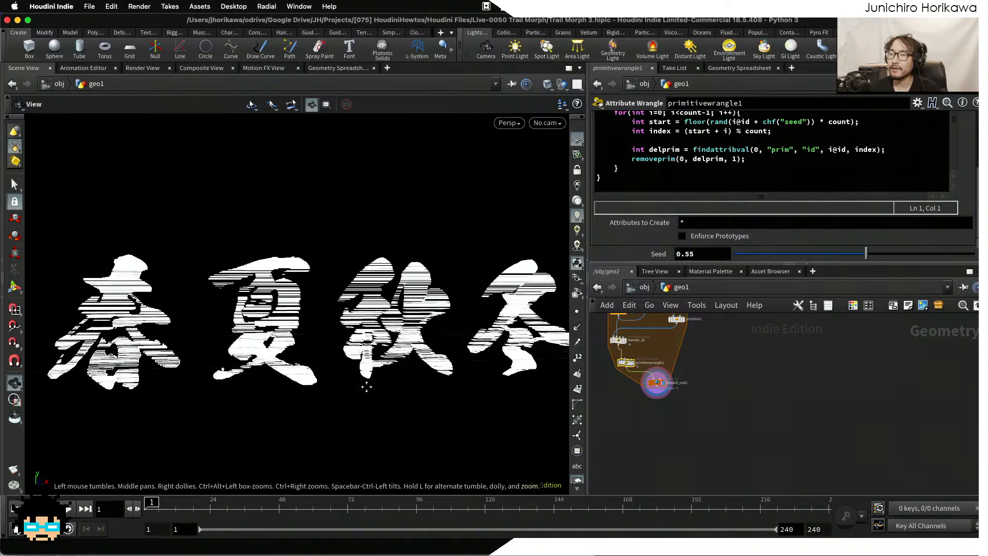
{"action": "middle_click_drag", "start_coordinate": [366, 386], "coordinate": [247, 382]}
{"action": "scroll", "coordinate": [456, 361], "scroll_direction": "up", "scroll_amount": 6}
{"action": "scroll", "coordinate": [456, 361], "scroll_direction": "down", "scroll_amount": 7}
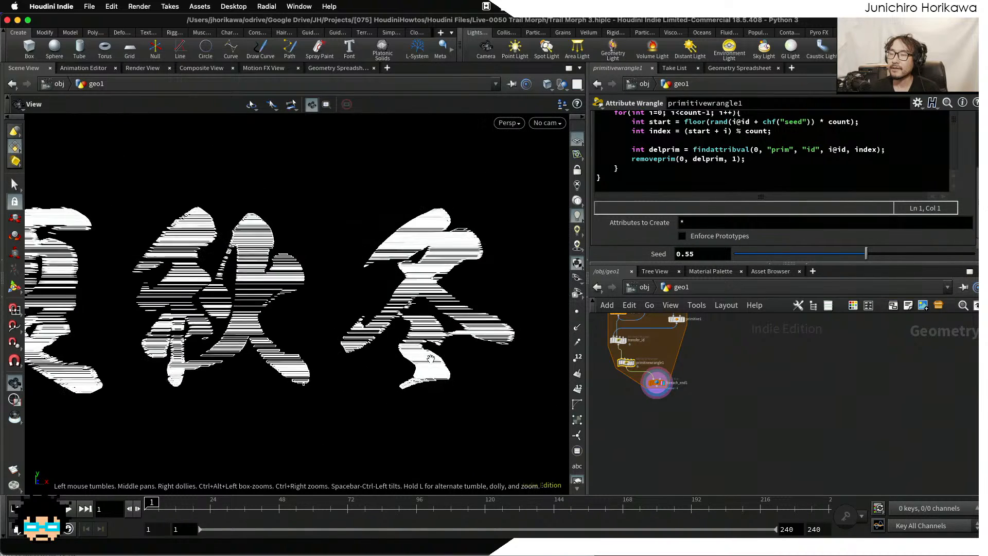
{"action": "scroll", "coordinate": [630, 419], "scroll_direction": "down", "scroll_amount": 2}
{"action": "scroll", "coordinate": [630, 419], "scroll_direction": "up", "scroll_amount": 6}
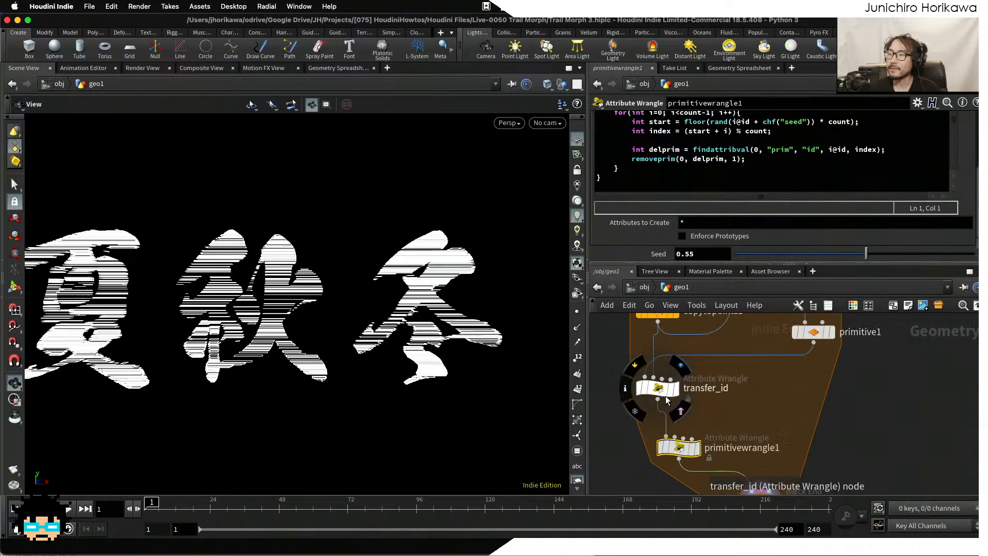
Review the transfer_id wrangle's VEX code and its place in the node chain ahead of primitivewrangle1.
{"action": "left_click", "coordinate": [667, 392]}
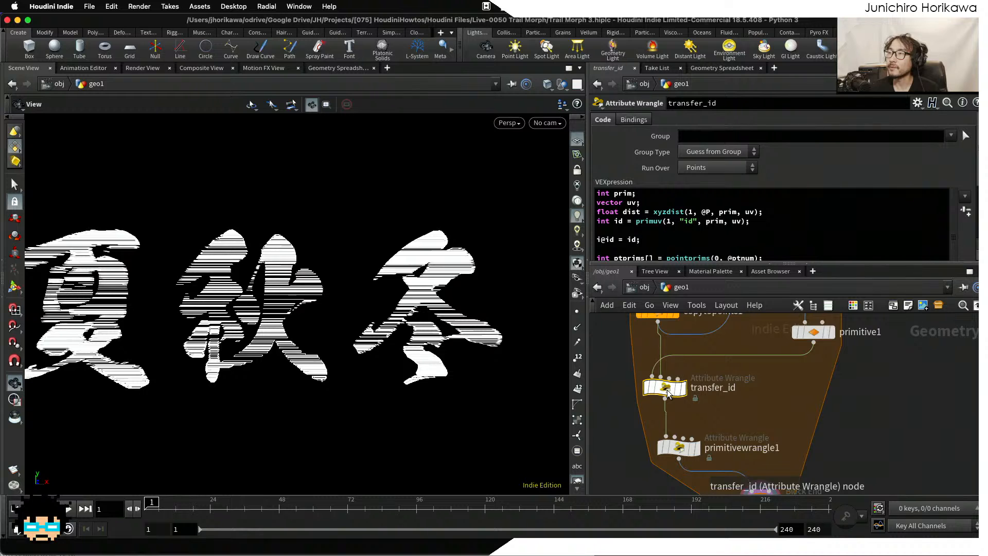
{"action": "left_click_drag", "start_coordinate": [668, 394], "coordinate": [670, 392]}
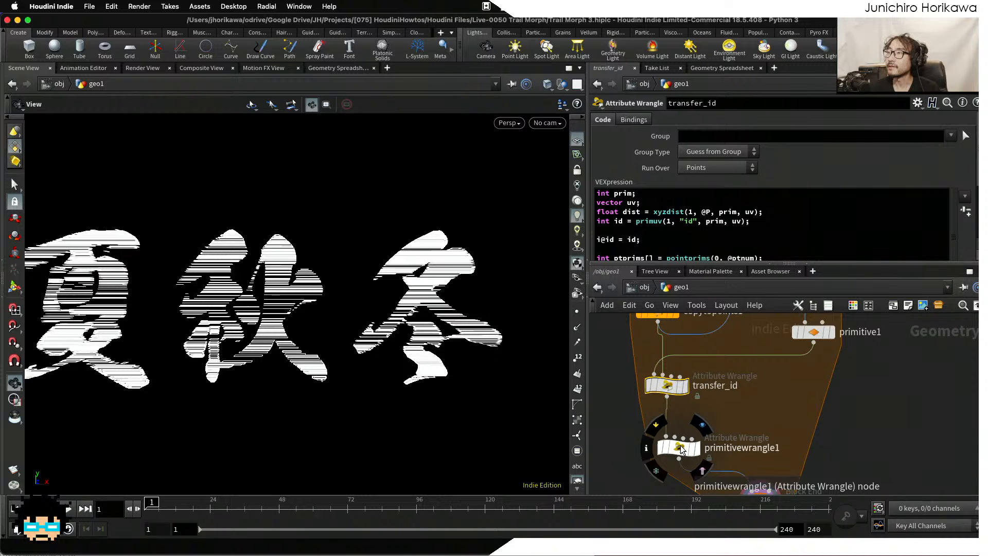
{"action": "middle_click_drag", "start_coordinate": [714, 426], "coordinate": [731, 392]}
{"action": "scroll", "coordinate": [709, 426], "scroll_direction": "up", "scroll_amount": 3}
{"action": "left_click_drag", "start_coordinate": [696, 417], "coordinate": [683, 407]}
{"action": "scroll", "coordinate": [683, 407], "scroll_direction": "up", "scroll_amount": 2}
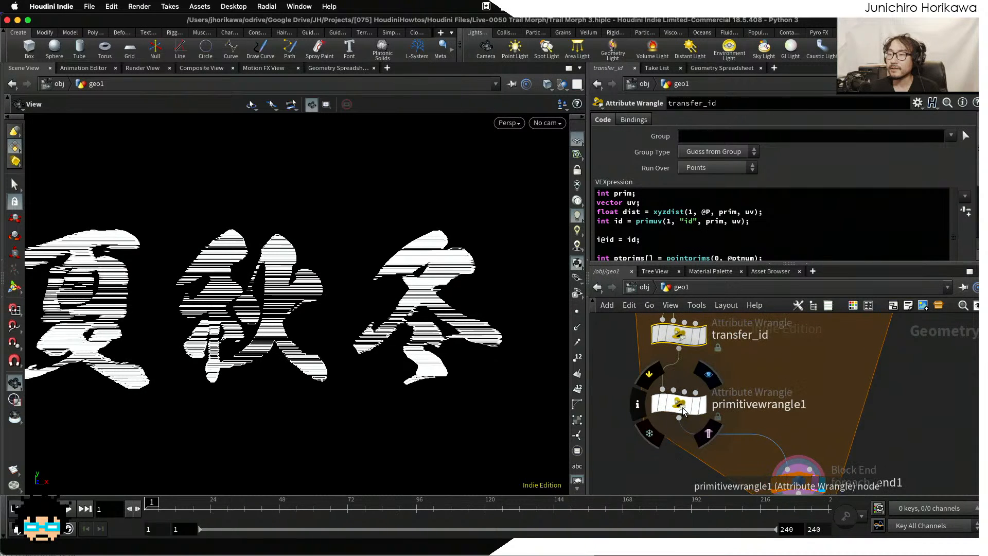
{"action": "scroll", "coordinate": [402, 308], "scroll_direction": "down", "scroll_amount": 2}
{"action": "middle_click_drag", "start_coordinate": [402, 308], "coordinate": [330, 332]}
{"action": "scroll", "coordinate": [330, 332], "scroll_direction": "up", "scroll_amount": 5}
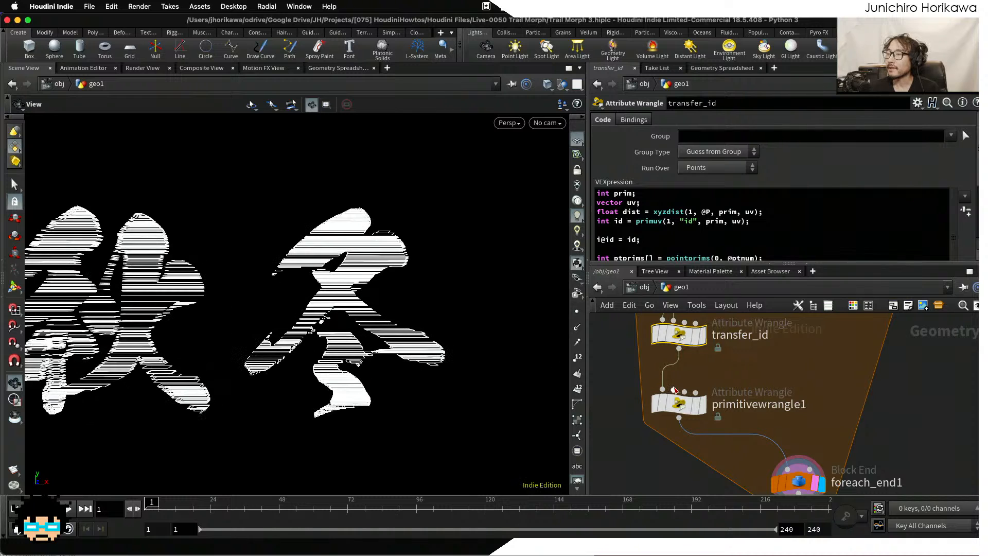
{"action": "left_click_drag", "start_coordinate": [787, 265], "coordinate": [809, 343]}
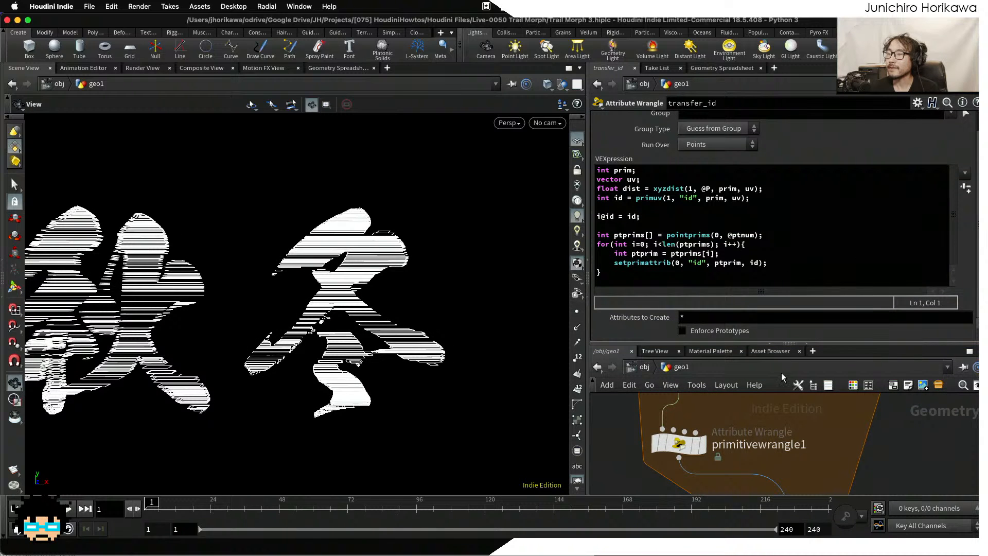
Set Contour Num on the contour_points wrangle to 500.
{"action": "scroll", "coordinate": [780, 434], "scroll_direction": "down", "scroll_amount": 5}
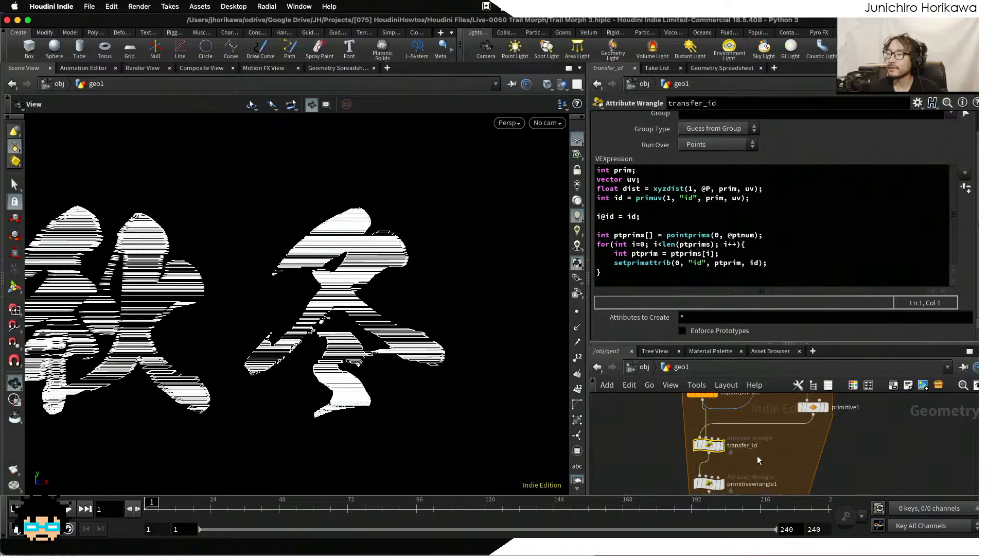
{"action": "middle_click_drag", "start_coordinate": [725, 439], "coordinate": [718, 484]}
{"action": "scroll", "coordinate": [718, 478], "scroll_direction": "up", "scroll_amount": 2}
{"action": "left_click", "coordinate": [701, 436]}
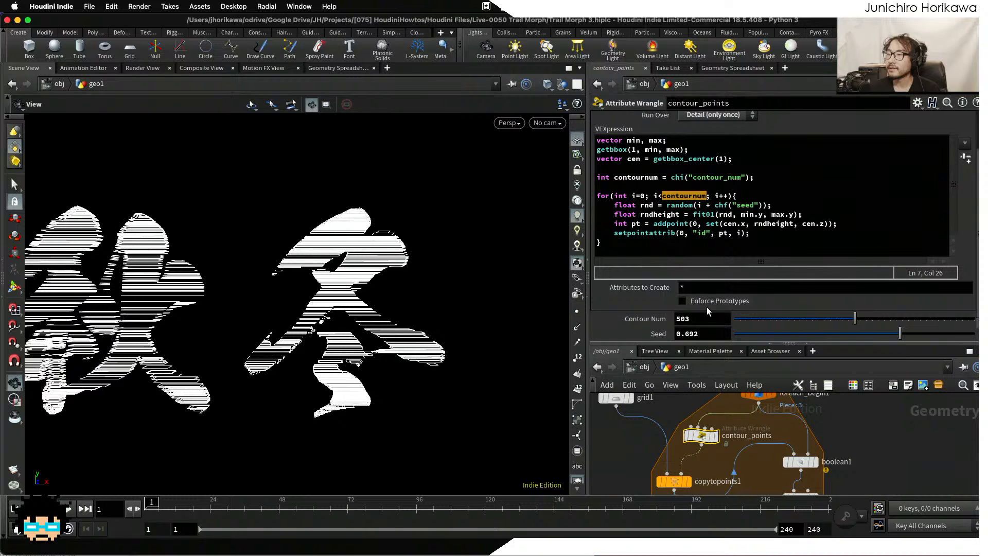
{"action": "left_click", "coordinate": [689, 318]}
{"action": "key", "text": "BackSpace"}
{"action": "type", "text": "0"}
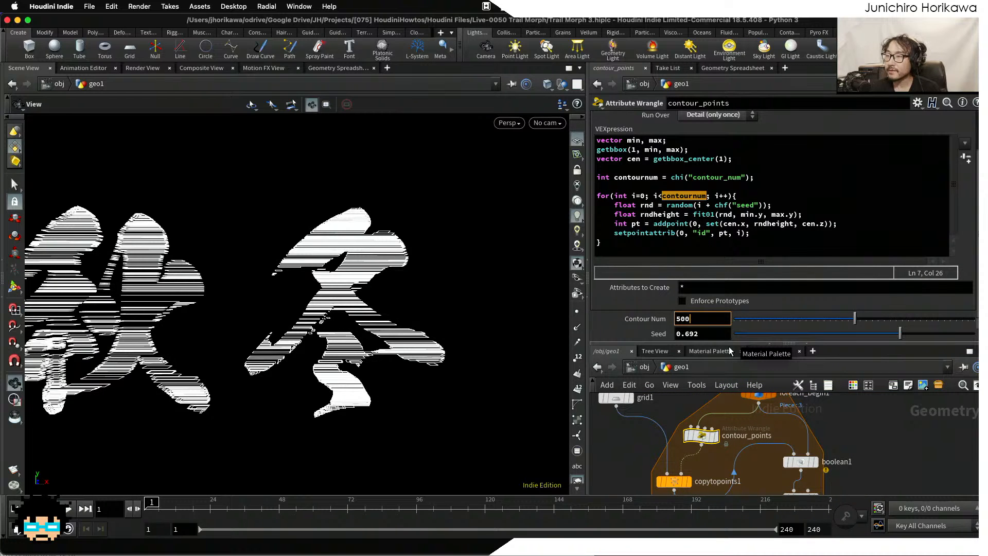
{"action": "key", "text": "Return"}
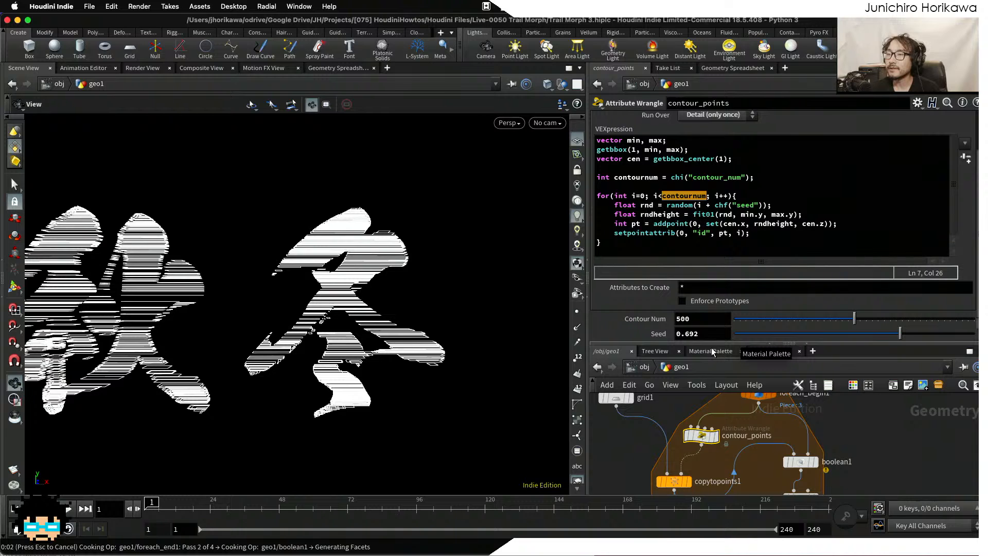
Check the primitive count in primitivewrangle1's node info.
{"action": "left_click_drag", "start_coordinate": [712, 343], "coordinate": [710, 249]}
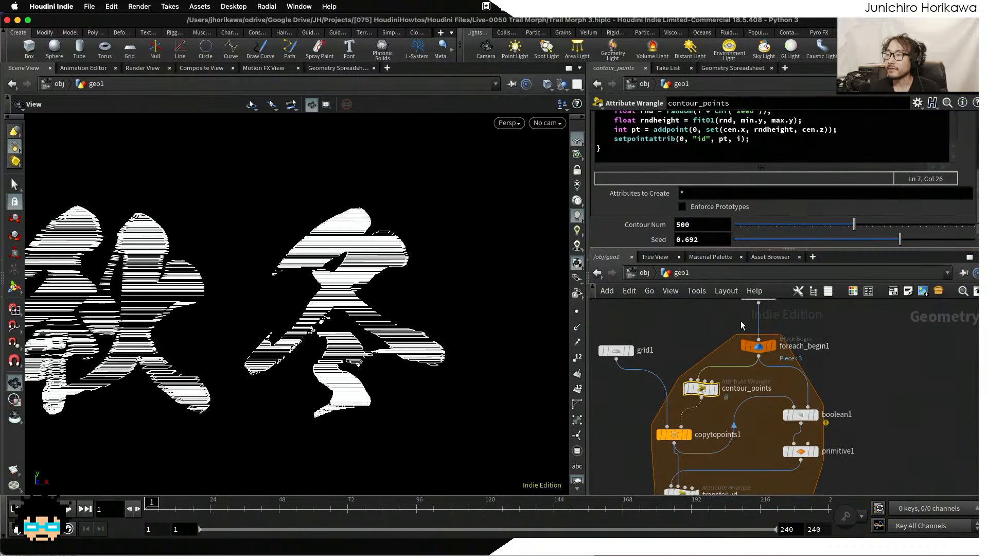
{"action": "middle_click_drag", "start_coordinate": [724, 472], "coordinate": [729, 361]}
{"action": "scroll", "coordinate": [692, 386], "scroll_direction": "up", "scroll_amount": 2}
{"action": "middle_click", "coordinate": [681, 440]}
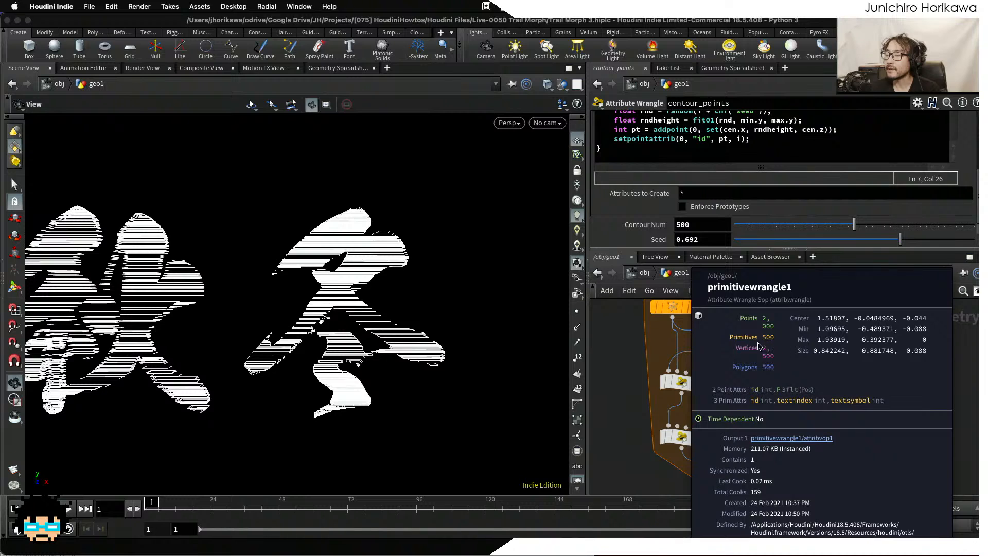
Rename primitivewrangle1 to del_duplicate.
{"action": "double_click", "coordinate": [737, 440]}
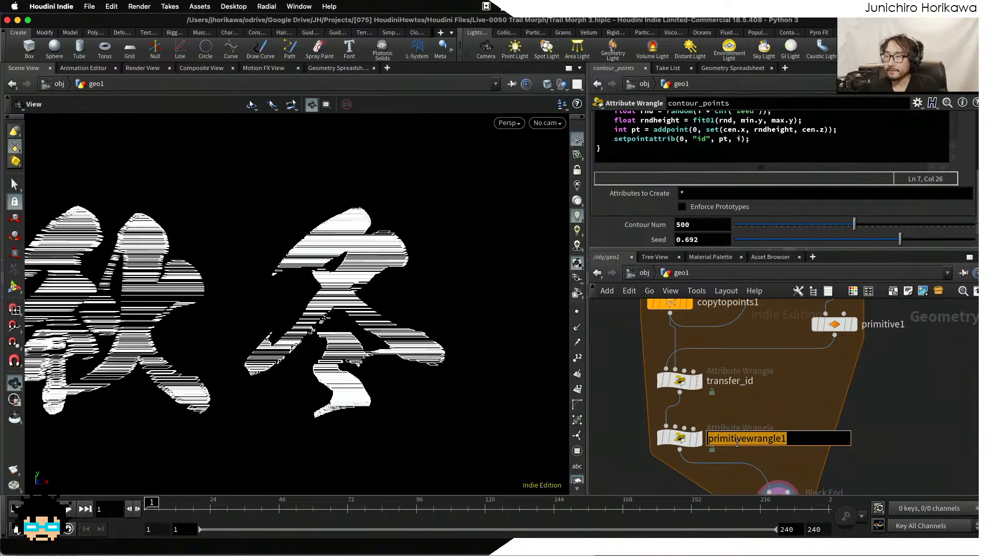
{"action": "type", "text": "del_"}
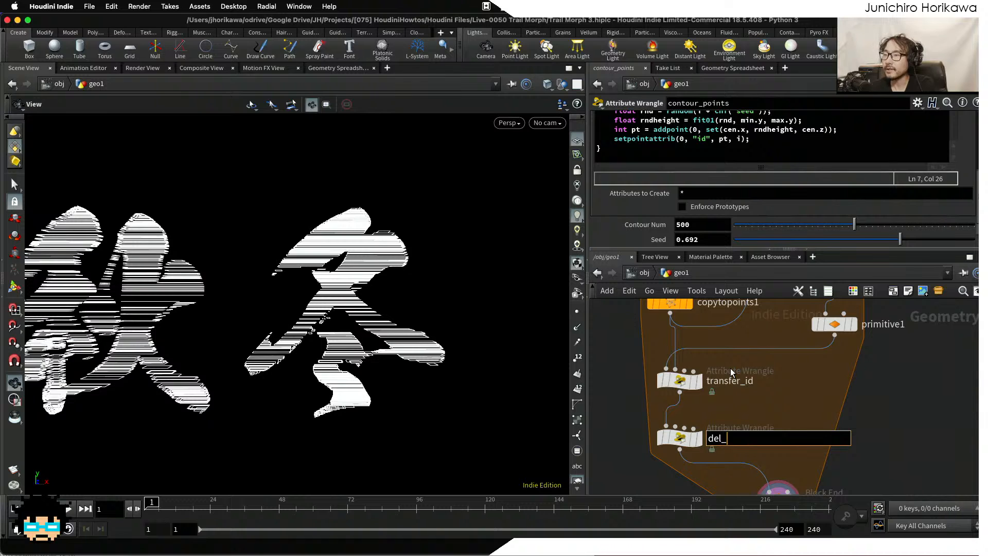
{"action": "type", "text": "duplicate"}
{"action": "key", "text": "Return"}
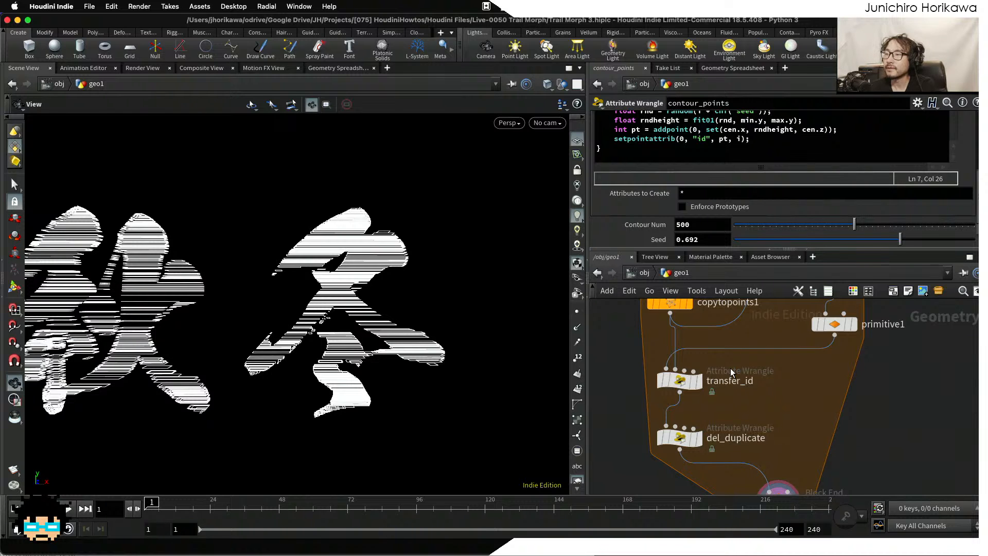
Examine foreach_begin1's textindex and textsymbol primitive attributes in the Geometry Spreadsheet.
{"action": "key", "text": "h"}
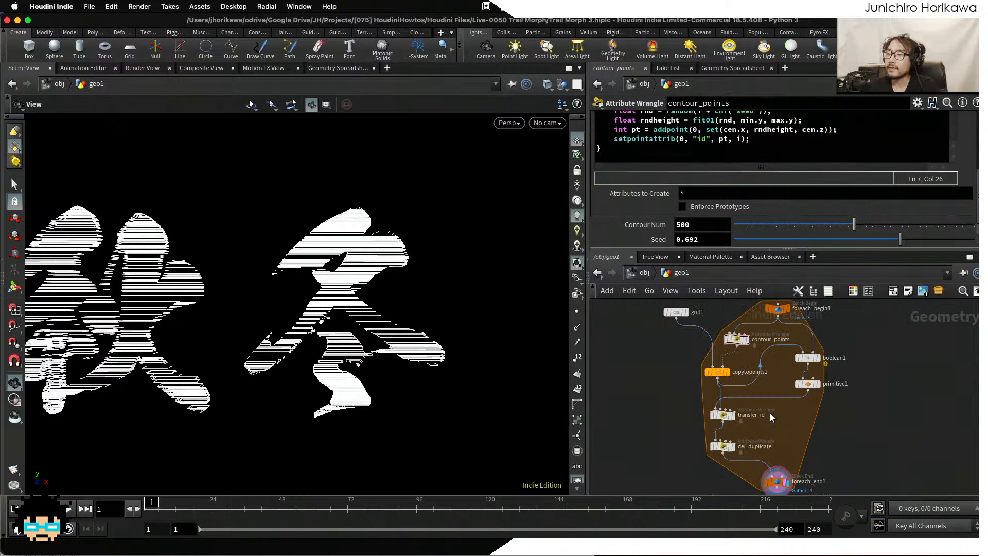
{"action": "scroll", "coordinate": [775, 420], "scroll_direction": "up", "scroll_amount": 5}
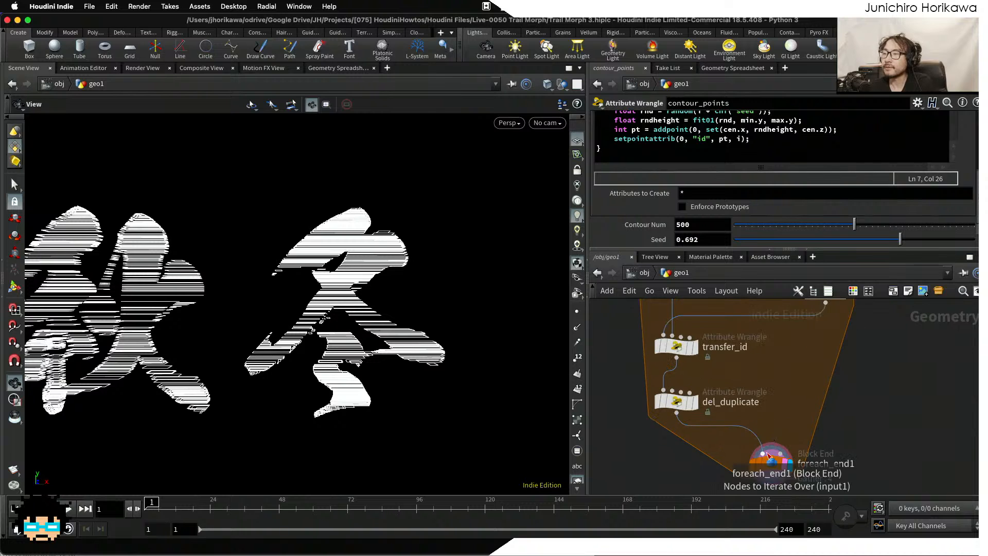
{"action": "scroll", "coordinate": [767, 469], "scroll_direction": "down", "scroll_amount": 5}
{"action": "scroll", "coordinate": [772, 447], "scroll_direction": "up", "scroll_amount": 2}
{"action": "middle_click_drag", "start_coordinate": [779, 437], "coordinate": [773, 468]}
{"action": "scroll", "coordinate": [766, 387], "scroll_direction": "up", "scroll_amount": 6}
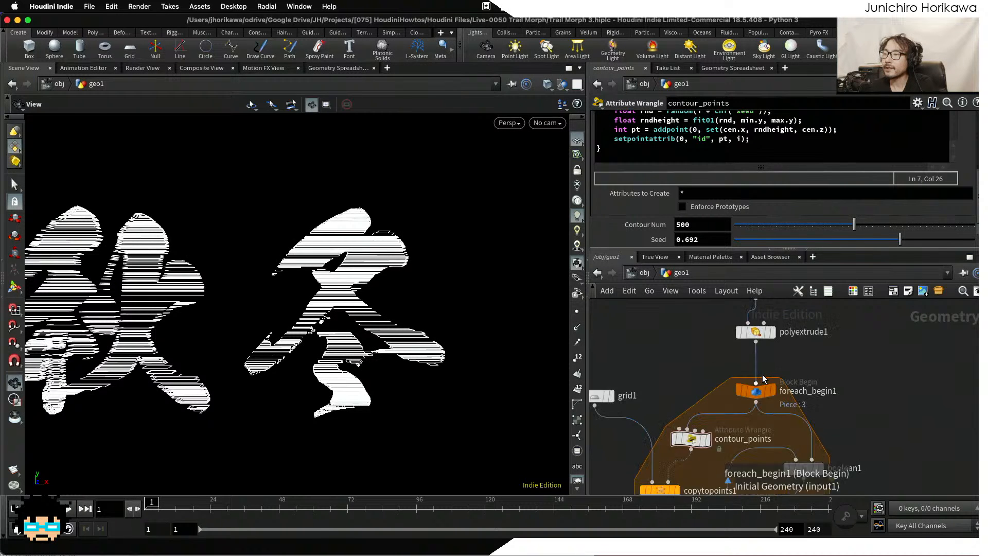
{"action": "left_click", "coordinate": [763, 396]}
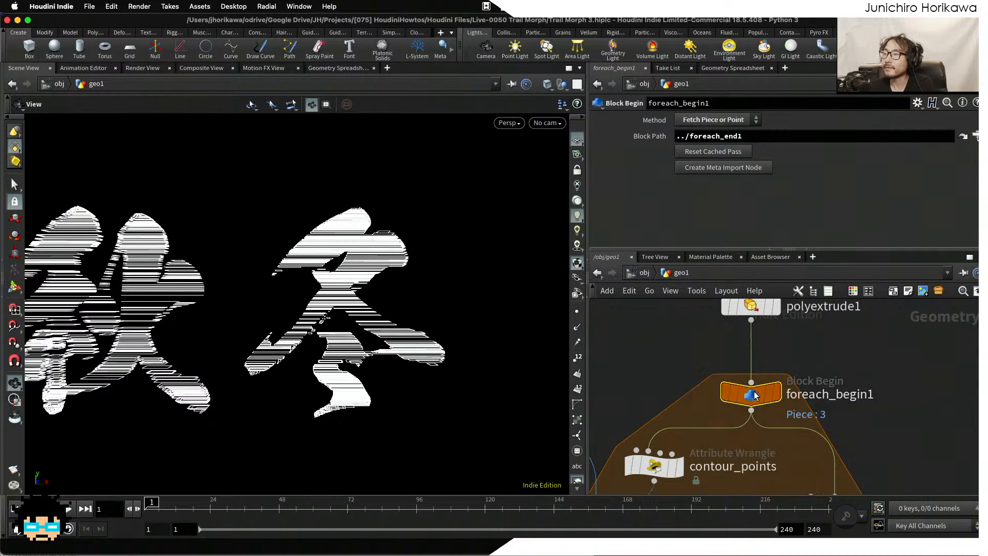
{"action": "left_click_drag", "start_coordinate": [755, 397], "coordinate": [755, 392]}
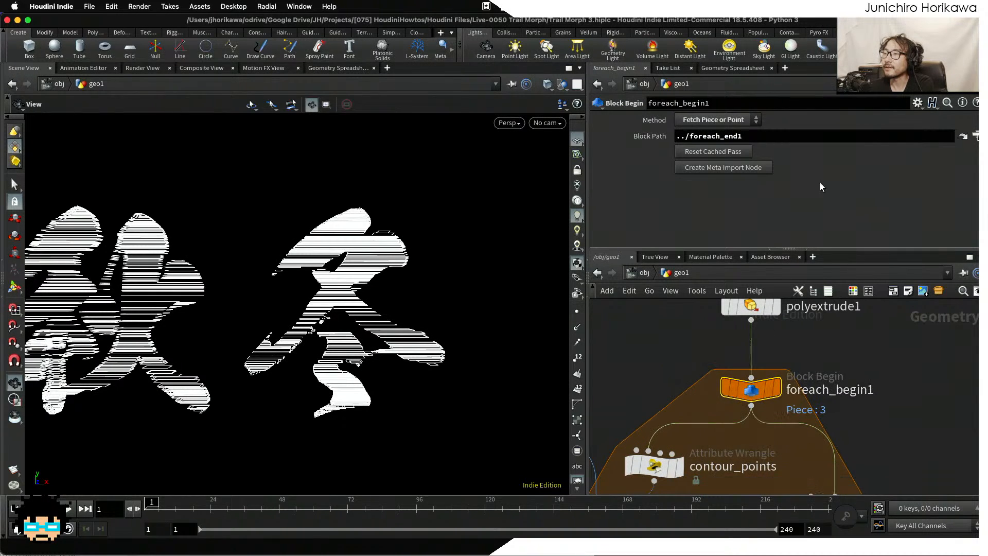
{"action": "left_click", "coordinate": [737, 68]}
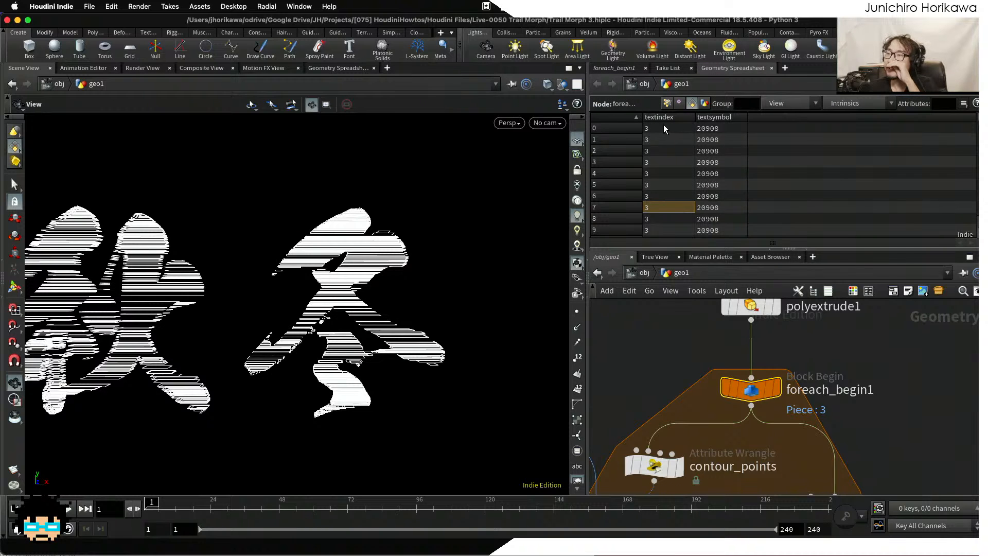
{"action": "scroll", "coordinate": [658, 314], "scroll_direction": "down", "scroll_amount": 5}
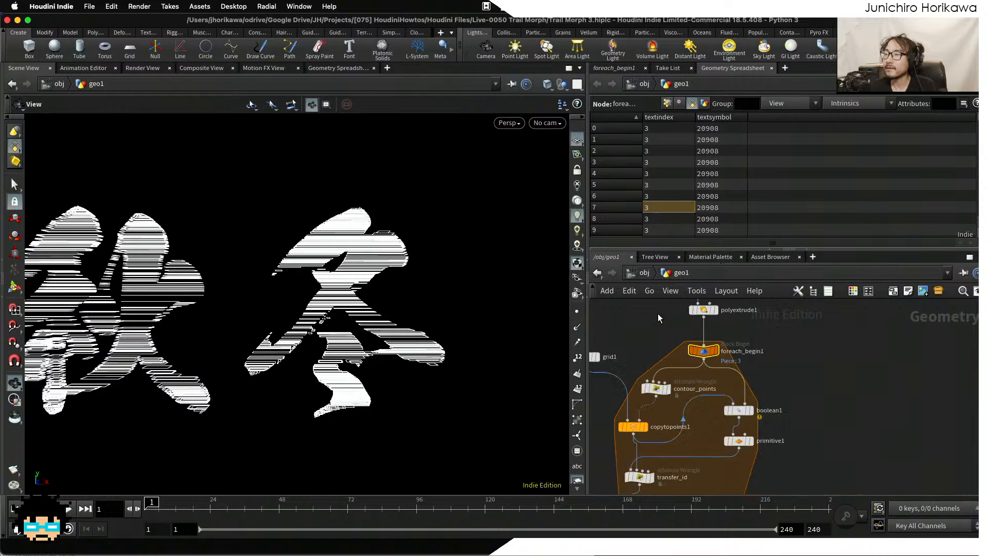
Check del_duplicate's id, textindex and textsymbol primitive attributes in the Geometry Spreadsheet.
{"action": "scroll", "coordinate": [673, 386], "scroll_direction": "up", "scroll_amount": 6}
{"action": "scroll", "coordinate": [669, 413], "scroll_direction": "down", "scroll_amount": 5}
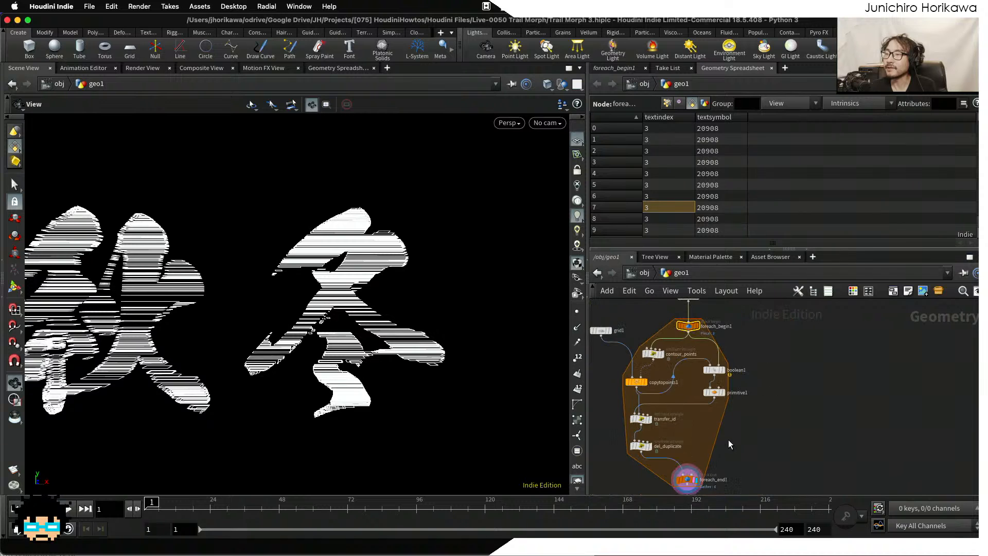
{"action": "left_click_drag", "start_coordinate": [729, 441], "coordinate": [634, 350]}
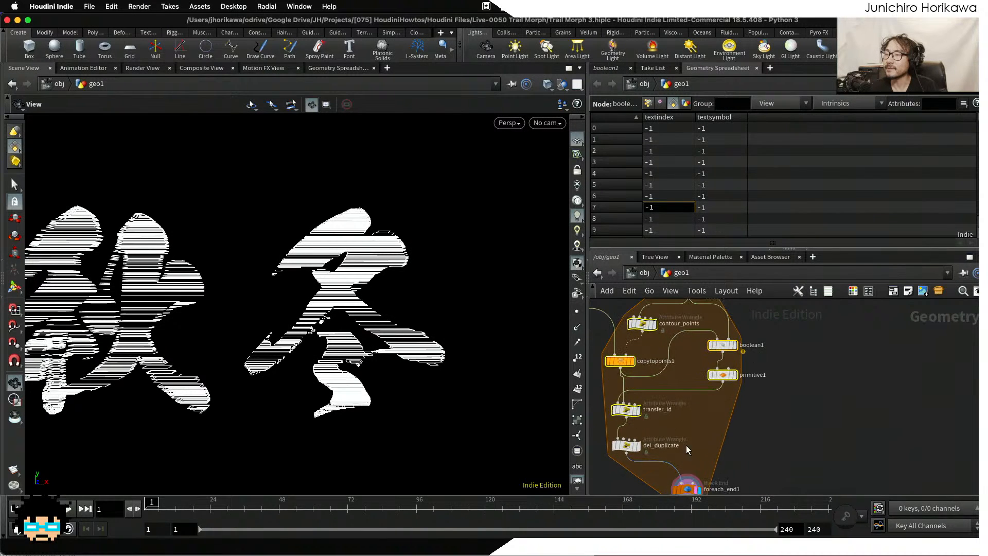
{"action": "scroll", "coordinate": [685, 446], "scroll_direction": "up", "scroll_amount": 3}
{"action": "left_click", "coordinate": [646, 437]}
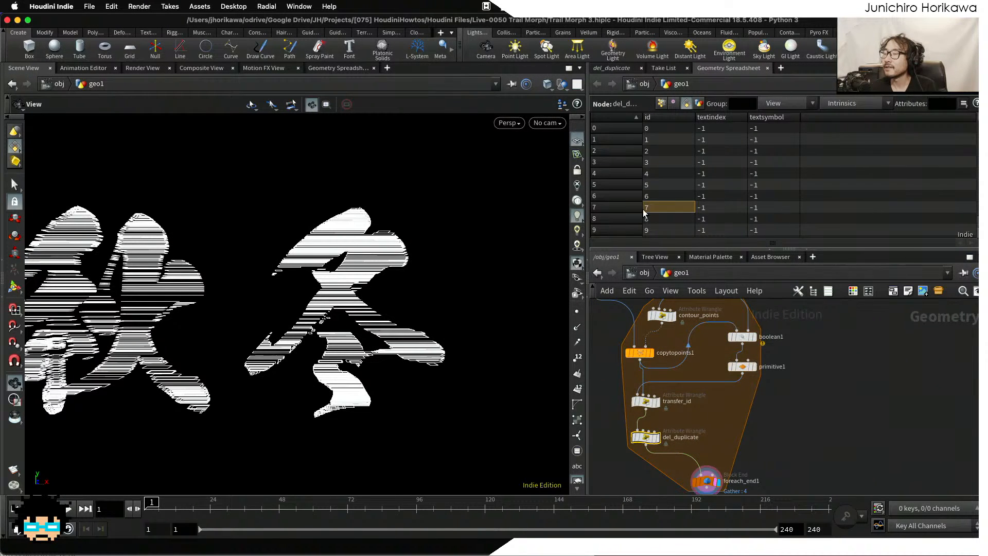
{"action": "scroll", "coordinate": [673, 389], "scroll_direction": "up", "scroll_amount": 3}
{"action": "scroll", "coordinate": [714, 407], "scroll_direction": "down", "scroll_amount": 3}
Compare the textindex and textsymbol values with those on foreach_begin1.
{"action": "middle_click_drag", "start_coordinate": [723, 372], "coordinate": [712, 439]}
{"action": "scroll", "coordinate": [706, 342], "scroll_direction": "up", "scroll_amount": 2}
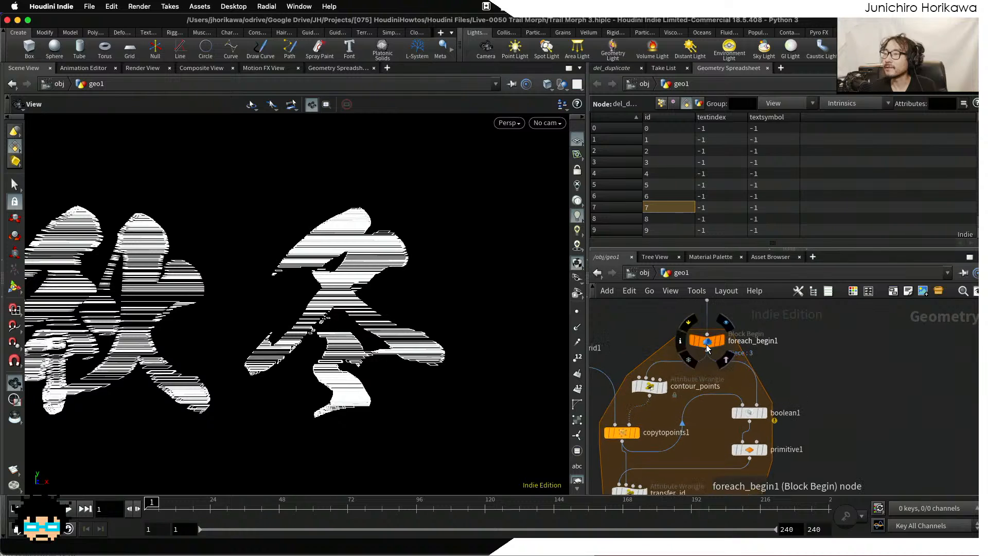
{"action": "left_click", "coordinate": [707, 342]}
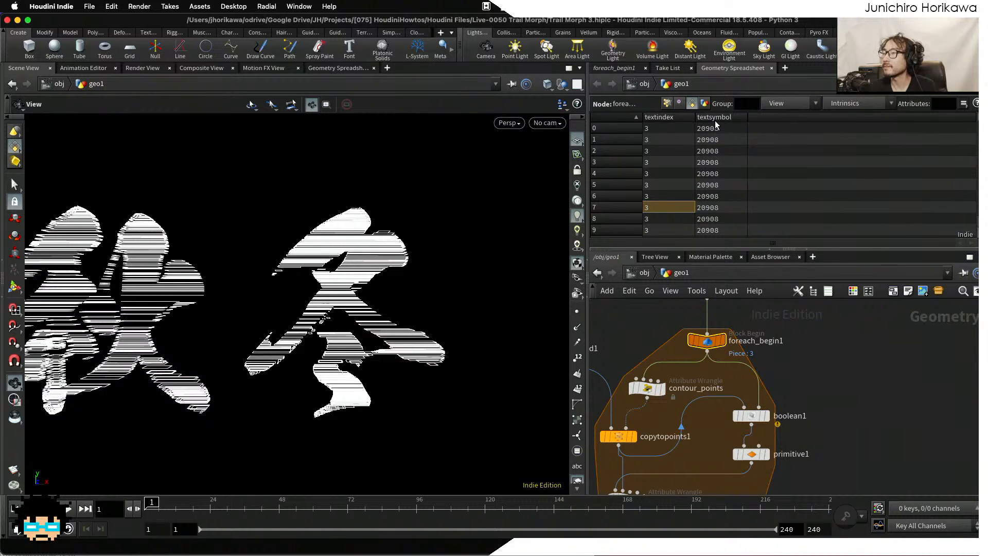
{"action": "scroll", "coordinate": [715, 154], "scroll_direction": "down", "scroll_amount": 3}
{"action": "left_click", "coordinate": [798, 437]}
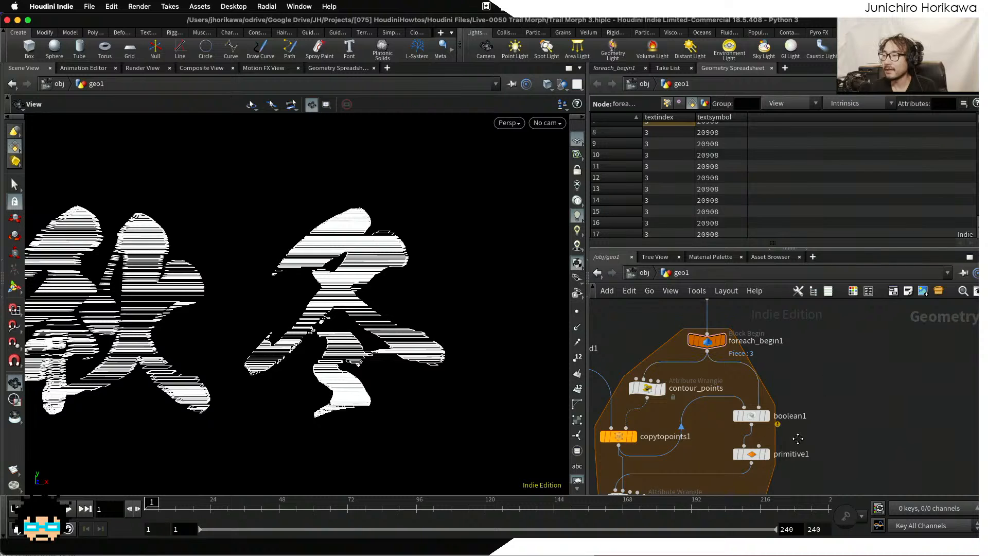
Add an Attribute Transfer node inside the loop between del_duplicate and foreach_end1.
{"action": "middle_click_drag", "start_coordinate": [798, 438], "coordinate": [811, 344]}
{"action": "middle_click_drag", "start_coordinate": [681, 462], "coordinate": [657, 367]}
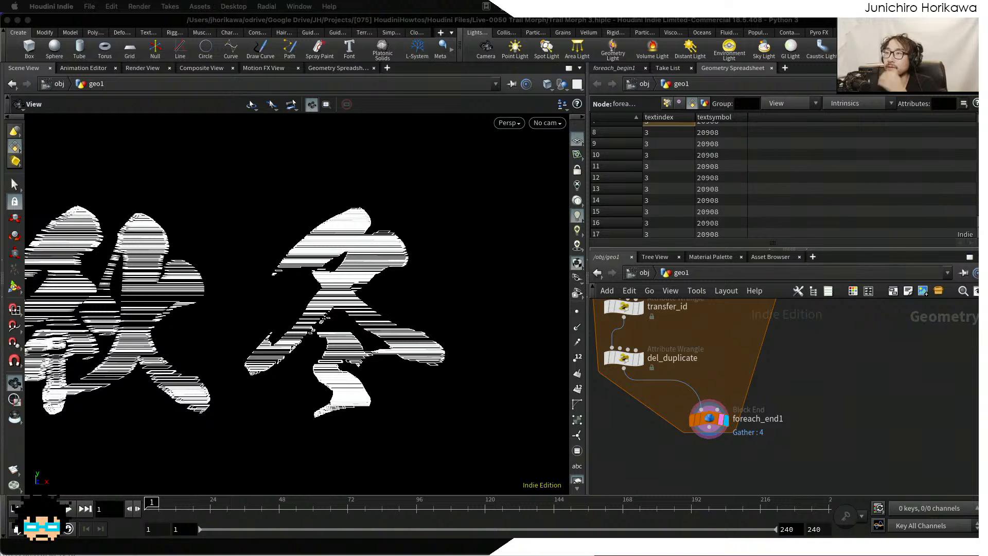
{"action": "middle_click_drag", "start_coordinate": [718, 360], "coordinate": [729, 394]}
{"action": "key", "text": "Tab"}
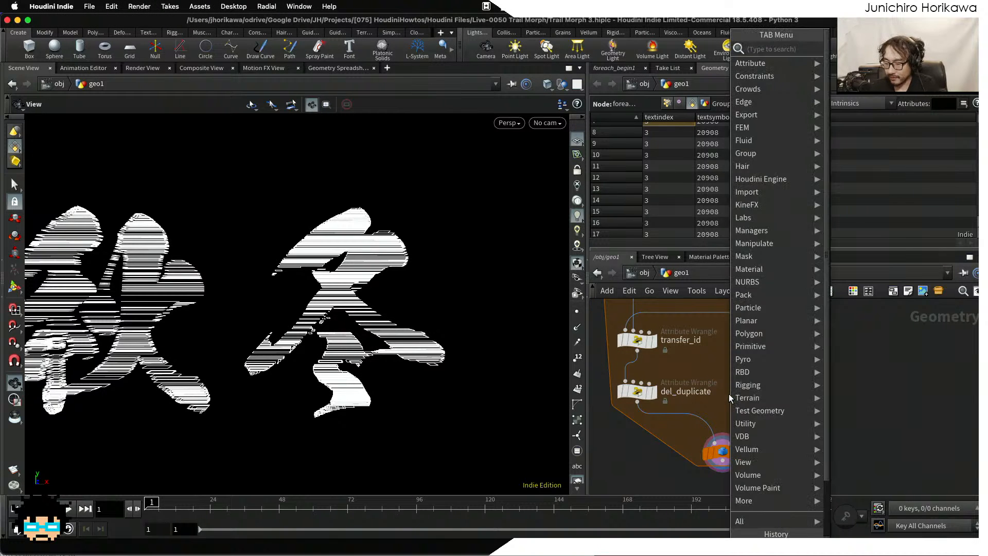
{"action": "type", "text": "attribute"}
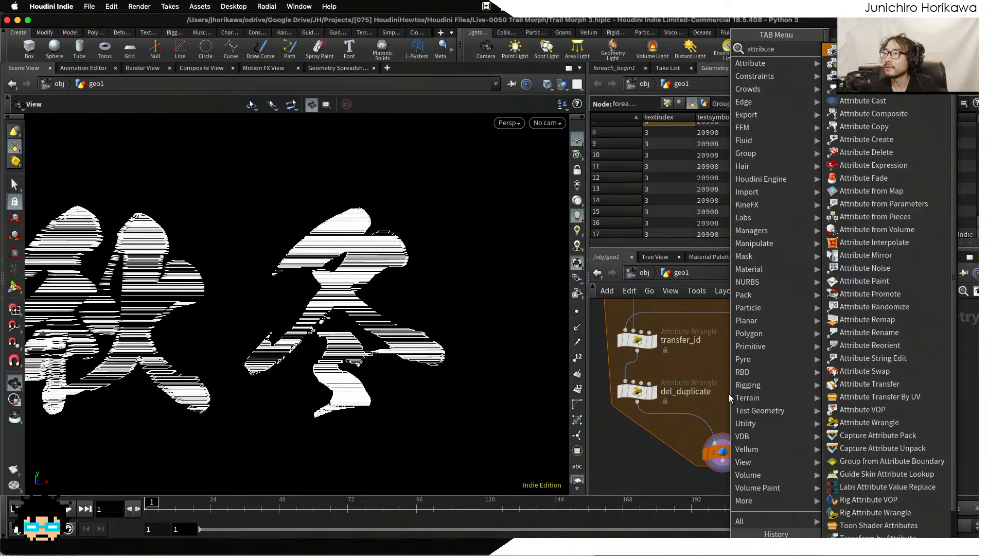
{"action": "type", "text": " w"}
{"action": "key", "text": "Return"}
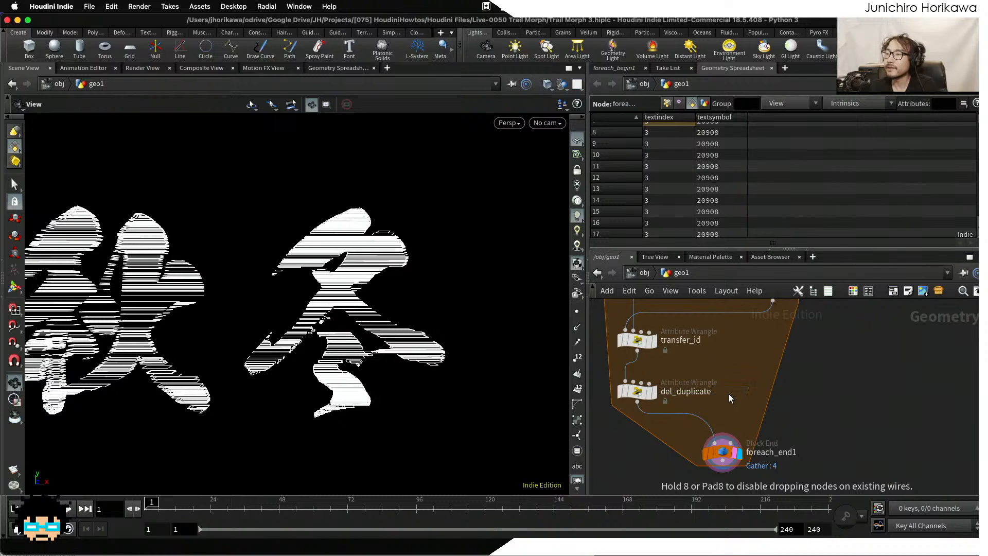
{"action": "left_click", "coordinate": [729, 394]}
{"action": "left_click_drag", "start_coordinate": [729, 394], "coordinate": [684, 435]}
{"action": "scroll", "coordinate": [723, 394], "scroll_direction": "down", "scroll_amount": 5}
{"action": "middle_click_drag", "start_coordinate": [736, 316], "coordinate": [721, 388]}
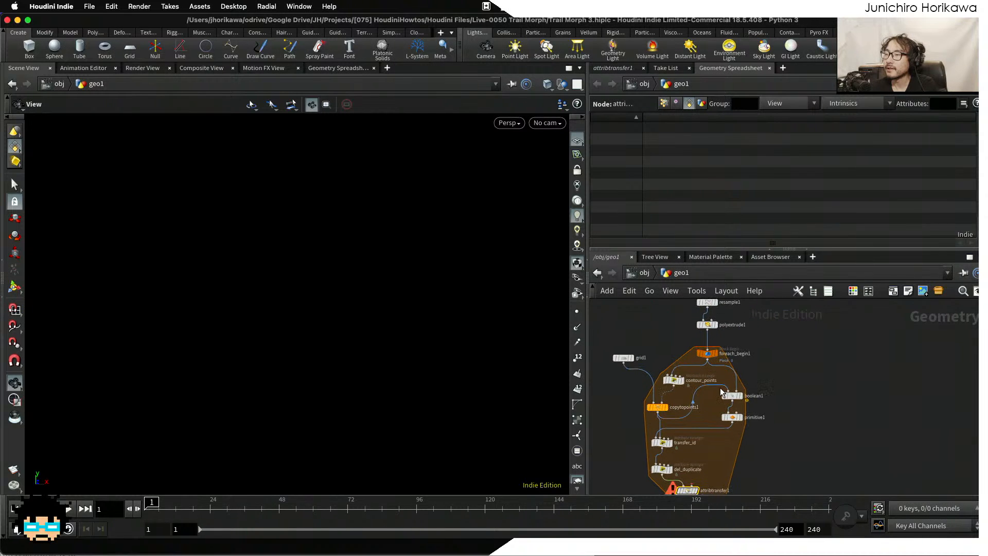
Connect foreach_begin1's output to the second input of attribtransfer1.
{"action": "scroll", "coordinate": [756, 326], "scroll_direction": "down", "scroll_amount": 1}
{"action": "left_click_drag", "start_coordinate": [707, 359], "coordinate": [715, 469]}
{"action": "scroll", "coordinate": [721, 453], "scroll_direction": "up", "scroll_amount": 4}
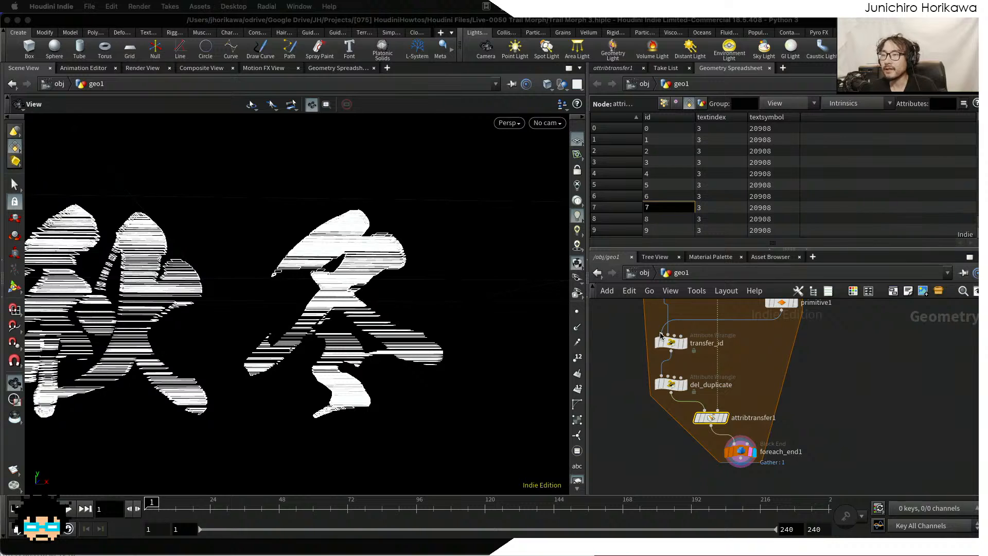
Enlarge the network editor pane slightly and move foreach_end1 further down below attribtransfer1.
{"action": "scroll", "coordinate": [424, 311], "scroll_direction": "up", "scroll_amount": 6}
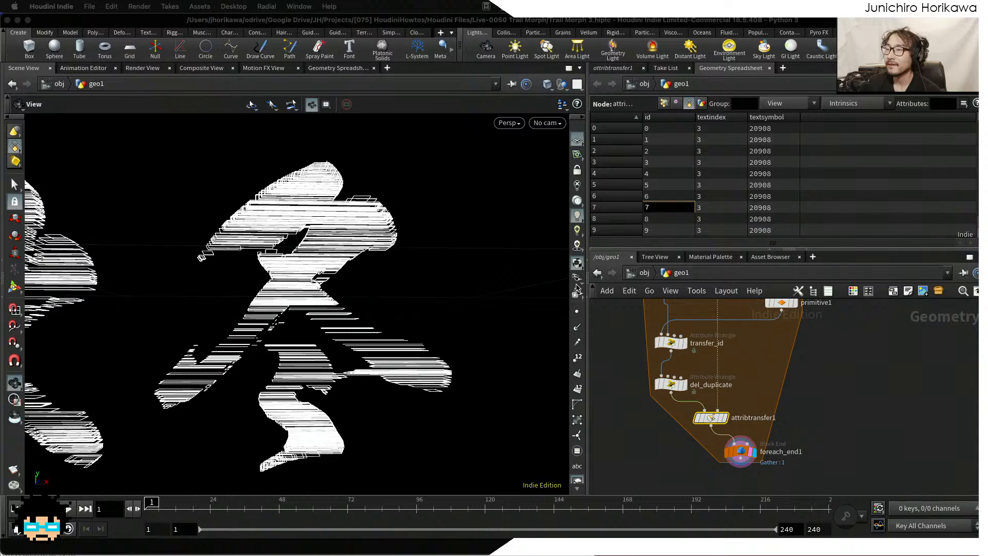
{"action": "left_click_drag", "start_coordinate": [669, 250], "coordinate": [669, 240]}
{"action": "scroll", "coordinate": [742, 394], "scroll_direction": "up", "scroll_amount": 2}
{"action": "middle_click_drag", "start_coordinate": [749, 390], "coordinate": [751, 373]}
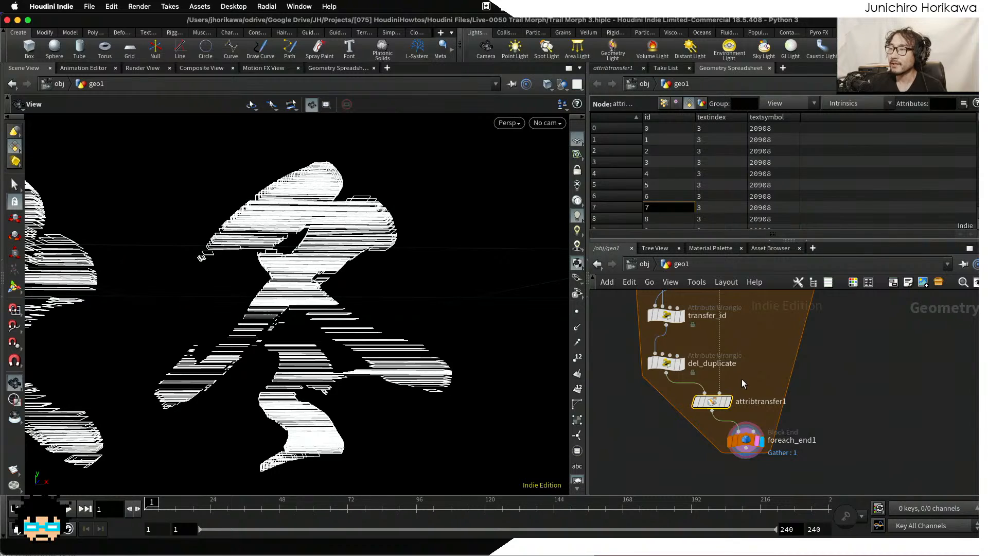
{"action": "left_click_drag", "start_coordinate": [746, 435], "coordinate": [735, 452]}
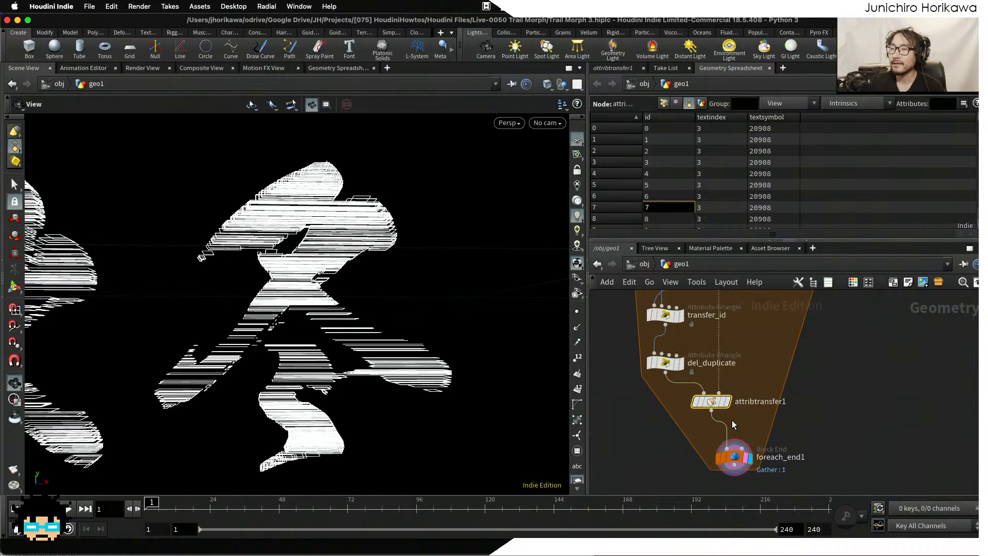
Examine the sliced contour rectangles of the kanji up close from several angles in the viewport.
{"action": "scroll", "coordinate": [384, 321], "scroll_direction": "up", "scroll_amount": 10}
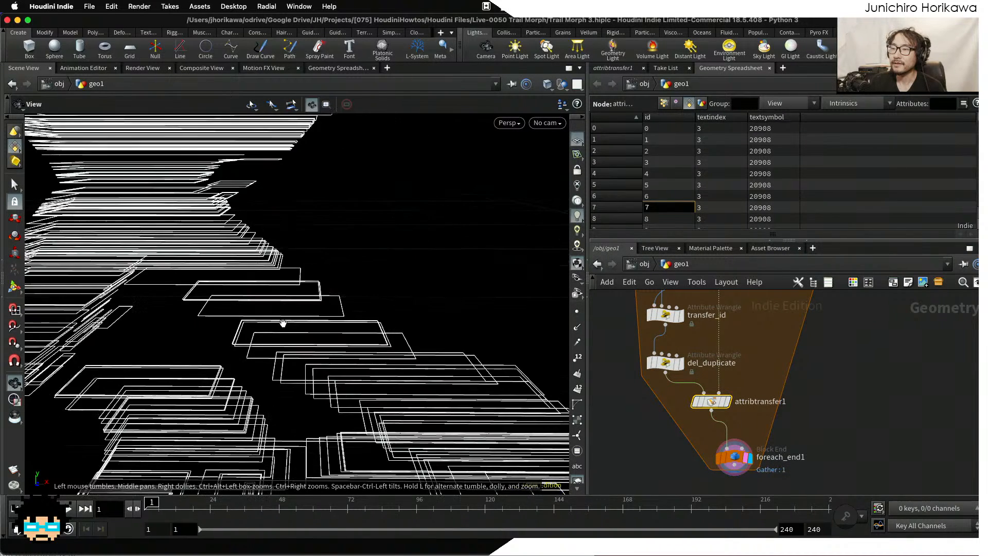
{"action": "scroll", "coordinate": [283, 323], "scroll_direction": "up", "scroll_amount": 5}
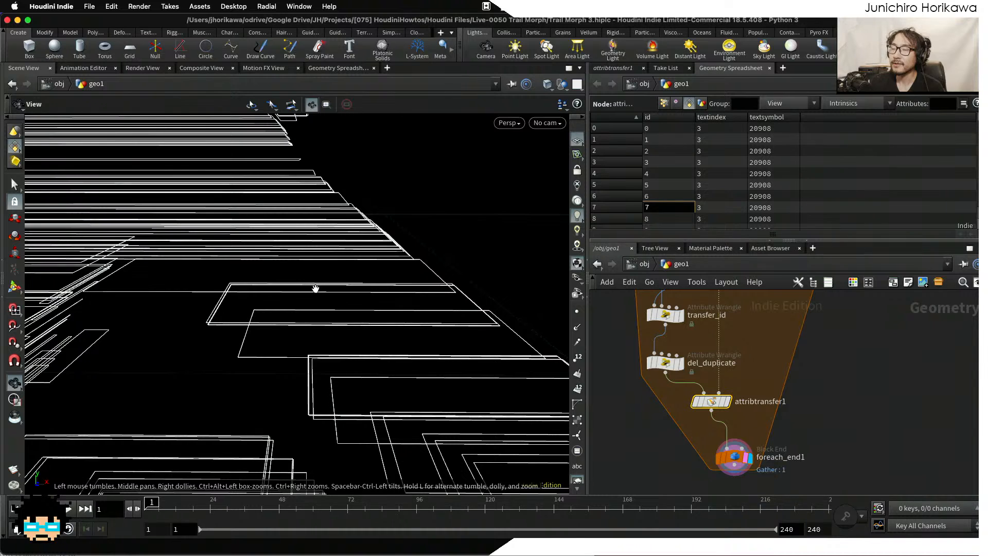
{"action": "left_click_drag", "start_coordinate": [316, 289], "coordinate": [212, 299]}
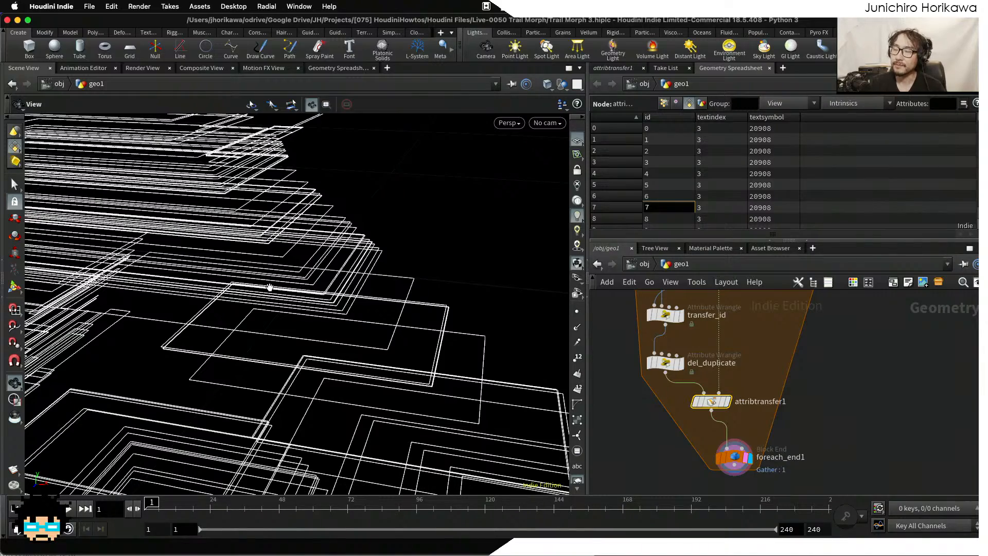
{"action": "mouse_move", "coordinate": [208, 328]}
{"action": "left_mouse_down"}
{"action": "mouse_move", "coordinate": [223, 315]}
{"action": "mouse_move", "coordinate": [256, 326]}
{"action": "mouse_move", "coordinate": [260, 314]}
{"action": "mouse_move", "coordinate": [202, 313]}
{"action": "mouse_move", "coordinate": [264, 304]}
{"action": "mouse_move", "coordinate": [210, 325]}
{"action": "left_mouse_up"}
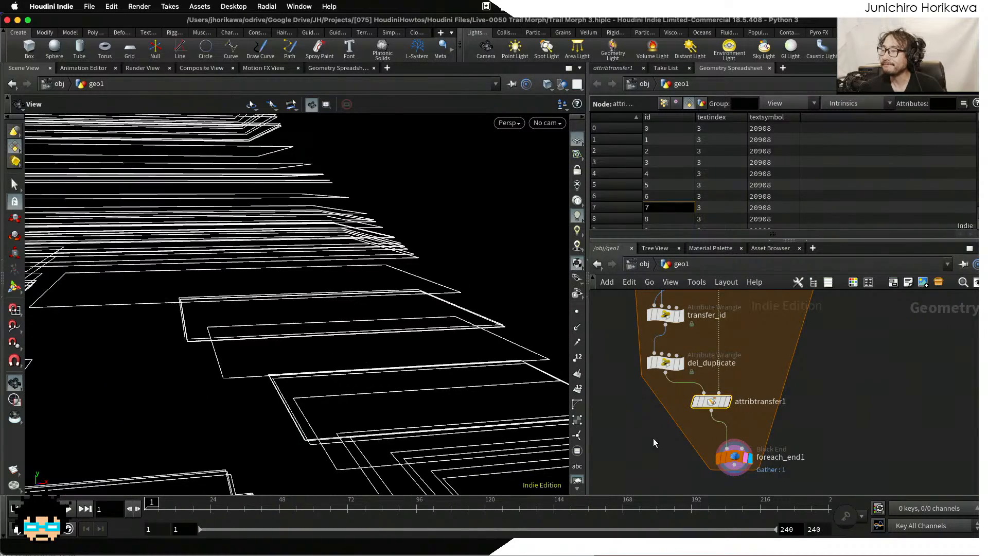
{"action": "scroll", "coordinate": [749, 464], "scroll_direction": "up", "scroll_amount": 2}
{"action": "left_click_drag", "start_coordinate": [752, 468], "coordinate": [761, 472]}
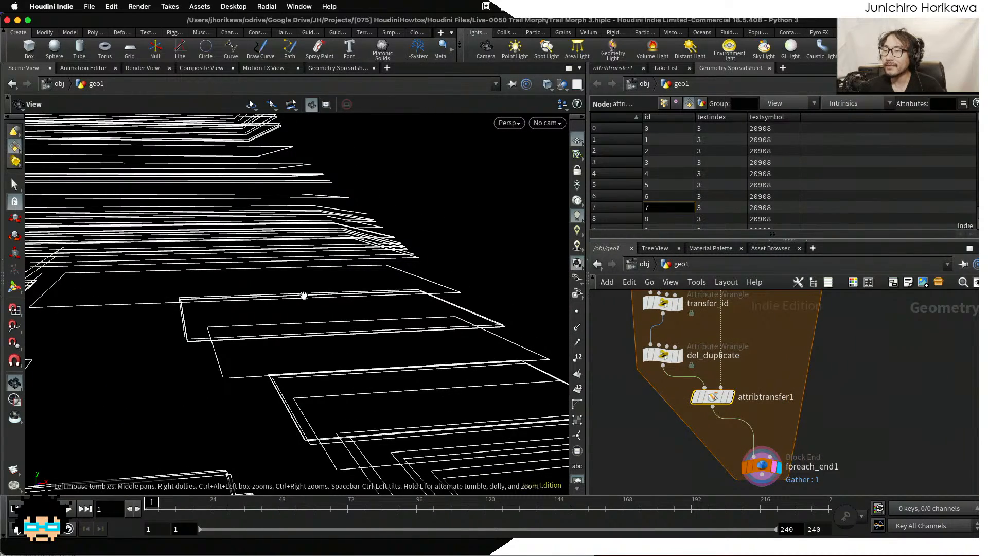
{"action": "left_click_drag", "start_coordinate": [247, 300], "coordinate": [172, 249]}
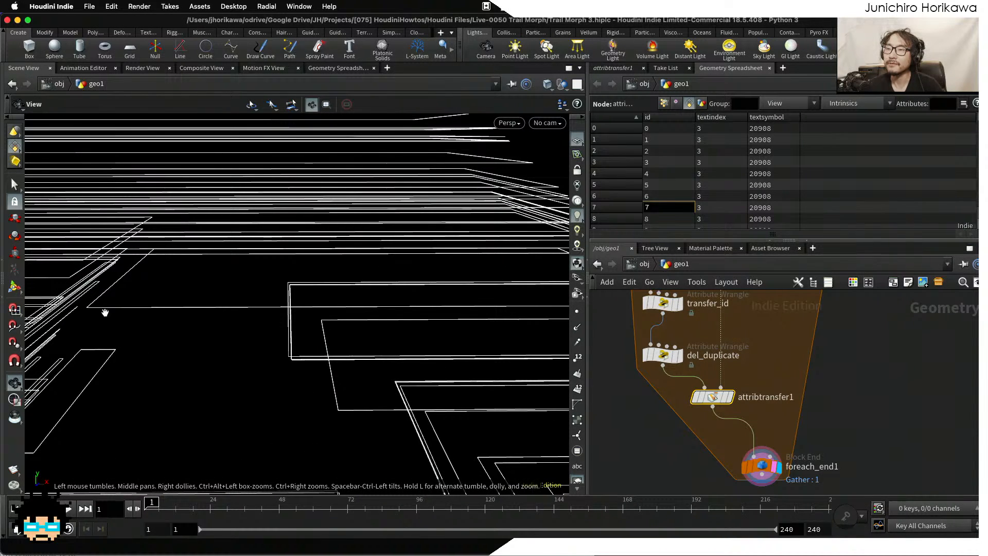
{"action": "left_click_drag", "start_coordinate": [104, 313], "coordinate": [413, 303]}
{"action": "left_click_drag", "start_coordinate": [530, 305], "coordinate": [106, 288]}
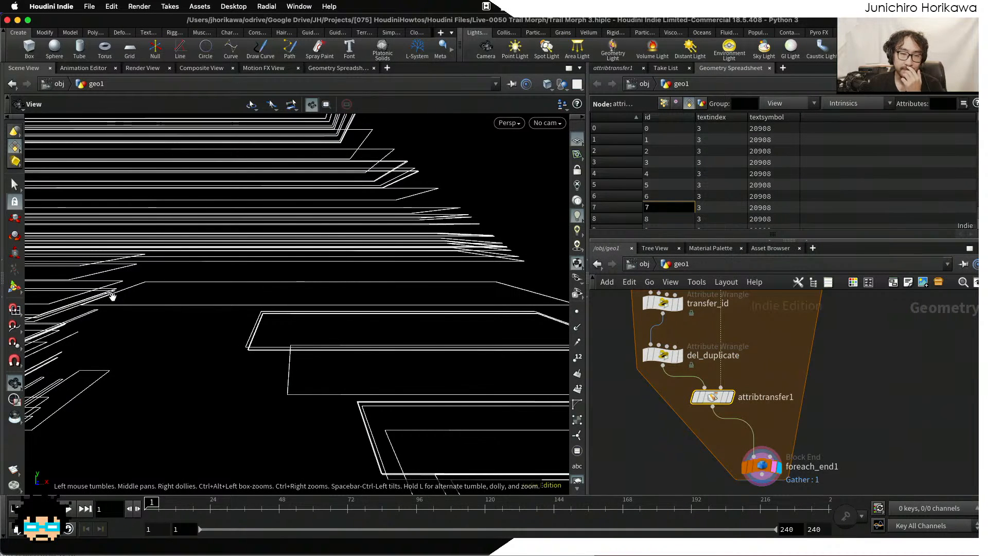
{"action": "left_click_drag", "start_coordinate": [136, 288], "coordinate": [106, 310]}
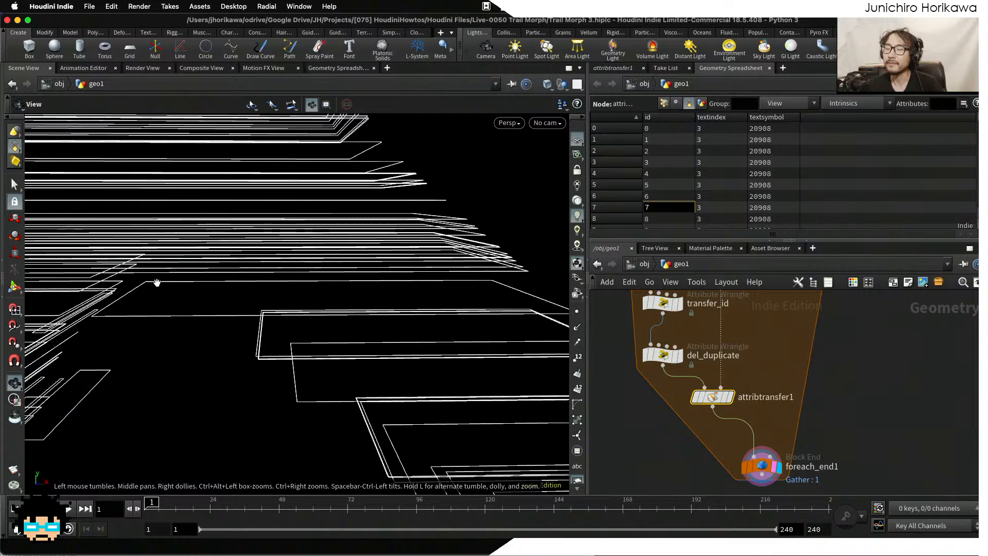
{"action": "left_click_drag", "start_coordinate": [159, 282], "coordinate": [150, 283]}
{"action": "left_click_drag", "start_coordinate": [327, 295], "coordinate": [156, 306]}
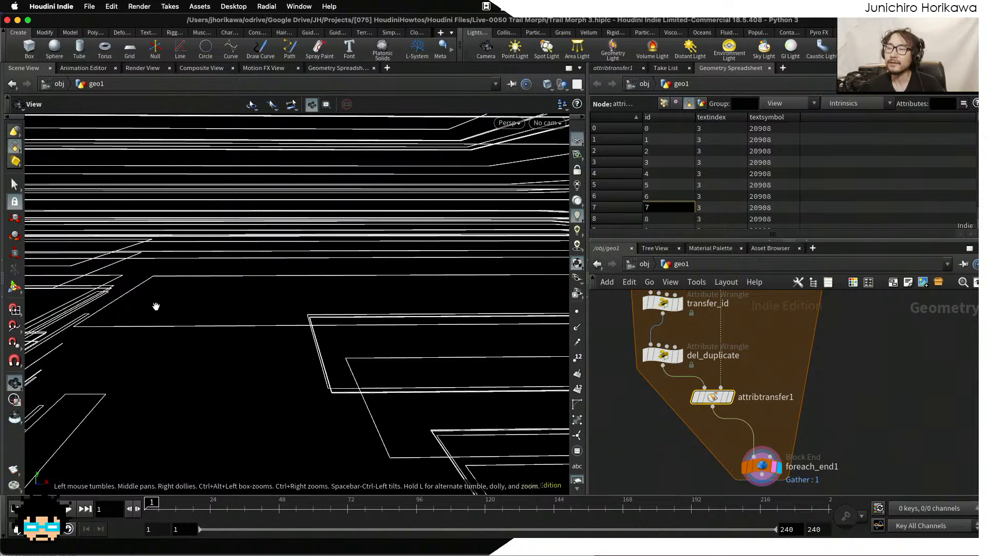
Check primitive1's textindex and textsymbol primitive attributes in the Geometry Spreadsheet.
{"action": "middle_click_drag", "start_coordinate": [734, 401], "coordinate": [742, 462]}
{"action": "scroll", "coordinate": [715, 447], "scroll_direction": "up", "scroll_amount": 1}
{"action": "scroll", "coordinate": [712, 445], "scroll_direction": "down", "scroll_amount": 4}
{"action": "scroll", "coordinate": [767, 397], "scroll_direction": "up", "scroll_amount": 2}
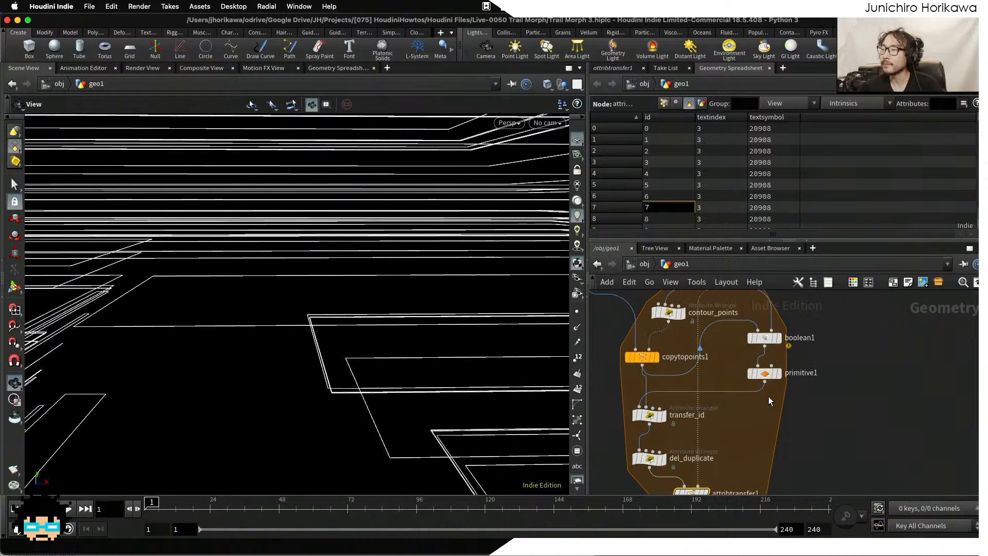
{"action": "left_click", "coordinate": [765, 376]}
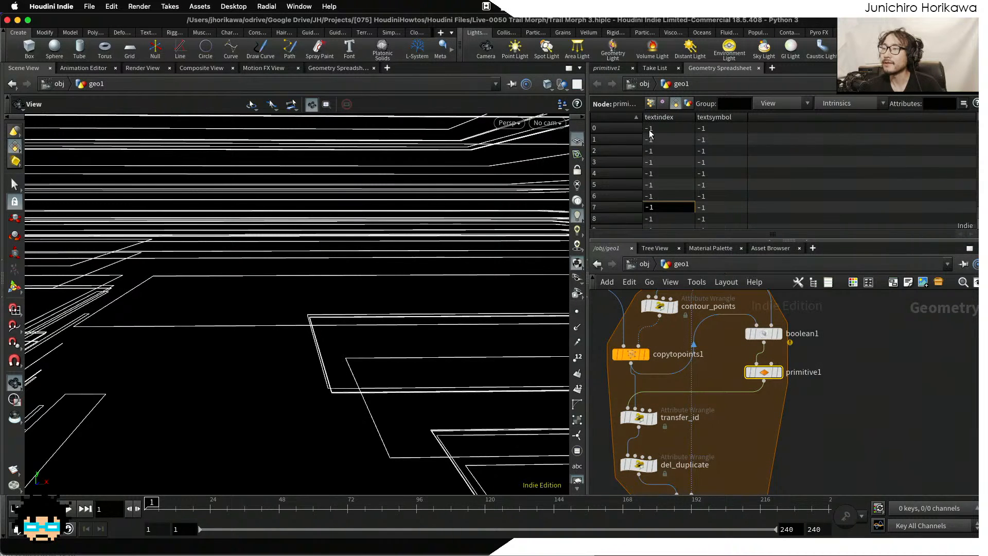
Examine the individual contour outlines and their corners where neighbouring slices of the kanji lie close together.
{"action": "left_click_drag", "start_coordinate": [168, 280], "coordinate": [128, 283]}
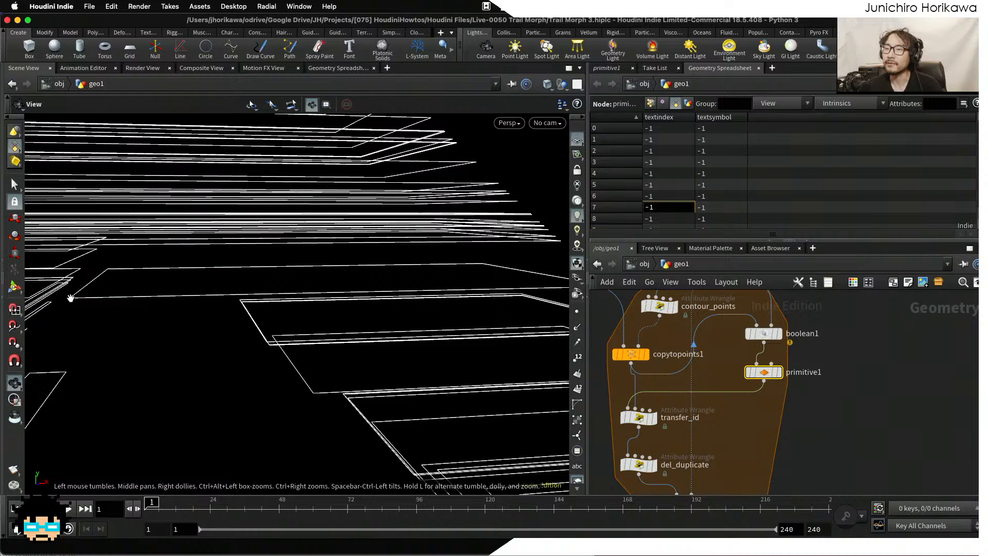
{"action": "scroll", "coordinate": [71, 298], "scroll_direction": "down", "scroll_amount": 2}
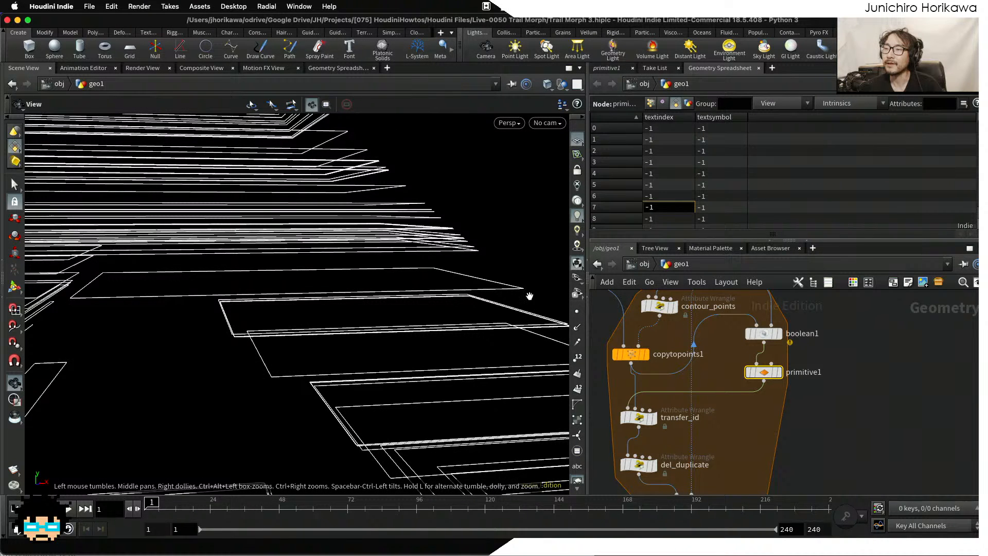
{"action": "left_click_drag", "start_coordinate": [435, 264], "coordinate": [281, 292]}
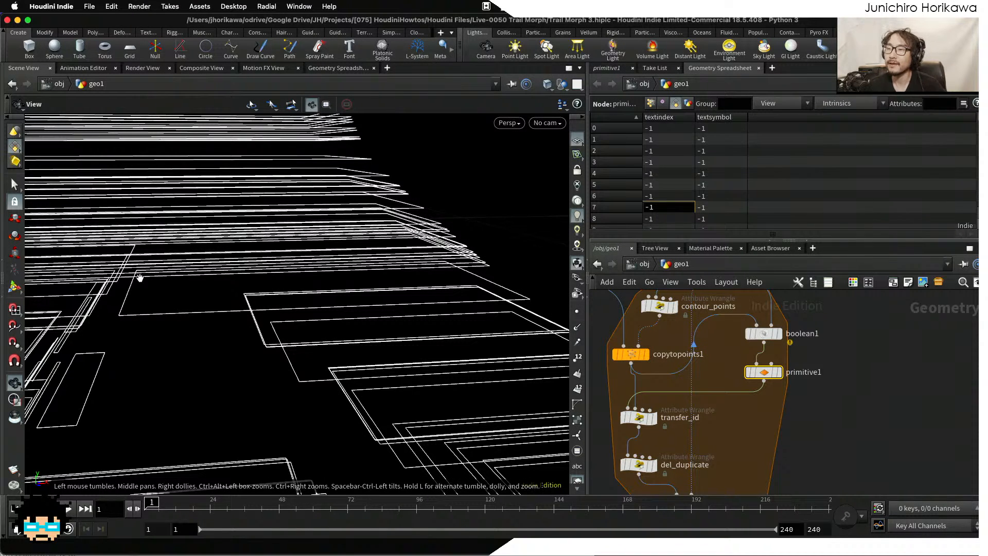
{"action": "mouse_move", "coordinate": [140, 278]}
{"action": "left_mouse_down"}
{"action": "mouse_move", "coordinate": [147, 291]}
{"action": "mouse_move", "coordinate": [144, 284]}
{"action": "left_mouse_up"}
{"action": "left_click_drag", "start_coordinate": [117, 297], "coordinate": [125, 280]}
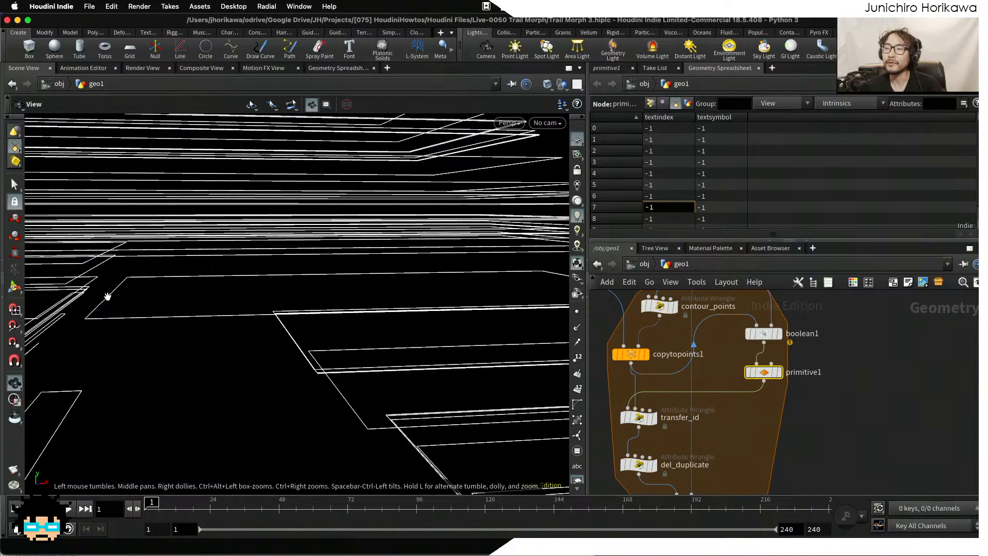
{"action": "left_click_drag", "start_coordinate": [103, 289], "coordinate": [122, 273]}
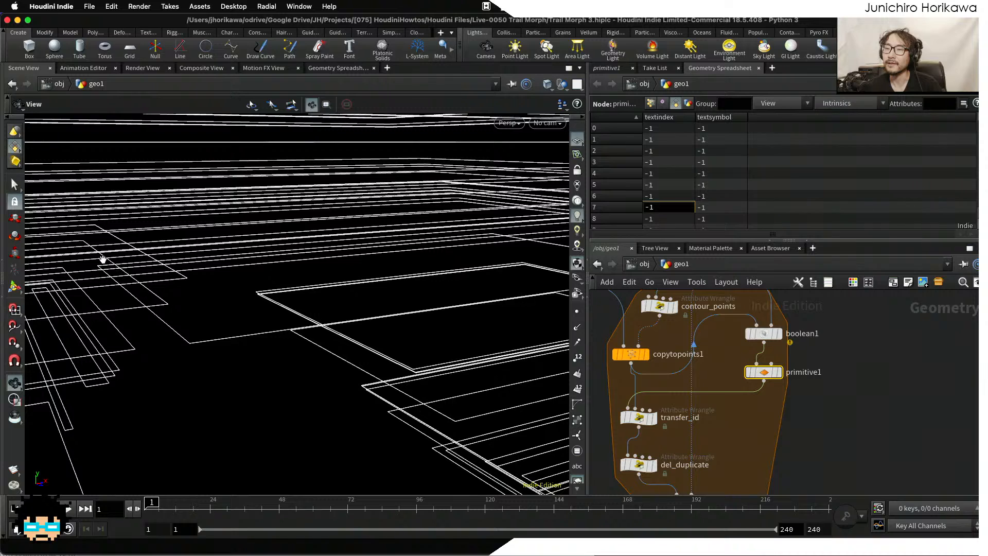
{"action": "scroll", "coordinate": [174, 323], "scroll_direction": "down", "scroll_amount": 2}
{"action": "mouse_move", "coordinate": [358, 294]}
{"action": "left_mouse_down"}
{"action": "mouse_move", "coordinate": [430, 258]}
{"action": "mouse_move", "coordinate": [372, 294]}
{"action": "left_mouse_up"}
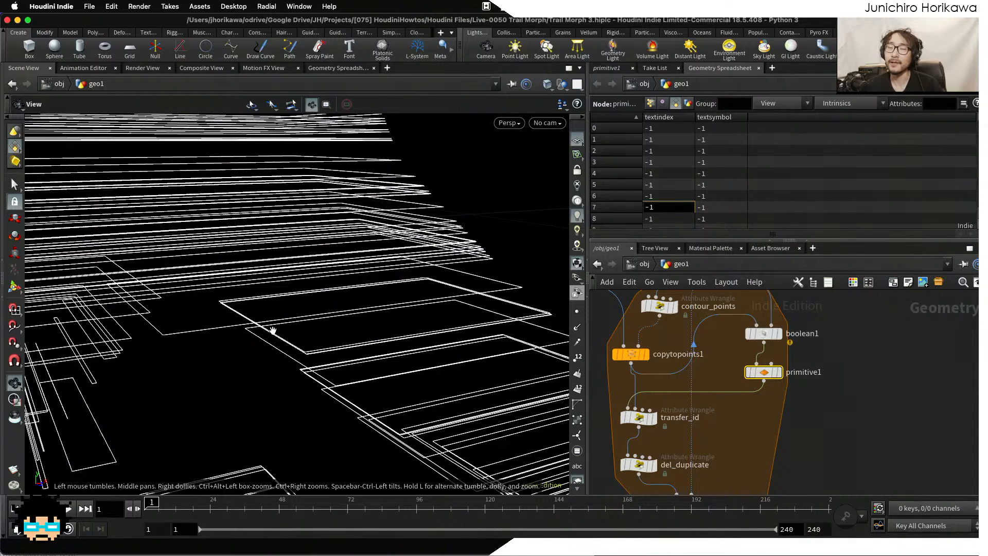
{"action": "left_click_drag", "start_coordinate": [273, 330], "coordinate": [129, 306]}
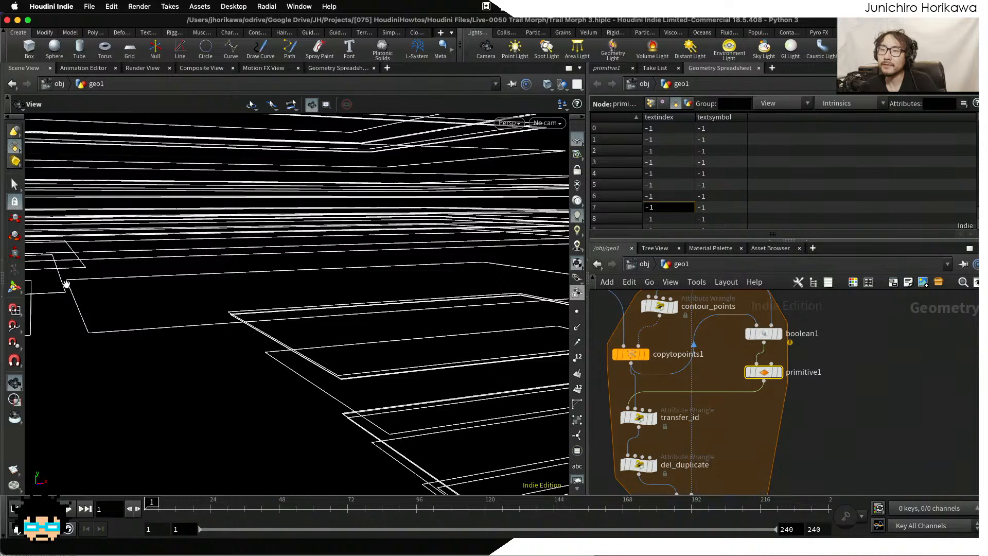
{"action": "scroll", "coordinate": [85, 332], "scroll_direction": "down", "scroll_amount": 2}
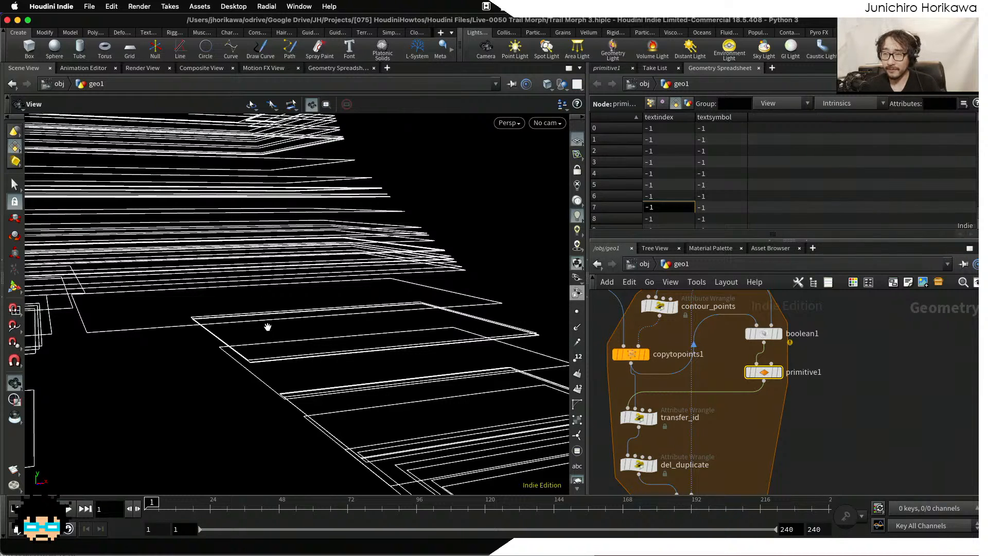
{"action": "left_click_drag", "start_coordinate": [268, 327], "coordinate": [172, 289]}
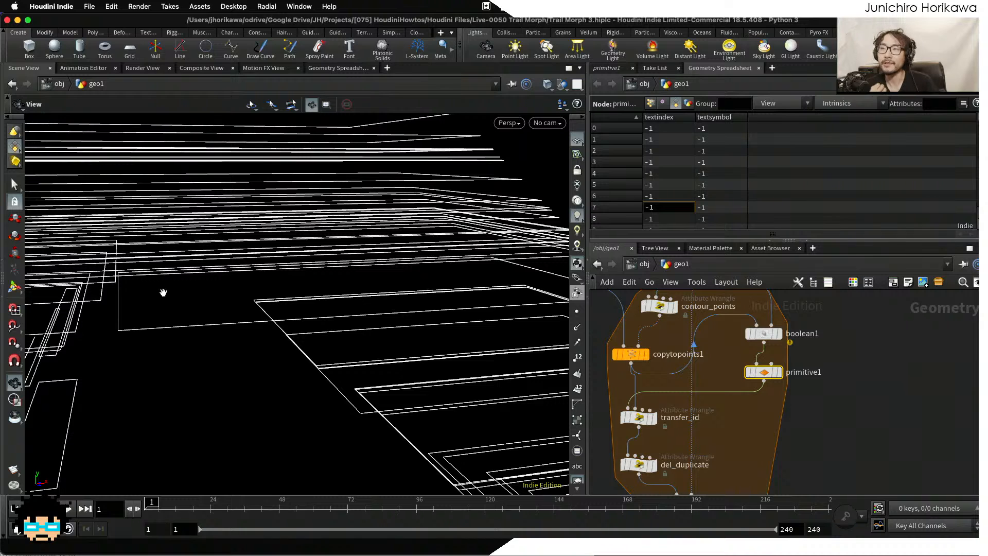
{"action": "left_click_drag", "start_coordinate": [154, 288], "coordinate": [241, 278]}
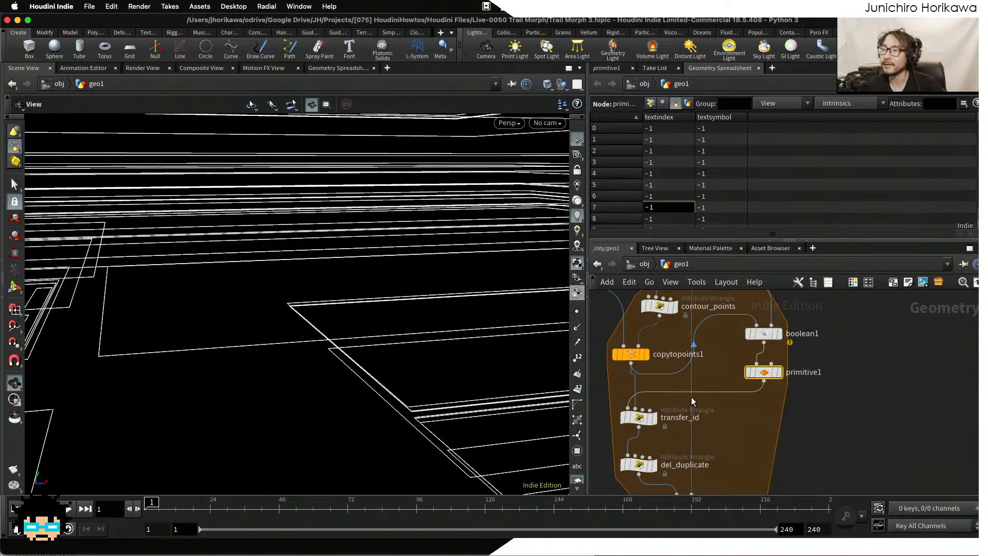
Select attribtransfer1 and display its output in the viewport.
{"action": "middle_click_drag", "start_coordinate": [737, 426], "coordinate": [703, 366]}
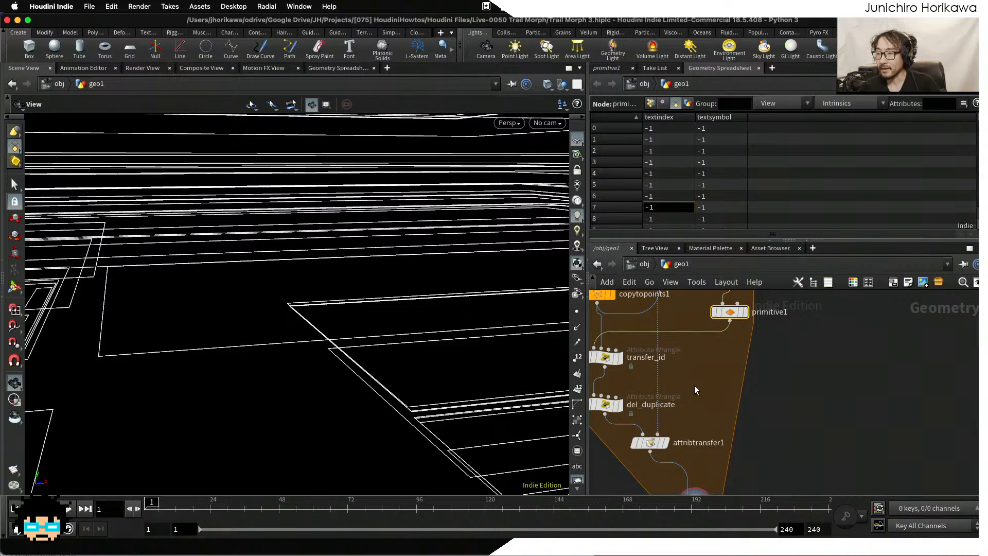
{"action": "left_click", "coordinate": [695, 387]}
{"action": "middle_click_drag", "start_coordinate": [695, 388], "coordinate": [697, 358]}
{"action": "scroll", "coordinate": [695, 363], "scroll_direction": "up", "scroll_amount": 1}
{"action": "left_click", "coordinate": [667, 389]}
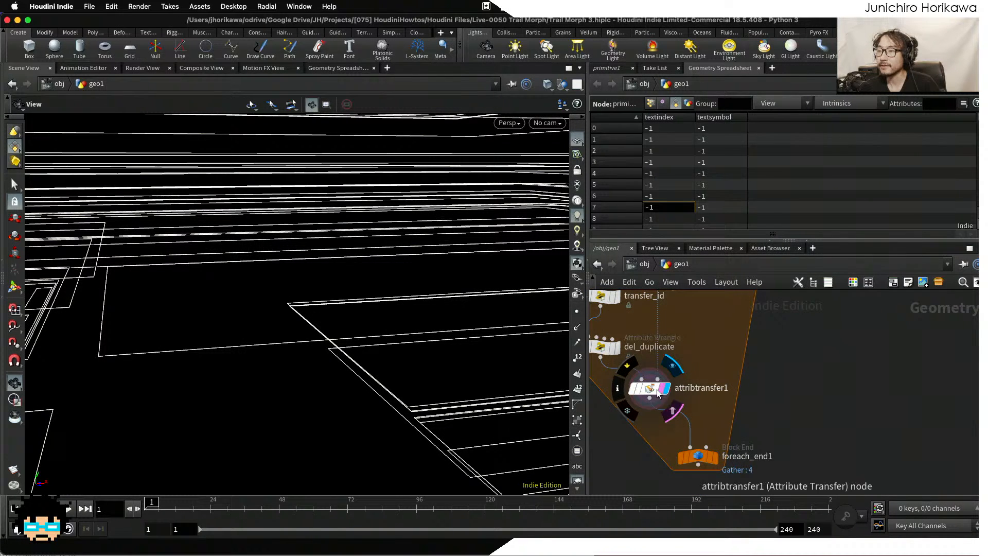
{"action": "left_click", "coordinate": [658, 390]}
{"action": "scroll", "coordinate": [708, 370], "scroll_direction": "down", "scroll_amount": 1}
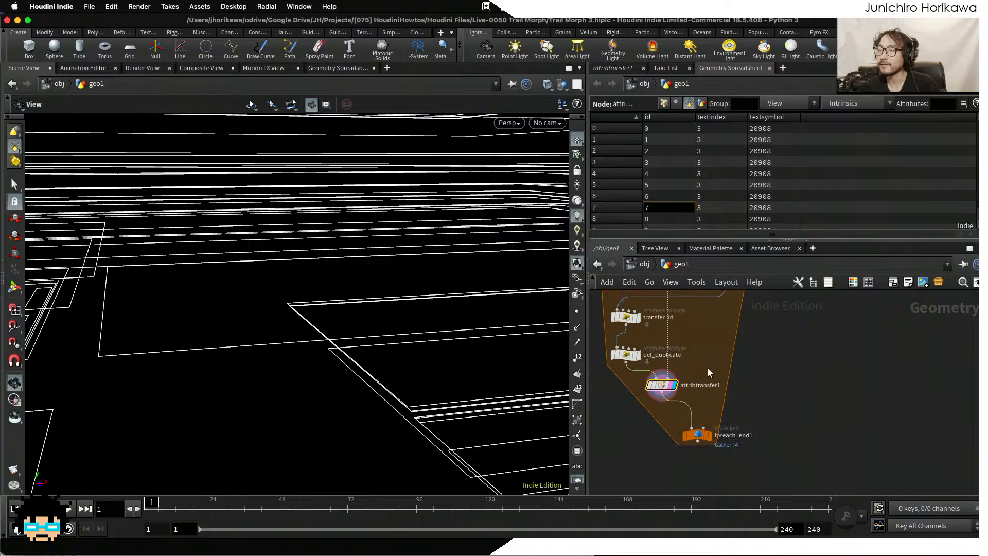
Move foreach_end1 down to make room below attribtransfer1 and save the scene file.
{"action": "middle_click_drag", "start_coordinate": [714, 352], "coordinate": [709, 390]}
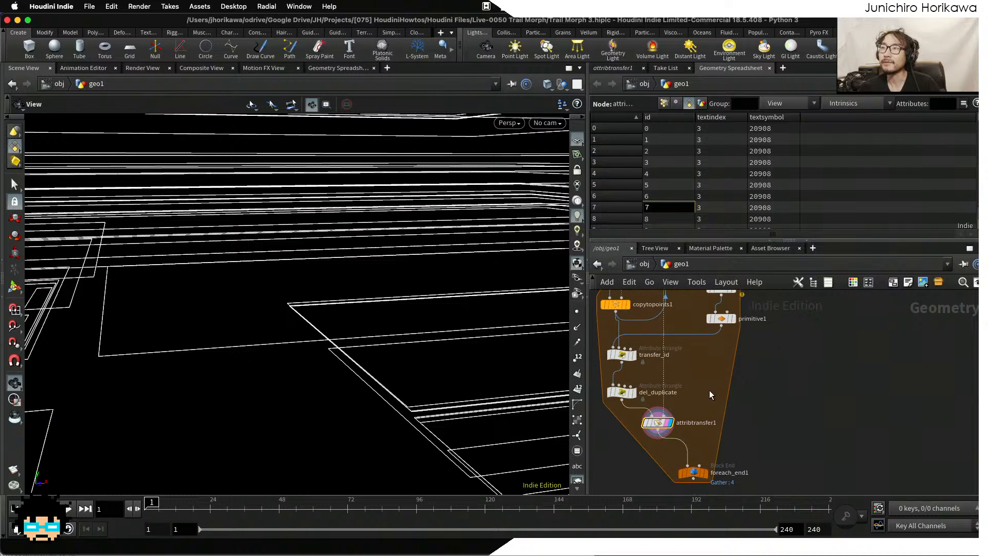
{"action": "middle_click_drag", "start_coordinate": [737, 420], "coordinate": [730, 335]}
{"action": "scroll", "coordinate": [723, 356], "scroll_direction": "up", "scroll_amount": 2}
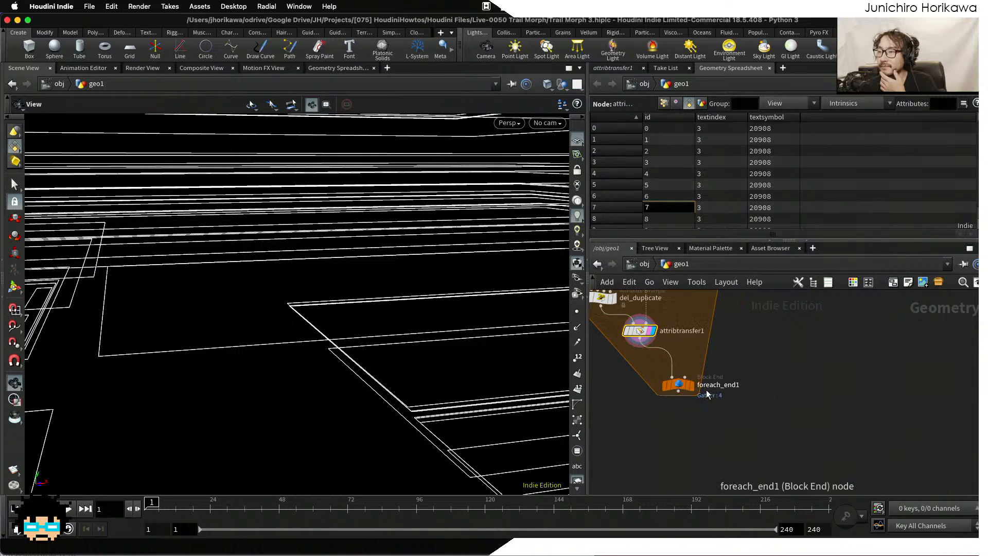
{"action": "left_click_drag", "start_coordinate": [688, 388], "coordinate": [703, 442]}
{"action": "middle_click_drag", "start_coordinate": [644, 381], "coordinate": [695, 438]}
{"action": "key", "text": "super+s"}
{"action": "scroll", "coordinate": [696, 435], "scroll_direction": "up", "scroll_amount": 1}
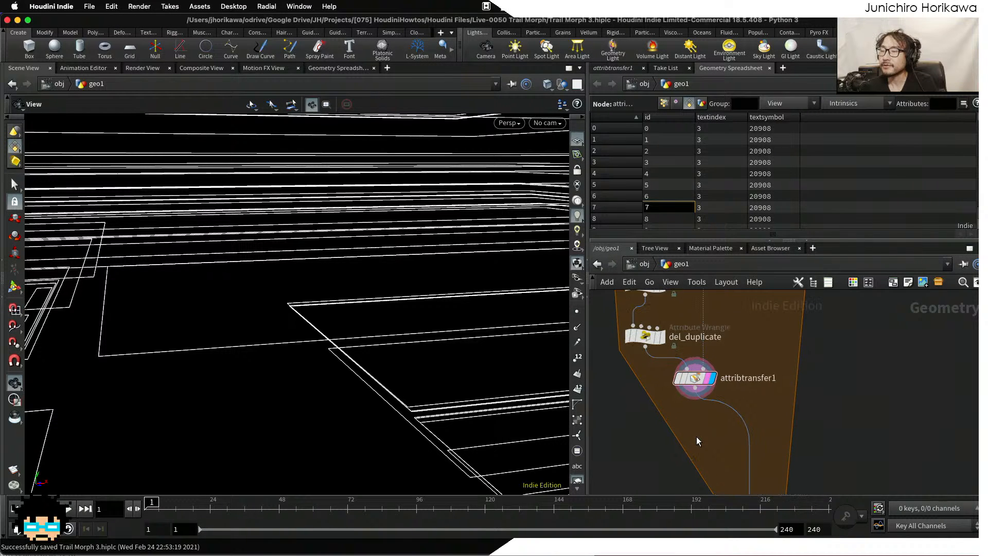
Add a Measure node inside the loop, below attribtransfer1.
{"action": "key", "text": "Tab"}
{"action": "type", "text": "pri"}
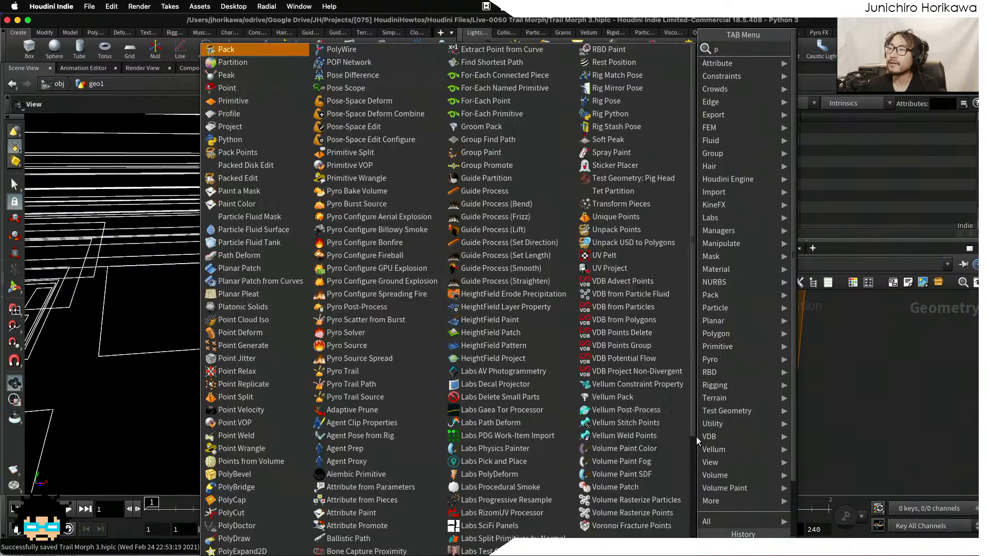
{"action": "key", "text": "BackSpace"}
{"action": "key", "text": "BackSpace"}
{"action": "key", "text": "BackSpace"}
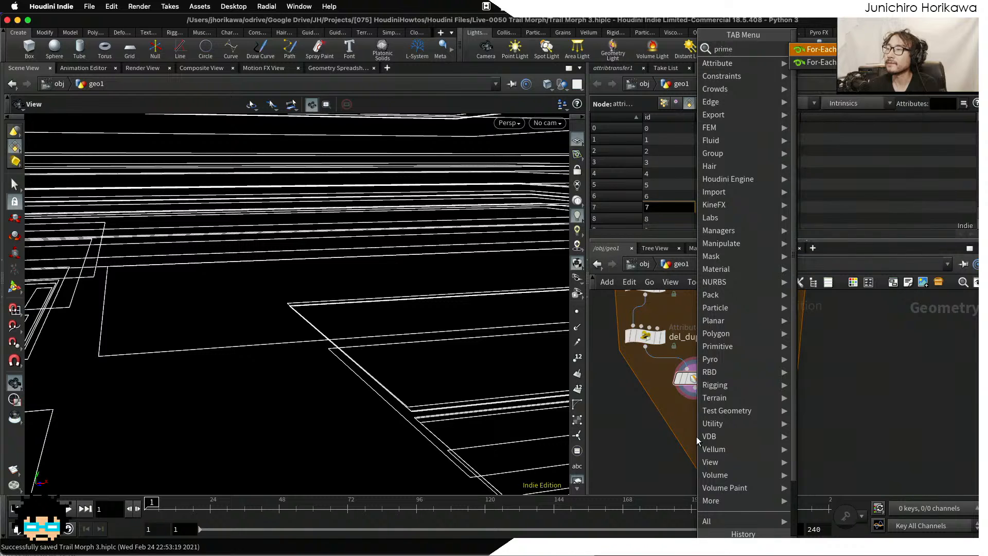
{"action": "type", "text": "meas"}
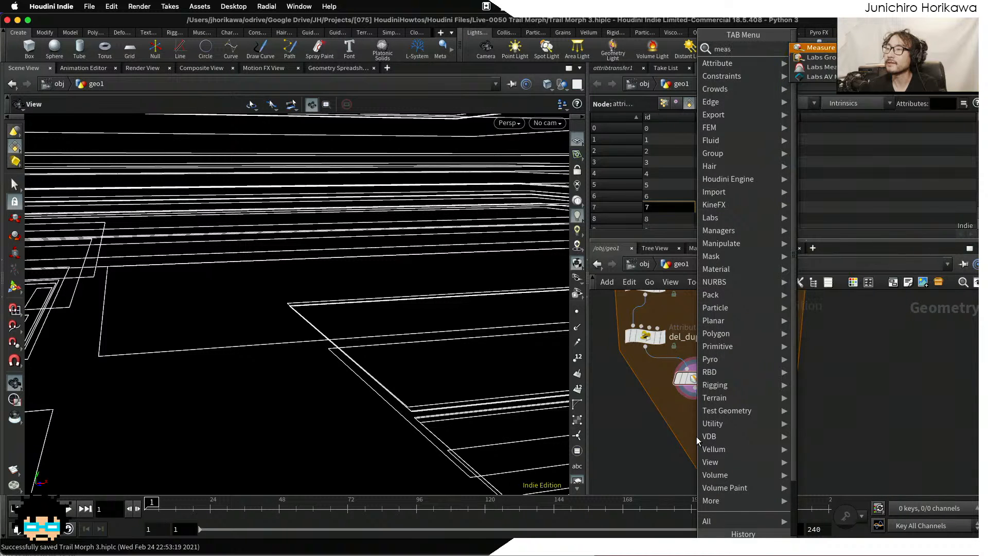
{"action": "key", "text": "Return"}
{"action": "left_click", "coordinate": [696, 436]}
Connect attribtransfer1's output to the Measure node and display the measured result.
{"action": "scroll", "coordinate": [696, 436], "scroll_direction": "up", "scroll_amount": 1}
{"action": "left_click_drag", "start_coordinate": [695, 387], "coordinate": [696, 427]}
{"action": "scroll", "coordinate": [696, 431], "scroll_direction": "up", "scroll_amount": 1}
{"action": "left_click", "coordinate": [714, 437]}
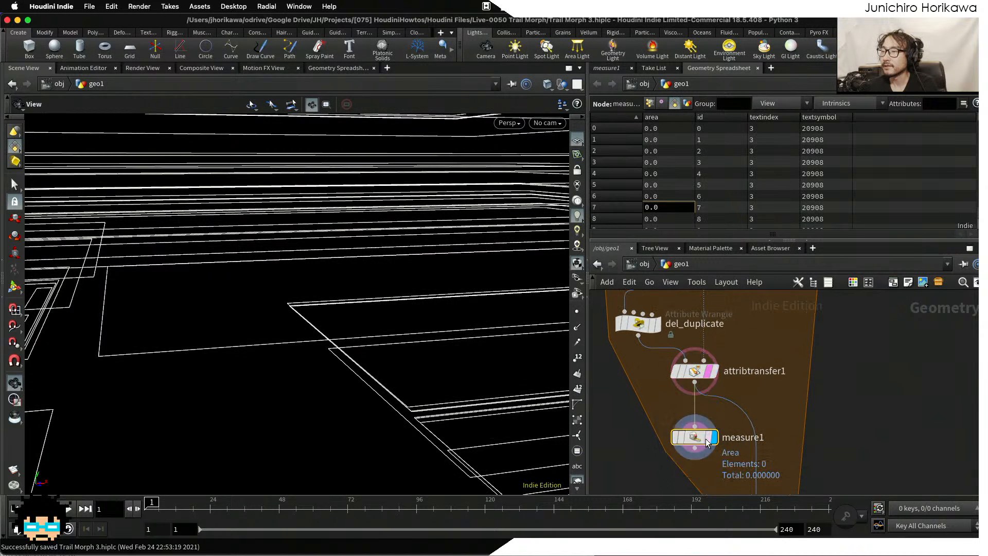
Set measure1 to measure the perimeter of the primitives and check the perimeter values in the geometry spreadsheet.
{"action": "left_click", "coordinate": [599, 69]}
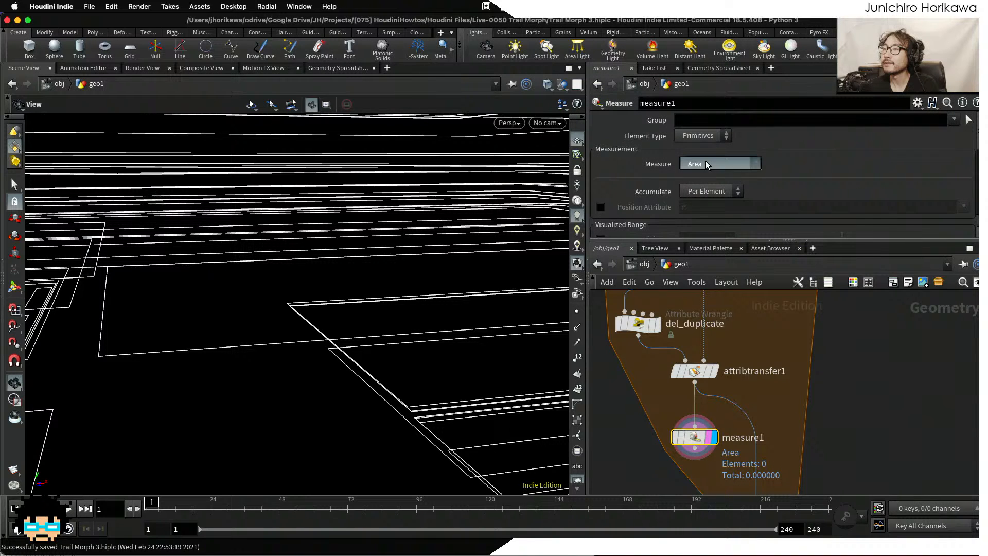
{"action": "left_click", "coordinate": [708, 163]}
{"action": "left_click", "coordinate": [703, 176]}
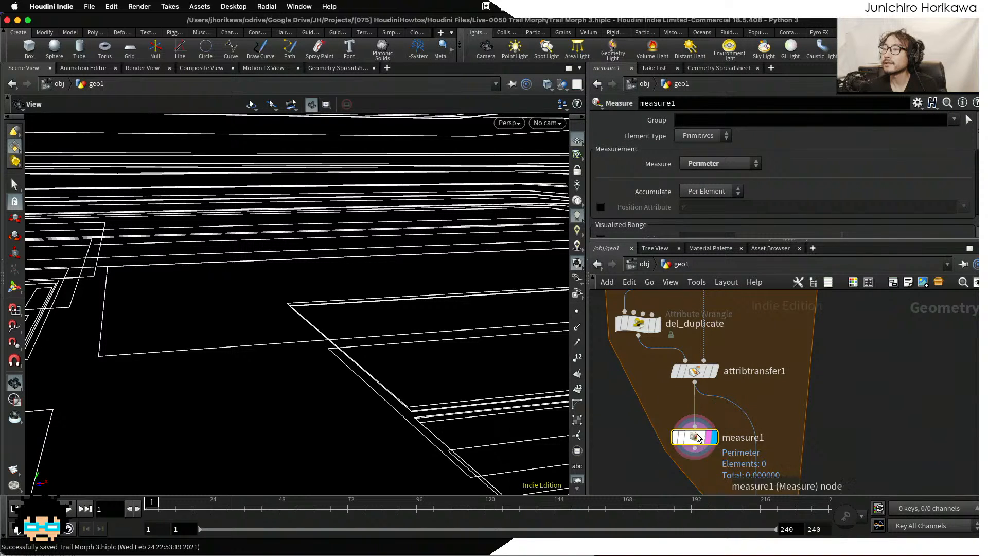
{"action": "left_click", "coordinate": [721, 69]}
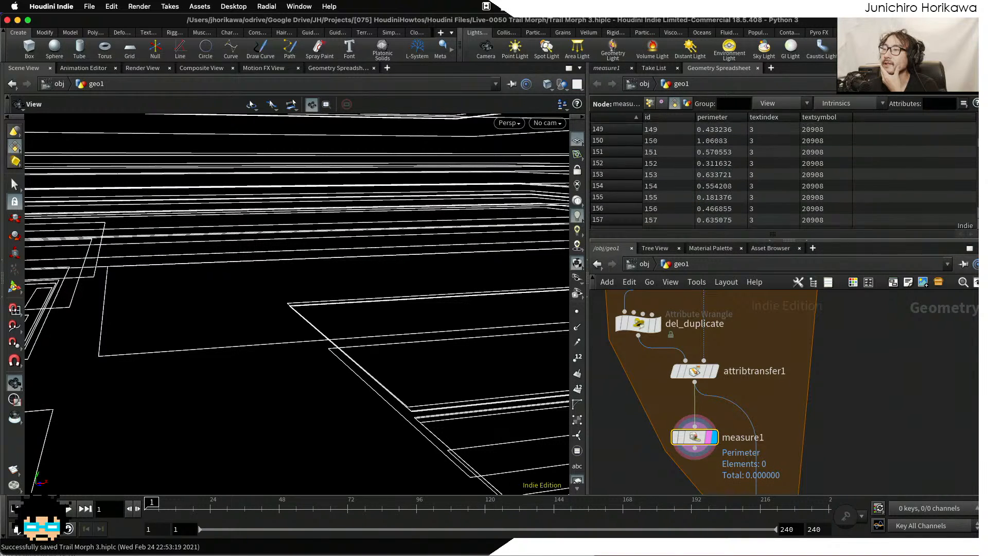
{"action": "left_click", "coordinate": [619, 70]}
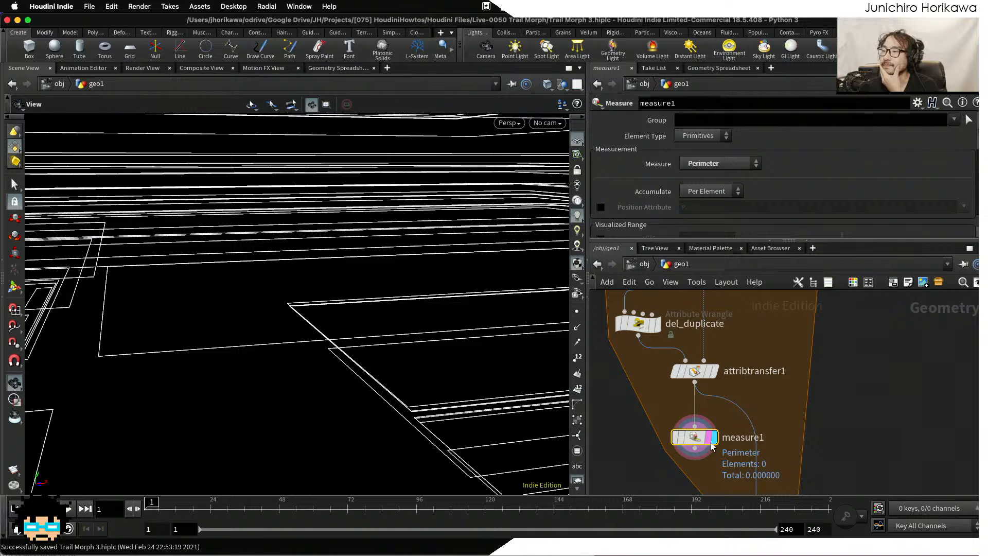
Move measure1 slightly closer to attribtransfer1 and search the available nodes for a primitive node to add below it.
{"action": "left_click_drag", "start_coordinate": [700, 439], "coordinate": [699, 427]}
{"action": "middle_click_drag", "start_coordinate": [738, 459], "coordinate": [742, 412]}
{"action": "scroll", "coordinate": [721, 418], "scroll_direction": "up", "scroll_amount": 2}
{"action": "key", "text": "Tab"}
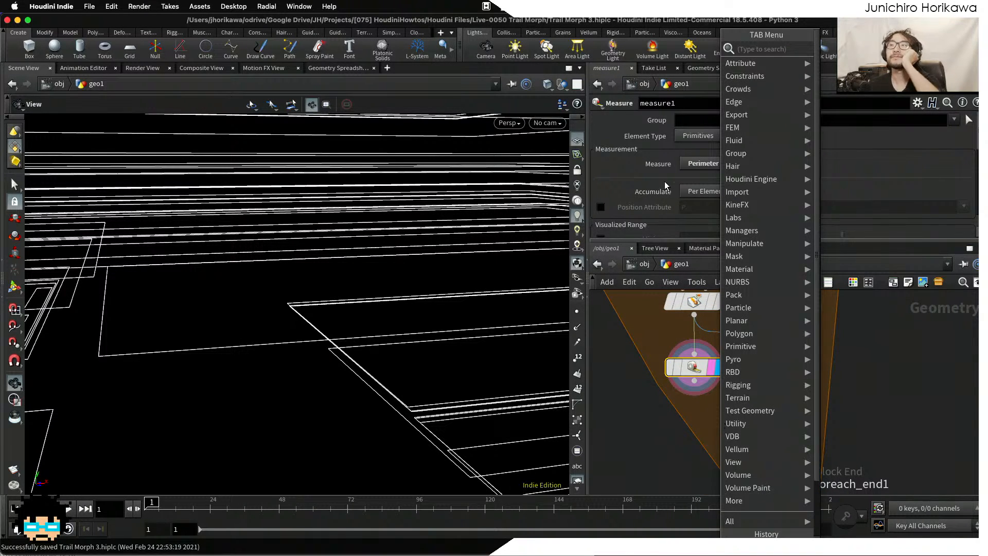
{"action": "type", "text": "prim"}
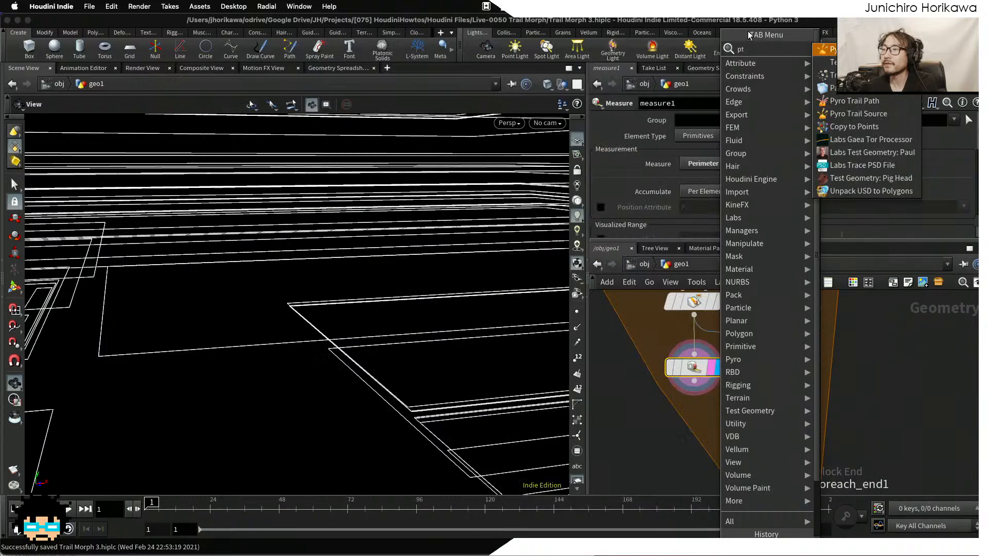
{"action": "type", "text": "iv"}
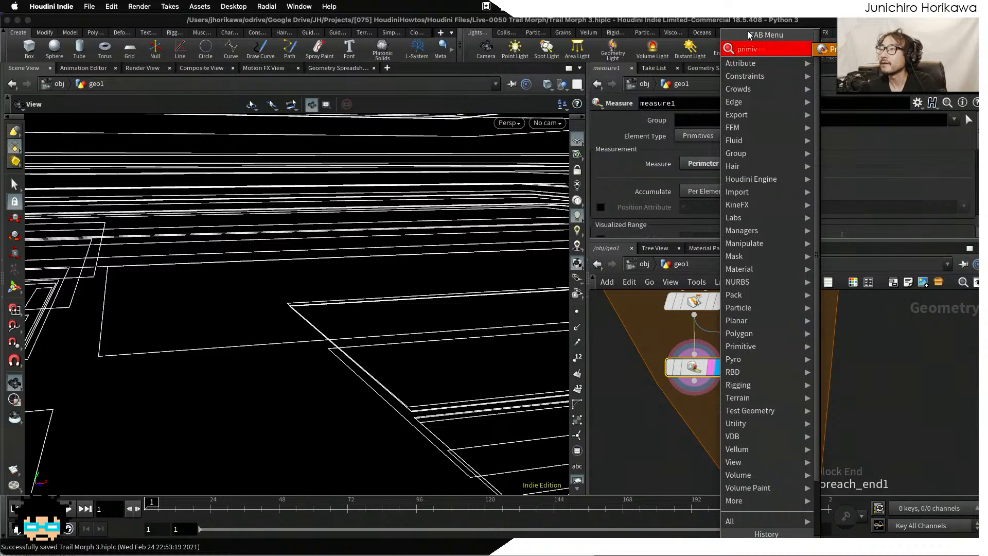
Add a Primitive Wrangle node directly below measure1 in the geo1 network.
{"action": "key", "text": "BackSpace"}
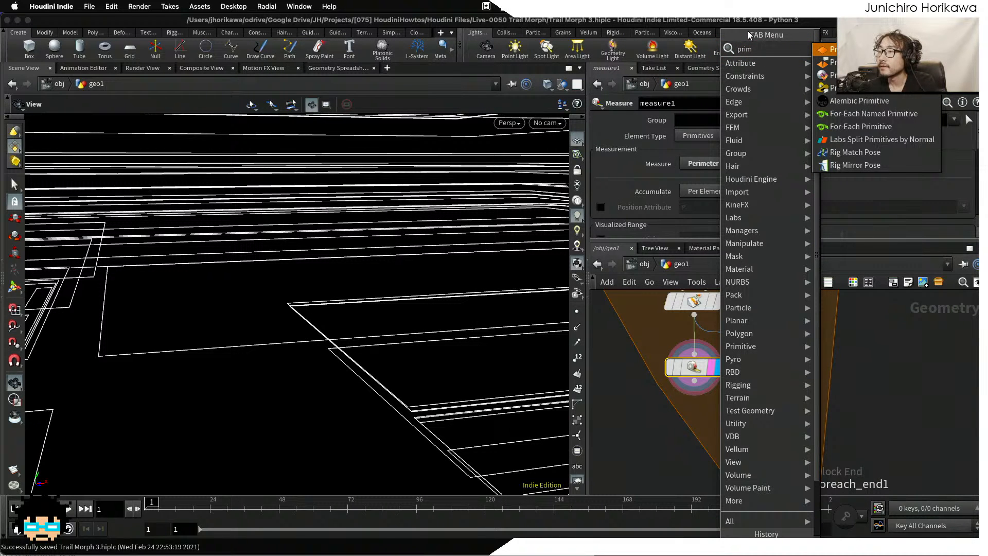
{"action": "type", "text": "tive wran"}
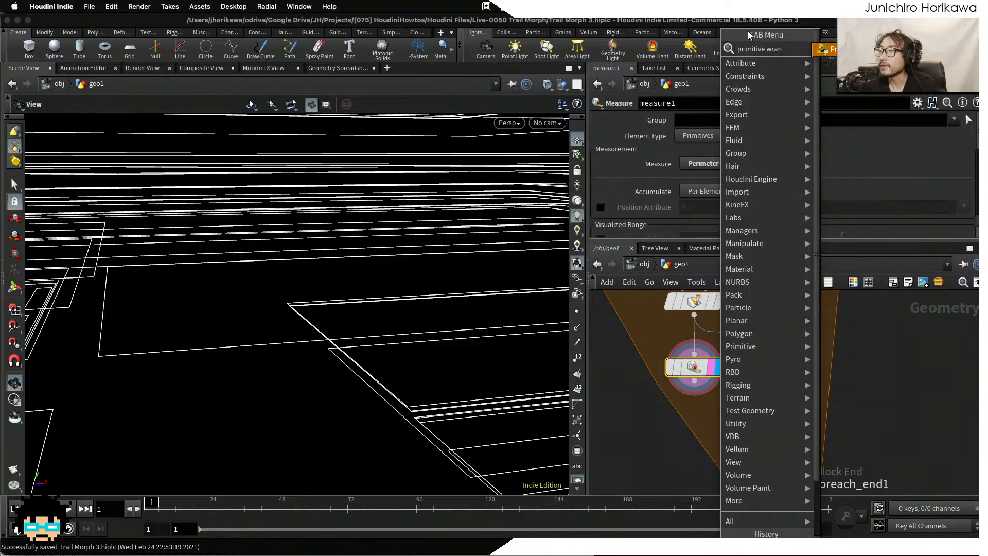
{"action": "key", "text": "Return"}
{"action": "left_click", "coordinate": [695, 431]}
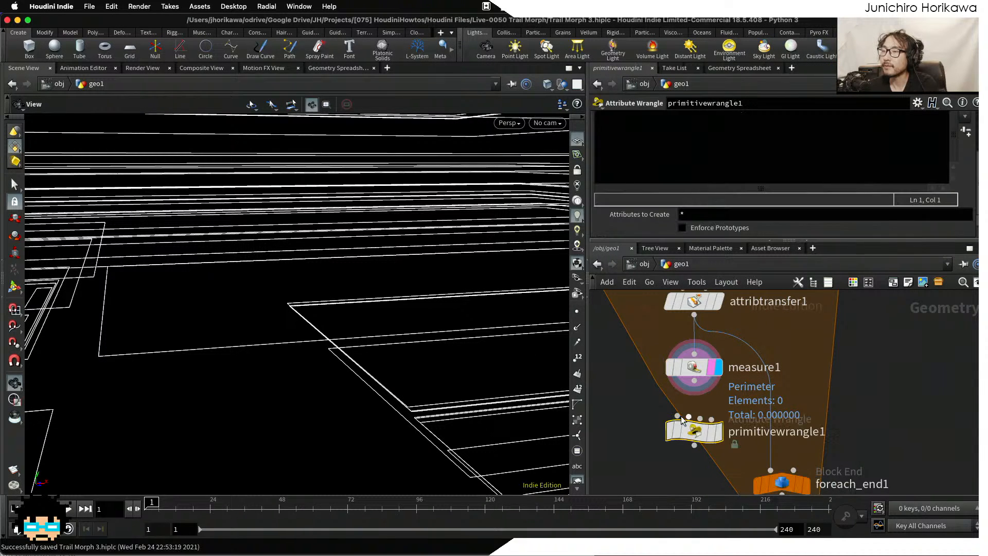
{"action": "left_click_drag", "start_coordinate": [335, 288], "coordinate": [105, 305]}
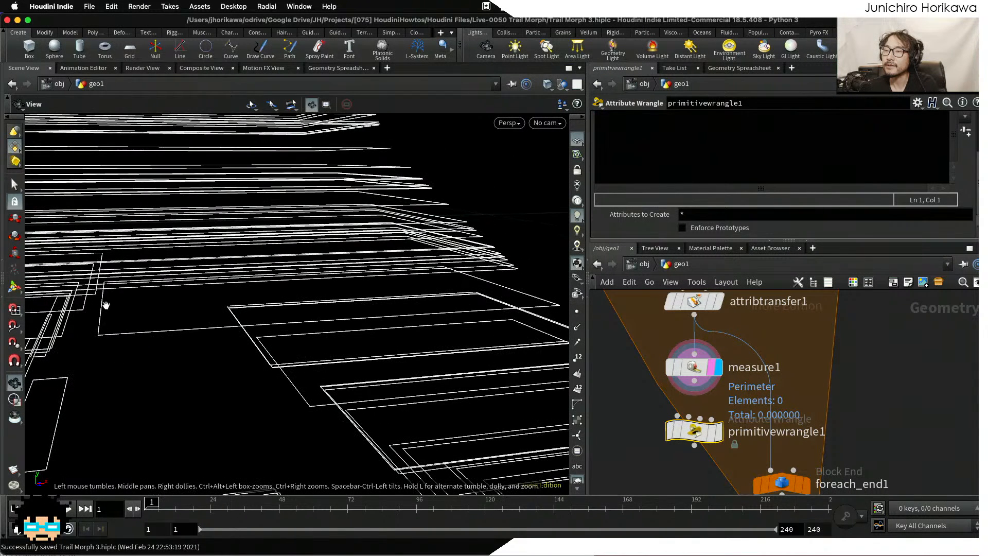
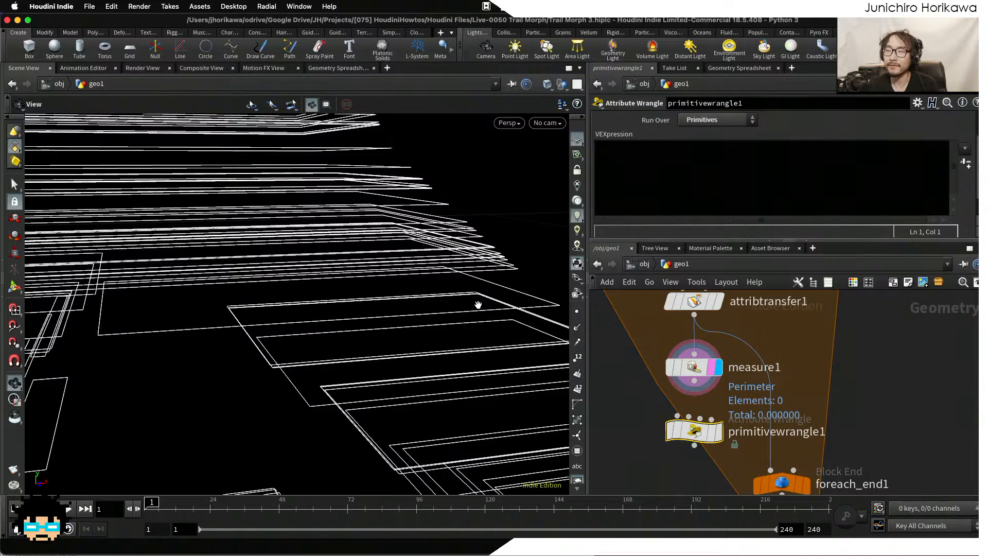
{"action": "left_click", "coordinate": [656, 189]}
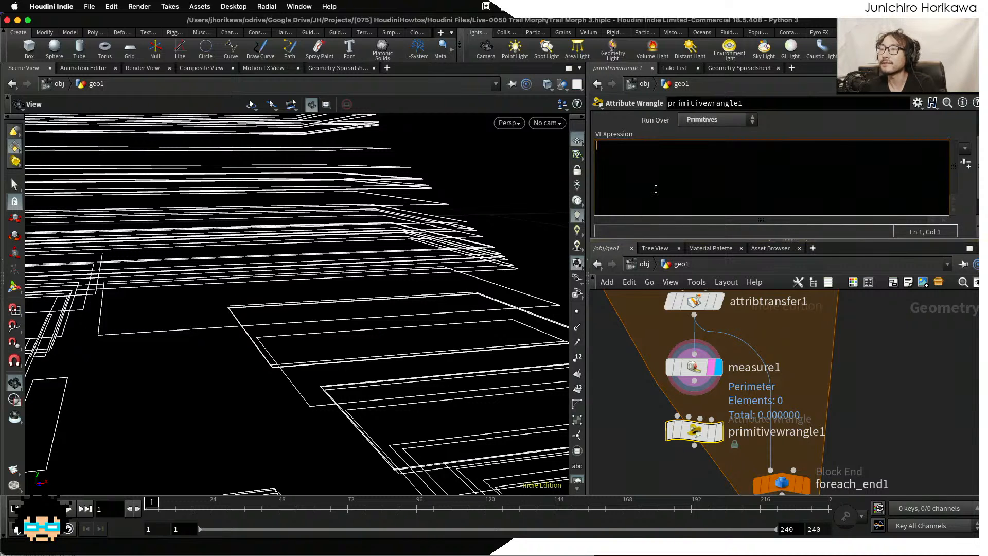
Connect measure1's output to the first input of primitivewrangle1 and make the wrangle the displayed node.
{"action": "left_click_drag", "start_coordinate": [696, 394], "coordinate": [679, 415]}
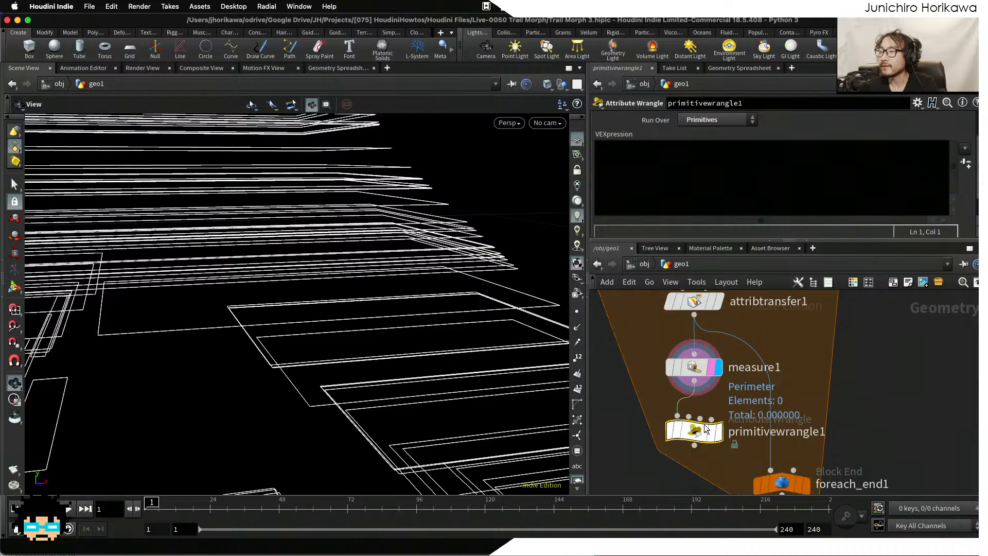
{"action": "scroll", "coordinate": [719, 433], "scroll_direction": "up", "scroll_amount": 1}
{"action": "left_click", "coordinate": [719, 432]}
{"action": "left_click", "coordinate": [711, 433]}
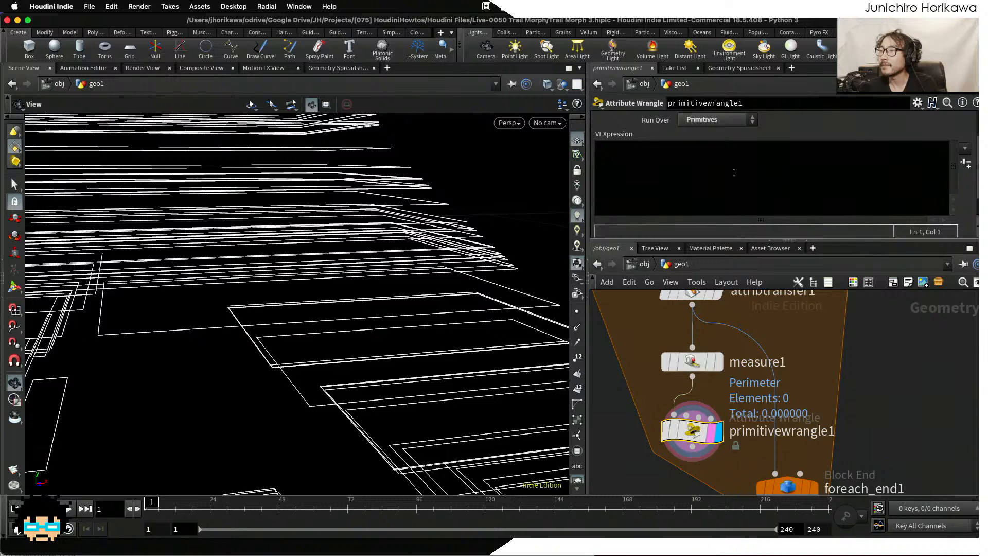
{"action": "scroll", "coordinate": [735, 172], "scroll_direction": "up", "scroll_amount": 3}
{"action": "left_click_drag", "start_coordinate": [778, 240], "coordinate": [772, 271]}
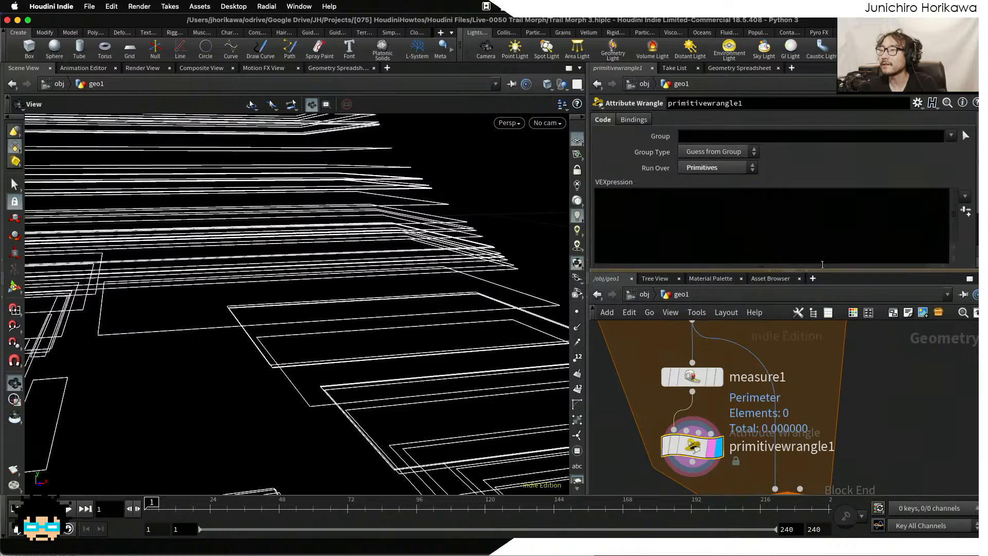
{"action": "left_click", "coordinate": [753, 227]}
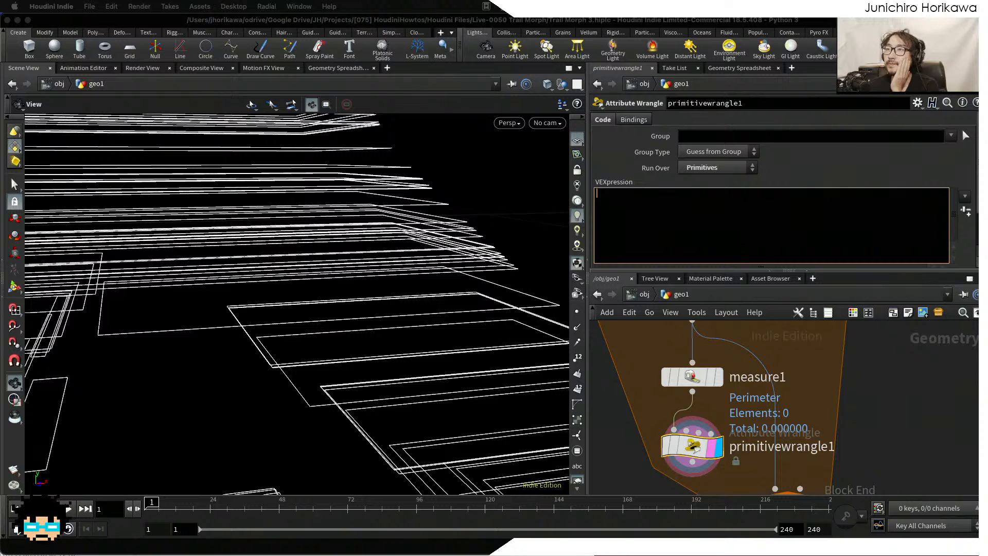
{"action": "left_click", "coordinate": [690, 206]}
{"action": "type", "text": "int "}
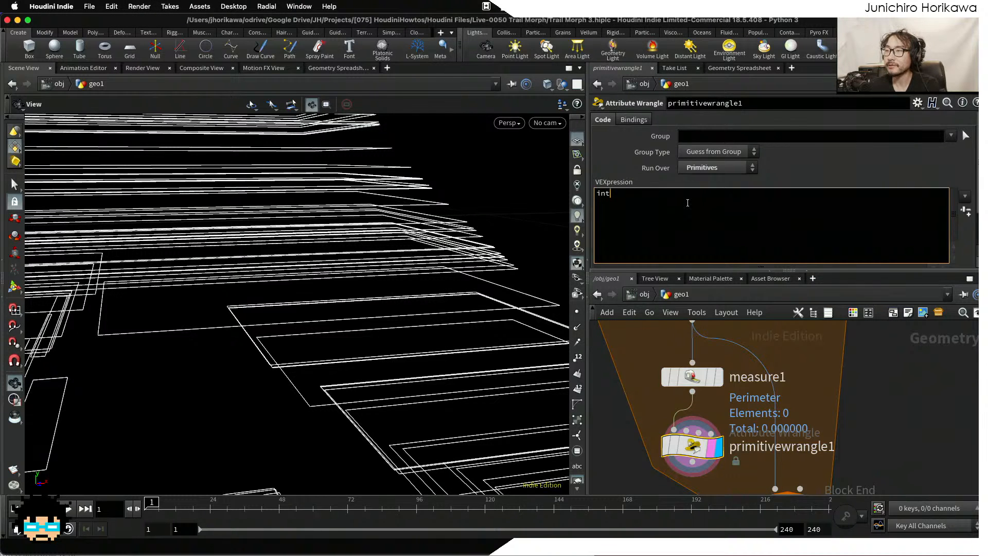
{"action": "type", "text": "v"}
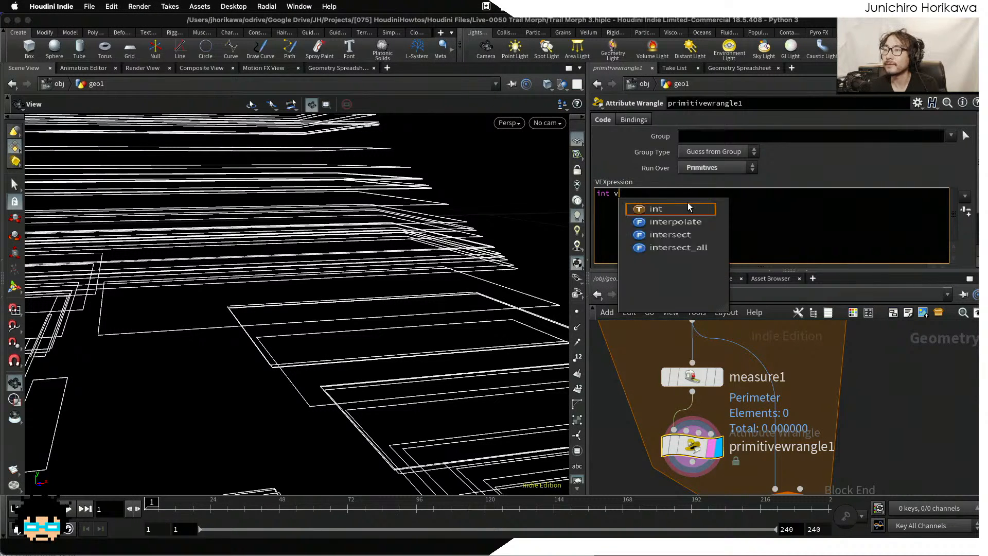
{"action": "type", "text": "ts[] = "}
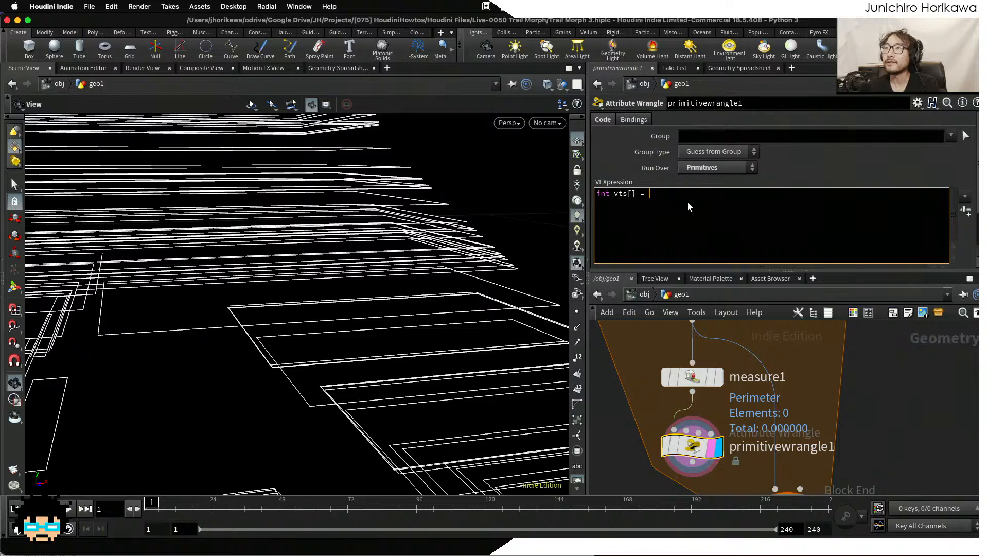
{"action": "type", "text": "primvertice"}
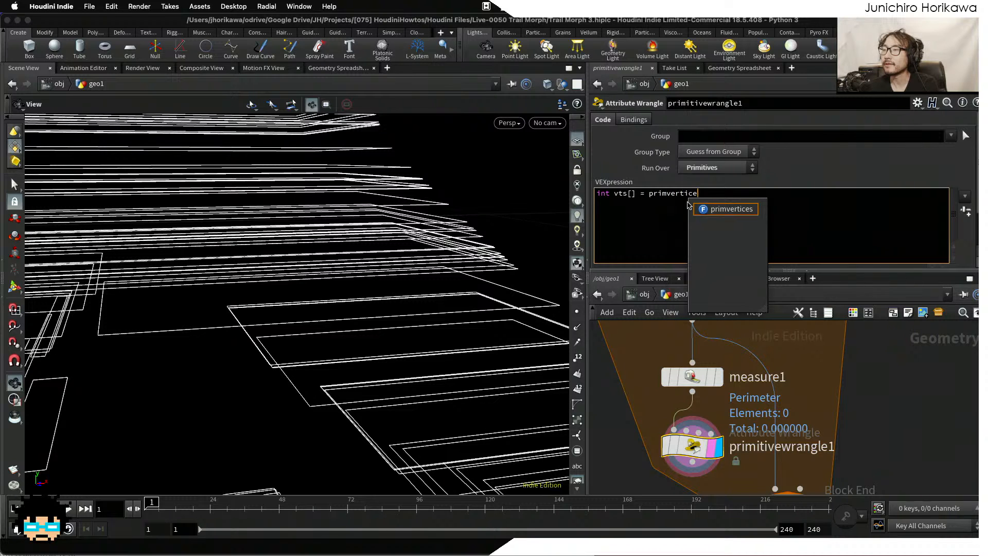
{"action": "type", "text": "s(0, @pri"}
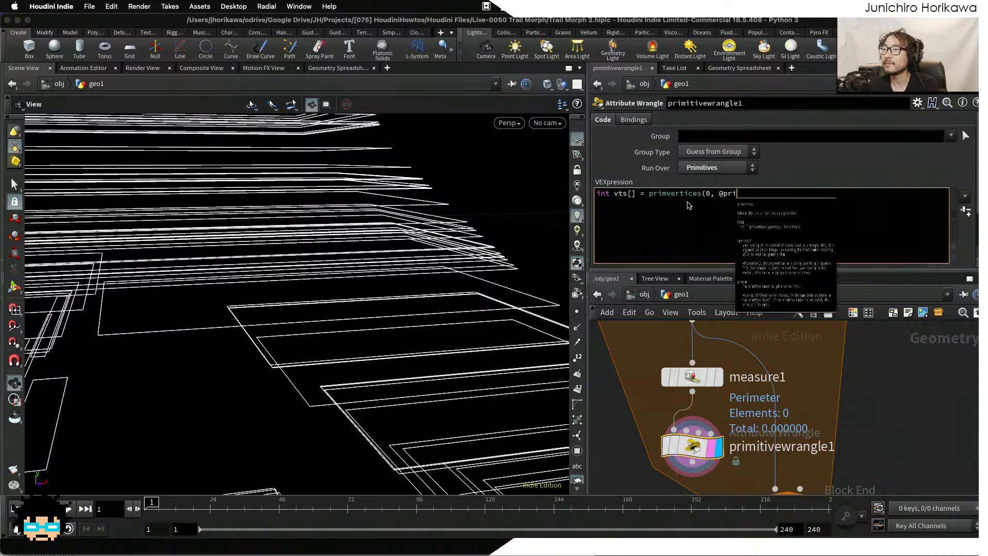
{"action": "type", "text": "mnum);"}
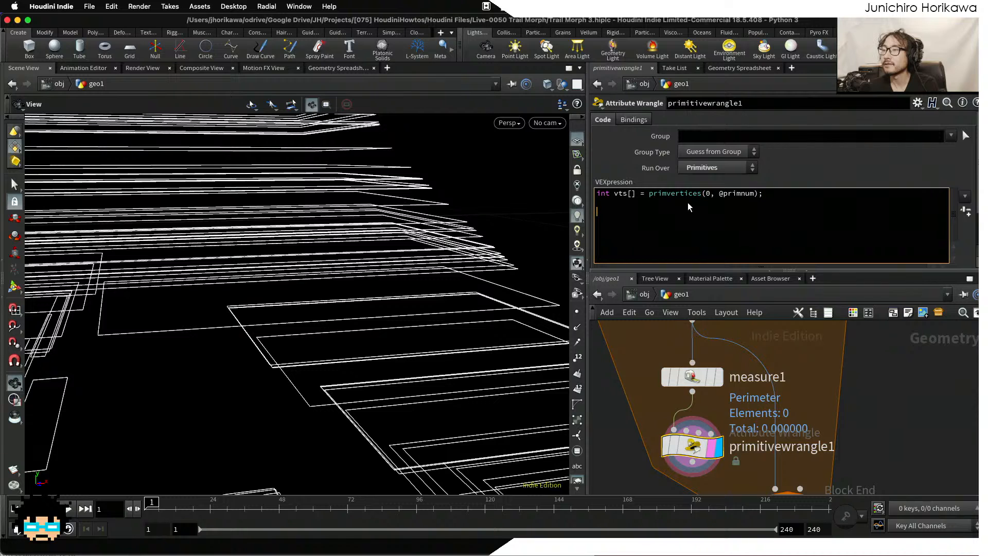
Below the array declaration, add the loop "for(int i=0; i<len(vts); i++){ }" separated by a blank line.
{"action": "key", "text": "Return"}
{"action": "key", "text": "Return"}
{"action": "type", "text": "for(int"}
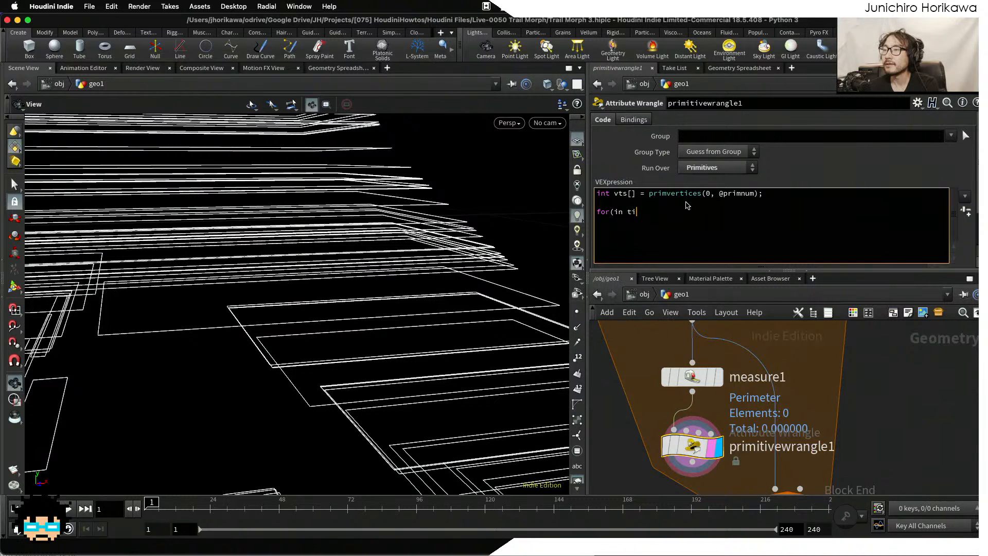
{"action": "type", "text": " i=0; i"}
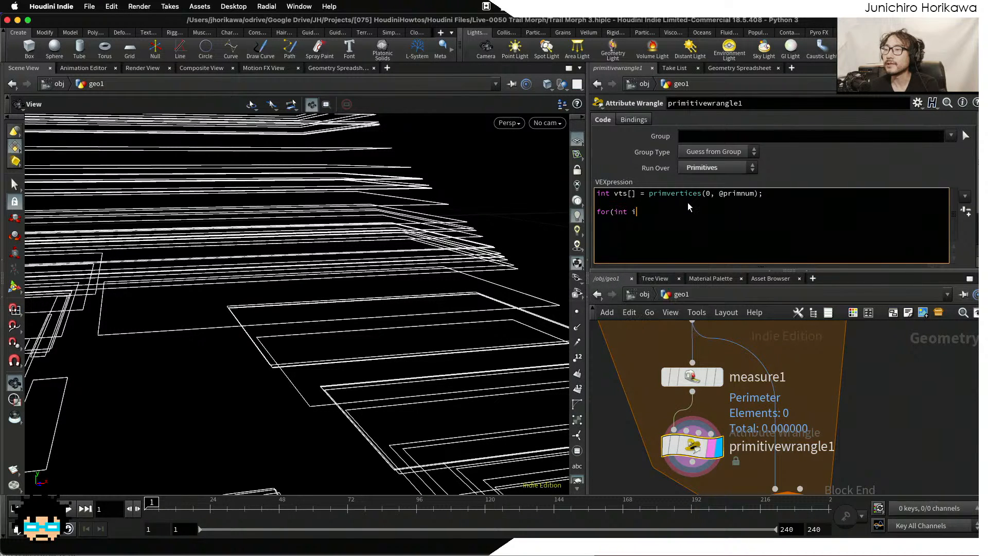
{"action": "type", "text": "<len(bv"}
{"action": "key", "text": "BackSpace"}
{"action": "key", "text": "BackSpace"}
{"action": "type", "text": "vt"}
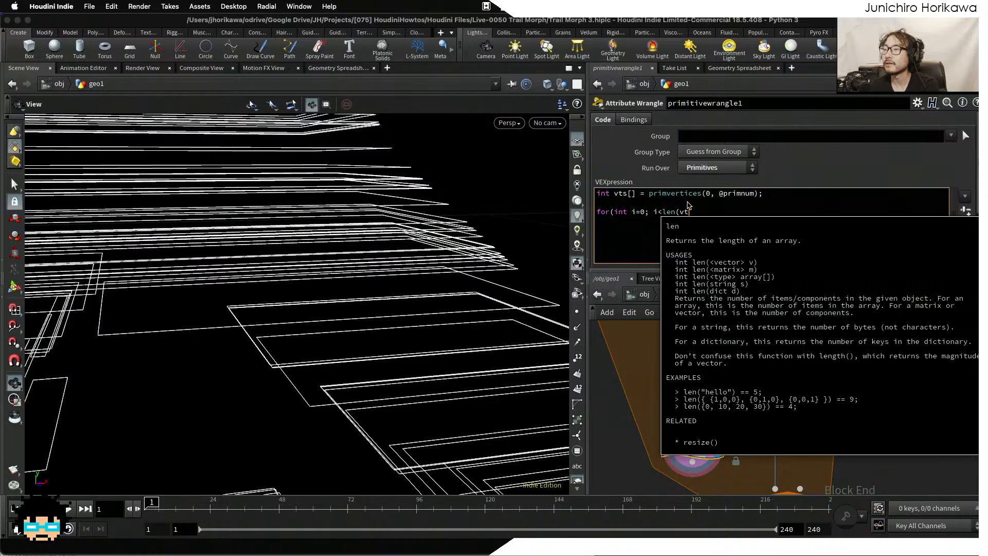
{"action": "type", "text": "s); i++)"}
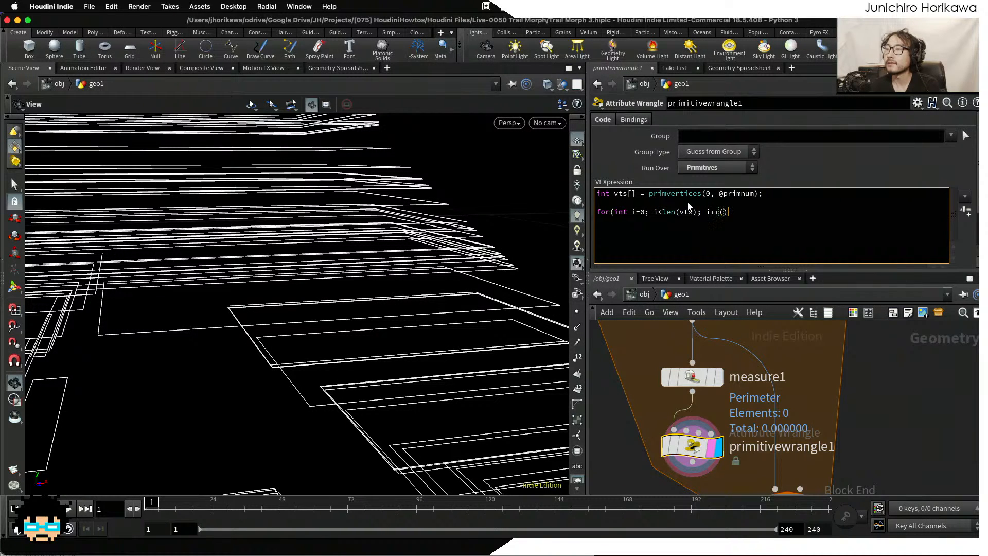
{"action": "type", "text": "_"}
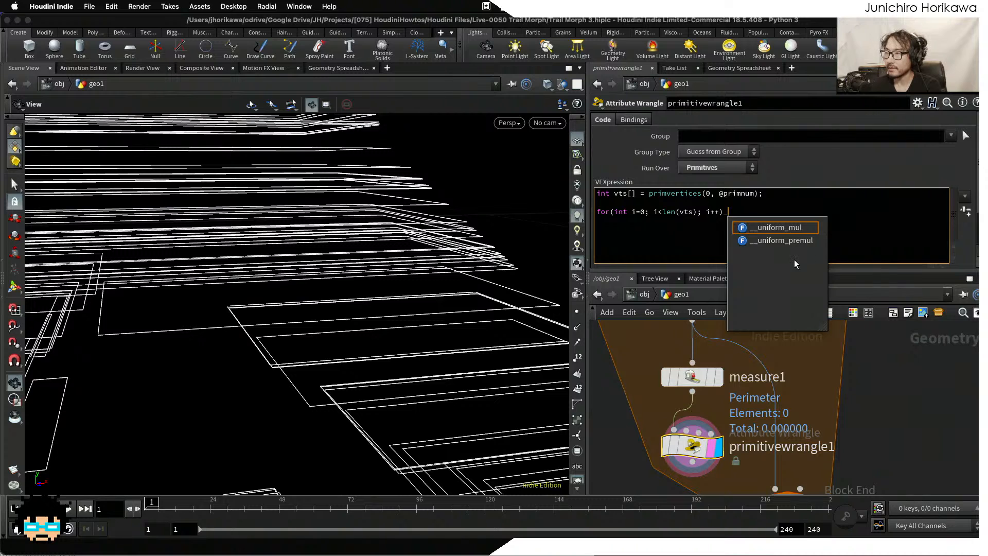
{"action": "key", "text": "BackSpace"}
{"action": "type", "text": "{"}
{"action": "key", "text": "Return"}
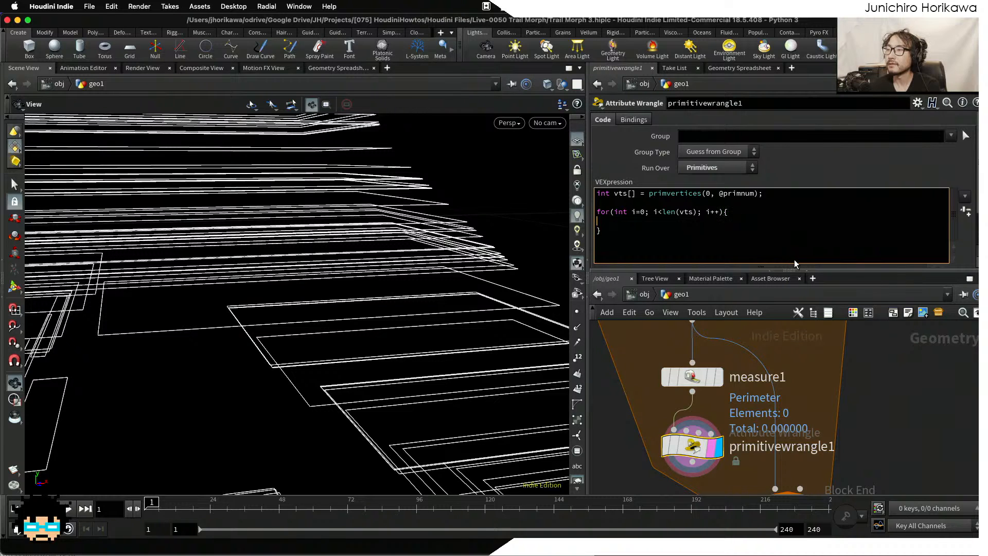
Inside the for loop, declare the current vertex with "int vt1 = vts[i];".
{"action": "type", "text": "int "}
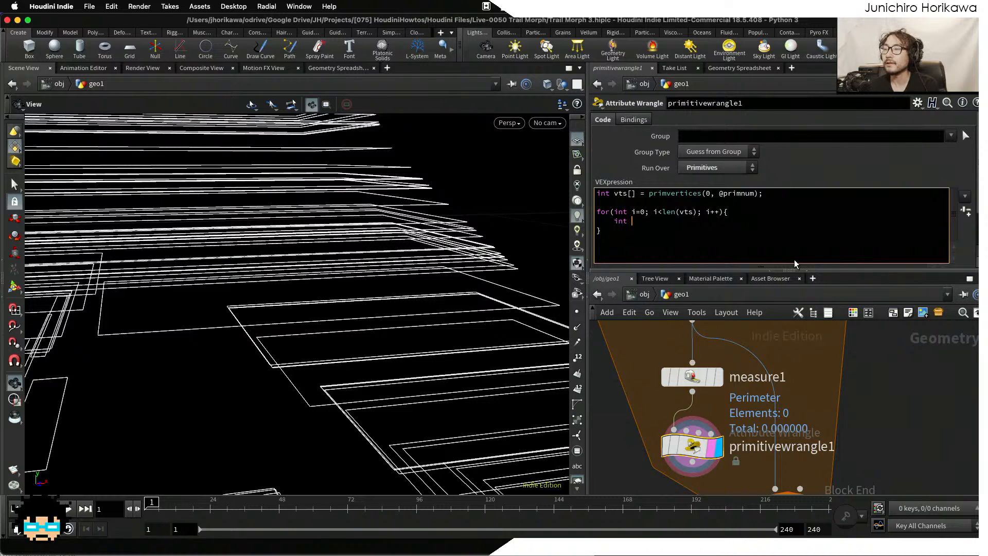
{"action": "type", "text": "vt1 = vts[i]"}
{"action": "key", "text": "Return"}
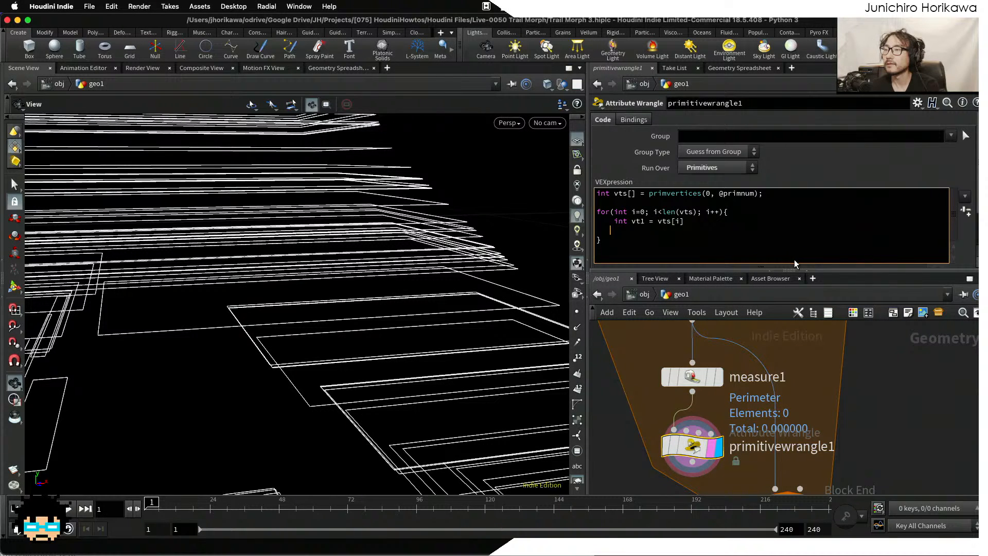
{"action": "key", "text": "BackSpace"}
{"action": "key", "text": "BackSpace"}
{"action": "type", "text": ";"}
On the loop's next line, declare the following vertex as "int vt2 = vts[i+1]".
{"action": "key", "text": "Return"}
{"action": "type", "text": "int vt2 = "}
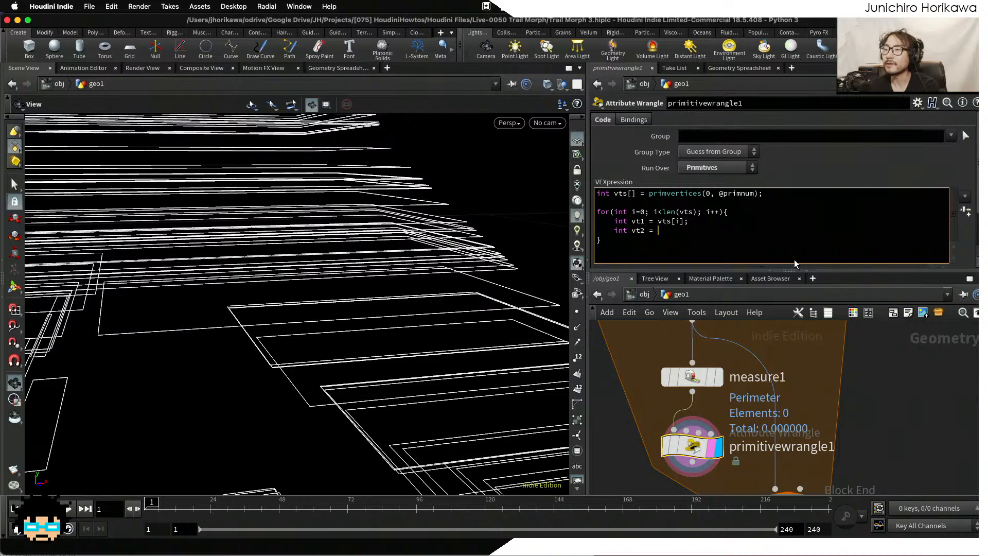
{"action": "type", "text": "v"}
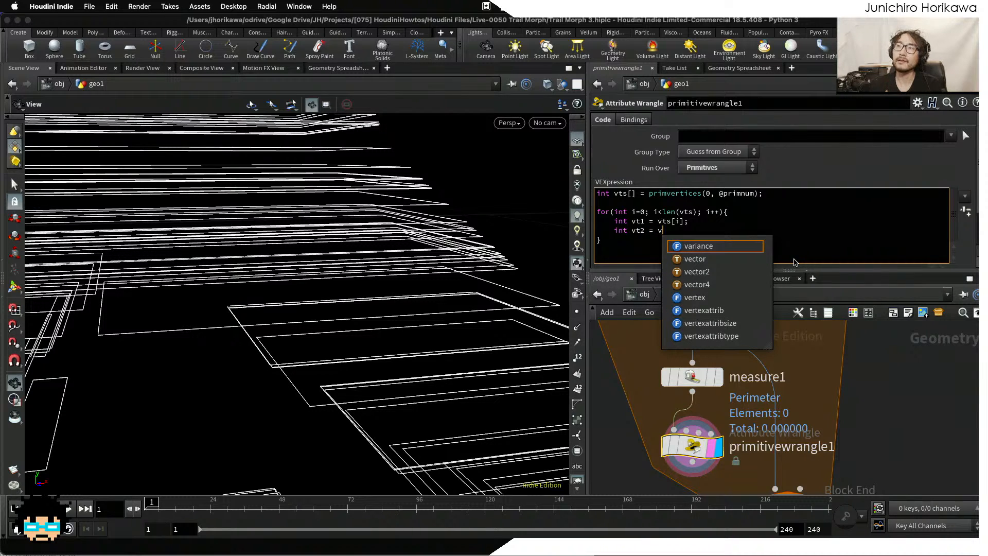
{"action": "left_click_drag", "start_coordinate": [632, 222], "coordinate": [646, 222]}
{"action": "double_click", "coordinate": [639, 230]}
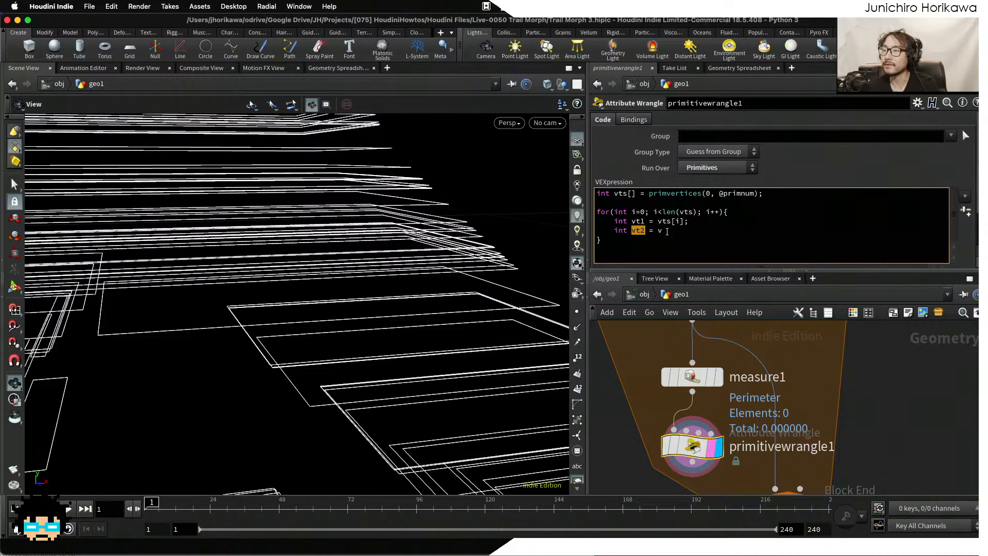
{"action": "left_click", "coordinate": [713, 230]}
{"action": "type", "text": "ts"}
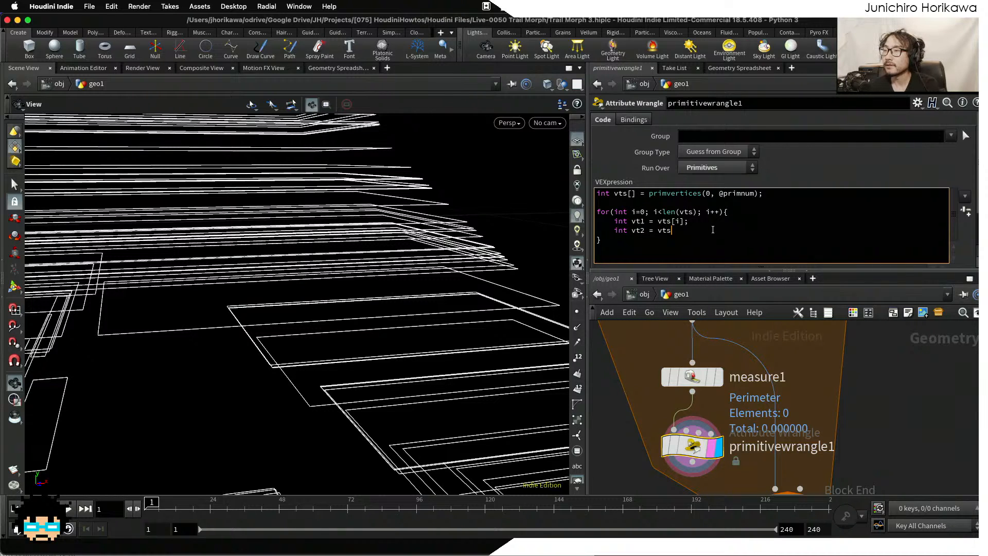
{"action": "type", "text": "[i"}
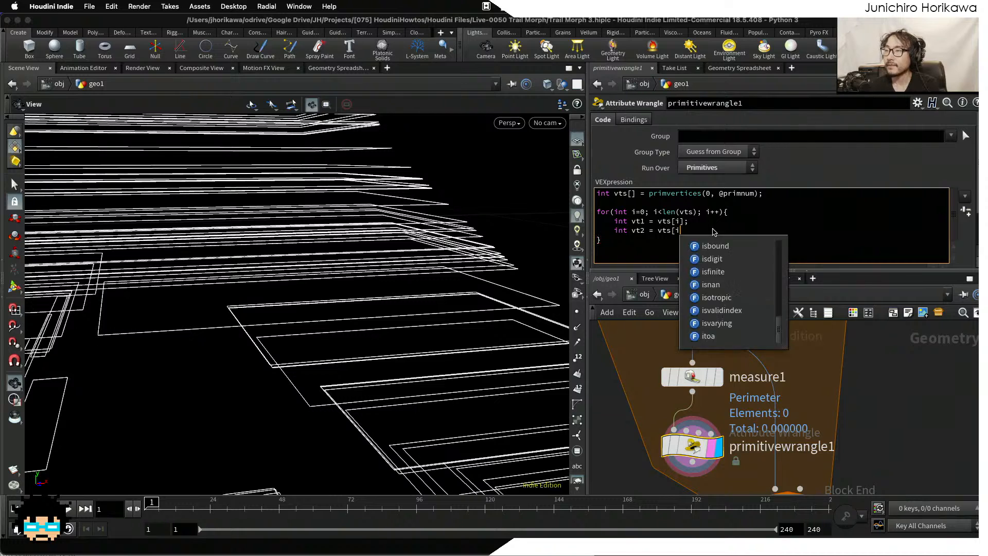
{"action": "type", "text": "+1"}
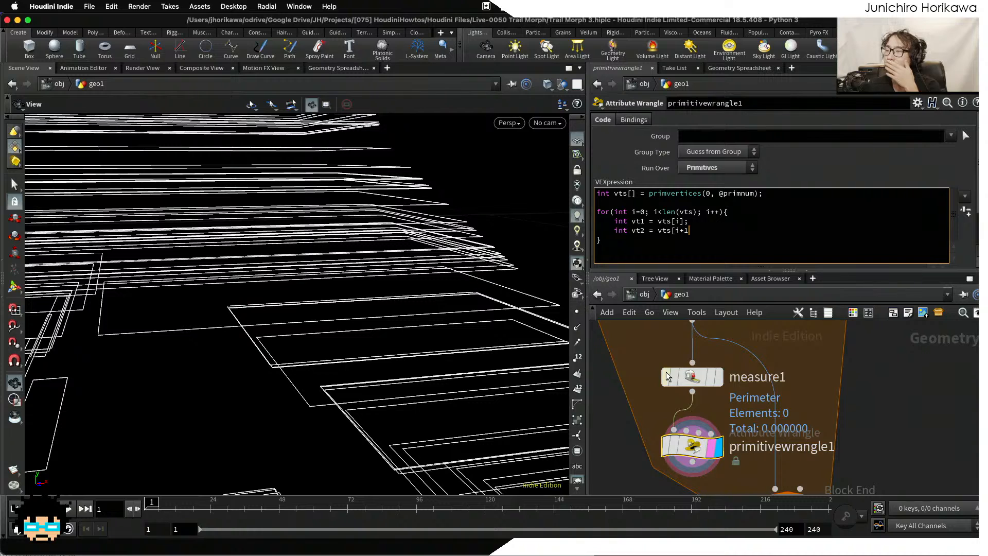
{"action": "mouse_move", "coordinate": [666, 371]}
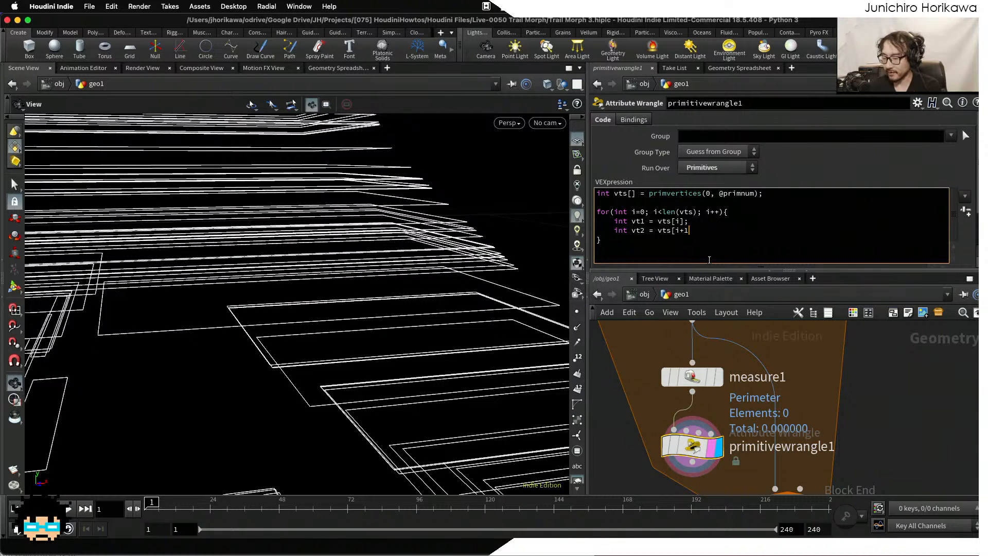
{"action": "type", "text": "]"}
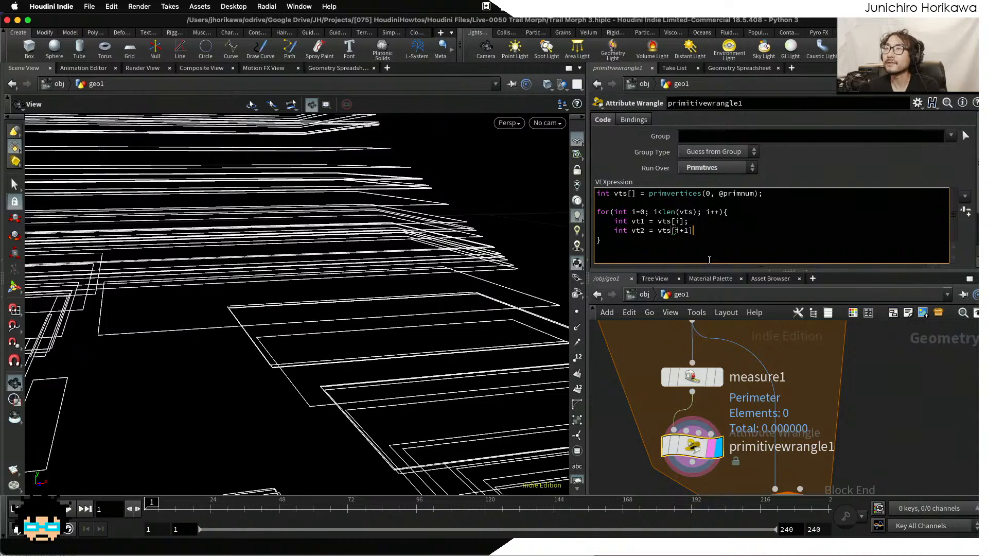
Wrap the next-vertex index around the array so the line reads "int vt2 = vts[(i+1) % len(vts)];", and apply the code.
{"action": "key", "text": "Left"}
{"action": "type", "text": "("}
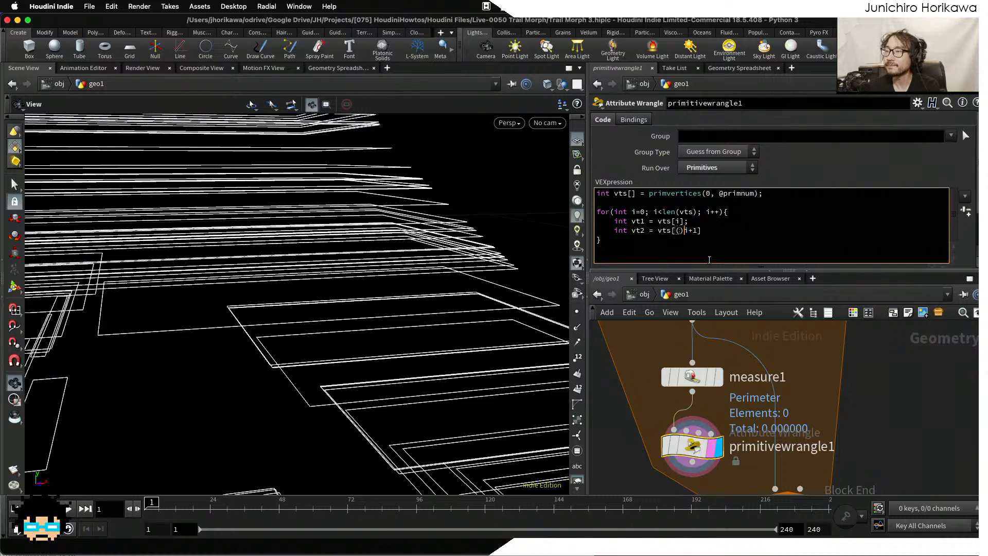
{"action": "key", "text": "Right"}
{"action": "type", "text": ")"}
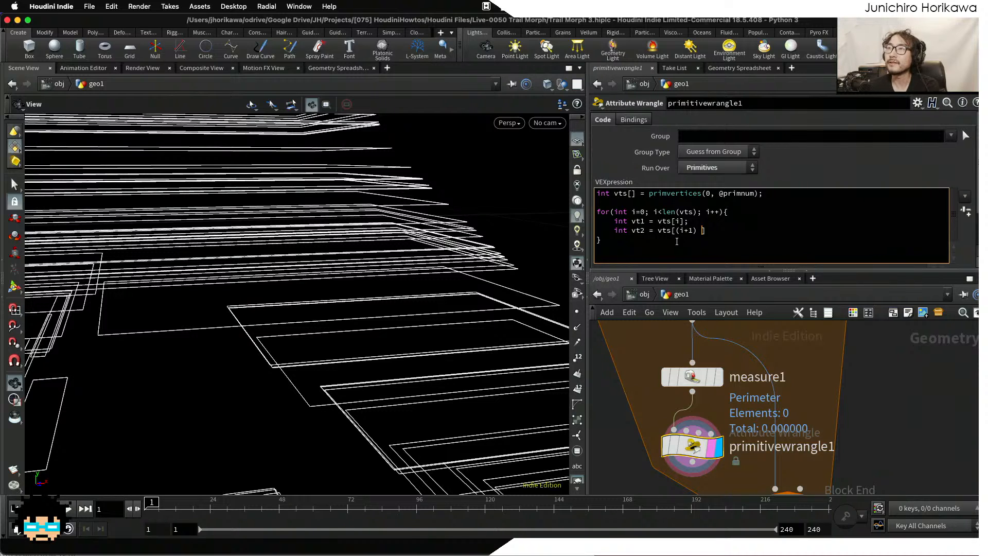
{"action": "type", "text": "%"}
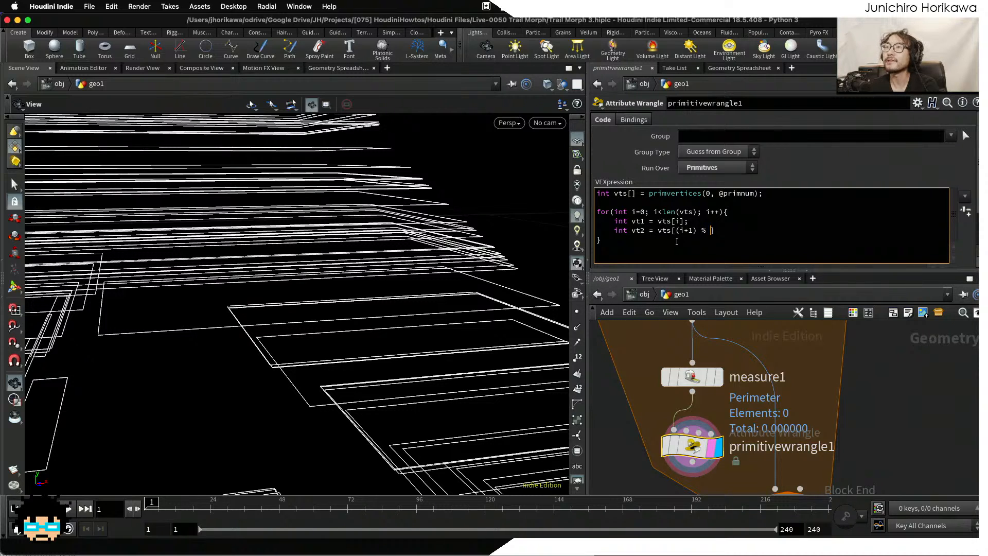
{"action": "type", "text": " len("}
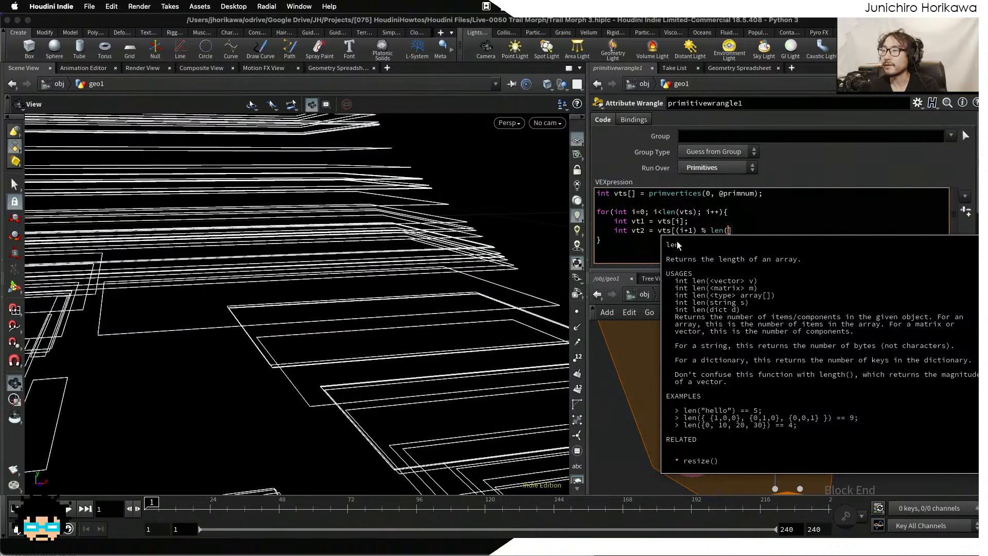
{"action": "type", "text": "vs"}
{"action": "key", "text": "BackSpace"}
{"action": "type", "text": "t"}
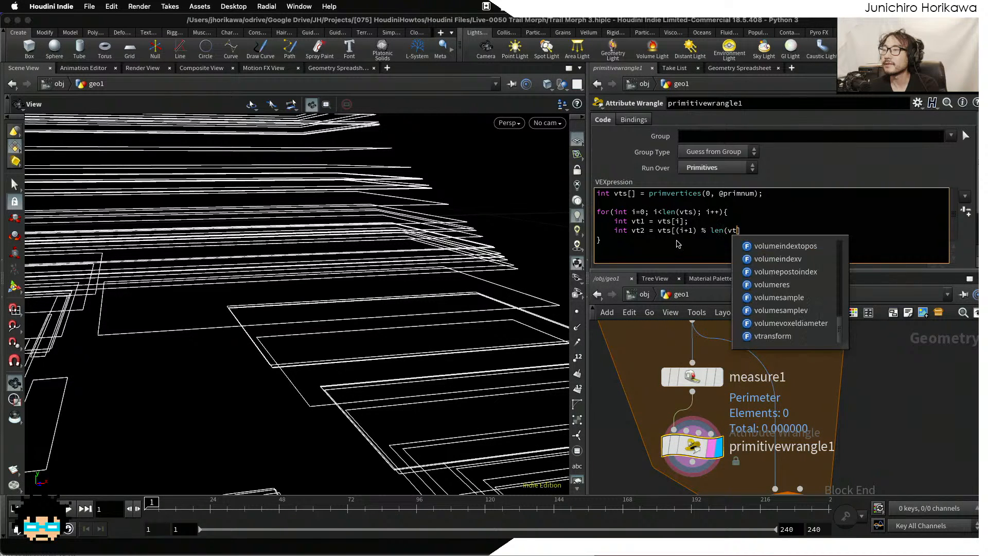
{"action": "type", "text": "s)];"}
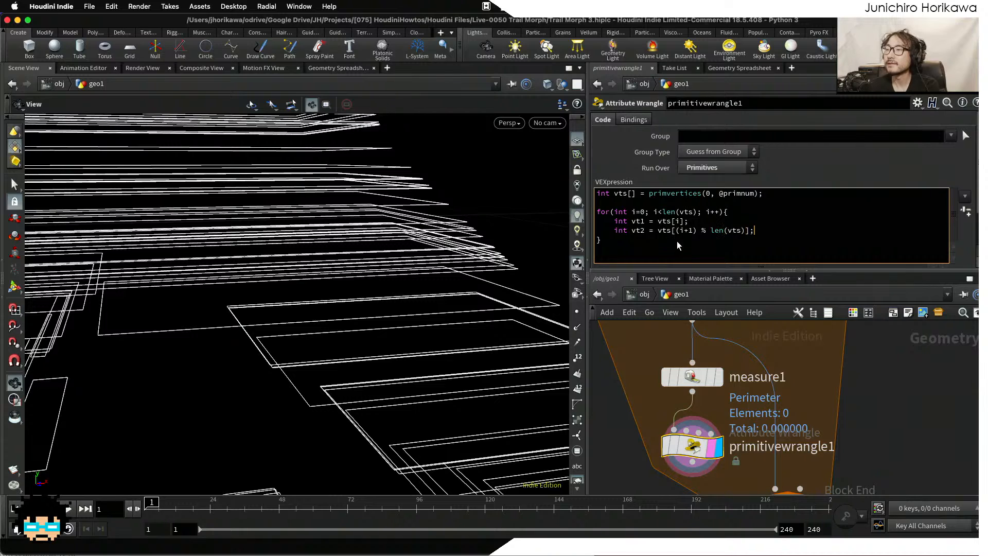
{"action": "left_click", "coordinate": [864, 385]}
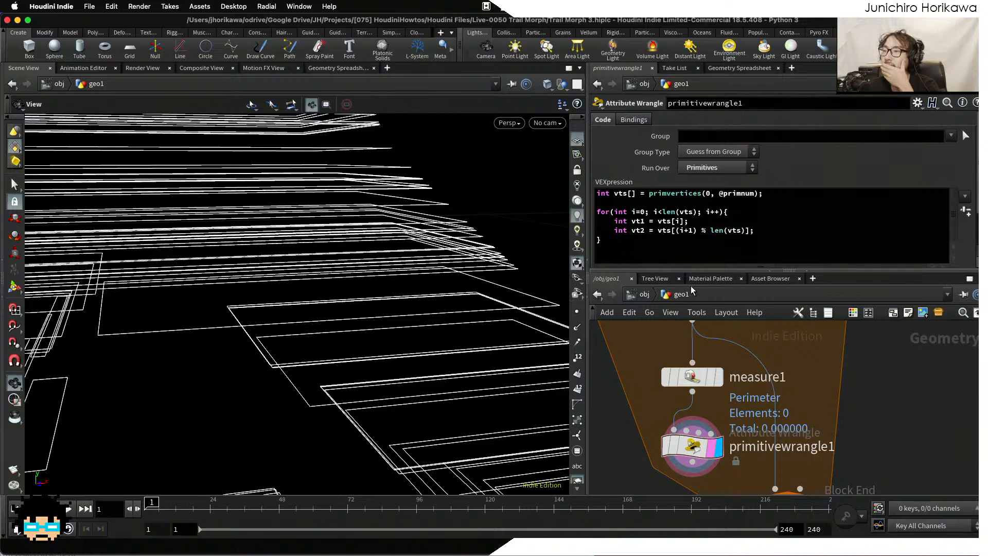
After a blank line inside the loop, get the current vertex's point with "int pt1 = vertexpoint(0, vt1);".
{"action": "left_click", "coordinate": [772, 231]}
{"action": "key", "text": "Return"}
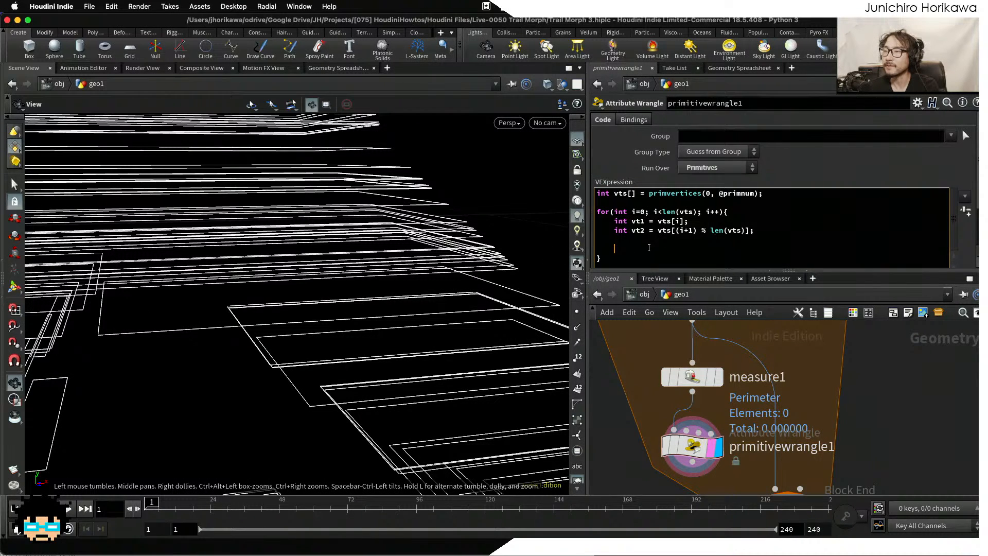
{"action": "type", "text": "int pt1 "}
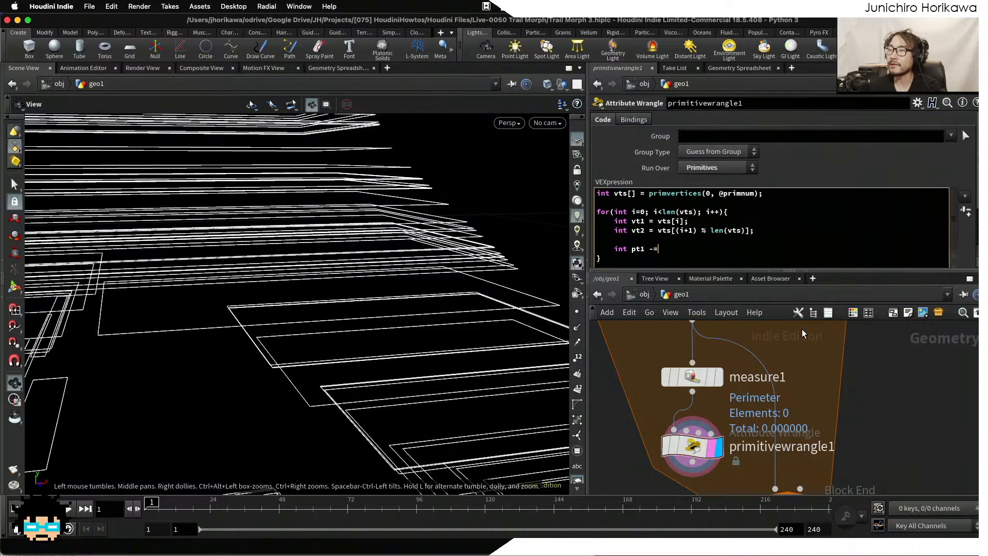
{"action": "type", "text": "= poin"}
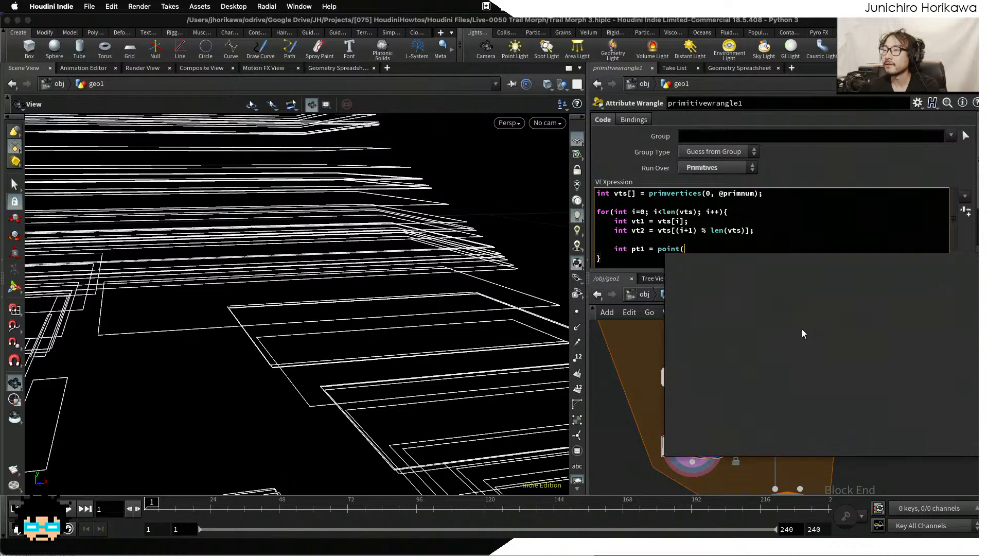
{"action": "key", "text": "BackSpace"}
{"action": "key", "text": "BackSpace"}
{"action": "key", "text": "BackSpace"}
{"action": "key", "text": "BackSpace"}
{"action": "type", "text": "vert5e"}
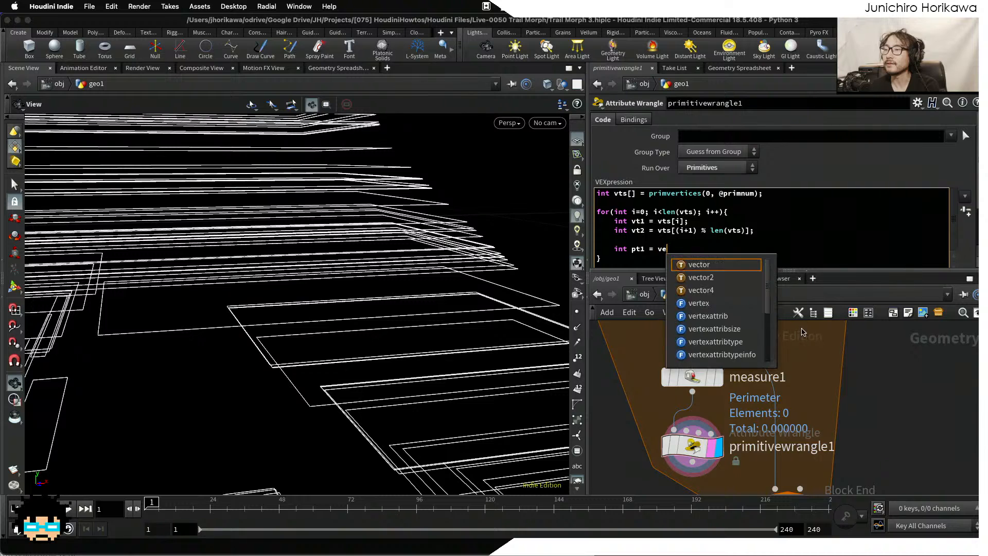
{"action": "key", "text": "BackSpace"}
{"action": "key", "text": "BackSpace"}
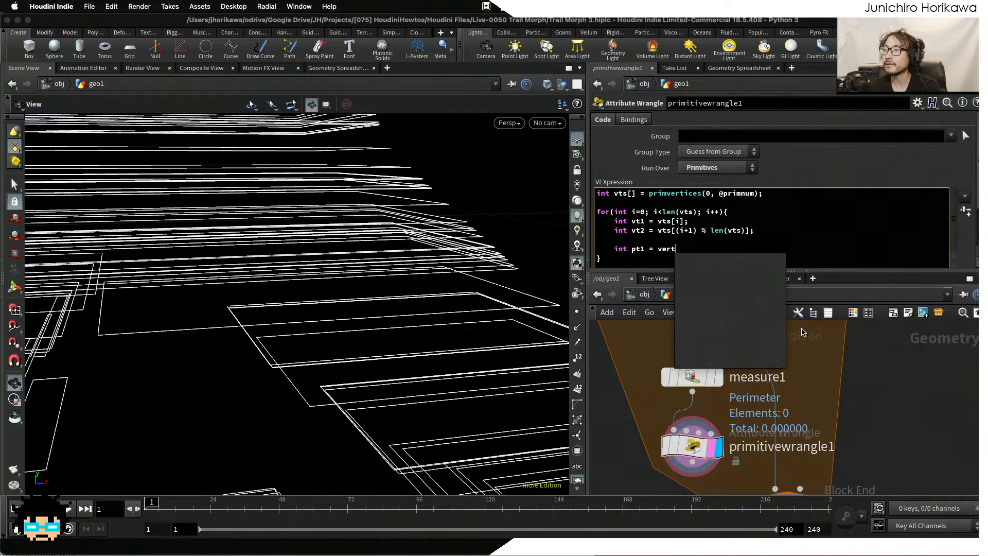
{"action": "type", "text": "expoint(0, "}
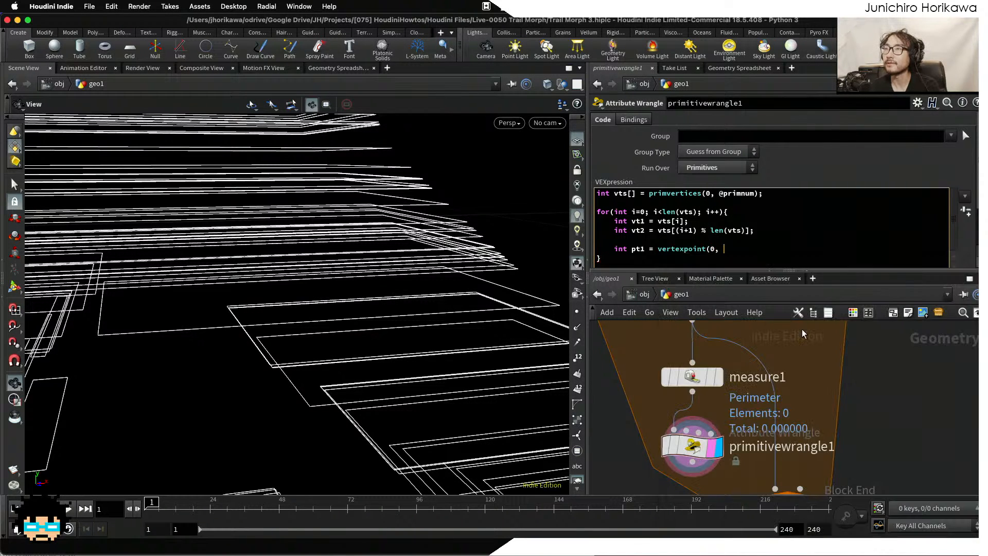
{"action": "type", "text": "vt1);"}
On the following line, get the next vertex's point with "int pt2 = vertexpoint(0, vt2);".
{"action": "key", "text": "Return"}
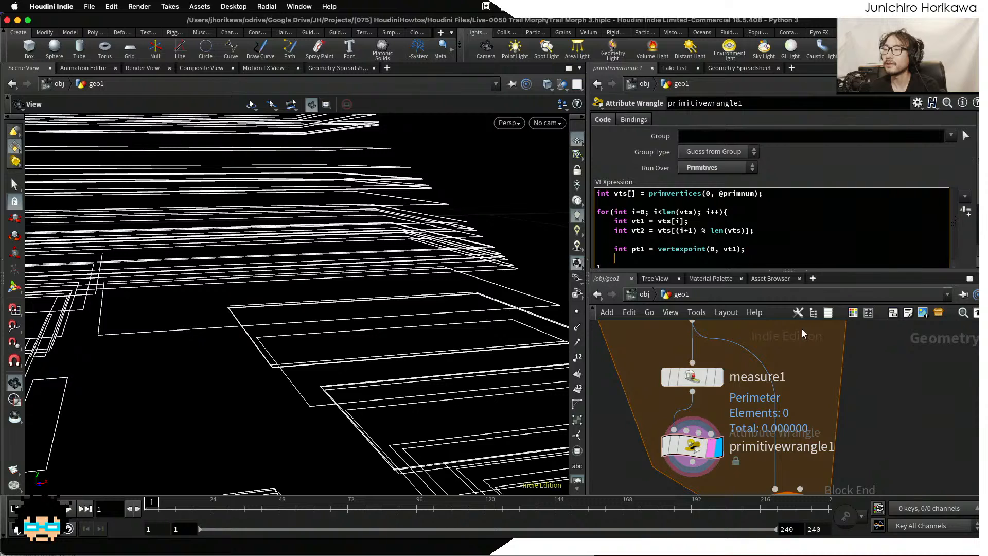
{"action": "type", "text": "int pt2 = vertexpoint(0, "}
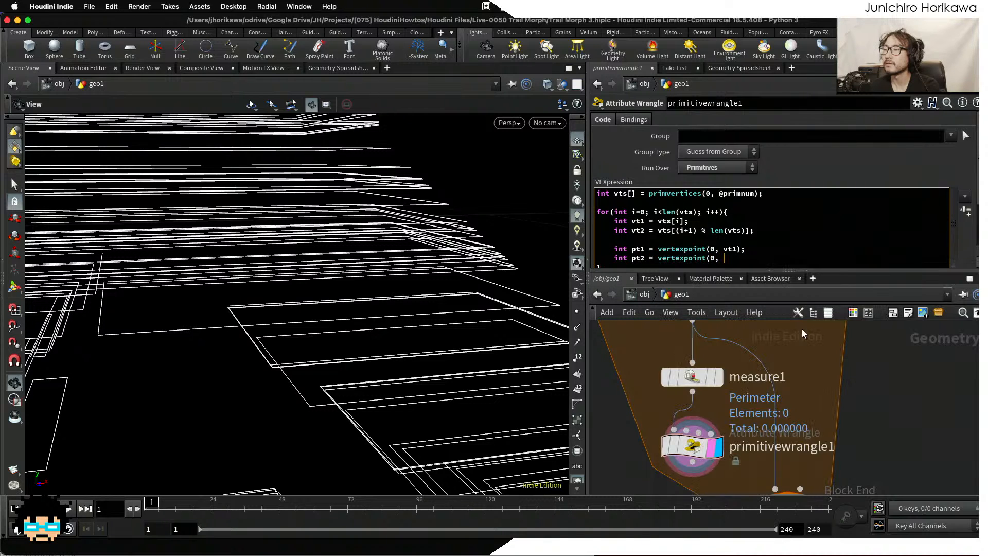
{"action": "type", "text": "vt2);"}
Below a blank line, read the first point's position with "vector pos1 = point(0, "P", pt1);".
{"action": "key", "text": "Return"}
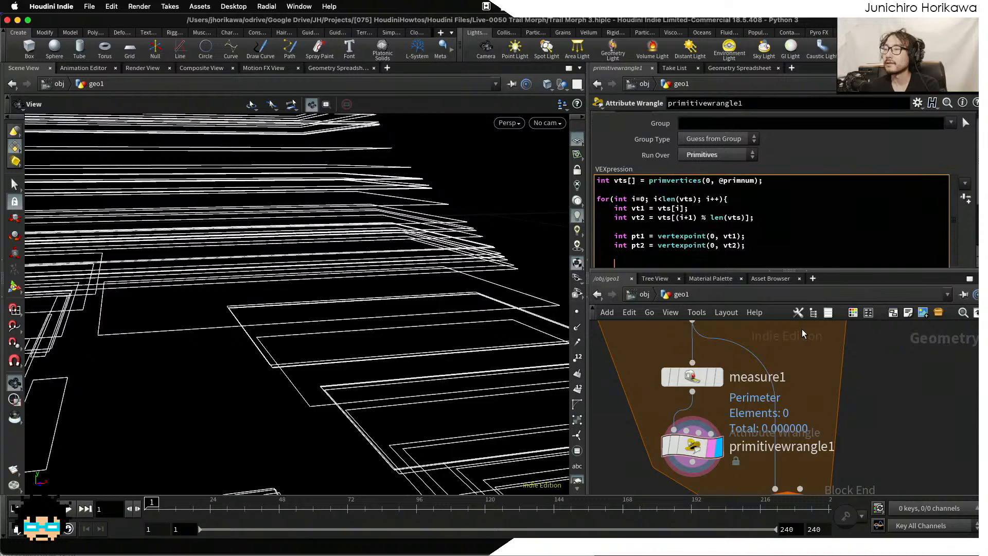
{"action": "scroll", "coordinate": [836, 249], "scroll_direction": "down", "scroll_amount": 1}
{"action": "type", "text": "vec"}
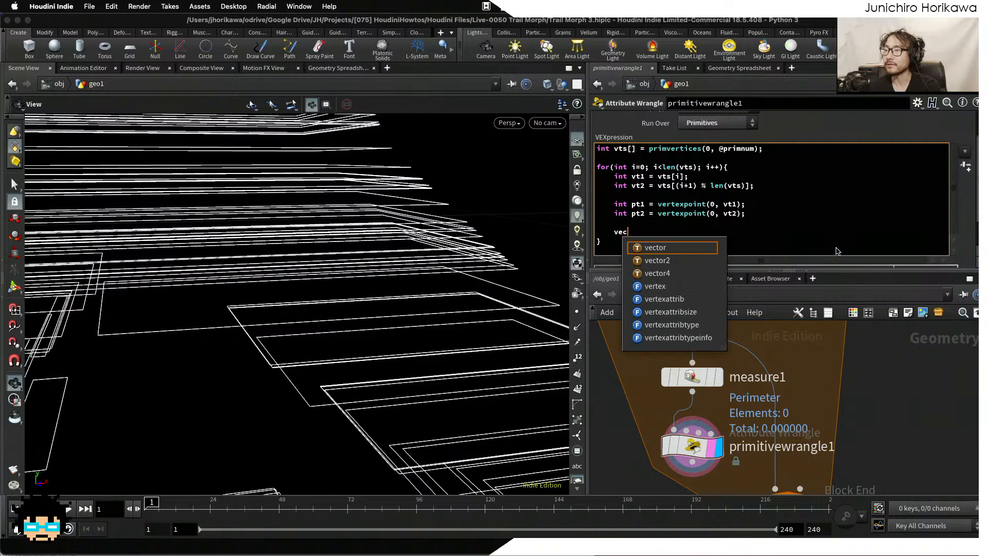
{"action": "type", "text": "tor po"}
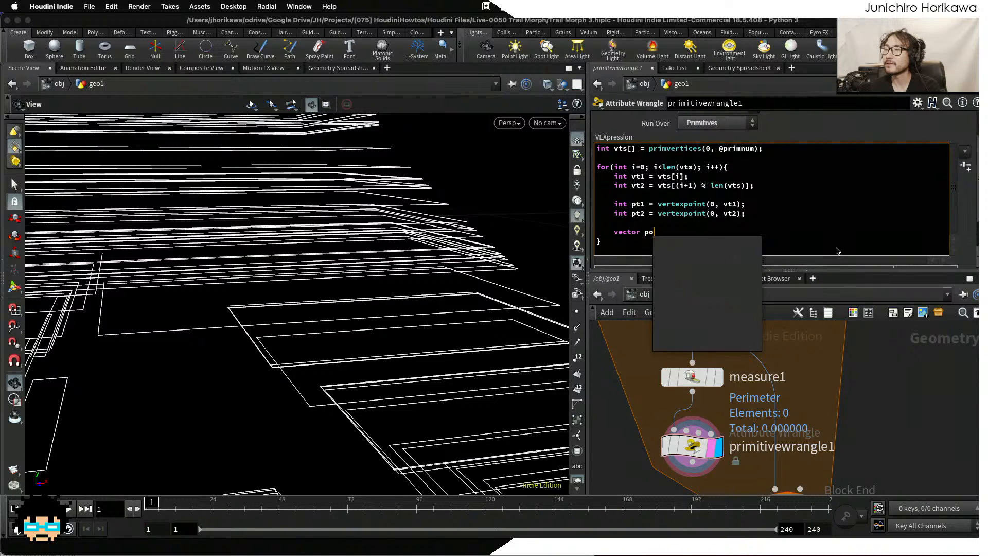
{"action": "type", "text": "s1 = point"}
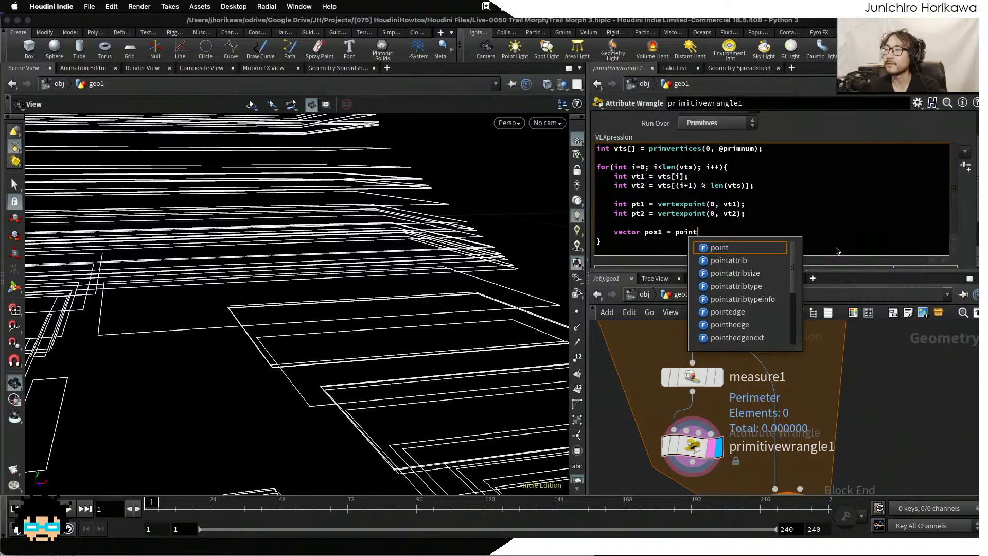
{"action": "type", "text": "(0, \"P\", "}
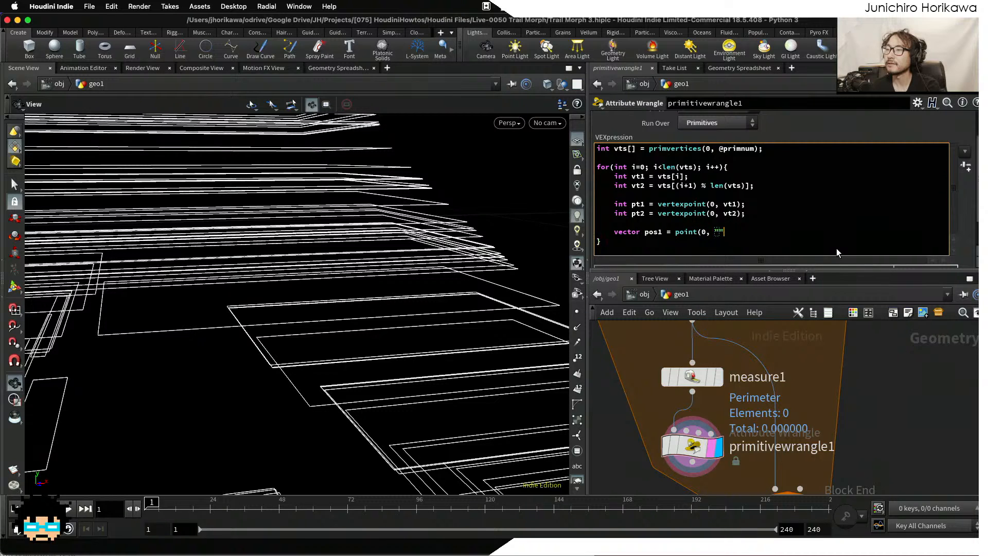
{"action": "type", "text": "pt1);"}
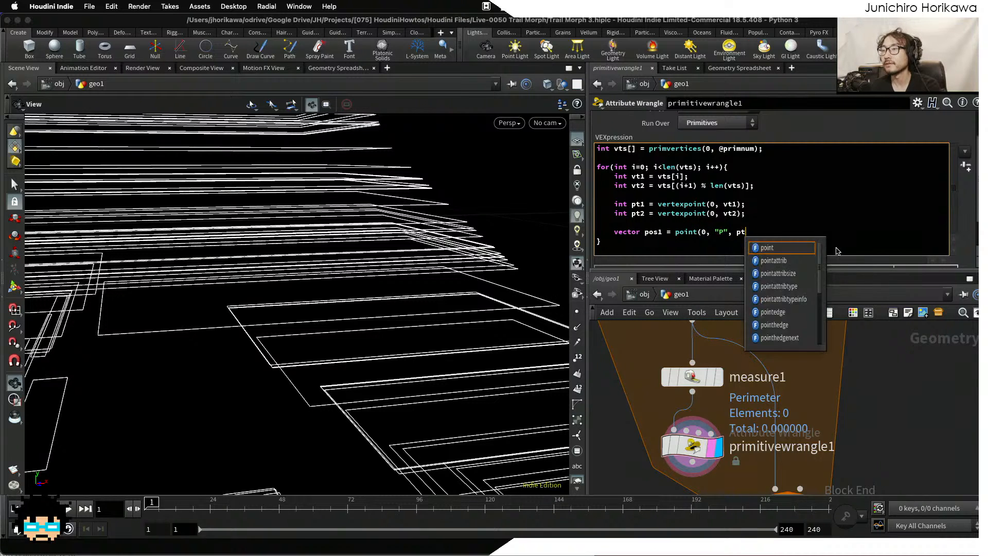
Read the second point's position on the following line with "vector pos2 = point(0, "P", pt2);".
{"action": "key", "text": "Return"}
{"action": "type", "text": "vector pos2 = "}
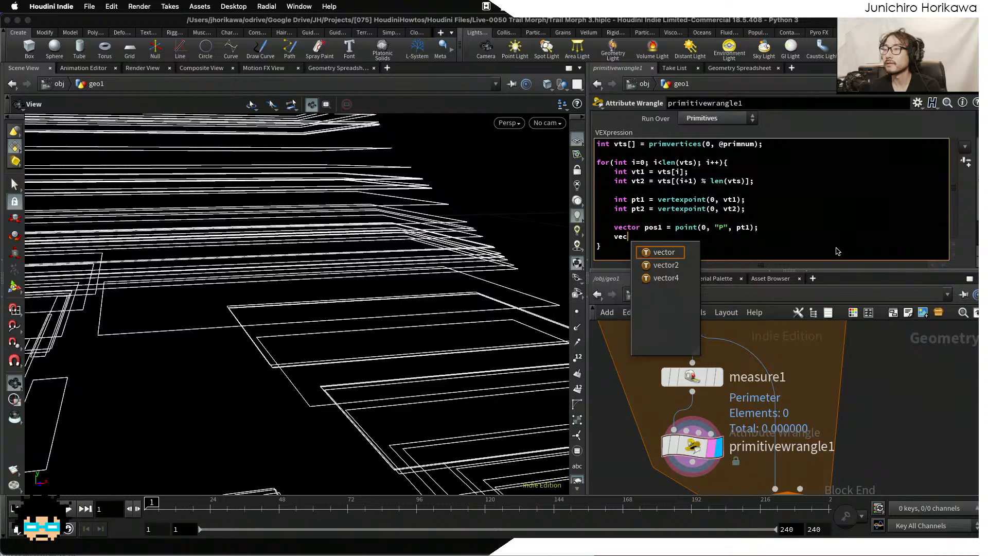
{"action": "type", "text": "poin"}
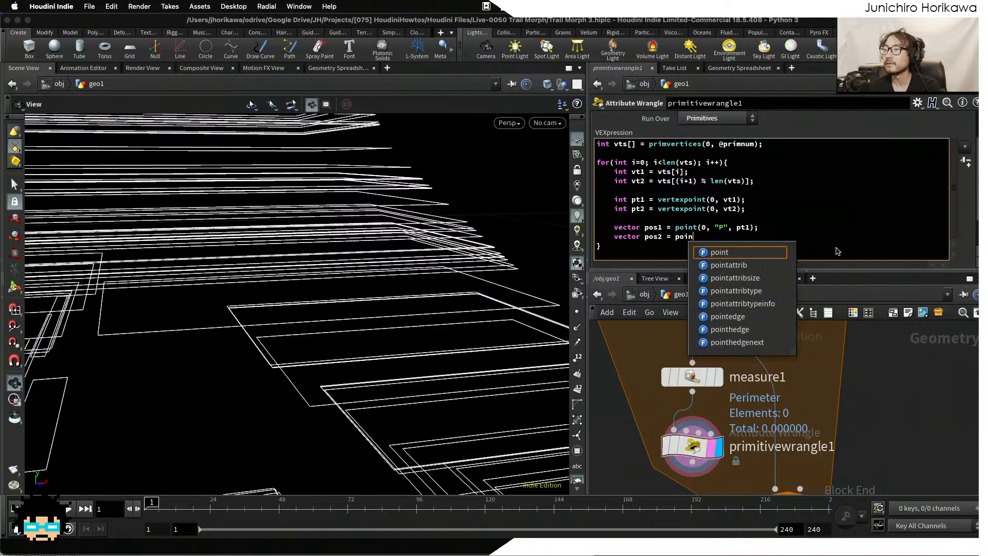
{"action": "type", "text": "t(0, \"P\", pt2);"}
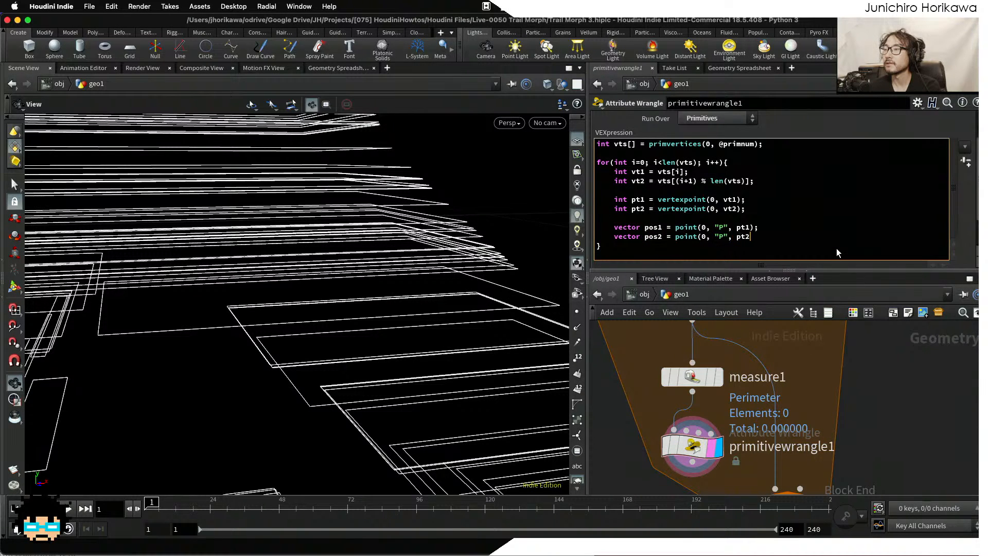
Compute the length between the two positions with "float dist = distance(pos1, pos2);" at the end of the loop body.
{"action": "key", "text": "Return"}
{"action": "type", "text": "flaot dist"}
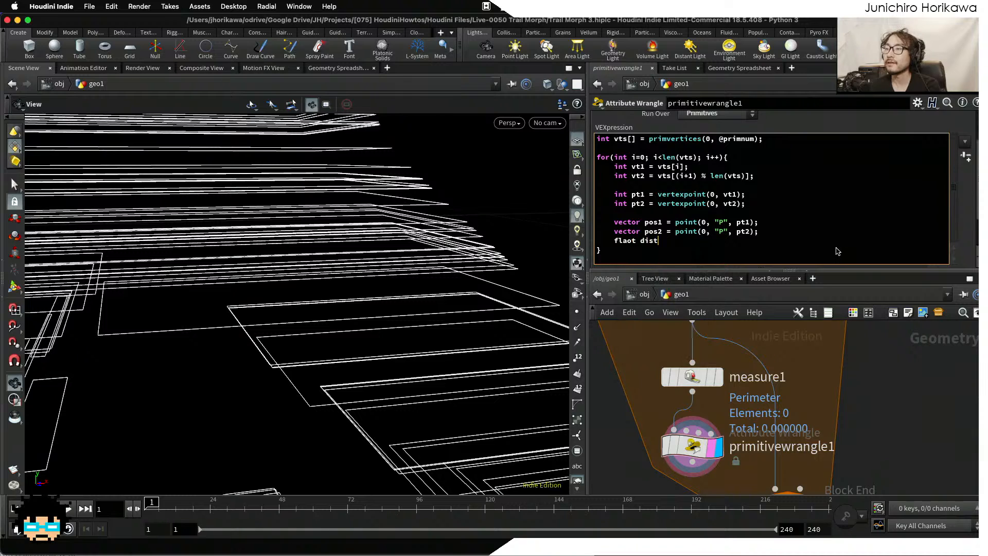
{"action": "key", "text": "BackSpace"}
{"action": "key", "text": "BackSpace"}
{"action": "key", "text": "BackSpace"}
{"action": "key", "text": "BackSpace"}
{"action": "key", "text": "BackSpace"}
{"action": "key", "text": "BackSpace"}
{"action": "key", "text": "BackSpace"}
{"action": "key", "text": "BackSpace"}
{"action": "type", "text": "oat dis"}
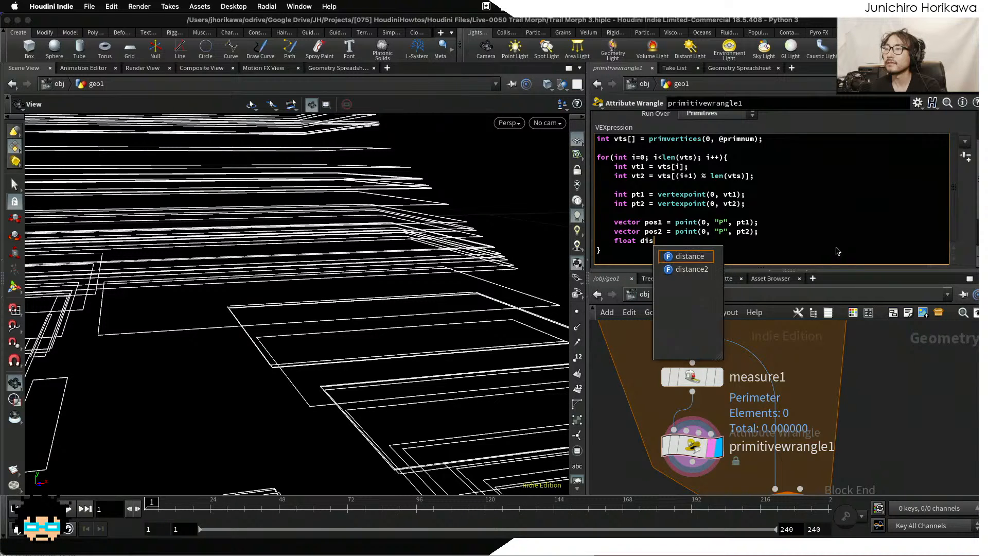
{"action": "type", "text": "t = distance("}
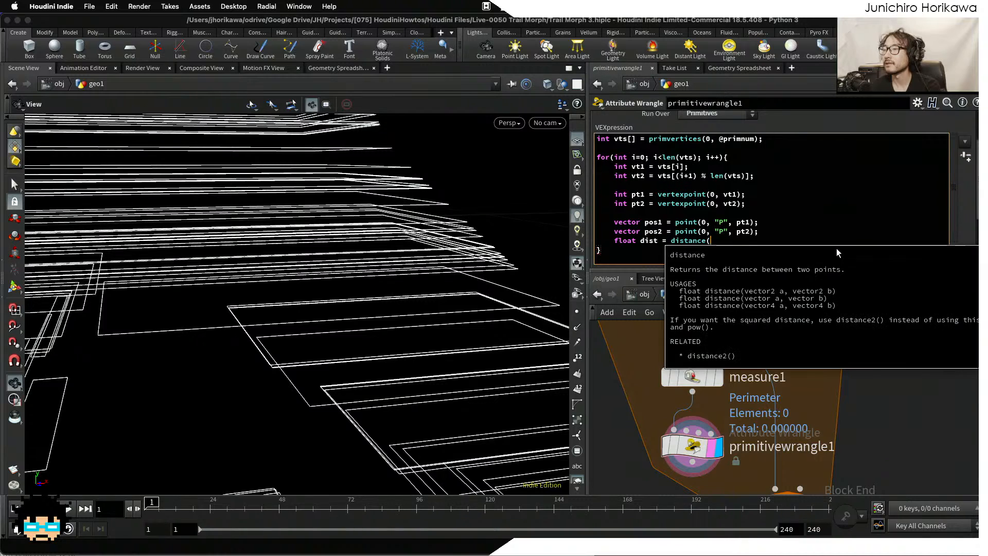
{"action": "type", "text": "pos1,"}
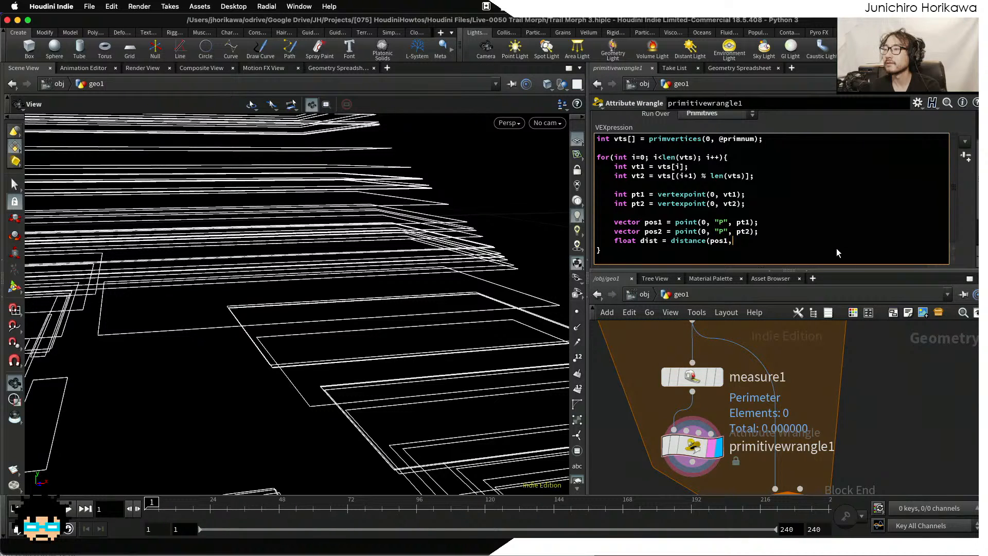
{"action": "type", "text": " pos2);"}
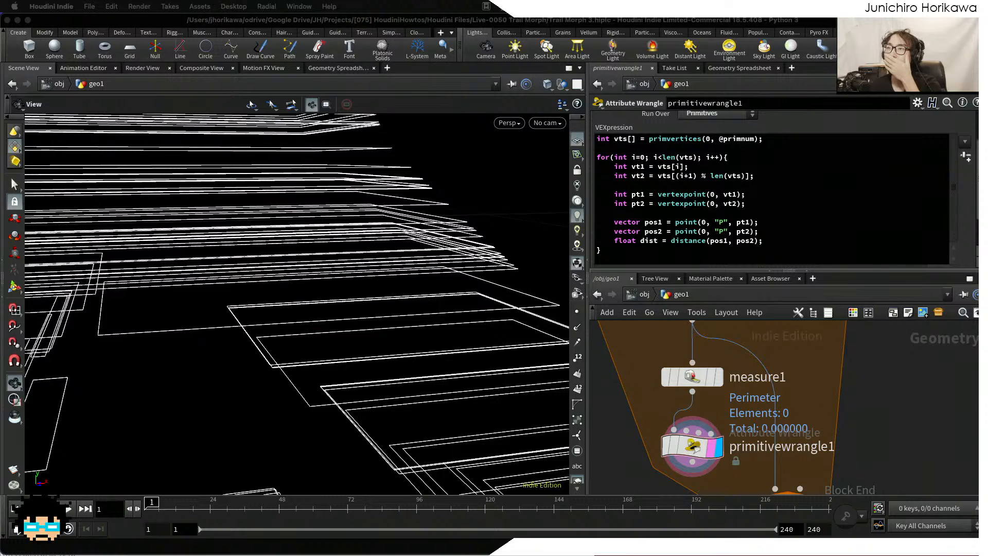
Declare the variable "float u = 0.0;" on the line just above the for loop.
{"action": "left_click", "coordinate": [644, 151]}
{"action": "type", "text": "flo"}
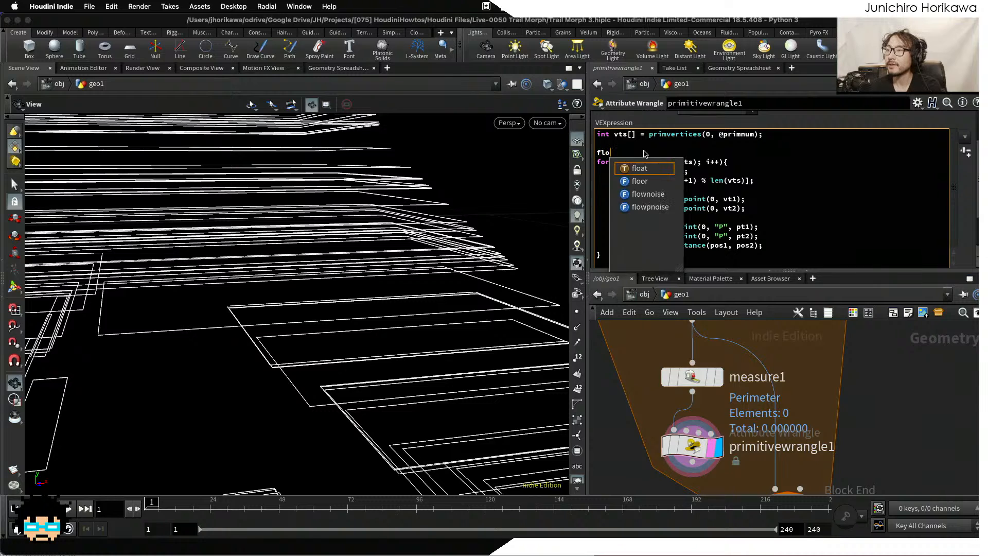
{"action": "type", "text": "at u = 0.0;"}
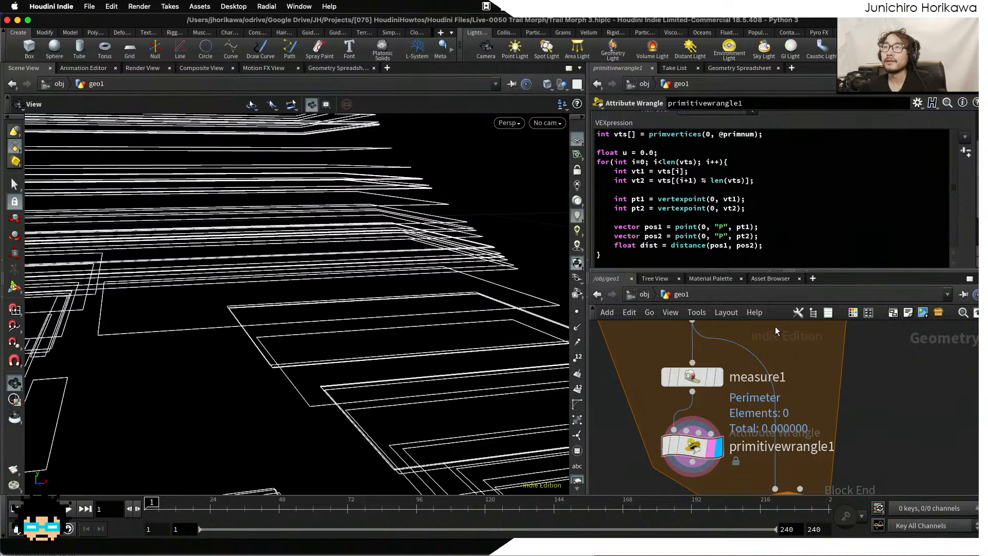
Below the distance line, after a blank line, begin the call "setvertexattrib(0, "uv", -1, vt1, " inside the loop.
{"action": "left_click", "coordinate": [780, 245]}
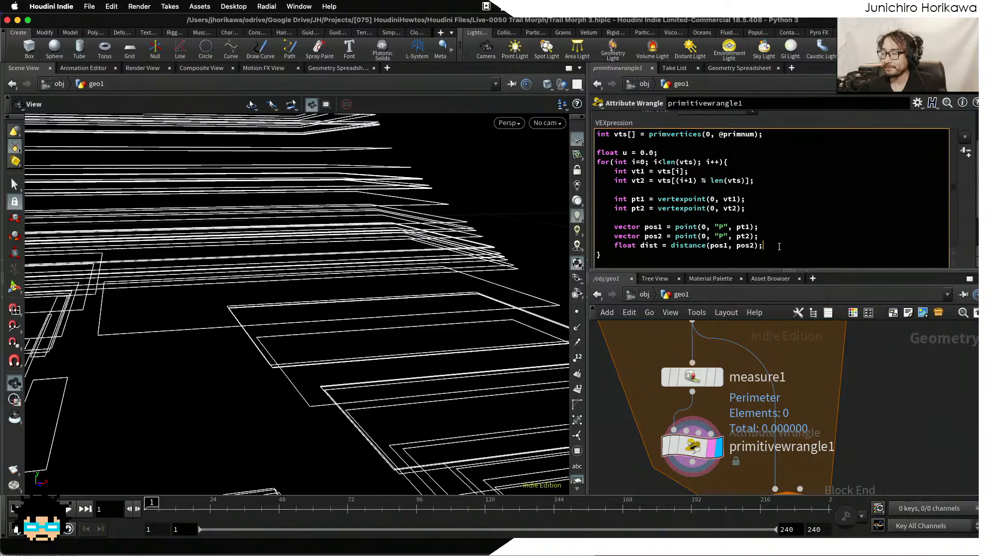
{"action": "key", "text": "Return"}
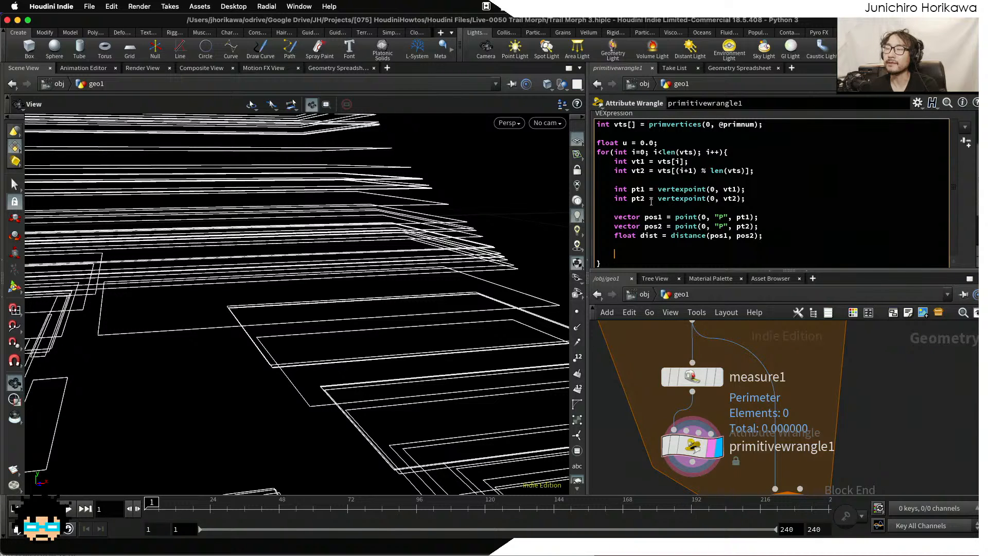
{"action": "type", "text": "setver"}
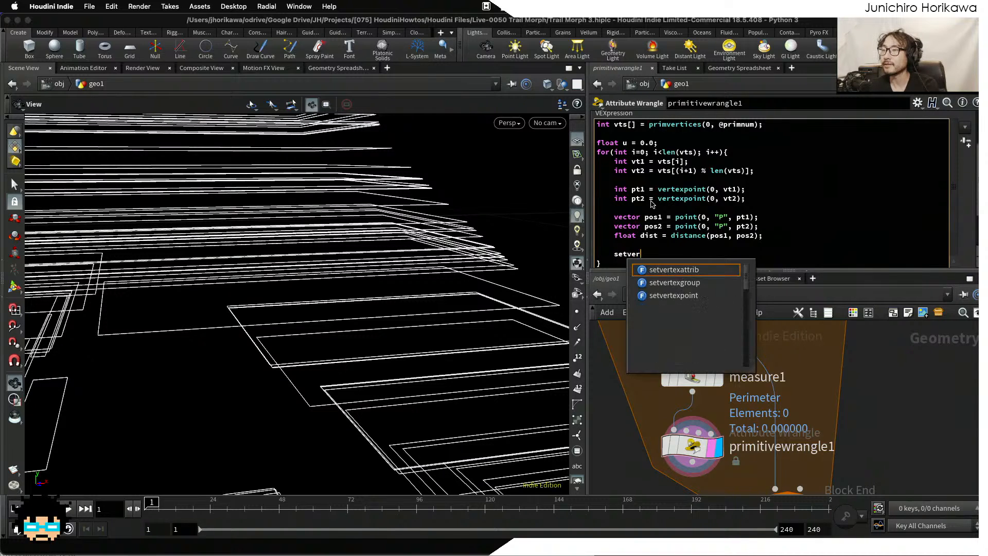
{"action": "type", "text": "texaattrib"}
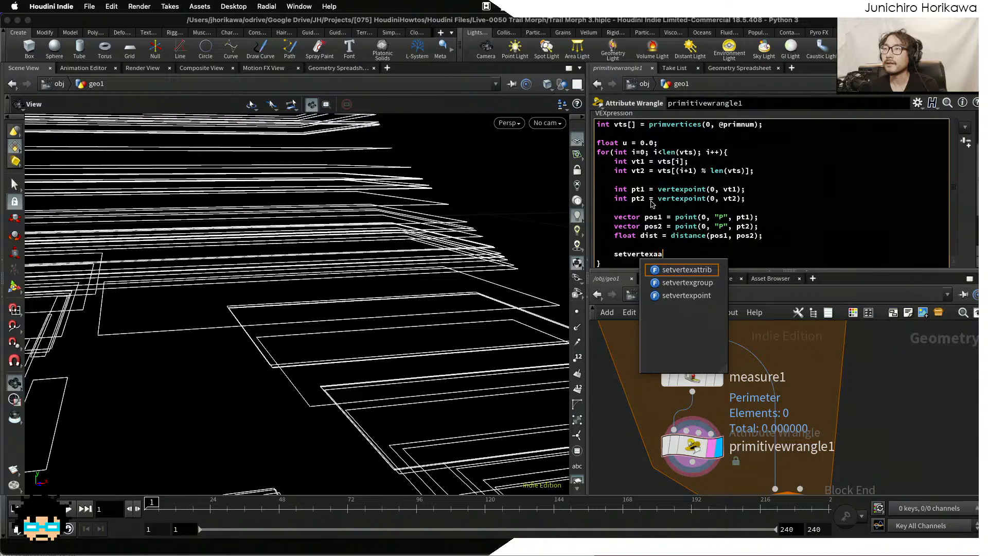
{"action": "key", "text": "BackSpace"}
{"action": "key", "text": "BackSpace"}
{"action": "key", "text": "BackSpace"}
{"action": "key", "text": "BackSpace"}
{"action": "key", "text": "BackSpace"}
{"action": "key", "text": "BackSpace"}
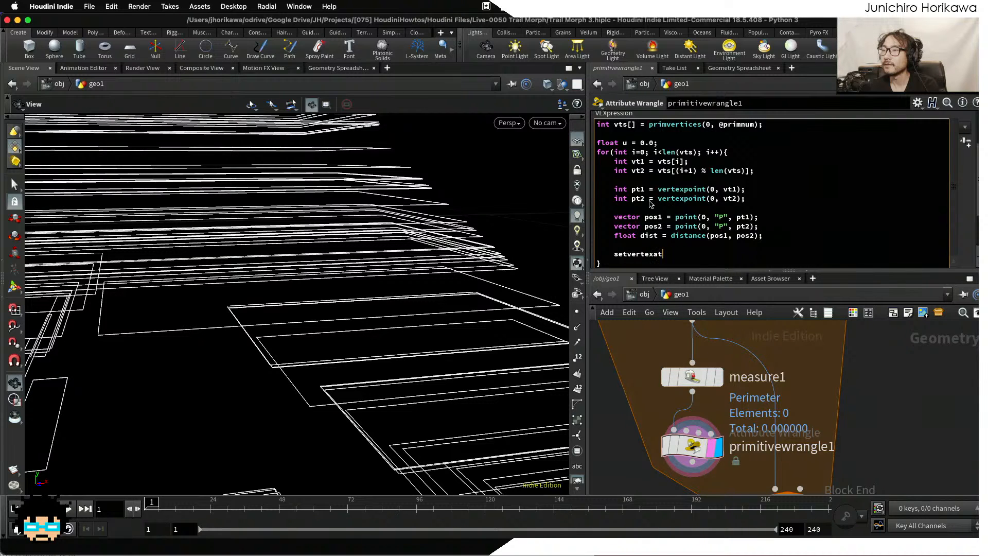
{"action": "type", "text": "ttrib(0,"}
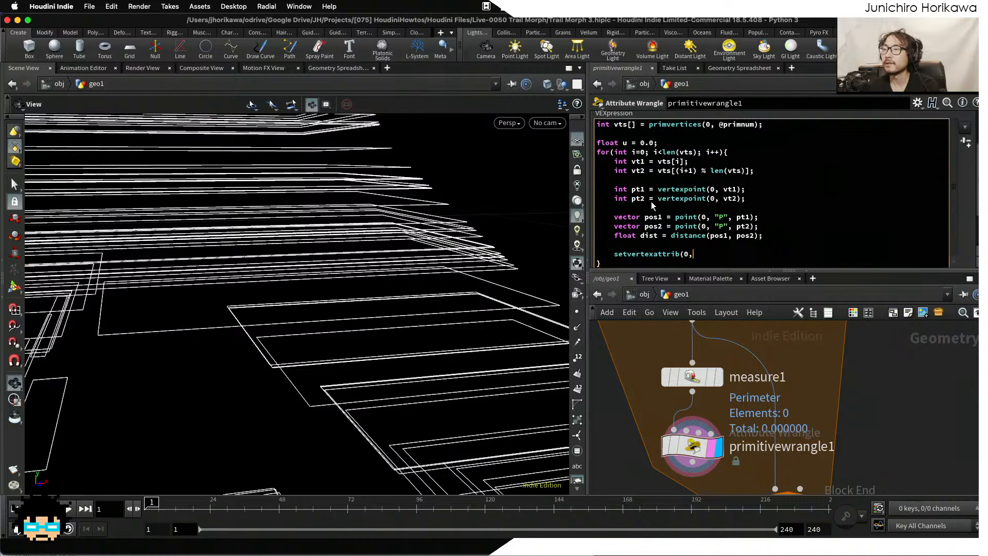
{"action": "type", "text": " \"uv\", "}
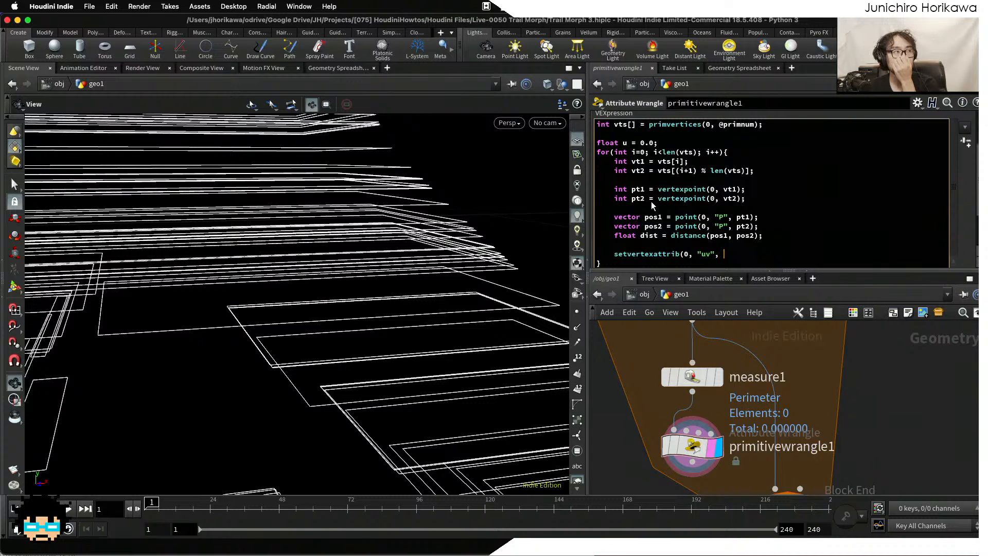
{"action": "type", "text": "-1"}
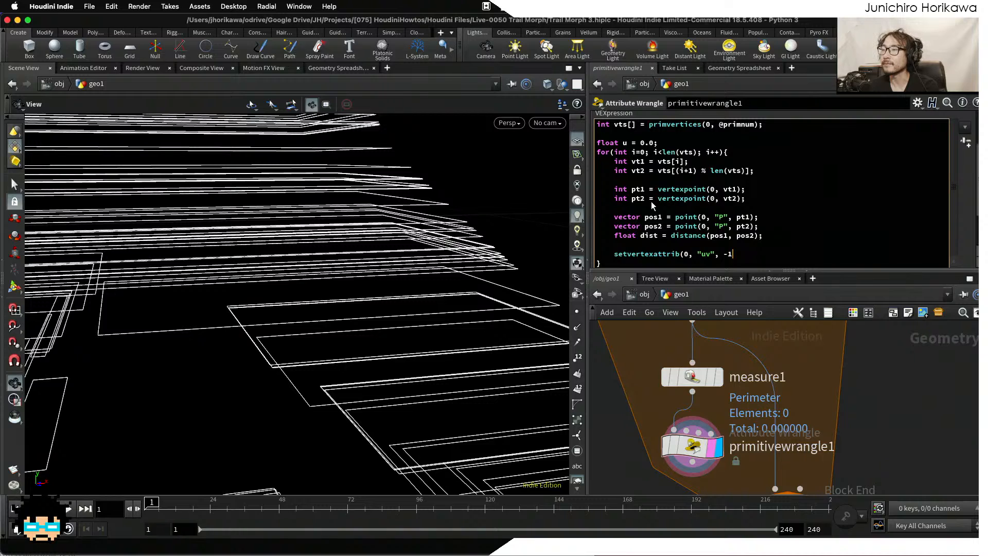
{"action": "type", "text": ", vt1"}
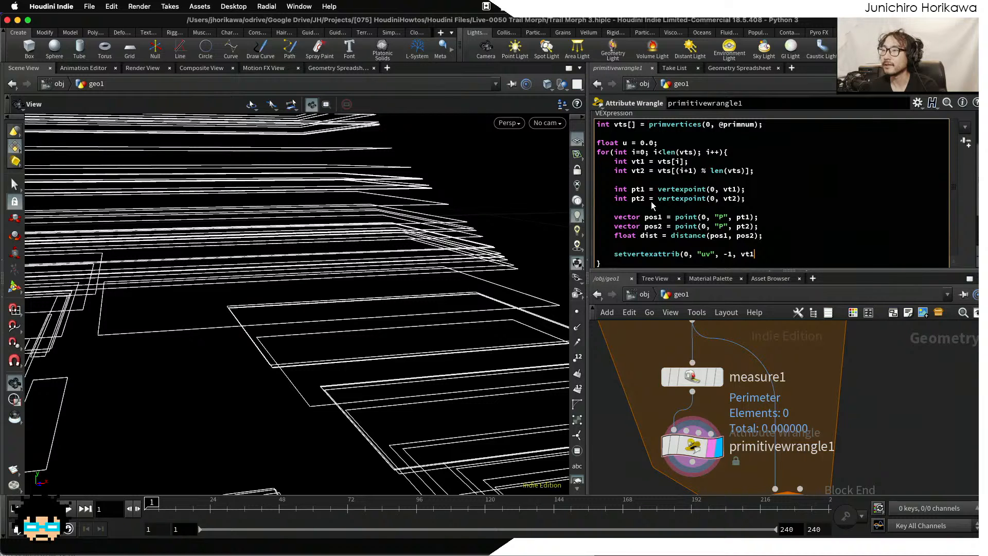
{"action": "type", "text": ","}
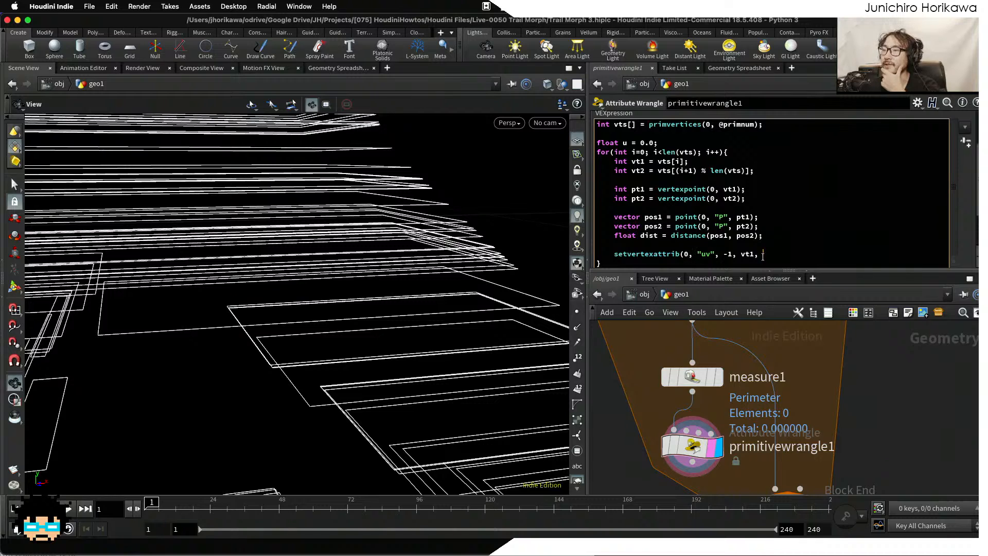
Complete the setvertexattrib call with the value "set(u, 0, 0));" after the vt1 argument.
{"action": "left_click_drag", "start_coordinate": [763, 254], "coordinate": [740, 255]}
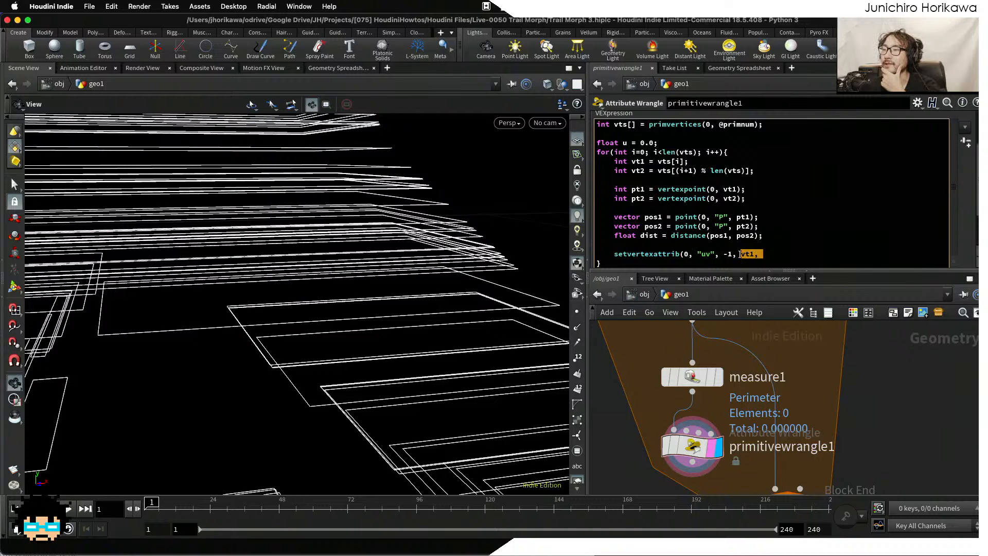
{"action": "left_click_drag", "start_coordinate": [690, 162], "coordinate": [615, 162]}
{"action": "left_click", "coordinate": [614, 161]}
{"action": "double_click", "coordinate": [679, 161]}
{"action": "left_click", "coordinate": [777, 254]}
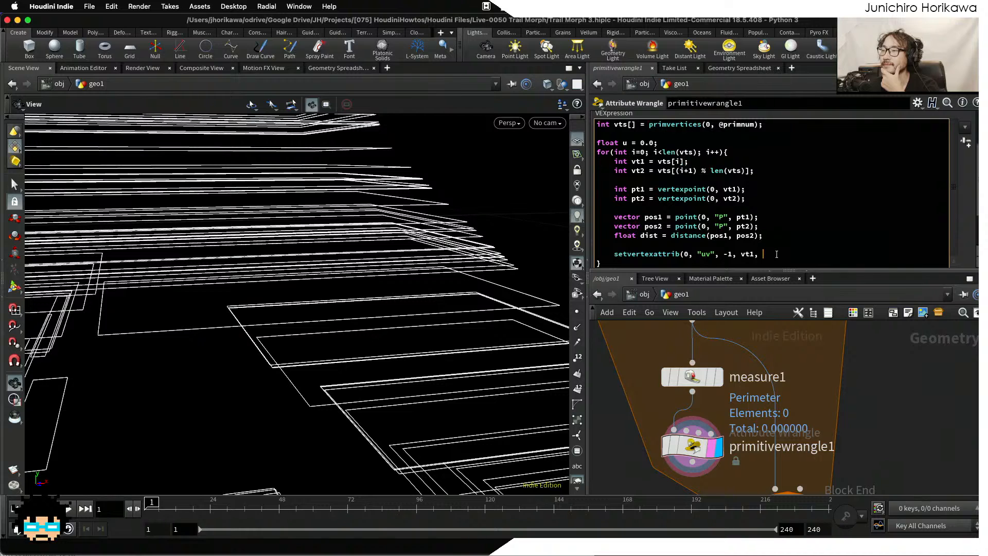
{"action": "type", "text": "set("}
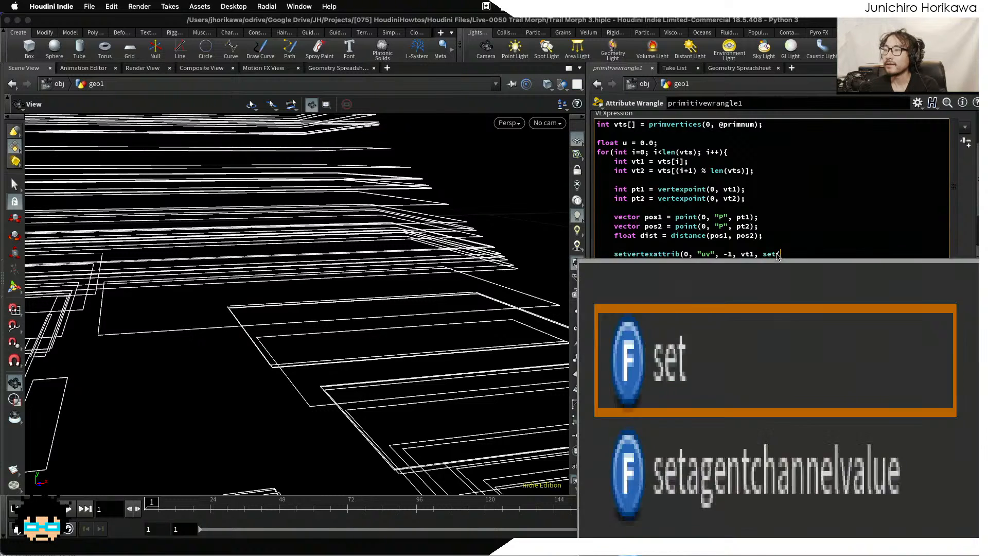
{"action": "type", "text": "u, "}
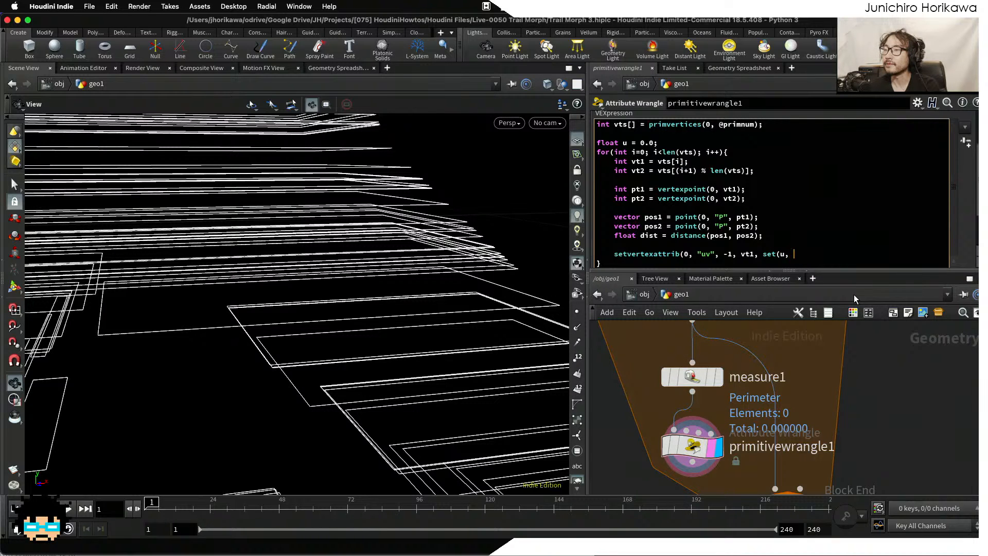
{"action": "type", "text": "0, 0));"}
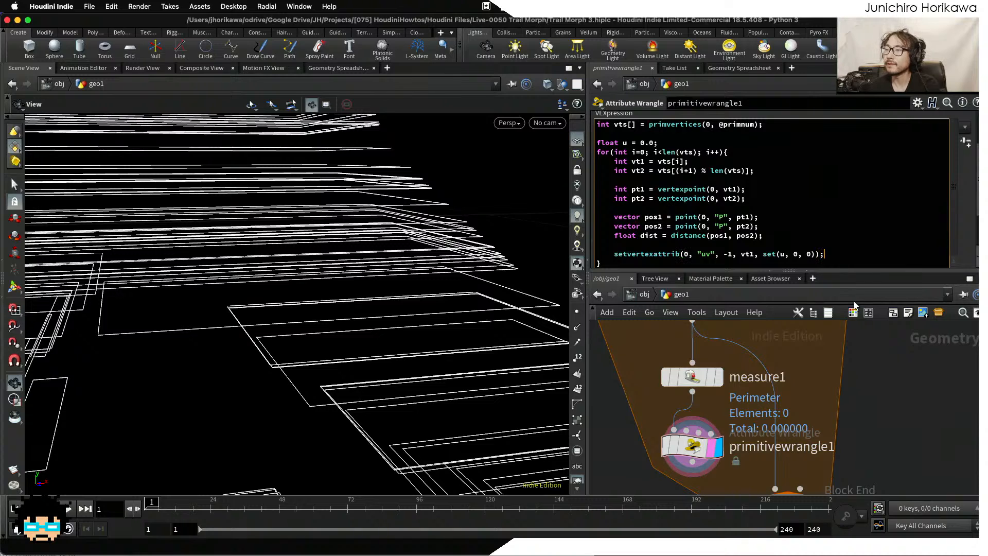
{"action": "left_click_drag", "start_coordinate": [659, 142], "coordinate": [622, 143]}
{"action": "left_click", "coordinate": [776, 201]}
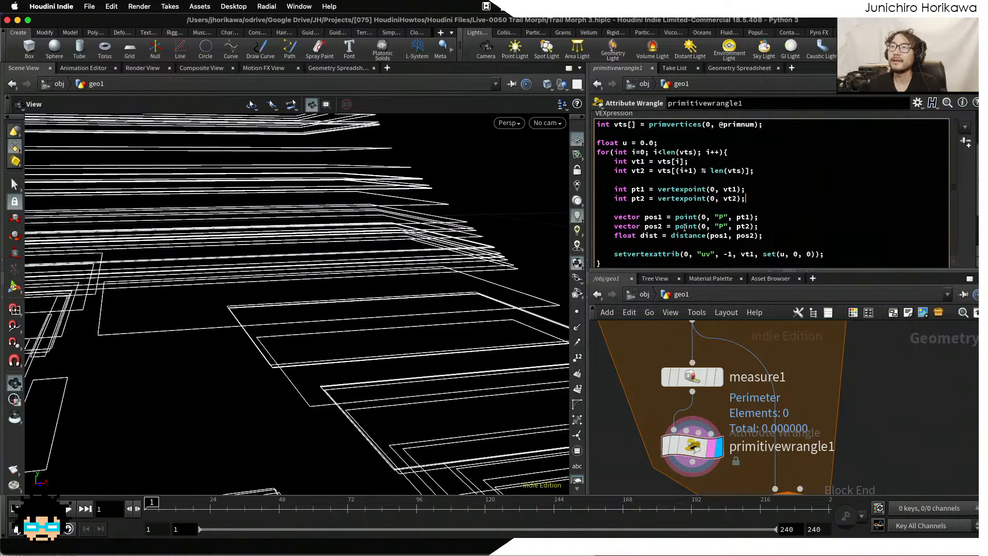
Add a blank line and a new indented line below the setvertexattrib call.
{"action": "left_click", "coordinate": [846, 256]}
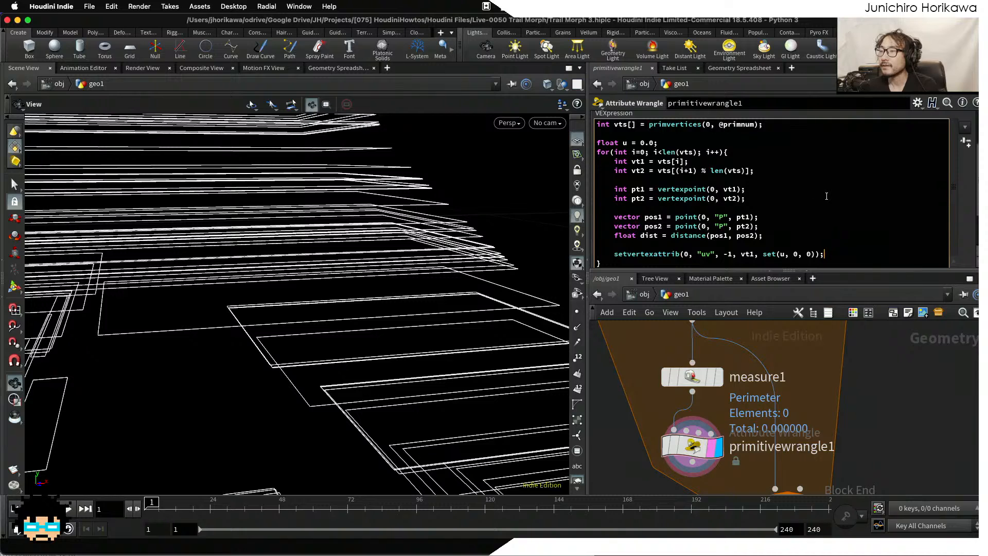
{"action": "key", "text": "Return"}
{"action": "key", "text": "Return"}
{"action": "scroll", "coordinate": [949, 202], "scroll_direction": "down", "scroll_amount": 1}
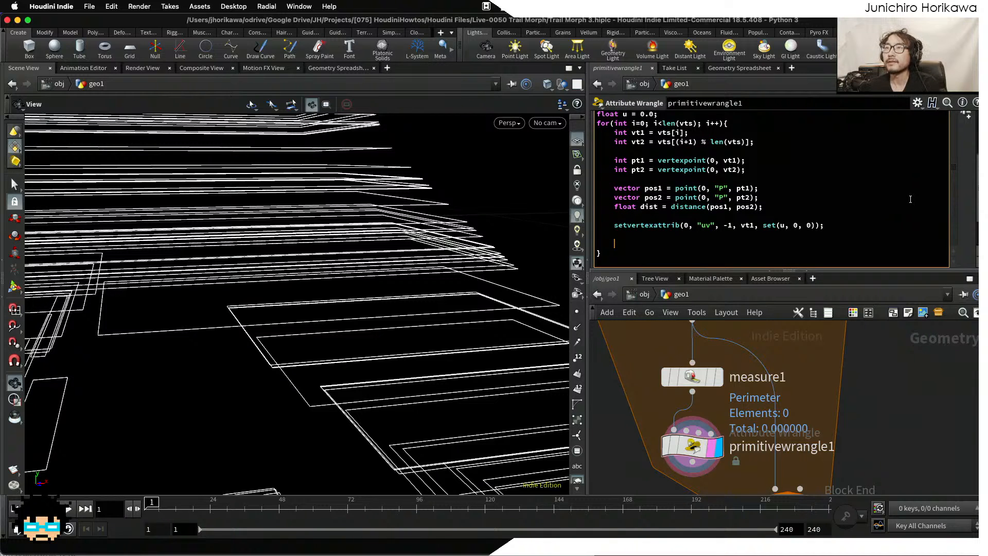
{"action": "type", "text": "float dist ="}
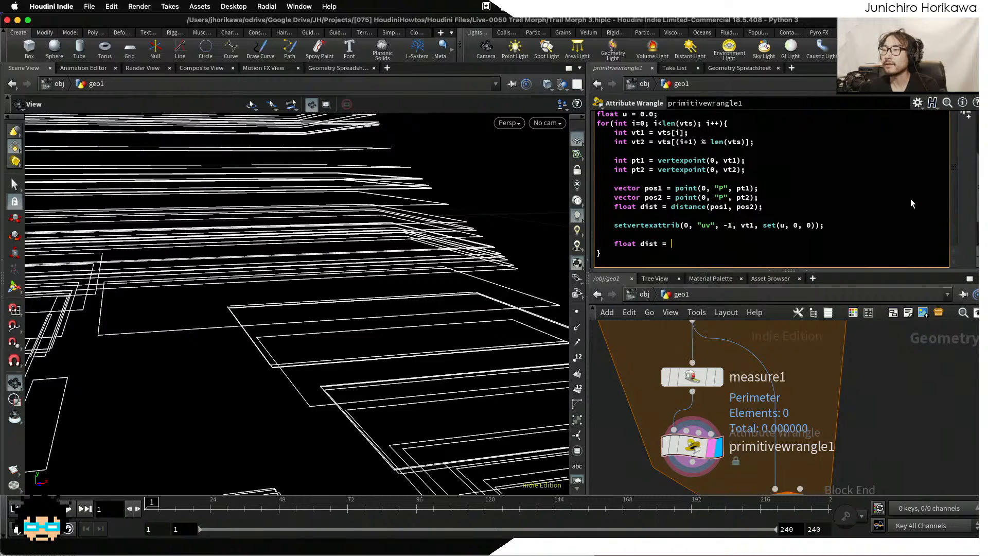
{"action": "key", "text": "BackSpace"}
{"action": "key", "text": "BackSpace"}
{"action": "key", "text": "BackSpace"}
{"action": "key", "text": "BackSpace"}
{"action": "key", "text": "BackSpace"}
{"action": "key", "text": "BackSpace"}
{"action": "key", "text": "BackSpace"}
{"action": "key", "text": "BackSpace"}
{"action": "key", "text": "BackSpace"}
{"action": "key", "text": "BackSpace"}
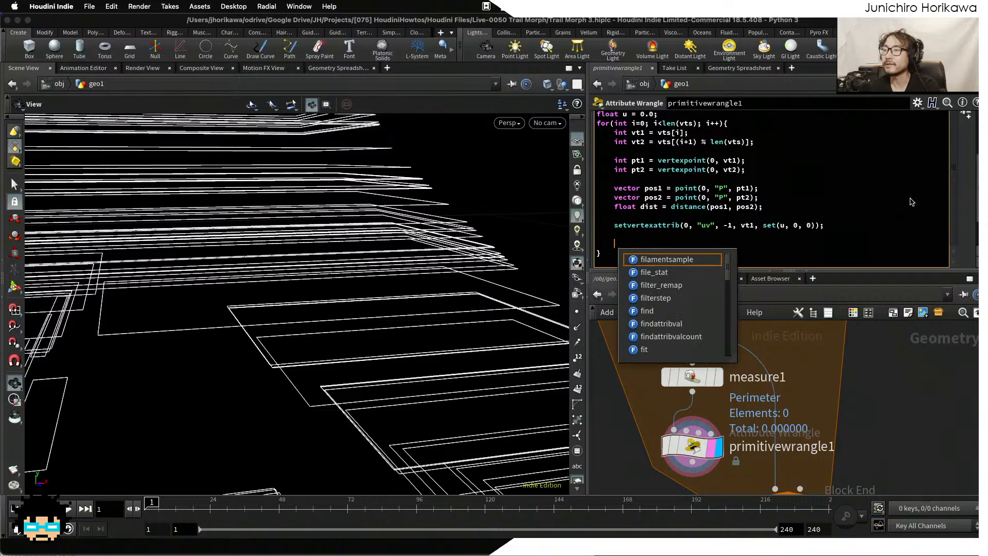
On the empty line at the end of the loop body, write "float add = dist / f@perimeter".
{"action": "left_click_drag", "start_coordinate": [780, 211], "coordinate": [641, 208]}
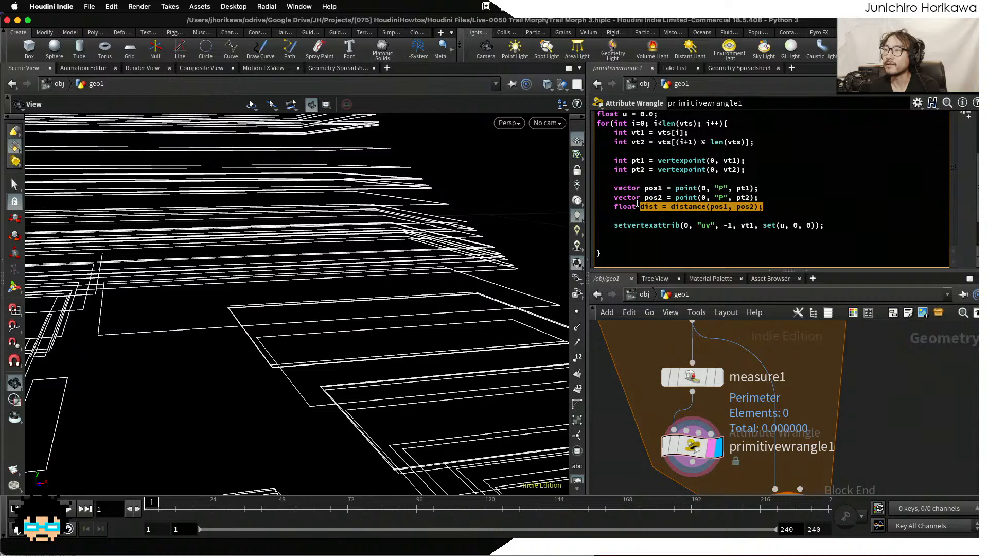
{"action": "left_click", "coordinate": [641, 208]}
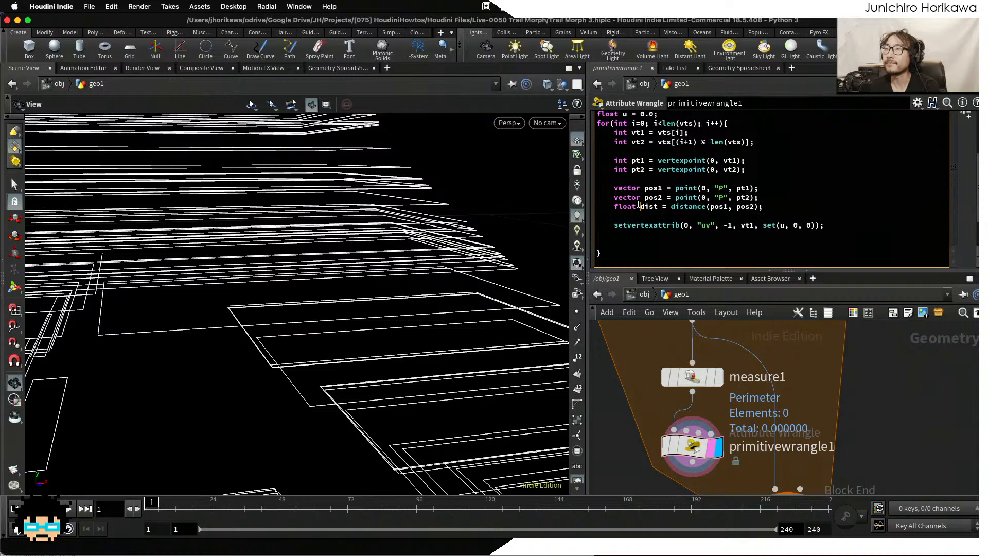
{"action": "left_click", "coordinate": [628, 246]}
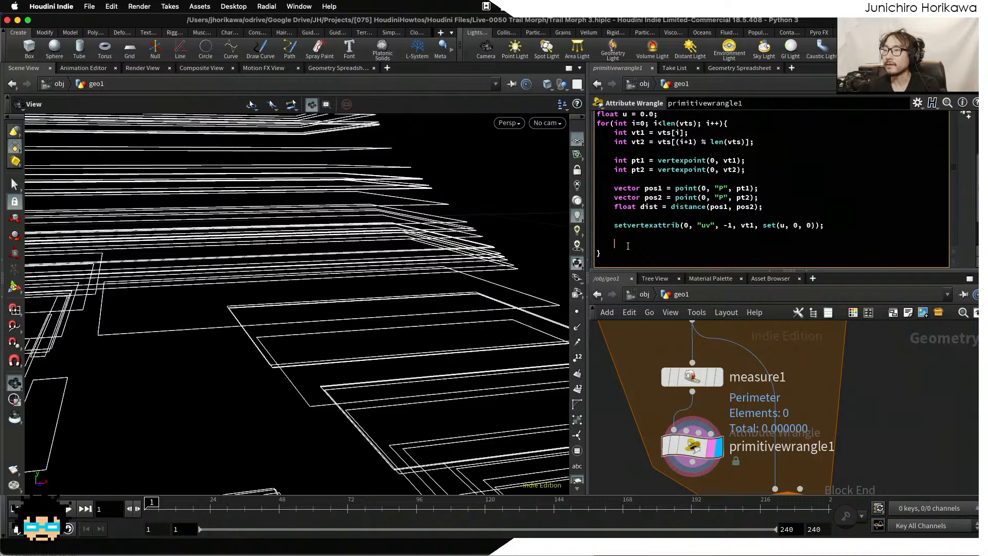
{"action": "type", "text": "float "}
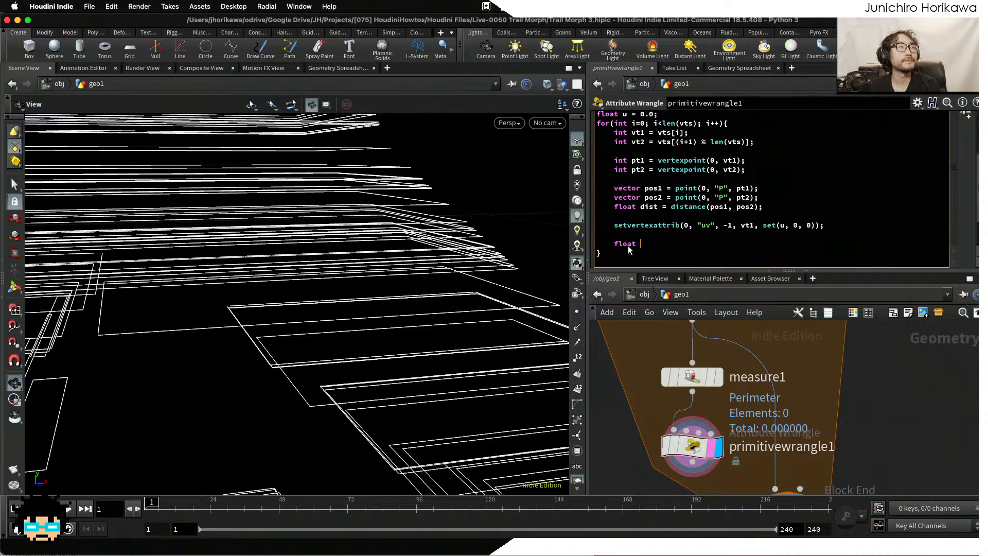
{"action": "type", "text": "add = "}
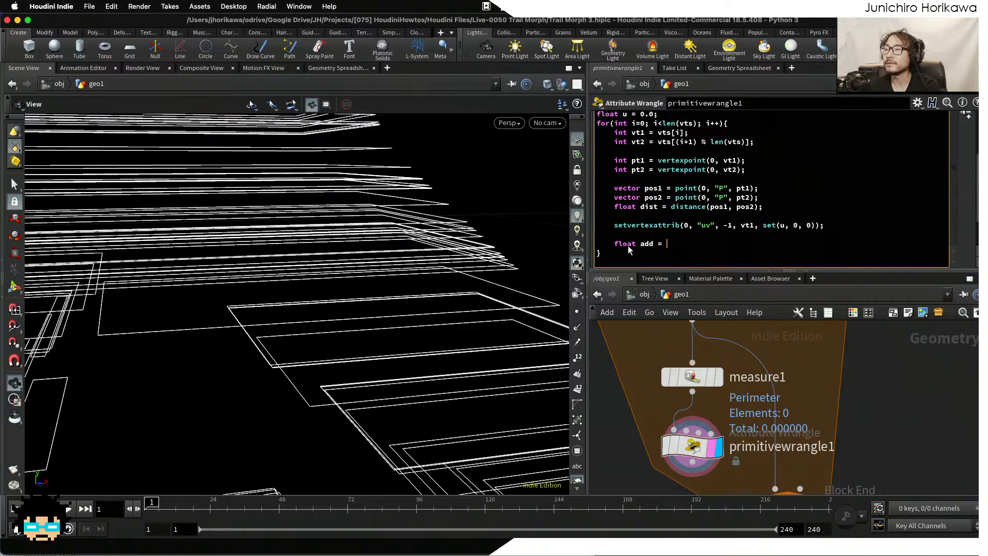
{"action": "type", "text": "dist"}
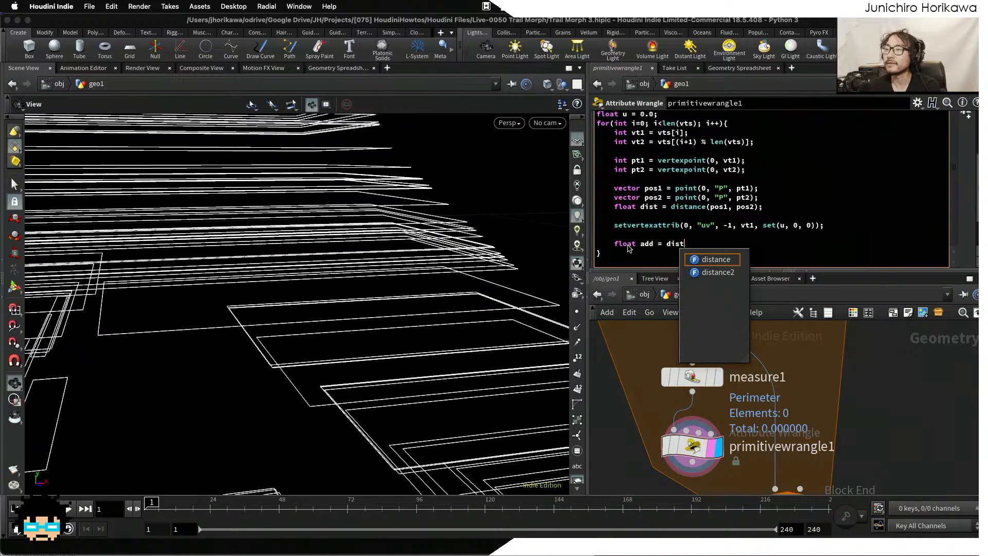
{"action": "type", "text": " / "}
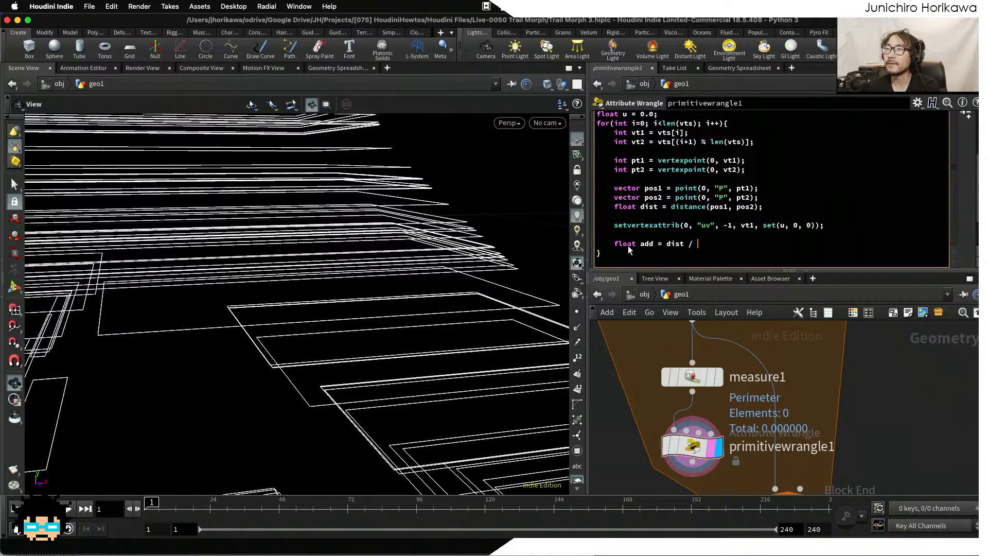
{"action": "type", "text": "f@"}
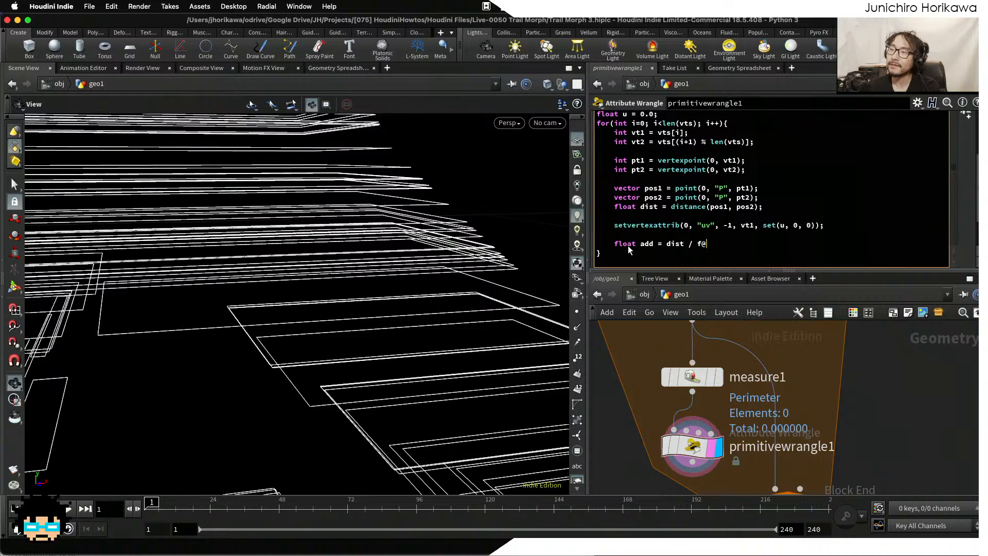
{"action": "type", "text": "perimeter"}
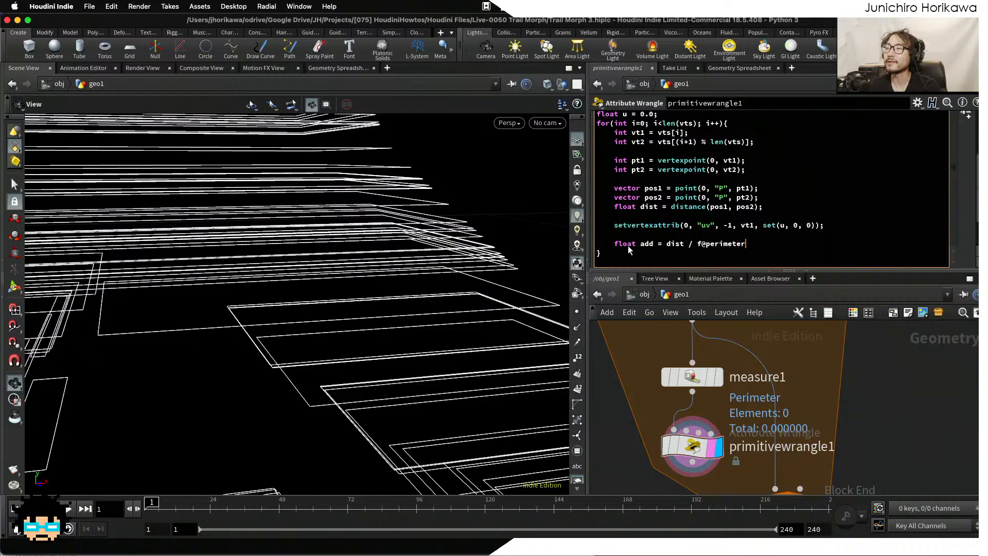
{"action": "left_click_drag", "start_coordinate": [755, 242], "coordinate": [697, 244]}
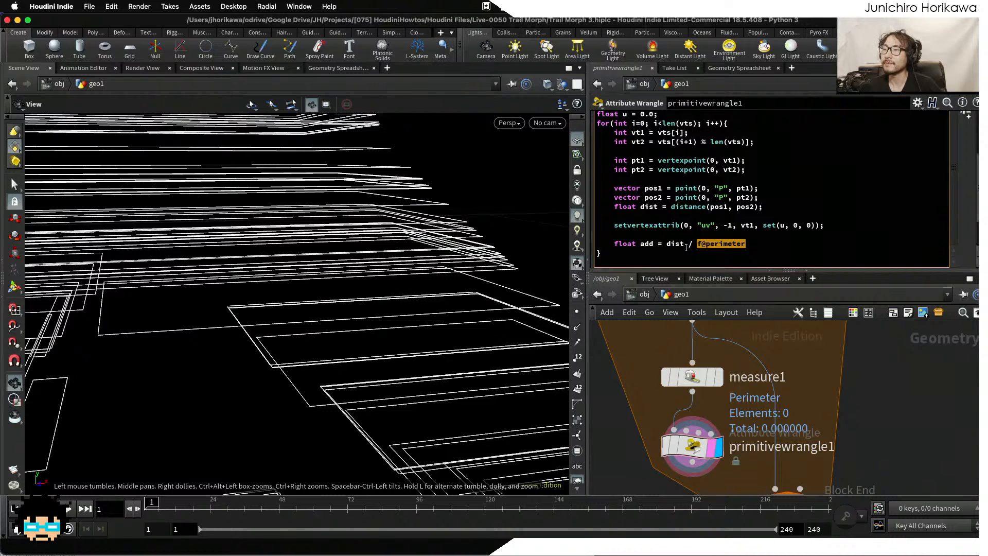
{"action": "left_click_drag", "start_coordinate": [664, 243], "coordinate": [683, 243]}
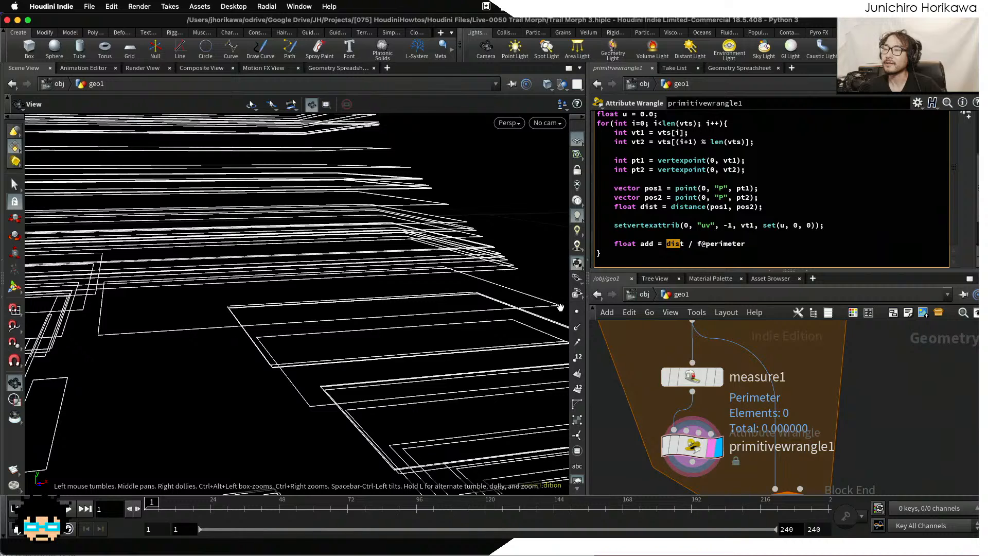
{"action": "left_click_drag", "start_coordinate": [746, 243], "coordinate": [705, 243]}
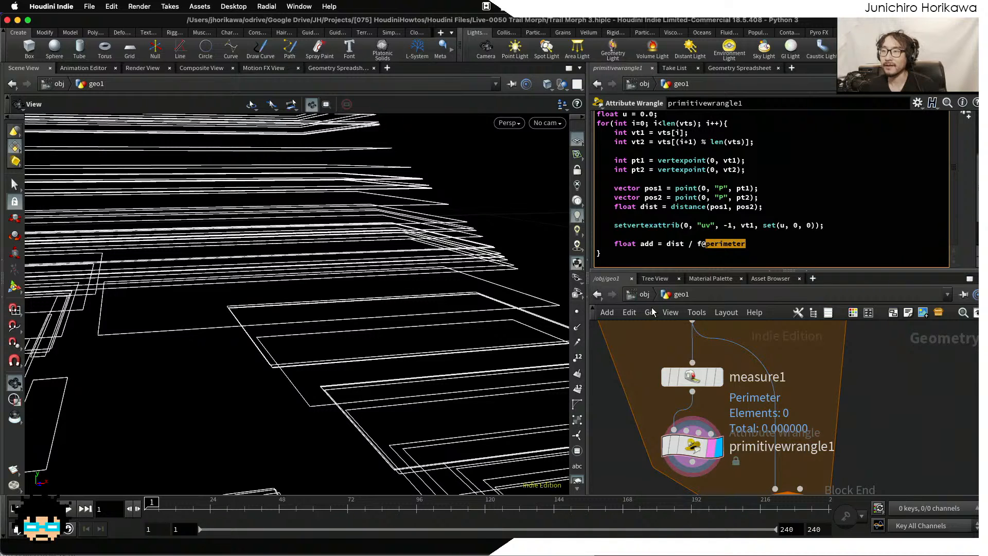
{"action": "left_click_drag", "start_coordinate": [713, 250], "coordinate": [668, 242]}
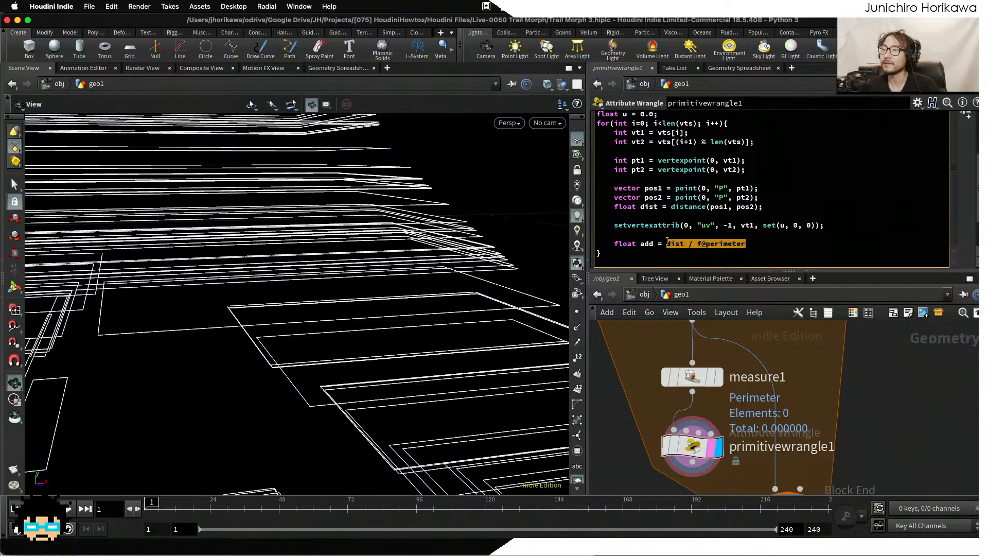
{"action": "left_click", "coordinate": [667, 241]}
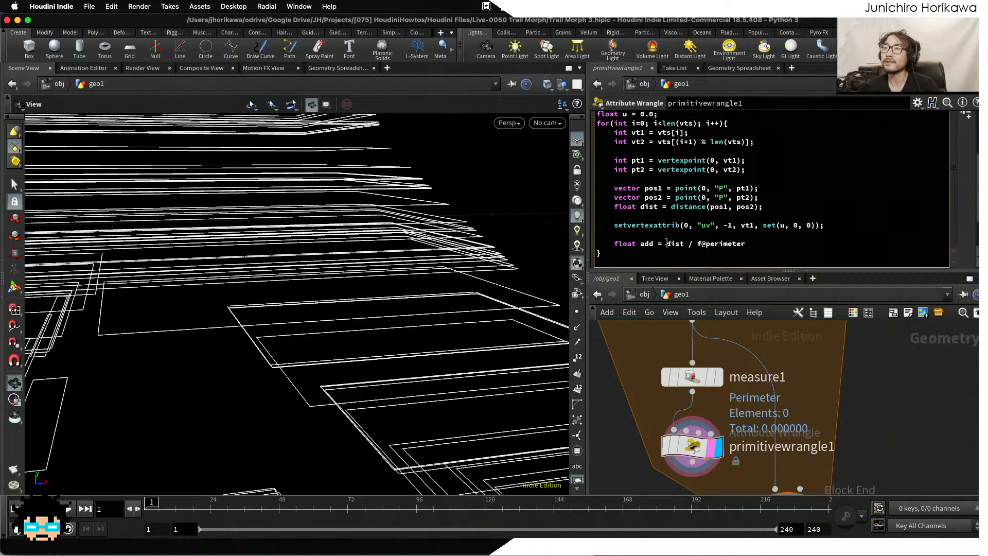
{"action": "left_click", "coordinate": [819, 244]}
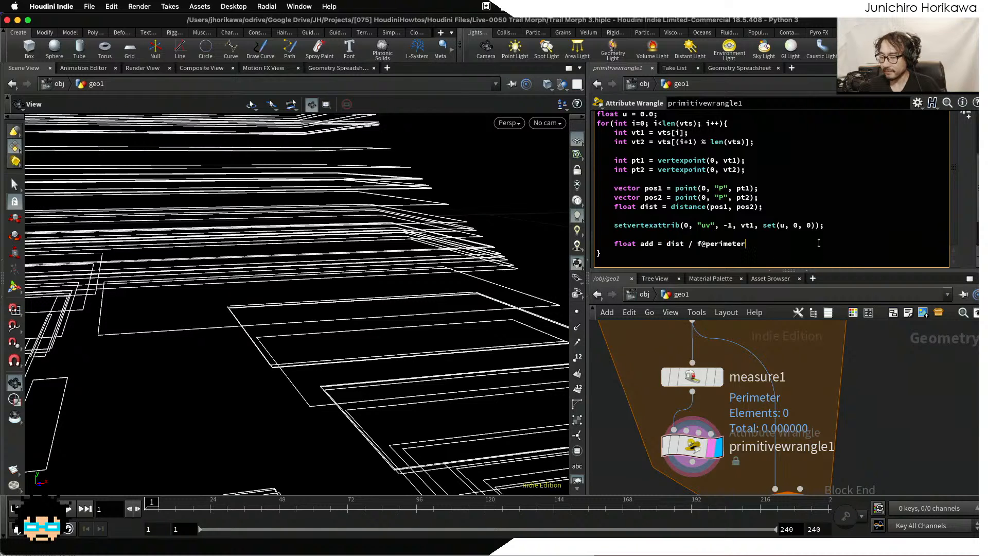
Finish the add line with a semicolon and write "u += add;" below it as the loop's last statement.
{"action": "type", "text": ";"}
{"action": "key", "text": "Return"}
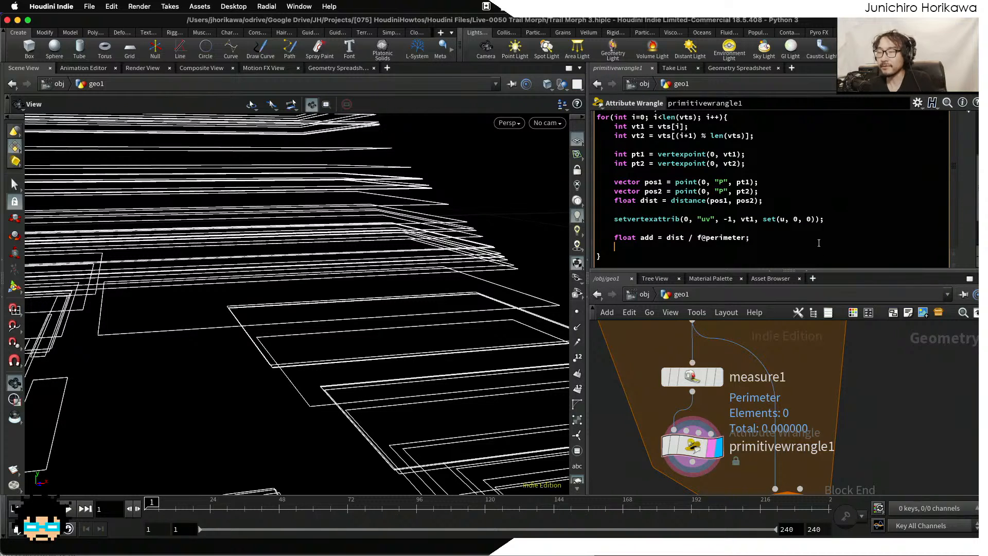
{"action": "type", "text": "u += "}
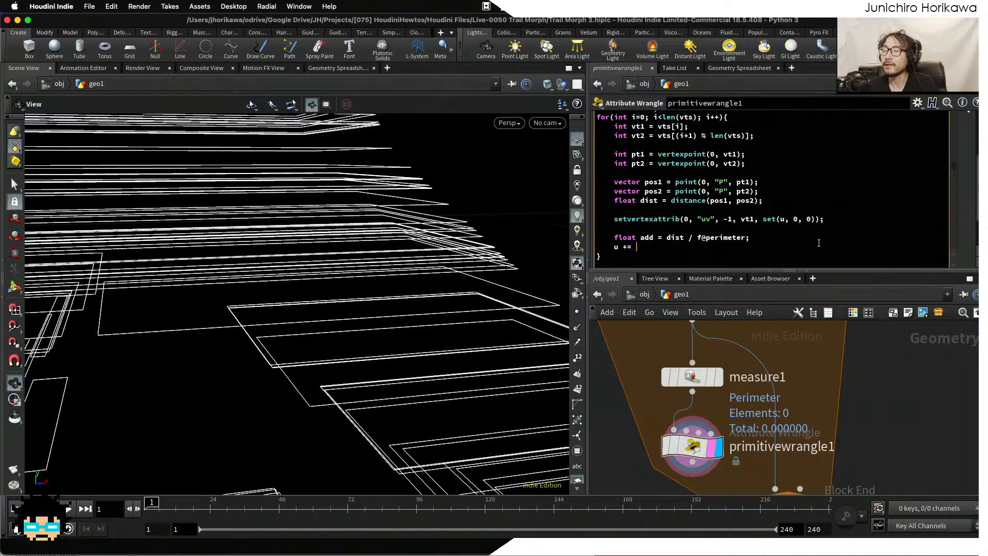
{"action": "type", "text": "add;"}
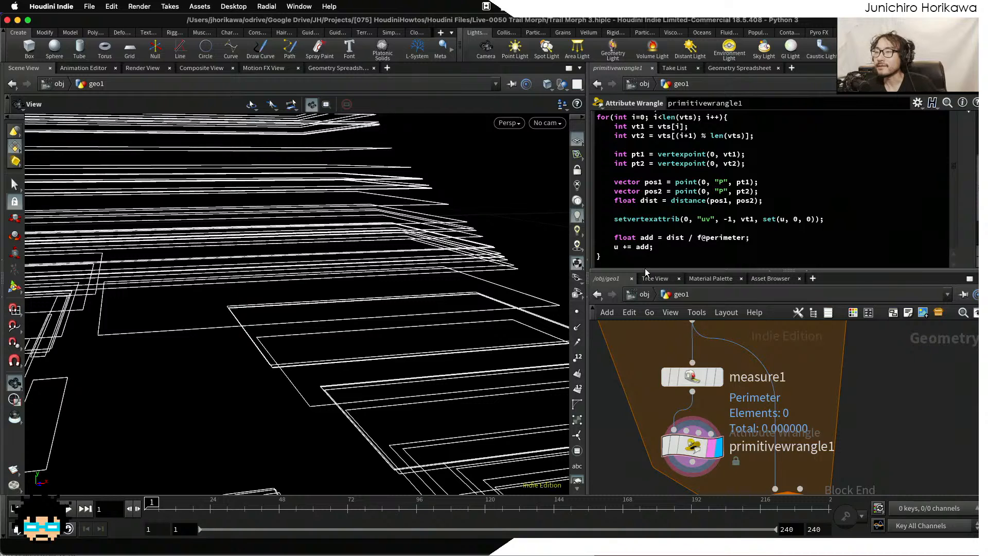
{"action": "left_click", "coordinate": [669, 252]}
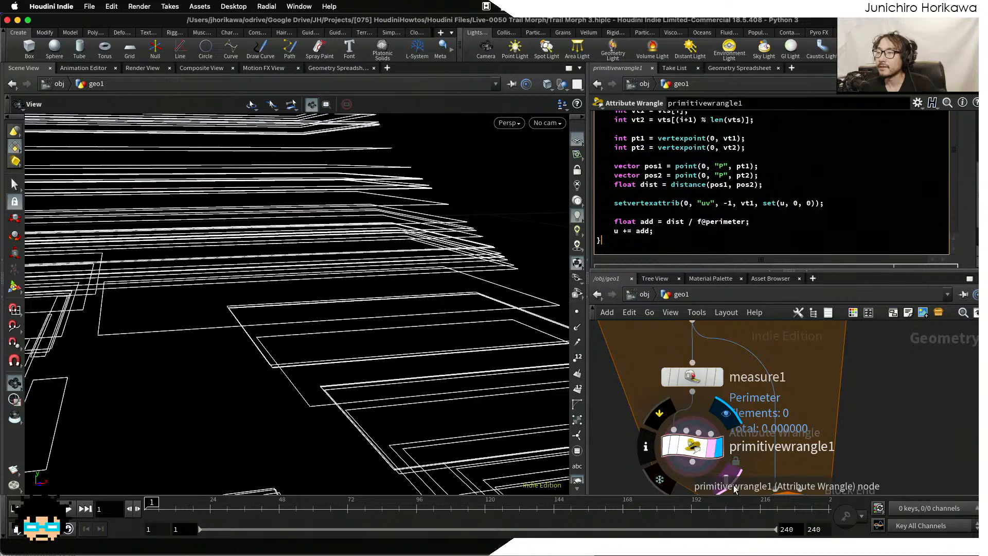
Examine primitivewrangle1's vertex uv values in the Geometry Spreadsheet, comparing vertices 0:0 to 0:4 with 1:0 to 1:4.
{"action": "left_click", "coordinate": [693, 446]}
{"action": "left_click", "coordinate": [749, 68]}
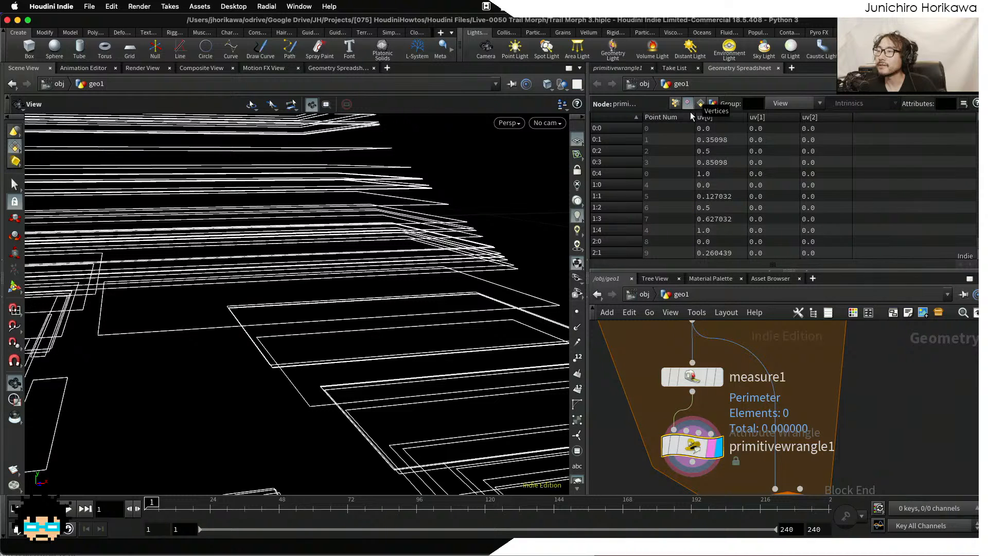
{"action": "left_click", "coordinate": [608, 172], "text": "shift"}
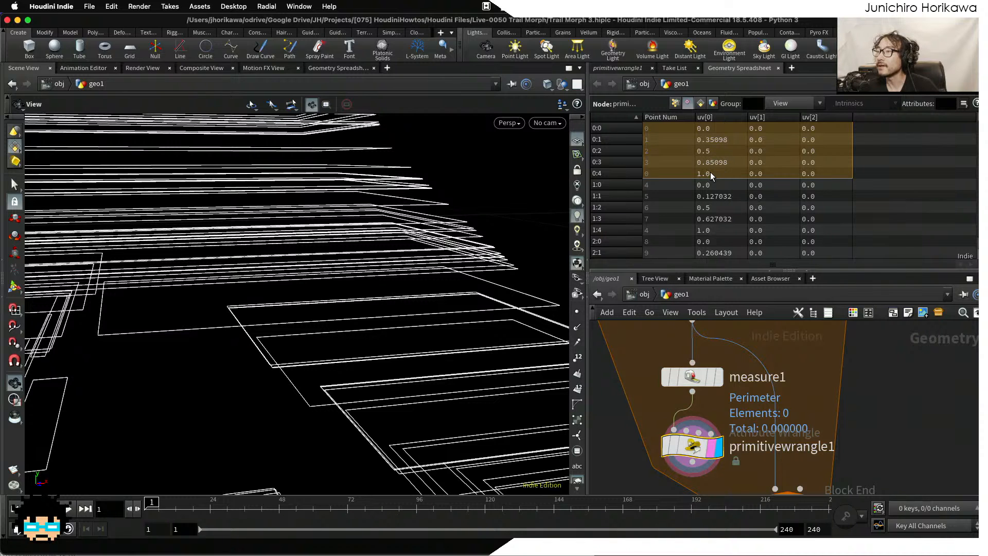
{"action": "left_click", "coordinate": [623, 186]}
{"action": "left_click", "coordinate": [622, 230], "text": "shift"}
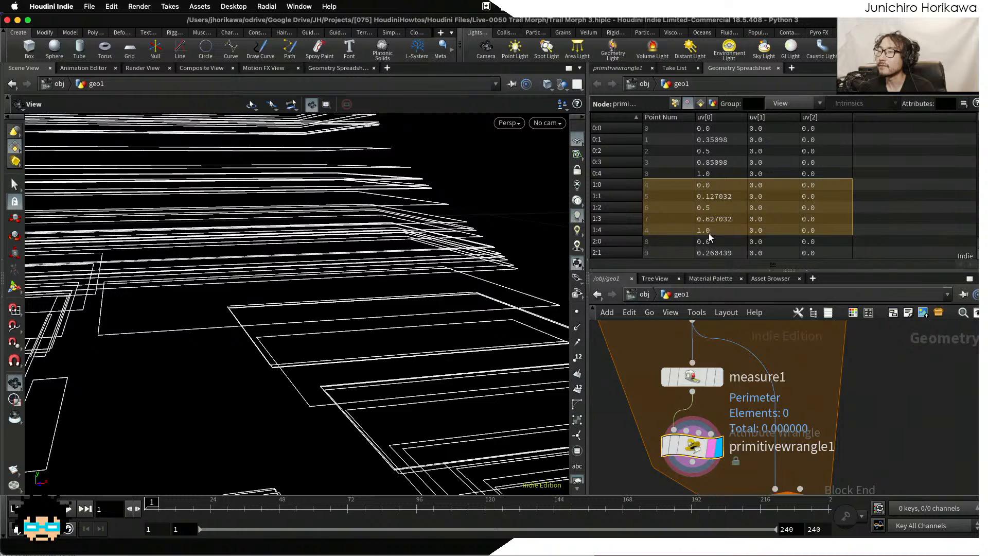
{"action": "scroll", "coordinate": [701, 226], "scroll_direction": "down", "scroll_amount": 2}
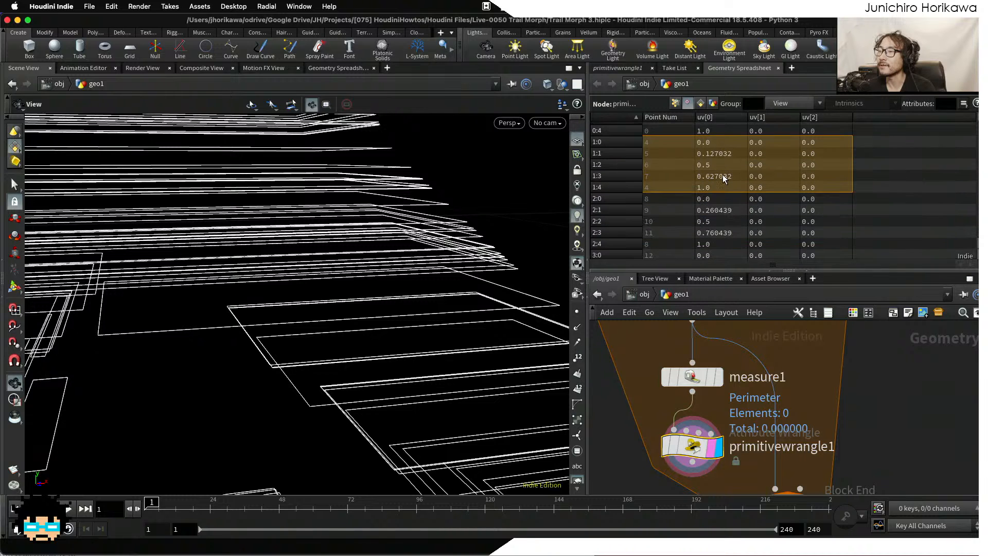
{"action": "scroll", "coordinate": [722, 172], "scroll_direction": "up", "scroll_amount": 1}
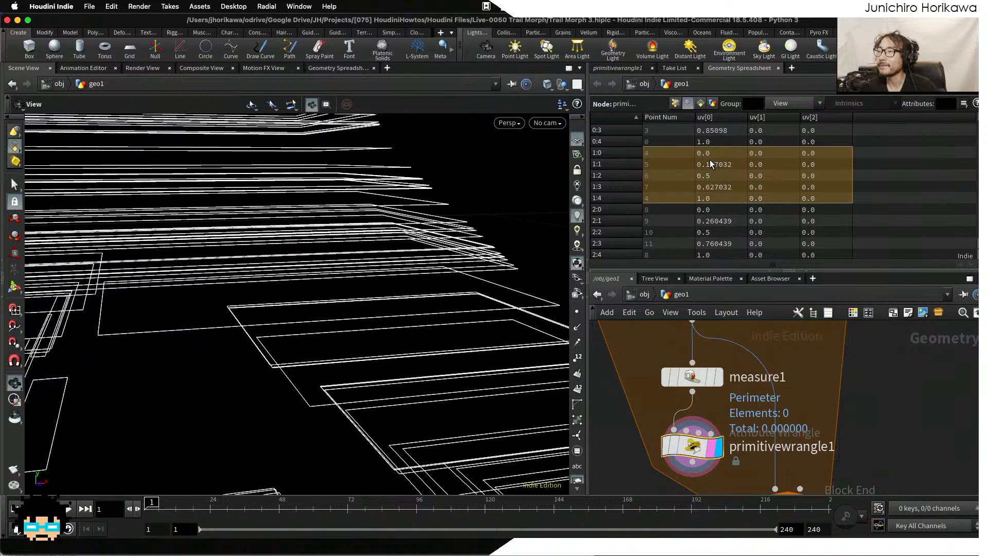
{"action": "left_click", "coordinate": [710, 162]}
{"action": "left_click", "coordinate": [711, 176]}
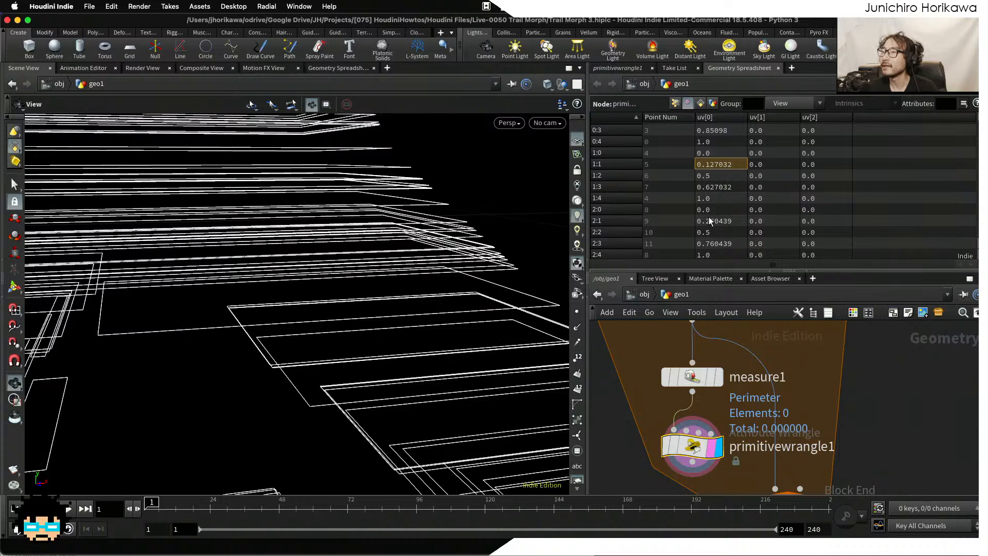
{"action": "scroll", "coordinate": [710, 223], "scroll_direction": "down", "scroll_amount": 2}
{"action": "scroll", "coordinate": [709, 225], "scroll_direction": "up", "scroll_amount": 2}
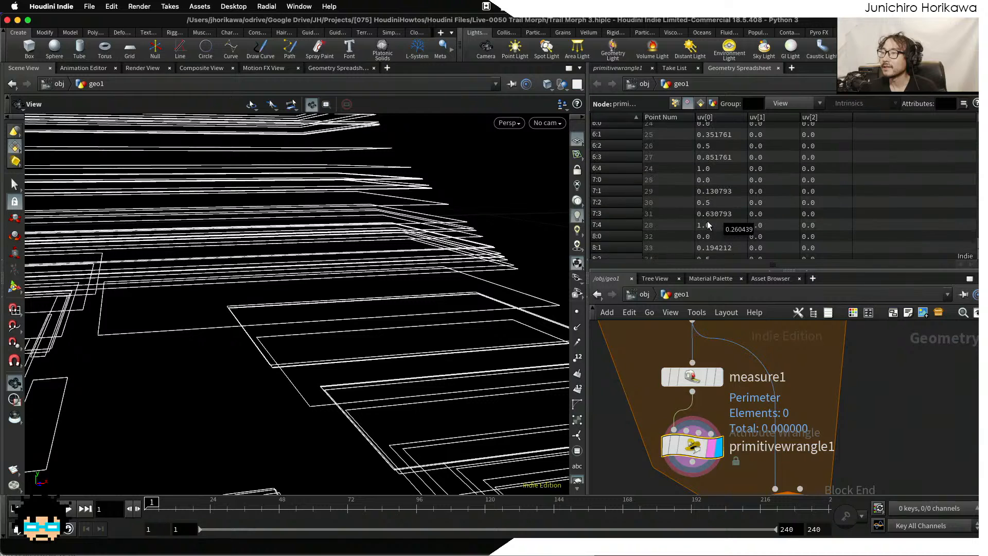
{"action": "scroll", "coordinate": [709, 225], "scroll_direction": "up", "scroll_amount": 3}
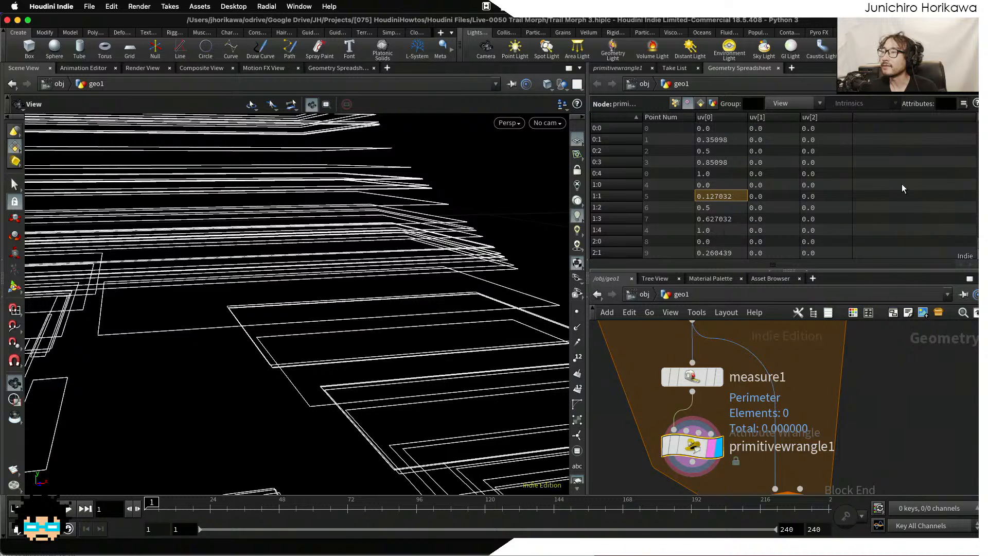
{"action": "mouse_move", "coordinate": [976, 132]}
{"action": "left_mouse_down"}
{"action": "mouse_move", "coordinate": [975, 226]}
{"action": "mouse_move", "coordinate": [973, 127]}
{"action": "left_mouse_up"}
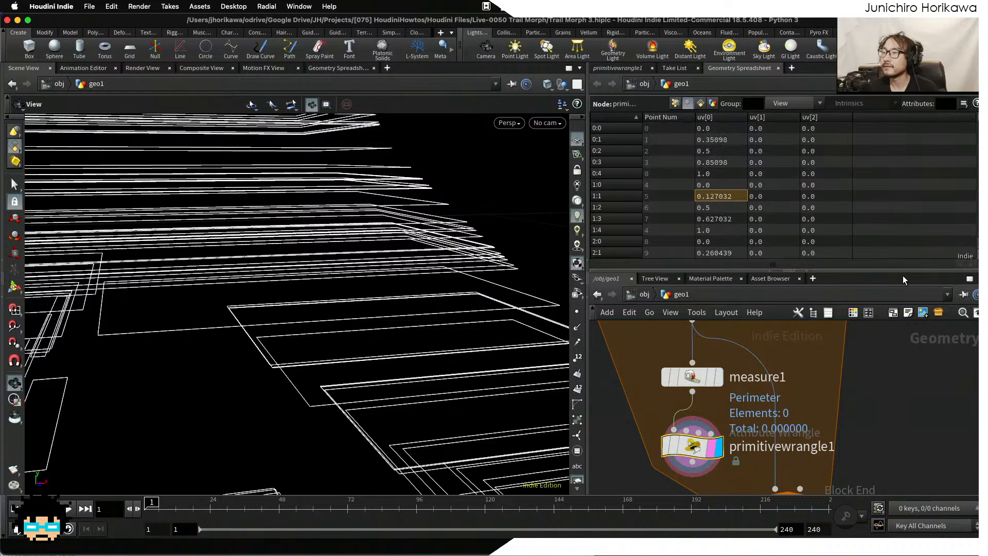
Wire primitivewrangle1 into foreach_end1, then display and select foreach_end1.
{"action": "scroll", "coordinate": [861, 352], "scroll_direction": "down", "scroll_amount": 5}
{"action": "scroll", "coordinate": [832, 372], "scroll_direction": "up", "scroll_amount": 4}
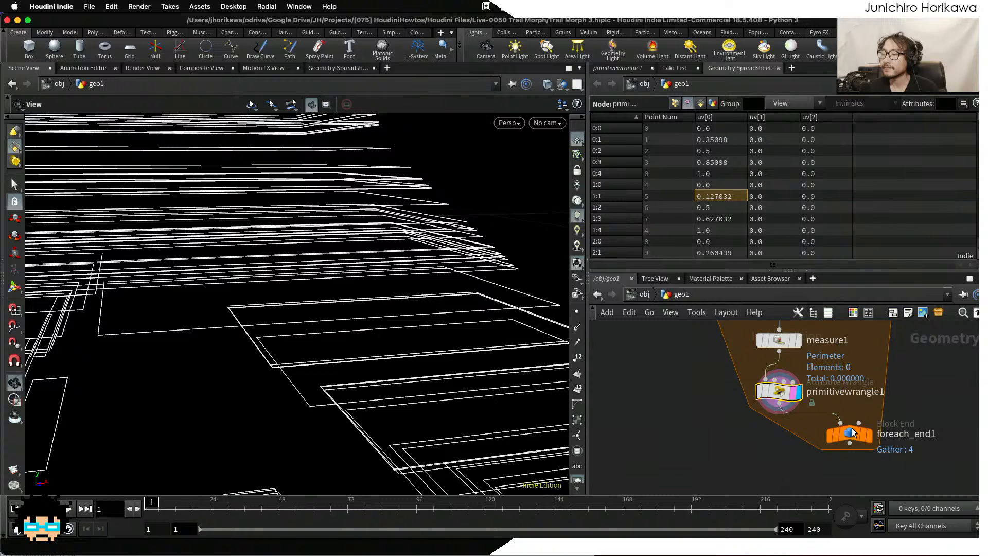
{"action": "scroll", "coordinate": [863, 437], "scroll_direction": "up", "scroll_amount": 1}
{"action": "mouse_move", "coordinate": [864, 437]}
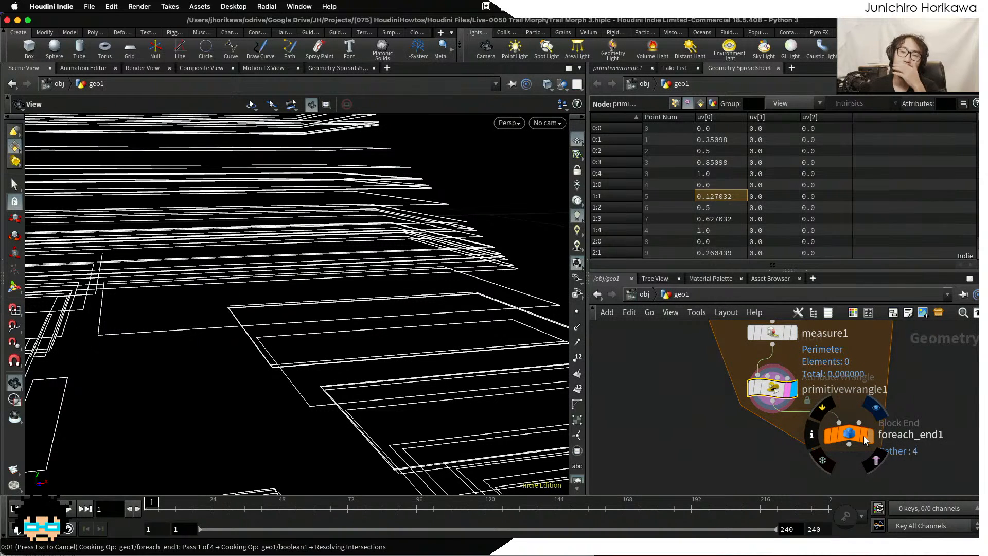
{"action": "left_click", "coordinate": [864, 436]}
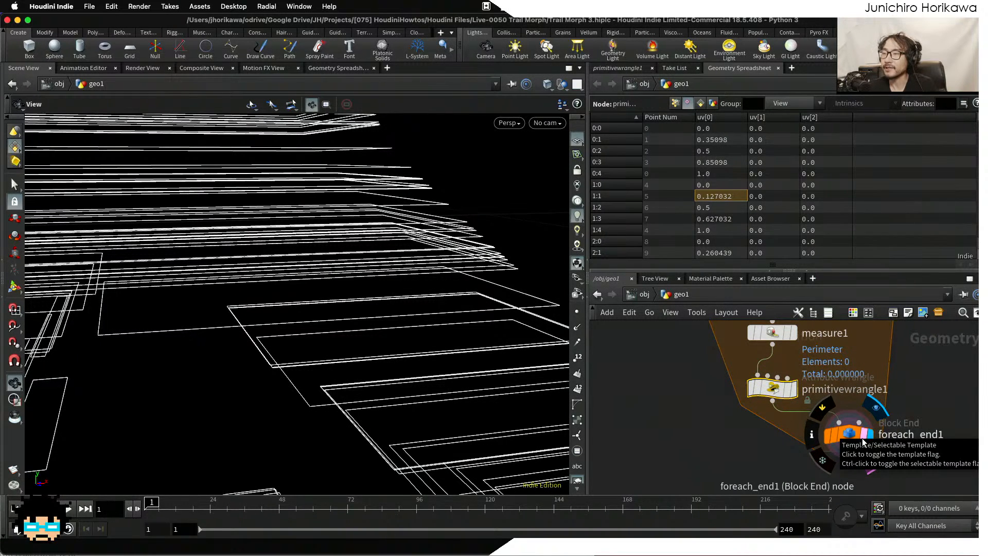
{"action": "left_click", "coordinate": [857, 436]}
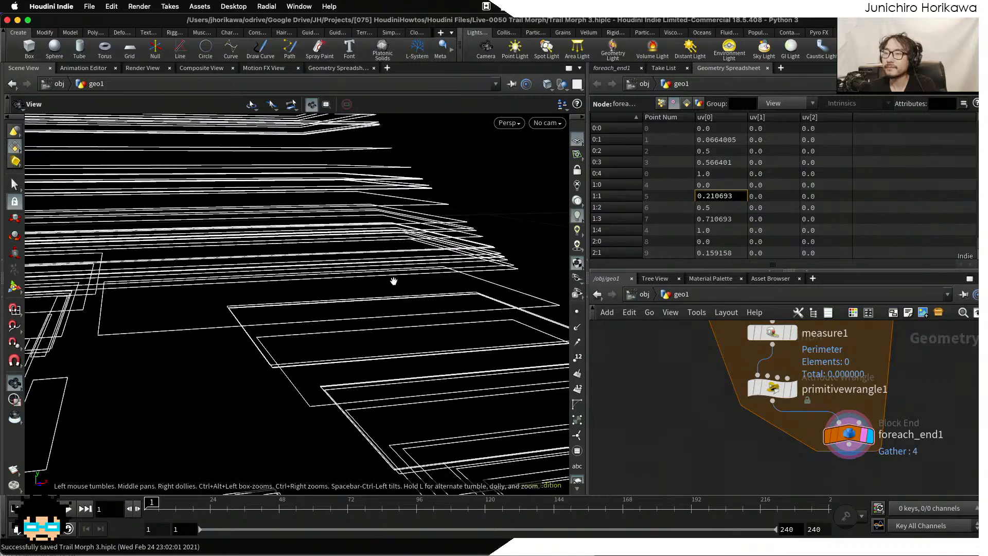
Examine the sliced contours of all four kanji characters in the viewport.
{"action": "right_click_drag", "start_coordinate": [392, 281], "coordinate": [212, 356]}
{"action": "middle_click_drag", "start_coordinate": [211, 356], "coordinate": [284, 364]}
{"action": "mouse_move", "coordinate": [284, 364]}
{"action": "left_mouse_down"}
{"action": "mouse_move", "coordinate": [309, 352]}
{"action": "mouse_move", "coordinate": [294, 351]}
{"action": "left_mouse_up"}
{"action": "right_click_drag", "start_coordinate": [294, 352], "coordinate": [268, 357]}
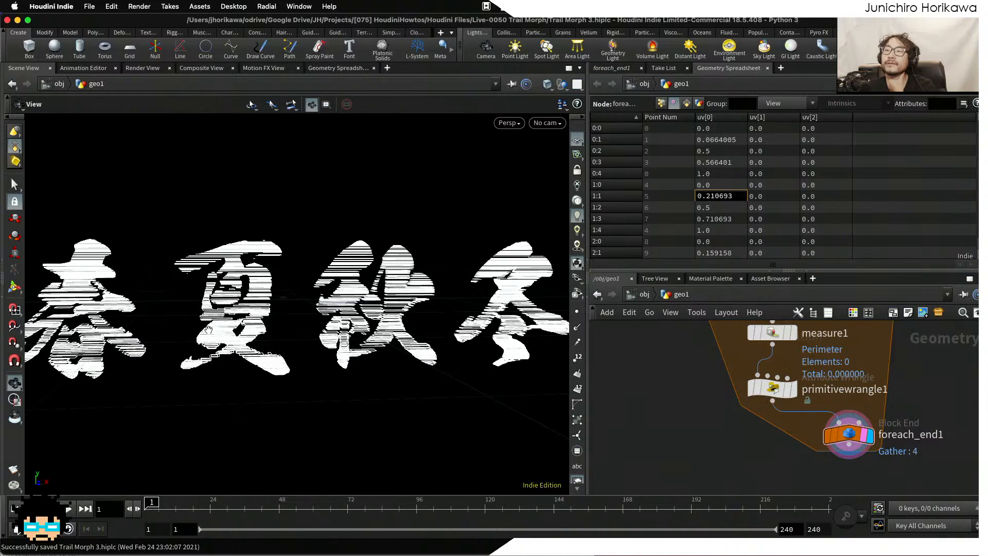
{"action": "left_click_drag", "start_coordinate": [219, 317], "coordinate": [211, 324]}
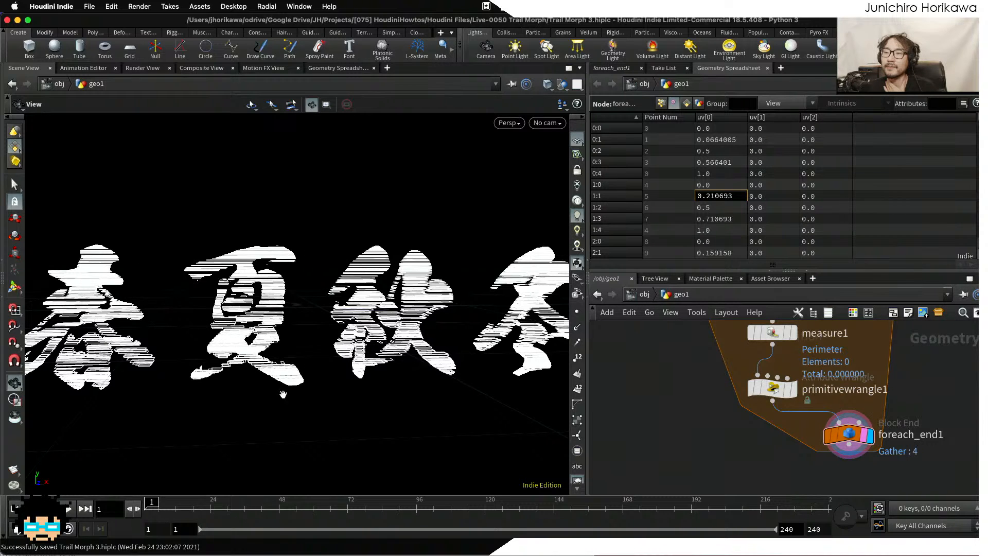
{"action": "scroll", "coordinate": [227, 293], "scroll_direction": "down", "scroll_amount": 1}
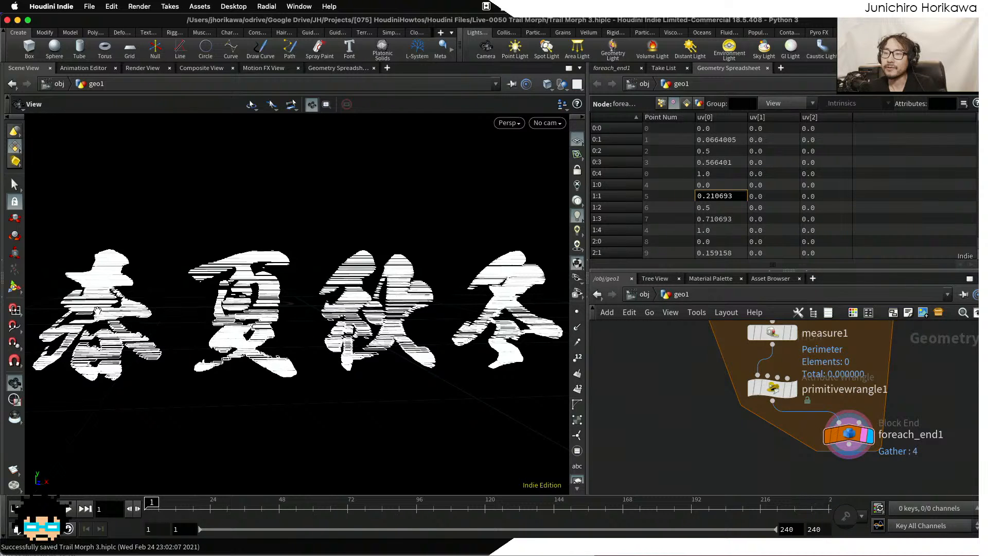
{"action": "scroll", "coordinate": [622, 413], "scroll_direction": "down", "scroll_amount": 5}
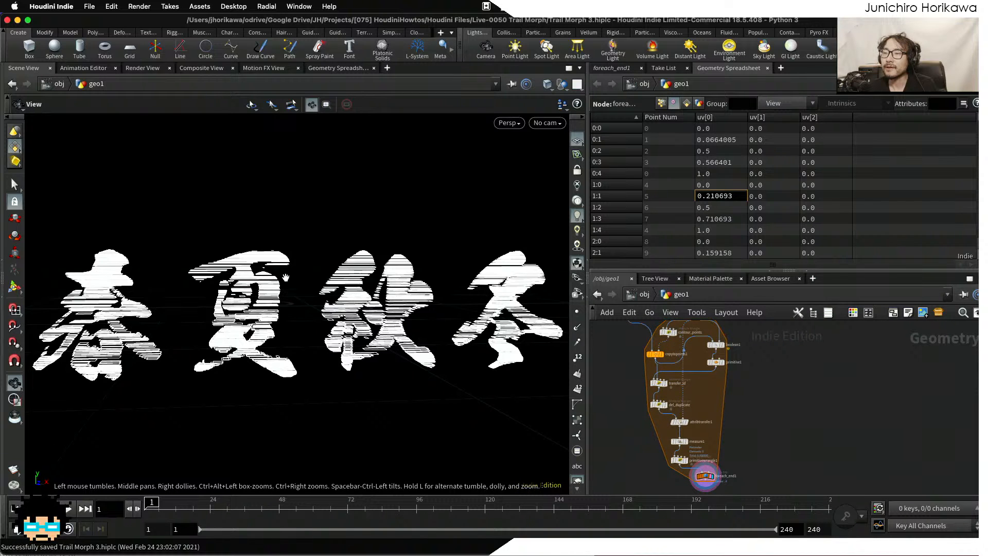
{"action": "scroll", "coordinate": [338, 300], "scroll_direction": "up", "scroll_amount": 1}
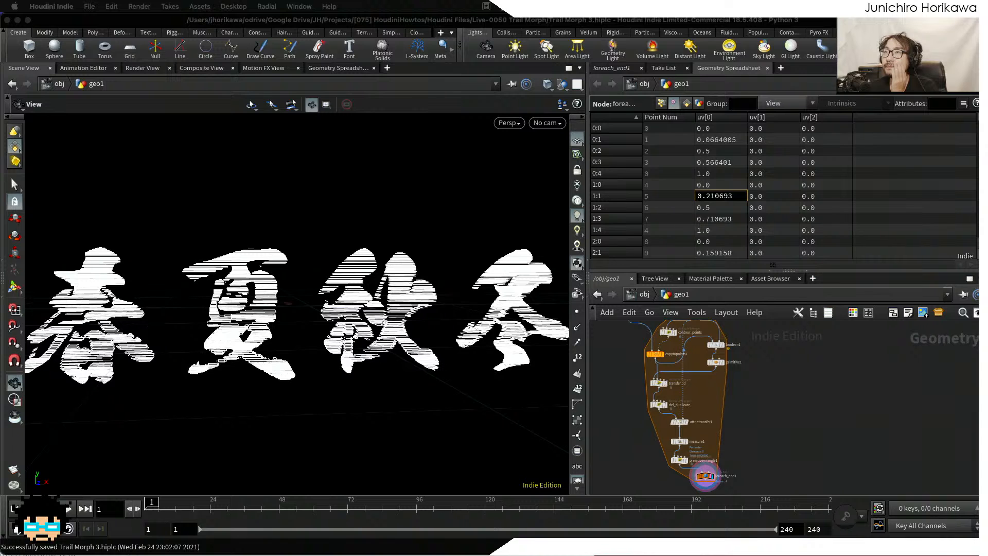
Select the nodes inside the loop below foreach_begin1 and move them down to make room for a new node.
{"action": "middle_click_drag", "start_coordinate": [728, 393], "coordinate": [735, 462]}
{"action": "scroll", "coordinate": [711, 393], "scroll_direction": "up", "scroll_amount": 5}
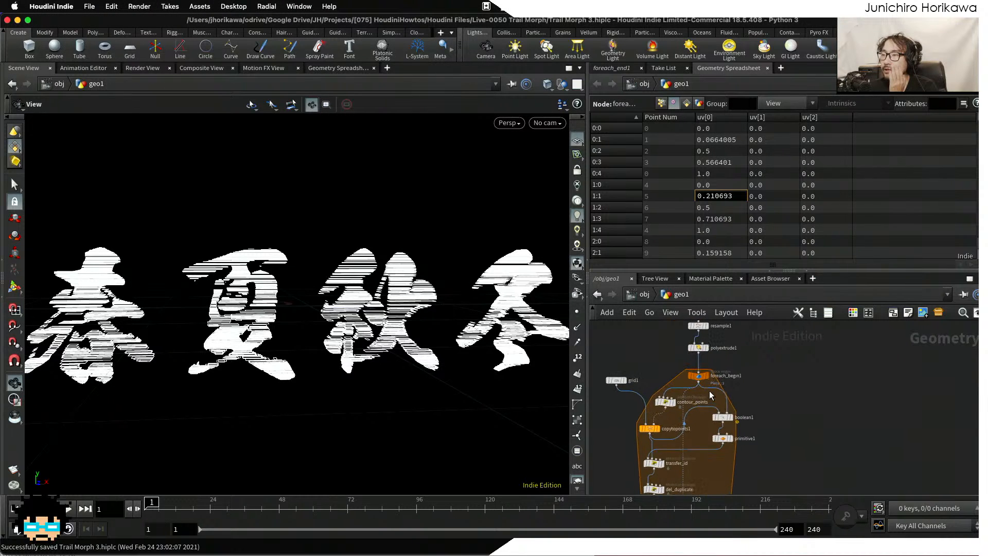
{"action": "scroll", "coordinate": [754, 415], "scroll_direction": "down", "scroll_amount": 4}
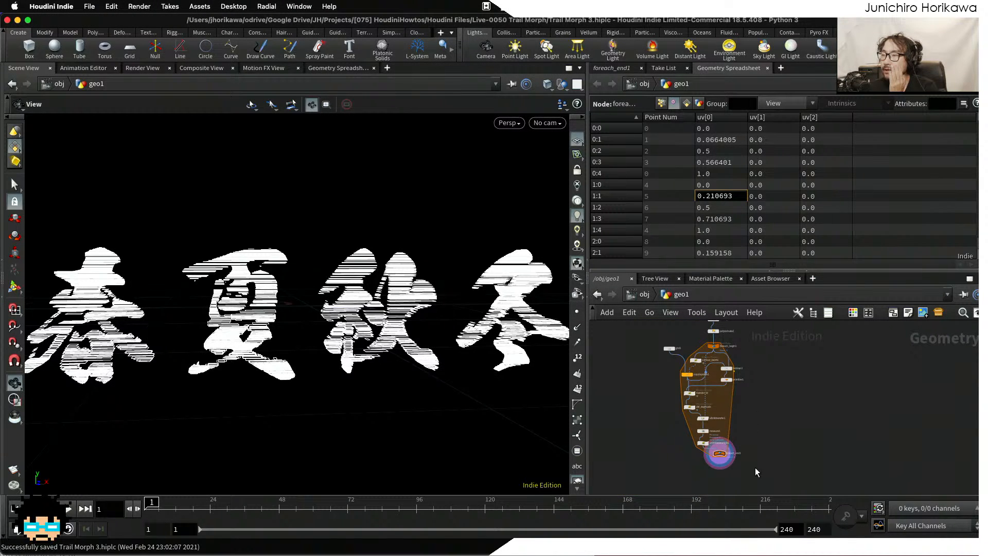
{"action": "left_click", "coordinate": [727, 368]}
{"action": "scroll", "coordinate": [700, 360], "scroll_direction": "up", "scroll_amount": 6}
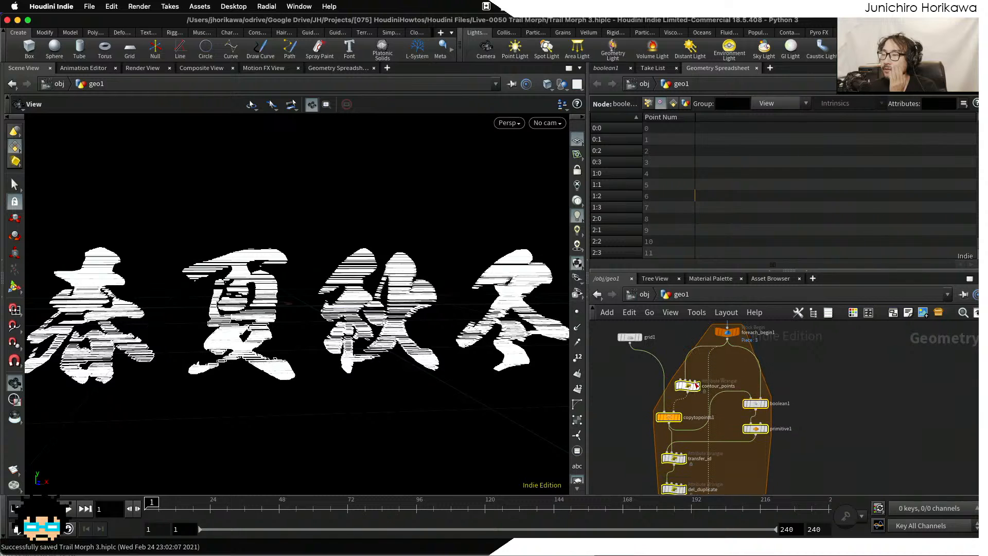
{"action": "scroll", "coordinate": [729, 360], "scroll_direction": "up", "scroll_amount": 4}
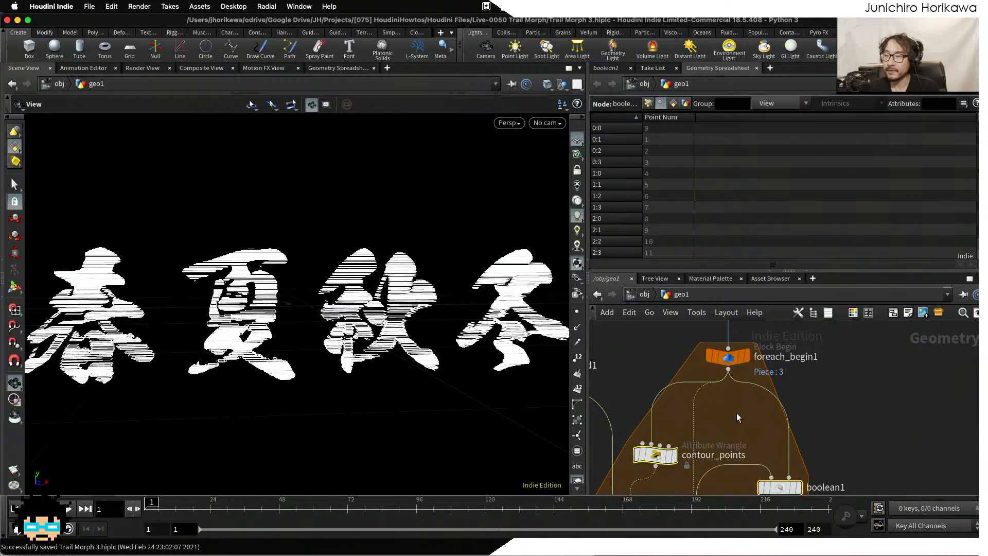
Add a Transform node and insert it on the wire between foreach_begin1 and contour_points.
{"action": "key", "text": "Tab"}
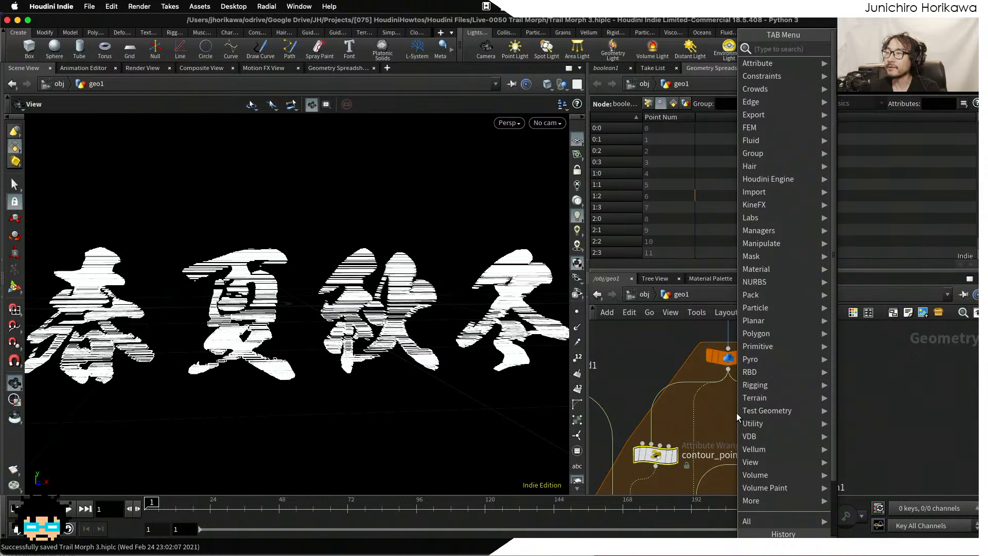
{"action": "type", "text": "trans"}
{"action": "key", "text": "Return"}
{"action": "left_click", "coordinate": [737, 417]}
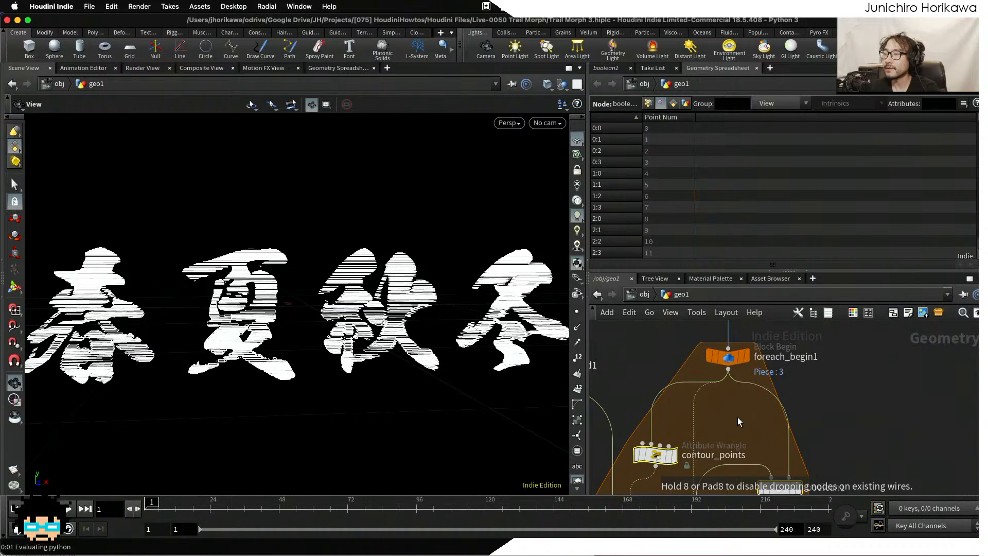
{"action": "left_click_drag", "start_coordinate": [737, 417], "coordinate": [688, 385]}
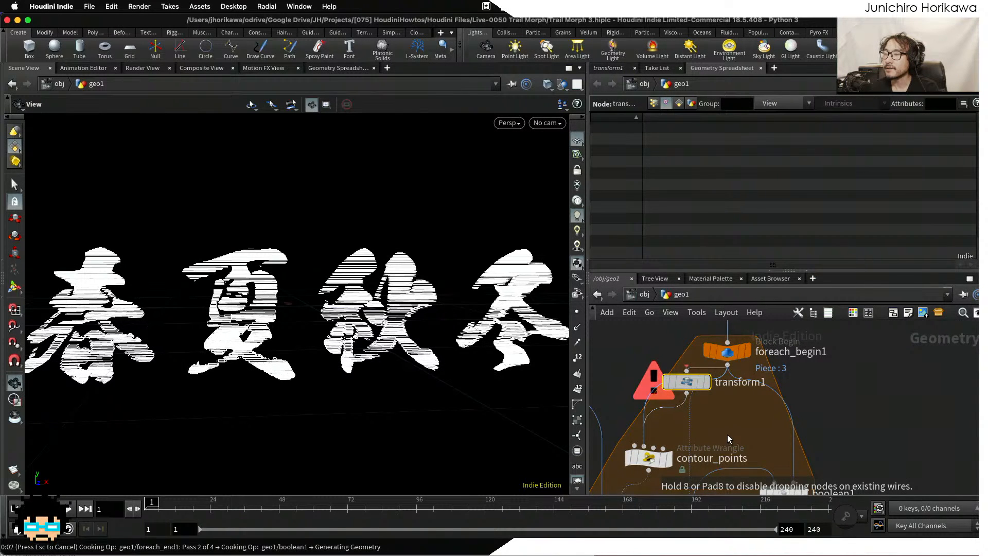
Wire transform1's output to the second input of attribtransfer1, replacing the direct connection from foreach_begin1.
{"action": "middle_click_drag", "start_coordinate": [727, 434], "coordinate": [683, 356]}
{"action": "scroll", "coordinate": [675, 356], "scroll_direction": "down", "scroll_amount": 4}
{"action": "scroll", "coordinate": [672, 356], "scroll_direction": "up", "scroll_amount": 1}
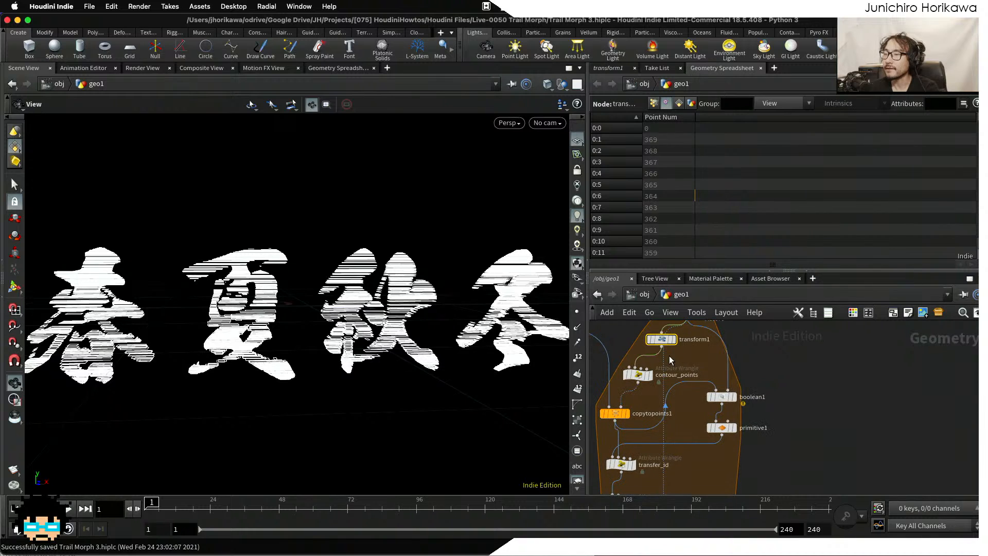
{"action": "scroll", "coordinate": [662, 350], "scroll_direction": "down", "scroll_amount": 3}
{"action": "middle_click_drag", "start_coordinate": [675, 399], "coordinate": [668, 364]}
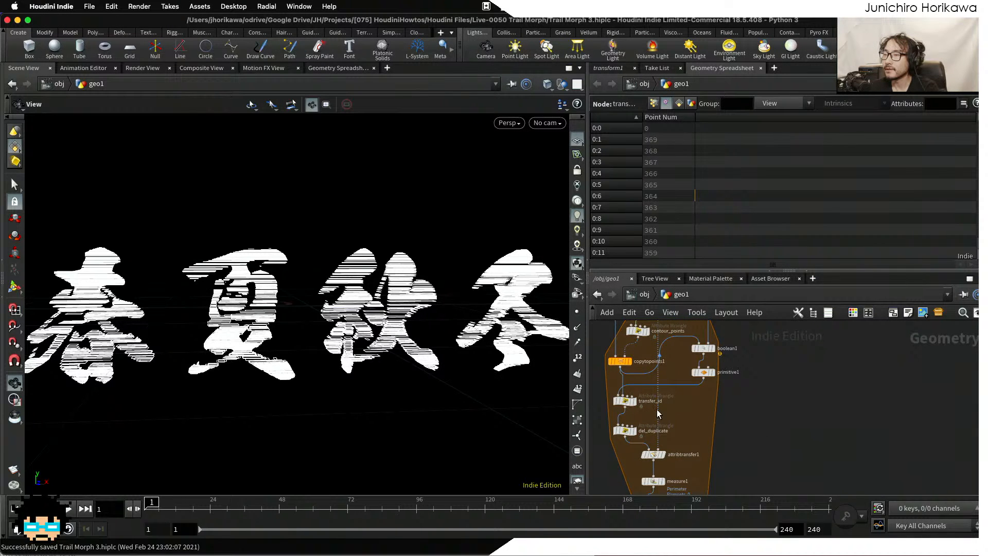
{"action": "middle_click_drag", "start_coordinate": [691, 417], "coordinate": [690, 448]}
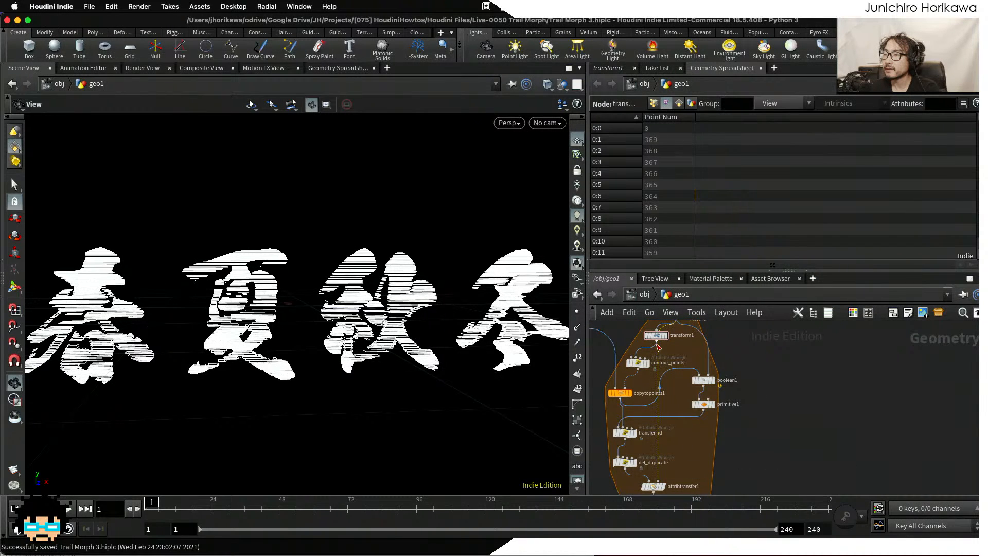
{"action": "left_click_drag", "start_coordinate": [658, 344], "coordinate": [693, 438]}
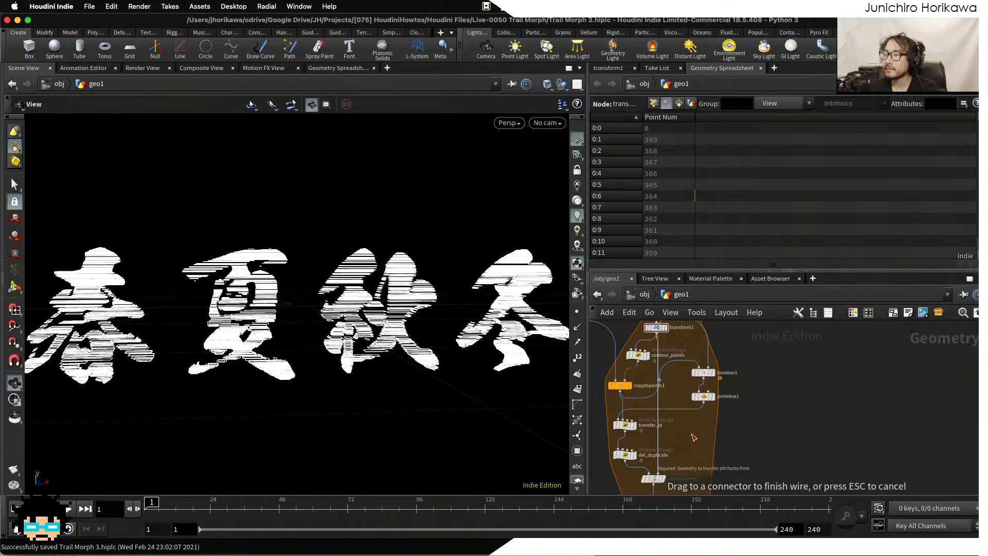
Wire transform1's output to the second input of boolean1.
{"action": "scroll", "coordinate": [669, 389], "scroll_direction": "up", "scroll_amount": 2}
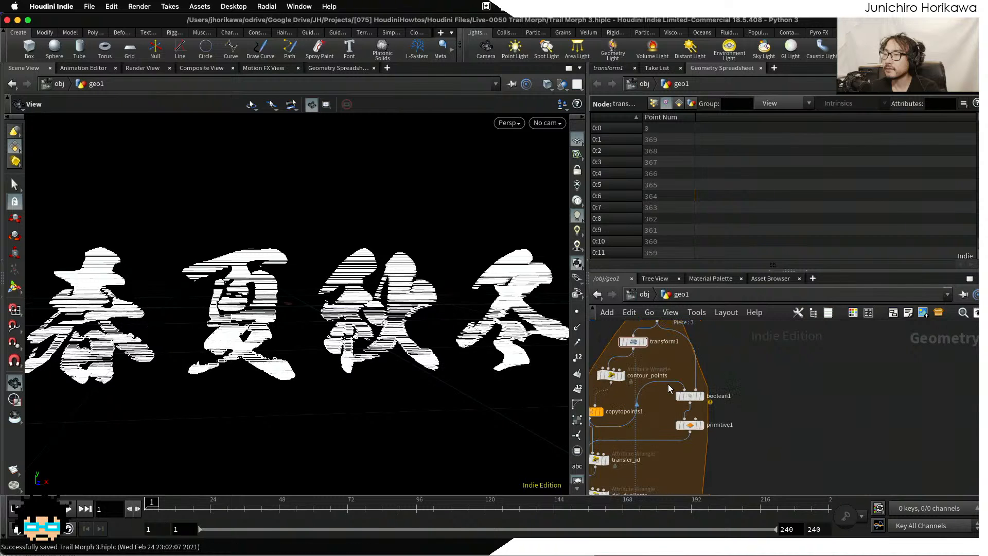
{"action": "scroll", "coordinate": [646, 365], "scroll_direction": "up", "scroll_amount": 4}
{"action": "left_click_drag", "start_coordinate": [631, 353], "coordinate": [712, 384]}
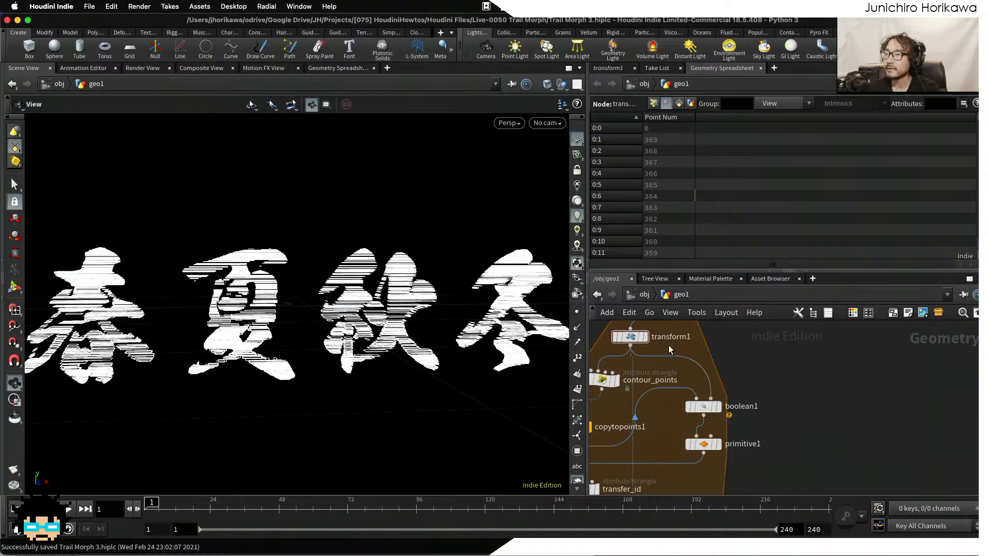
Centre each character piece at the origin by setting transform1's translate X, Y and Z to -$CEX, -$CEY and -$CEZ.
{"action": "middle_click_drag", "start_coordinate": [669, 346], "coordinate": [694, 411]}
{"action": "scroll", "coordinate": [682, 401], "scroll_direction": "up", "scroll_amount": 1}
{"action": "scroll", "coordinate": [682, 398], "scroll_direction": "up", "scroll_amount": 3}
{"action": "left_click_drag", "start_coordinate": [646, 404], "coordinate": [693, 400]}
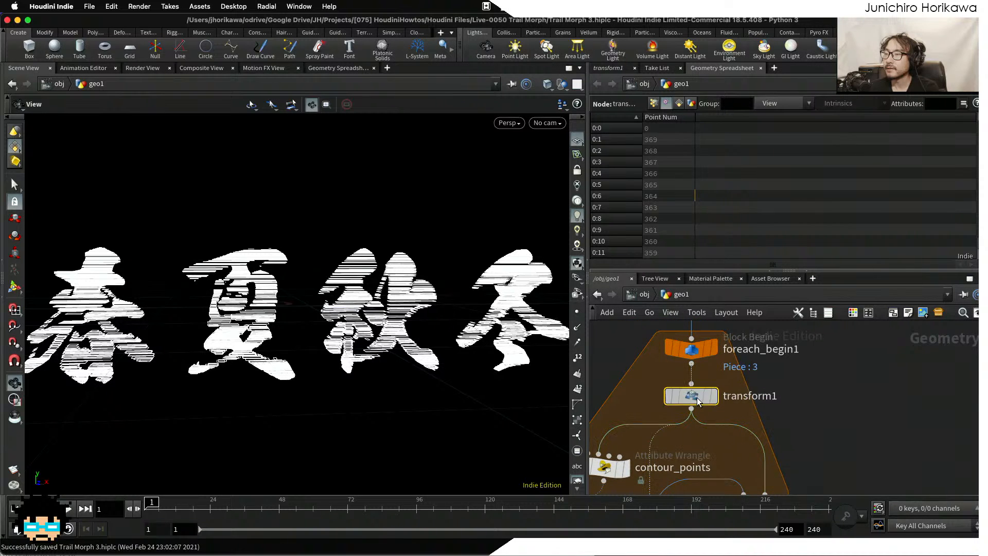
{"action": "left_click", "coordinate": [608, 68]}
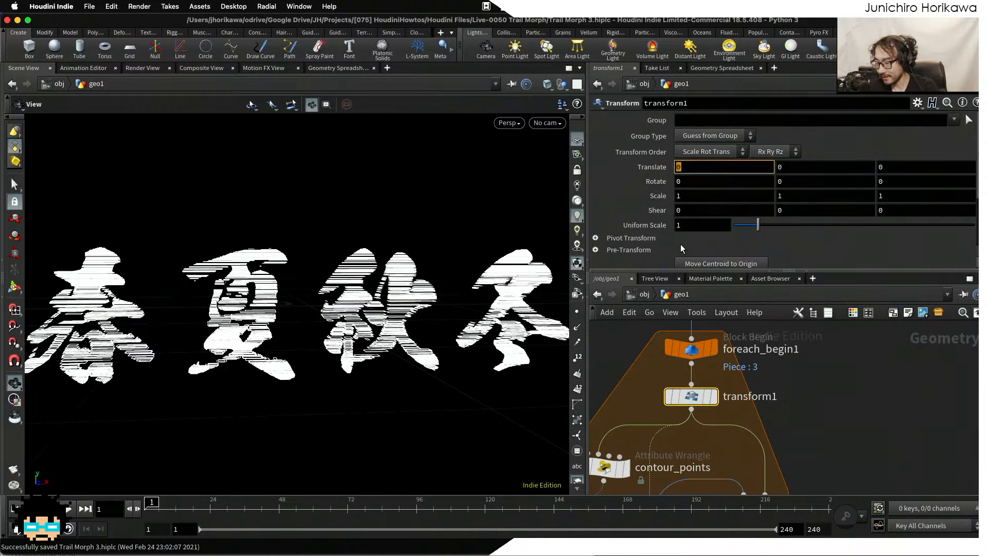
{"action": "type", "text": "-$CEX"}
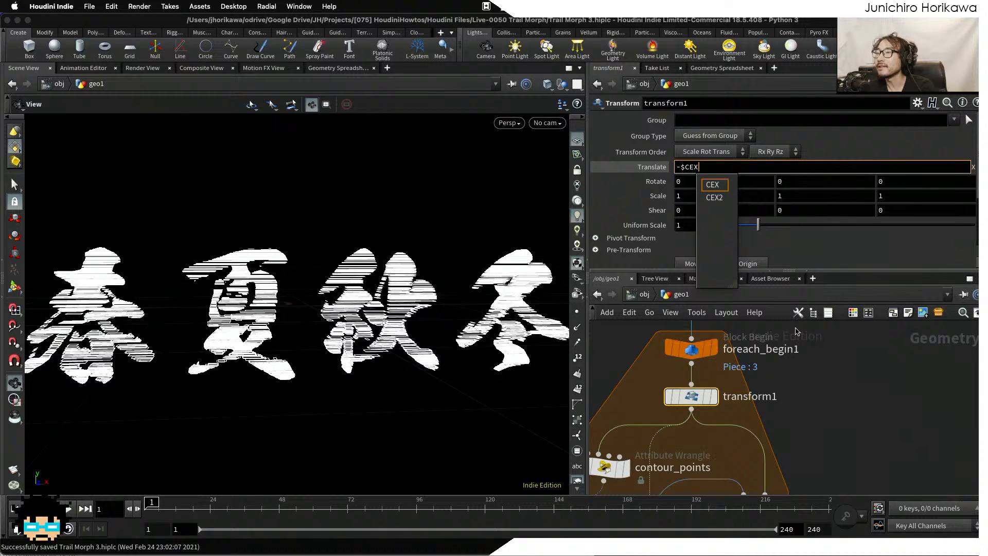
{"action": "key", "text": "Tab"}
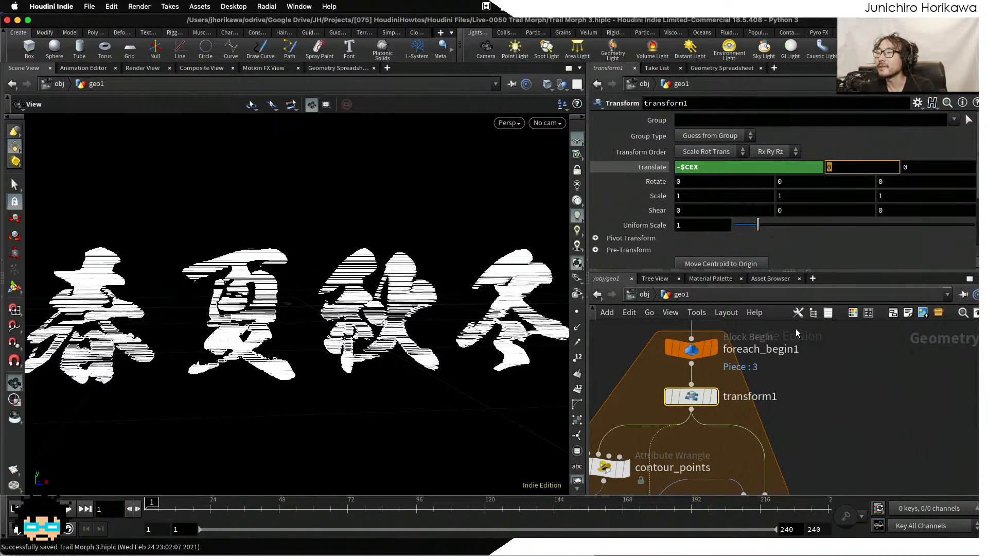
{"action": "type", "text": "-$CEY"}
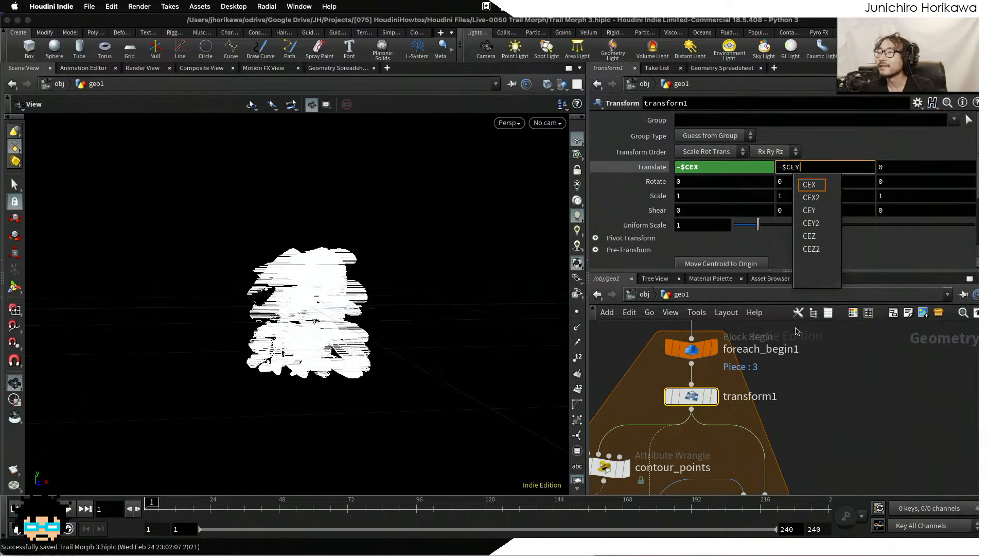
{"action": "key", "text": "Return"}
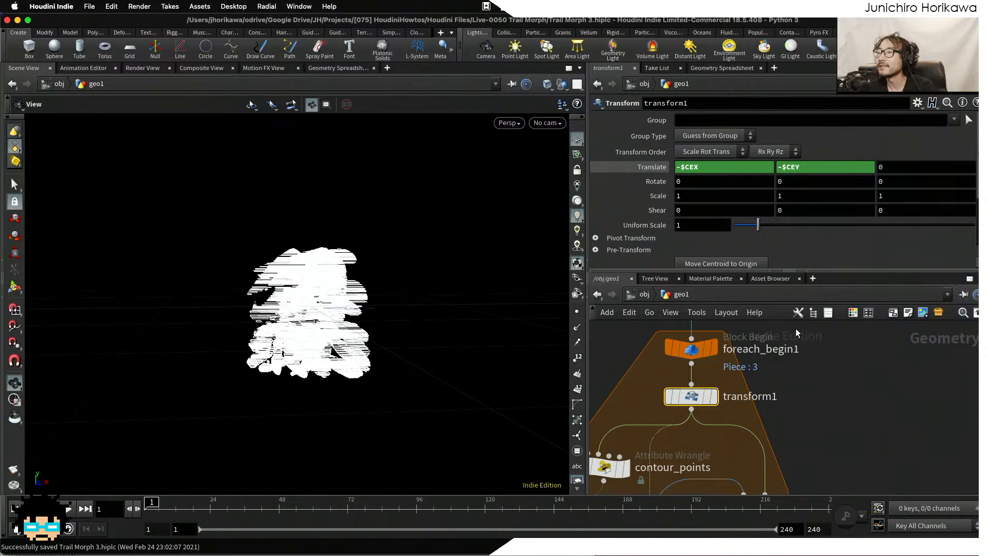
{"action": "key", "text": "Tab"}
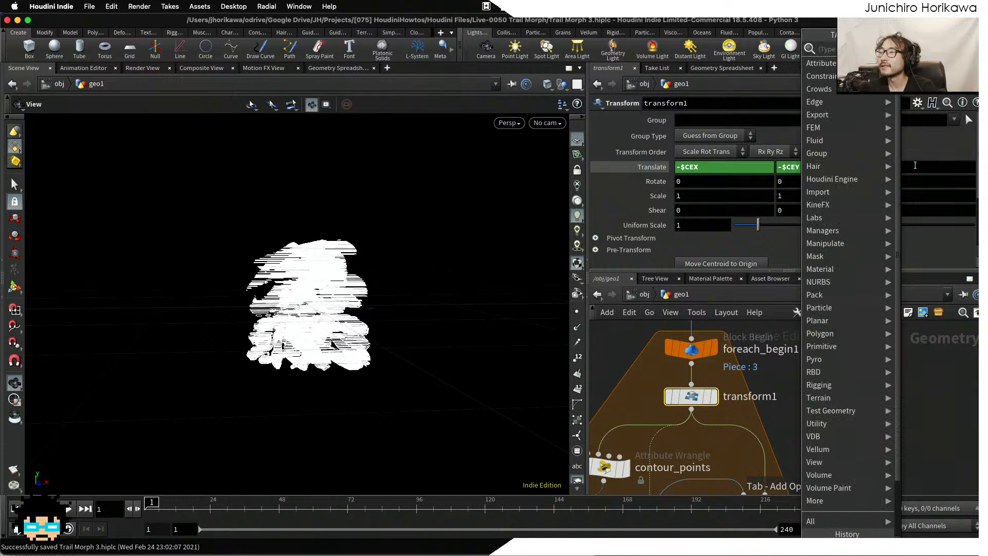
{"action": "key", "text": "Escape"}
{"action": "left_click_drag", "start_coordinate": [896, 166], "coordinate": [816, 166]}
{"action": "type", "text": "-$CEZ"}
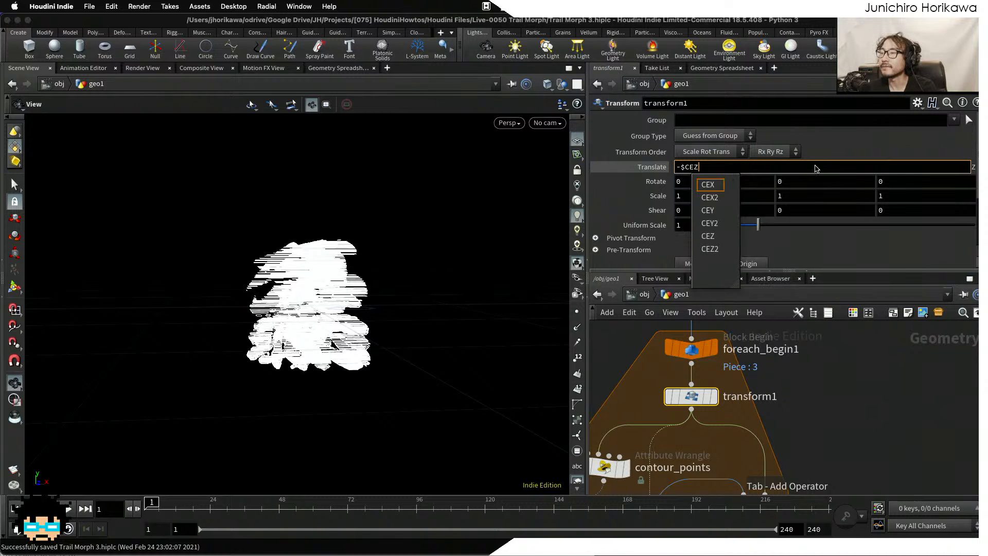
{"action": "key", "text": "Return"}
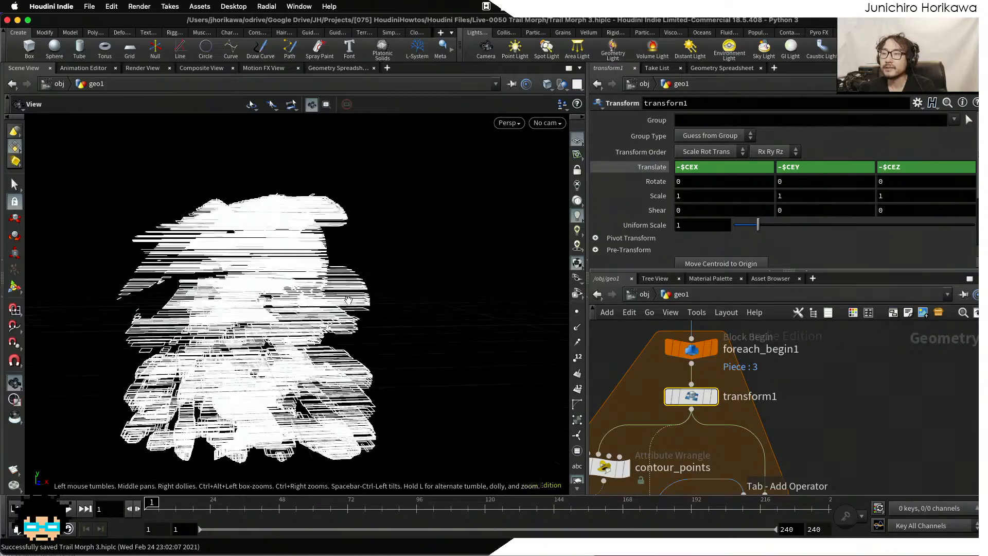
Examine the stacked character contours up close and locate foreach_end1 in the network.
{"action": "scroll", "coordinate": [339, 288], "scroll_direction": "up", "scroll_amount": 6}
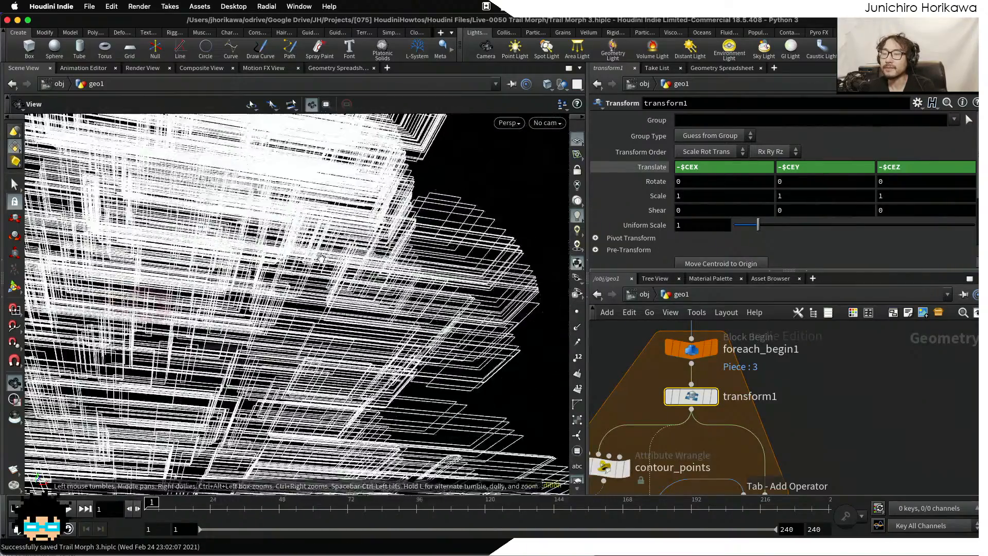
{"action": "left_click_drag", "start_coordinate": [320, 259], "coordinate": [301, 315]}
{"action": "scroll", "coordinate": [708, 360], "scroll_direction": "down", "scroll_amount": 10}
{"action": "scroll", "coordinate": [704, 433], "scroll_direction": "up", "scroll_amount": 3}
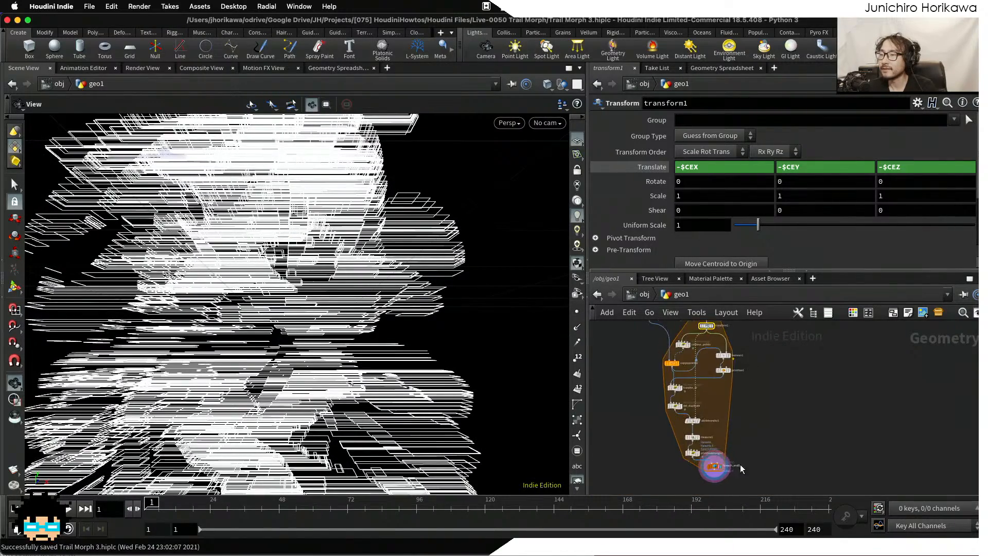
{"action": "scroll", "coordinate": [742, 468], "scroll_direction": "up", "scroll_amount": 5}
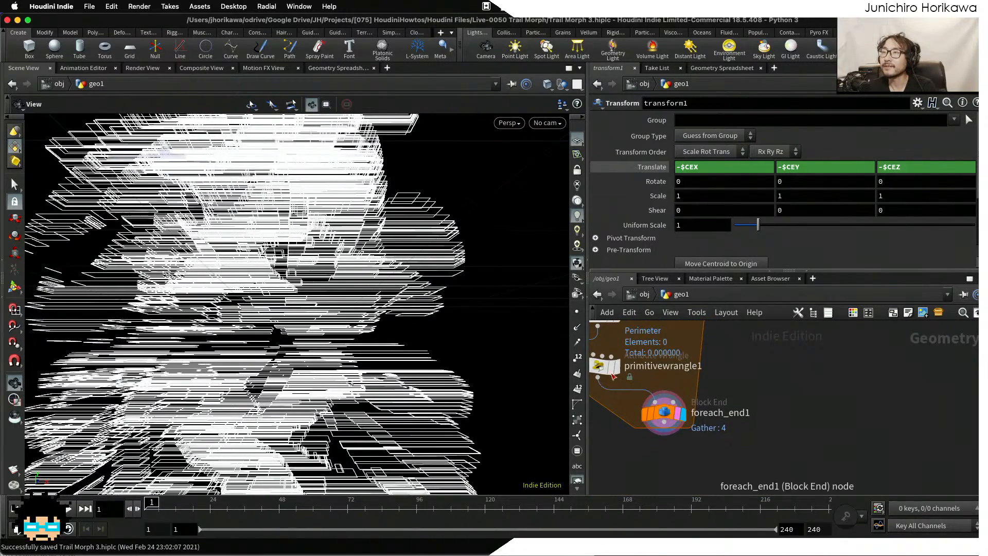
{"action": "scroll", "coordinate": [303, 247], "scroll_direction": "down", "scroll_amount": 6}
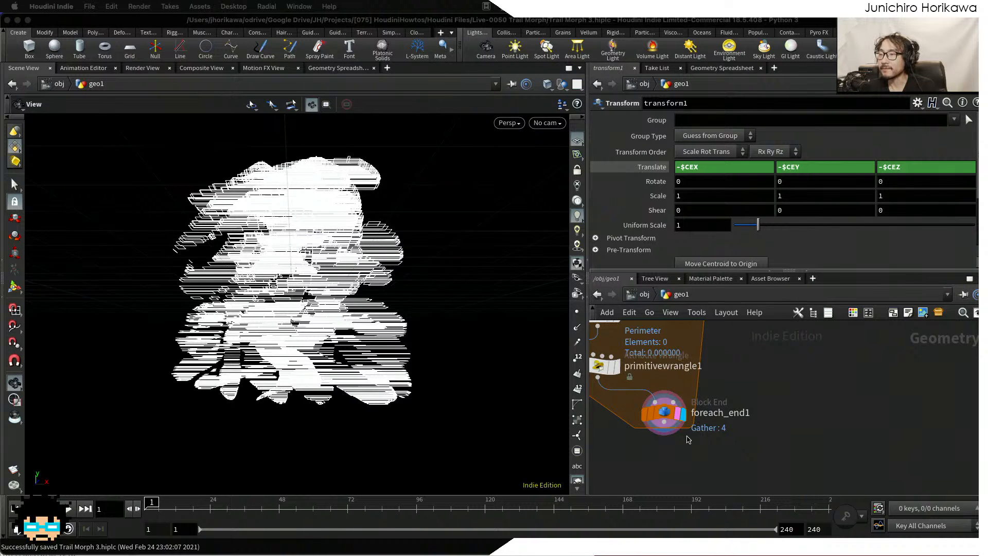
Examine the vertex, point and primitive attributes output by foreach_end1, including uv, id, perimeter and textindex.
{"action": "left_click", "coordinate": [664, 412]}
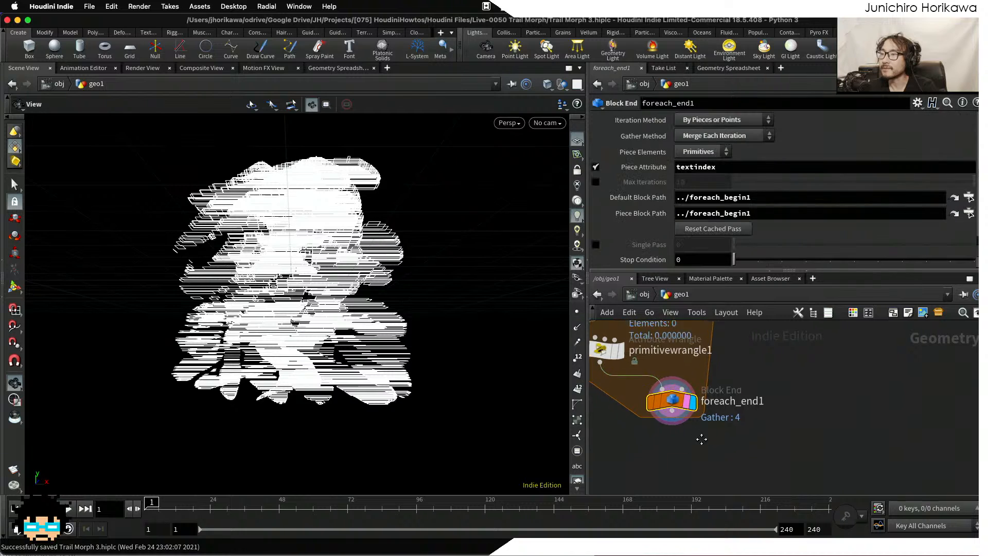
{"action": "left_click", "coordinate": [719, 69]}
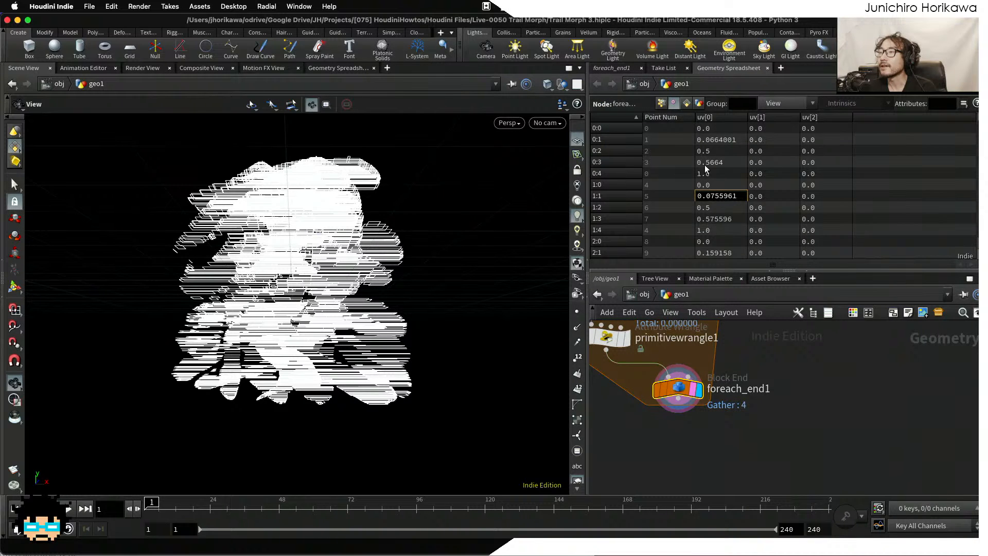
{"action": "left_click", "coordinate": [685, 103]}
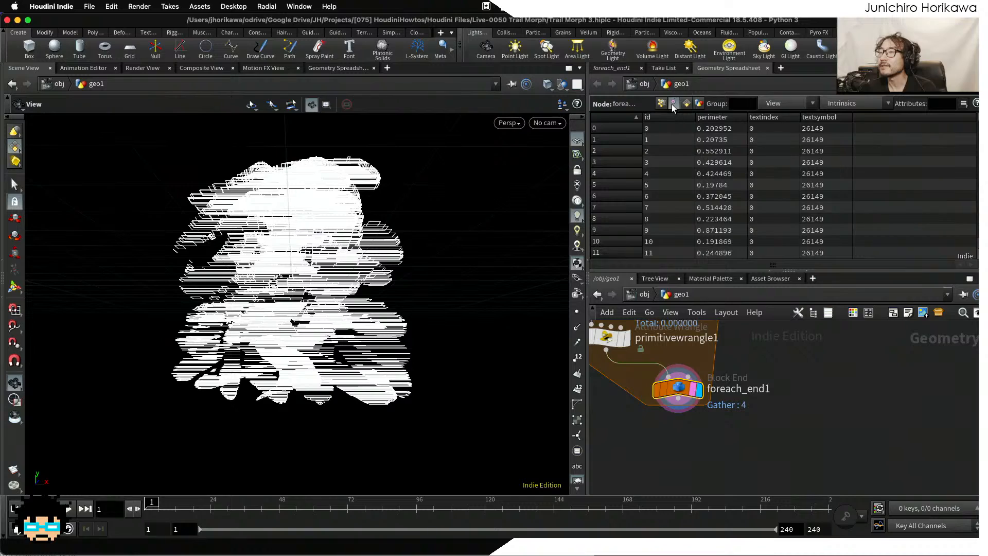
{"action": "left_click", "coordinate": [673, 104]}
{"action": "left_click_drag", "start_coordinate": [237, 245], "coordinate": [210, 246]}
{"action": "scroll", "coordinate": [209, 247], "scroll_direction": "up", "scroll_amount": 10}
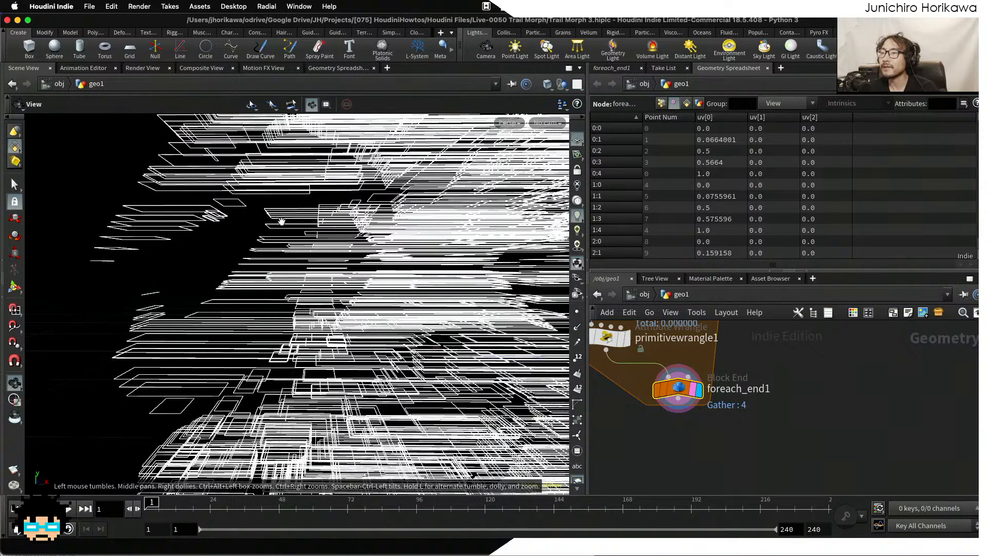
{"action": "left_click", "coordinate": [686, 104]}
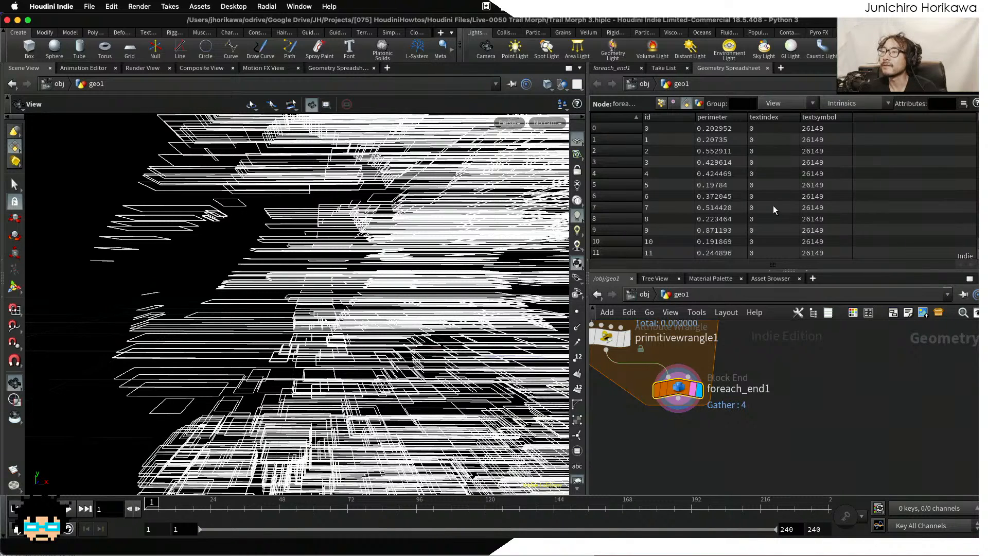
{"action": "scroll", "coordinate": [771, 145], "scroll_direction": "down", "scroll_amount": 20}
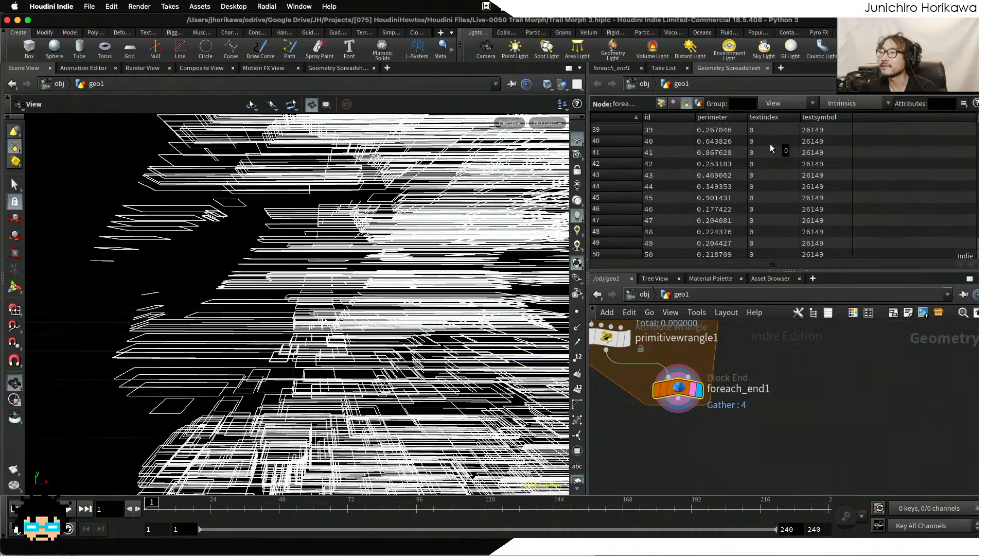
{"action": "scroll", "coordinate": [770, 144], "scroll_direction": "down", "scroll_amount": 10}
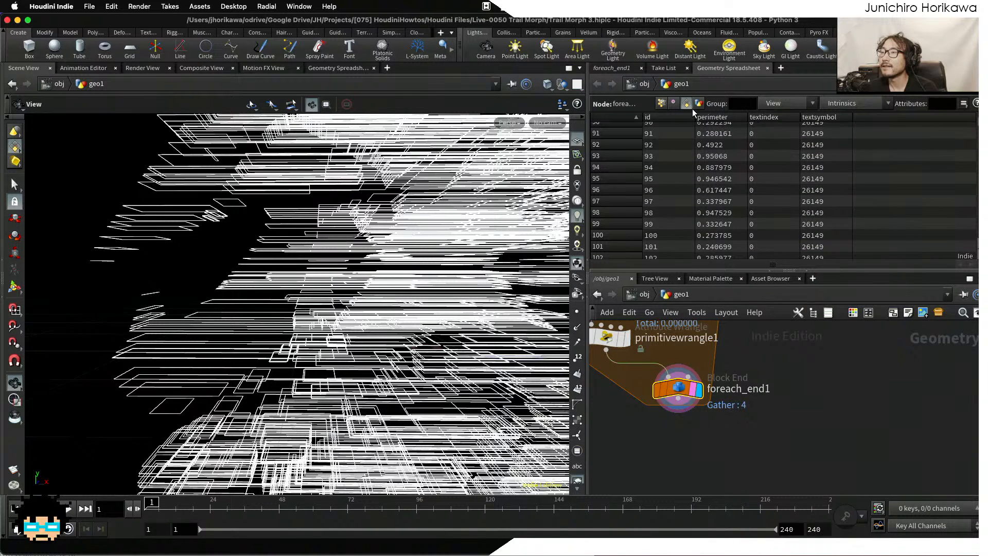
{"action": "left_click", "coordinate": [660, 104]}
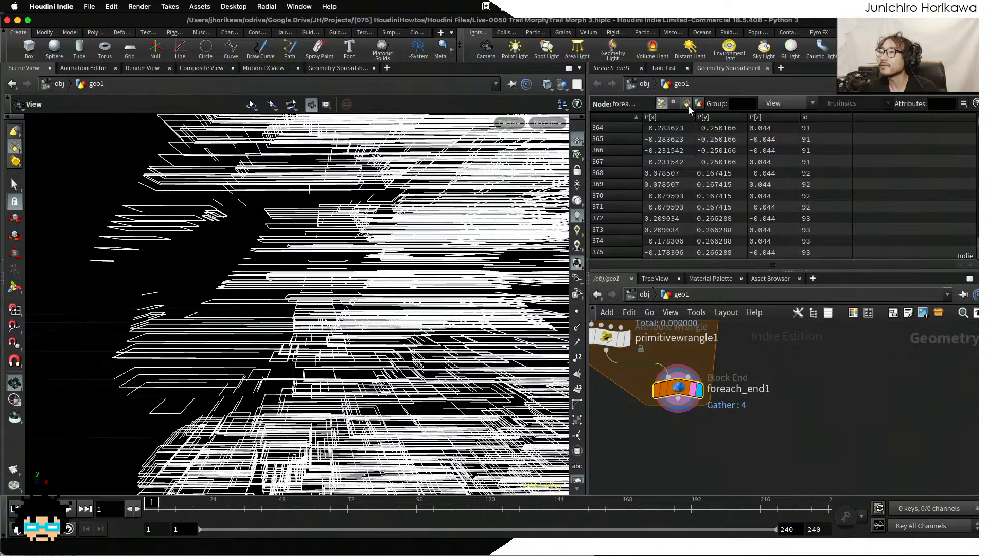
{"action": "left_click", "coordinate": [686, 104]}
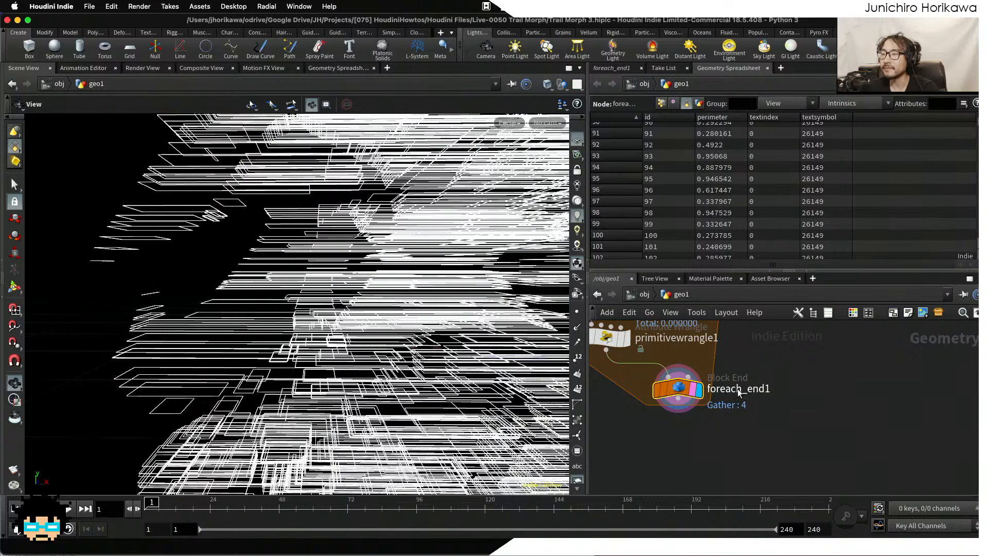
{"action": "scroll", "coordinate": [738, 389], "scroll_direction": "down", "scroll_amount": 2}
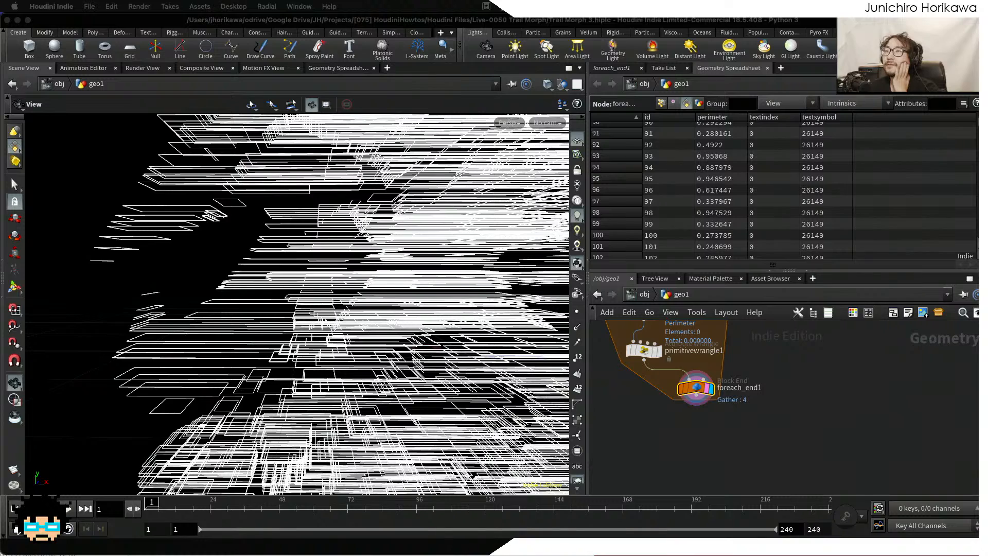
{"action": "left_click", "coordinate": [695, 456]}
{"action": "key", "text": "Tab"}
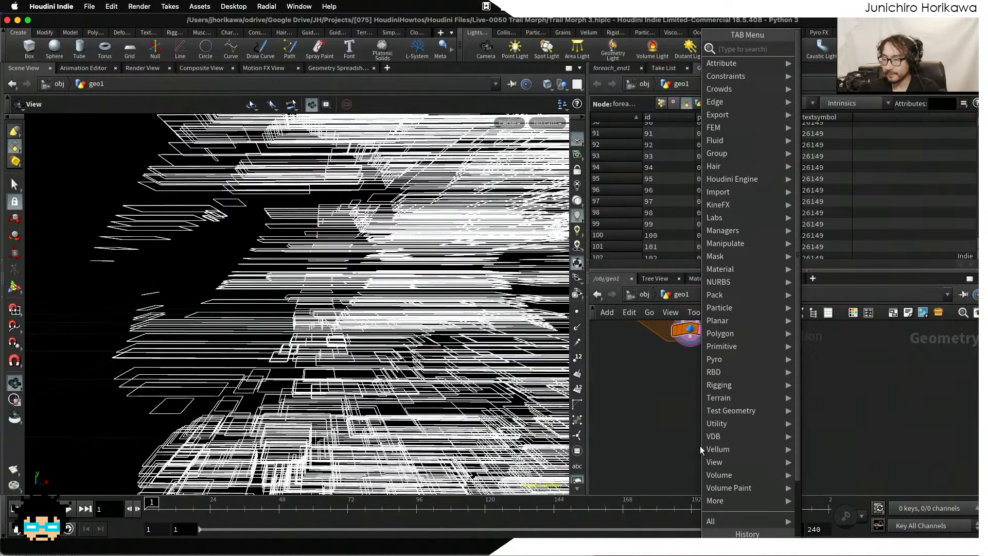
{"action": "key", "text": "Return"}
{"action": "key", "text": "Return"}
{"action": "key", "text": "Escape"}
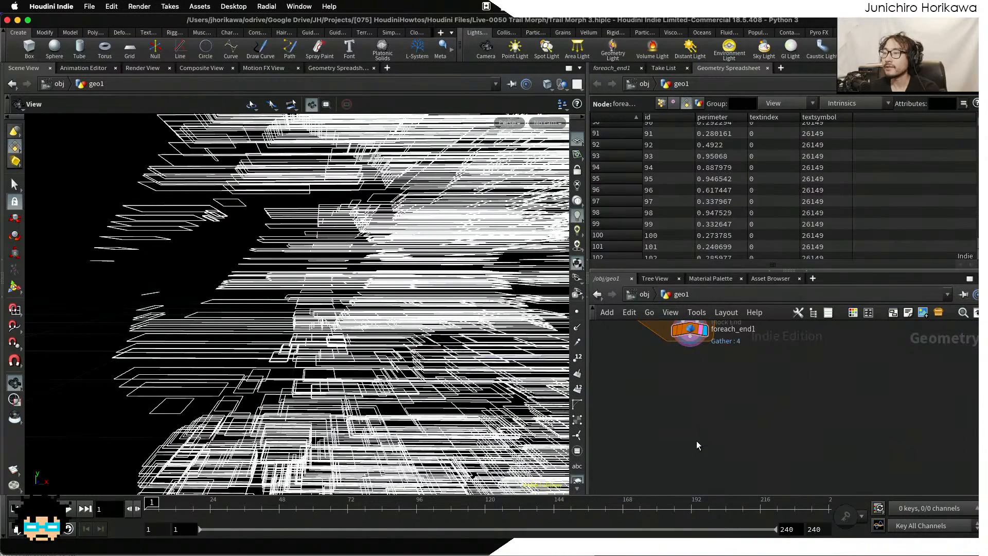
Add a Solver node and place it directly below foreach_end1, leaving room between them.
{"action": "key", "text": "Tab"}
{"action": "type", "text": "solver"}
{"action": "key", "text": "Return"}
{"action": "left_click", "coordinate": [732, 429]}
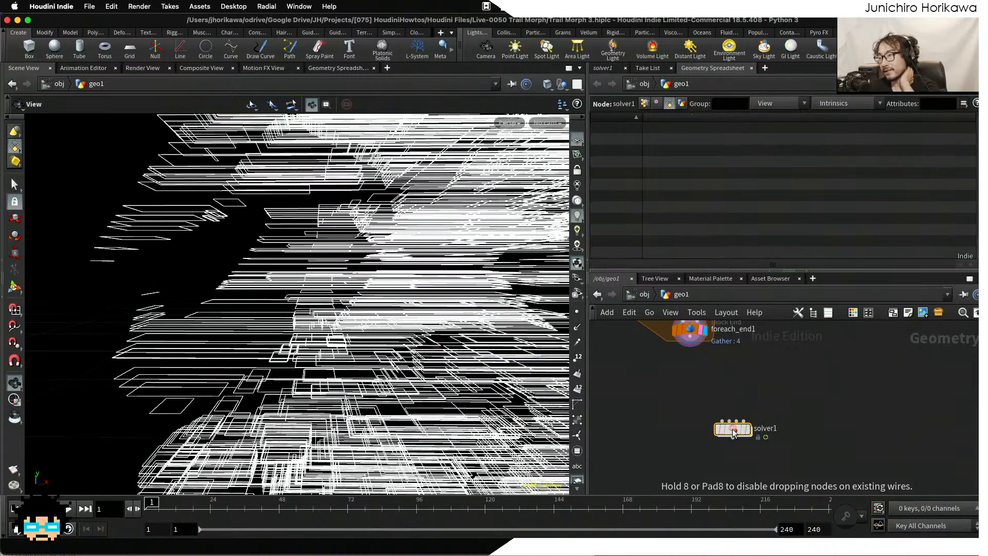
{"action": "left_click_drag", "start_coordinate": [733, 430], "coordinate": [688, 446]}
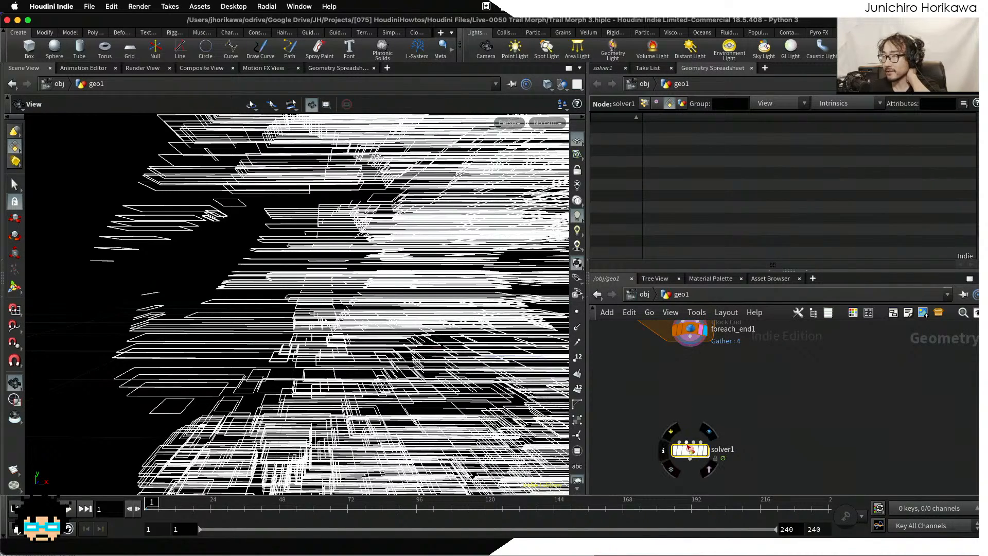
Examine the overlapping sliced contours of the four characters from different distances and angles.
{"action": "scroll", "coordinate": [453, 349], "scroll_direction": "down", "scroll_amount": 8}
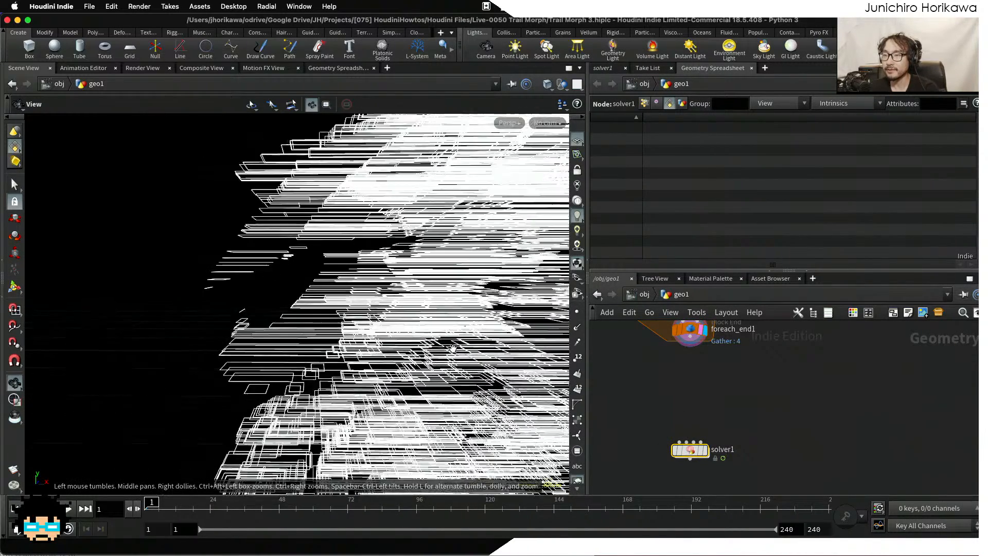
{"action": "middle_click_drag", "start_coordinate": [453, 349], "coordinate": [358, 318]}
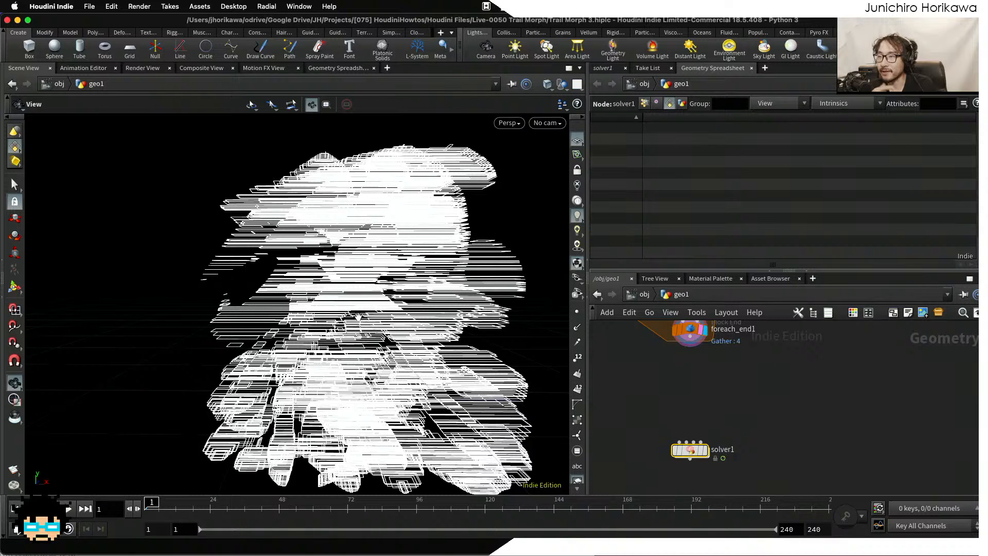
{"action": "middle_click_drag", "start_coordinate": [637, 388], "coordinate": [671, 415]}
{"action": "key", "text": "Tab"}
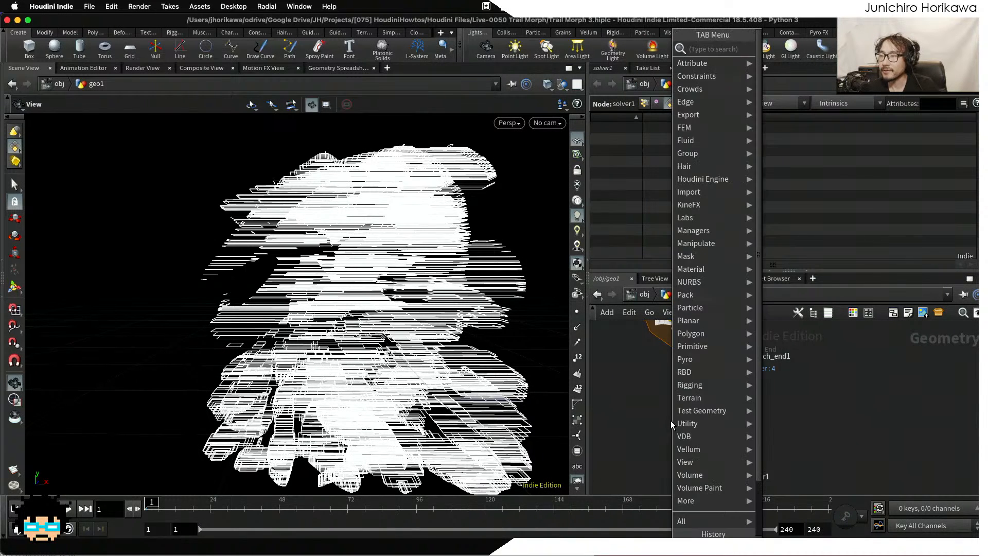
{"action": "key", "text": "Escape"}
{"action": "scroll", "coordinate": [315, 266], "scroll_direction": "down", "scroll_amount": 3}
{"action": "scroll", "coordinate": [315, 267], "scroll_direction": "up", "scroll_amount": 5}
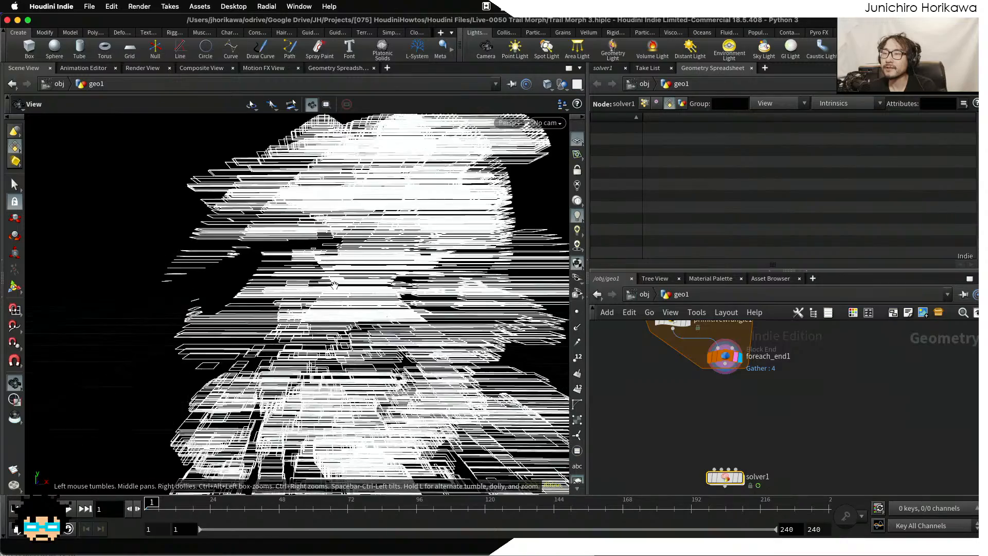
{"action": "middle_click_drag", "start_coordinate": [315, 266], "coordinate": [257, 236]}
{"action": "scroll", "coordinate": [257, 235], "scroll_direction": "down", "scroll_amount": 2}
{"action": "mouse_move", "coordinate": [257, 235]}
{"action": "left_mouse_down"}
{"action": "mouse_move", "coordinate": [222, 240]}
{"action": "mouse_move", "coordinate": [260, 237]}
{"action": "left_mouse_up"}
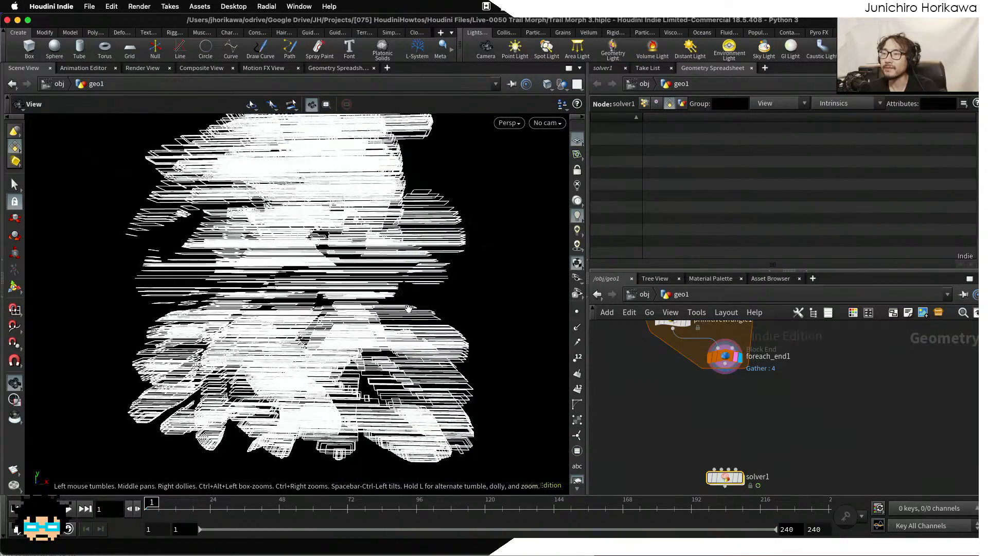
Add a Delete node below foreach_end1, connect foreach_end1's output to it and display it.
{"action": "scroll", "coordinate": [639, 399], "scroll_direction": "down", "scroll_amount": 5}
{"action": "scroll", "coordinate": [641, 397], "scroll_direction": "up", "scroll_amount": 4}
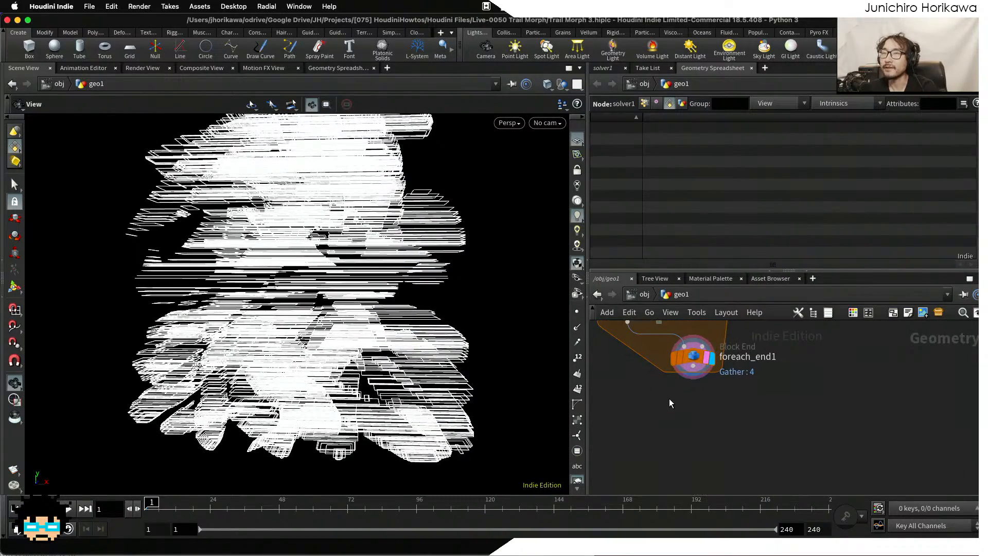
{"action": "scroll", "coordinate": [671, 407], "scroll_direction": "up", "scroll_amount": 2}
{"action": "key", "text": "Tab"}
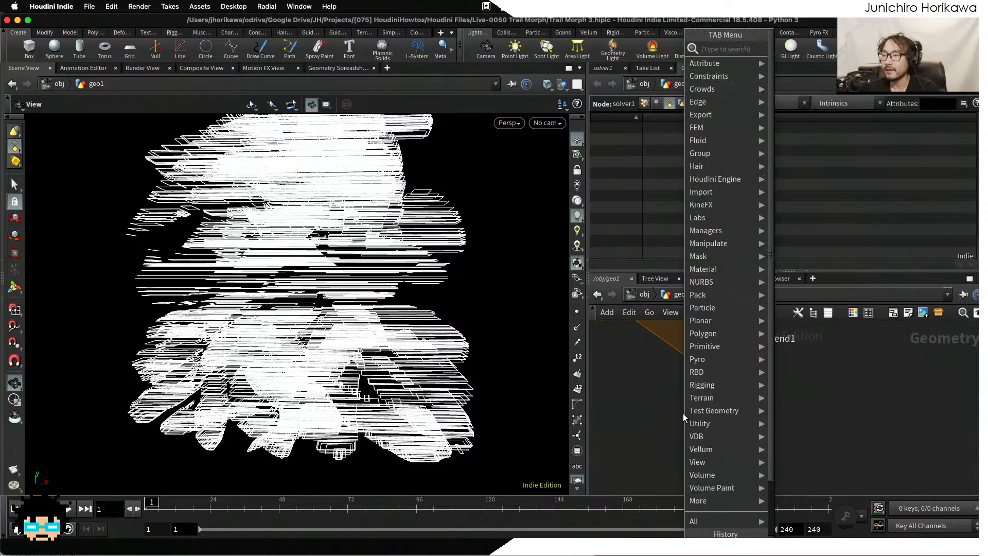
{"action": "type", "text": "delet"}
{"action": "key", "text": "Return"}
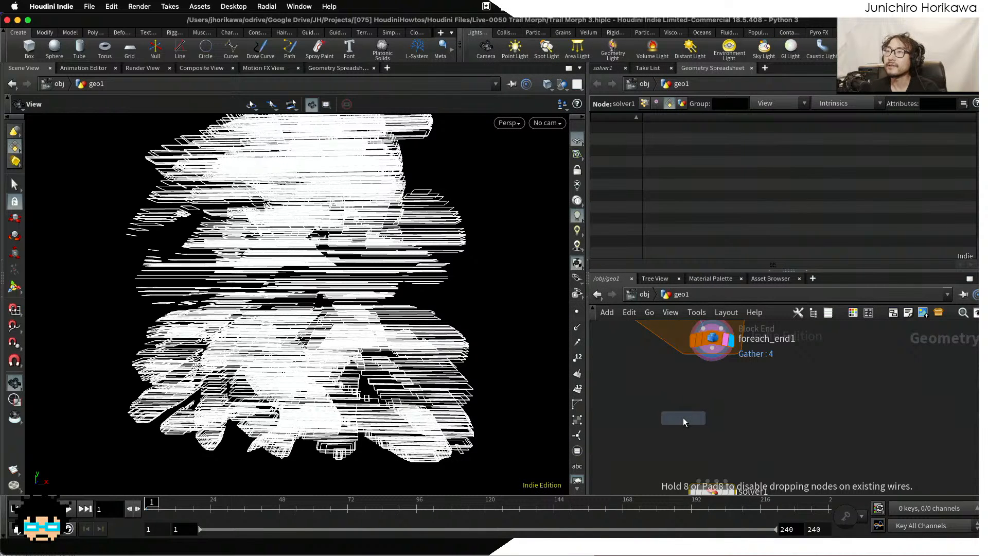
{"action": "left_click", "coordinate": [683, 417]}
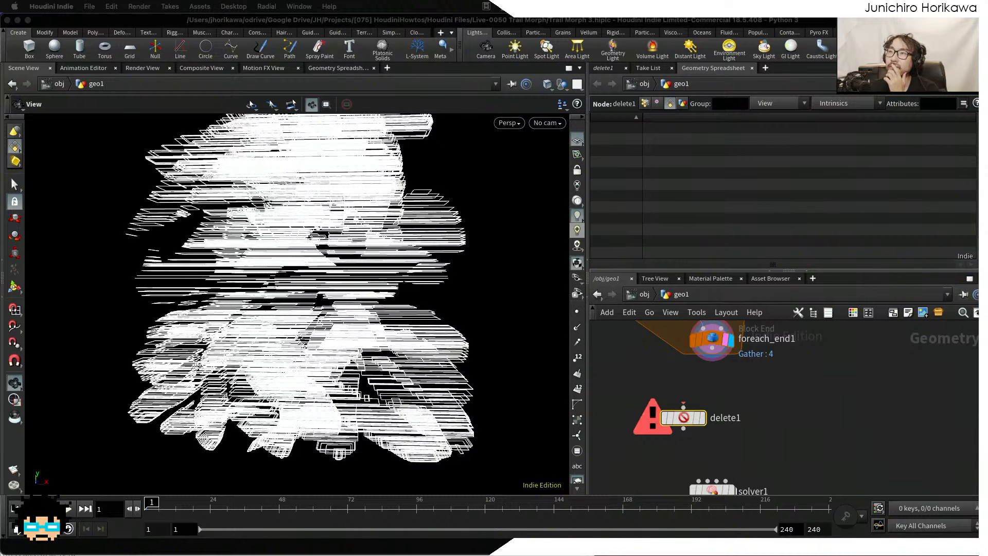
{"action": "left_click", "coordinate": [713, 359]}
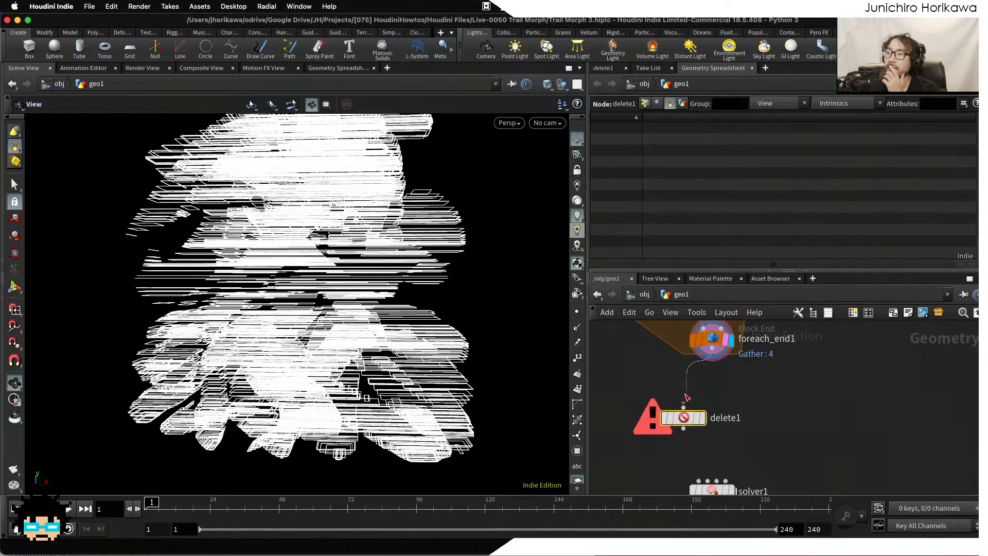
{"action": "left_click", "coordinate": [685, 417]}
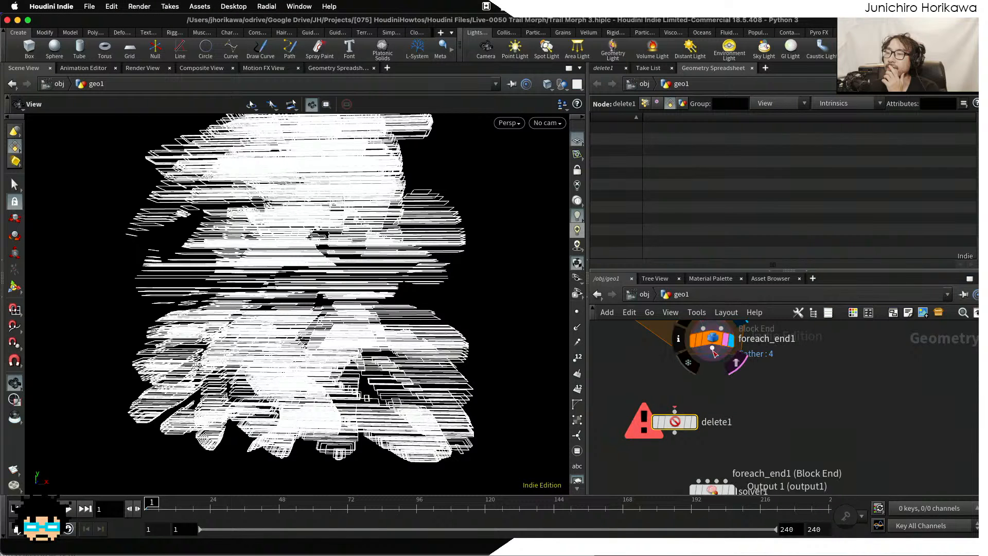
{"action": "left_click_drag", "start_coordinate": [712, 354], "coordinate": [675, 412]}
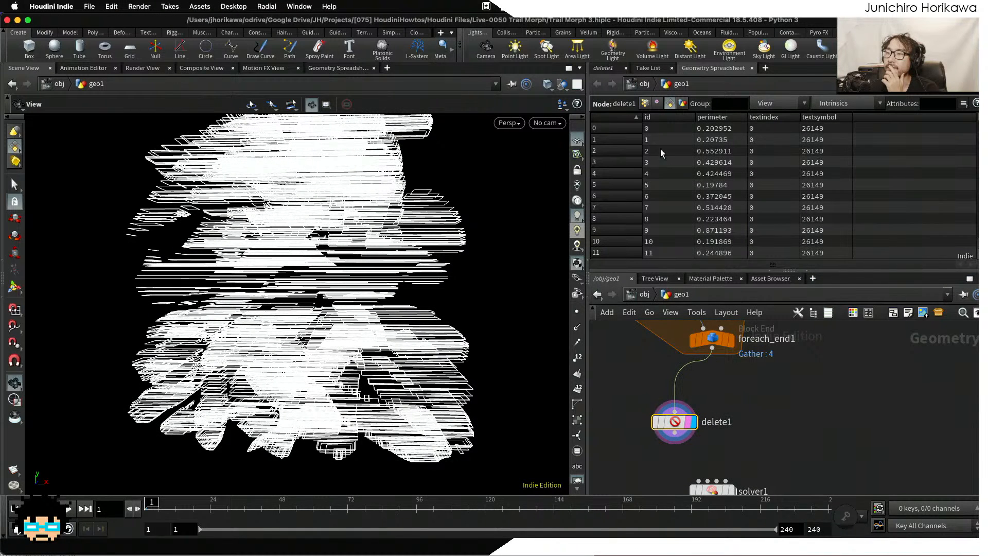
{"action": "left_click", "coordinate": [603, 68]}
{"action": "left_click", "coordinate": [684, 119]}
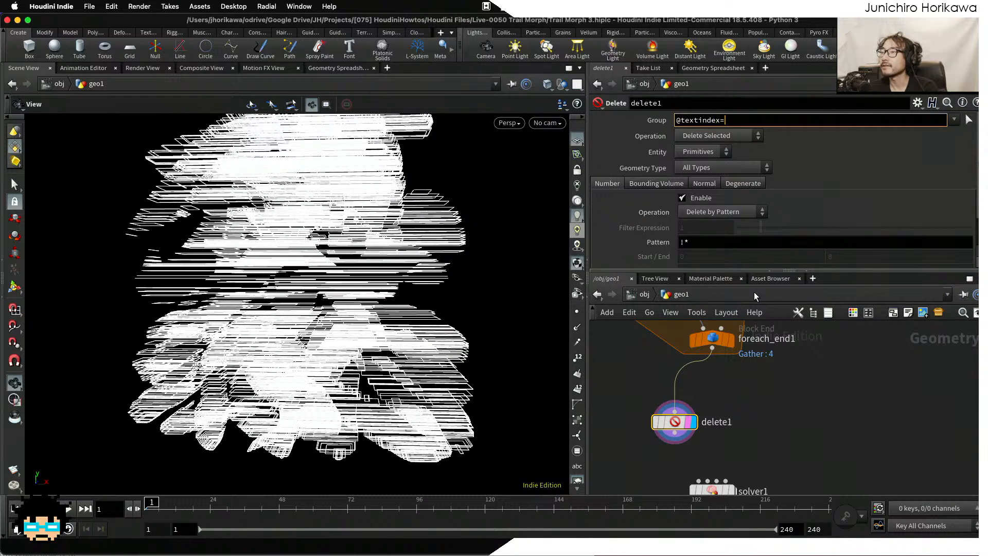
{"action": "key", "text": "Return"}
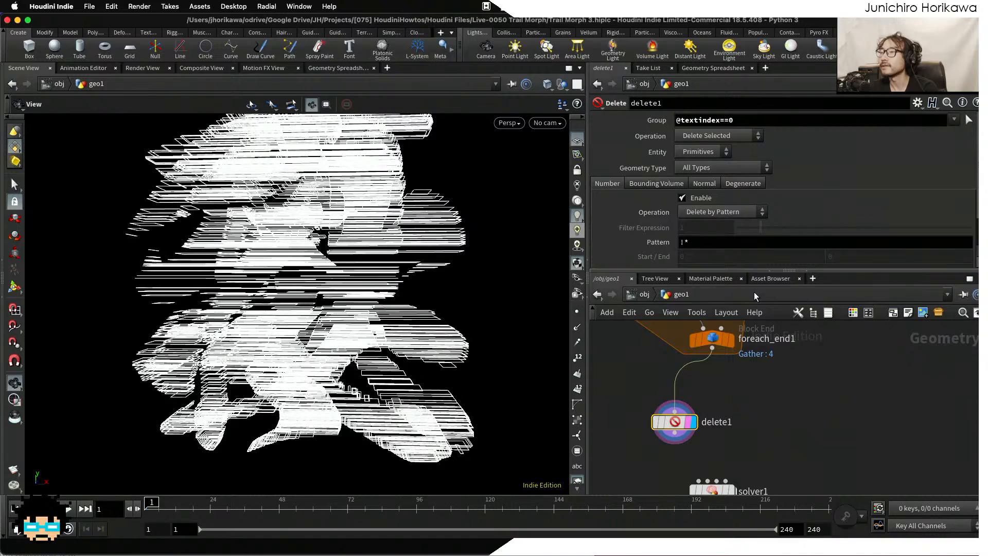
{"action": "left_click", "coordinate": [731, 136]}
{"action": "left_click", "coordinate": [730, 162]}
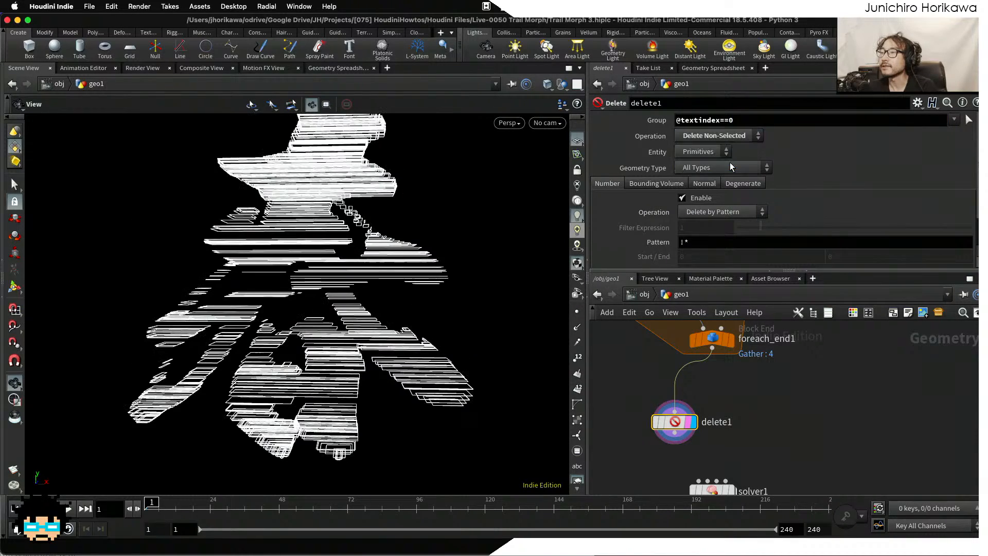
{"action": "scroll", "coordinate": [393, 294], "scroll_direction": "down", "scroll_amount": 5}
{"action": "left_click_drag", "start_coordinate": [393, 293], "coordinate": [340, 246]}
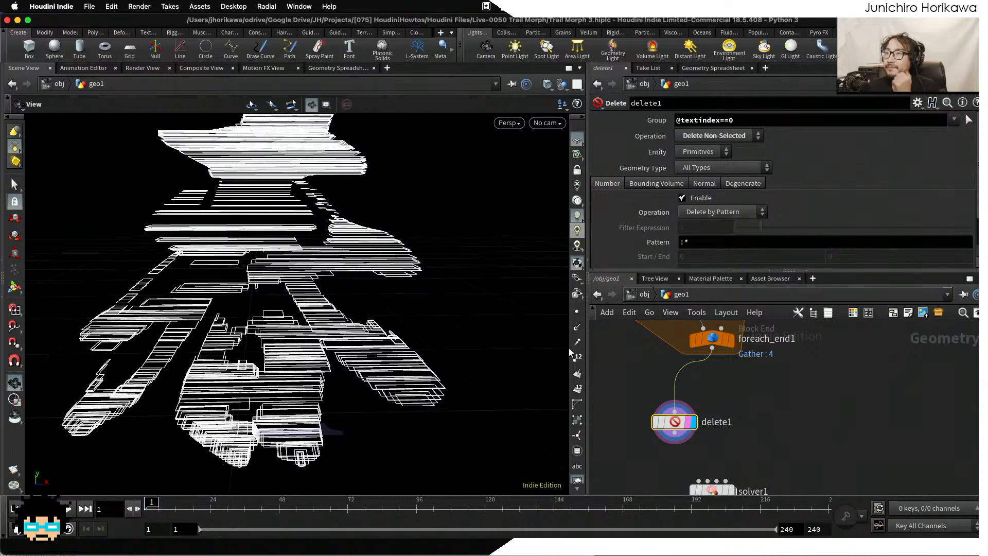
Move solver1 aside, add a Scatter node fed by delete1, and display the scattered points.
{"action": "scroll", "coordinate": [688, 410], "scroll_direction": "down", "scroll_amount": 3}
{"action": "left_click_drag", "start_coordinate": [715, 423], "coordinate": [786, 437]}
{"action": "middle_click_drag", "start_coordinate": [648, 410], "coordinate": [684, 410]}
{"action": "key", "text": "Tab"}
{"action": "type", "text": "scat"}
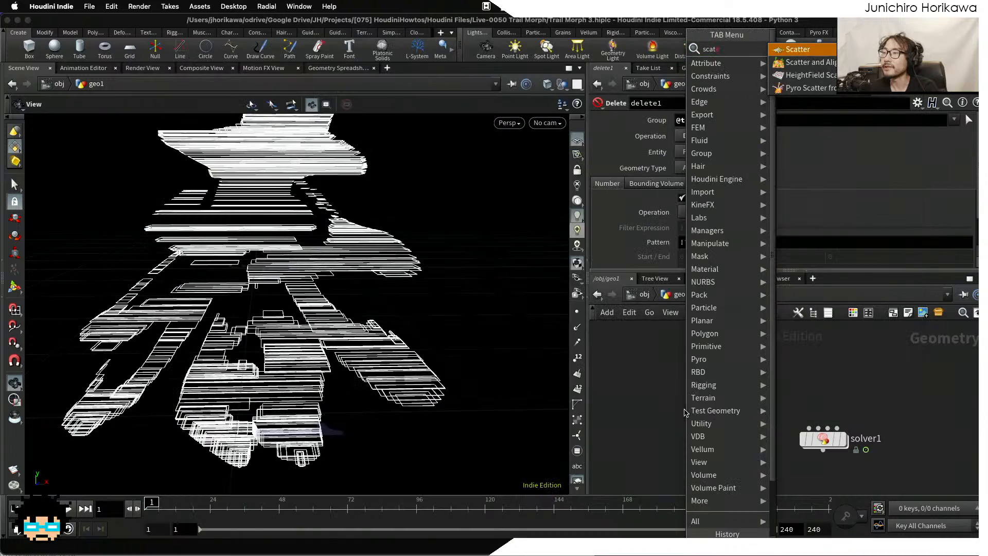
{"action": "key", "text": "Return"}
{"action": "left_click", "coordinate": [696, 410]}
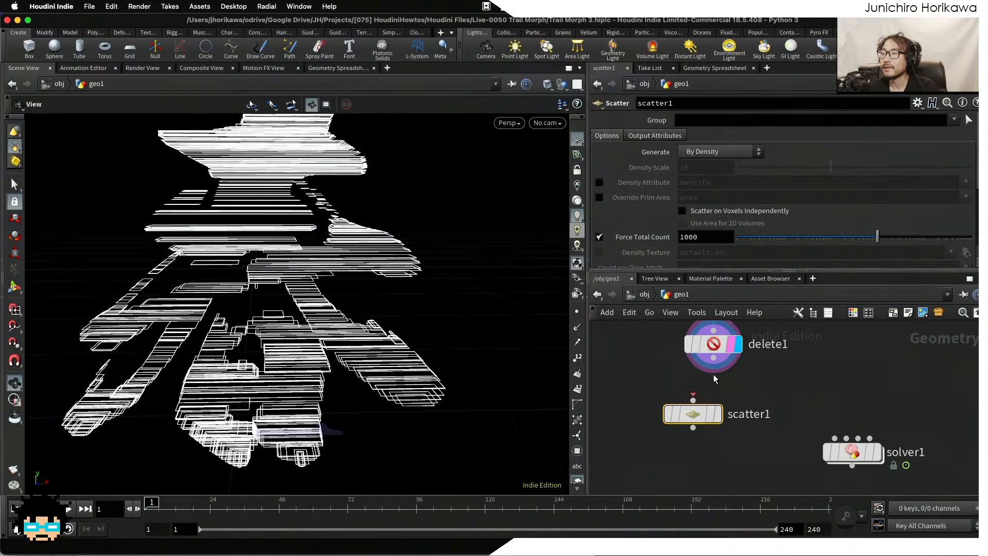
{"action": "scroll", "coordinate": [721, 416], "scroll_direction": "up", "scroll_amount": 3}
{"action": "left_click", "coordinate": [724, 418]}
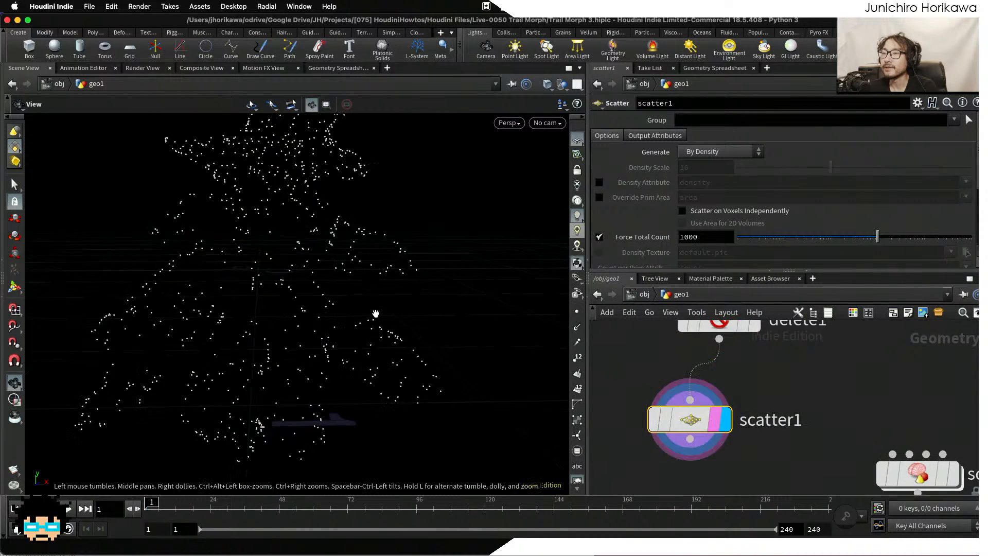
{"action": "left_click_drag", "start_coordinate": [347, 311], "coordinate": [314, 267]}
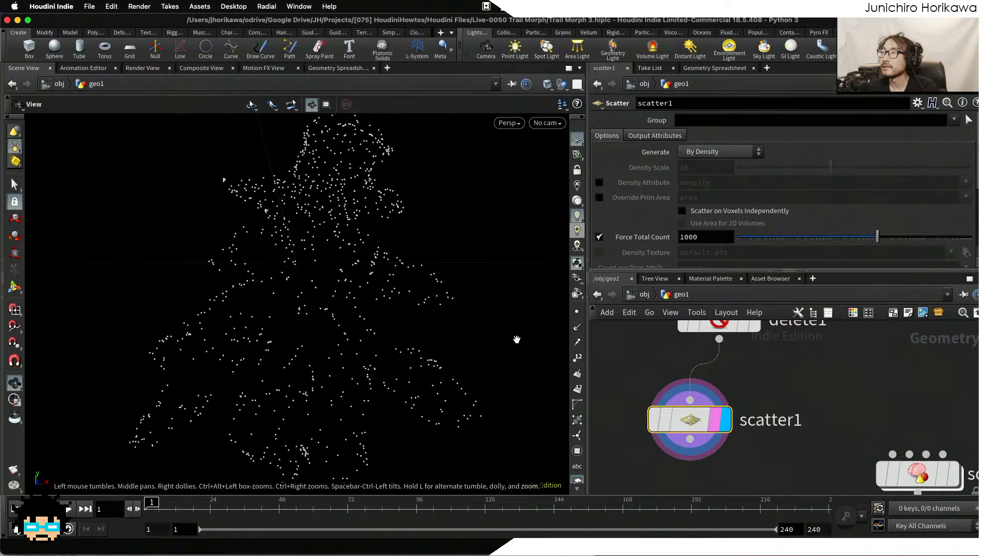
Save the scene and set scatter1's Force Total Count to 2000.
{"action": "key", "text": "super+s"}
{"action": "left_click_drag", "start_coordinate": [695, 421], "coordinate": [683, 420]}
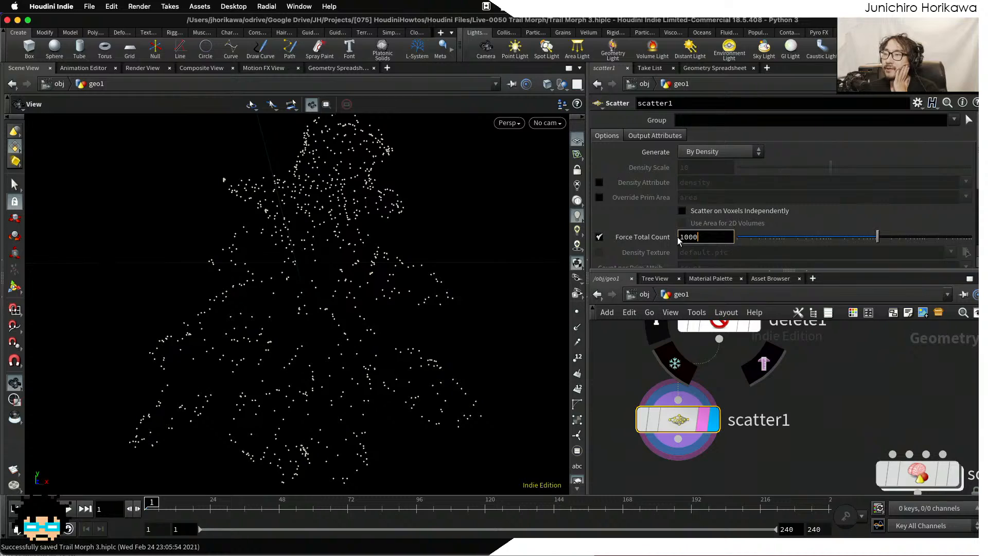
{"action": "type", "text": "2"}
{"action": "key", "text": "Return"}
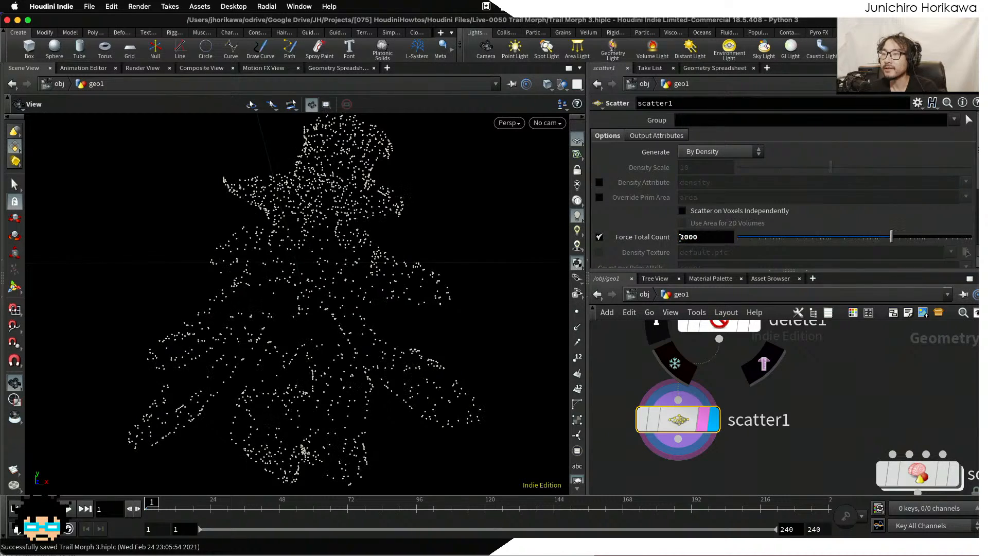
{"action": "left_click_drag", "start_coordinate": [554, 258], "coordinate": [400, 267]}
Compare the scattered point distribution with Relax Iterations turned off and on, leaving it enabled.
{"action": "scroll", "coordinate": [684, 222], "scroll_direction": "down", "scroll_amount": 5}
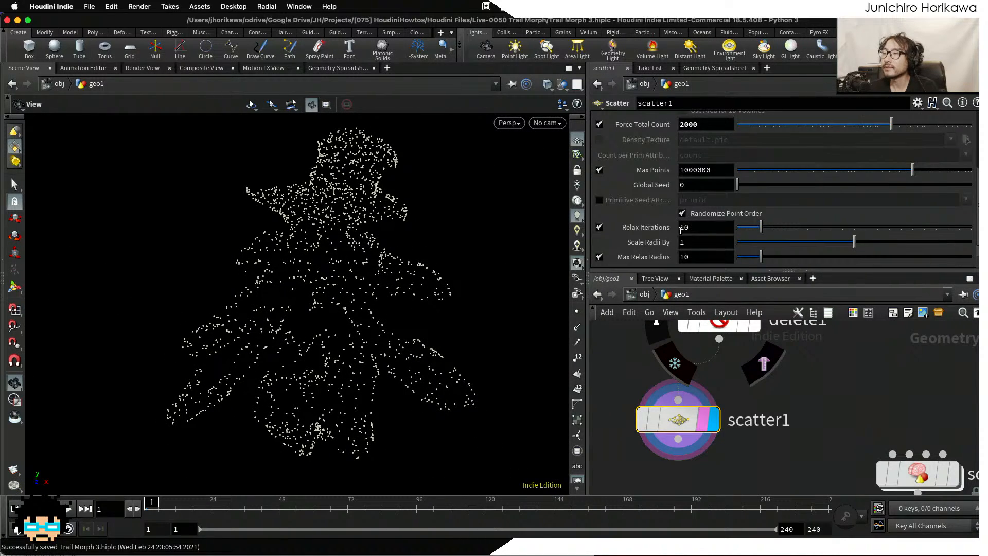
{"action": "left_click", "coordinate": [600, 227]}
{"action": "left_click_drag", "start_coordinate": [342, 230], "coordinate": [368, 241]}
{"action": "left_click", "coordinate": [599, 227]}
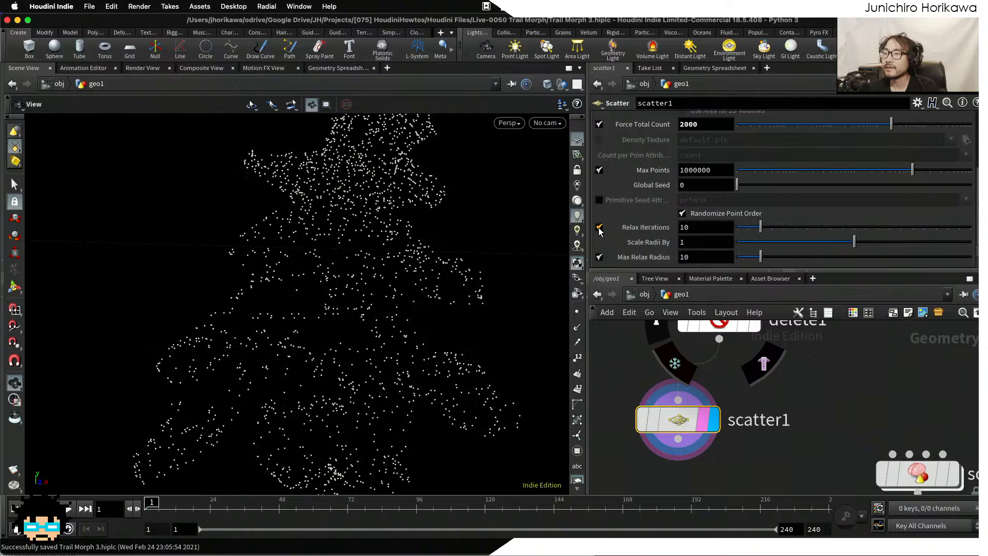
{"action": "left_click", "coordinate": [599, 228]}
{"action": "left_click", "coordinate": [599, 228]}
{"action": "scroll", "coordinate": [466, 229], "scroll_direction": "down", "scroll_amount": 3}
{"action": "scroll", "coordinate": [391, 273], "scroll_direction": "down", "scroll_amount": 3}
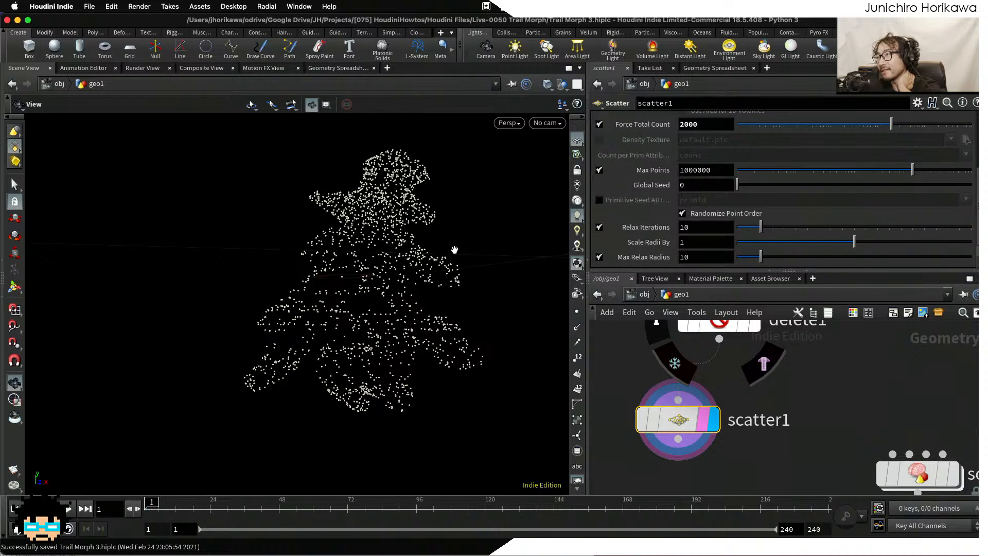
Reposition solver1 below and to the right of scatter1, leaving free space between them.
{"action": "middle_click_drag", "start_coordinate": [795, 431], "coordinate": [752, 389]}
{"action": "left_click_drag", "start_coordinate": [877, 434], "coordinate": [766, 460]}
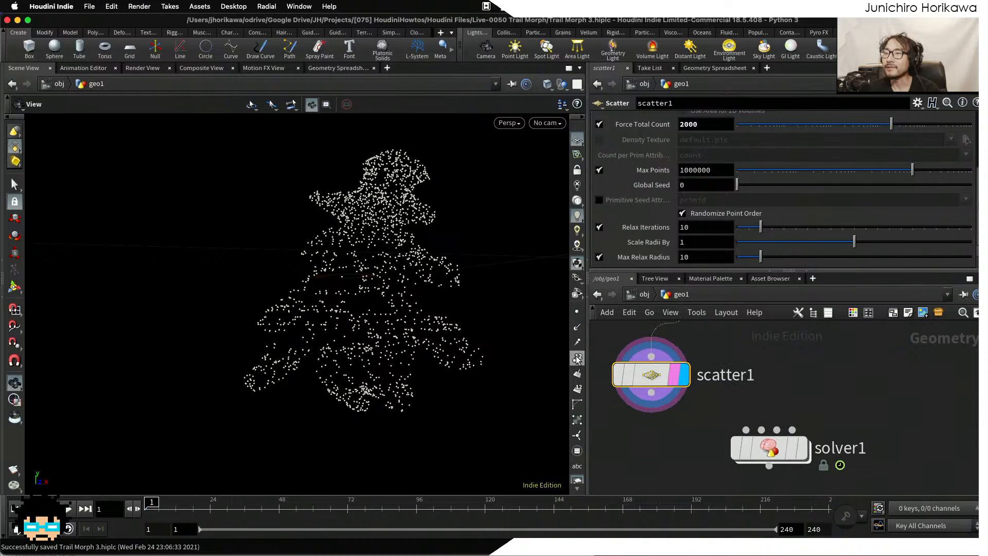
{"action": "left_click_drag", "start_coordinate": [391, 288], "coordinate": [404, 333]}
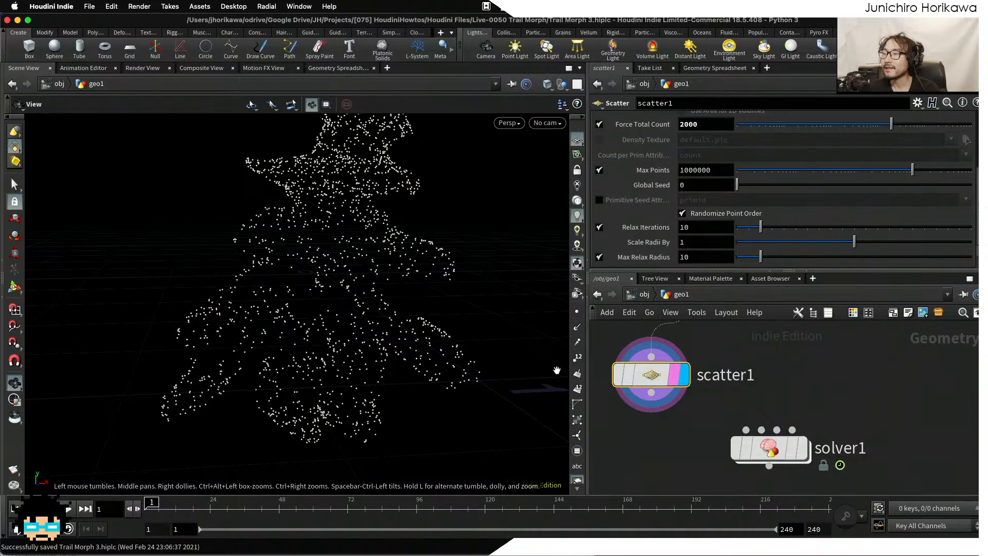
{"action": "scroll", "coordinate": [739, 401], "scroll_direction": "down", "scroll_amount": 2}
{"action": "mouse_move", "coordinate": [759, 444]}
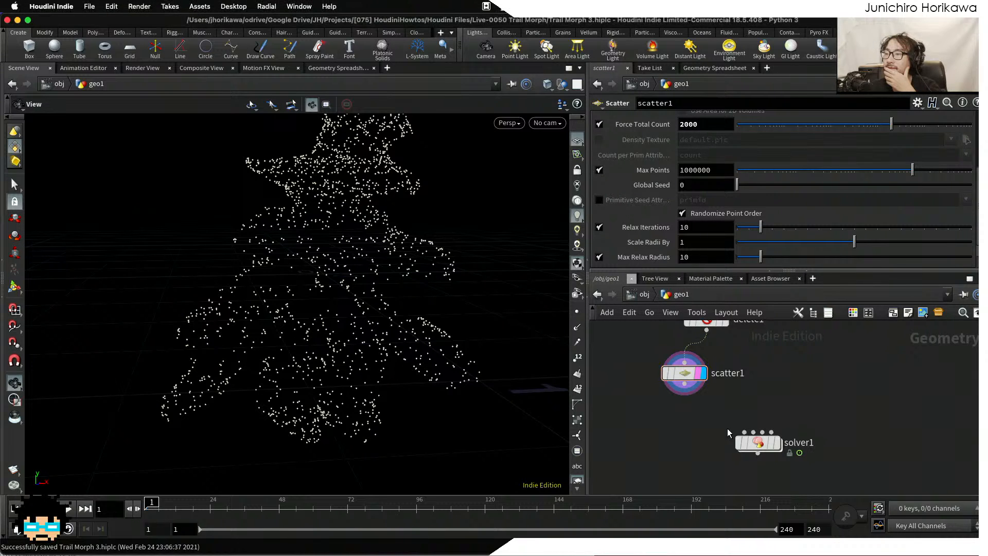
{"action": "left_click_drag", "start_coordinate": [766, 448], "coordinate": [799, 450]}
{"action": "scroll", "coordinate": [733, 412], "scroll_direction": "up", "scroll_amount": 1}
Line up delete1 directly above scatter1 in a vertical column beneath foreach_end1.
{"action": "left_click_drag", "start_coordinate": [682, 365], "coordinate": [662, 362]}
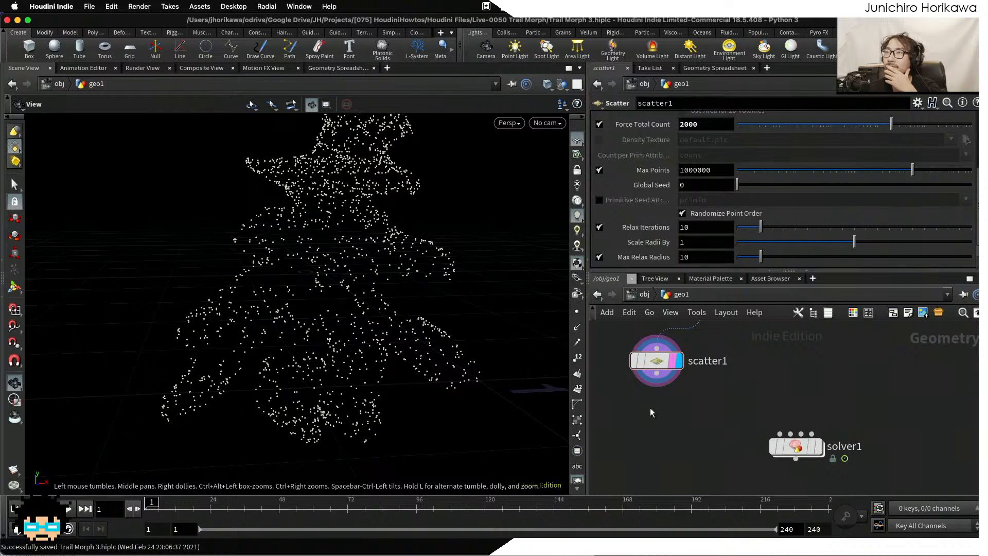
{"action": "middle_click_drag", "start_coordinate": [676, 413], "coordinate": [677, 428]}
{"action": "scroll", "coordinate": [677, 429], "scroll_direction": "up", "scroll_amount": 1}
{"action": "scroll", "coordinate": [677, 429], "scroll_direction": "down", "scroll_amount": 2}
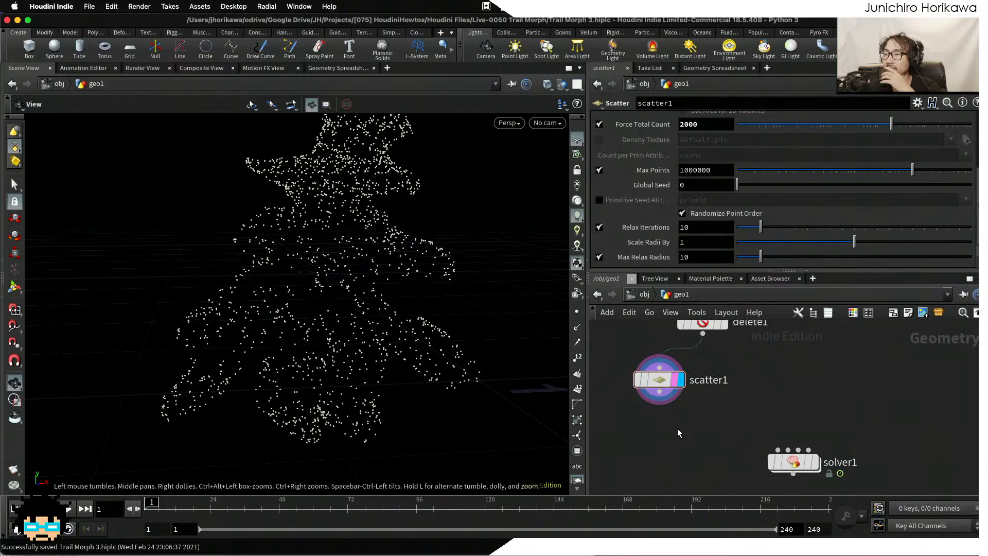
{"action": "left_click_drag", "start_coordinate": [432, 317], "coordinate": [453, 341]}
{"action": "scroll", "coordinate": [685, 416], "scroll_direction": "down", "scroll_amount": 2}
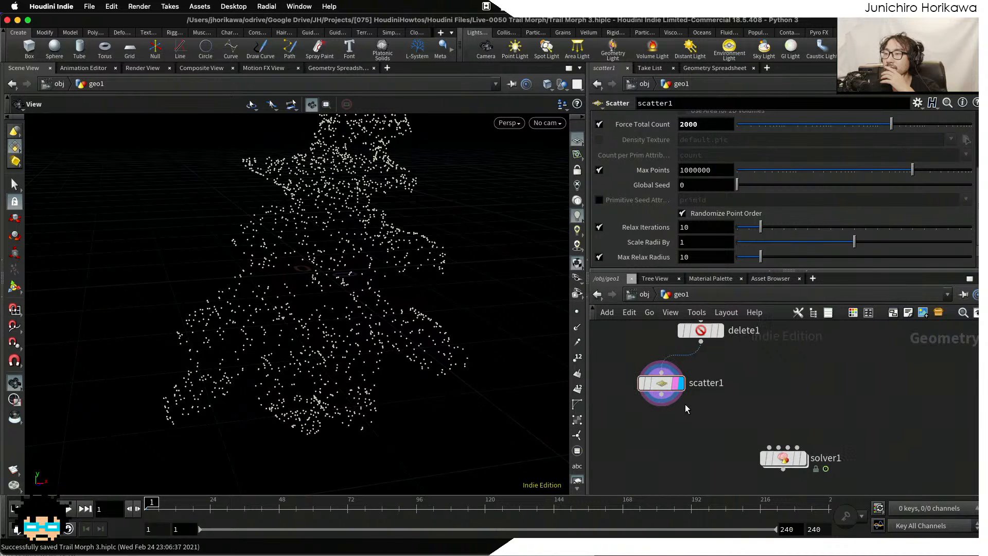
{"action": "middle_click_drag", "start_coordinate": [715, 372], "coordinate": [704, 416]}
{"action": "scroll", "coordinate": [704, 416], "scroll_direction": "up", "scroll_amount": 1}
{"action": "left_click_drag", "start_coordinate": [691, 376], "coordinate": [648, 372]}
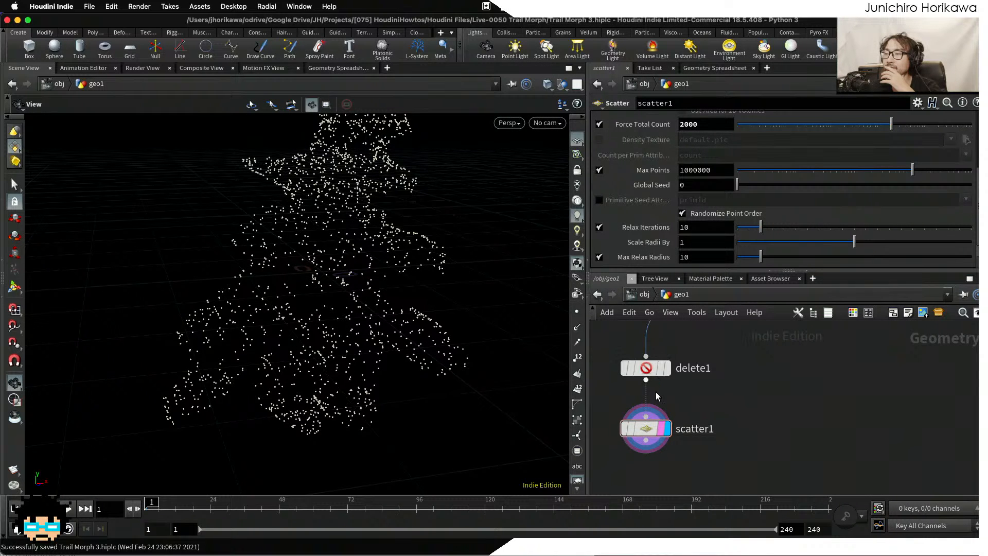
{"action": "middle_click_drag", "start_coordinate": [692, 410], "coordinate": [692, 379]}
{"action": "scroll", "coordinate": [692, 379], "scroll_direction": "up", "scroll_amount": 1}
{"action": "left_click_drag", "start_coordinate": [402, 329], "coordinate": [332, 237]}
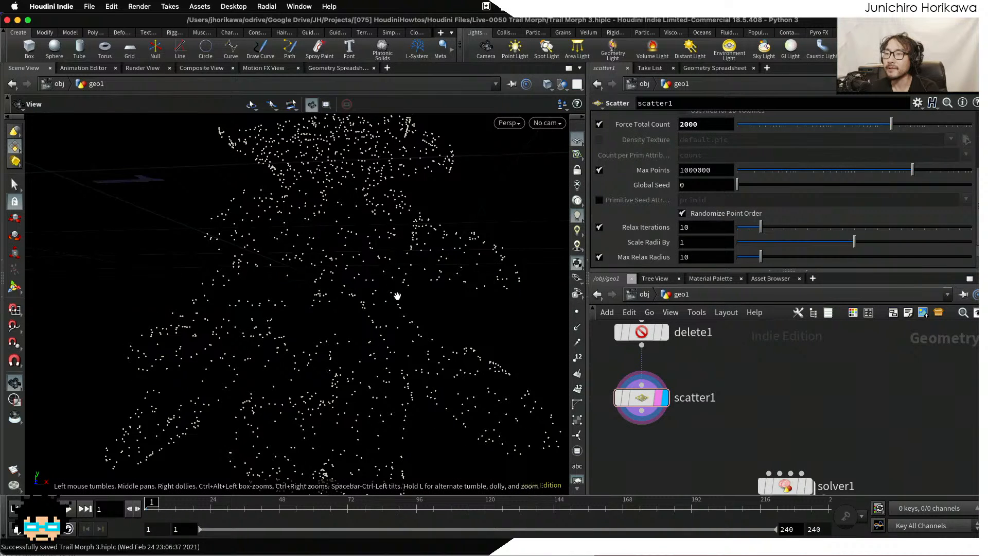
{"action": "scroll", "coordinate": [655, 440], "scroll_direction": "down", "scroll_amount": 3}
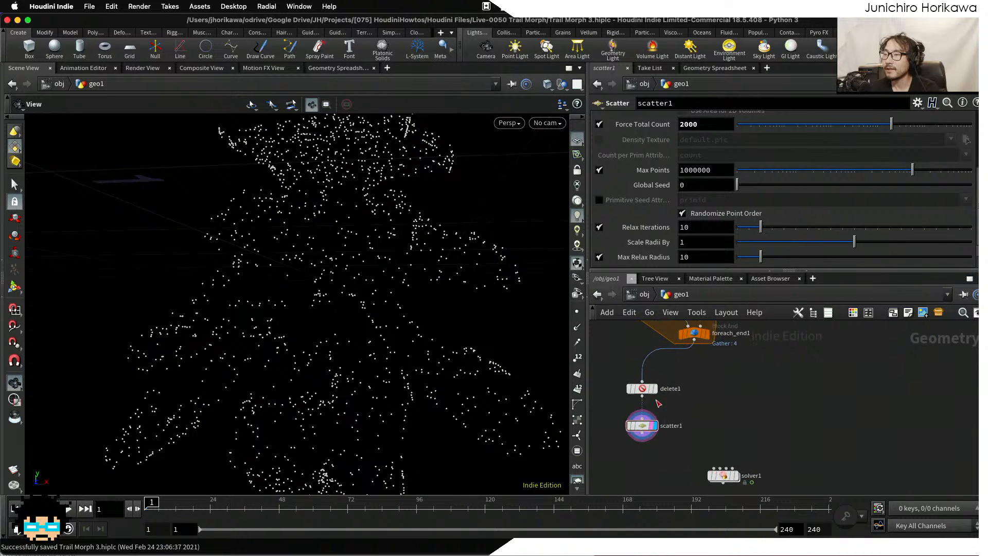
Display delete1's contours and shift the node to the right of scatter1.
{"action": "scroll", "coordinate": [657, 401], "scroll_direction": "up", "scroll_amount": 3}
{"action": "left_click", "coordinate": [655, 382]}
{"action": "left_click_drag", "start_coordinate": [645, 383], "coordinate": [686, 382]}
{"action": "middle_click_drag", "start_coordinate": [652, 459], "coordinate": [660, 417]}
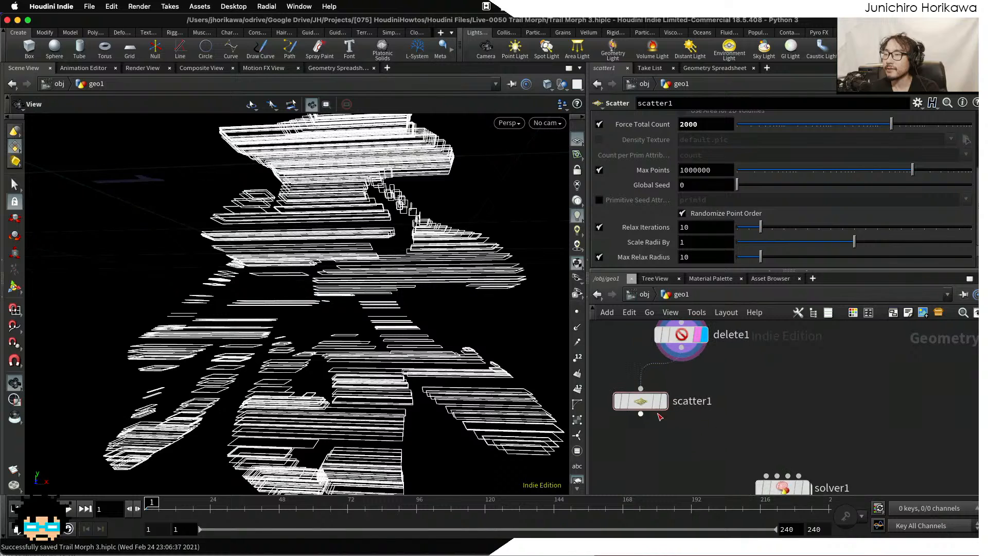
{"action": "key", "text": "Tab"}
{"action": "type", "text": "poit"}
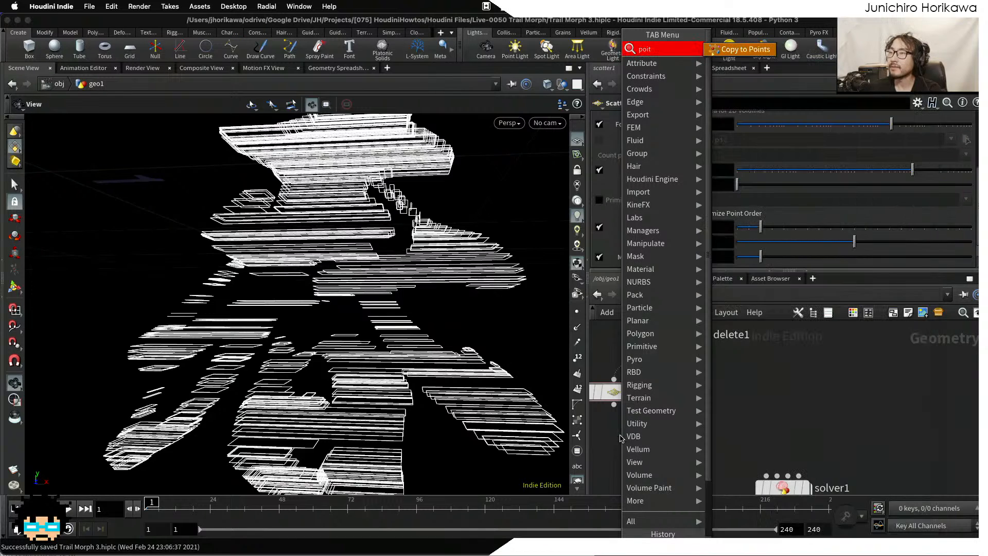
{"action": "key", "text": "Escape"}
Add a Ray node with scatter1 as its first input and delete1 as its second, and display it.
{"action": "key", "text": "Tab"}
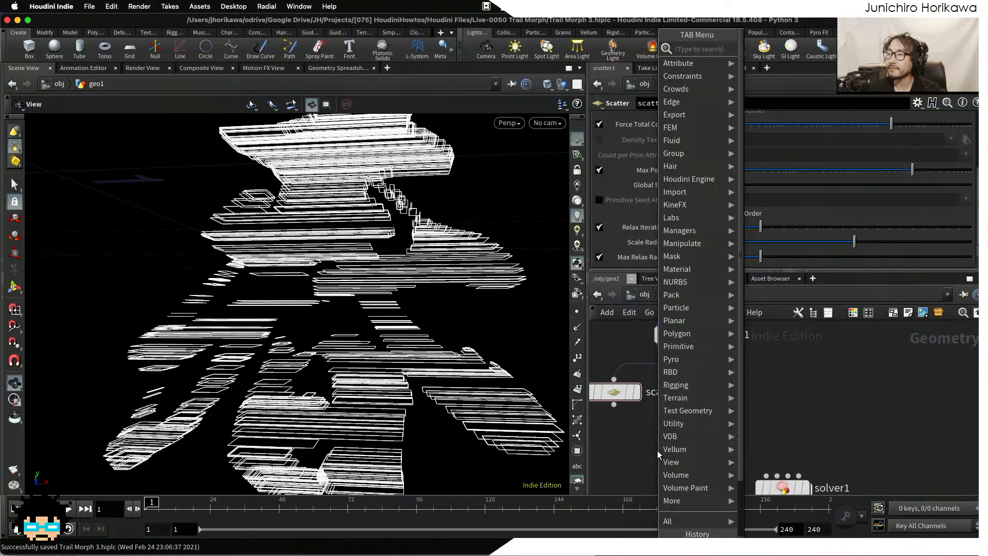
{"action": "type", "text": "ray"}
{"action": "key", "text": "Return"}
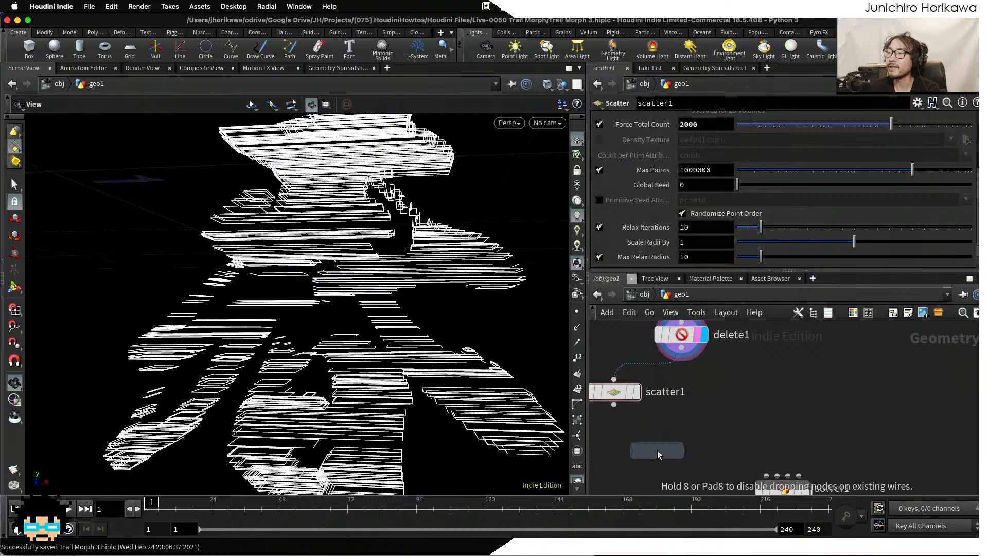
{"action": "left_click", "coordinate": [658, 451]}
{"action": "left_click_drag", "start_coordinate": [654, 448], "coordinate": [662, 446]}
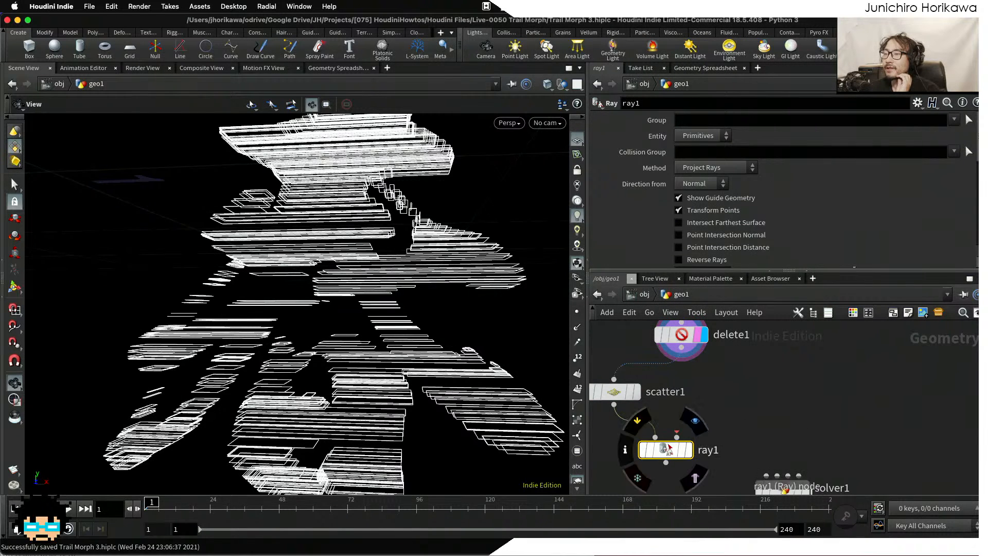
{"action": "left_click_drag", "start_coordinate": [682, 348], "coordinate": [677, 437]}
{"action": "scroll", "coordinate": [690, 450], "scroll_direction": "up", "scroll_amount": 1}
{"action": "left_click", "coordinate": [690, 451]}
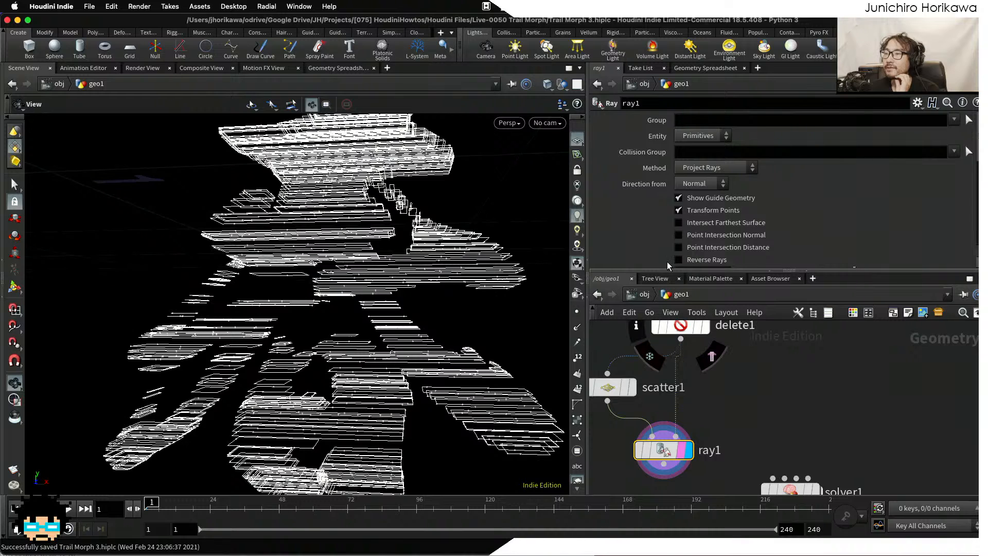
Set ray1's method to Minimum Distance and output the Prim UVW Attribute under the name uv.
{"action": "left_click", "coordinate": [706, 167]}
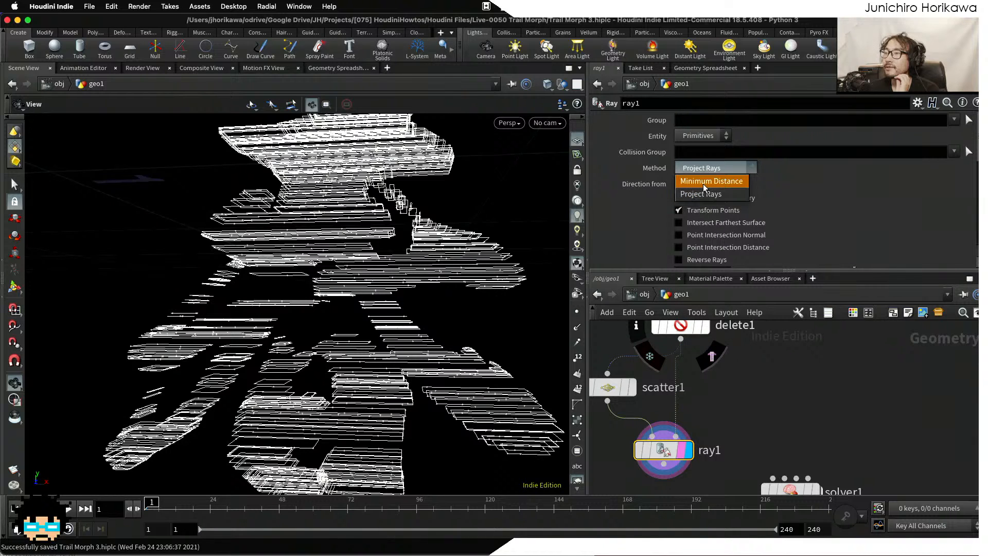
{"action": "left_click", "coordinate": [703, 180]}
{"action": "scroll", "coordinate": [725, 220], "scroll_direction": "down", "scroll_amount": 6}
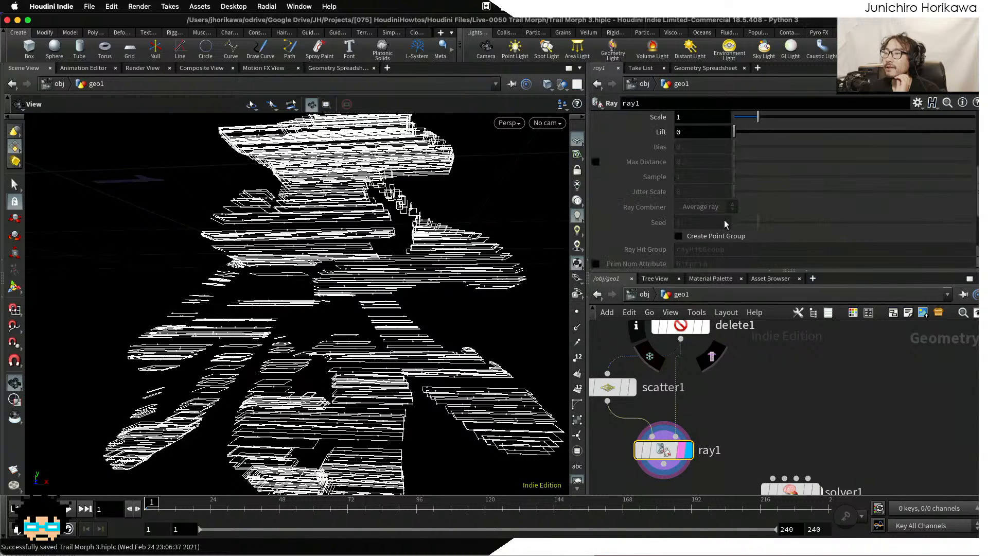
{"action": "scroll", "coordinate": [710, 215], "scroll_direction": "up", "scroll_amount": 1}
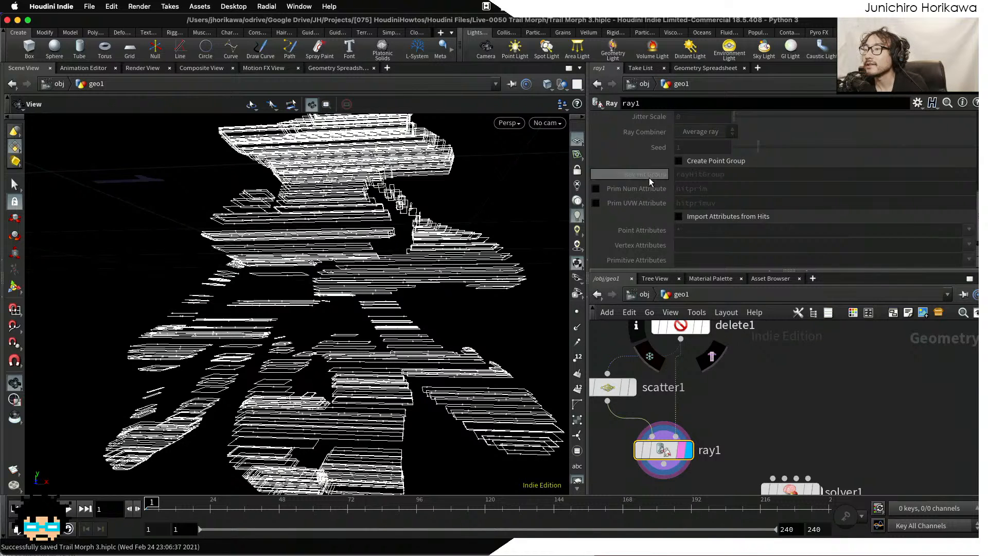
{"action": "left_click", "coordinate": [596, 203]}
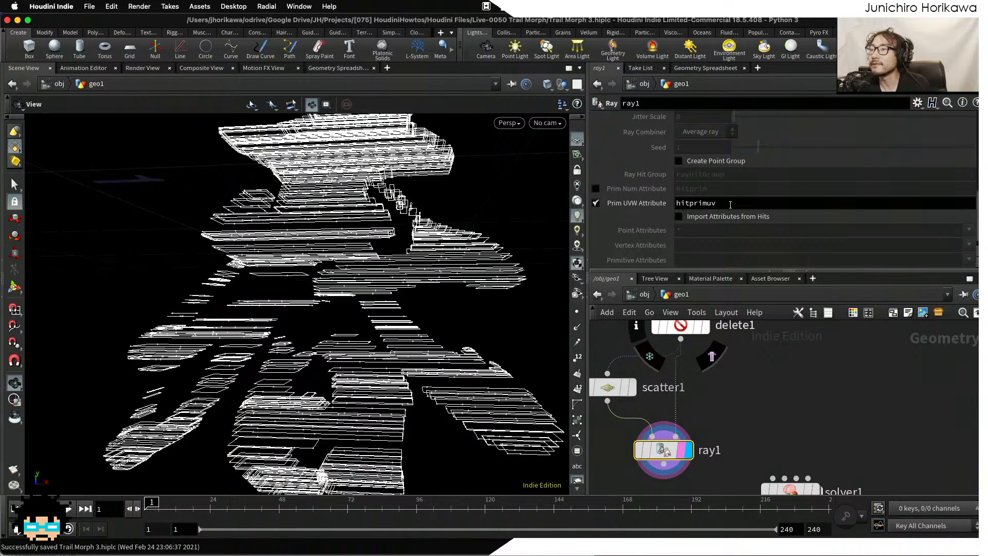
{"action": "left_click_drag", "start_coordinate": [731, 205], "coordinate": [661, 205]}
{"action": "type", "text": "uv"}
{"action": "key", "text": "Return"}
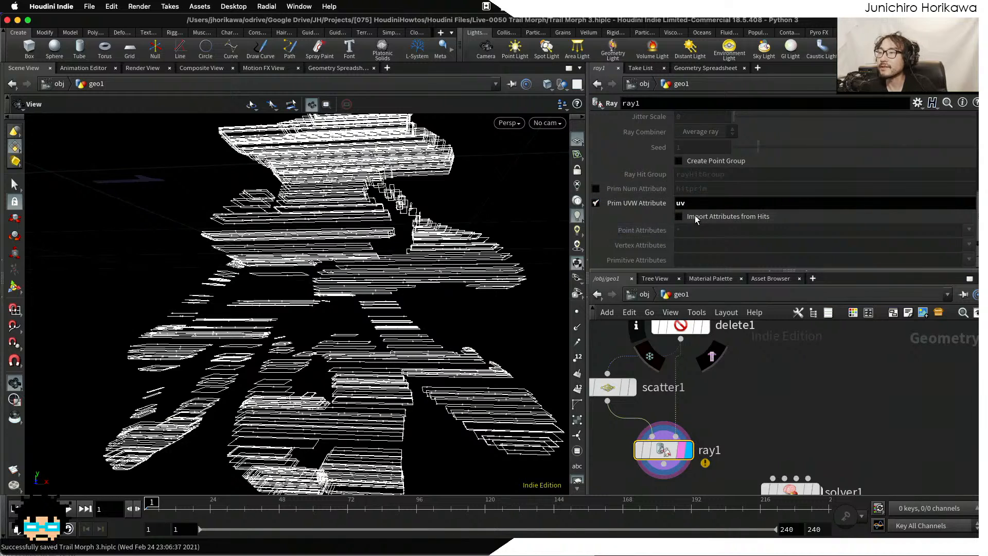
{"action": "left_click_drag", "start_coordinate": [661, 449], "coordinate": [693, 444]}
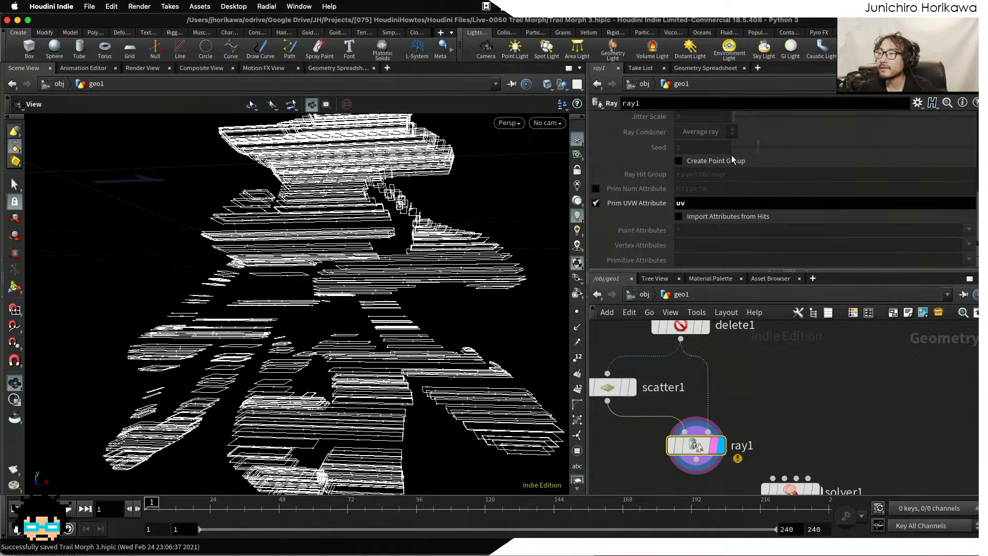
Examine the uv values of ray1's points in the geometry spreadsheet and inspect the contours in the viewport.
{"action": "left_click", "coordinate": [715, 70]}
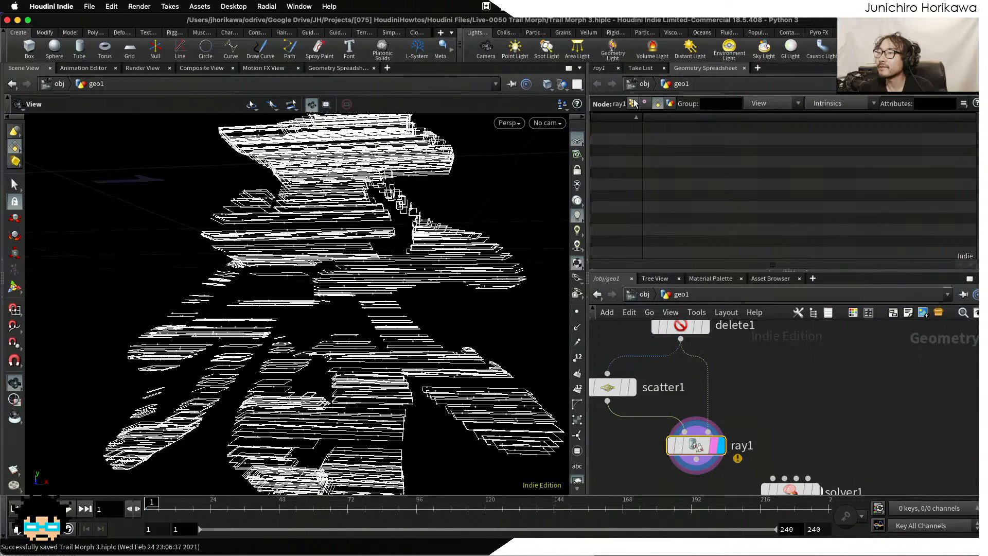
{"action": "scroll", "coordinate": [798, 263], "scroll_direction": "right", "scroll_amount": 2}
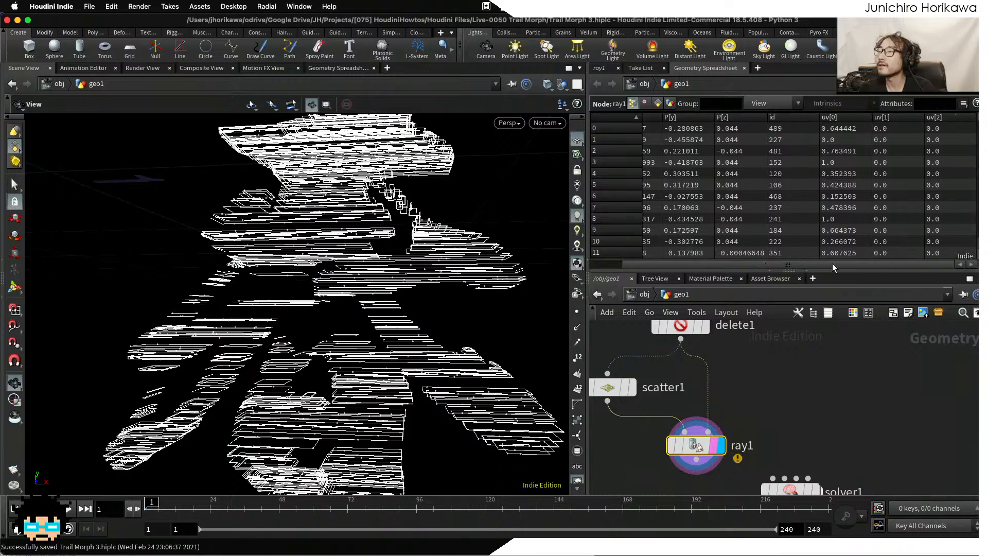
{"action": "scroll", "coordinate": [839, 119], "scroll_direction": "down", "scroll_amount": 15}
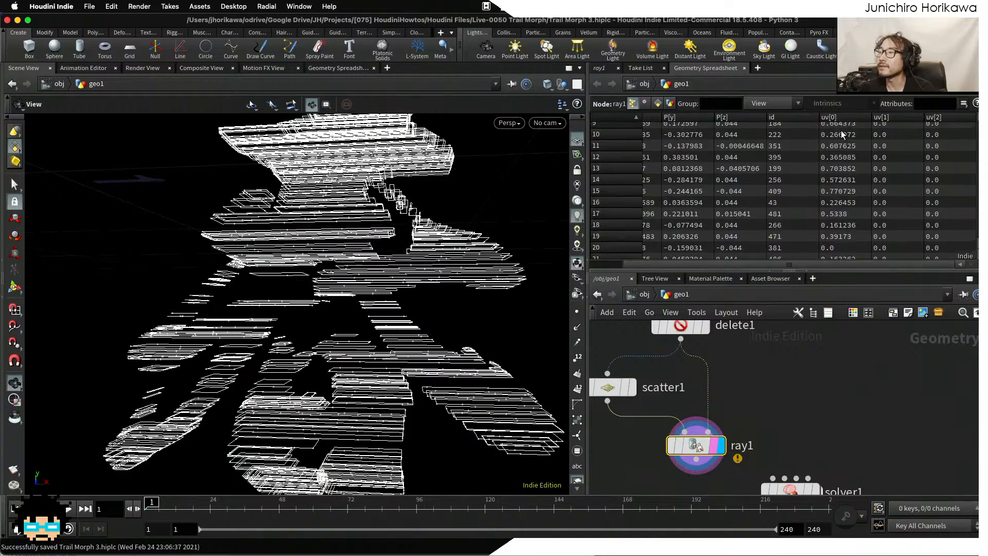
{"action": "scroll", "coordinate": [869, 147], "scroll_direction": "down", "scroll_amount": 5}
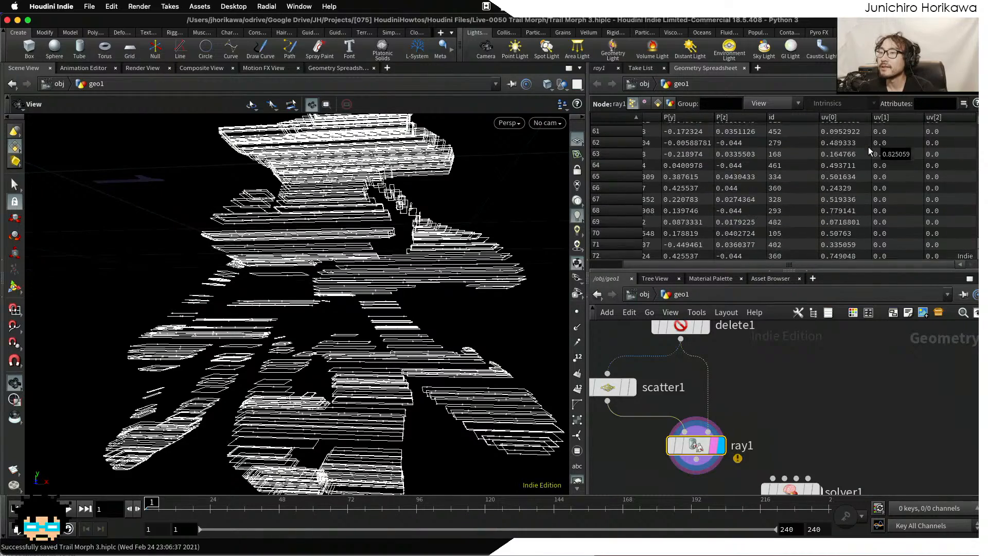
{"action": "left_click_drag", "start_coordinate": [502, 162], "coordinate": [472, 199]}
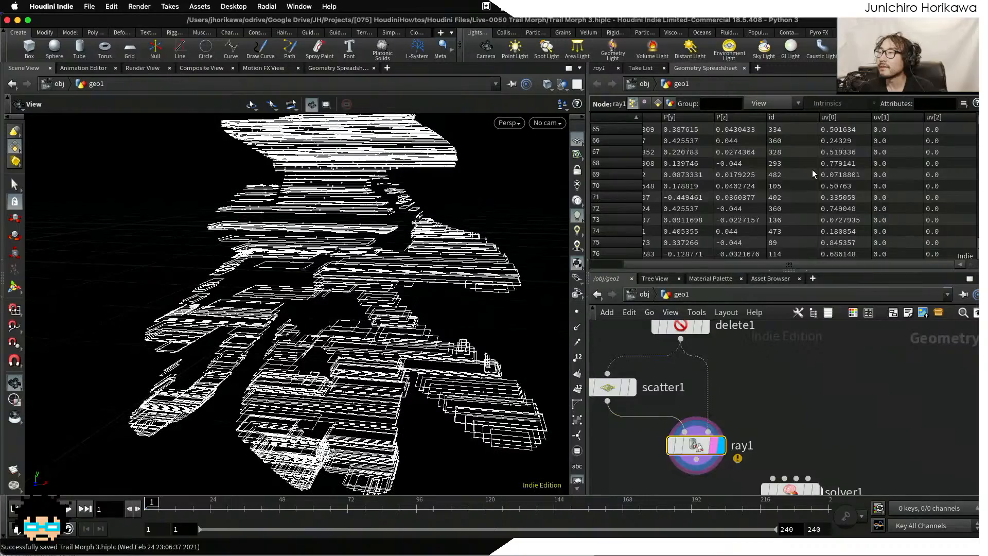
{"action": "scroll", "coordinate": [876, 146], "scroll_direction": "up", "scroll_amount": 12}
{"action": "scroll", "coordinate": [858, 142], "scroll_direction": "up", "scroll_amount": 9}
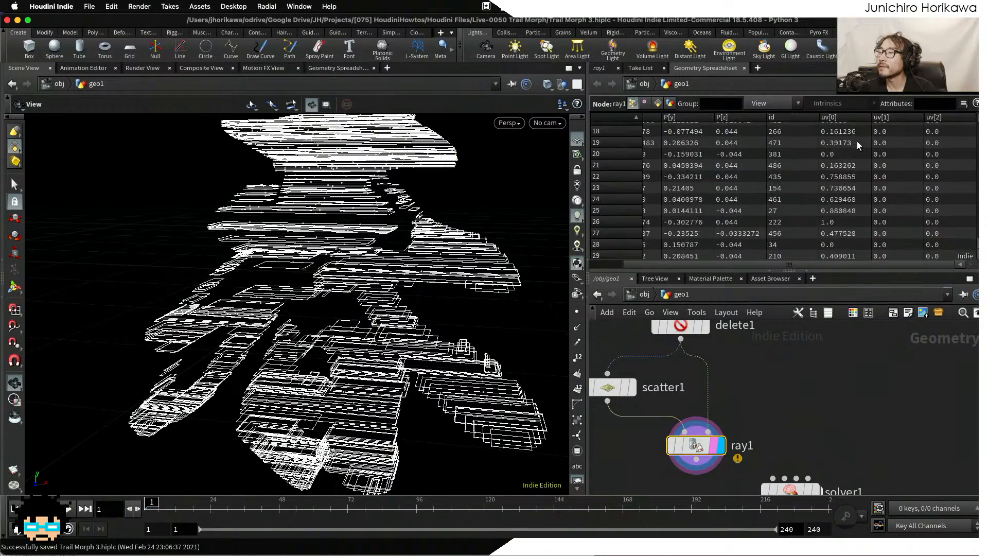
{"action": "scroll", "coordinate": [838, 156], "scroll_direction": "up", "scroll_amount": 1}
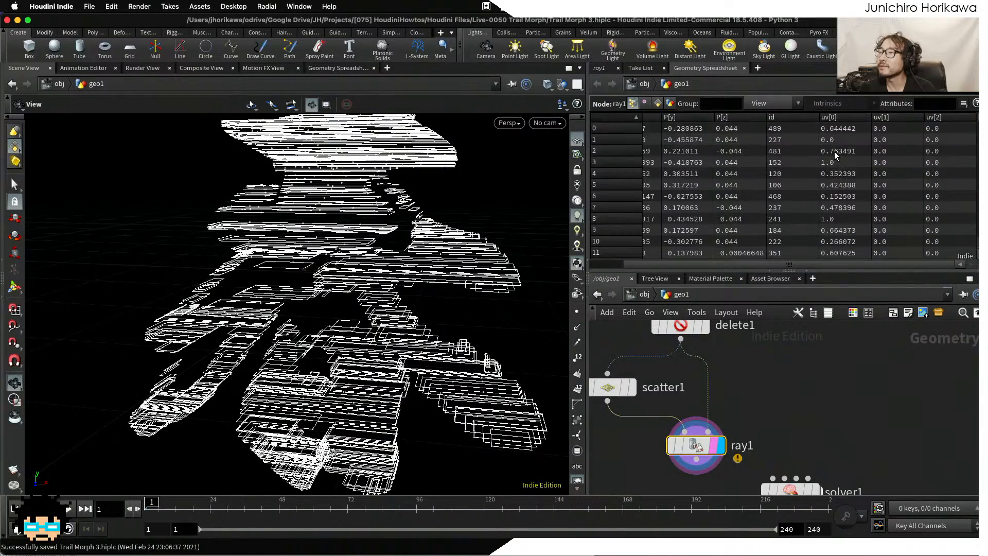
{"action": "left_click_drag", "start_coordinate": [484, 227], "coordinate": [481, 326]}
Display scatter1 and turn off its Relax Iterations.
{"action": "left_click", "coordinate": [632, 389]}
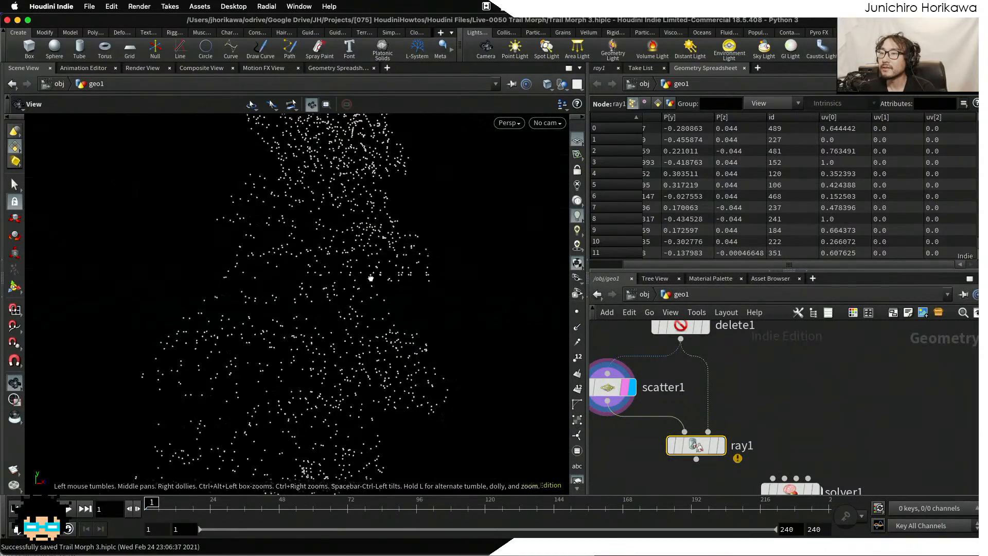
{"action": "left_click", "coordinate": [620, 386]}
{"action": "left_click", "coordinate": [603, 70]}
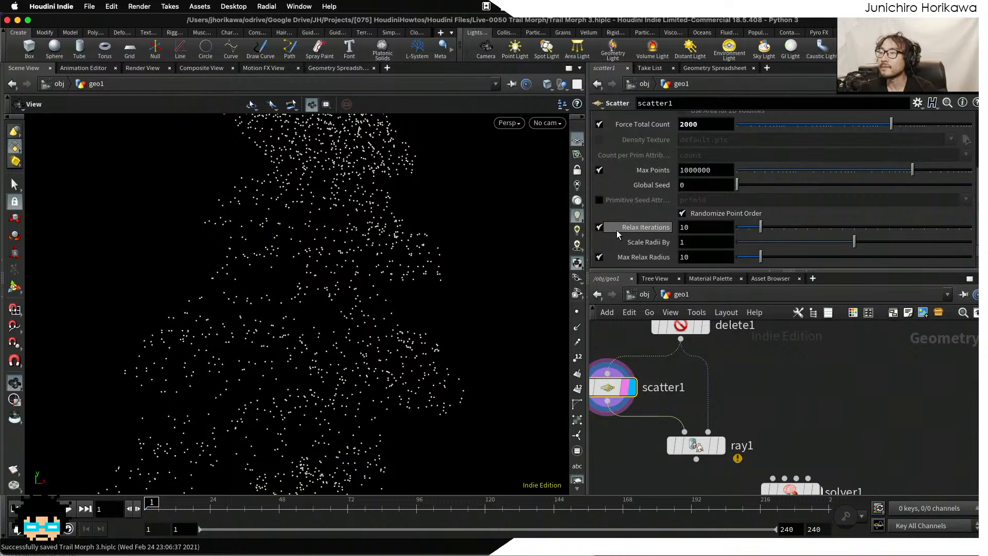
{"action": "left_click", "coordinate": [600, 227]}
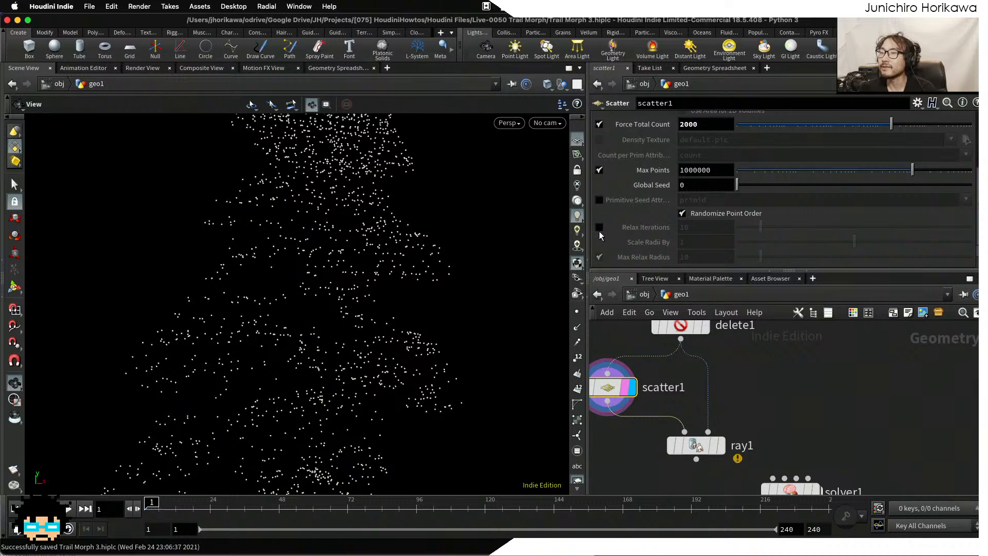
Recheck ray1's point uv values in the geometry spreadsheet and view the scattered points from another angle.
{"action": "left_click", "coordinate": [696, 445]}
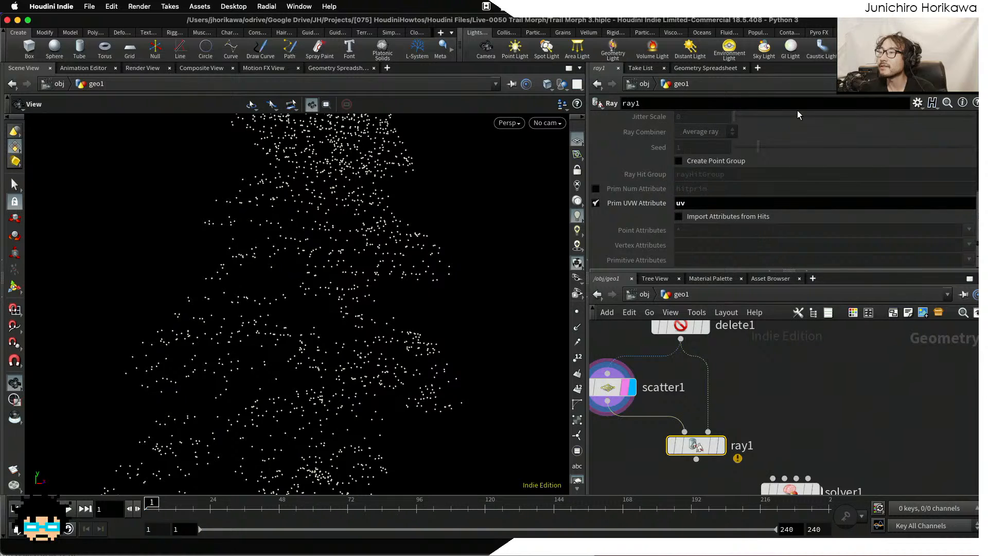
{"action": "left_click", "coordinate": [713, 68]}
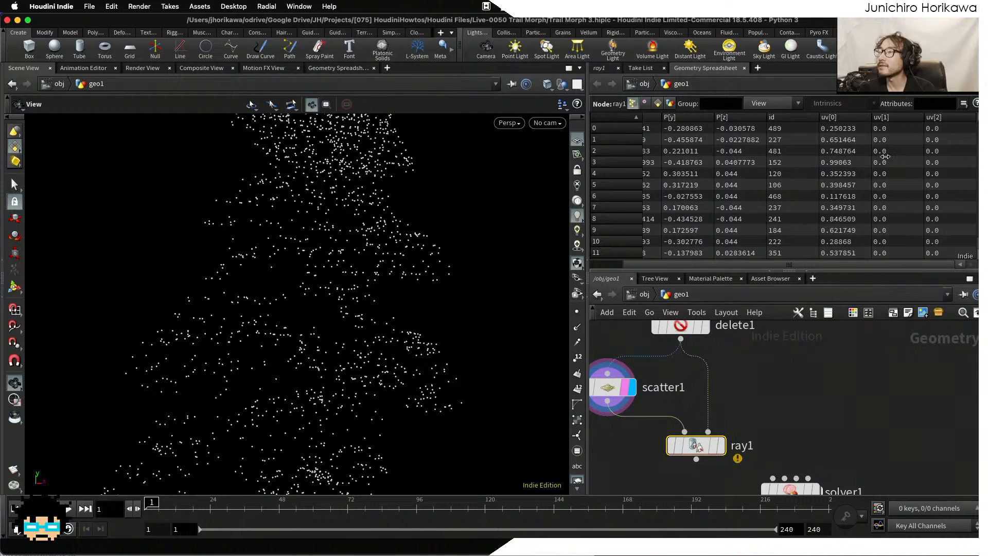
{"action": "mouse_move", "coordinate": [981, 129]}
{"action": "left_mouse_down"}
{"action": "mouse_move", "coordinate": [982, 211]}
{"action": "mouse_move", "coordinate": [981, 119]}
{"action": "mouse_move", "coordinate": [980, 178]}
{"action": "mouse_move", "coordinate": [963, 97]}
{"action": "mouse_move", "coordinate": [979, 178]}
{"action": "mouse_move", "coordinate": [973, 116]}
{"action": "left_mouse_up"}
{"action": "left_click_drag", "start_coordinate": [399, 226], "coordinate": [317, 207]}
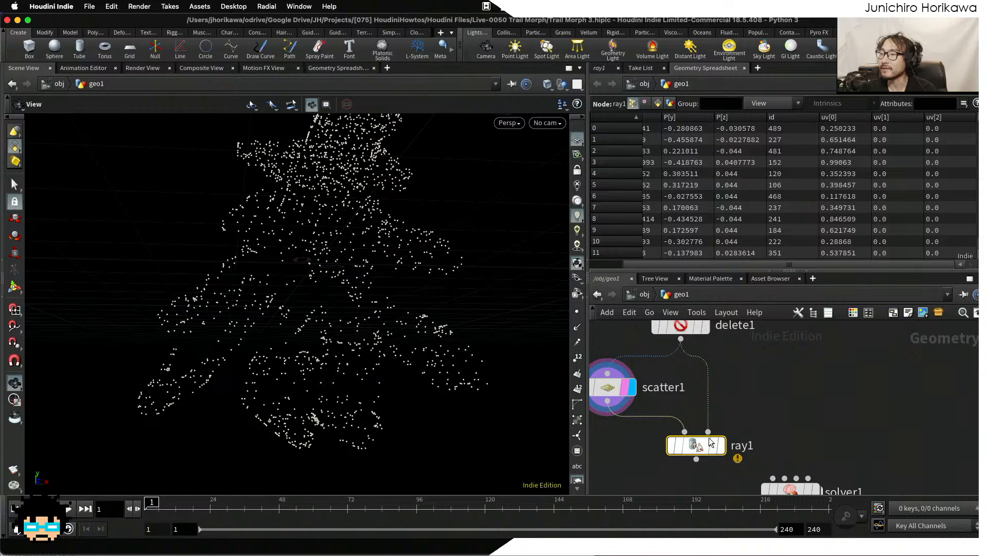
Add a Point Wrangle node below scatter1, with ray1 moved aside to make room, and save the scene.
{"action": "left_click_drag", "start_coordinate": [712, 444], "coordinate": [795, 435]}
{"action": "middle_click_drag", "start_coordinate": [638, 475], "coordinate": [703, 441]}
{"action": "key", "text": "Tab"}
{"action": "type", "text": "pointw"}
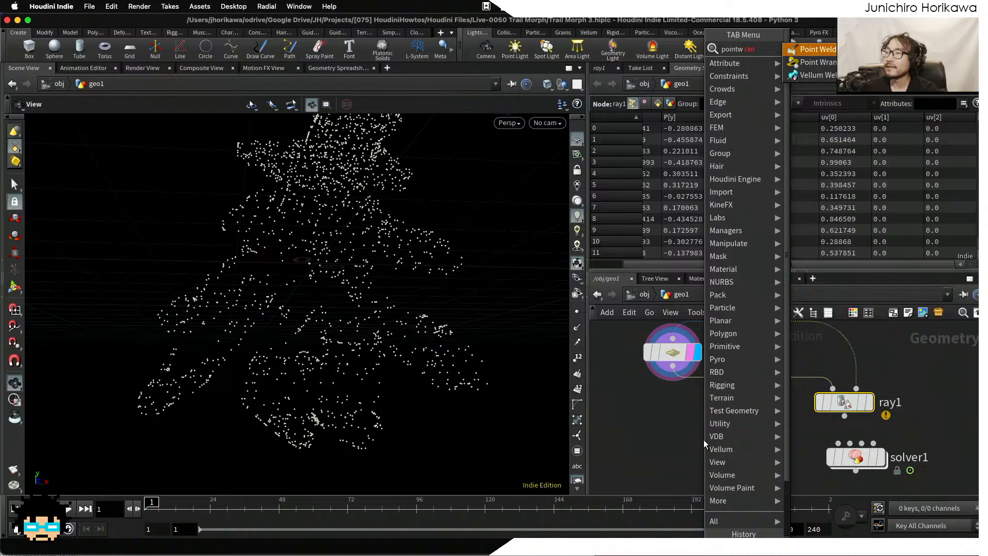
{"action": "key", "text": "Down"}
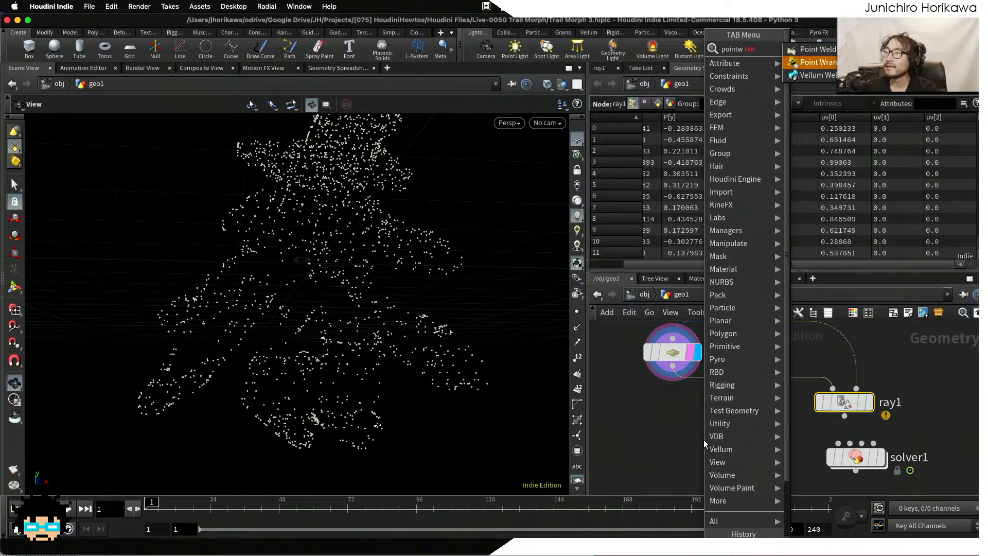
{"action": "key", "text": "Return"}
{"action": "left_click", "coordinate": [703, 439]}
{"action": "key", "text": "super+s"}
Connect scatter1 to pointwrangle1's first input and delete1 to its second, and display the wrangle.
{"action": "left_click_drag", "start_coordinate": [673, 379], "coordinate": [686, 425]}
{"action": "scroll", "coordinate": [718, 404], "scroll_direction": "up", "scroll_amount": 2}
{"action": "left_click_drag", "start_coordinate": [704, 463], "coordinate": [710, 458]}
{"action": "mouse_move", "coordinate": [743, 364]}
{"action": "middle_mouse_down"}
{"action": "mouse_move", "coordinate": [744, 390]}
{"action": "mouse_move", "coordinate": [747, 358]}
{"action": "middle_mouse_up"}
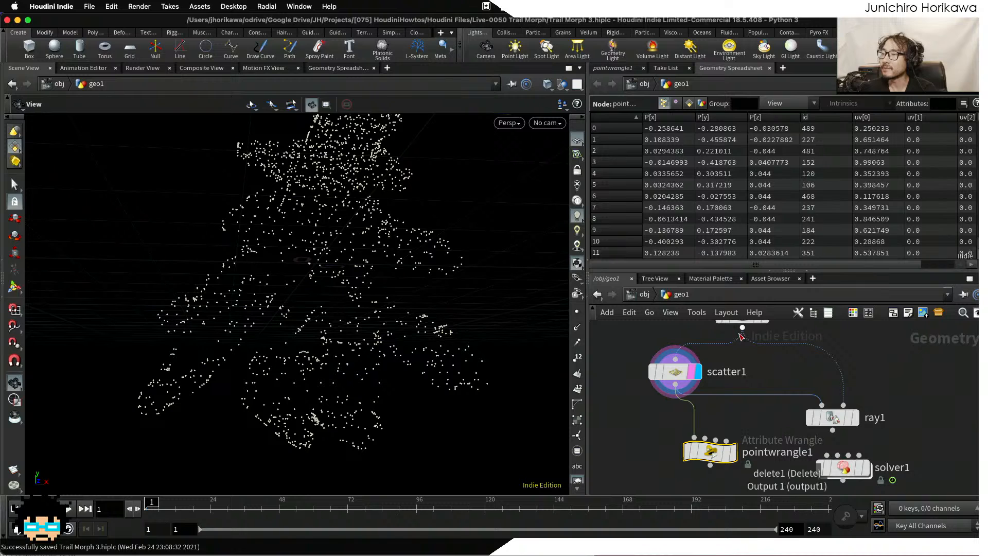
{"action": "left_click_drag", "start_coordinate": [742, 328], "coordinate": [705, 439]}
{"action": "scroll", "coordinate": [732, 456], "scroll_direction": "up", "scroll_amount": 1}
{"action": "left_click", "coordinate": [733, 456]}
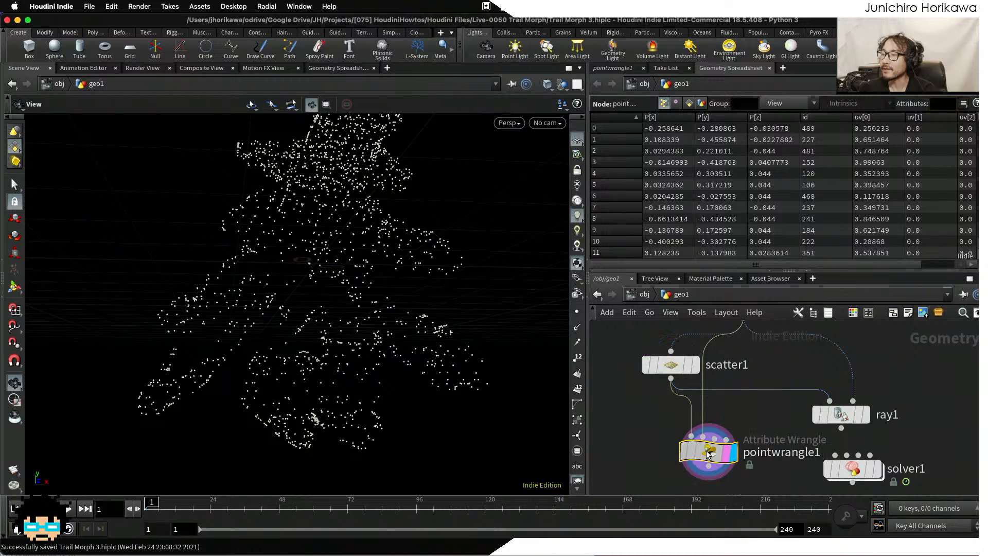
Start a uvsample call in pointwrangle1's VEXpression with the arguments 1, "uv" and "P".
{"action": "left_click", "coordinate": [664, 194]}
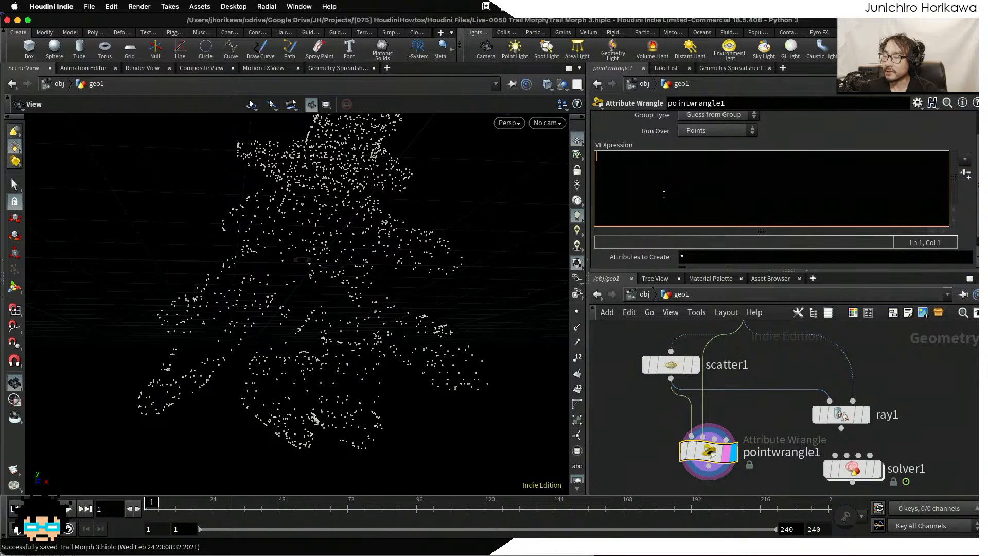
{"action": "type", "text": "uvsample(1,"}
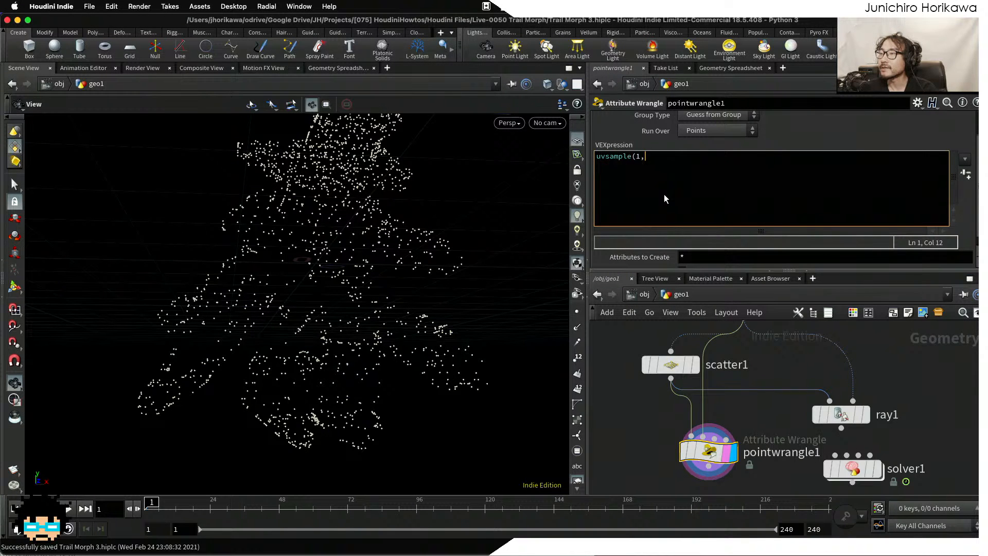
{"action": "key", "text": "BackSpace"}
{"action": "key", "text": "BackSpace"}
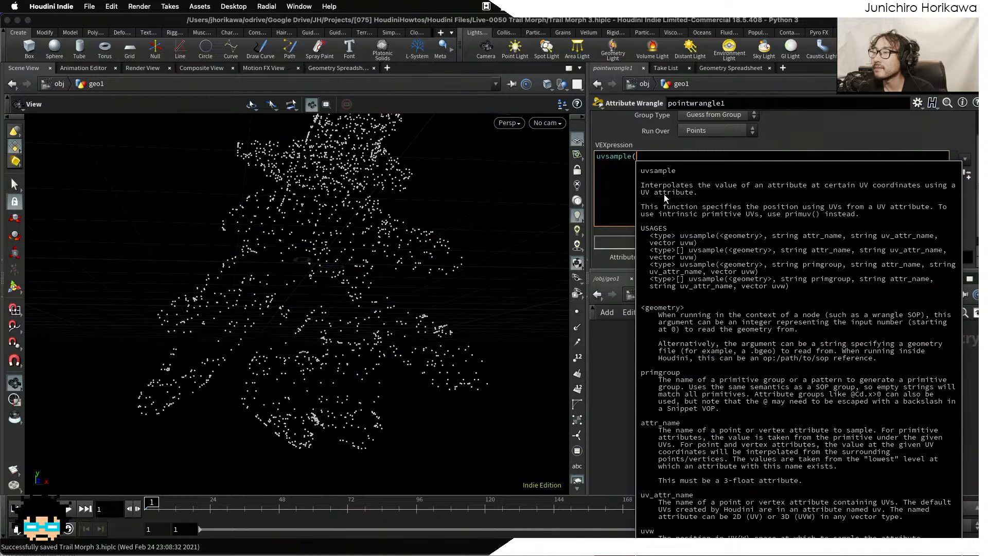
{"action": "type", "text": "1, \""}
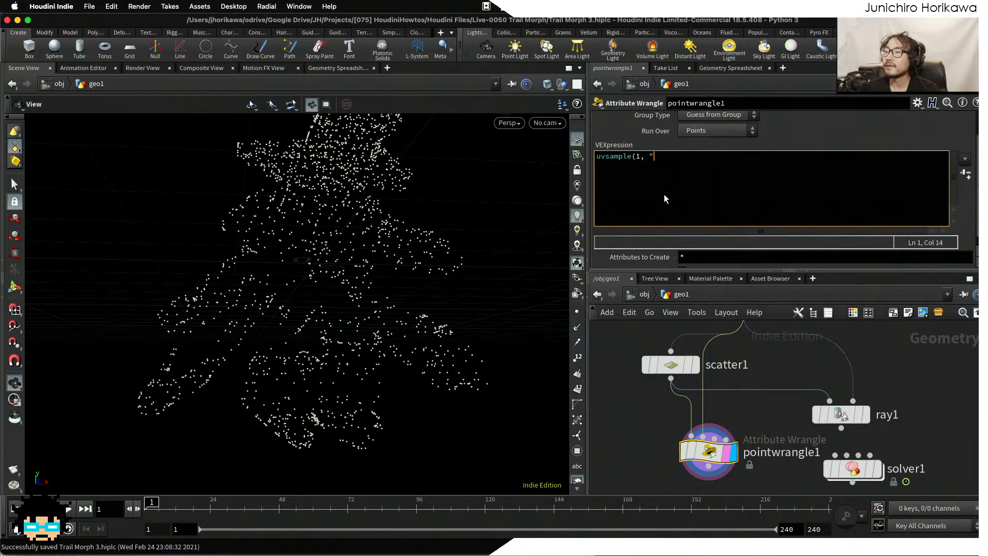
{"action": "type", "text": "uv\", "}
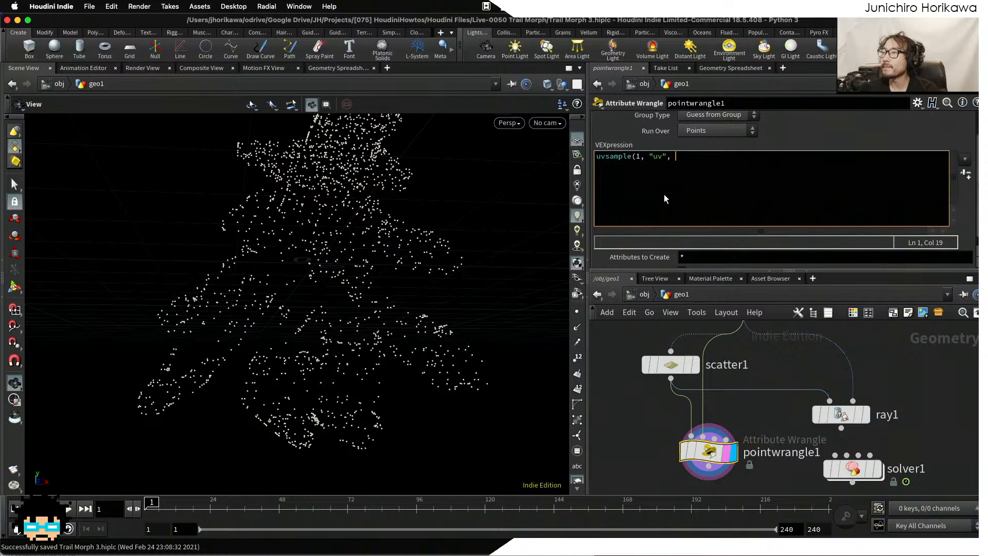
{"action": "type", "text": "\"P\""}
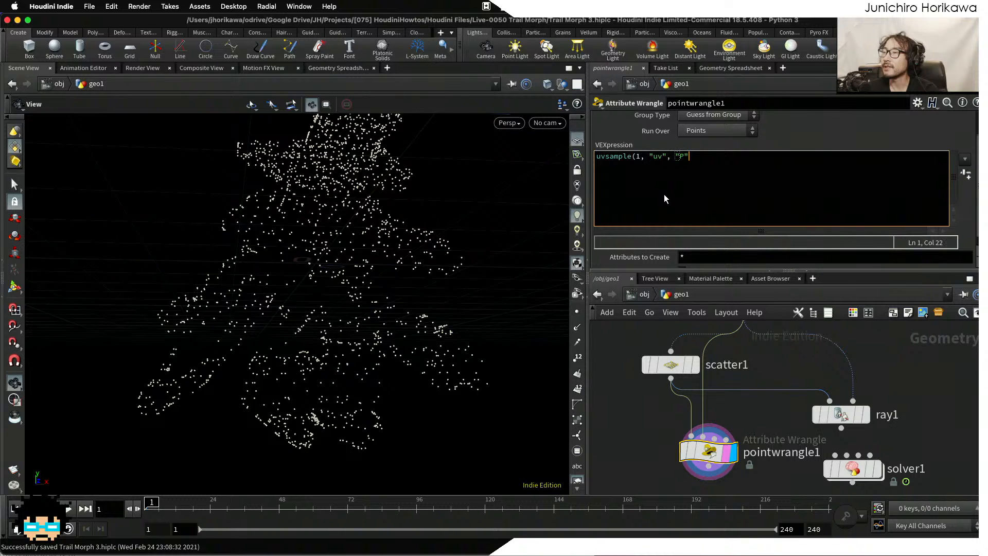
{"action": "type", "text": ","}
{"action": "key", "text": "Return"}
{"action": "type", "text": "uv"}
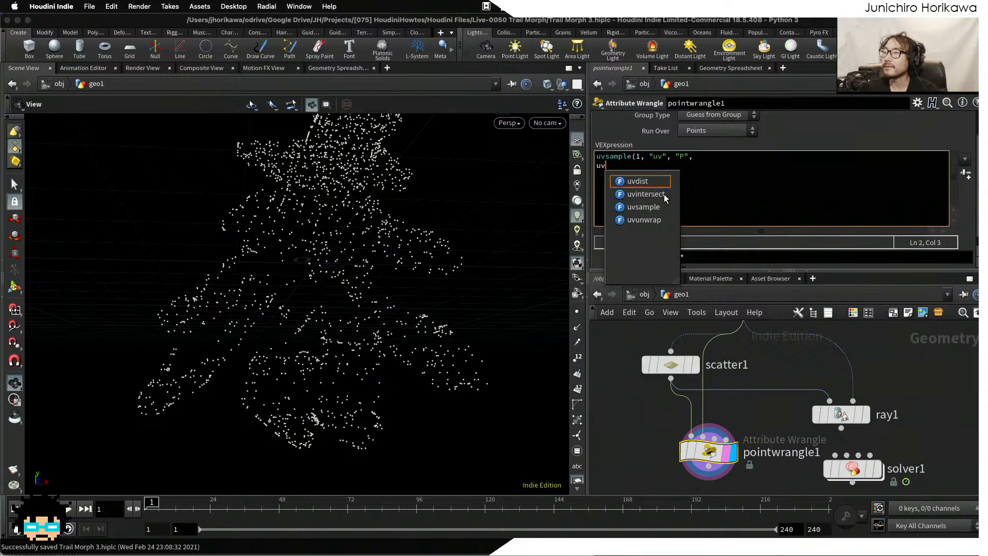
{"action": "type", "text": "sample("}
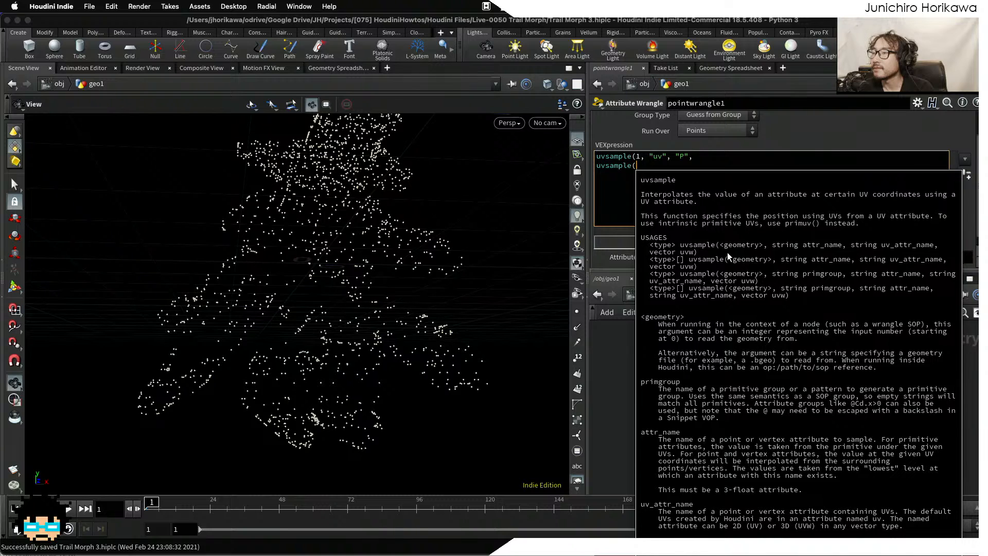
{"action": "key", "text": "shift+Home"}
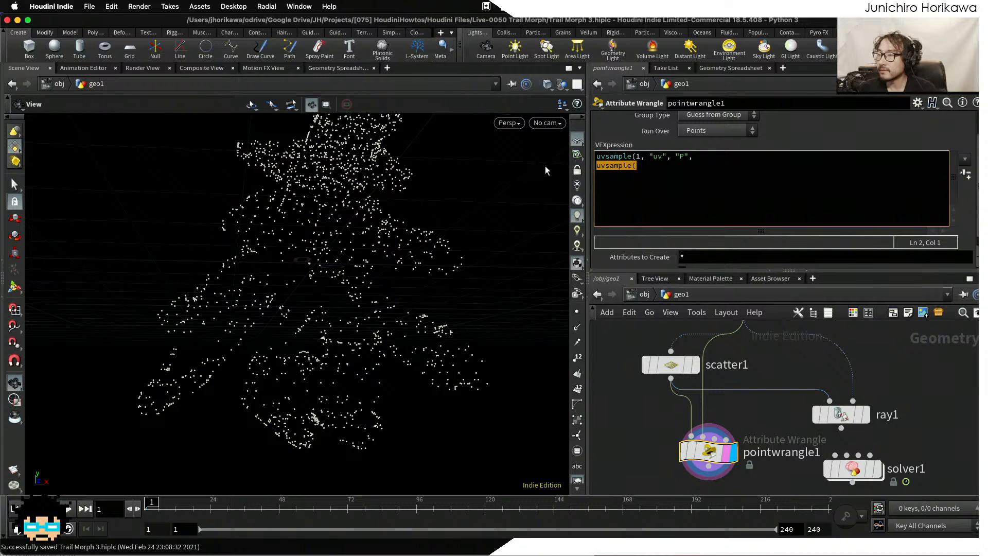
{"action": "key", "text": "BackSpace"}
{"action": "key", "text": "BackSpace"}
Complete the expression as v@uv = uvsample(1, "uv", "P", @P);.
{"action": "type", "text": "@P);"}
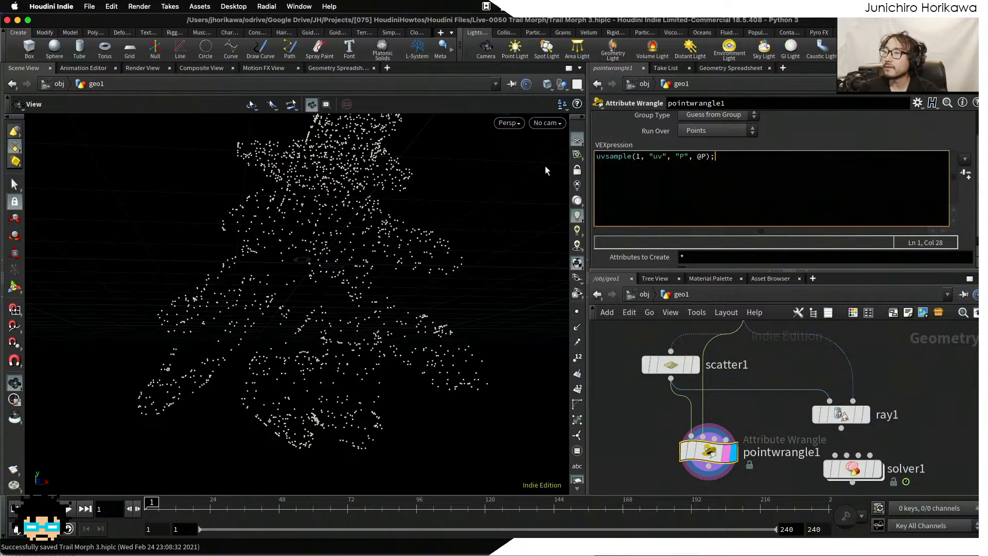
{"action": "key", "text": "Home"}
{"action": "type", "text": "v@uv "}
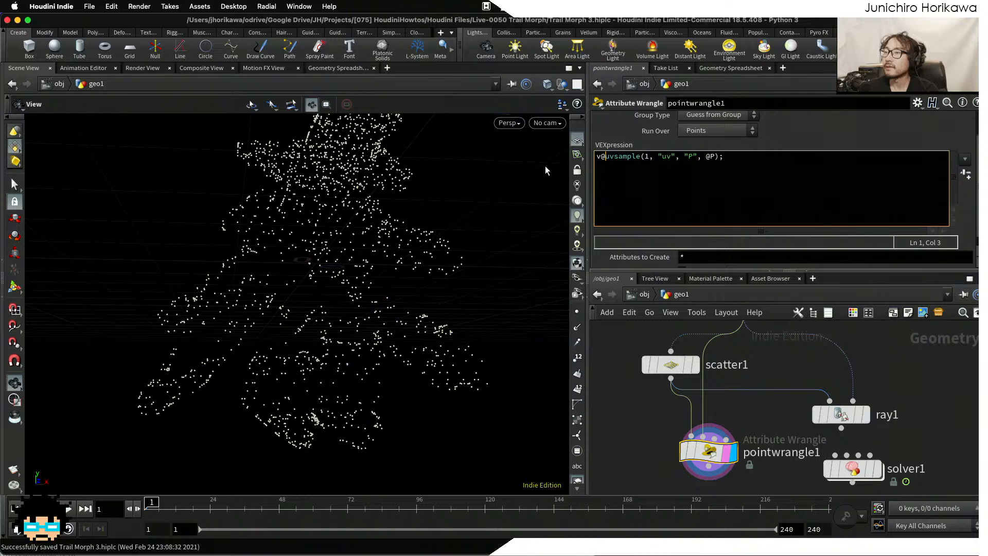
{"action": "type", "text": "="}
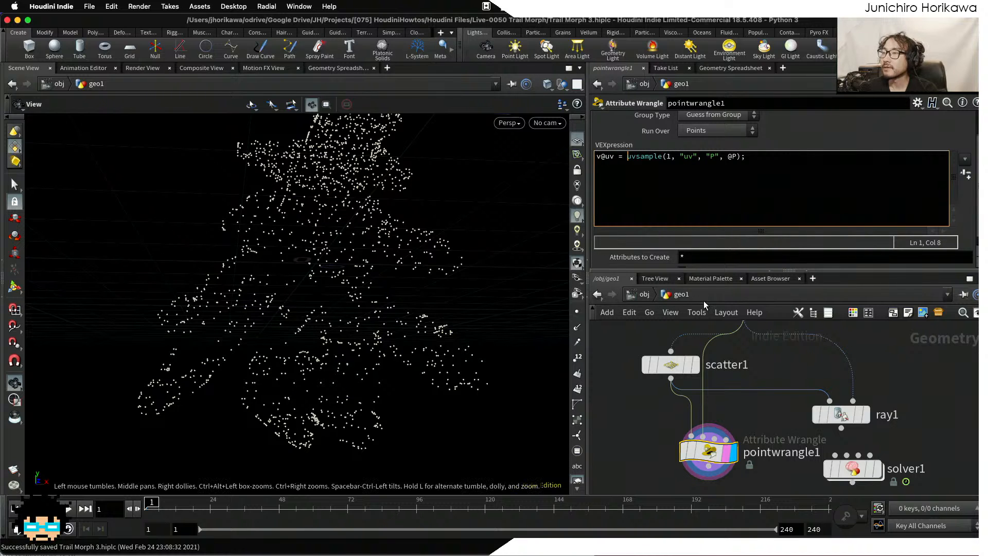
Compare the uv values of pointwrangle1 and ray1 in the geometry spreadsheet.
{"action": "left_click", "coordinate": [771, 359]}
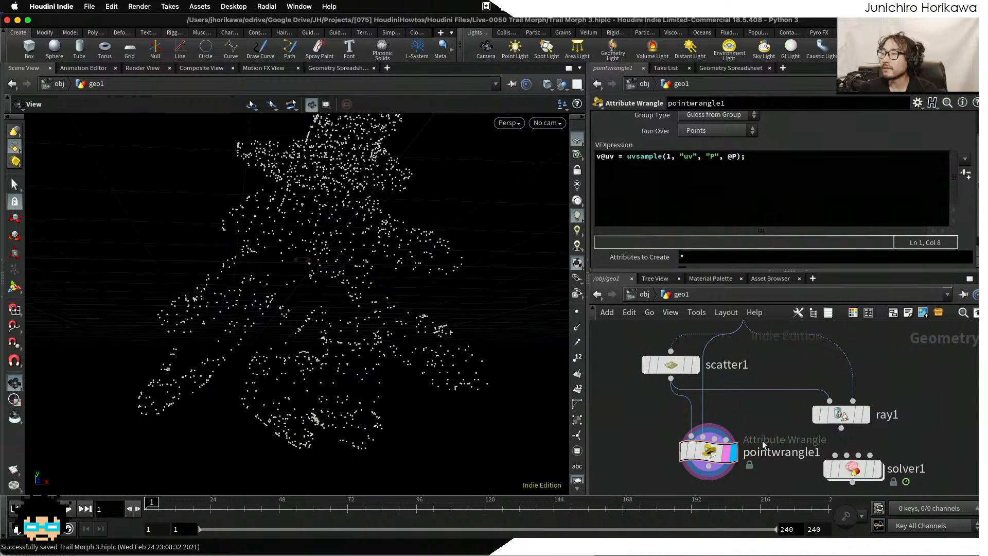
{"action": "scroll", "coordinate": [763, 443], "scroll_direction": "down", "scroll_amount": 2}
{"action": "left_click", "coordinate": [721, 430]}
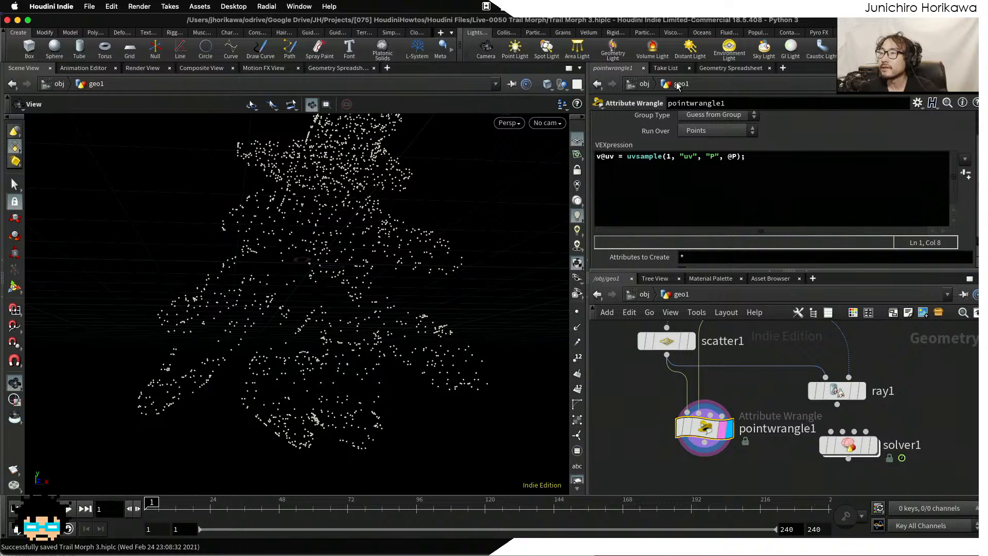
{"action": "left_click", "coordinate": [723, 70]}
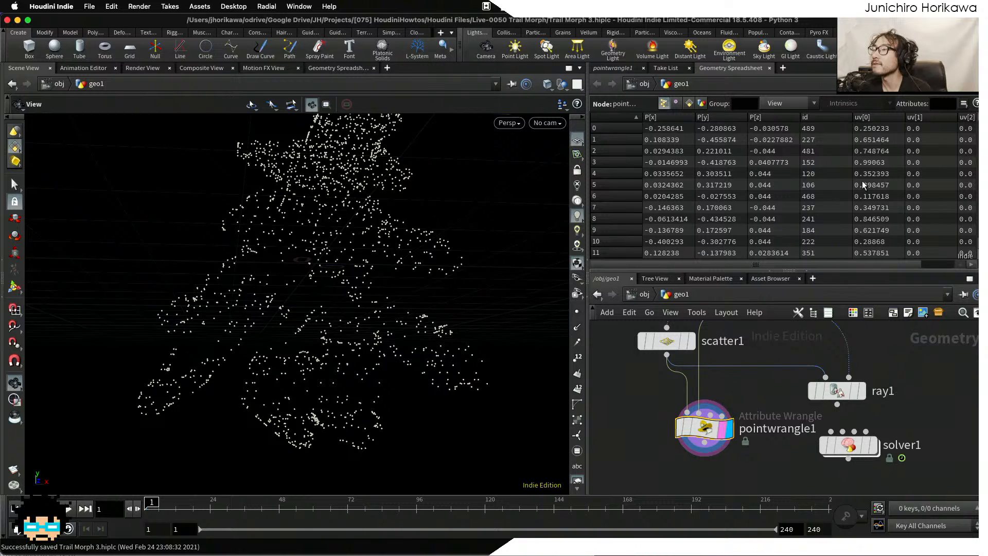
{"action": "left_click", "coordinate": [839, 390]}
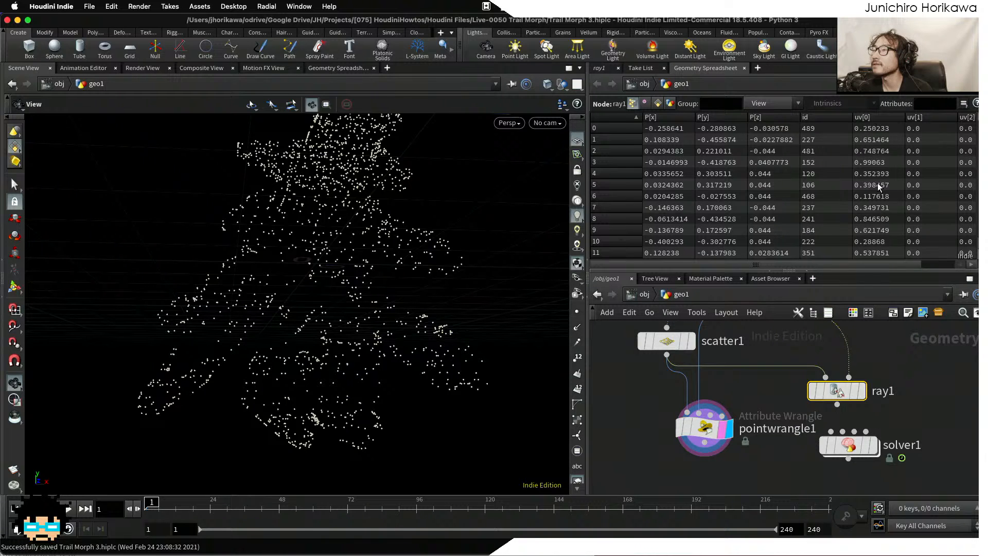
{"action": "left_click", "coordinate": [703, 429]}
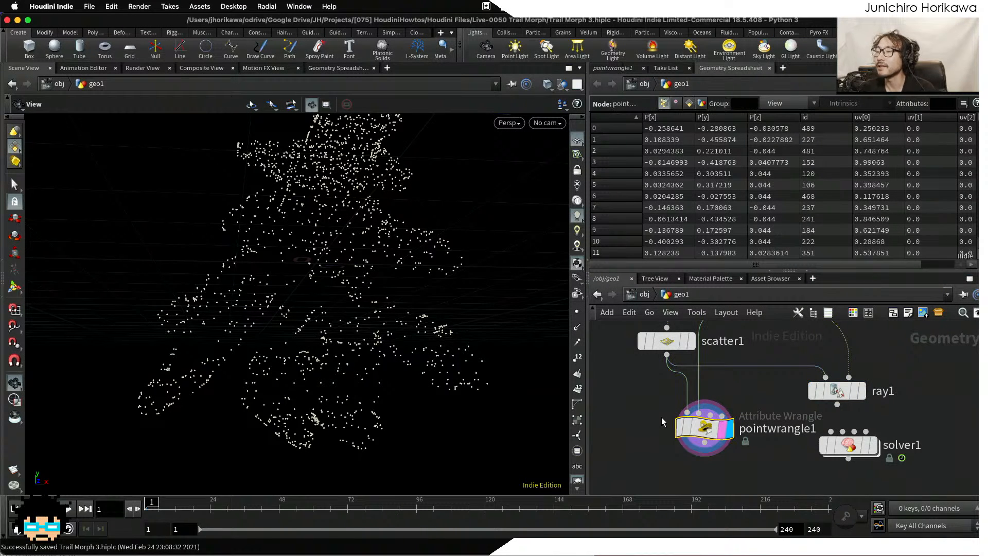
Delete pointwrangle1, tidy ray1 and solver1 below scatter1 with ray1 displayed, and save the scene.
{"action": "key", "text": "Delete"}
{"action": "left_click_drag", "start_coordinate": [842, 397], "coordinate": [739, 404]}
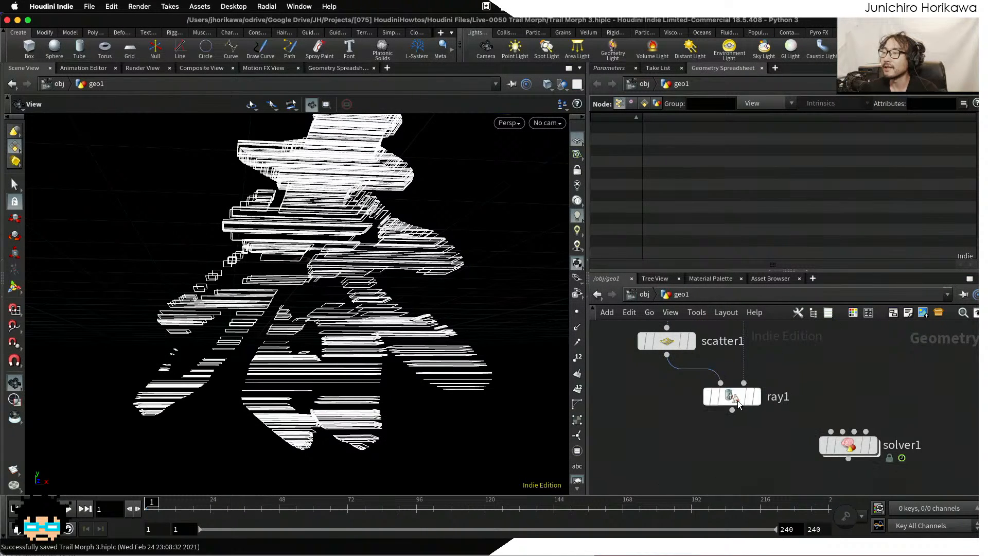
{"action": "scroll", "coordinate": [742, 401], "scroll_direction": "up", "scroll_amount": 1}
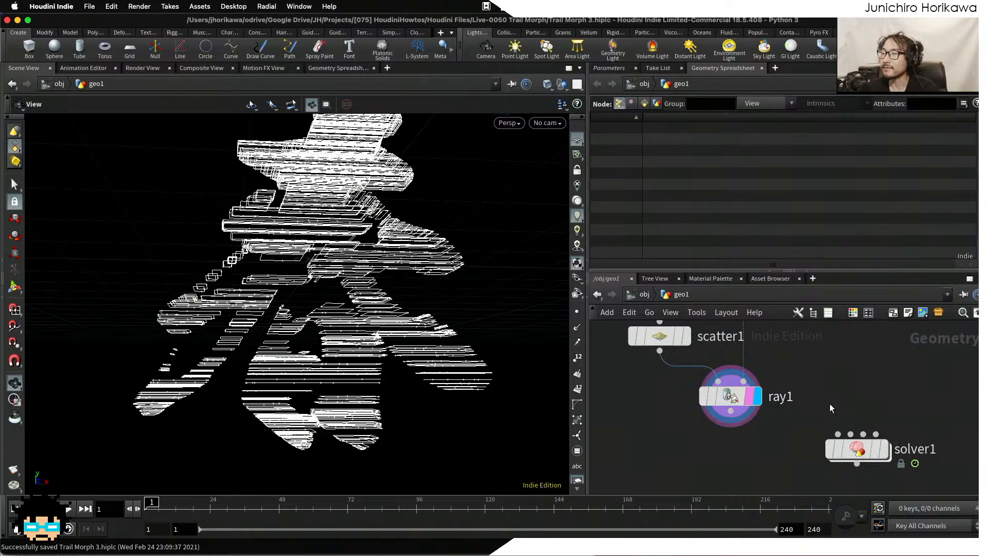
{"action": "middle_click_drag", "start_coordinate": [822, 406], "coordinate": [786, 385]}
{"action": "scroll", "coordinate": [786, 385], "scroll_direction": "down", "scroll_amount": 1}
{"action": "left_click_drag", "start_coordinate": [819, 424], "coordinate": [796, 451]}
{"action": "key", "text": "super+s"}
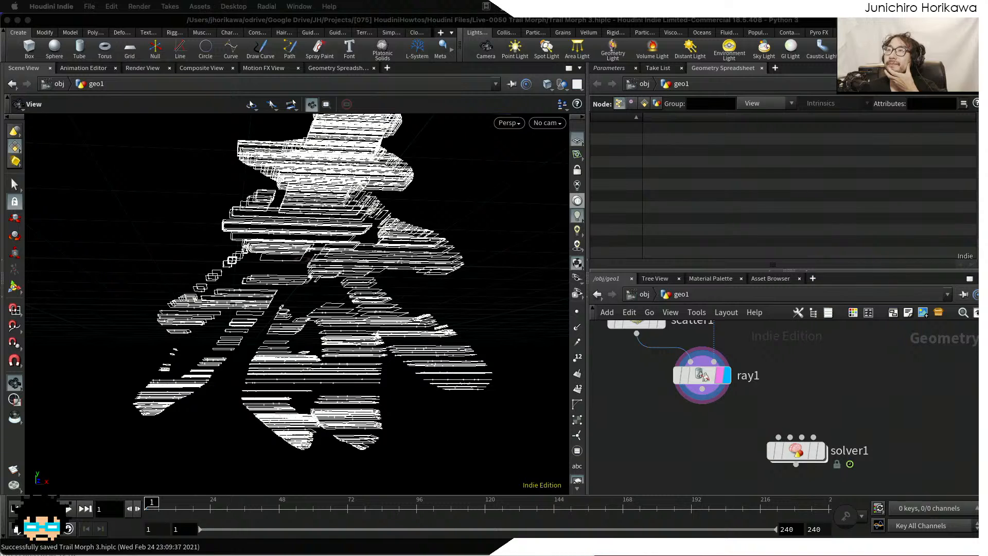
Connect ray1's output to solver1's first input.
{"action": "left_click", "coordinate": [722, 386]}
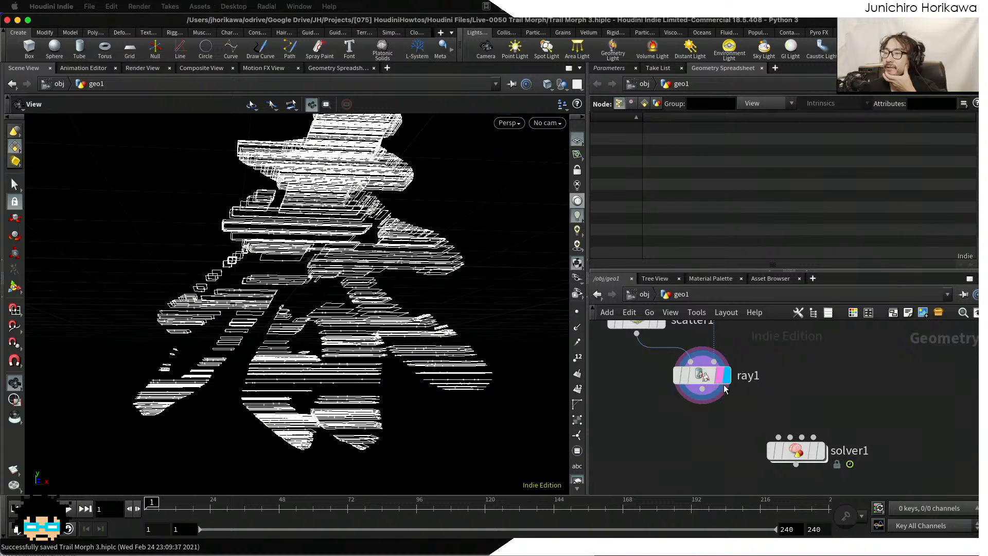
{"action": "left_click_drag", "start_coordinate": [707, 375], "coordinate": [804, 452]}
{"action": "scroll", "coordinate": [706, 378], "scroll_direction": "down", "scroll_amount": 1}
{"action": "scroll", "coordinate": [786, 443], "scroll_direction": "up", "scroll_amount": 3}
{"action": "middle_click_drag", "start_coordinate": [698, 437], "coordinate": [700, 459]}
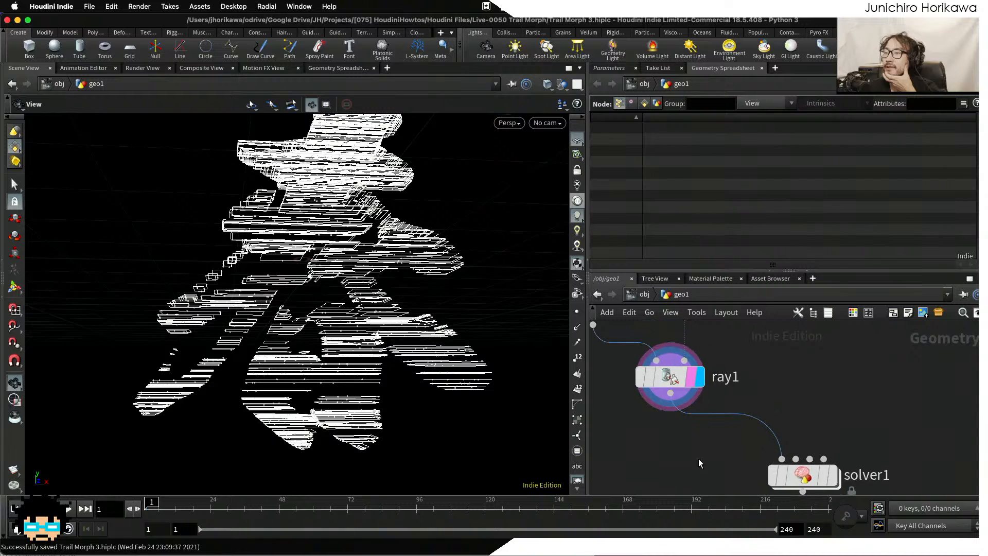
{"action": "scroll", "coordinate": [443, 306], "scroll_direction": "down", "scroll_amount": 4}
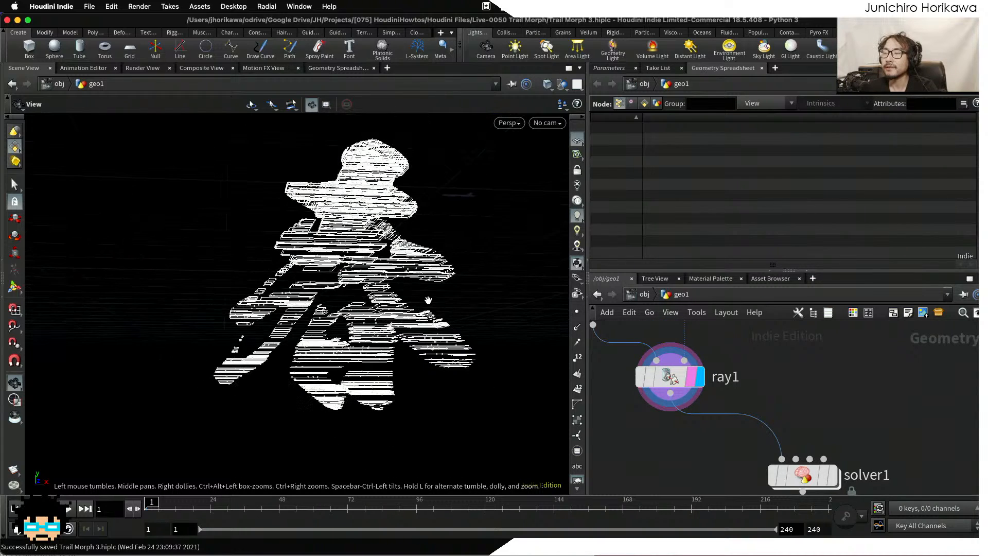
{"action": "left_click_drag", "start_coordinate": [427, 300], "coordinate": [343, 290]}
{"action": "scroll", "coordinate": [408, 313], "scroll_direction": "up", "scroll_amount": 4}
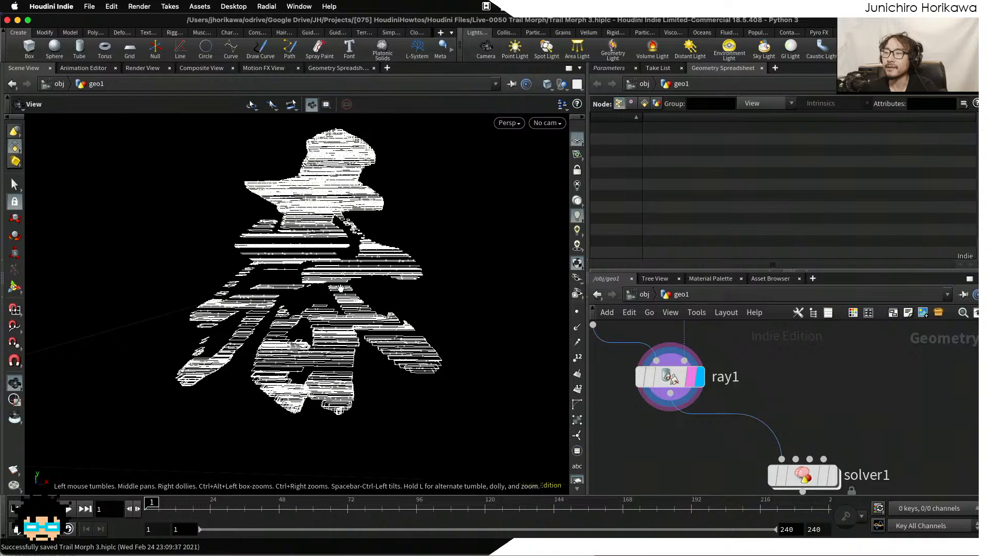
{"action": "mouse_move", "coordinate": [414, 510]}
{"action": "left_mouse_down"}
{"action": "mouse_move", "coordinate": [405, 513]}
{"action": "mouse_move", "coordinate": [489, 510]}
{"action": "mouse_move", "coordinate": [373, 509]}
{"action": "mouse_move", "coordinate": [508, 508]}
{"action": "mouse_move", "coordinate": [267, 510]}
{"action": "mouse_move", "coordinate": [535, 510]}
{"action": "mouse_move", "coordinate": [152, 507]}
{"action": "mouse_move", "coordinate": [537, 507]}
{"action": "mouse_move", "coordinate": [148, 502]}
{"action": "left_mouse_up"}
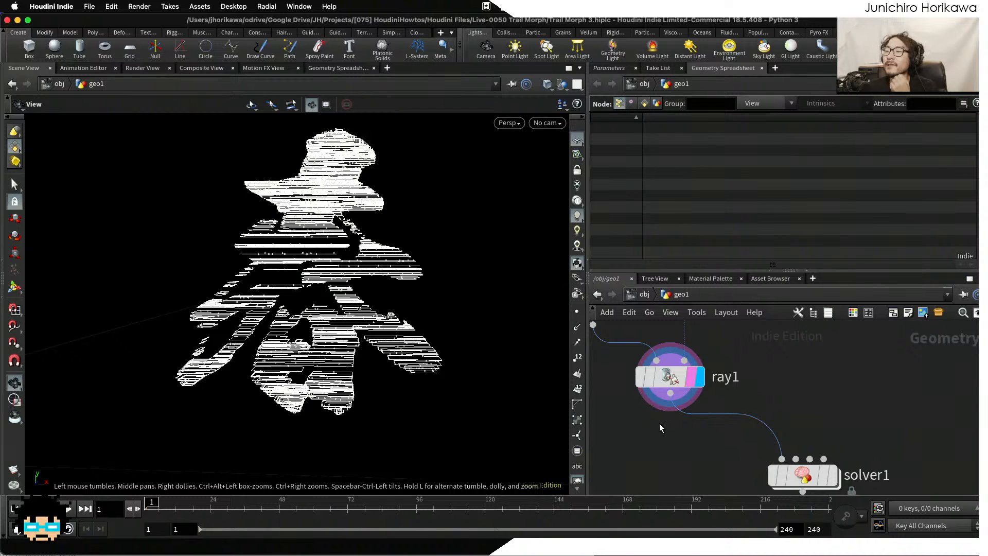
Insert an Attribute Create node on the wire between ray1 and solver1.
{"action": "scroll", "coordinate": [658, 428], "scroll_direction": "down", "scroll_amount": 3}
{"action": "key", "text": "Tab"}
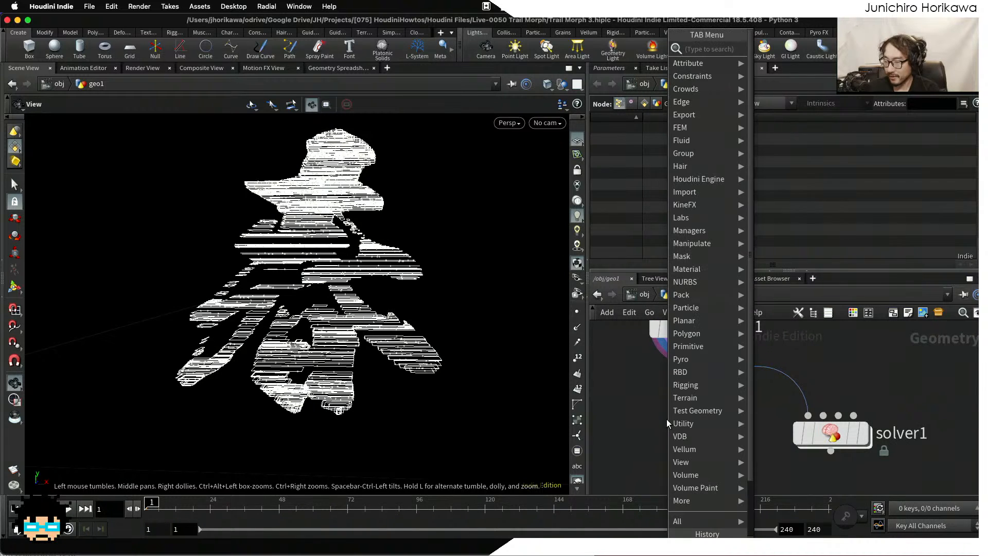
{"action": "type", "text": "attribuu"}
{"action": "key", "text": "BackSpace"}
{"action": "key", "text": "BackSpace"}
{"action": "key", "text": "BackSpace"}
{"action": "key", "text": "BackSpace"}
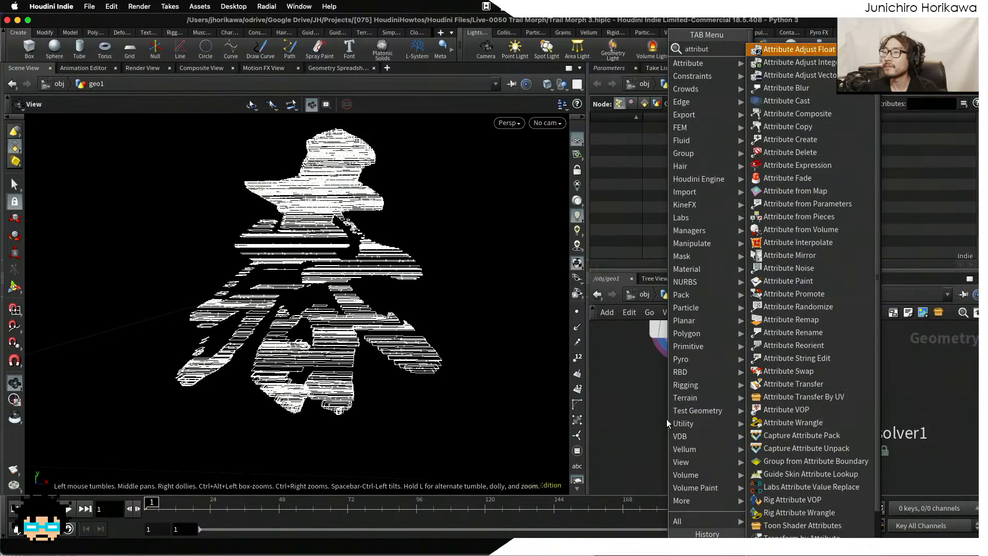
{"action": "key", "text": "BackSpace"}
{"action": "key", "text": "BackSpace"}
{"action": "key", "text": "BackSpace"}
{"action": "key", "text": "BackSpace"}
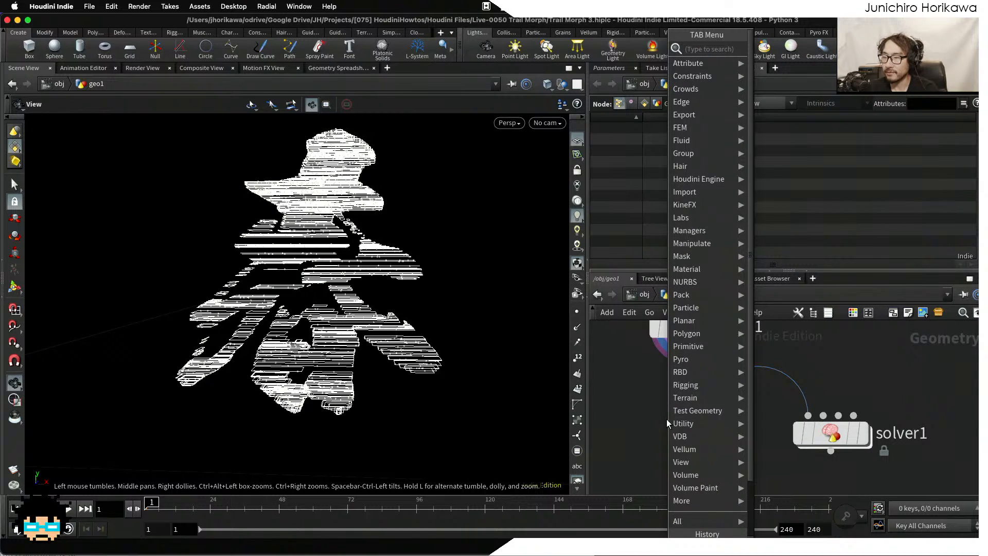
{"action": "type", "text": "attr"}
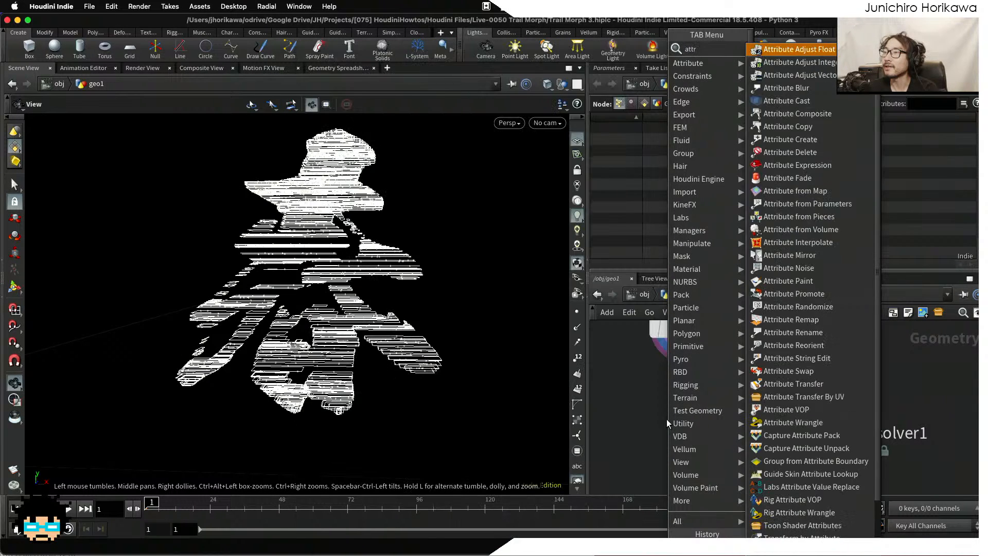
{"action": "type", "text": "ibute crea"}
{"action": "key", "text": "Return"}
{"action": "left_click", "coordinate": [671, 419]}
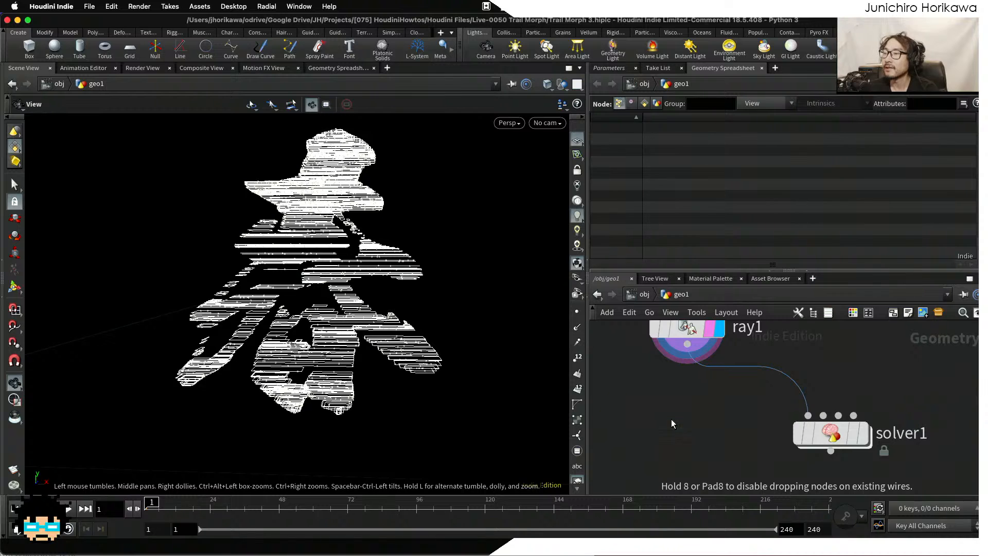
{"action": "scroll", "coordinate": [671, 419], "scroll_direction": "up", "scroll_amount": 1}
{"action": "left_click_drag", "start_coordinate": [678, 420], "coordinate": [708, 393]}
{"action": "scroll", "coordinate": [706, 399], "scroll_direction": "up", "scroll_amount": 2}
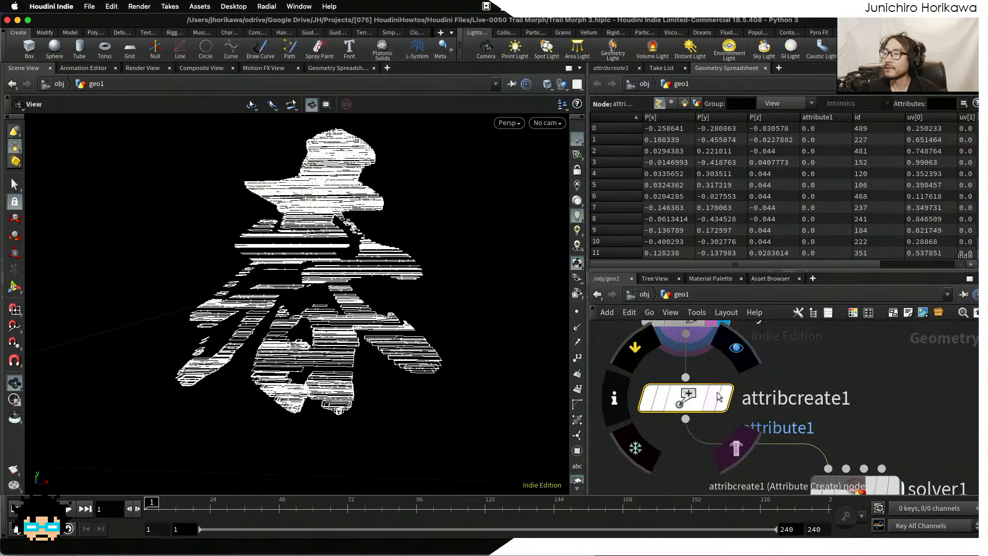
Display attribcreate1 and name its attribute textindex.
{"action": "left_click", "coordinate": [715, 400]}
{"action": "left_click", "coordinate": [603, 69]}
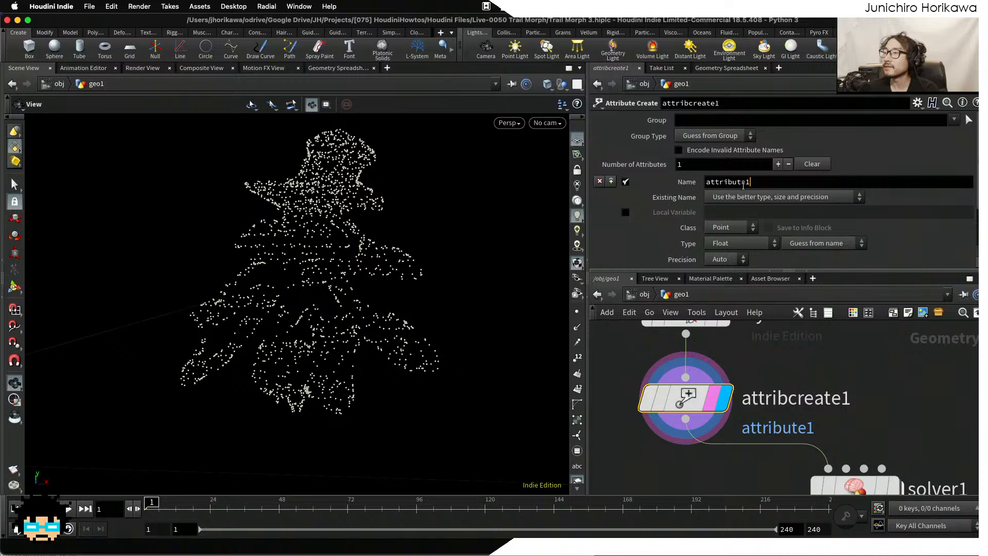
{"action": "double_click", "coordinate": [744, 182]}
{"action": "type", "text": "textind"}
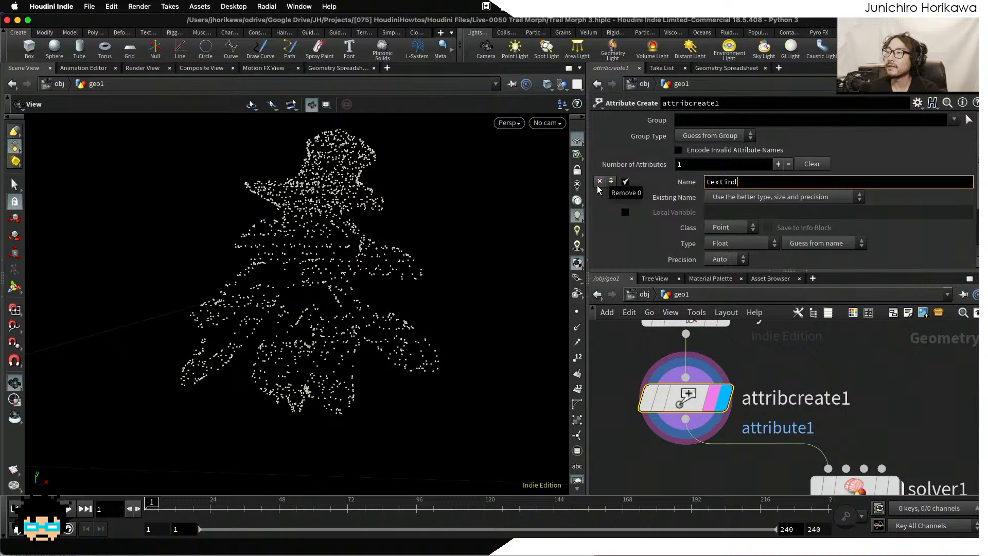
{"action": "type", "text": "ex"}
{"action": "key", "text": "Return"}
Set the textindex attribute's class to Detail and its type to Integer, and save the scene.
{"action": "left_click", "coordinate": [719, 228]}
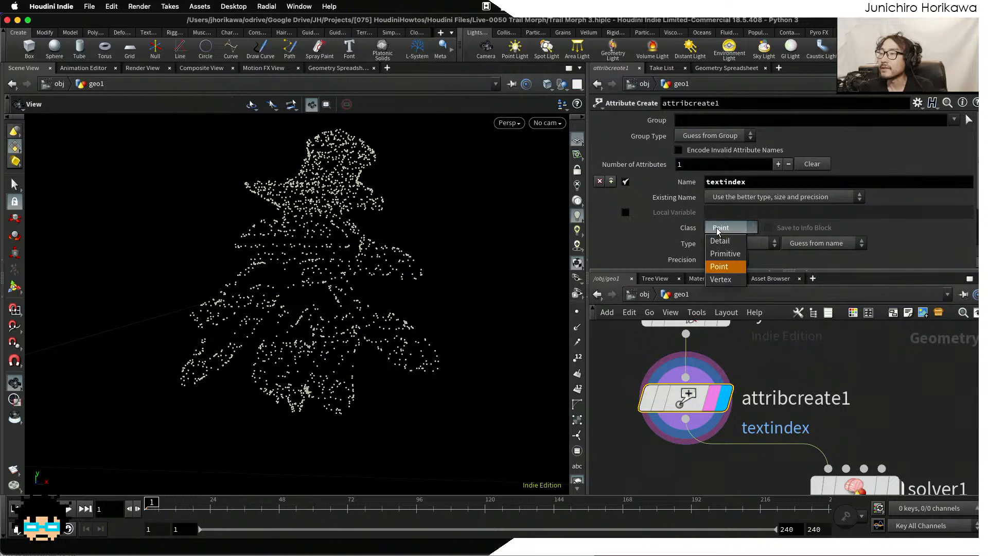
{"action": "left_click", "coordinate": [720, 241]}
{"action": "scroll", "coordinate": [726, 217], "scroll_direction": "down", "scroll_amount": 3}
{"action": "left_click", "coordinate": [727, 187]}
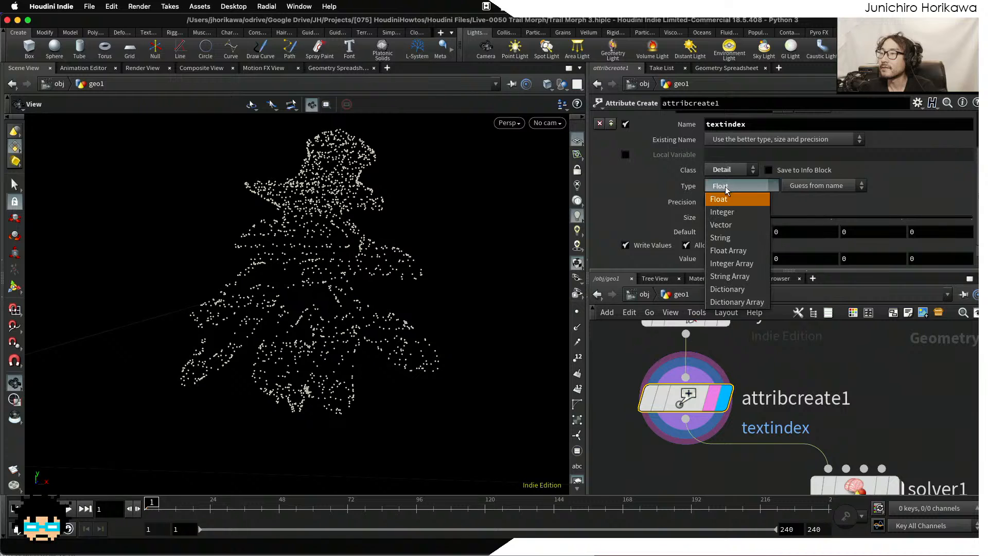
{"action": "left_click", "coordinate": [723, 211]}
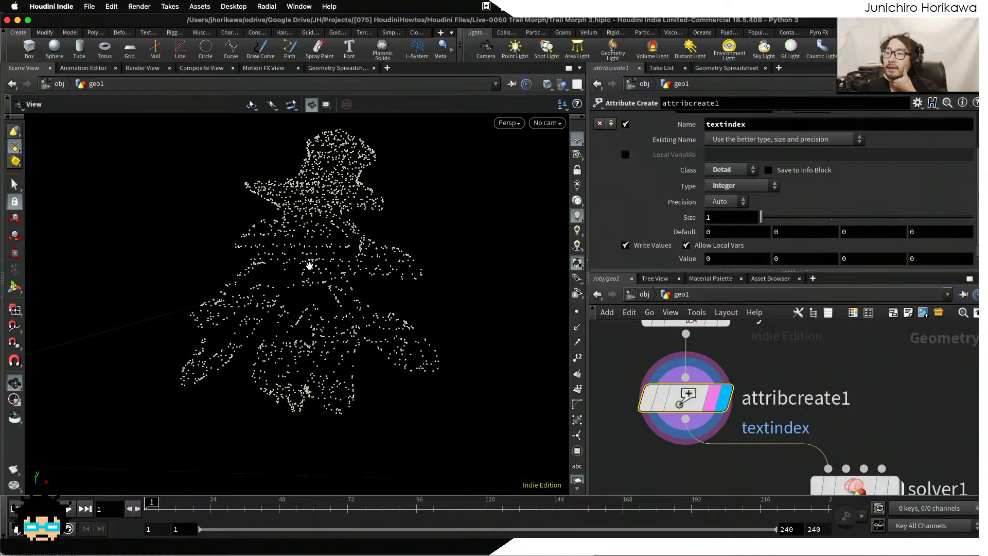
{"action": "middle_click_drag", "start_coordinate": [657, 438], "coordinate": [611, 388]}
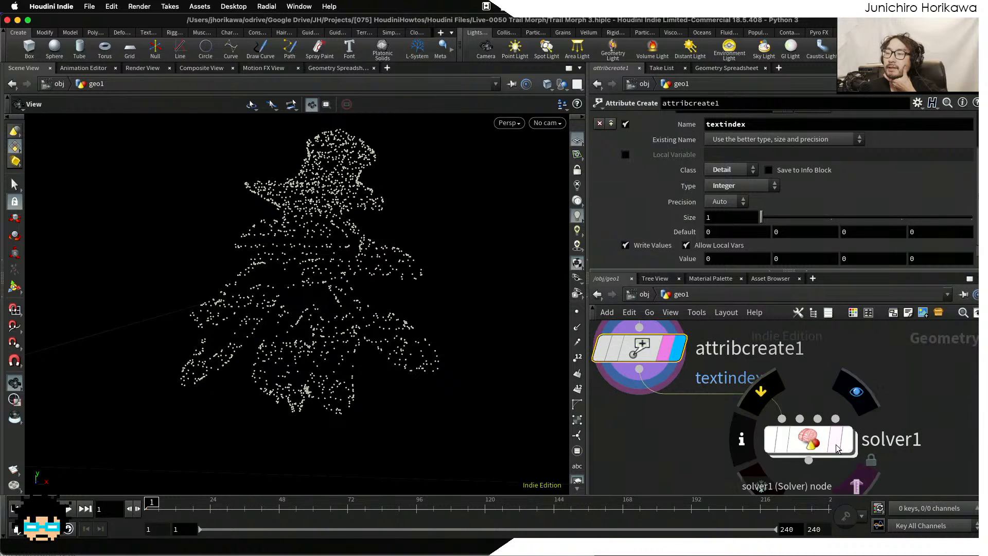
{"action": "scroll", "coordinate": [820, 447], "scroll_direction": "down", "scroll_amount": 5}
{"action": "key", "text": "super+s"}
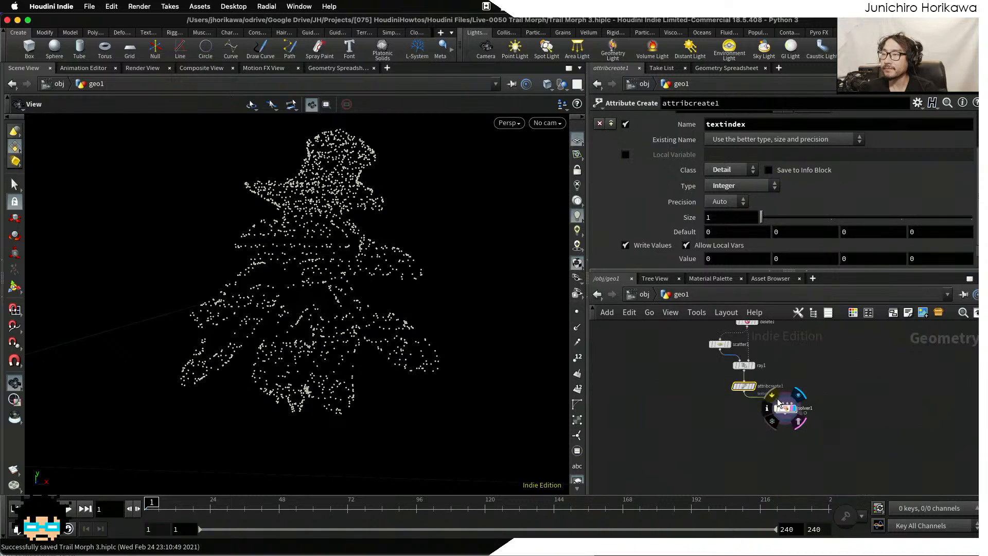
Display foreach_end1 and examine the sliced contours of all the characters.
{"action": "mouse_move", "coordinate": [788, 386]}
{"action": "middle_mouse_down"}
{"action": "mouse_move", "coordinate": [766, 417]}
{"action": "mouse_move", "coordinate": [744, 400]}
{"action": "mouse_move", "coordinate": [737, 436]}
{"action": "middle_mouse_up"}
{"action": "scroll", "coordinate": [753, 401], "scroll_direction": "up", "scroll_amount": 1}
{"action": "middle_click_drag", "start_coordinate": [749, 400], "coordinate": [745, 414]}
{"action": "scroll", "coordinate": [734, 368], "scroll_direction": "up", "scroll_amount": 2}
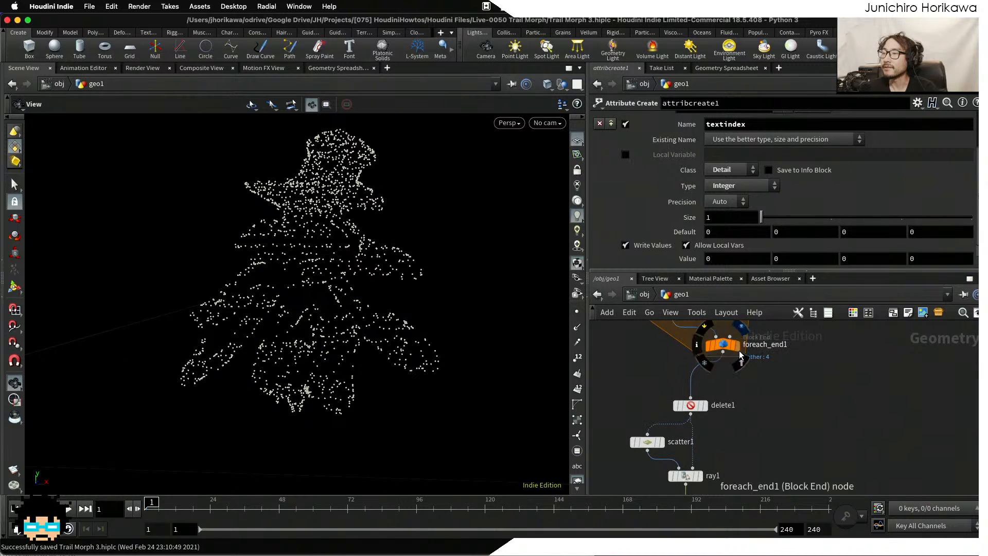
{"action": "left_click", "coordinate": [738, 346]}
{"action": "left_click_drag", "start_coordinate": [315, 201], "coordinate": [309, 283]}
Connect foreach_end1's output to solver1's second input and move solver1 up beside ray1.
{"action": "middle_click_drag", "start_coordinate": [746, 405], "coordinate": [723, 368]}
{"action": "scroll", "coordinate": [703, 353], "scroll_direction": "down", "scroll_amount": 2}
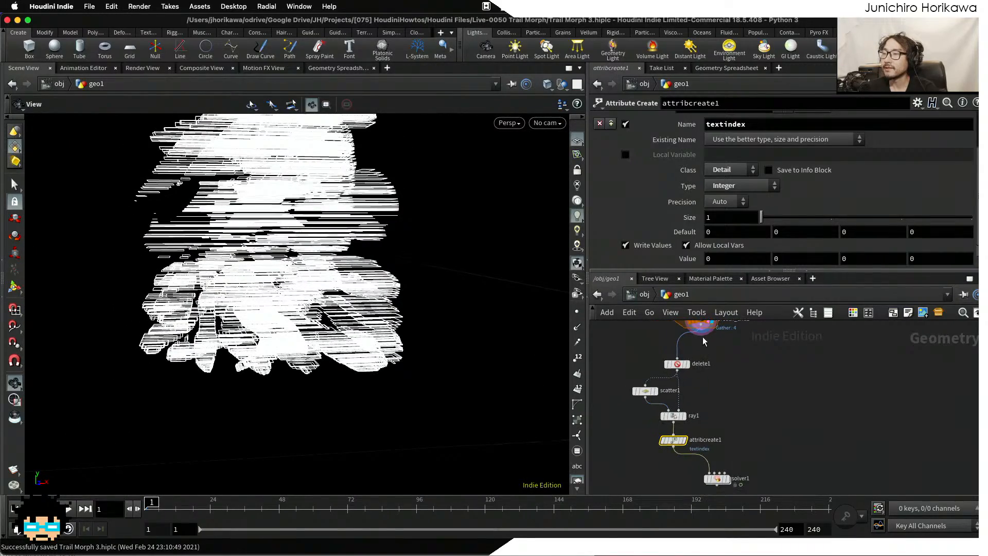
{"action": "left_click_drag", "start_coordinate": [701, 332], "coordinate": [732, 452]}
{"action": "scroll", "coordinate": [731, 453], "scroll_direction": "up", "scroll_amount": 3}
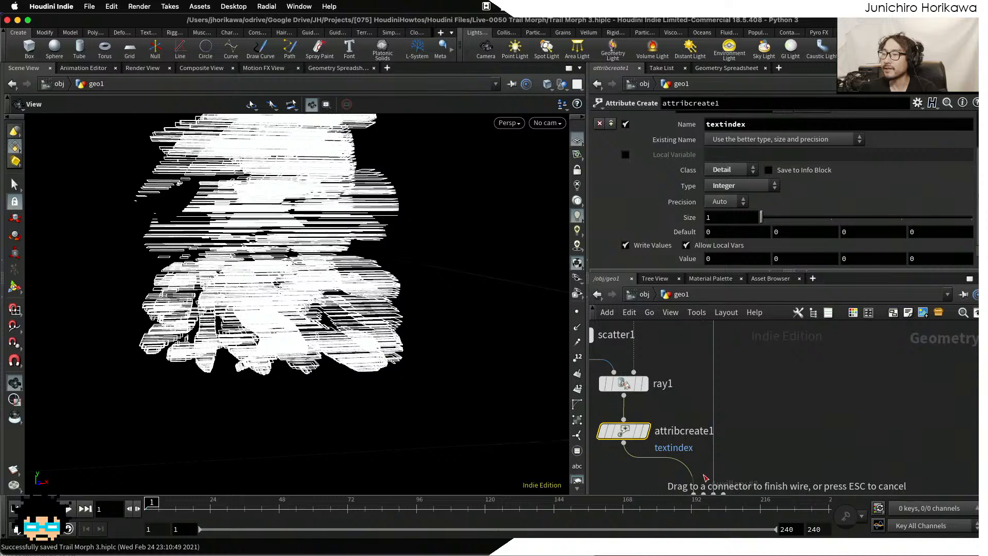
{"action": "left_click_drag", "start_coordinate": [706, 478], "coordinate": [751, 361]}
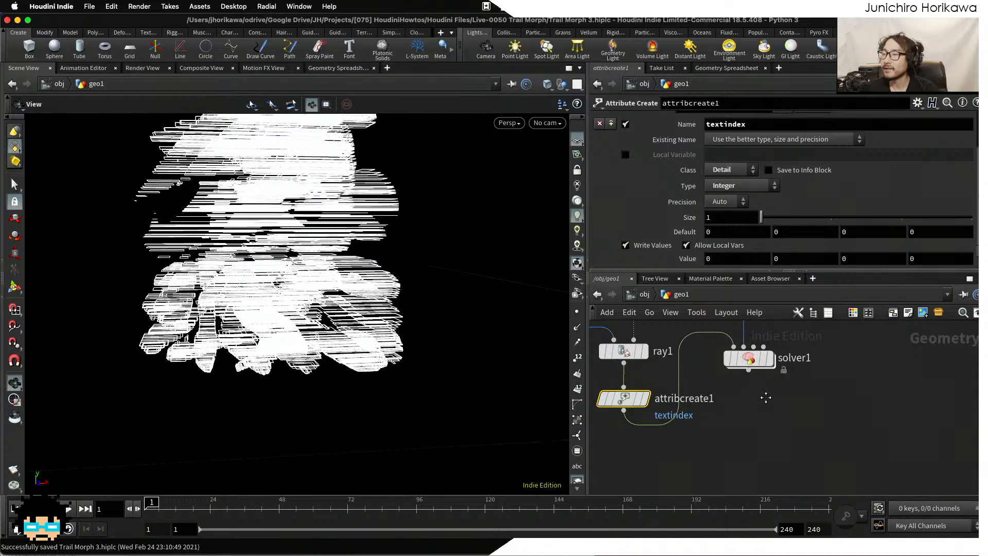
Display solver1, enter its internal network, and save the scene.
{"action": "middle_click_drag", "start_coordinate": [766, 398], "coordinate": [753, 455]}
{"action": "left_click", "coordinate": [759, 416]}
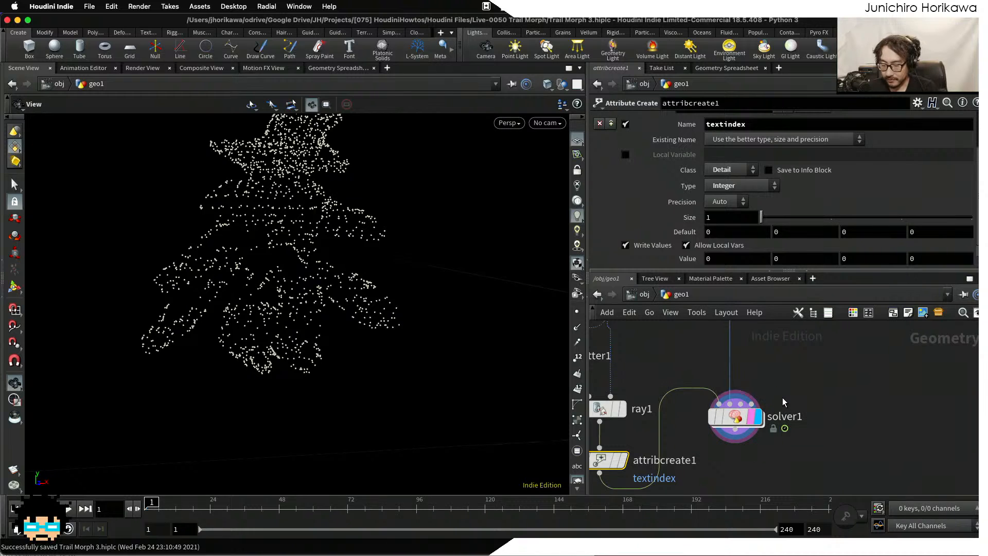
{"action": "key", "text": "super+s"}
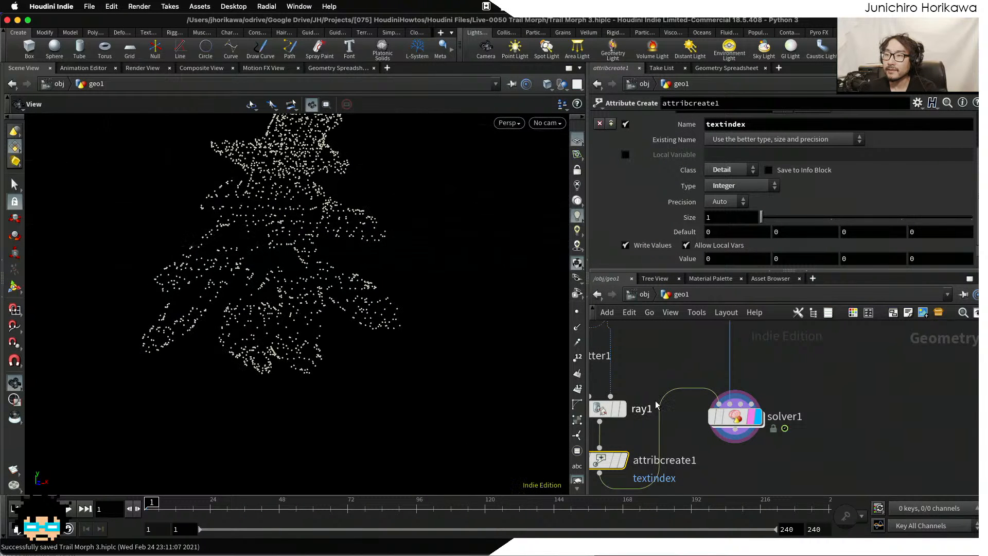
{"action": "double_click", "coordinate": [732, 416]}
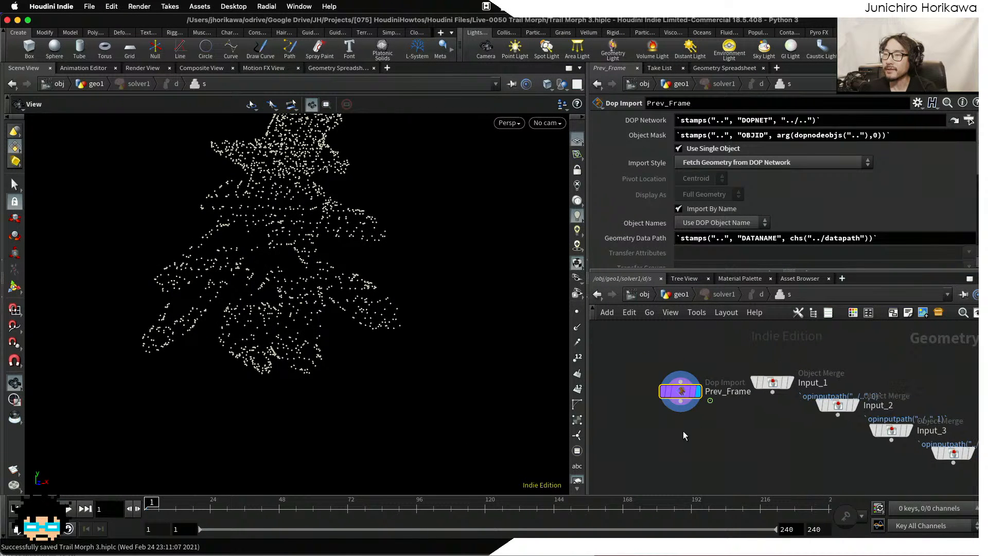
{"action": "key", "text": "super+s"}
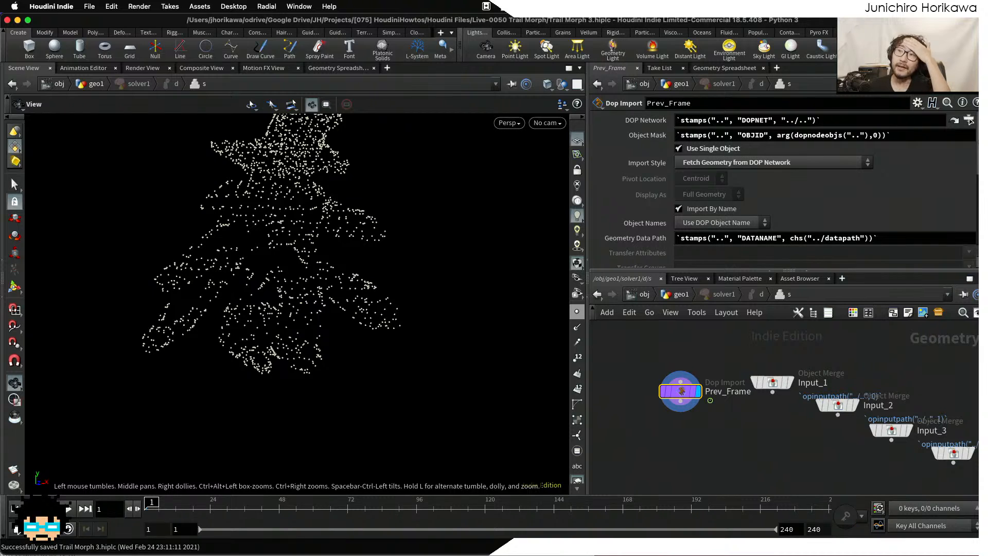
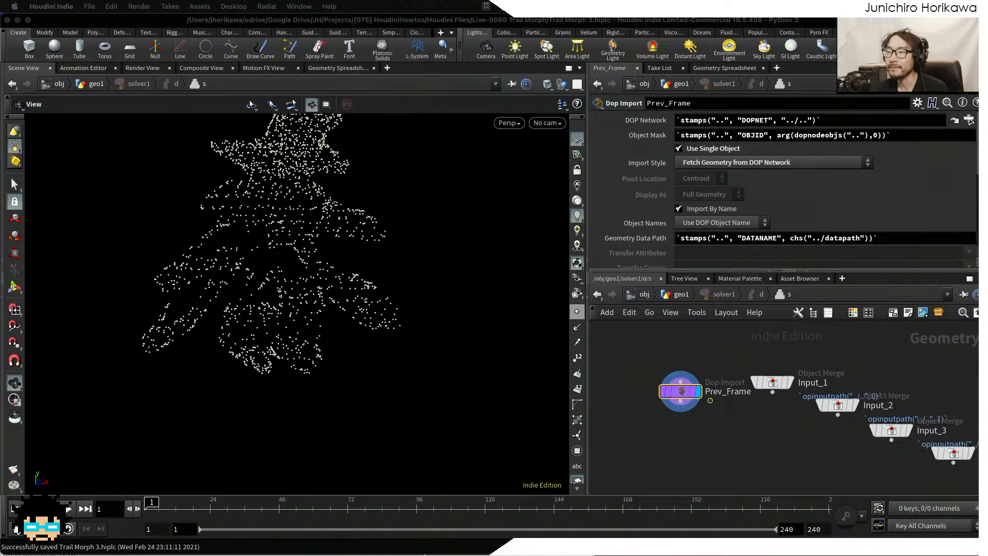
Set the timeline's global end frame to 200.
{"action": "left_click_drag", "start_coordinate": [292, 216], "coordinate": [281, 230]}
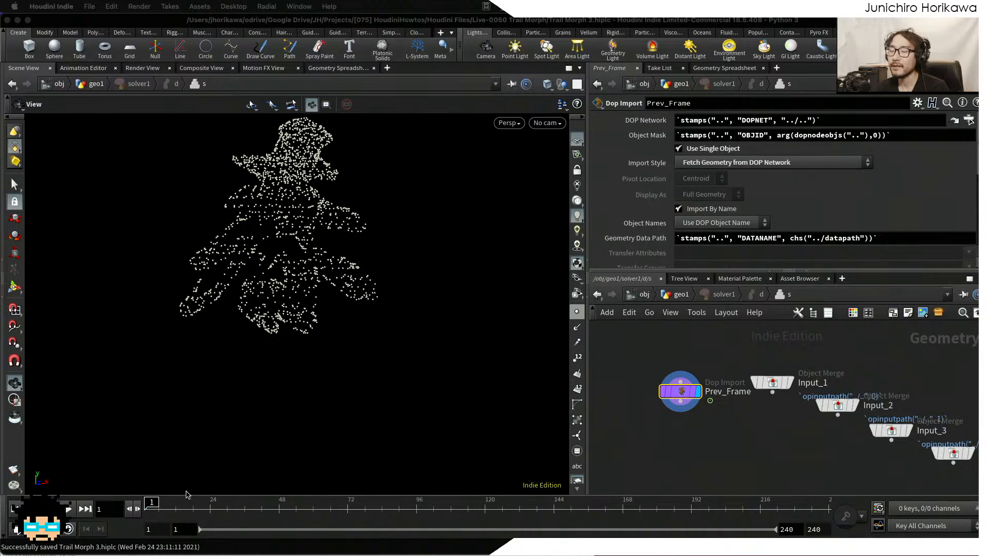
{"action": "double_click", "coordinate": [815, 529]}
{"action": "type", "text": "20"}
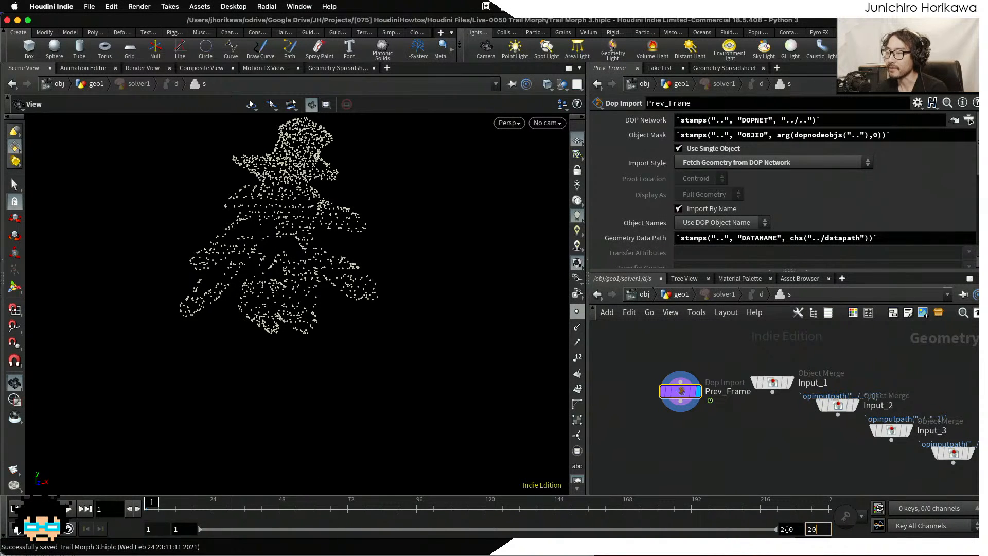
{"action": "type", "text": "0"}
{"action": "key", "text": "Return"}
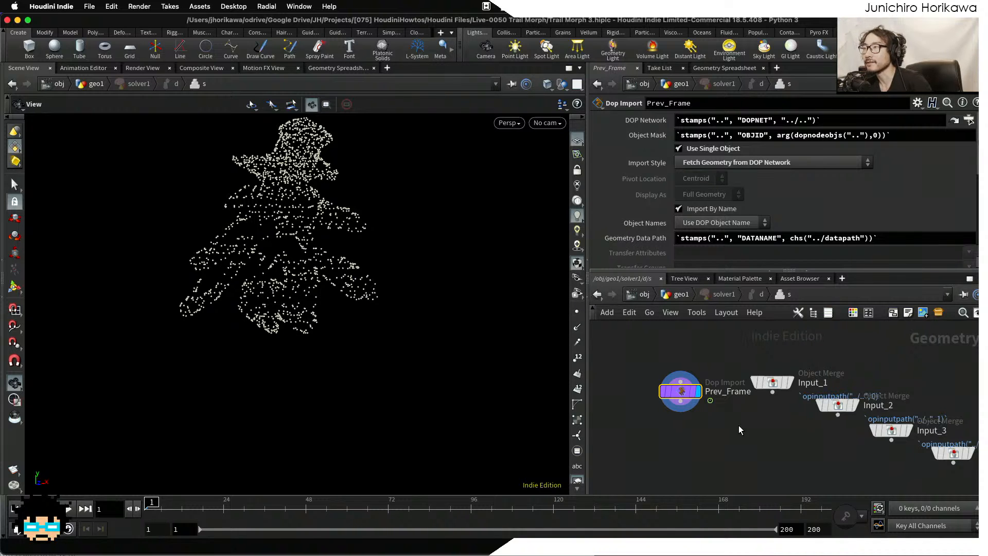
Display Input_2 inside the solver network and examine the contour geometry it brings in.
{"action": "scroll", "coordinate": [745, 438], "scroll_direction": "down", "scroll_amount": 2}
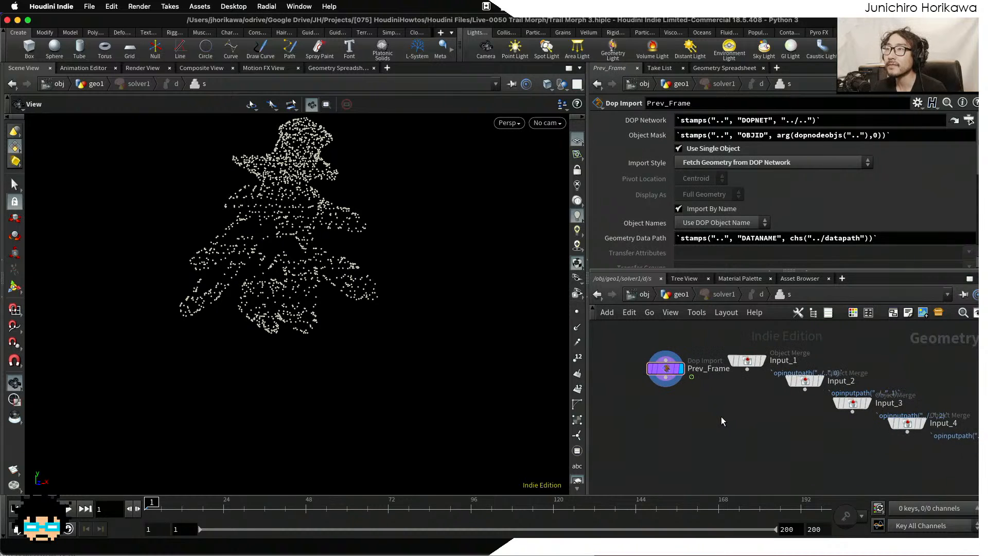
{"action": "scroll", "coordinate": [736, 409], "scroll_direction": "up", "scroll_amount": 2}
{"action": "left_click", "coordinate": [779, 386]}
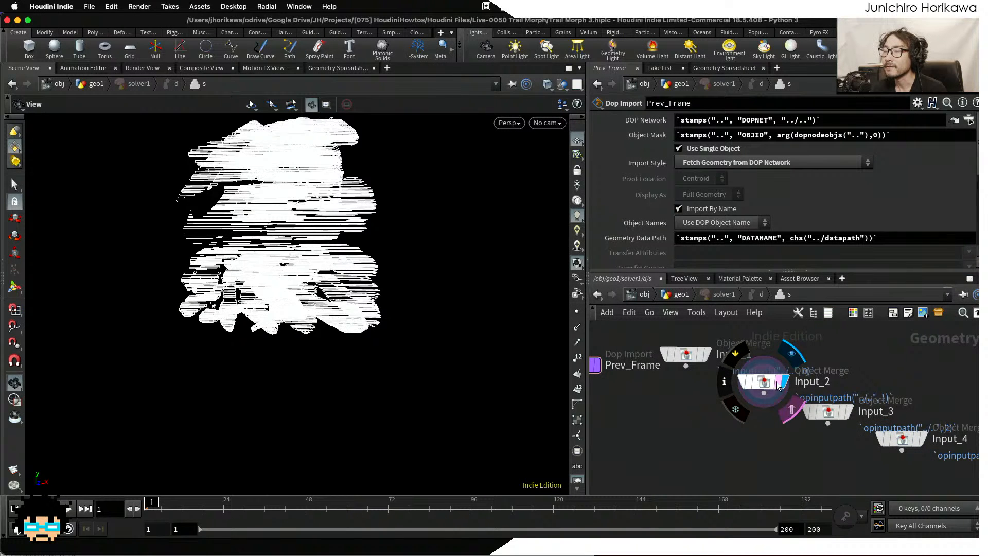
{"action": "scroll", "coordinate": [351, 274], "scroll_direction": "down", "scroll_amount": 1}
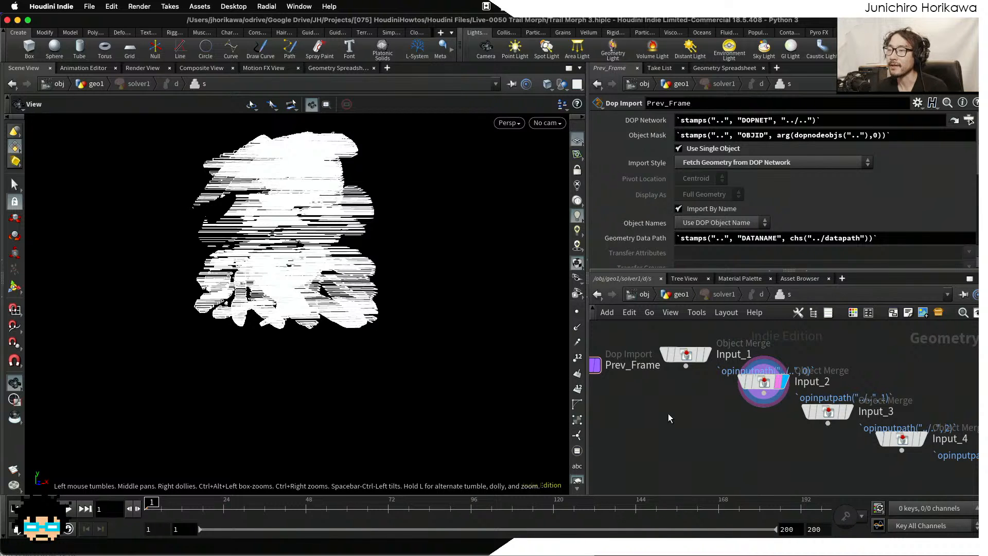
{"action": "middle_click_drag", "start_coordinate": [698, 427], "coordinate": [698, 377]}
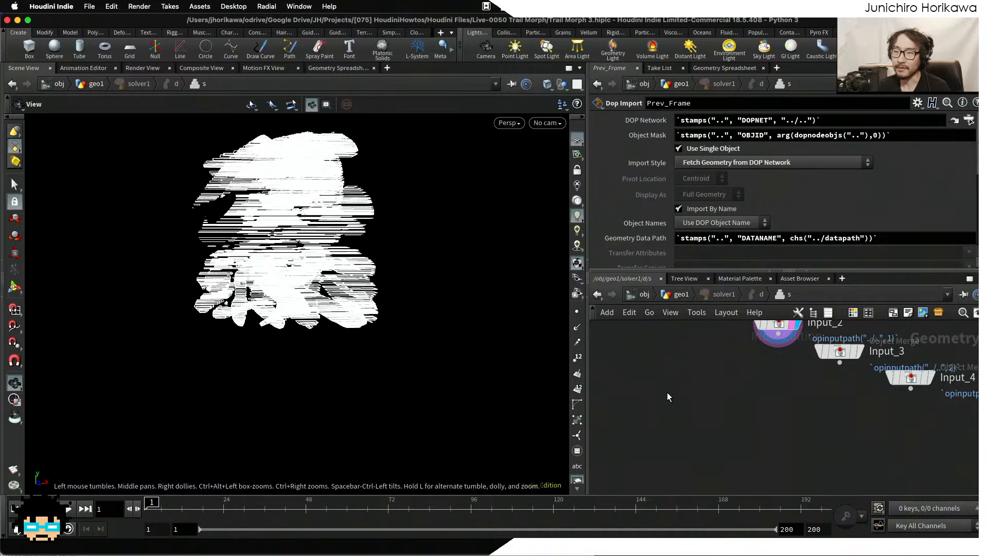
{"action": "middle_click_drag", "start_coordinate": [681, 357], "coordinate": [679, 393]}
{"action": "scroll", "coordinate": [681, 394], "scroll_direction": "up", "scroll_amount": 1}
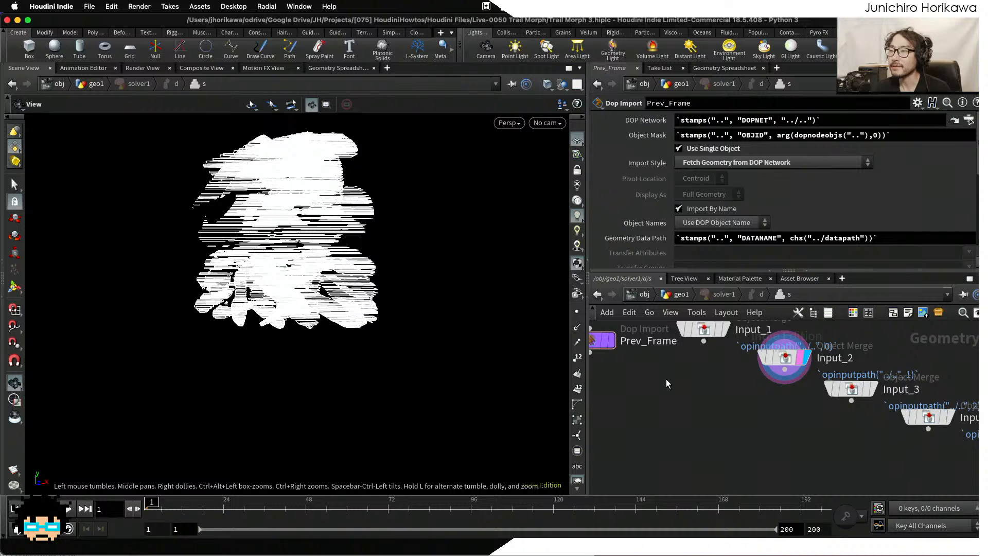
Return to the geo1 network and review the characters entered as text in font1.
{"action": "left_click", "coordinate": [674, 295]}
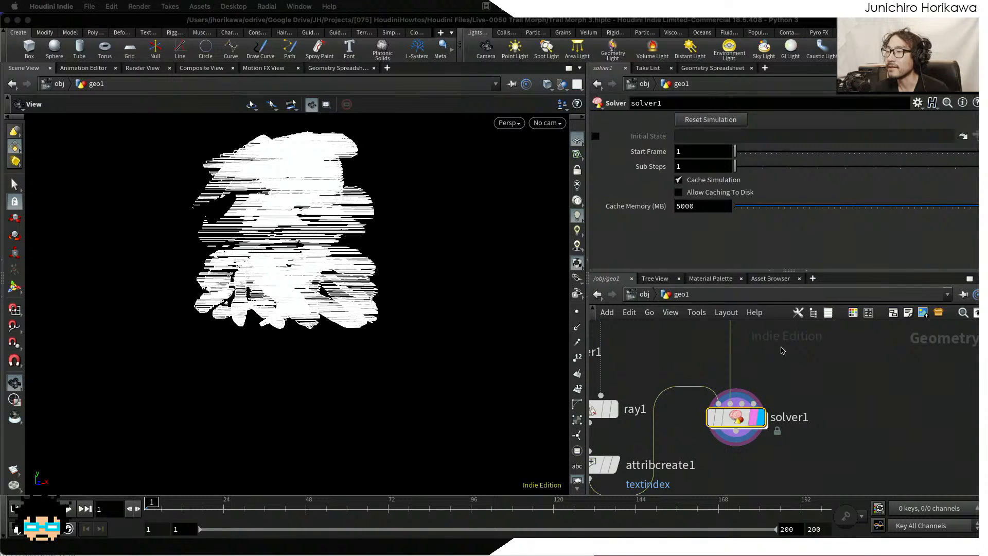
{"action": "left_click", "coordinate": [792, 381]}
{"action": "scroll", "coordinate": [792, 382], "scroll_direction": "down", "scroll_amount": 5}
{"action": "middle_click_drag", "start_coordinate": [810, 361], "coordinate": [778, 436]}
{"action": "scroll", "coordinate": [771, 422], "scroll_direction": "down", "scroll_amount": 2}
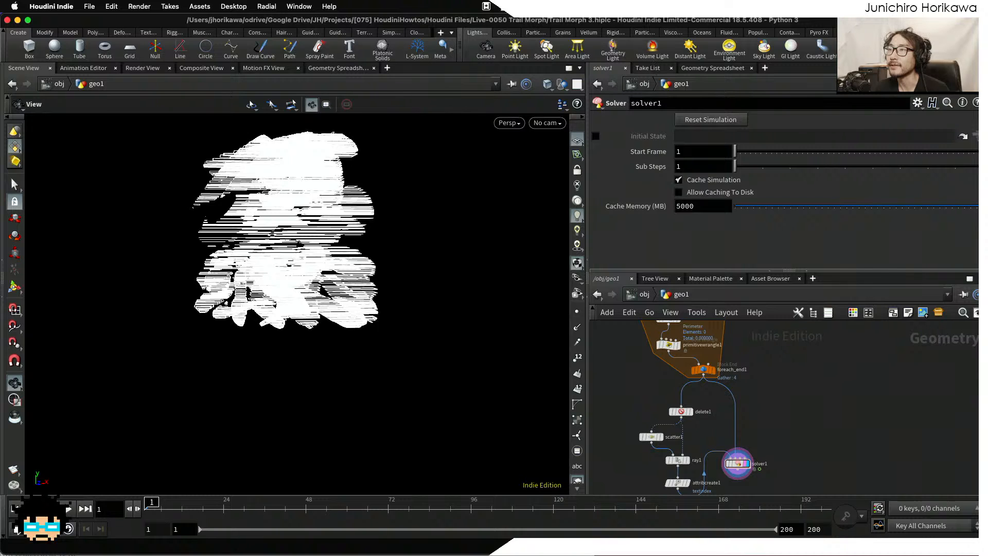
{"action": "scroll", "coordinate": [762, 396], "scroll_direction": "down", "scroll_amount": 3}
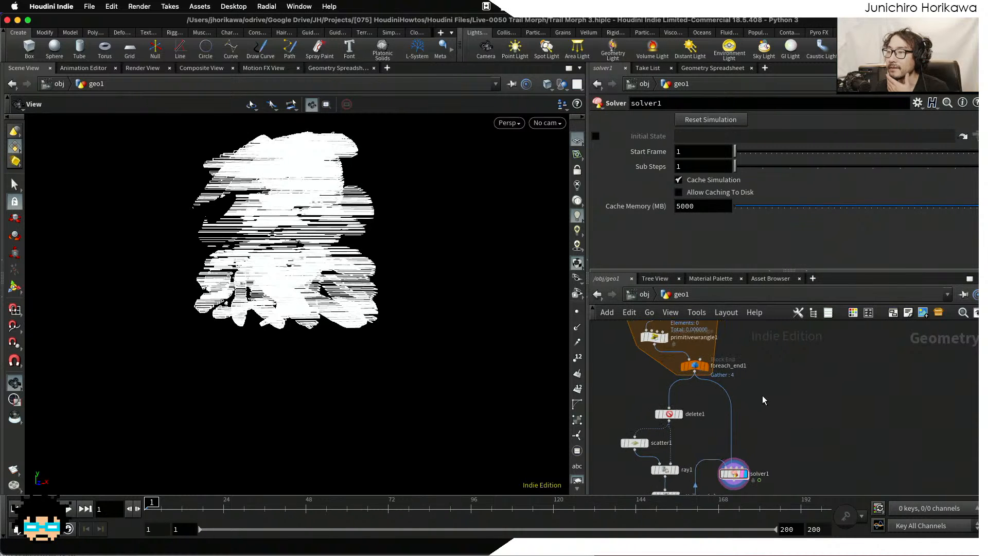
{"action": "scroll", "coordinate": [764, 437], "scroll_direction": "up", "scroll_amount": 6}
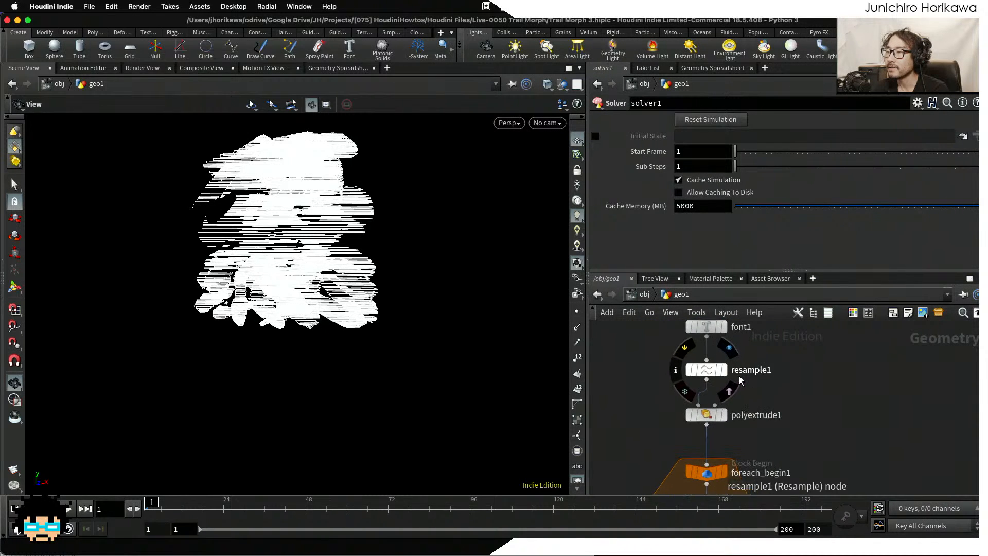
{"action": "left_click", "coordinate": [693, 366]}
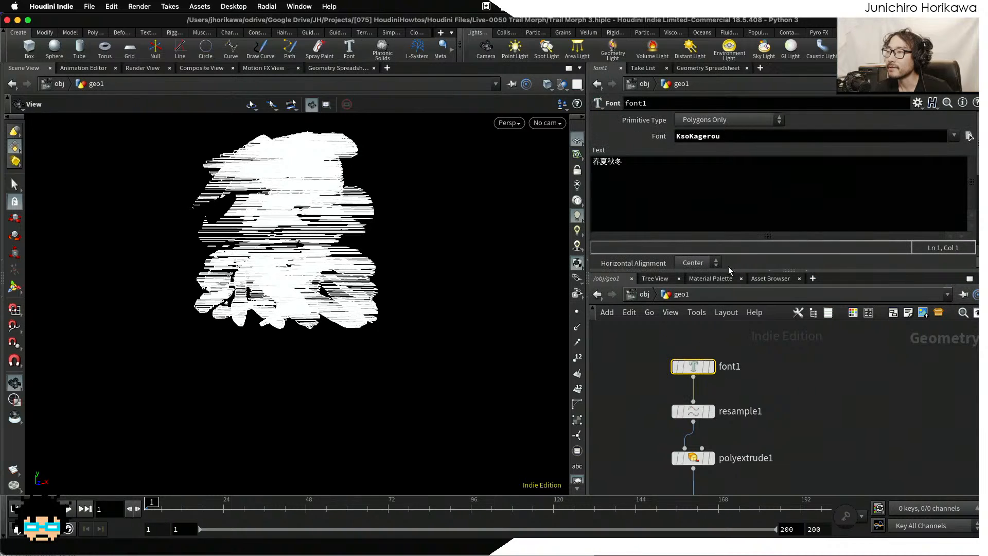
{"action": "left_click", "coordinate": [633, 169]}
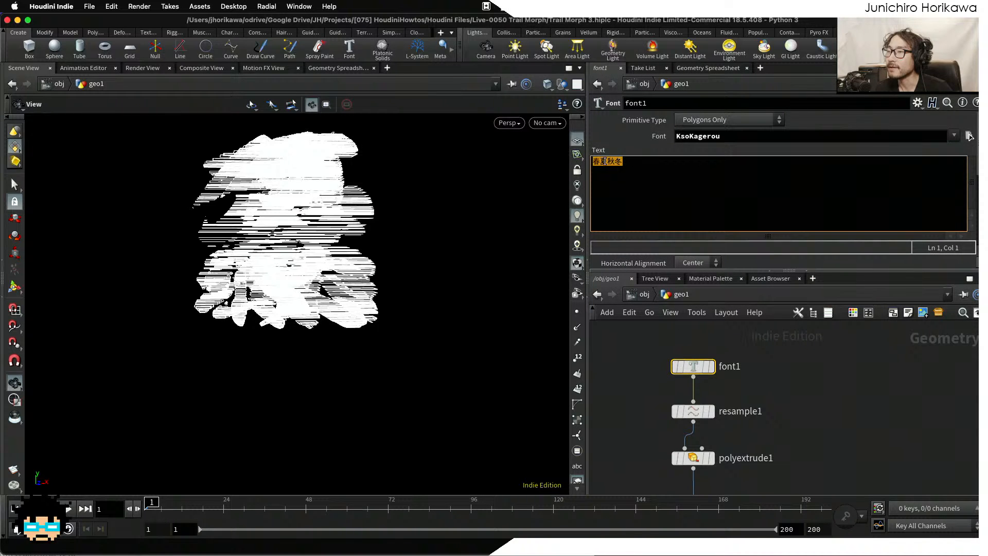
Inspect foreach_end1's point, detail and primitive attributes in the Geometry Spreadsheet, sorting the primitives by descending textindex.
{"action": "scroll", "coordinate": [755, 366], "scroll_direction": "down", "scroll_amount": 5}
{"action": "scroll", "coordinate": [761, 429], "scroll_direction": "up", "scroll_amount": 6}
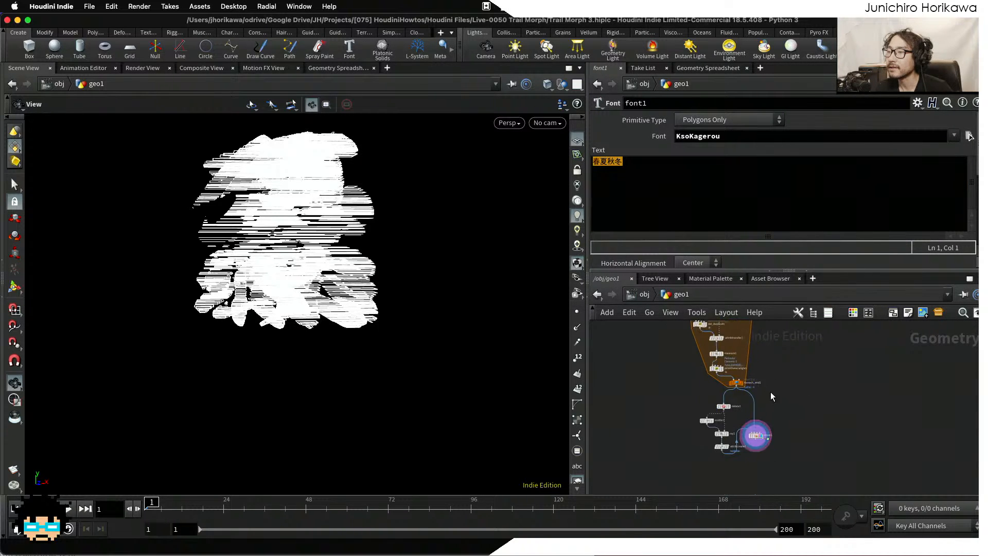
{"action": "middle_click_drag", "start_coordinate": [743, 395], "coordinate": [736, 458]}
{"action": "scroll", "coordinate": [726, 453], "scroll_direction": "up", "scroll_amount": 1}
{"action": "left_click", "coordinate": [679, 386]}
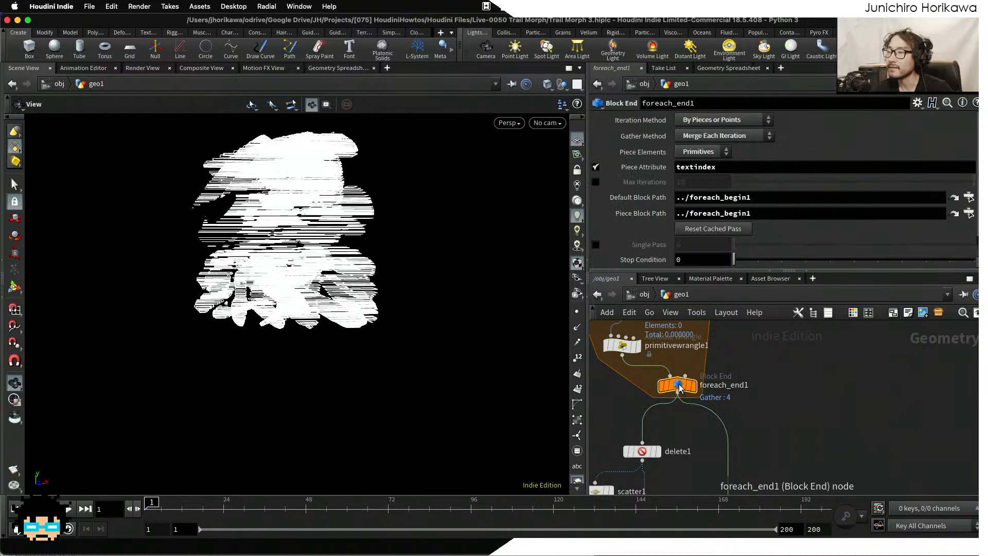
{"action": "left_click", "coordinate": [736, 69]}
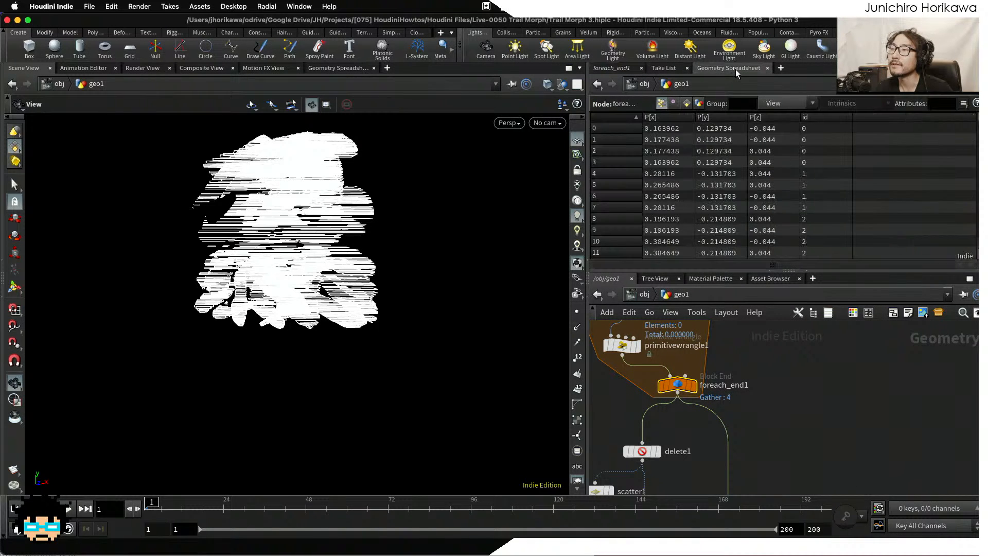
{"action": "scroll", "coordinate": [838, 139], "scroll_direction": "down", "scroll_amount": 6}
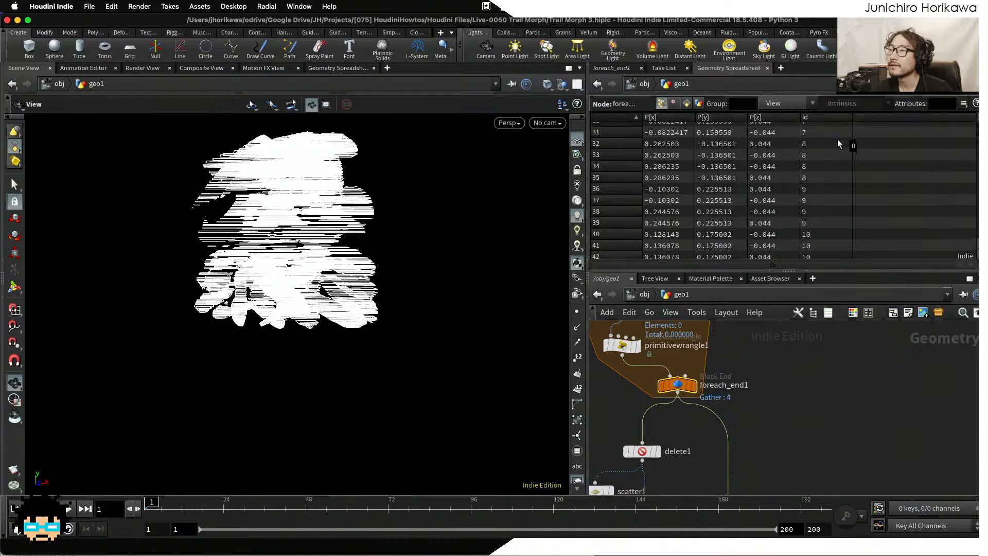
{"action": "left_click", "coordinate": [699, 103]}
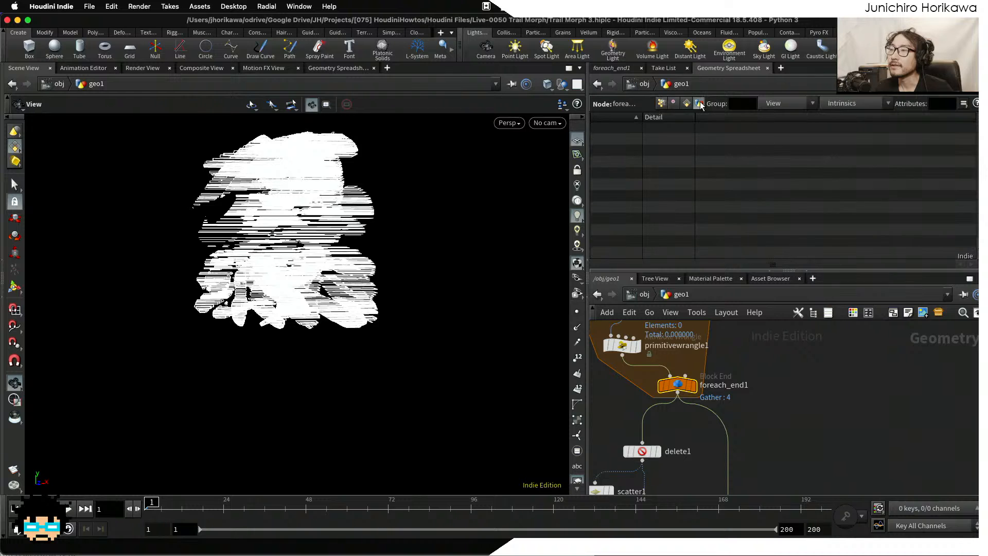
{"action": "left_click", "coordinate": [685, 103]}
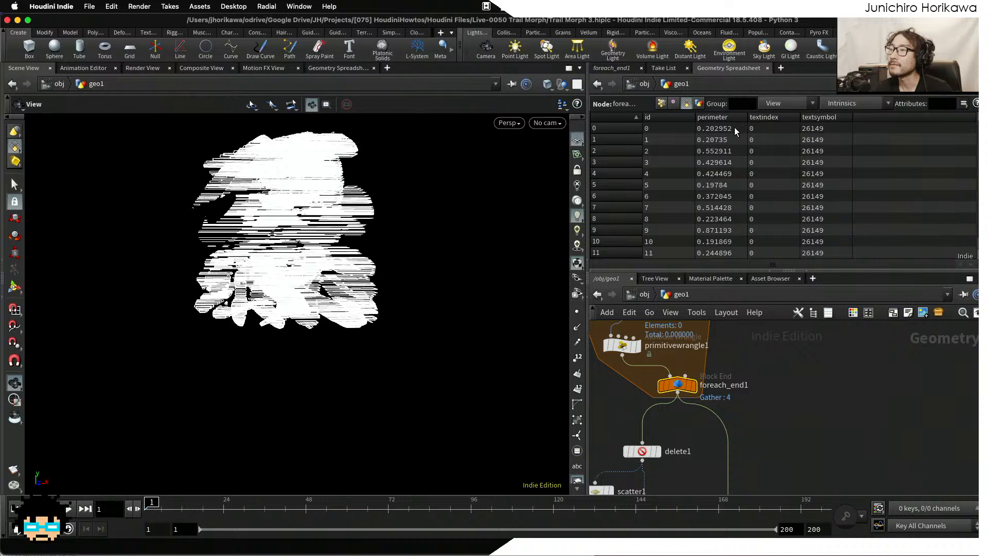
{"action": "left_click", "coordinate": [774, 119]}
{"action": "left_click", "coordinate": [773, 119]}
{"action": "left_click", "coordinate": [773, 119]}
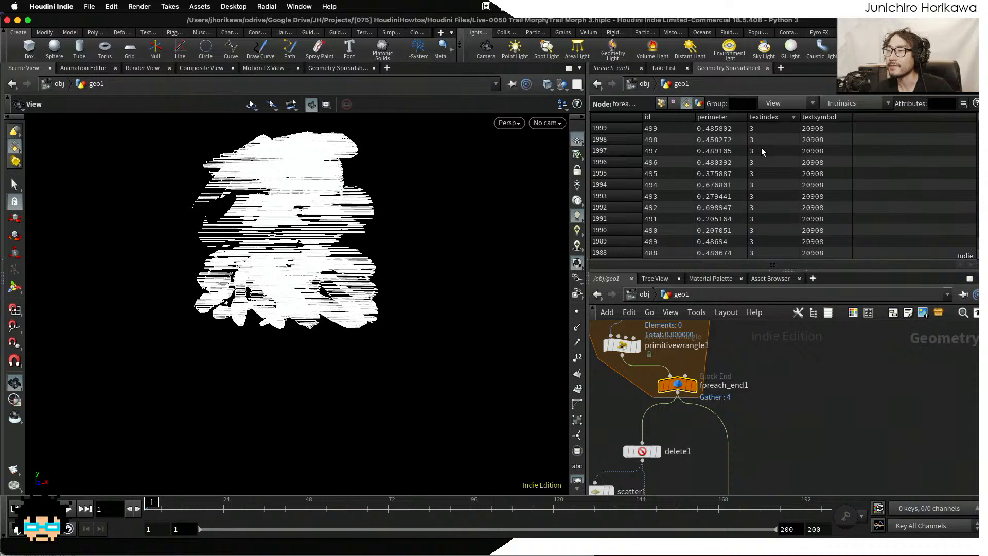
Add an Attribute Promote node beside delete1, connect foreach_end1's output to it, and display it.
{"action": "scroll", "coordinate": [720, 338], "scroll_direction": "down", "scroll_amount": 5}
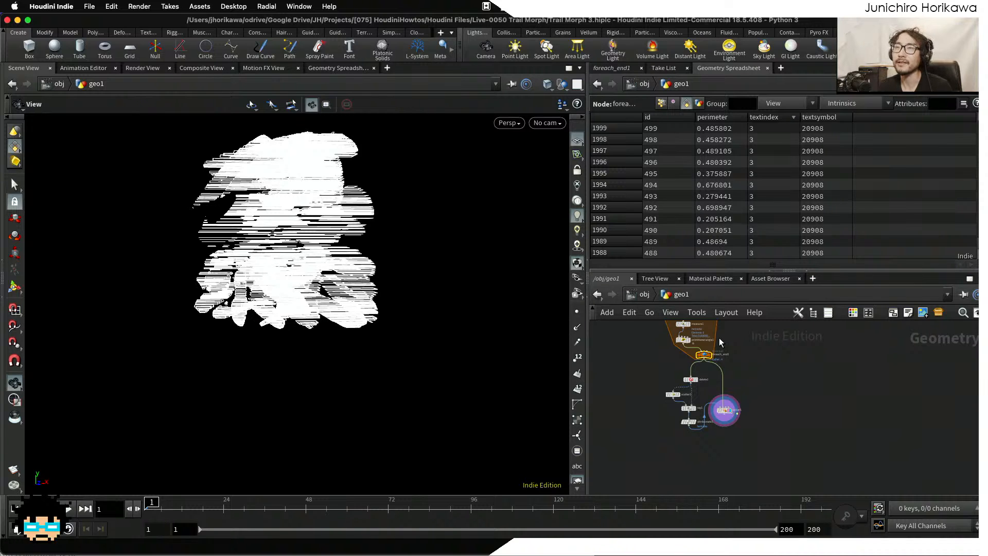
{"action": "scroll", "coordinate": [740, 370], "scroll_direction": "up", "scroll_amount": 5}
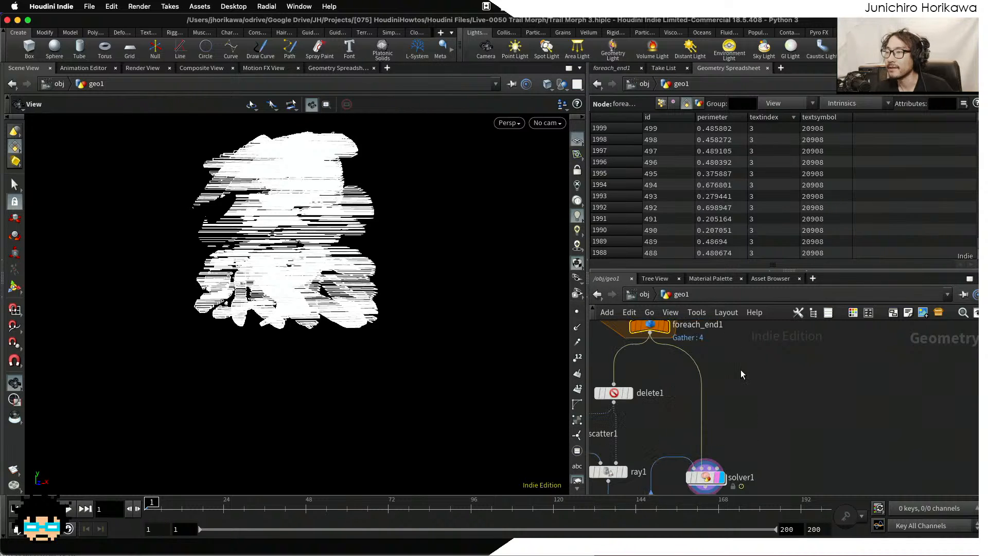
{"action": "key", "text": "Tab"}
{"action": "type", "text": "attr"}
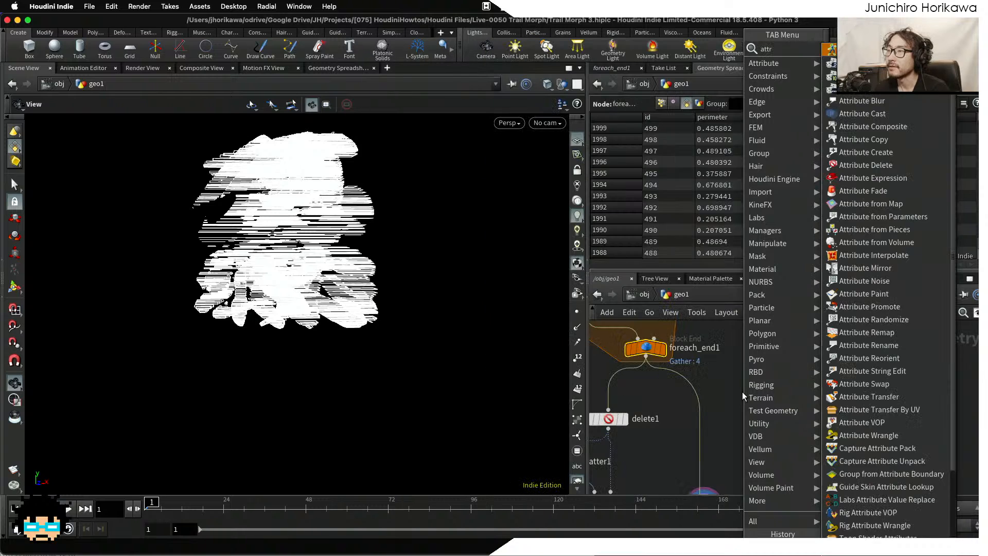
{"action": "type", "text": "ibutepr"}
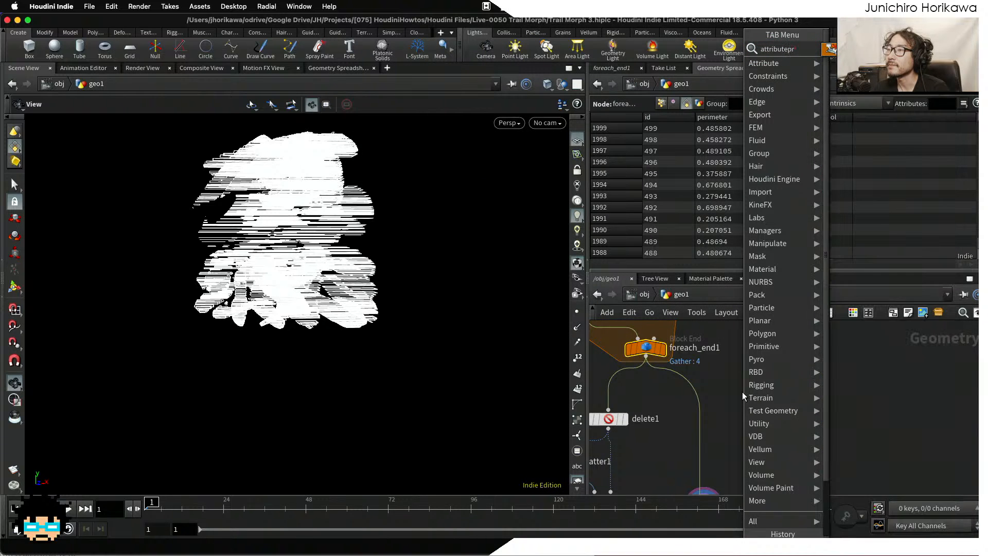
{"action": "key", "text": "Return"}
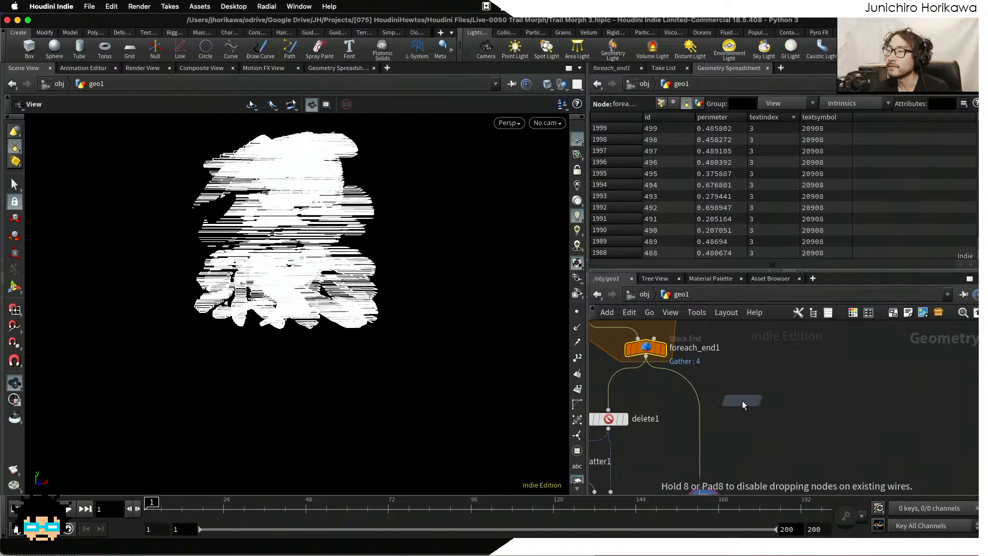
{"action": "left_click", "coordinate": [742, 401]}
{"action": "left_click_drag", "start_coordinate": [731, 384], "coordinate": [742, 390]}
{"action": "scroll", "coordinate": [742, 390], "scroll_direction": "up", "scroll_amount": 1}
{"action": "left_click", "coordinate": [760, 400]}
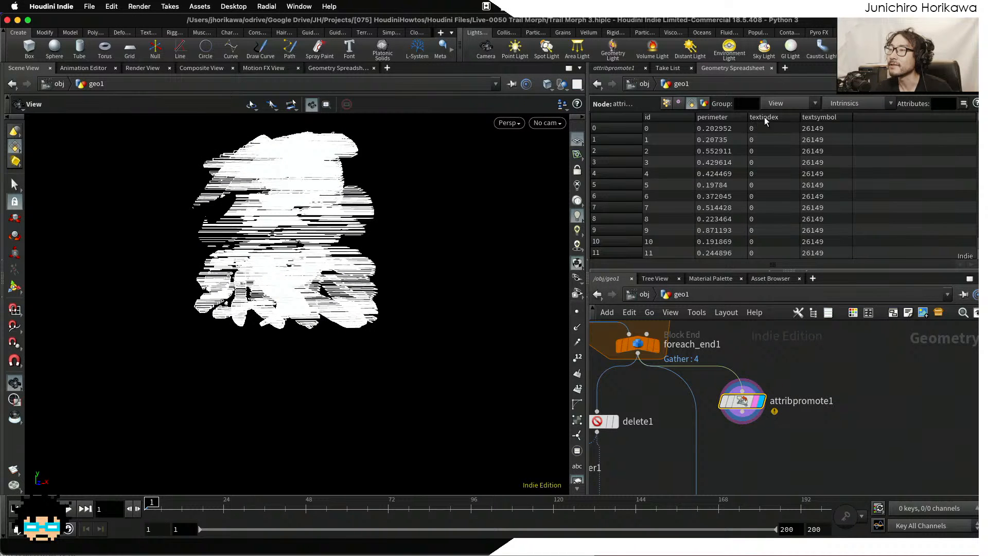
Set attribpromote1 to promote the textindex attribute from Primitive to Detail class.
{"action": "left_click", "coordinate": [609, 68]}
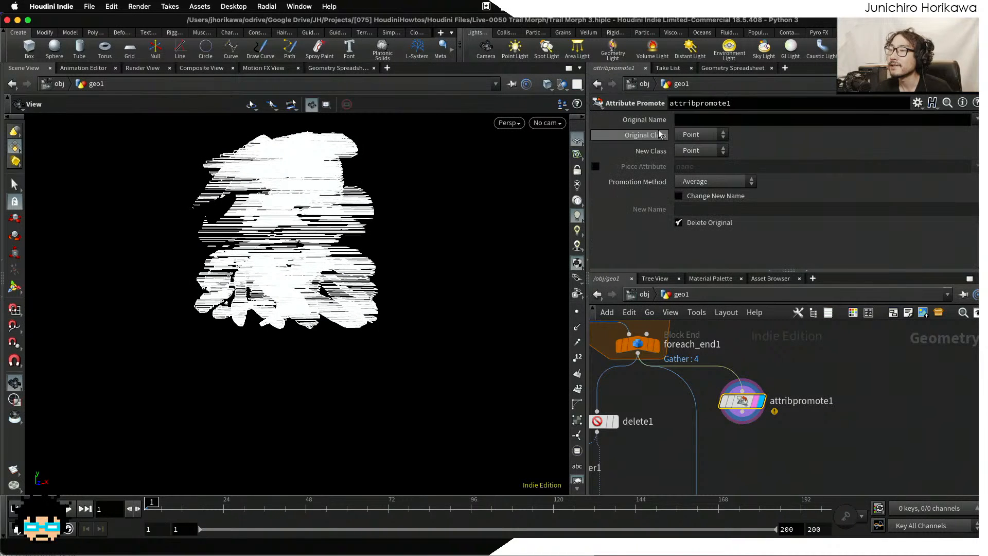
{"action": "left_click", "coordinate": [706, 136]}
{"action": "left_click", "coordinate": [700, 160]}
{"action": "left_click", "coordinate": [702, 150]}
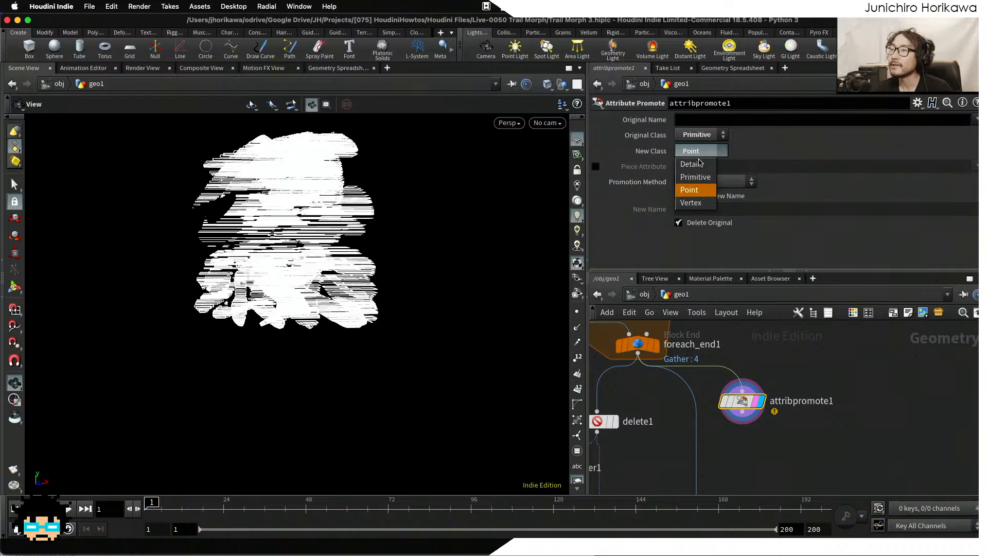
{"action": "left_click", "coordinate": [691, 163]}
{"action": "left_click", "coordinate": [698, 119]}
{"action": "type", "text": "text"}
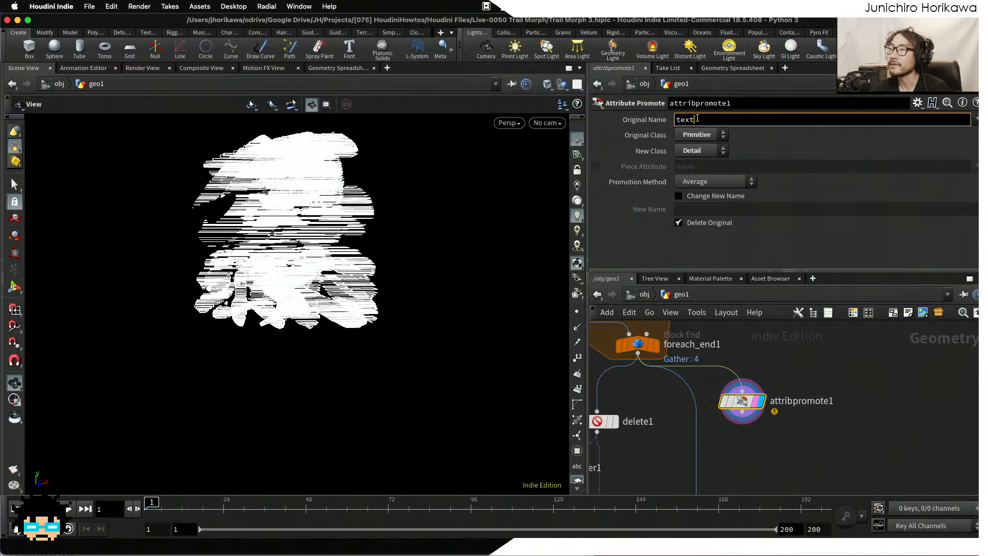
{"action": "type", "text": "index"}
{"action": "key", "text": "Return"}
Use the Maximum promotion method, keep the original attribute, and name the promoted attribute maxtextindex.
{"action": "left_click", "coordinate": [717, 181]}
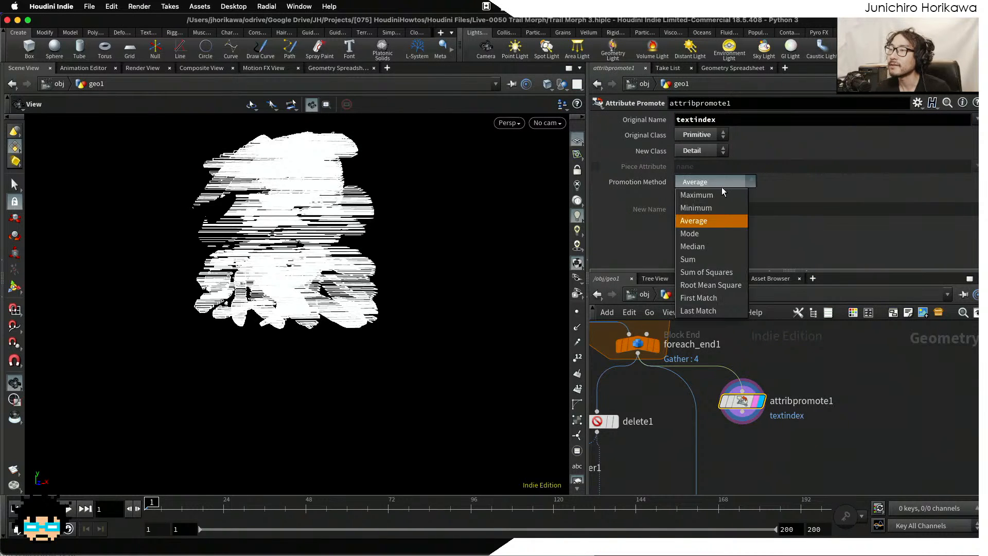
{"action": "left_click", "coordinate": [722, 195]}
{"action": "left_click", "coordinate": [679, 222]}
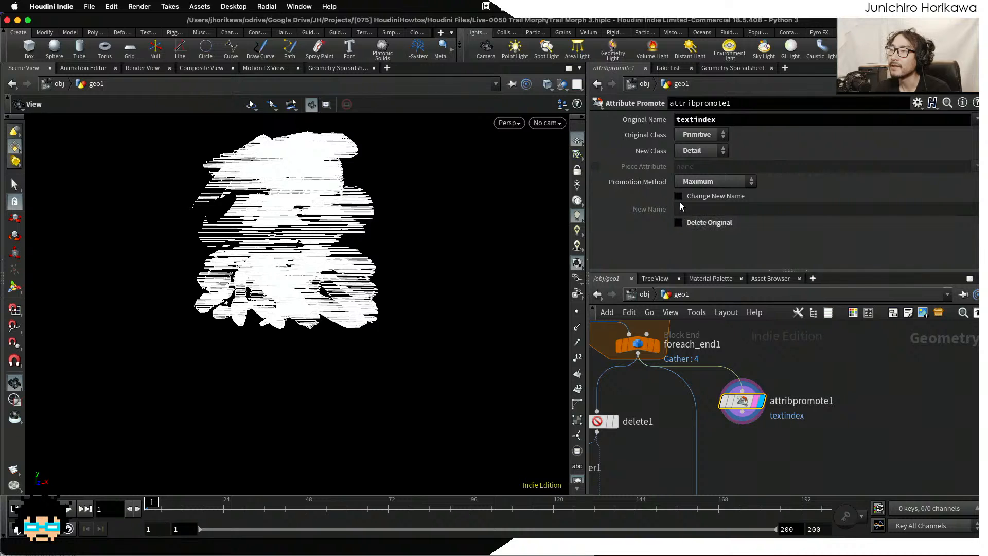
{"action": "left_click", "coordinate": [680, 198]}
{"action": "type", "text": "max"}
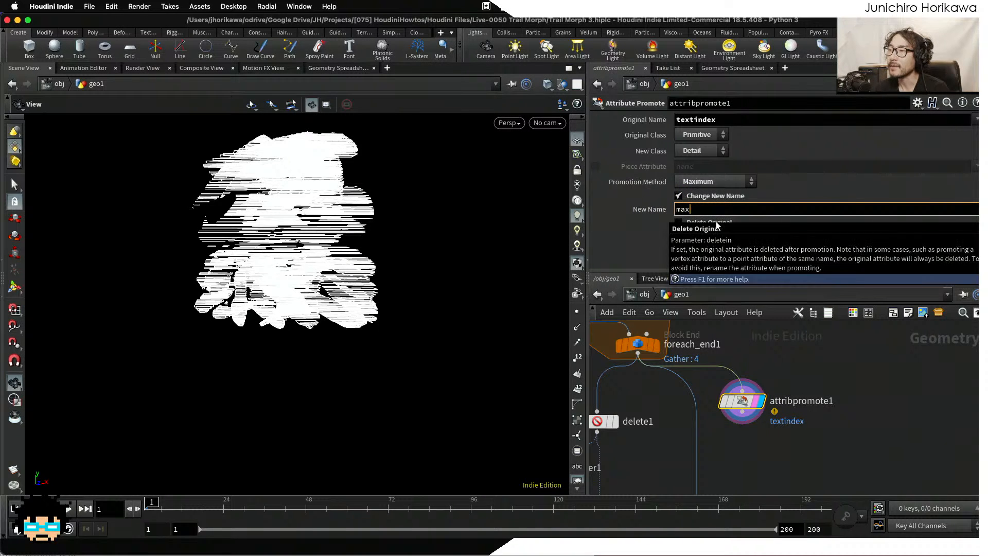
{"action": "type", "text": "textindex"}
{"action": "key", "text": "Return"}
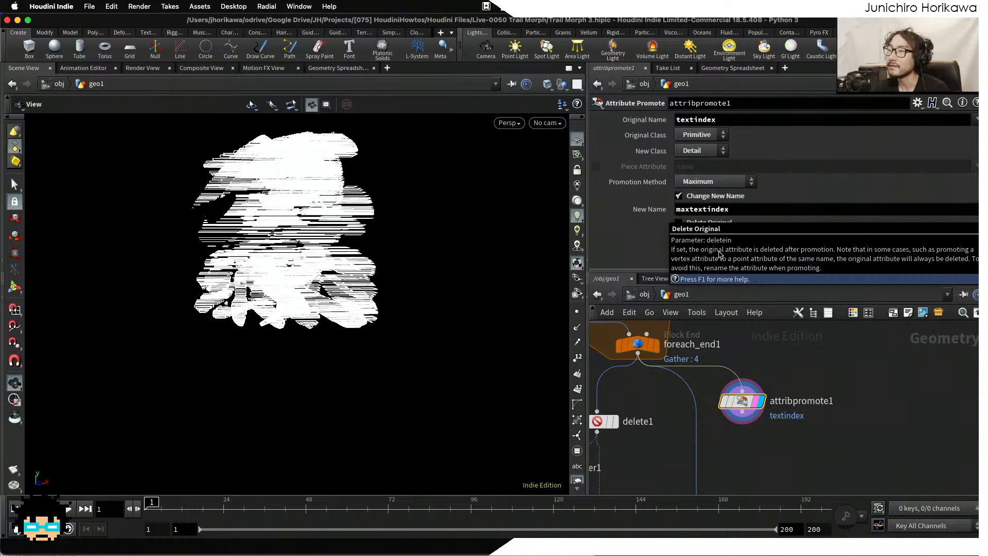
{"action": "left_click", "coordinate": [744, 70]}
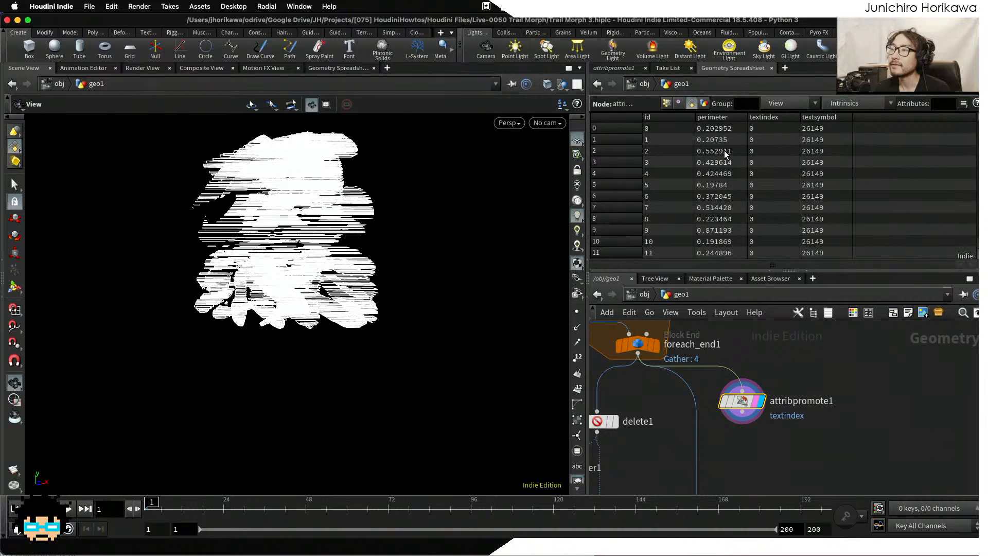
Check attribpromote1's detail attribute, connect its output to solver1's third input, and open the solver's internal network.
{"action": "left_click", "coordinate": [705, 104]}
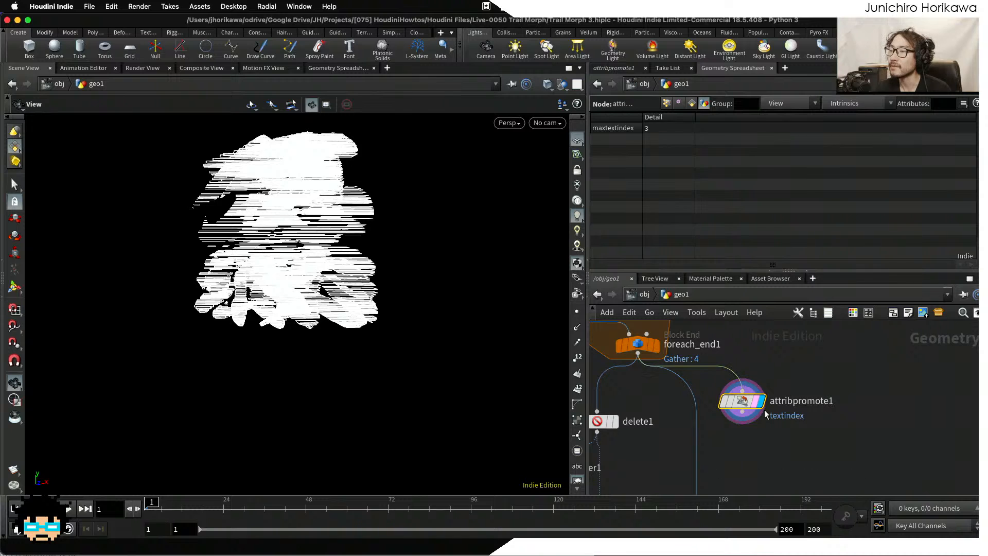
{"action": "middle_click_drag", "start_coordinate": [750, 438], "coordinate": [750, 356]}
{"action": "left_click_drag", "start_coordinate": [741, 341], "coordinate": [718, 419]}
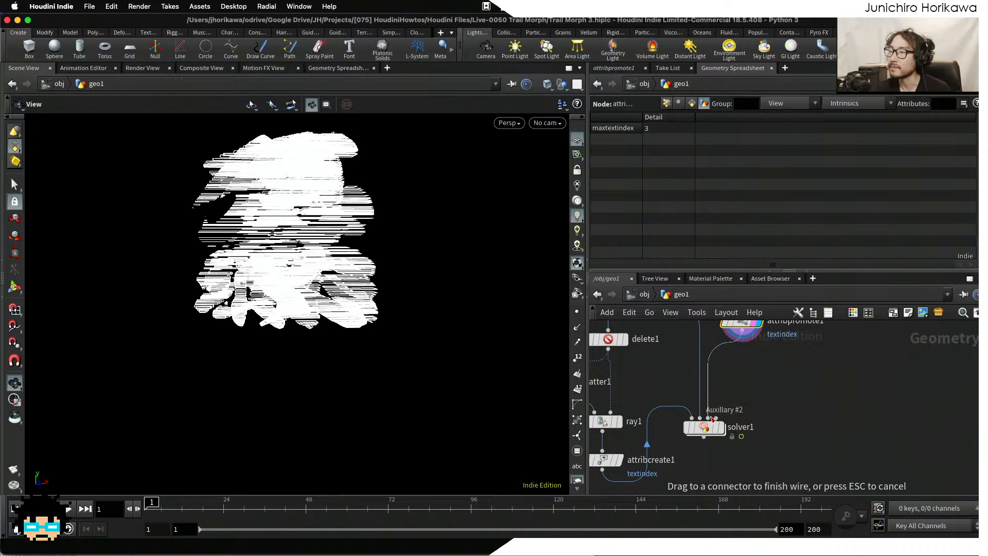
{"action": "scroll", "coordinate": [710, 432], "scroll_direction": "up", "scroll_amount": 1}
{"action": "double_click", "coordinate": [707, 430]}
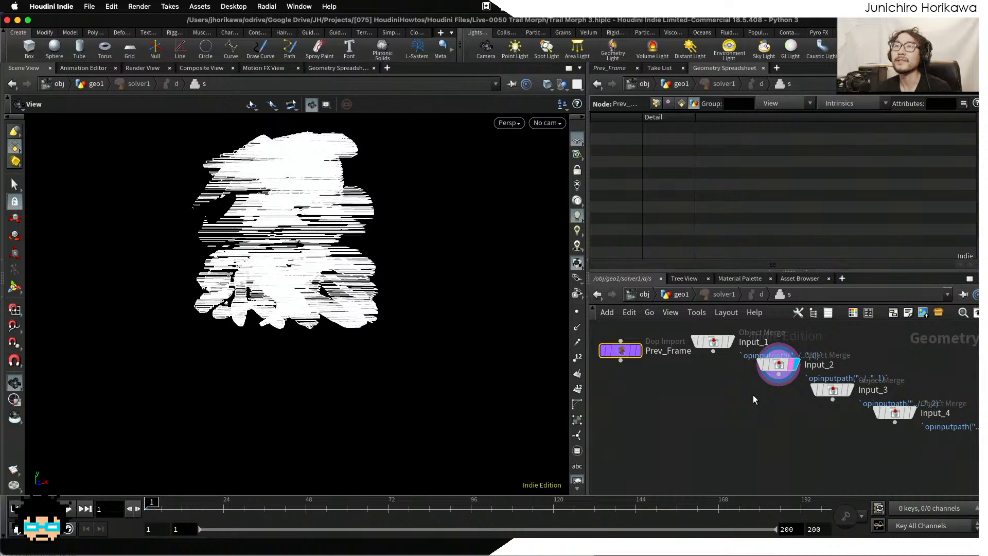
Add an Attribute Wrangle node below Prev_Frame inside the solver network.
{"action": "middle_click_drag", "start_coordinate": [755, 387], "coordinate": [766, 383]}
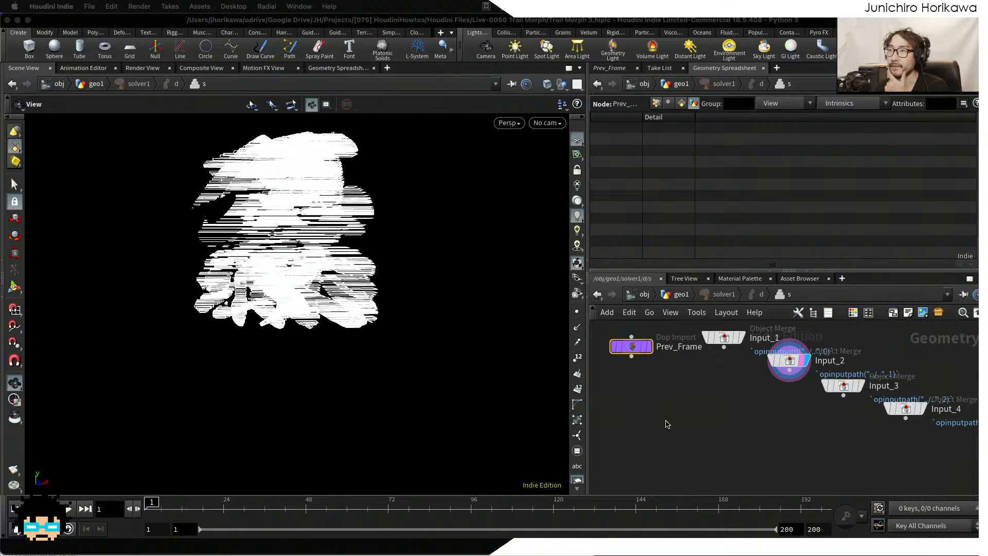
{"action": "middle_click_drag", "start_coordinate": [664, 415], "coordinate": [670, 416]}
{"action": "scroll", "coordinate": [666, 412], "scroll_direction": "up", "scroll_amount": 1}
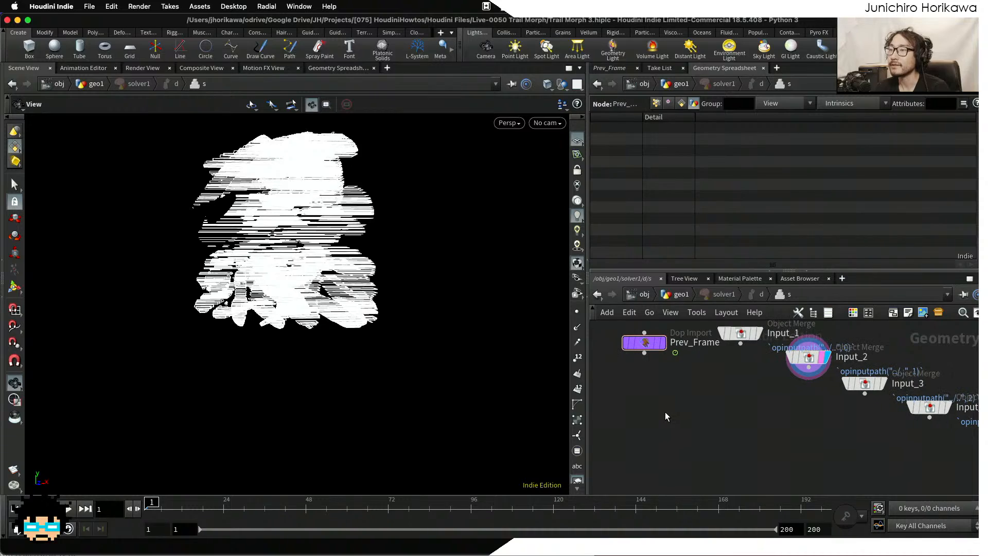
{"action": "key", "text": "Tab"}
{"action": "type", "text": "attrigu"}
{"action": "key", "text": "BackSpace"}
{"action": "key", "text": "BackSpace"}
{"action": "key", "text": "BackSpace"}
{"action": "key", "text": "BackSpace"}
{"action": "key", "text": "BackSpace"}
{"action": "key", "text": "BackSpace"}
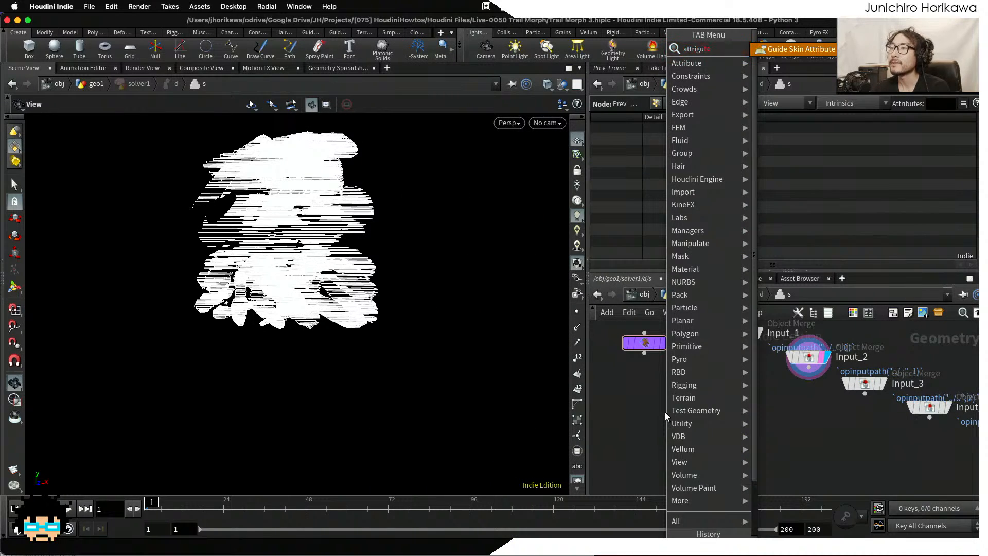
{"action": "type", "text": "tribute"}
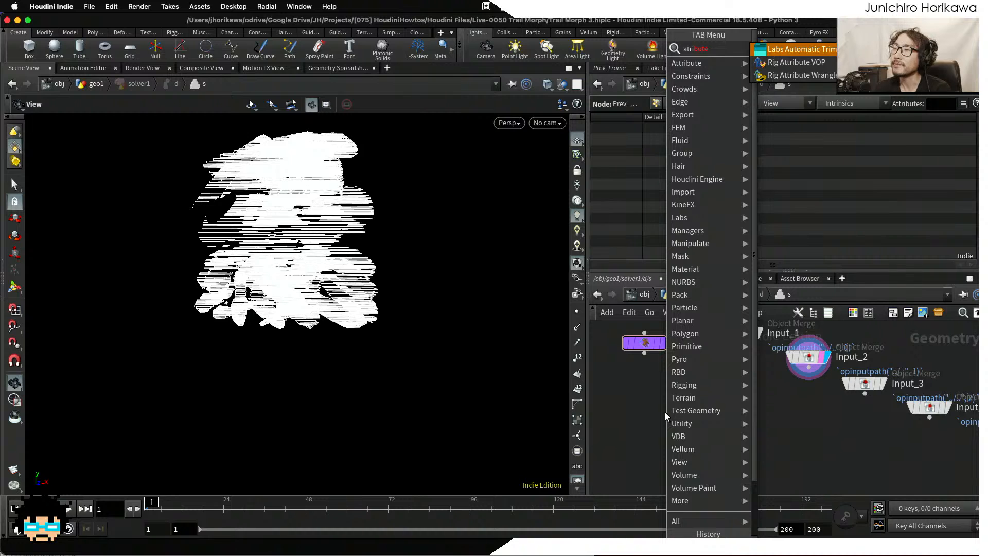
{"action": "key", "text": "BackSpace"}
{"action": "key", "text": "BackSpace"}
{"action": "key", "text": "BackSpace"}
{"action": "key", "text": "BackSpace"}
{"action": "key", "text": "BackSpace"}
{"action": "key", "text": "BackSpace"}
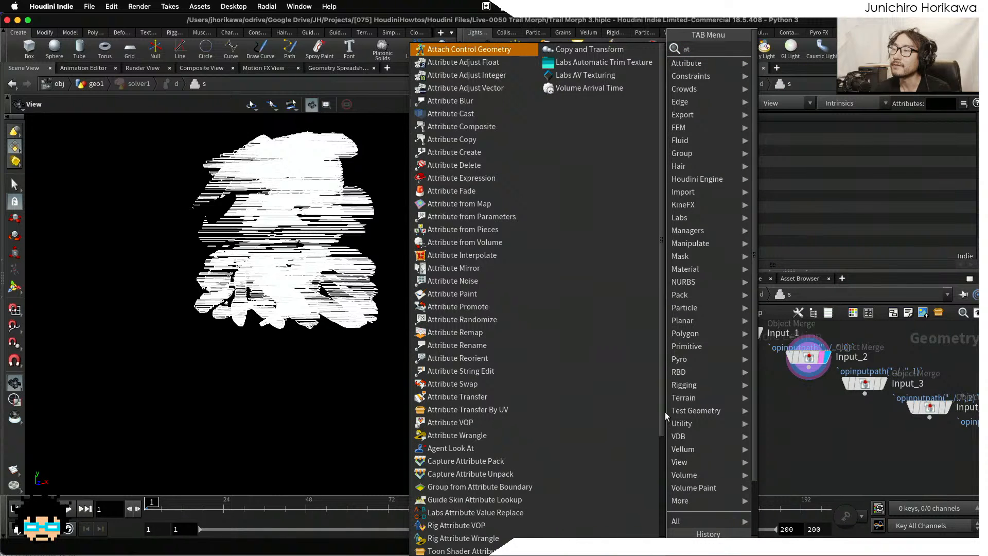
{"action": "type", "text": "tribute w"}
{"action": "key", "text": "Return"}
{"action": "left_click", "coordinate": [663, 417]}
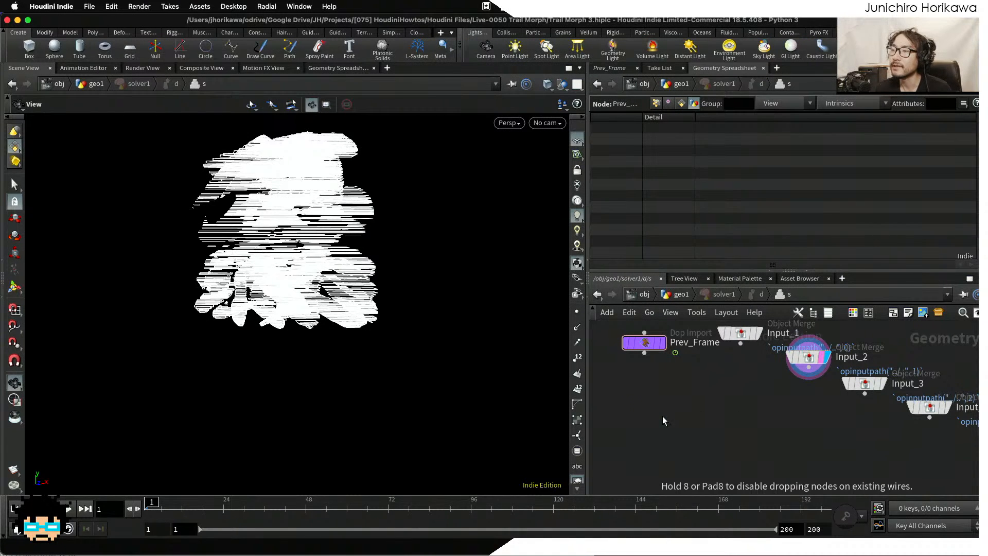
Connect Prev_Frame to attribwrangle1's first input, display the wrangle, and set it to run over Detail (only once).
{"action": "left_click_drag", "start_coordinate": [644, 353], "coordinate": [638, 422]}
{"action": "scroll", "coordinate": [649, 431], "scroll_direction": "up", "scroll_amount": 1}
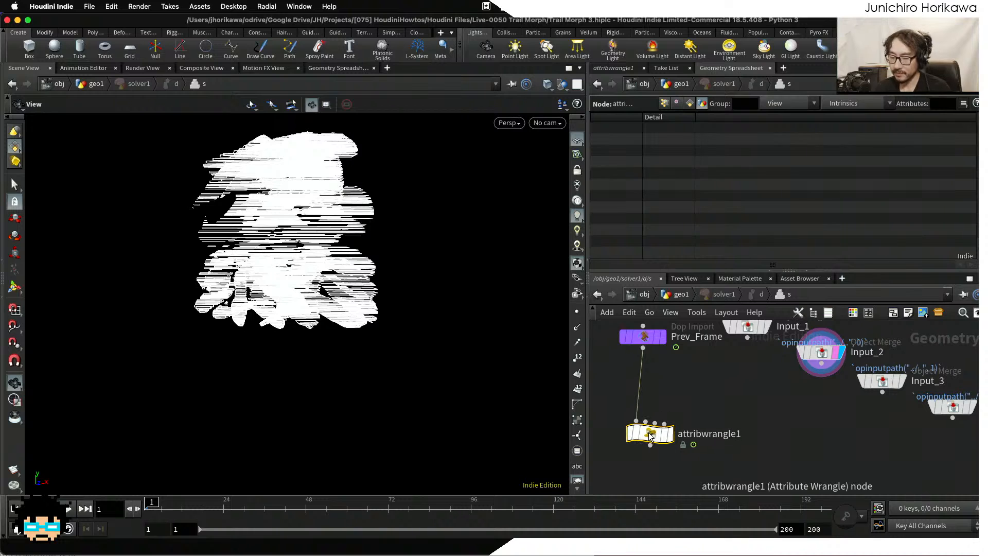
{"action": "left_click", "coordinate": [670, 434]}
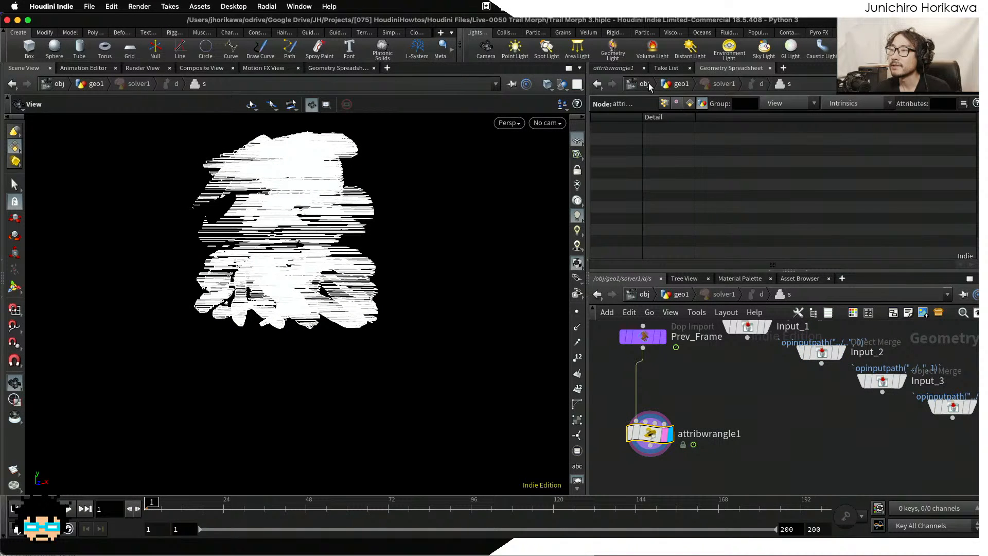
{"action": "left_click", "coordinate": [612, 70]}
{"action": "left_click", "coordinate": [711, 132]}
{"action": "left_click", "coordinate": [703, 144]}
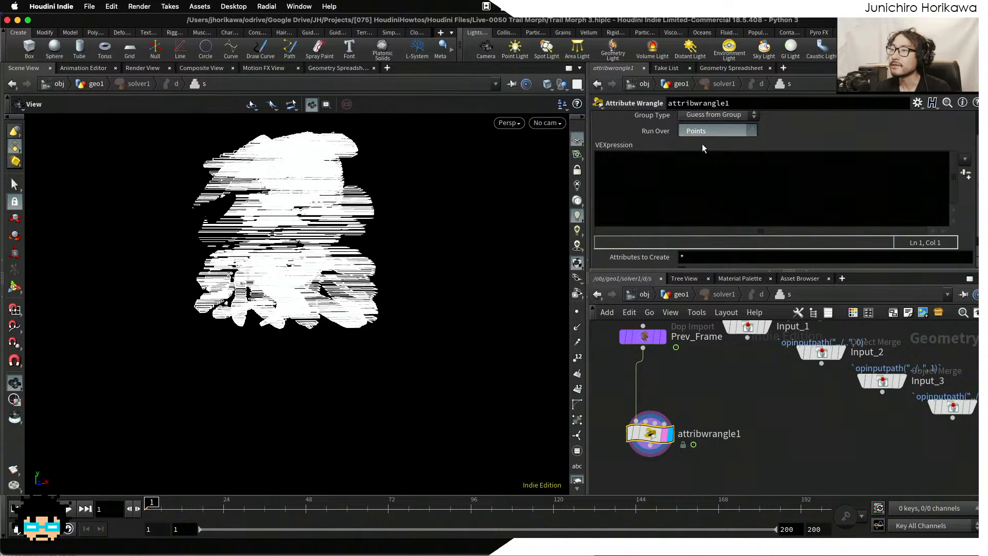
Inspect Input_3's detail attributes, connect Input_3 to attribwrangle1's second input, and display the wrangle.
{"action": "left_click", "coordinate": [903, 381]}
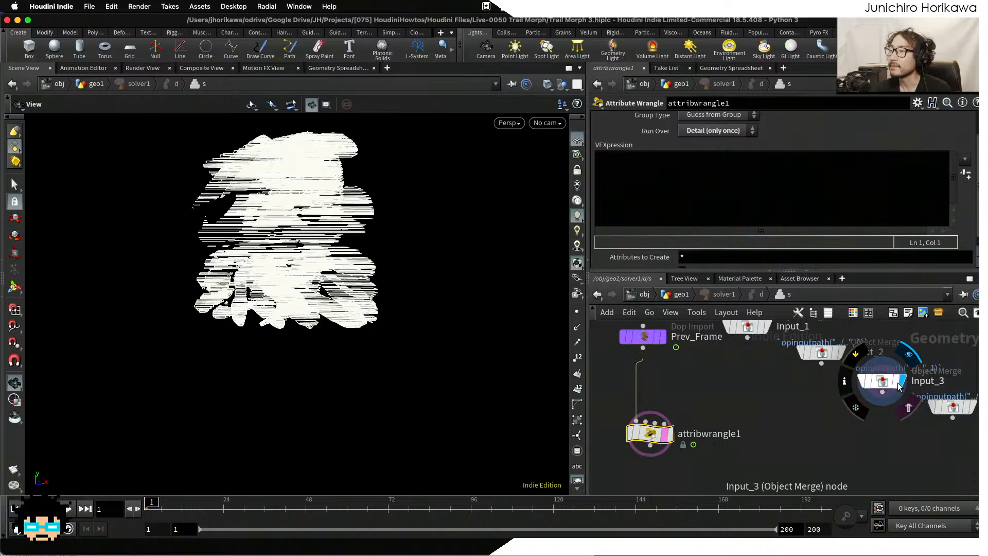
{"action": "left_click", "coordinate": [883, 381]}
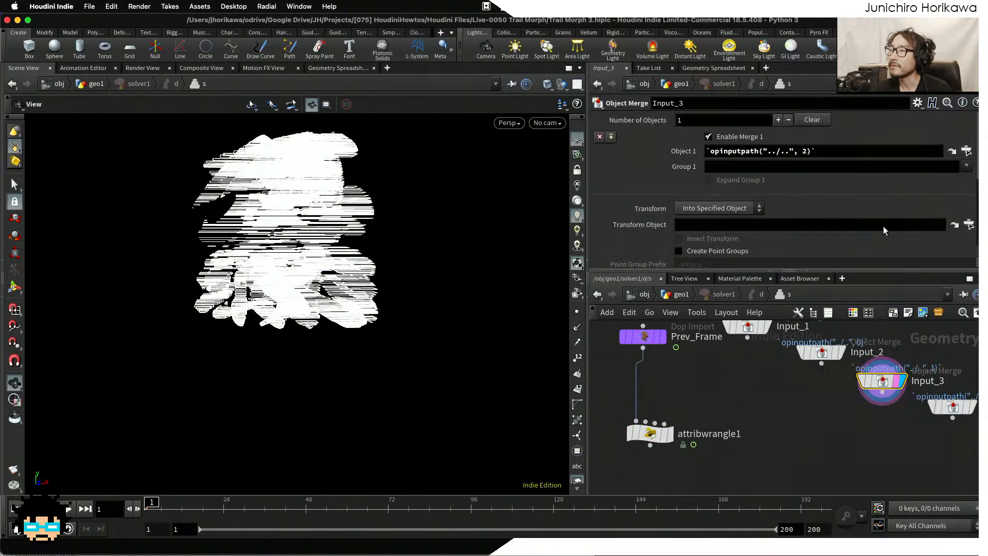
{"action": "left_click", "coordinate": [731, 68]}
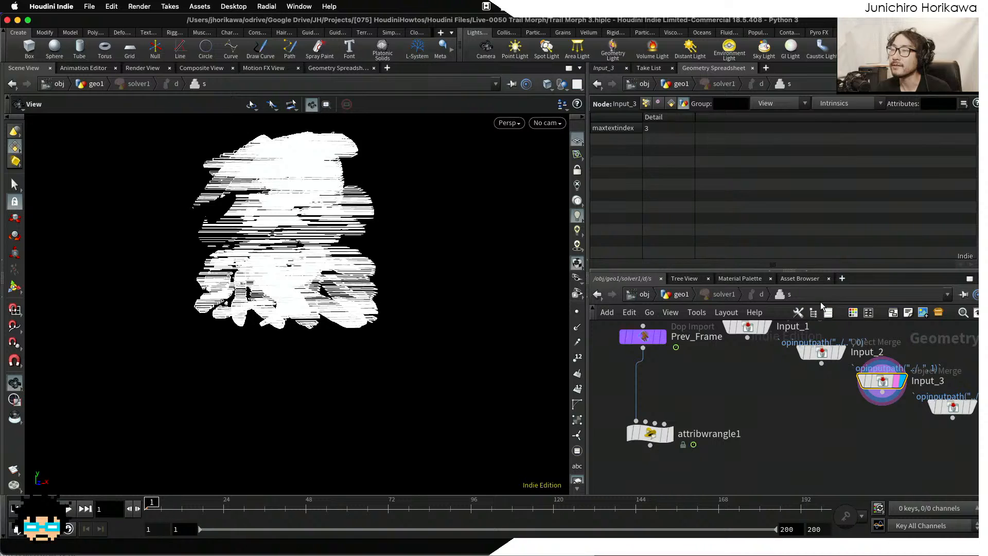
{"action": "left_click_drag", "start_coordinate": [884, 393], "coordinate": [646, 422]}
{"action": "scroll", "coordinate": [662, 432], "scroll_direction": "up", "scroll_amount": 5}
{"action": "left_click", "coordinate": [678, 443]}
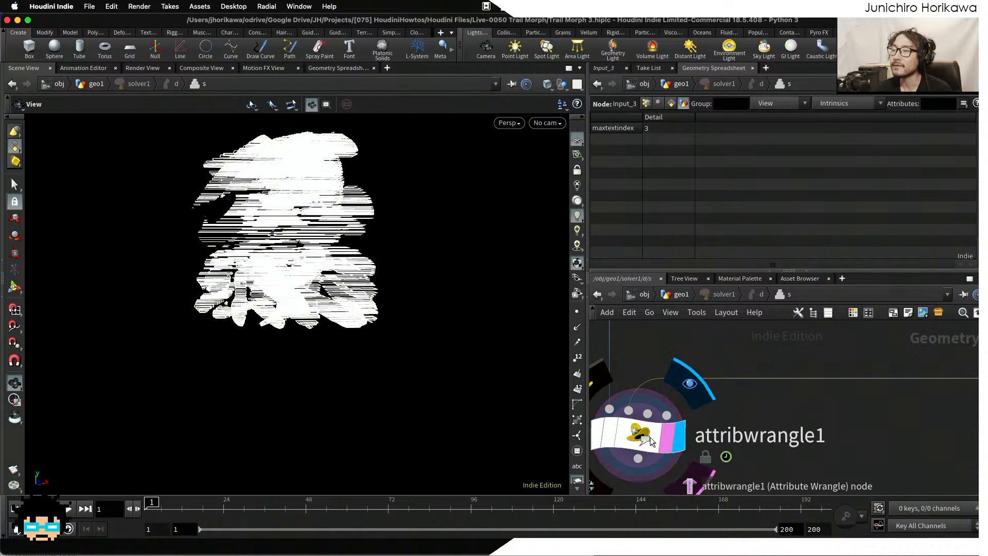
Rename attribwrangle1 as update_textindex.
{"action": "double_click", "coordinate": [750, 438]}
{"action": "type", "text": "update_text_inde"}
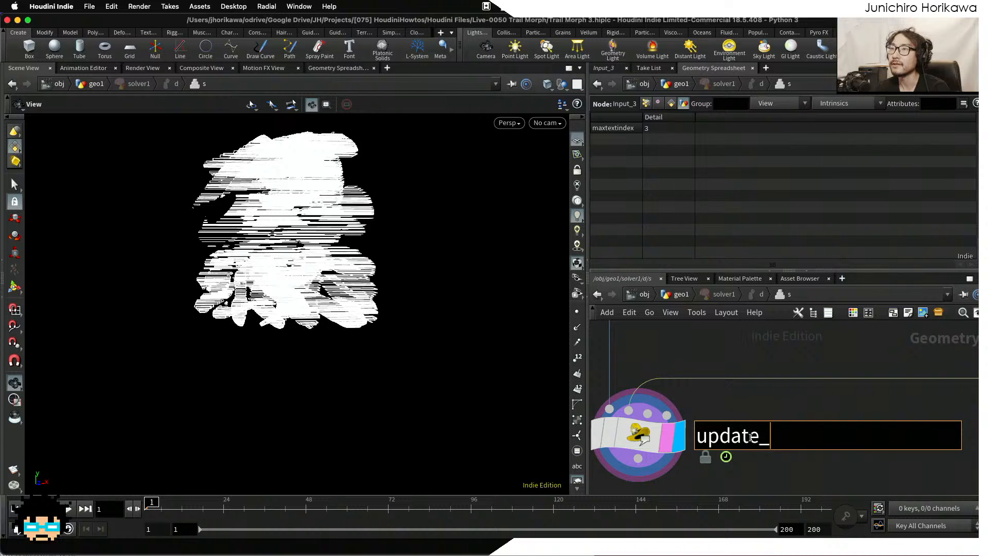
{"action": "key", "text": "BackSpace"}
{"action": "key", "text": "BackSpace"}
{"action": "key", "text": "BackSpace"}
{"action": "key", "text": "BackSpace"}
{"action": "key", "text": "BackSpace"}
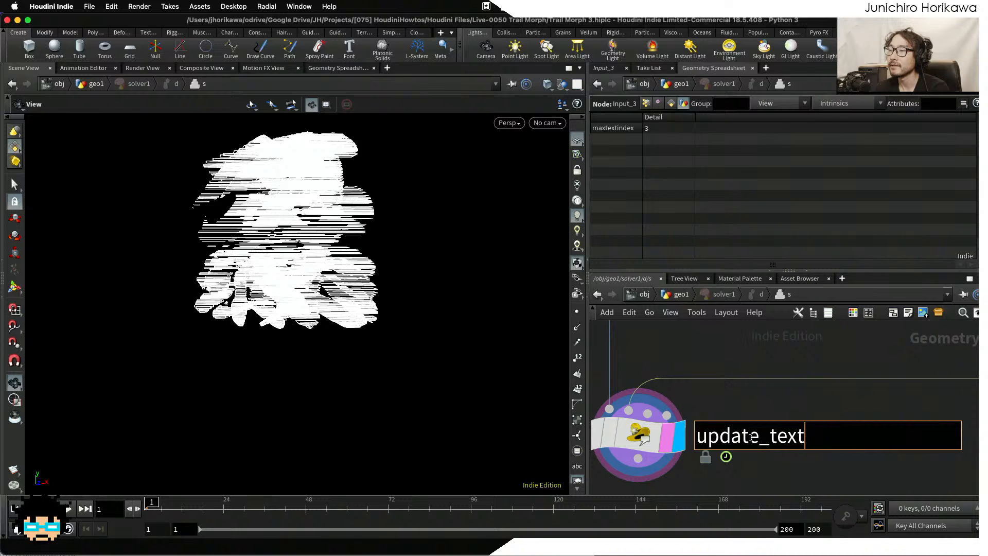
{"action": "type", "text": "inde"}
{"action": "type", "text": "x"}
{"action": "key", "text": "Return"}
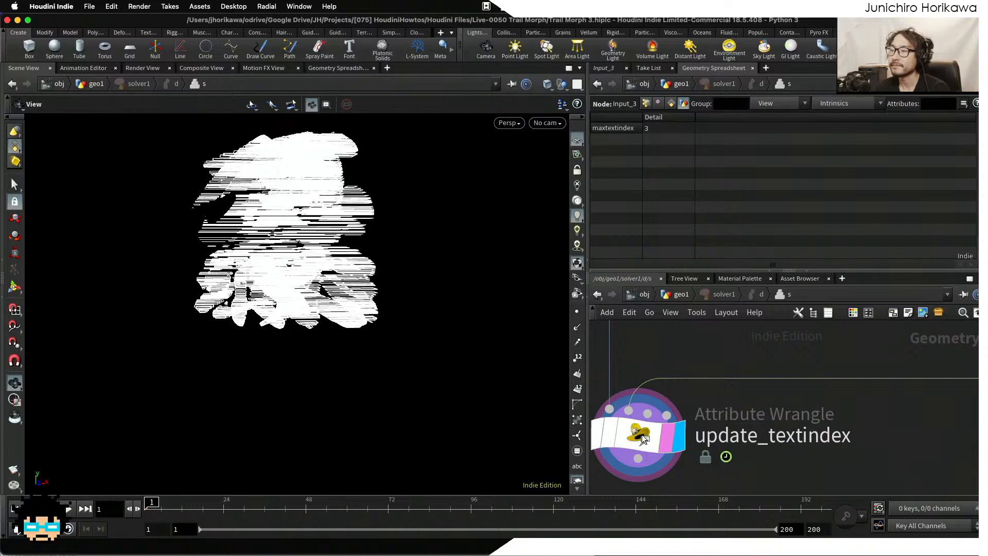
Start update_textindex's VEX code with the line int maxtextindex = detail(1, "maxtextindex");.
{"action": "left_click", "coordinate": [619, 68]}
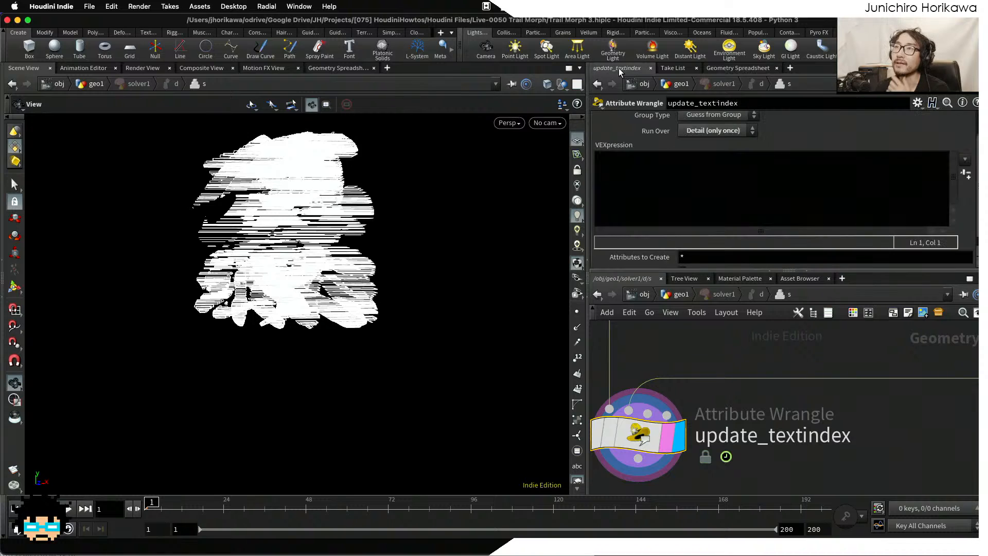
{"action": "left_click", "coordinate": [670, 170]}
{"action": "type", "text": "int matx"}
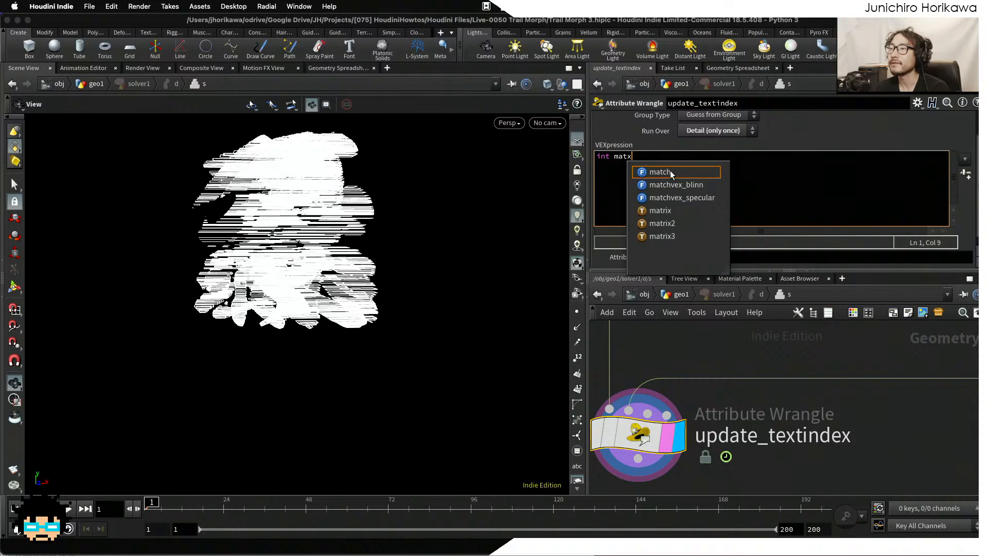
{"action": "key", "text": "Escape"}
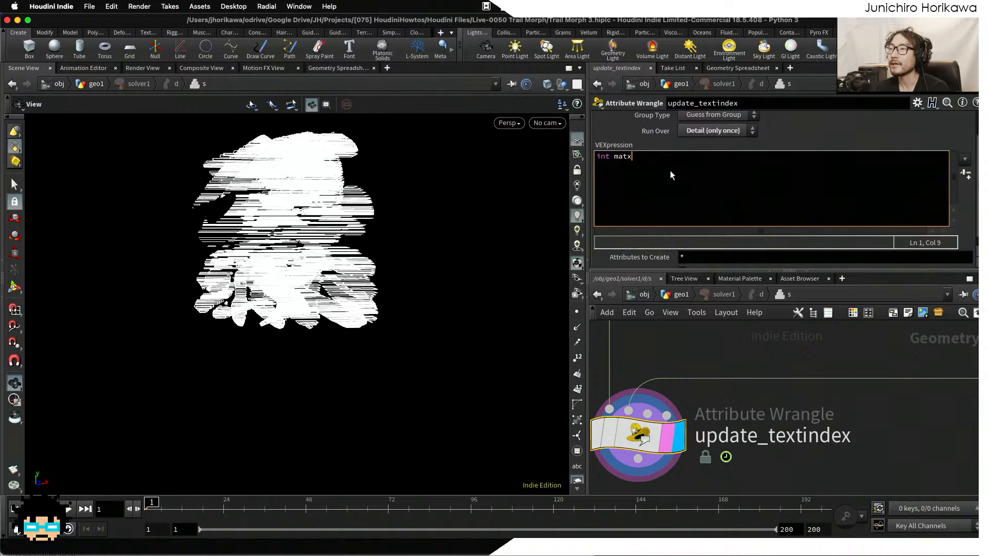
{"action": "key", "text": "BackSpace"}
{"action": "key", "text": "BackSpace"}
{"action": "type", "text": "xtextindex"}
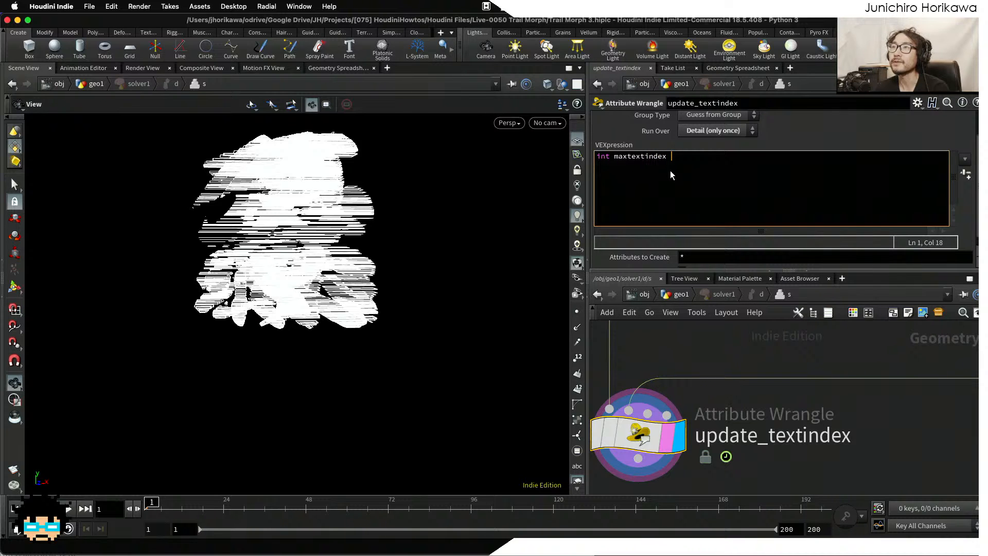
{"action": "type", "text": "= detail(1"}
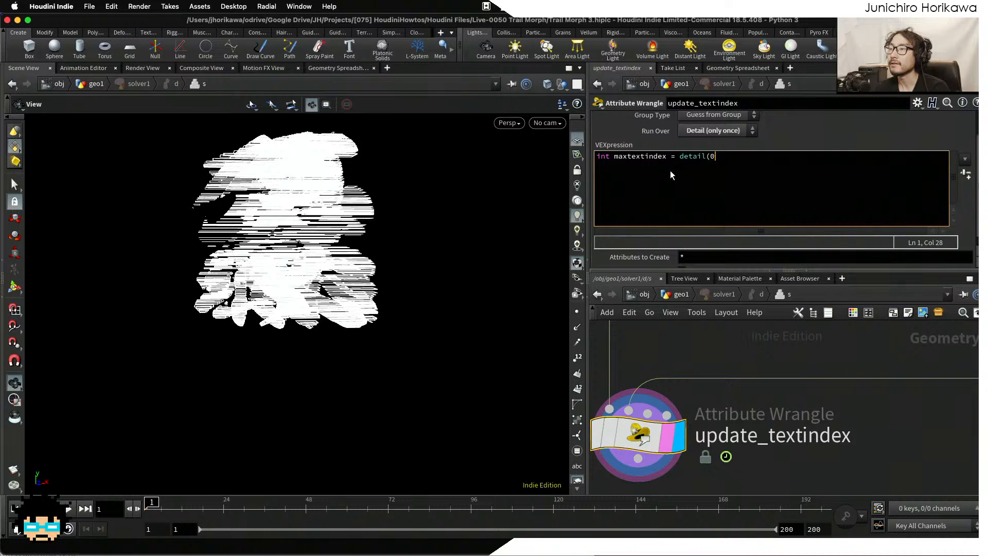
{"action": "type", "text": ", \"maxtextindex\");"}
{"action": "key", "text": "Return"}
{"action": "key", "text": "Return"}
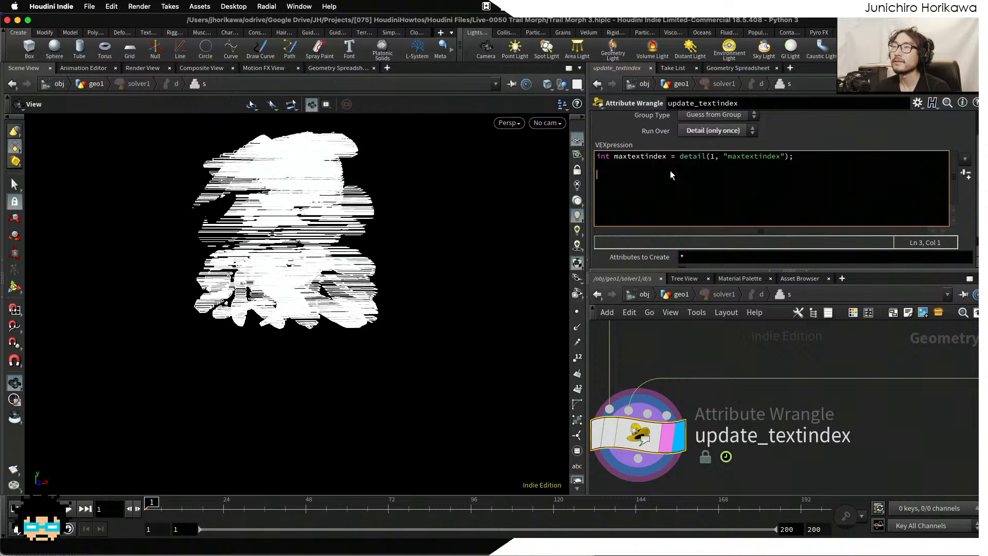
{"action": "type", "text": "float"}
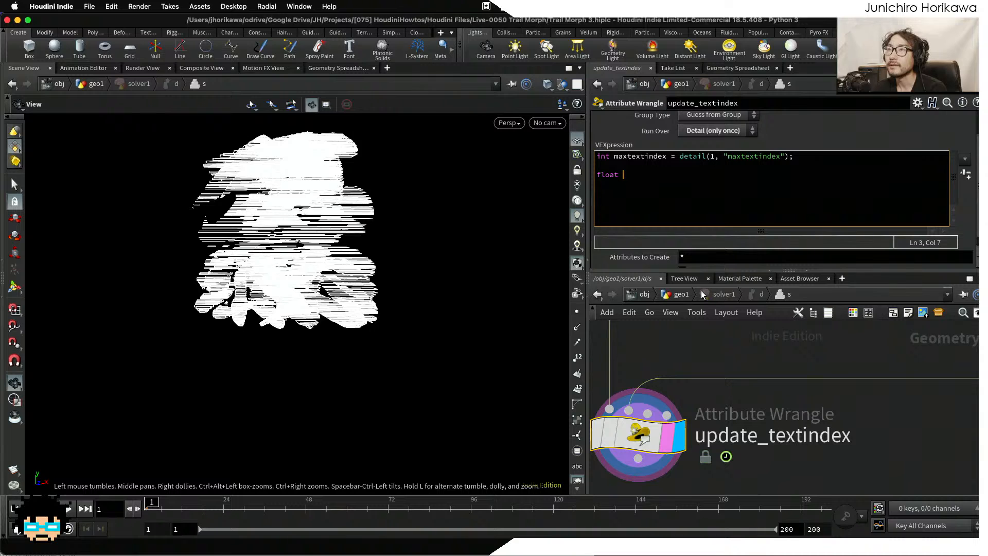
{"action": "type", "text": "f = "}
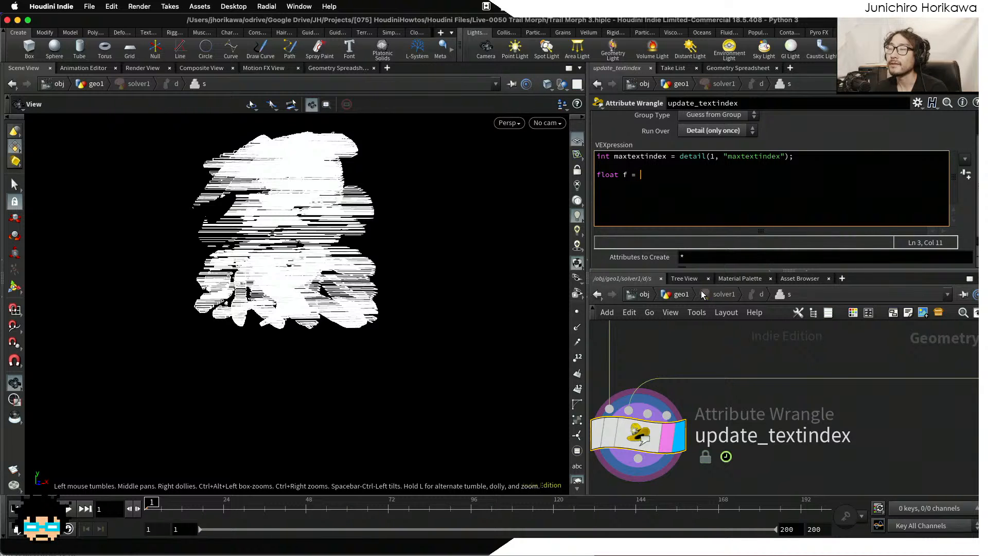
{"action": "type", "text": "(@fr"}
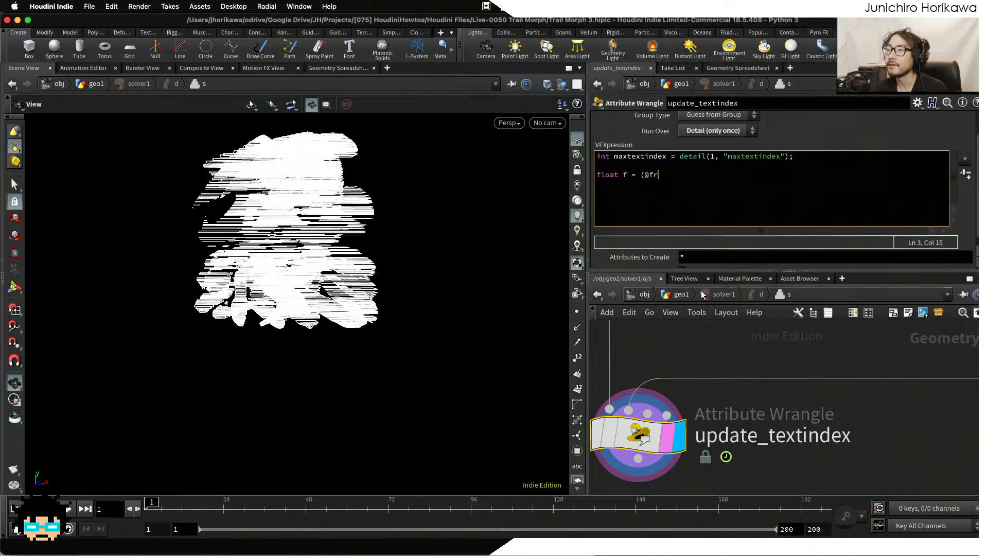
{"action": "key", "text": "BackSpace"}
{"action": "key", "text": "BackSpace"}
{"action": "type", "text": "Frame "}
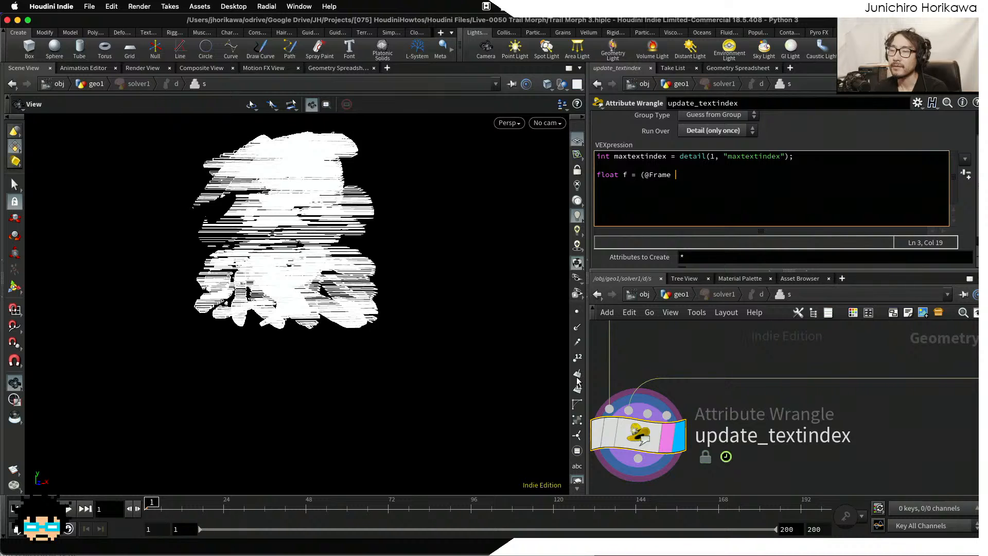
{"action": "type", "text": "--1"}
{"action": "key", "text": "BackSpace"}
{"action": "key", "text": "BackSpace"}
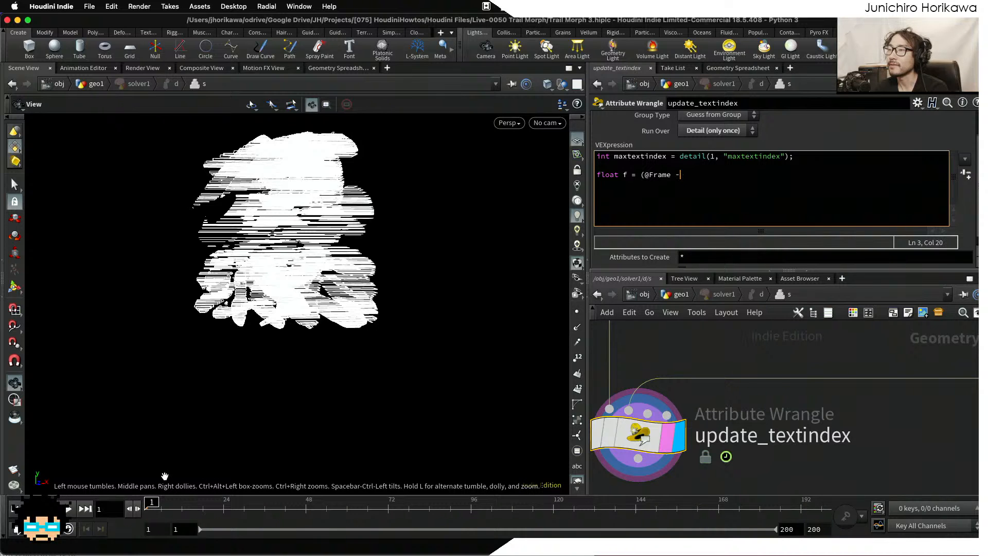
{"action": "type", "text": "1"}
{"action": "type", "text": "1) / "}
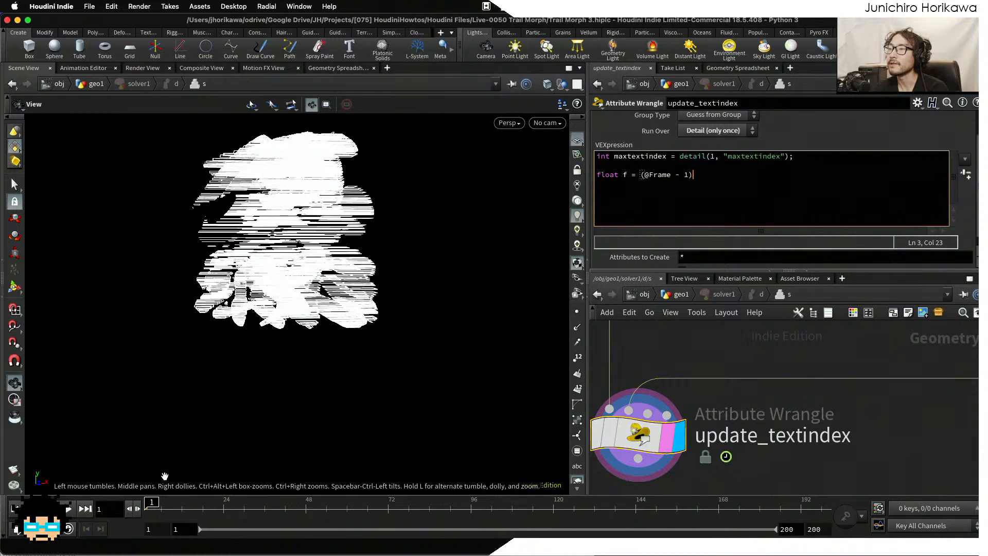
{"action": "type", "text": "$%"}
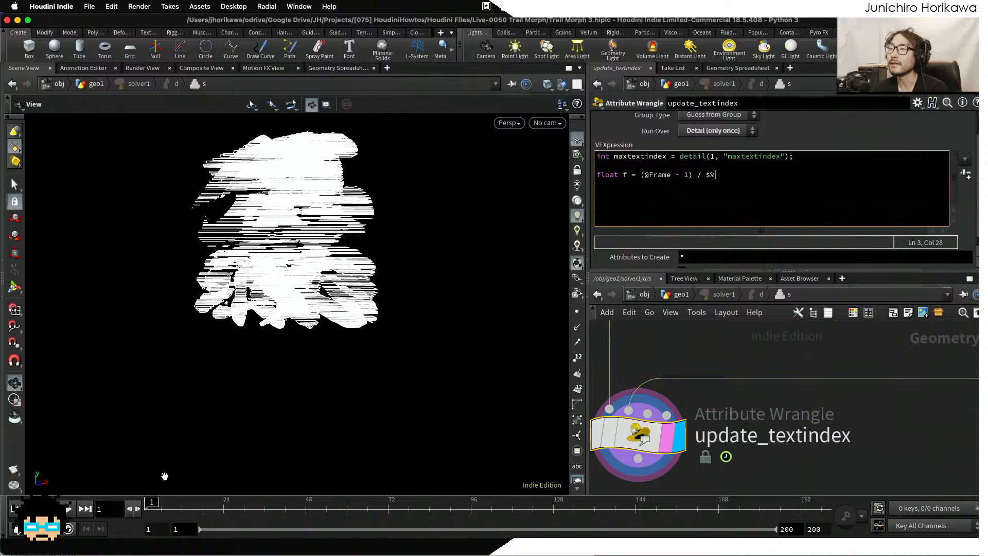
{"action": "key", "text": "BackSpace"}
{"action": "type", "text": "FEND;"}
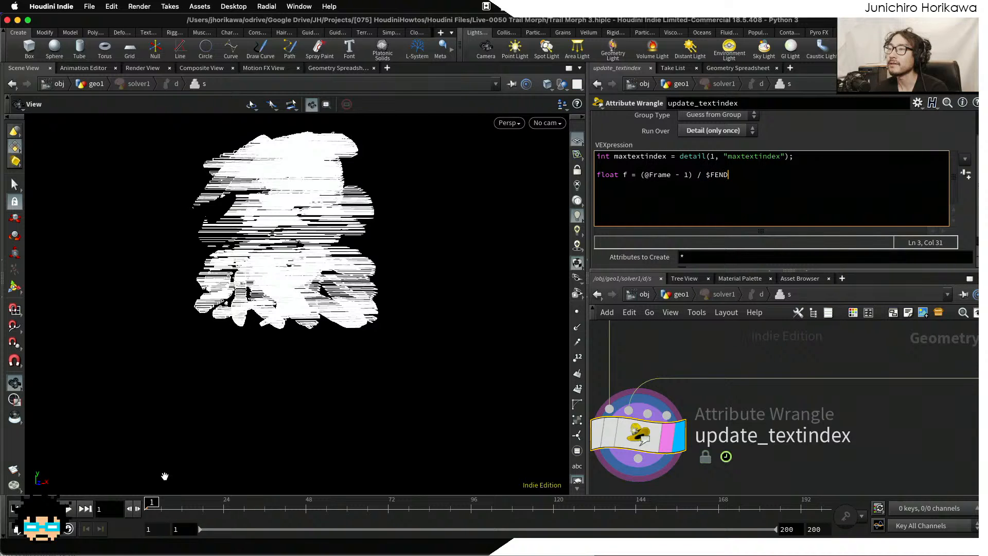
{"action": "left_click", "coordinate": [688, 175]}
{"action": "type", "text": ".0"}
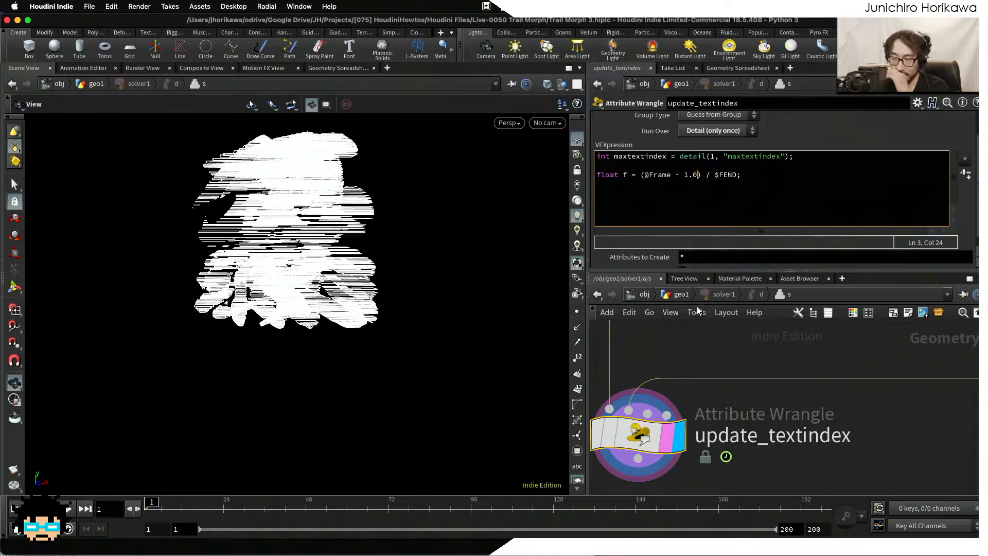
{"action": "key", "text": "super+s"}
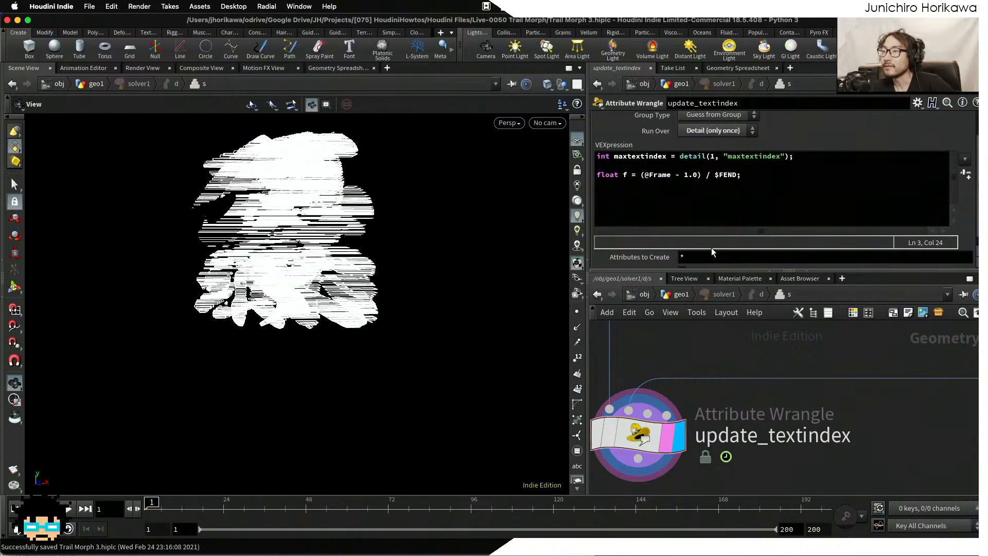
{"action": "left_click_drag", "start_coordinate": [757, 176], "coordinate": [641, 176]}
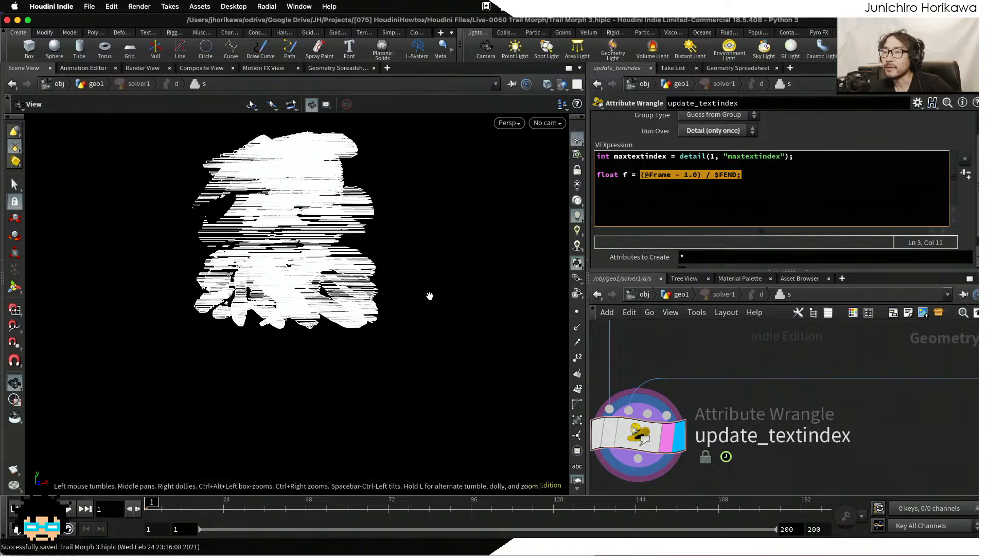
{"action": "left_click", "coordinate": [693, 176]}
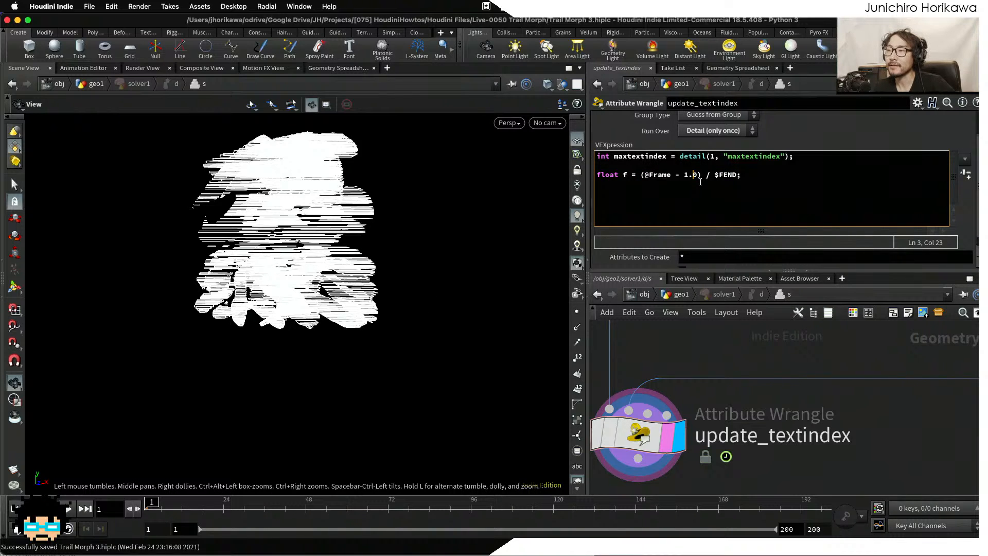
{"action": "left_click_drag", "start_coordinate": [699, 176], "coordinate": [682, 177]}
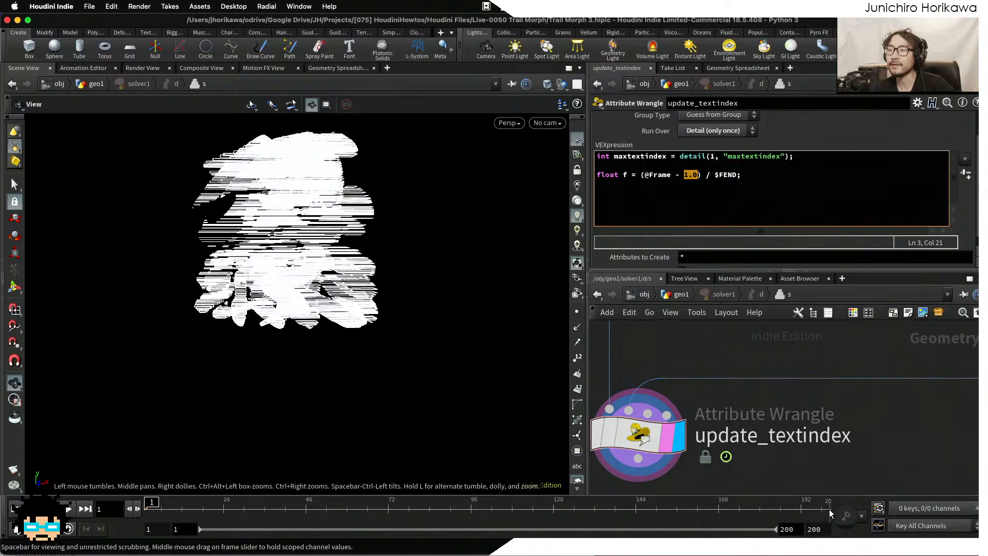
{"action": "left_click_drag", "start_coordinate": [768, 178], "coordinate": [640, 176]}
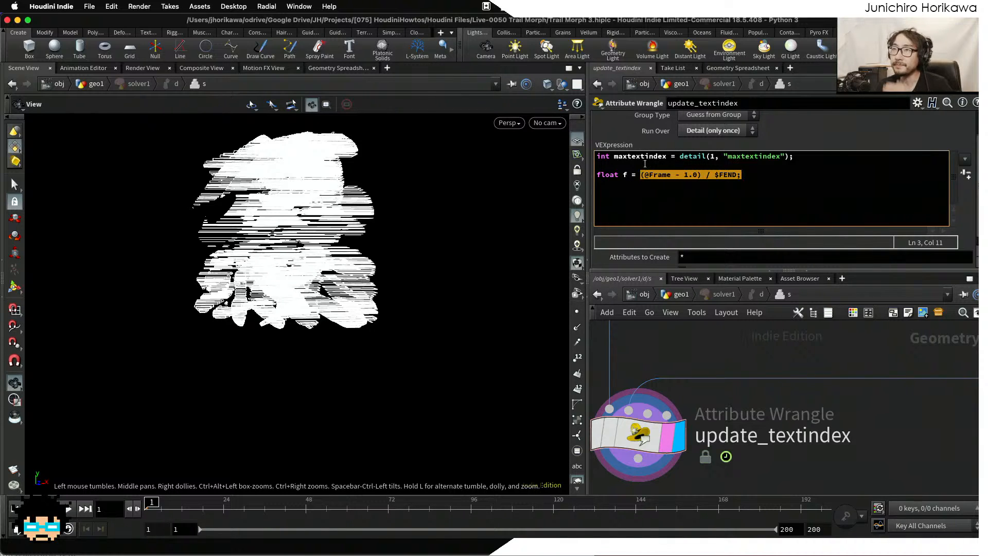
Add the line float stepf = 1.0 / (maxtextindex + 1); below the float f line in update_textindex's VEX code.
{"action": "left_click", "coordinate": [758, 184]}
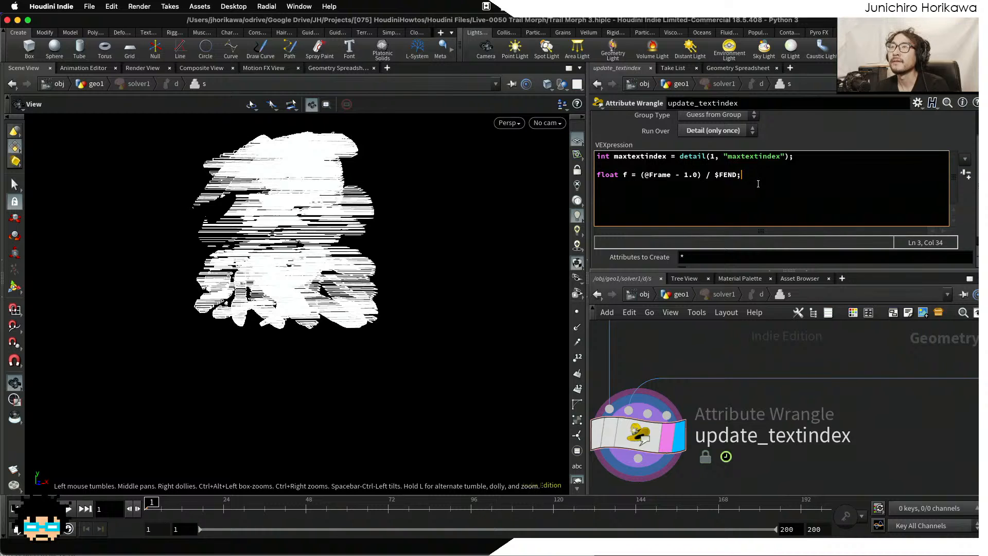
{"action": "key", "text": "Return"}
{"action": "type", "text": "float"}
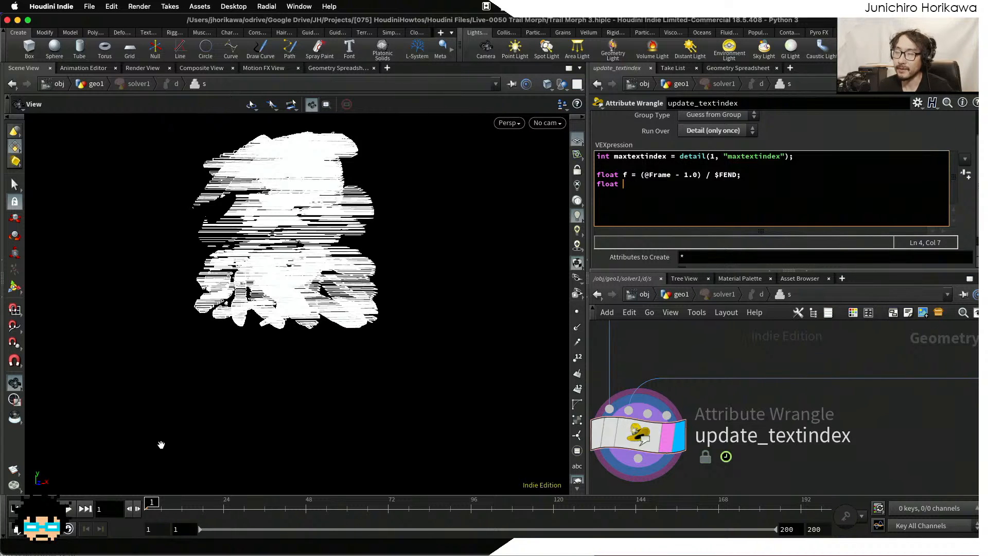
{"action": "type", "text": "step "}
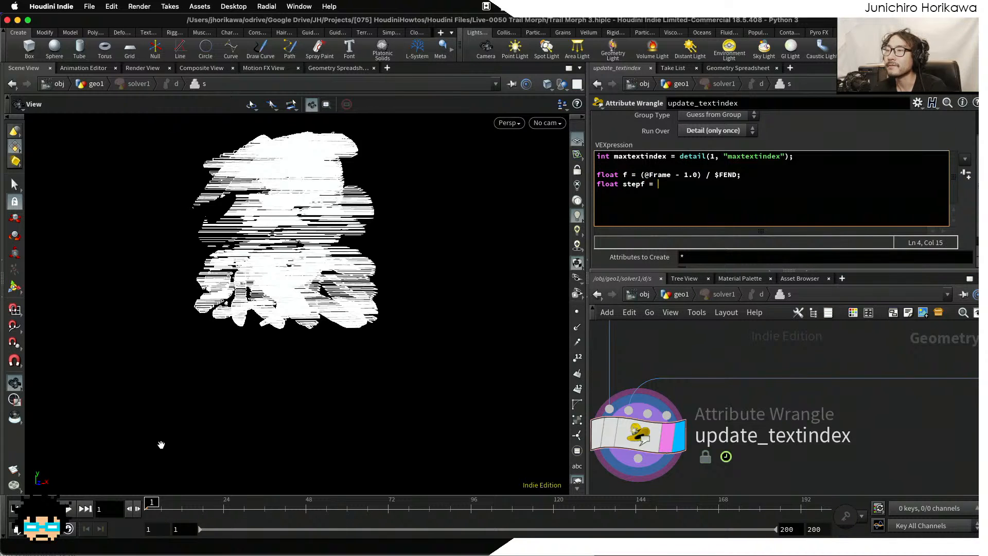
{"action": "type", "text": " = 1.0 / (maxtextindex + 1"}
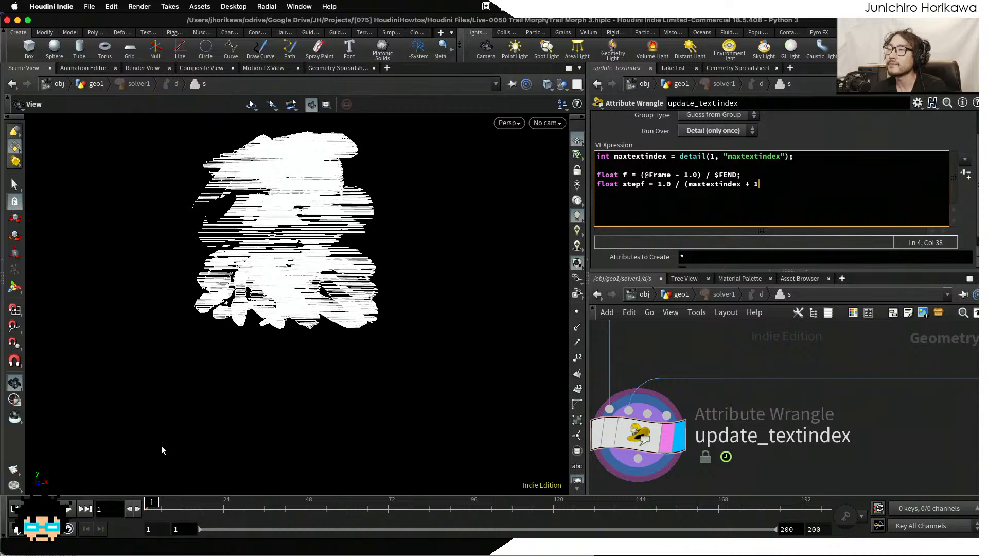
{"action": "type", "text": ");"}
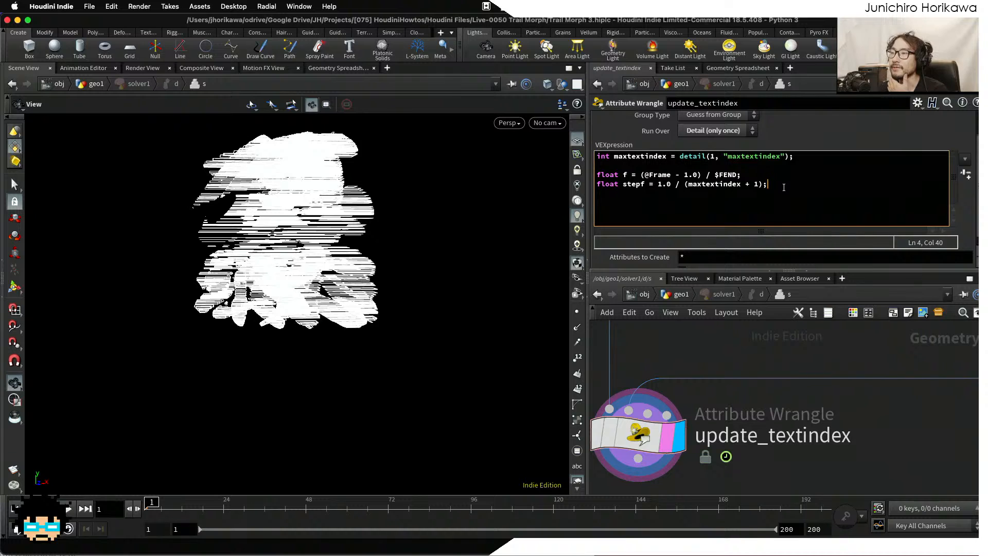
{"action": "left_click_drag", "start_coordinate": [782, 186], "coordinate": [638, 185]}
{"action": "left_click", "coordinate": [638, 186]}
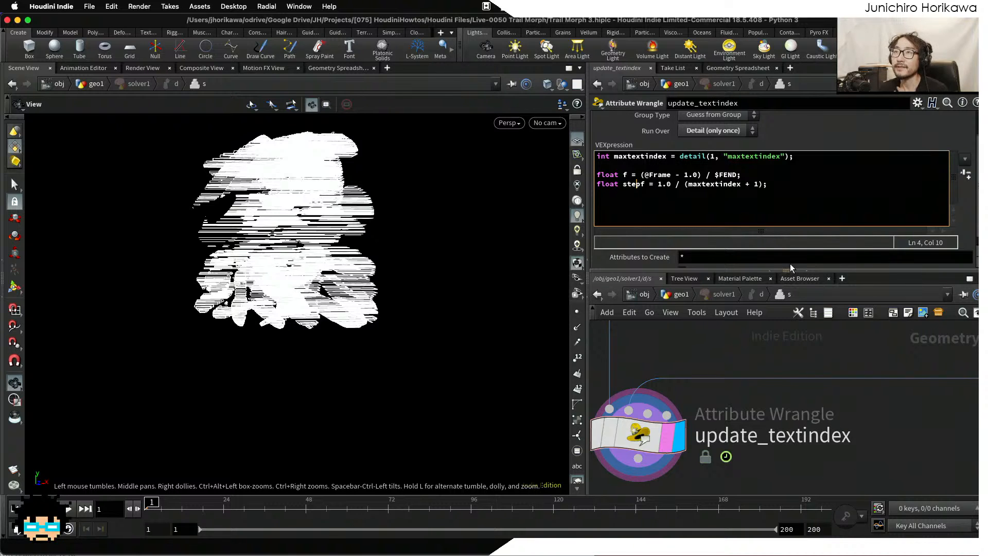
Leave a blank line below the stepf line and write the assignment i@textindex = f / stepf in the VEX code.
{"action": "key", "text": "Return"}
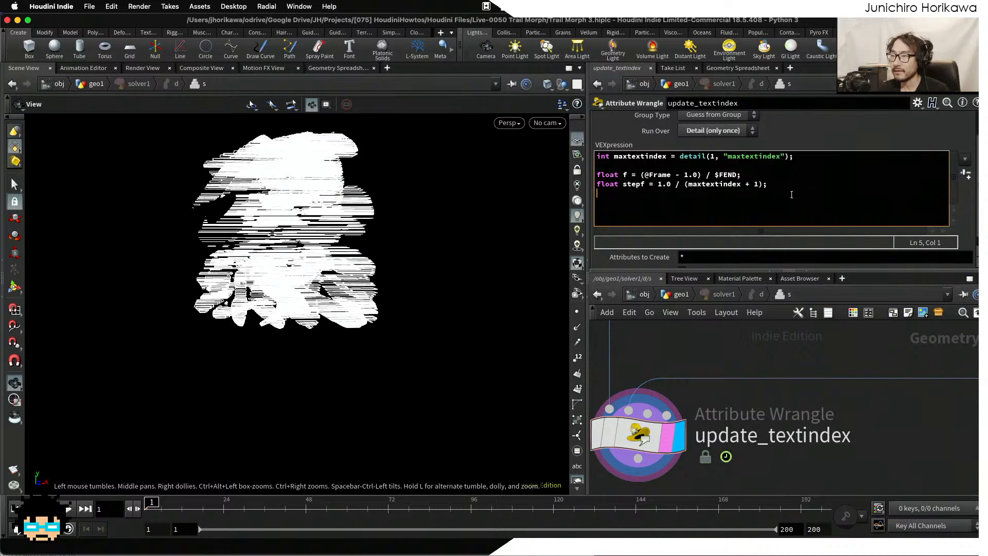
{"action": "type", "text": "i@textu"}
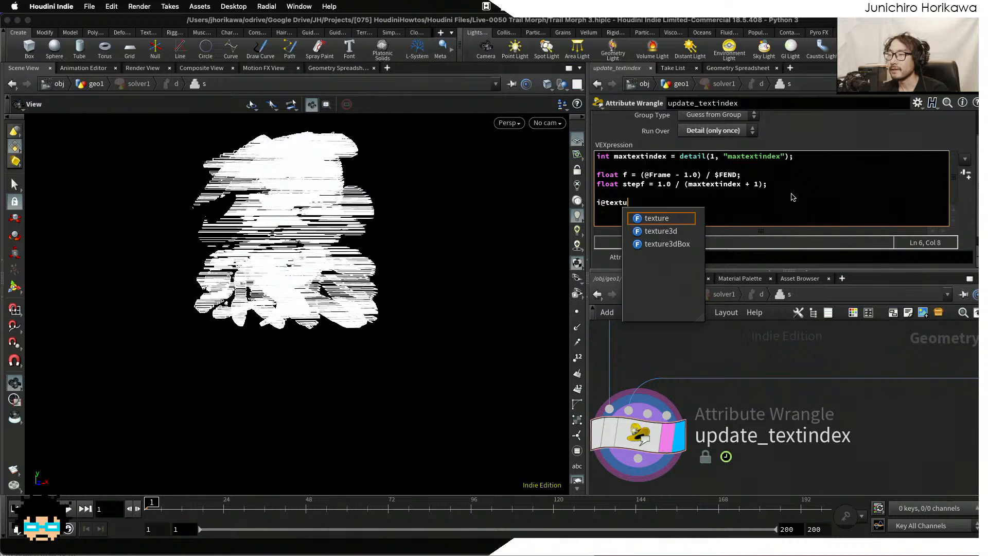
{"action": "key", "text": "BackSpace"}
{"action": "key", "text": "BackSpace"}
{"action": "type", "text": "x"}
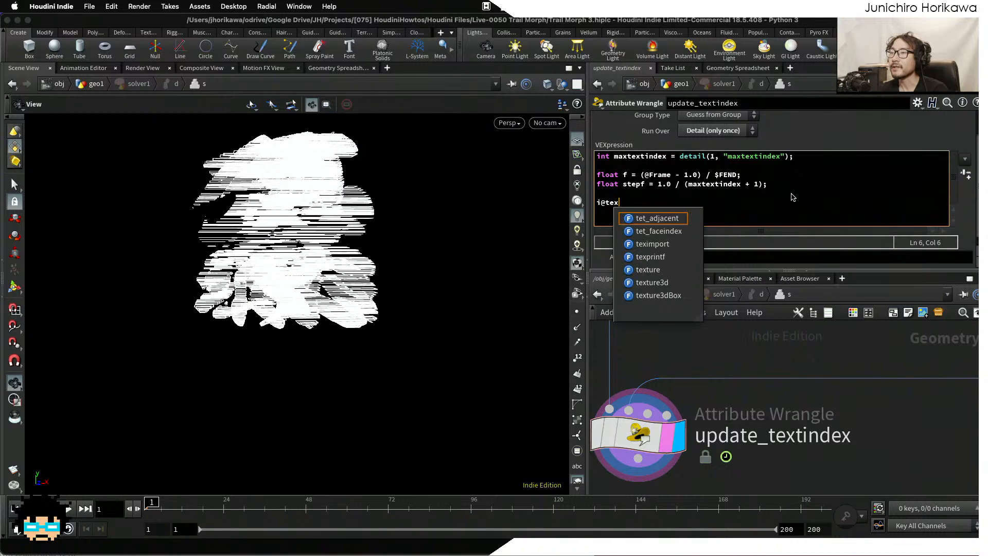
{"action": "type", "text": "tinde"}
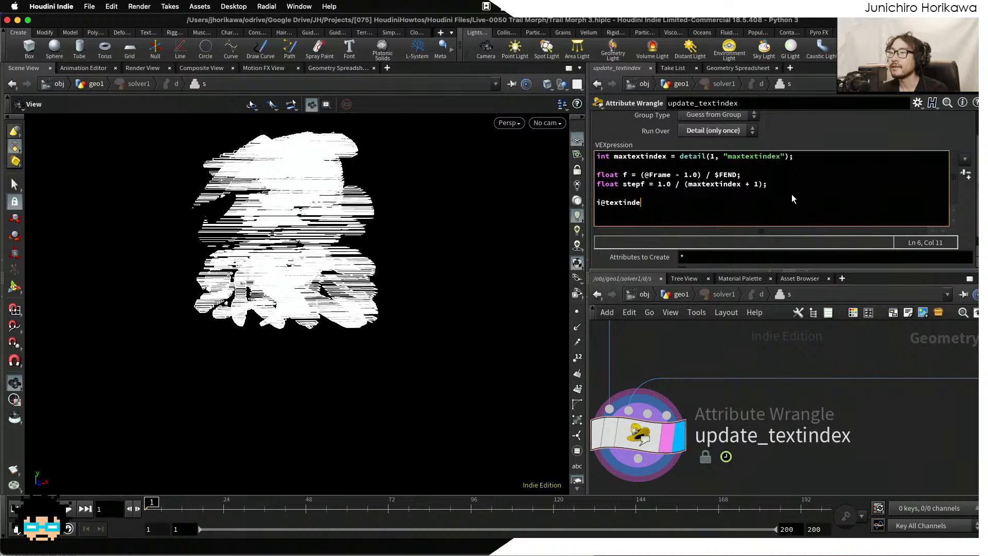
{"action": "type", "text": "x = f / "}
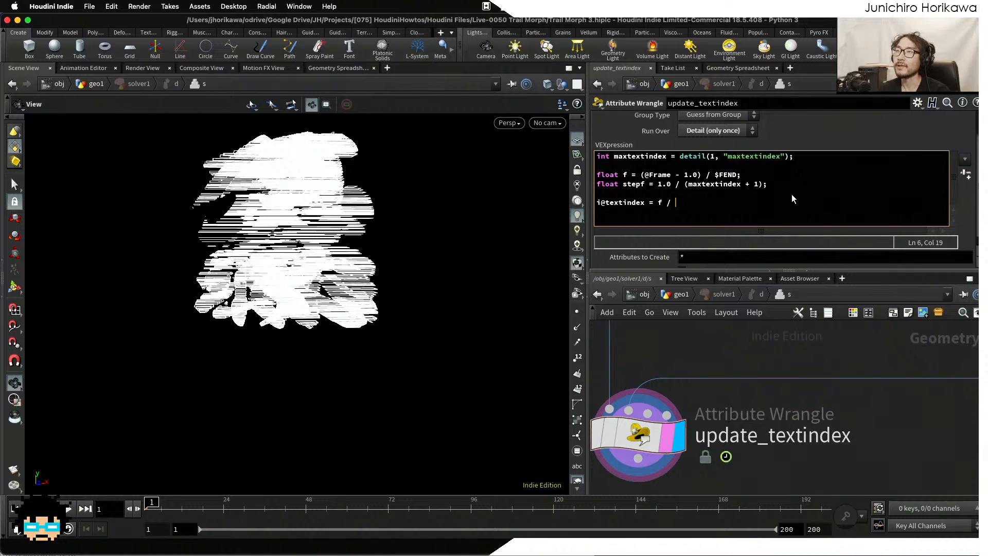
{"action": "type", "text": "stepf"}
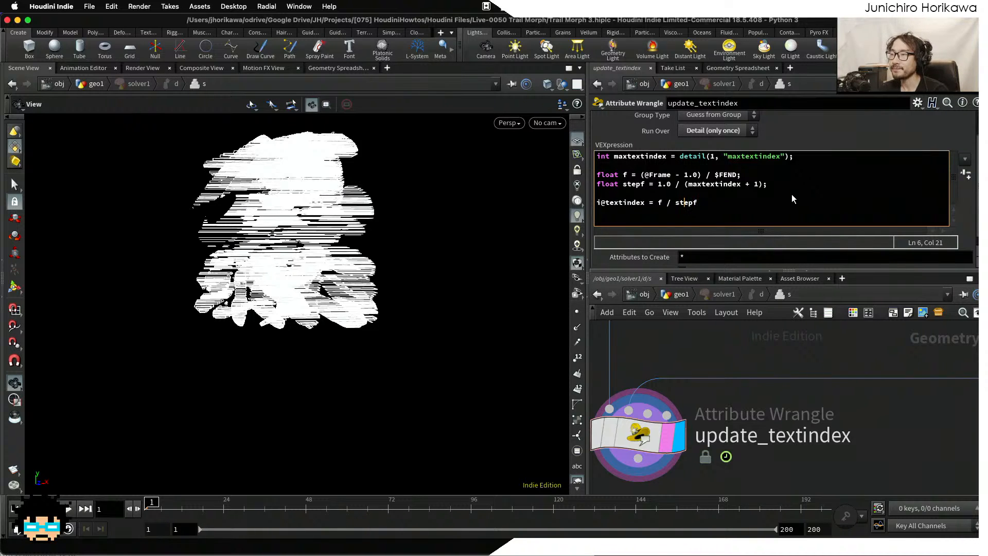
Wrap f / stepf in a floor() call in the i@textindex line and end the statement with a semicolon.
{"action": "key", "text": "Left"}
{"action": "key", "text": "Left"}
{"action": "key", "text": "Left"}
{"action": "key", "text": "Left"}
{"action": "key", "text": "Left"}
{"action": "key", "text": "Left"}
{"action": "key", "text": "Left"}
{"action": "key", "text": "Left"}
{"action": "key", "text": "Left"}
{"action": "type", "text": "floor("}
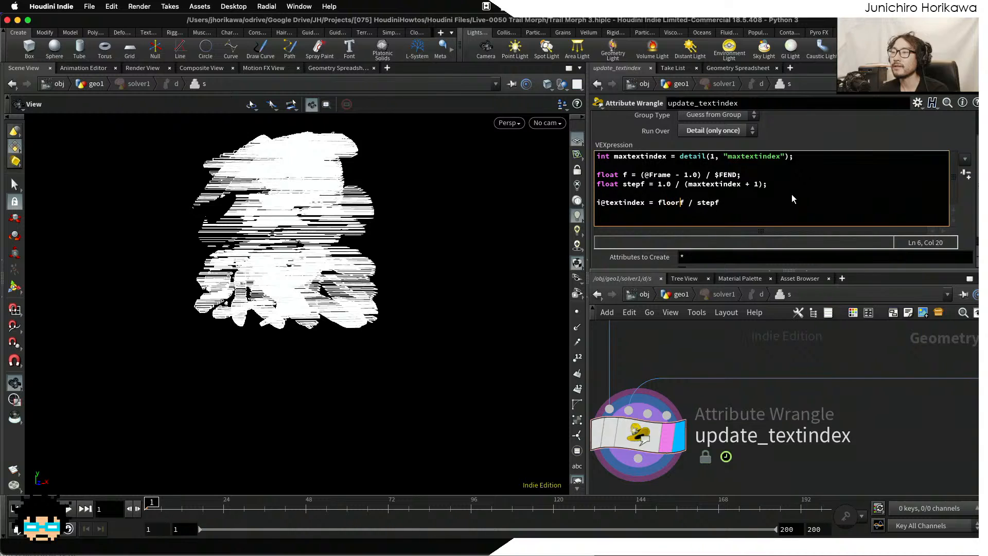
{"action": "key", "text": "Right"}
{"action": "key", "text": "Right"}
{"action": "key", "text": "Right"}
{"action": "key", "text": "Right"}
{"action": "key", "text": "End"}
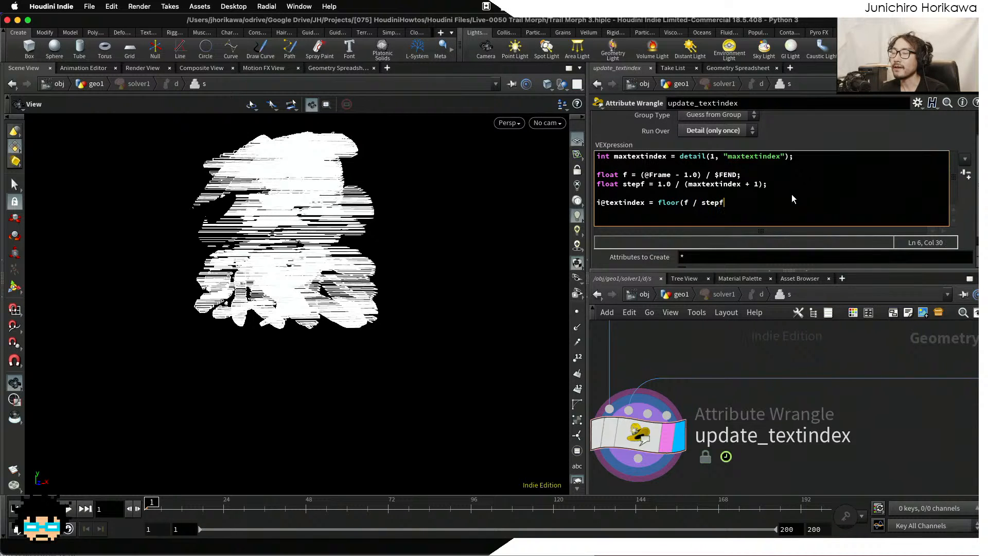
{"action": "type", "text": ");"}
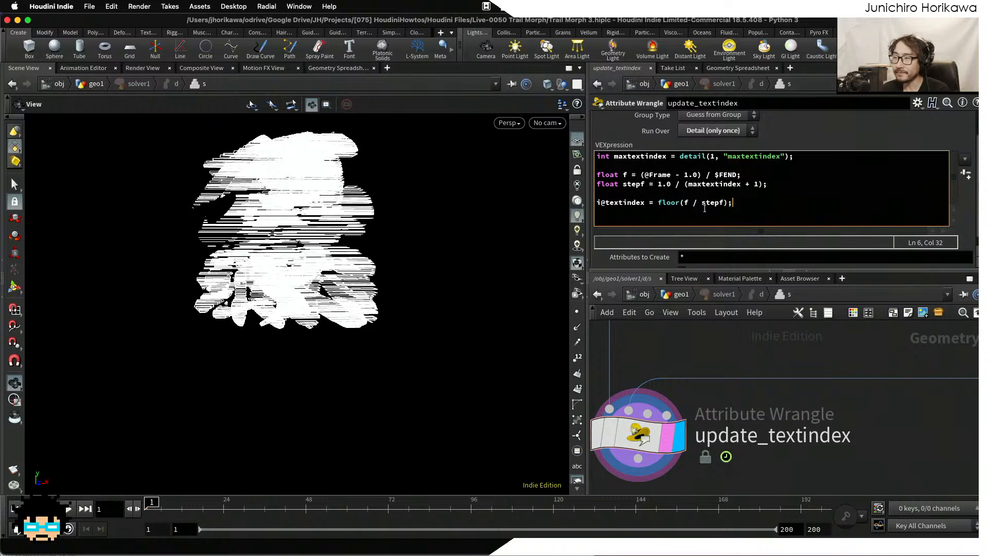
Start a new line below the i@textindex statement and save the scene.
{"action": "left_click_drag", "start_coordinate": [745, 203], "coordinate": [658, 203]}
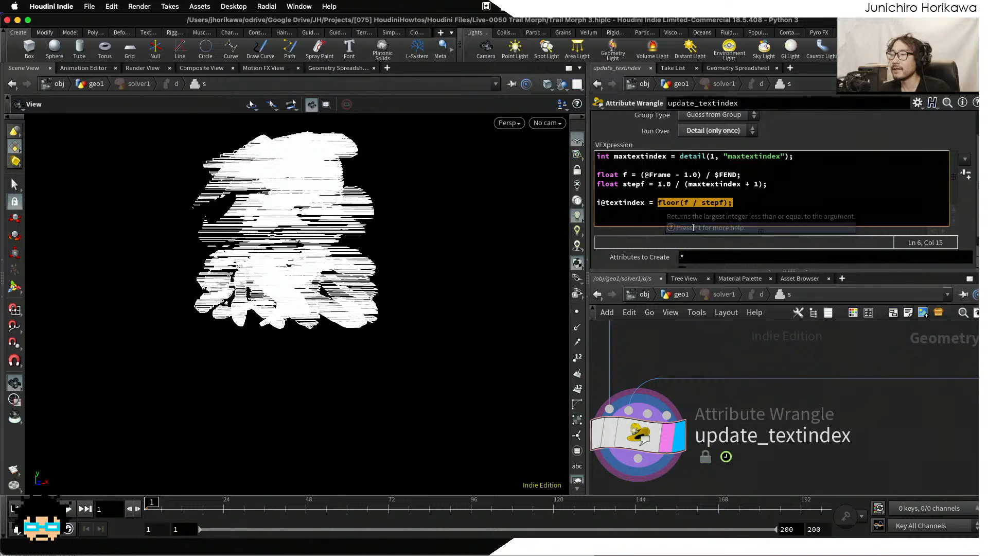
{"action": "left_click", "coordinate": [668, 202]}
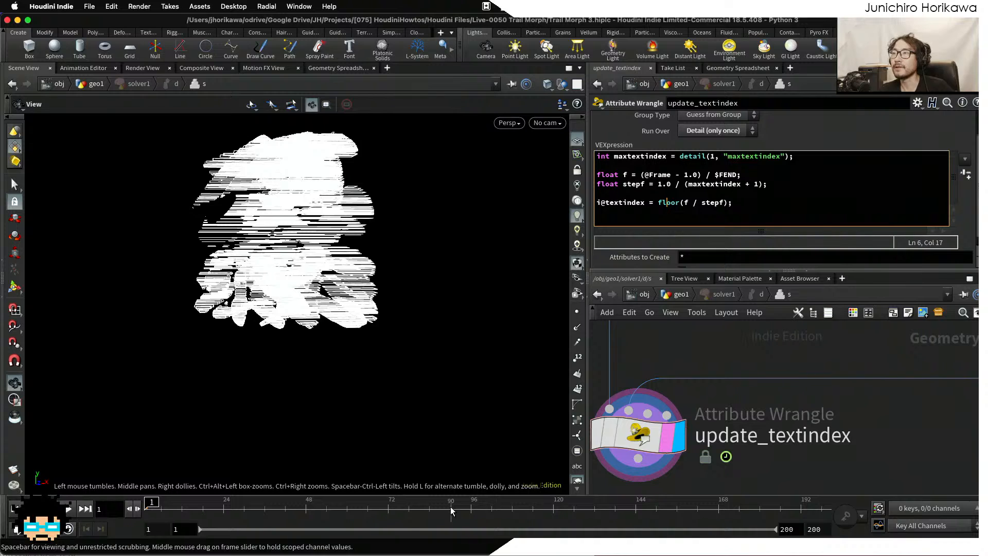
{"action": "left_click", "coordinate": [790, 202]}
{"action": "key", "text": "Return"}
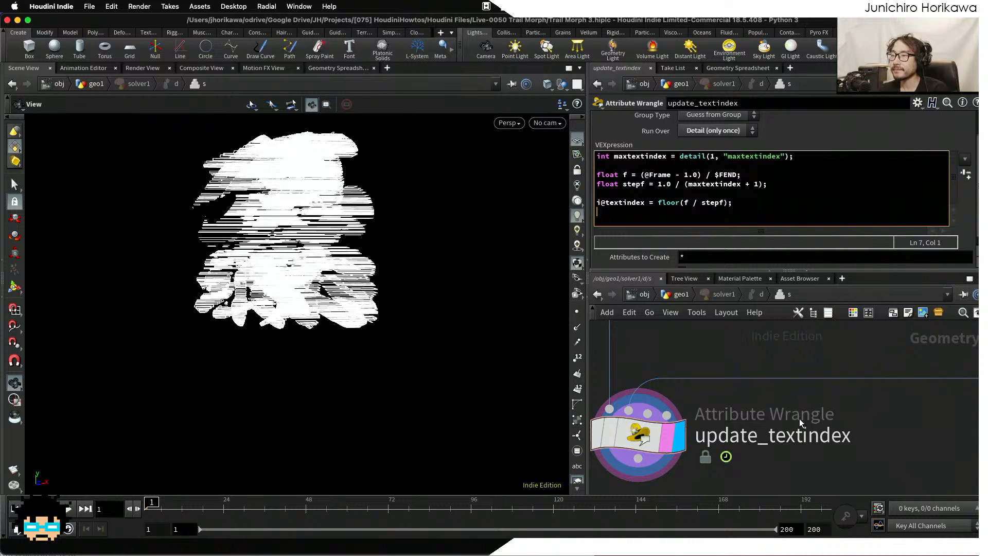
{"action": "key", "text": "super+s"}
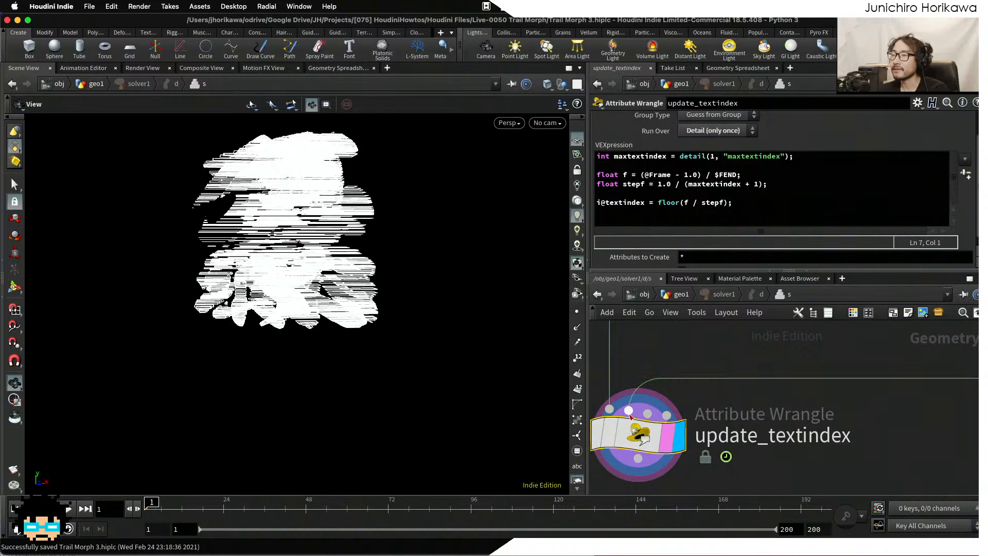
Return to the geo1 network, play the timeline to check solver1's textindex detail value, and rewind to frame 1.
{"action": "left_click", "coordinate": [677, 295]}
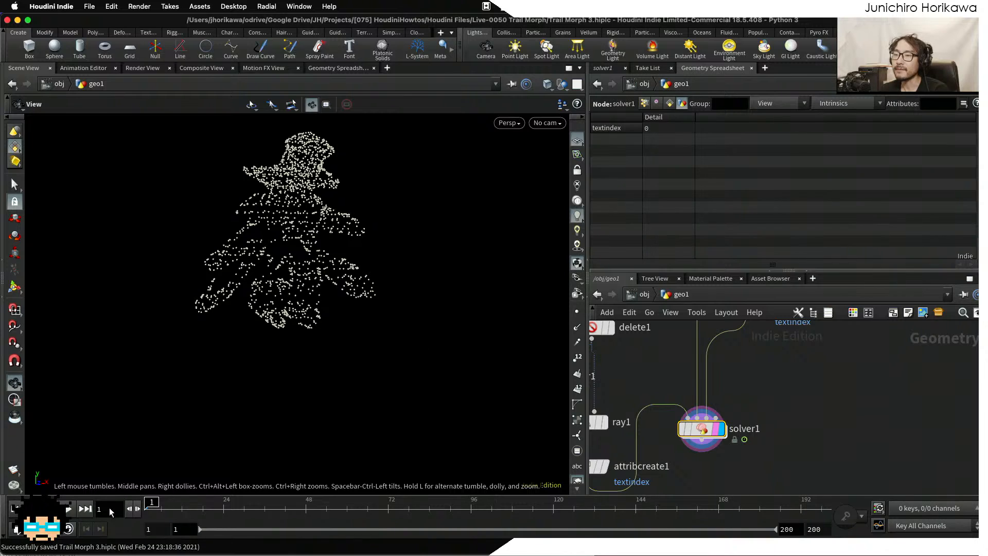
{"action": "left_click", "coordinate": [71, 509]}
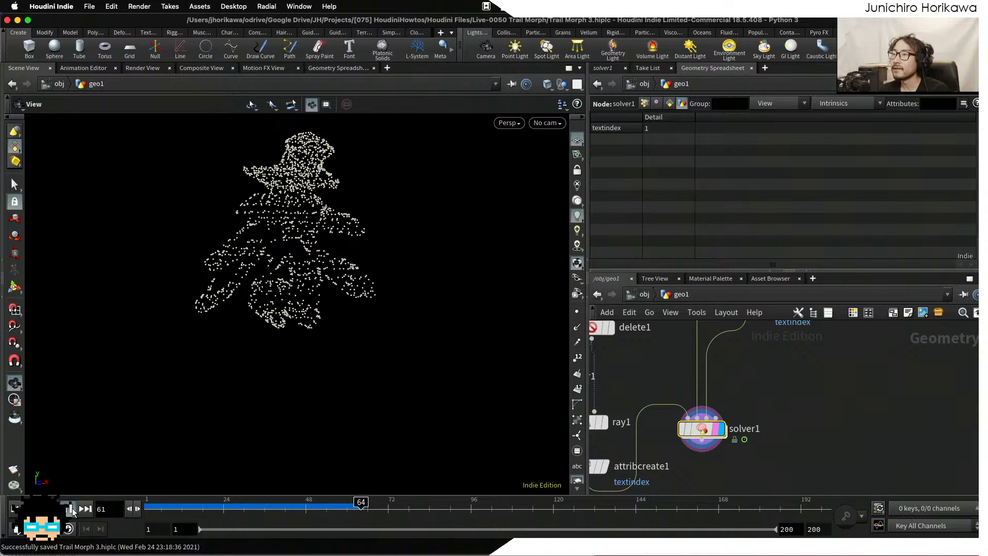
{"action": "left_click", "coordinate": [72, 509]}
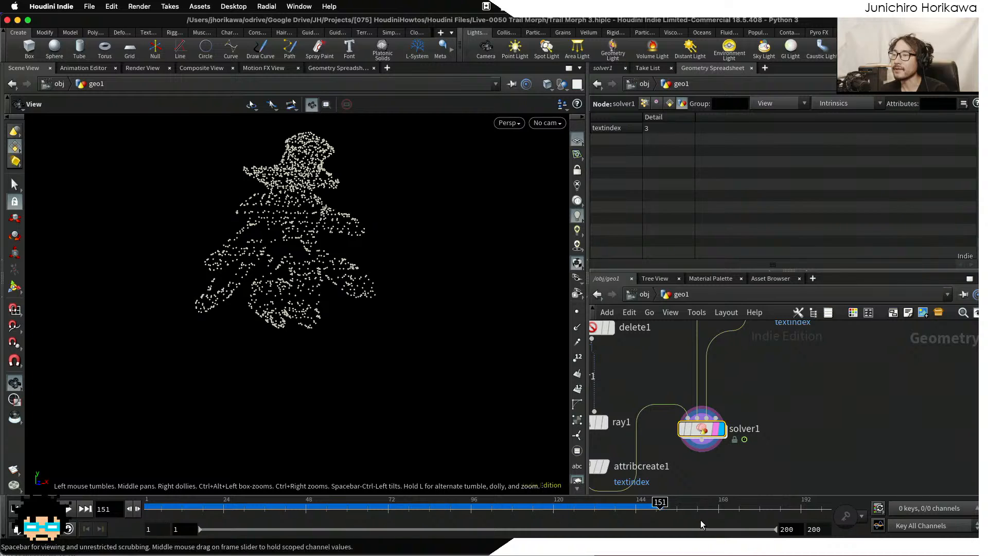
{"action": "left_click", "coordinate": [68, 510]}
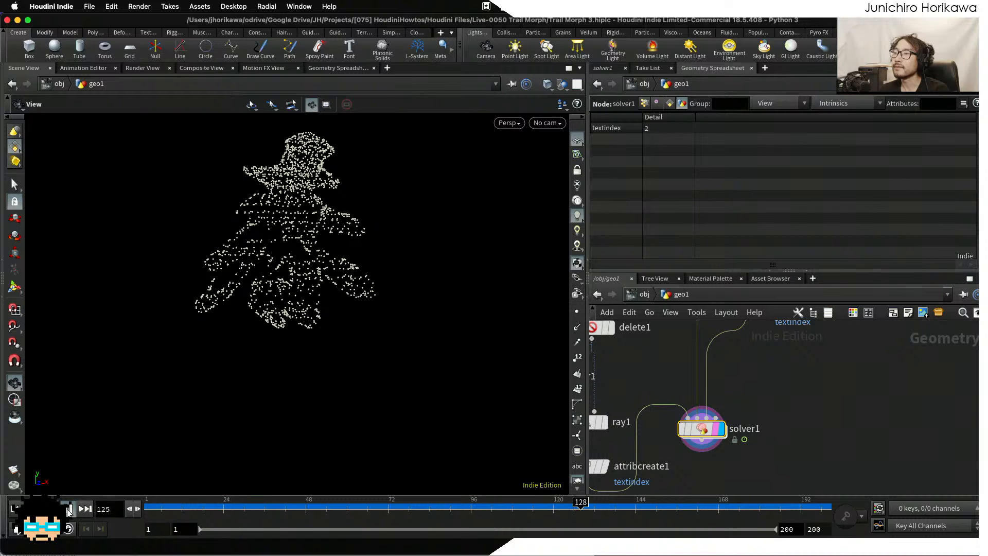
{"action": "left_click", "coordinate": [69, 512]}
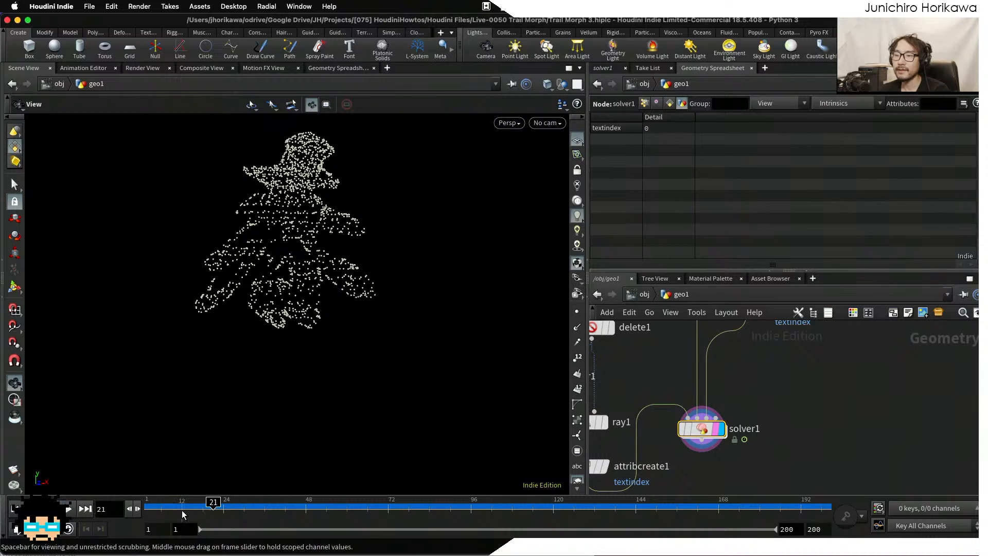
{"action": "left_click_drag", "start_coordinate": [210, 508], "coordinate": [146, 508]}
Reopen the update_textindex wrangle's code inside solver1 and review the f / stepf expression in the floor call.
{"action": "double_click", "coordinate": [701, 429]}
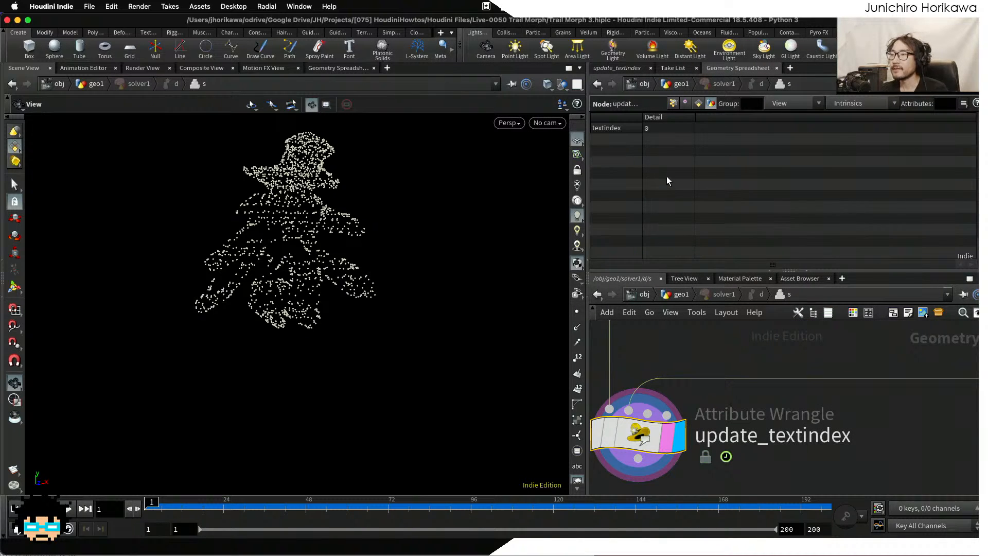
{"action": "left_click", "coordinate": [613, 68]}
{"action": "left_click", "coordinate": [766, 207]}
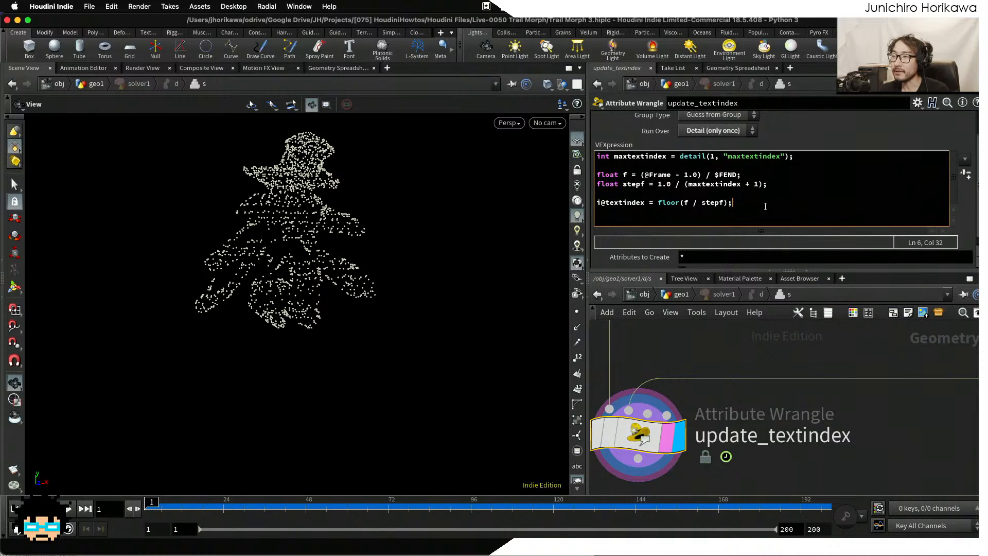
{"action": "left_click_drag", "start_coordinate": [732, 202], "coordinate": [644, 207]}
{"action": "left_click", "coordinate": [649, 202]}
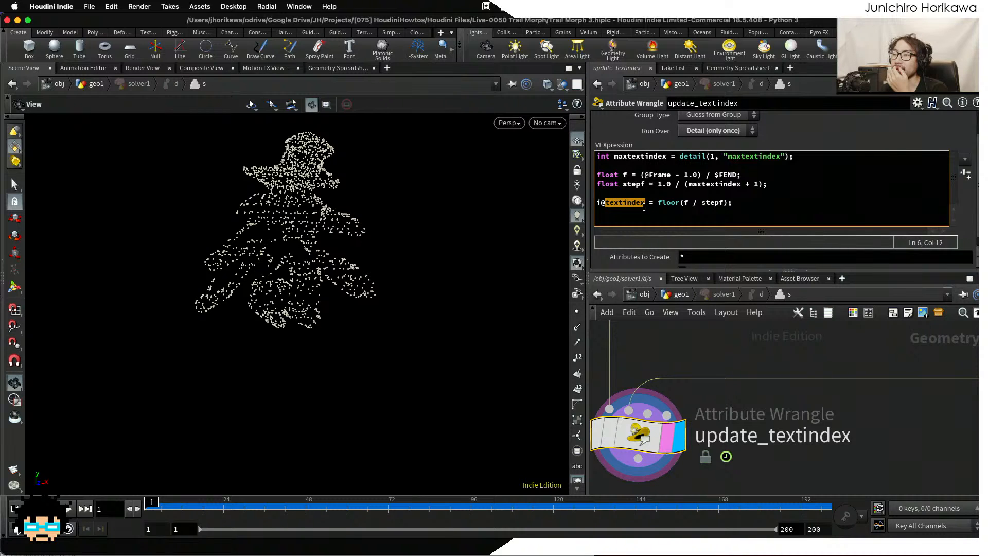
{"action": "left_click", "coordinate": [655, 205]}
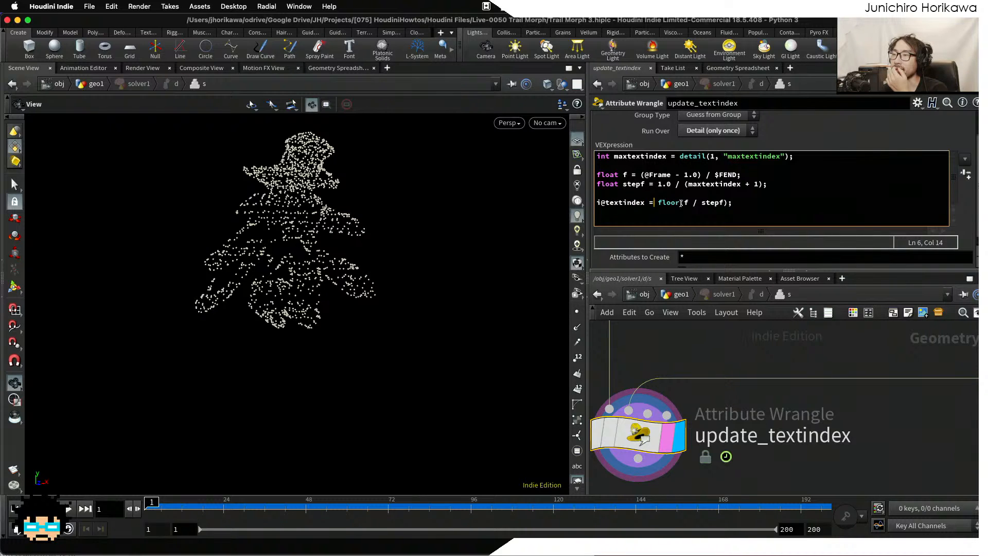
{"action": "left_click_drag", "start_coordinate": [686, 202], "coordinate": [724, 202]}
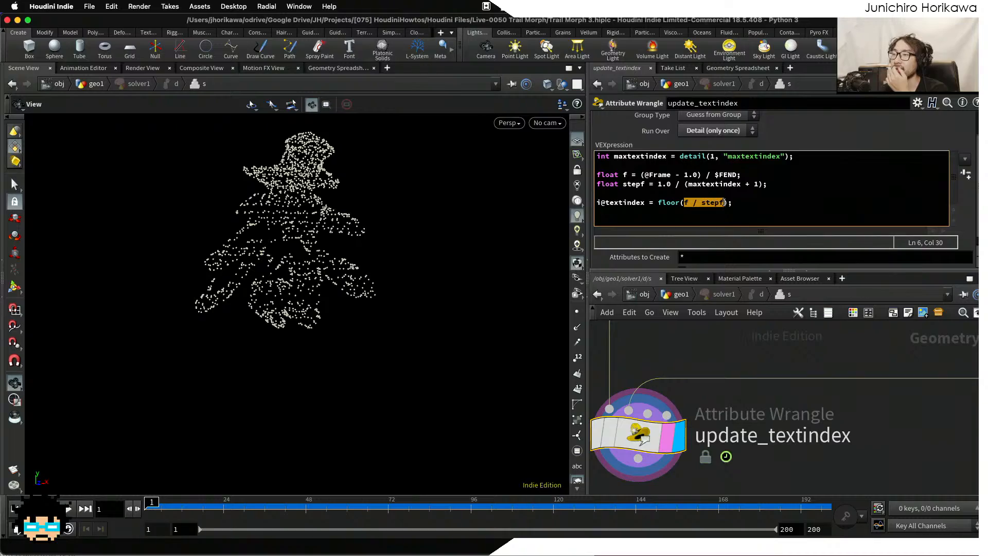
{"action": "left_click", "coordinate": [726, 203]}
Switch to the Houdini documentation in Chrome and find the frac function's page through the VEX Functions index.
{"action": "key", "text": "ctrl+Up"}
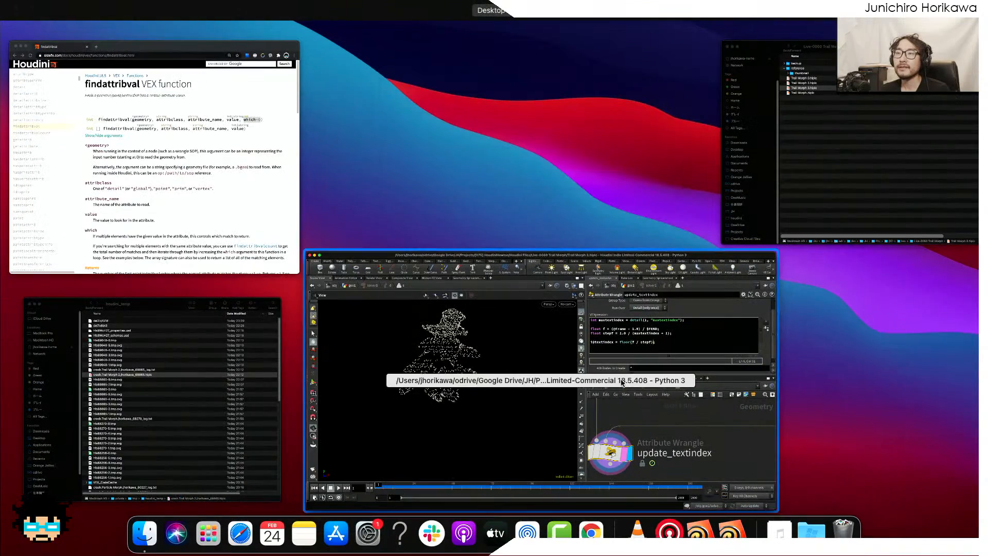
{"action": "left_click", "coordinate": [186, 180]}
{"action": "left_click_drag", "start_coordinate": [208, 98], "coordinate": [267, 77]}
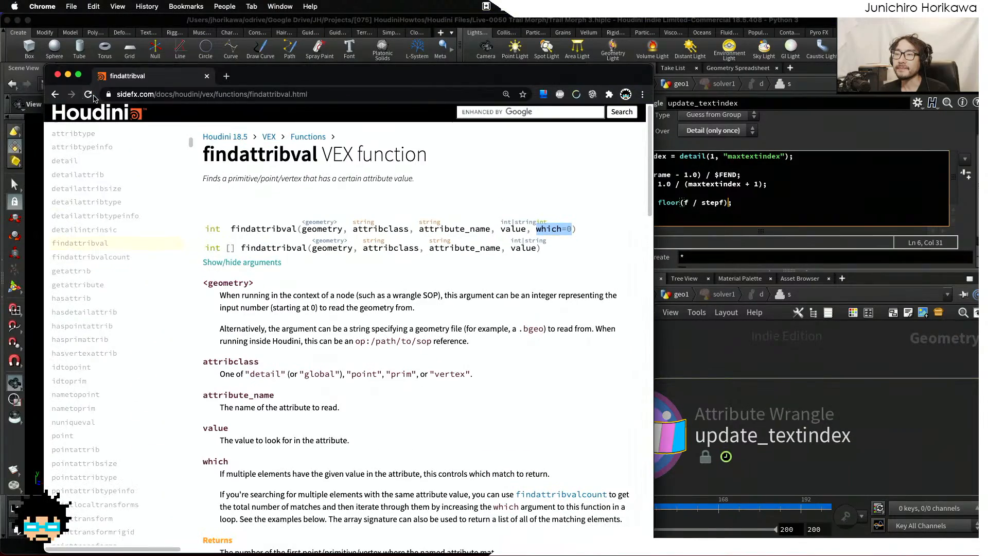
{"action": "left_click", "coordinate": [53, 95]}
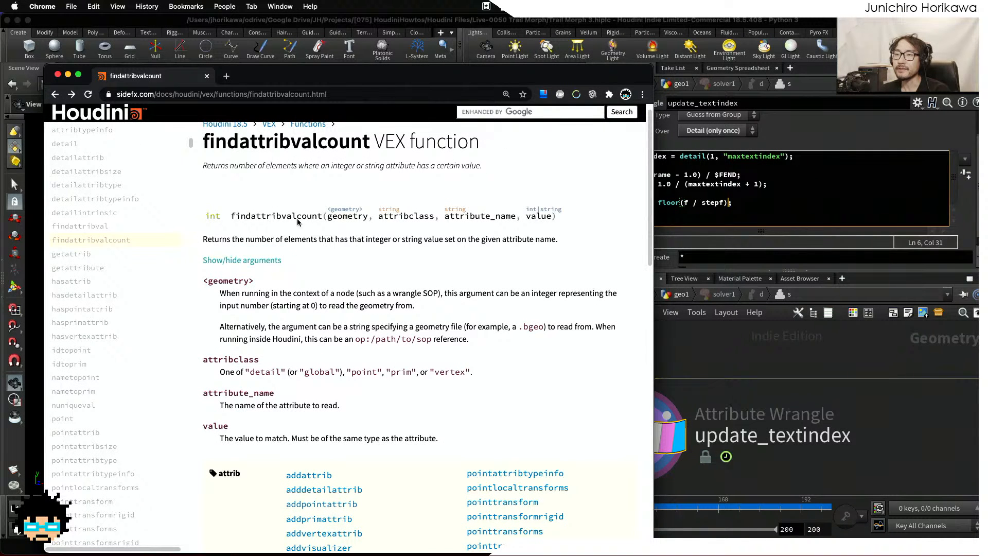
{"action": "key", "text": "super+f"}
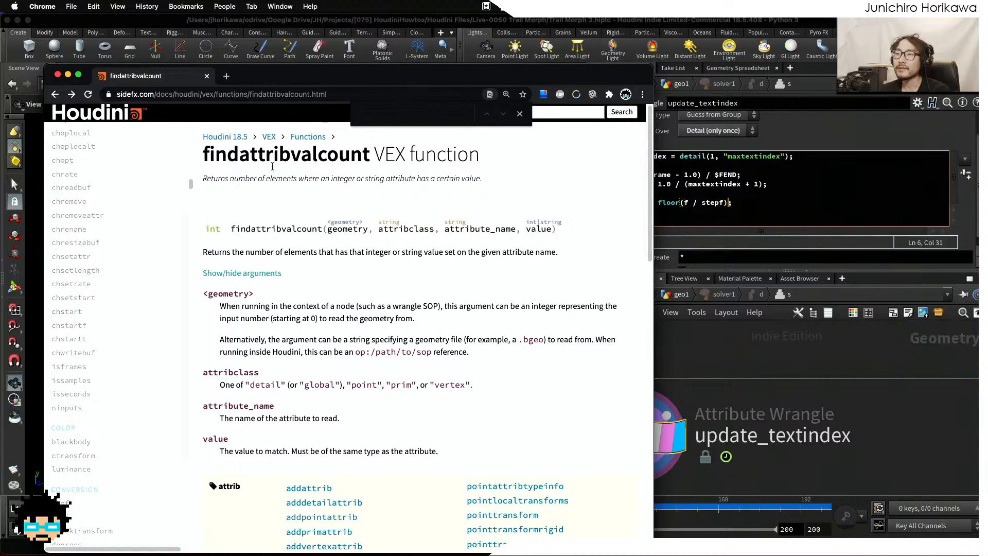
{"action": "left_click", "coordinate": [302, 137]}
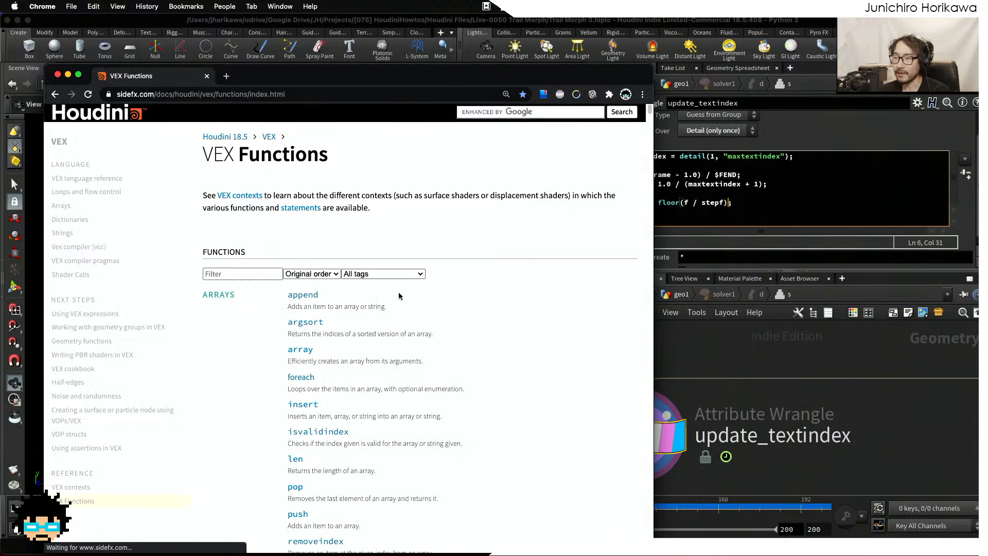
{"action": "key", "text": "super+f"}
{"action": "type", "text": "frac"}
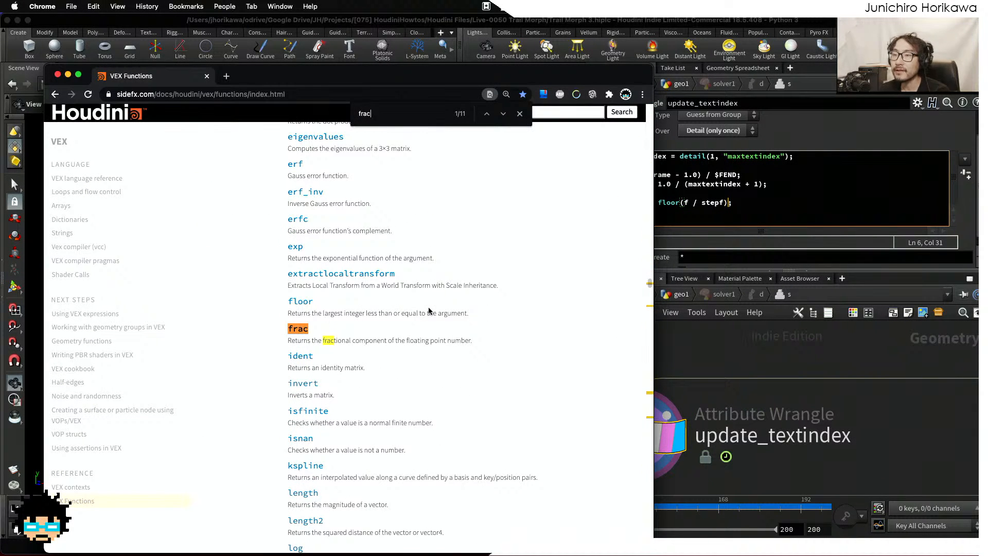
{"action": "left_click", "coordinate": [304, 331]}
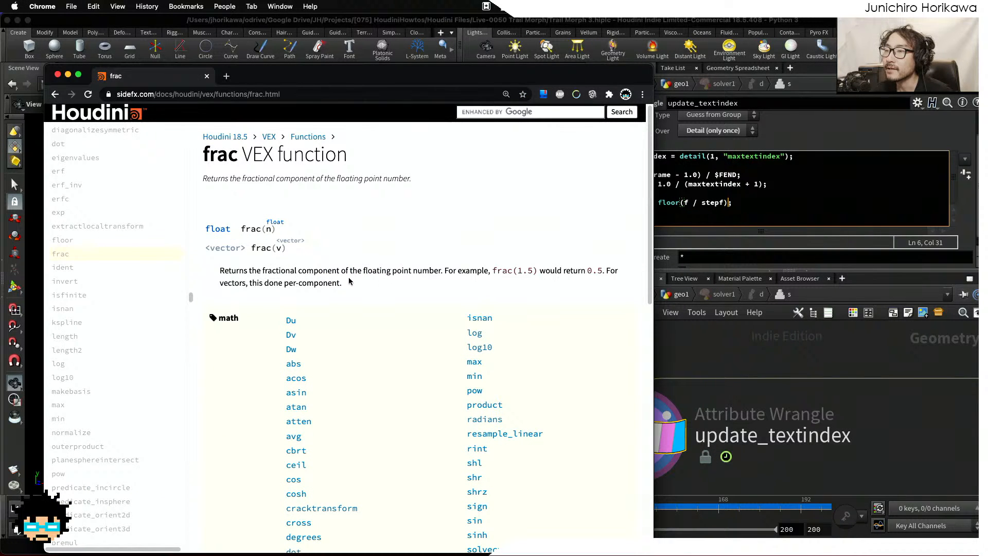
Examine the frac(1.5) example and its return value on the frac documentation page.
{"action": "left_click_drag", "start_coordinate": [516, 272], "coordinate": [587, 270]}
{"action": "left_click", "coordinate": [521, 272]}
{"action": "left_click", "coordinate": [545, 271]}
{"action": "left_click", "coordinate": [587, 272]}
{"action": "left_click", "coordinate": [605, 272]}
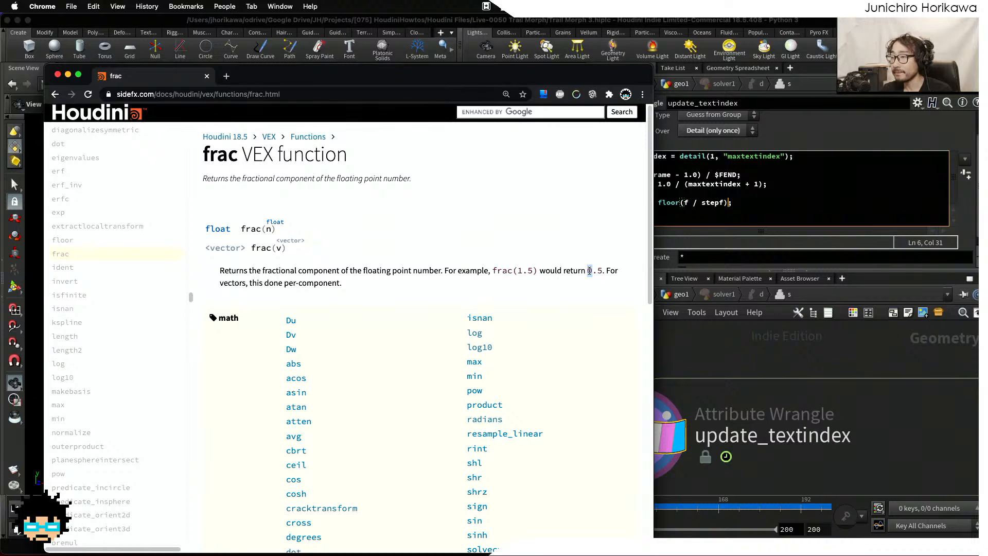
{"action": "left_click_drag", "start_coordinate": [603, 272], "coordinate": [588, 271]}
{"action": "left_click", "coordinate": [594, 273]}
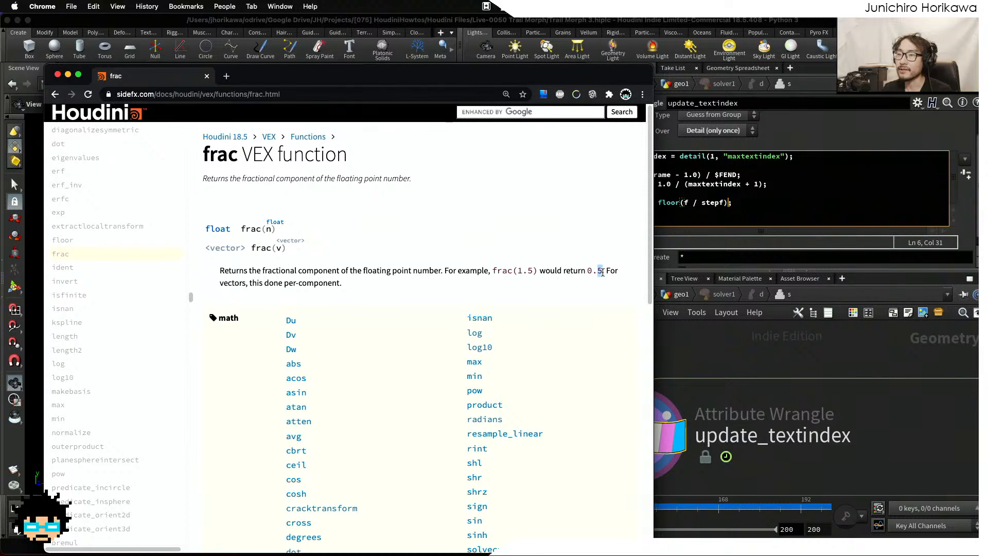
Back in Houdini, add the line "f@f = f / stepf" below the i@textindex statement in the wrangle.
{"action": "left_click", "coordinate": [725, 206]}
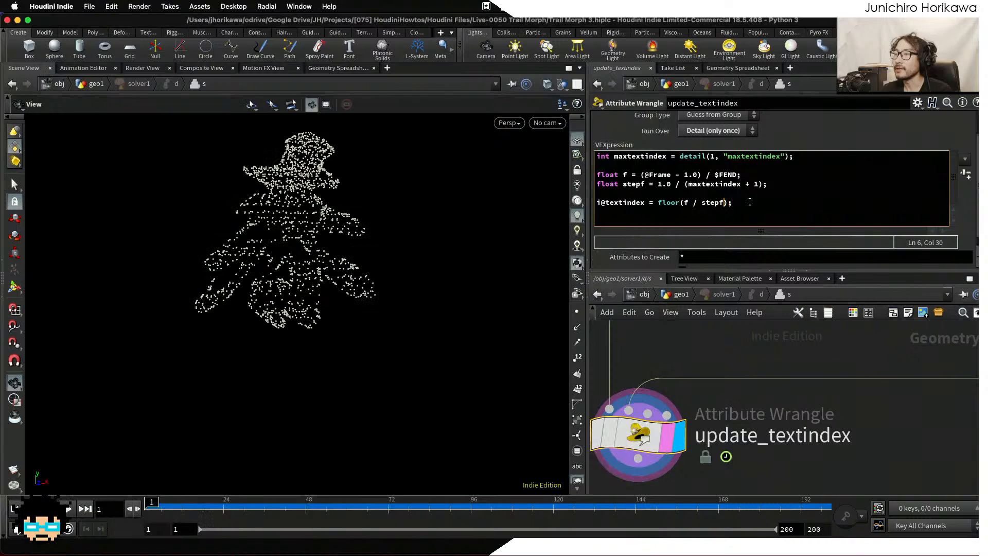
{"action": "key", "text": "Return"}
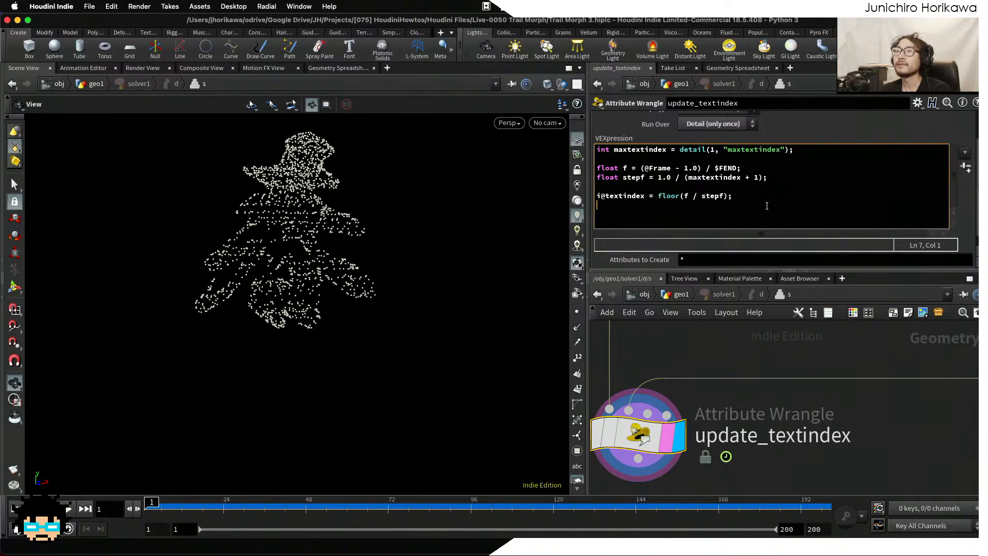
{"action": "type", "text": "f@f ="}
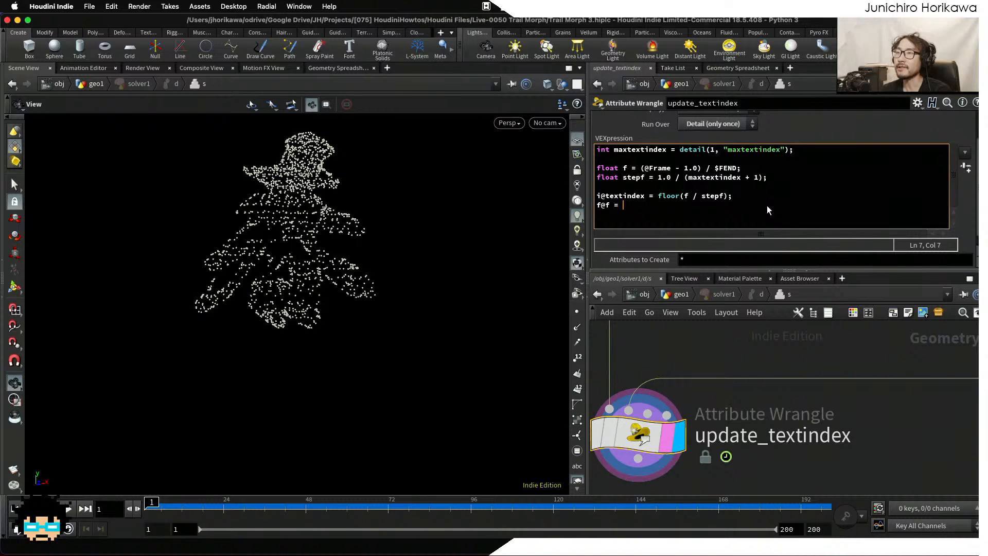
{"action": "type", "text": "f /"}
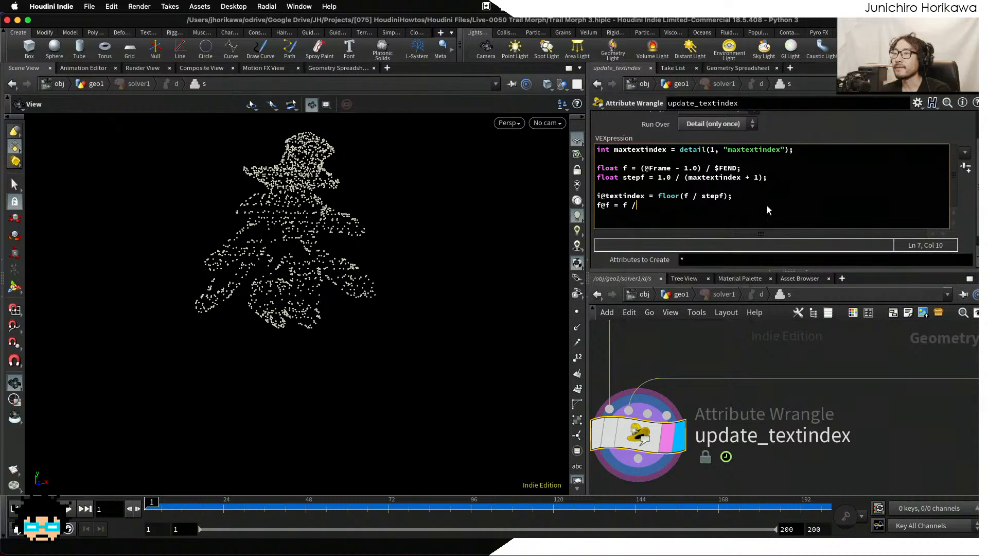
{"action": "type", "text": " stepf"}
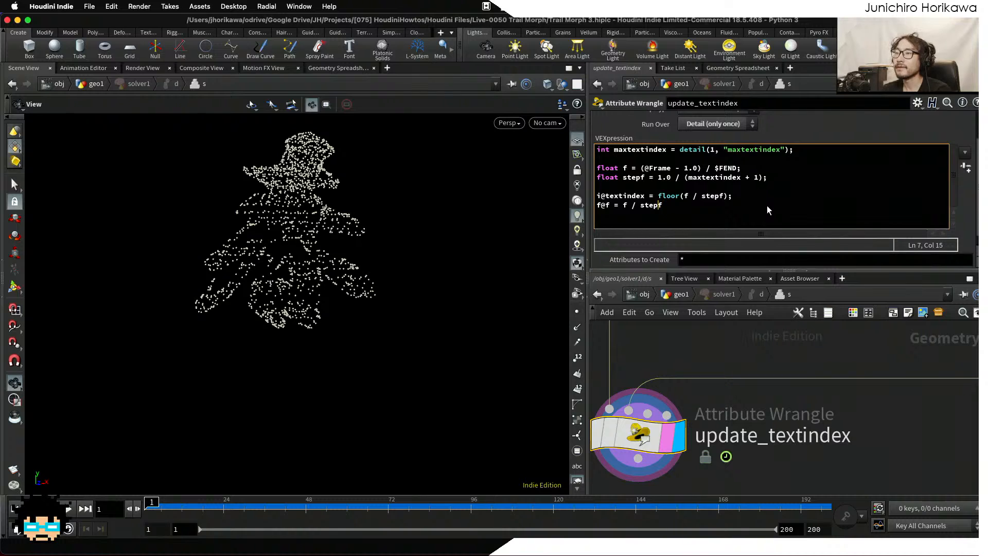
Wrap the f@f expression so it reads "f@f = frac(f / stepf);" and save the scene.
{"action": "key", "text": "Left"}
{"action": "key", "text": "Left"}
{"action": "key", "text": "Left"}
{"action": "key", "text": "Left"}
{"action": "key", "text": "Left"}
{"action": "key", "text": "Left"}
{"action": "key", "text": "Left"}
{"action": "key", "text": "Left"}
{"action": "type", "text": "fr"}
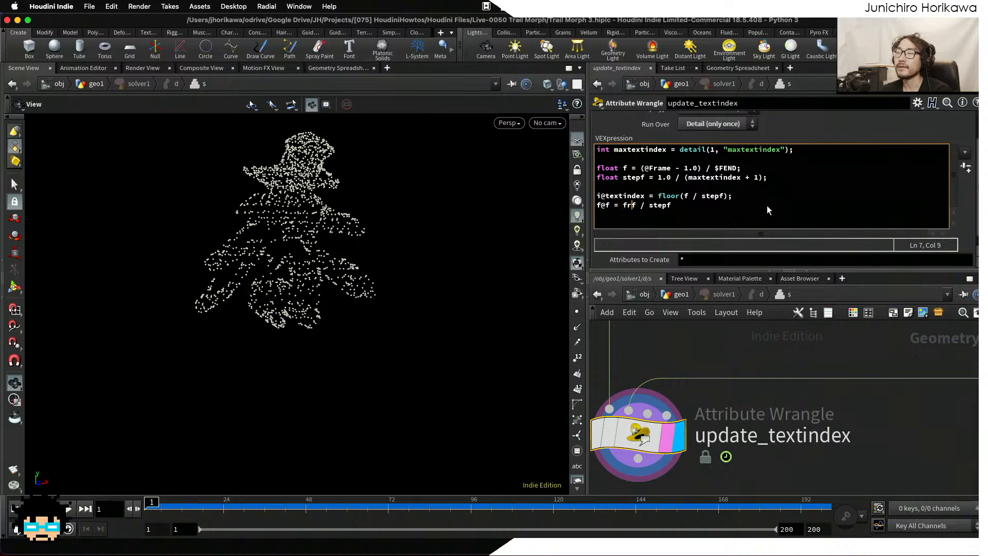
{"action": "type", "text": "ac("}
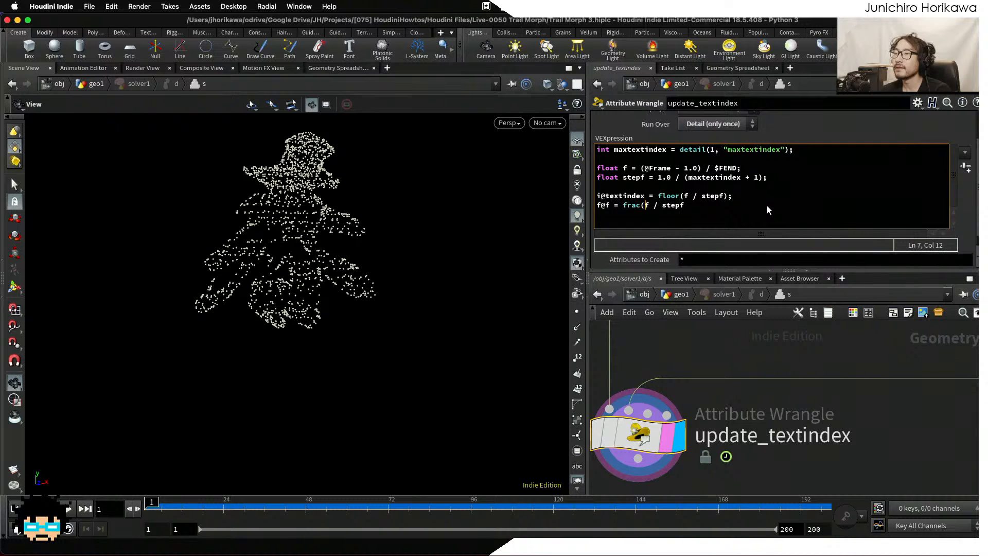
{"action": "key", "text": "Right"}
{"action": "key", "text": "End"}
{"action": "type", "text": ");"}
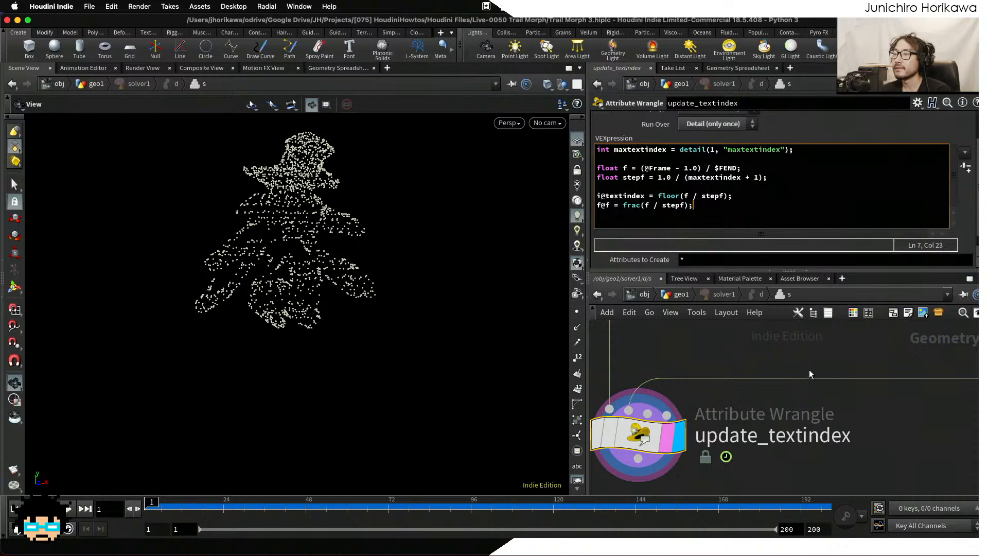
{"action": "key", "text": "super+s"}
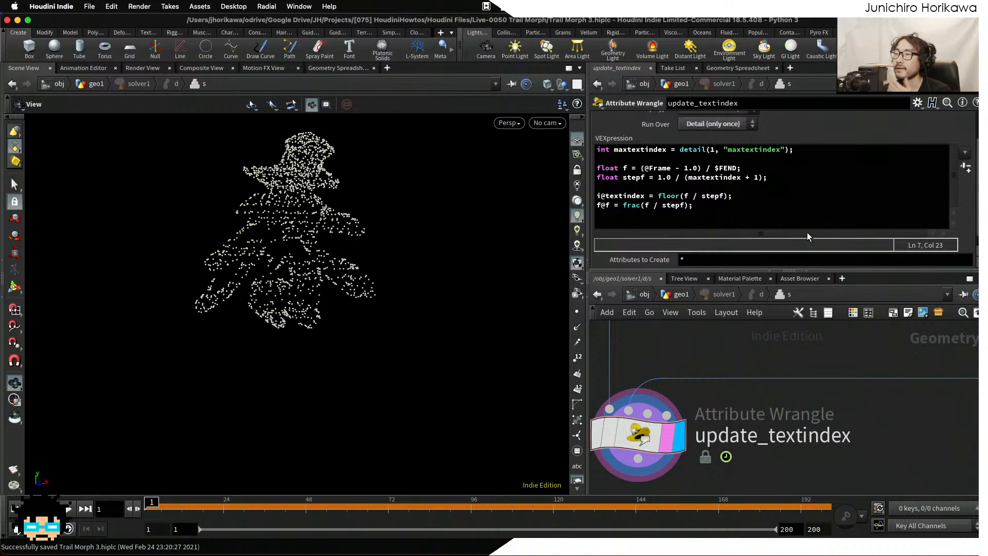
Examine solver1's f and textindex detail attributes in the Geometry Spreadsheet while playing the timeline, and return to frame 1.
{"action": "left_click", "coordinate": [740, 67]}
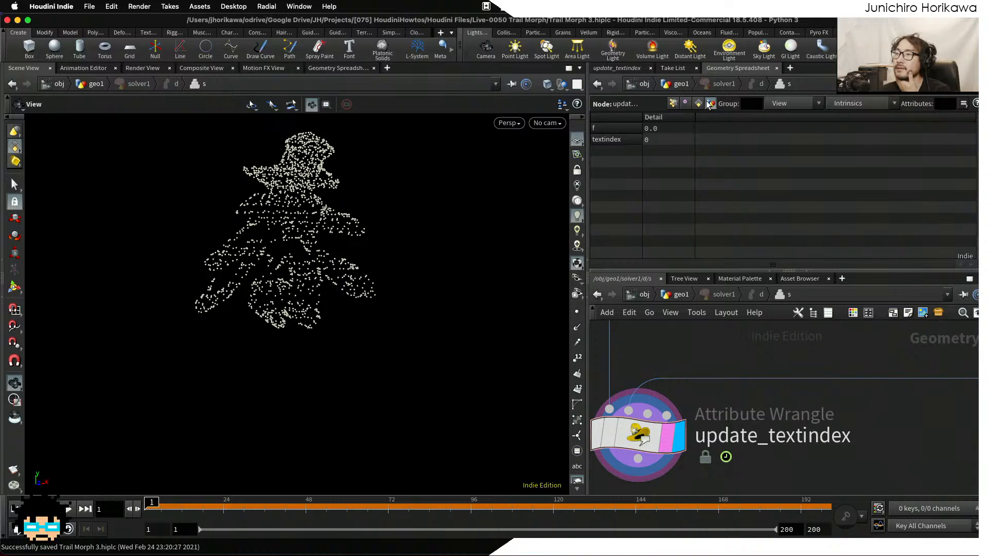
{"action": "left_click", "coordinate": [680, 295]}
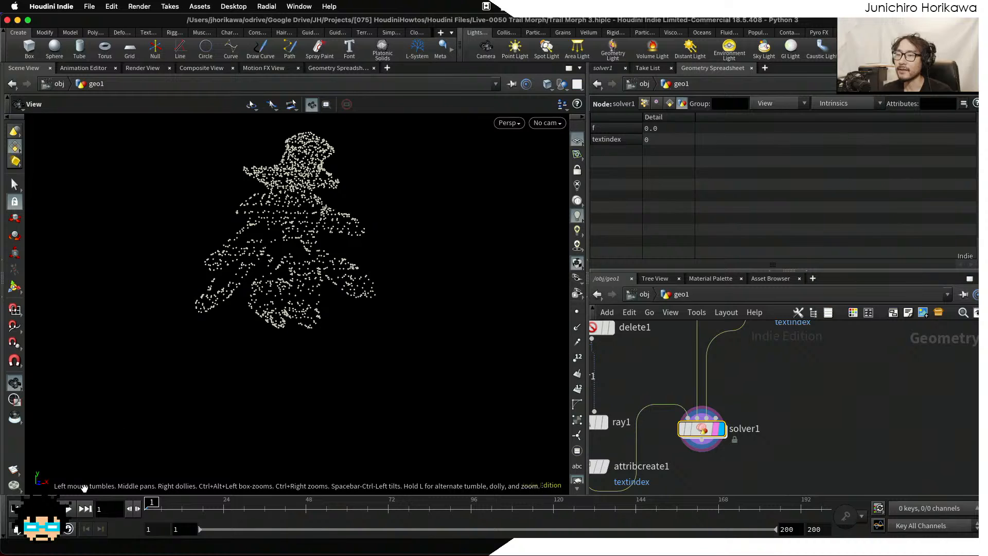
{"action": "left_click", "coordinate": [67, 509]}
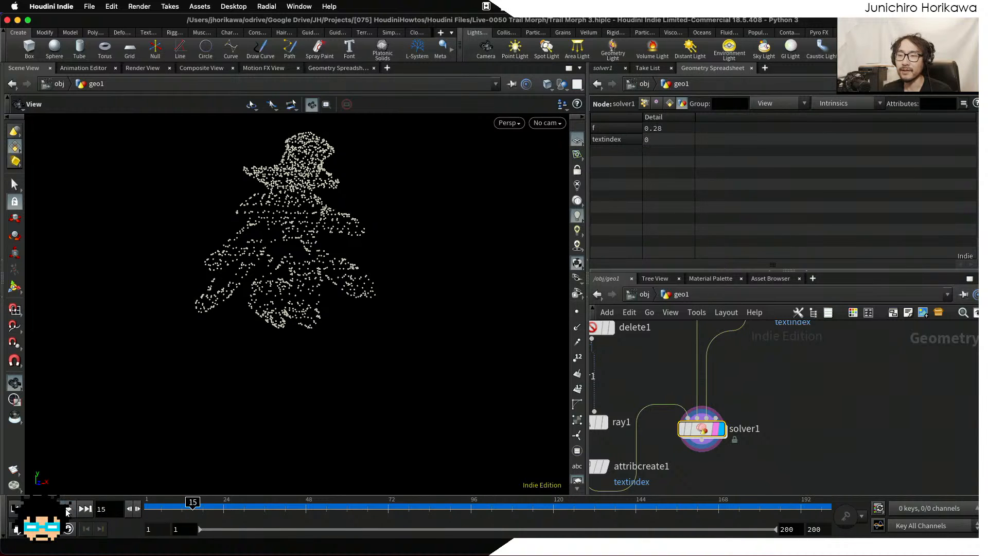
{"action": "left_click", "coordinate": [68, 510]}
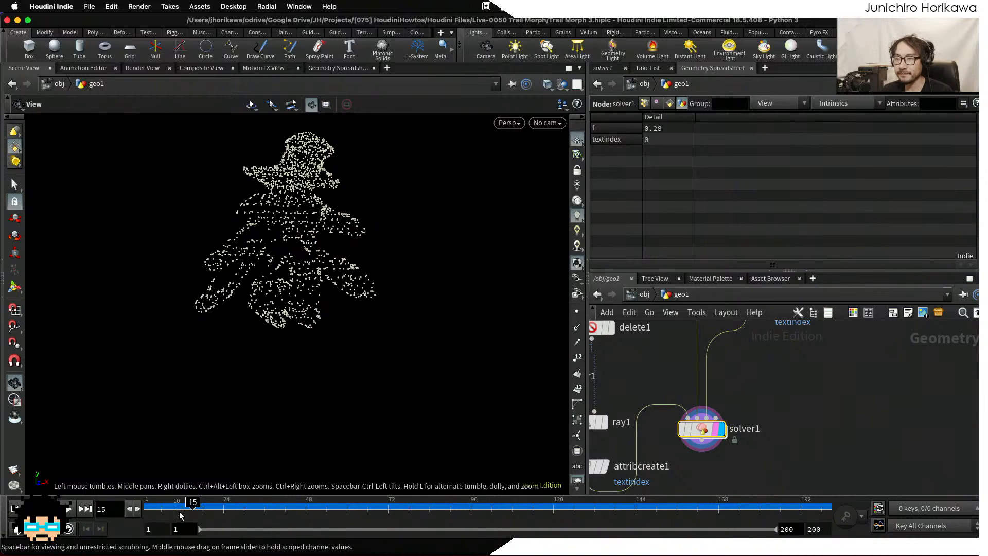
{"action": "left_click_drag", "start_coordinate": [181, 515], "coordinate": [138, 510]}
Go back inside solver1's network and enlarge the network editor pane, keeping the timeline at frame 1.
{"action": "double_click", "coordinate": [704, 428]}
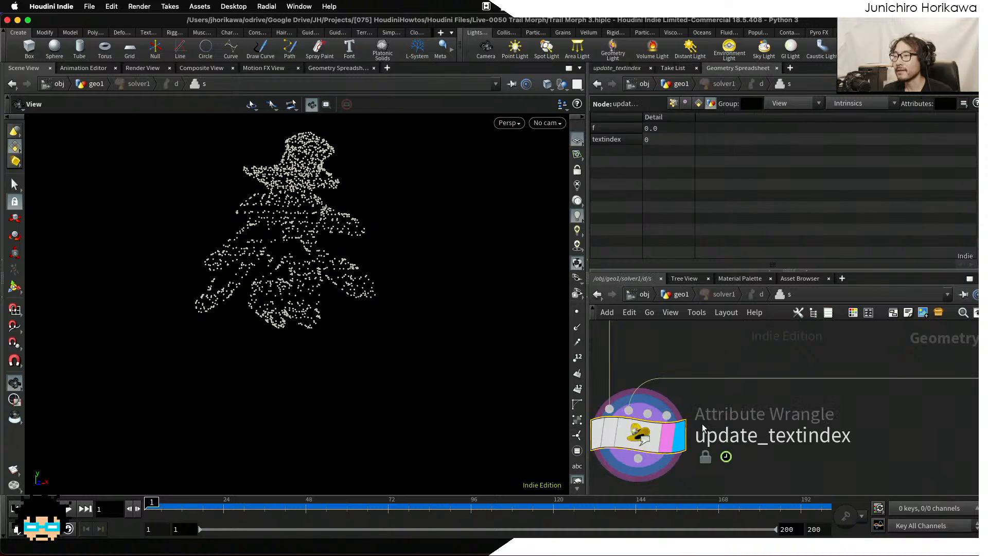
{"action": "scroll", "coordinate": [710, 366], "scroll_direction": "down", "scroll_amount": 5}
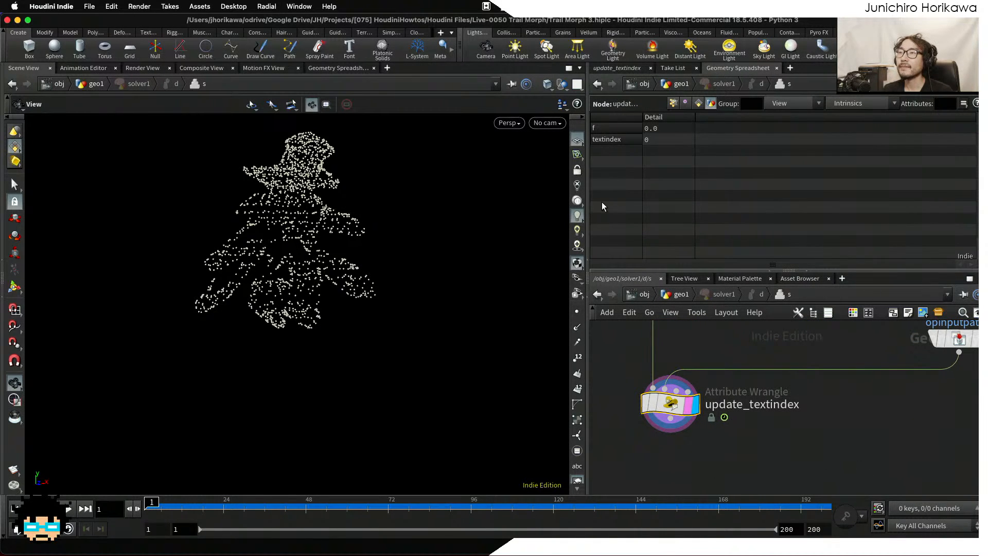
{"action": "middle_click_drag", "start_coordinate": [848, 380], "coordinate": [785, 379]}
{"action": "scroll", "coordinate": [775, 373], "scroll_direction": "down", "scroll_amount": 2}
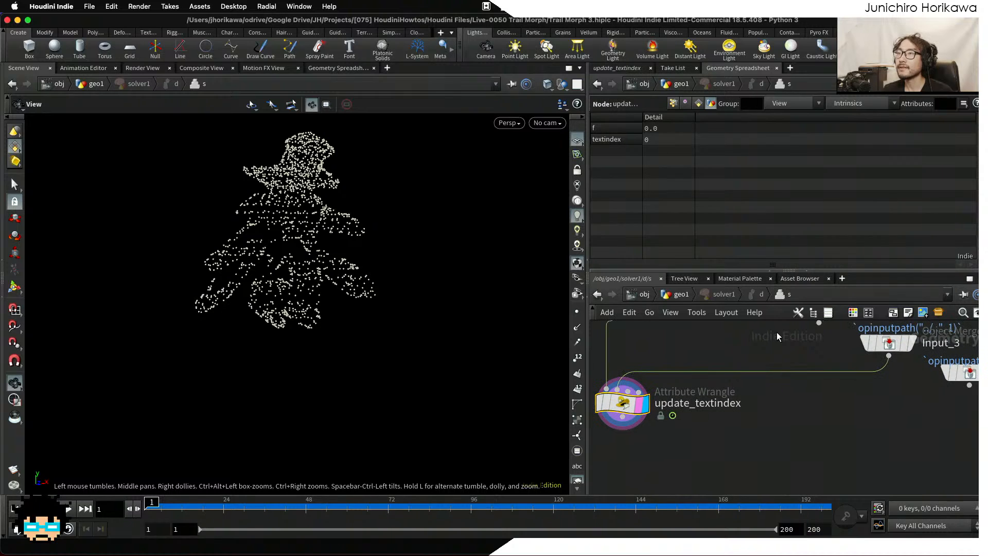
{"action": "left_click_drag", "start_coordinate": [766, 266], "coordinate": [766, 203]}
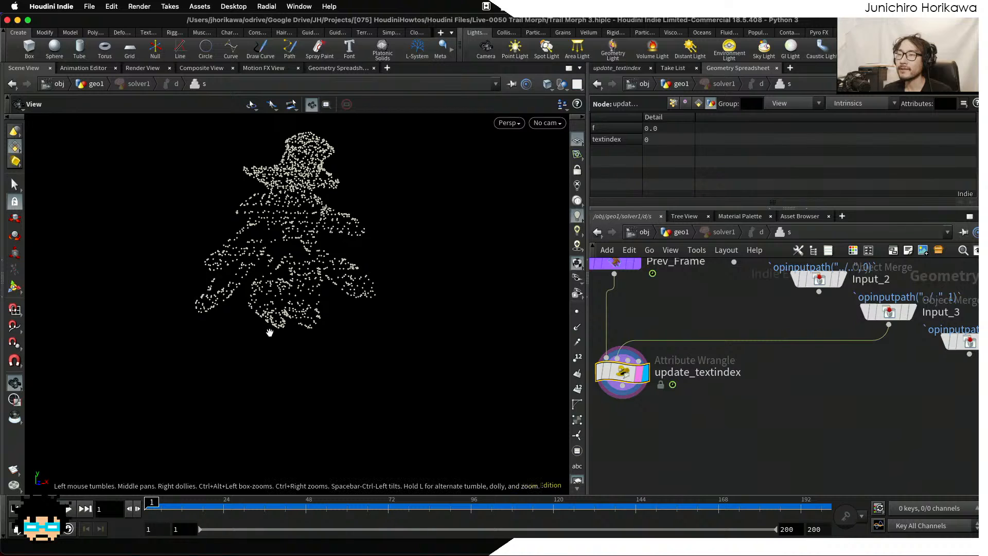
{"action": "scroll", "coordinate": [306, 255], "scroll_direction": "down", "scroll_amount": 1}
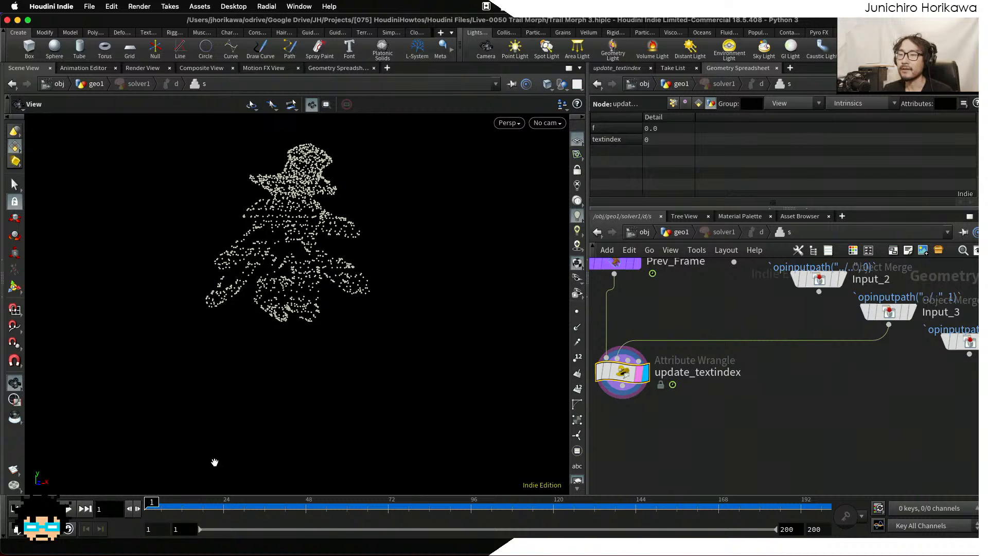
{"action": "mouse_move", "coordinate": [175, 502]}
{"action": "left_mouse_down"}
{"action": "mouse_move", "coordinate": [406, 507]}
{"action": "mouse_move", "coordinate": [147, 505]}
{"action": "left_mouse_up"}
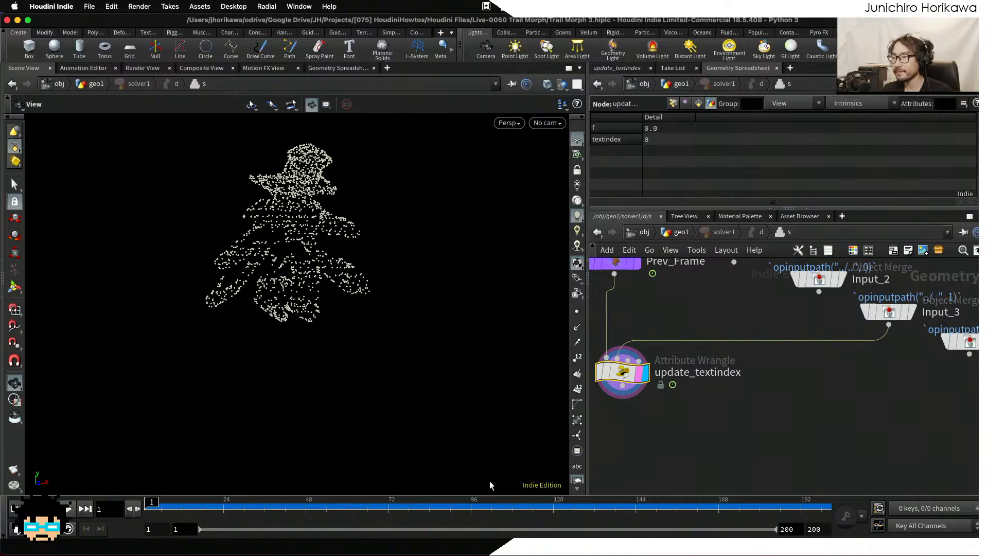
Add a primitive Attribute Wrangle in the empty area below update_textindex.
{"action": "middle_click_drag", "start_coordinate": [694, 434], "coordinate": [658, 437]}
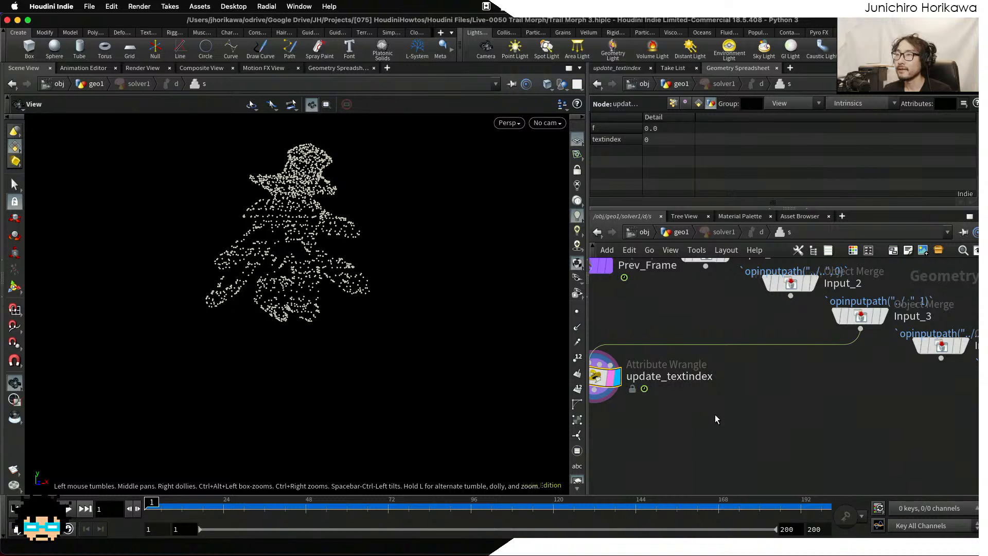
{"action": "middle_click_drag", "start_coordinate": [728, 412], "coordinate": [716, 364]}
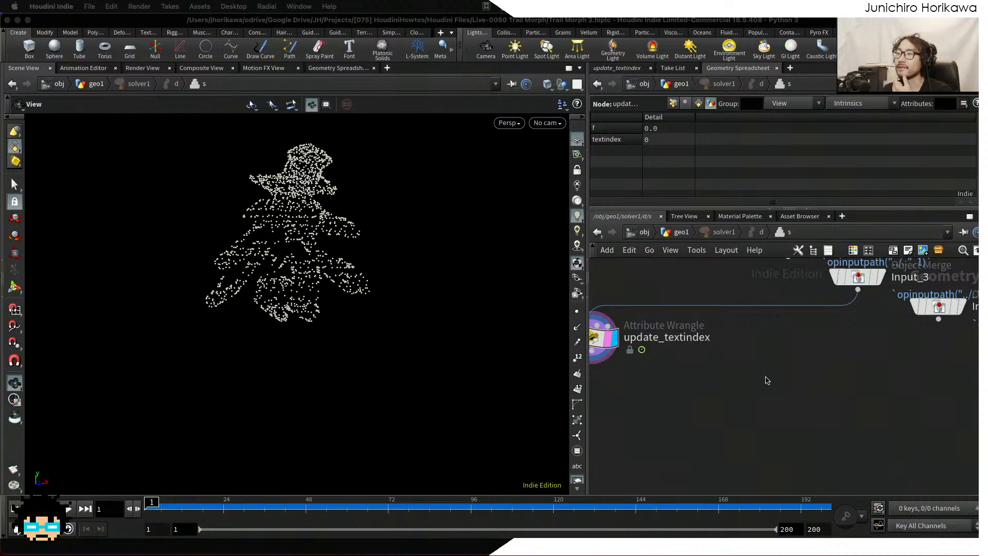
{"action": "key", "text": "Tab"}
{"action": "type", "text": "primitive"}
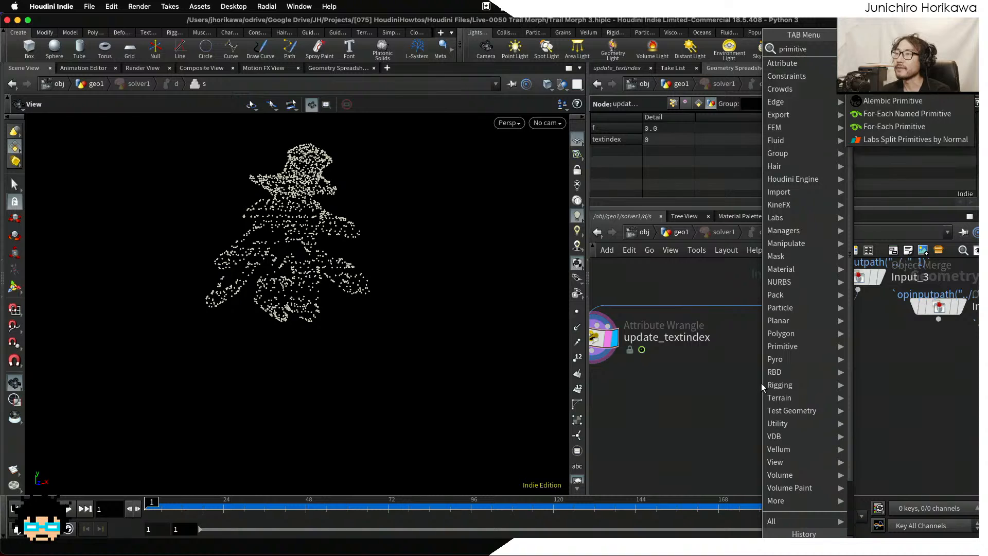
{"action": "key", "text": "Return"}
{"action": "left_click", "coordinate": [714, 385]}
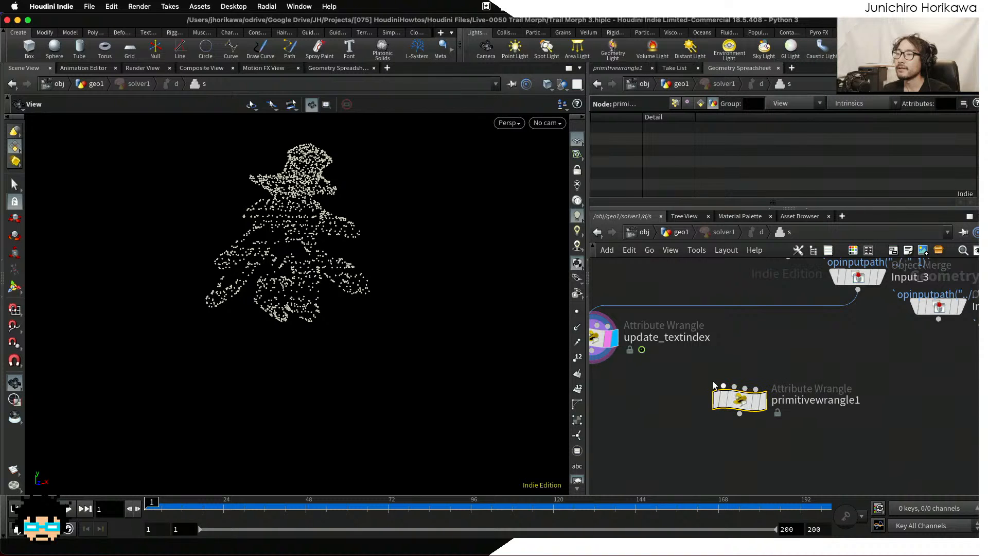
Display the Input_2 node and inspect its line geometry in the viewport.
{"action": "scroll", "coordinate": [750, 360], "scroll_direction": "up", "scroll_amount": 3}
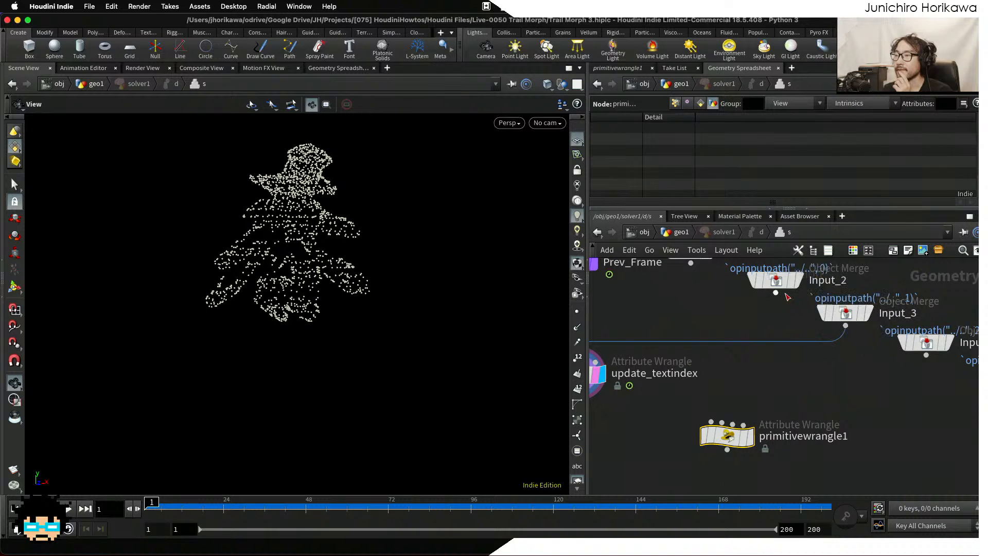
{"action": "left_click", "coordinate": [798, 280]}
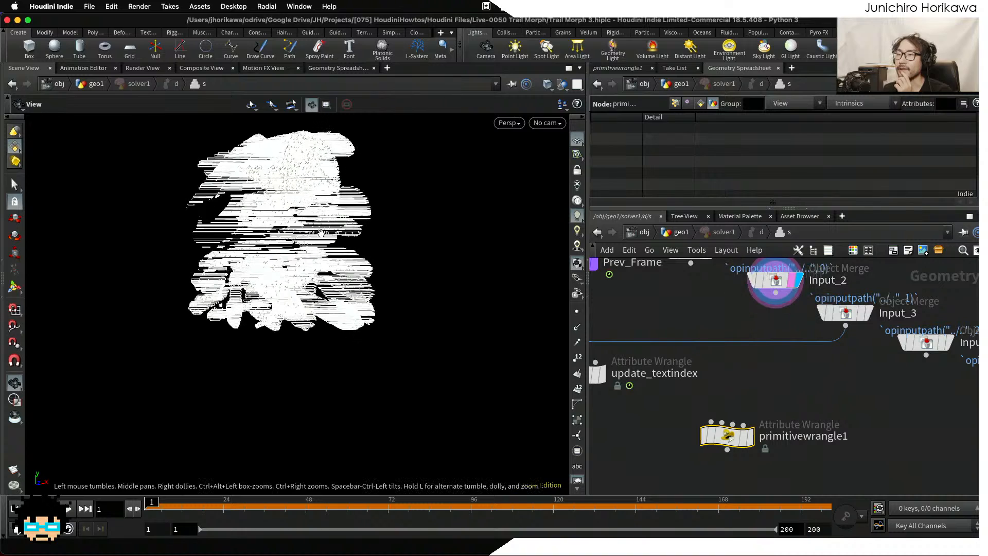
{"action": "scroll", "coordinate": [321, 233], "scroll_direction": "up", "scroll_amount": 2}
{"action": "left_click_drag", "start_coordinate": [321, 234], "coordinate": [329, 242]}
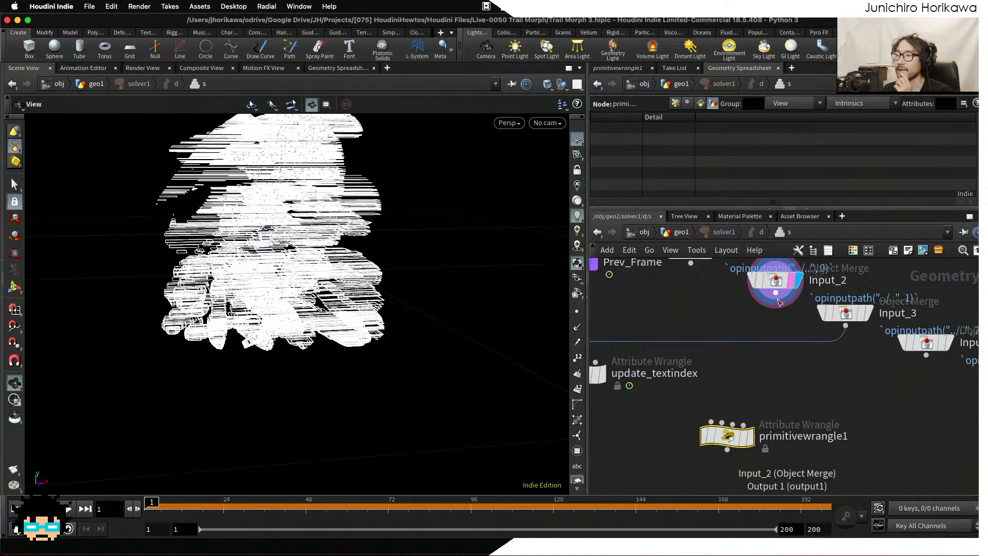
Wire Input_2 into primitivewrangle1's first input and update_textindex into its second input.
{"action": "left_click_drag", "start_coordinate": [777, 296], "coordinate": [831, 433]}
{"action": "scroll", "coordinate": [723, 438], "scroll_direction": "up", "scroll_amount": 1}
{"action": "key", "text": "Delete"}
{"action": "middle_click_drag", "start_coordinate": [740, 405], "coordinate": [834, 387]}
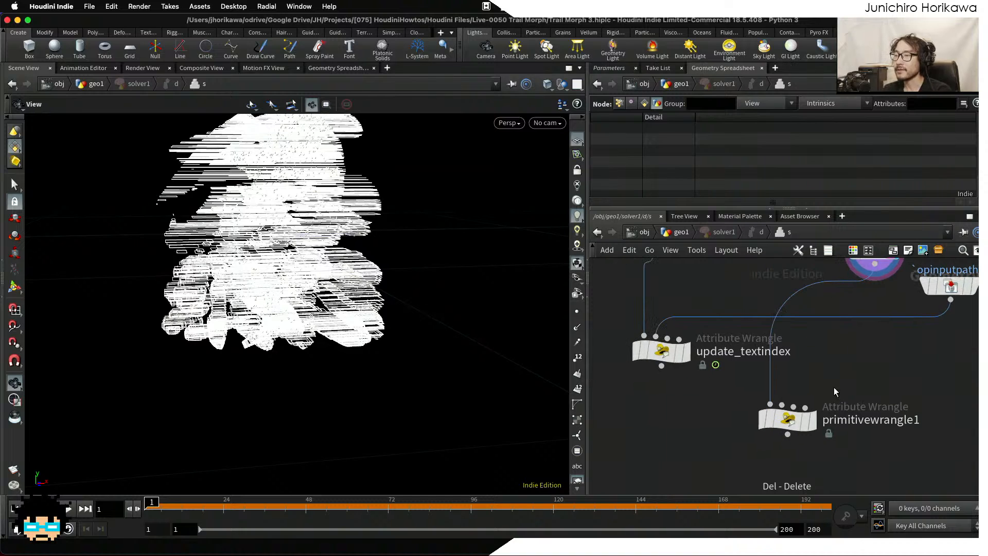
{"action": "left_click_drag", "start_coordinate": [662, 365], "coordinate": [782, 406]}
{"action": "scroll", "coordinate": [795, 414], "scroll_direction": "up", "scroll_amount": 1}
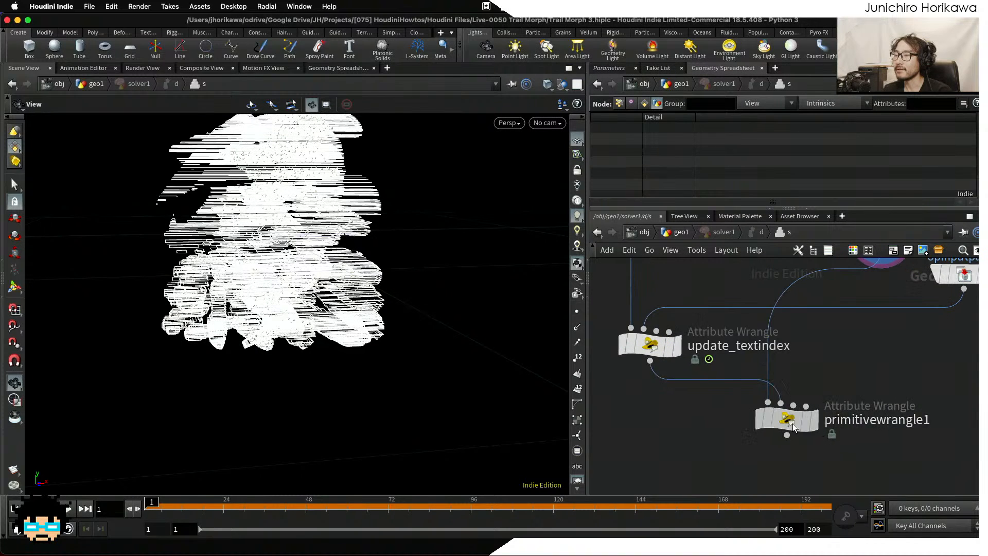
Display primitivewrangle1 and move update_textindex slightly higher in the network.
{"action": "left_click", "coordinate": [830, 426]}
{"action": "left_click_drag", "start_coordinate": [631, 346], "coordinate": [633, 336]}
{"action": "left_click_drag", "start_coordinate": [639, 333], "coordinate": [638, 329]}
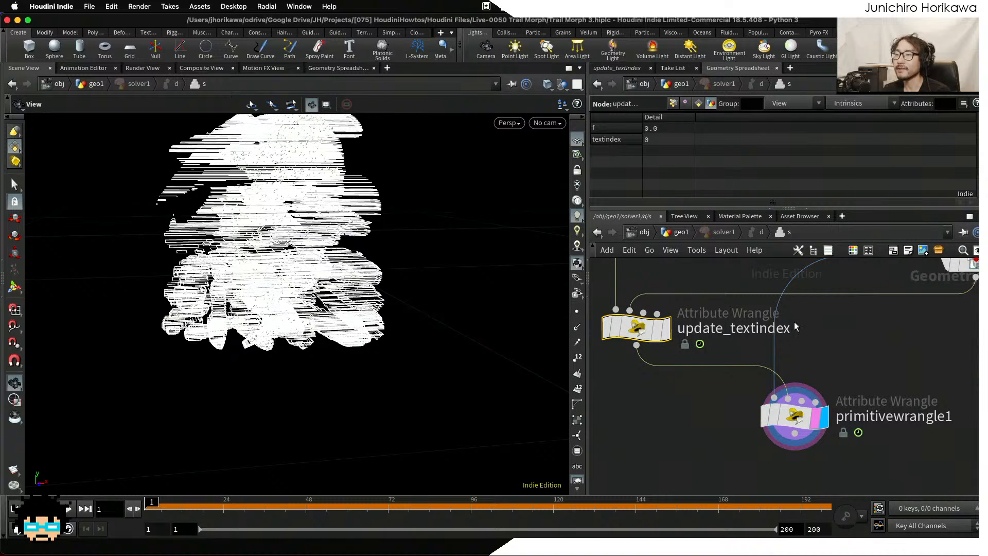
In primitivewrangle1's VEXpression, write the line 'int index = detail(1, "textinex");' followed by a blank line.
{"action": "left_click", "coordinate": [800, 410]}
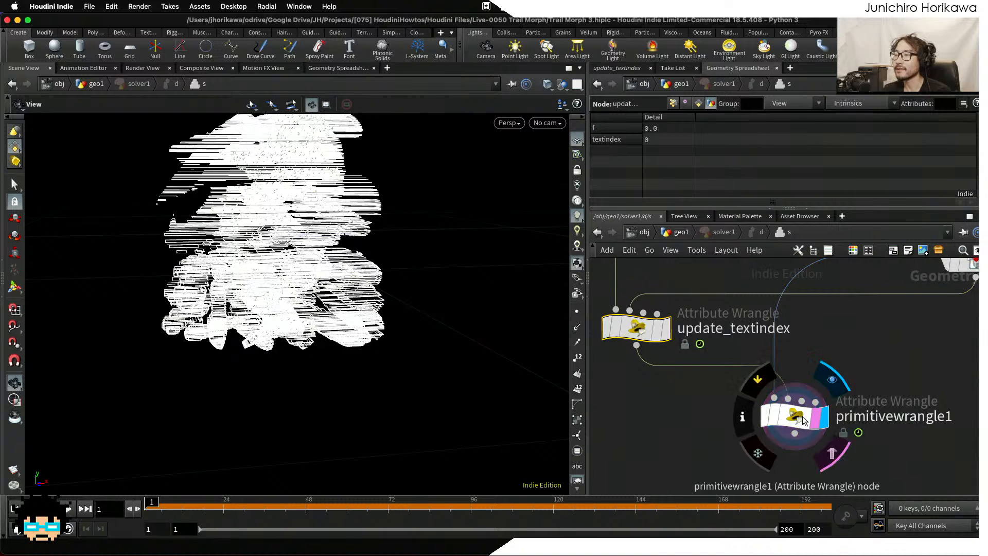
{"action": "left_click", "coordinate": [617, 69]}
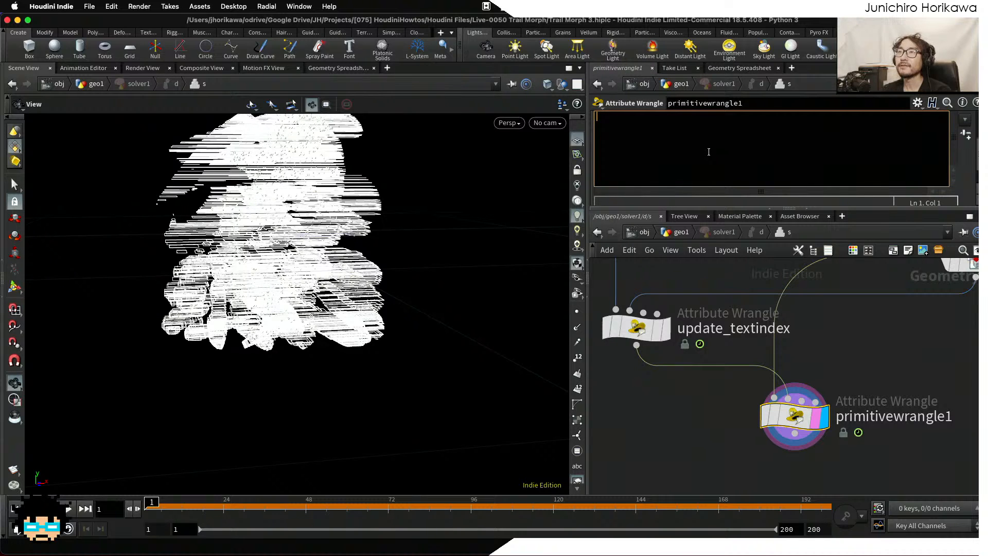
{"action": "type", "text": "int ince"}
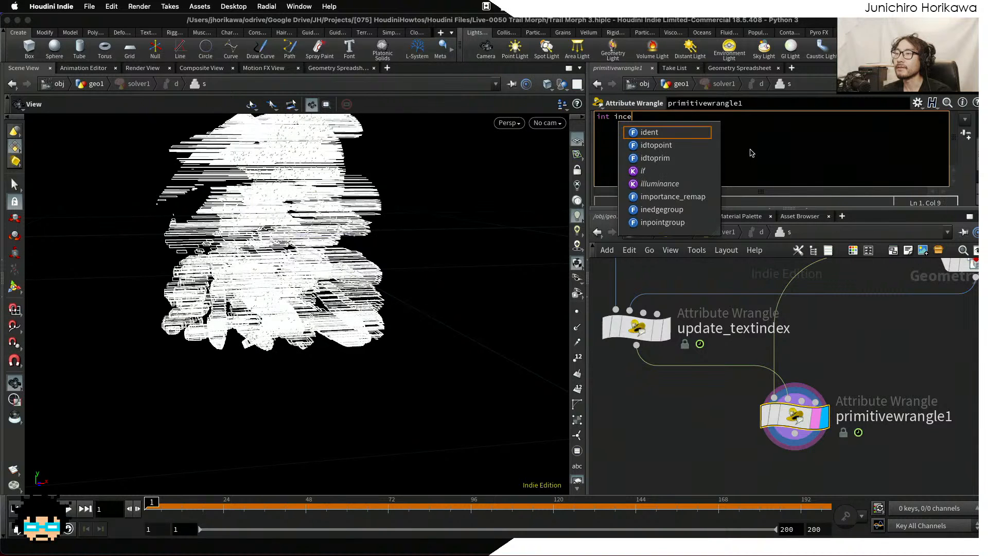
{"action": "key", "text": "BackSpace"}
{"action": "key", "text": "BackSpace"}
{"action": "type", "text": "dex "}
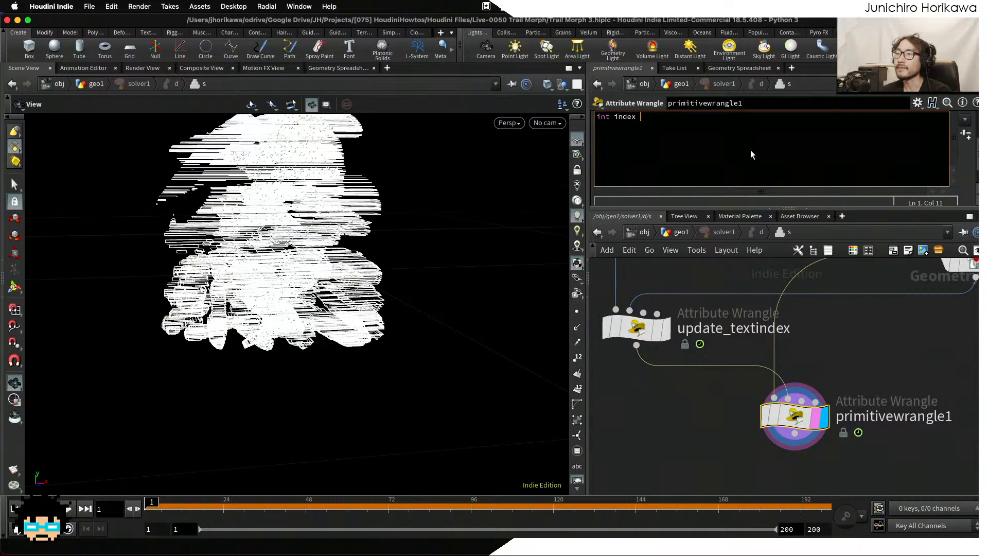
{"action": "type", "text": "= detail(1"}
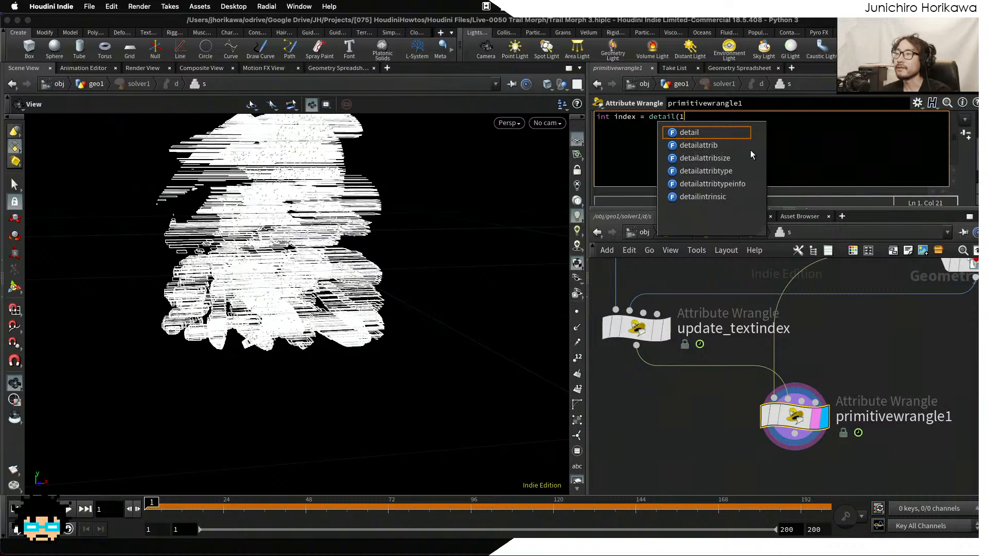
{"action": "type", "text": ", \"t"}
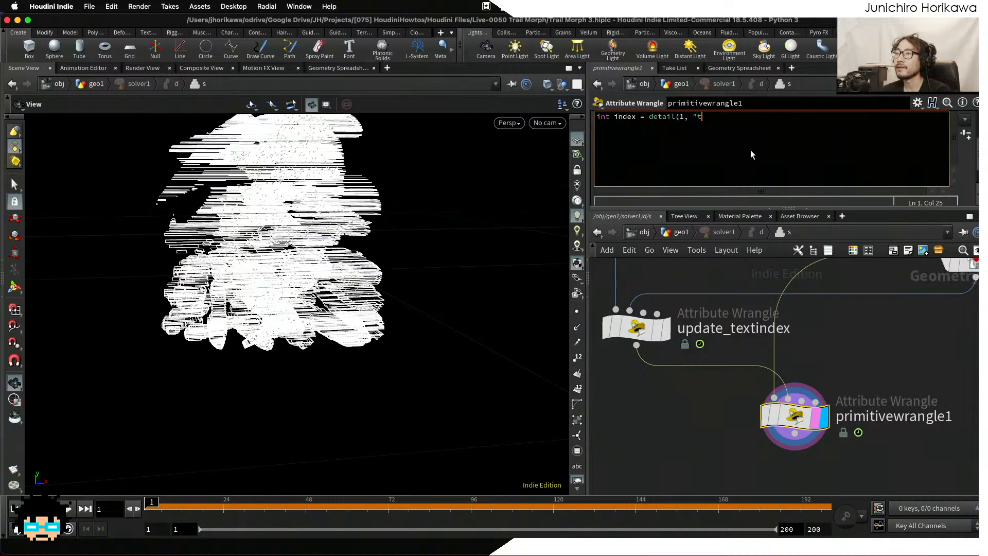
{"action": "type", "text": "extinex\")"}
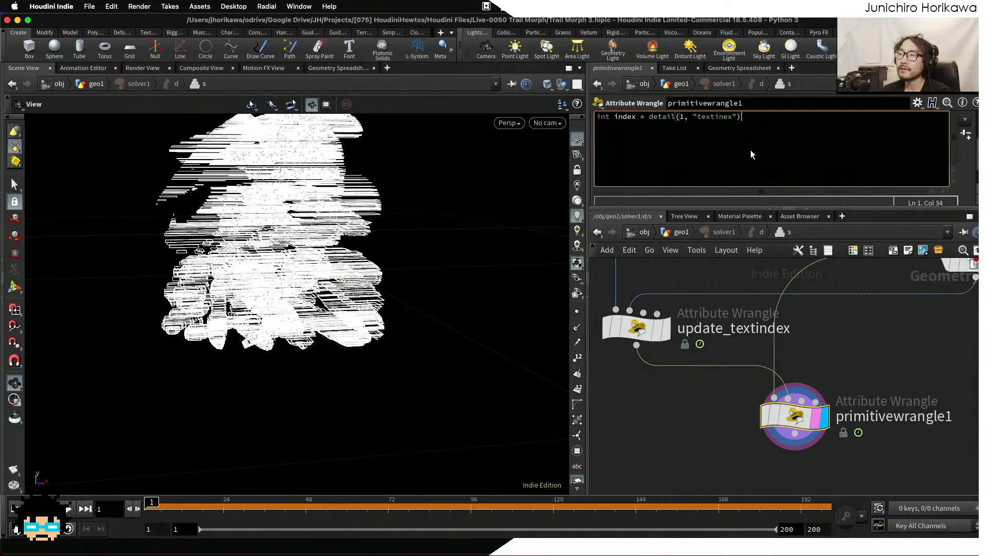
{"action": "type", "text": ";"}
{"action": "key", "text": "Return"}
{"action": "key", "text": "Return"}
Add an if block with the condition "index != i@textindex" below the index declaration.
{"action": "type", "text": "if(index"}
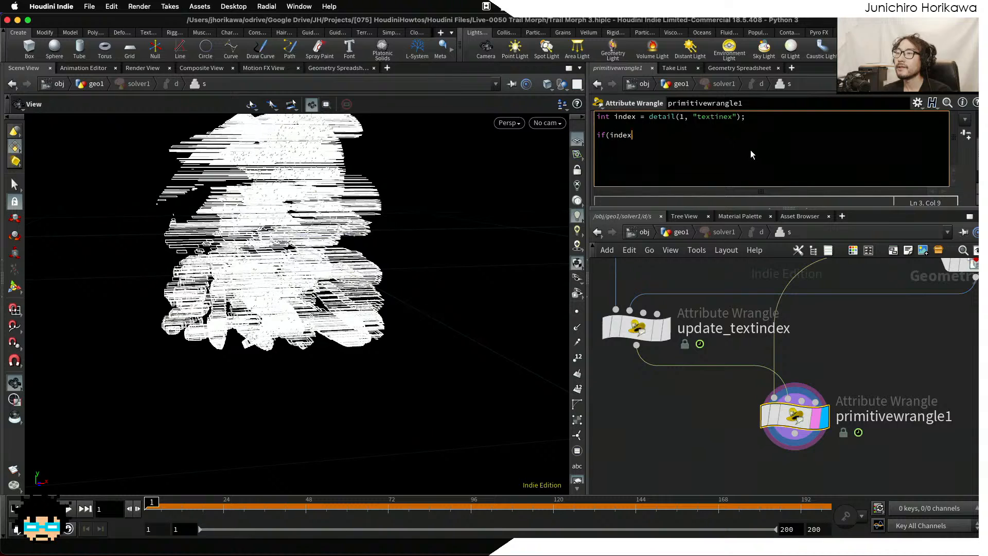
{"action": "type", "text": " =="}
{"action": "key", "text": "BackSpace"}
{"action": "key", "text": "BackSpace"}
{"action": "key", "text": "BackSpace"}
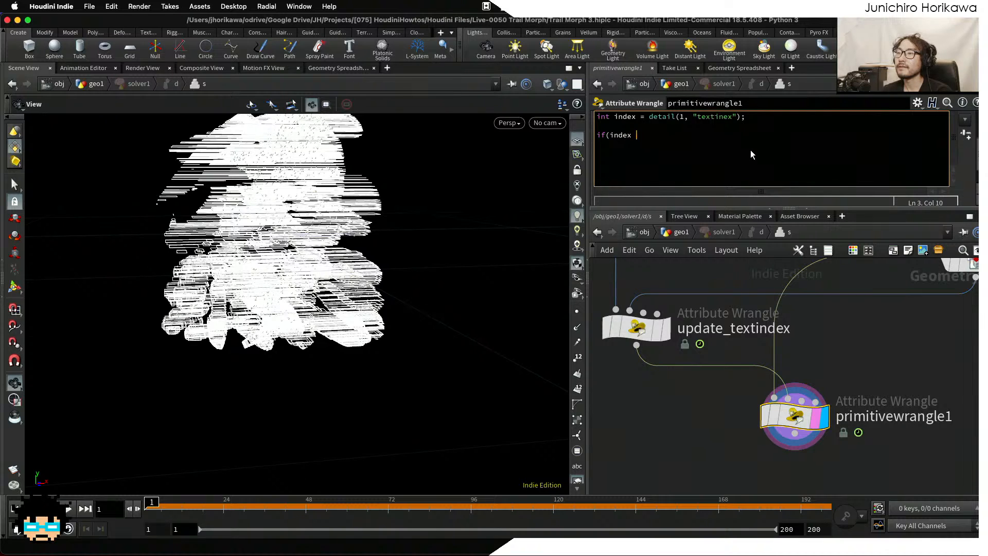
{"action": "type", "text": "!= "}
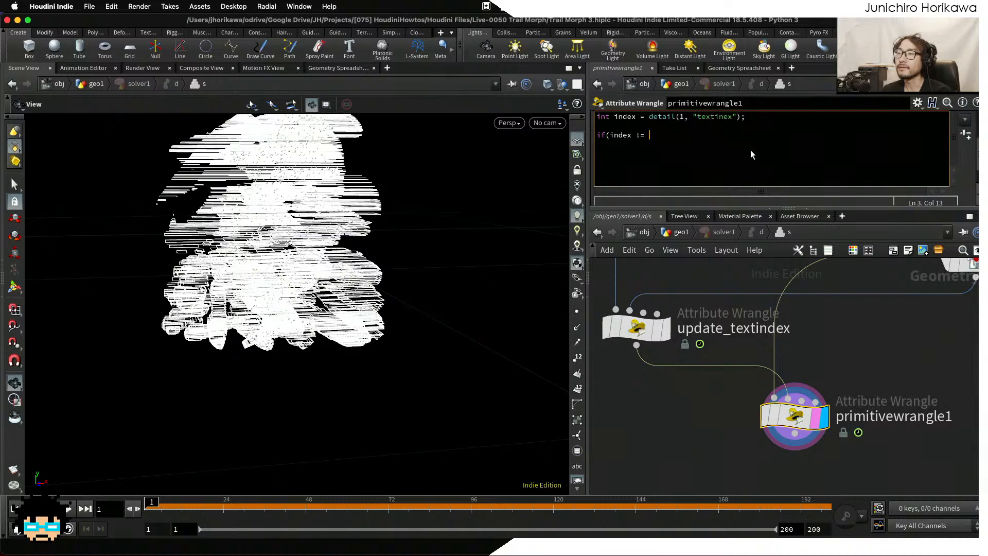
{"action": "type", "text": "i@te"}
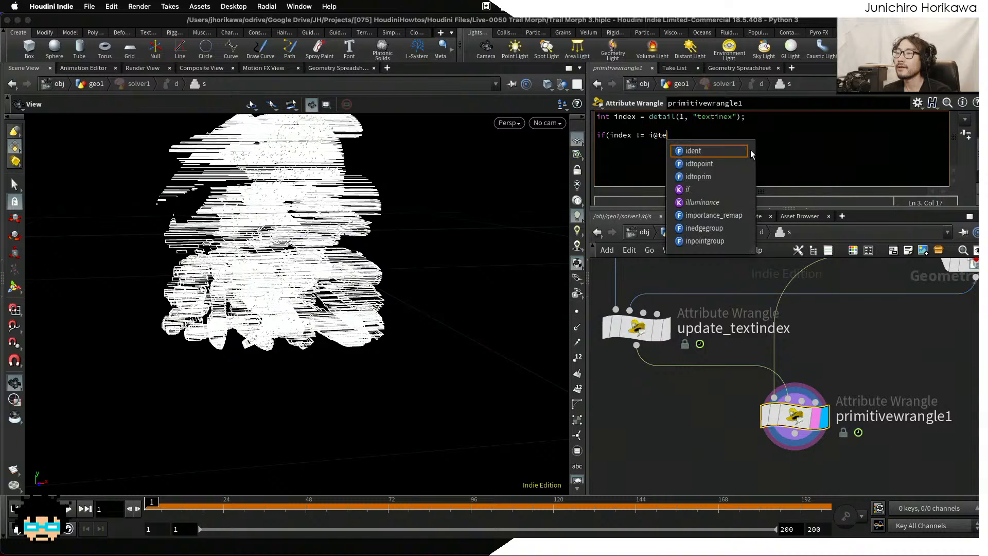
{"action": "type", "text": "xtindex){"}
{"action": "key", "text": "Return"}
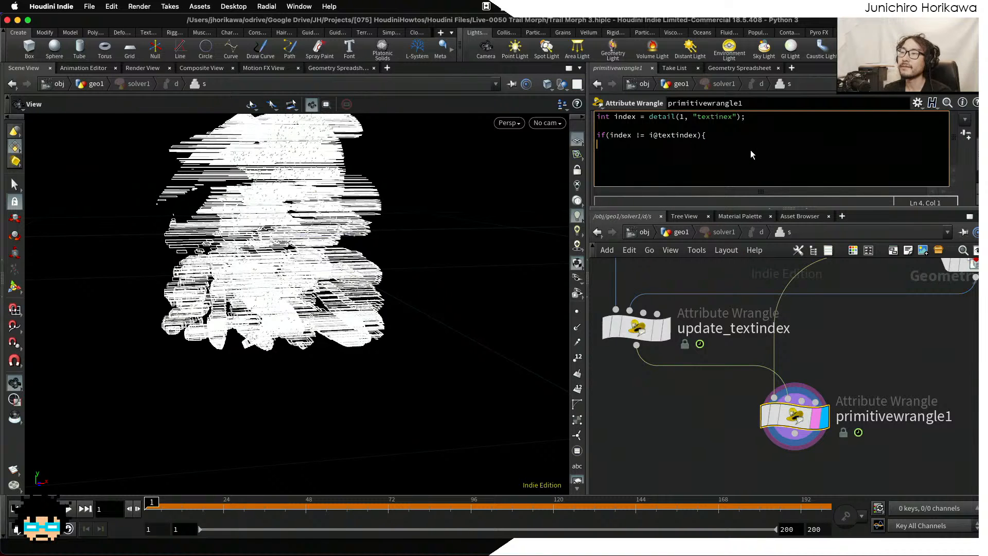
{"action": "type", "text": "}"}
{"action": "key", "text": "Left"}
{"action": "key", "text": "Return"}
{"action": "key", "text": "Up"}
{"action": "key", "text": "Tab"}
{"action": "type", "text": "rte"}
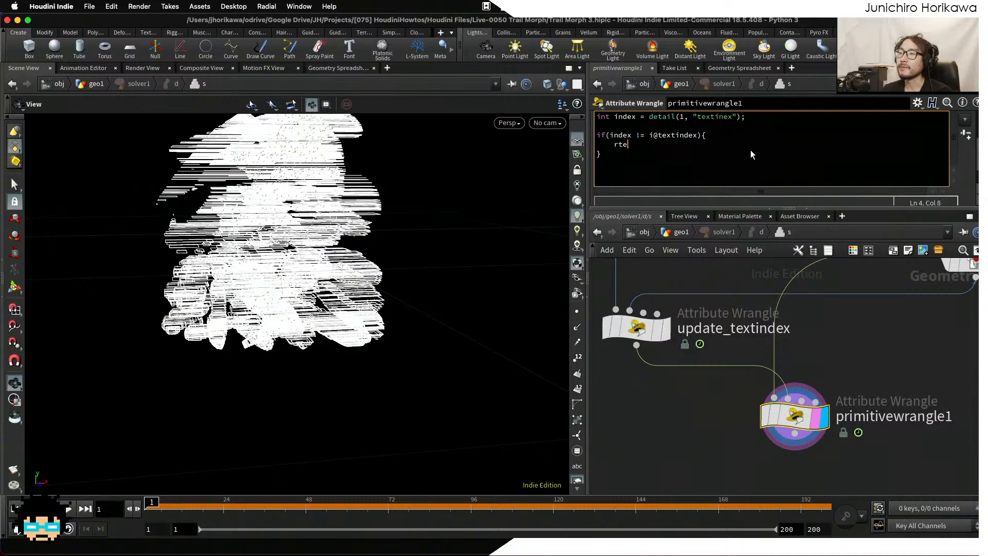
{"action": "key", "text": "BackSpace"}
{"action": "key", "text": "BackSpace"}
{"action": "type", "text": "emoveprim"}
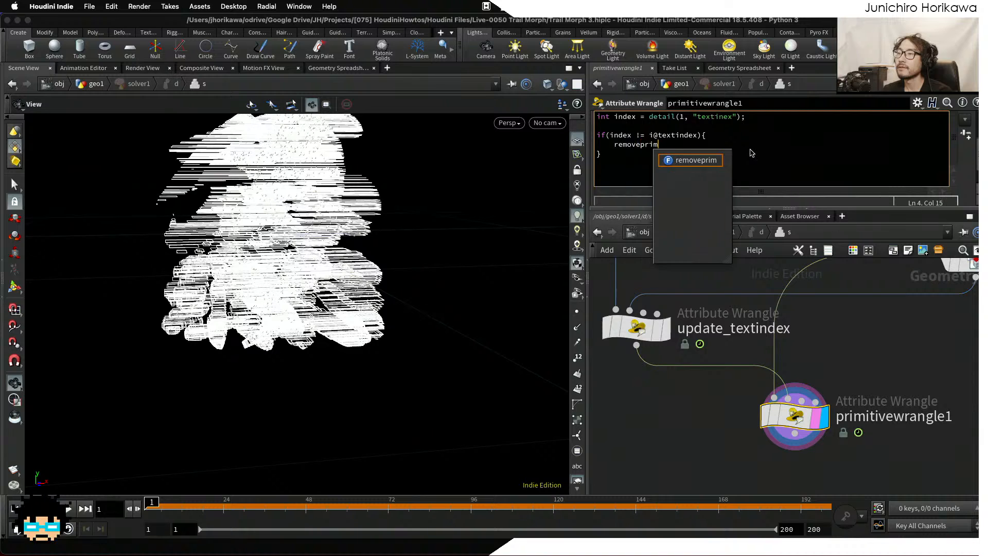
{"action": "type", "text": "(0, @pri"}
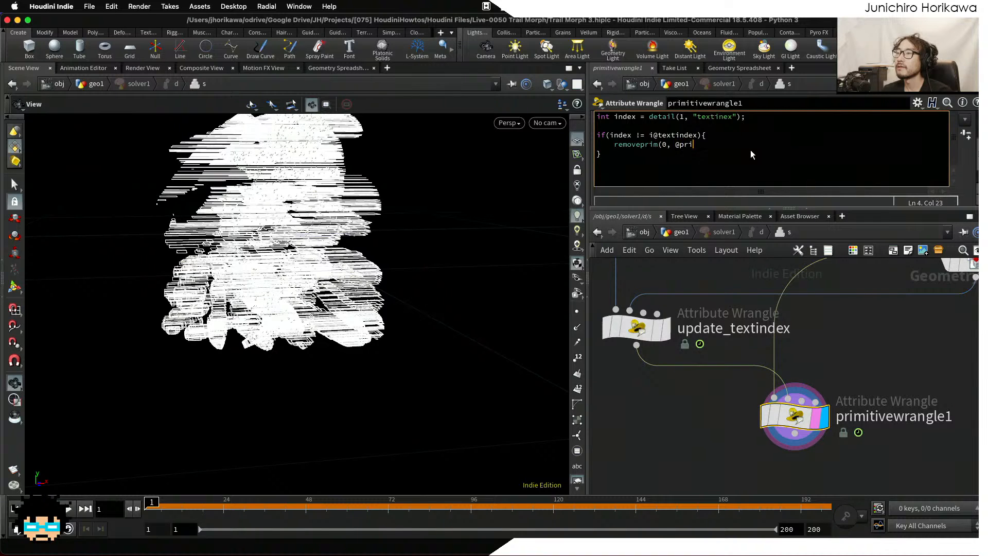
{"action": "type", "text": "mnum);"}
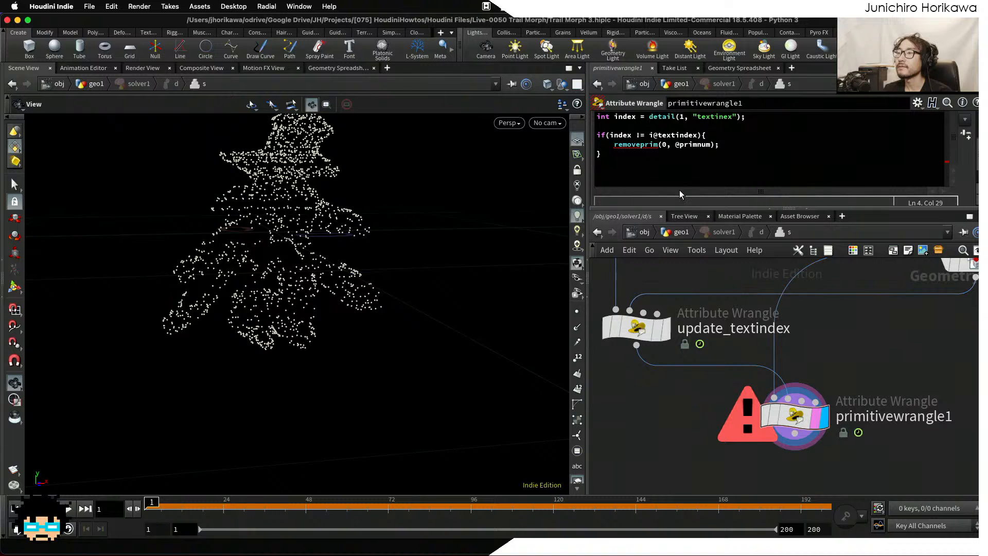
{"action": "type", "text": ", 1"}
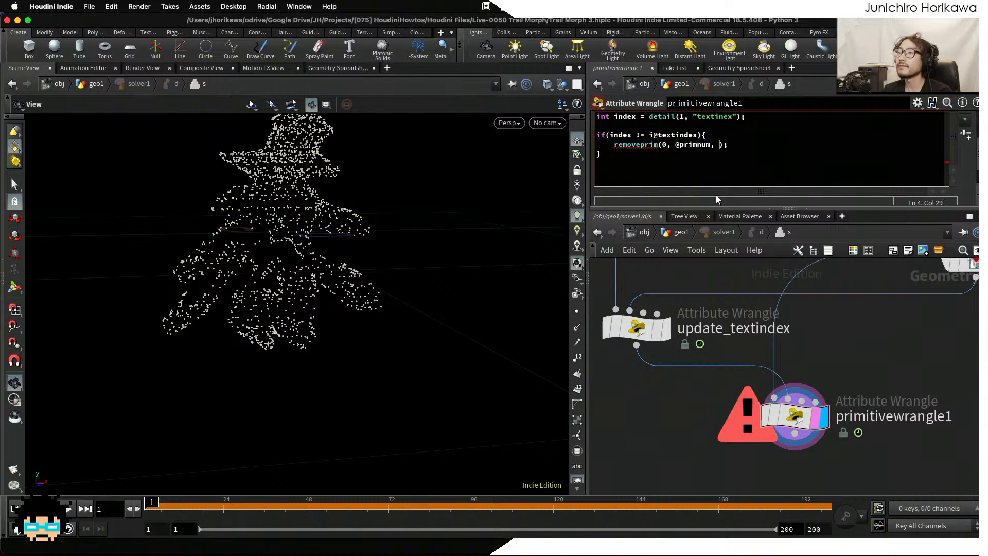
{"action": "key", "text": "super+s"}
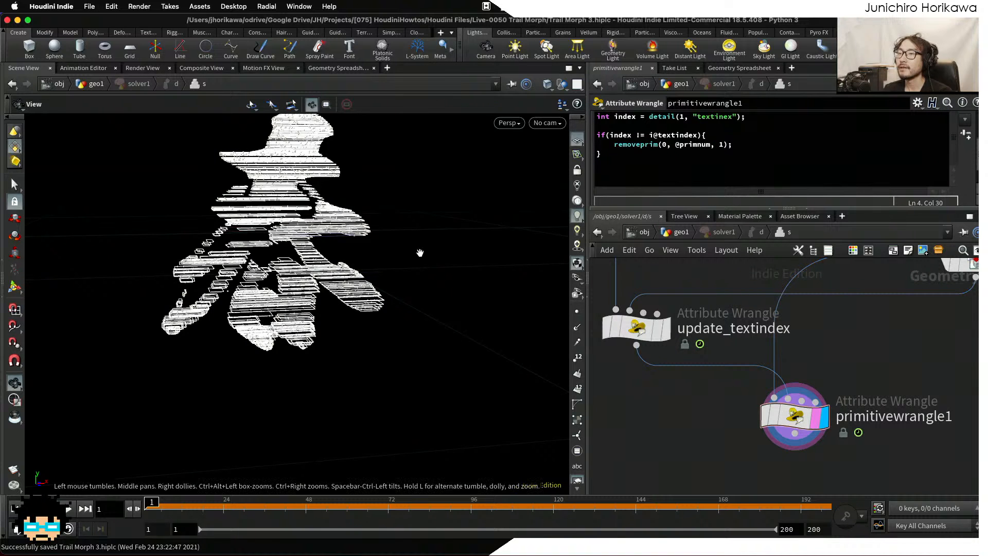
Inspect the filtered glyph, save the scene, play solver1's animation from the geo1 network and return to frame 1.
{"action": "left_click_drag", "start_coordinate": [419, 254], "coordinate": [380, 235]}
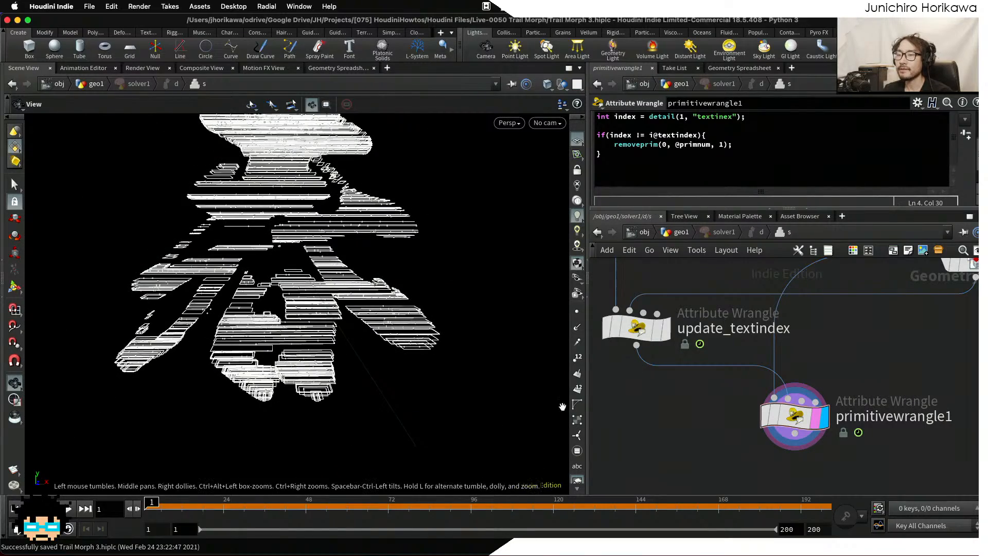
{"action": "right_click_drag", "start_coordinate": [236, 255], "coordinate": [254, 221]}
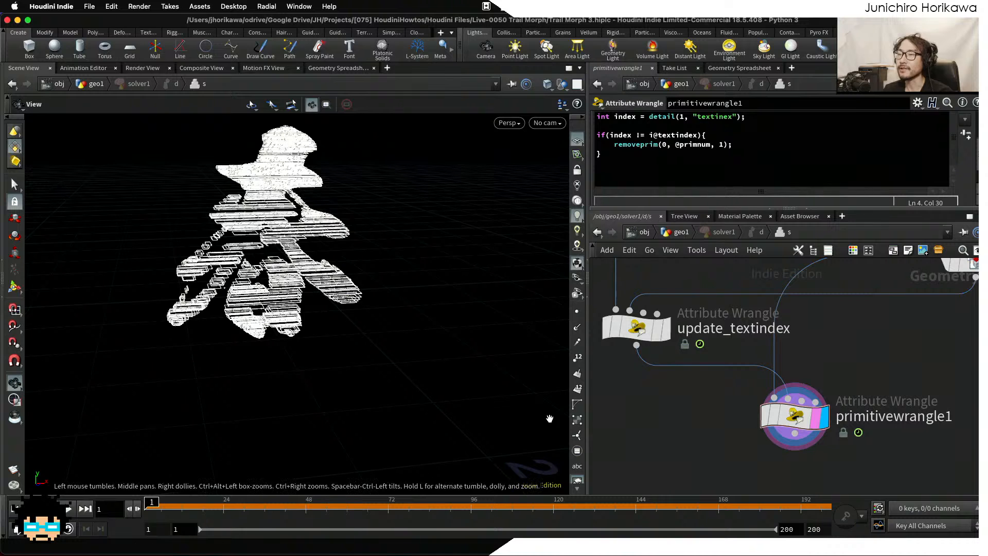
{"action": "left_click", "coordinate": [680, 232]}
{"action": "key", "text": "super+s"}
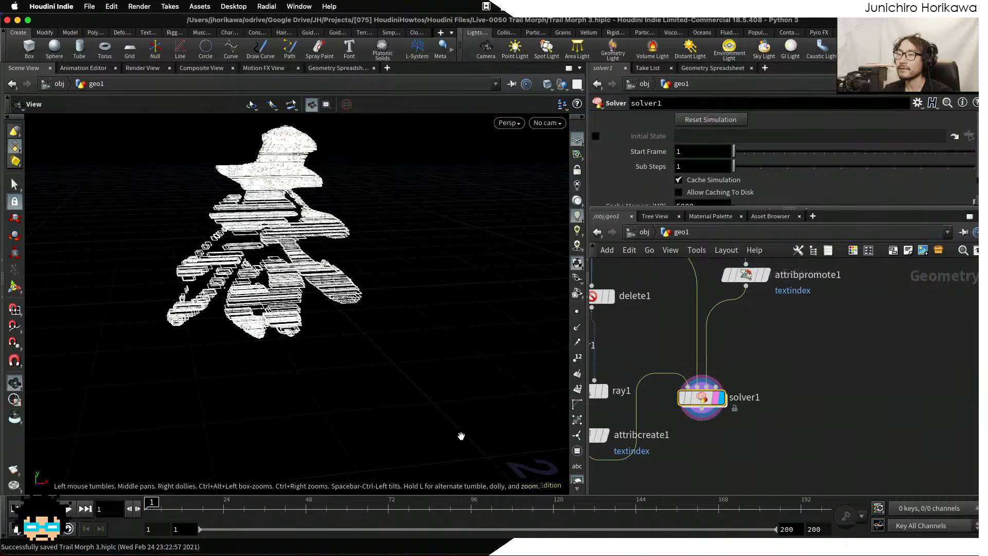
{"action": "left_click", "coordinate": [69, 509]}
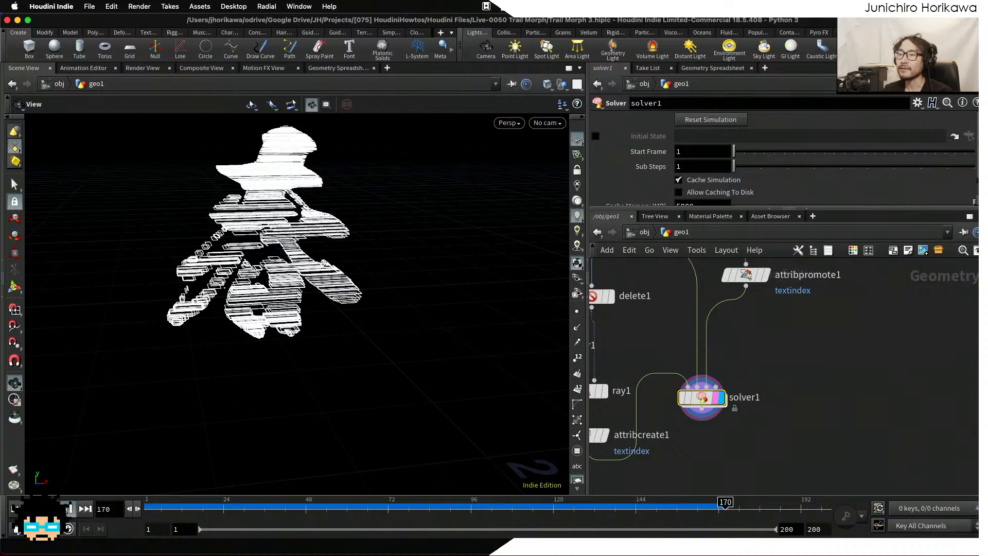
{"action": "left_click", "coordinate": [69, 509]}
{"action": "left_click_drag", "start_coordinate": [230, 508], "coordinate": [147, 508]}
Inside solver1, display update_textindex and save the scene.
{"action": "double_click", "coordinate": [703, 397]}
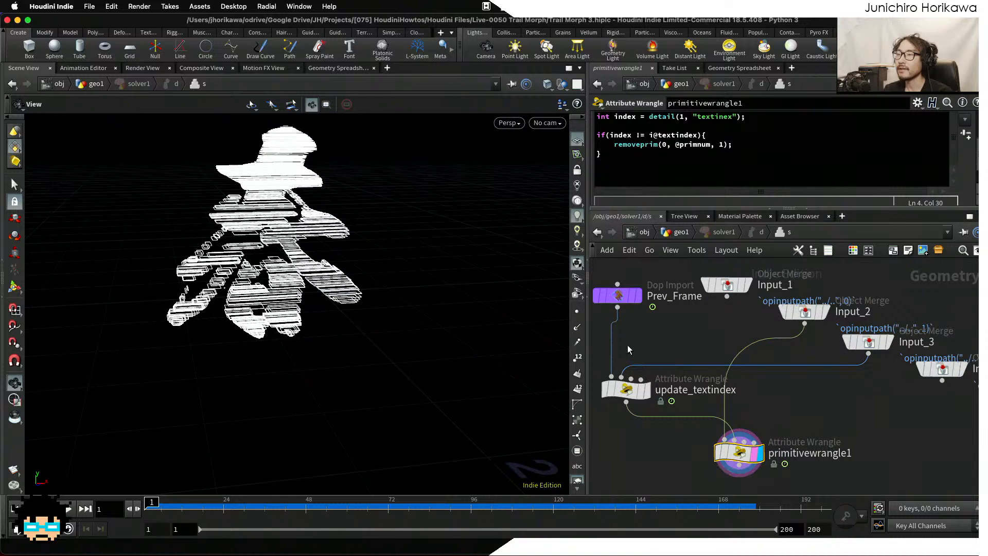
{"action": "left_click", "coordinate": [641, 391]}
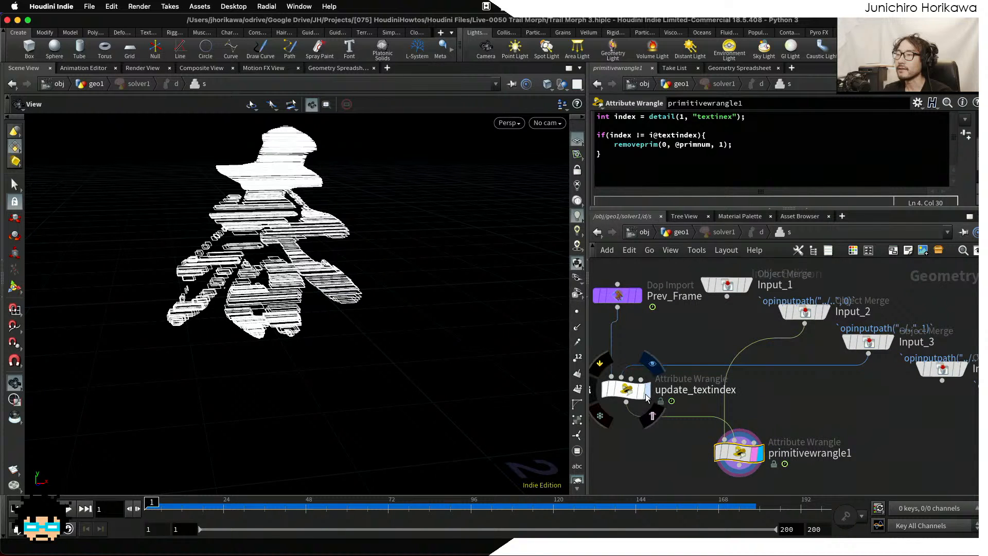
{"action": "left_click", "coordinate": [635, 394]}
{"action": "key", "text": "super+s"}
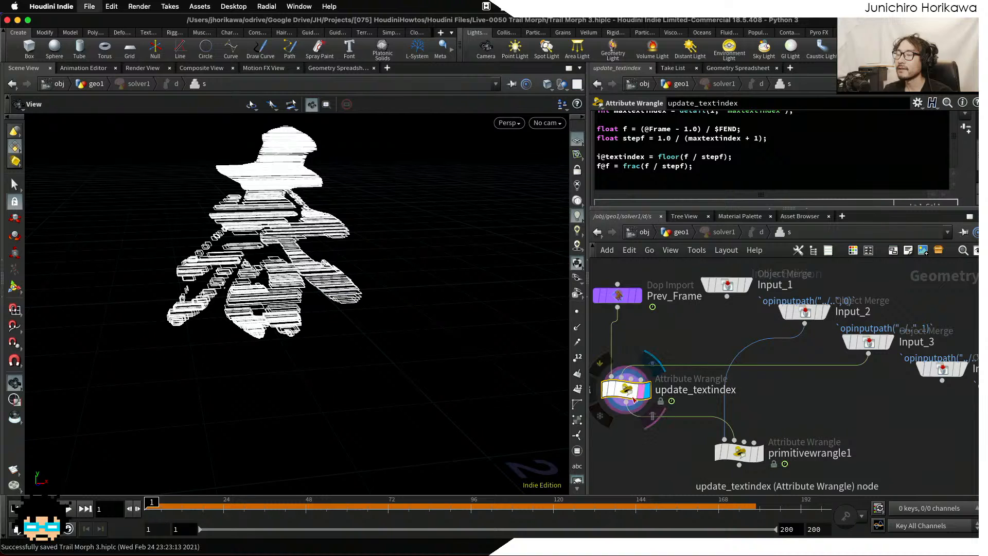
Check primitivewrangle1's output and solver1 at the geo1 level, and go back inside the solver to update_textindex.
{"action": "scroll", "coordinate": [641, 376], "scroll_direction": "down", "scroll_amount": 3}
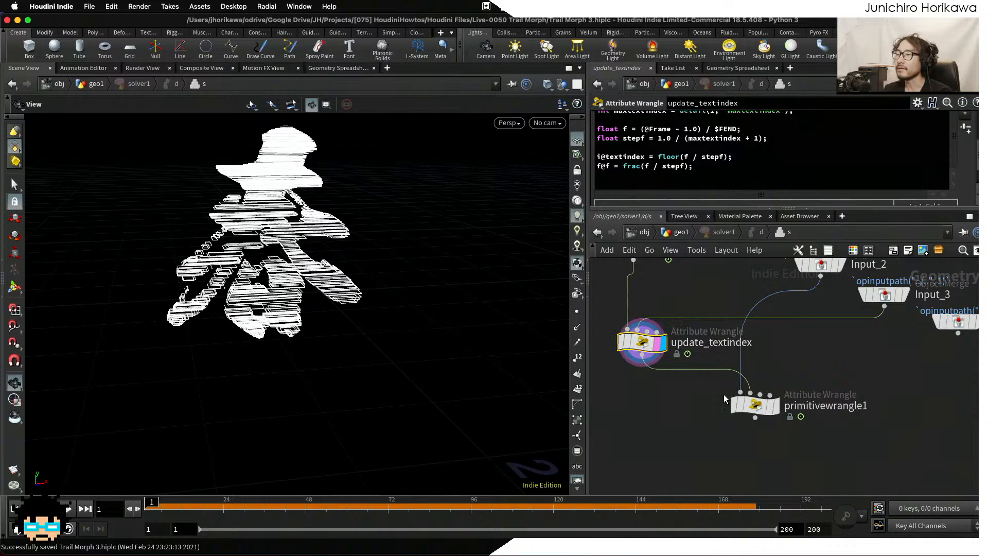
{"action": "left_click", "coordinate": [770, 407]}
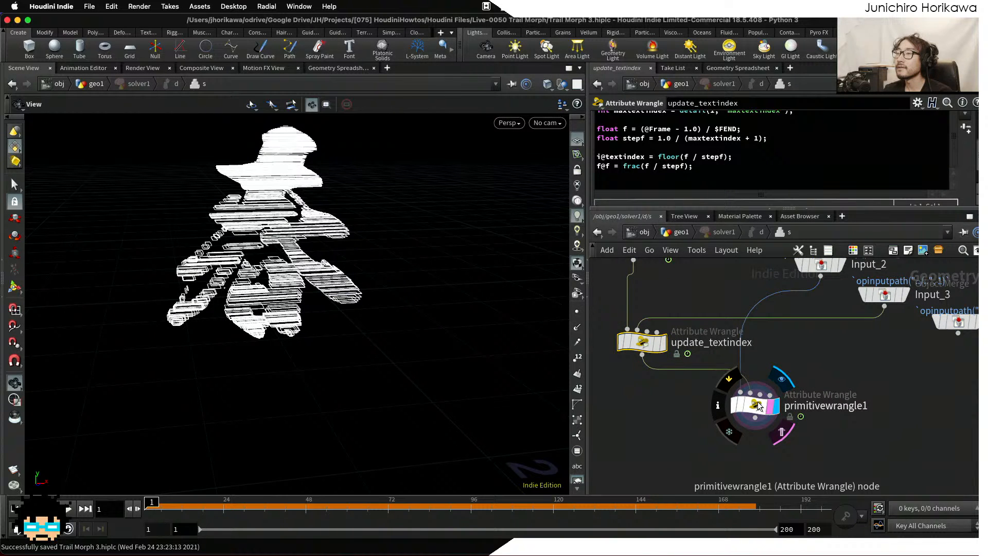
{"action": "left_click", "coordinate": [681, 232]}
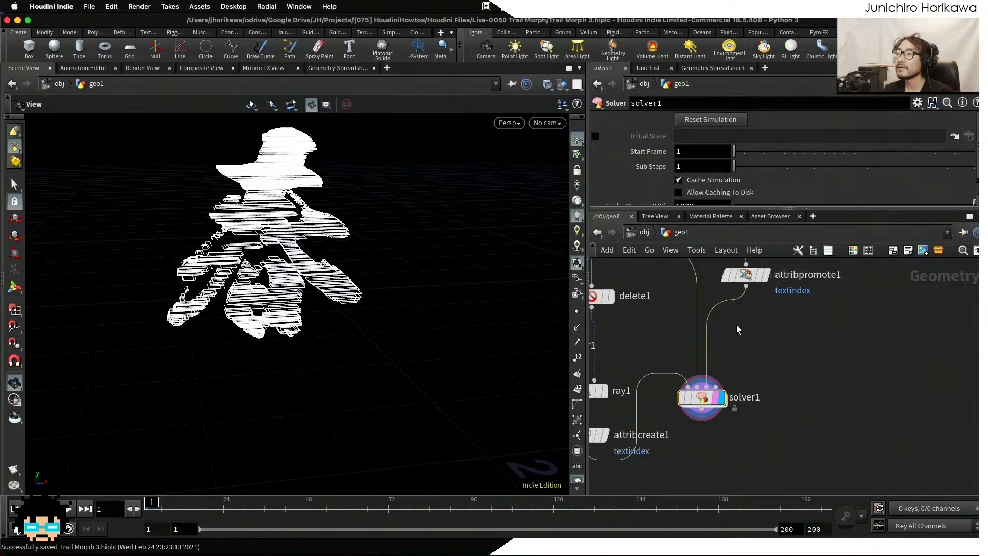
{"action": "double_click", "coordinate": [704, 398]}
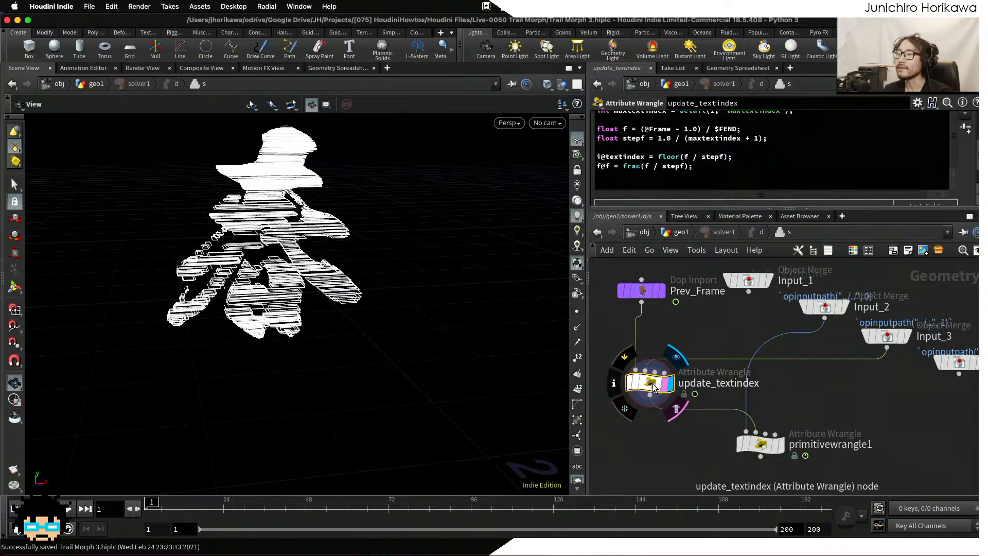
{"action": "mouse_move", "coordinate": [653, 388]}
{"action": "left_mouse_down"}
{"action": "mouse_move", "coordinate": [645, 428]}
{"action": "mouse_move", "coordinate": [652, 388]}
{"action": "left_mouse_up"}
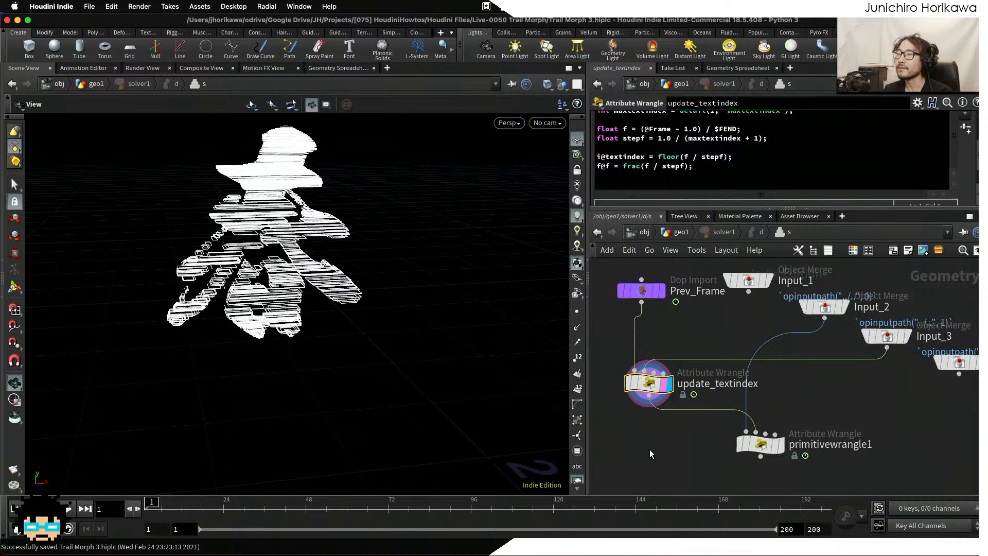
{"action": "scroll", "coordinate": [653, 392], "scroll_direction": "down", "scroll_amount": 3}
{"action": "key", "text": "Tab"}
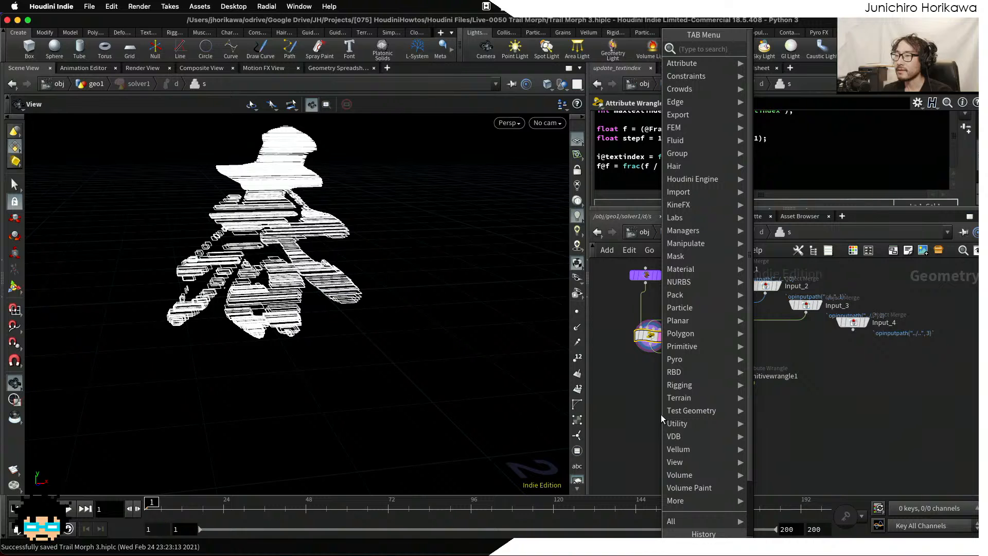
{"action": "type", "text": "mer"}
{"action": "key", "text": "Return"}
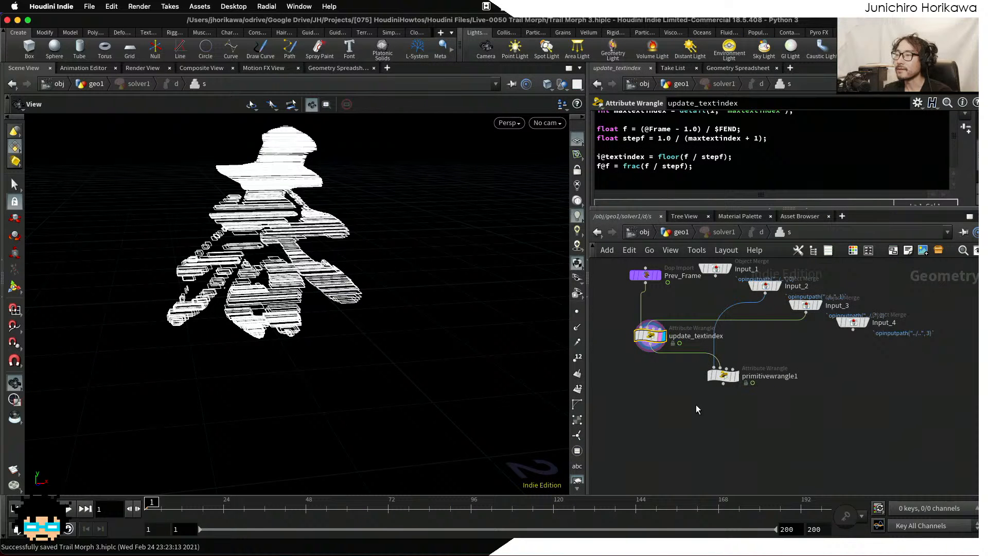
Duplicate primitivewrangle1 with its Input_2 and update_textindex connections, placing the copy beside the original.
{"action": "scroll", "coordinate": [714, 397], "scroll_direction": "up", "scroll_amount": 3}
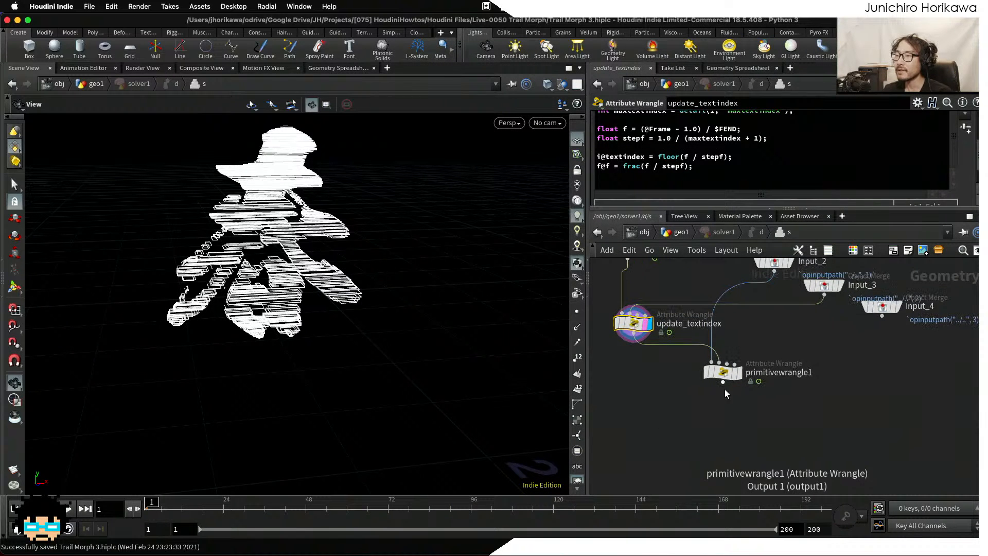
{"action": "middle_click_drag", "start_coordinate": [729, 381], "coordinate": [706, 416]}
{"action": "scroll", "coordinate": [707, 416], "scroll_direction": "up", "scroll_amount": 1}
{"action": "left_click_drag", "start_coordinate": [706, 412], "coordinate": [674, 422]}
{"action": "scroll", "coordinate": [695, 418], "scroll_direction": "up", "scroll_amount": 1}
{"action": "scroll", "coordinate": [707, 411], "scroll_direction": "up", "scroll_amount": 1}
{"action": "middle_click_drag", "start_coordinate": [802, 400], "coordinate": [783, 431]}
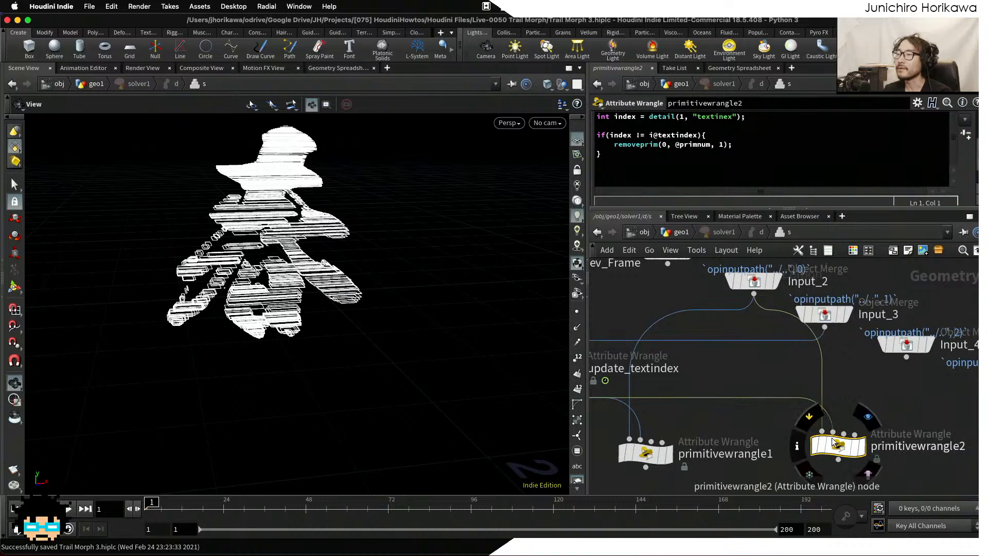
{"action": "mouse_move", "coordinate": [834, 442]}
{"action": "left_mouse_down"}
{"action": "mouse_move", "coordinate": [801, 453]}
{"action": "mouse_move", "coordinate": [820, 451]}
{"action": "left_mouse_up"}
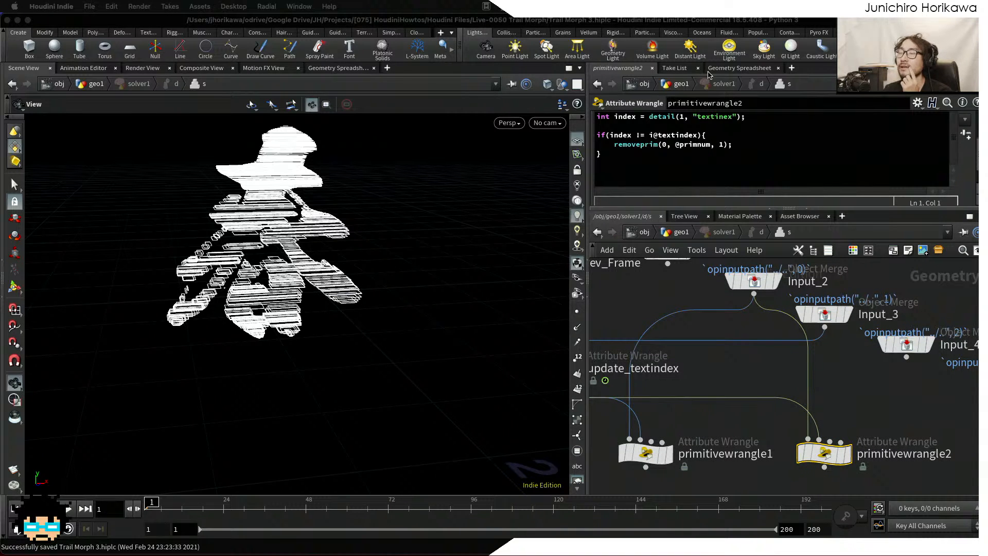
In primitivewrangle2's VEXpression, add the line 'index += 1;' directly below the index declaration.
{"action": "left_click", "coordinate": [738, 126]}
{"action": "left_click", "coordinate": [756, 119]}
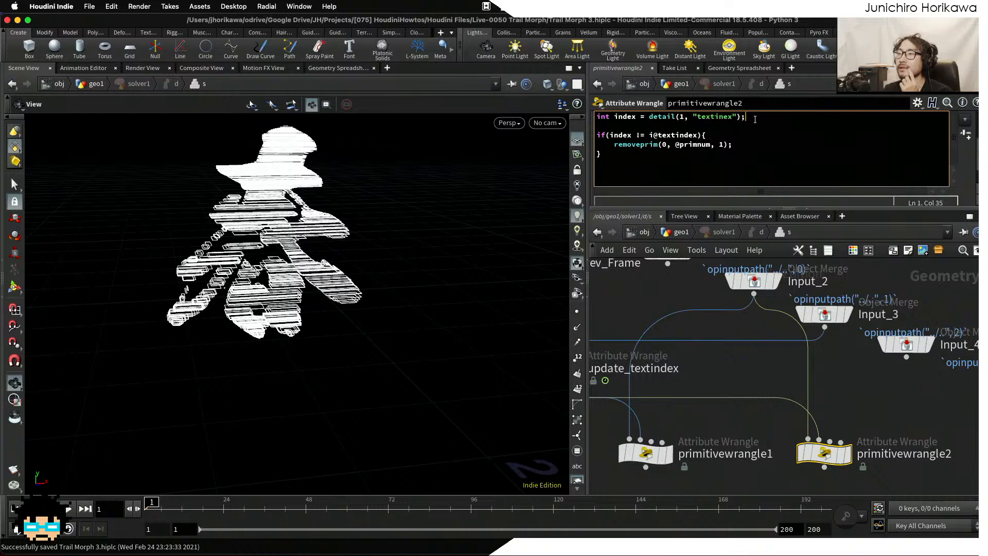
{"action": "key", "text": "Return"}
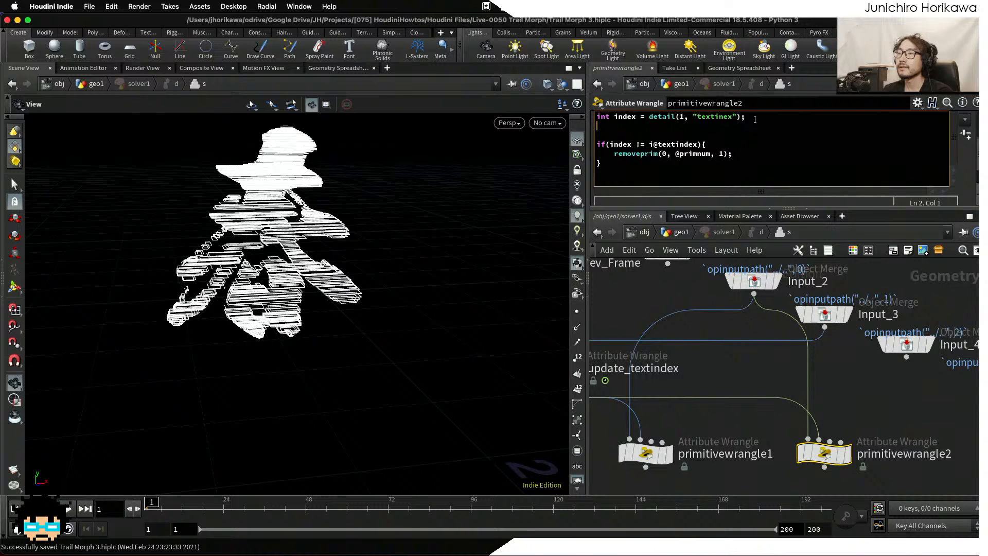
{"action": "type", "text": "int"}
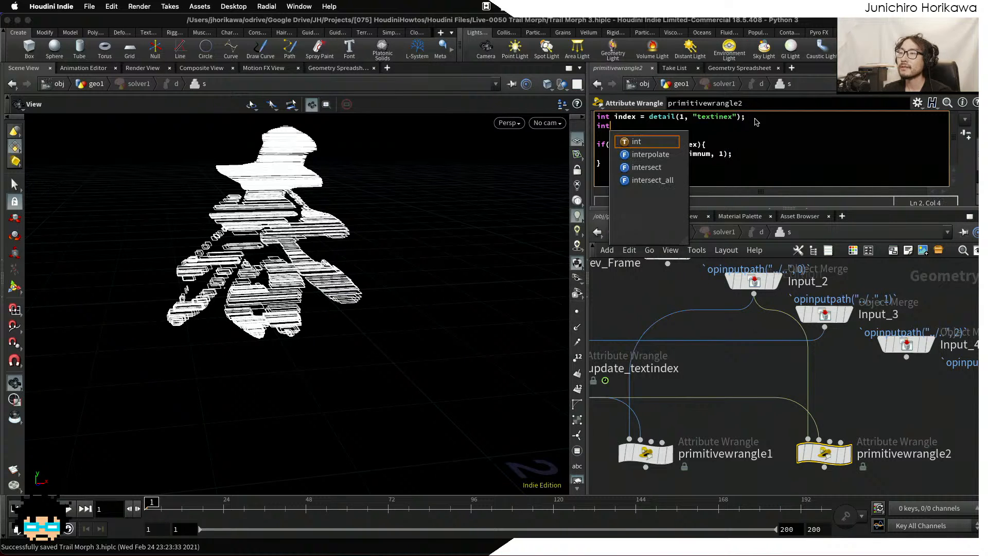
{"action": "key", "text": "BackSpace"}
{"action": "key", "text": "BackSpace"}
{"action": "key", "text": "BackSpace"}
{"action": "type", "text": "e"}
{"action": "key", "text": "BackSpace"}
{"action": "type", "text": "inde"}
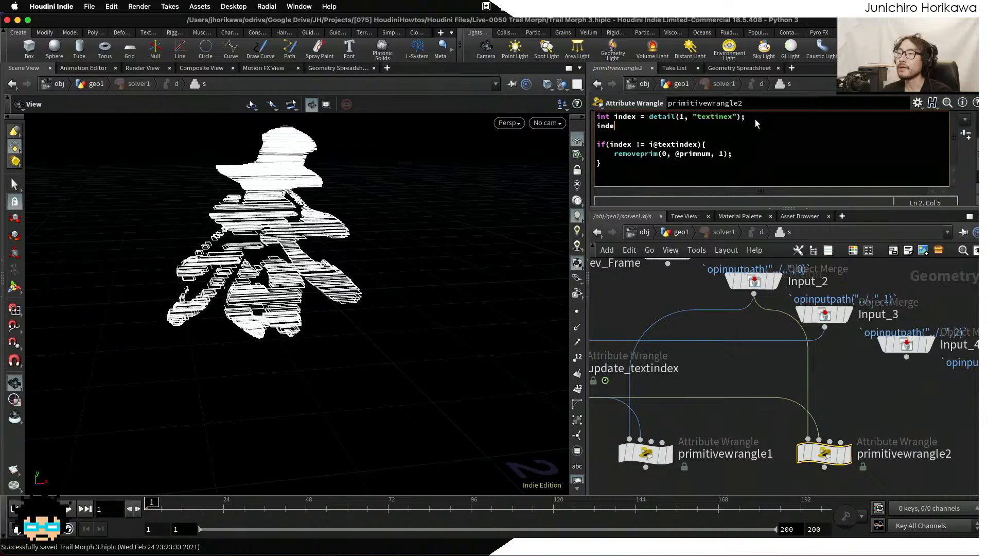
{"action": "type", "text": "x += 1;"}
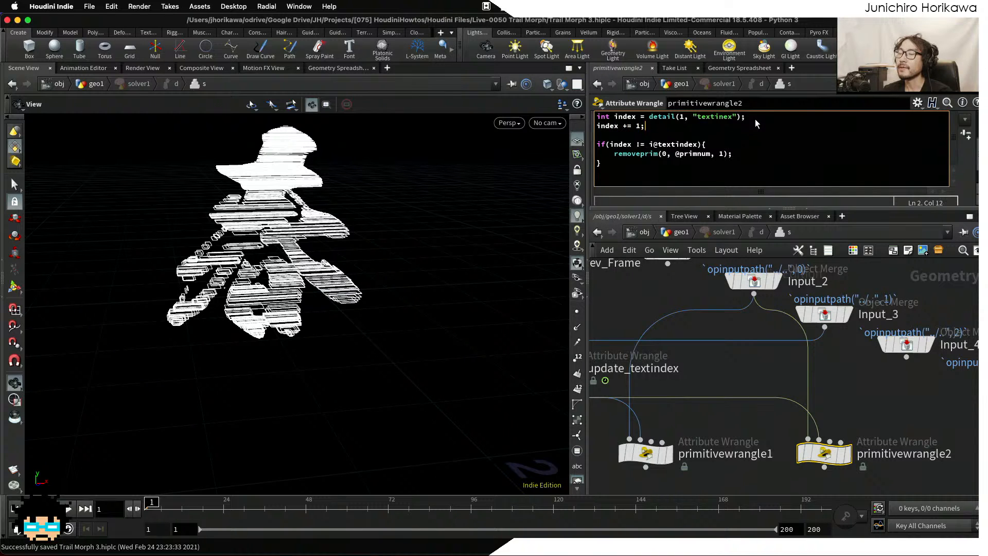
{"action": "key", "text": "Return"}
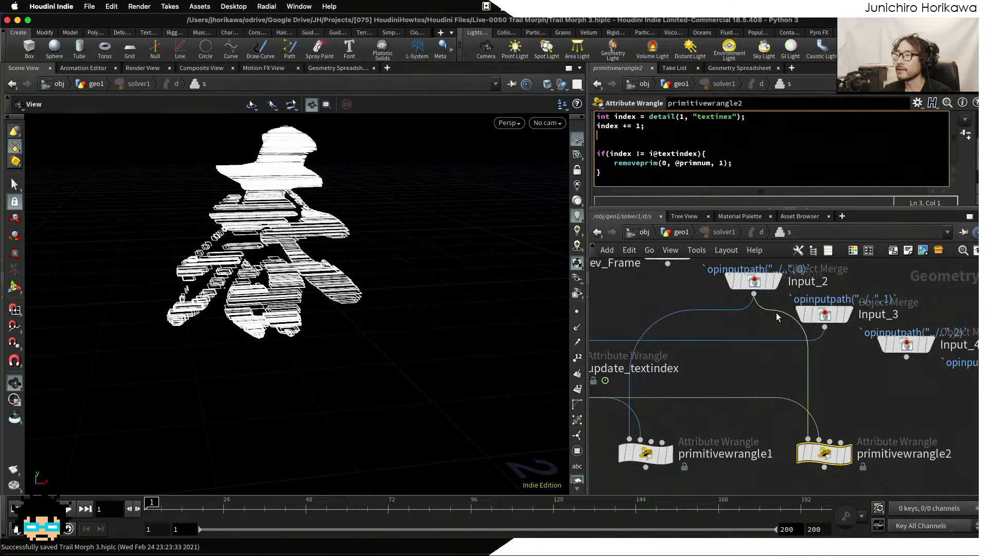
Wire Input_3 into primitivewrangle2's third input.
{"action": "scroll", "coordinate": [783, 332], "scroll_direction": "down", "scroll_amount": 5}
{"action": "scroll", "coordinate": [807, 355], "scroll_direction": "up", "scroll_amount": 3}
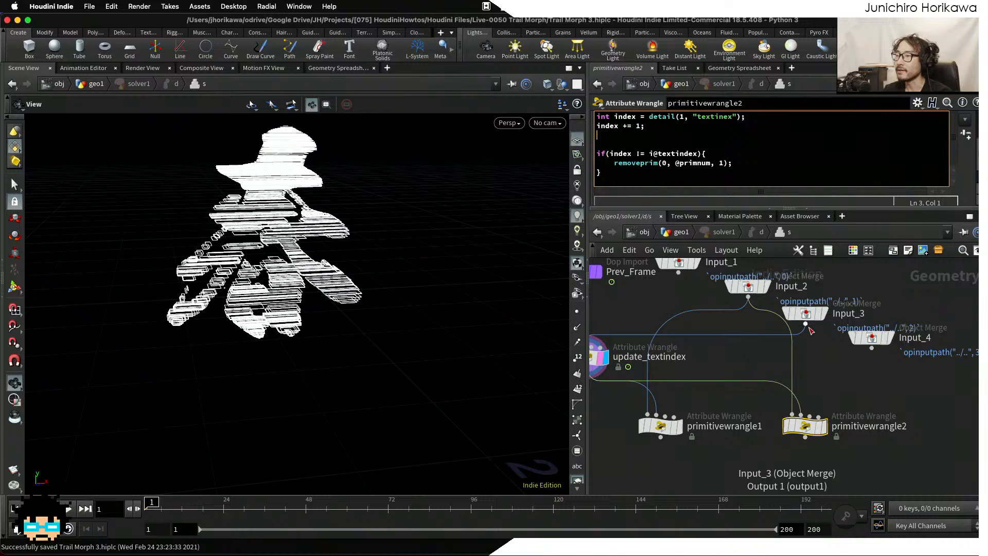
{"action": "left_click_drag", "start_coordinate": [805, 325], "coordinate": [811, 417]}
{"action": "scroll", "coordinate": [810, 421], "scroll_direction": "up", "scroll_amount": 1}
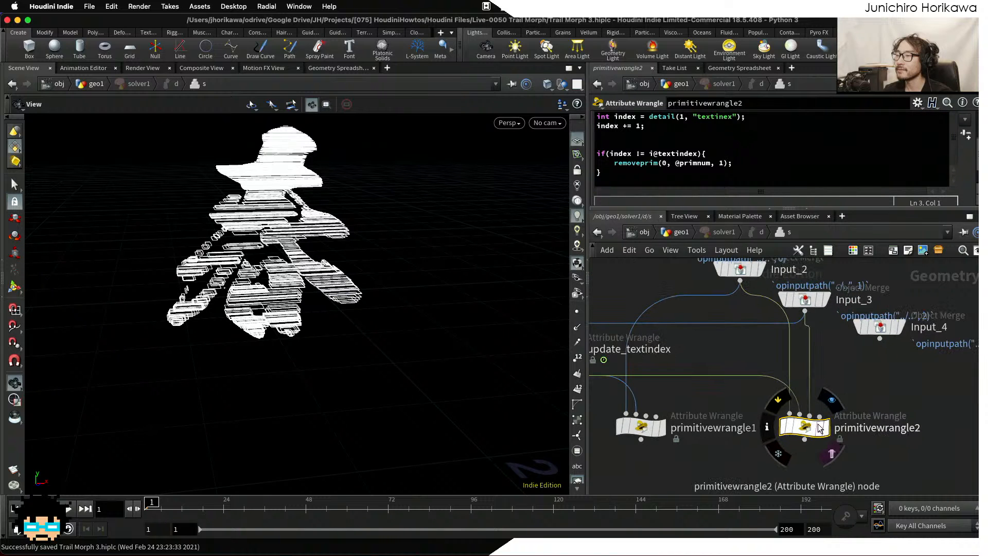
In primitivewrangle2's VEXpression, add the line 'int maxtextindex = detail(2, "maxtextindex");' directly below 'index += 1;'.
{"action": "key", "text": "Return"}
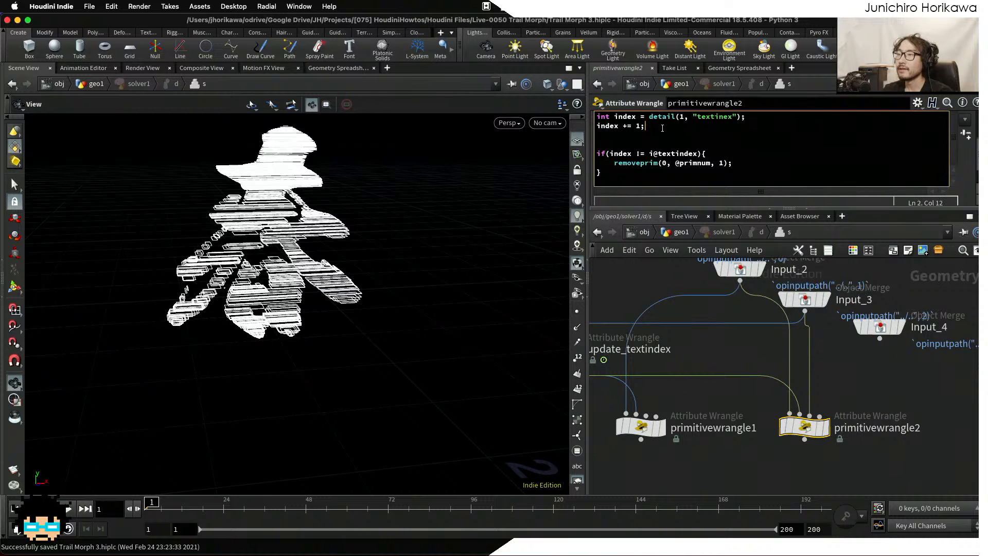
{"action": "type", "text": "int "}
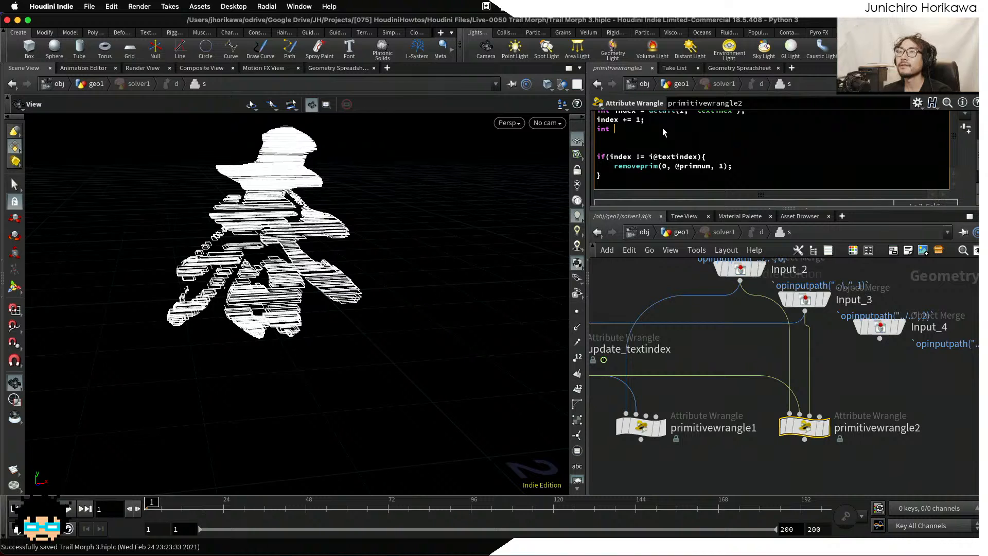
{"action": "type", "text": "maxtex"}
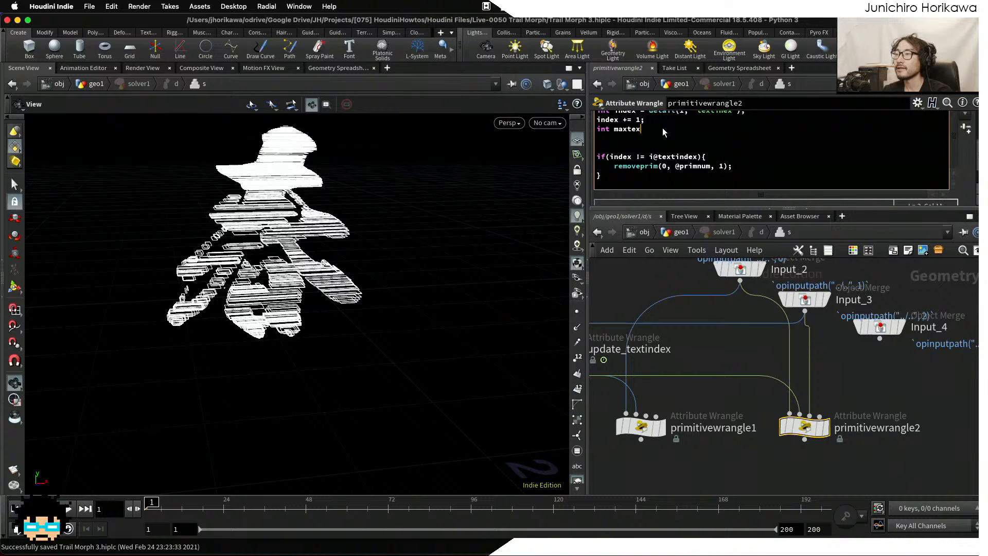
{"action": "type", "text": "tindex = det"}
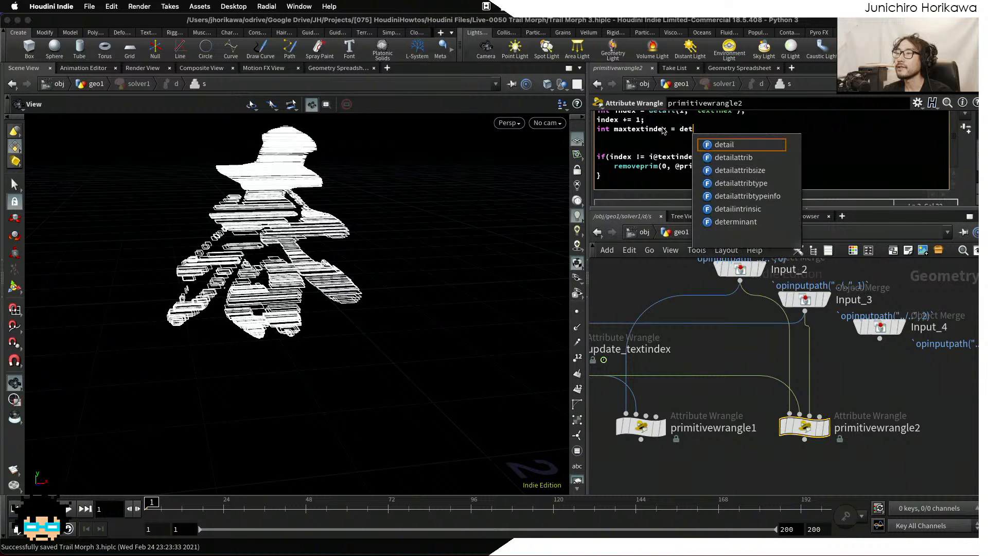
{"action": "type", "text": "ail(2, \"ma"}
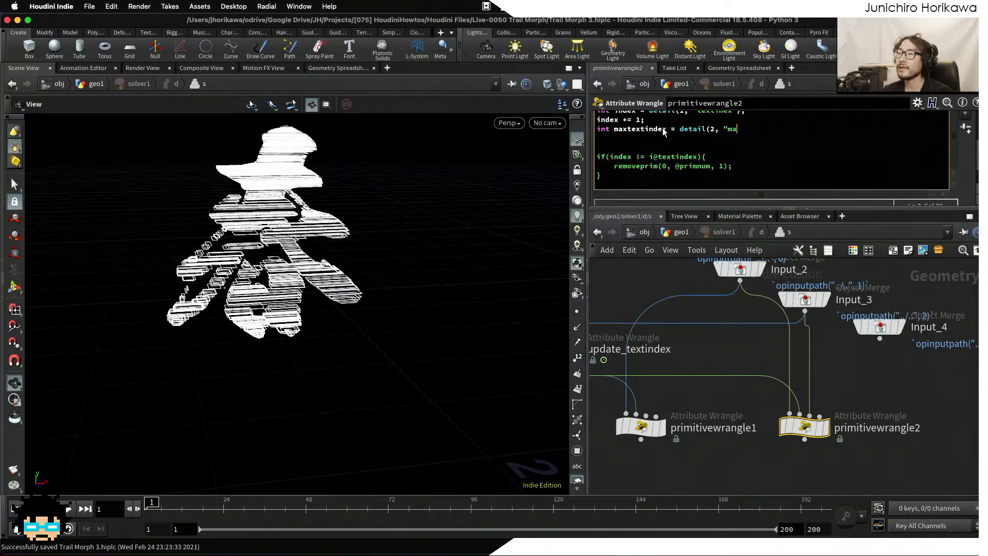
{"action": "type", "text": "xtextindex\");"}
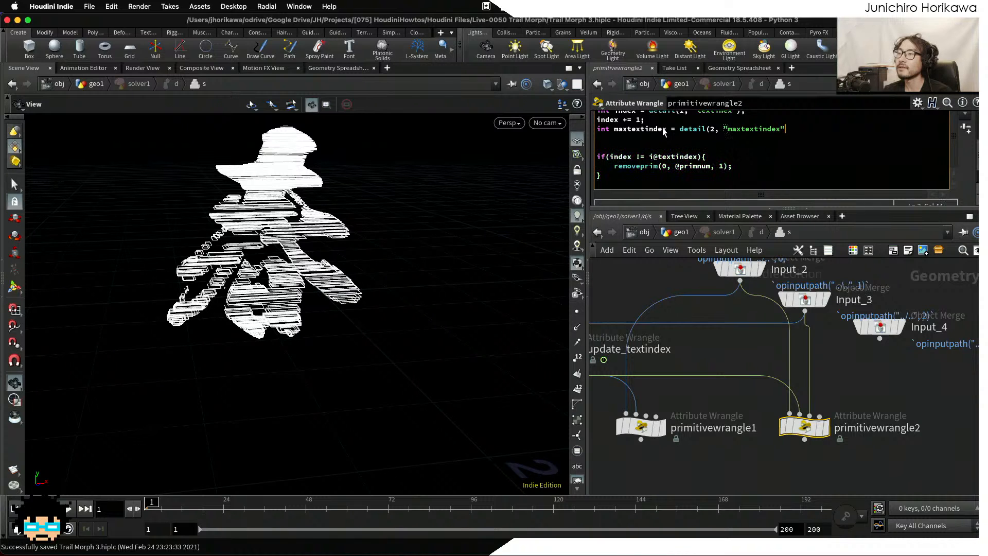
Below the maxtextindex declaration, add the line 'index = index % (maxtextindex + 1);' to wrap the index, and review the whole expression.
{"action": "key", "text": "Return"}
{"action": "type", "text": "index = index % (ma"}
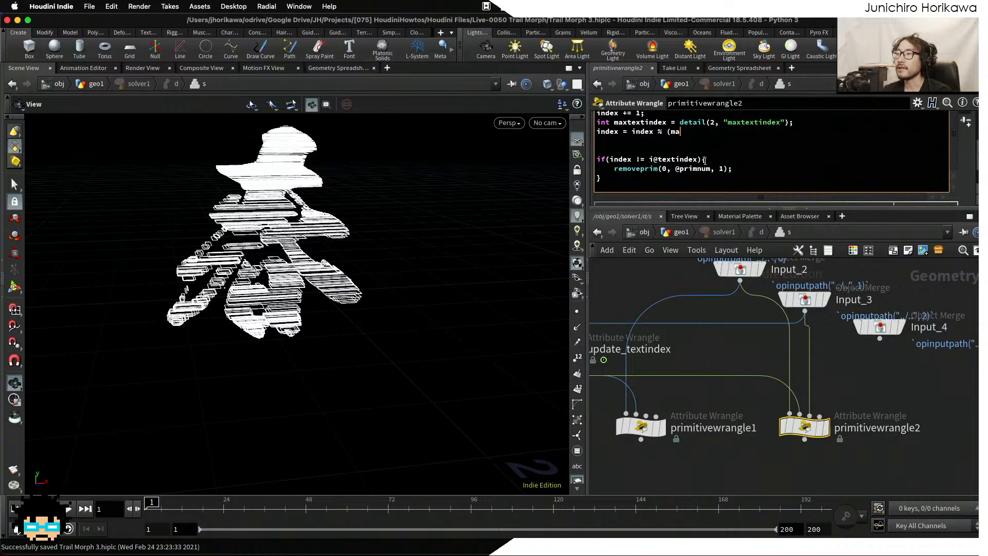
{"action": "type", "text": "xte"}
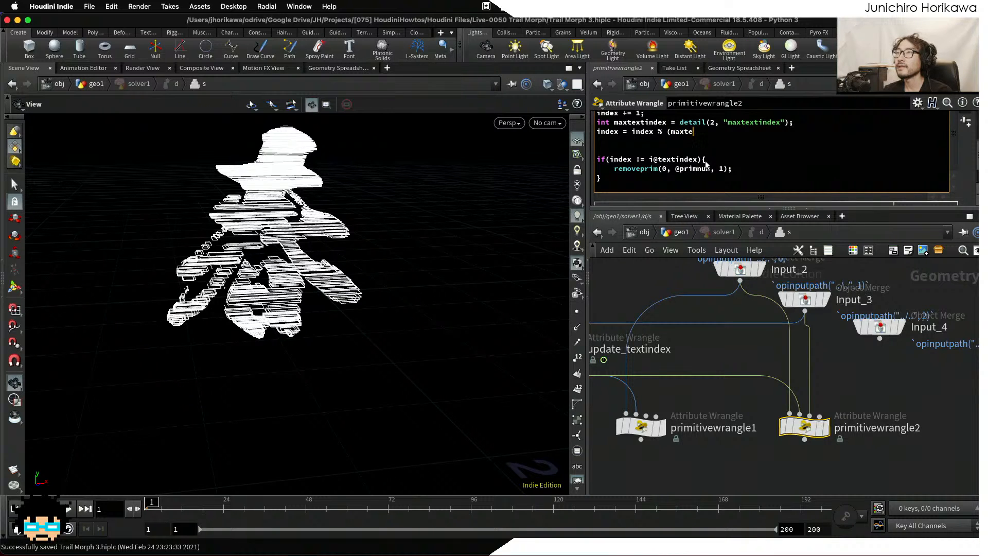
{"action": "type", "text": "xtindex + 1"}
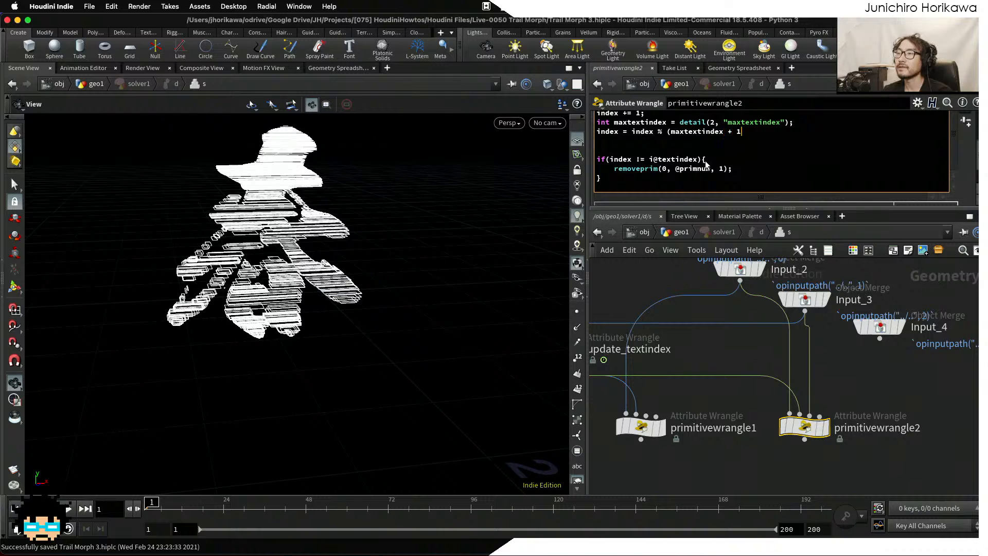
{"action": "type", "text": ");"}
{"action": "left_click", "coordinate": [730, 338]}
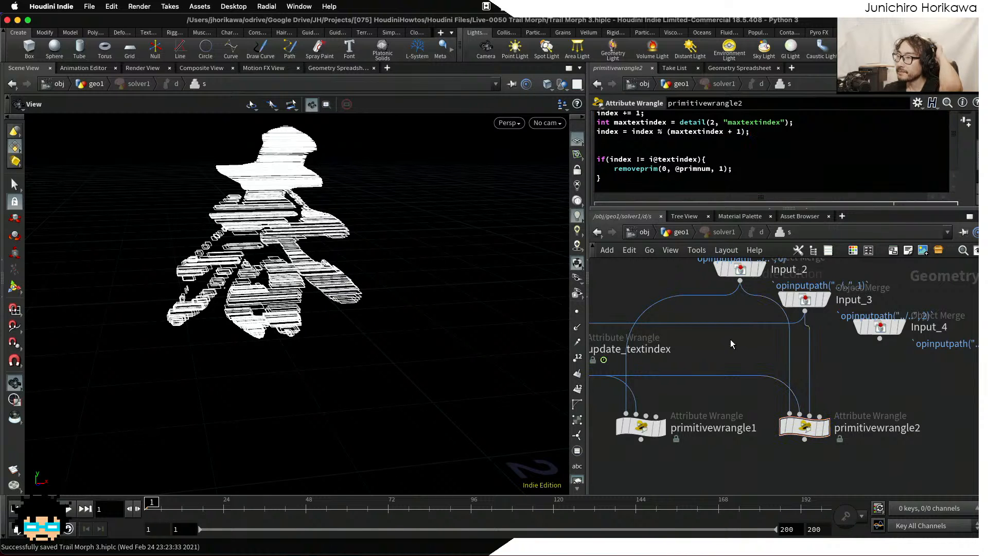
{"action": "scroll", "coordinate": [652, 158], "scroll_direction": "up", "scroll_amount": 3}
{"action": "scroll", "coordinate": [652, 158], "scroll_direction": "down", "scroll_amount": 1}
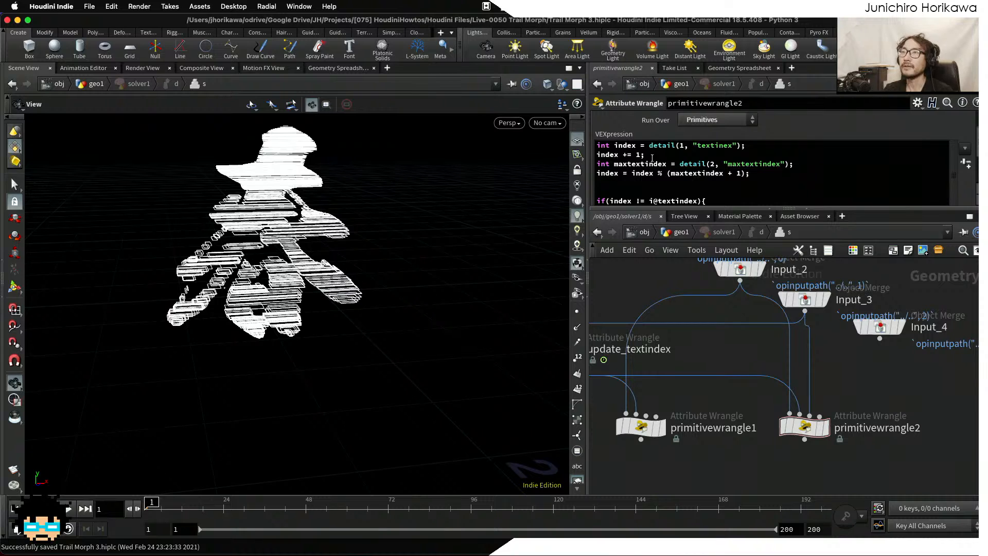
{"action": "scroll", "coordinate": [666, 179], "scroll_direction": "down", "scroll_amount": 2}
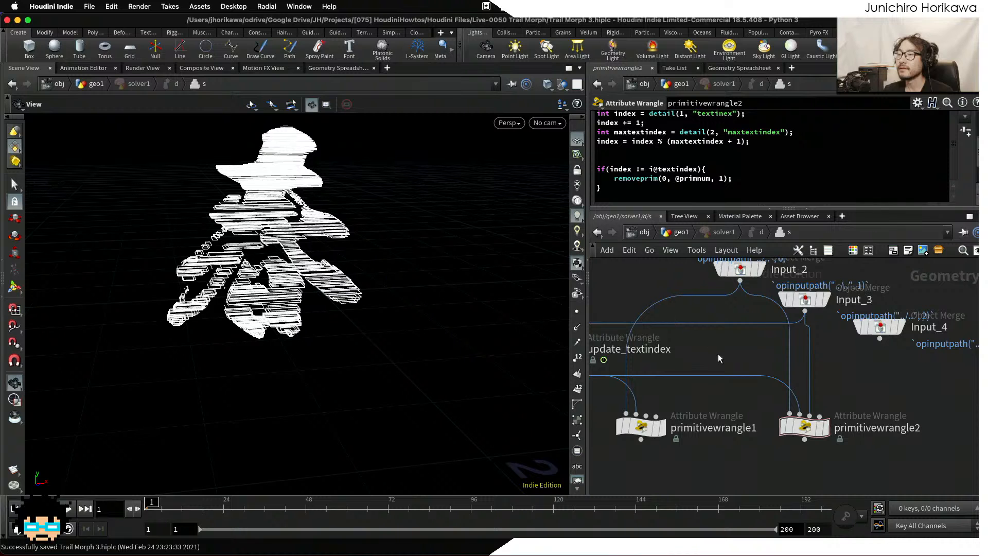
Display primitivewrangle2's output and inspect the isolated text's primitives from another angle.
{"action": "left_click_drag", "start_coordinate": [806, 425], "coordinate": [793, 425]}
{"action": "left_click", "coordinate": [813, 427]}
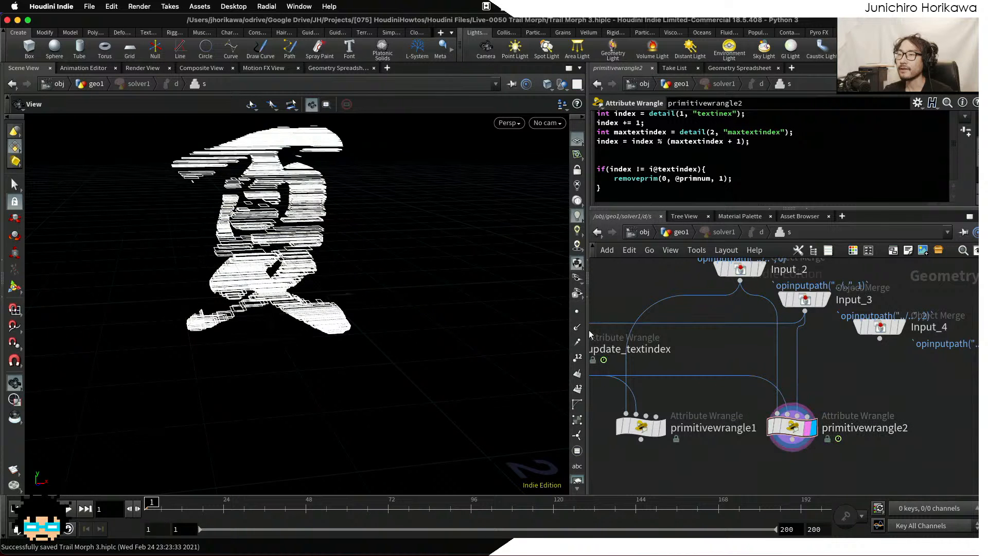
{"action": "left_click_drag", "start_coordinate": [514, 298], "coordinate": [345, 259]}
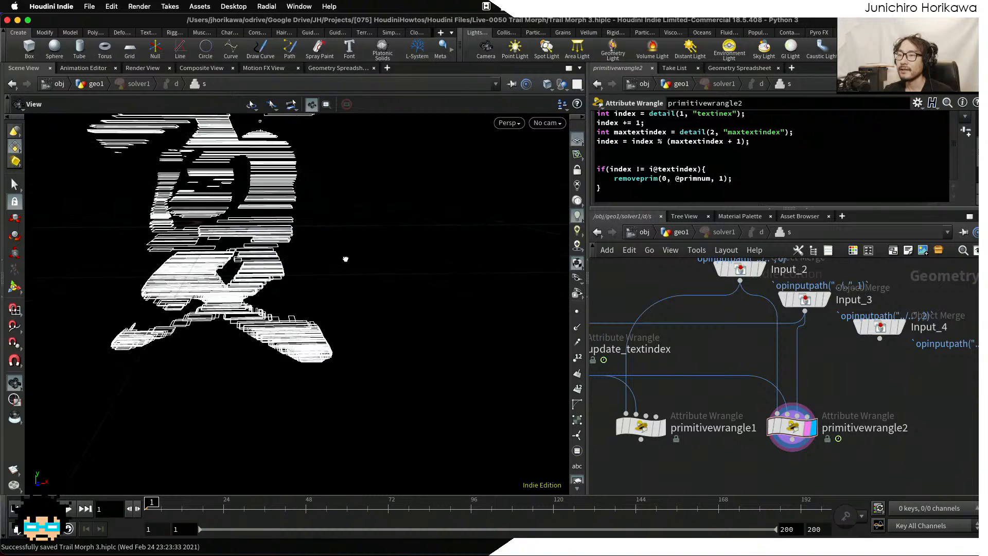
Rename primitivewrangle1 as source and primitivewrangle2 as target.
{"action": "double_click", "coordinate": [709, 435]}
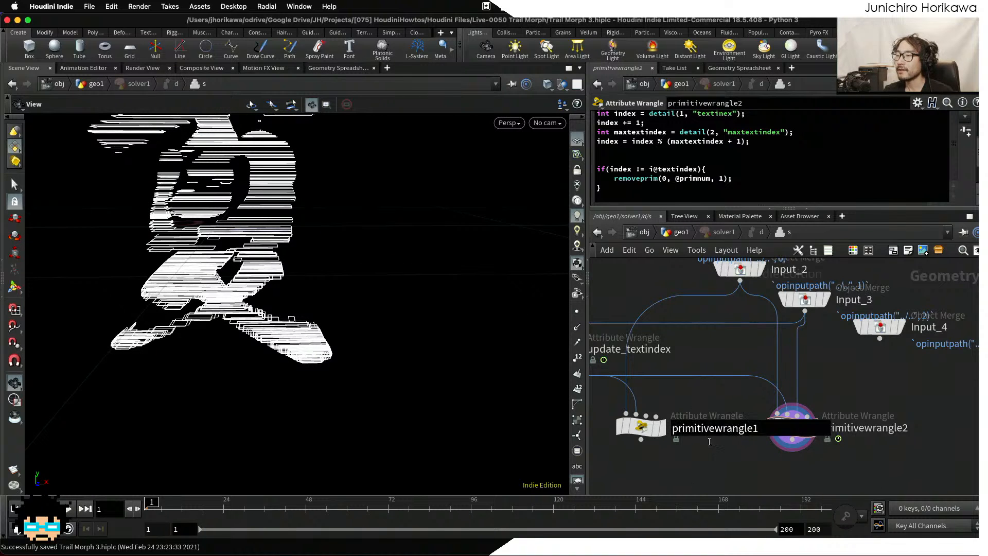
{"action": "type", "text": "fi"}
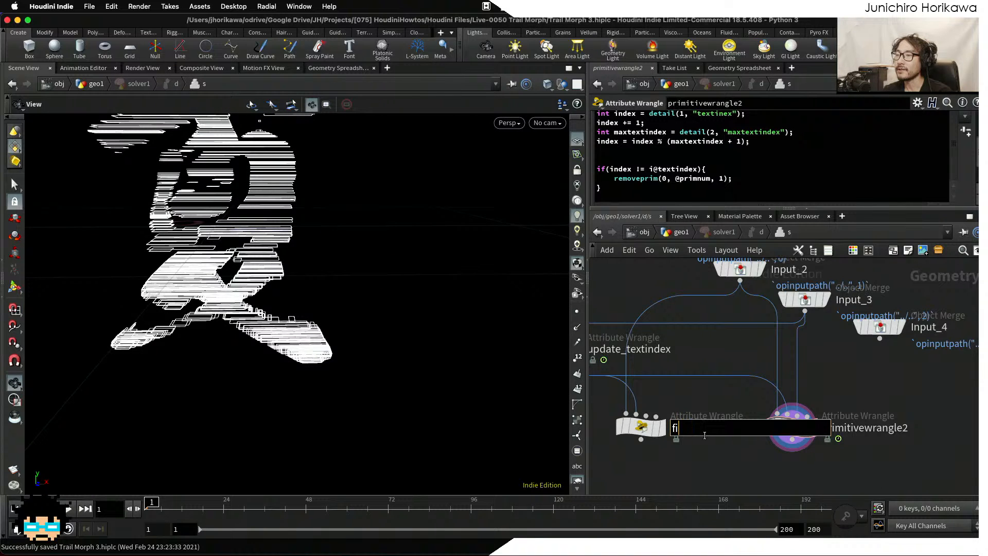
{"action": "key", "text": "BackSpace"}
{"action": "key", "text": "BackSpace"}
{"action": "type", "text": "source"}
{"action": "key", "text": "Return"}
{"action": "double_click", "coordinate": [845, 435]}
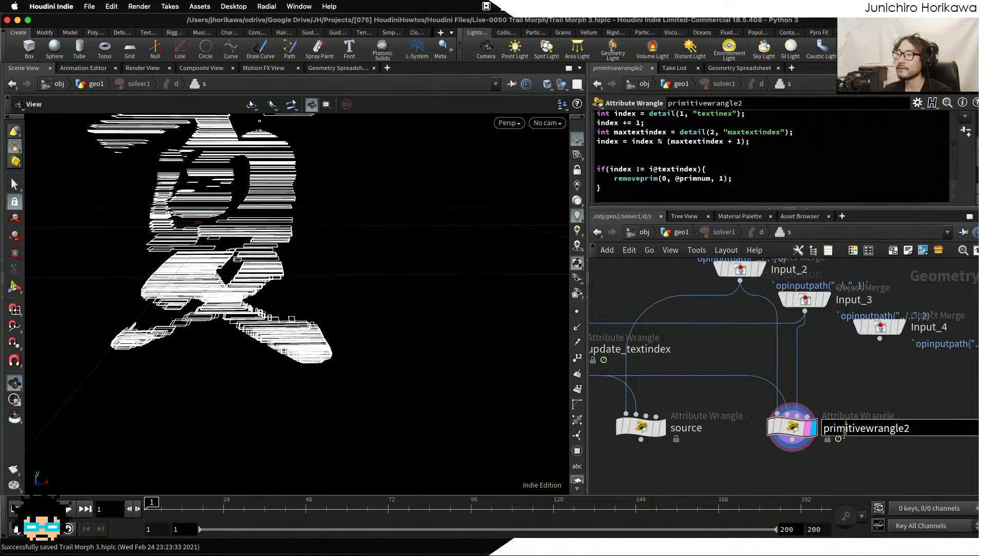
{"action": "type", "text": "target"}
{"action": "key", "text": "Return"}
Switch the display between the source and target wrangles to compare their text primitives in the viewport.
{"action": "scroll", "coordinate": [718, 396], "scroll_direction": "down", "scroll_amount": 2}
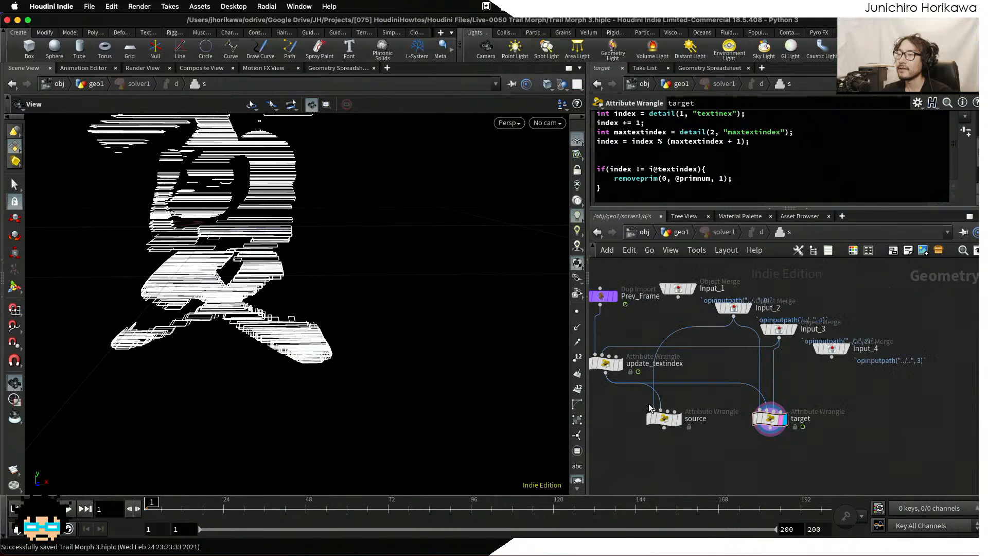
{"action": "scroll", "coordinate": [650, 408], "scroll_direction": "up", "scroll_amount": 5}
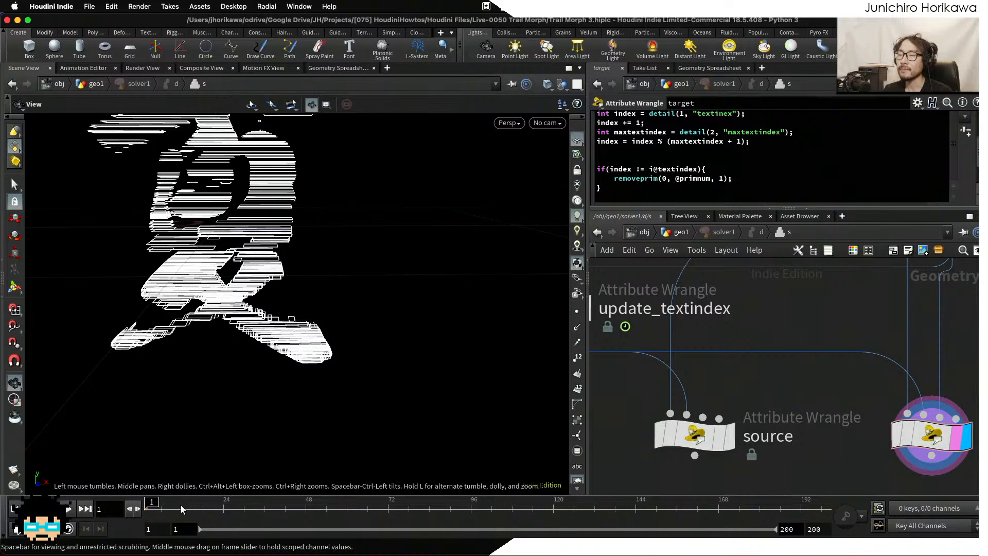
{"action": "left_click", "coordinate": [726, 441]}
{"action": "middle_click_drag", "start_coordinate": [695, 437], "coordinate": [648, 437]}
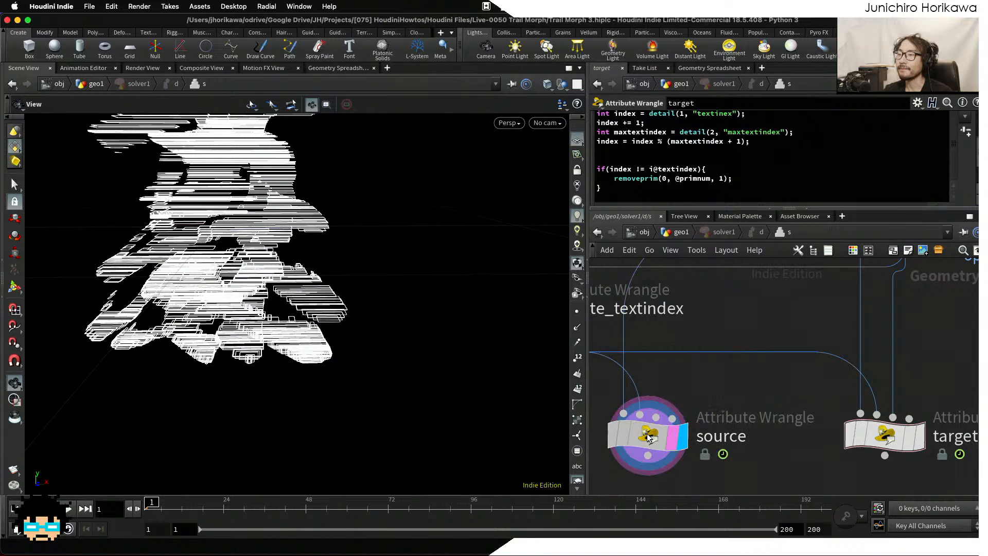
{"action": "left_click", "coordinate": [648, 436]}
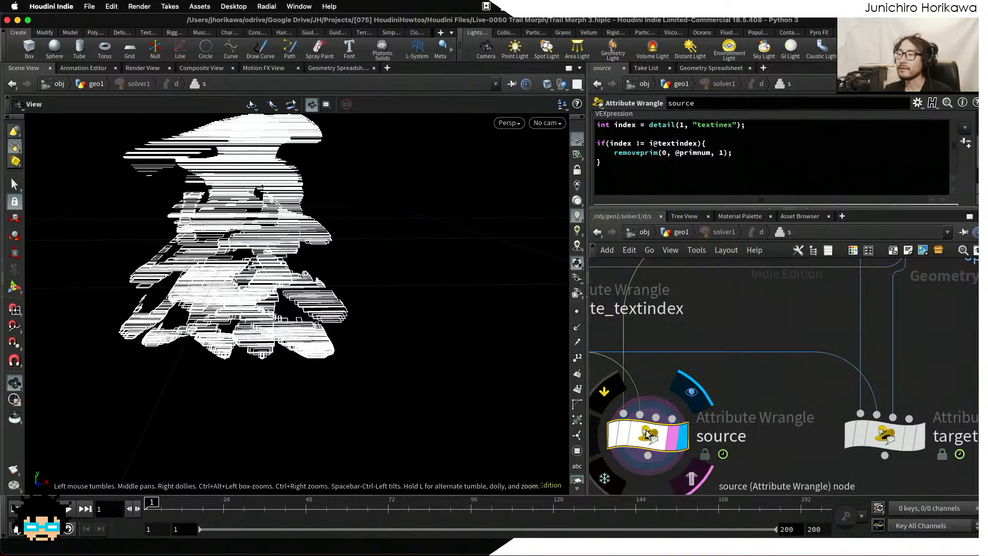
{"action": "left_click", "coordinate": [913, 436]}
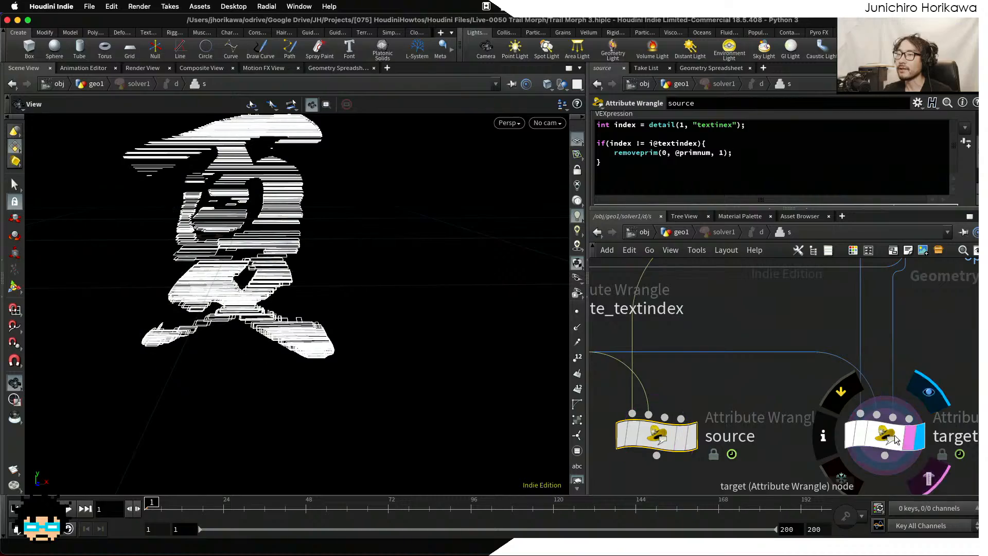
{"action": "left_click", "coordinate": [688, 436]}
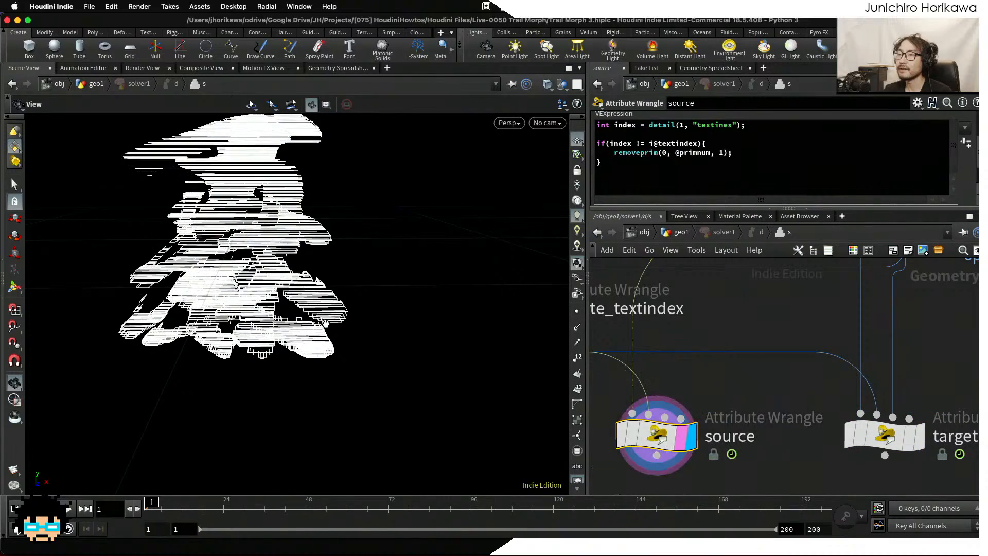
{"action": "left_click_drag", "start_coordinate": [325, 323], "coordinate": [538, 342]}
{"action": "scroll", "coordinate": [711, 411], "scroll_direction": "down", "scroll_amount": 5}
{"action": "scroll", "coordinate": [710, 422], "scroll_direction": "up", "scroll_amount": 4}
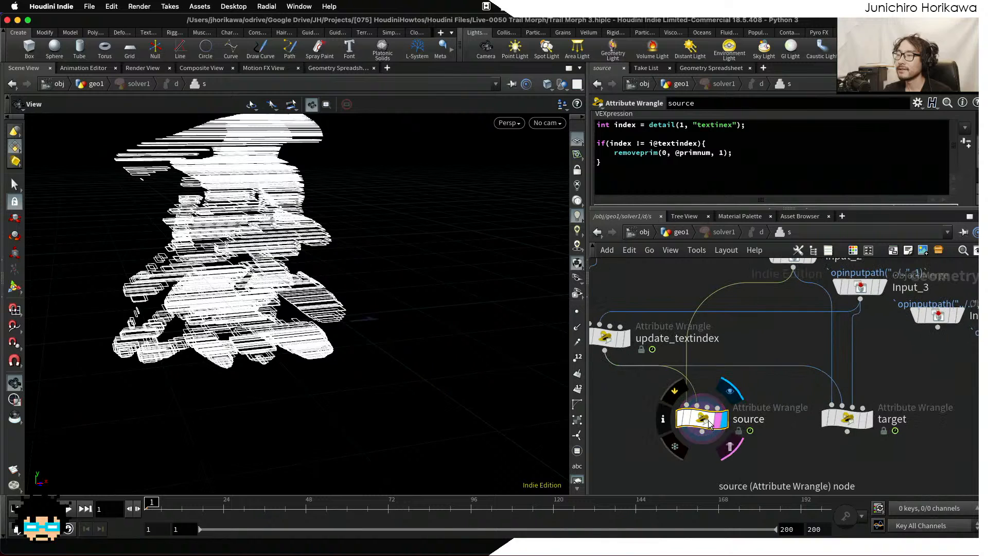
Nudge the source node slightly within the network and save the scene file.
{"action": "left_click_drag", "start_coordinate": [709, 423], "coordinate": [715, 426]}
{"action": "key", "text": "ctrl+s"}
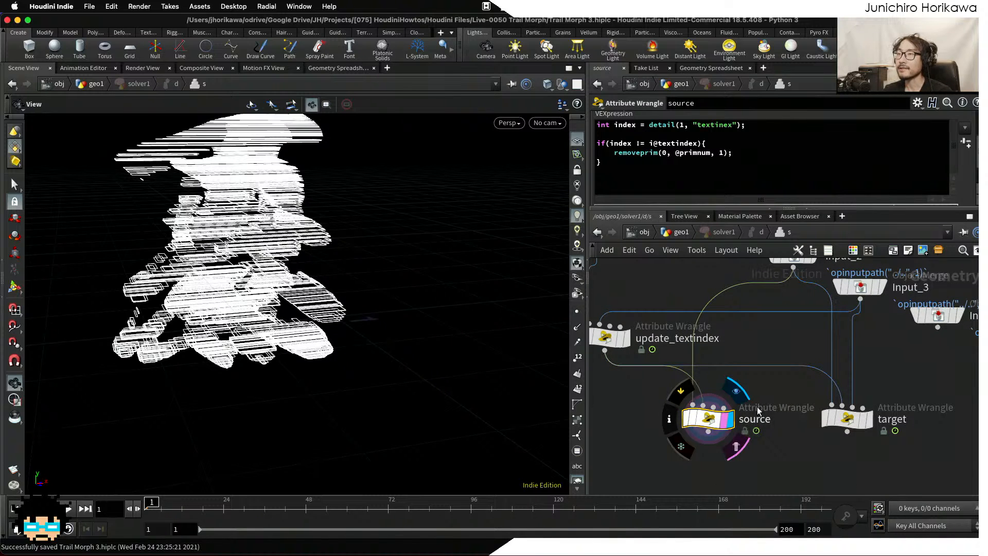
{"action": "scroll", "coordinate": [762, 345], "scroll_direction": "down", "scroll_amount": 2}
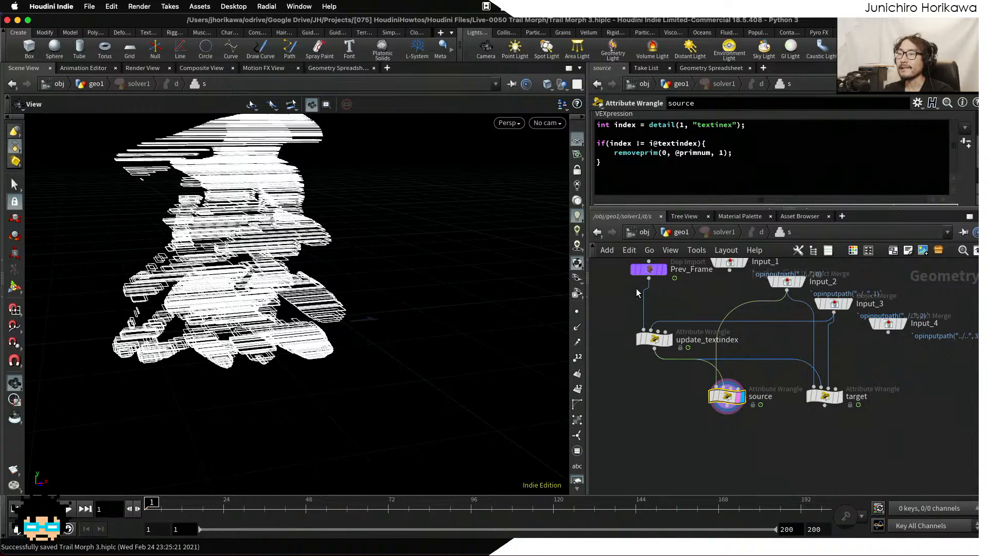
Check solver1 at the geo1 level and go back inside the solver to the source and target wrangles.
{"action": "left_click", "coordinate": [825, 396]}
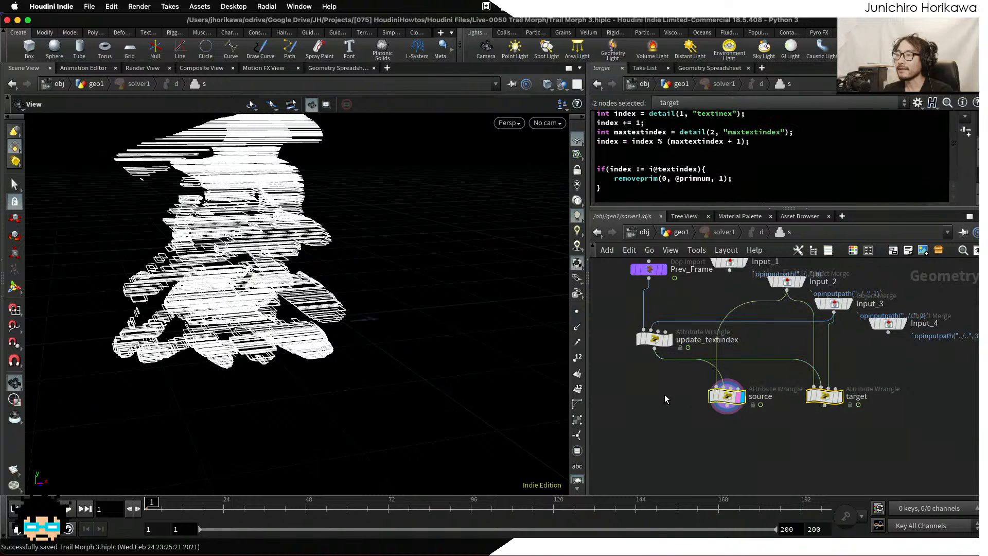
{"action": "scroll", "coordinate": [670, 391], "scroll_direction": "up", "scroll_amount": 1}
{"action": "left_click", "coordinate": [681, 233]}
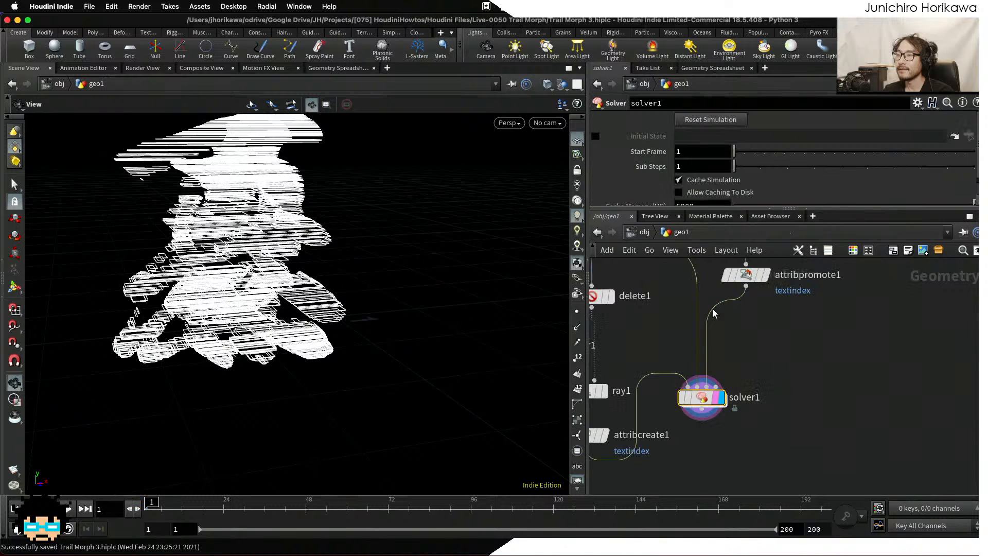
{"action": "double_click", "coordinate": [705, 394]}
{"action": "scroll", "coordinate": [699, 451], "scroll_direction": "up", "scroll_amount": 1}
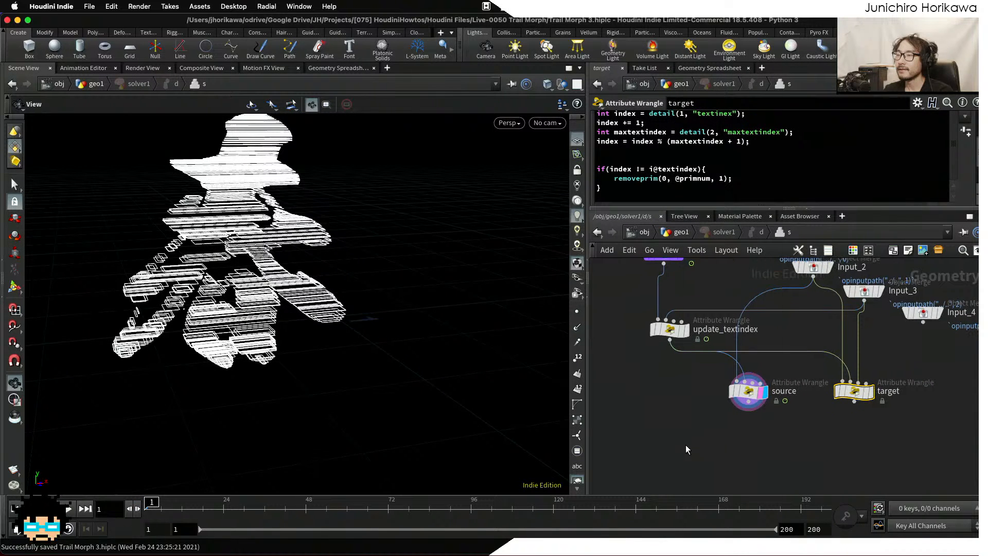
{"action": "key", "text": "Tab"}
{"action": "key", "text": "Escape"}
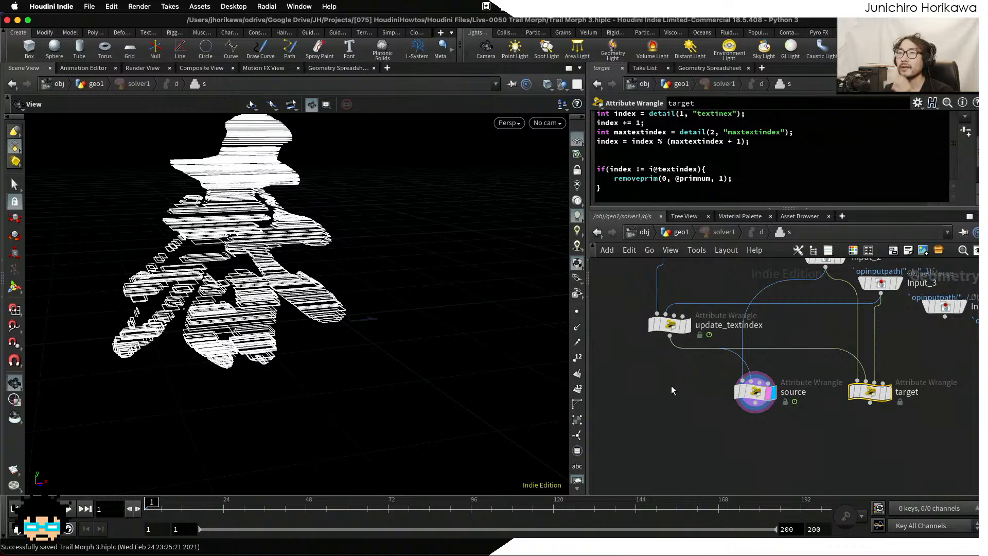
Set update_textindex as the displayed node, shift it slightly, and reload the view by leaving and re-entering solver1.
{"action": "scroll", "coordinate": [674, 381], "scroll_direction": "up", "scroll_amount": 3}
{"action": "left_click", "coordinate": [681, 303]}
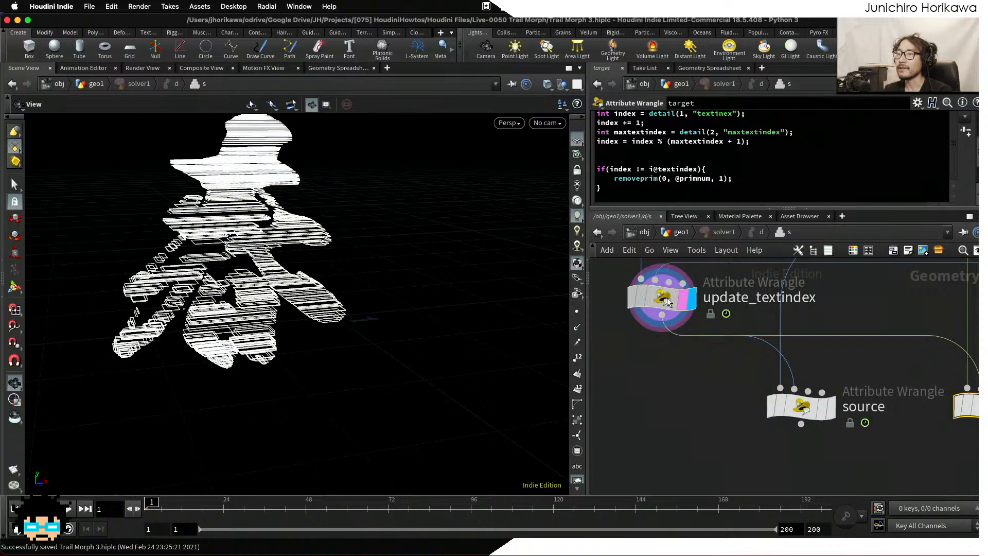
{"action": "left_click_drag", "start_coordinate": [668, 300], "coordinate": [659, 302]}
{"action": "left_click", "coordinate": [680, 233]}
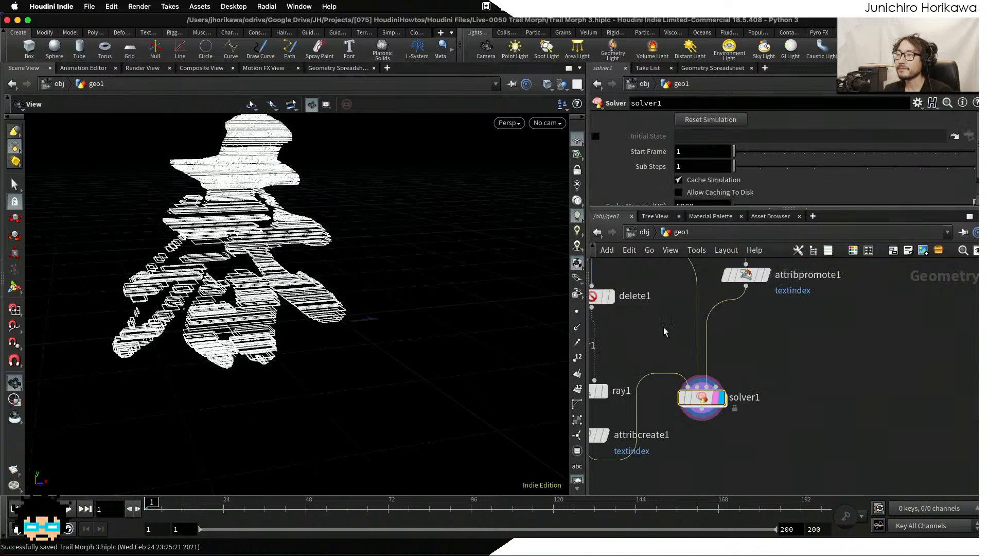
{"action": "double_click", "coordinate": [704, 397]}
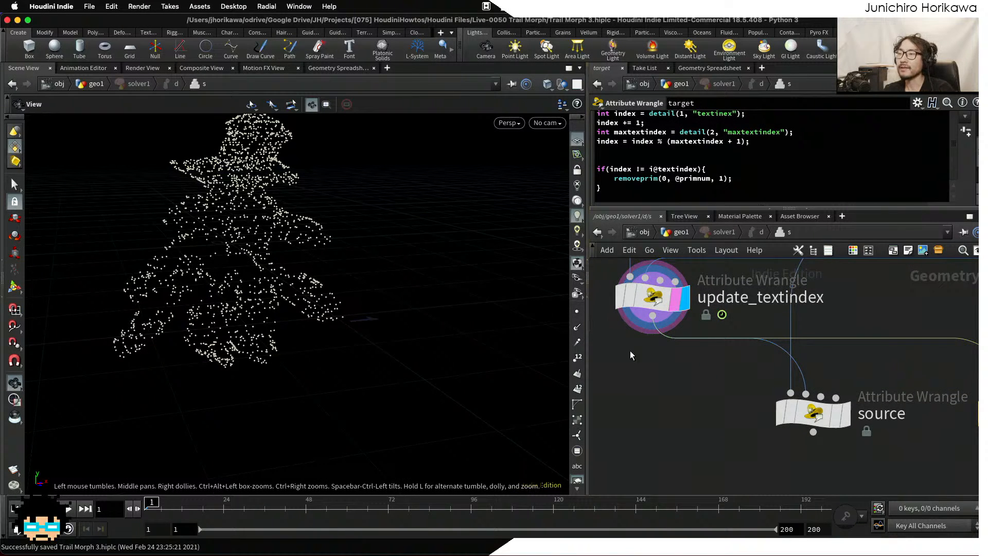
Open the Geometry Spreadsheet on the target node's point attributes.
{"action": "scroll", "coordinate": [637, 351], "scroll_direction": "down", "scroll_amount": 5}
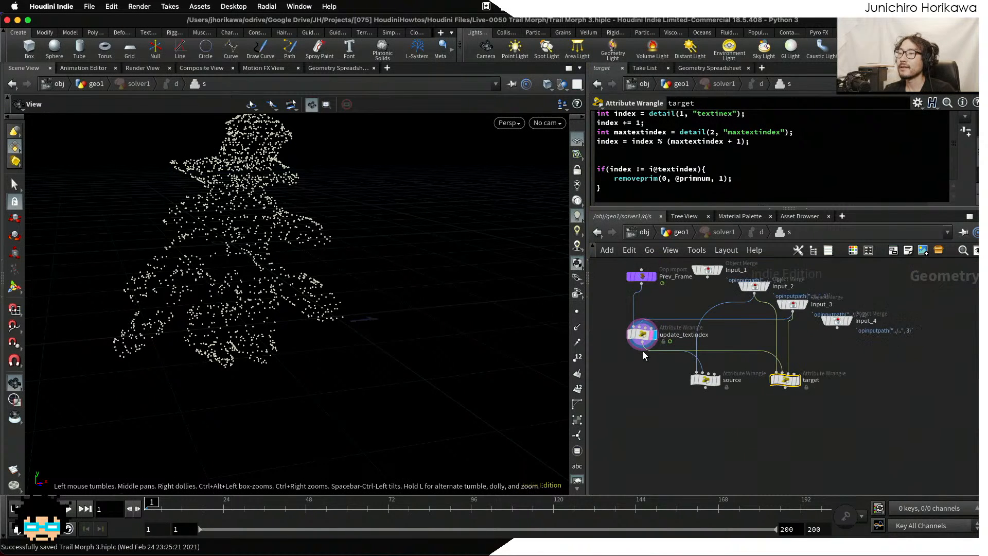
{"action": "left_click", "coordinate": [723, 68]}
{"action": "left_click", "coordinate": [639, 103]}
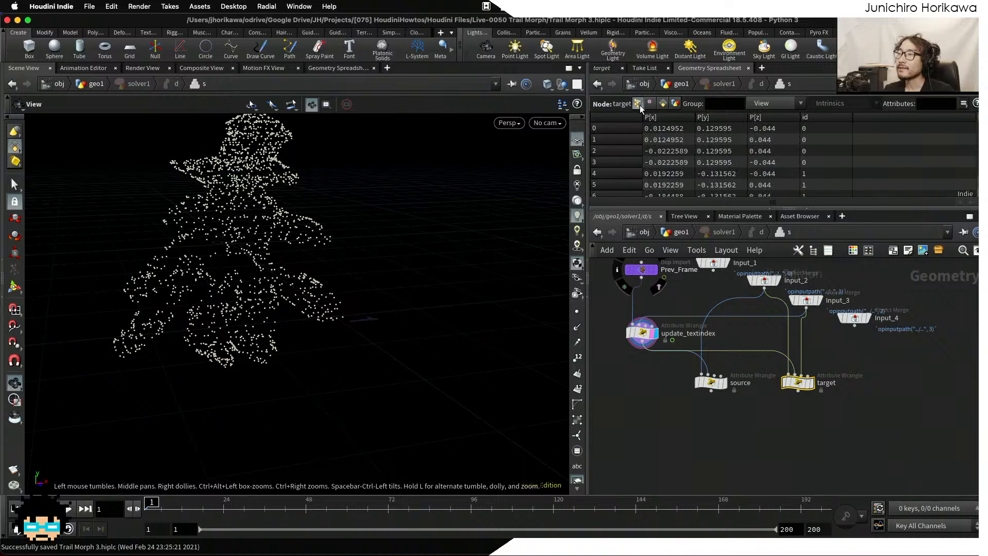
Examine the target wrangle's vertex, primitive and detail attributes in the Geometry Spreadsheet and return to its point attributes.
{"action": "scroll", "coordinate": [766, 134], "scroll_direction": "down", "scroll_amount": 1}
{"action": "scroll", "coordinate": [765, 135], "scroll_direction": "up", "scroll_amount": 1}
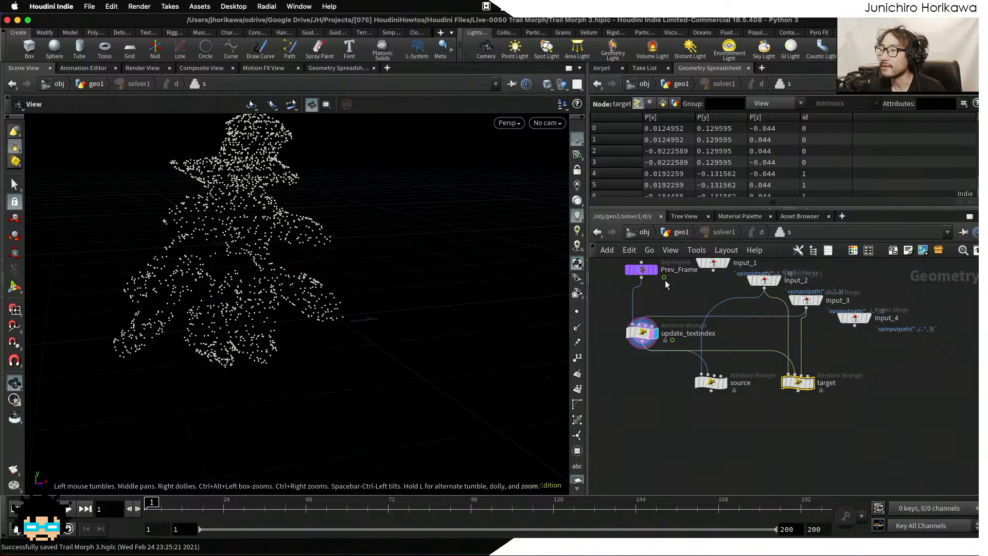
{"action": "scroll", "coordinate": [661, 285], "scroll_direction": "up", "scroll_amount": 3}
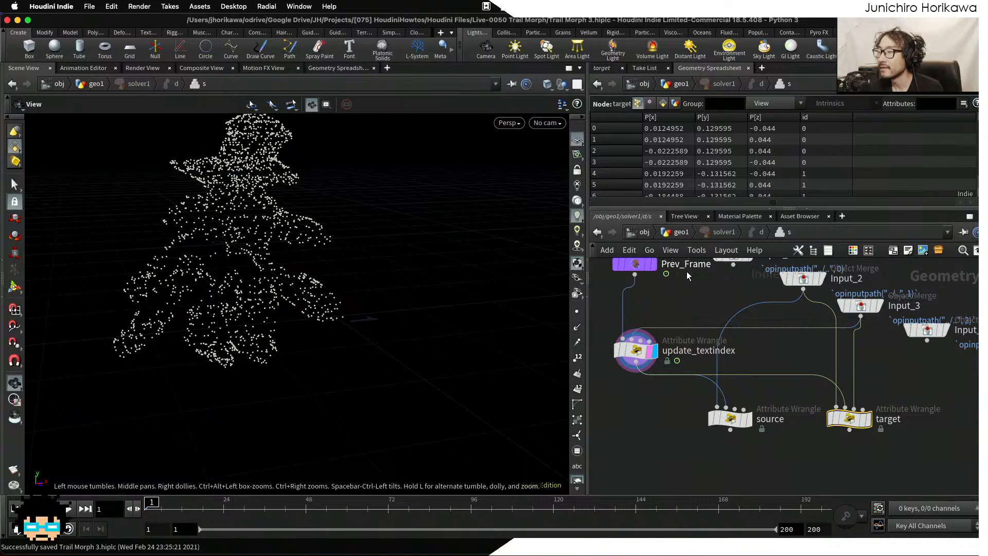
{"action": "scroll", "coordinate": [771, 190], "scroll_direction": "down", "scroll_amount": 2}
{"action": "left_click_drag", "start_coordinate": [762, 206], "coordinate": [761, 212]}
{"action": "left_click", "coordinate": [650, 103]}
{"action": "left_click", "coordinate": [663, 103]}
{"action": "left_click", "coordinate": [675, 103]}
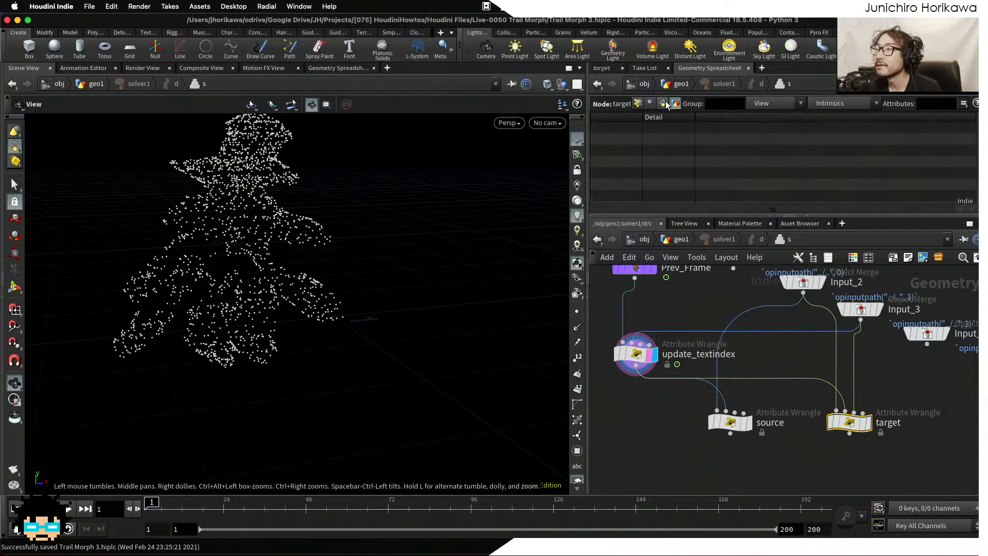
{"action": "left_click", "coordinate": [665, 104]}
{"action": "left_click", "coordinate": [651, 104]}
{"action": "left_click", "coordinate": [639, 104]}
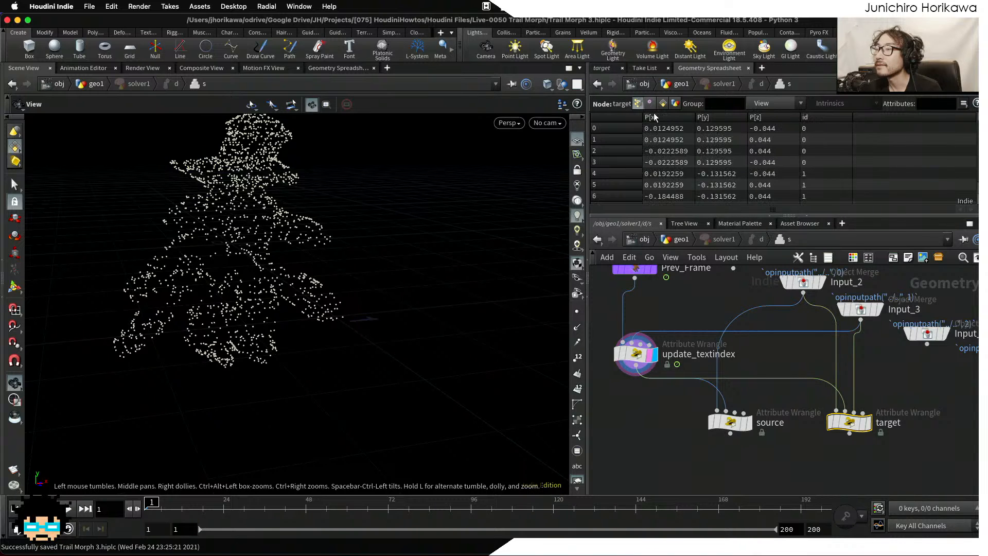
Go up to the geo1 level and inspect the point attributes of ray1 and attribcreate1.
{"action": "key", "text": "u"}
{"action": "key", "text": "u"}
{"action": "key", "text": "u"}
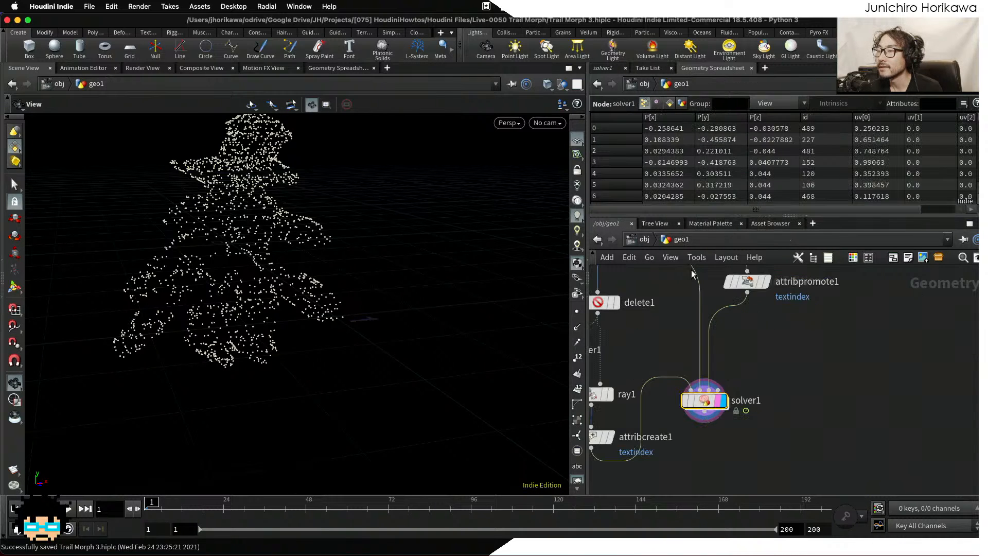
{"action": "scroll", "coordinate": [731, 373], "scroll_direction": "down", "scroll_amount": 6}
{"action": "scroll", "coordinate": [682, 415], "scroll_direction": "up", "scroll_amount": 7}
{"action": "middle_click_drag", "start_coordinate": [680, 381], "coordinate": [730, 463]}
{"action": "scroll", "coordinate": [732, 424], "scroll_direction": "down", "scroll_amount": 1}
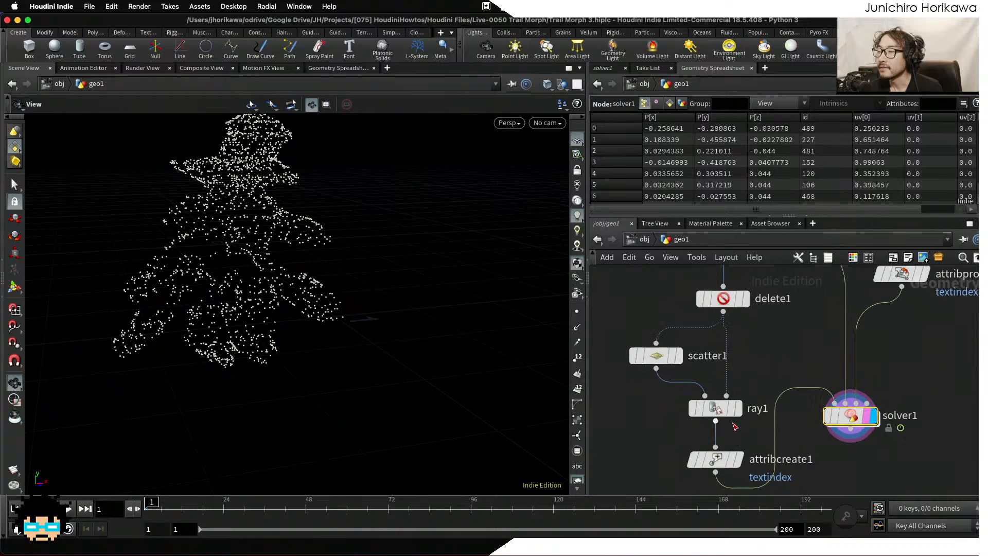
{"action": "scroll", "coordinate": [726, 417], "scroll_direction": "up", "scroll_amount": 1}
{"action": "left_click", "coordinate": [717, 409]}
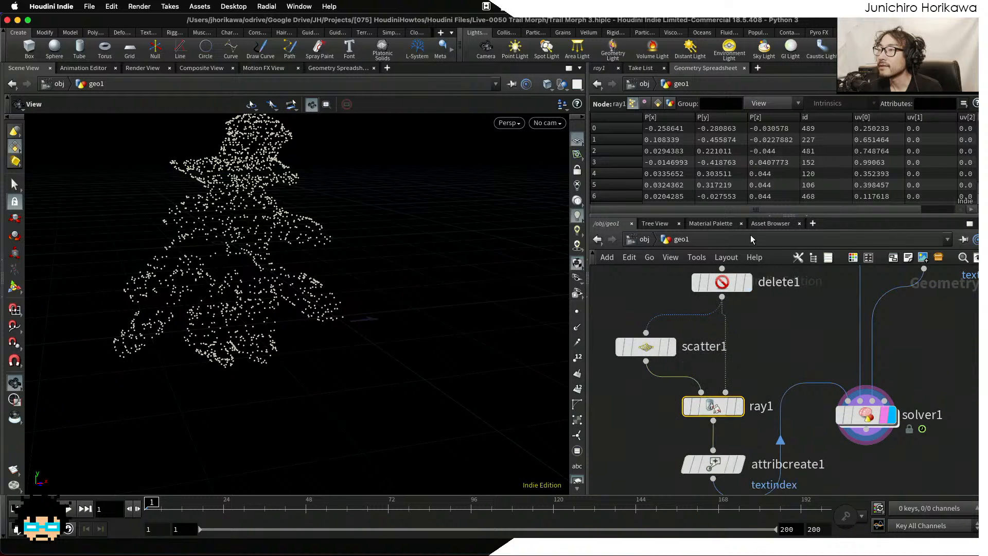
{"action": "left_click_drag", "start_coordinate": [841, 211], "coordinate": [909, 207]}
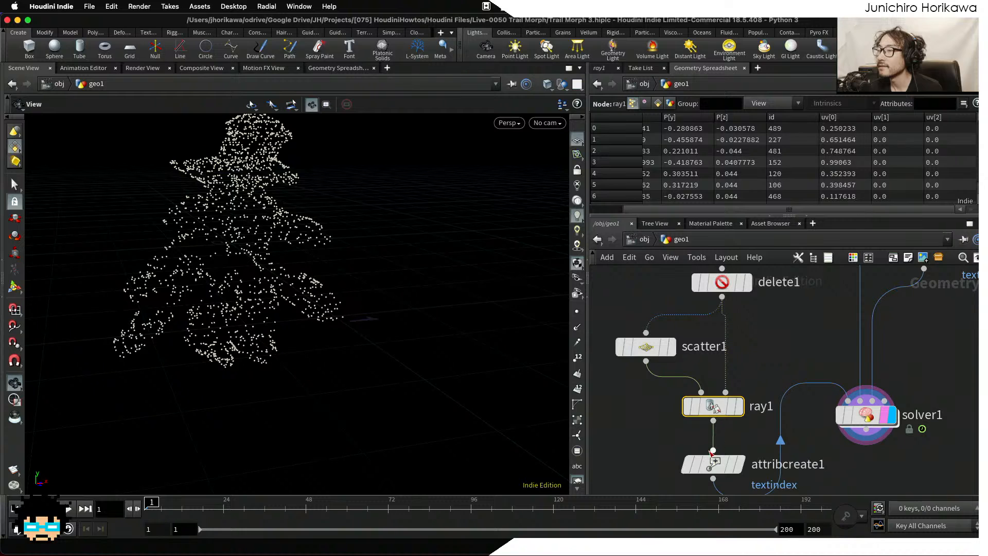
{"action": "left_click", "coordinate": [715, 465]}
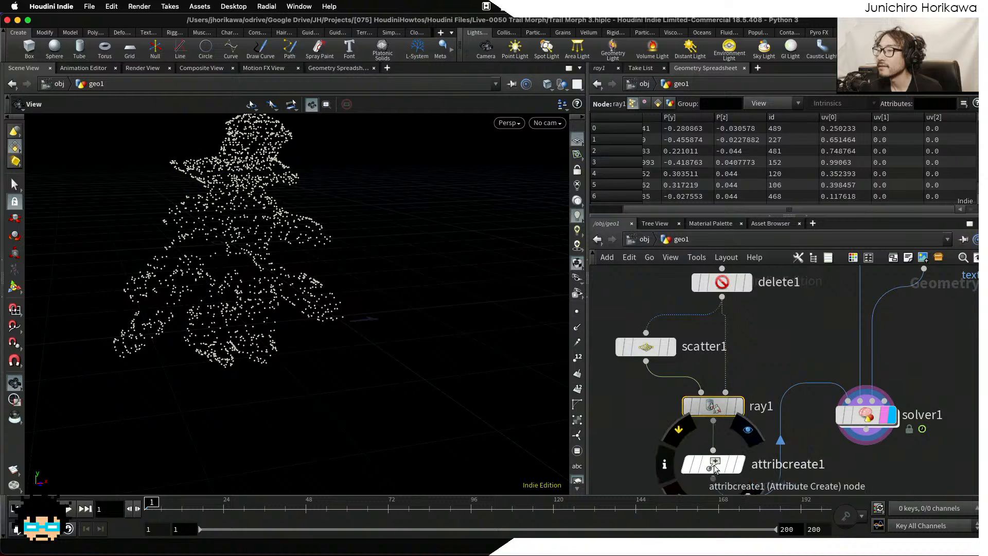
{"action": "left_click", "coordinate": [742, 466]}
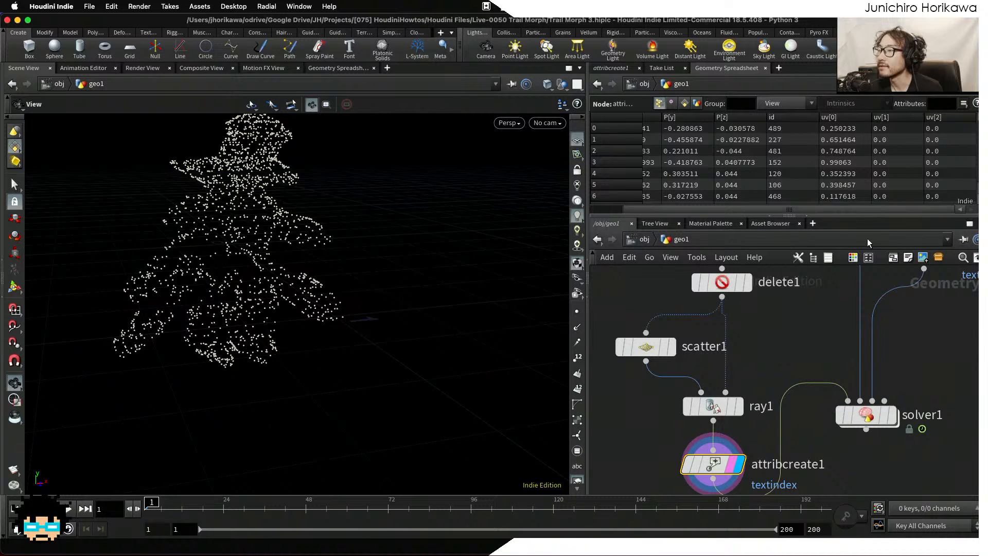
Display solver1 again, go back inside it, and inspect the point attributes of update_textindex.
{"action": "left_click", "coordinate": [891, 415]}
{"action": "left_click", "coordinate": [867, 415]}
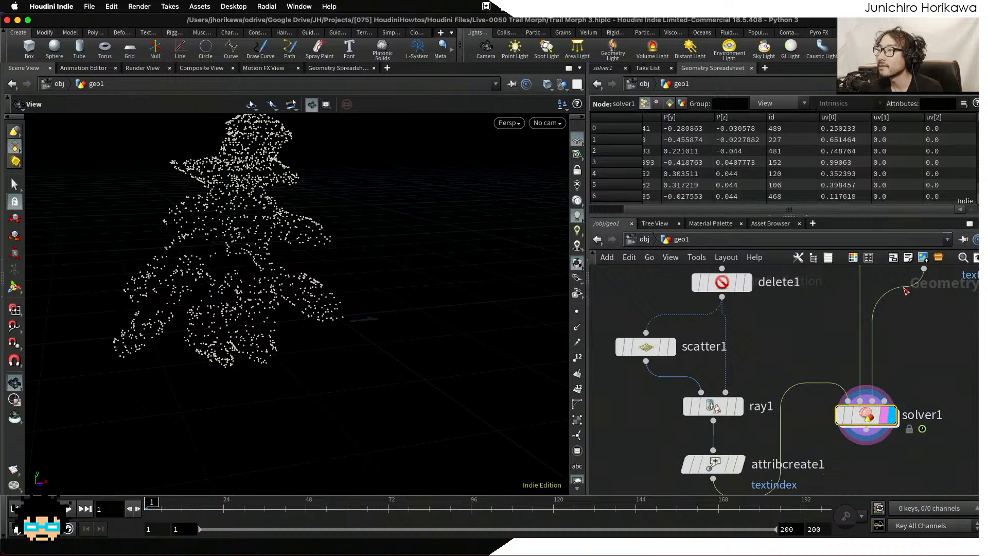
{"action": "double_click", "coordinate": [869, 417]}
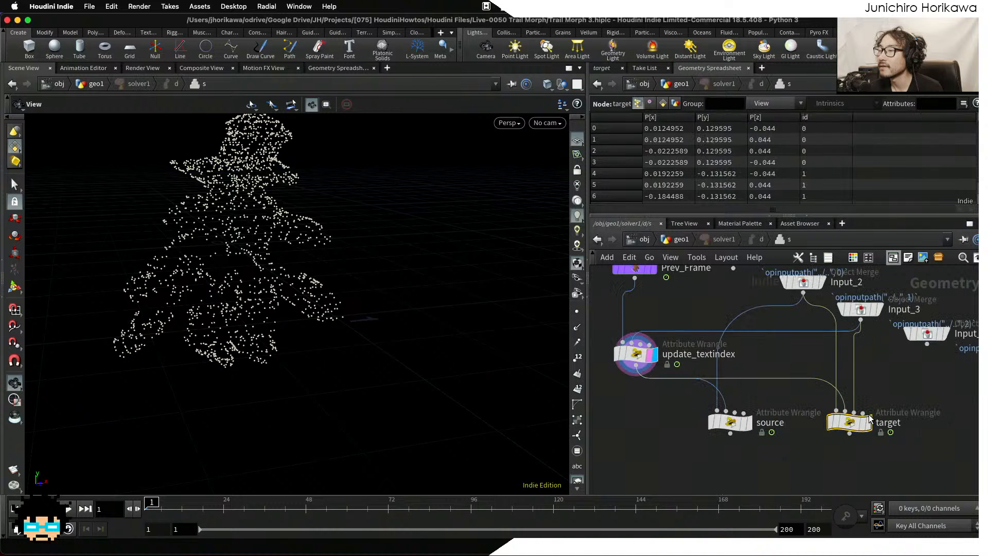
{"action": "left_click", "coordinate": [636, 354]}
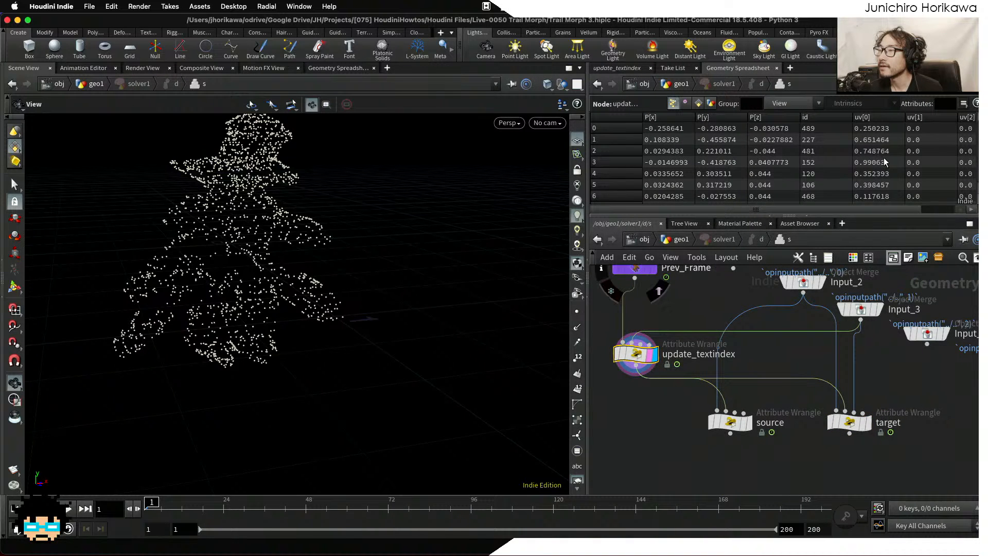
{"action": "scroll", "coordinate": [889, 185], "scroll_direction": "right", "scroll_amount": 2}
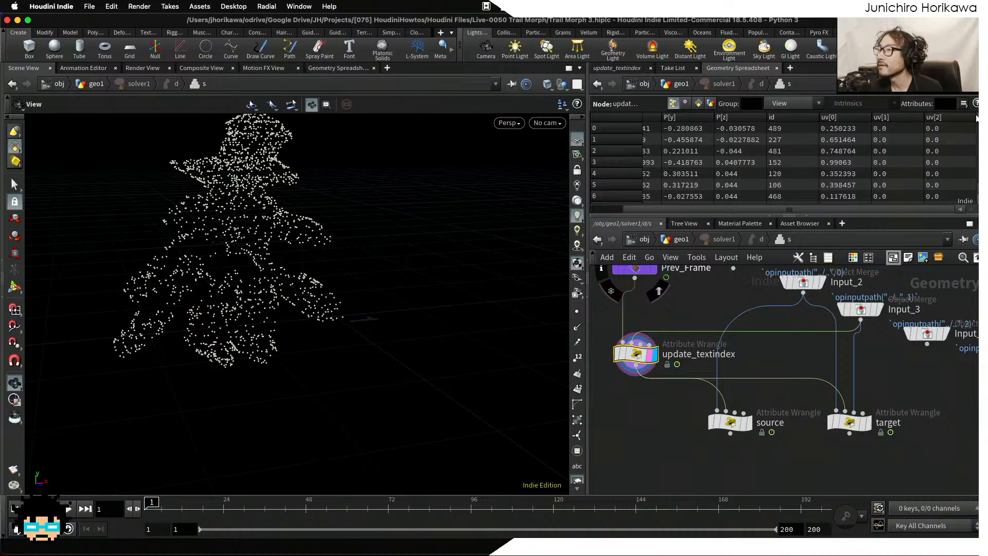
{"action": "mouse_move", "coordinate": [981, 127]}
{"action": "left_mouse_down"}
{"action": "mouse_move", "coordinate": [981, 170]}
{"action": "mouse_move", "coordinate": [981, 125]}
{"action": "left_mouse_up"}
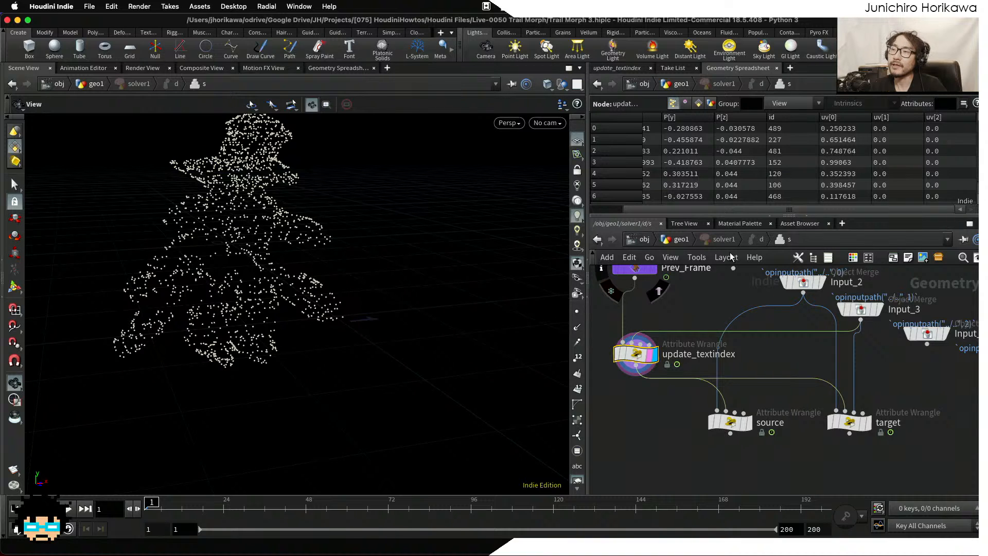
{"action": "middle_click_drag", "start_coordinate": [670, 430], "coordinate": [679, 399]}
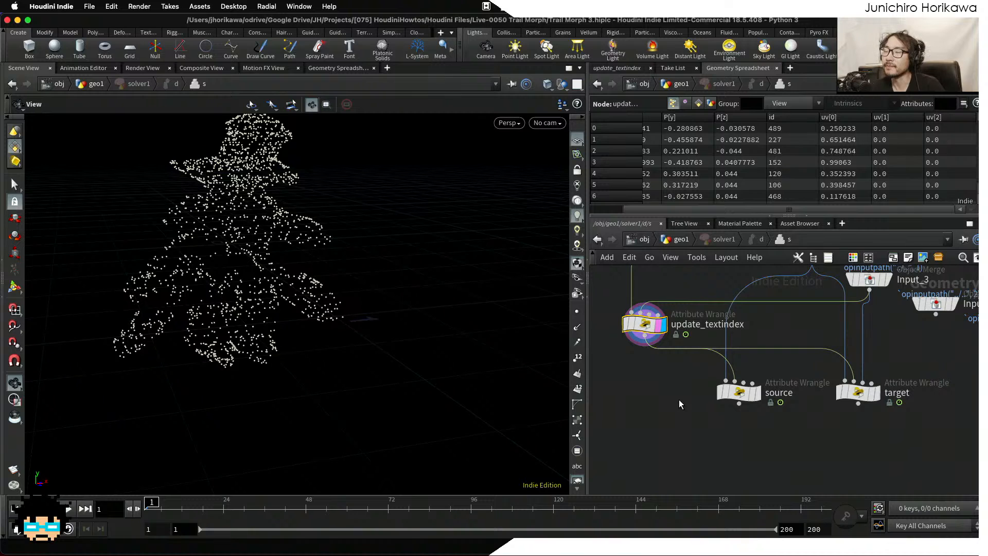
{"action": "left_click_drag", "start_coordinate": [734, 394], "coordinate": [736, 395]}
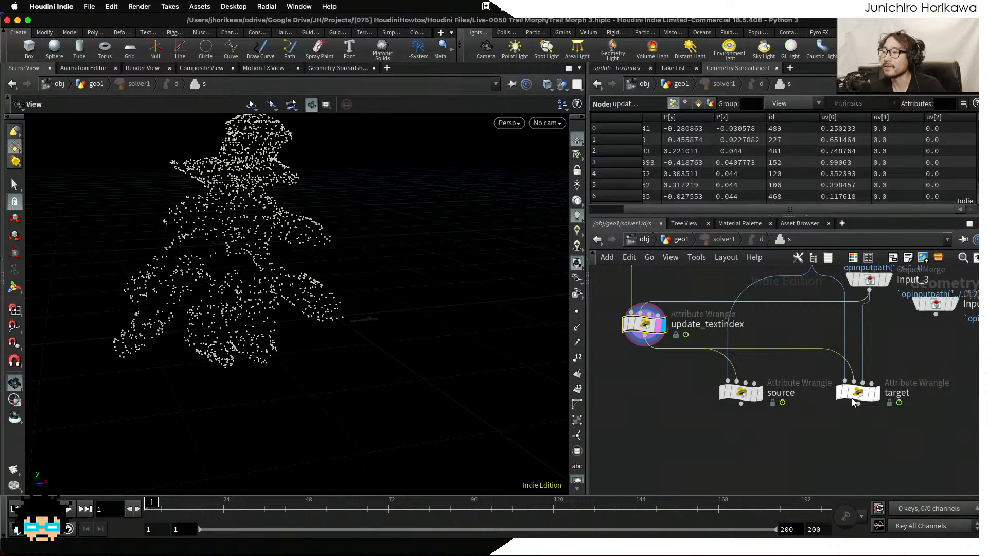
{"action": "mouse_move", "coordinate": [873, 396]}
{"action": "left_mouse_down"}
{"action": "mouse_move", "coordinate": [858, 404]}
{"action": "mouse_move", "coordinate": [873, 397]}
{"action": "left_mouse_up"}
{"action": "scroll", "coordinate": [774, 400], "scroll_direction": "up", "scroll_amount": 1}
{"action": "left_click_drag", "start_coordinate": [738, 401], "coordinate": [746, 400]}
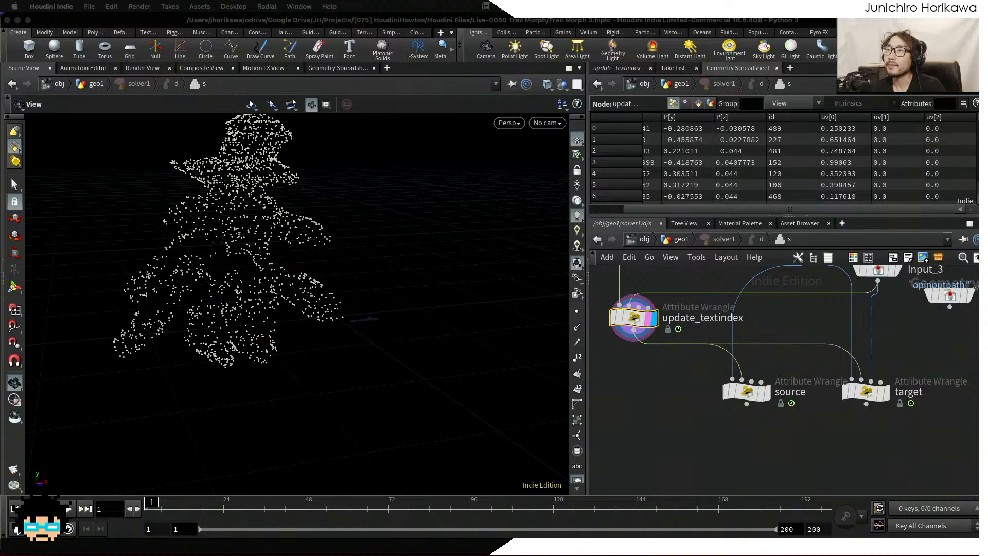
Add a Point Wrangle below update_textindex and connect update_textindex to its first input.
{"action": "left_click", "coordinate": [684, 377]}
{"action": "middle_click_drag", "start_coordinate": [643, 443], "coordinate": [670, 425]}
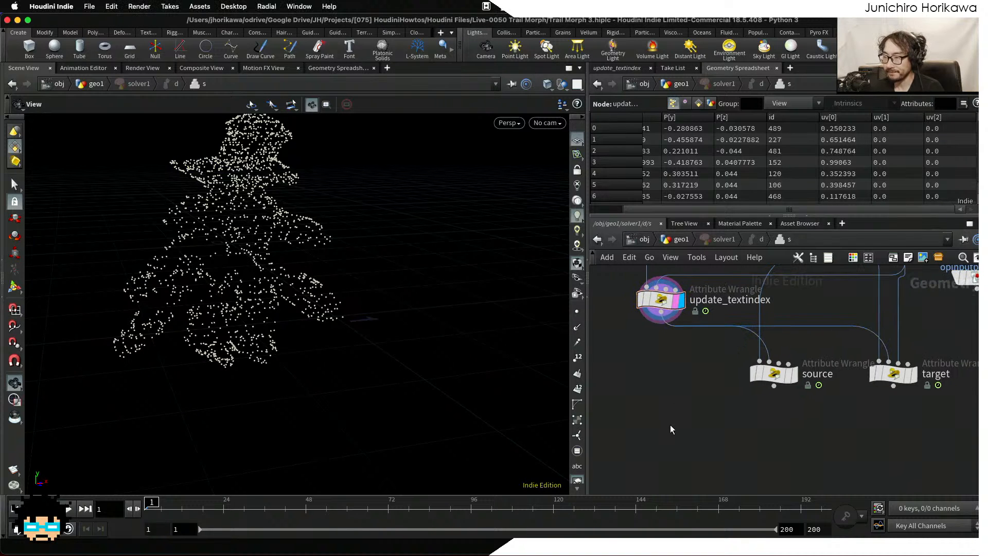
{"action": "key", "text": "Tab"}
{"action": "type", "text": "pointwr"}
{"action": "key", "text": "Return"}
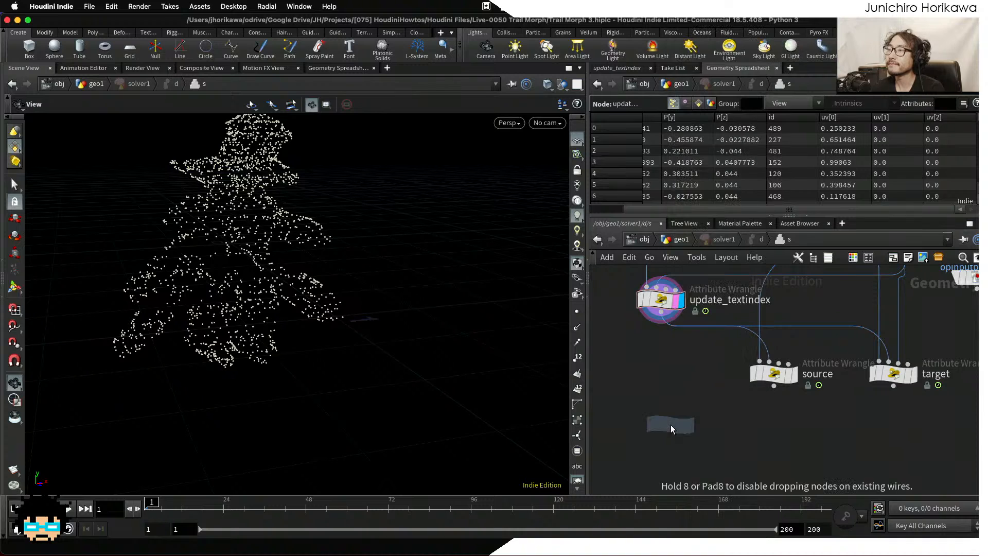
{"action": "left_click", "coordinate": [670, 431]}
{"action": "scroll", "coordinate": [665, 316], "scroll_direction": "up", "scroll_amount": 1}
{"action": "left_click_drag", "start_coordinate": [662, 309], "coordinate": [644, 422]}
Rename the new wrangle move_point and save the scene file.
{"action": "scroll", "coordinate": [684, 429], "scroll_direction": "up", "scroll_amount": 1}
{"action": "double_click", "coordinate": [725, 439]}
{"action": "type", "text": "mov"}
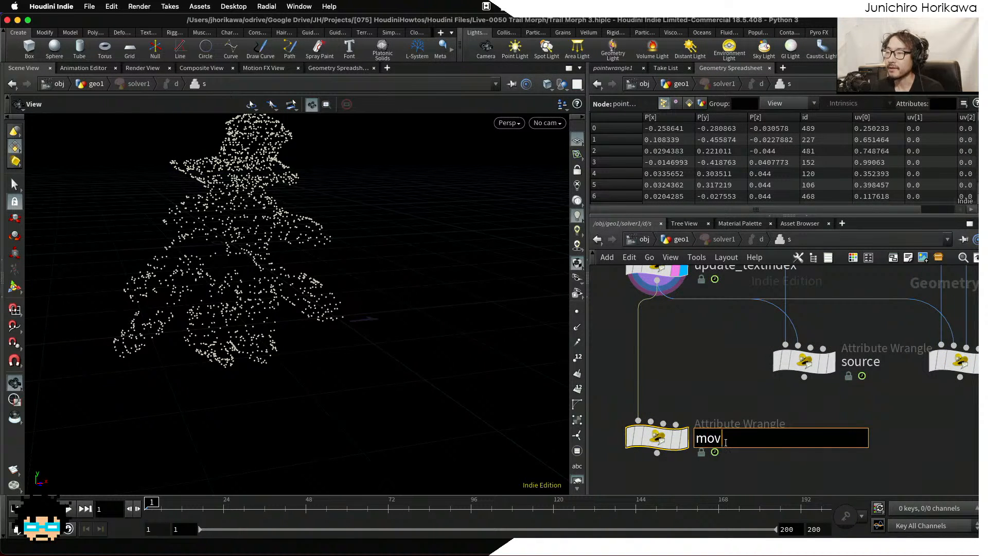
{"action": "type", "text": "e"}
{"action": "key", "text": "Return"}
{"action": "double_click", "coordinate": [727, 443]}
{"action": "left_click", "coordinate": [757, 442]}
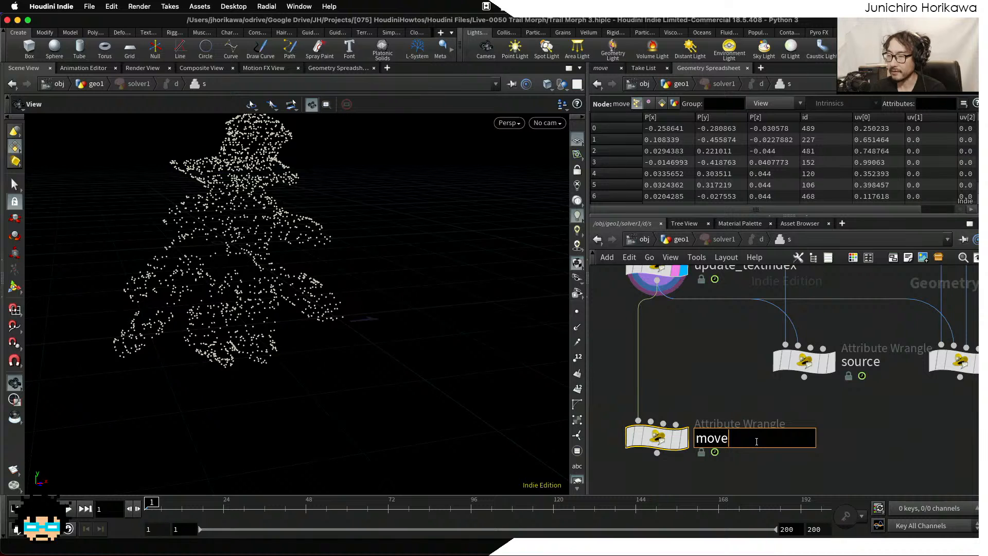
{"action": "type", "text": "_"}
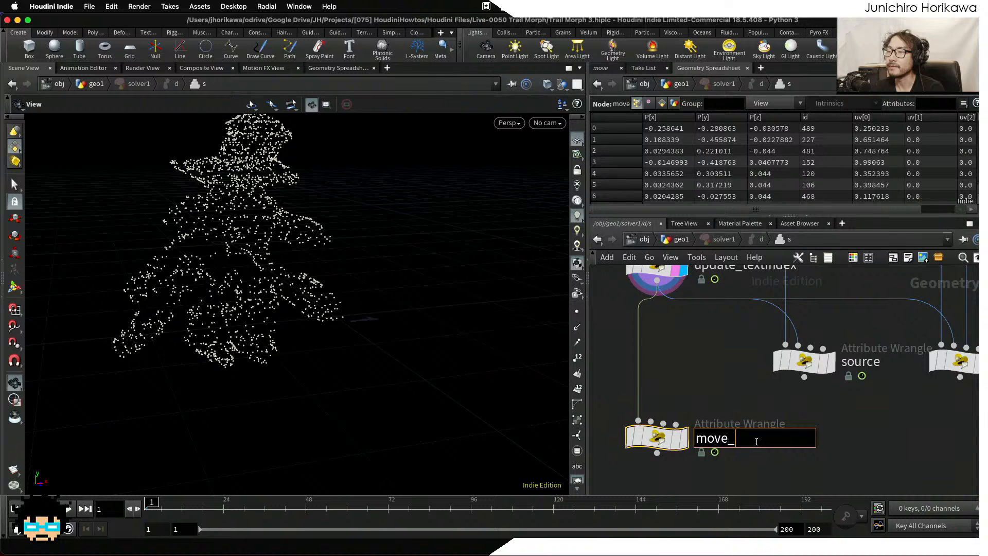
{"action": "type", "text": "uvpoint"}
{"action": "key", "text": "Return"}
{"action": "key", "text": "super+s"}
Display move_point and connect source to its second input and target to its third input.
{"action": "mouse_move", "coordinate": [663, 439]}
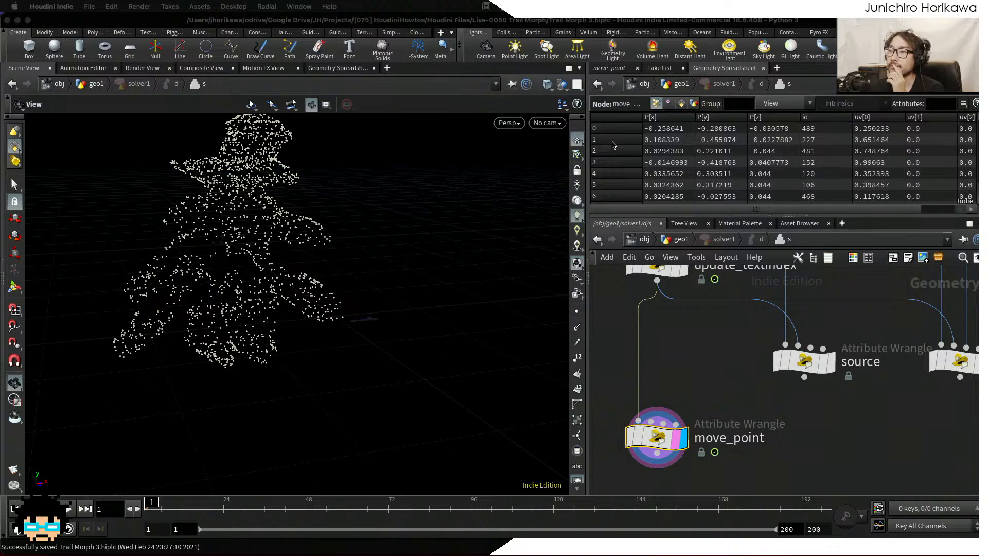
{"action": "left_click", "coordinate": [623, 72]}
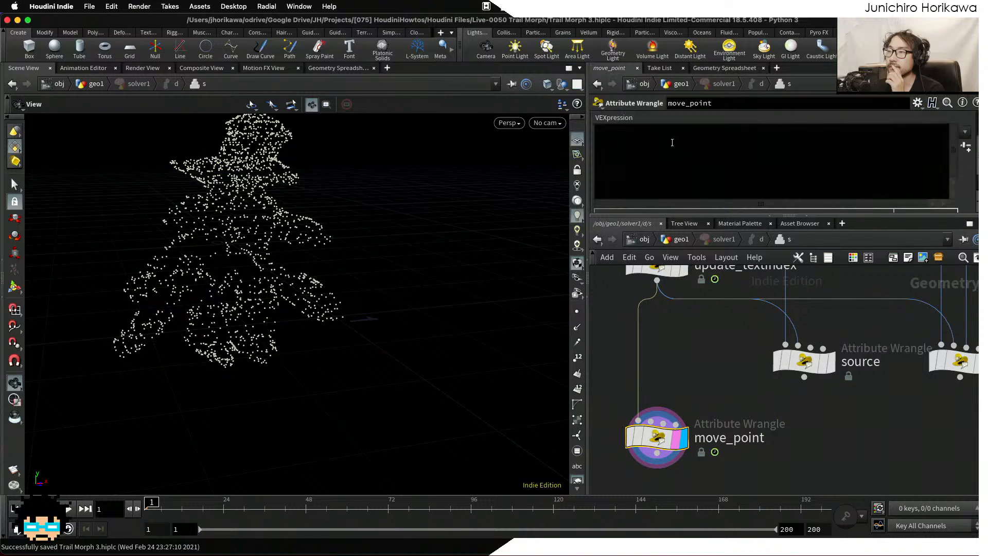
{"action": "left_click", "coordinate": [674, 147]}
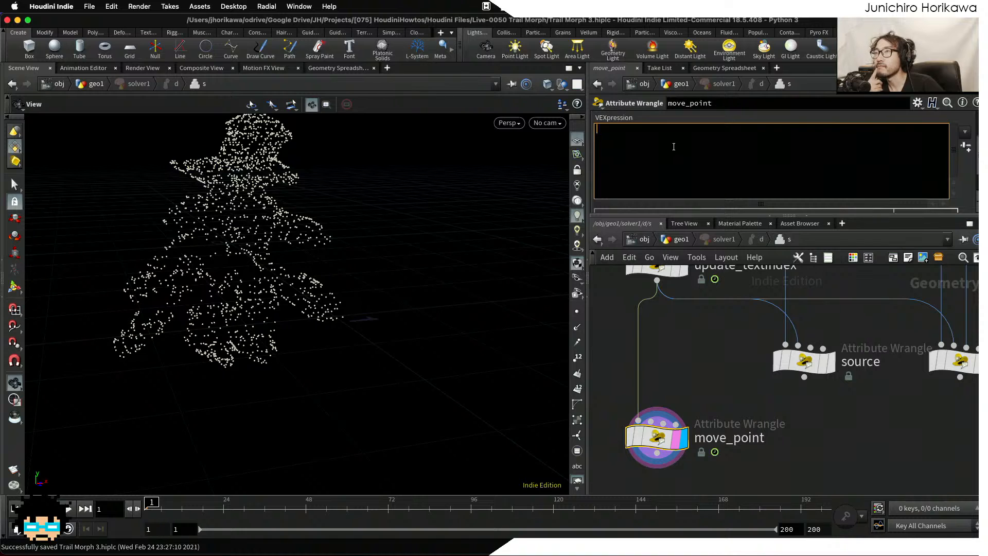
{"action": "left_click", "coordinate": [805, 377]}
{"action": "left_click", "coordinate": [651, 421]}
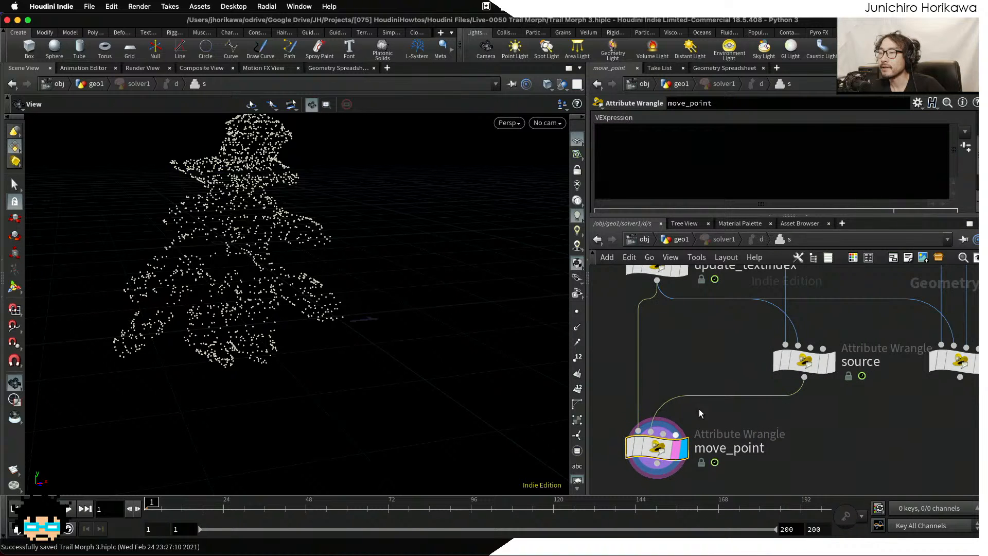
{"action": "scroll", "coordinate": [702, 413], "scroll_direction": "down", "scroll_amount": 2}
{"action": "middle_click_drag", "start_coordinate": [835, 407], "coordinate": [792, 410]}
{"action": "left_click_drag", "start_coordinate": [884, 383], "coordinate": [695, 457]}
{"action": "left_click", "coordinate": [639, 431]}
Examine the point attributes of update_textindex in the Geometry Spreadsheet, sorted by id in ascending order.
{"action": "left_click", "coordinate": [670, 178]}
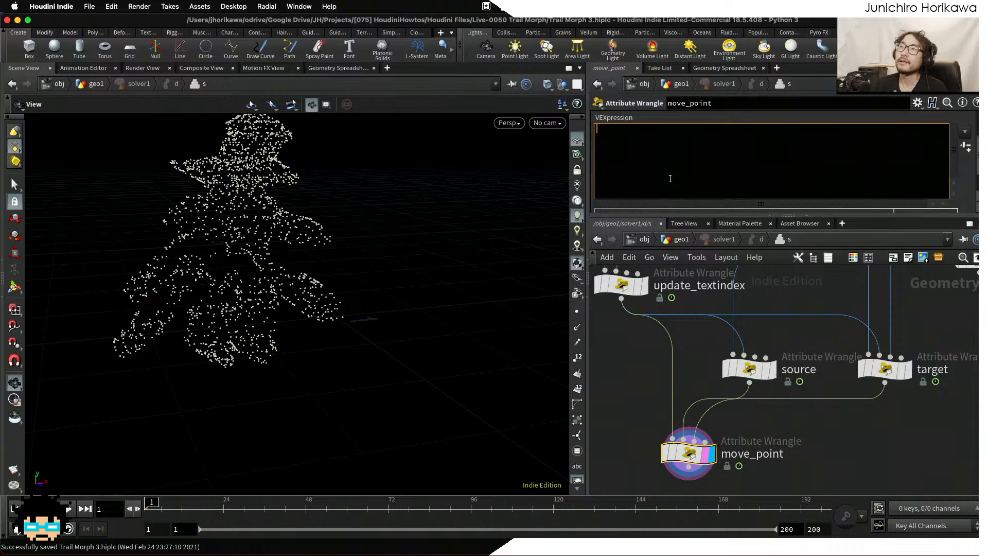
{"action": "left_click", "coordinate": [637, 282]}
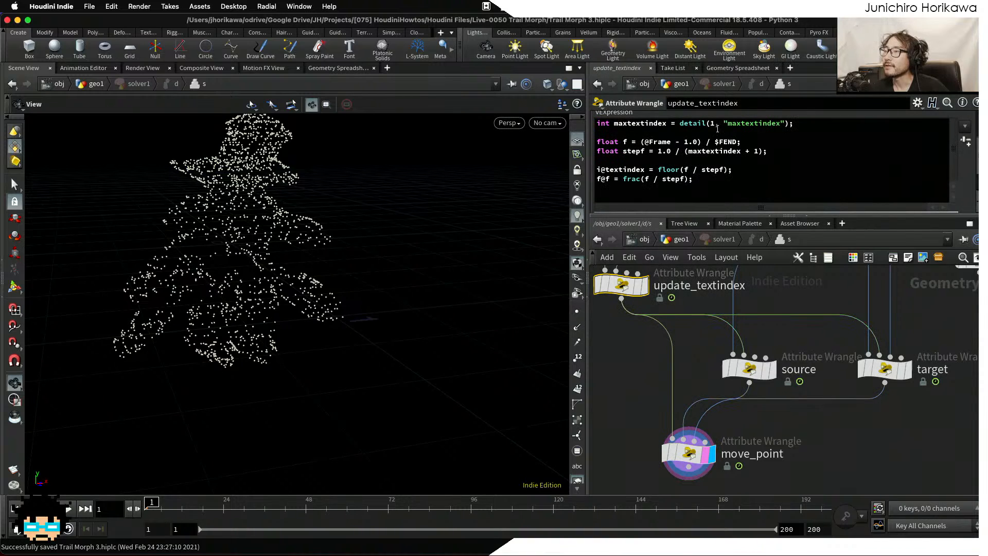
{"action": "left_click", "coordinate": [752, 70]}
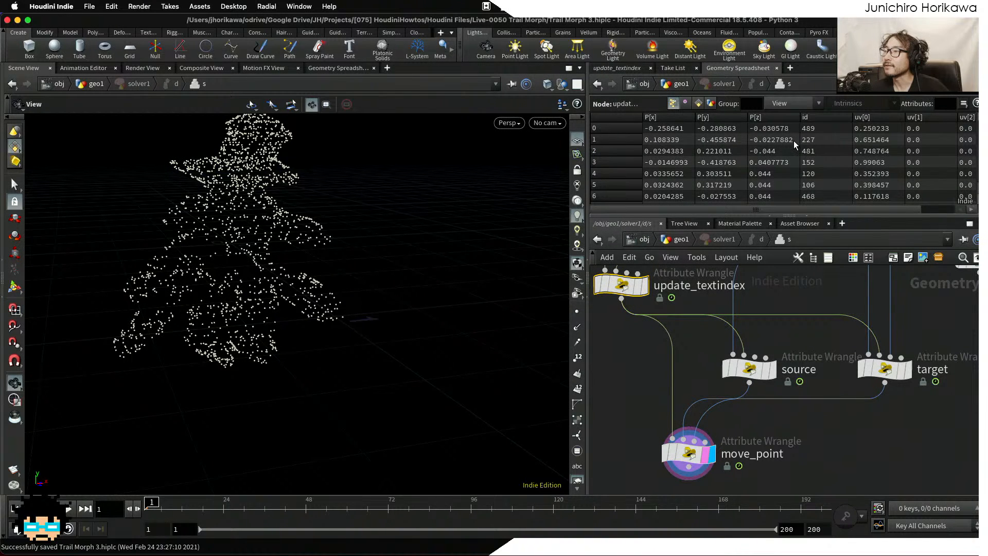
{"action": "left_click", "coordinate": [825, 117]}
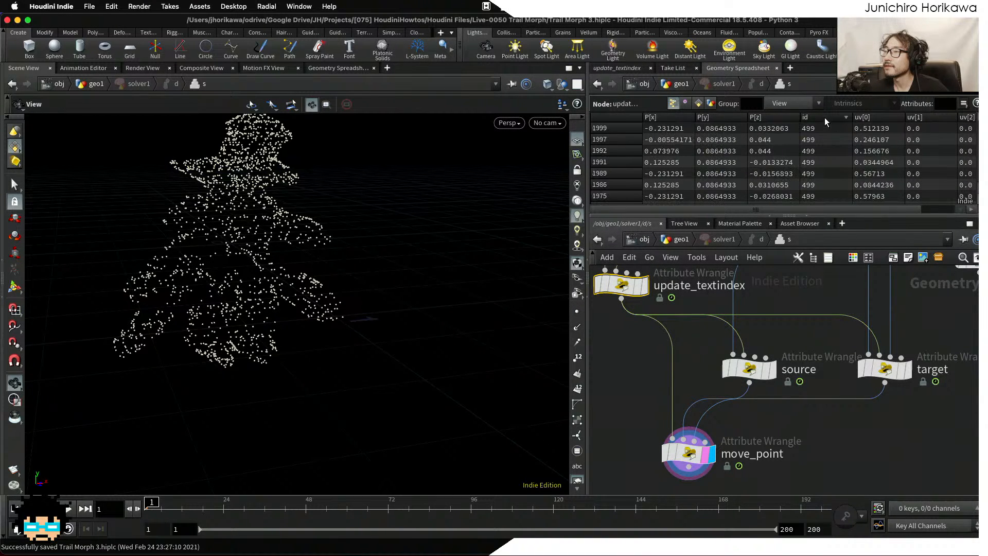
{"action": "left_click", "coordinate": [816, 117]}
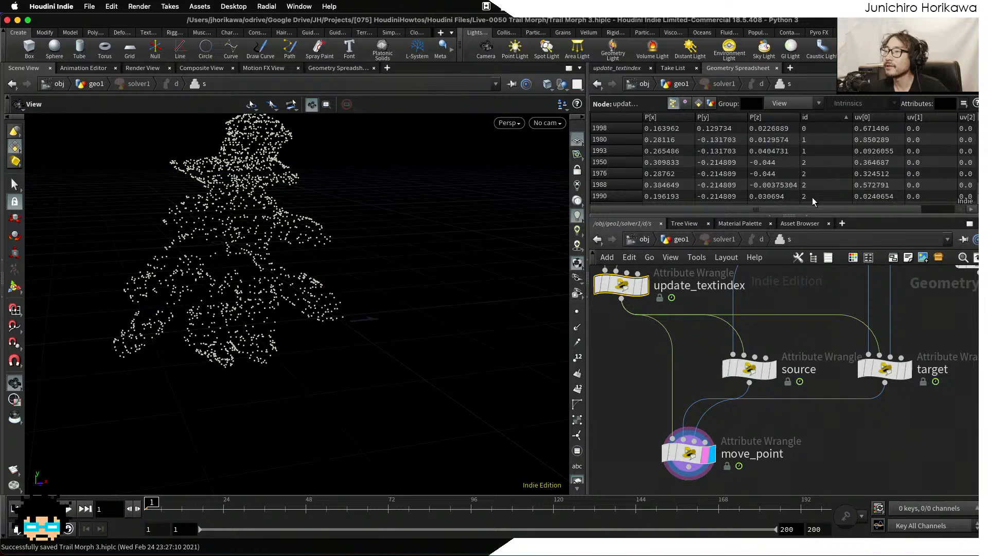
Review the code of the update_textindex and source wrangles, and open source's point attributes in the Geometry Spreadsheet.
{"action": "left_click", "coordinate": [617, 70]}
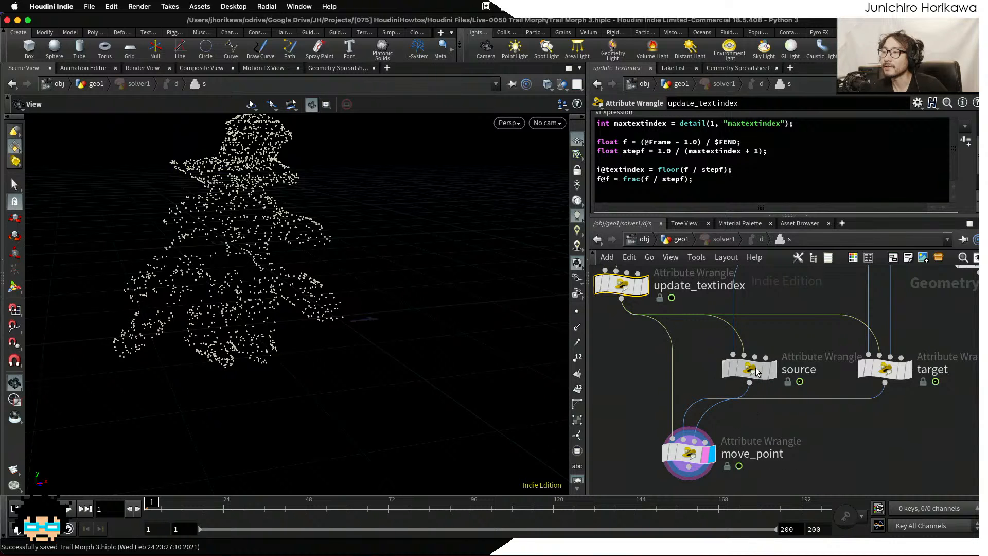
{"action": "left_click_drag", "start_coordinate": [756, 370], "coordinate": [750, 353]}
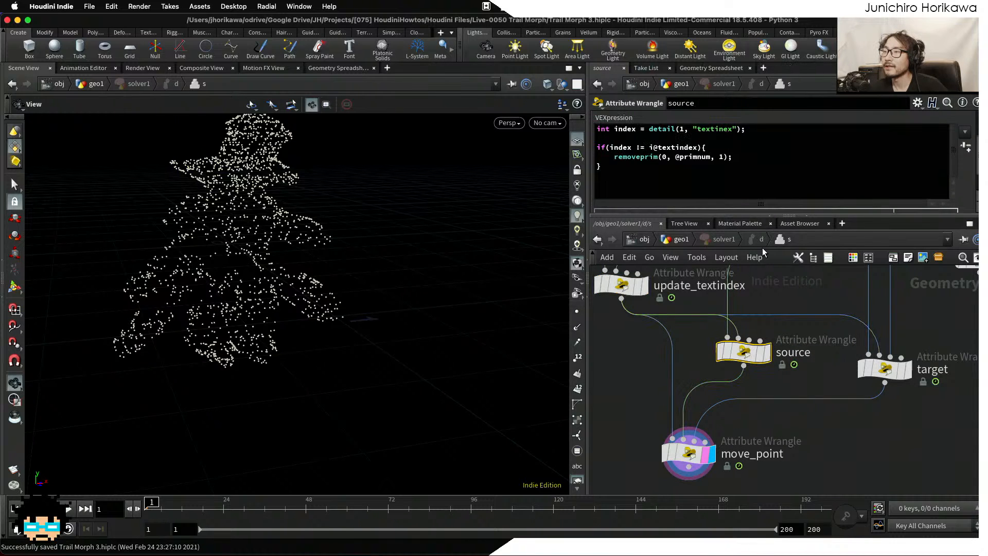
{"action": "left_click", "coordinate": [725, 69]}
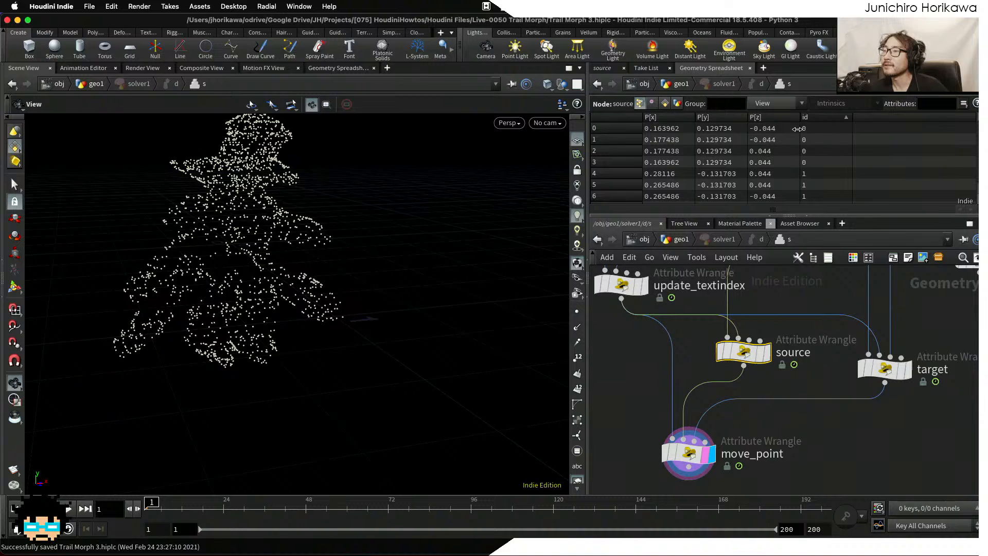
Examine the source wrangle's primitive attributes in the Geometry Spreadsheet, including id, perimeter and textindex.
{"action": "left_click", "coordinate": [664, 104]}
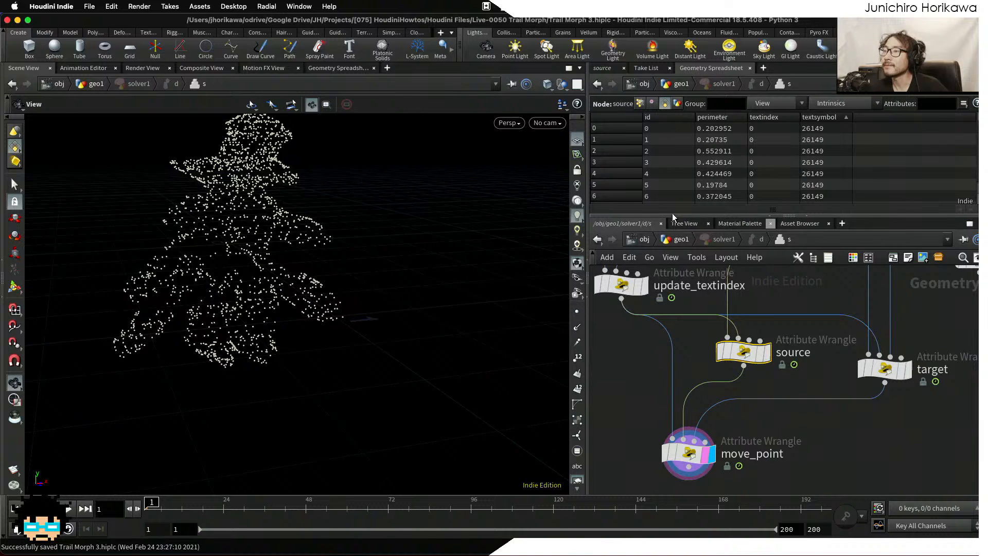
{"action": "left_click_drag", "start_coordinate": [980, 139], "coordinate": [977, 103]}
{"action": "scroll", "coordinate": [661, 123], "scroll_direction": "down", "scroll_amount": 7}
{"action": "scroll", "coordinate": [661, 124], "scroll_direction": "up", "scroll_amount": 7}
{"action": "scroll", "coordinate": [778, 158], "scroll_direction": "down", "scroll_amount": 5}
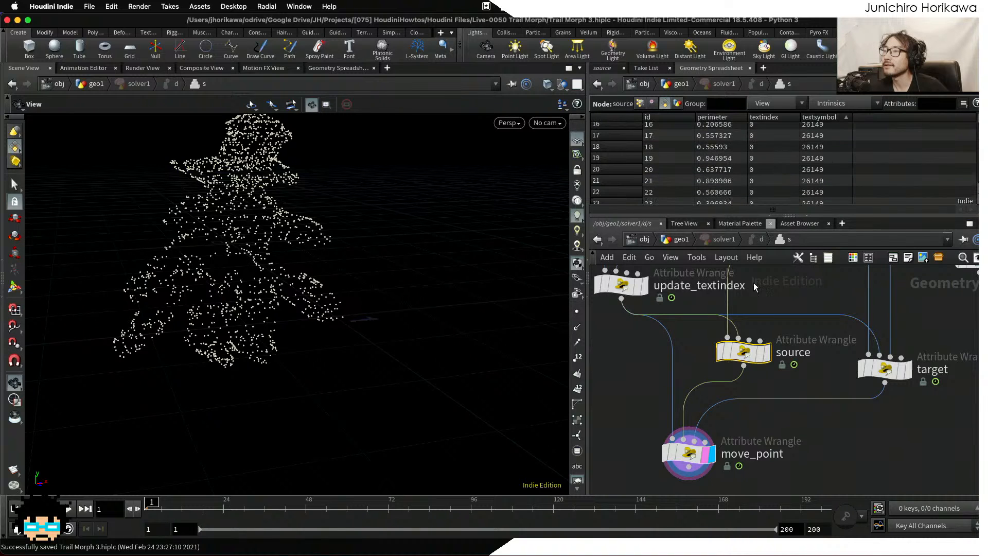
Start move_point's VEXpression with an integer variable prim assigned from a findattribval call.
{"action": "left_click", "coordinate": [687, 457]}
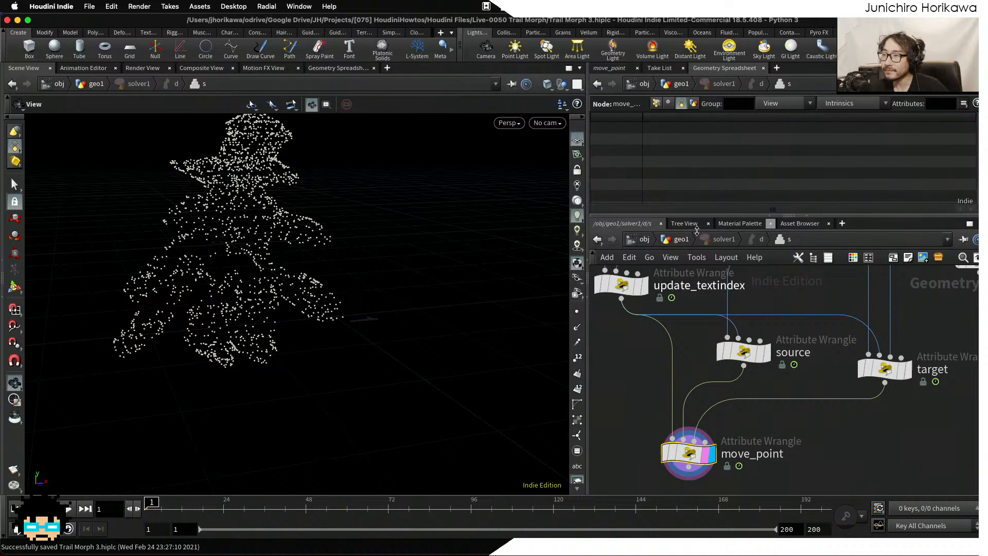
{"action": "left_click", "coordinate": [603, 67]}
{"action": "left_click", "coordinate": [670, 156]}
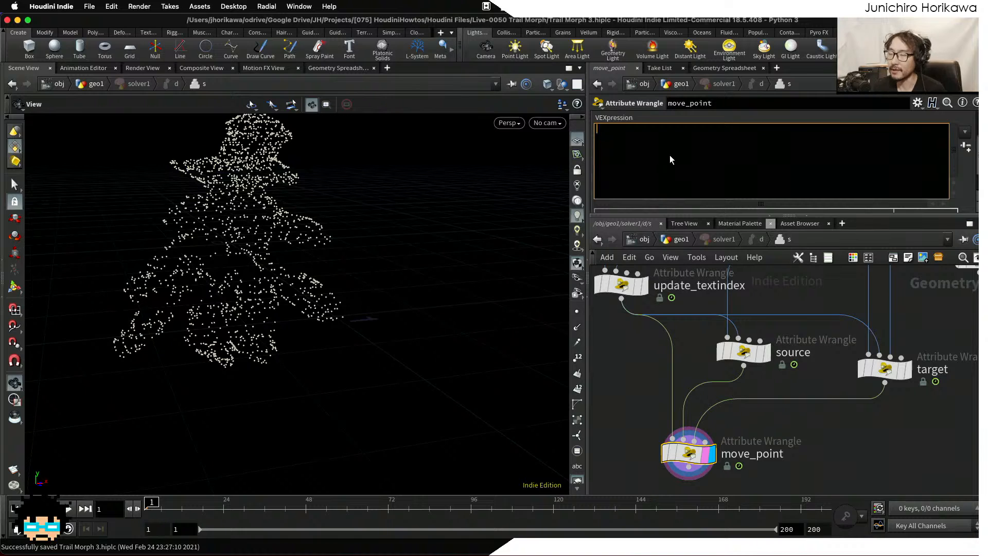
{"action": "type", "text": "int prim = "}
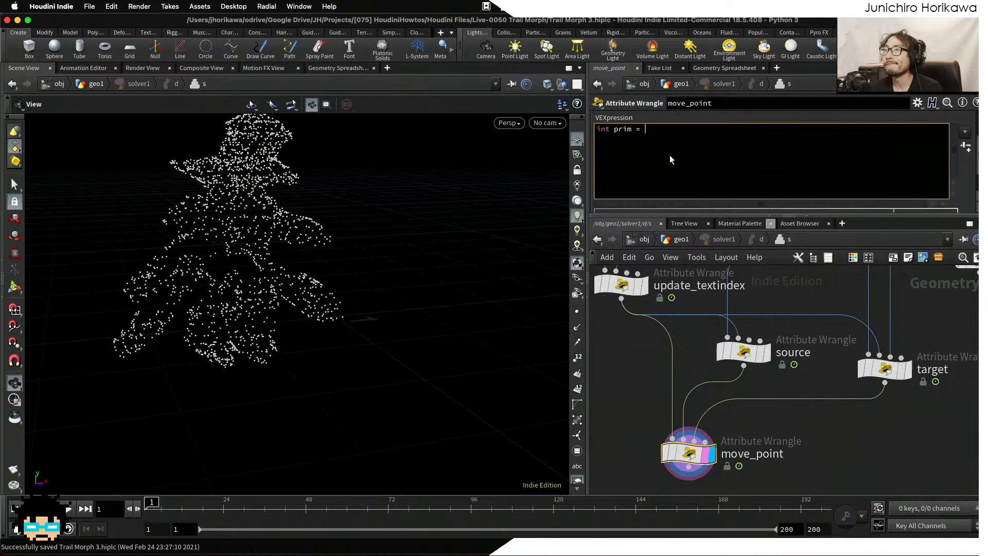
{"action": "type", "text": "findat"}
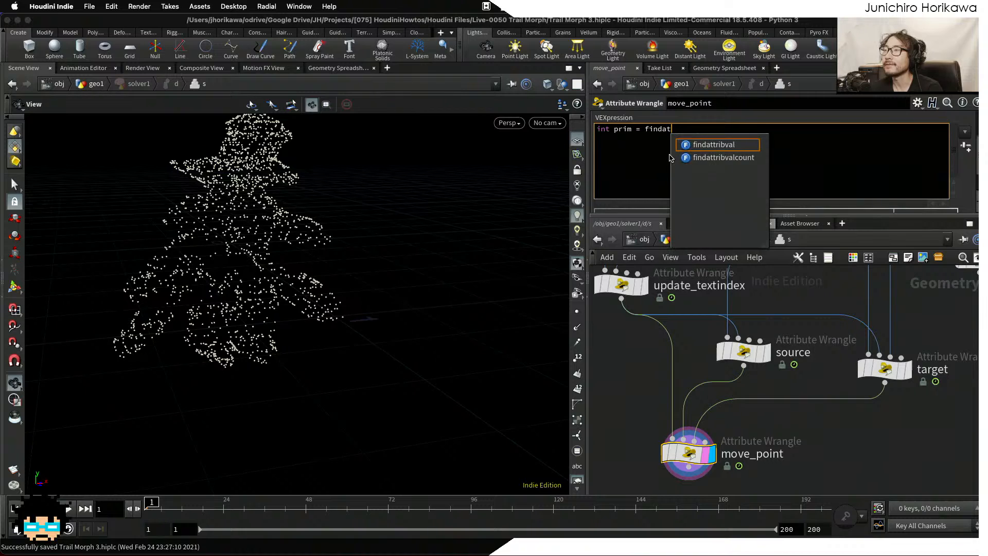
{"action": "type", "text": "trib"}
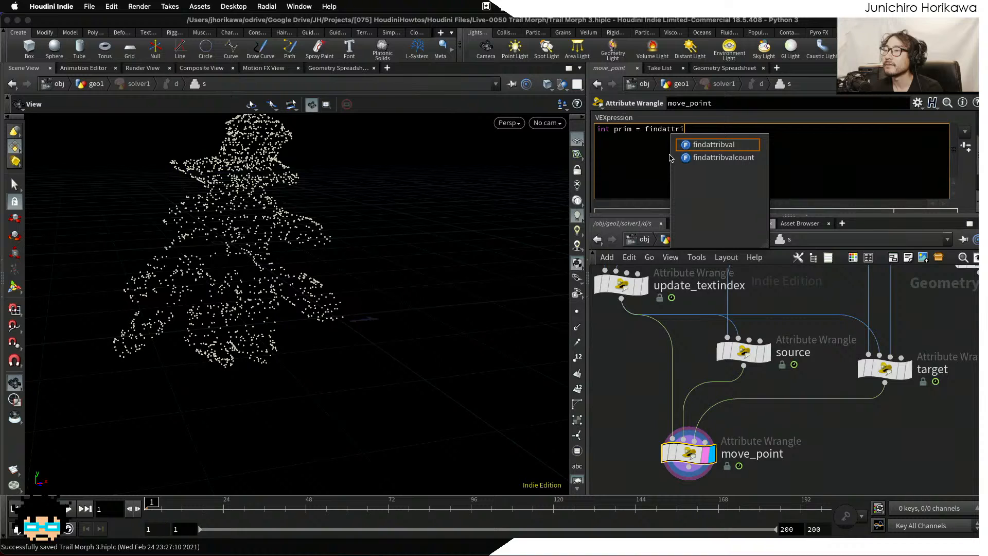
{"action": "type", "text": "tt"}
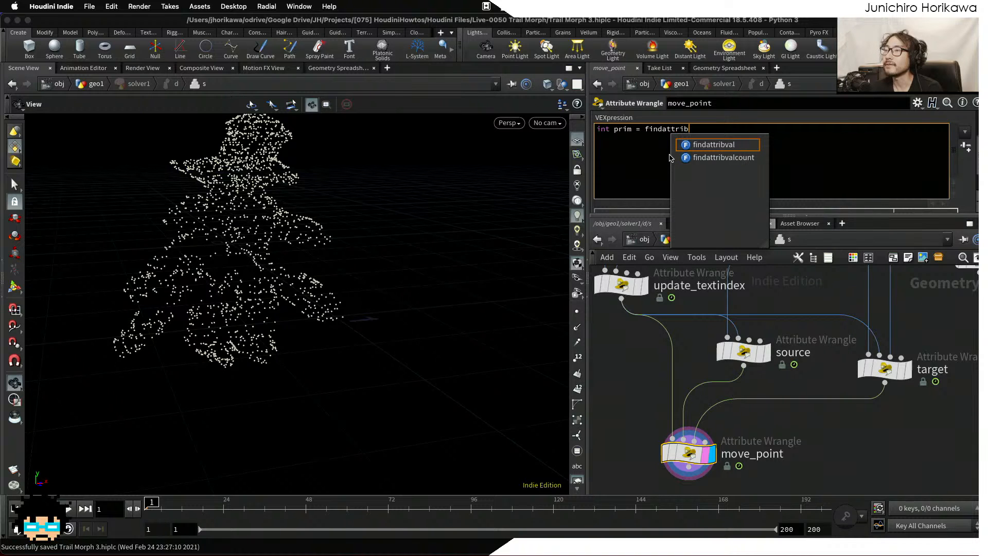
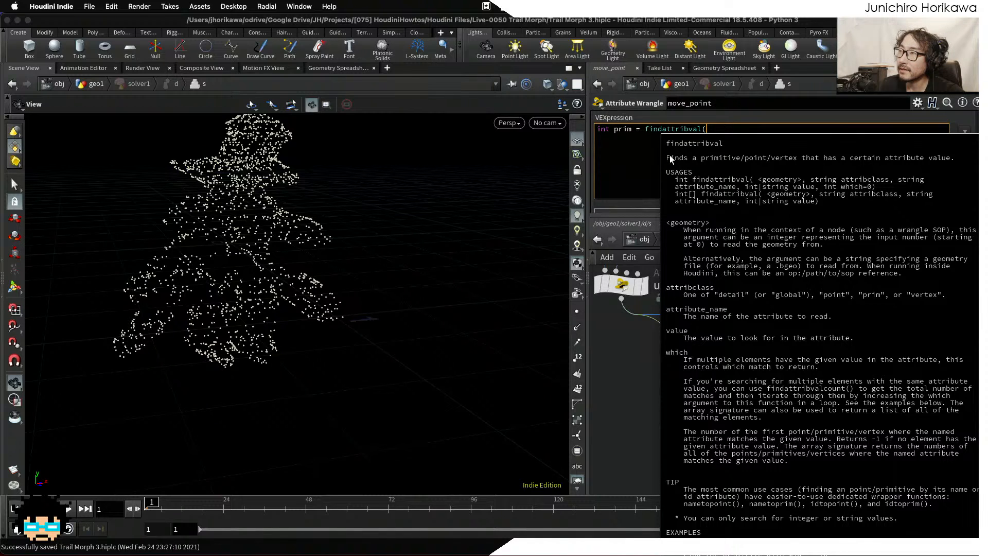
{"action": "left_click", "coordinate": [630, 158]}
{"action": "left_click", "coordinate": [639, 158]}
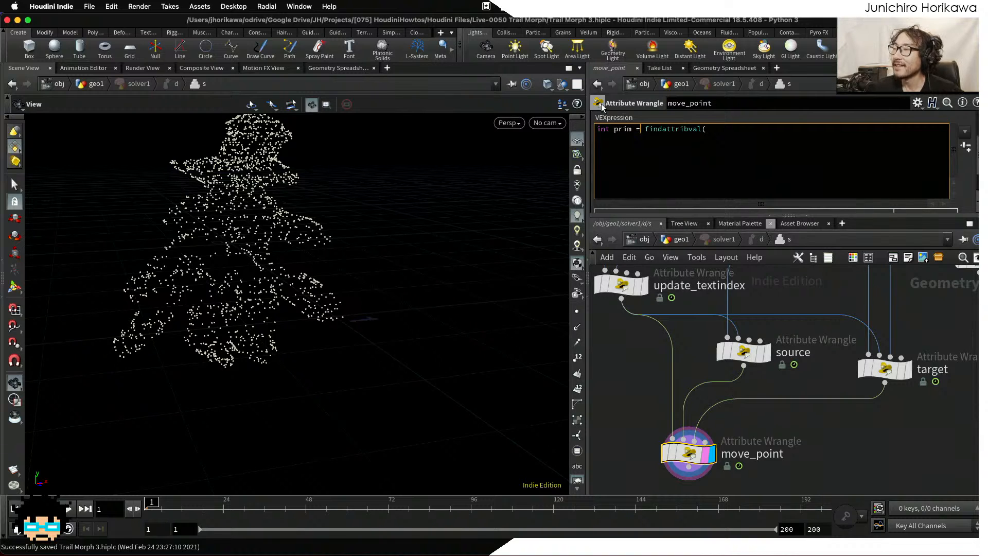
{"action": "left_click", "coordinate": [752, 165]}
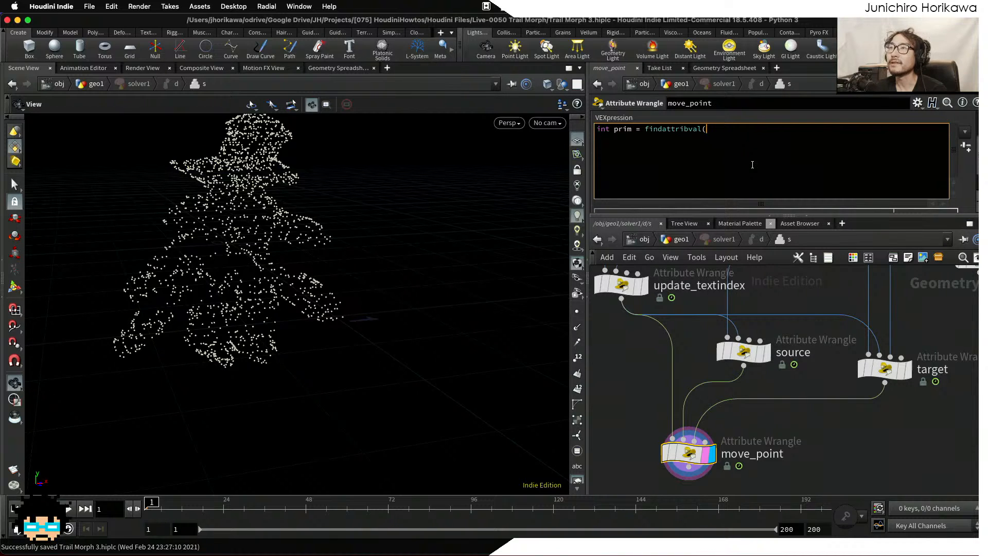
Complete the findattribval call with the arguments 1, "prim", "id", i@id and end the statement.
{"action": "type", "text": "1, "}
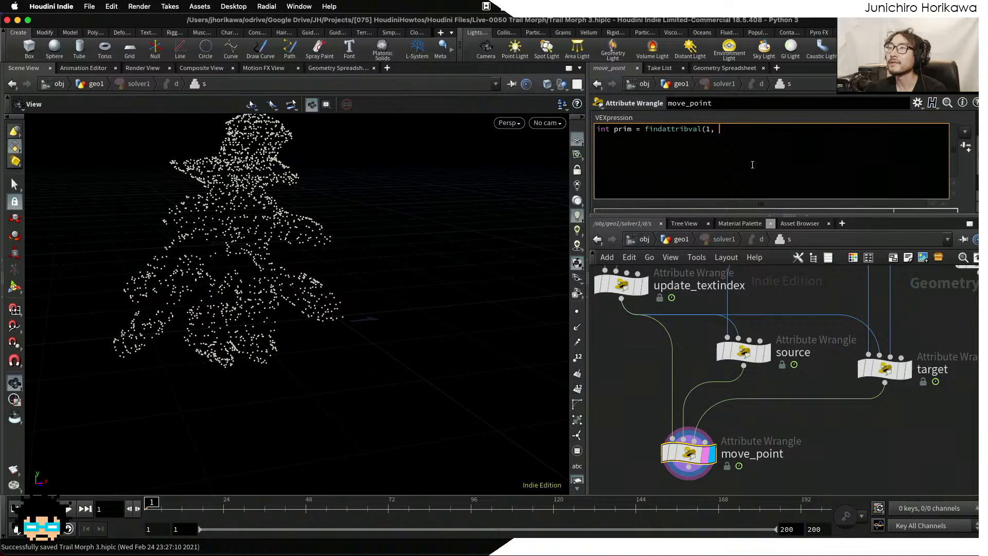
{"action": "type", "text": "\"prim\""}
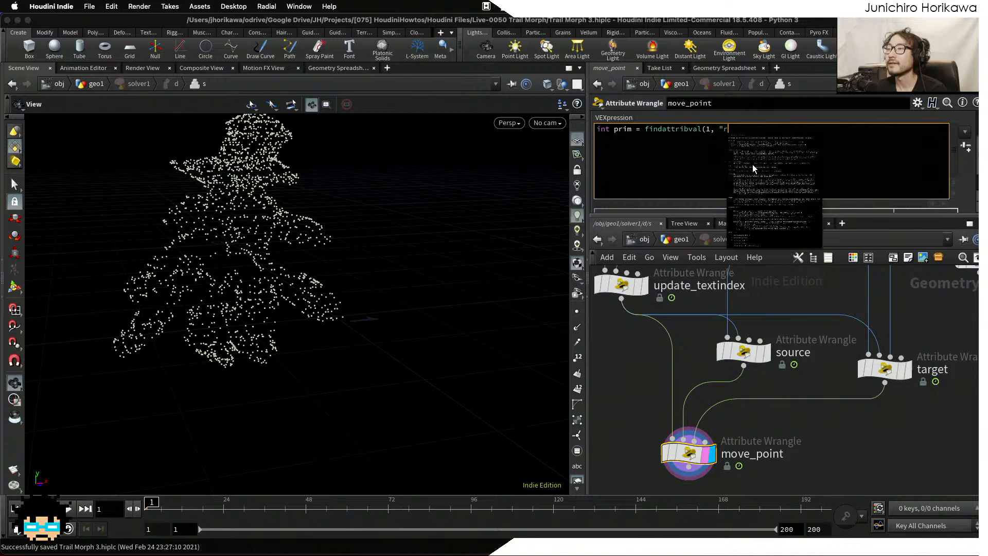
{"action": "type", "text": ", "}
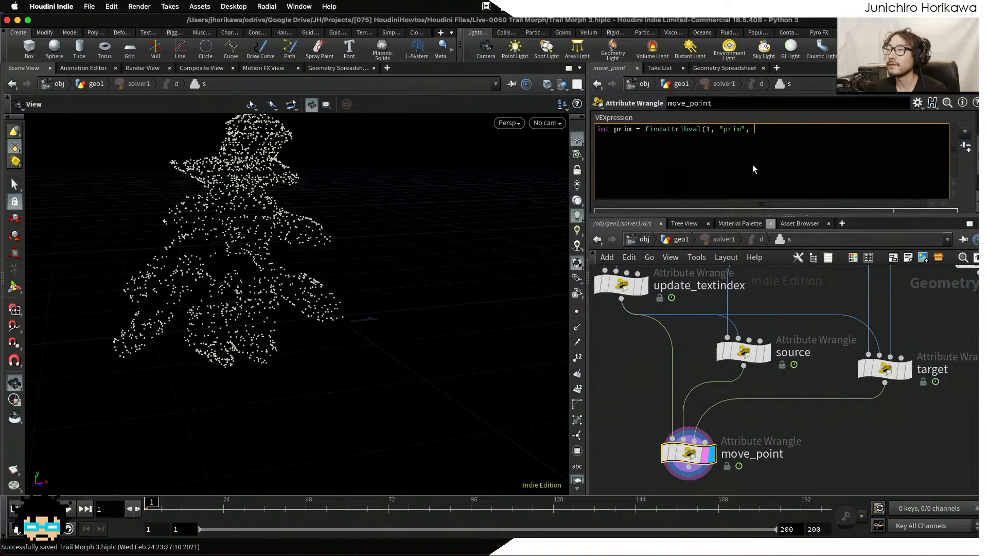
{"action": "type", "text": "\"id\", i@id);"}
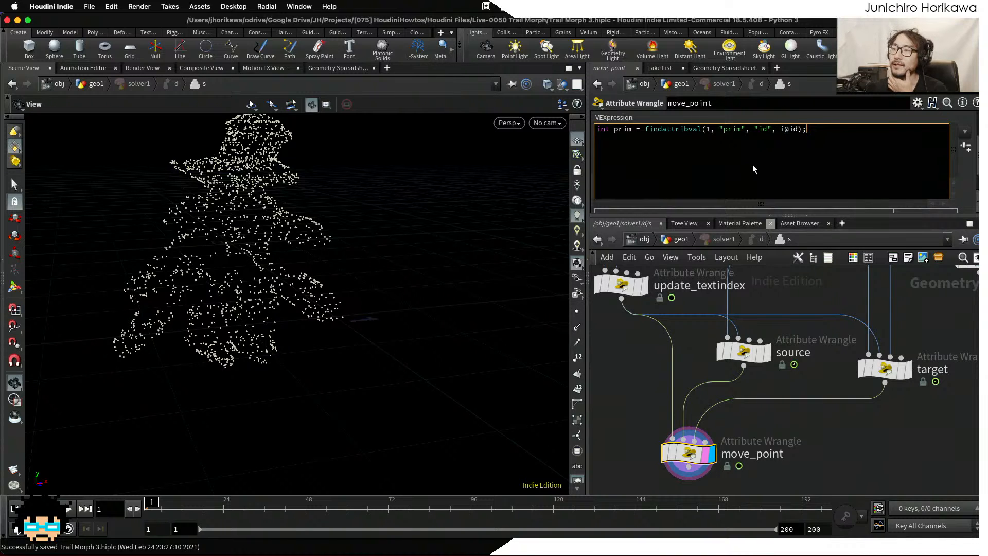
{"action": "key", "text": "Return"}
{"action": "key", "text": "BackSpace"}
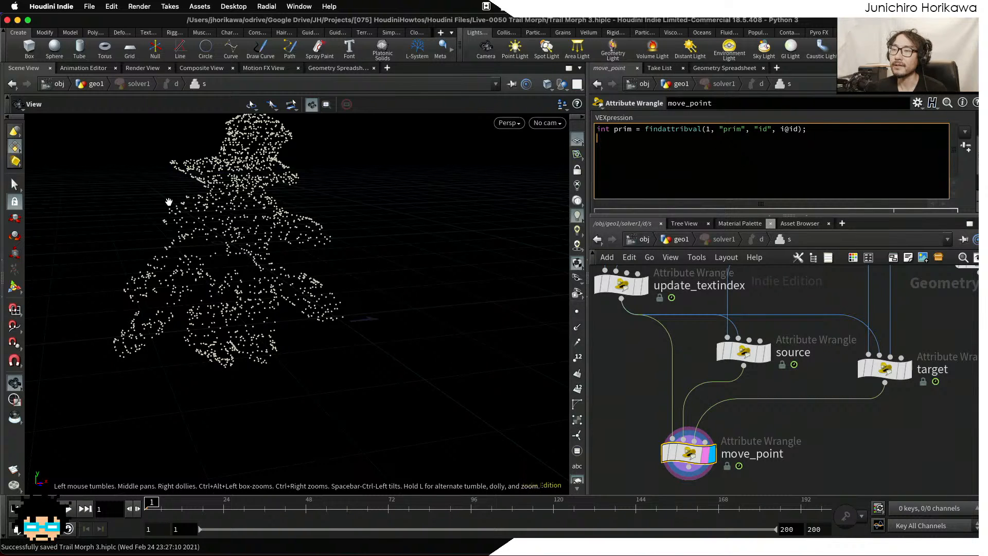
Display the source wrangle to inspect its outlines up close in the viewport, and return the display to move_point.
{"action": "left_click", "coordinate": [766, 355]}
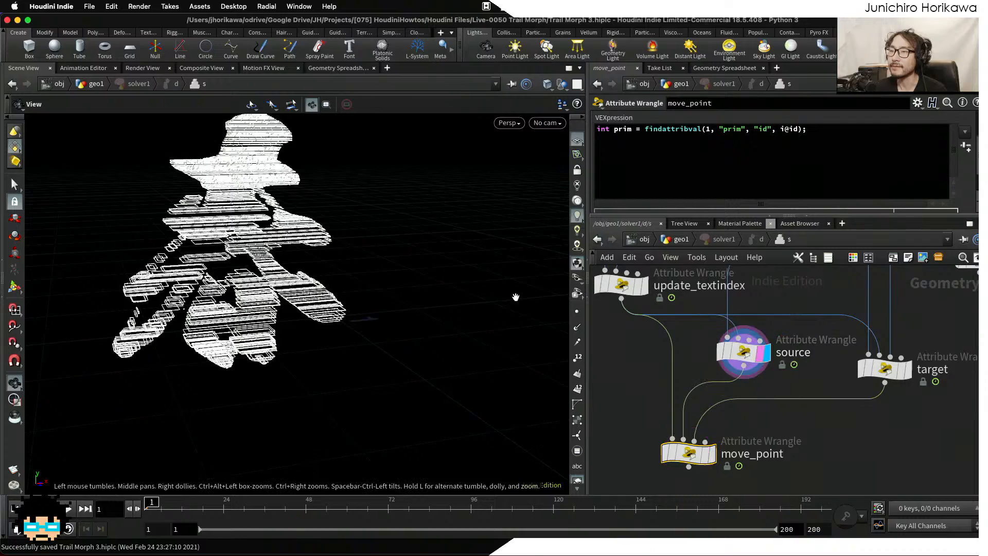
{"action": "right_click_drag", "start_coordinate": [342, 191], "coordinate": [101, 218]}
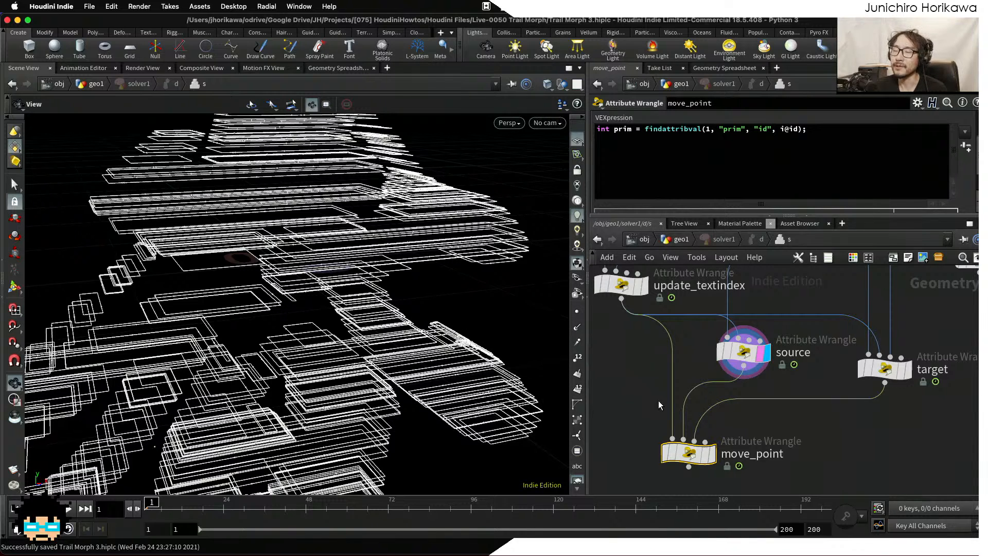
{"action": "left_click", "coordinate": [712, 455]}
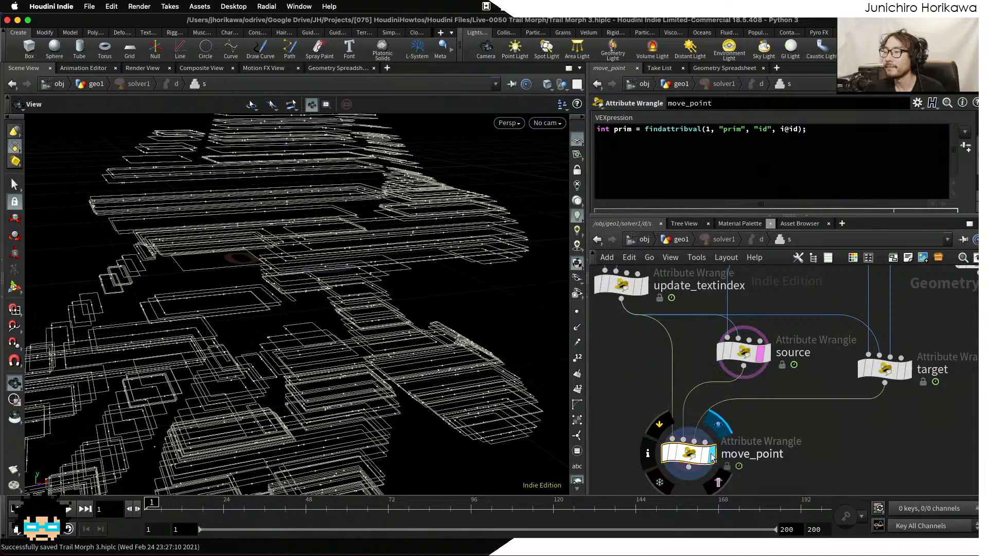
Add the line float peri = prim(1, "perimeter", prim); to move_point's VEXpression.
{"action": "left_click", "coordinate": [811, 144]}
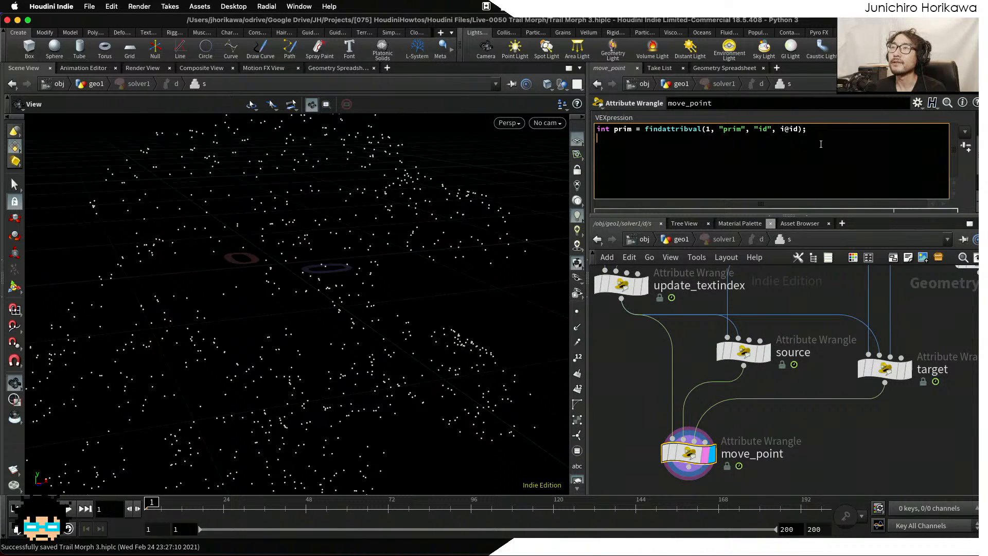
{"action": "type", "text": "flaot"}
{"action": "key", "text": "BackSpace"}
{"action": "key", "text": "BackSpace"}
{"action": "key", "text": "BackSpace"}
{"action": "key", "text": "BackSpace"}
{"action": "type", "text": "o"}
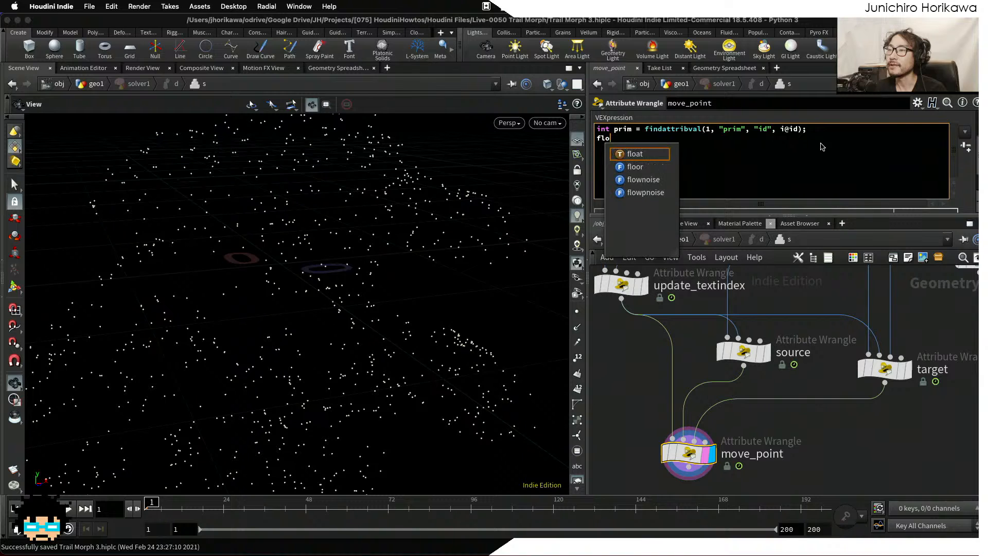
{"action": "type", "text": "at perim"}
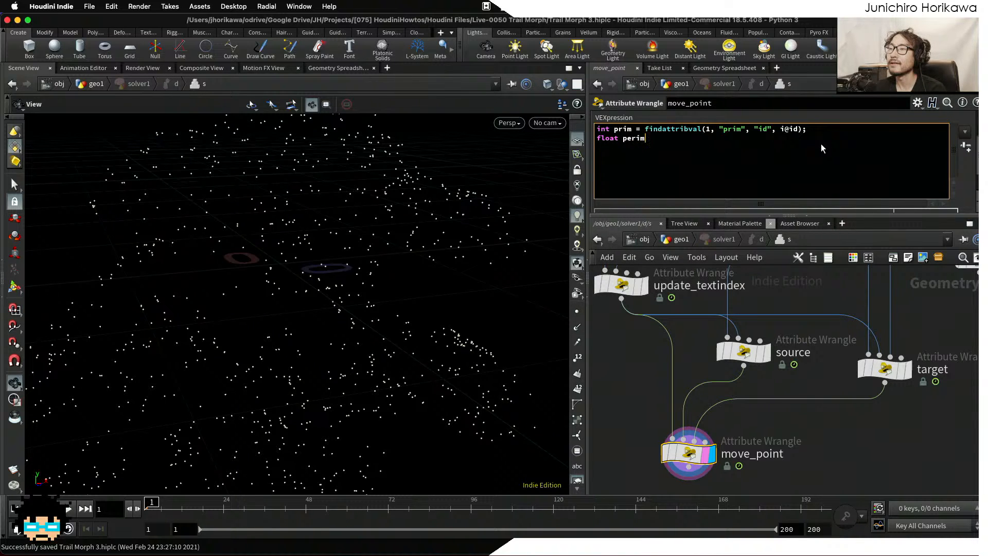
{"action": "key", "text": "BackSpace"}
{"action": "type", "text": "= pr"}
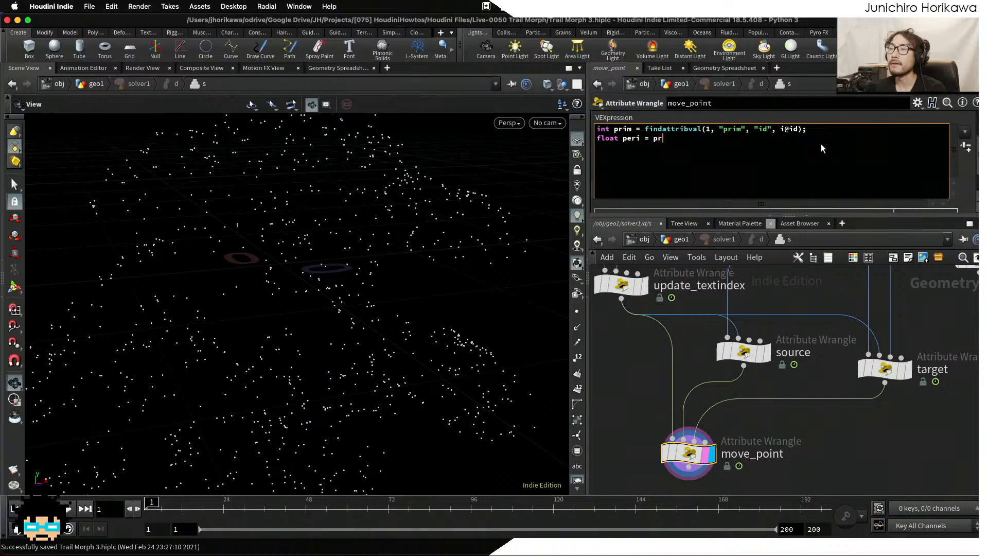
{"action": "type", "text": "im(1, \"perimeter\", "}
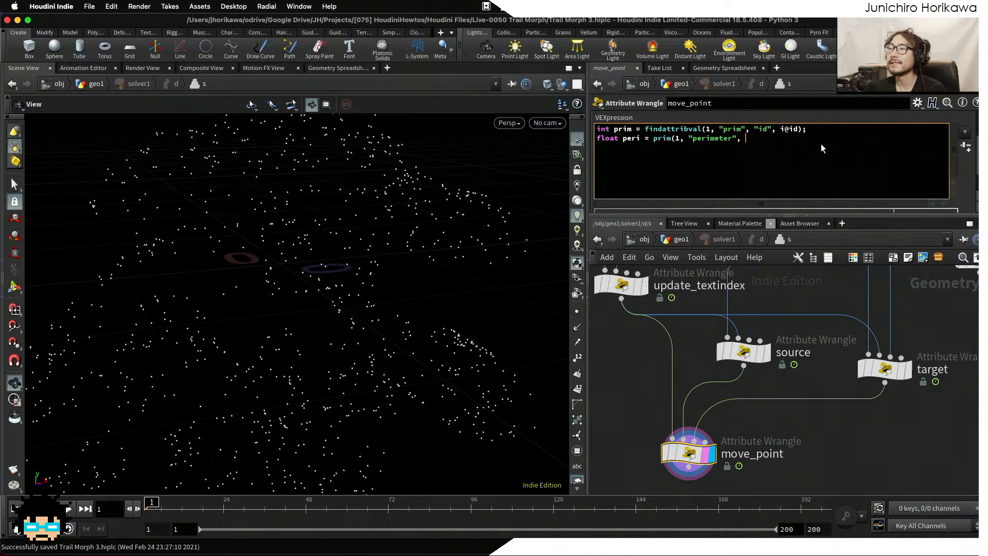
{"action": "type", "text": "prim);"}
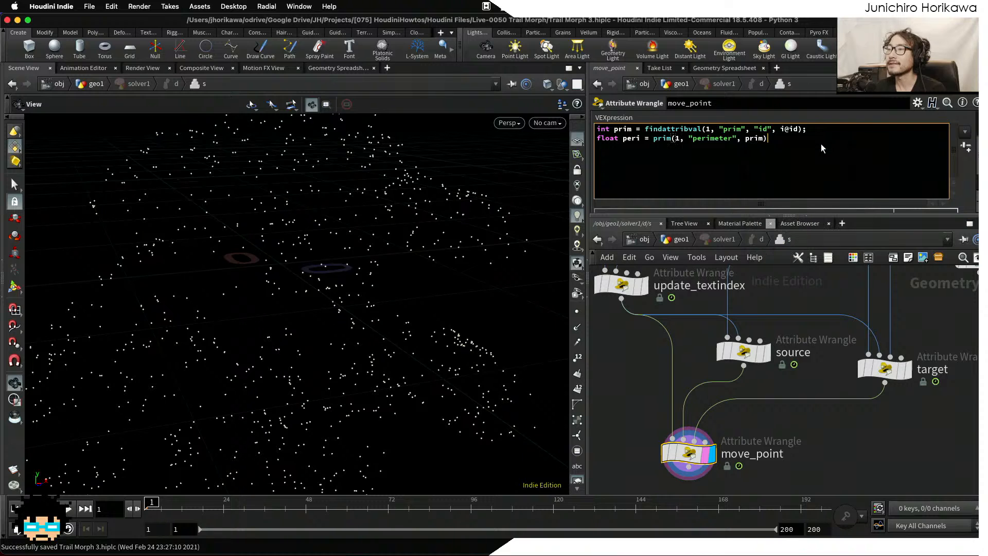
{"action": "key", "text": "Return"}
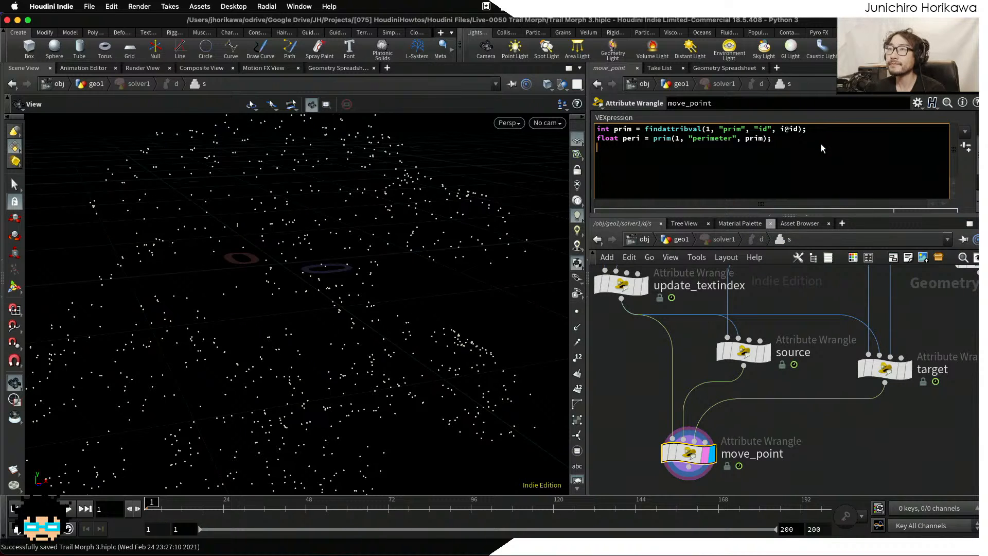
Add float moveu = chf("move") / peri; to move_point's VEXpression, separated from the lines above by a blank line.
{"action": "type", "text": "float"}
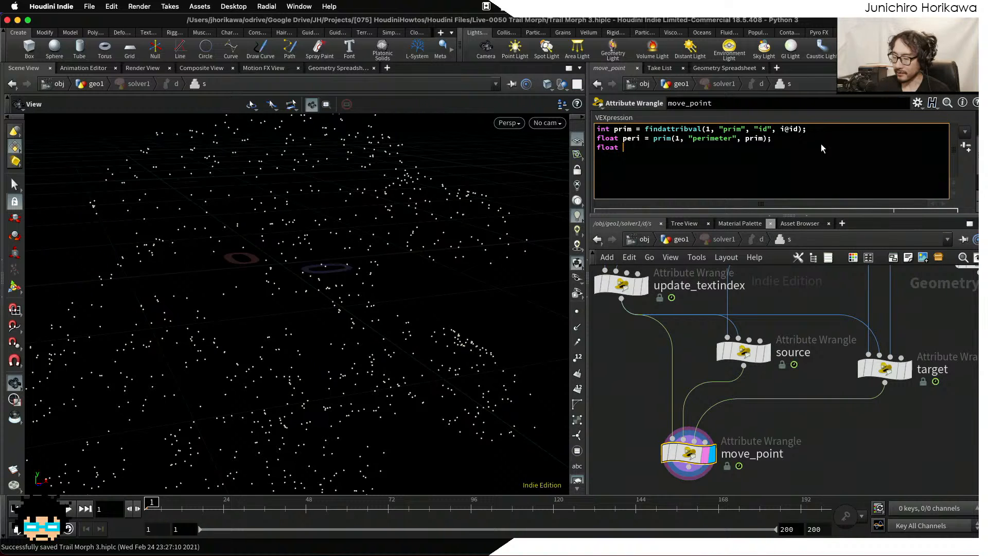
{"action": "key", "text": "Home"}
{"action": "key", "text": "Return"}
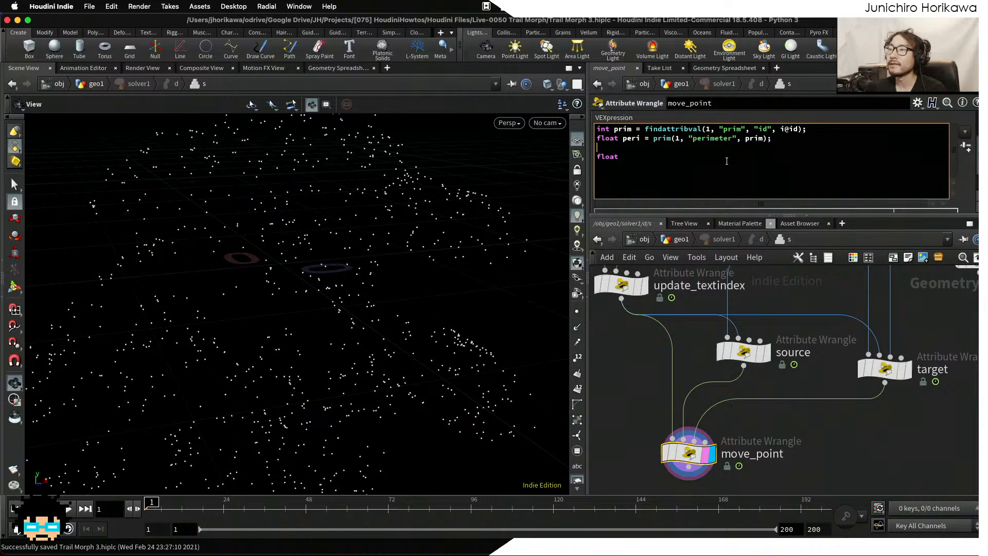
{"action": "type", "text": "moveu"}
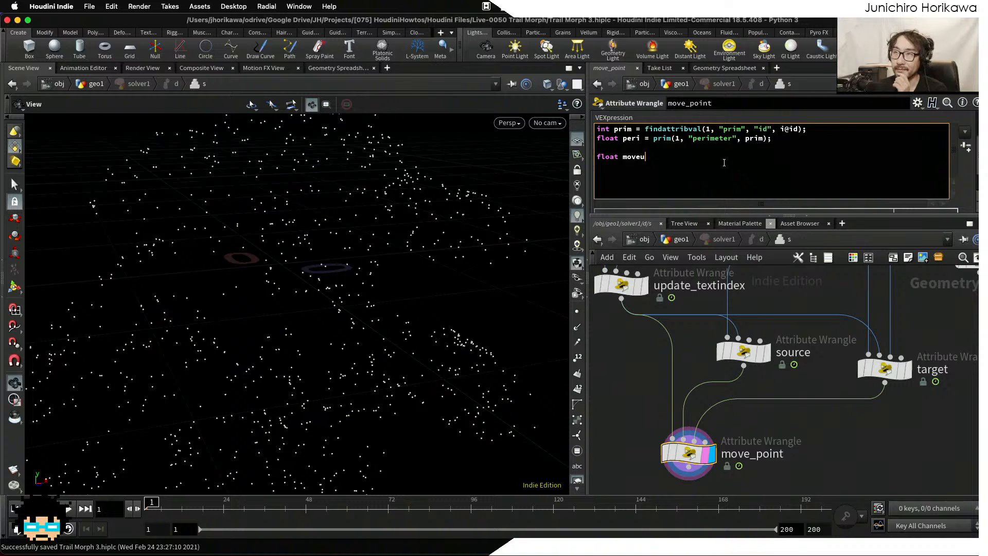
{"action": "type", "text": " = "}
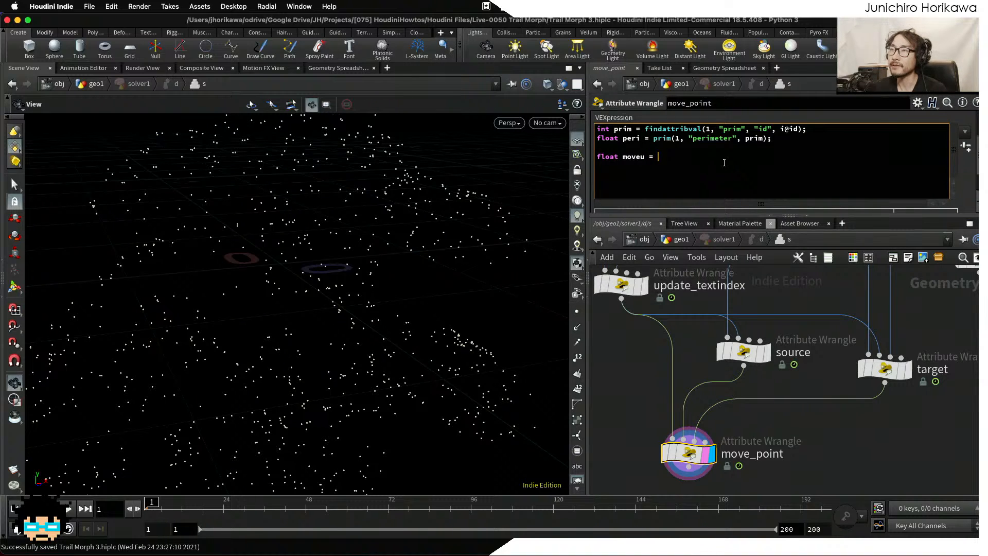
{"action": "type", "text": "chf"}
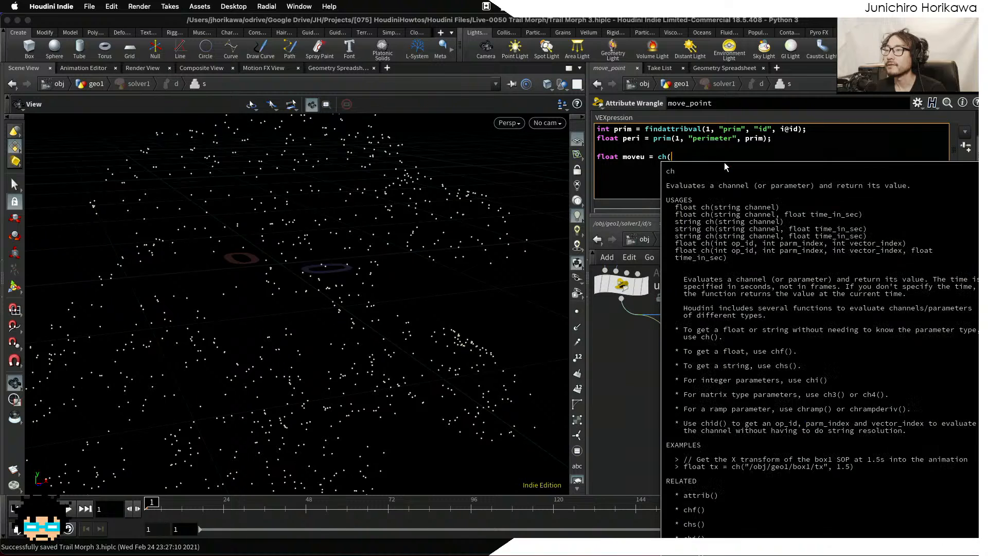
{"action": "type", "text": "(\"move"}
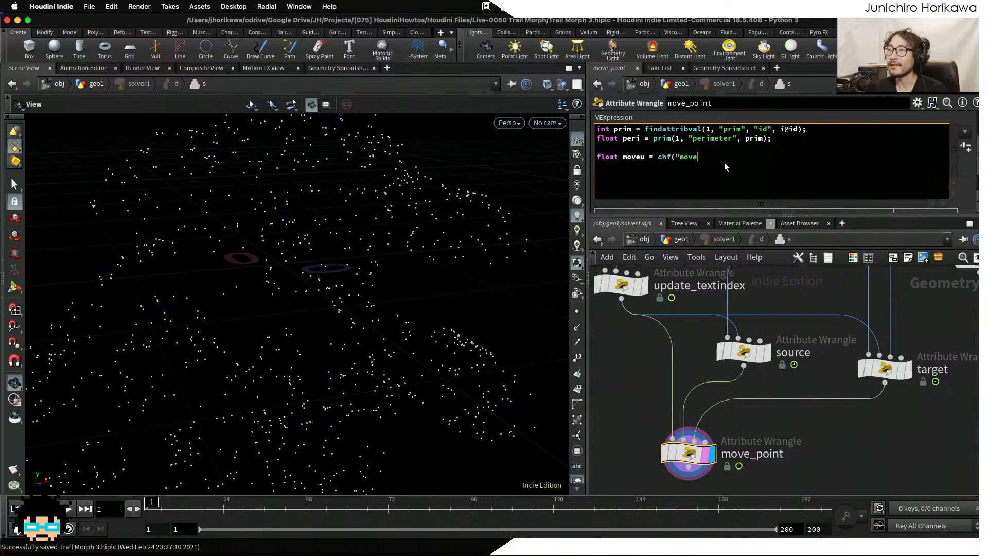
{"action": "type", "text": "\")"}
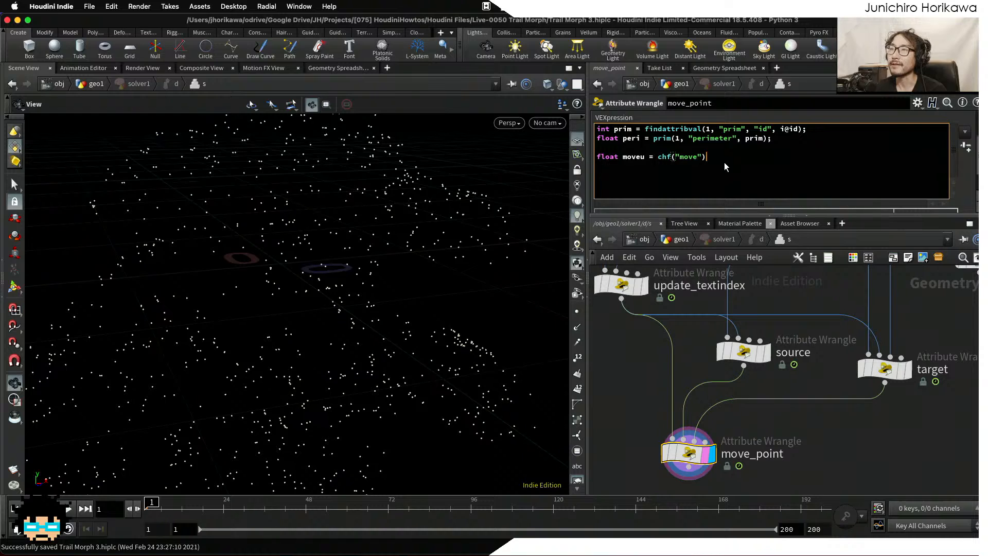
{"action": "type", "text": " / "}
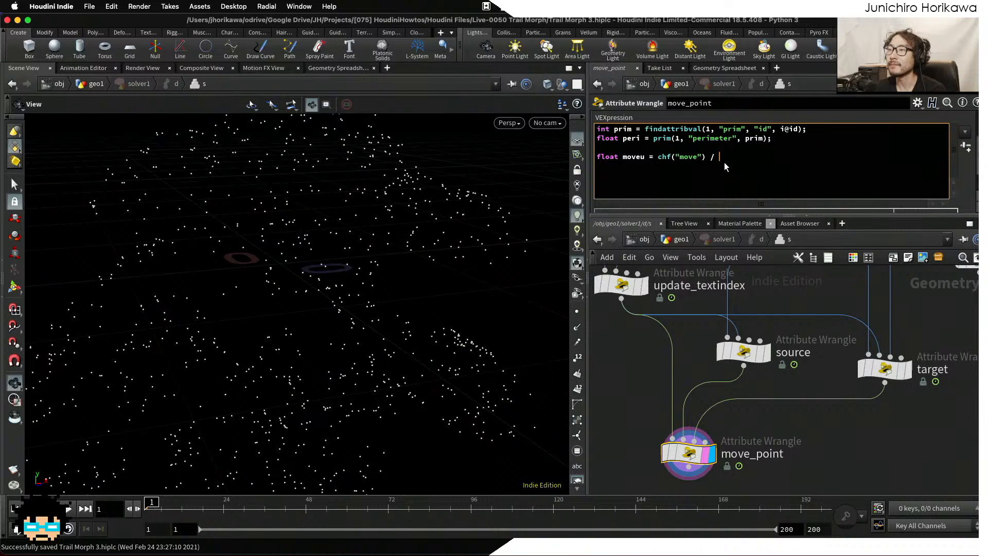
{"action": "type", "text": "peri;"}
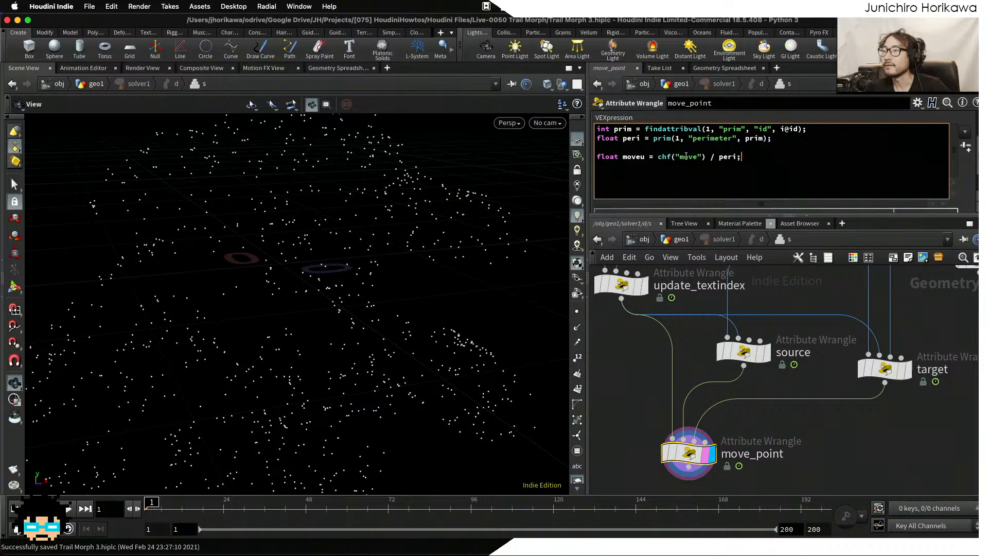
Create the spare Move parameter for move_point from its chf("move") reference and set it to 0.01.
{"action": "left_click", "coordinate": [966, 147]}
{"action": "scroll", "coordinate": [824, 170], "scroll_direction": "down", "scroll_amount": 5}
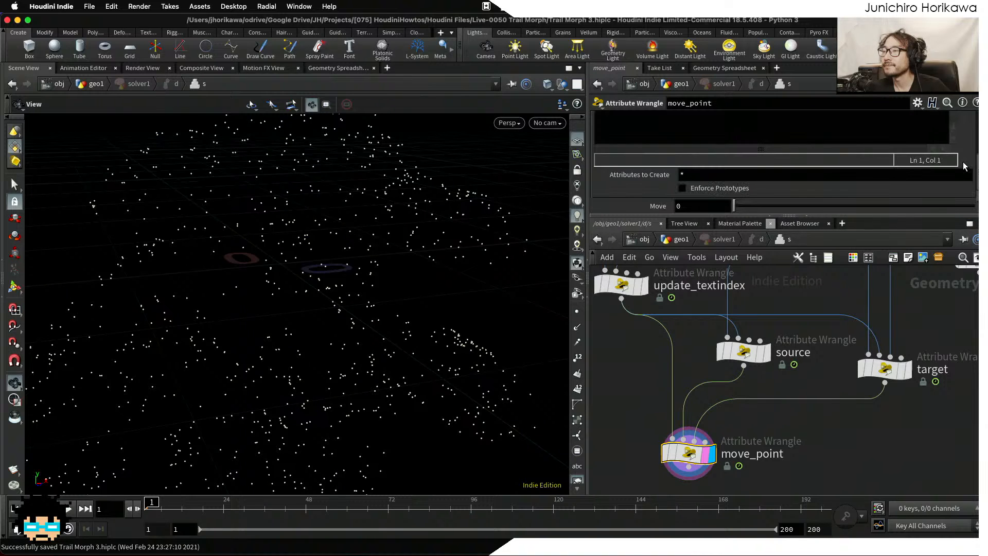
{"action": "left_click", "coordinate": [714, 205]}
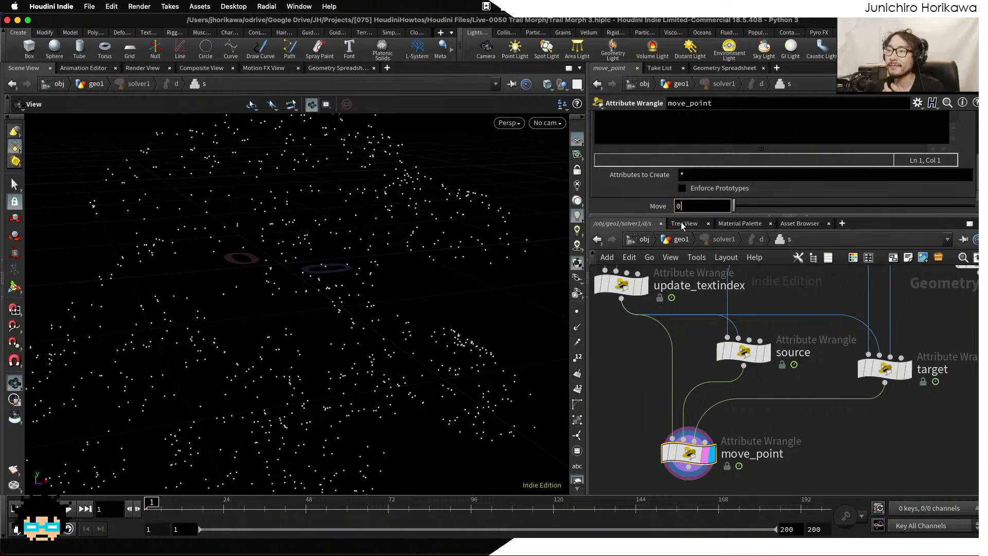
{"action": "type", "text": ".01"}
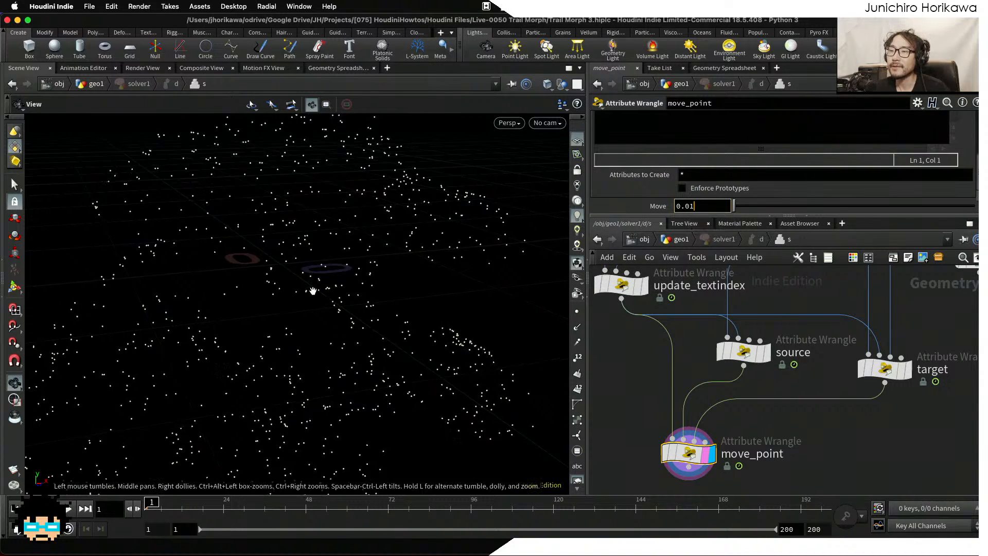
Examine the whole scattered point cloud in the viewport from farther away and from different angles.
{"action": "scroll", "coordinate": [315, 289], "scroll_direction": "down", "scroll_amount": 10}
{"action": "left_click_drag", "start_coordinate": [316, 292], "coordinate": [264, 329]}
{"action": "left_click_drag", "start_coordinate": [374, 319], "coordinate": [326, 250]}
{"action": "right_click_drag", "start_coordinate": [327, 250], "coordinate": [336, 350]}
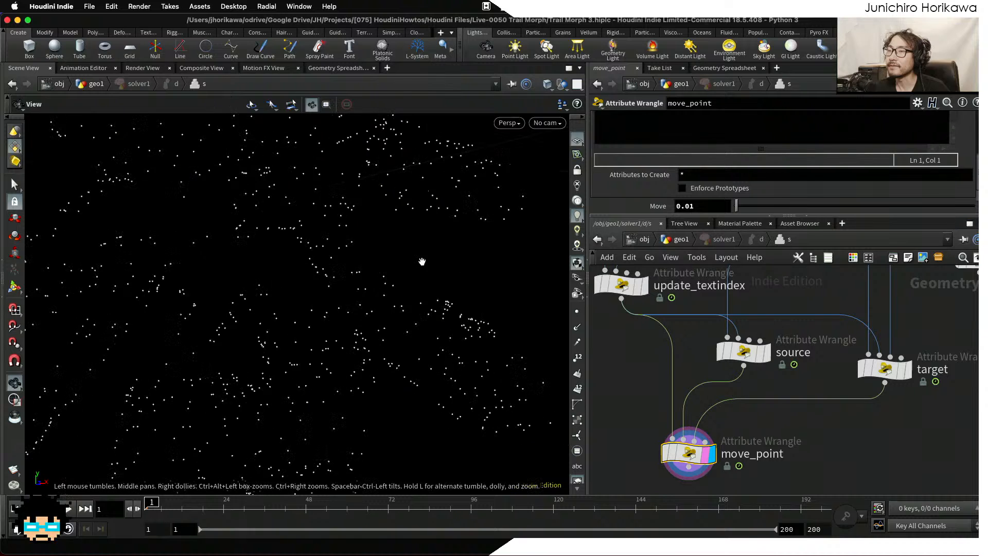
{"action": "scroll", "coordinate": [421, 263], "scroll_direction": "down", "scroll_amount": 6}
{"action": "double_click", "coordinate": [690, 206]}
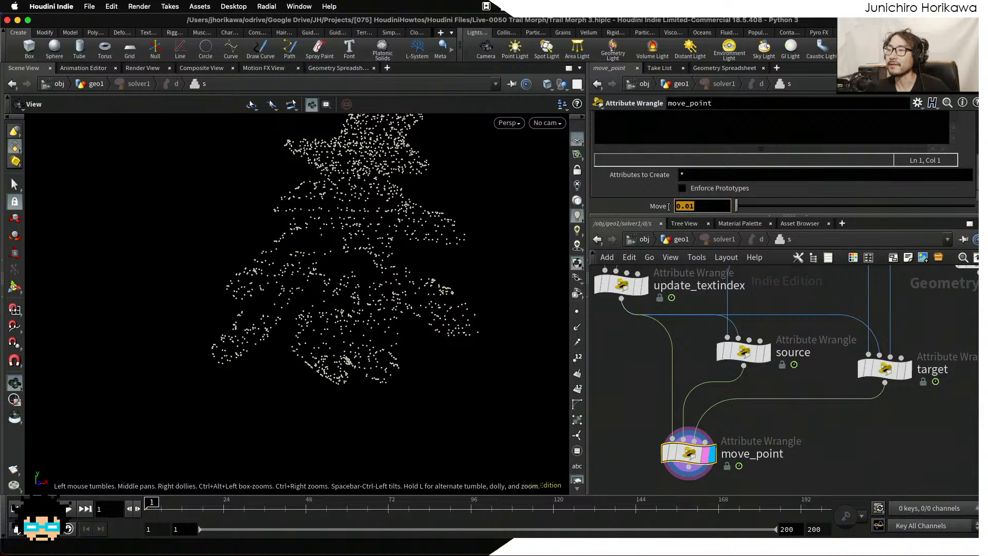
{"action": "left_click_drag", "start_coordinate": [434, 237], "coordinate": [439, 237]}
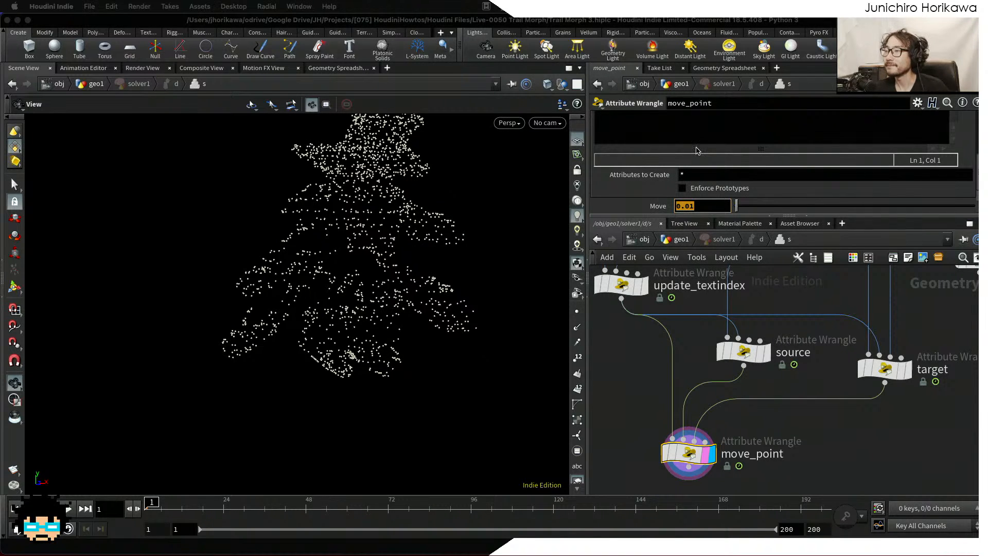
{"action": "left_click", "coordinate": [699, 222]}
{"action": "left_click_drag", "start_coordinate": [691, 216], "coordinate": [685, 251]}
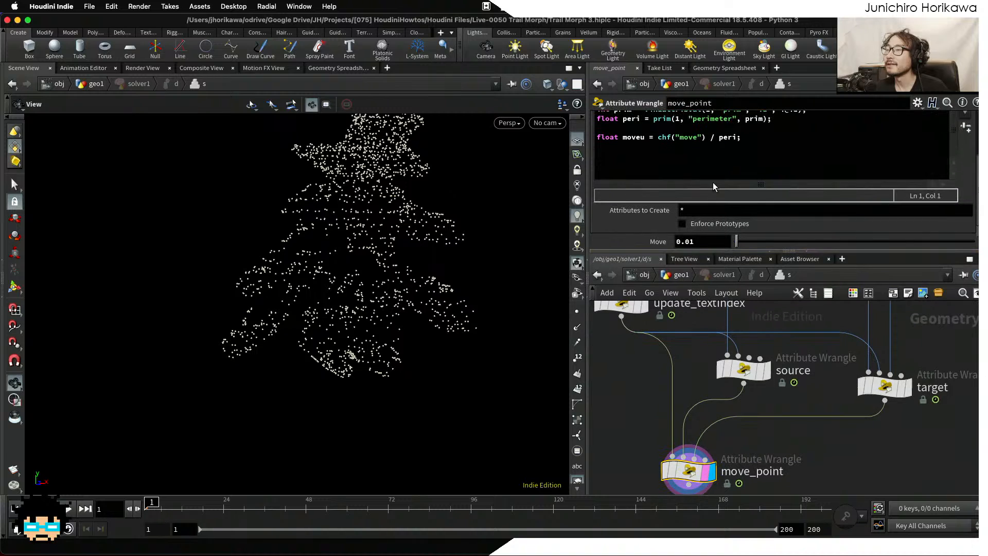
{"action": "left_click", "coordinate": [729, 149]}
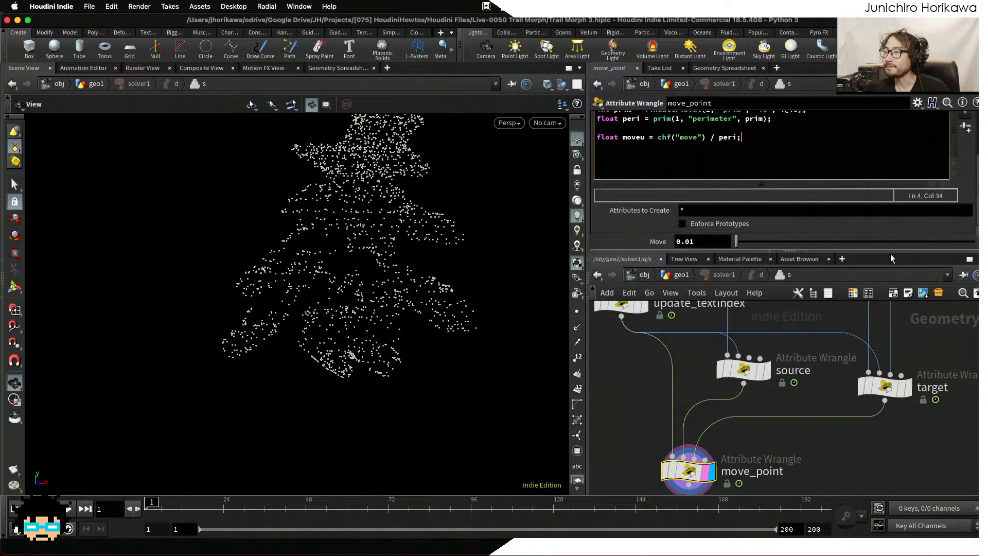
{"action": "left_click_drag", "start_coordinate": [890, 255], "coordinate": [890, 317]}
{"action": "left_click", "coordinate": [846, 216]}
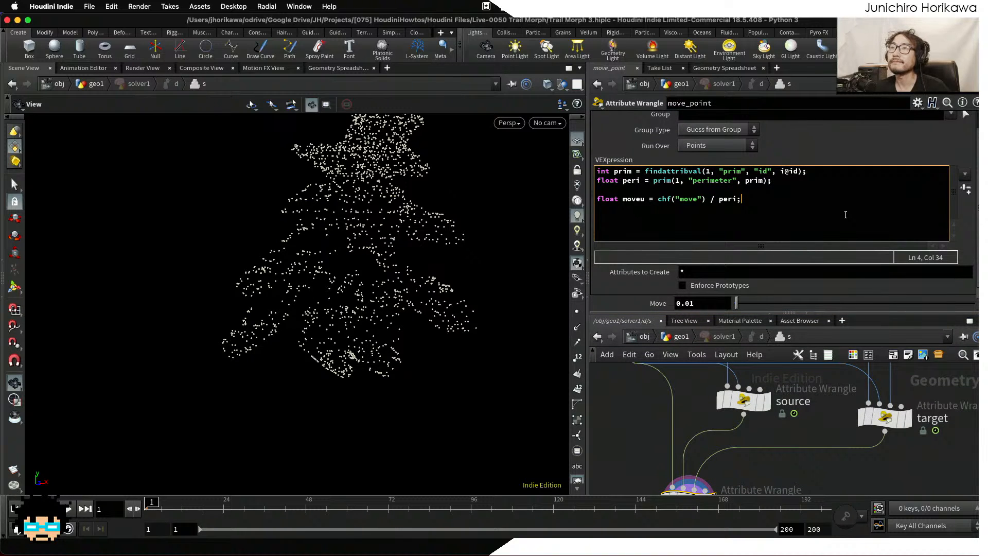
{"action": "key", "text": "Return"}
{"action": "key", "text": "Return"}
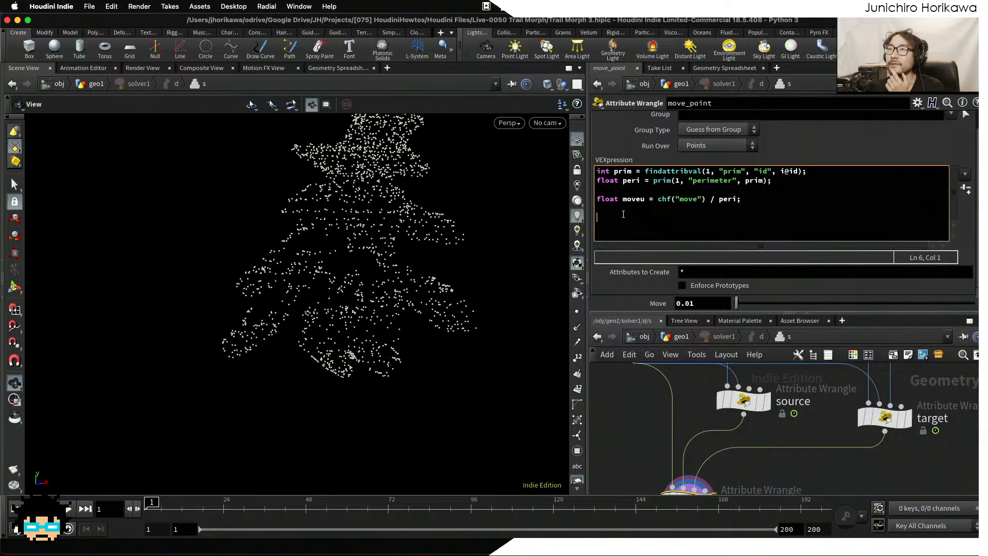
{"action": "type", "text": "float"}
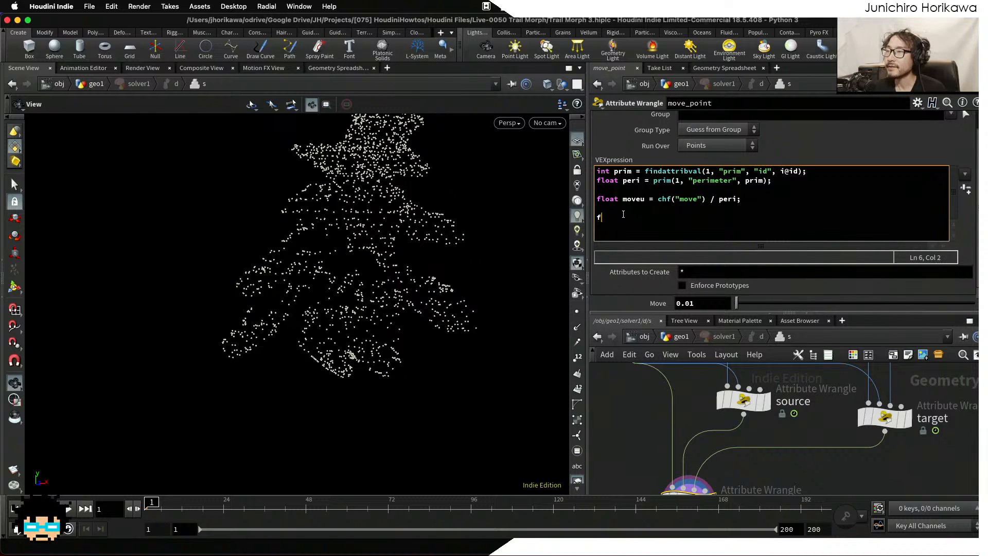
{"action": "key", "text": "BackSpace"}
{"action": "key", "text": "BackSpace"}
{"action": "key", "text": "BackSpace"}
{"action": "key", "text": "BackSpace"}
{"action": "key", "text": "BackSpace"}
Examine update_textindex's detail attributes in the Geometry Spreadsheet and its place in the solver network.
{"action": "scroll", "coordinate": [677, 433], "scroll_direction": "down", "scroll_amount": 3}
{"action": "left_click", "coordinate": [668, 405]}
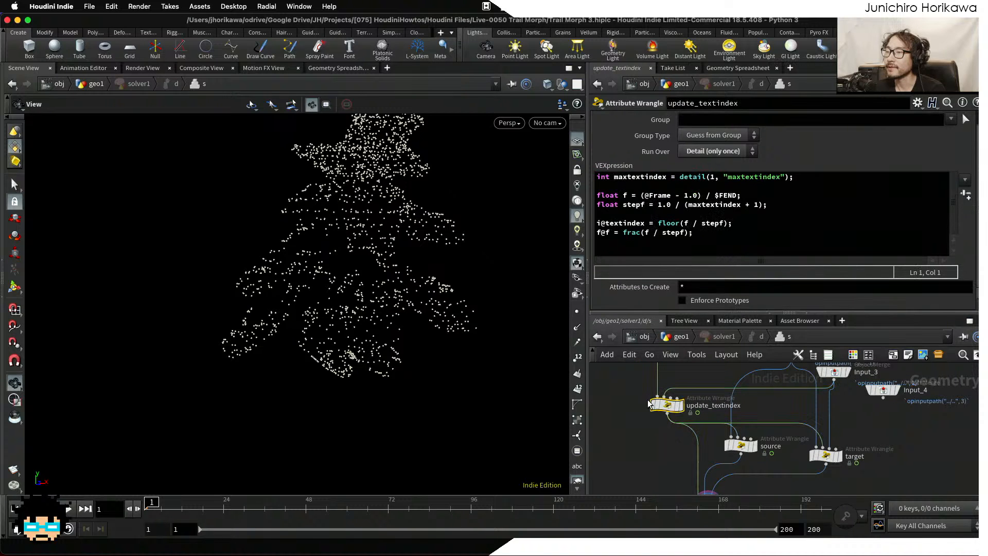
{"action": "left_click", "coordinate": [749, 68]}
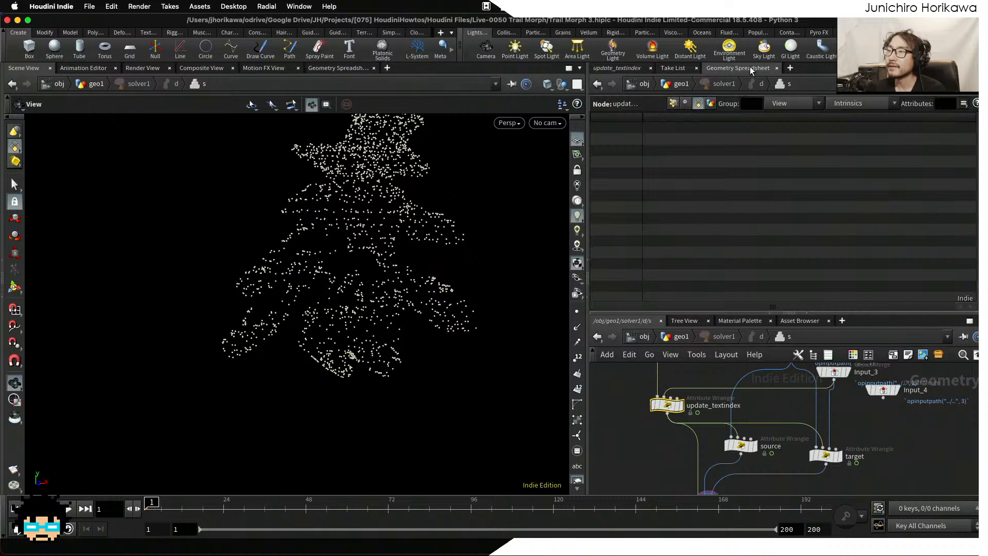
{"action": "left_click", "coordinate": [711, 103]}
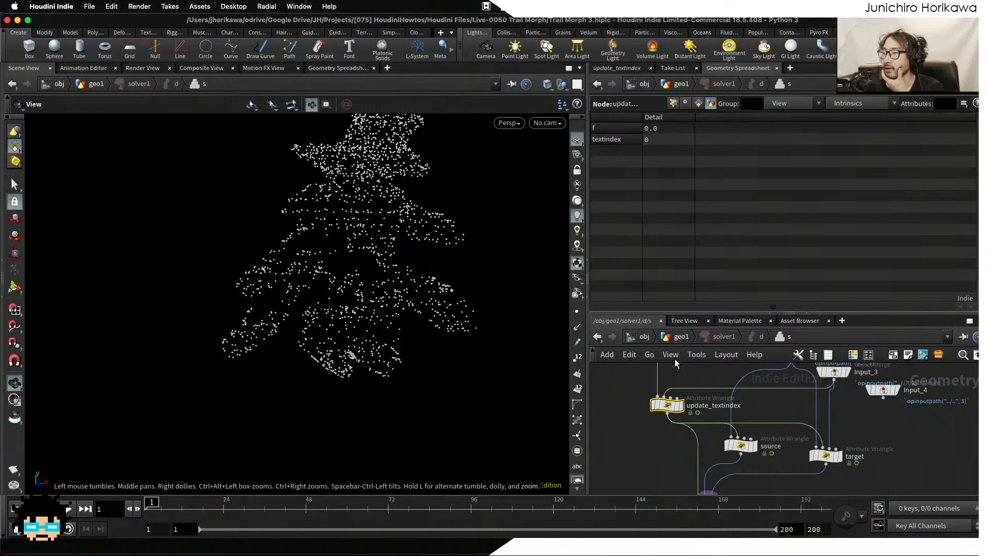
{"action": "left_click_drag", "start_coordinate": [676, 312], "coordinate": [670, 210]}
{"action": "scroll", "coordinate": [669, 307], "scroll_direction": "down", "scroll_amount": 5}
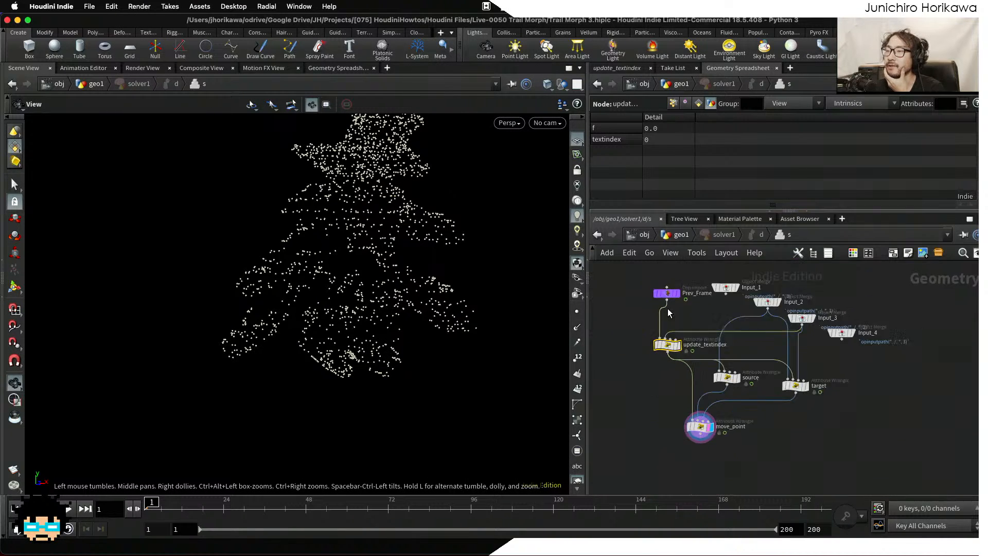
{"action": "scroll", "coordinate": [661, 360], "scroll_direction": "up", "scroll_amount": 5}
Add float f = detail(0, "f"); to move_point's VEXpression, separated from the moveu line by a blank line.
{"action": "left_click", "coordinate": [671, 404]}
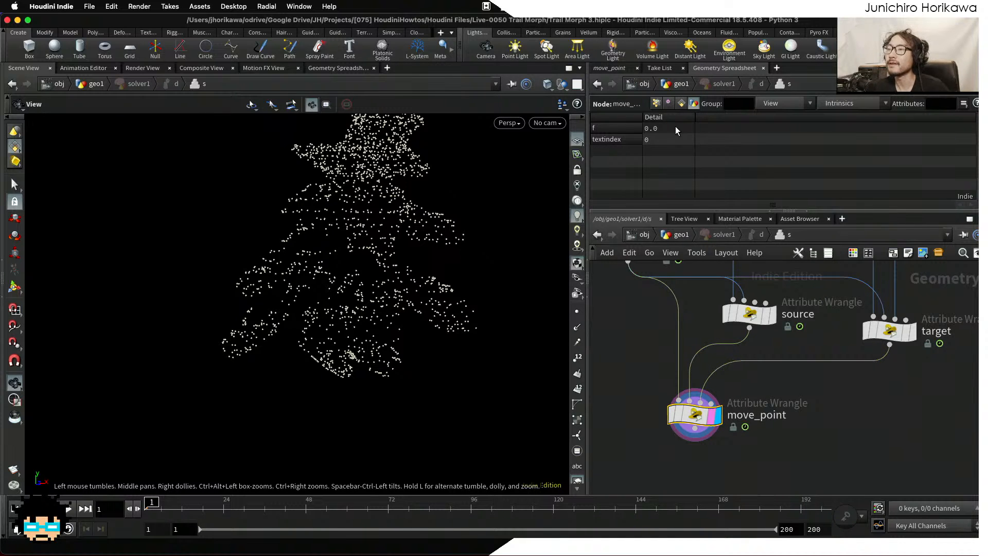
{"action": "left_click", "coordinate": [611, 69]}
{"action": "scroll", "coordinate": [693, 144], "scroll_direction": "down", "scroll_amount": 5}
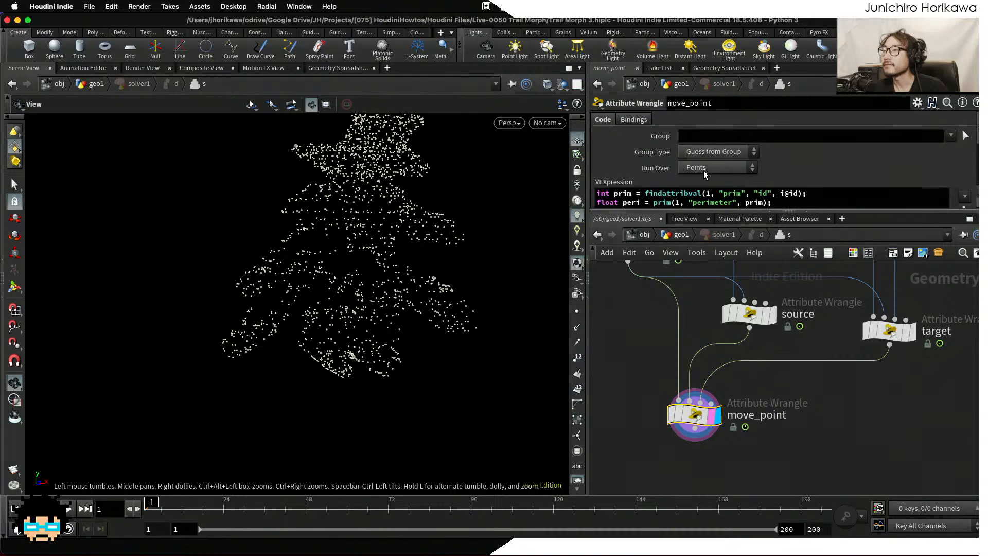
{"action": "left_click_drag", "start_coordinate": [703, 209], "coordinate": [704, 227]}
{"action": "left_click", "coordinate": [710, 193]}
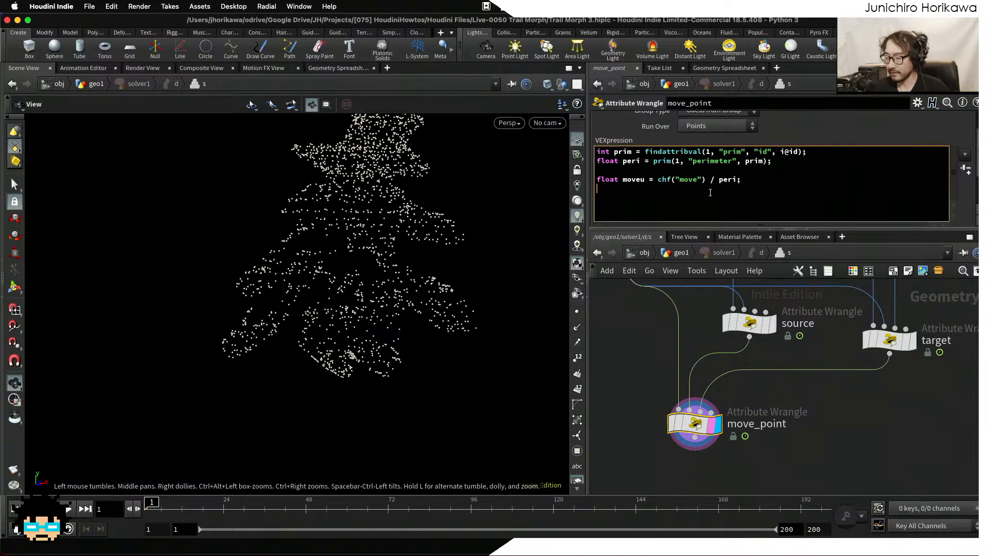
{"action": "type", "text": "float f = "}
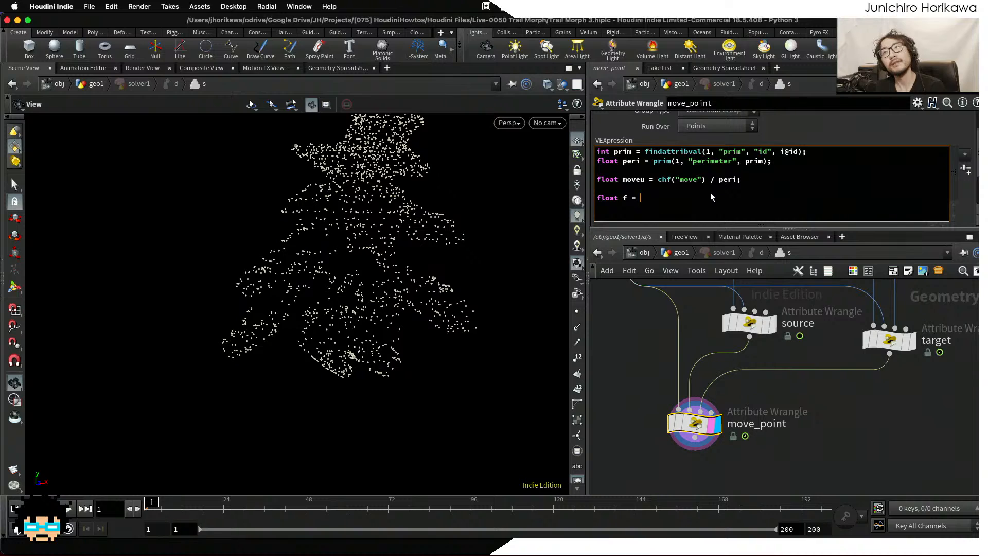
{"action": "type", "text": "detail(0, \""}
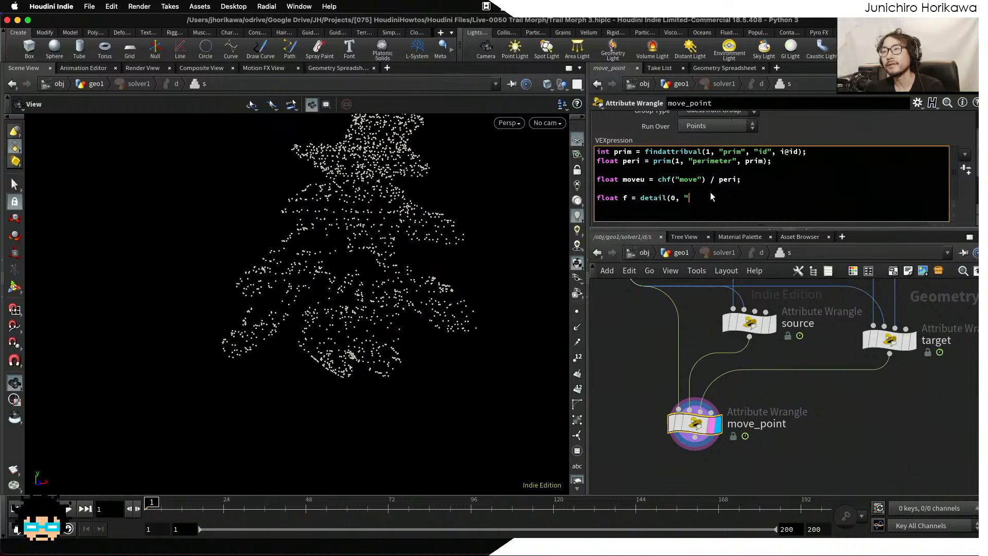
{"action": "type", "text": "f\");"}
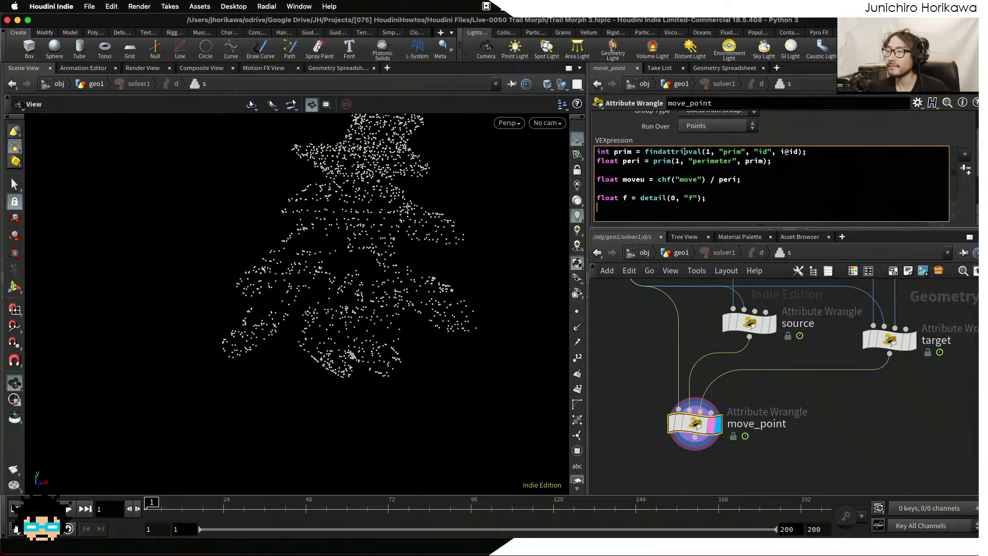
{"action": "scroll", "coordinate": [735, 195], "scroll_direction": "down", "scroll_amount": 1}
{"action": "scroll", "coordinate": [972, 189], "scroll_direction": "down", "scroll_amount": 1}
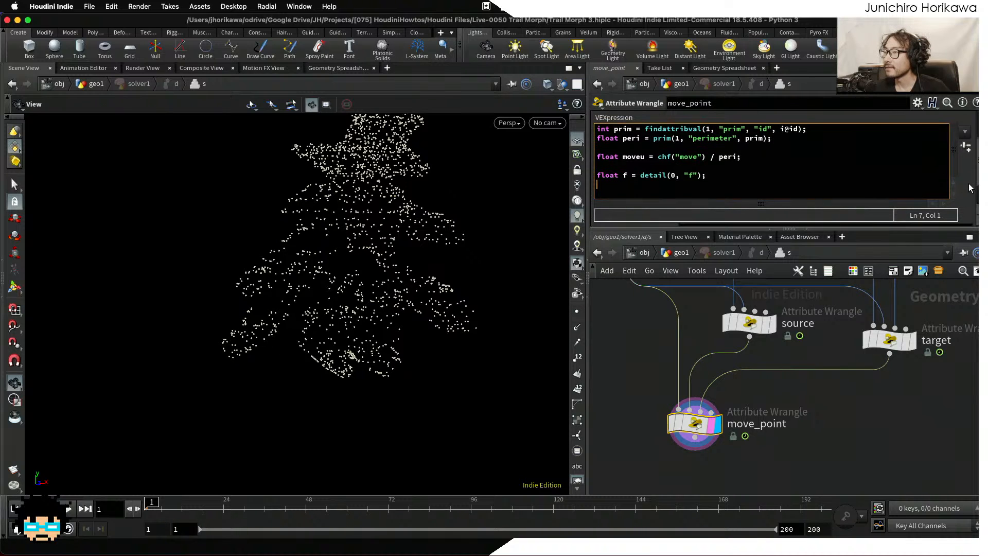
{"action": "left_click", "coordinate": [838, 172]}
{"action": "key", "text": "Return"}
{"action": "key", "text": "Return"}
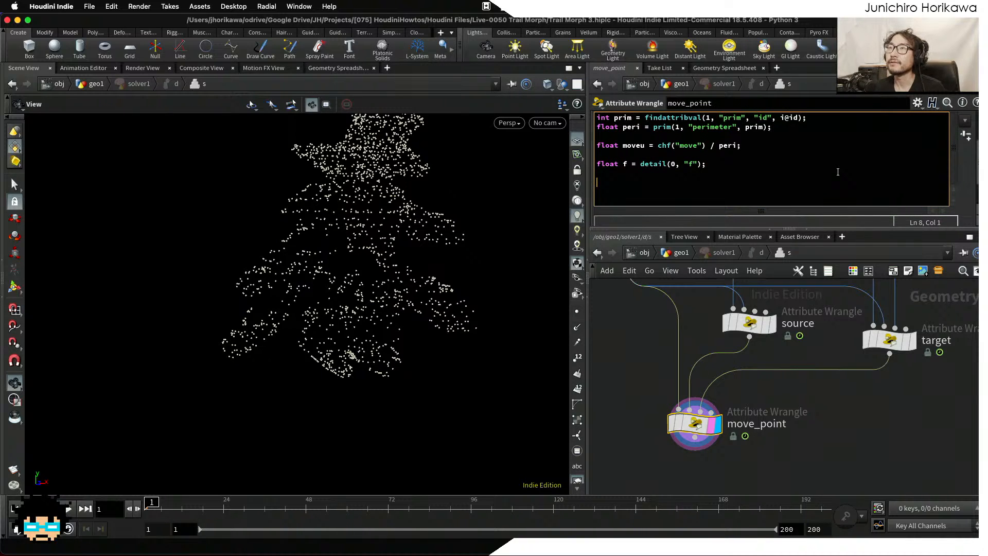
{"action": "key", "text": "BackSpace"}
{"action": "type", "text": "v"}
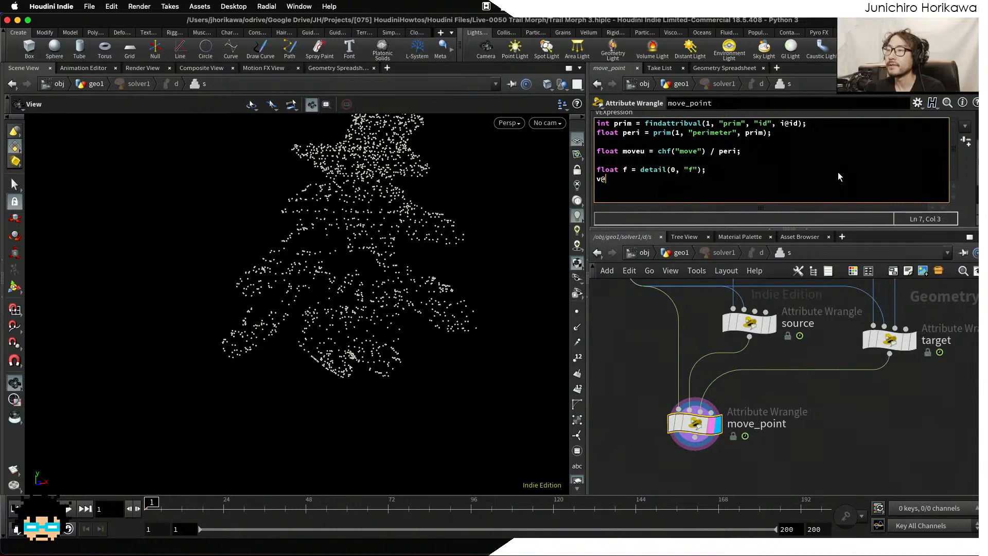
{"action": "key", "text": "BackSpace"}
{"action": "key", "text": "Return"}
{"action": "type", "text": "v@"}
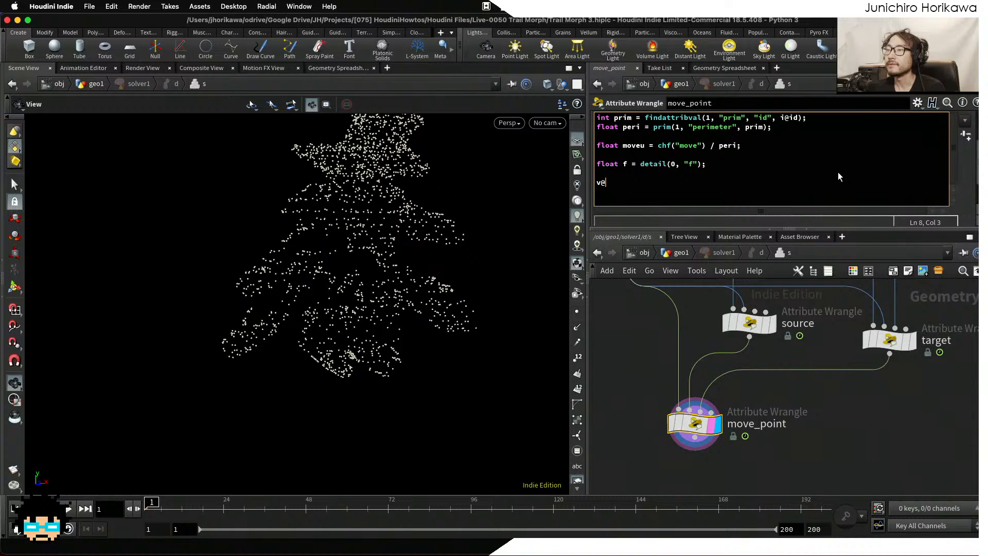
{"action": "type", "text": "uv.x"}
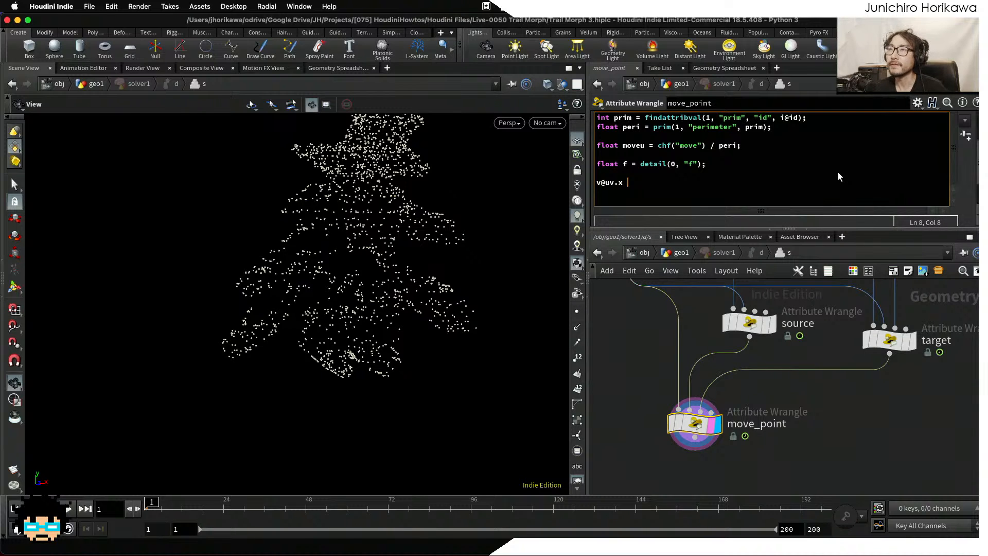
{"action": "type", "text": " +="}
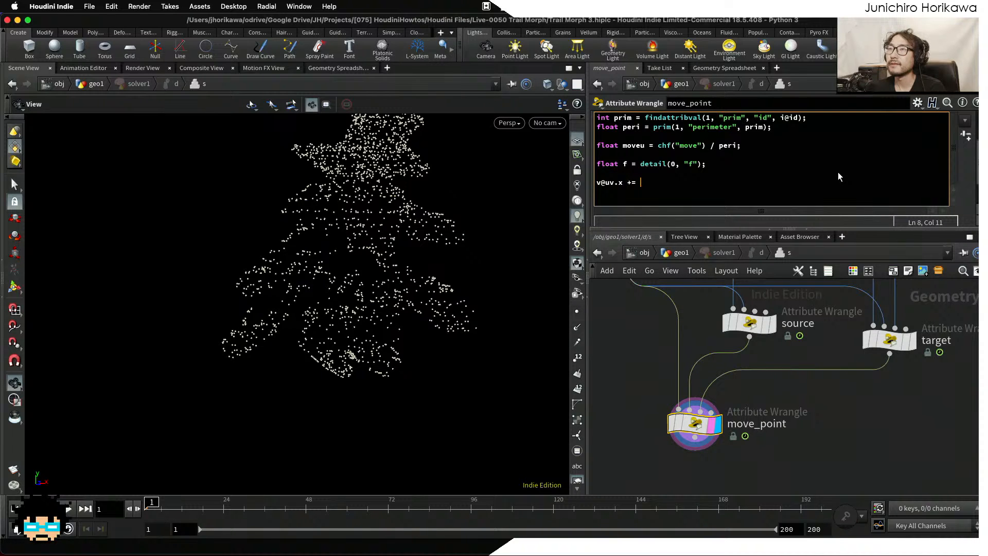
{"action": "type", "text": " moveu;"}
{"action": "left_click", "coordinate": [758, 162]}
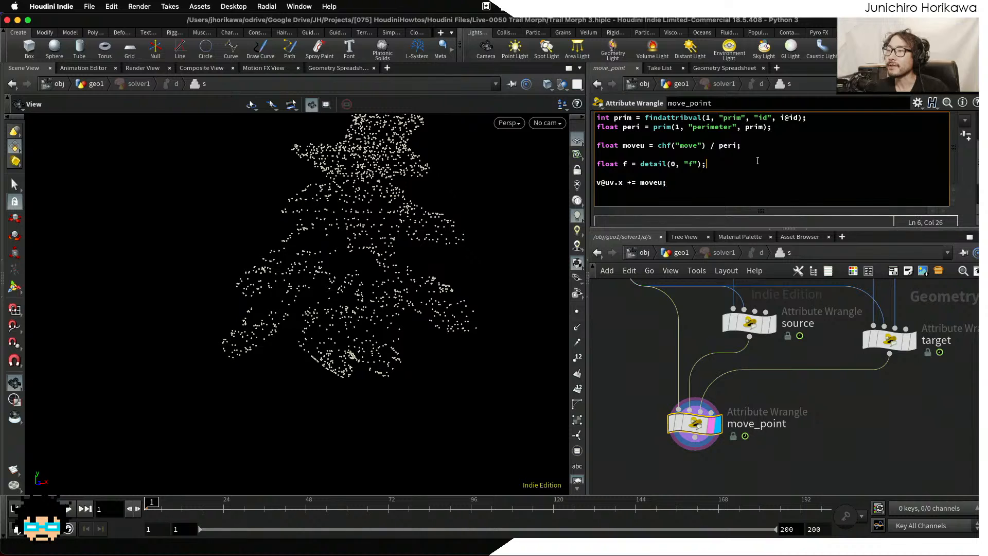
{"action": "left_click_drag", "start_coordinate": [744, 145], "coordinate": [593, 146]}
{"action": "left_click", "coordinate": [693, 185]}
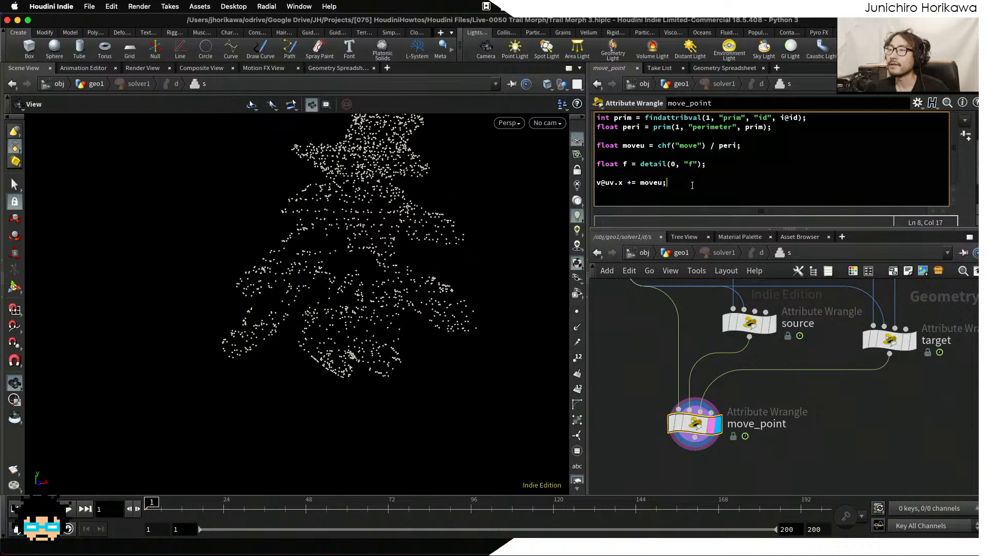
{"action": "key", "text": "Return"}
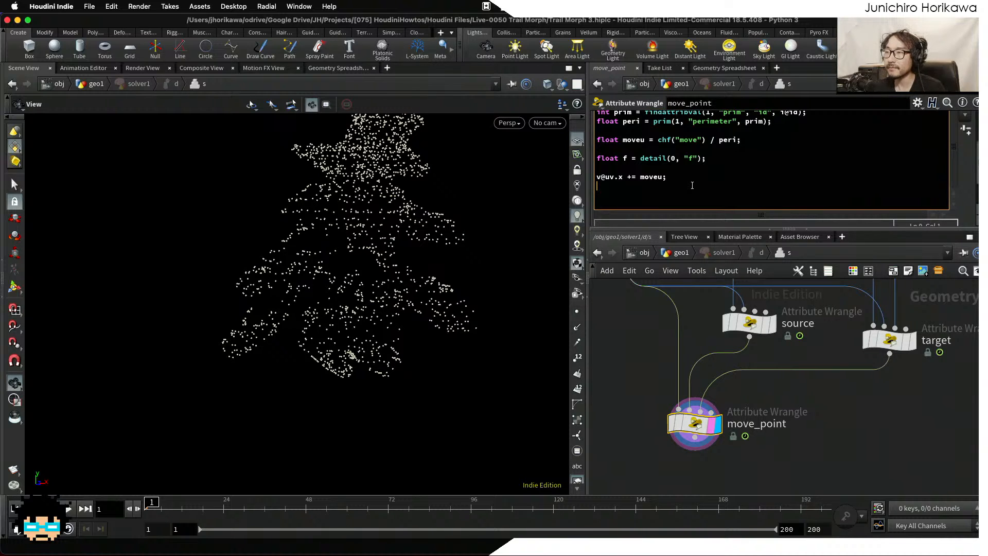
{"action": "type", "text": "v@uv"}
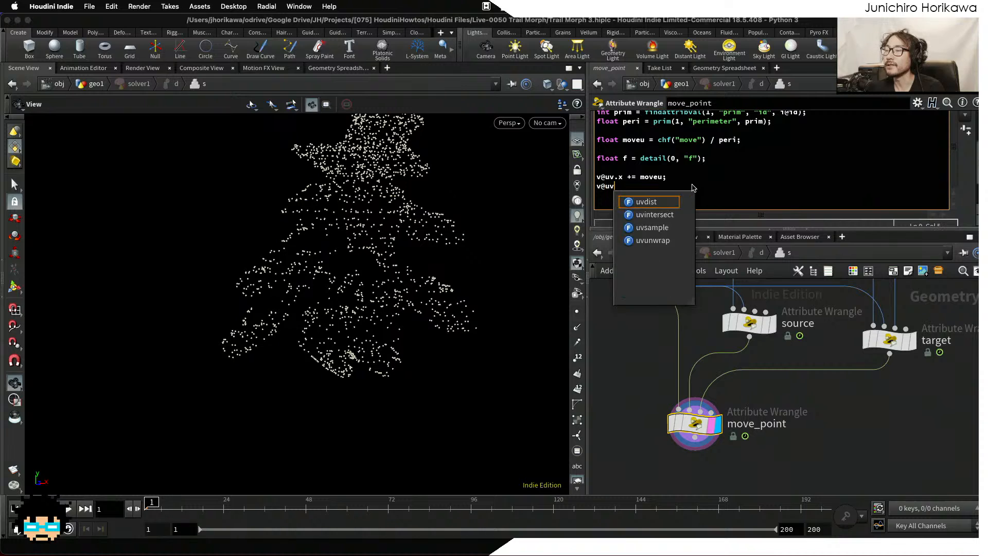
{"action": "type", "text": ".x = v"}
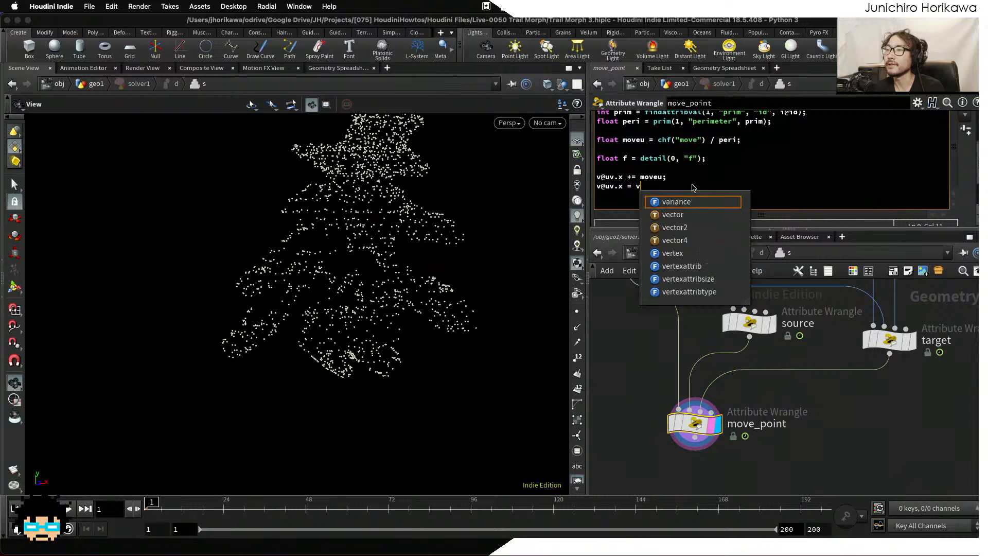
{"action": "type", "text": "@uv.x"}
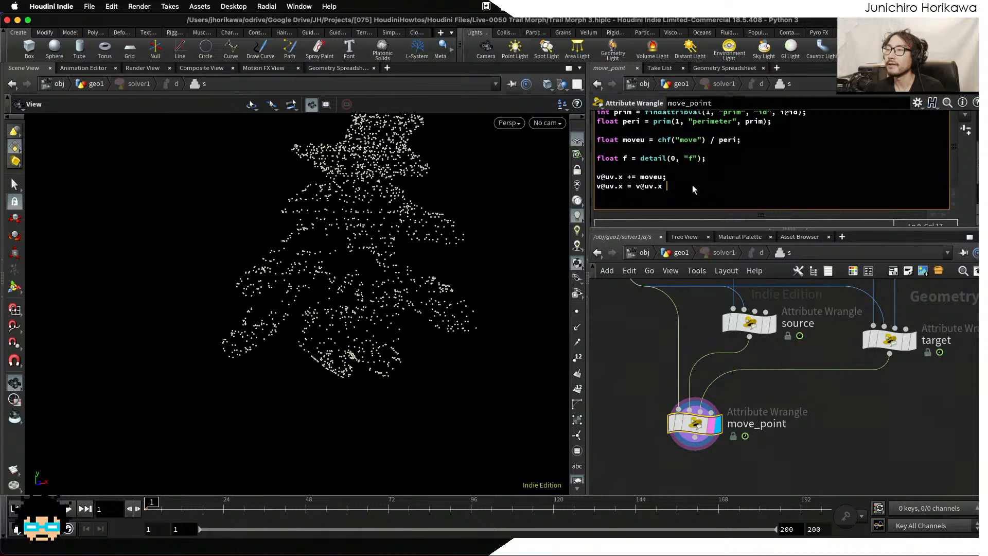
{"action": "key", "text": "BackSpace"}
{"action": "key", "text": "BackSpace"}
{"action": "key", "text": "BackSpace"}
{"action": "key", "text": "BackSpace"}
{"action": "key", "text": "BackSpace"}
{"action": "key", "text": "BackSpace"}
{"action": "key", "text": "BackSpace"}
{"action": "key", "text": "BackSpace"}
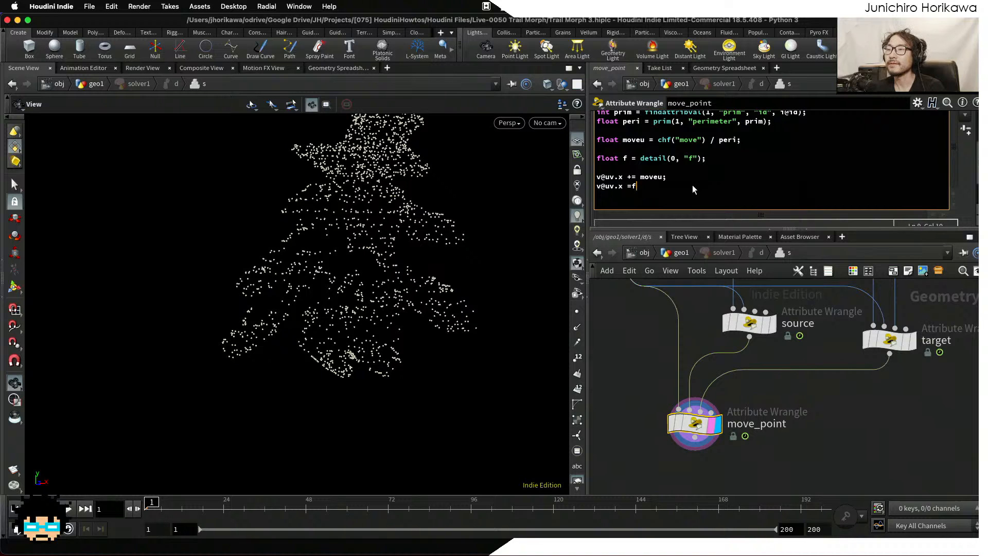
{"action": "type", "text": "frac"}
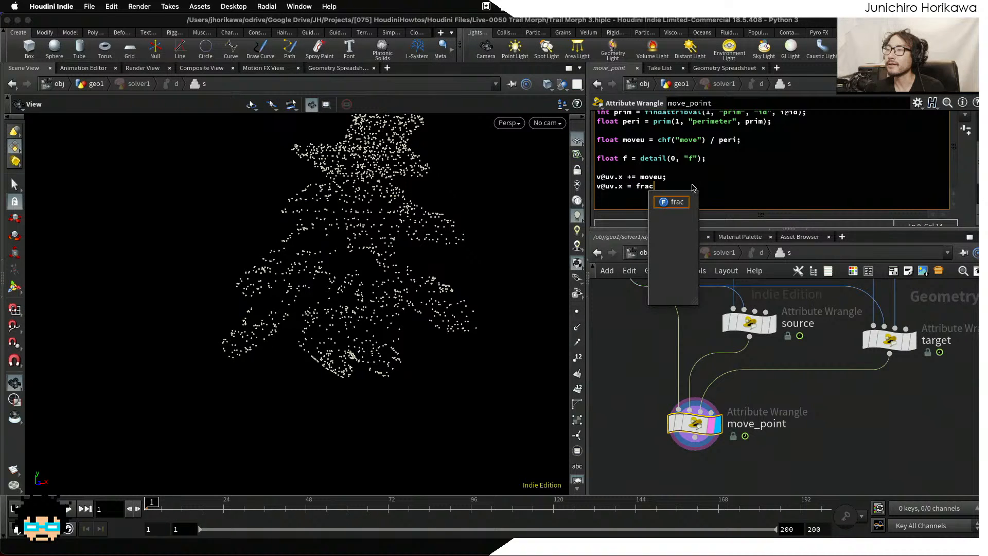
{"action": "type", "text": "(v"}
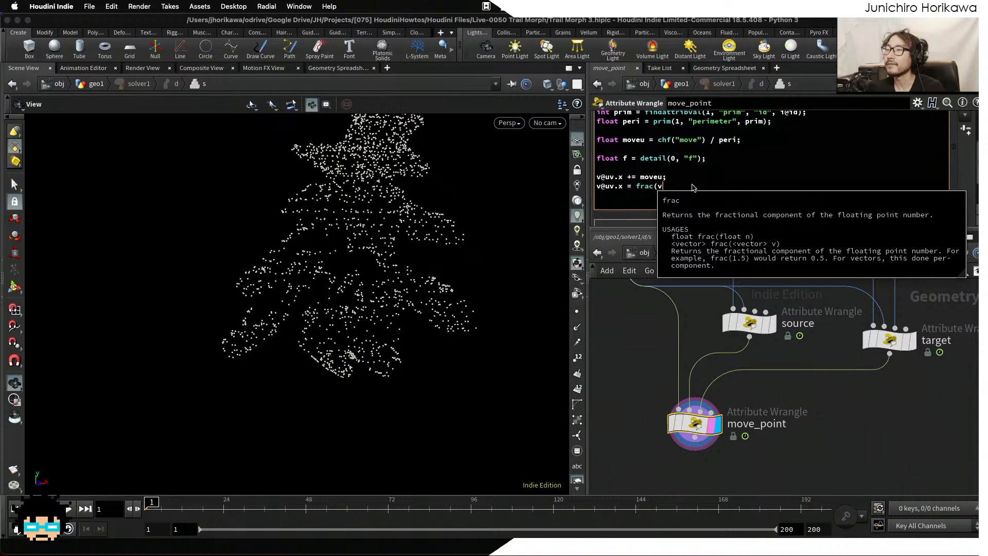
{"action": "type", "text": "@uv.x);"}
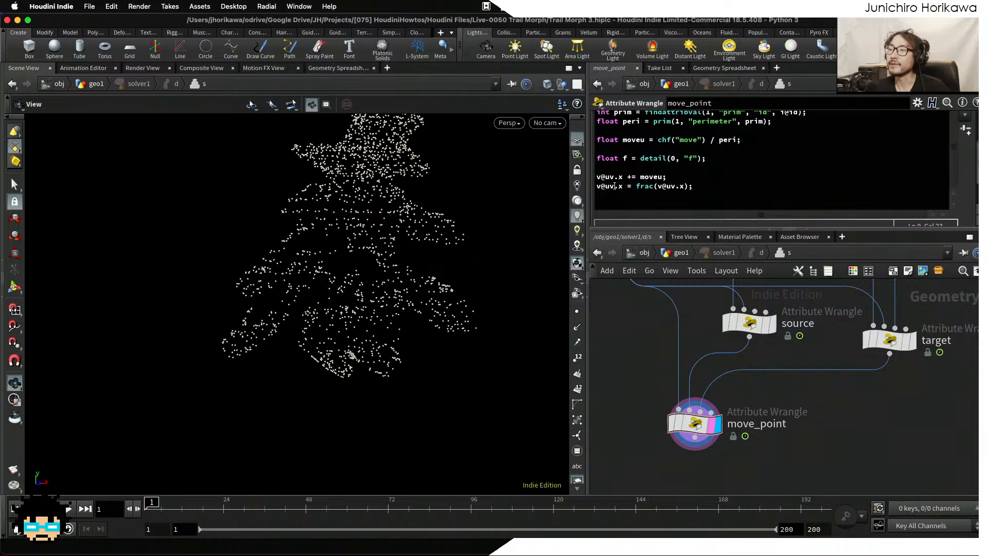
{"action": "left_click_drag", "start_coordinate": [597, 187], "coordinate": [624, 188]}
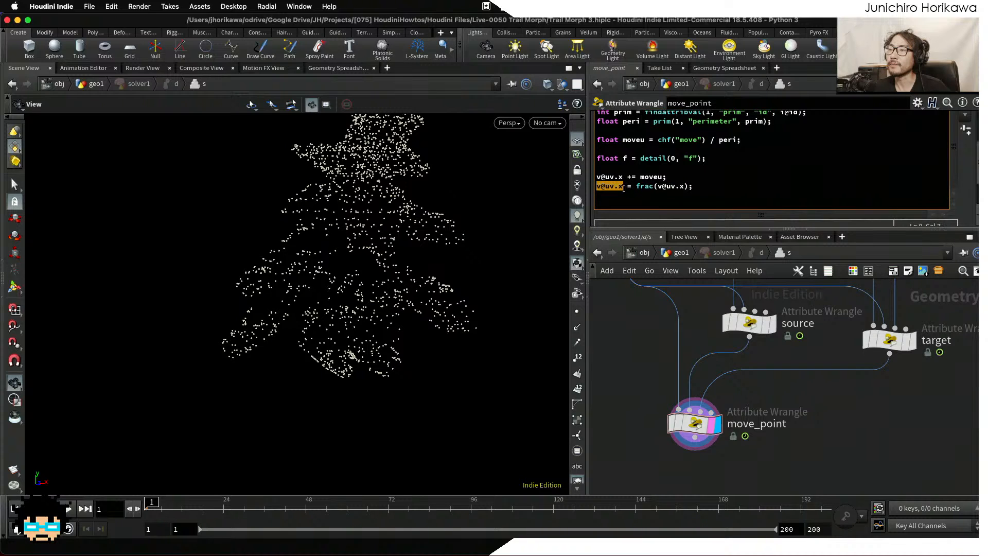
{"action": "left_click_drag", "start_coordinate": [694, 192], "coordinate": [587, 180]}
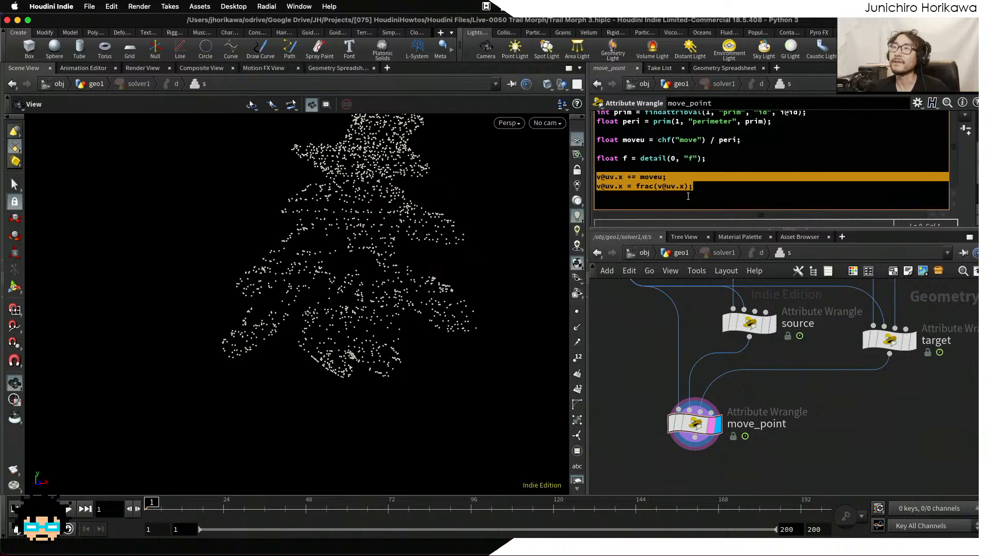
{"action": "left_click", "coordinate": [709, 188]}
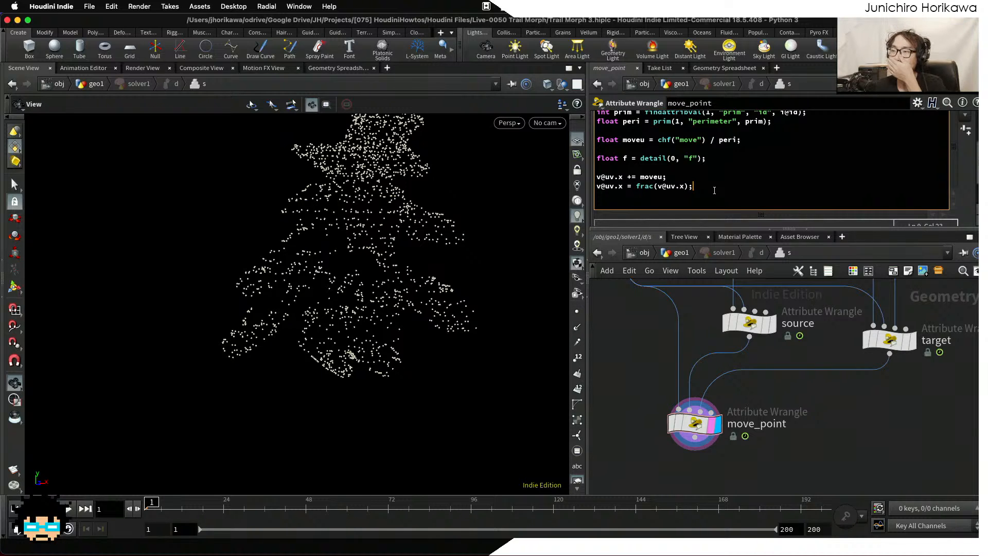
Leave a blank line below the frac line and space the source and target wrangle nodes slightly farther apart.
{"action": "key", "text": "Return"}
{"action": "key", "text": "Return"}
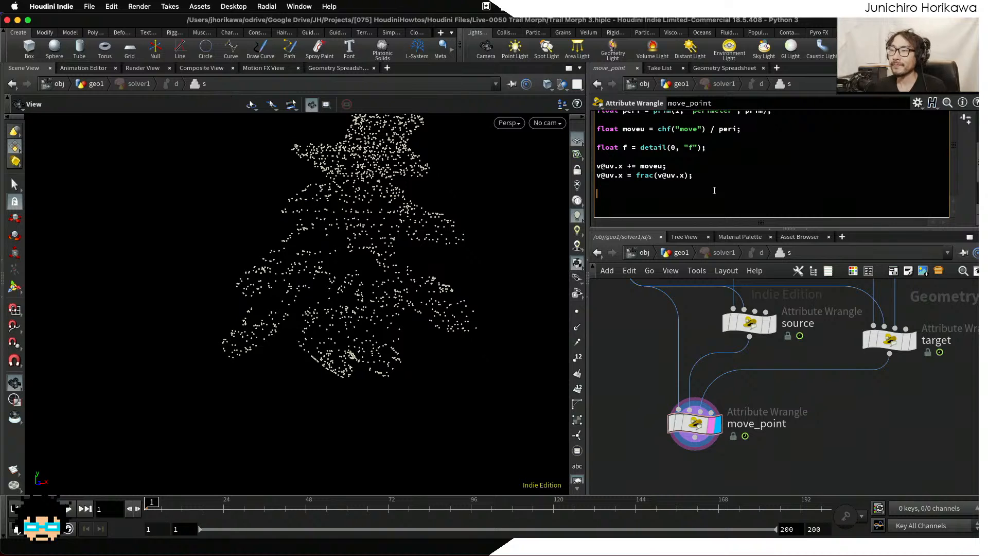
{"action": "left_click_drag", "start_coordinate": [693, 175], "coordinate": [591, 176]}
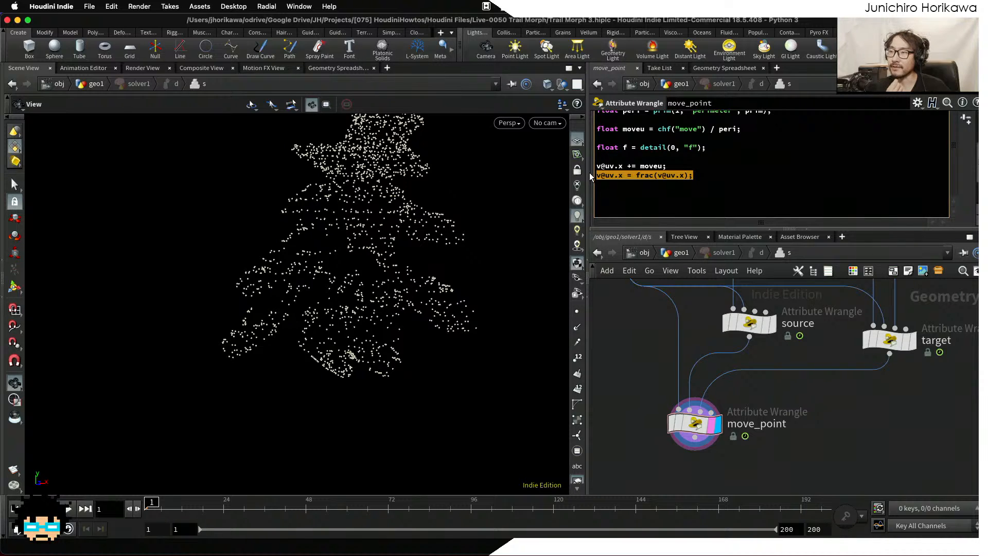
{"action": "left_click_drag", "start_coordinate": [735, 320], "coordinate": [729, 326]}
{"action": "mouse_move", "coordinate": [889, 341]}
{"action": "left_click_drag", "start_coordinate": [889, 342], "coordinate": [901, 341]}
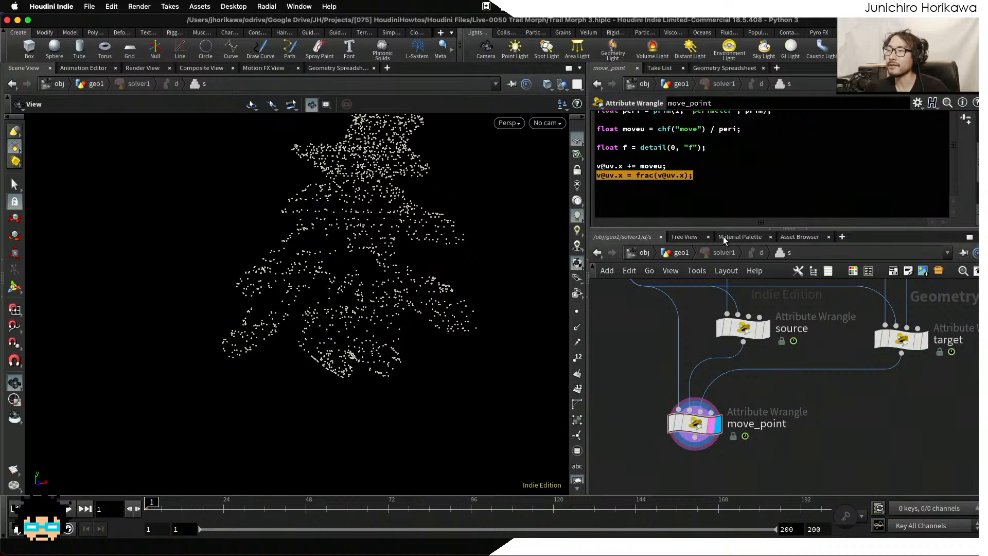
Begin a vector pos1 declaration below the blank line, assigned from a uvsample call on input 1.
{"action": "left_click_drag", "start_coordinate": [712, 147], "coordinate": [587, 142]}
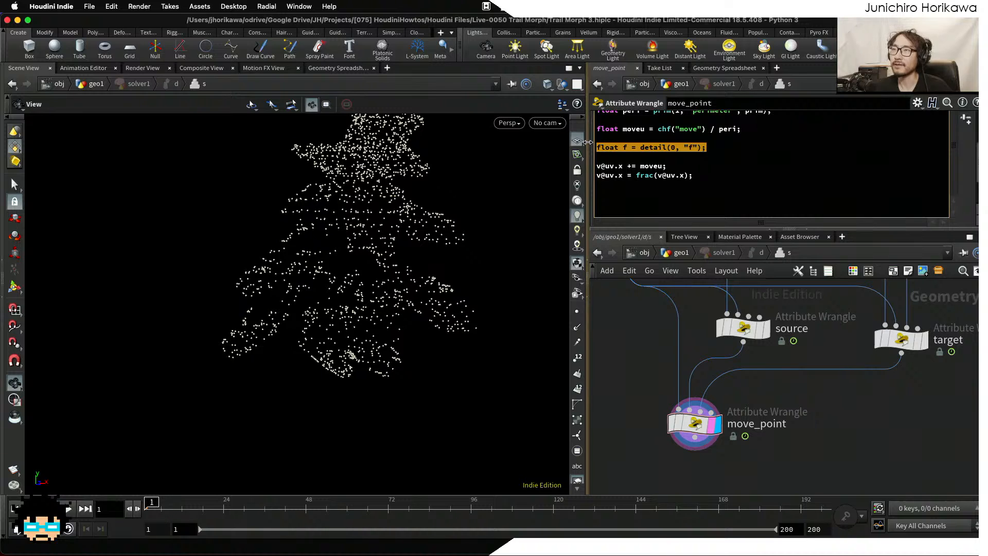
{"action": "left_click", "coordinate": [721, 194]}
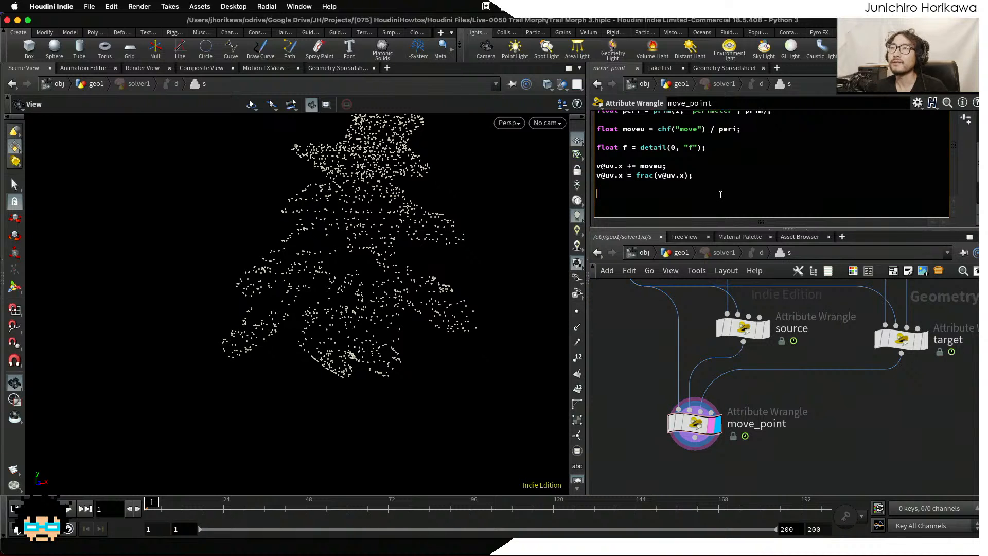
{"action": "type", "text": "vector pos"}
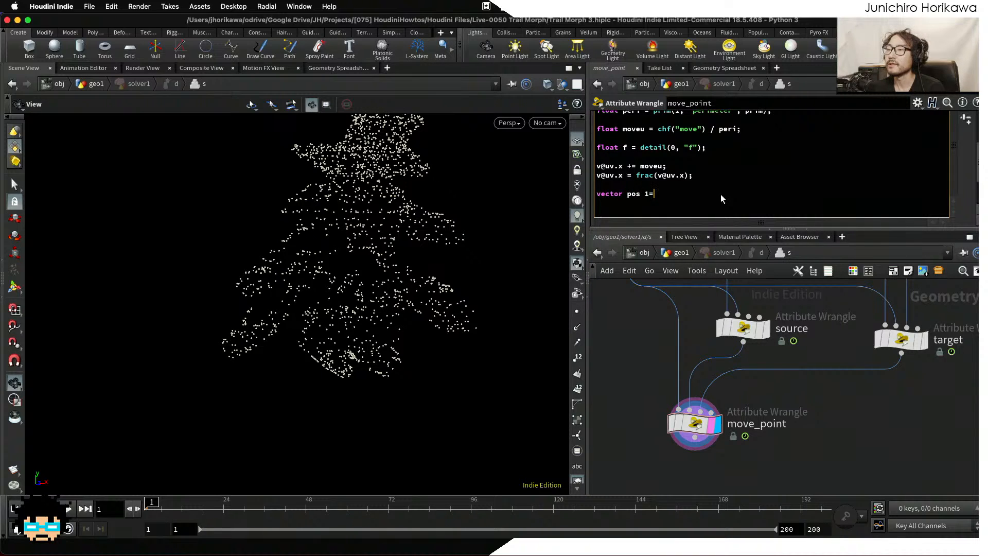
{"action": "key", "text": "BackSpace"}
{"action": "type", "text": "1 ="}
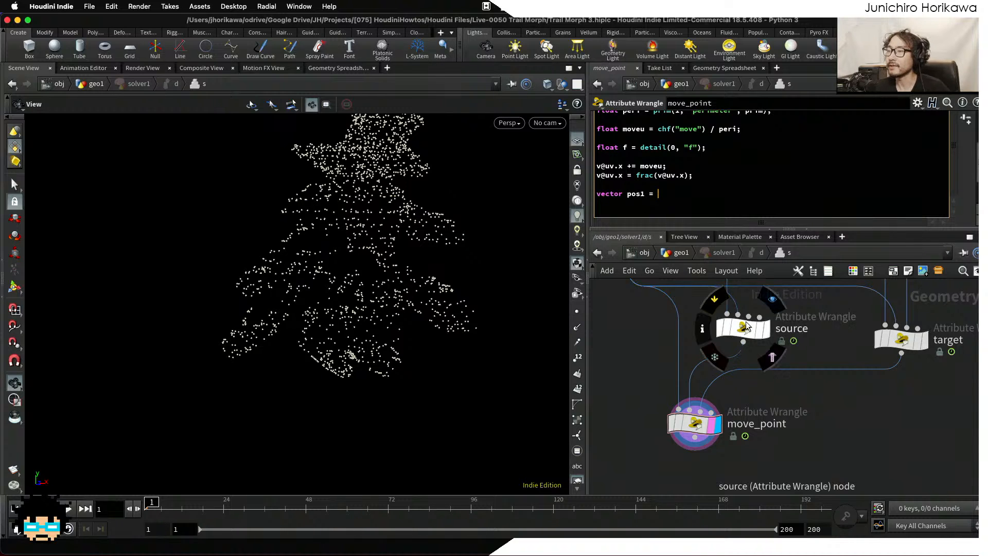
{"action": "left_click_drag", "start_coordinate": [744, 327], "coordinate": [743, 330]}
{"action": "left_click", "coordinate": [701, 196]}
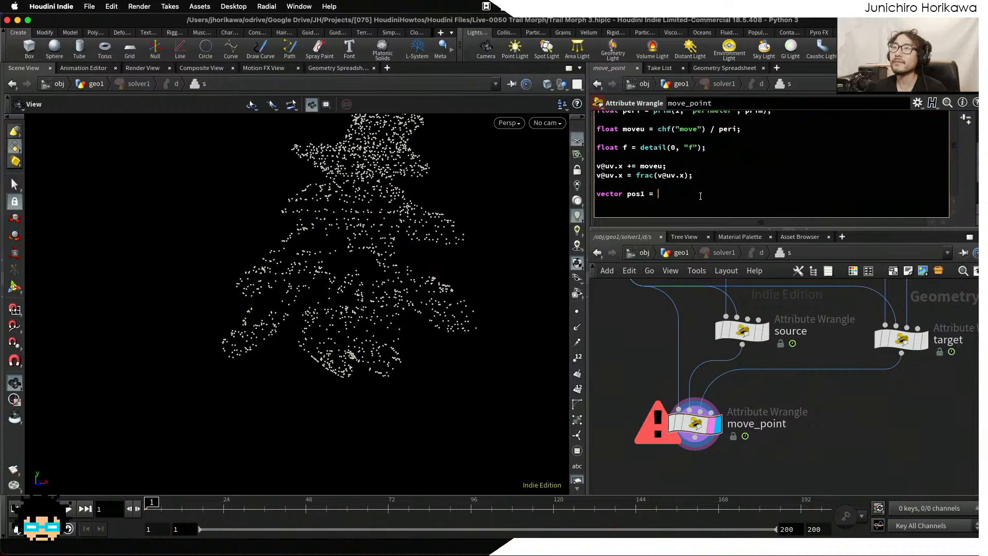
{"action": "type", "text": "uvsamp"}
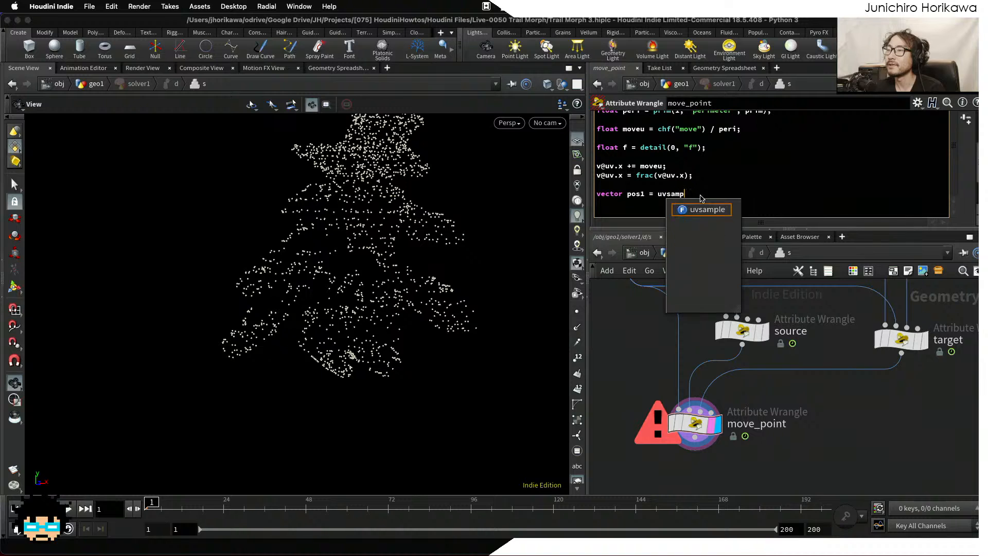
{"action": "type", "text": "le(1,"}
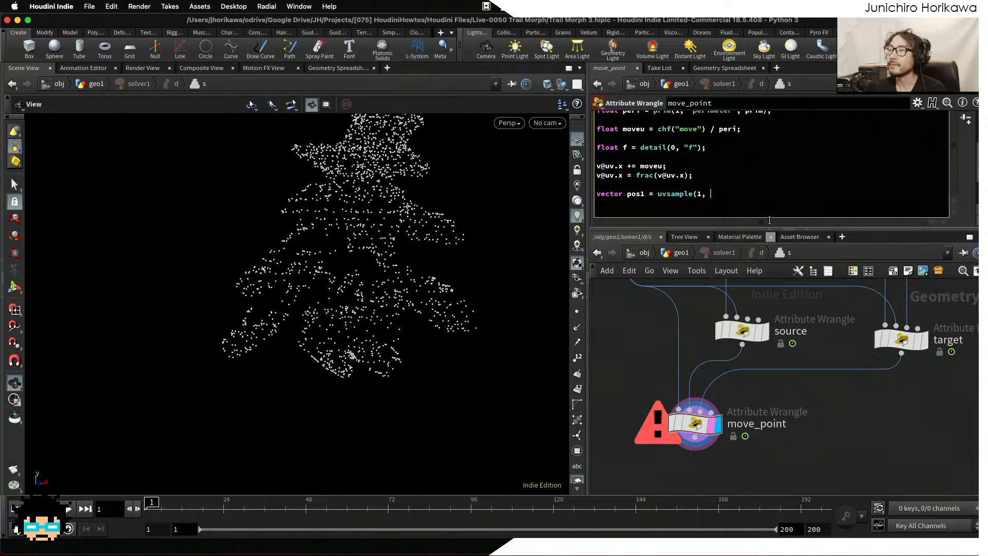
Complete pos1's uvsample call with the arguments itoa(prim), "P", "uv" and v@uv, and end the statement.
{"action": "scroll", "coordinate": [765, 203], "scroll_direction": "up", "scroll_amount": 5}
{"action": "scroll", "coordinate": [765, 203], "scroll_direction": "down", "scroll_amount": 2}
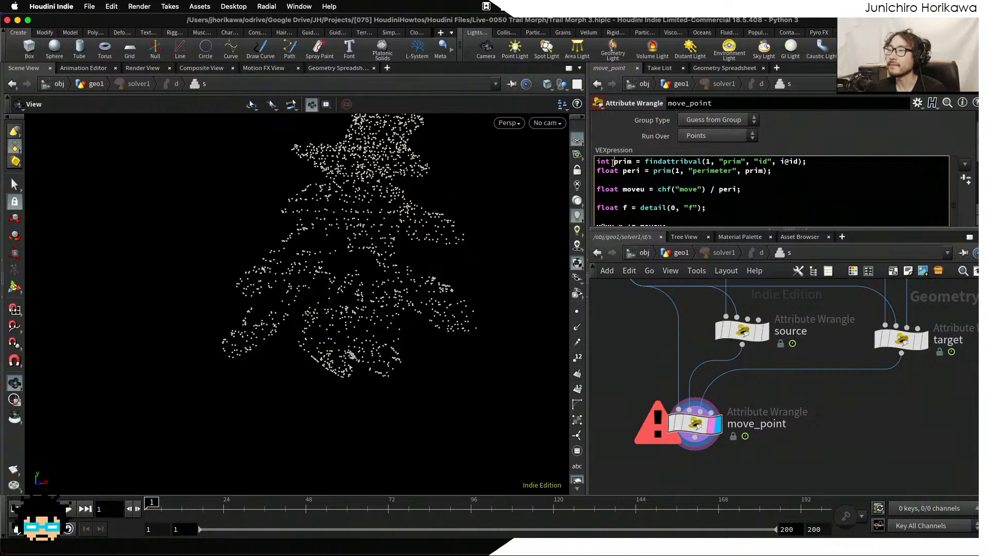
{"action": "scroll", "coordinate": [650, 183], "scroll_direction": "down", "scroll_amount": 3}
{"action": "type", "text": "ito"}
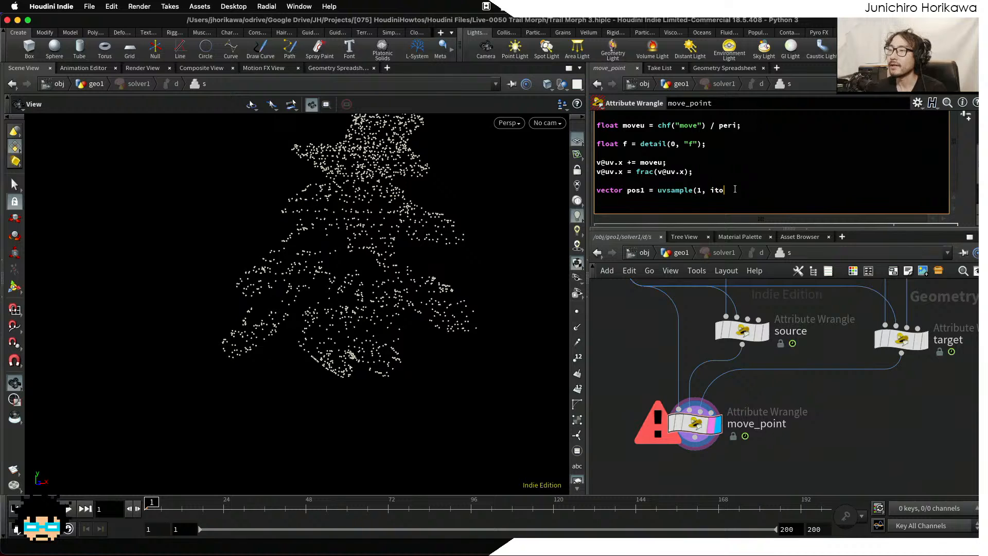
{"action": "type", "text": "a(prim),"}
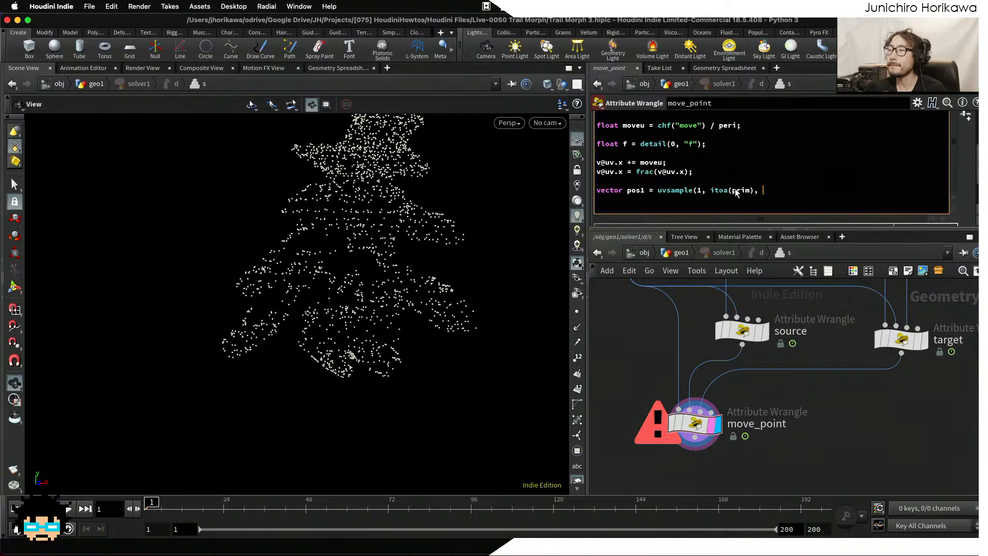
{"action": "left_click_drag", "start_coordinate": [756, 191], "coordinate": [710, 191]}
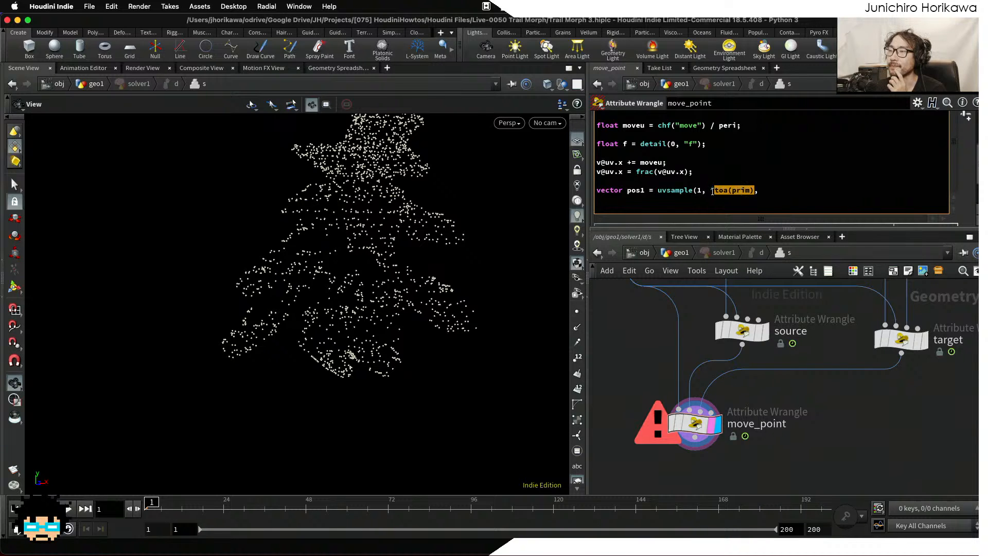
{"action": "left_click", "coordinate": [770, 190]}
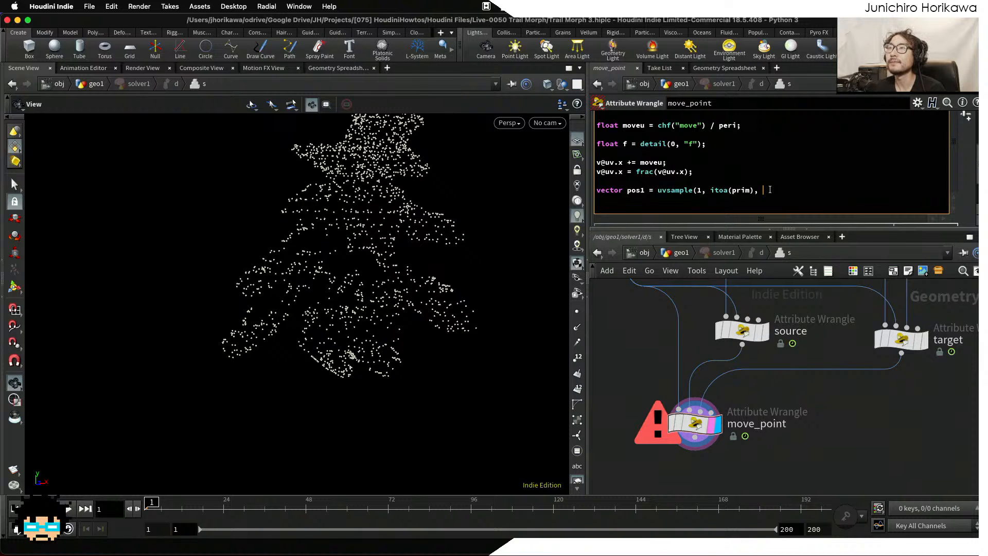
{"action": "type", "text": "\""}
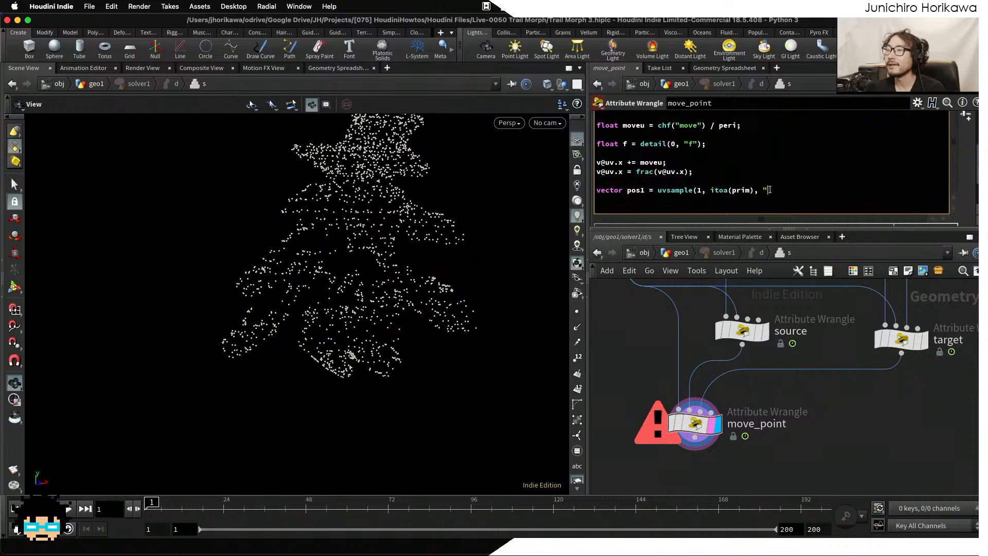
{"action": "type", "text": "P\""}
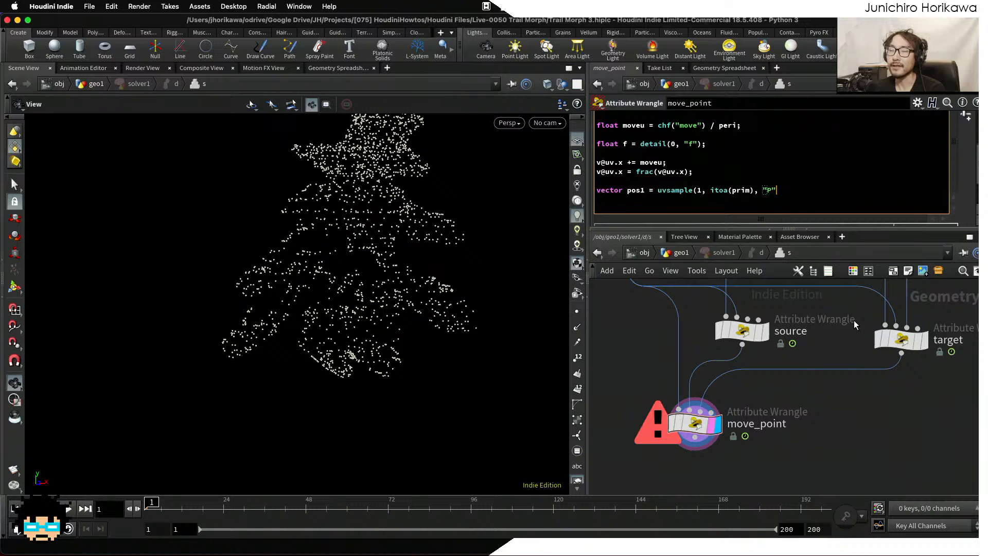
{"action": "type", "text": ","}
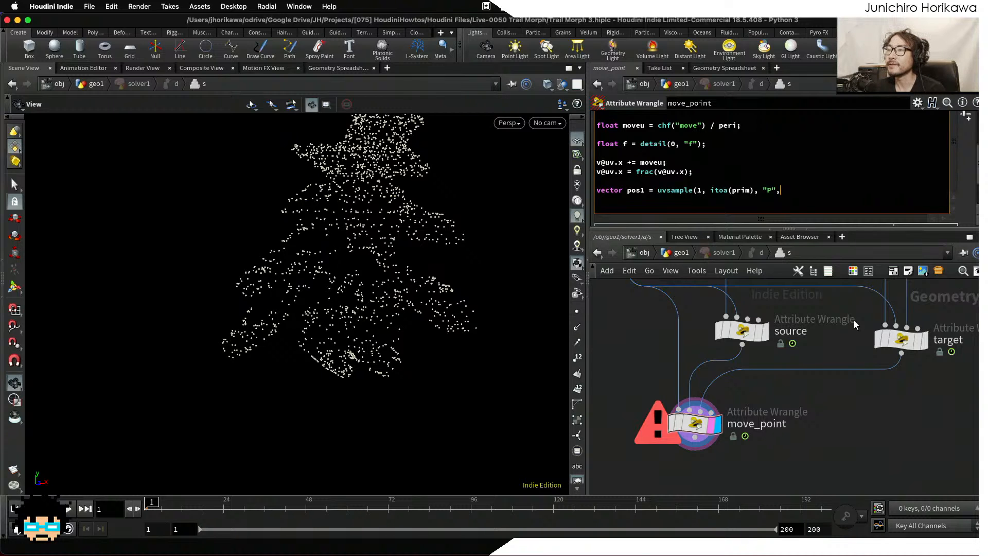
{"action": "type", "text": " \"uv\", v@uv);"}
{"action": "key", "text": "Return"}
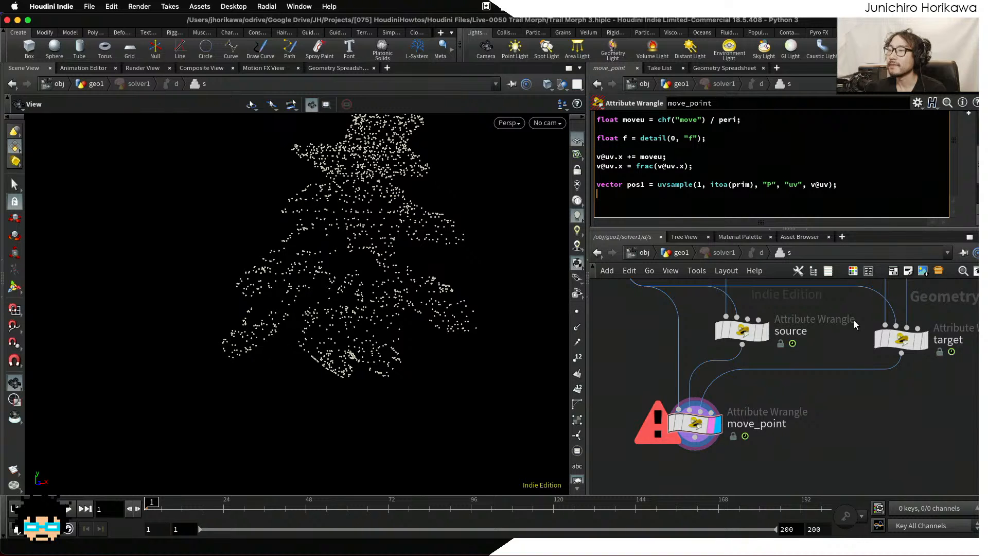
{"action": "left_click_drag", "start_coordinate": [851, 188], "coordinate": [596, 184]}
{"action": "left_click", "coordinate": [799, 188]}
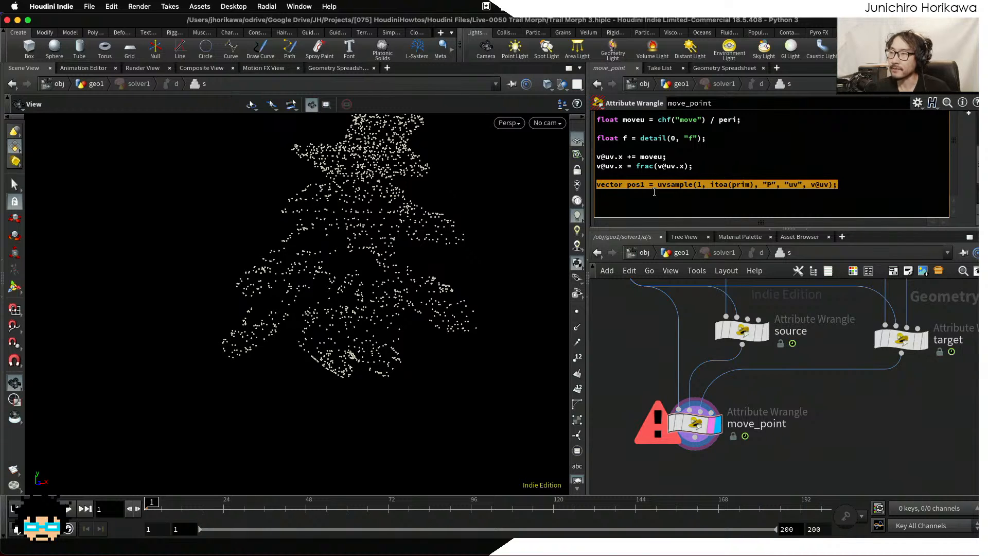
{"action": "scroll", "coordinate": [714, 194], "scroll_direction": "up", "scroll_amount": 1}
{"action": "left_click", "coordinate": [716, 199]}
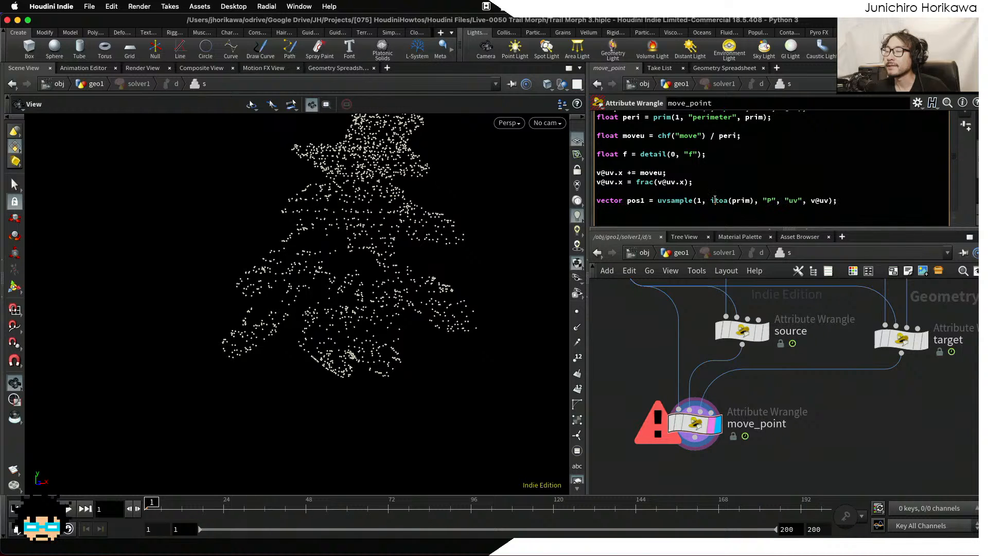
{"action": "double_click", "coordinate": [736, 200]}
{"action": "scroll", "coordinate": [733, 200], "scroll_direction": "up", "scroll_amount": 1}
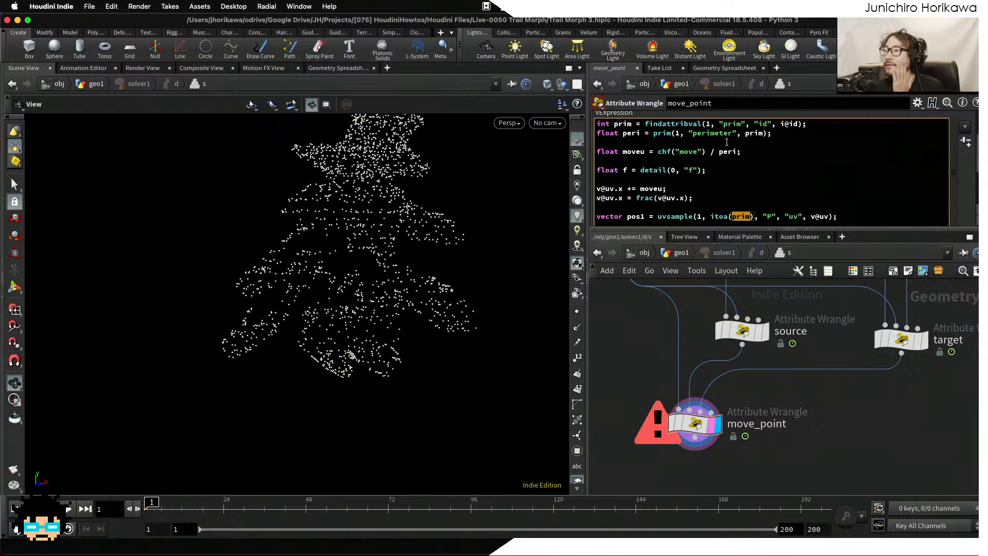
Begin an int tprim declaration on its own line between the frac line and the pos1 declaration in move_point's VEXpression.
{"action": "left_click", "coordinate": [705, 196]}
{"action": "key", "text": "Return"}
{"action": "key", "text": "Return"}
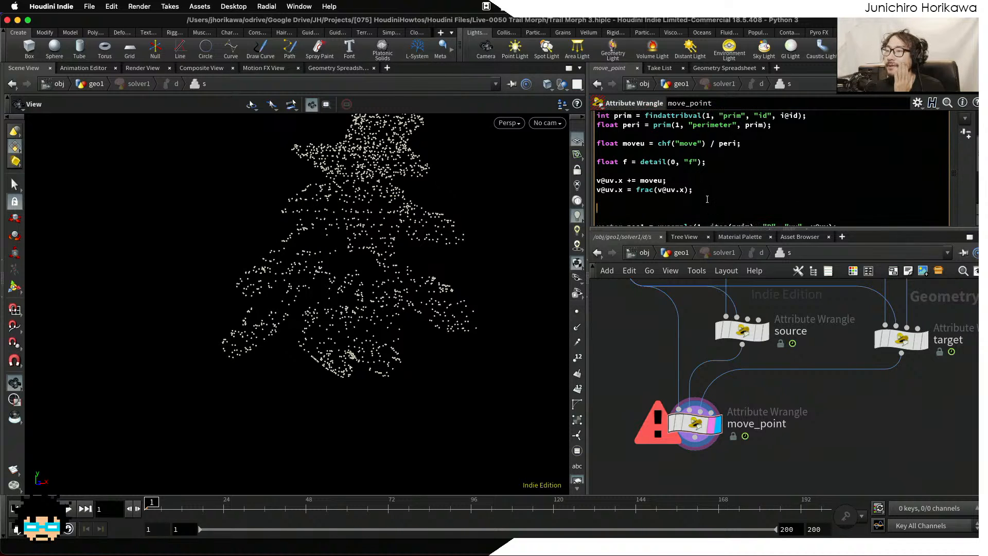
{"action": "scroll", "coordinate": [707, 199], "scroll_direction": "down", "scroll_amount": 2}
{"action": "type", "text": "in"}
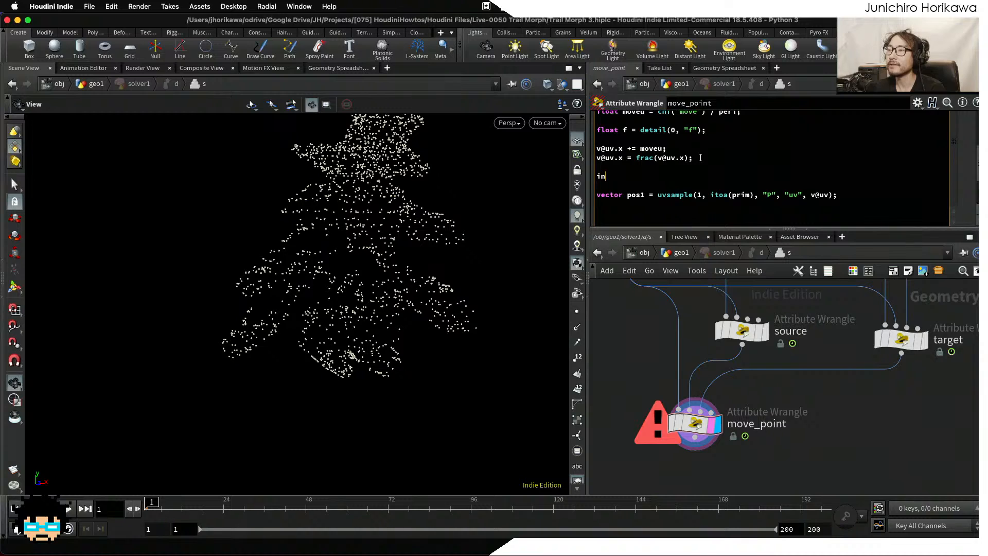
{"action": "type", "text": "t tprim = "}
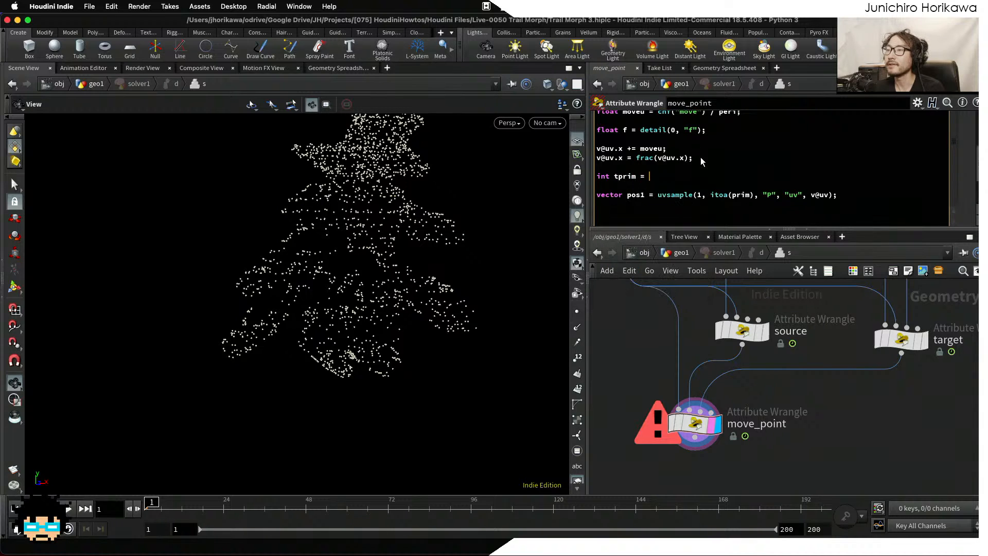
Assign tprim from findattribval with the arguments 2, "prim", "id" and i@id, and end the statement.
{"action": "type", "text": "findattri"}
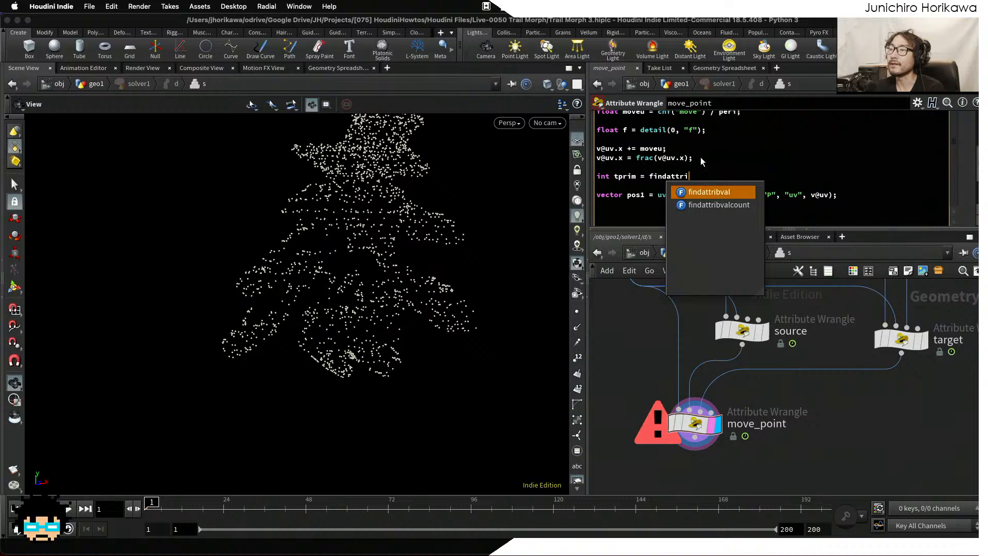
{"action": "key", "text": "Return"}
{"action": "type", "text": "(0,"}
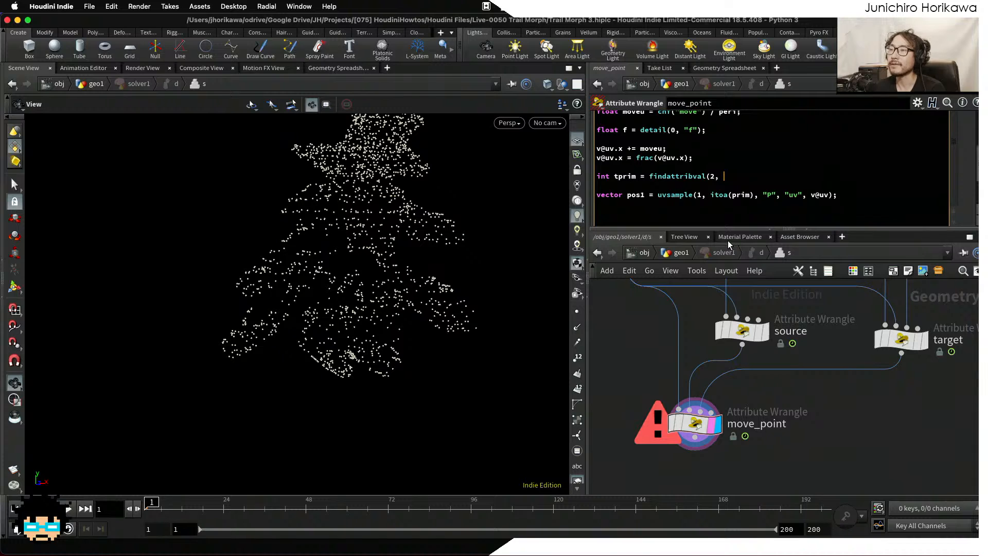
{"action": "type", "text": "\"pr"}
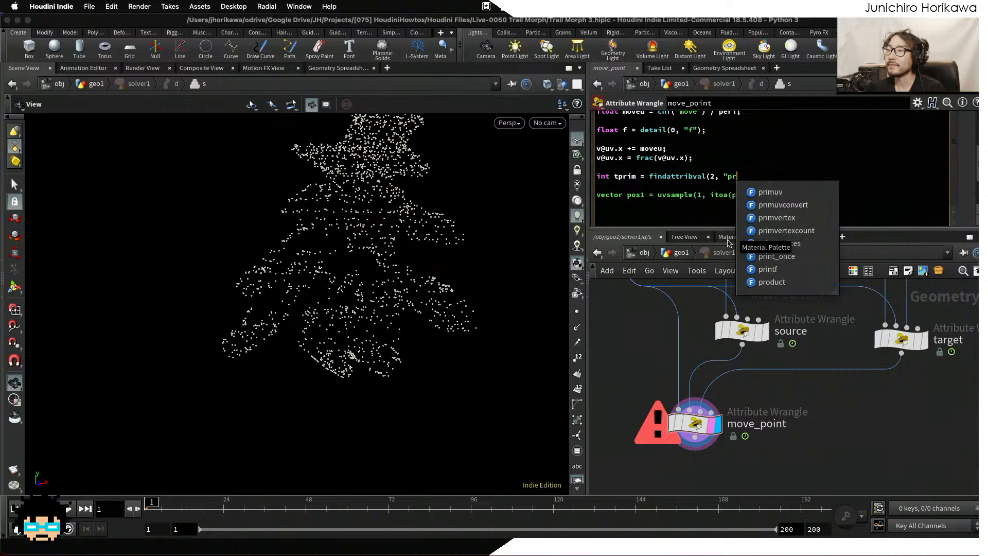
{"action": "type", "text": "im\", \"id"}
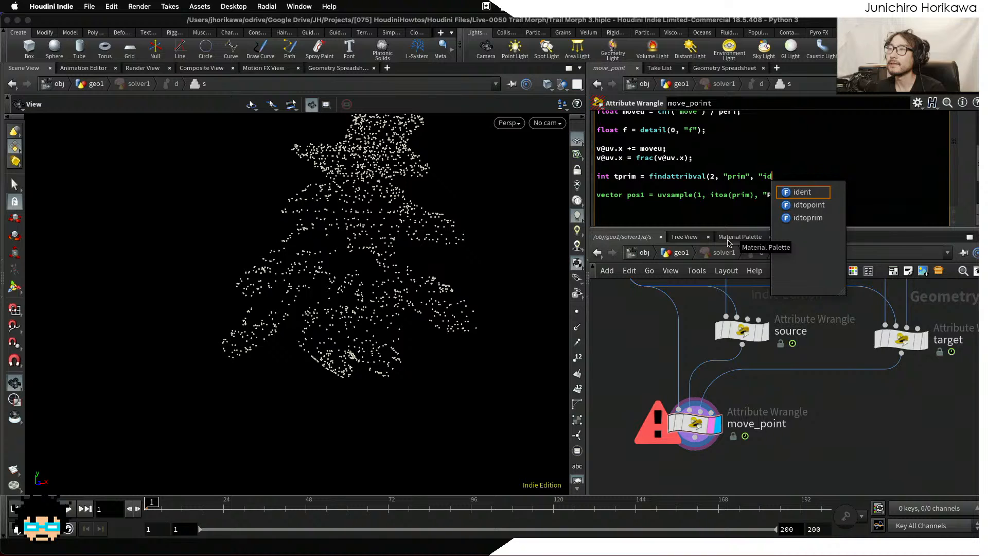
{"action": "type", "text": "\", i@id)"}
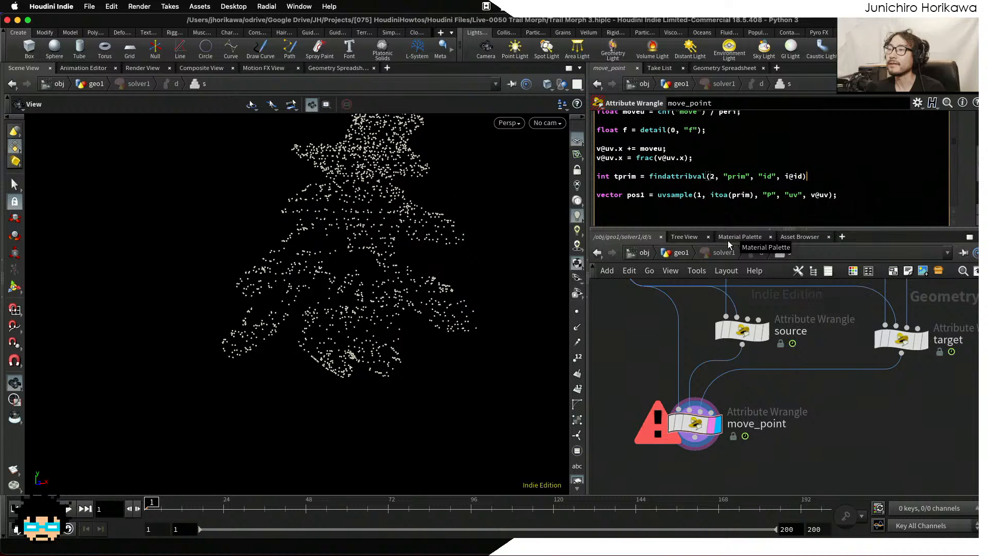
{"action": "type", "text": ";"}
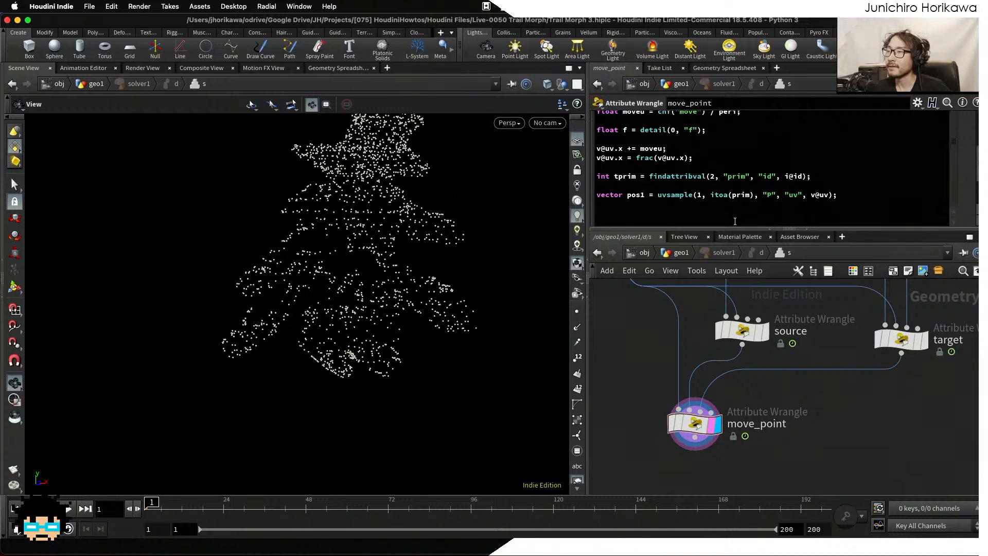
Duplicate the pos1 declaration onto the line directly below it and rename the copied variable pos2.
{"action": "scroll", "coordinate": [812, 205], "scroll_direction": "down", "scroll_amount": 1}
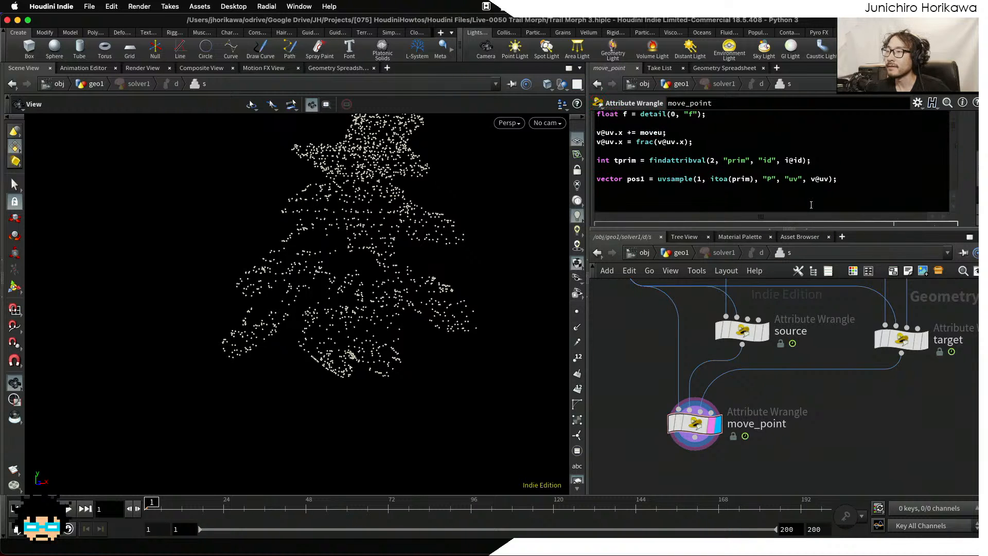
{"action": "double_click", "coordinate": [641, 161]}
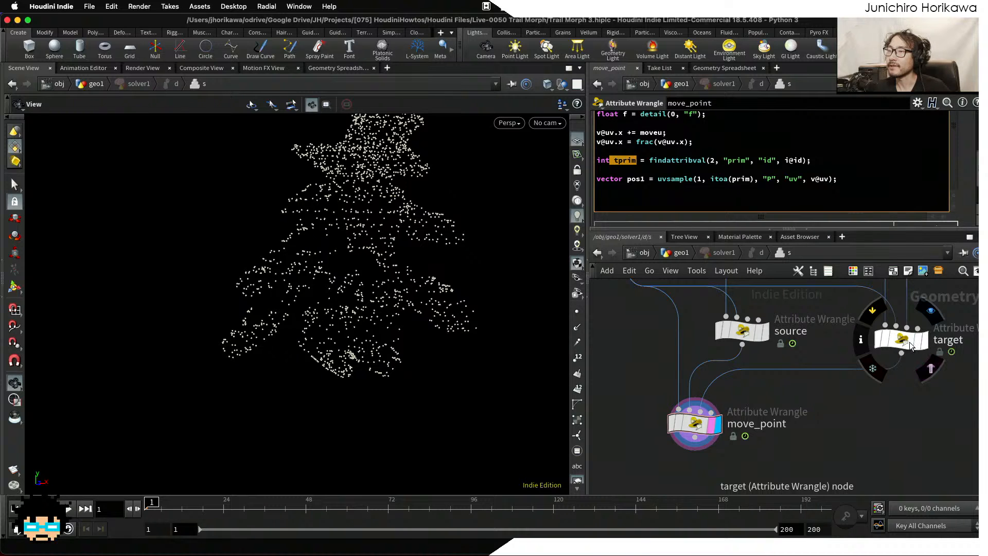
{"action": "triple_click", "coordinate": [849, 180]}
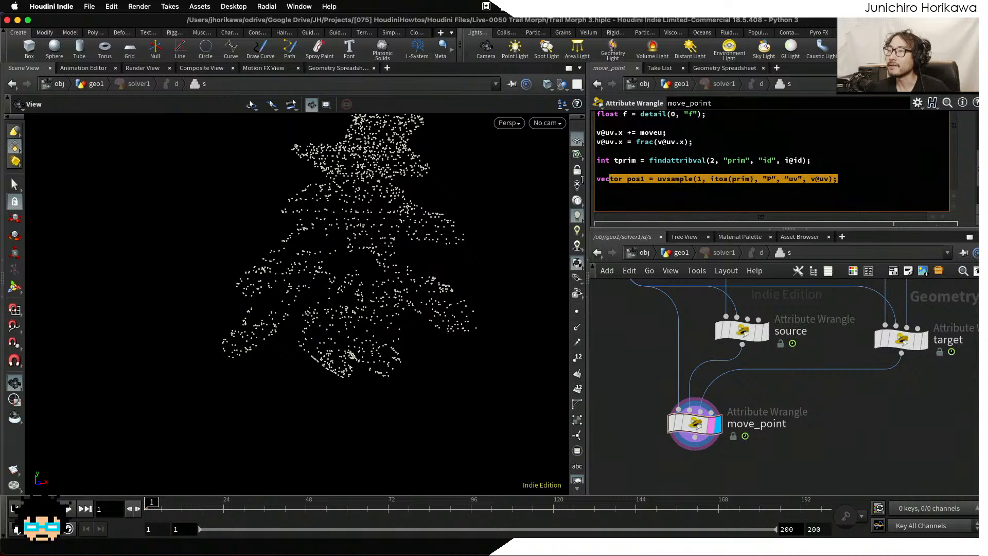
{"action": "key", "text": "super+c"}
{"action": "key", "text": "End"}
{"action": "key", "text": "Return"}
{"action": "key", "text": "super+v"}
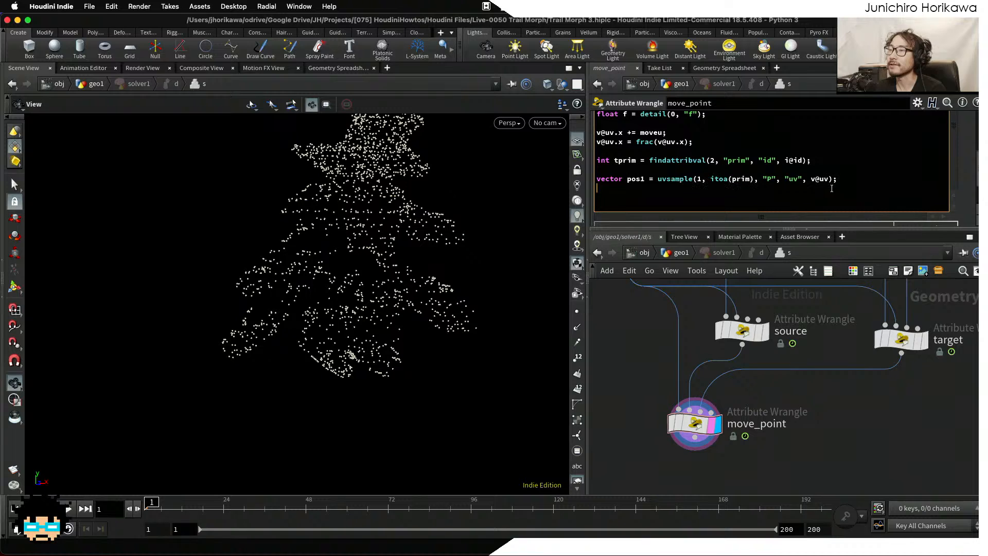
{"action": "left_click", "coordinate": [646, 189]}
{"action": "key", "text": "BackSpace"}
{"action": "type", "text": "2"}
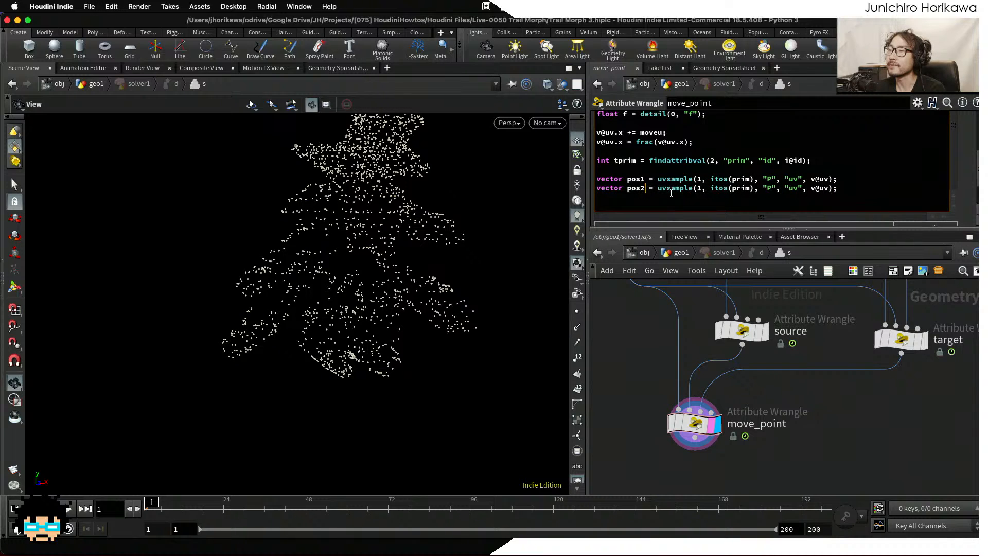
Change pos2's uvsample call to read input 2 and use itoa(tprim) as its primitive group.
{"action": "left_click", "coordinate": [702, 188]}
{"action": "key", "text": "BackSpace"}
{"action": "type", "text": "2"}
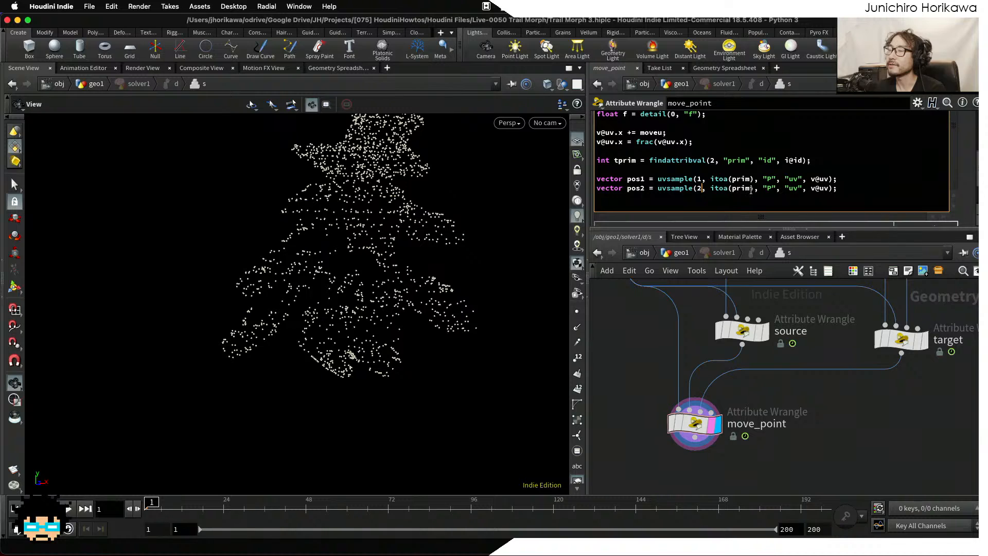
{"action": "left_click", "coordinate": [732, 188]}
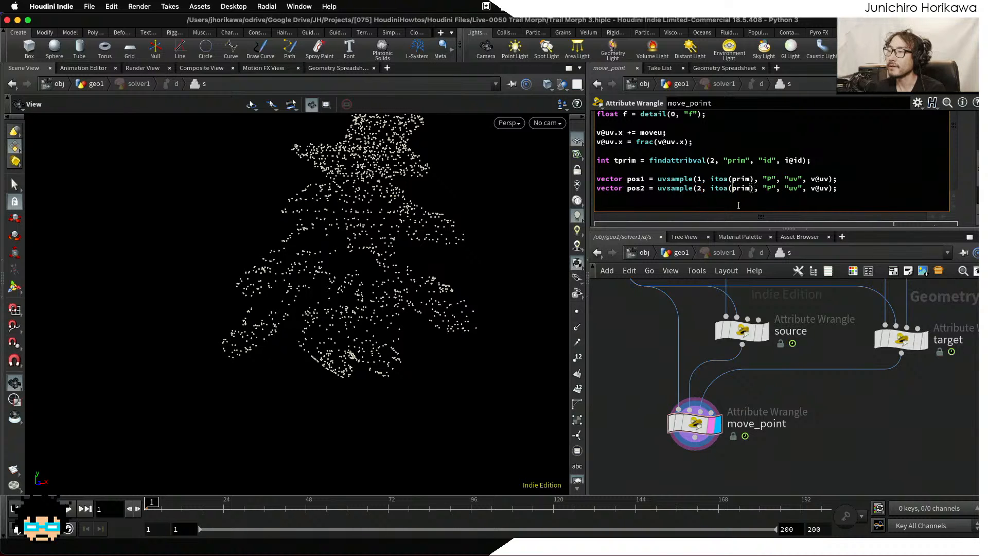
{"action": "type", "text": "t"}
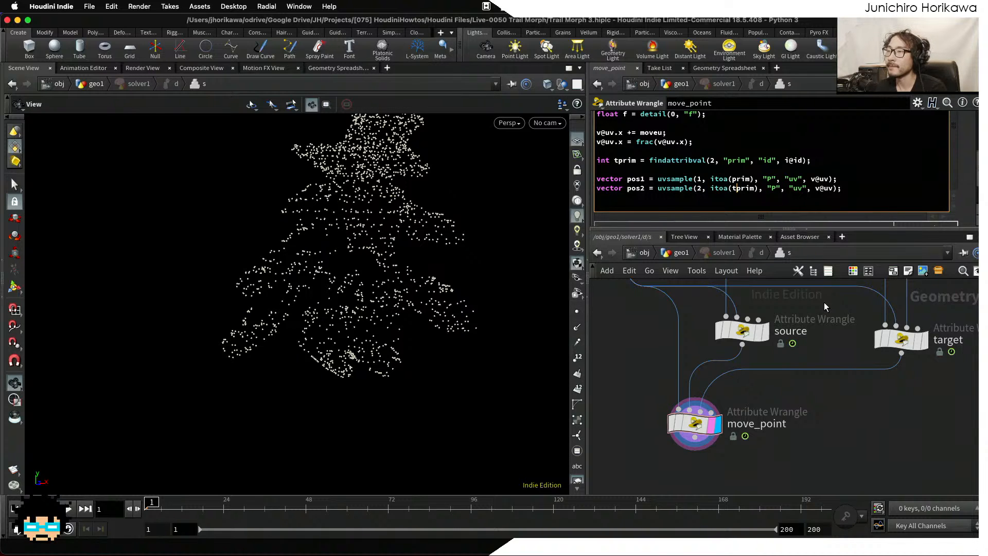
{"action": "left_click", "coordinate": [845, 191]}
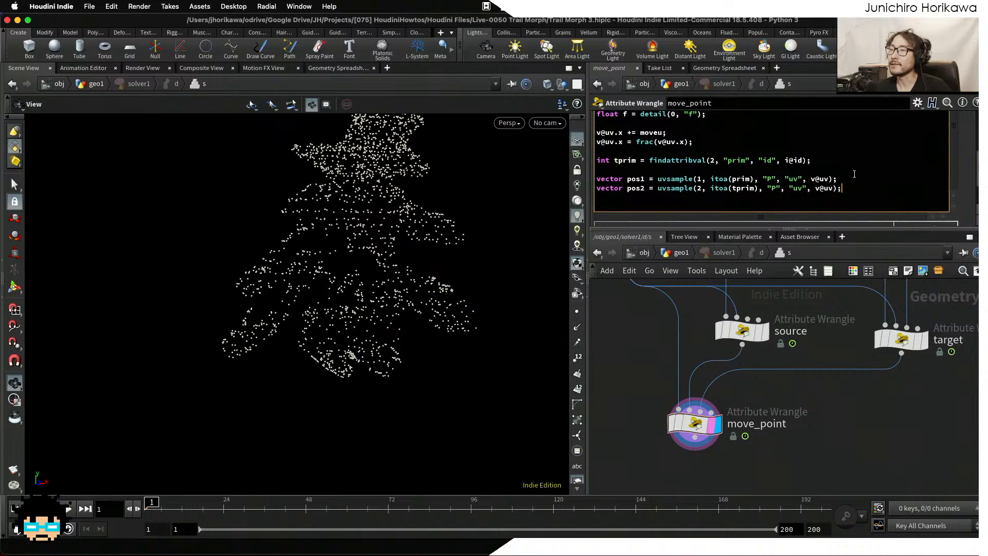
Display the source wrangle's output and the target wrangle's output in turn to compare what pos1 and pos2 sample.
{"action": "left_click_drag", "start_coordinate": [854, 177], "coordinate": [649, 182]}
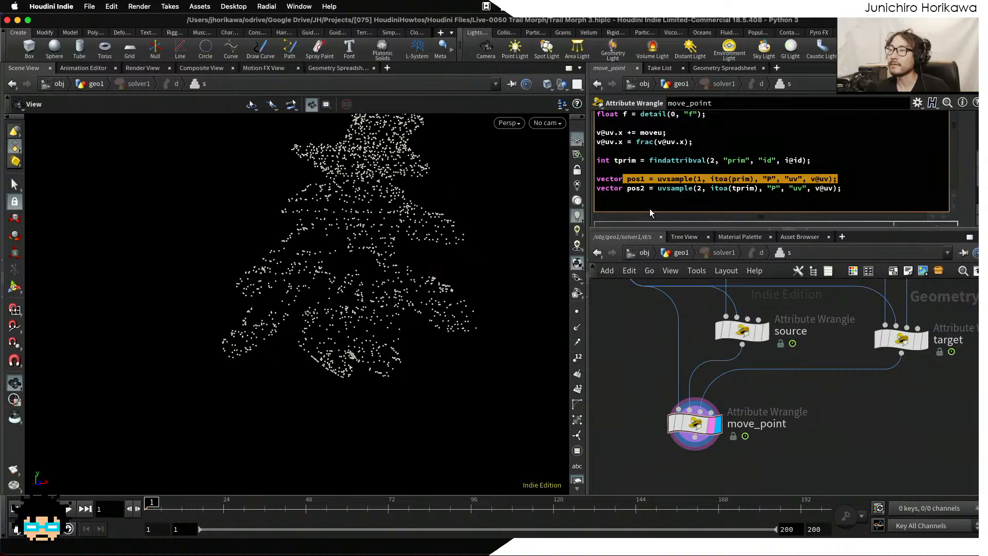
{"action": "left_click_drag", "start_coordinate": [748, 336], "coordinate": [747, 336]}
{"action": "left_click_drag", "start_coordinate": [742, 336], "coordinate": [736, 336]}
{"action": "left_click", "coordinate": [752, 337]}
{"action": "left_click", "coordinate": [750, 334]}
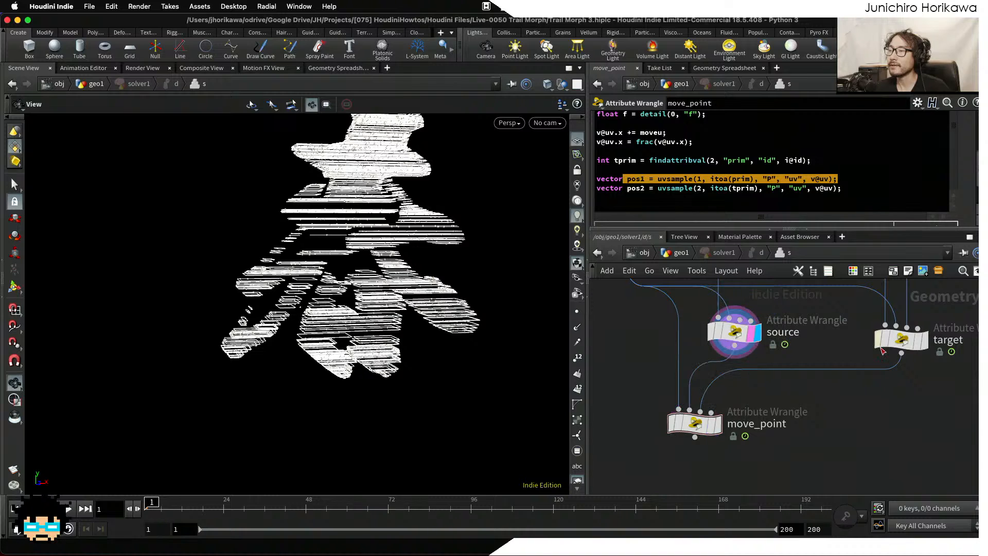
{"action": "left_click", "coordinate": [659, 189]}
{"action": "left_click_drag", "start_coordinate": [637, 189], "coordinate": [641, 189]}
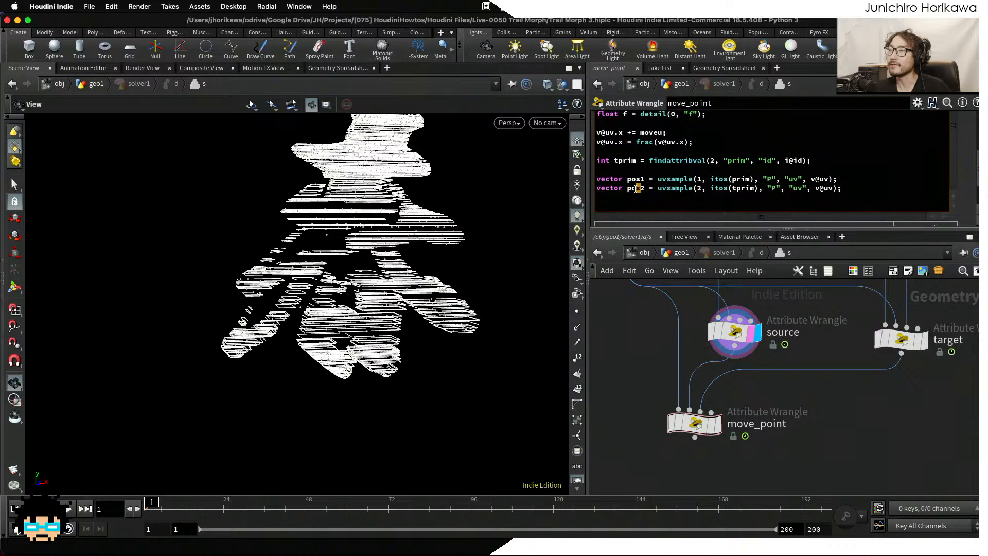
{"action": "left_click", "coordinate": [927, 344]}
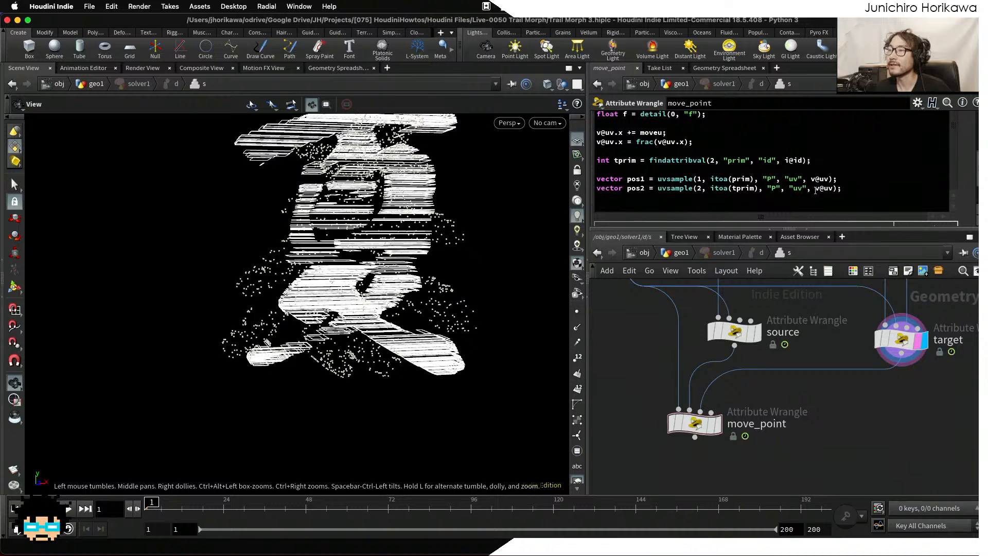
Add vector pos = lerp(pos1, pos2, f); to move_point's code, one blank line below the pos2 declaration.
{"action": "left_click", "coordinate": [848, 193]}
{"action": "key", "text": "Return"}
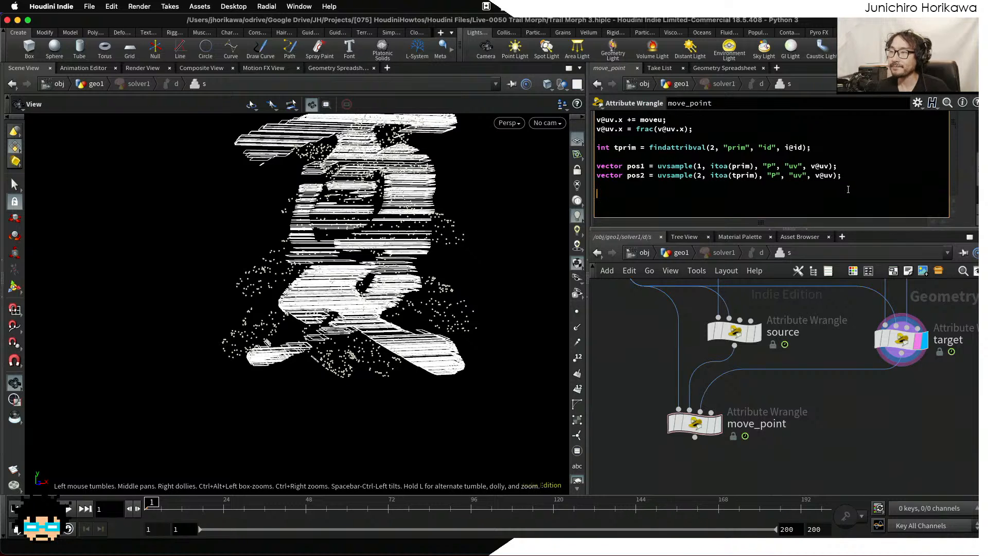
{"action": "type", "text": "vect"}
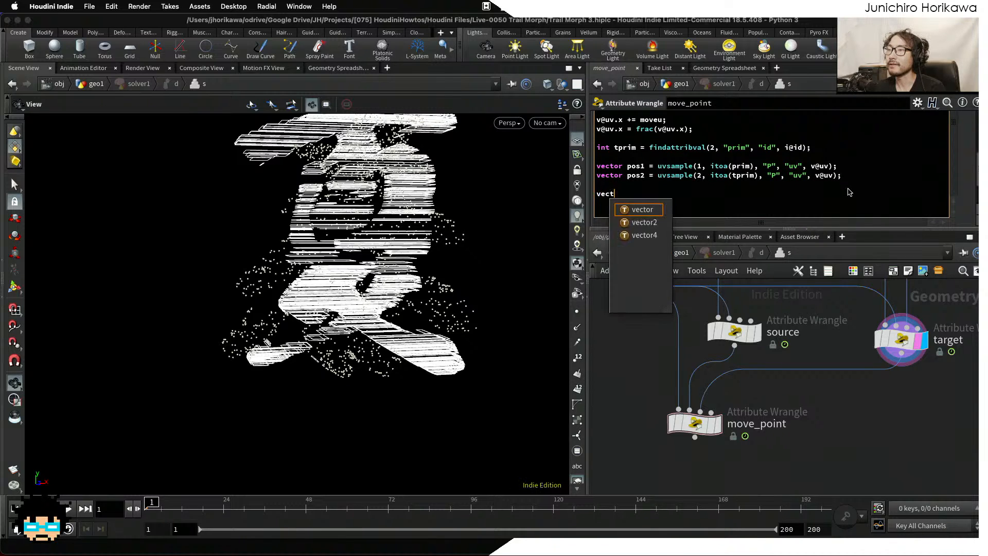
{"action": "type", "text": "or pos = "}
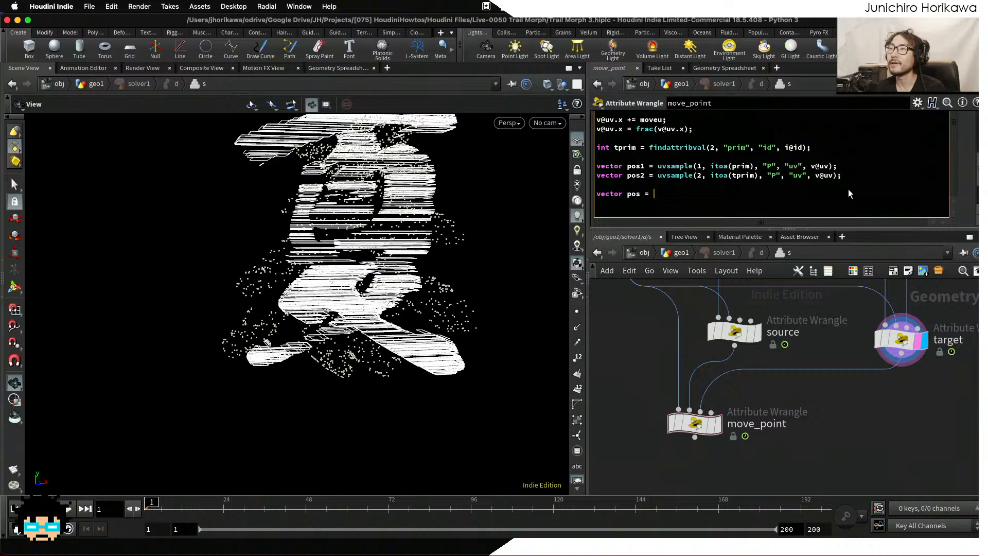
{"action": "type", "text": "lerp(pos1, pos2, "}
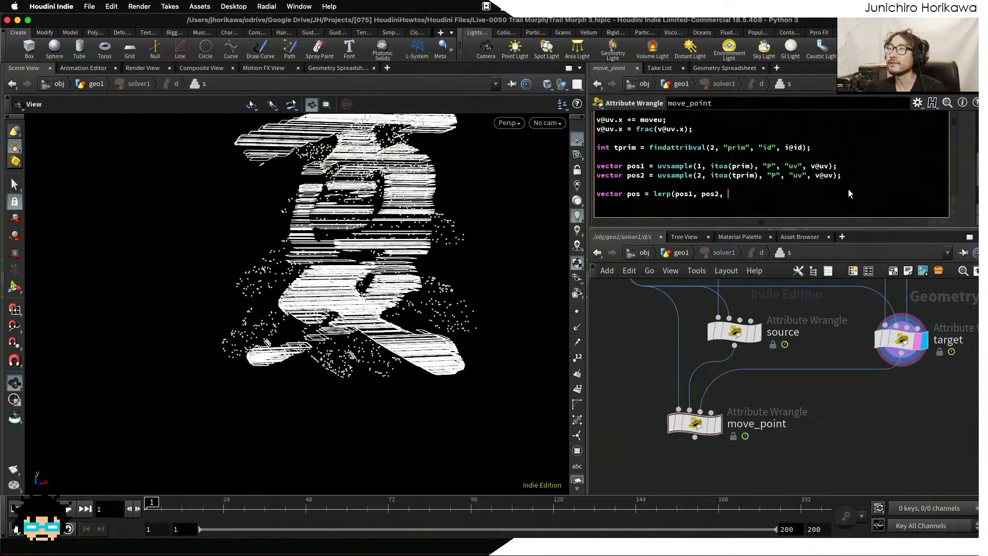
{"action": "type", "text": "f);"}
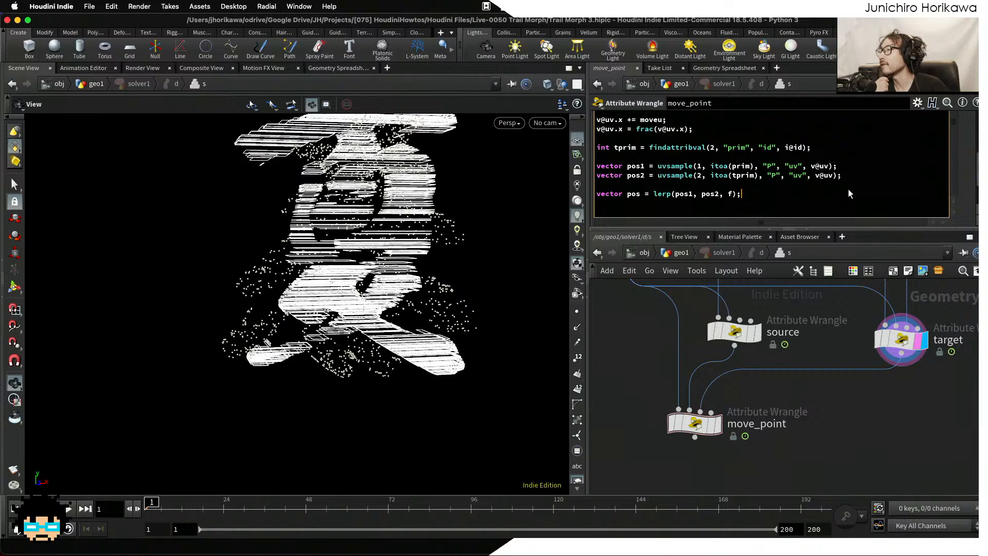
{"action": "double_click", "coordinate": [730, 194]}
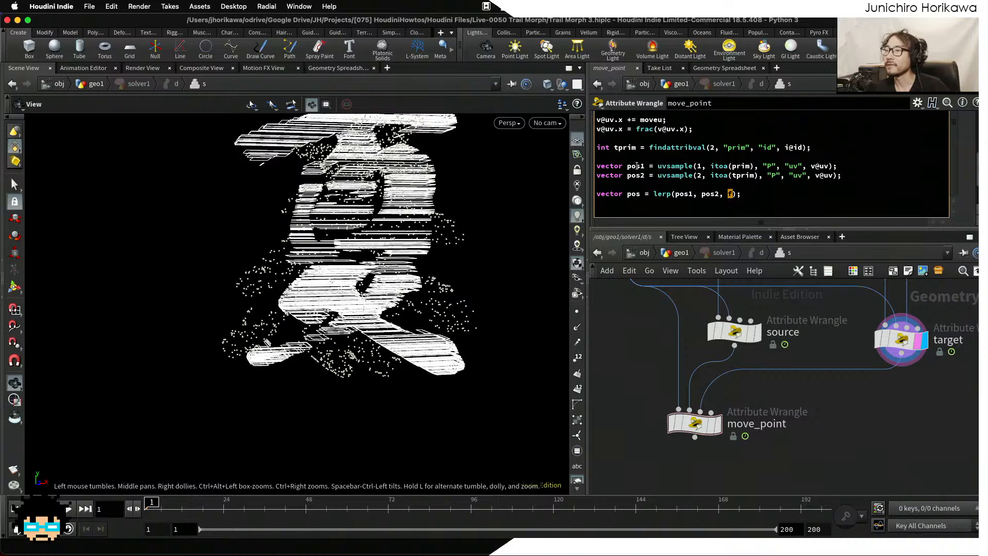
{"action": "left_click_drag", "start_coordinate": [644, 166], "coordinate": [627, 167]}
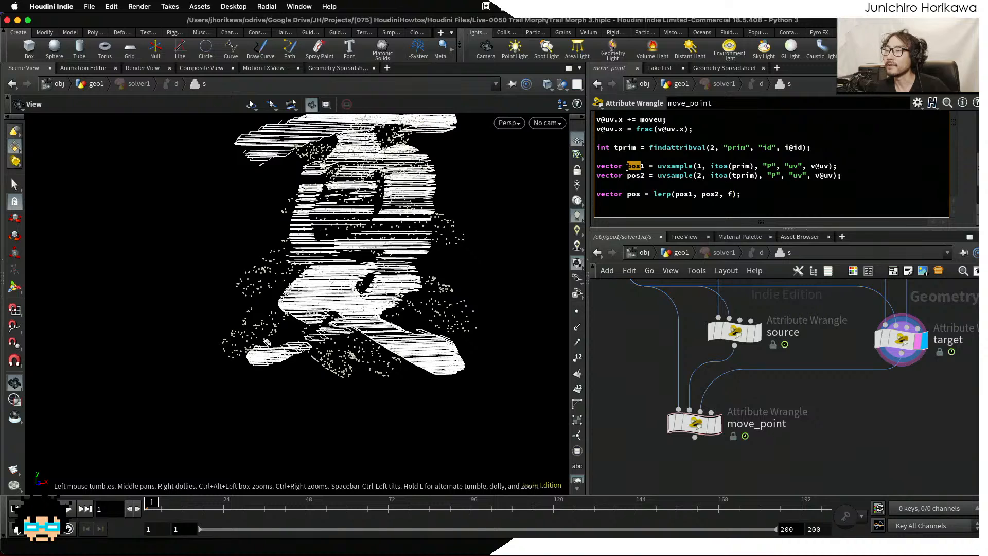
{"action": "left_click", "coordinate": [669, 194]}
{"action": "double_click", "coordinate": [731, 194]}
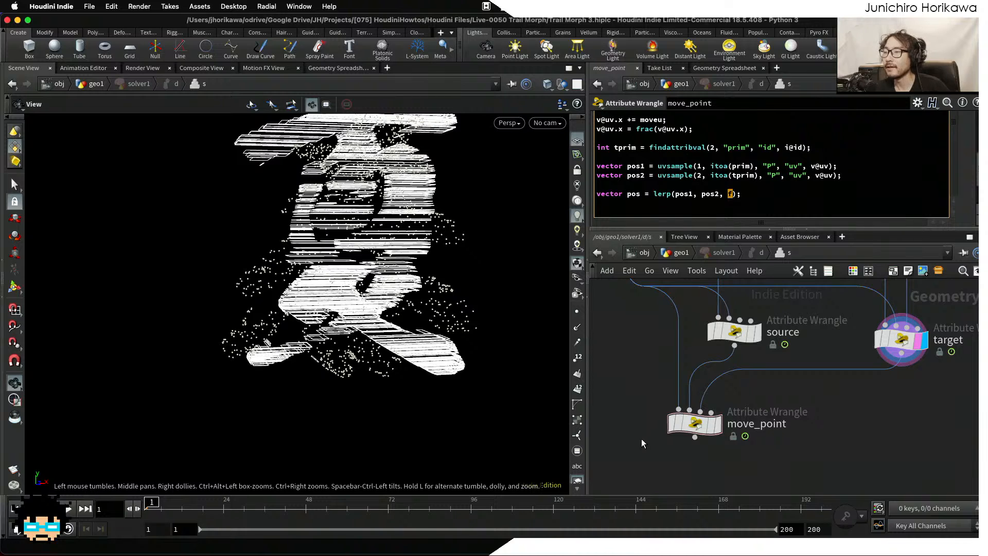
Show the move_point wrangle's output in the viewport and bring its earlier code lines back into view.
{"action": "mouse_move", "coordinate": [722, 428]}
{"action": "left_click", "coordinate": [723, 395]}
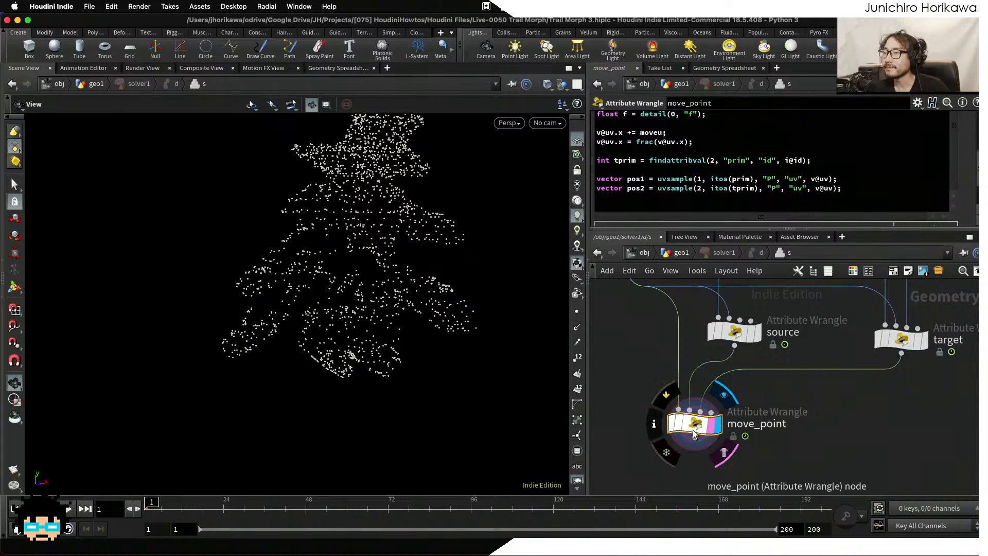
{"action": "scroll", "coordinate": [682, 203], "scroll_direction": "up", "scroll_amount": 2}
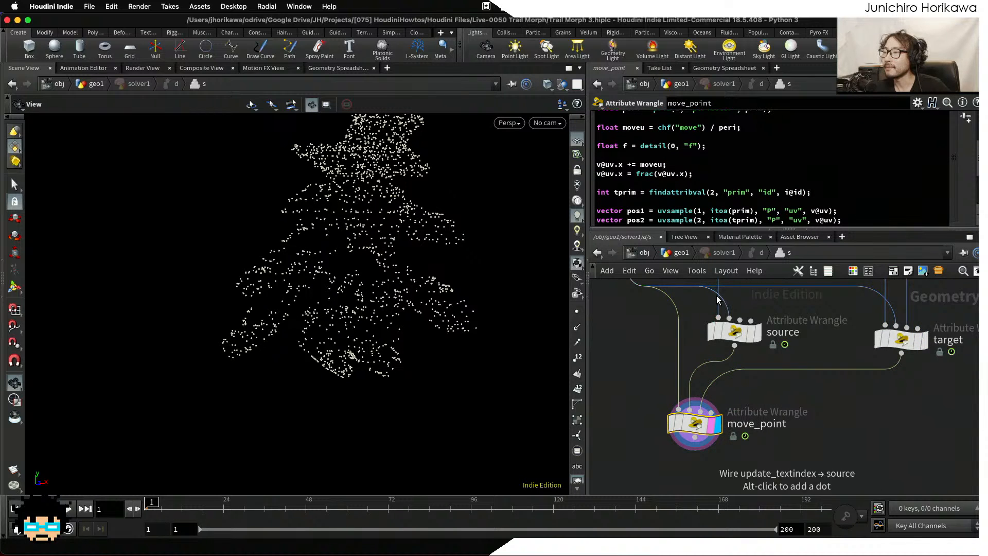
Inspect the source and target wrangles that feed move_point, and bring move_point's code back up.
{"action": "scroll", "coordinate": [718, 311], "scroll_direction": "down", "scroll_amount": 3}
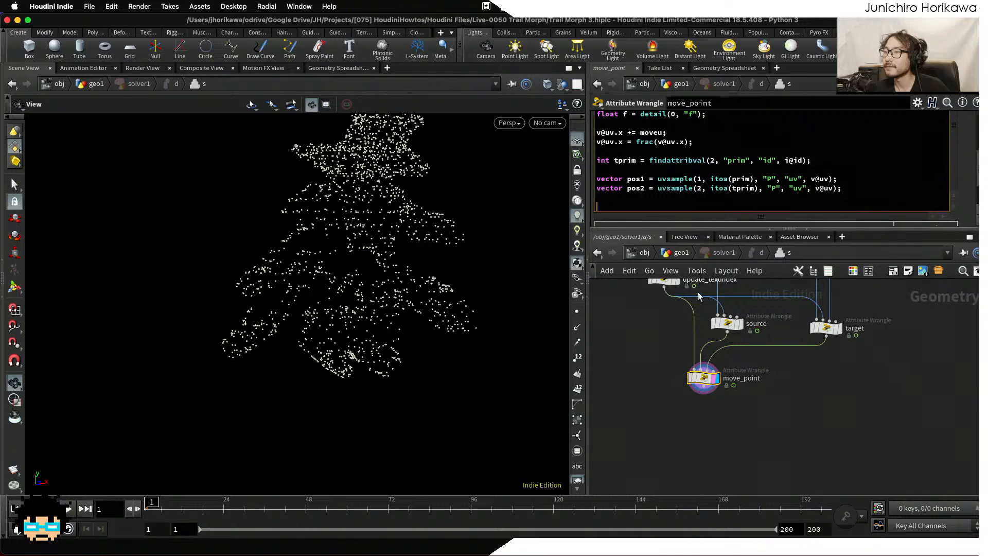
{"action": "left_click", "coordinate": [729, 328]}
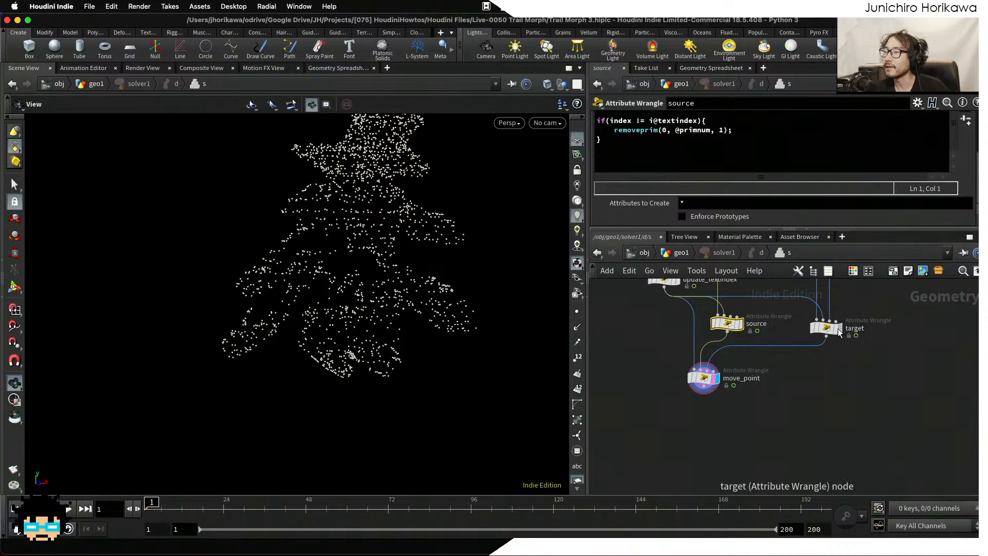
{"action": "left_click", "coordinate": [826, 328]}
{"action": "left_click", "coordinate": [696, 367]}
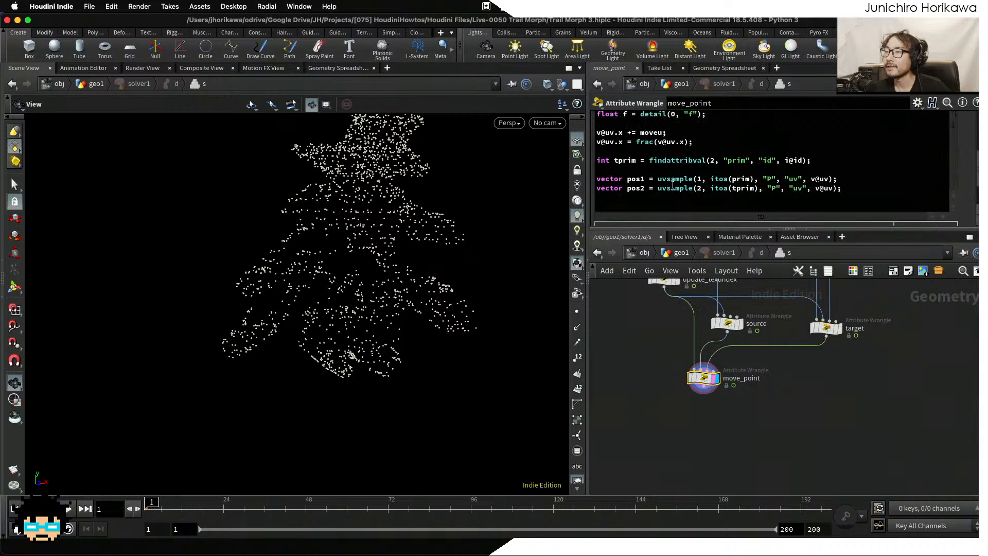
Declare vector pos = lerp(pos1, pos2, f); below the two uvsample lines in move_point's code.
{"action": "left_click", "coordinate": [673, 203]}
{"action": "type", "text": "ve"}
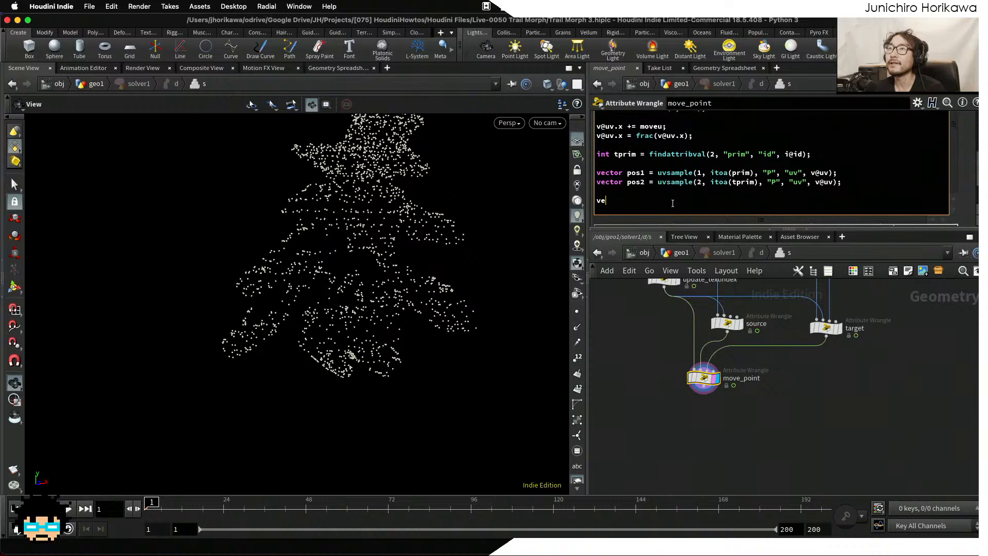
{"action": "type", "text": "ctor "}
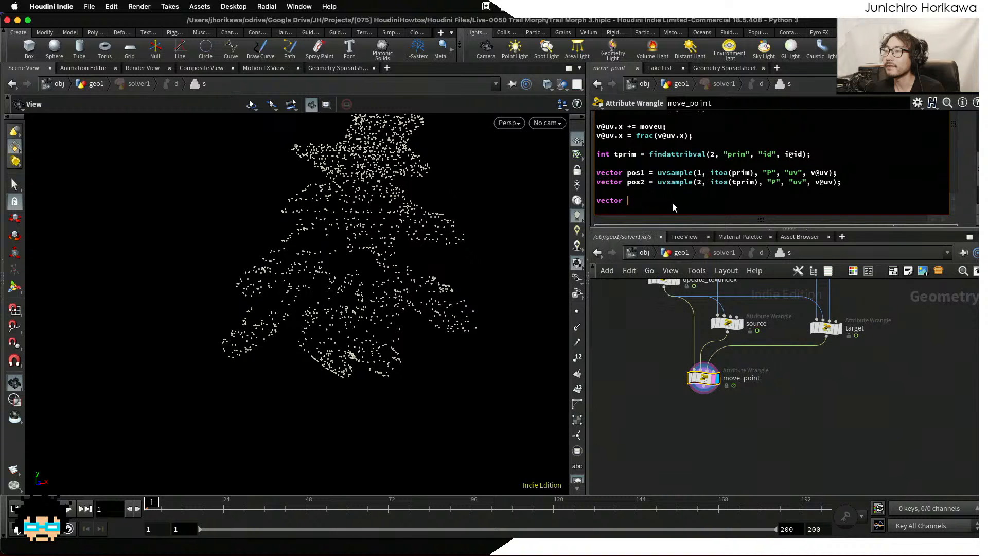
{"action": "type", "text": "pos = ler"}
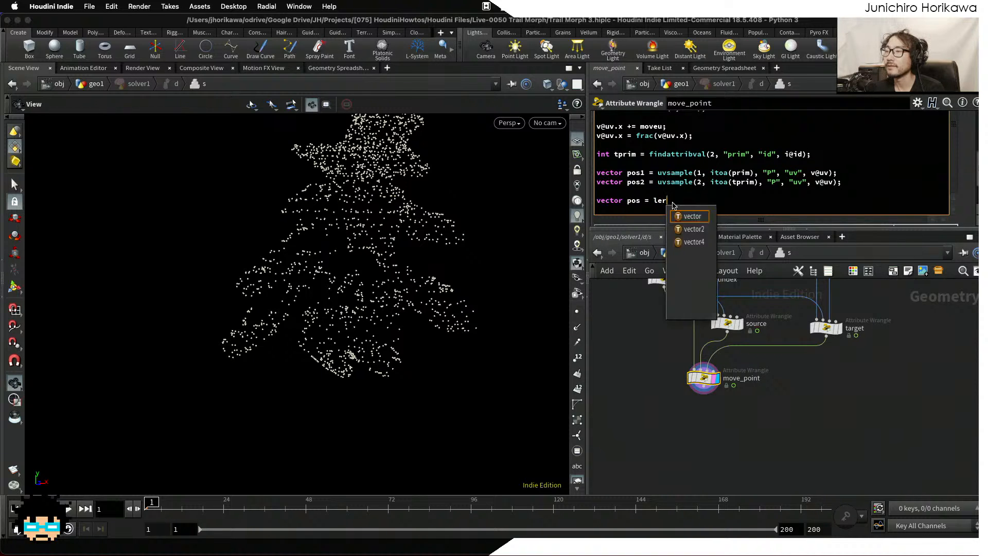
{"action": "type", "text": "p(pos1, pos2, f);"}
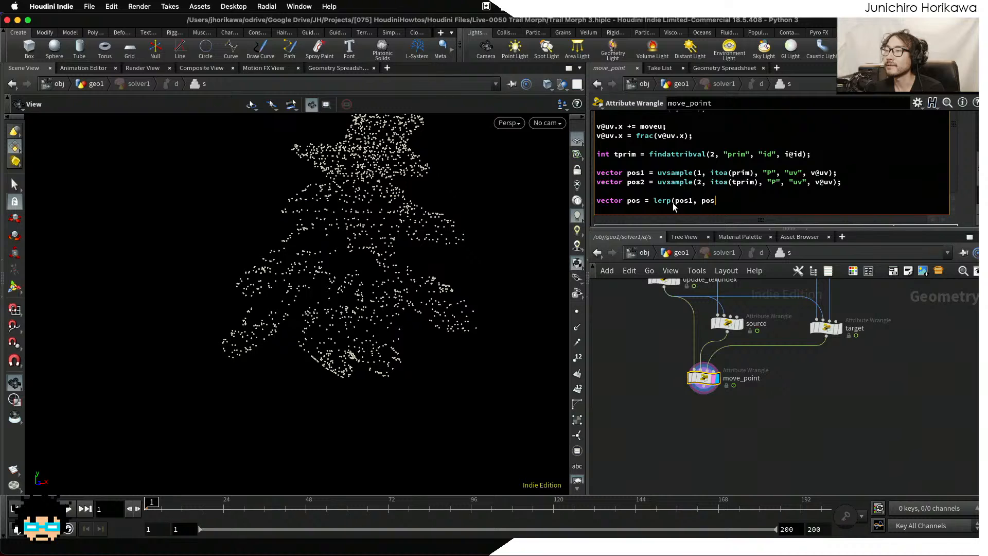
Assign the blended position to the points with @P = pos; one blank line below the lerp line, and apply the code.
{"action": "key", "text": "Return"}
{"action": "key", "text": "Return"}
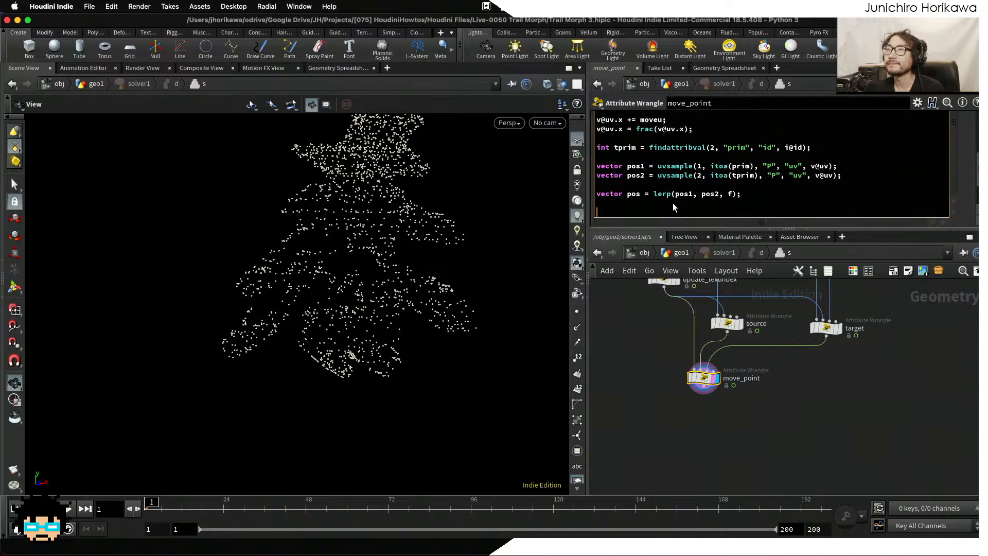
{"action": "type", "text": "@P = pos;"}
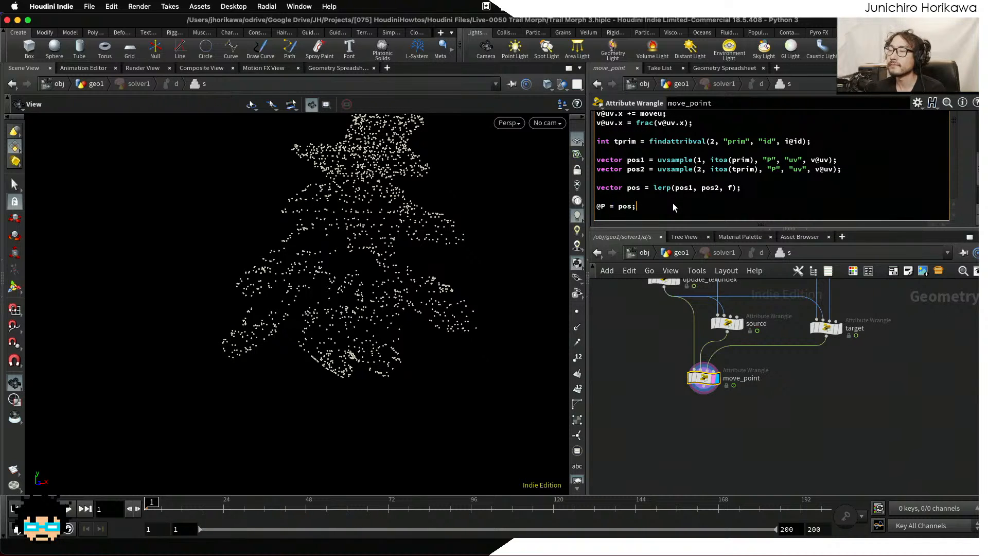
{"action": "left_click", "coordinate": [638, 323]}
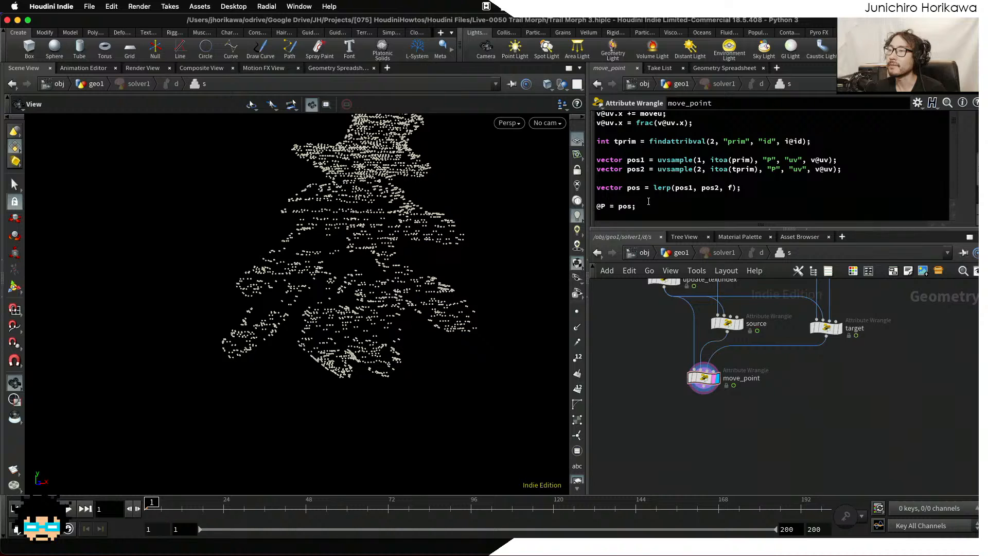
{"action": "left_click_drag", "start_coordinate": [639, 207], "coordinate": [616, 209]}
{"action": "left_click", "coordinate": [626, 208]}
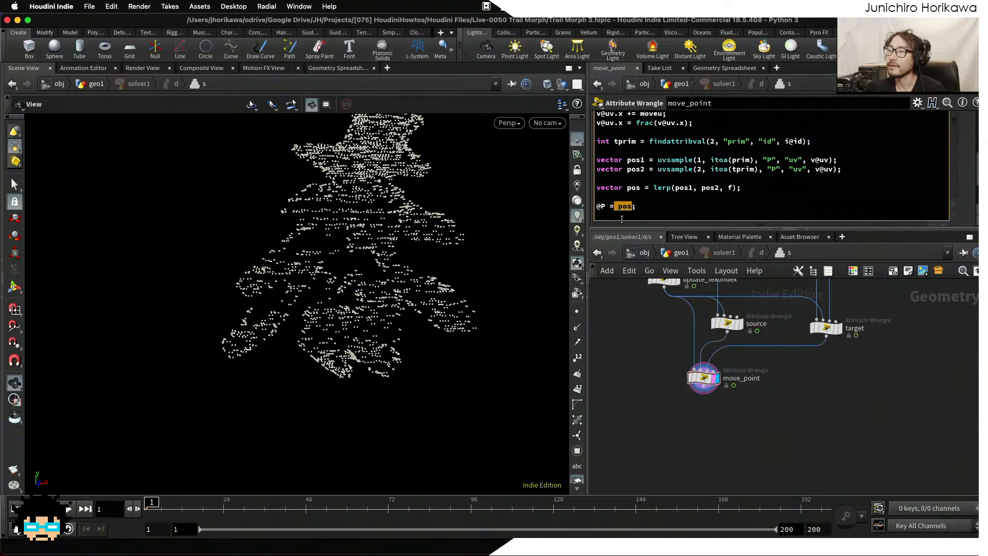
{"action": "left_click", "coordinate": [643, 205]}
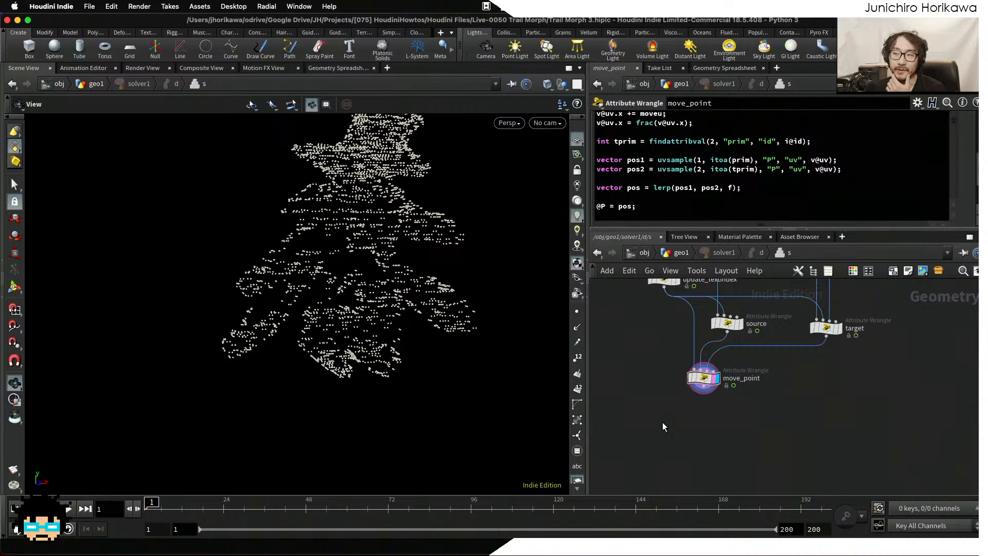
Save the scene and leave the solver for the geo1 network that contains solver1.
{"action": "key", "text": "super+s"}
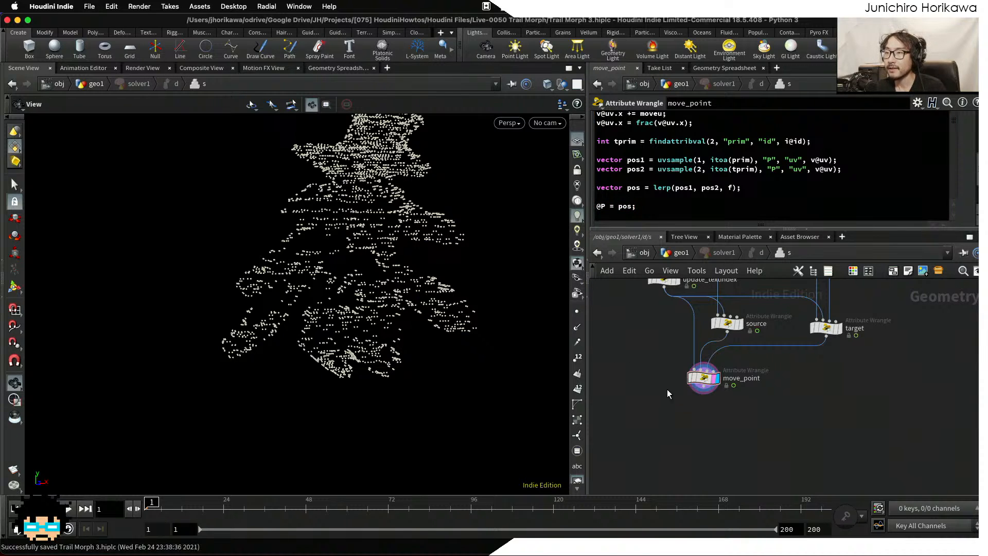
{"action": "left_click", "coordinate": [682, 253]}
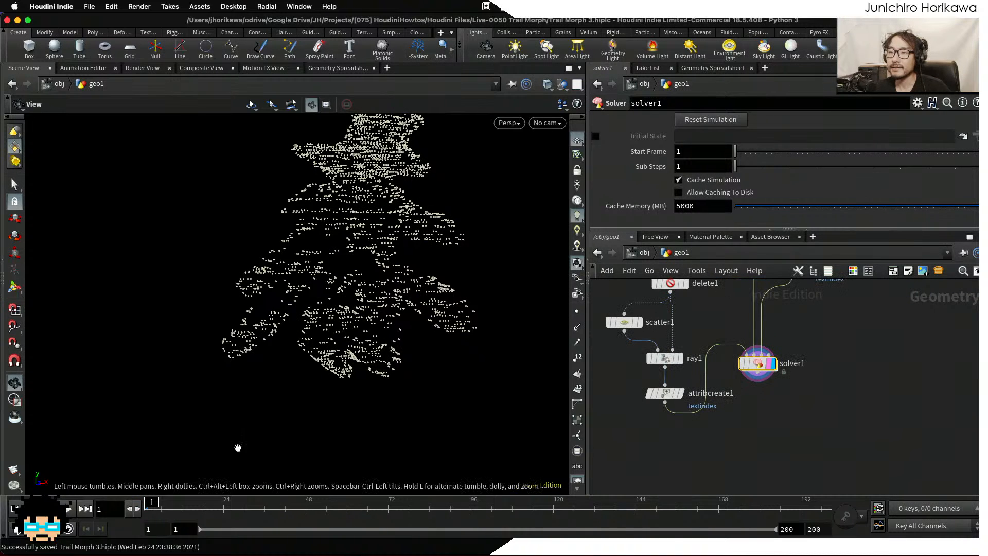
{"action": "left_click", "coordinate": [645, 255]}
{"action": "double_click", "coordinate": [780, 386]}
{"action": "scroll", "coordinate": [766, 360], "scroll_direction": "up", "scroll_amount": 2}
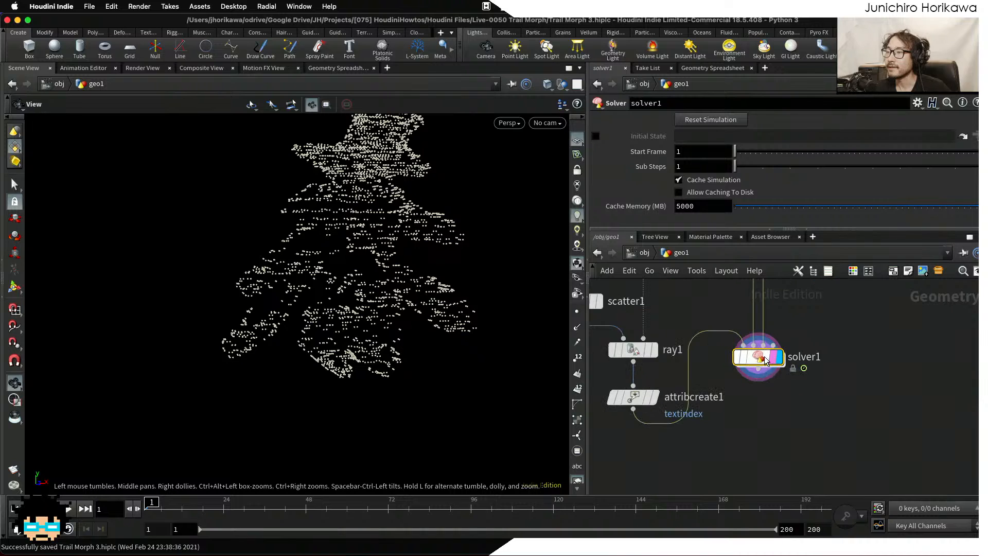
{"action": "left_click", "coordinate": [638, 351]}
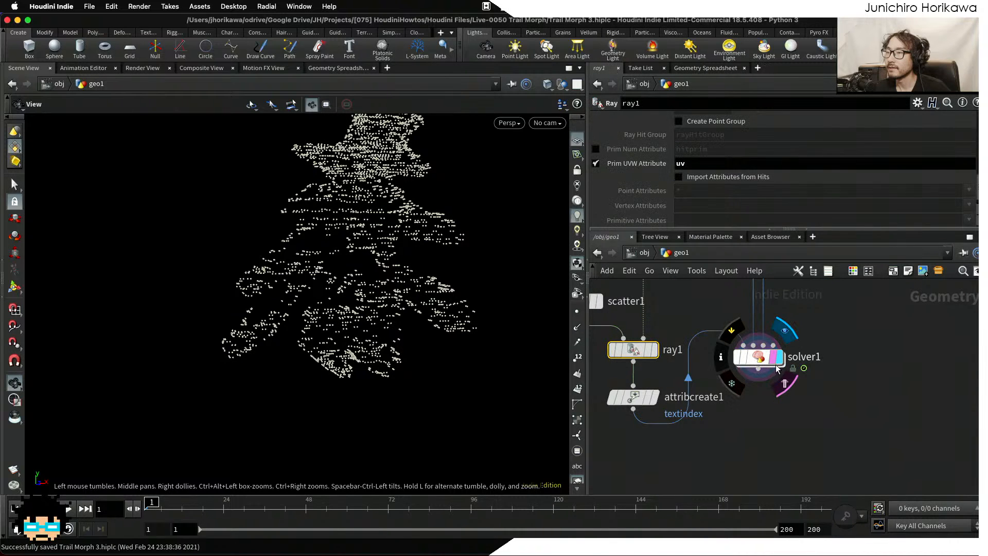
{"action": "left_click", "coordinate": [759, 370]}
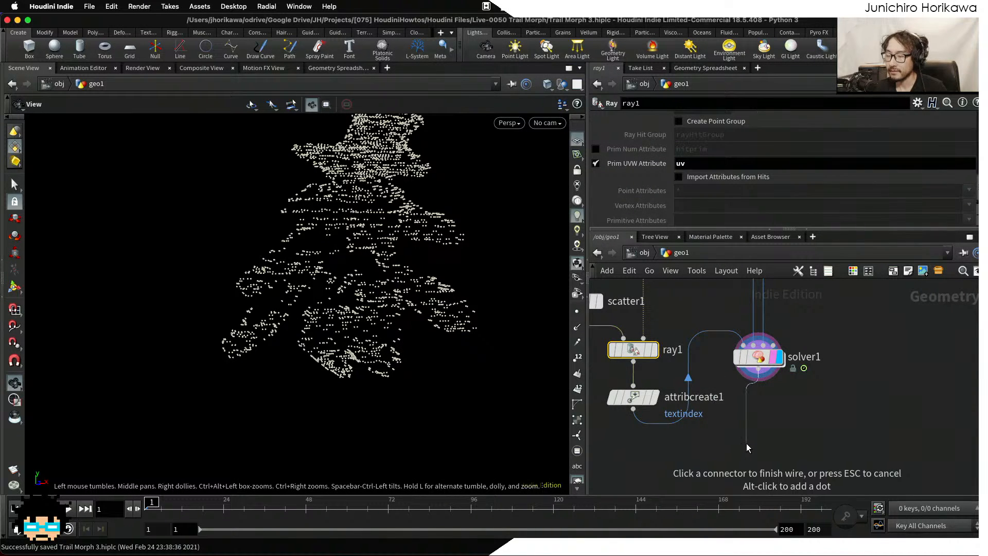
{"action": "key", "text": "Escape"}
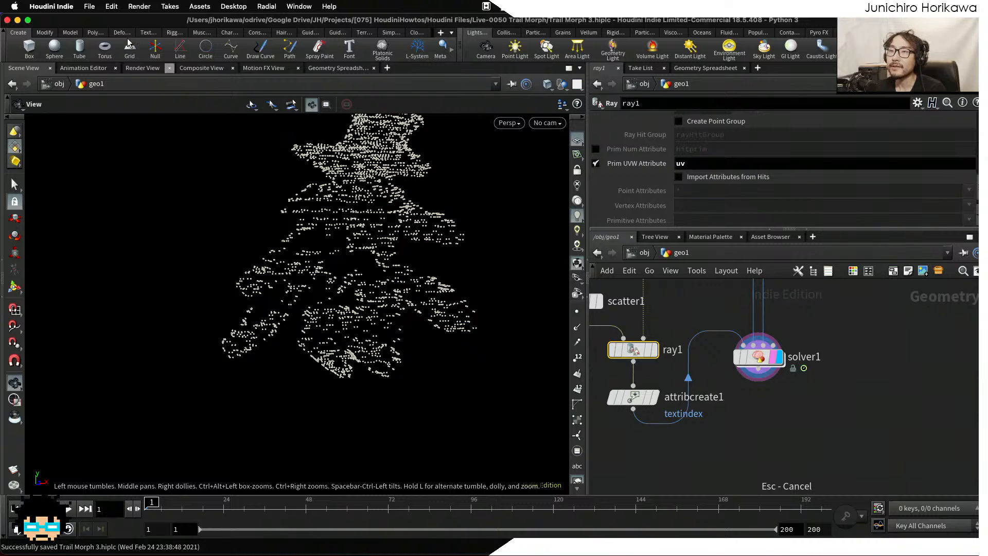
Reload the scene file Trail Morph 3.hiplc from the recently opened files.
{"action": "left_click", "coordinate": [84, 6]}
{"action": "mouse_move", "coordinate": [118, 47]}
{"action": "left_click", "coordinate": [231, 32]}
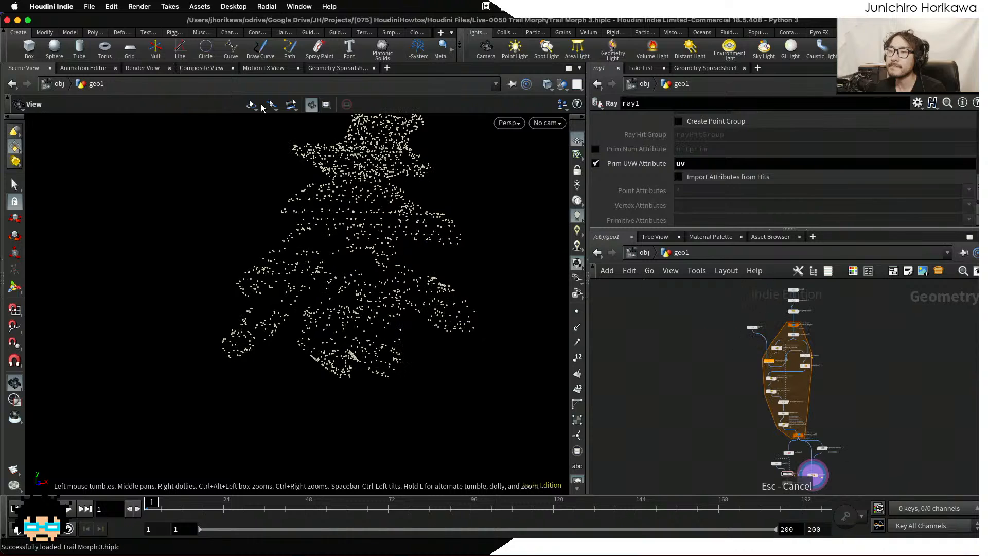
Play solver1's point morph, view it from another angle, and return the timeline to frame 1.
{"action": "middle_click_drag", "start_coordinate": [762, 455], "coordinate": [682, 379]}
{"action": "scroll", "coordinate": [682, 378], "scroll_direction": "up", "scroll_amount": 6}
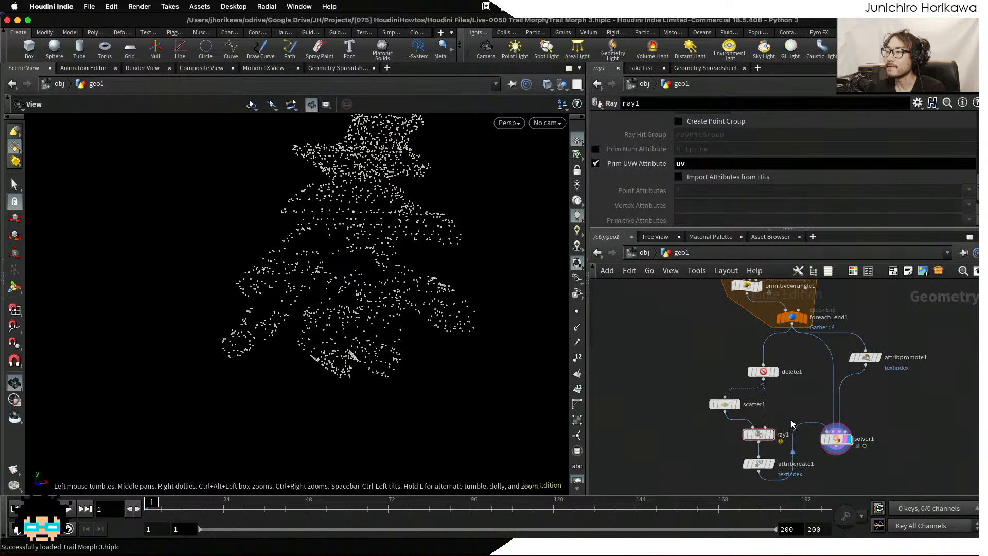
{"action": "middle_click_drag", "start_coordinate": [805, 403], "coordinate": [705, 359]}
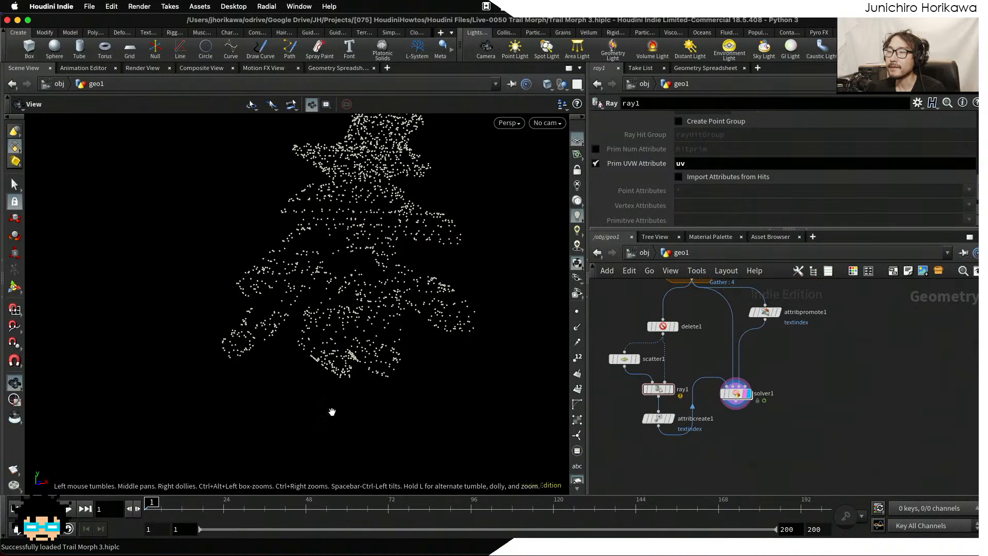
{"action": "left_click", "coordinate": [68, 510]}
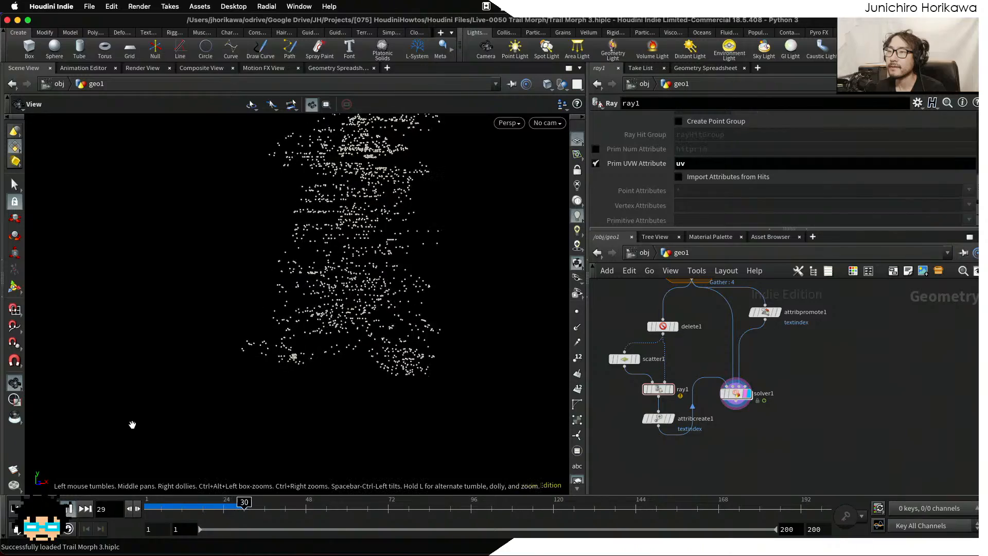
{"action": "left_click_drag", "start_coordinate": [133, 425], "coordinate": [192, 398]}
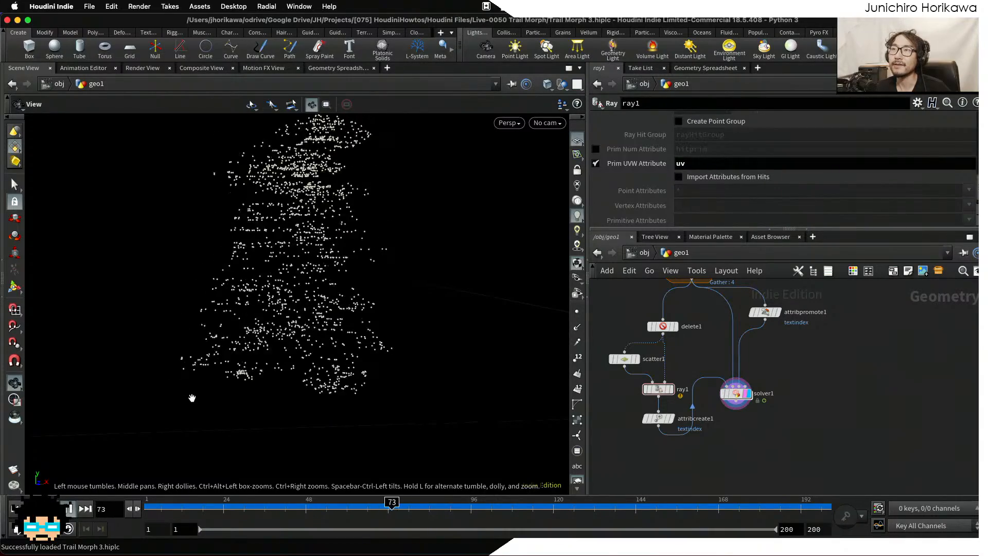
{"action": "left_click_drag", "start_coordinate": [413, 504], "coordinate": [150, 509]}
Enter solver1 and review update_textindex's complete code, enlarging the parameter area to read it.
{"action": "scroll", "coordinate": [736, 394], "scroll_direction": "up", "scroll_amount": 5}
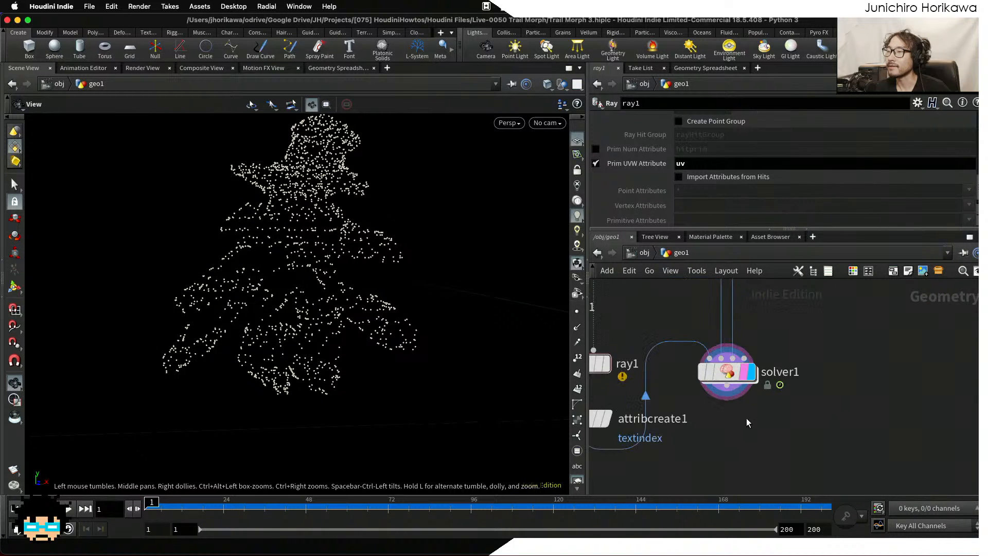
{"action": "double_click", "coordinate": [730, 381]}
{"action": "scroll", "coordinate": [705, 375], "scroll_direction": "up", "scroll_amount": 2}
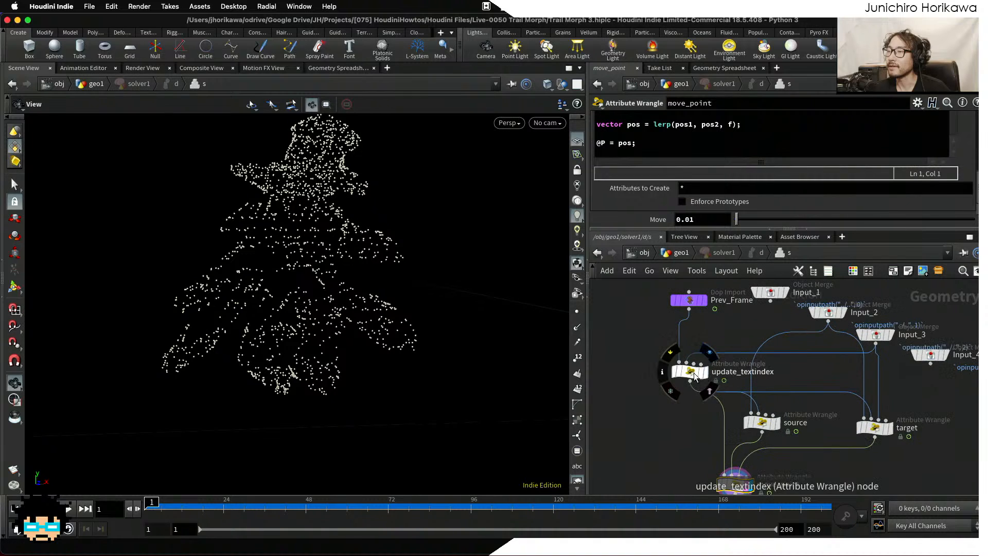
{"action": "left_click", "coordinate": [693, 373]}
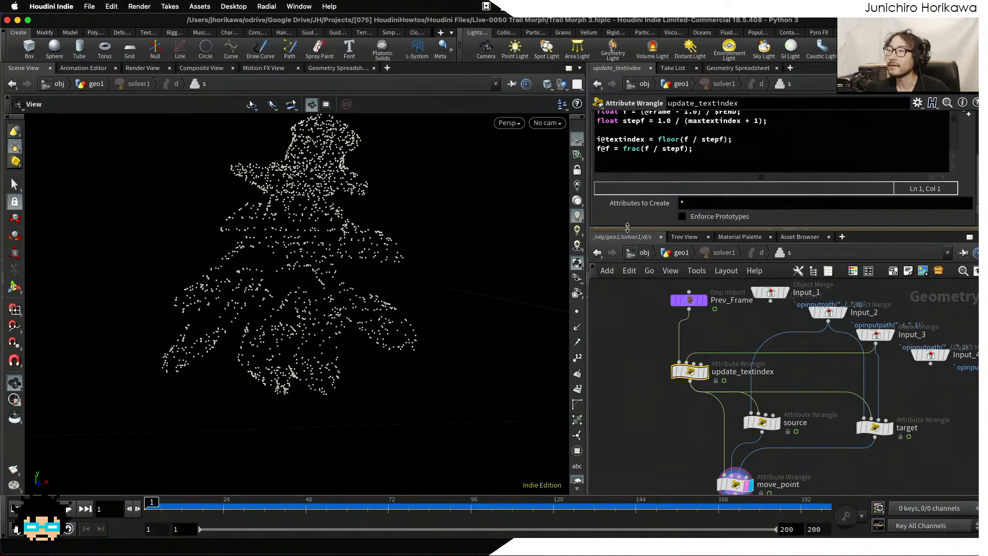
{"action": "left_click_drag", "start_coordinate": [631, 229], "coordinate": [630, 283]}
{"action": "scroll", "coordinate": [663, 202], "scroll_direction": "up", "scroll_amount": 2}
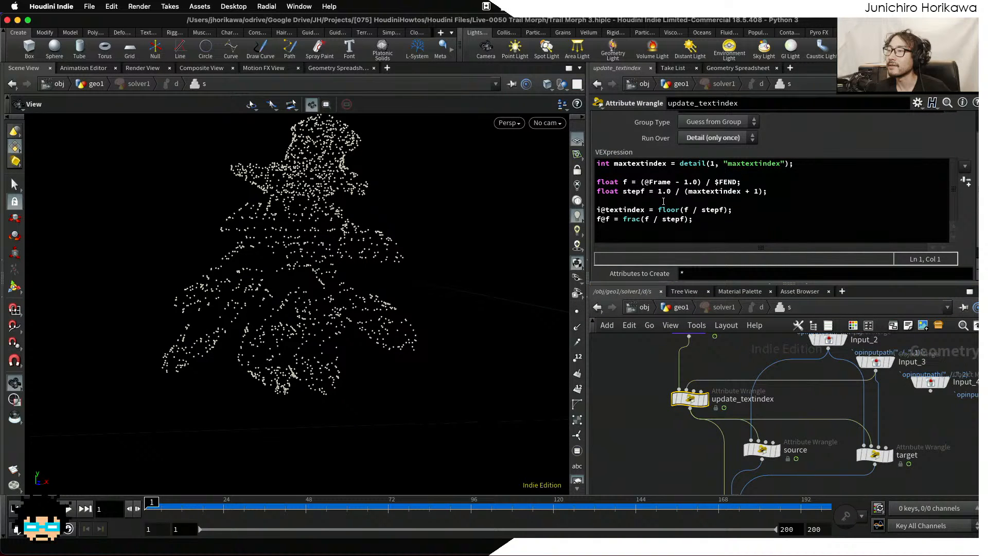
{"action": "scroll", "coordinate": [777, 385], "scroll_direction": "down", "scroll_amount": 5}
{"action": "scroll", "coordinate": [798, 399], "scroll_direction": "up", "scroll_amount": 5}
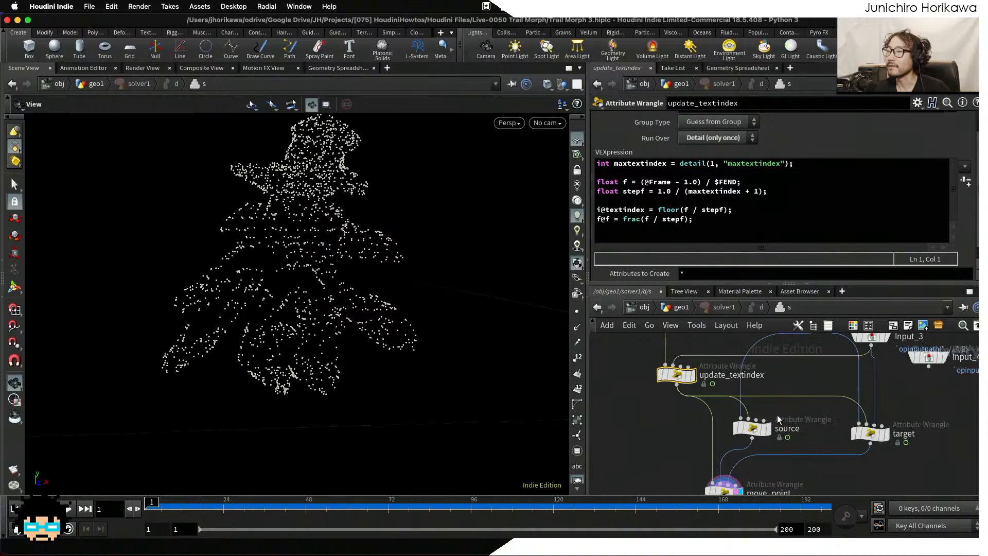
Line up the source and target wrangles at the same height in the network, with source's code shown.
{"action": "left_click_drag", "start_coordinate": [755, 432], "coordinate": [762, 425]}
{"action": "scroll", "coordinate": [763, 426], "scroll_direction": "up", "scroll_amount": 1}
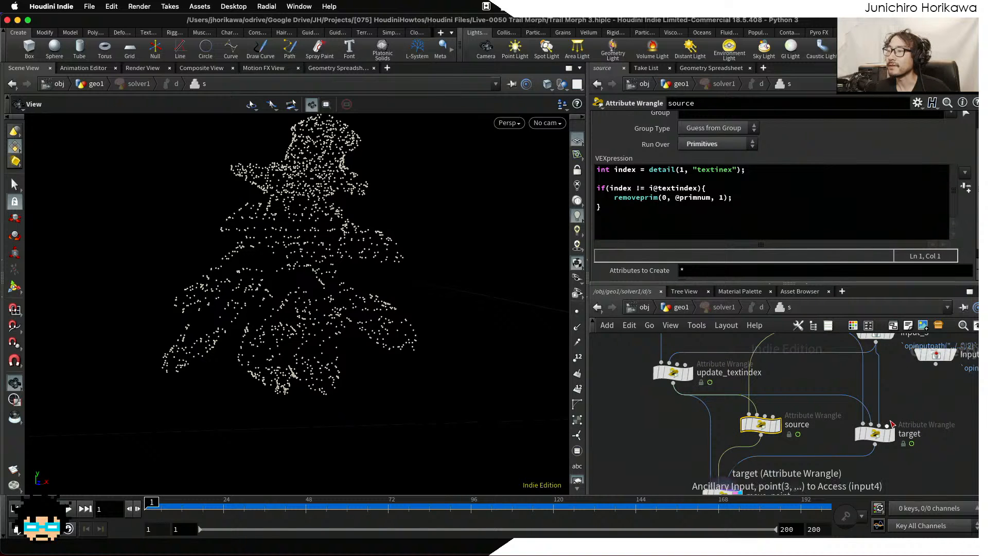
{"action": "left_click_drag", "start_coordinate": [893, 424], "coordinate": [885, 415]}
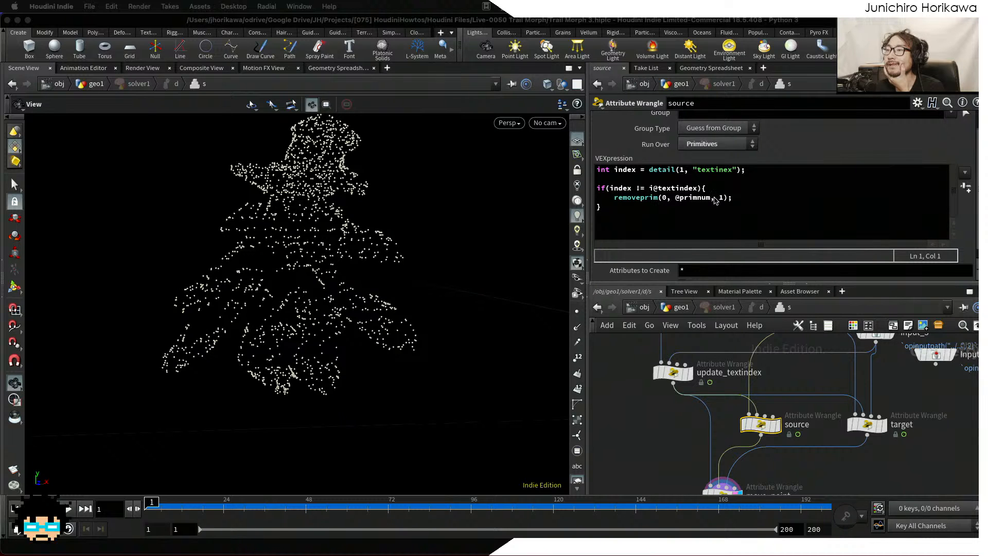
Recheck how update_textindex computes textindex and f, and locate move_point further down the network.
{"action": "left_click", "coordinate": [674, 372]}
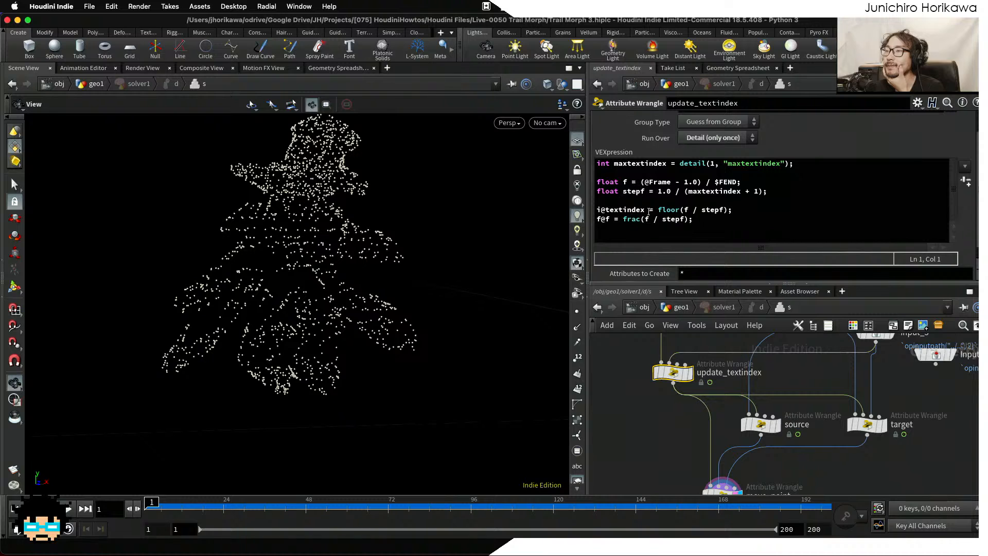
{"action": "middle_click_drag", "start_coordinate": [668, 439], "coordinate": [699, 411]}
{"action": "left_click", "coordinate": [718, 442]}
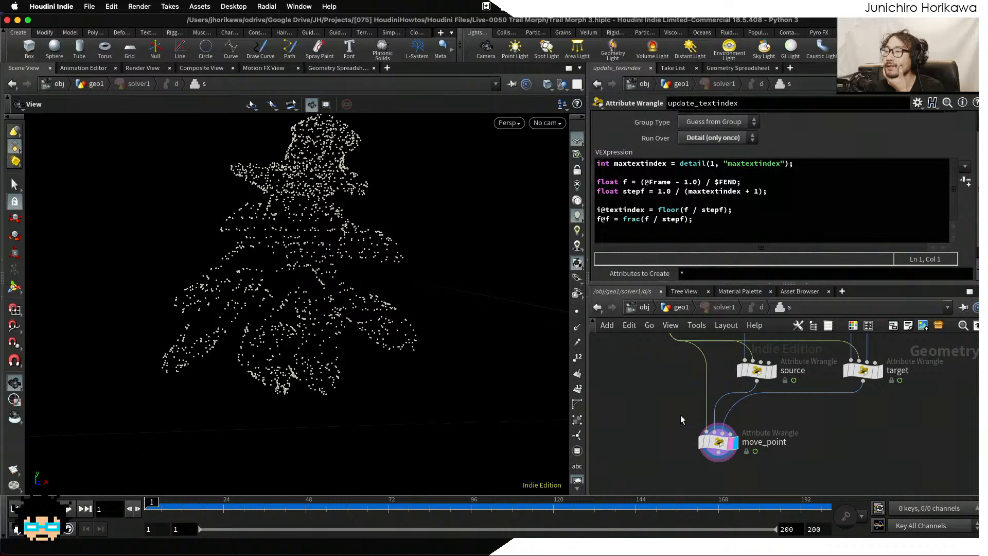
Go back to geo1 and examine solver1's detail attributes f and textindex in the geometry spreadsheet while scrubbing to frame 112.
{"action": "left_click", "coordinate": [681, 308]}
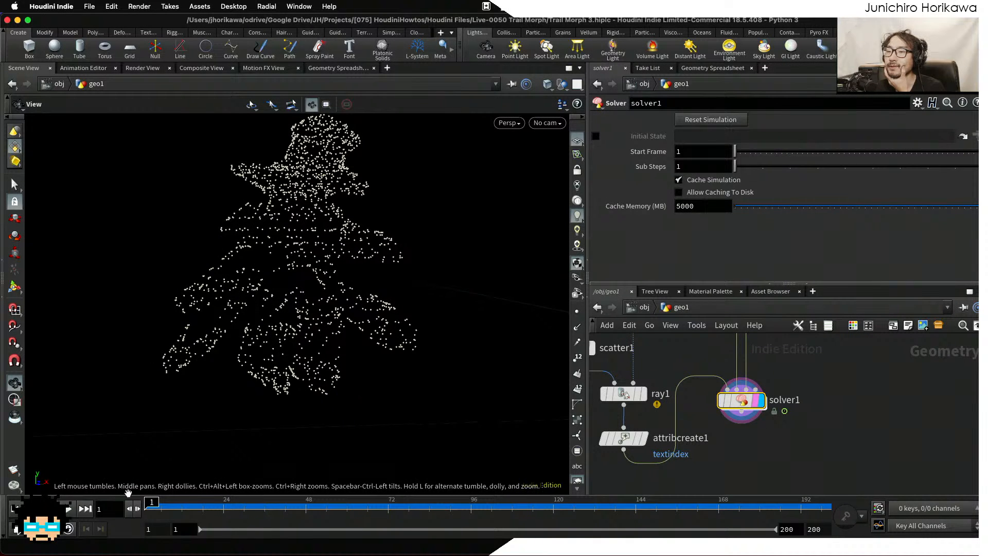
{"action": "left_click", "coordinate": [716, 69]}
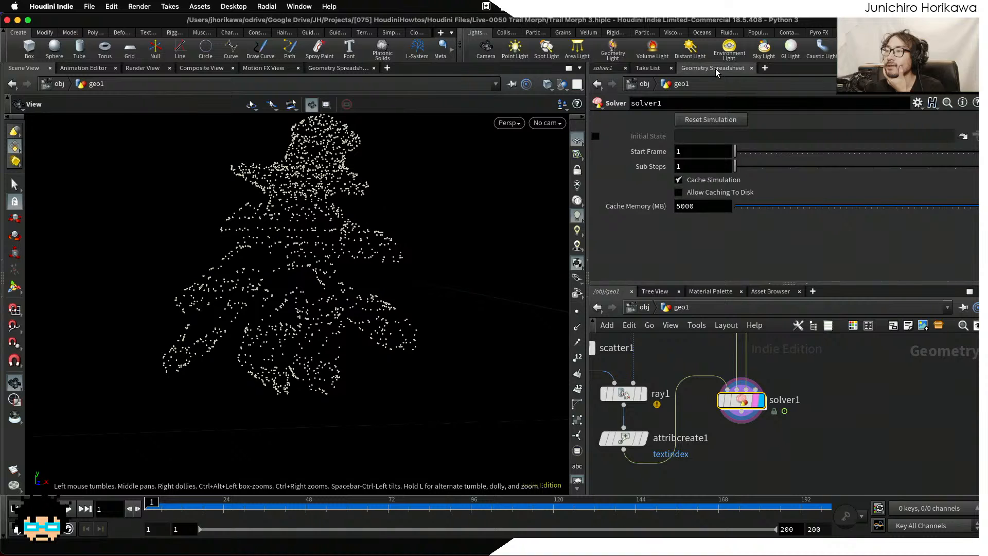
{"action": "left_click_drag", "start_coordinate": [295, 513], "coordinate": [525, 511]}
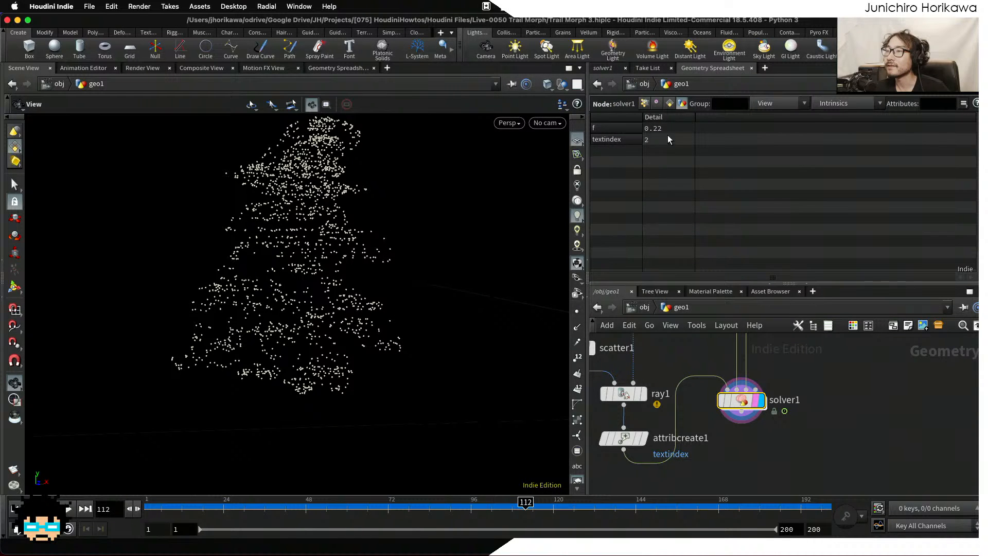
Rewind to frame 1 and correct the attribute name to "textindex" in the detail() call of the source wrangle inside solver1.
{"action": "left_click_drag", "start_coordinate": [527, 511], "coordinate": [144, 511]}
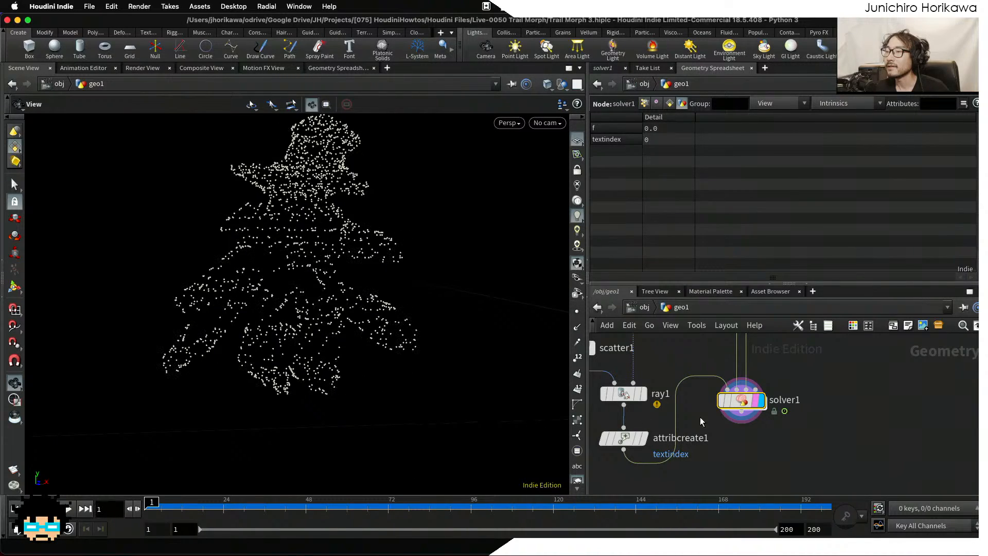
{"action": "double_click", "coordinate": [742, 401]}
{"action": "scroll", "coordinate": [795, 410], "scroll_direction": "up", "scroll_amount": 3}
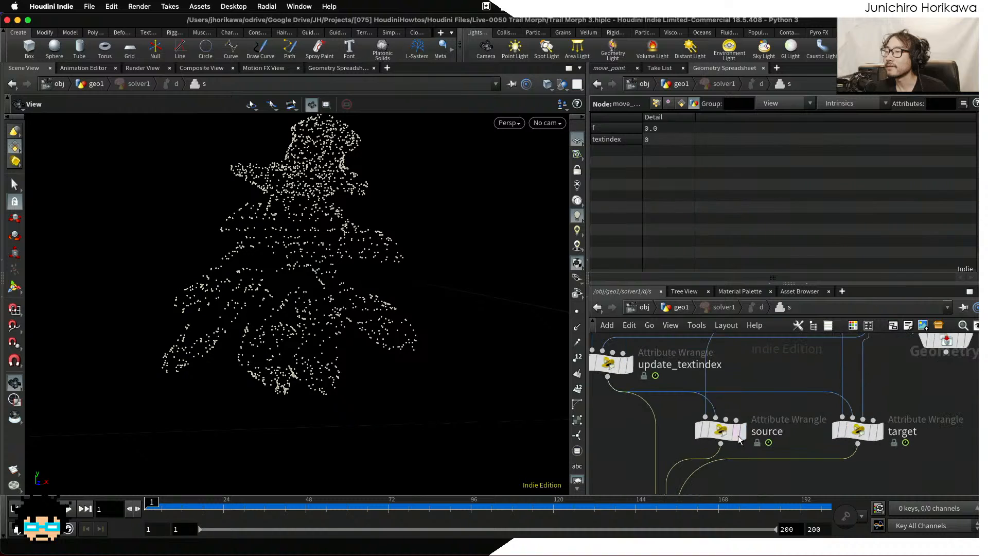
{"action": "left_click", "coordinate": [723, 431]}
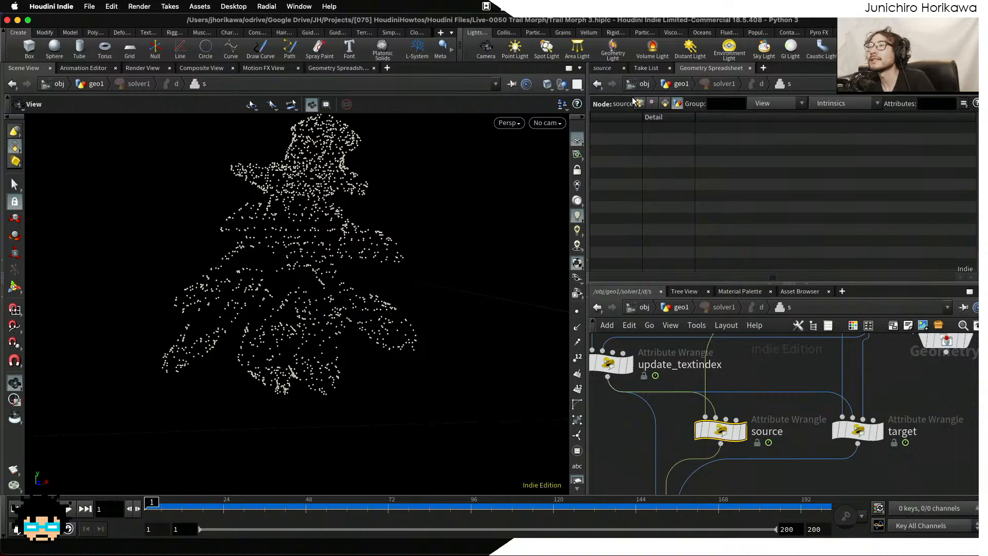
{"action": "left_click", "coordinate": [601, 69]}
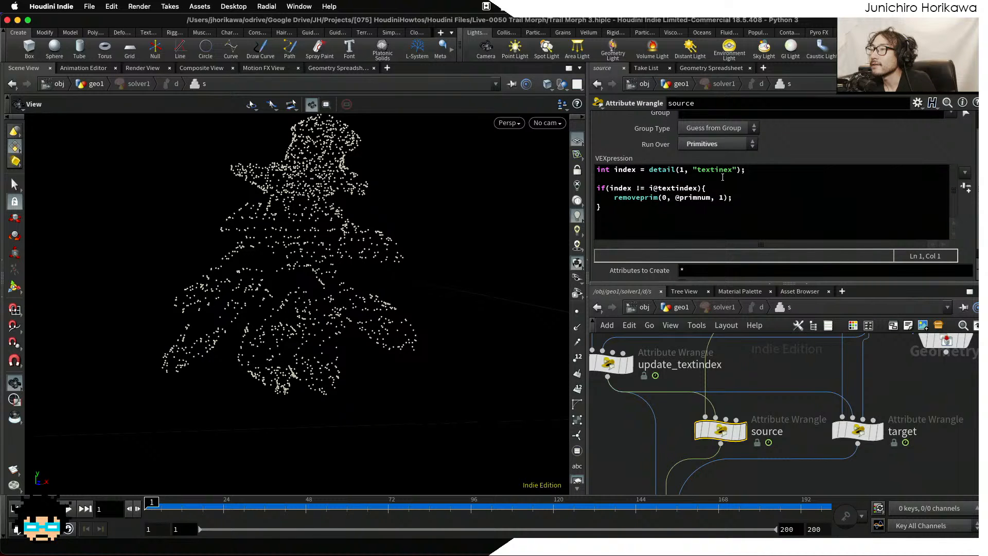
{"action": "left_click_drag", "start_coordinate": [722, 172], "coordinate": [734, 171]}
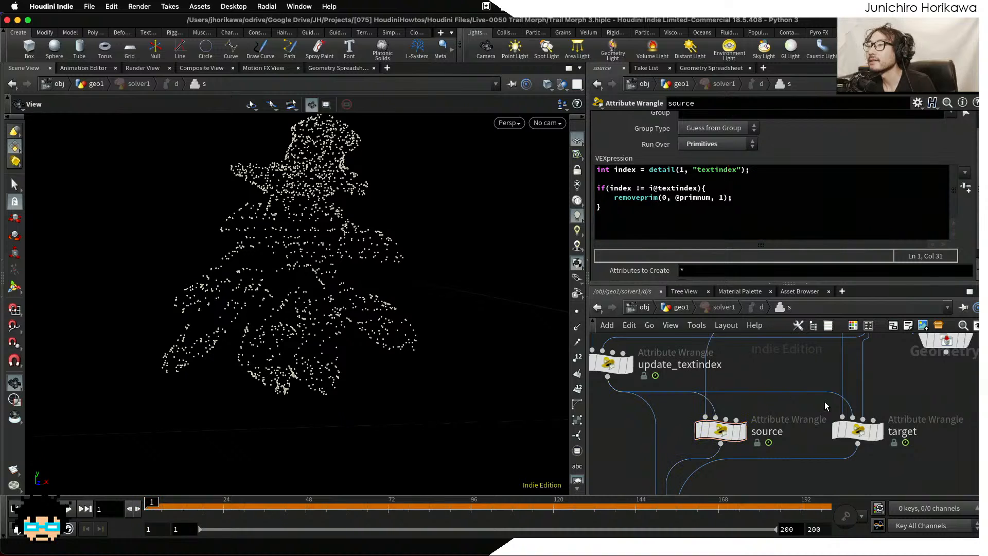
Correct the attribute name to "textindex" in the first detail() call of the target wrangle.
{"action": "left_click", "coordinate": [858, 430]}
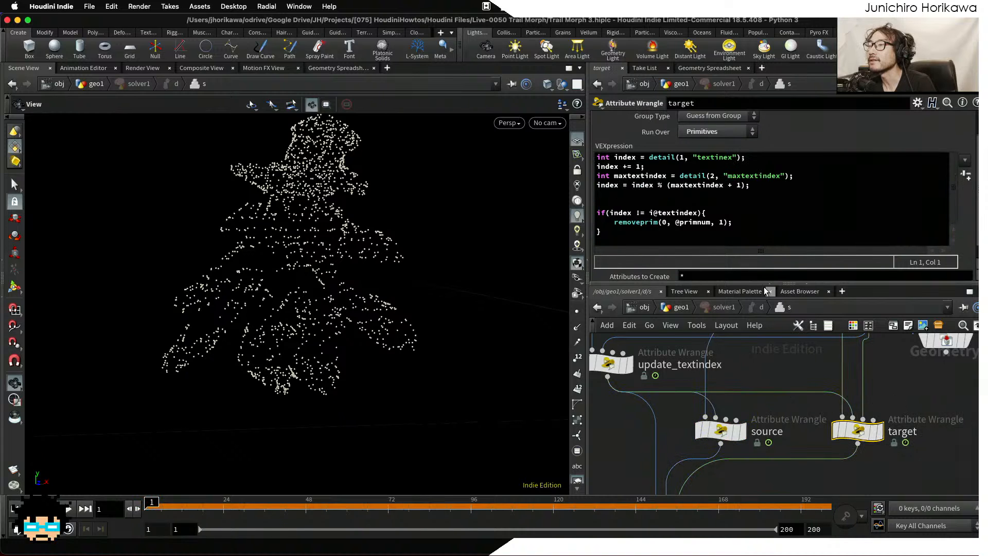
{"action": "left_click", "coordinate": [727, 158]}
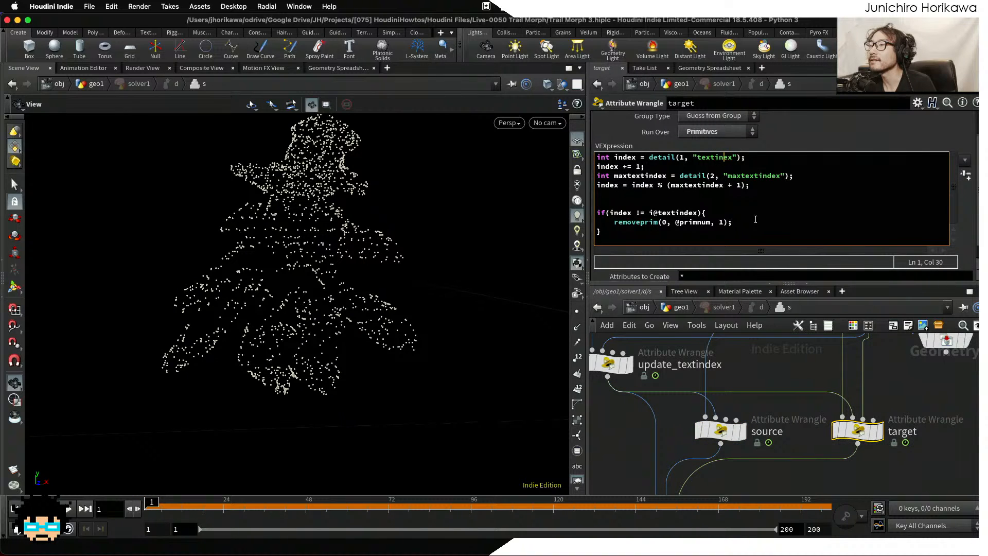
{"action": "left_click", "coordinate": [778, 362]}
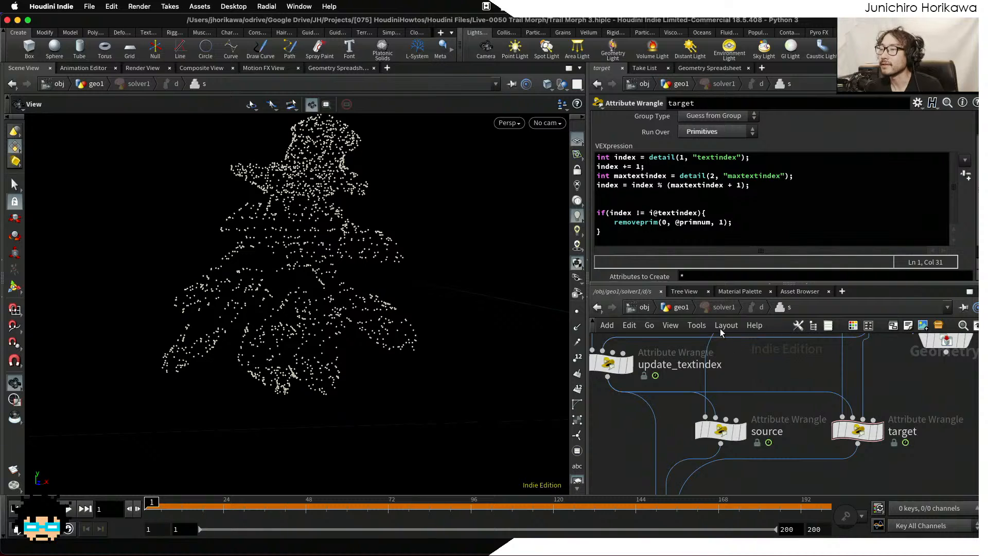
Return to geo1, play the morph simulation to check the point motion, and rewind to frame 1.
{"action": "left_click", "coordinate": [684, 310]}
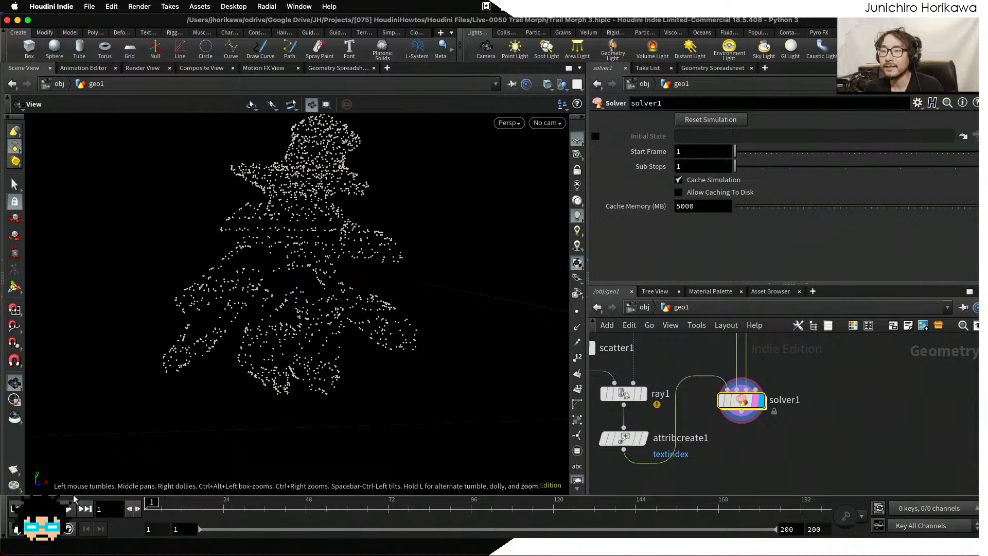
{"action": "left_click", "coordinate": [69, 510]}
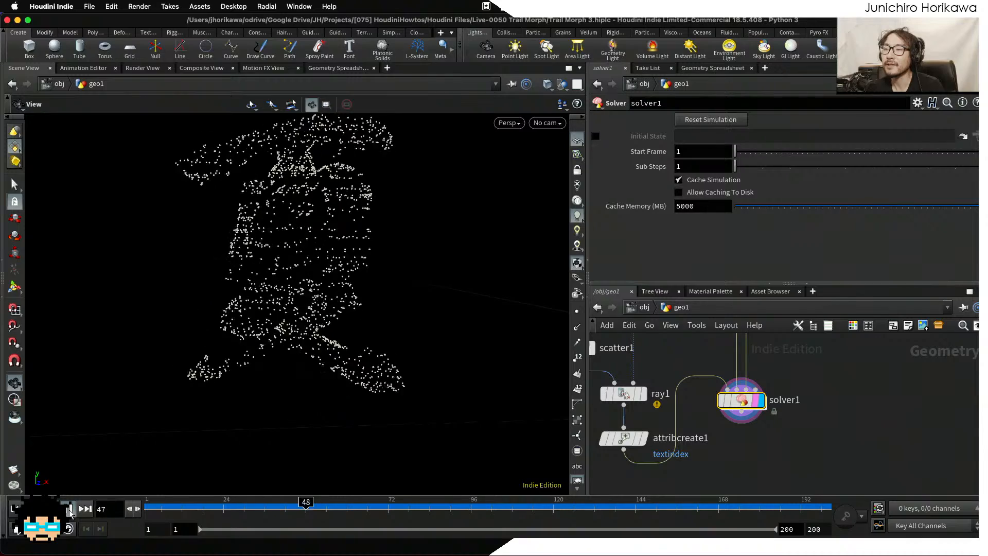
{"action": "left_click", "coordinate": [70, 509]}
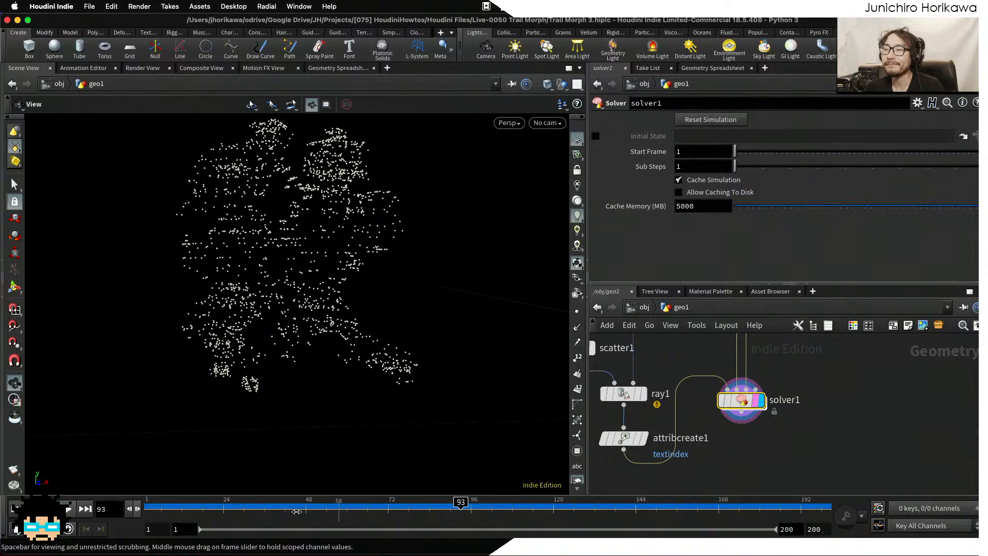
{"action": "left_click_drag", "start_coordinate": [297, 511], "coordinate": [149, 509]}
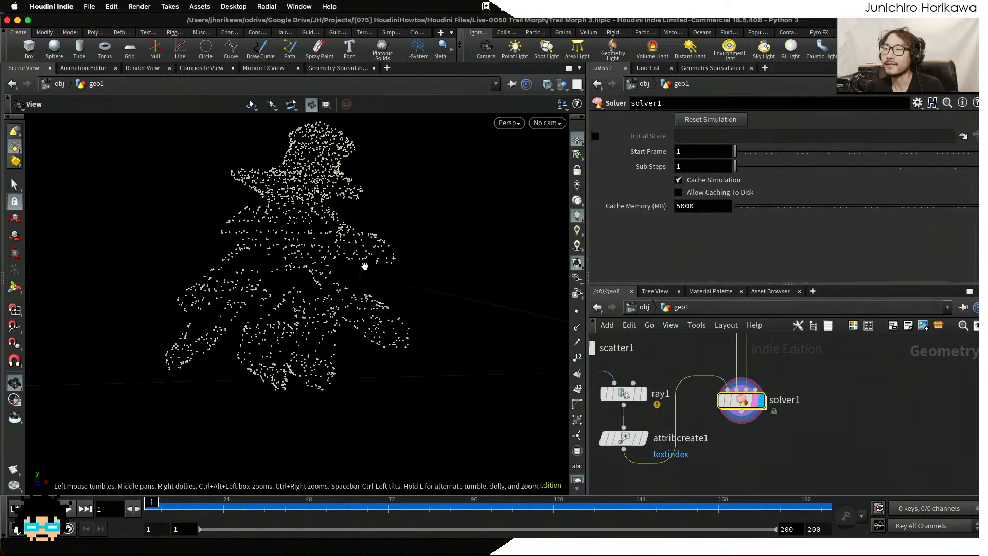
{"action": "left_click_drag", "start_coordinate": [332, 279], "coordinate": [294, 281]}
{"action": "mouse_move", "coordinate": [153, 504]}
{"action": "left_mouse_down"}
{"action": "mouse_move", "coordinate": [828, 498]}
{"action": "mouse_move", "coordinate": [149, 502]}
{"action": "left_mouse_up"}
Enter solver1 and show move_point's code in an enlarged parameter area.
{"action": "double_click", "coordinate": [726, 398]}
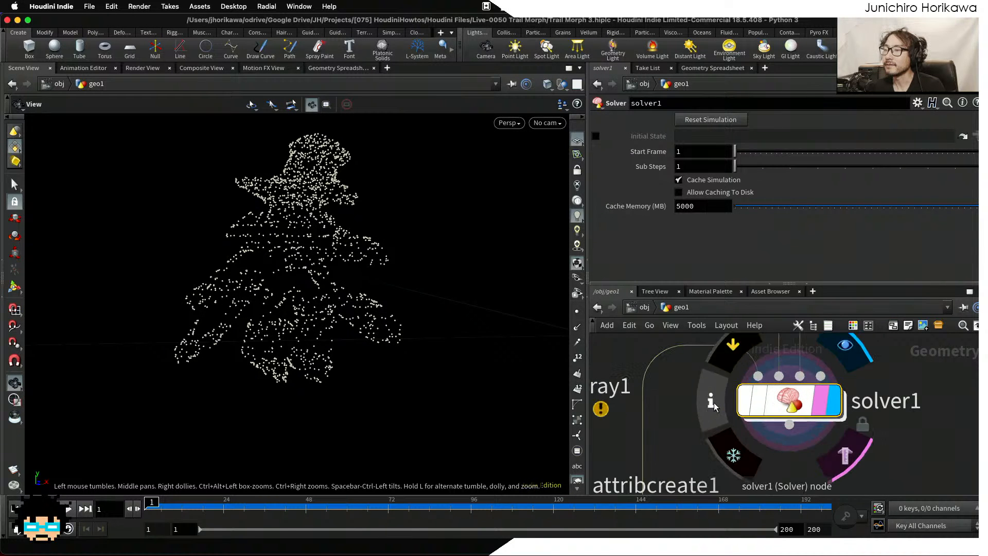
{"action": "scroll", "coordinate": [726, 427], "scroll_direction": "up", "scroll_amount": 5}
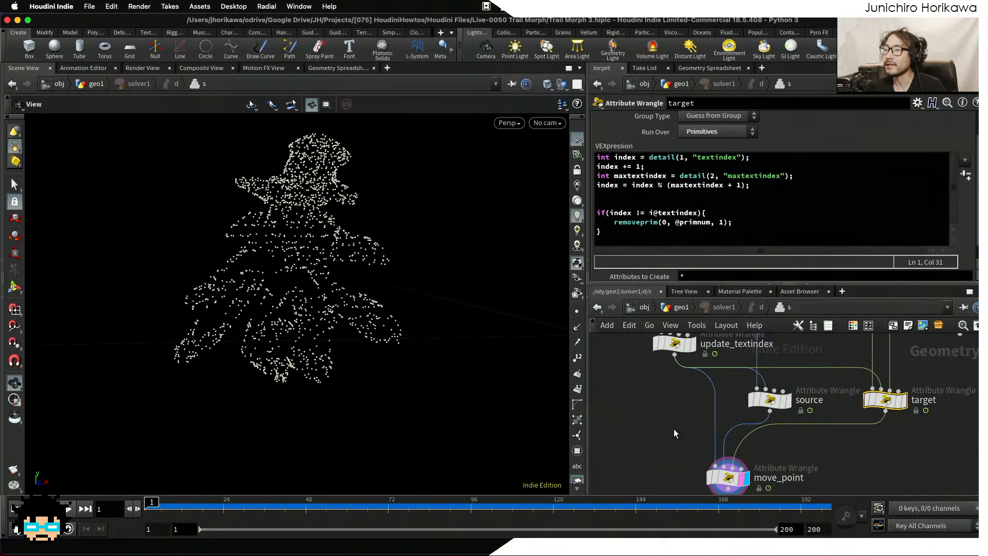
{"action": "middle_click_drag", "start_coordinate": [770, 491], "coordinate": [765, 434]}
{"action": "left_click", "coordinate": [724, 420]}
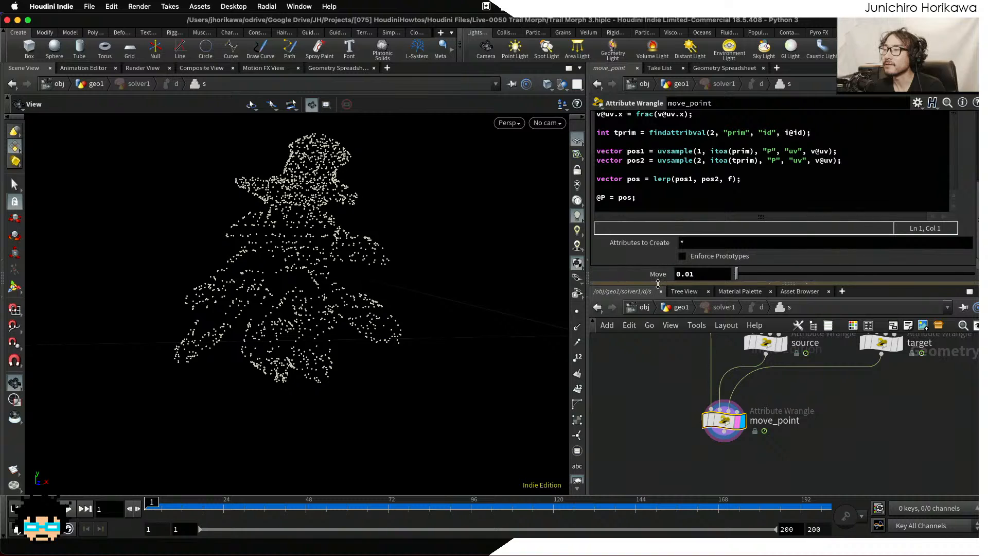
{"action": "left_click_drag", "start_coordinate": [659, 283], "coordinate": [654, 375]}
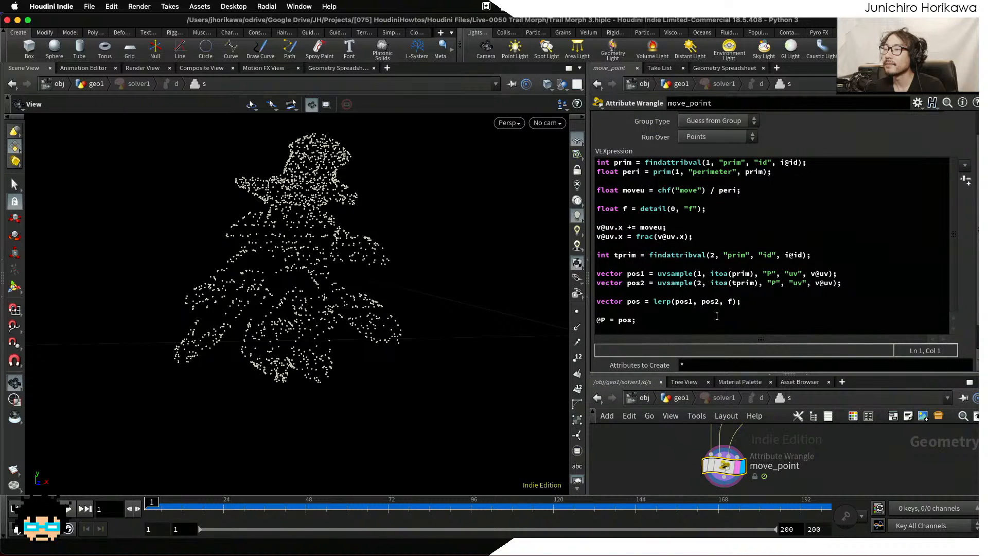
Add f = chramp("ramp", f); below the float f line in move_point's code and create its ramp parameter.
{"action": "double_click", "coordinate": [731, 303]}
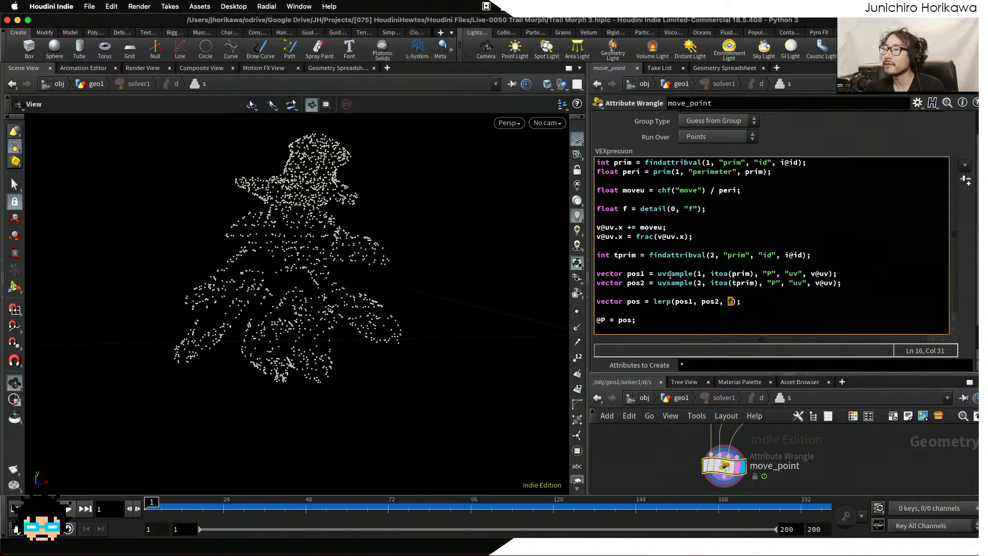
{"action": "key", "text": "Return"}
{"action": "key", "text": "Return"}
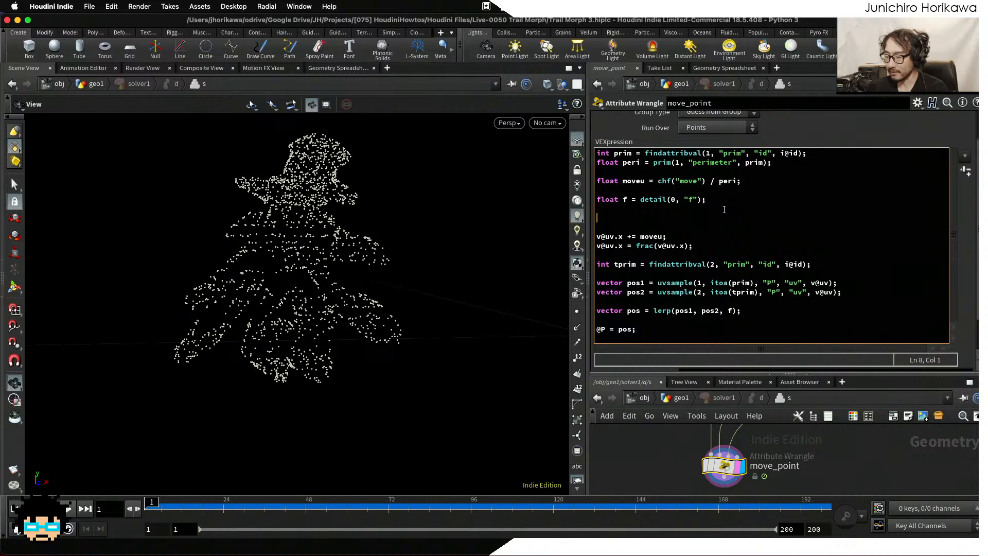
{"action": "type", "text": "f = chf"}
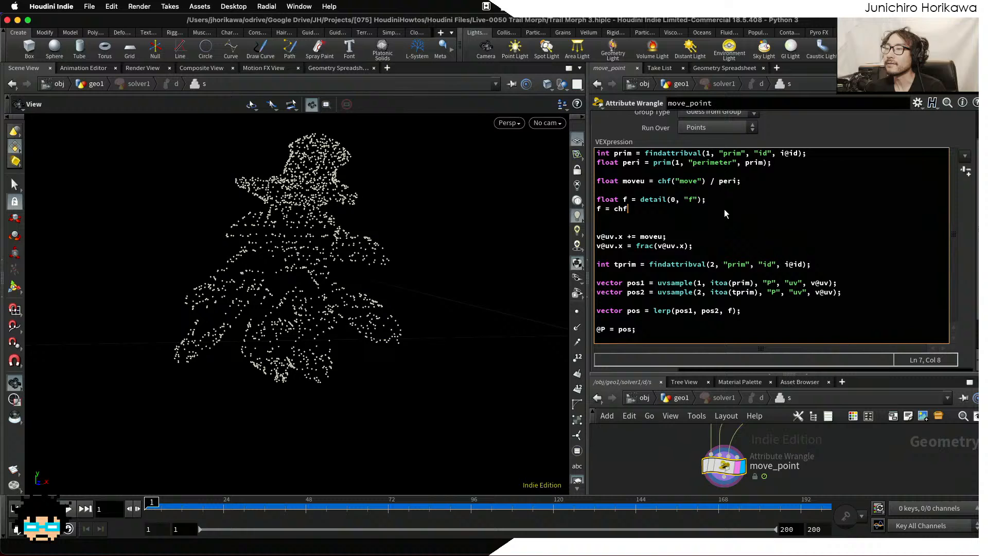
{"action": "key", "text": "BackSpace"}
{"action": "type", "text": "ra"}
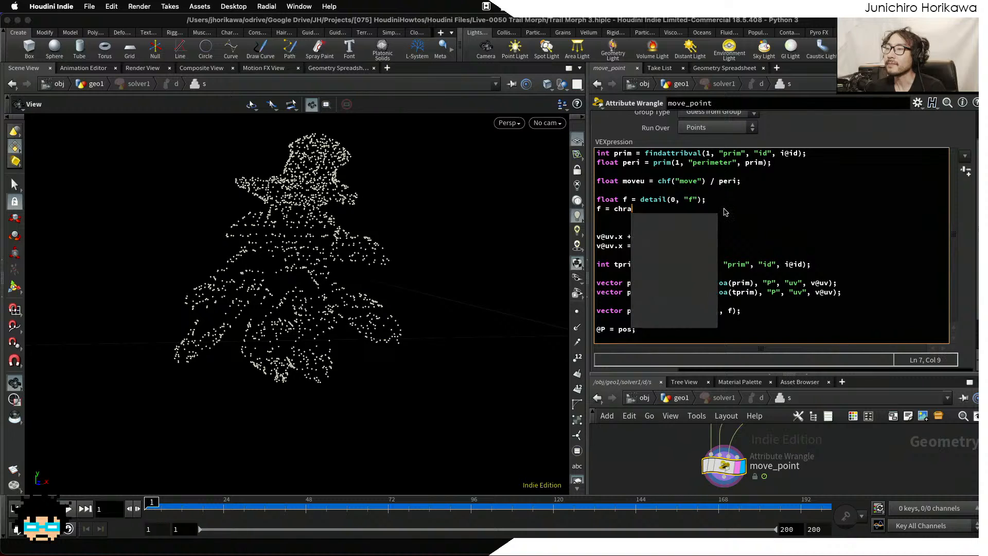
{"action": "type", "text": "mp(\"ramp"}
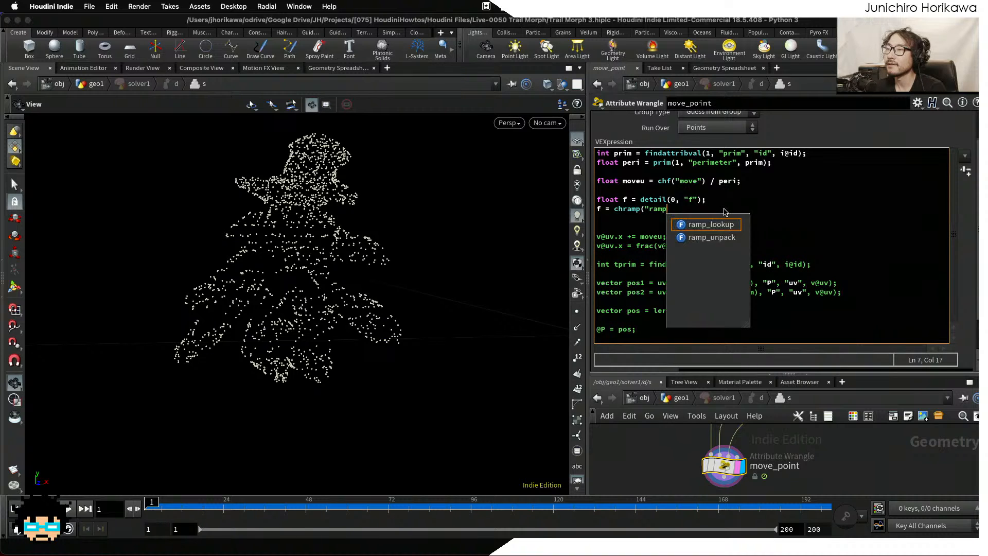
{"action": "type", "text": "\", f);"}
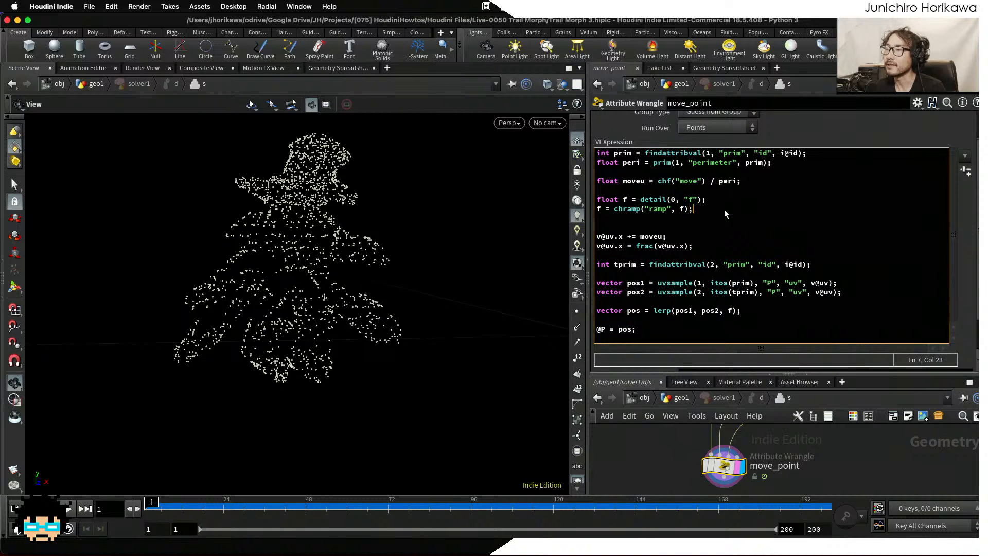
{"action": "left_click", "coordinate": [966, 171]}
{"action": "scroll", "coordinate": [959, 213], "scroll_direction": "down", "scroll_amount": 5}
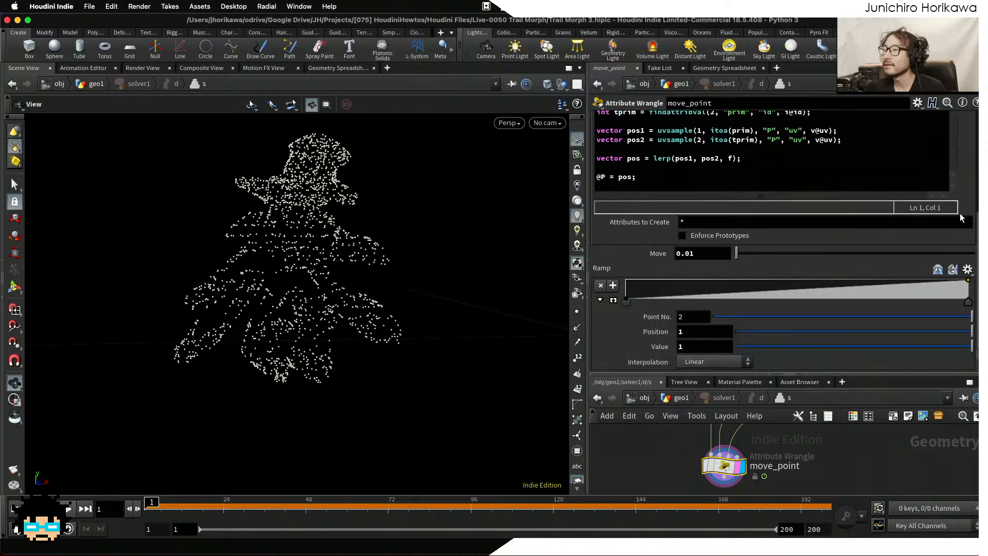
Enlarge the move_point ramp editor and set the ramp's end points to B-Spline interpolation.
{"action": "left_click", "coordinate": [614, 301]}
{"action": "right_click", "coordinate": [626, 300]}
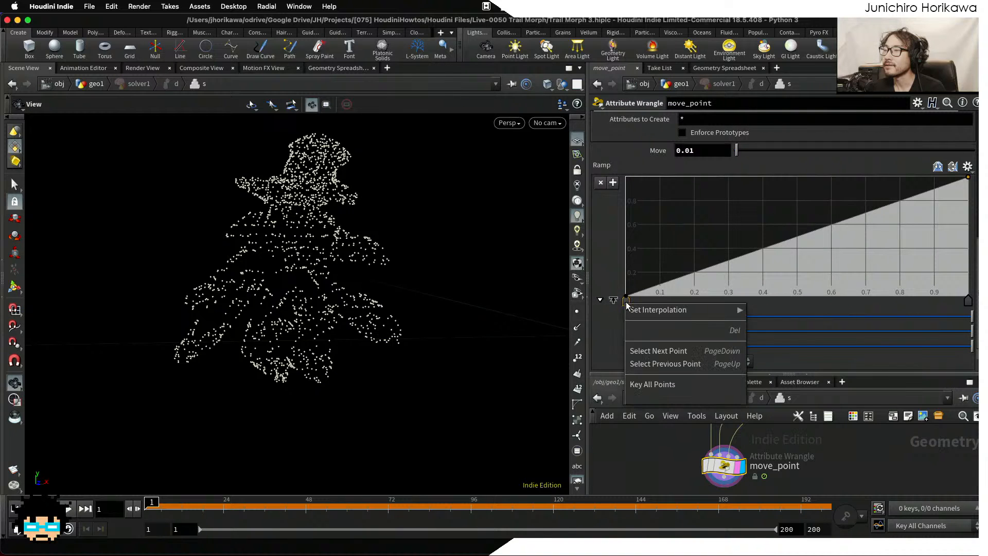
{"action": "mouse_move", "coordinate": [660, 314]}
{"action": "left_click", "coordinate": [772, 376]}
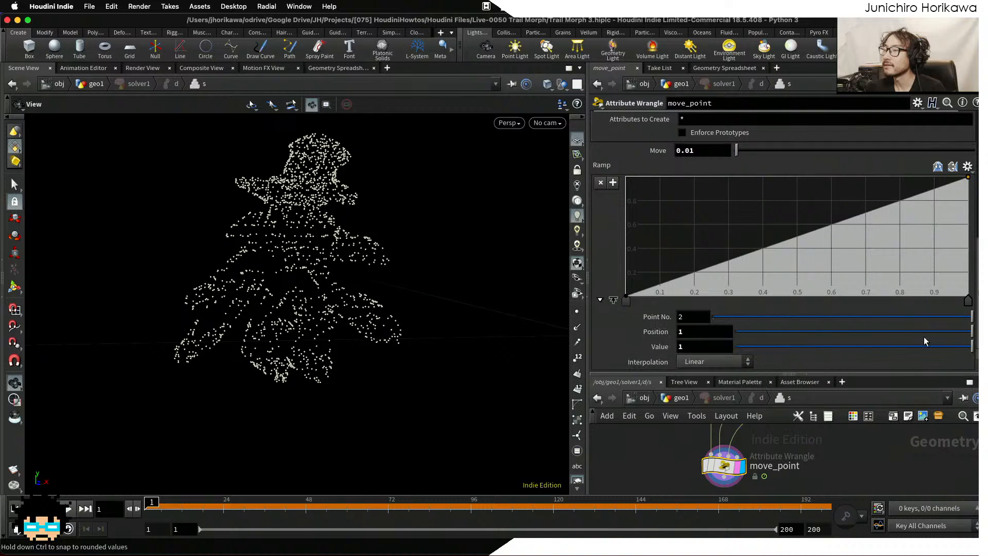
{"action": "right_click", "coordinate": [966, 305]}
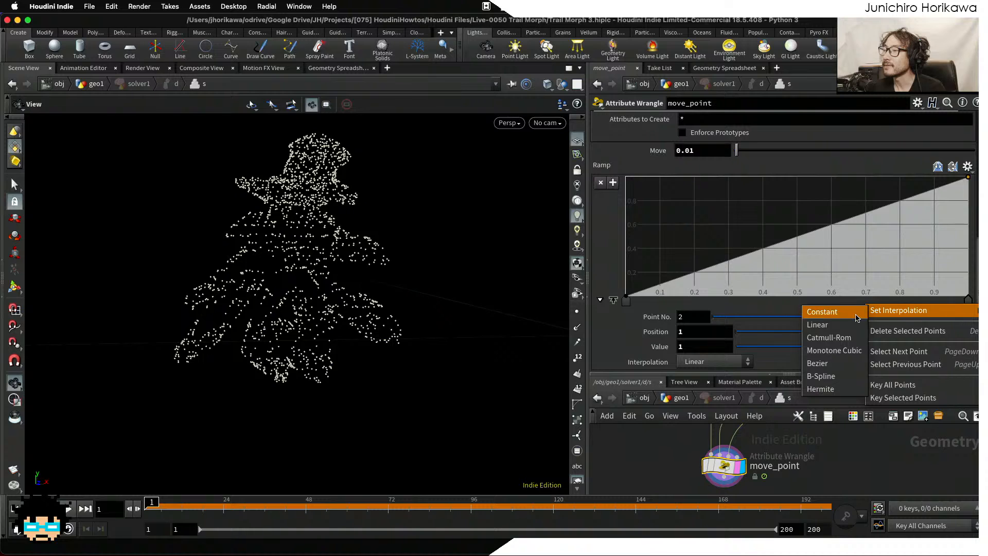
{"action": "left_click", "coordinate": [821, 376]}
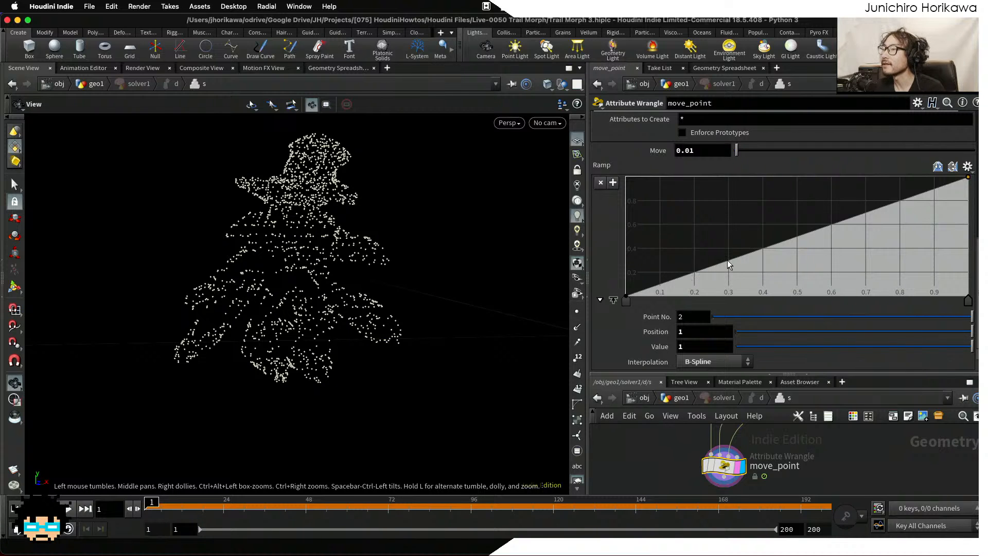
Shape the ramp into a steep S-curve with two added points, value 0 at about 0.447 and value 1 at about 0.55.
{"action": "left_click_drag", "start_coordinate": [729, 269], "coordinate": [750, 301]}
{"action": "left_click_drag", "start_coordinate": [852, 220], "coordinate": [851, 176]}
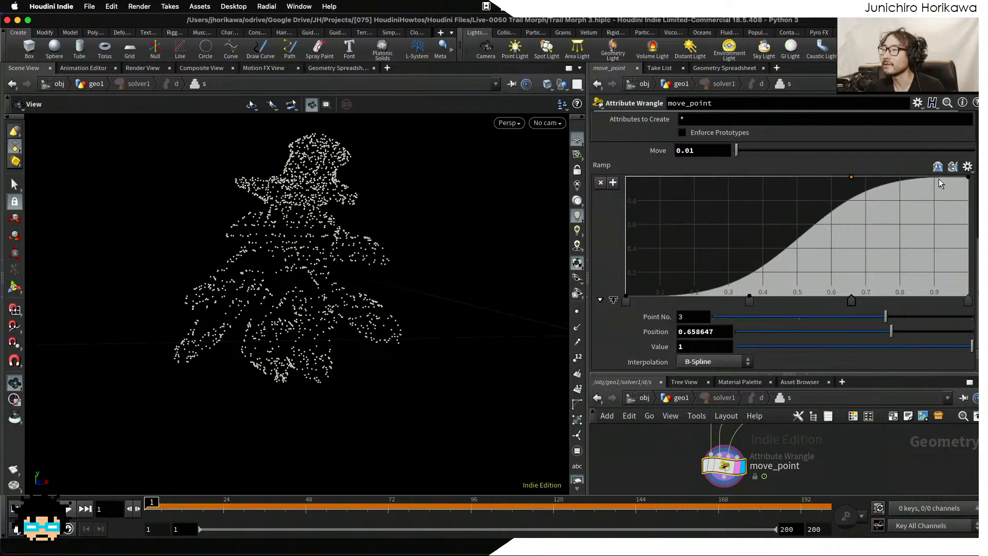
{"action": "left_click_drag", "start_coordinate": [852, 301], "coordinate": [833, 303]}
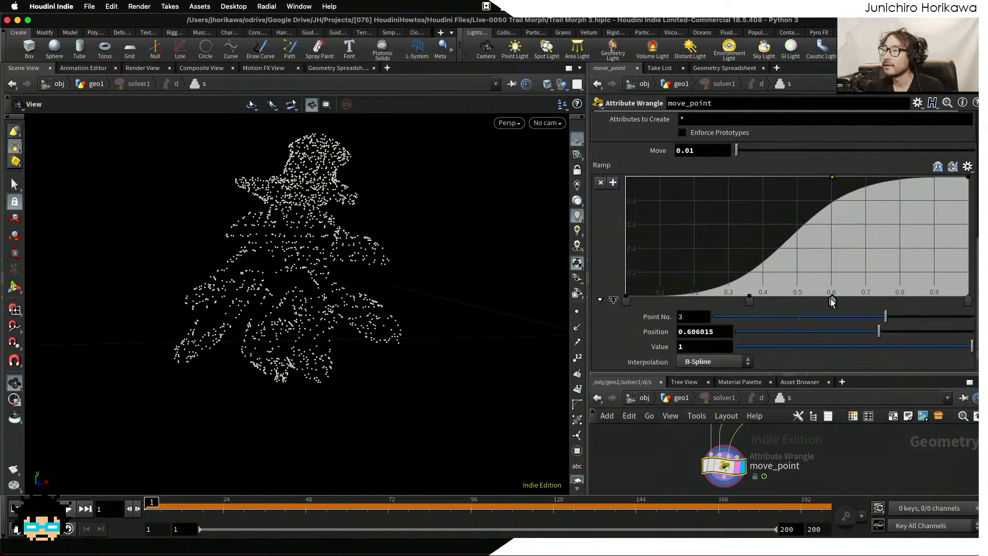
{"action": "mouse_move", "coordinate": [749, 301]}
{"action": "left_mouse_down"}
{"action": "mouse_move", "coordinate": [823, 300]}
{"action": "mouse_move", "coordinate": [779, 302]}
{"action": "left_mouse_up"}
{"action": "left_click", "coordinate": [778, 302]}
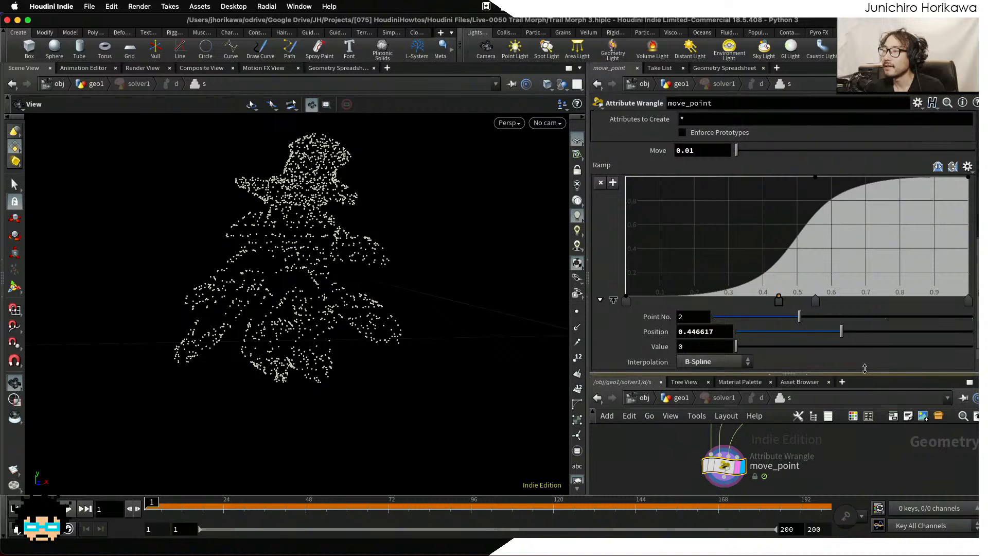
Play the solver simulation at the geo1 level, then return to frame 1 and save the scene.
{"action": "left_click_drag", "start_coordinate": [863, 374], "coordinate": [859, 292]}
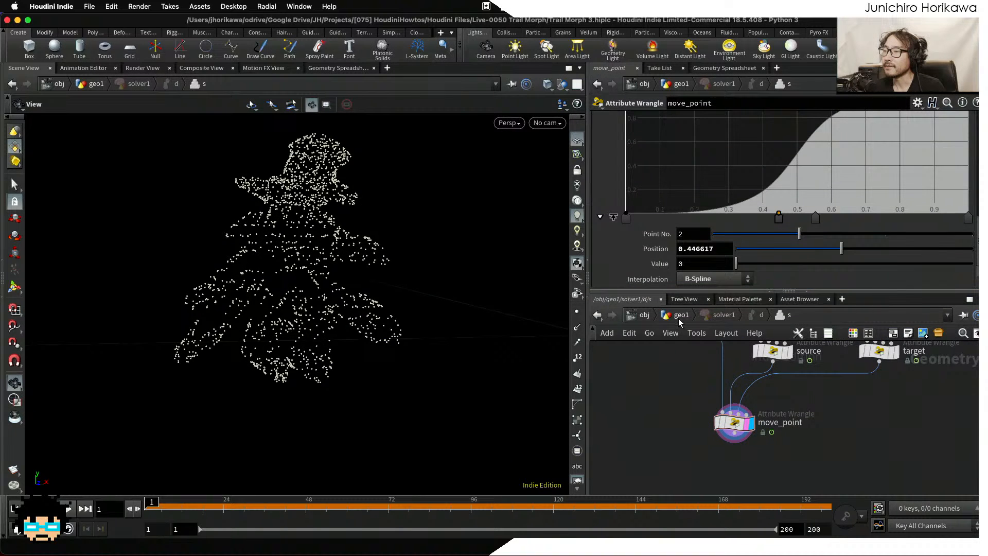
{"action": "left_click", "coordinate": [678, 315]}
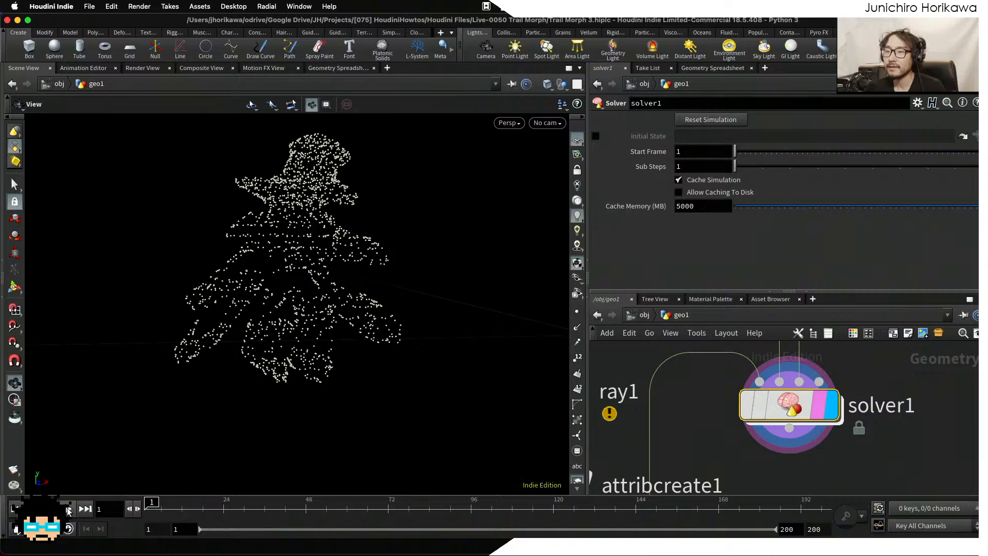
{"action": "left_click", "coordinate": [68, 509]}
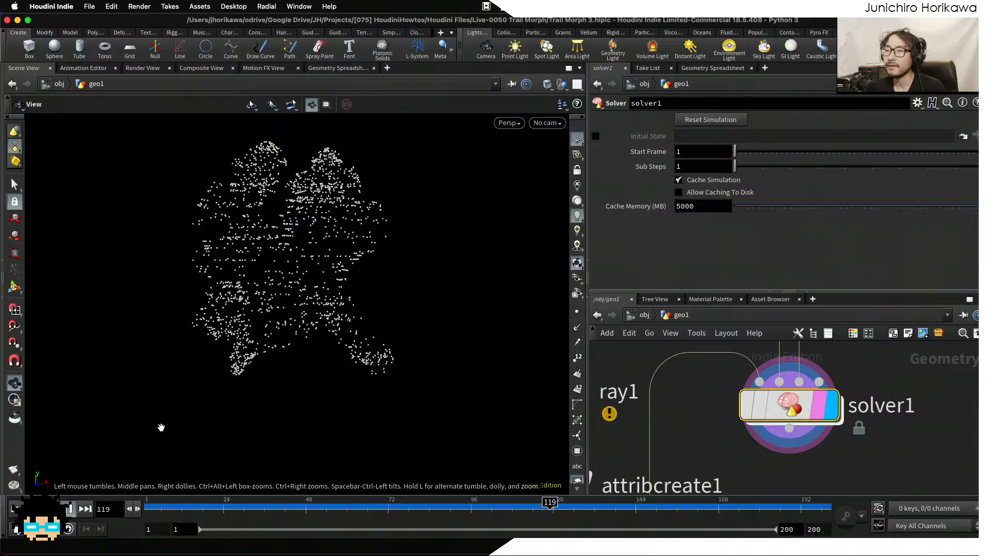
{"action": "left_click", "coordinate": [68, 510]}
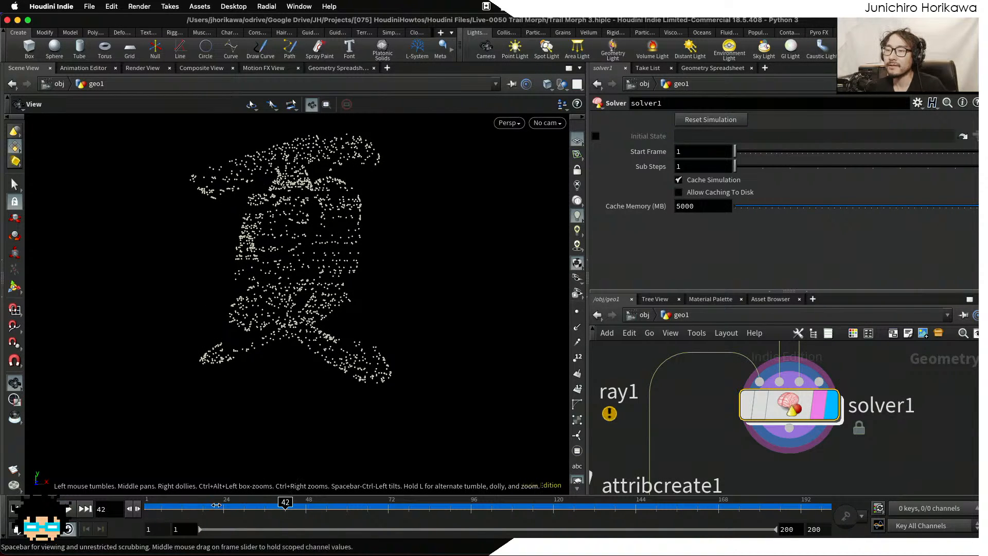
{"action": "left_click_drag", "start_coordinate": [217, 505], "coordinate": [100, 507]}
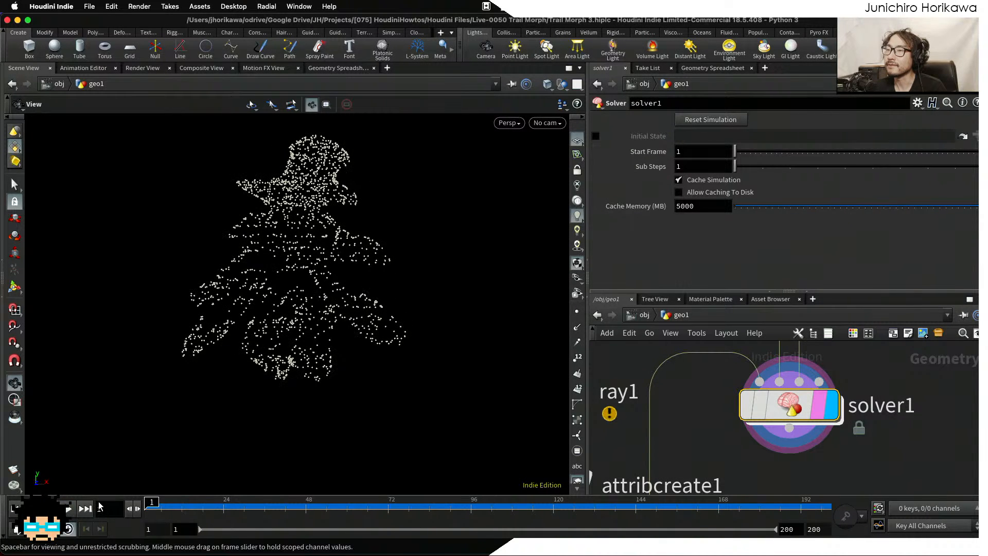
{"action": "key", "text": "super+s"}
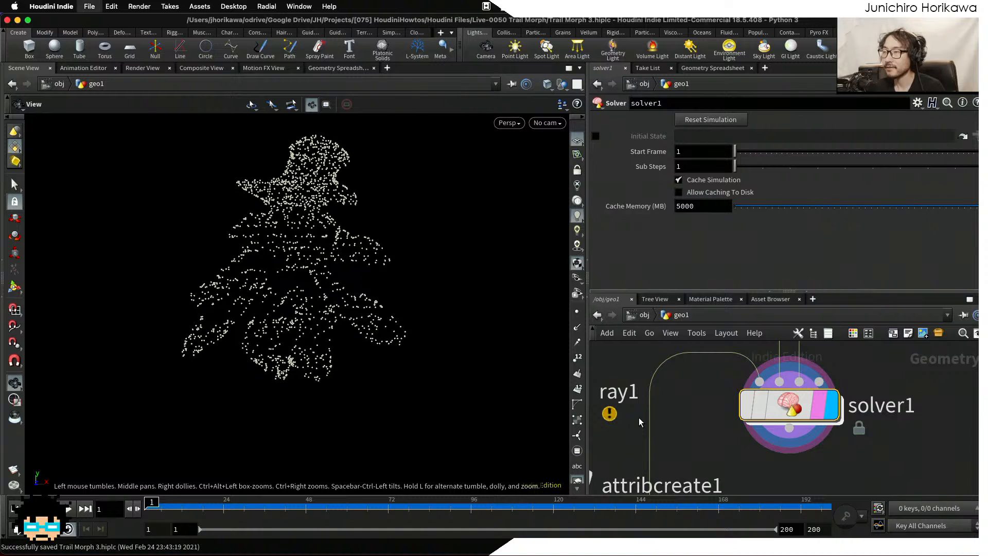
Add a Performance Monitor pane and start recording a profile.
{"action": "left_click", "coordinate": [765, 68]}
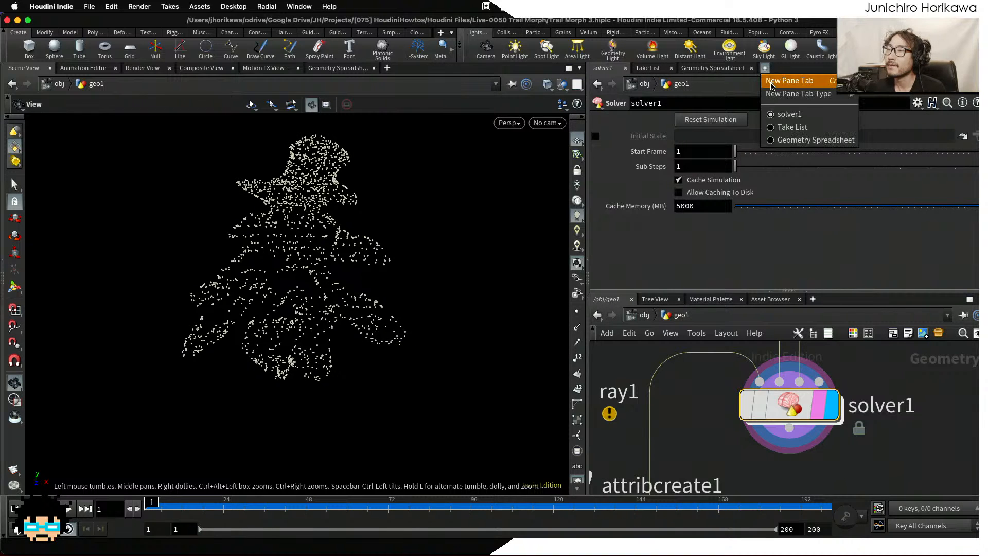
{"action": "mouse_move", "coordinate": [798, 93]}
{"action": "mouse_move", "coordinate": [874, 222]}
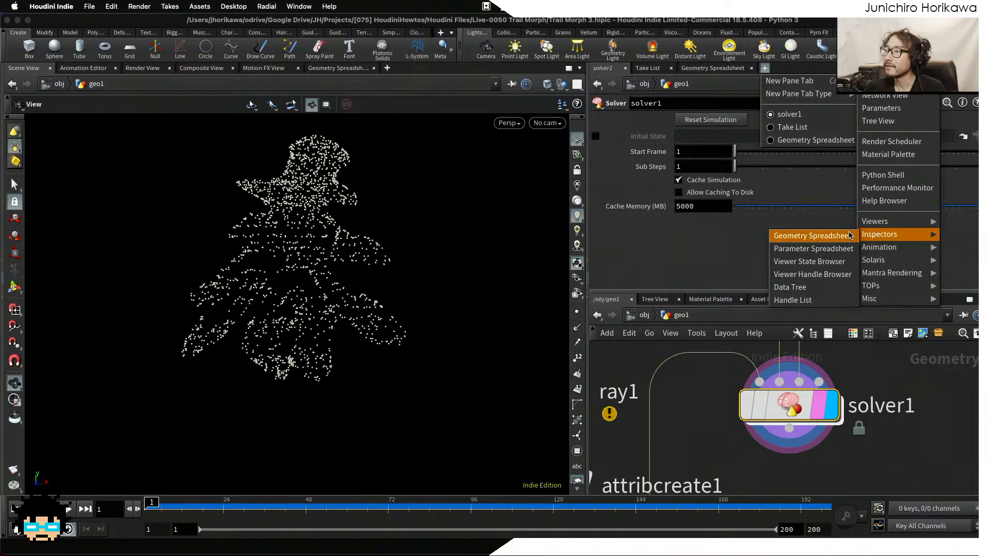
{"action": "mouse_move", "coordinate": [882, 251]}
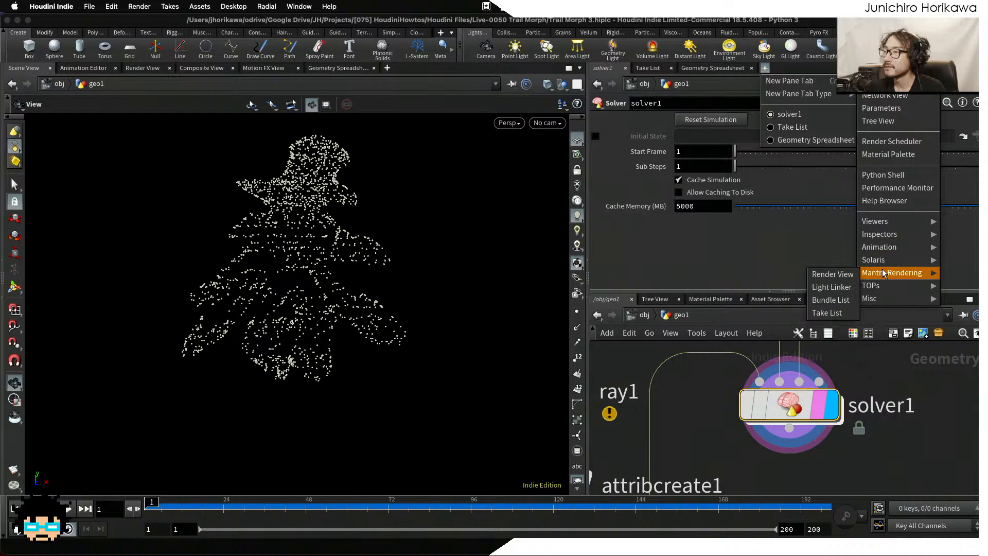
{"action": "mouse_move", "coordinate": [885, 304]}
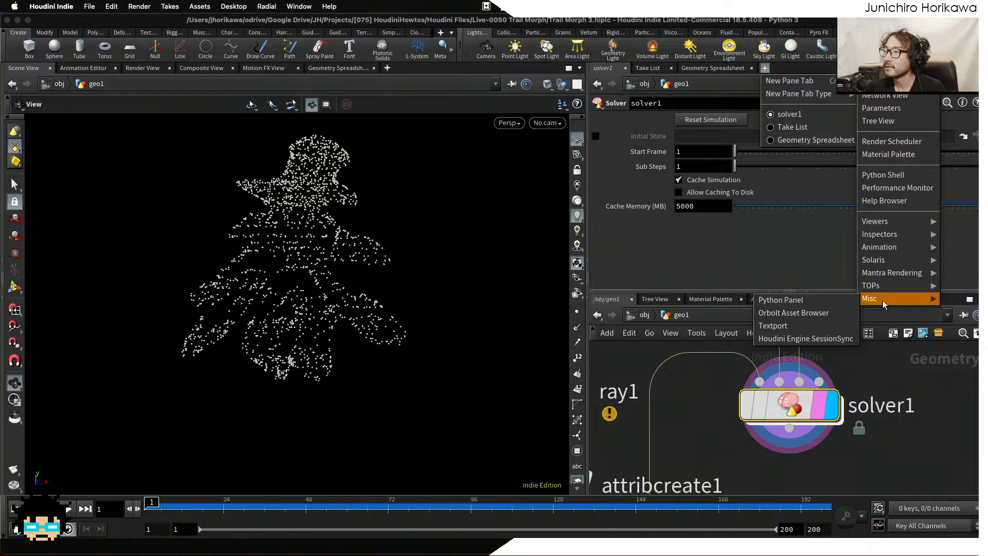
{"action": "left_click", "coordinate": [888, 189]}
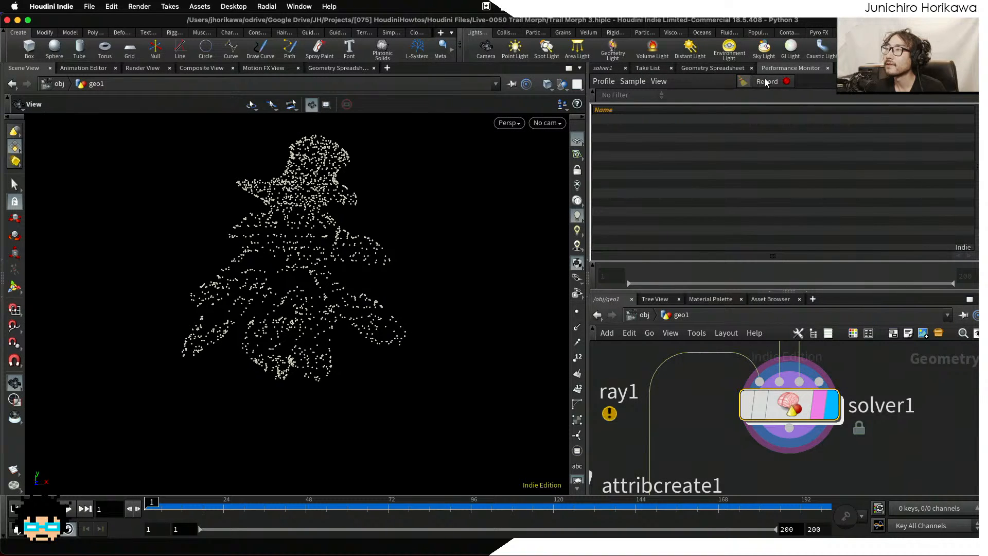
{"action": "left_click", "coordinate": [768, 82]}
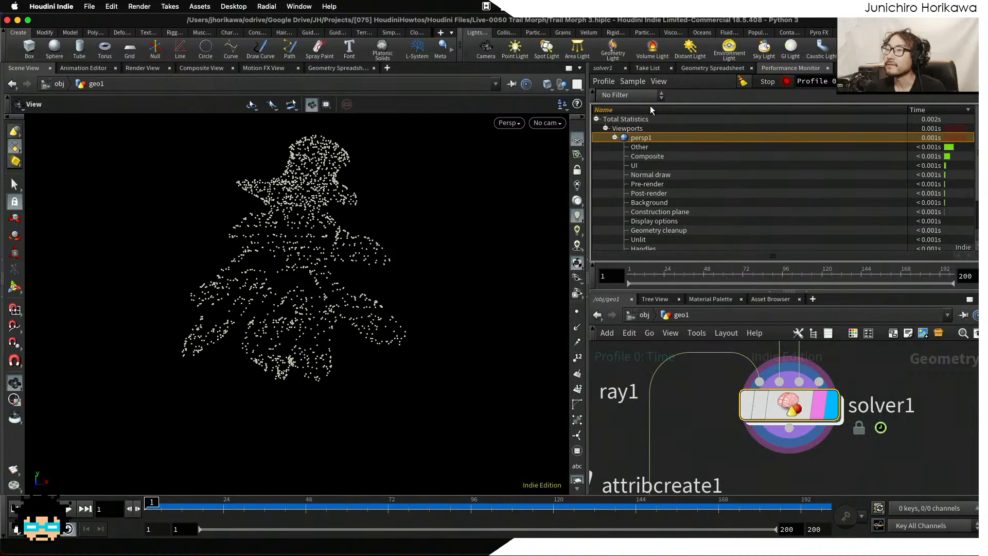
Reset the solver1 simulation and play it while profiling to examine the cook time of its nodes.
{"action": "left_click", "coordinate": [602, 69]}
{"action": "left_click", "coordinate": [700, 120]}
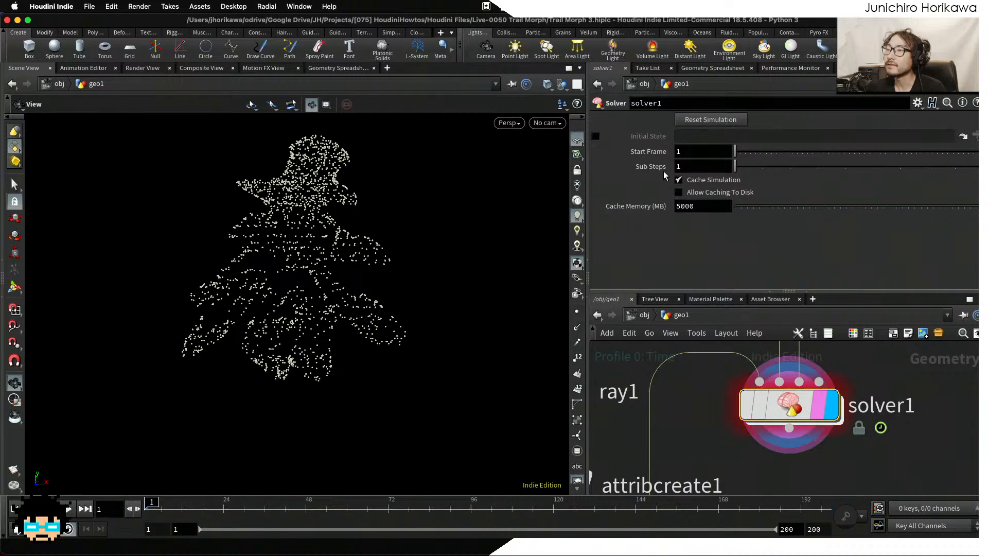
{"action": "left_click", "coordinate": [69, 509]}
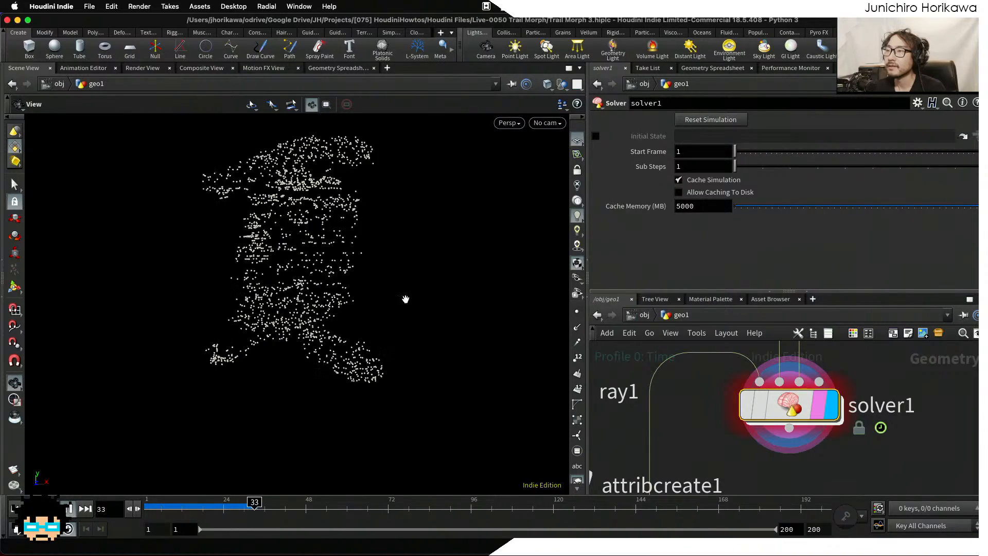
{"action": "left_click", "coordinate": [784, 69]}
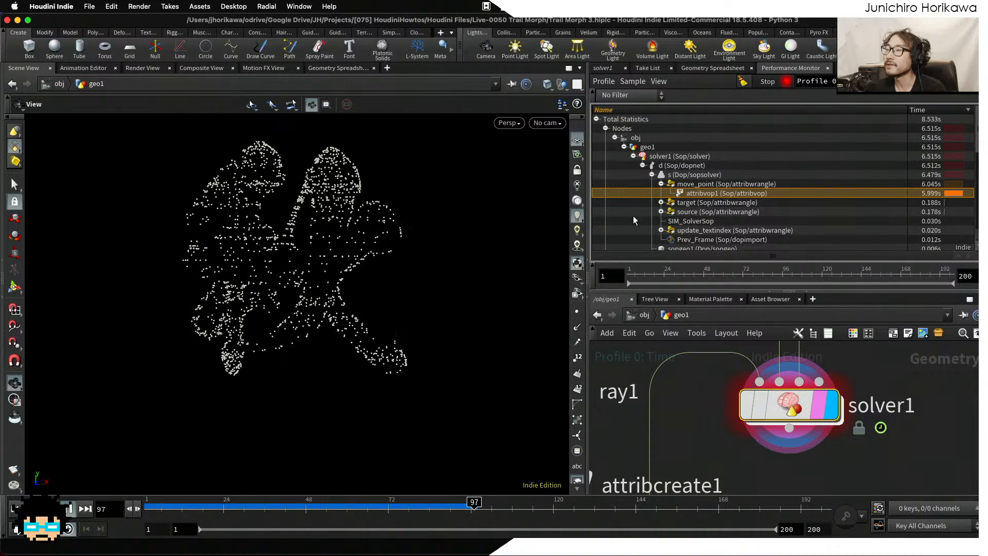
{"action": "left_click", "coordinate": [71, 510]}
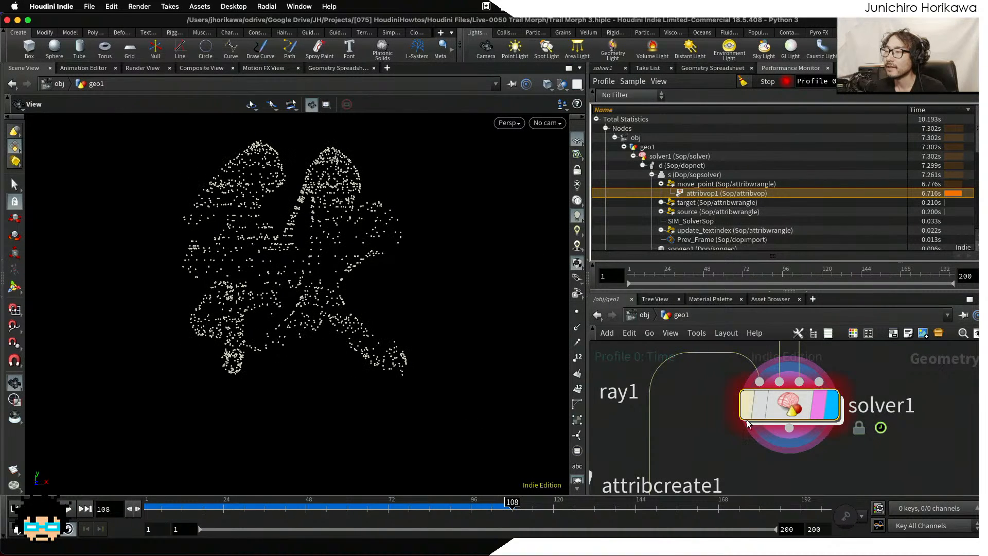
Go inside solver1 and examine the move_point wrangle code, highlighting itoa(prim) in the first uvsample call.
{"action": "double_click", "coordinate": [767, 409]}
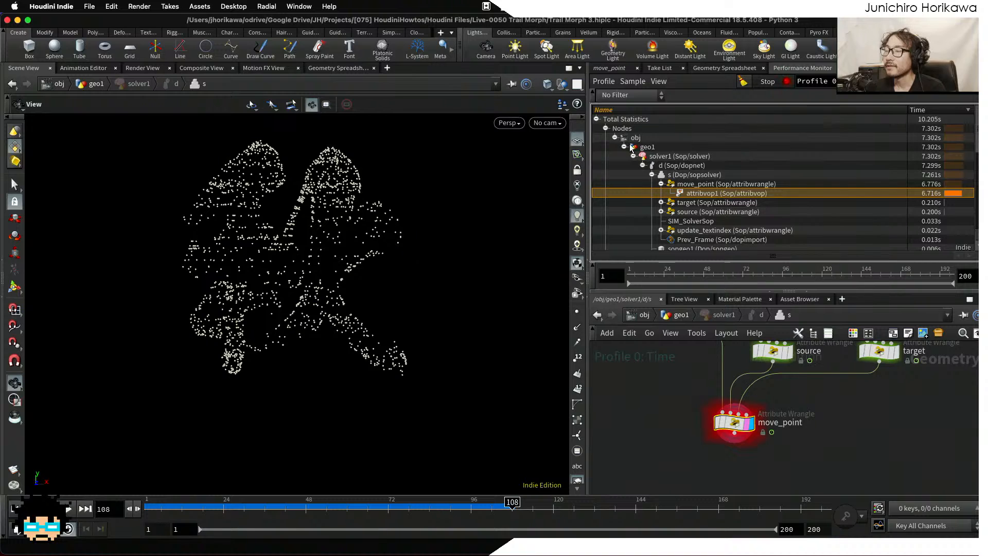
{"action": "left_click", "coordinate": [611, 69]}
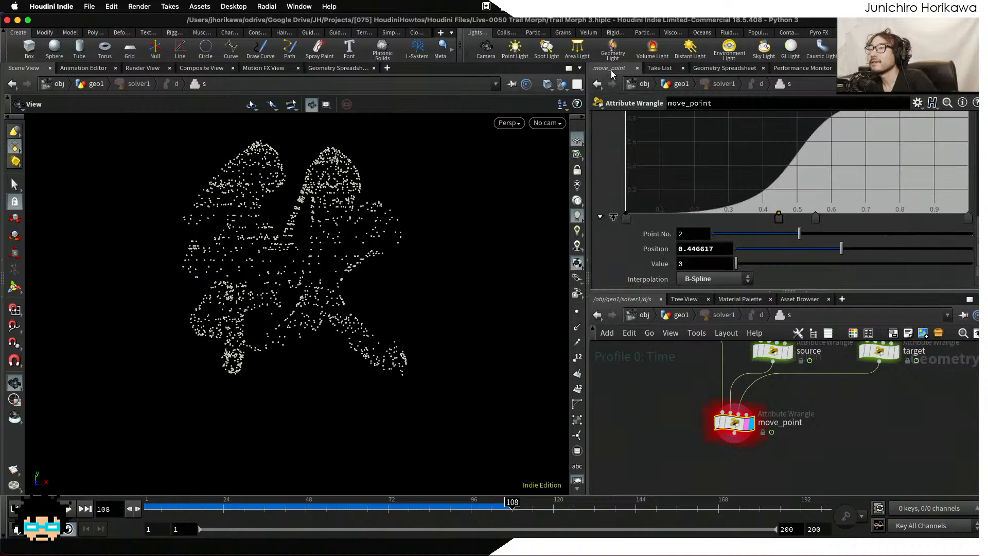
{"action": "scroll", "coordinate": [709, 202], "scroll_direction": "up", "scroll_amount": 10}
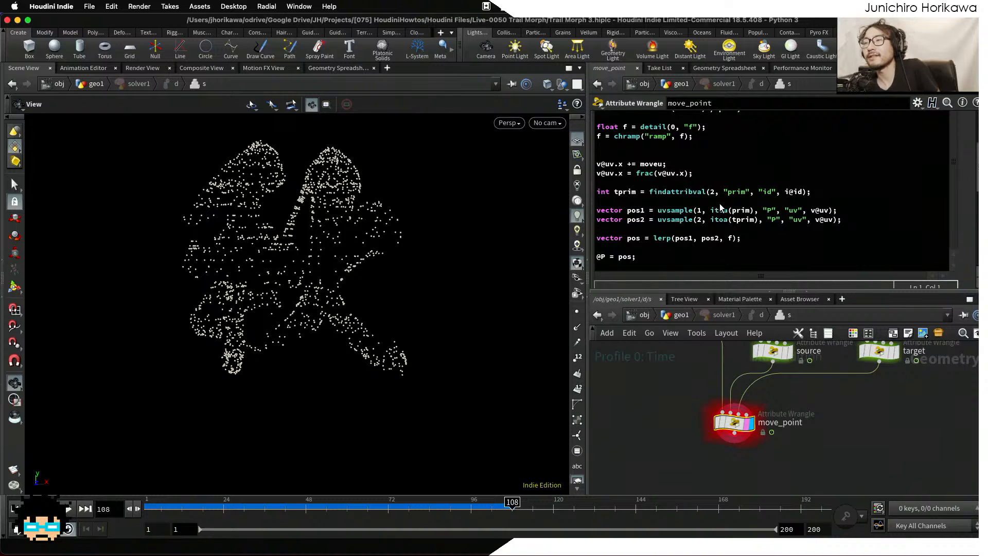
{"action": "left_click_drag", "start_coordinate": [711, 211], "coordinate": [755, 215]}
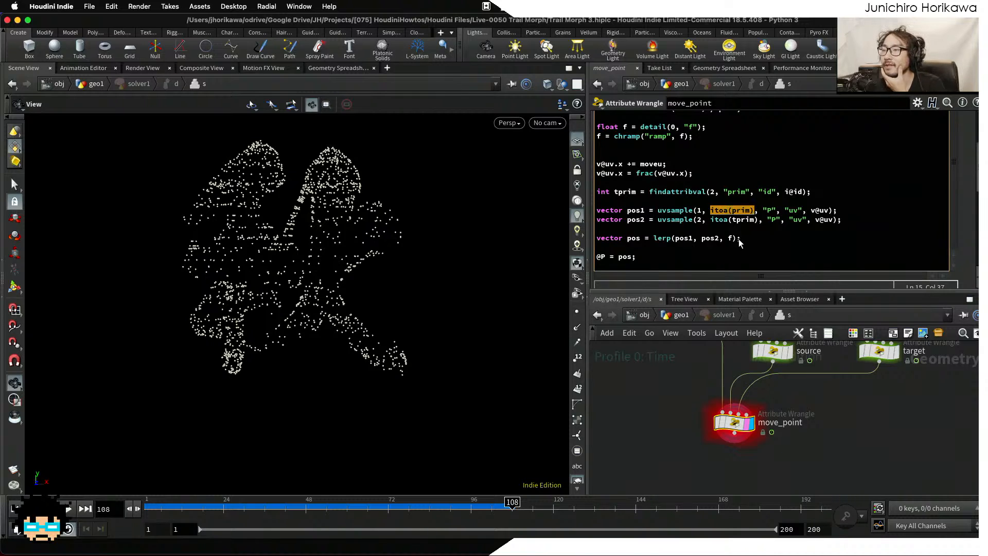
Switch to Chrome to look through the math and number function lists on the frac VEX page, and return to Houdini.
{"action": "key", "text": "ctrl+Up"}
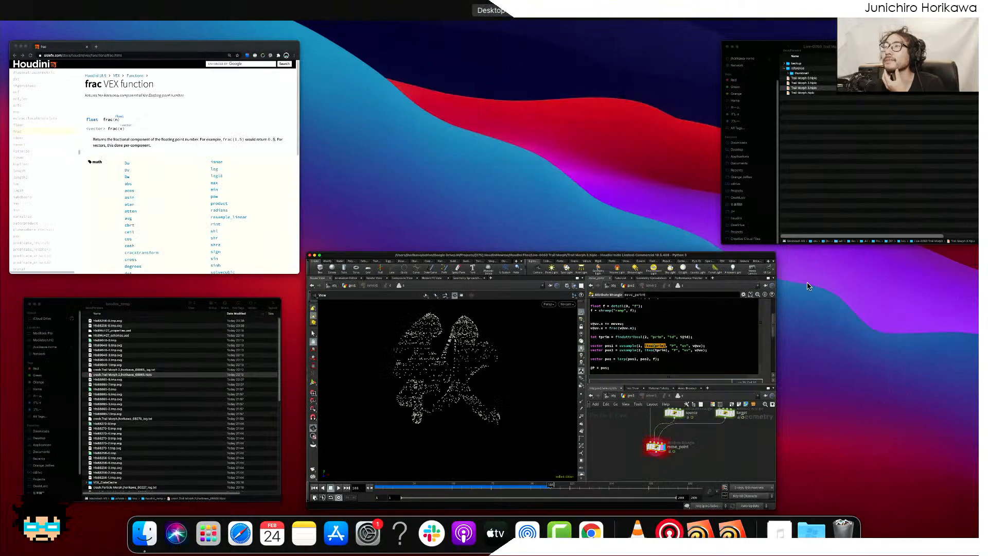
{"action": "left_click", "coordinate": [249, 147]}
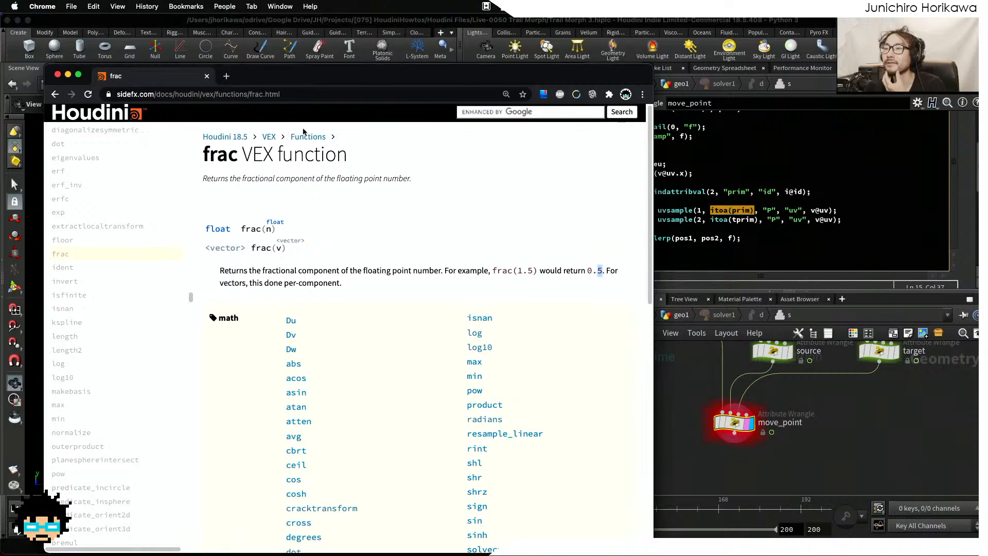
{"action": "scroll", "coordinate": [319, 205], "scroll_direction": "down", "scroll_amount": 5}
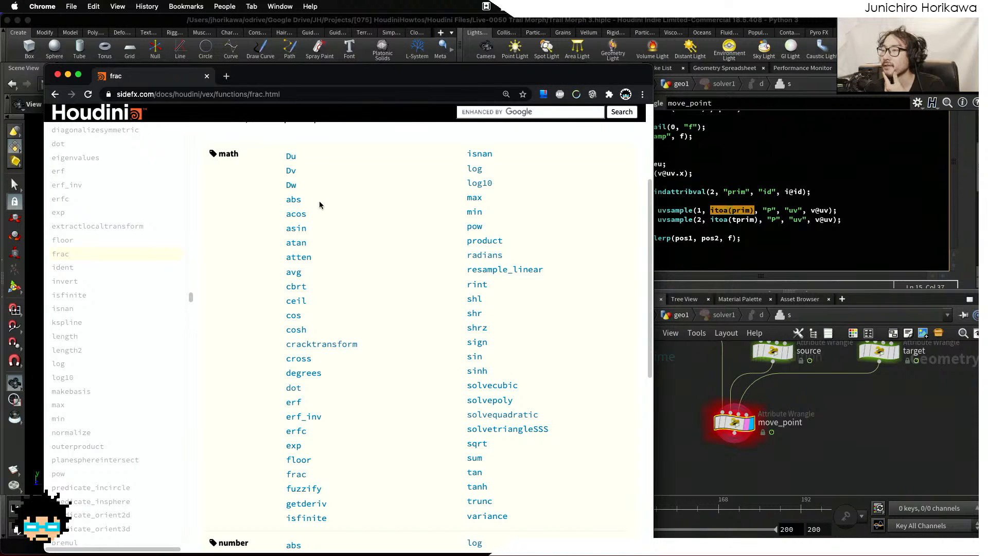
{"action": "scroll", "coordinate": [319, 202], "scroll_direction": "down", "scroll_amount": 5}
{"action": "scroll", "coordinate": [320, 202], "scroll_direction": "up", "scroll_amount": 10}
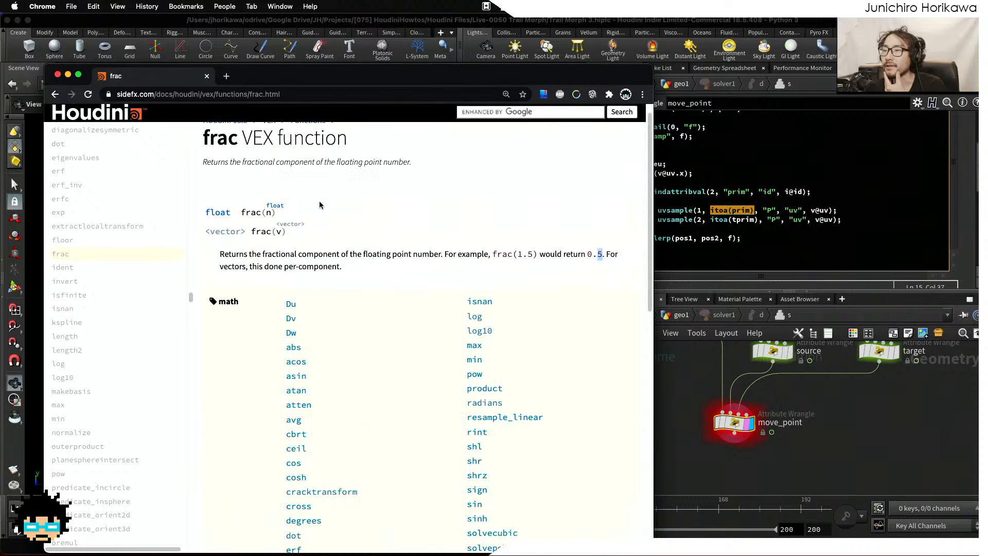
{"action": "scroll", "coordinate": [320, 205], "scroll_direction": "down", "scroll_amount": 10}
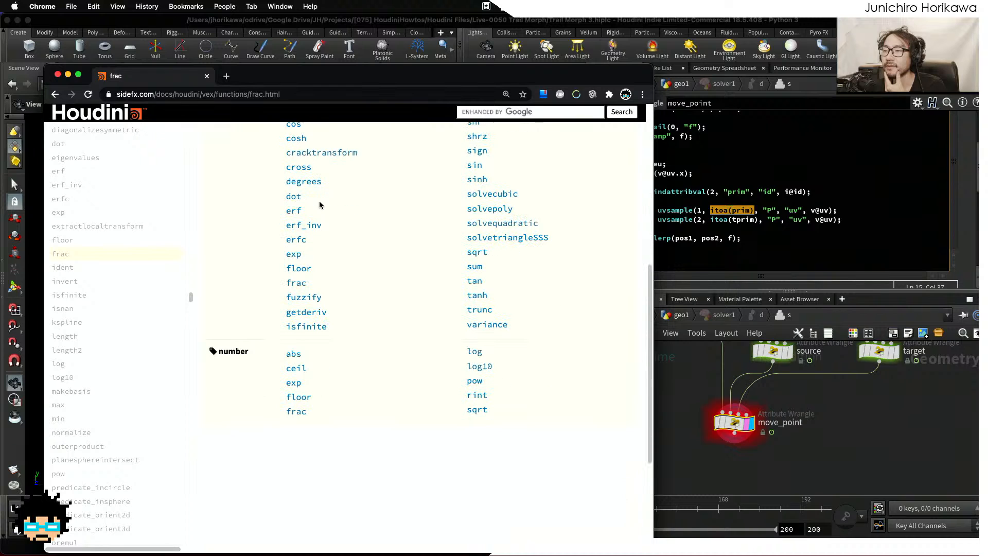
{"action": "scroll", "coordinate": [387, 250], "scroll_direction": "up", "scroll_amount": 1}
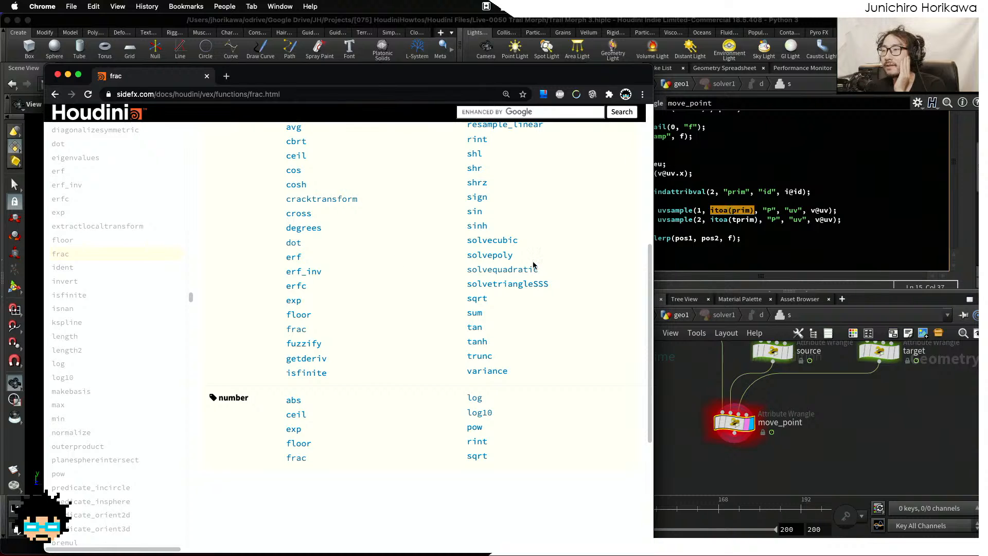
{"action": "left_click", "coordinate": [694, 360]}
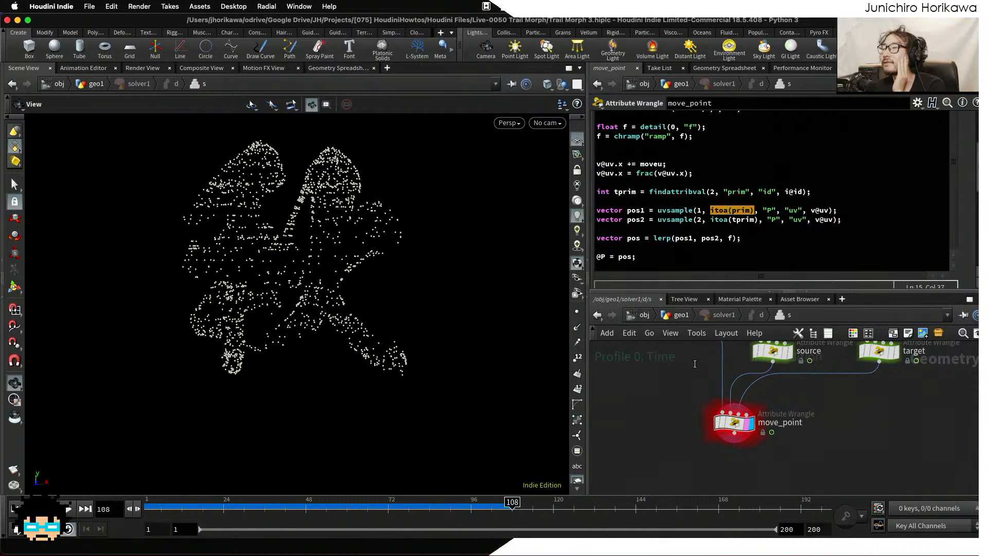
Switch to Chrome, find uvsample in the VEX function list and open its documentation page.
{"action": "key", "text": "ctrl+Up"}
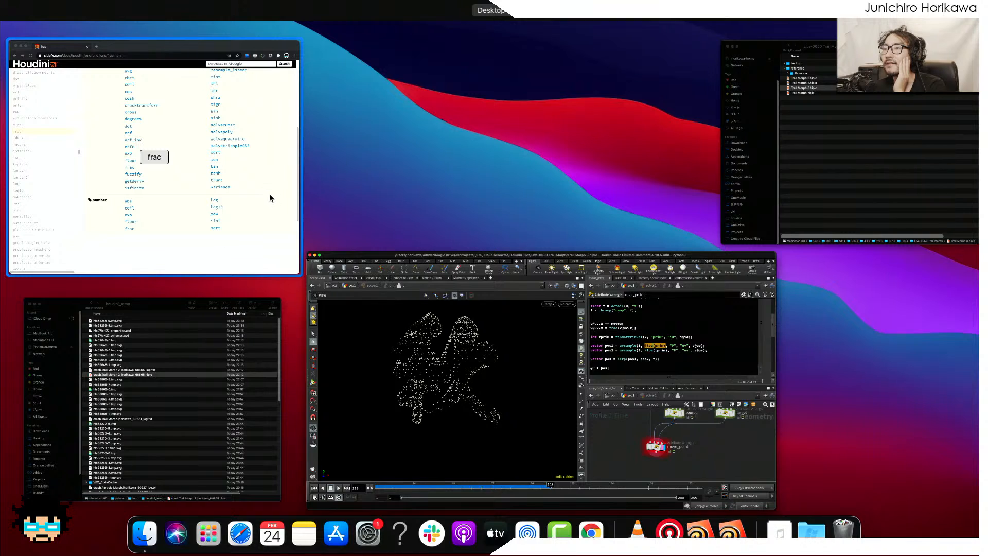
{"action": "left_click", "coordinate": [269, 194]}
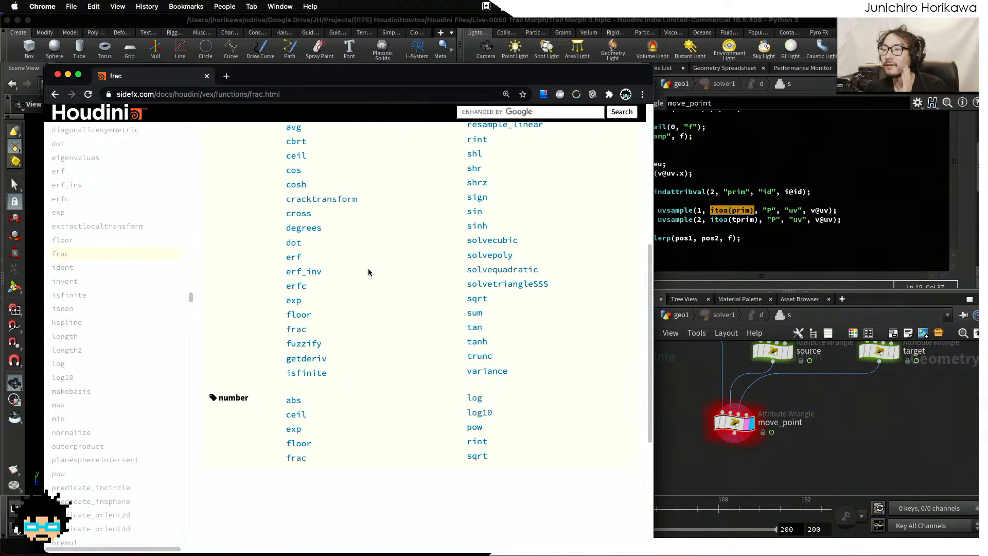
{"action": "scroll", "coordinate": [406, 309], "scroll_direction": "down", "scroll_amount": 3}
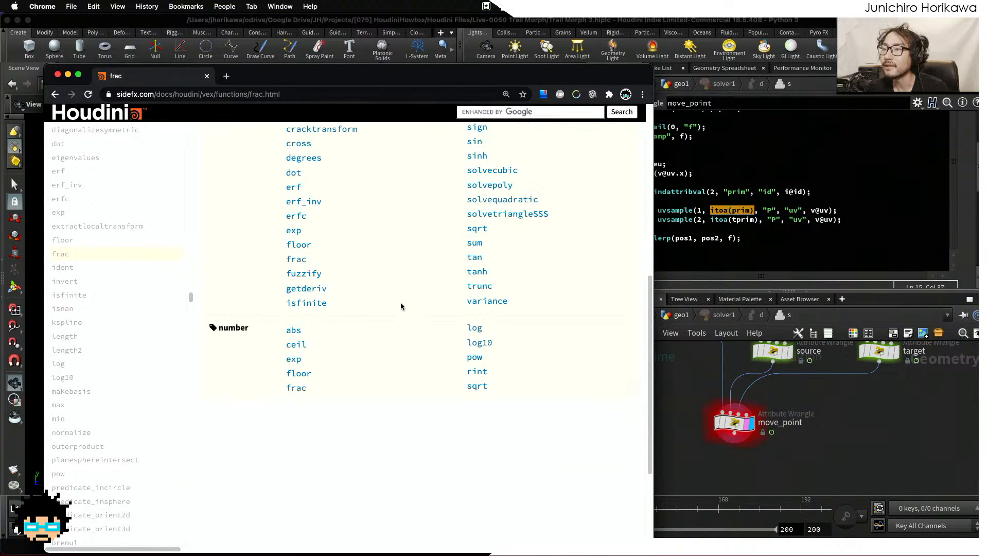
{"action": "scroll", "coordinate": [401, 302], "scroll_direction": "up", "scroll_amount": 5}
{"action": "key", "text": "super+f"}
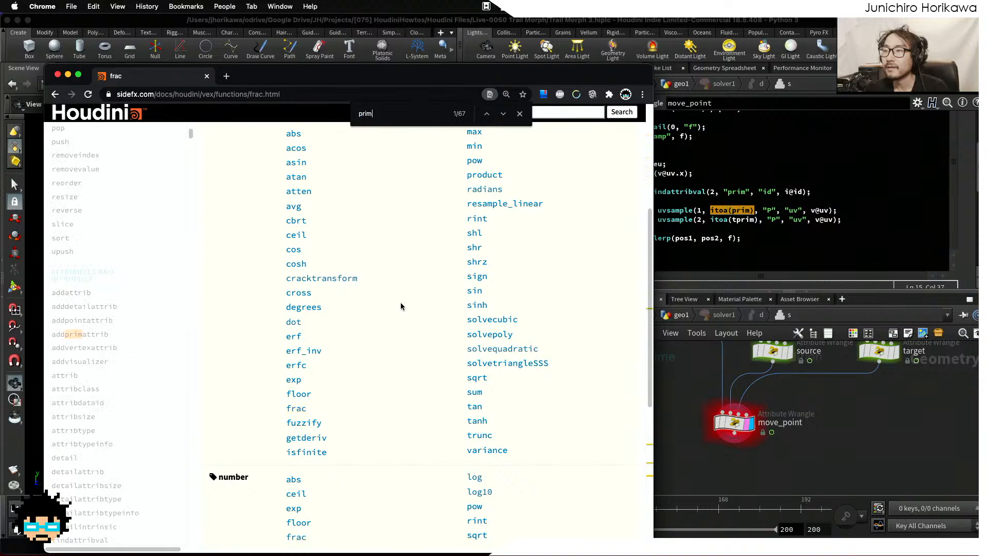
{"action": "type", "text": "uvsample"}
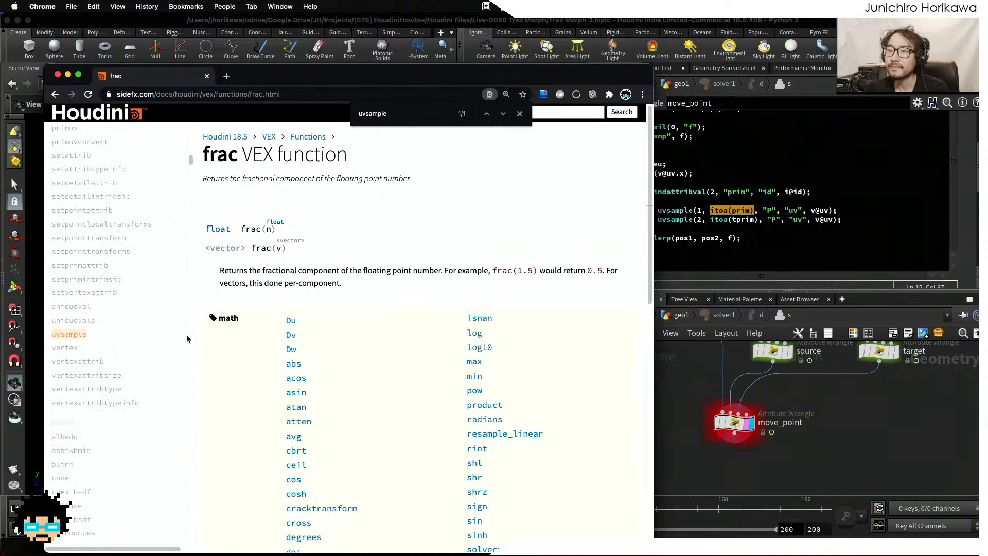
{"action": "left_click", "coordinate": [69, 334]}
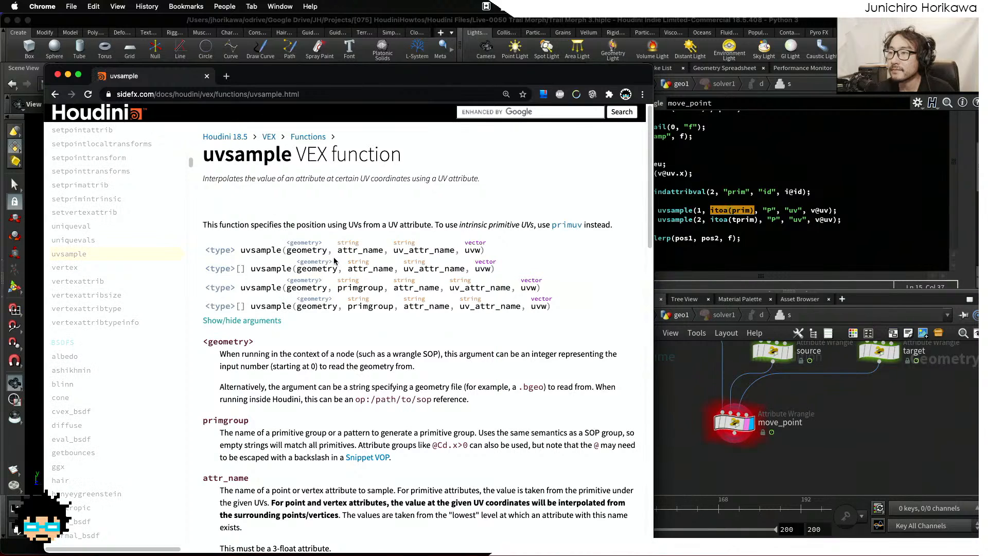
Highlight the primgroup argument in the third uvsample signature, and return to the pos1 uvsample call in Houdini's move_point wrangle.
{"action": "mouse_move", "coordinate": [337, 288]}
{"action": "left_mouse_down"}
{"action": "mouse_move", "coordinate": [385, 288]}
{"action": "mouse_move", "coordinate": [338, 290]}
{"action": "left_mouse_up"}
{"action": "left_click", "coordinate": [384, 289]}
{"action": "left_click", "coordinate": [339, 288]}
{"action": "left_click", "coordinate": [383, 290]}
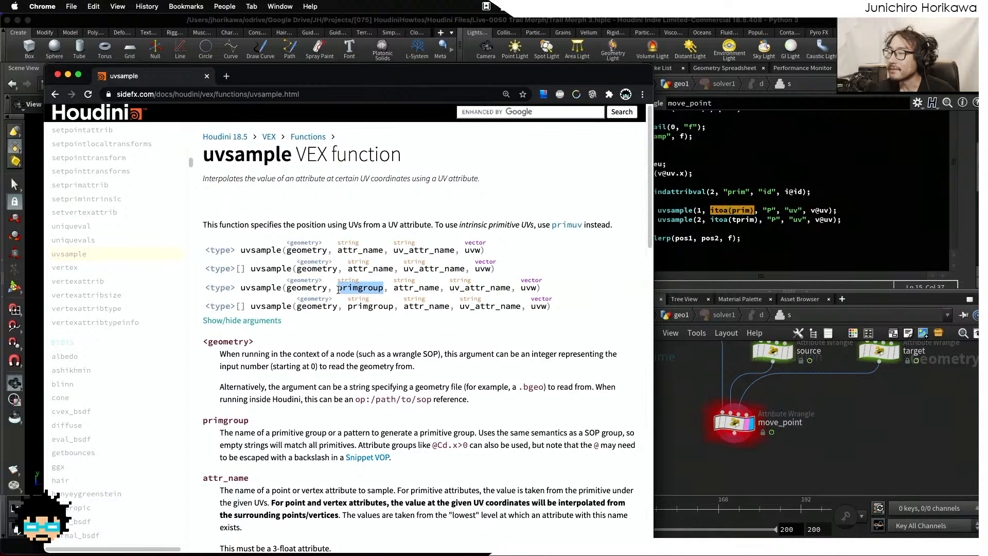
{"action": "left_click", "coordinate": [701, 450]}
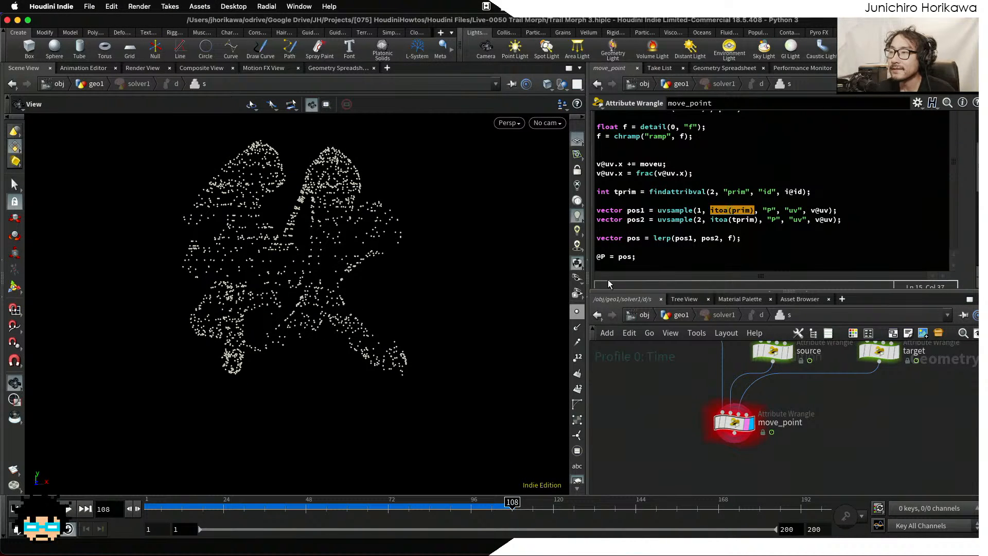
{"action": "left_click", "coordinate": [649, 227]}
{"action": "left_click", "coordinate": [656, 211]}
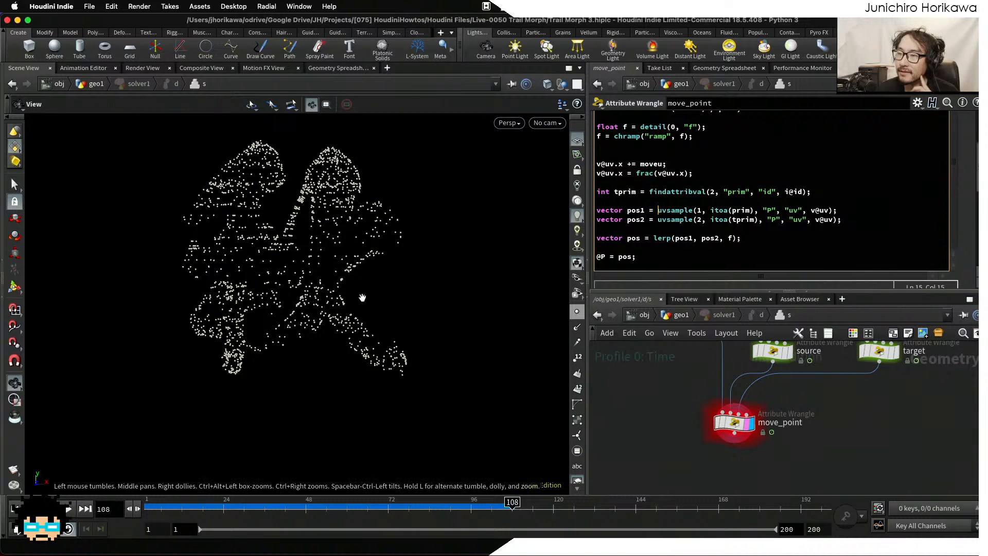
Play the point morph from frame 1 to examine the moving points up close, and return to frame 1.
{"action": "scroll", "coordinate": [357, 293], "scroll_direction": "up", "scroll_amount": 6}
{"action": "middle_click_drag", "start_coordinate": [304, 309], "coordinate": [303, 352]}
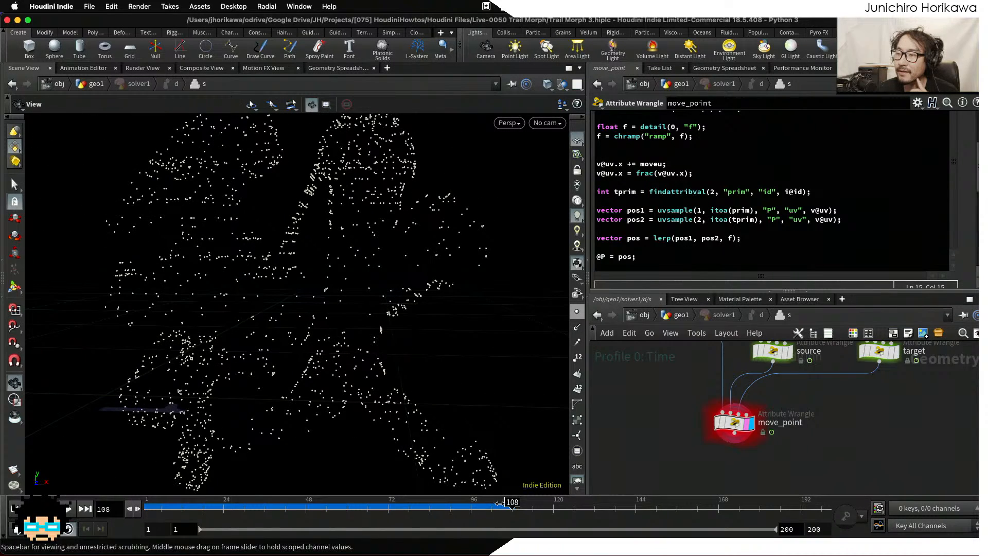
{"action": "left_click_drag", "start_coordinate": [514, 504], "coordinate": [91, 505]}
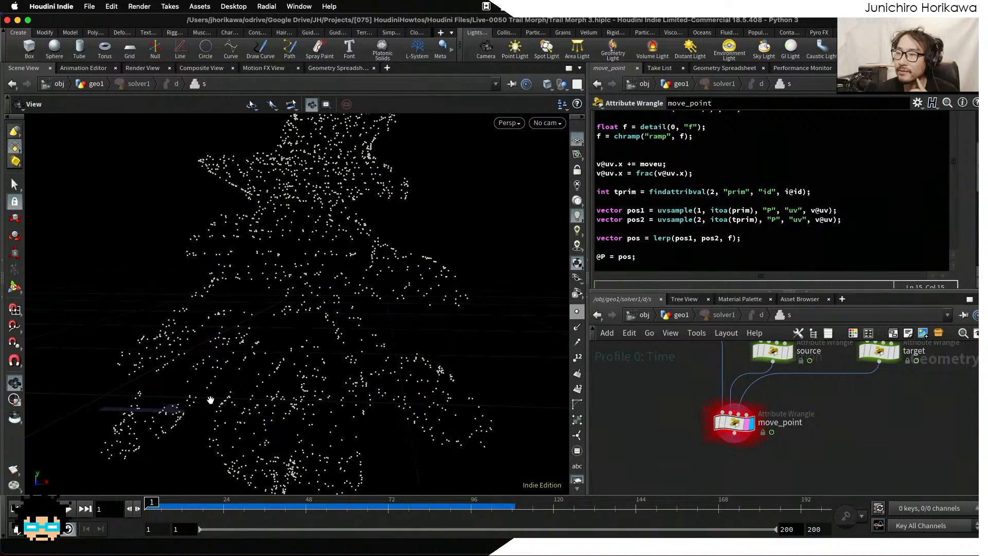
{"action": "scroll", "coordinate": [218, 342], "scroll_direction": "up", "scroll_amount": 5}
{"action": "left_click_drag", "start_coordinate": [208, 371], "coordinate": [161, 373]}
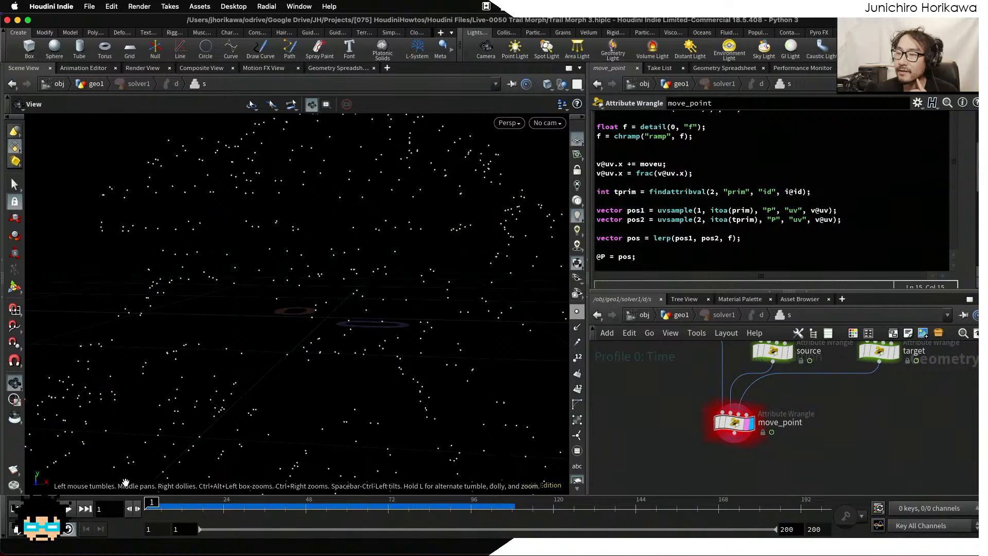
{"action": "left_click", "coordinate": [68, 508]}
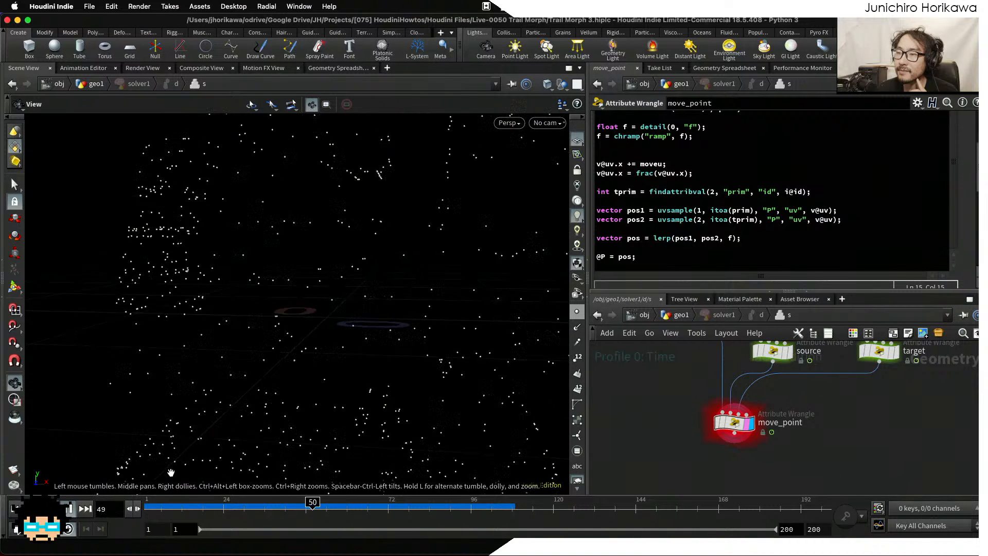
{"action": "left_click_drag", "start_coordinate": [189, 512], "coordinate": [88, 512]}
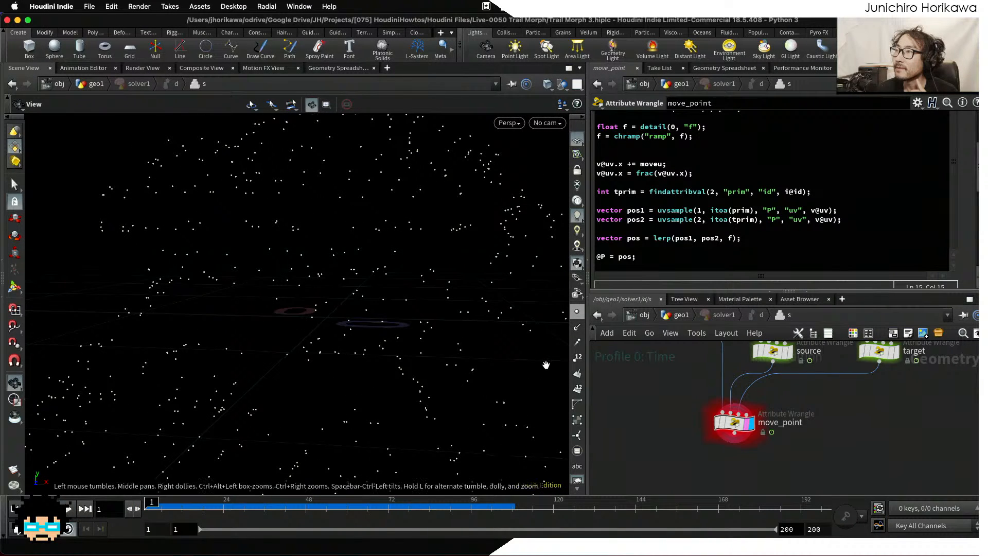
{"action": "right_click_drag", "start_coordinate": [325, 181], "coordinate": [318, 235]}
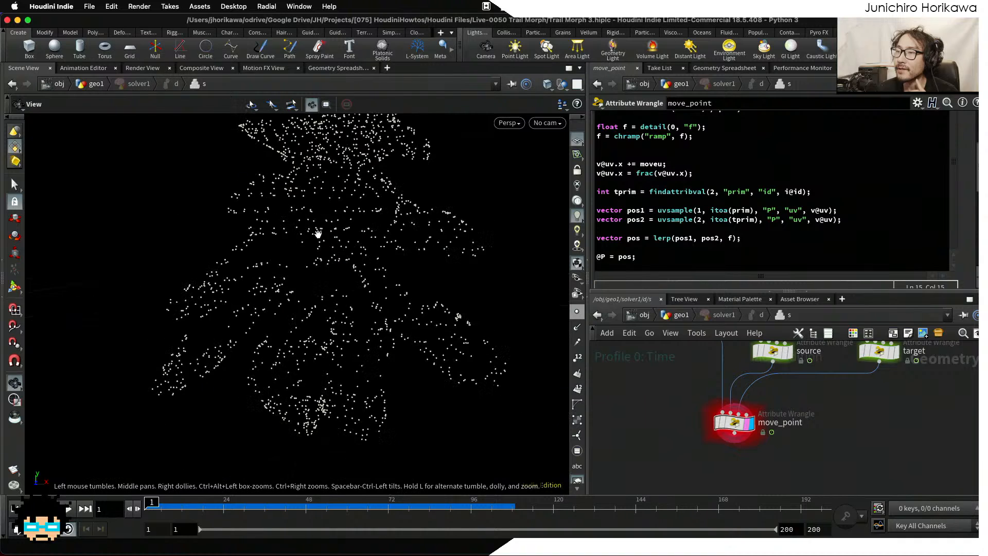
{"action": "middle_click_drag", "start_coordinate": [318, 234], "coordinate": [298, 265]}
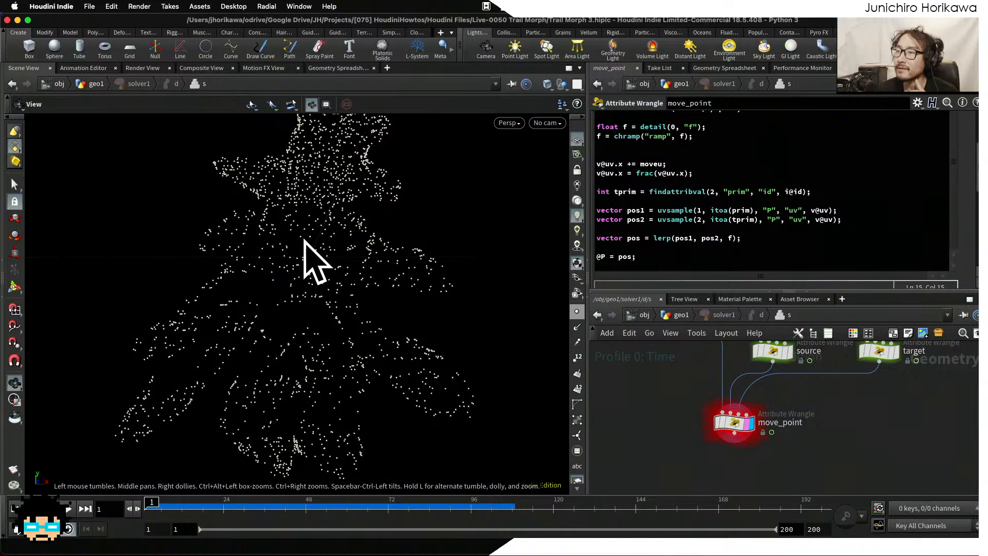
Point out the pos1 uvsample call, switch to Chrome, find primuv on the uvsample page and open its documentation.
{"action": "left_click", "coordinate": [650, 210]}
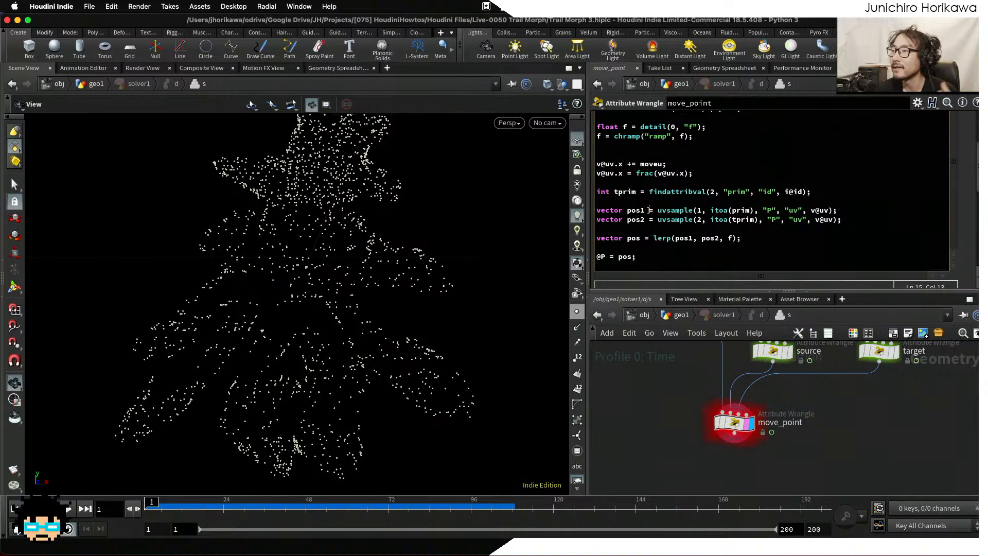
{"action": "left_click", "coordinate": [658, 211]}
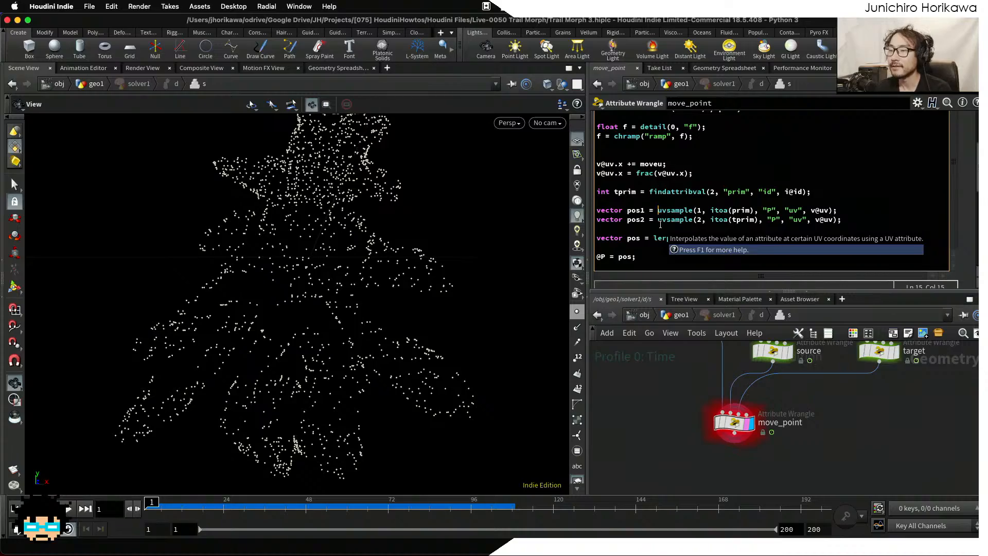
{"action": "key", "text": "ctrl+Up"}
{"action": "left_click", "coordinate": [259, 204]}
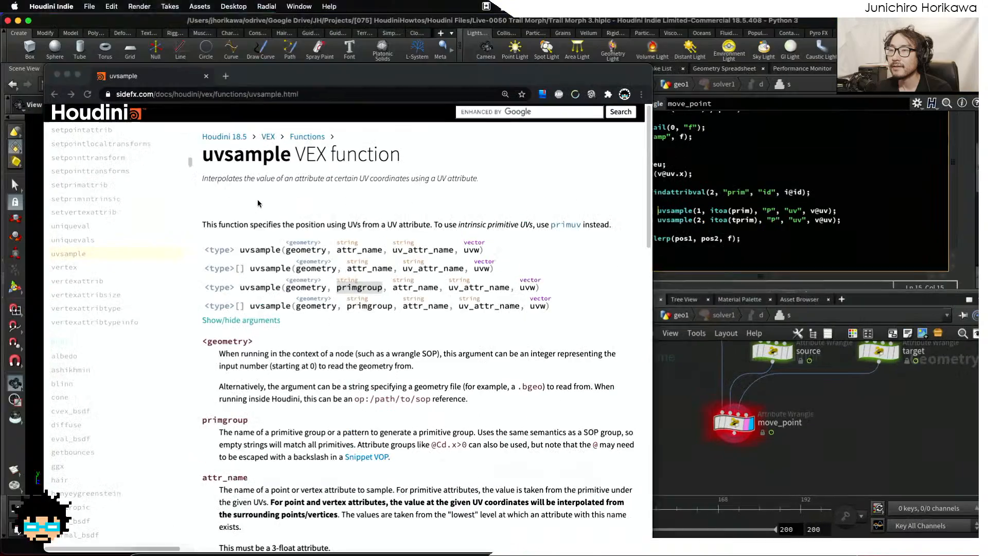
{"action": "key", "text": "super+f"}
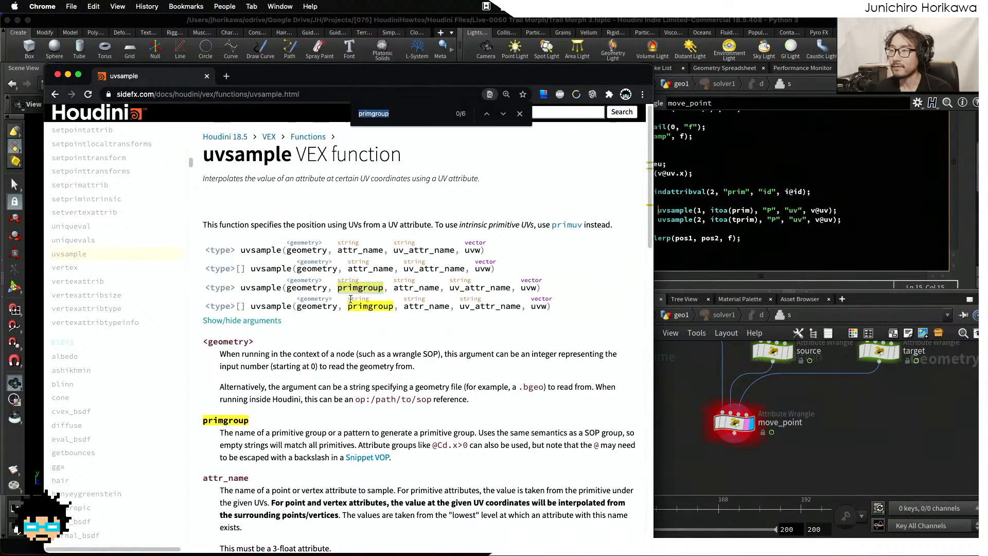
{"action": "type", "text": "primuv"}
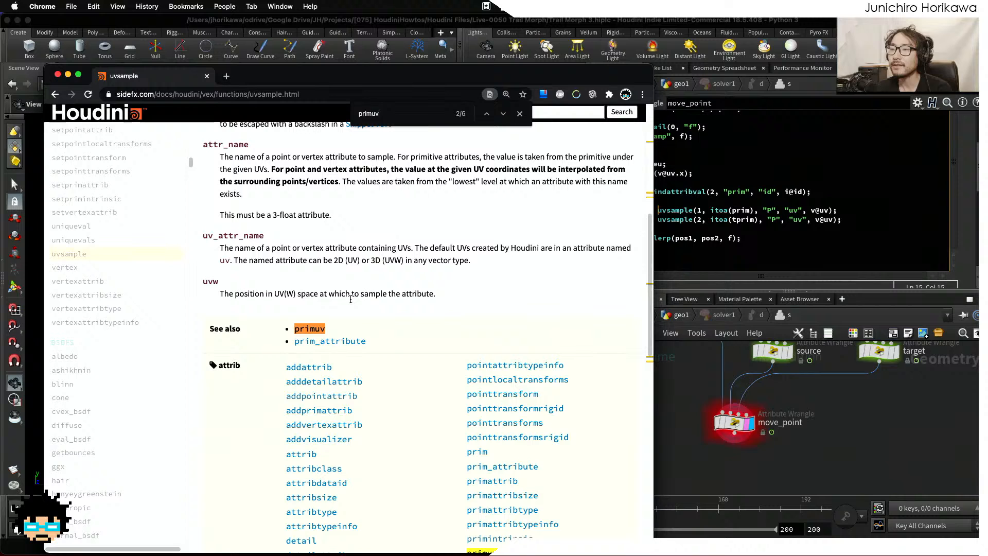
{"action": "left_click", "coordinate": [319, 330]}
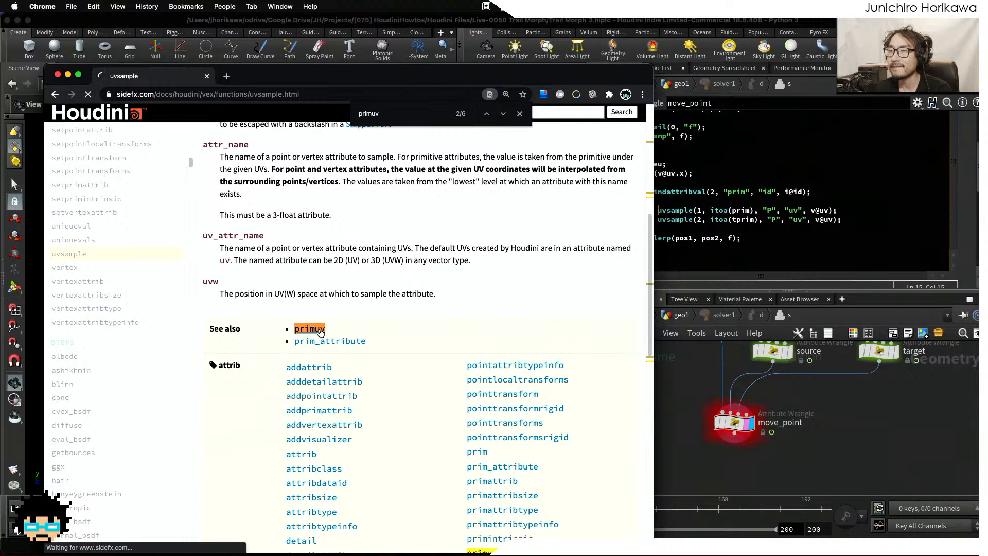
Read the primuv argument descriptions, highlighting the first sentence under geometry.
{"action": "scroll", "coordinate": [319, 325], "scroll_direction": "down", "scroll_amount": 1}
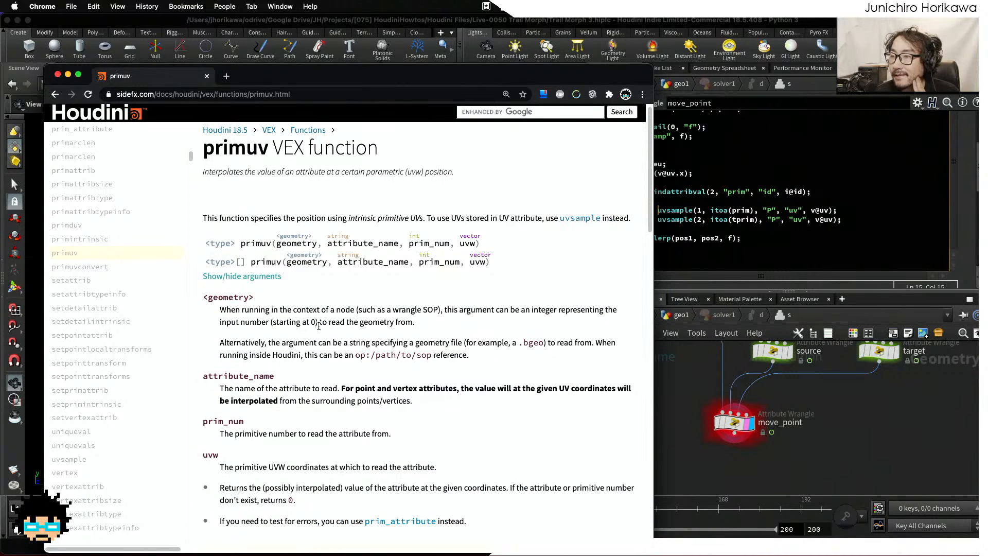
{"action": "scroll", "coordinate": [278, 334], "scroll_direction": "down", "scroll_amount": 2}
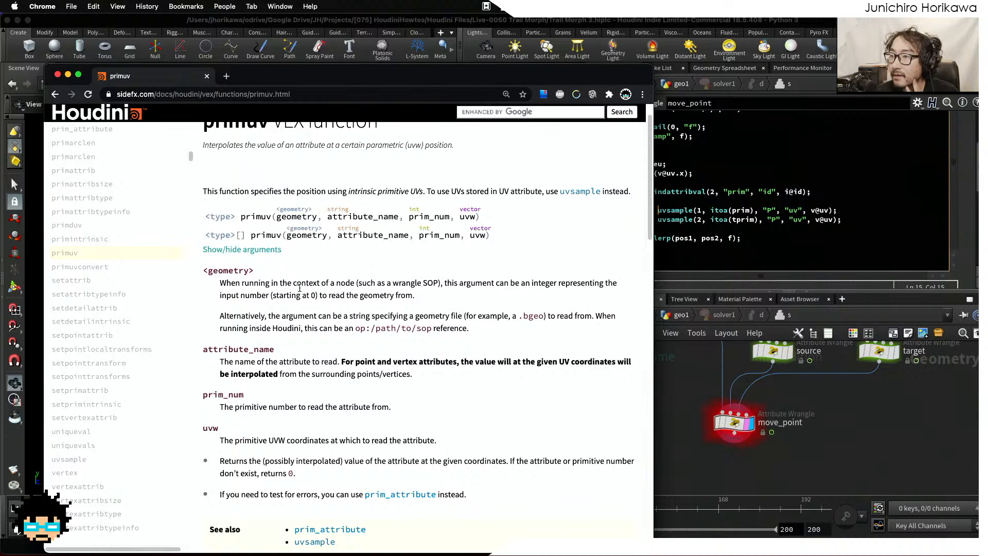
{"action": "scroll", "coordinate": [287, 293], "scroll_direction": "down", "scroll_amount": 1}
{"action": "scroll", "coordinate": [288, 294], "scroll_direction": "down", "scroll_amount": 1}
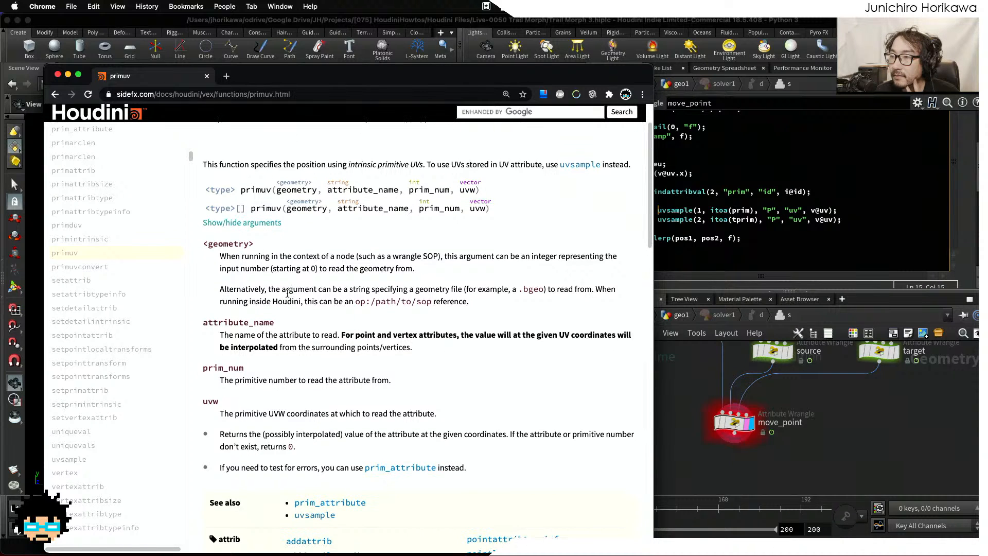
{"action": "scroll", "coordinate": [287, 293], "scroll_direction": "up", "scroll_amount": 1}
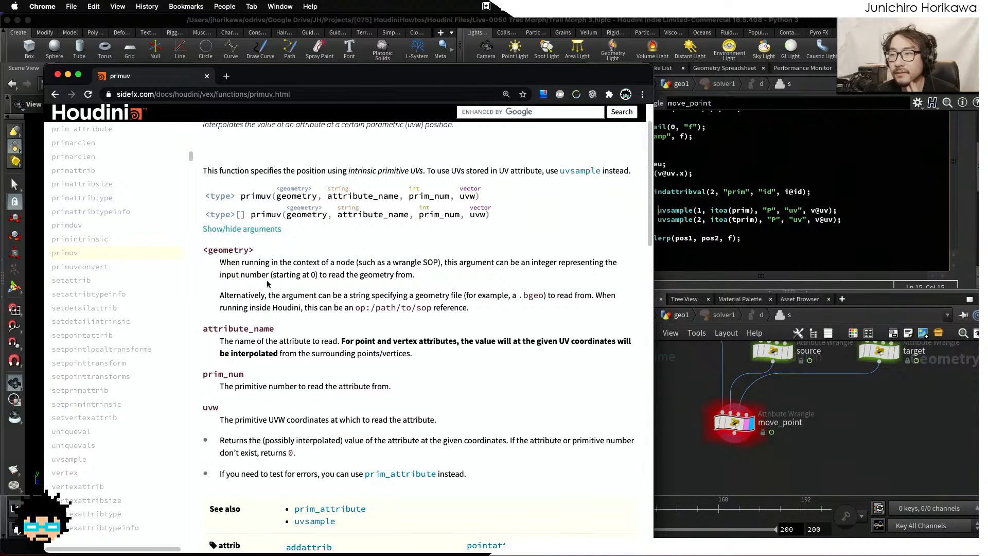
{"action": "left_click_drag", "start_coordinate": [226, 263], "coordinate": [545, 264]}
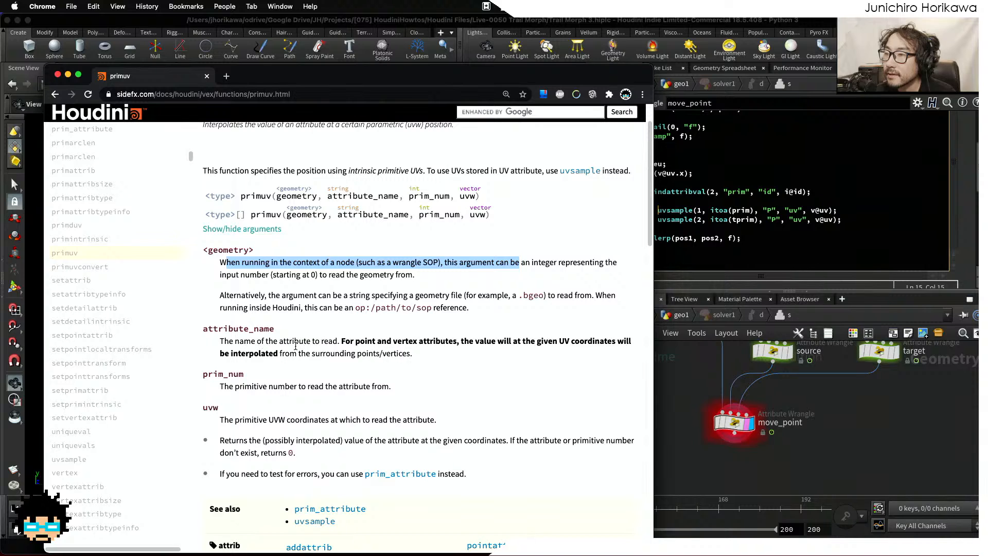
{"action": "left_click", "coordinate": [385, 344]}
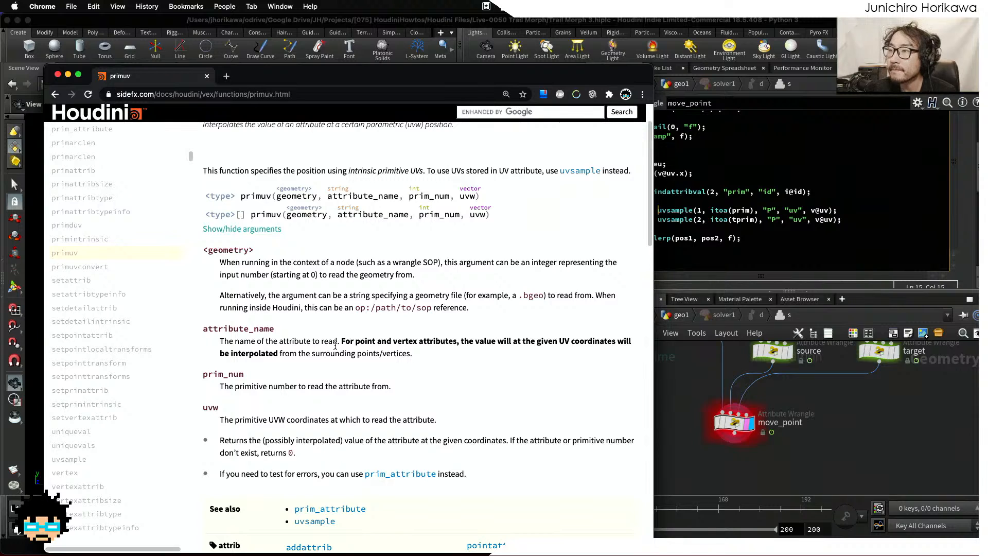
Highlight primuv's note on stored UVs, open the linked uvsample page, highlight the second signature's arguments, and return to Houdini's move_point code.
{"action": "left_click_drag", "start_coordinate": [423, 171], "coordinate": [554, 173]}
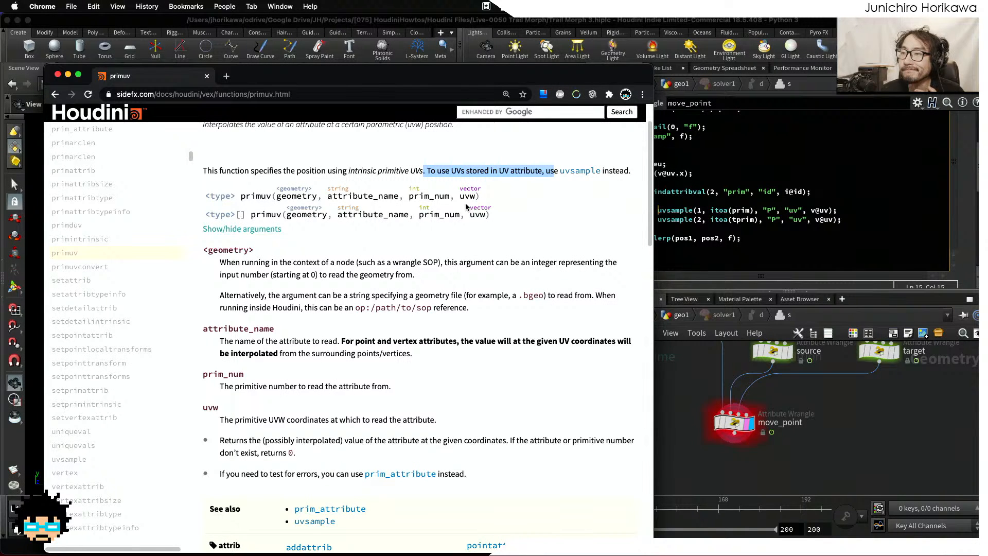
{"action": "left_click", "coordinate": [580, 170]}
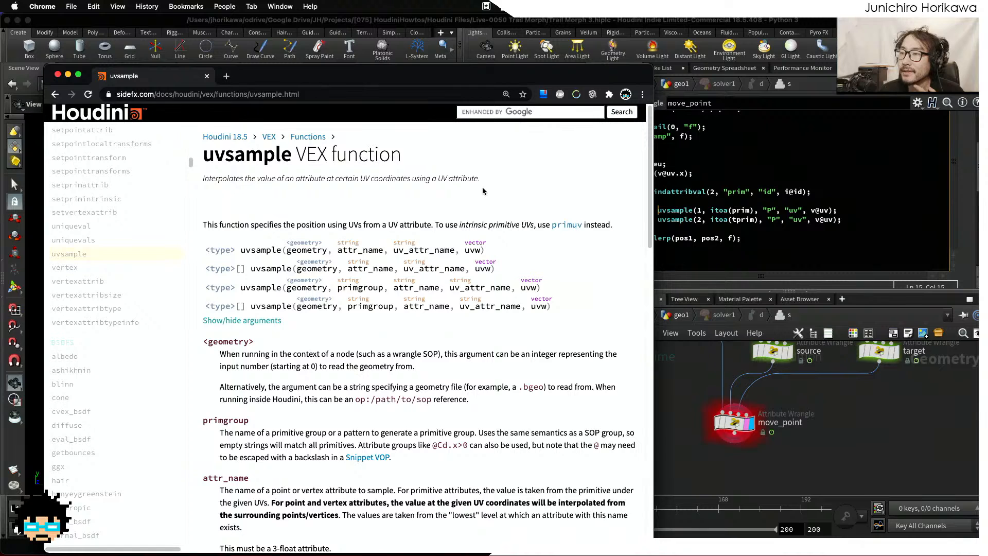
{"action": "left_click_drag", "start_coordinate": [495, 269], "coordinate": [345, 269]}
{"action": "left_click", "coordinate": [670, 398]}
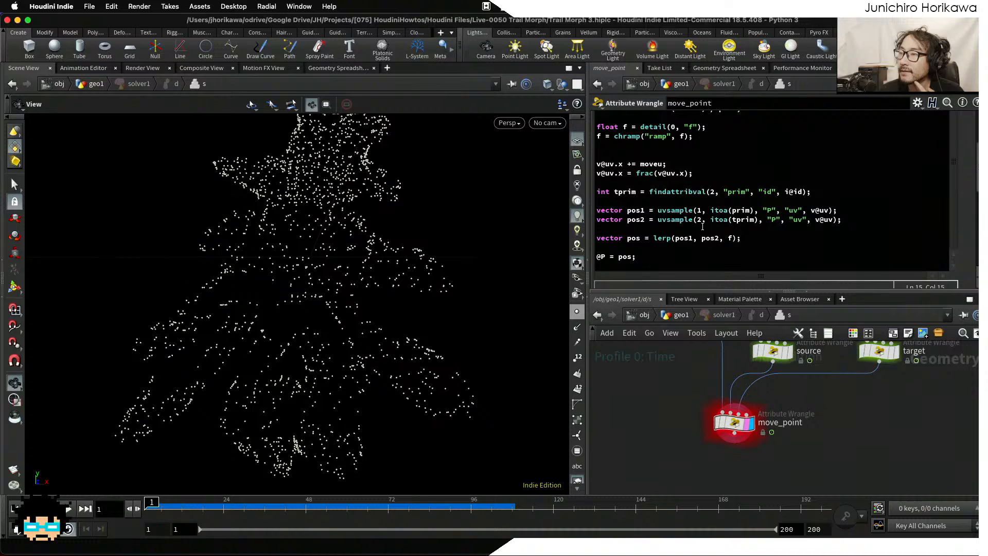
{"action": "mouse_move", "coordinate": [702, 225]}
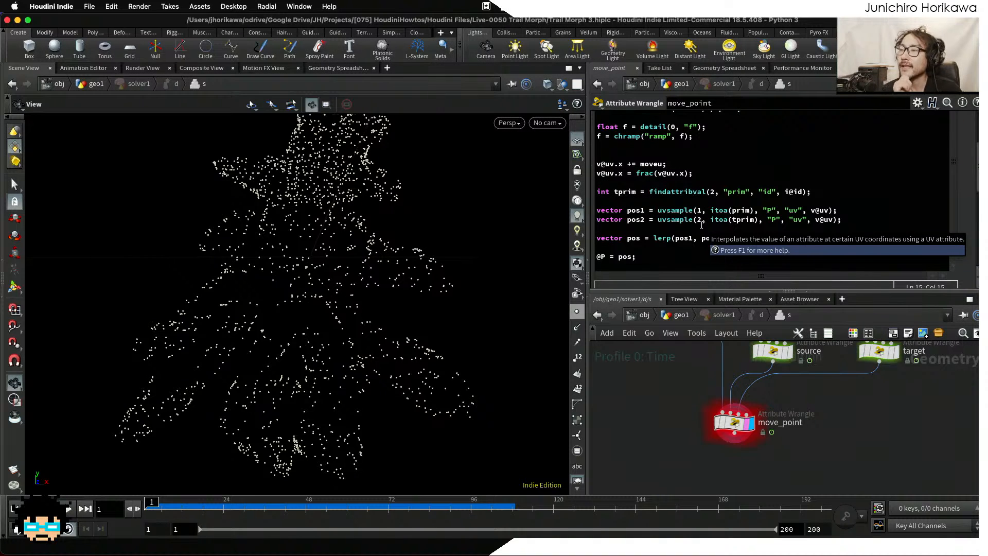
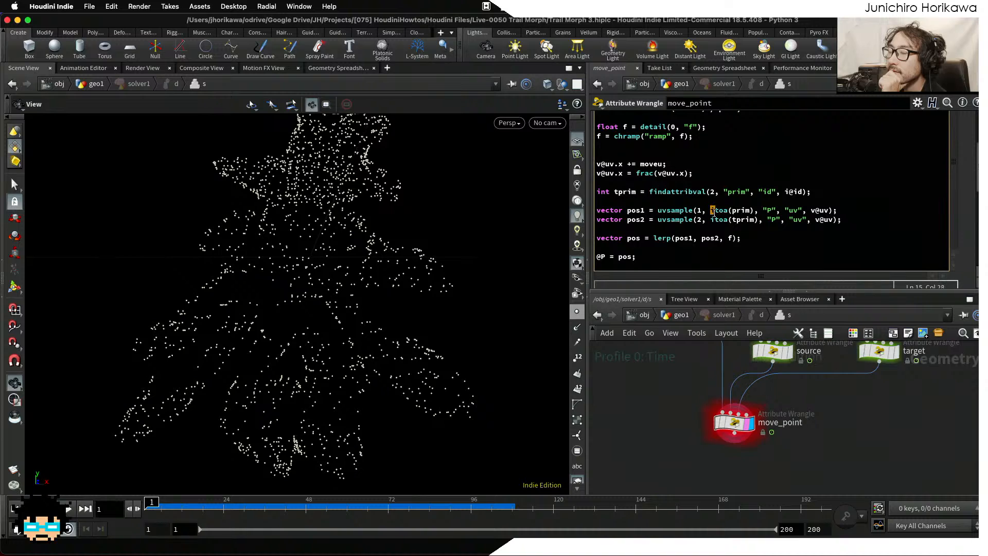
Remove the primitive group arguments from the pos1 and pos2 uvsample calls, keeping "itoa(prim)," and "itoa(tprim)," as trailing comments on their lines.
{"action": "left_click_drag", "start_coordinate": [712, 213], "coordinate": [761, 212]}
{"action": "key", "text": "super+c"}
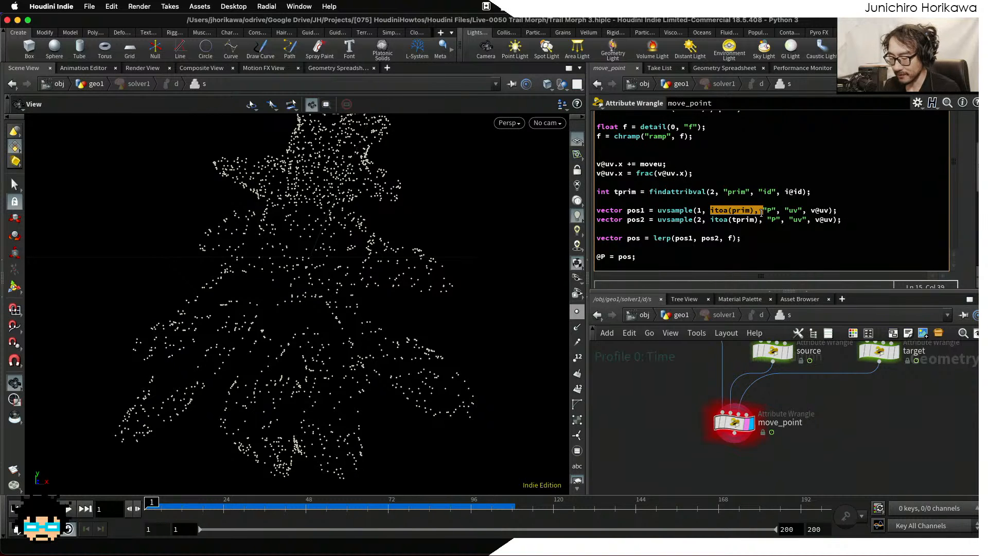
{"action": "key", "text": "BackSpace"}
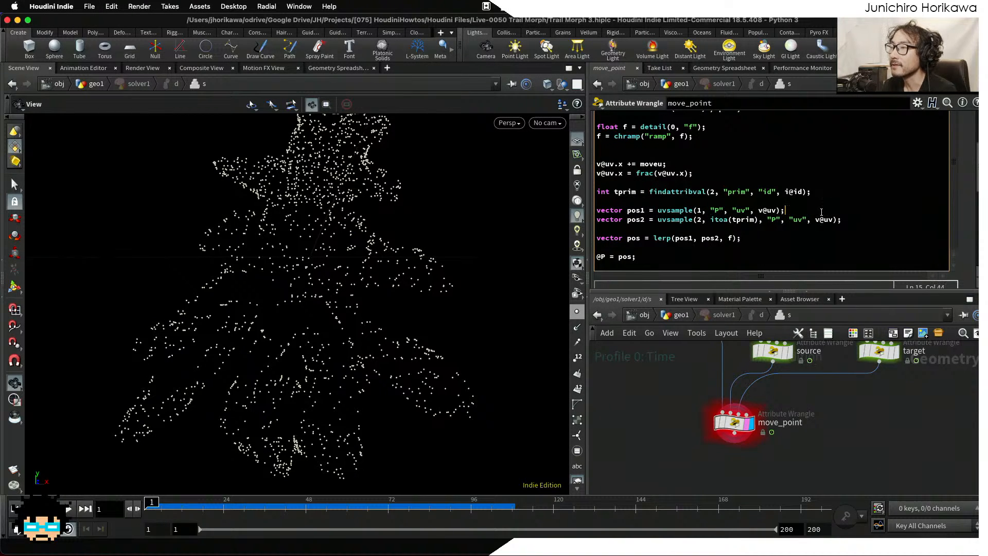
{"action": "key", "text": "super+v"}
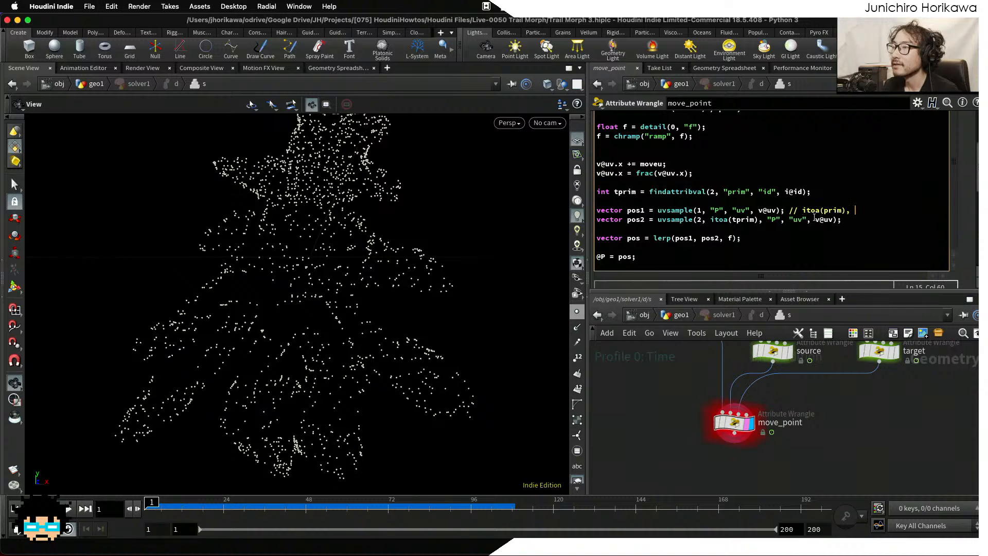
{"action": "left_click_drag", "start_coordinate": [768, 222], "coordinate": [712, 223]}
{"action": "key", "text": "super+c"}
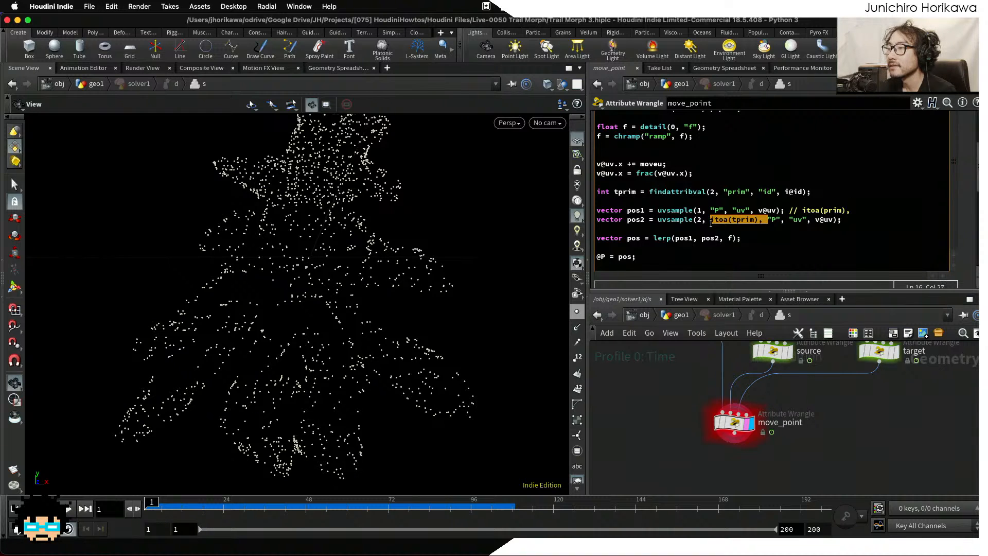
{"action": "key", "text": "BackSpace"}
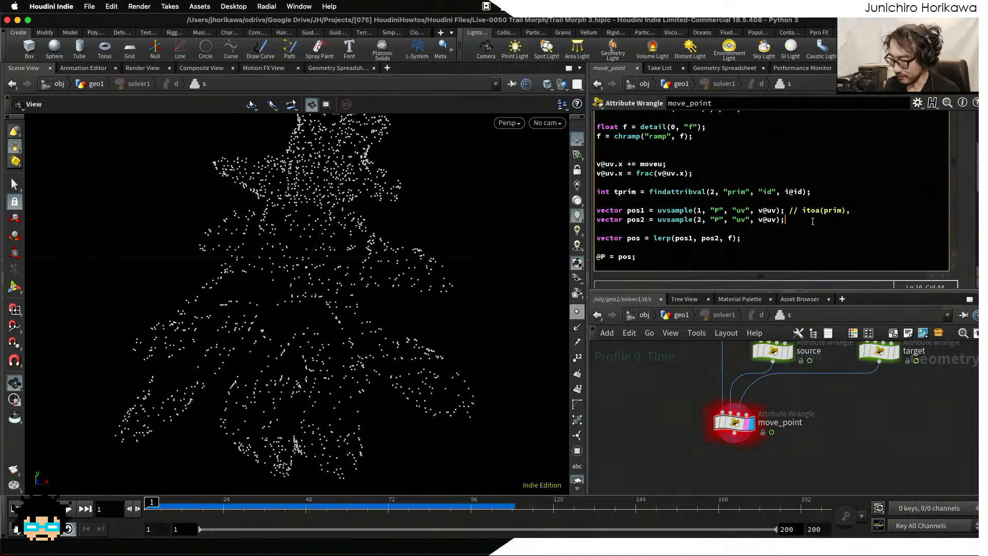
{"action": "type", "text": "//"}
{"action": "key", "text": "super+v"}
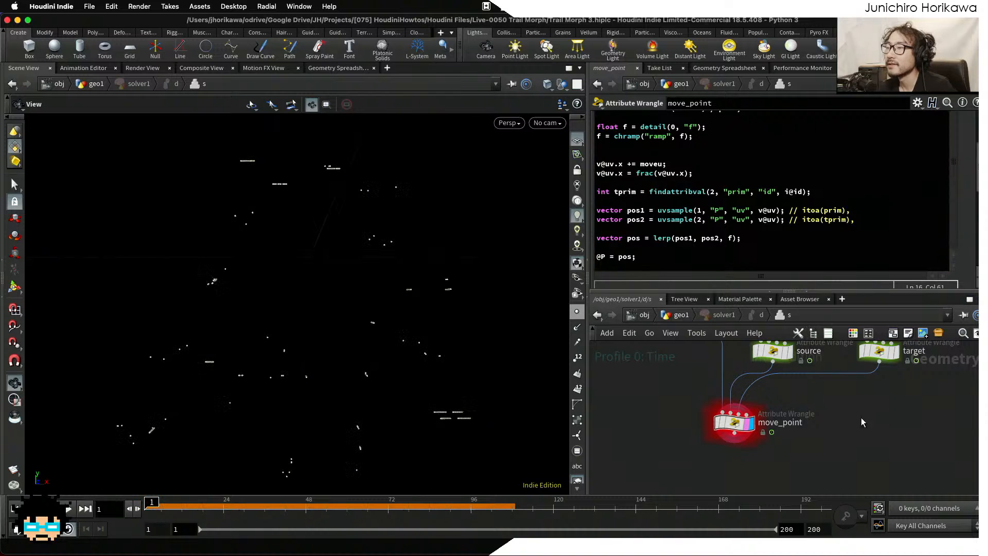
Play the morph at the geo1 level to examine the points without the primitive groups, and go back inside solver1.
{"action": "left_click", "coordinate": [665, 315]}
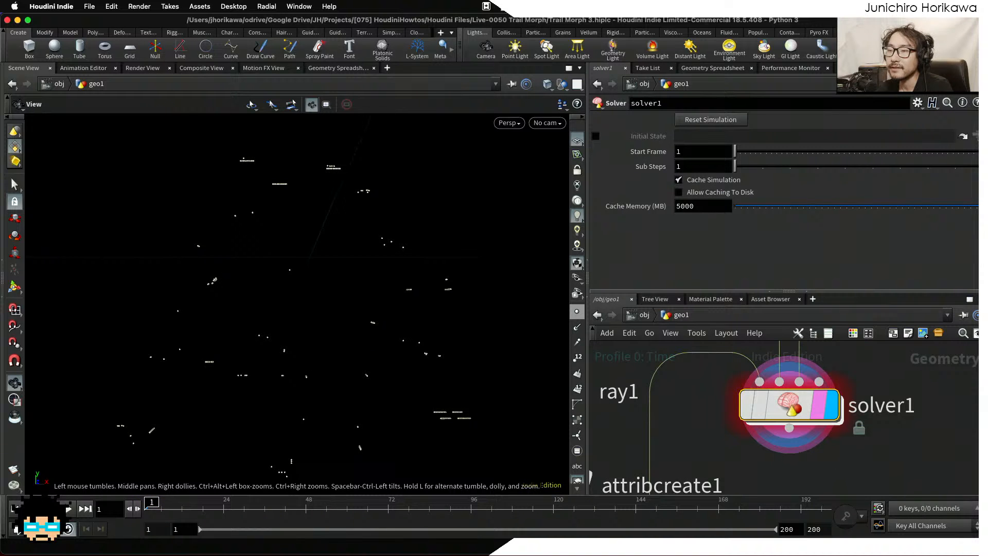
{"action": "left_click", "coordinate": [69, 510]}
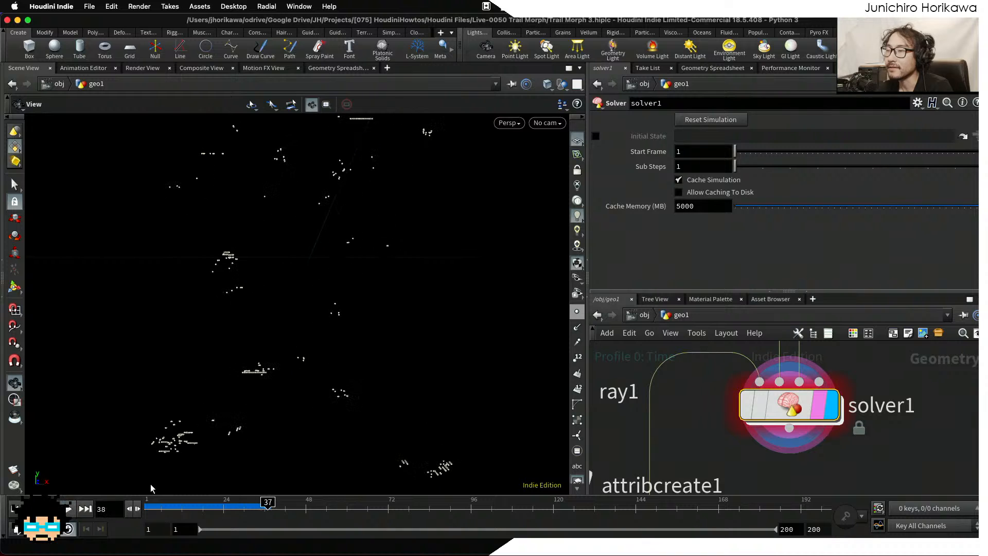
{"action": "double_click", "coordinate": [785, 402]}
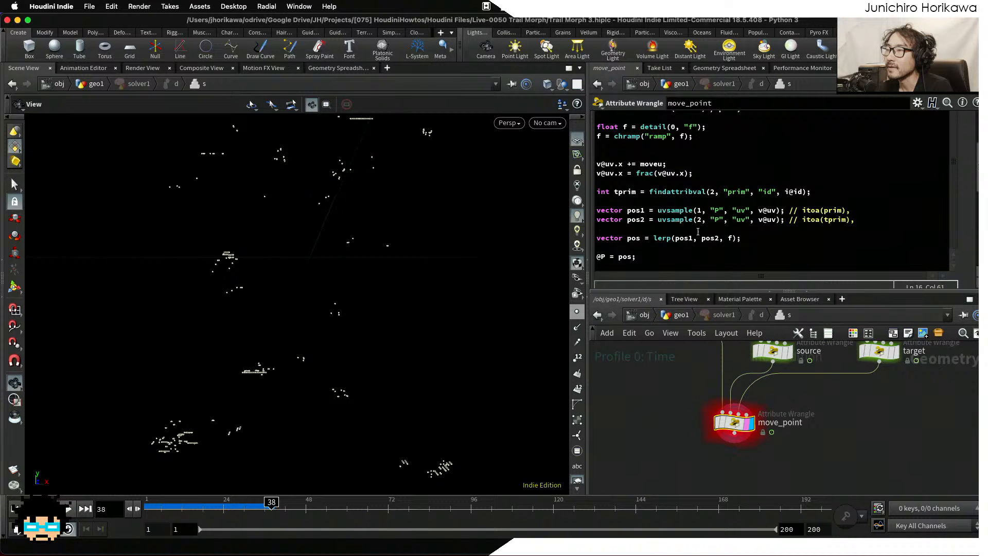
Insert a primuv(); call for pos1 in the move_point code and comment out the uvsample call behind it.
{"action": "left_click", "coordinate": [657, 210]}
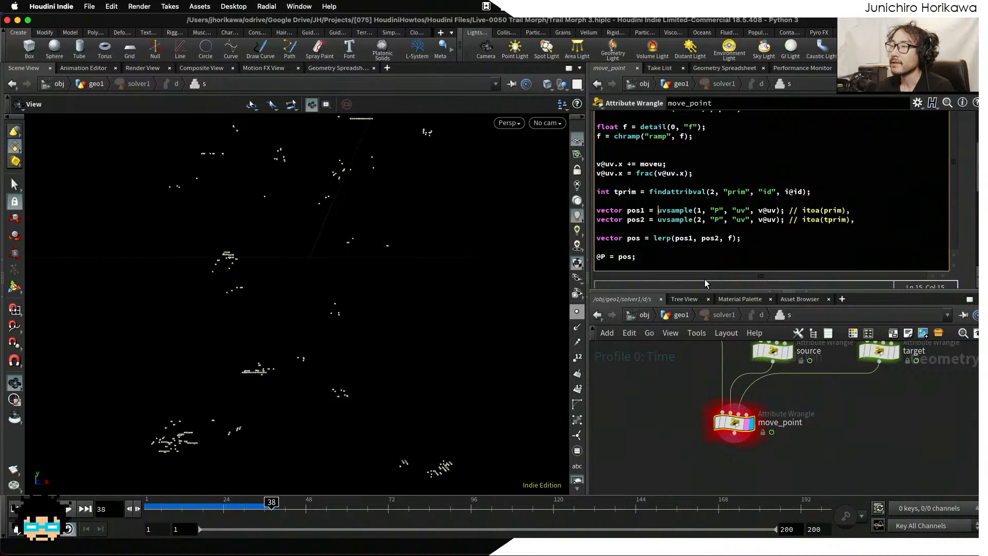
{"action": "type", "text": "primuv("}
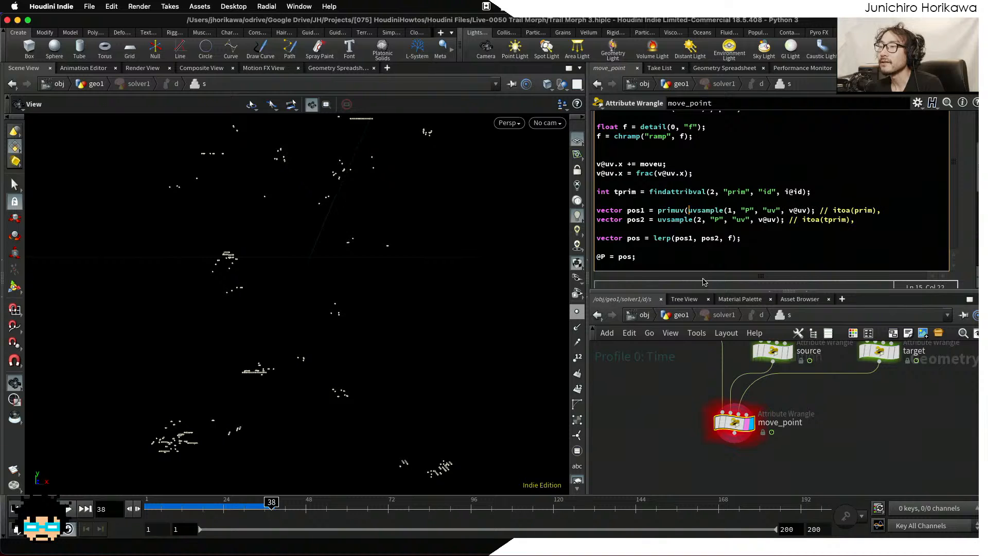
{"action": "type", "text": ");"}
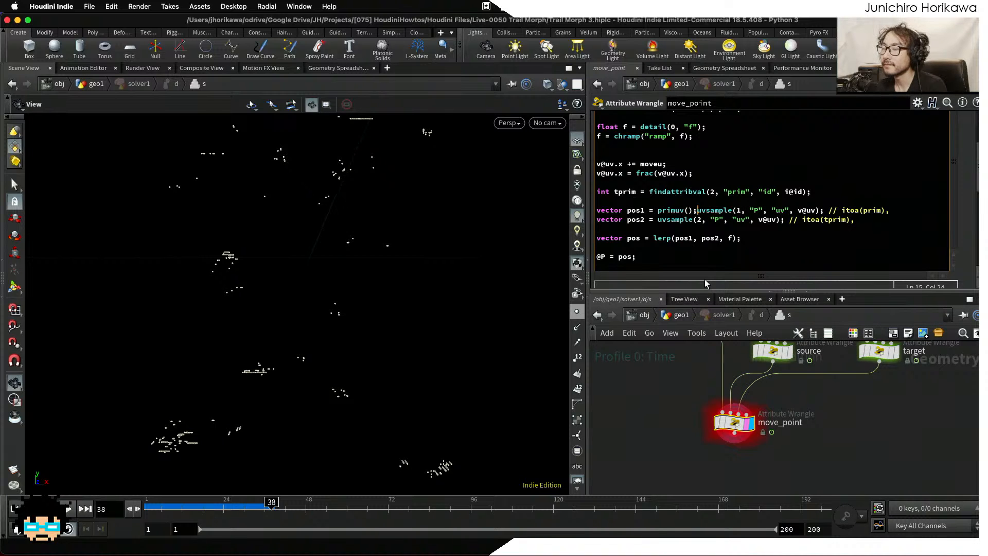
{"action": "type", "text": "//"}
{"action": "key", "text": "Left"}
{"action": "key", "text": "Left"}
{"action": "key", "text": "Left"}
{"action": "key", "text": "Left"}
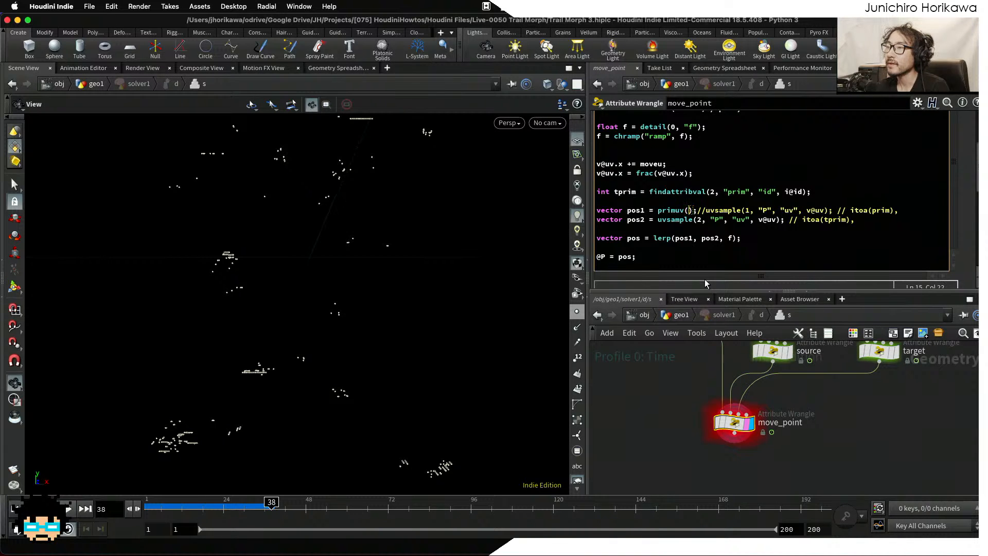
Complete the pos1 call as primuv(1, "P", prim, v@uv).
{"action": "key", "text": "Right"}
{"action": "key", "text": "BackSpace"}
{"action": "key", "text": "BackSpace"}
{"action": "key", "text": "BackSpace"}
{"action": "type", "text": "v("}
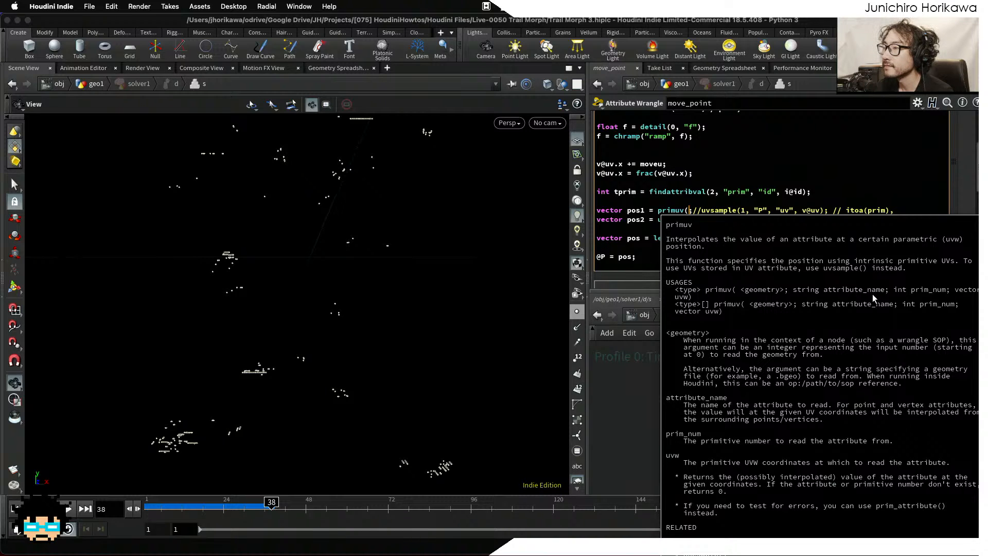
{"action": "type", "text": "1, \"P\", "}
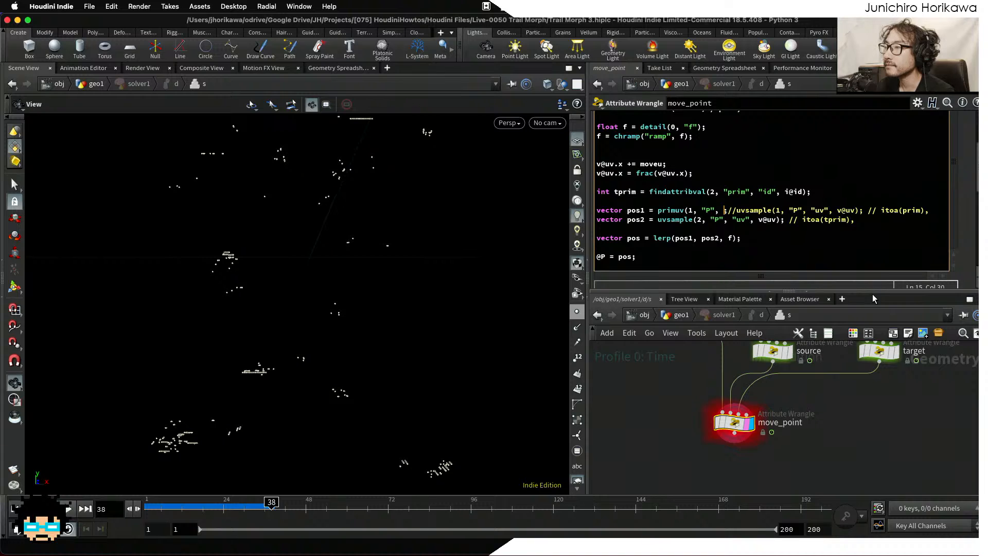
{"action": "type", "text": "prim, "}
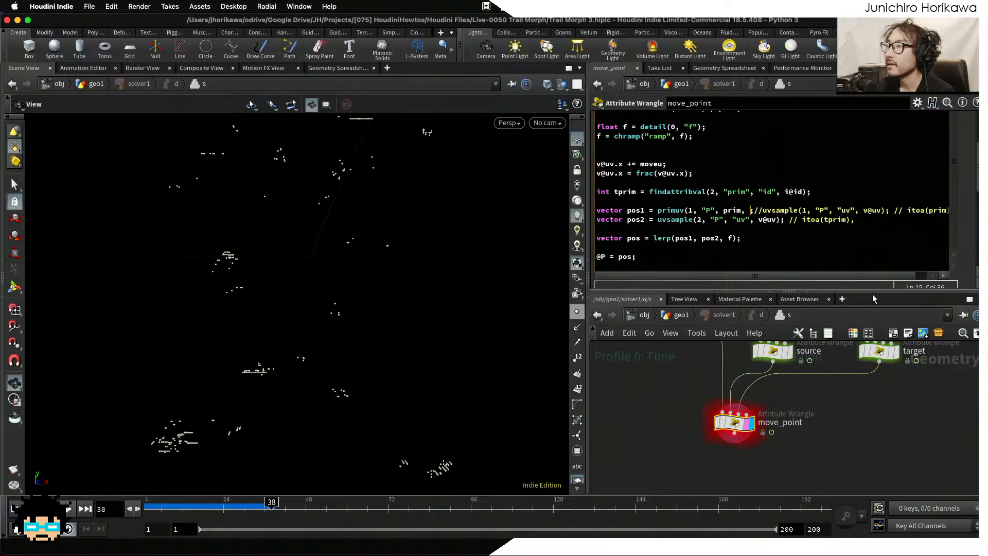
{"action": "type", "text": "v@uv)"}
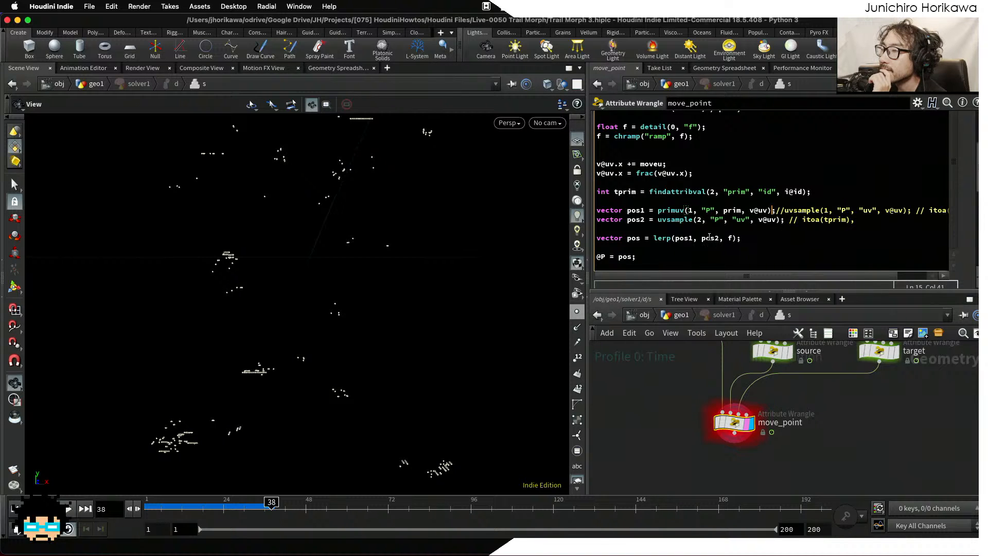
Set pos2 to primuv(2, "P", tprim, v@uv); with its uvsample call commented out, and apply the code.
{"action": "left_click", "coordinate": [657, 220]}
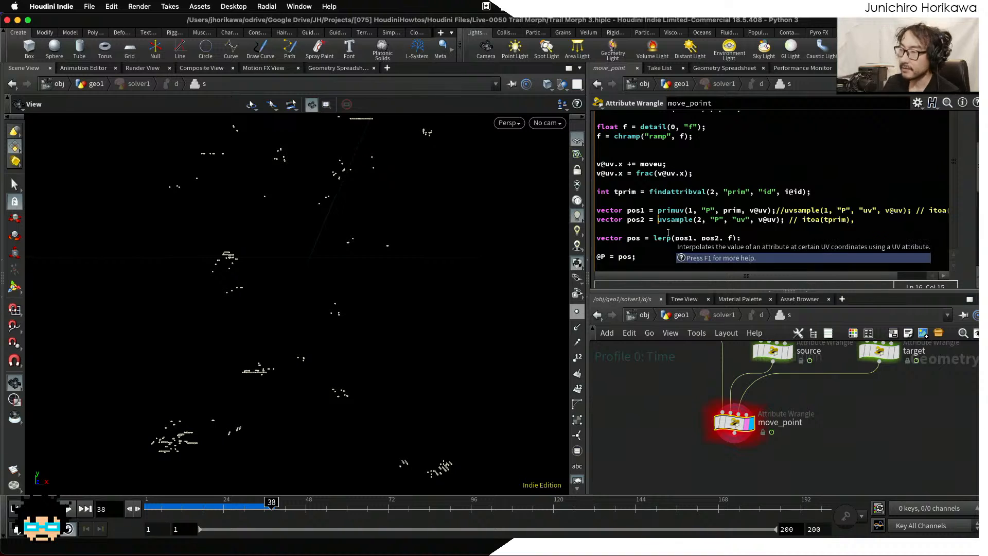
{"action": "type", "text": "//"}
{"action": "type", "text": "primuv("}
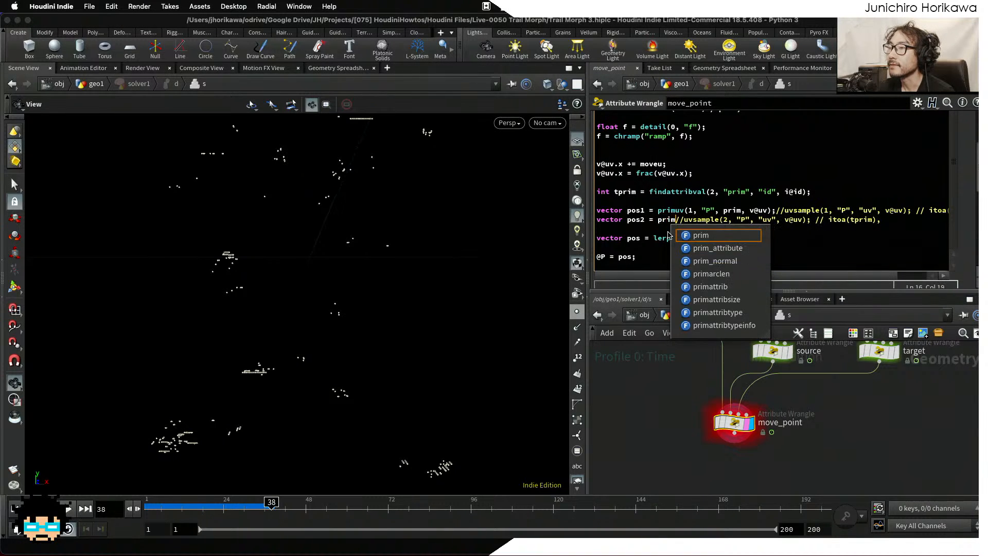
{"action": "type", "text": "2, \"P\", "}
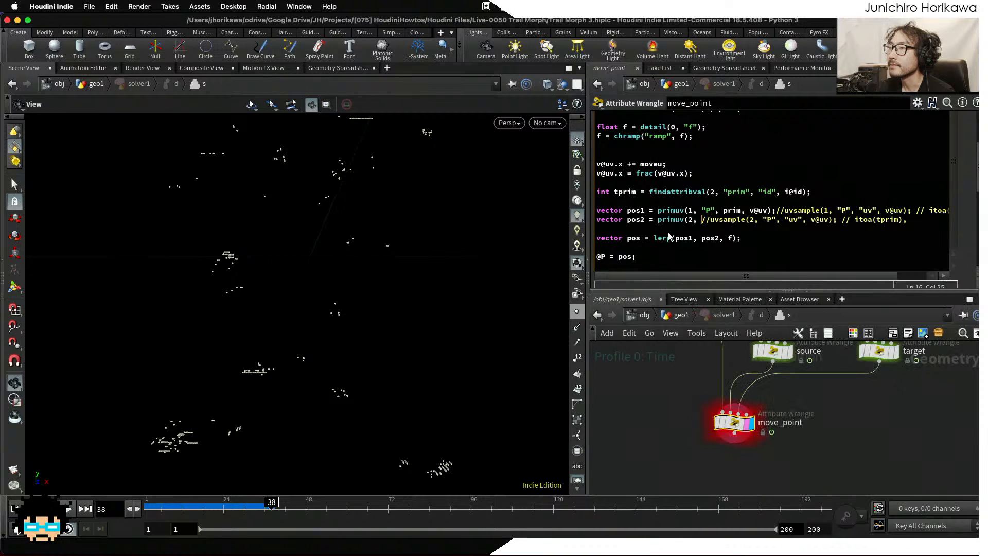
{"action": "type", "text": "tprim"}
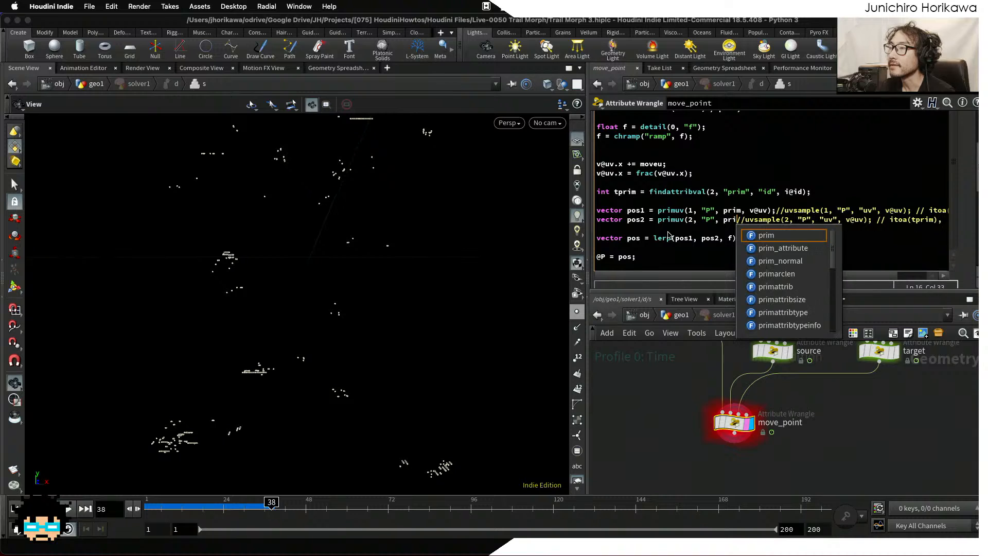
{"action": "type", "text": ", v@uv)"}
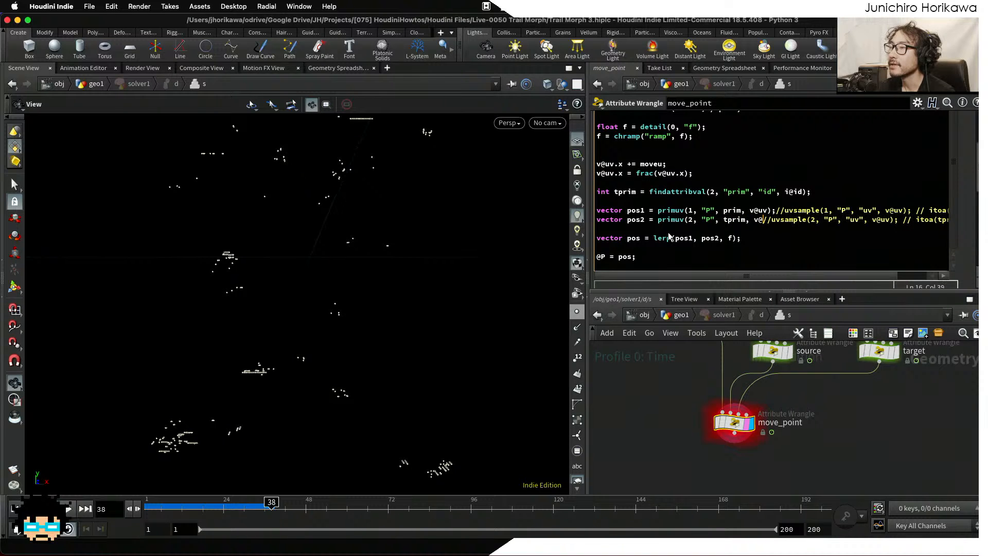
{"action": "type", "text": ";"}
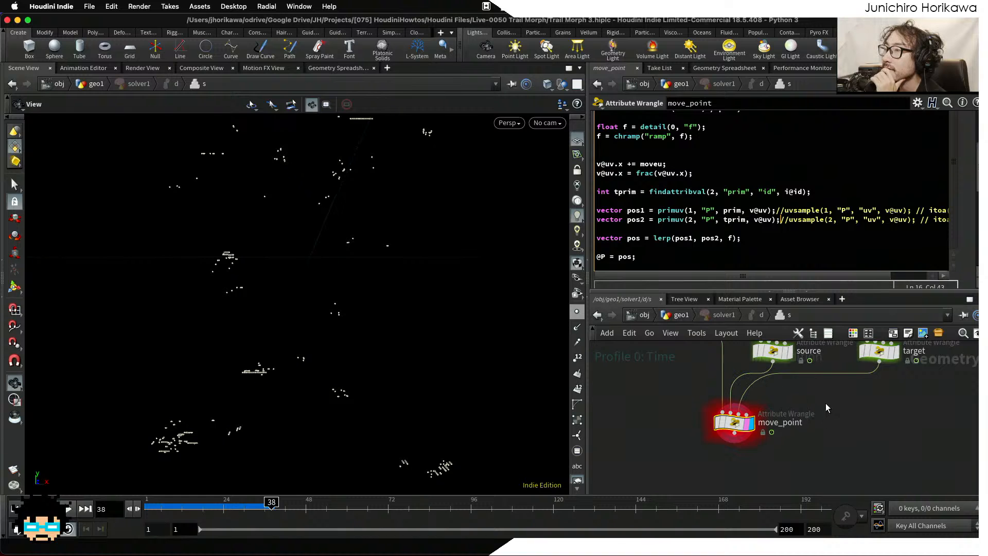
{"action": "left_click", "coordinate": [867, 445]}
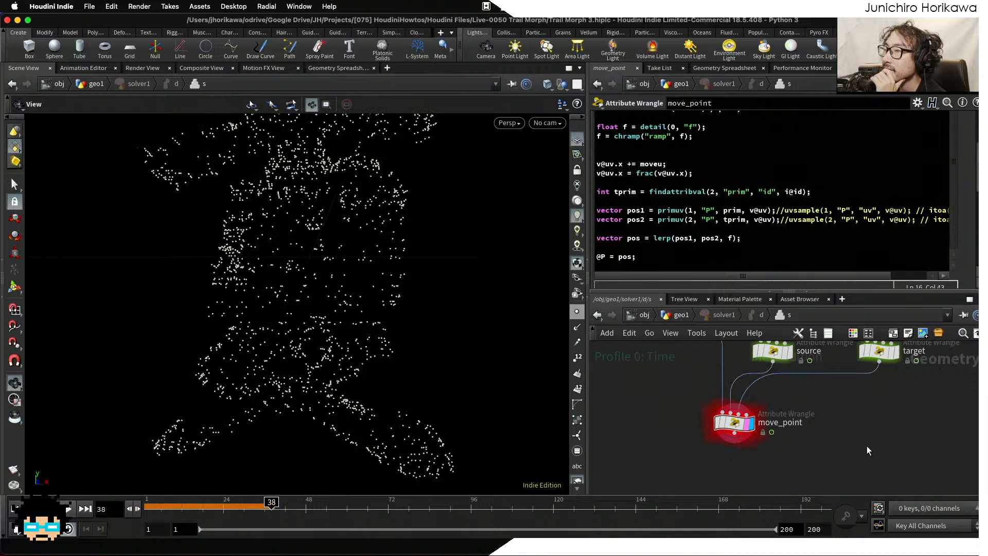
Play the primuv version of the morph from frame 1 at the geo1 level, and return to frame 1.
{"action": "left_click", "coordinate": [681, 316]}
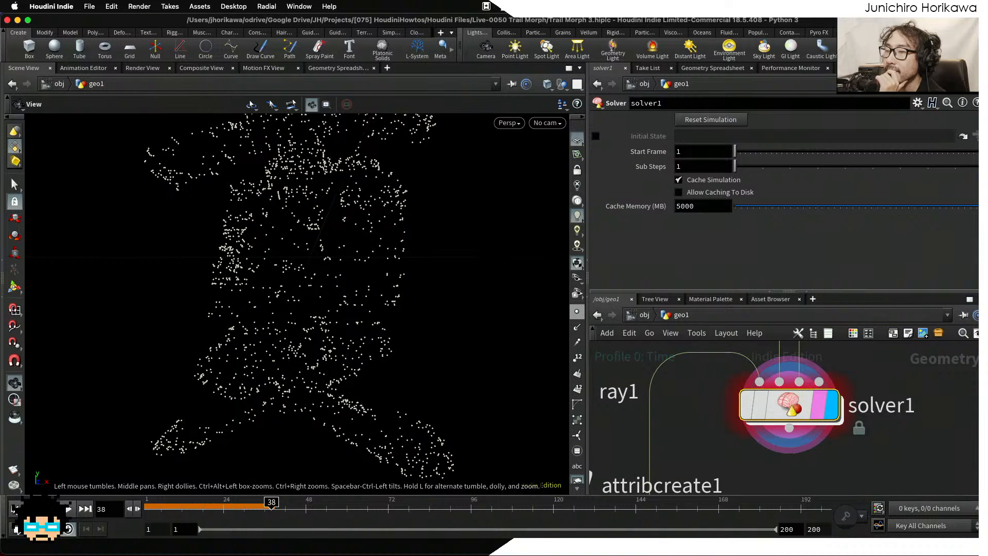
{"action": "left_click", "coordinate": [15, 508]}
{"action": "left_click", "coordinate": [69, 508]}
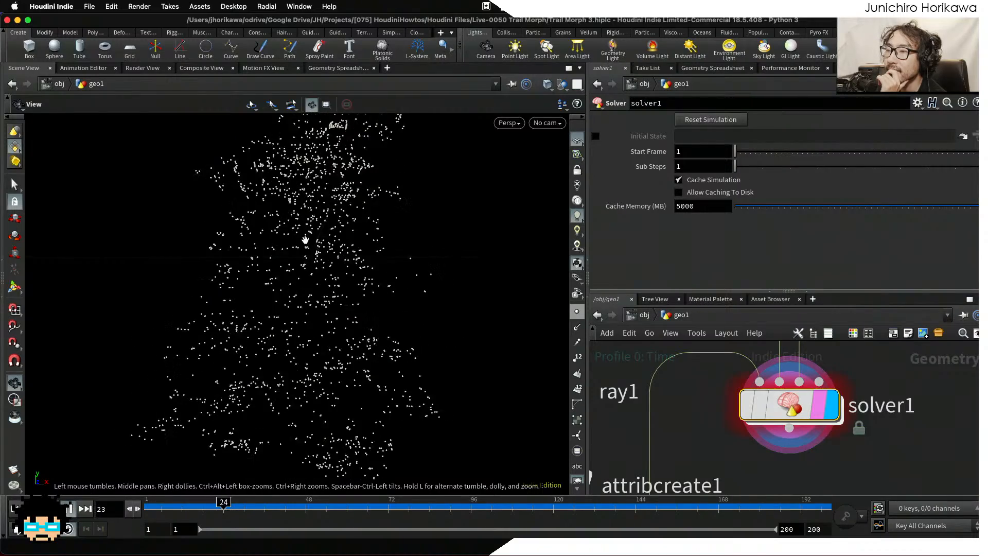
{"action": "left_click", "coordinate": [70, 510]}
{"action": "left_click", "coordinate": [15, 508]}
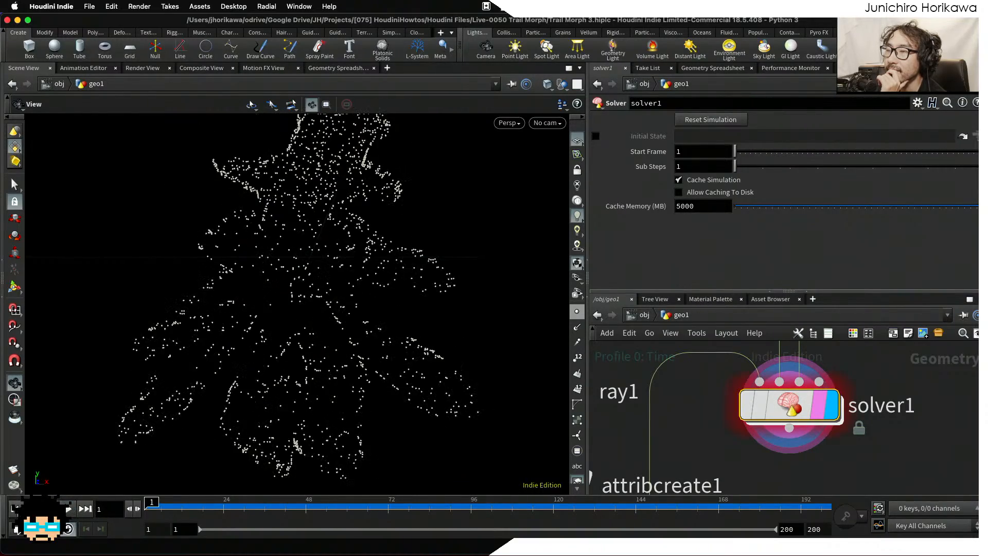
Go back inside solver1 to the move_point code, and switch to Chrome's uvsample documentation page.
{"action": "double_click", "coordinate": [797, 412]}
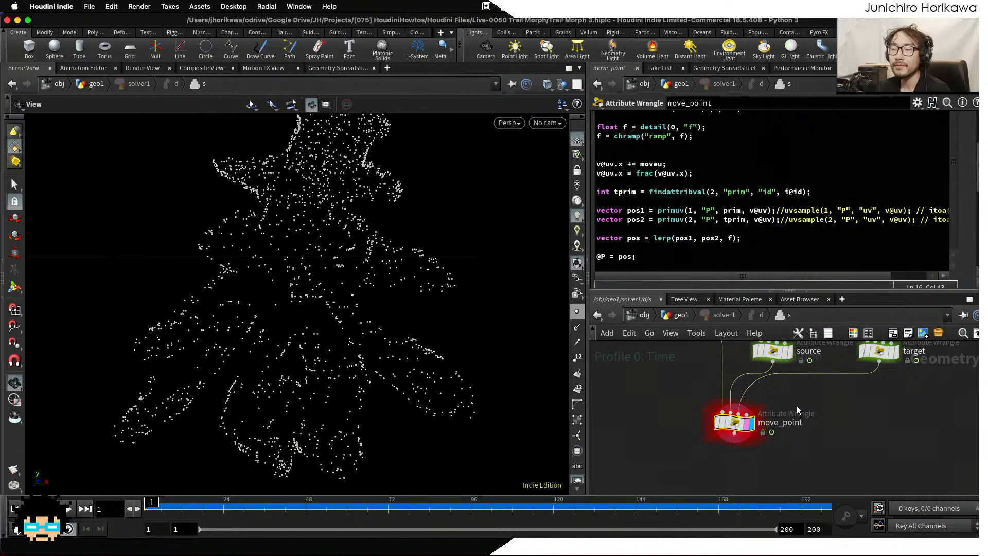
{"action": "key", "text": "ctrl+Up"}
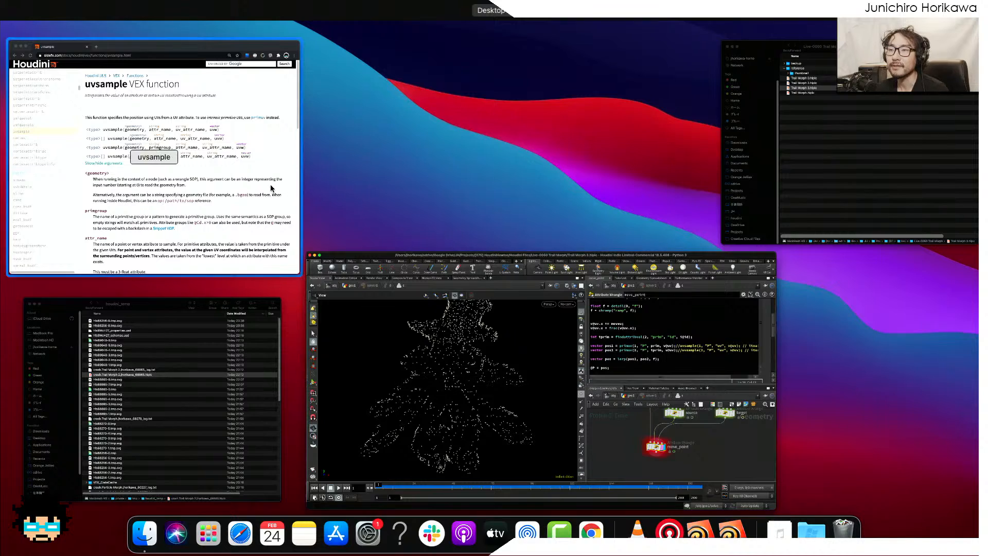
{"action": "left_click", "coordinate": [272, 188]}
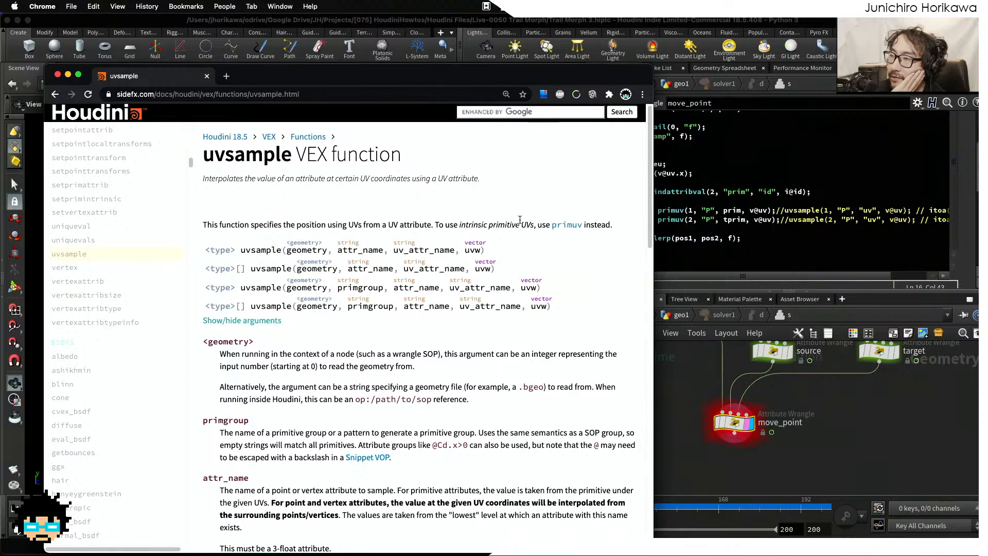
Return to the move_point code and remove the primuv calls from pos2 and pos1, restoring their commented-out uvsample calls.
{"action": "left_click", "coordinate": [763, 232]}
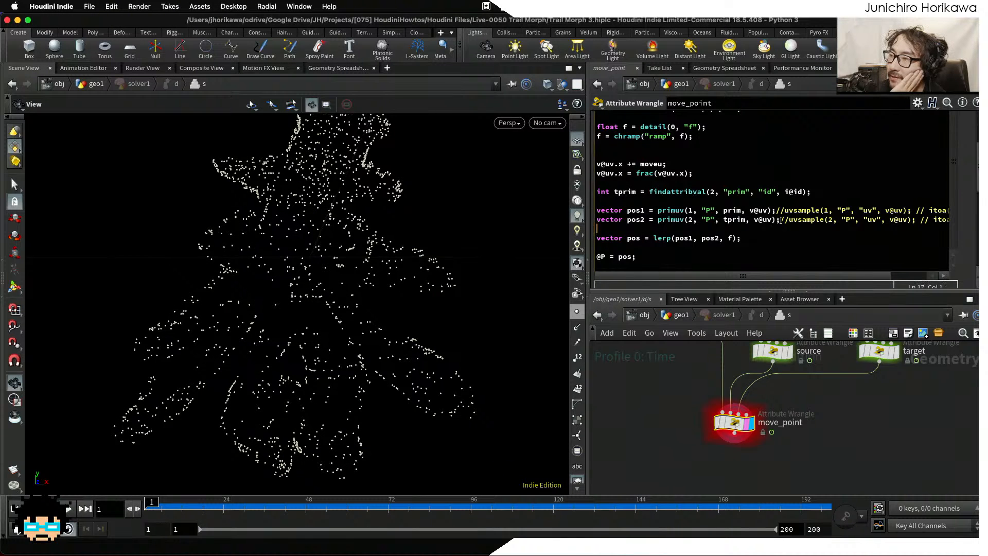
{"action": "left_click_drag", "start_coordinate": [790, 221], "coordinate": [658, 220]}
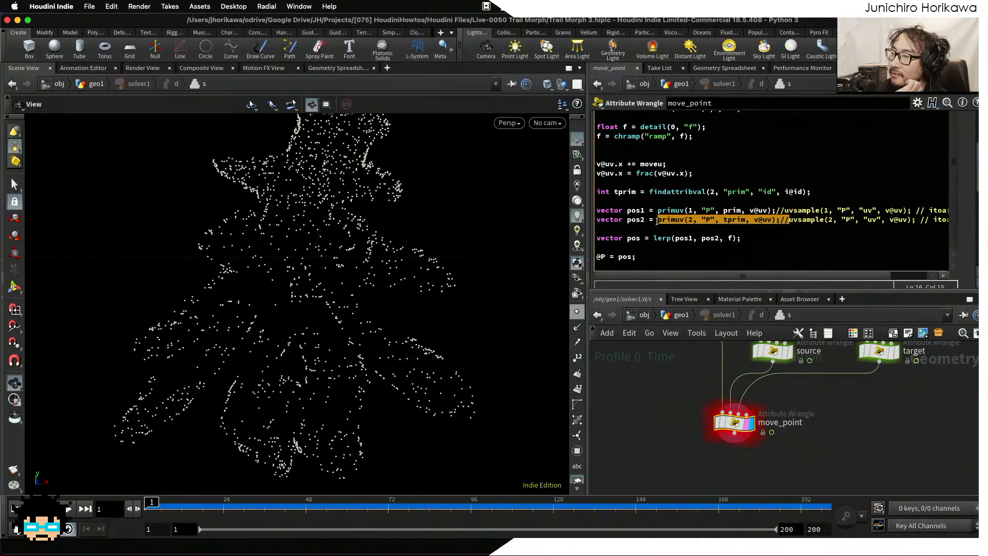
{"action": "key", "text": "BackSpace"}
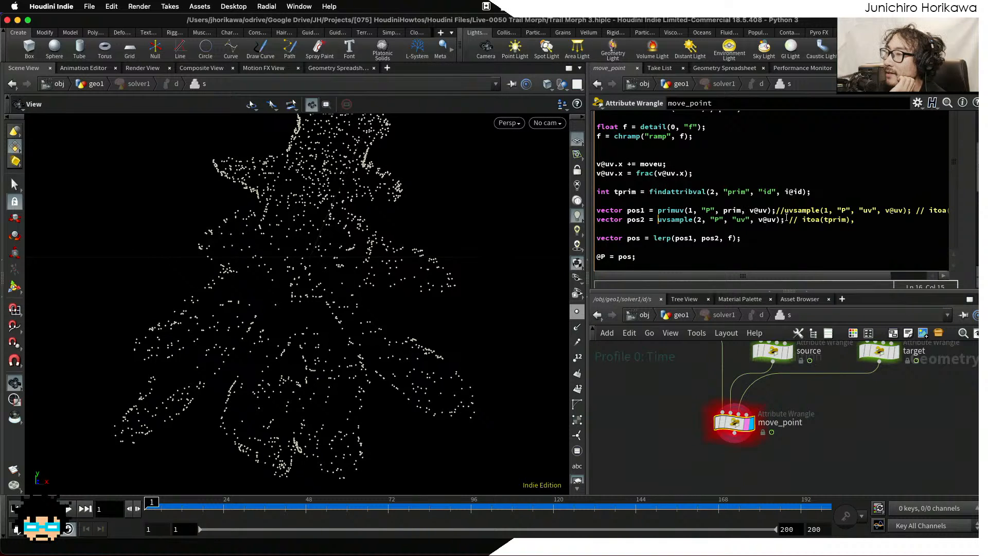
{"action": "left_click_drag", "start_coordinate": [783, 211], "coordinate": [658, 213]}
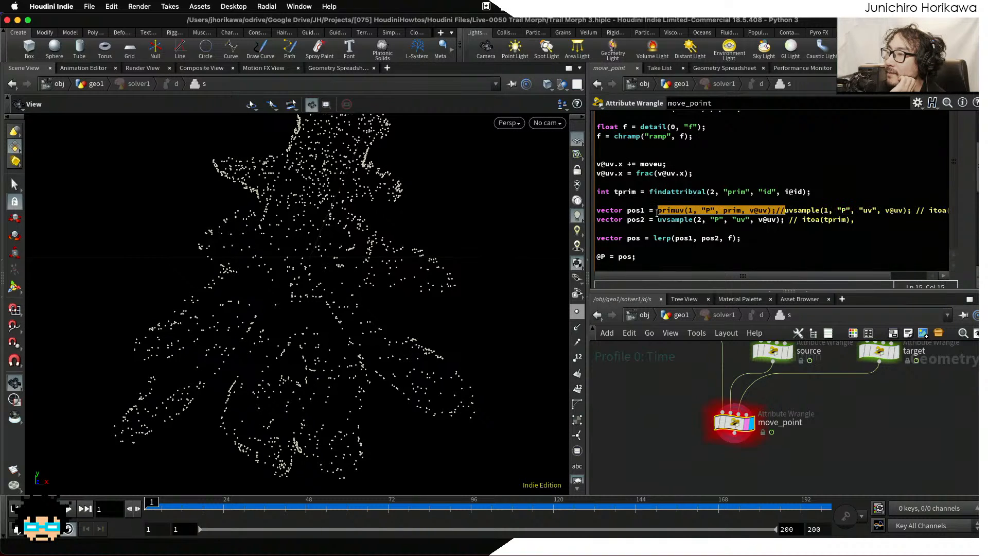
{"action": "key", "text": "BackSpace"}
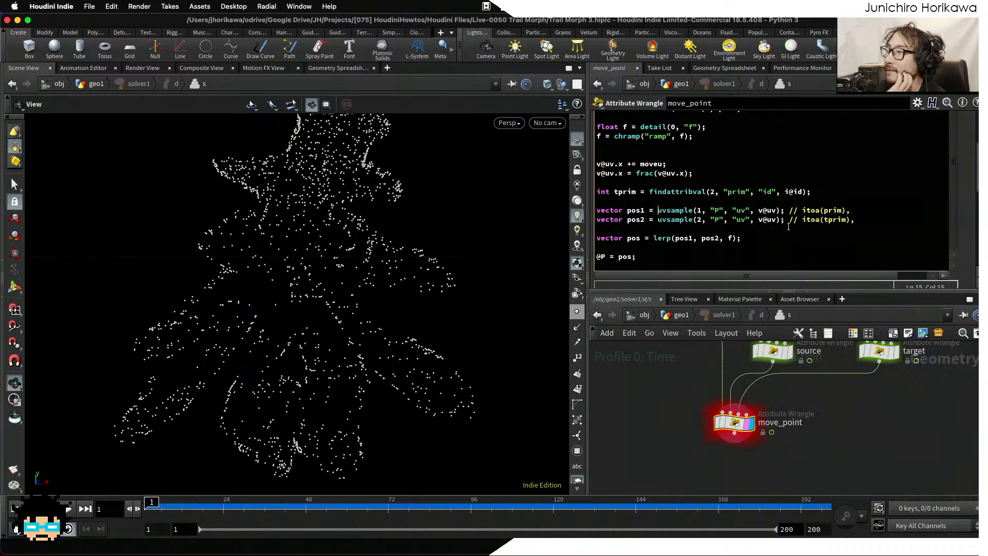
Move itoa(prim) out of the pos1 comment into its uvsample call as the primitive group argument before "P".
{"action": "left_click_drag", "start_coordinate": [844, 211], "coordinate": [802, 211]}
{"action": "key", "text": "super+c"}
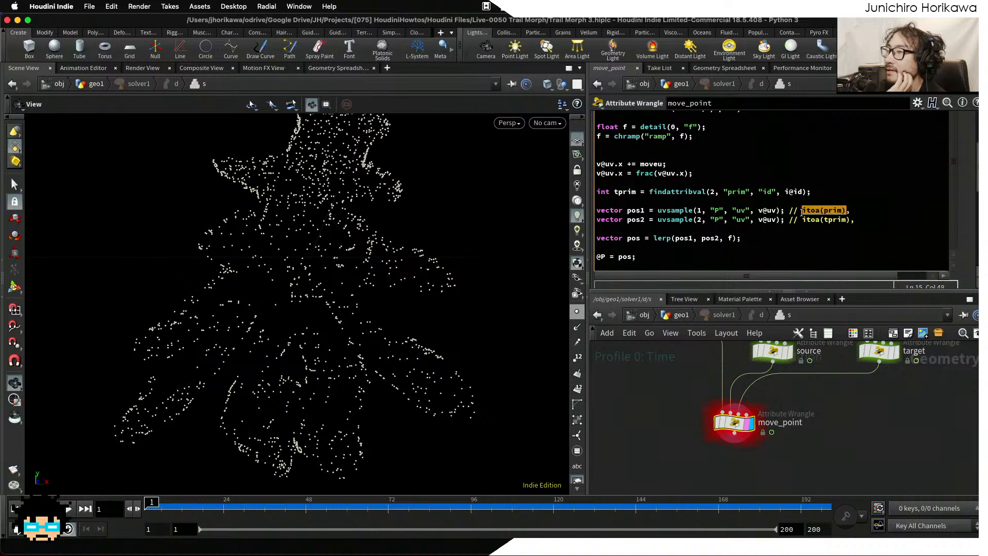
{"action": "key", "text": "BackSpace"}
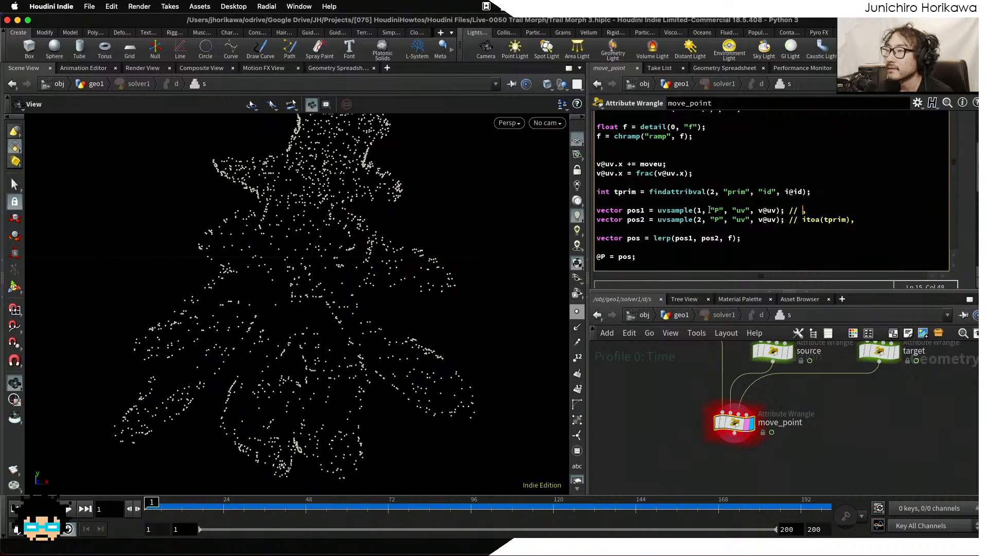
{"action": "left_click", "coordinate": [709, 210]}
{"action": "key", "text": "super+v"}
{"action": "type", "text": ","}
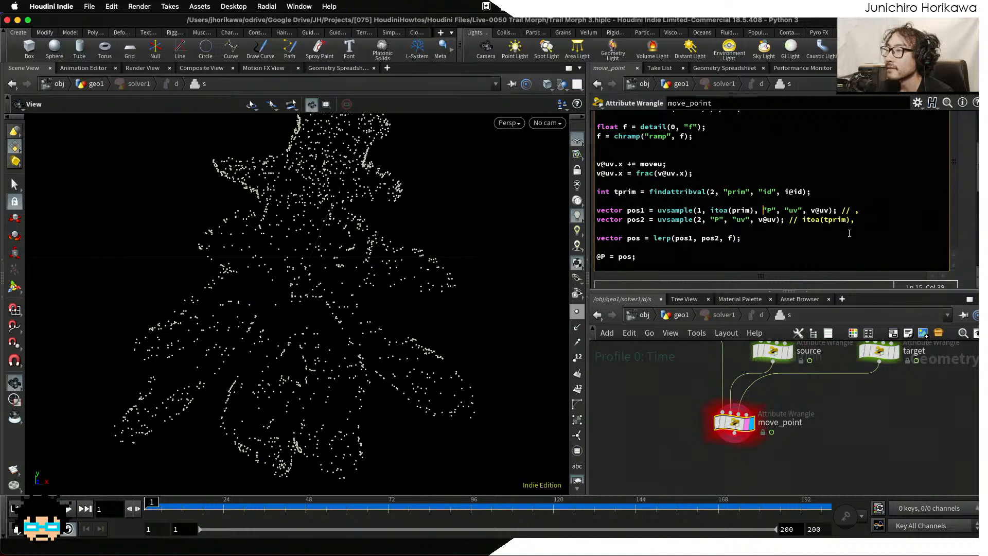
Move itoa(tprim) from the pos2 comment into its uvsample call before "P", and save the scene.
{"action": "left_click_drag", "start_coordinate": [849, 220], "coordinate": [802, 223]}
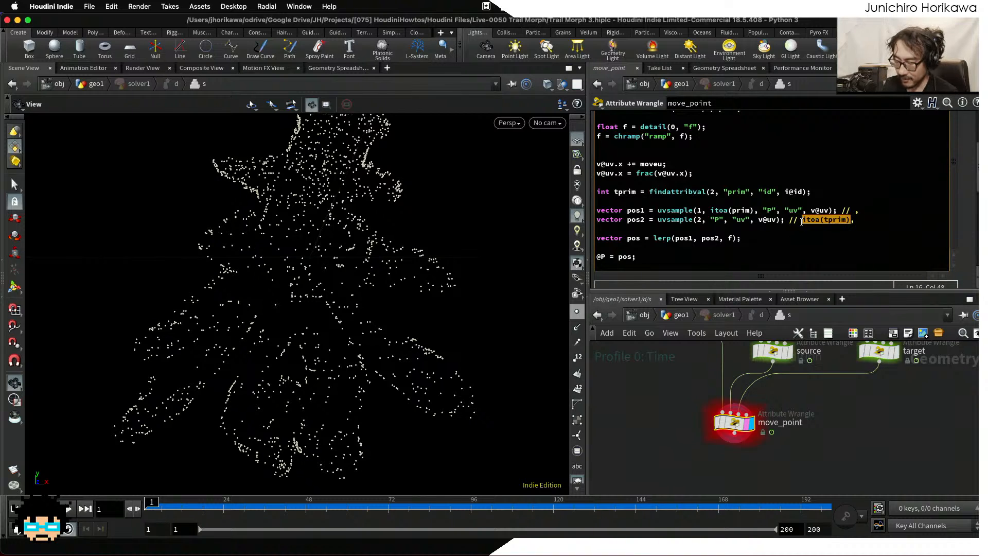
{"action": "key", "text": "super+x"}
{"action": "key", "text": "super+v"}
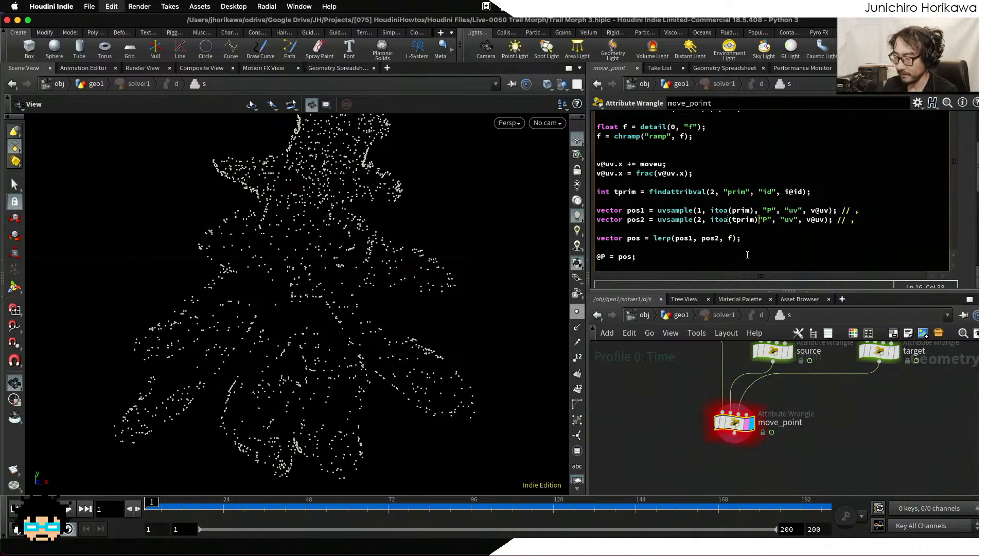
{"action": "type", "text": ","}
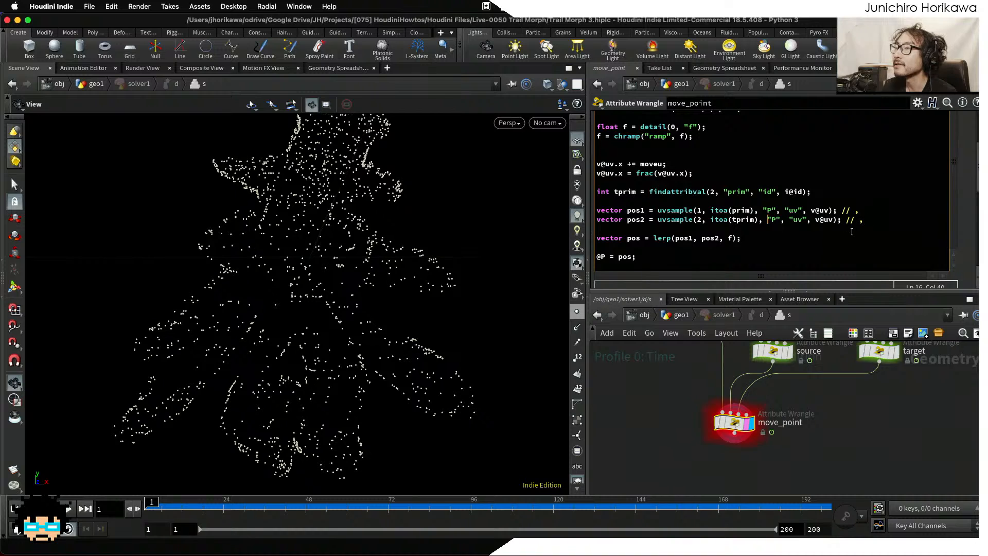
{"action": "key", "text": "super+s"}
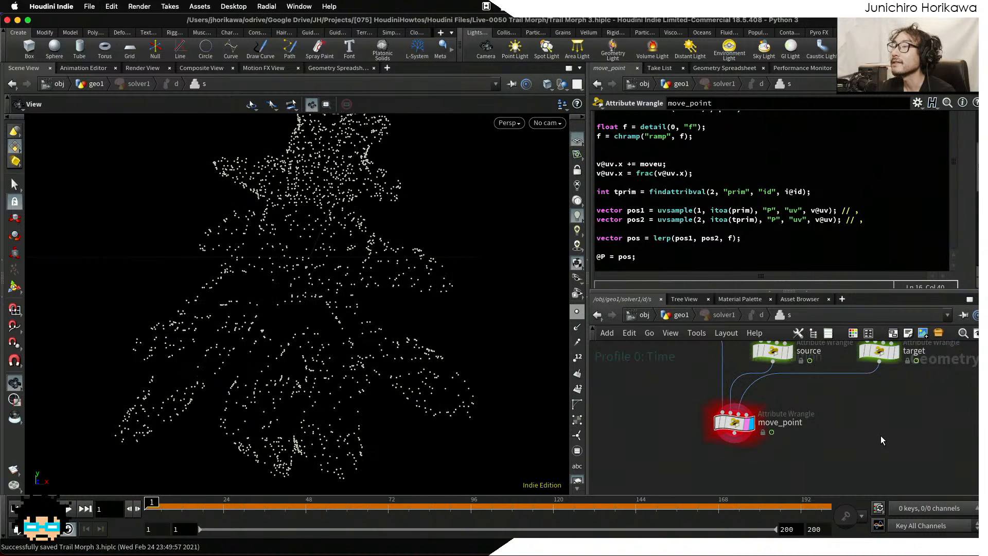
{"action": "left_click", "coordinate": [739, 425]}
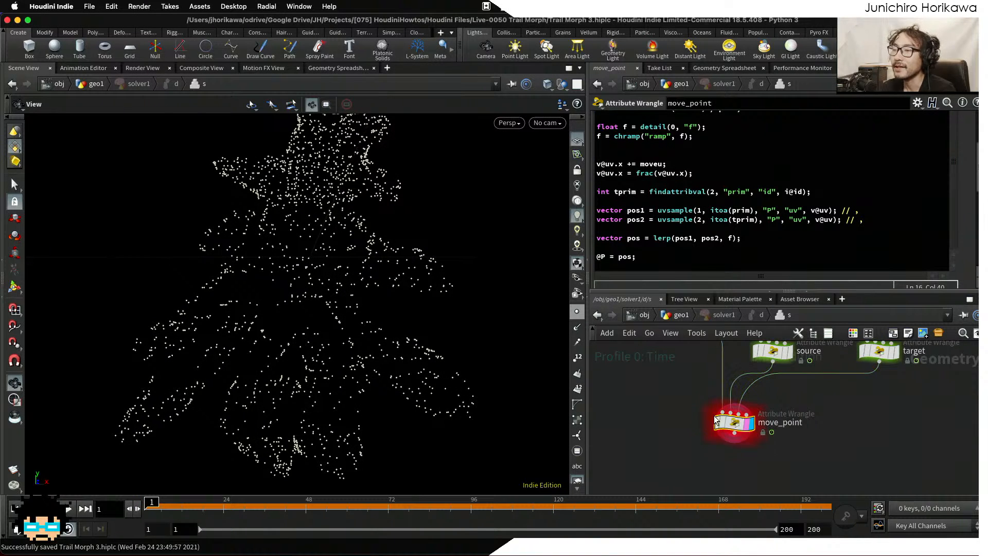
Go up to geo1, clear the recorded profile in the Performance Monitor, and return to solver1's parameters.
{"action": "left_click", "coordinate": [681, 314]}
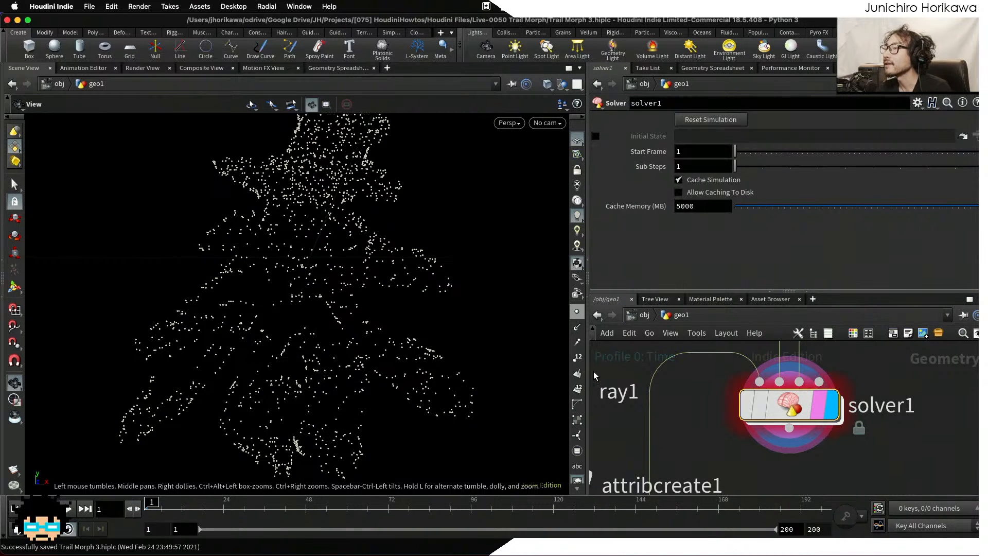
{"action": "left_click", "coordinate": [710, 67]}
{"action": "left_click", "coordinate": [783, 67]}
{"action": "left_click", "coordinate": [741, 82]}
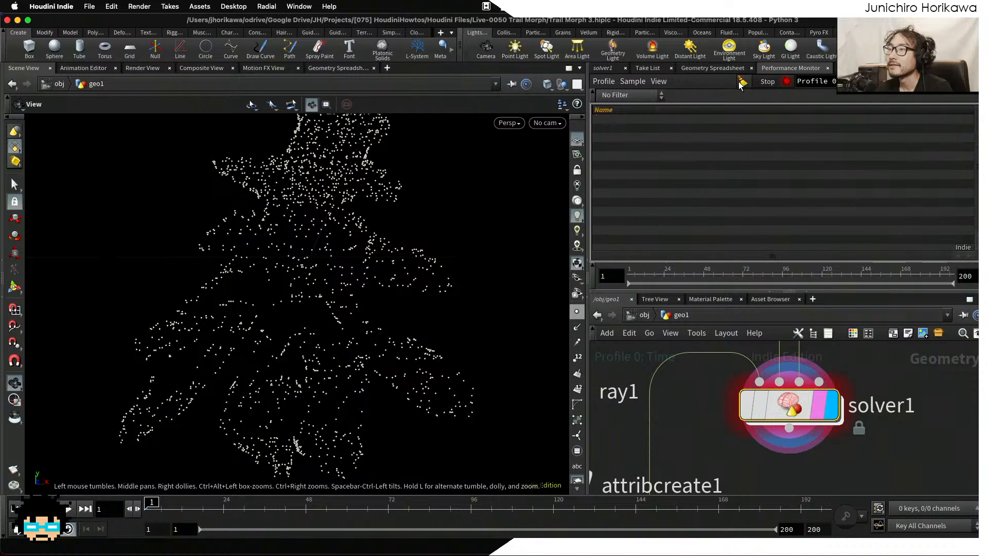
{"action": "left_click", "coordinate": [605, 70]}
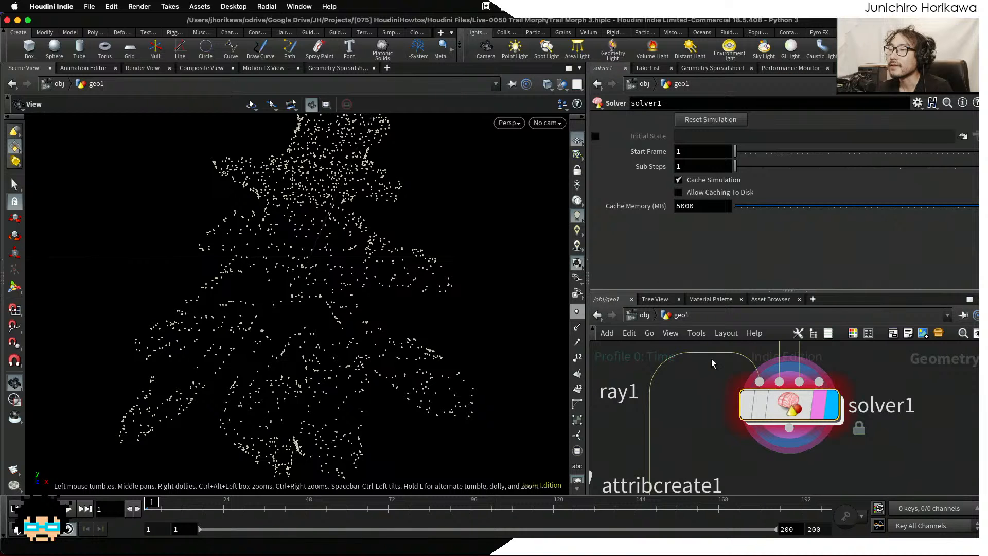
Play the primitive-group uvsample version of the morph from frame 1, viewing it from an angle, and stop at frame 155.
{"action": "scroll", "coordinate": [712, 359], "scroll_direction": "down", "scroll_amount": 3}
{"action": "left_click", "coordinate": [68, 509]}
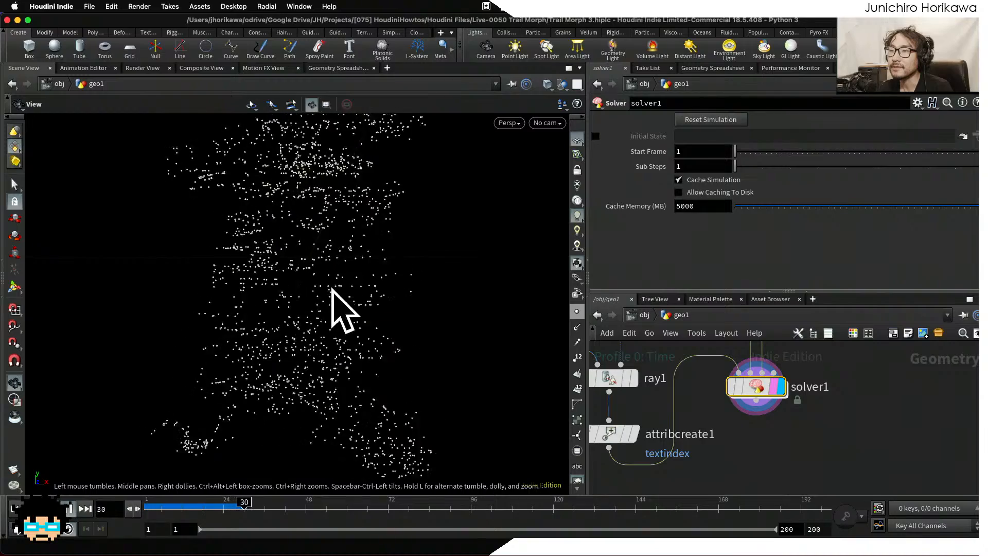
{"action": "left_click_drag", "start_coordinate": [333, 292], "coordinate": [236, 400]}
{"action": "scroll", "coordinate": [242, 341], "scroll_direction": "down", "scroll_amount": 5}
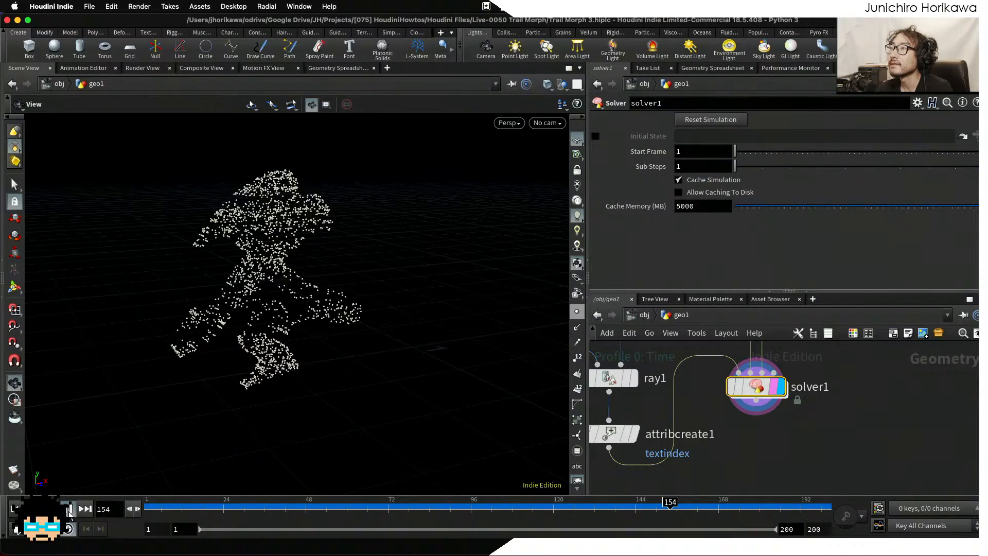
{"action": "left_click", "coordinate": [69, 511]}
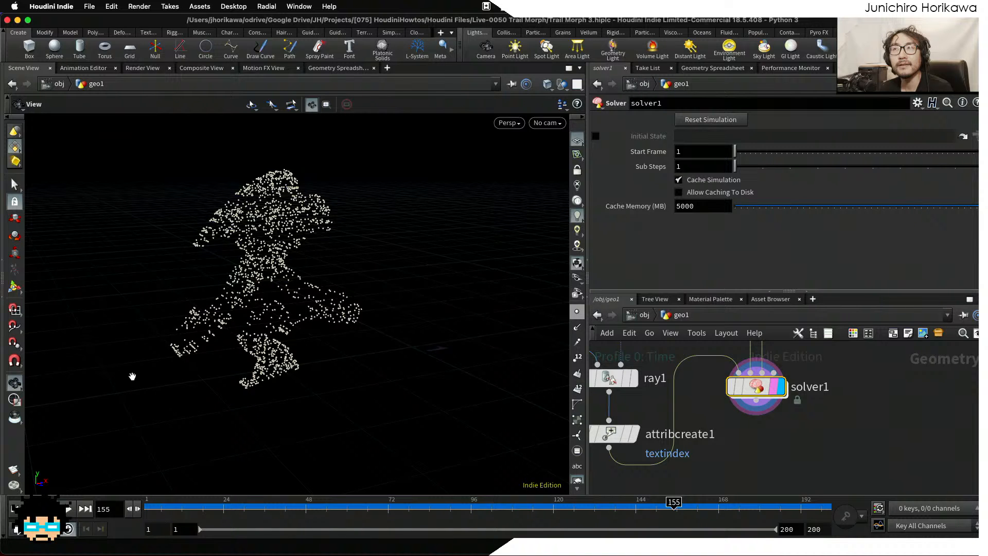
Check the move_point wrangle inside solver1, return to geo1, and view the morph at frame 177.
{"action": "scroll", "coordinate": [764, 390], "scroll_direction": "up", "scroll_amount": 2}
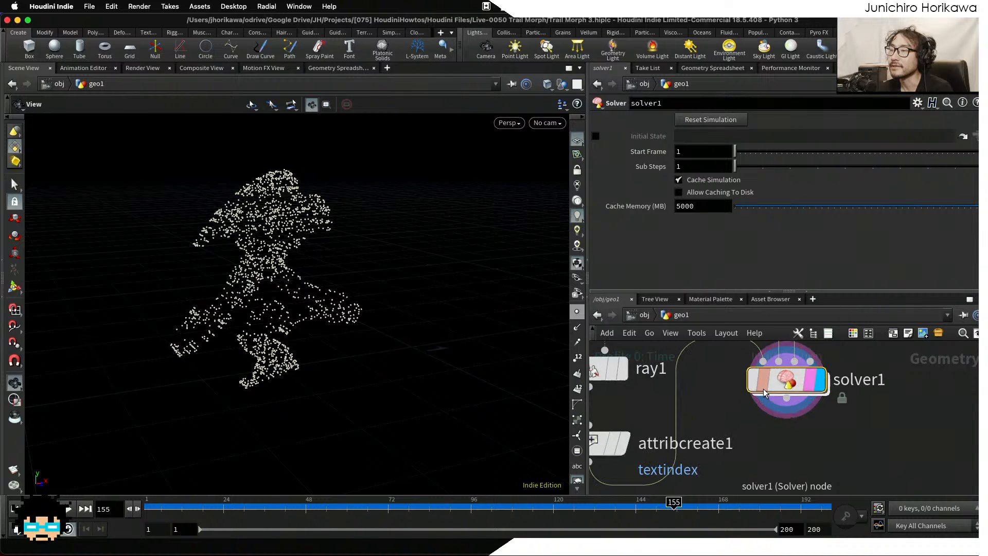
{"action": "double_click", "coordinate": [764, 390]}
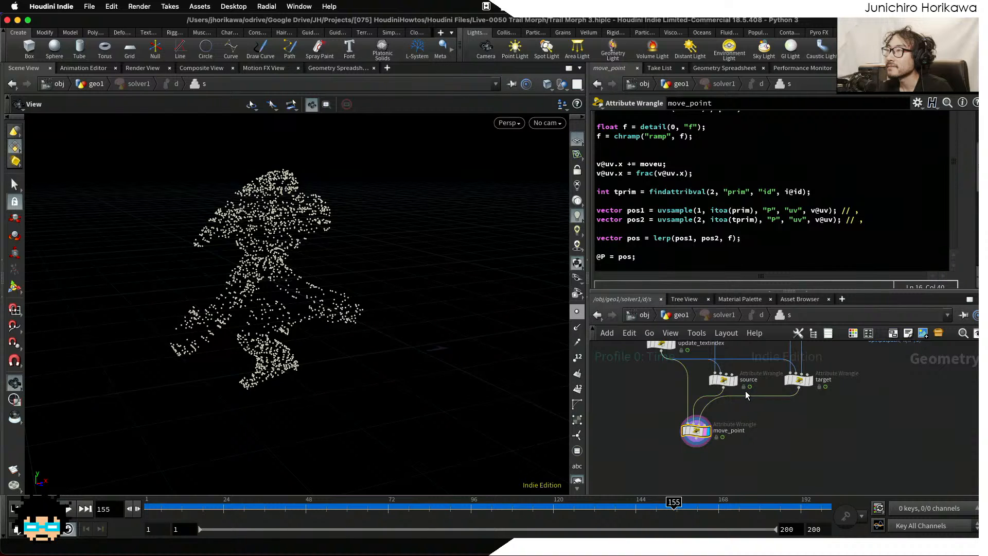
{"action": "left_click", "coordinate": [680, 315]}
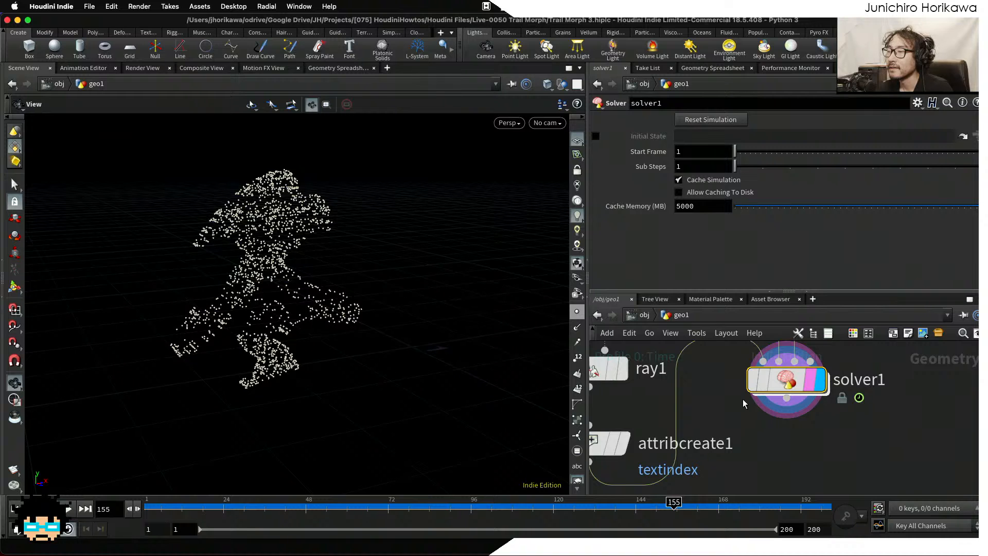
{"action": "scroll", "coordinate": [752, 427], "scroll_direction": "down", "scroll_amount": 5}
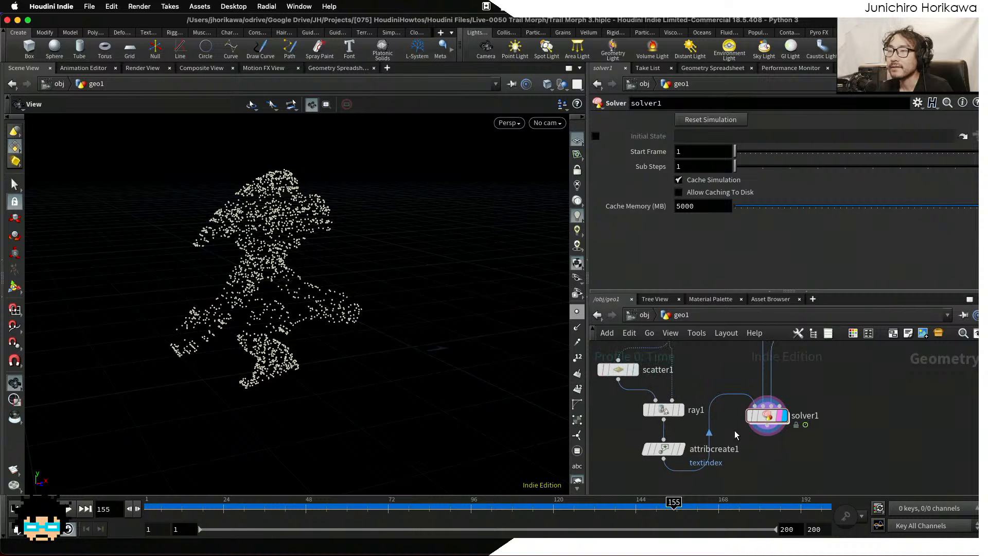
{"action": "left_click_drag", "start_coordinate": [382, 315], "coordinate": [310, 374]}
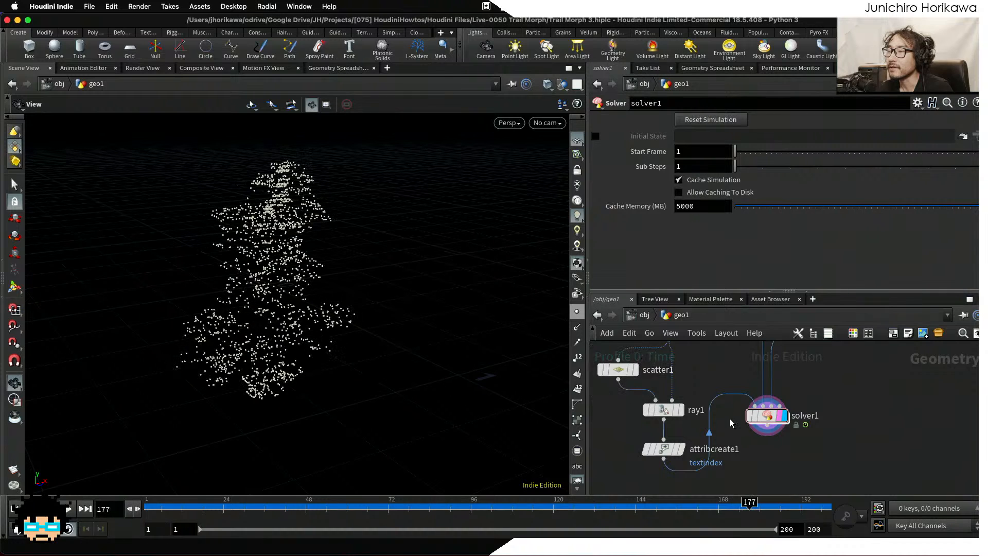
Add a Trail node below solver1, connect solver1's output to it, and display its result.
{"action": "scroll", "coordinate": [784, 442], "scroll_direction": "up", "scroll_amount": 2}
{"action": "middle_click_drag", "start_coordinate": [785, 443], "coordinate": [761, 394]}
{"action": "key", "text": "Tab"}
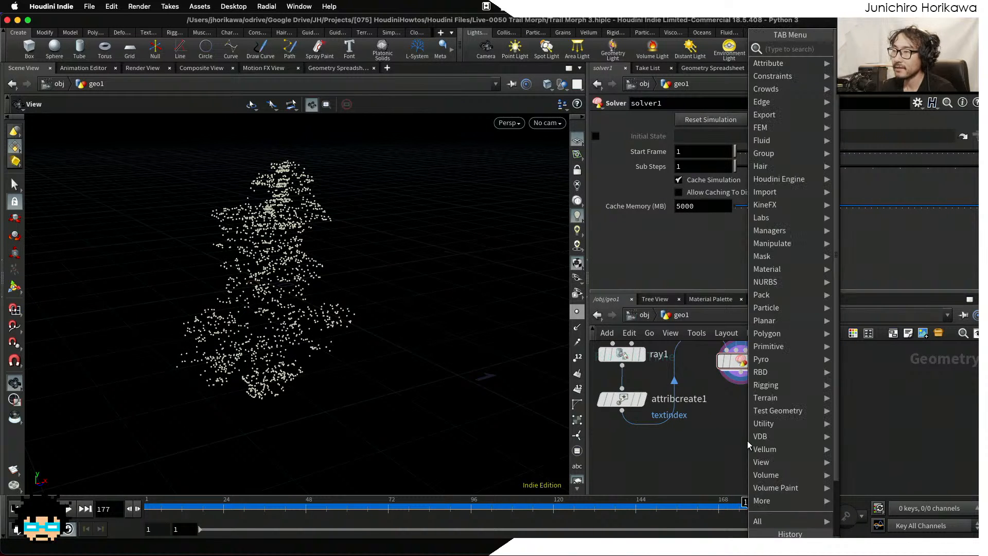
{"action": "type", "text": "trai"}
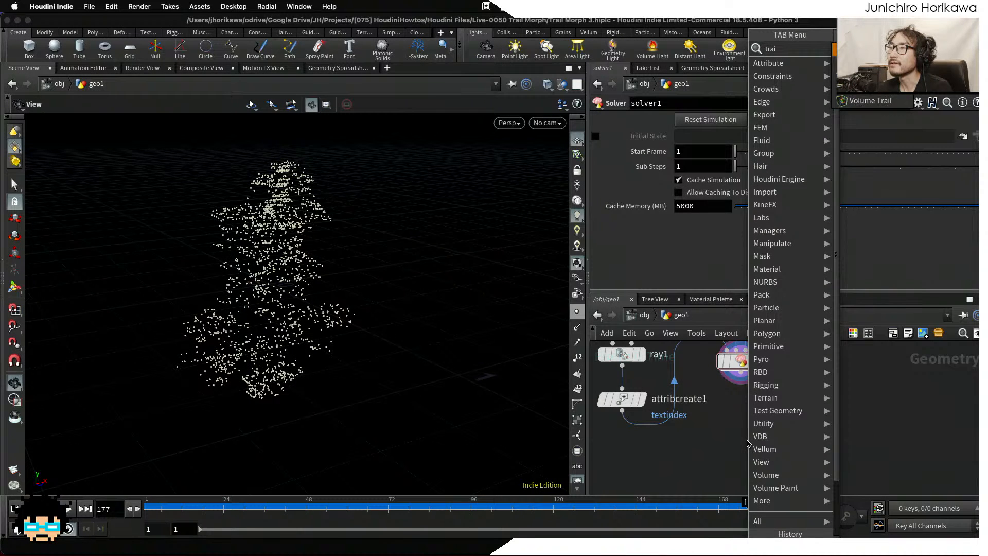
{"action": "key", "text": "Return"}
{"action": "left_click", "coordinate": [747, 441]}
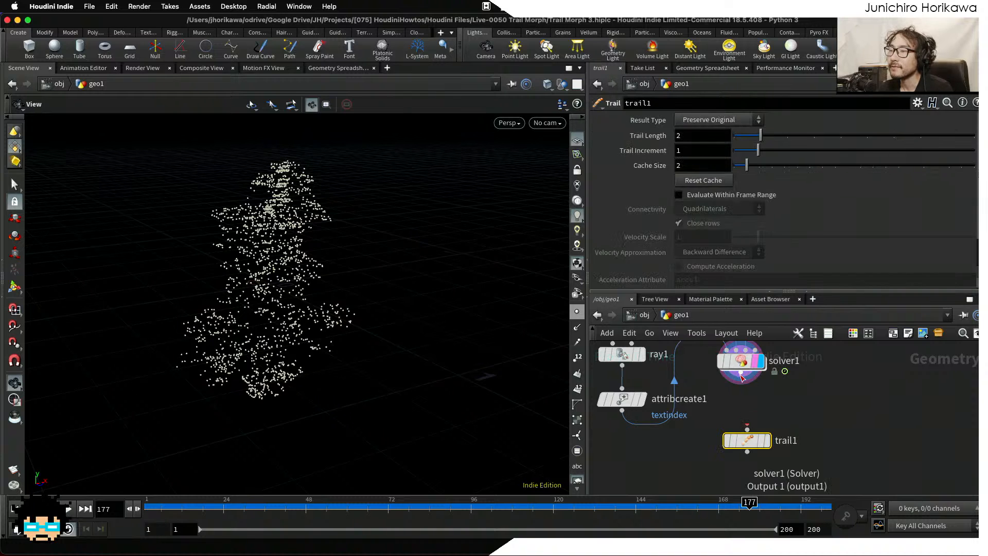
{"action": "left_click_drag", "start_coordinate": [741, 372], "coordinate": [752, 438]}
{"action": "left_click_drag", "start_coordinate": [751, 438], "coordinate": [746, 420]}
{"action": "scroll", "coordinate": [745, 418], "scroll_direction": "up", "scroll_amount": 1}
{"action": "left_click", "coordinate": [763, 423]}
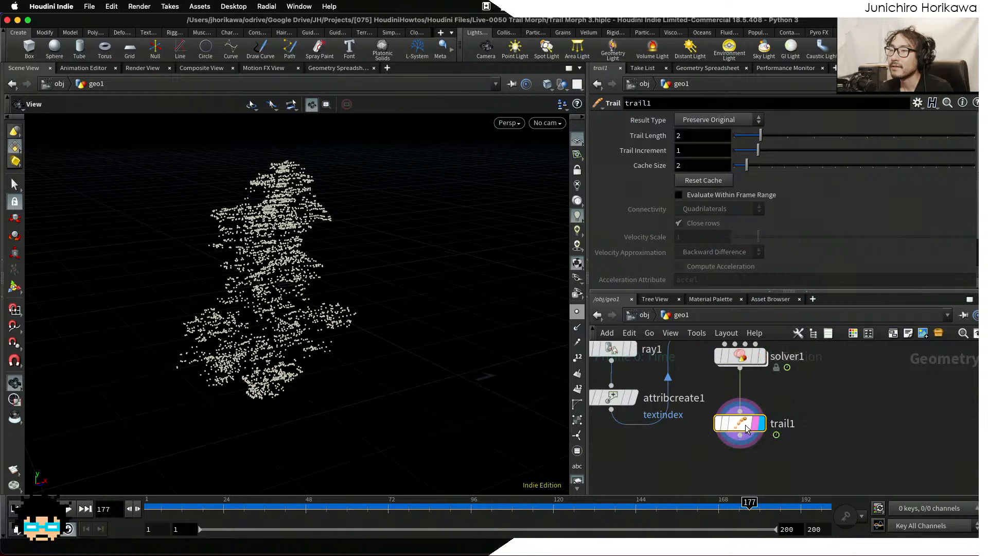
Set the Trail node's Result Type to Connect as Polygons and its Trail Length to 10.
{"action": "left_click", "coordinate": [715, 122]}
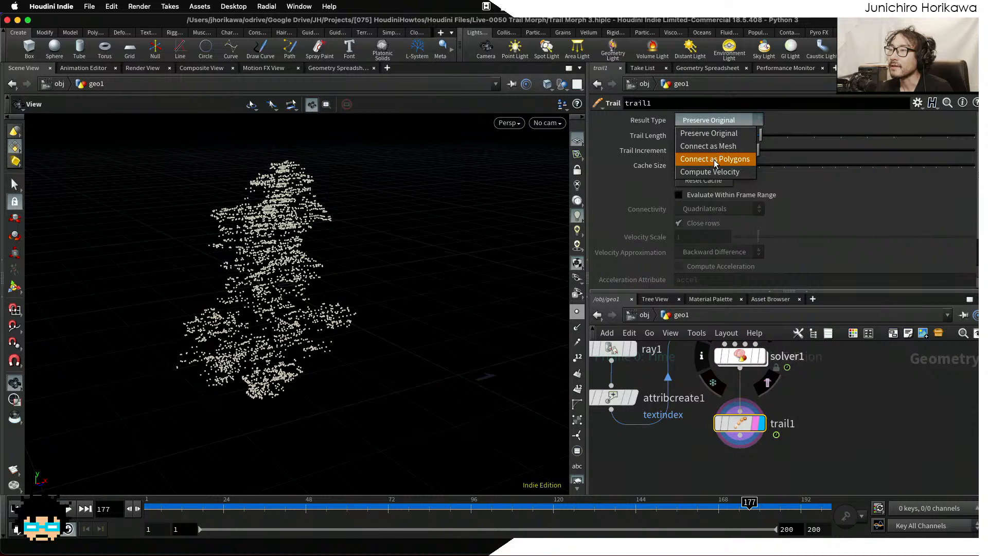
{"action": "left_click", "coordinate": [714, 159]}
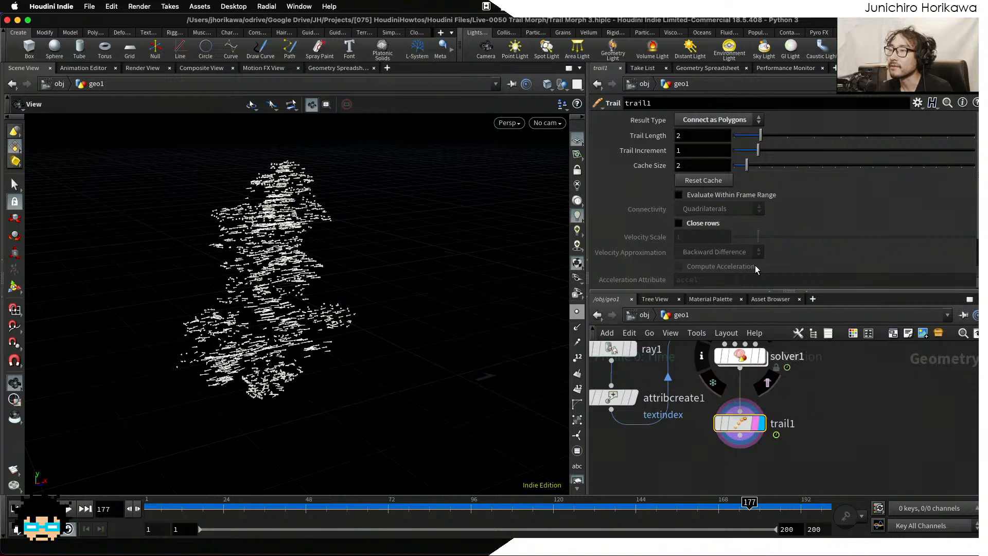
{"action": "left_click_drag", "start_coordinate": [761, 136], "coordinate": [842, 135]}
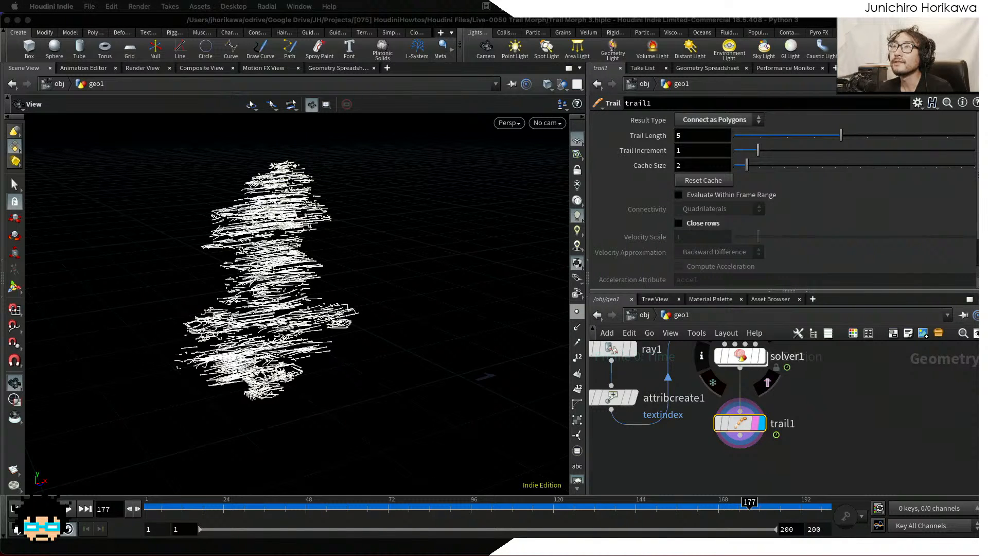
{"action": "left_click", "coordinate": [884, 136]}
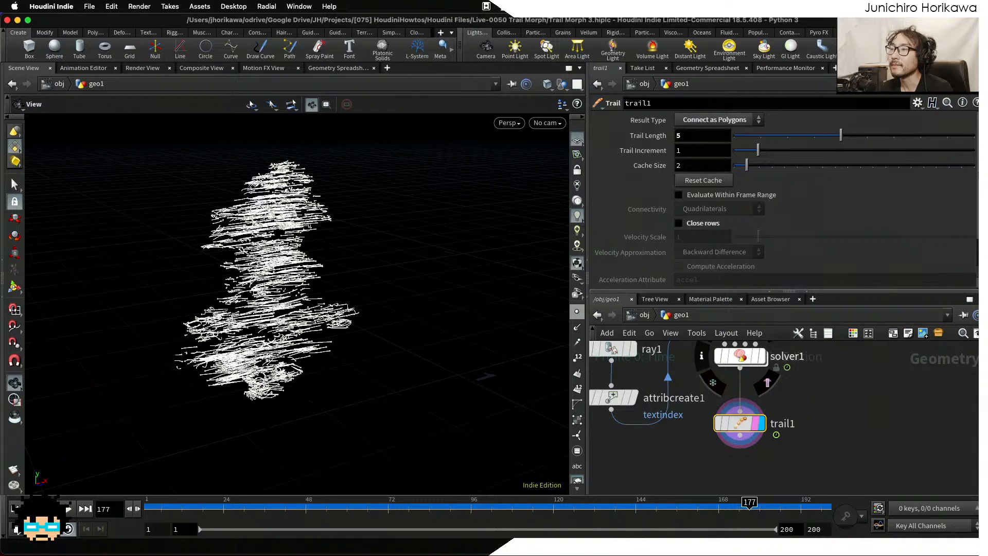
{"action": "left_click_drag", "start_coordinate": [884, 137], "coordinate": [974, 136]}
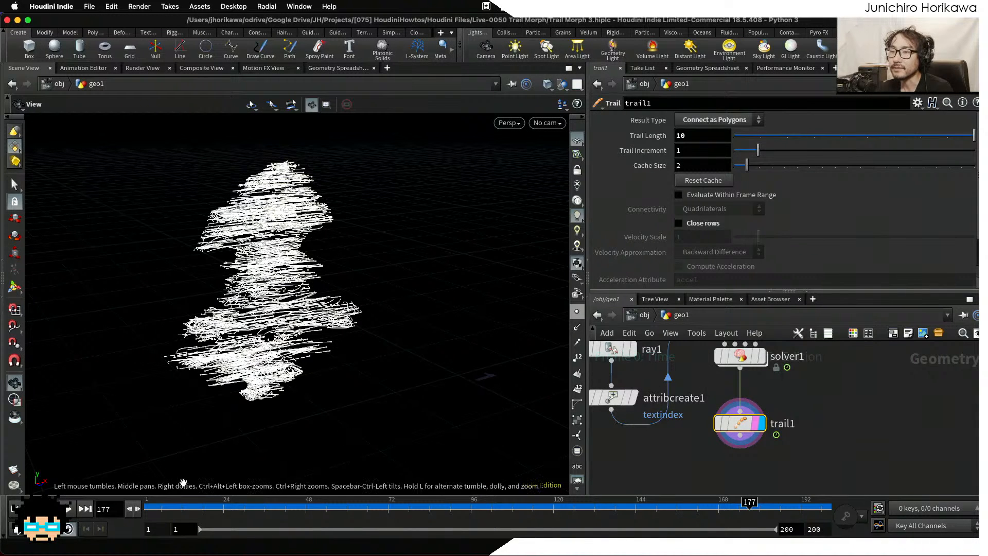
Return the timeline to frame 1 and reset the solver1 simulation.
{"action": "left_click", "coordinate": [15, 509]}
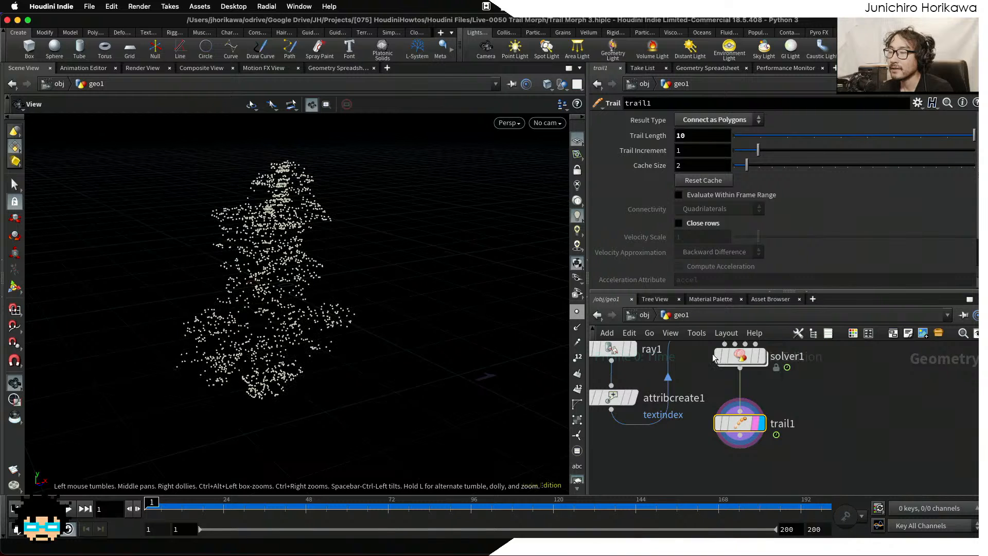
{"action": "left_click", "coordinate": [740, 355]}
{"action": "left_click", "coordinate": [717, 119]}
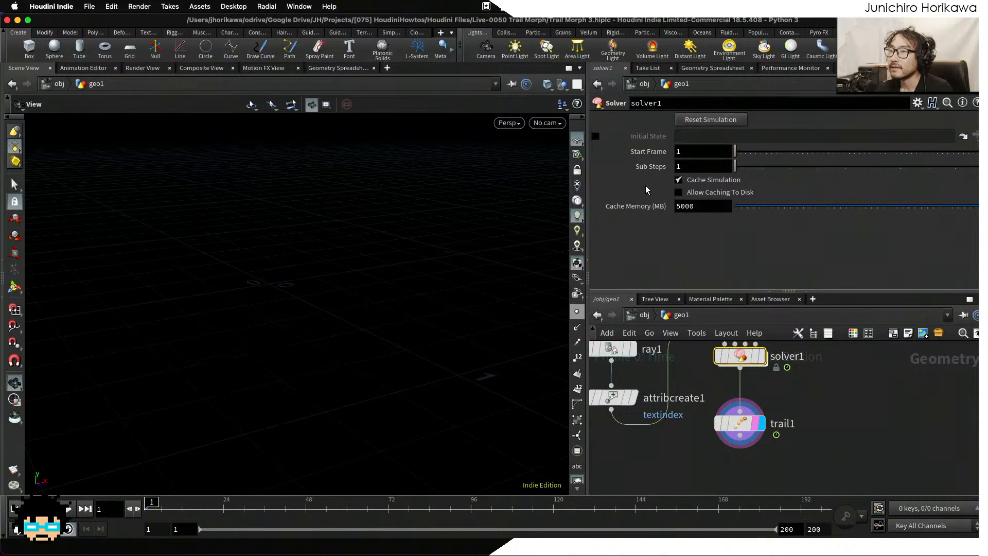
Play the simulation to frame 161, save the file, and inspect the resulting trails up close.
{"action": "left_click", "coordinate": [68, 509]}
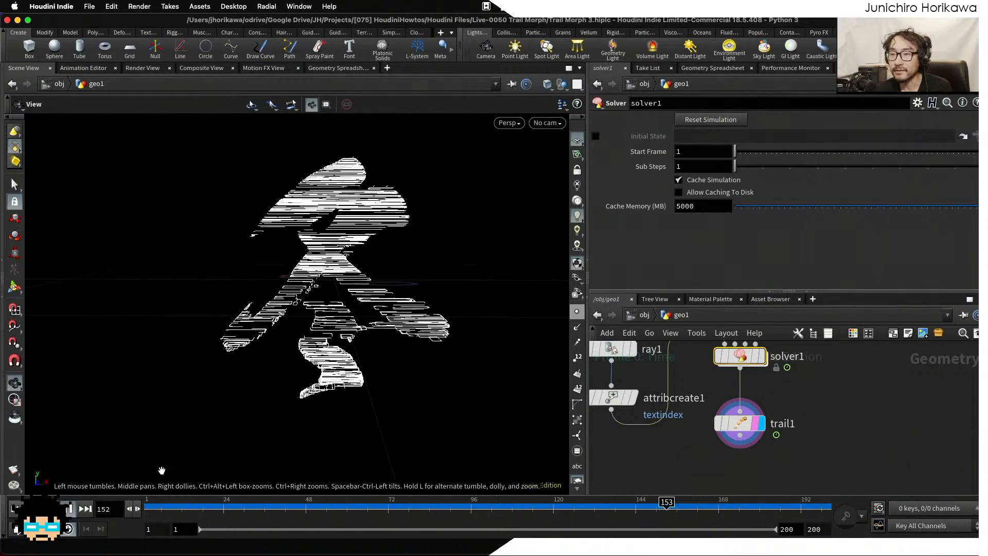
{"action": "left_click", "coordinate": [69, 510]}
{"action": "key", "text": "super+s"}
{"action": "scroll", "coordinate": [323, 361], "scroll_direction": "up", "scroll_amount": 3}
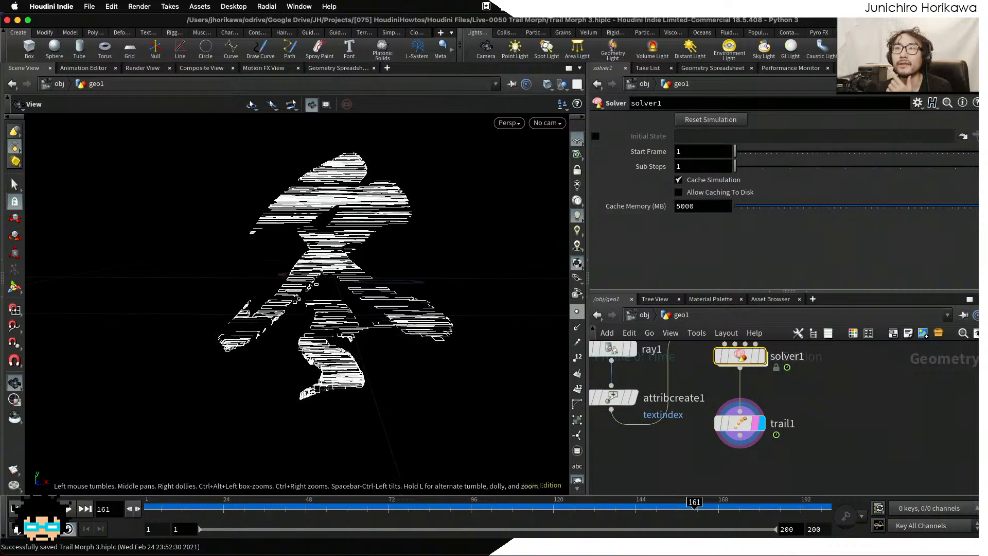
{"action": "scroll", "coordinate": [325, 363], "scroll_direction": "up", "scroll_amount": 2}
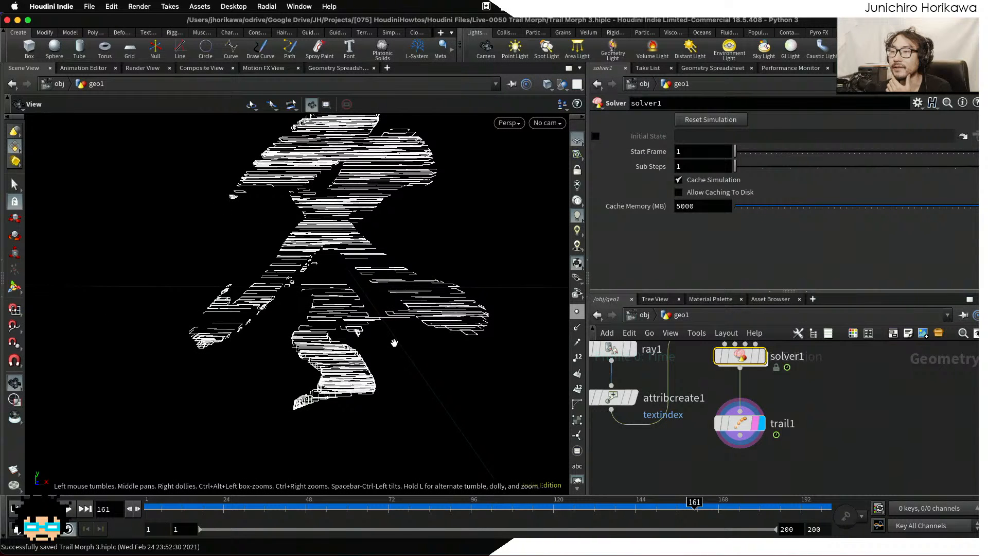
{"action": "left_click_drag", "start_coordinate": [394, 343], "coordinate": [305, 348]}
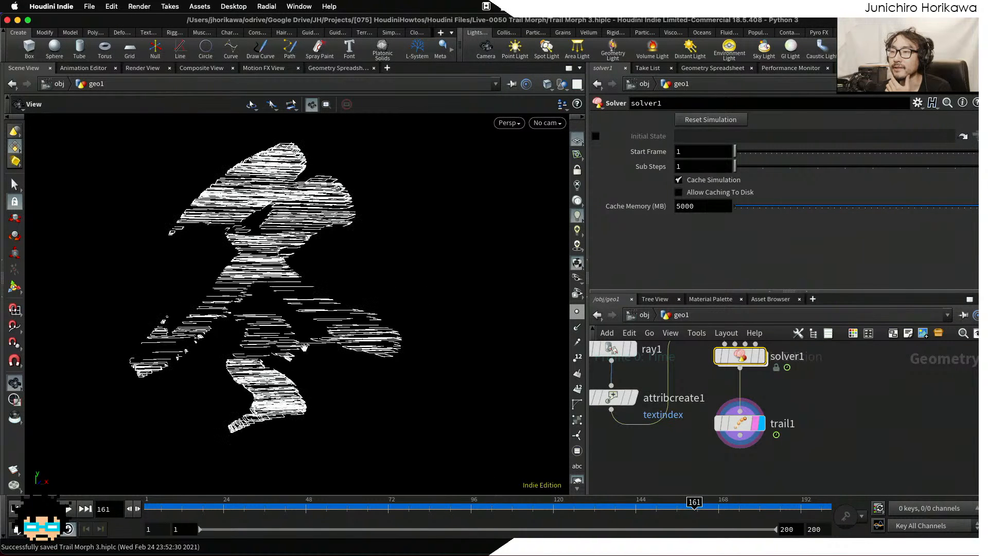
Add a PolyExtrude node below trail1 and connect trail1's output to its first input.
{"action": "middle_click_drag", "start_coordinate": [701, 467], "coordinate": [663, 435]}
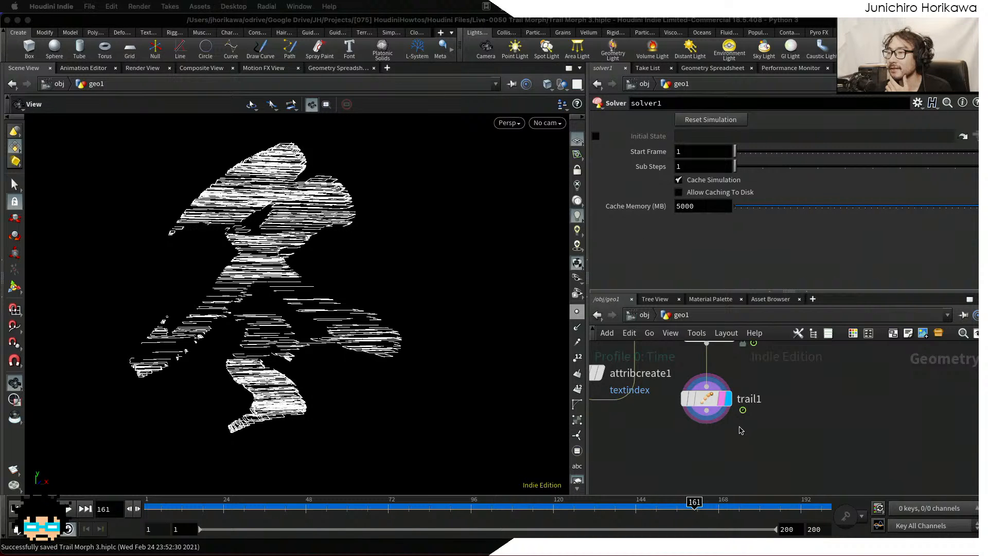
{"action": "left_click", "coordinate": [711, 432]}
{"action": "scroll", "coordinate": [710, 437], "scroll_direction": "up", "scroll_amount": 4}
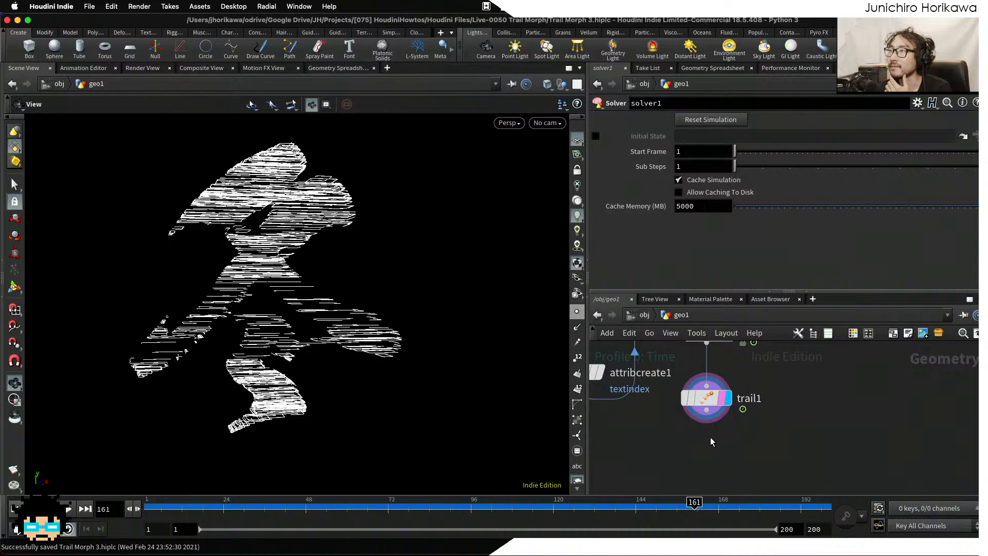
{"action": "key", "text": "Tab"}
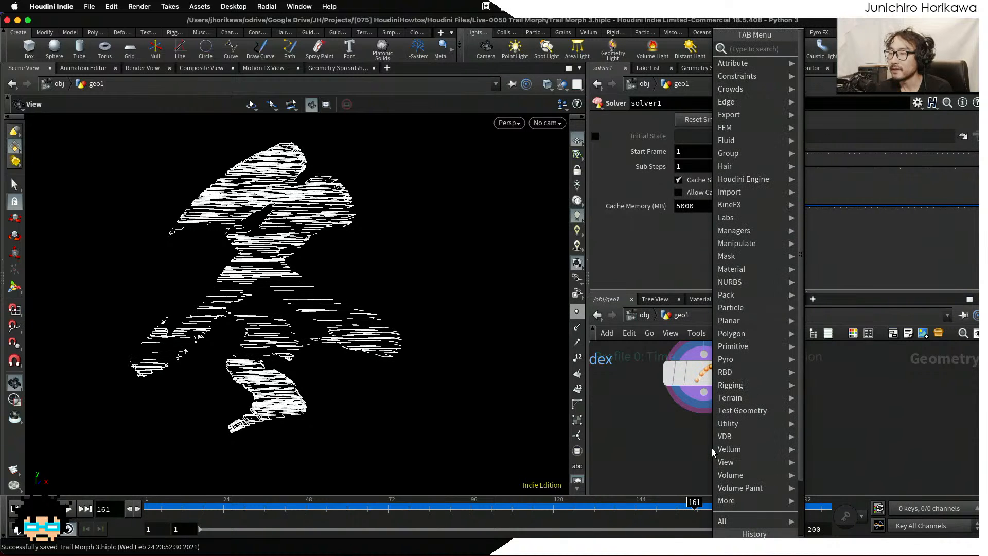
{"action": "type", "text": "extr"}
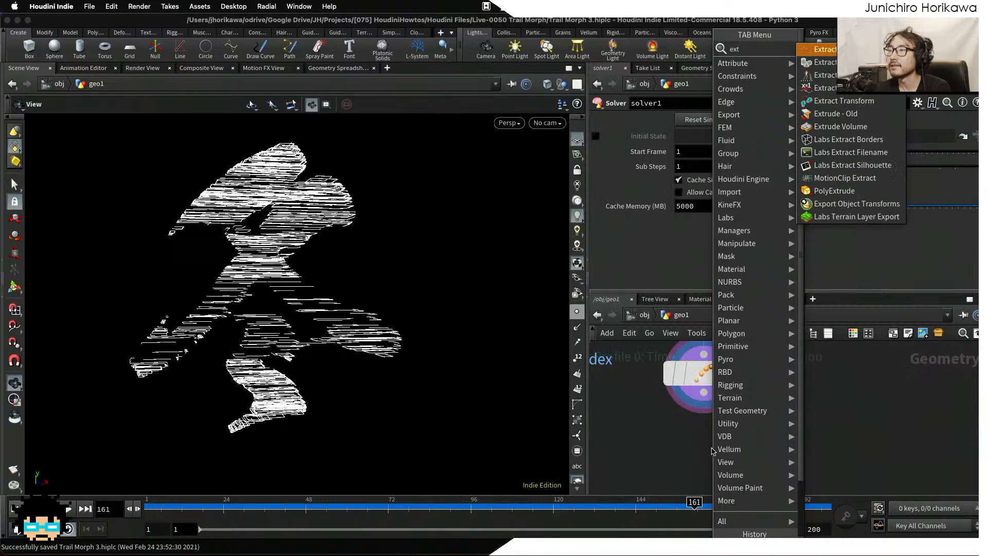
{"action": "key", "text": "BackSpace"}
{"action": "key", "text": "BackSpace"}
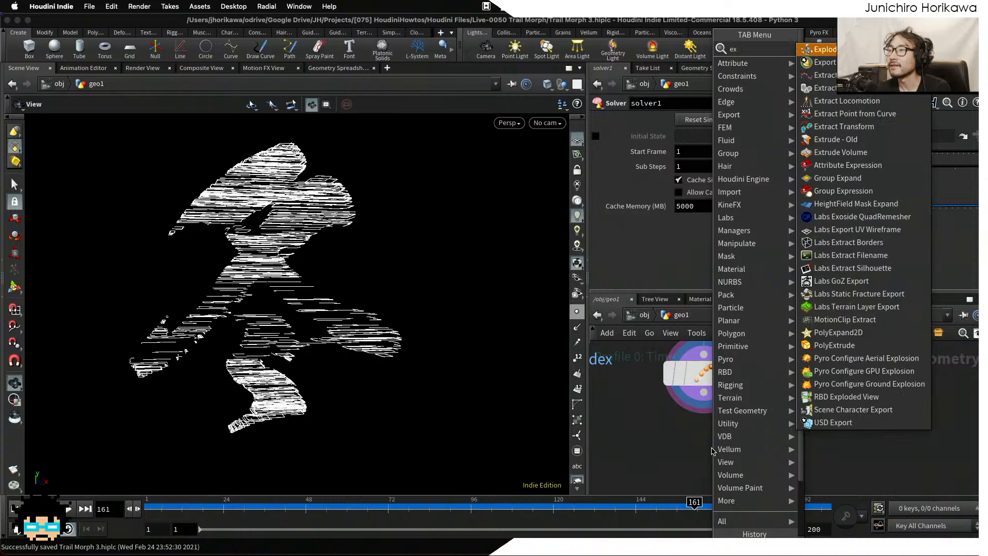
{"action": "type", "text": "tru"}
{"action": "key", "text": "Down"}
{"action": "key", "text": "Down"}
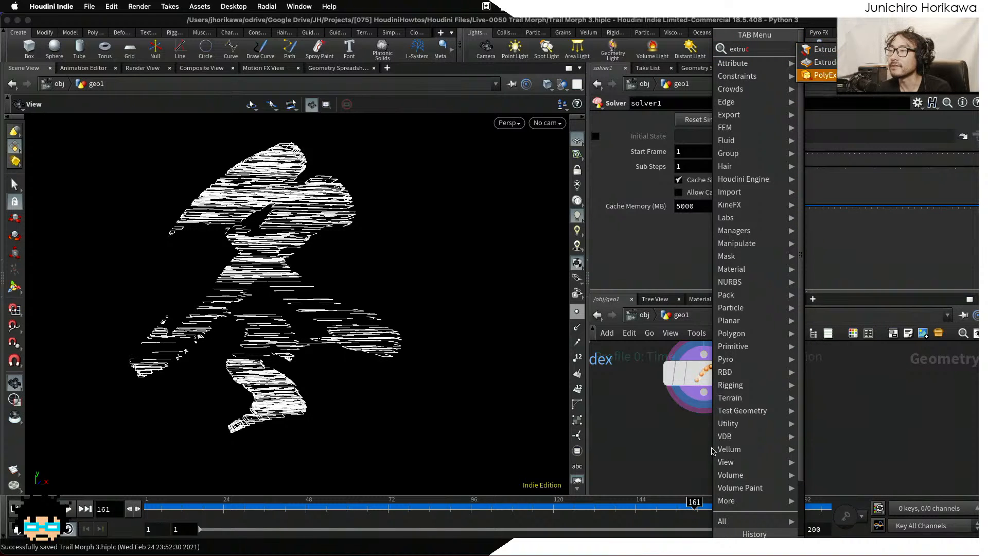
{"action": "key", "text": "Return"}
{"action": "left_click", "coordinate": [762, 466]}
{"action": "left_click_drag", "start_coordinate": [762, 466], "coordinate": [812, 465]}
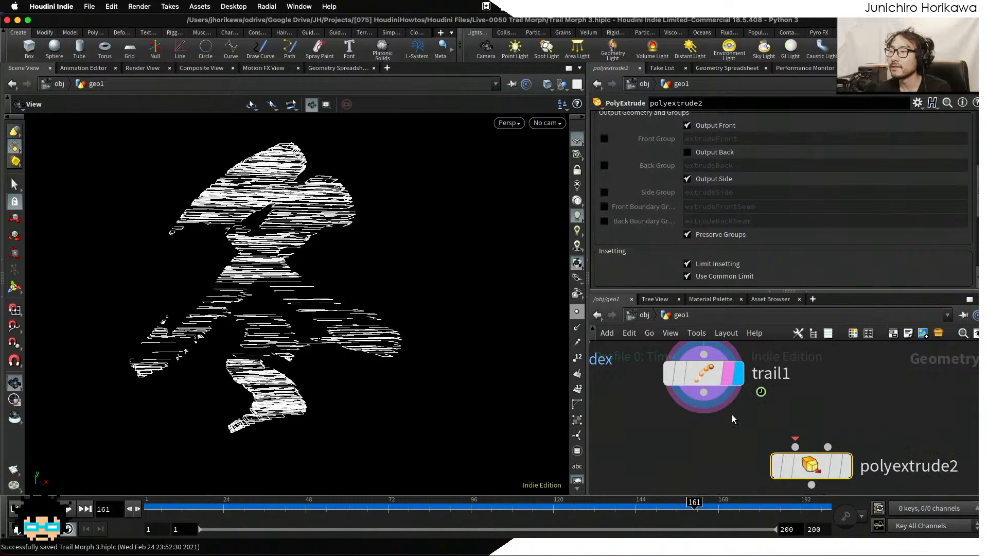
{"action": "left_click", "coordinate": [795, 447]}
{"action": "left_click", "coordinate": [628, 393]}
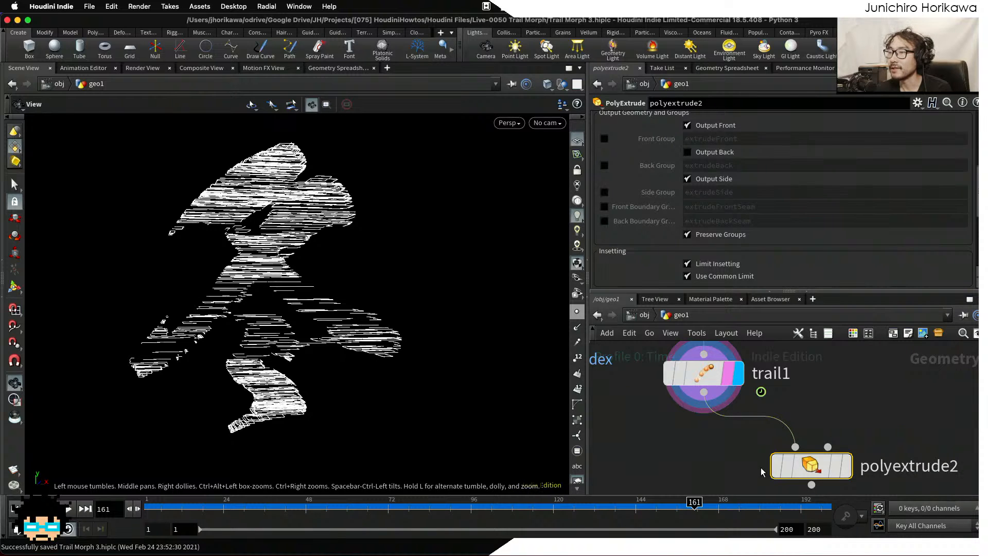
{"action": "scroll", "coordinate": [677, 402], "scroll_direction": "down", "scroll_amount": 3}
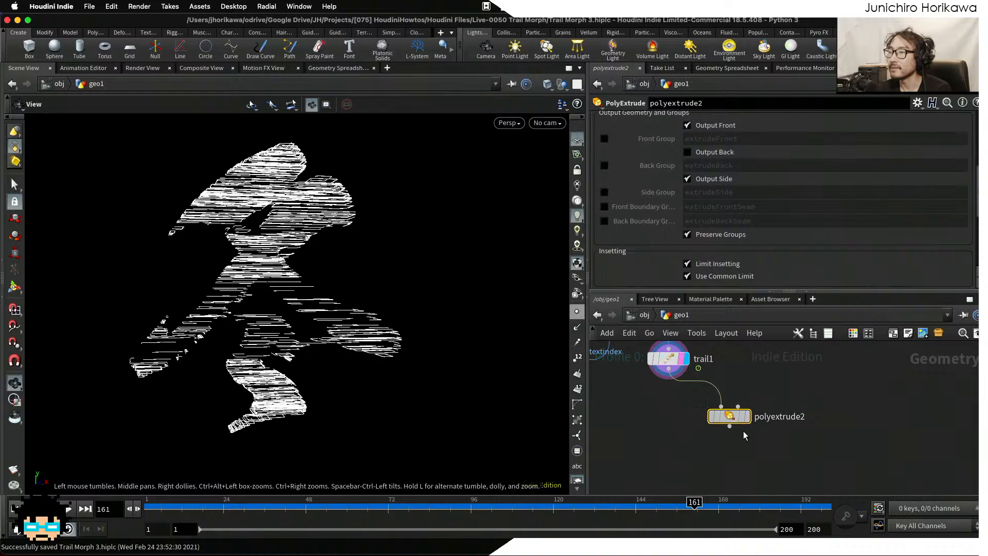
Insert an Attribute Create node between trail1 and polyextrude2, and save the file.
{"action": "left_click_drag", "start_coordinate": [729, 408], "coordinate": [741, 440]}
{"action": "key", "text": "Tab"}
{"action": "type", "text": "att"}
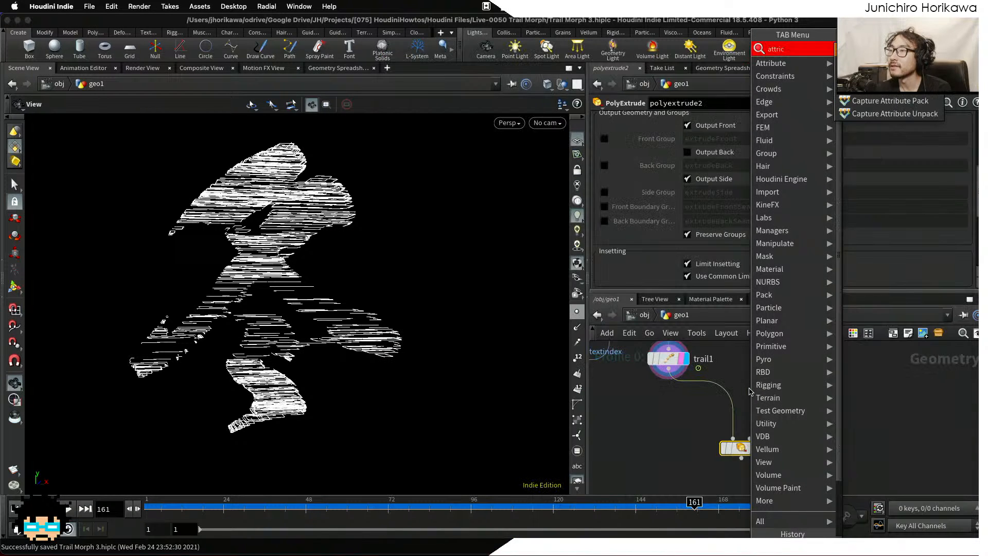
{"action": "key", "text": "BackSpace"}
{"action": "key", "text": "BackSpace"}
{"action": "key", "text": "BackSpace"}
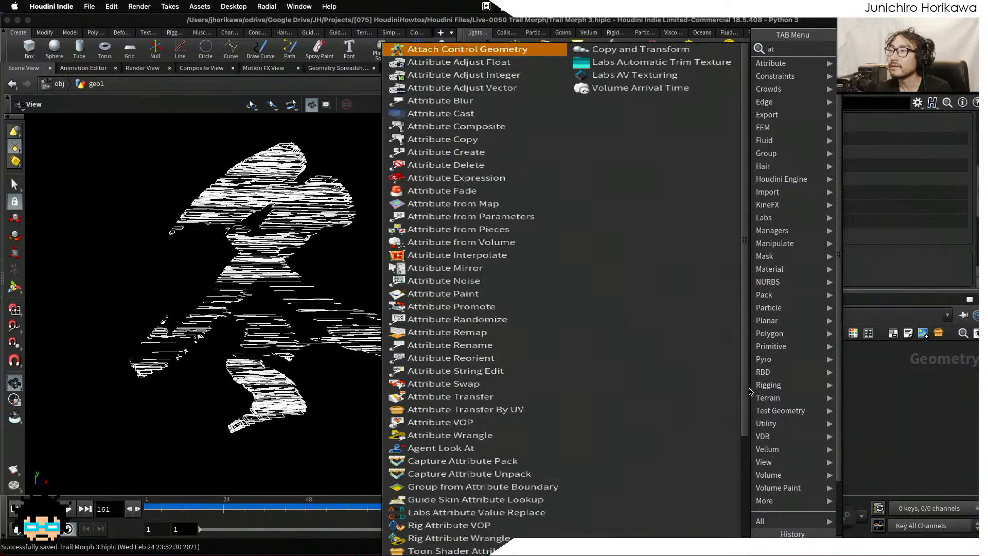
{"action": "type", "text": "attribute create"}
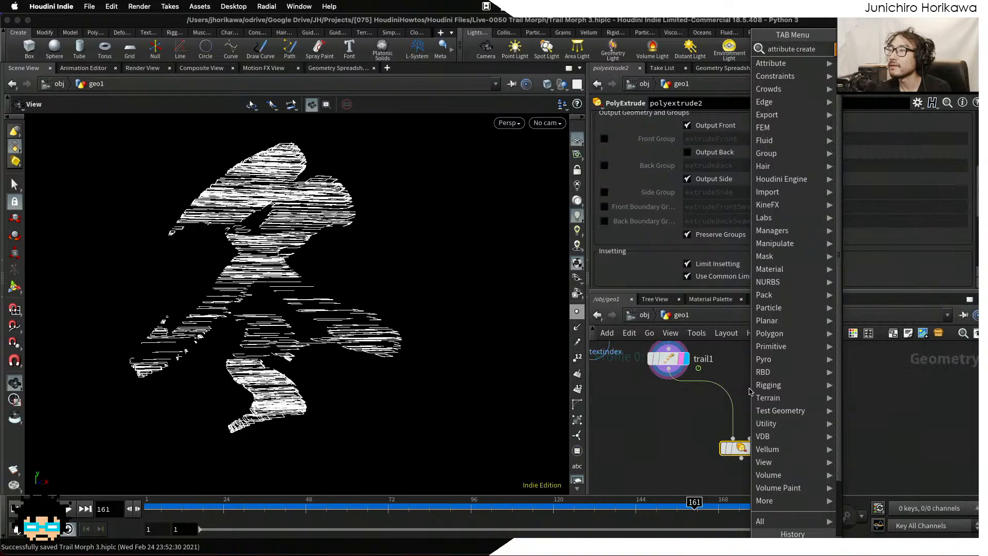
{"action": "key", "text": "Return"}
{"action": "left_click", "coordinate": [750, 393]}
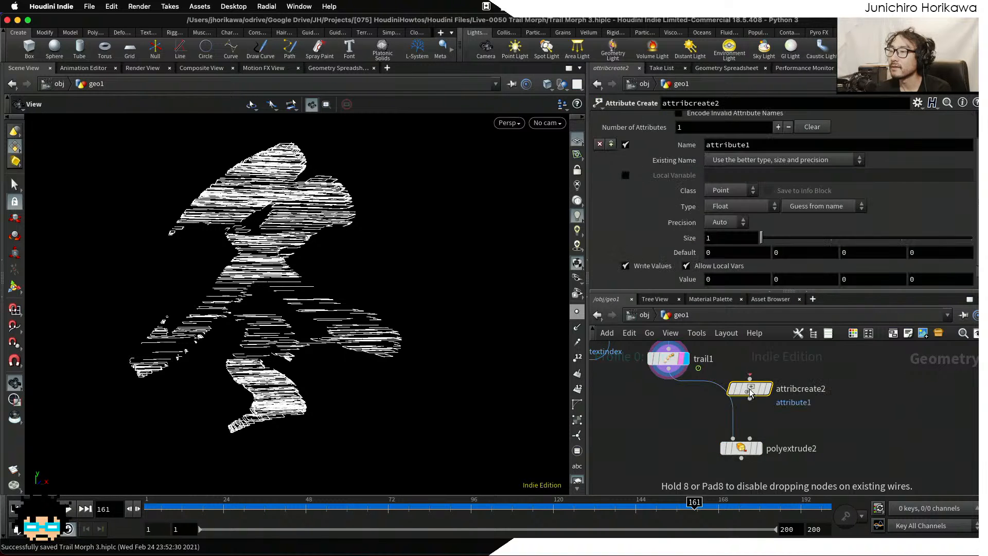
{"action": "mouse_move", "coordinate": [750, 392]}
{"action": "left_mouse_down"}
{"action": "mouse_move", "coordinate": [733, 407]}
{"action": "mouse_move", "coordinate": [757, 409]}
{"action": "left_mouse_up"}
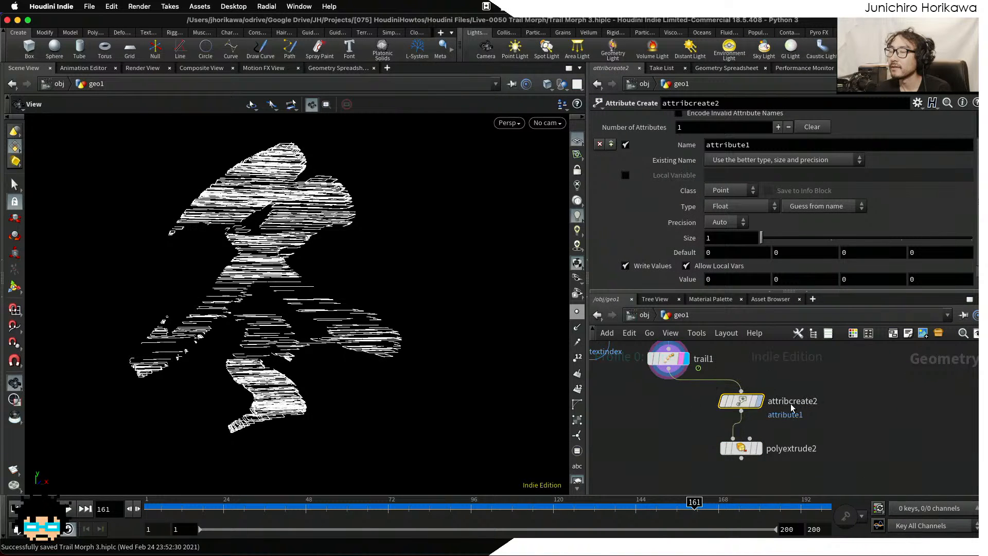
{"action": "key", "text": "super+s"}
{"action": "middle_click_drag", "start_coordinate": [799, 370], "coordinate": [816, 369]}
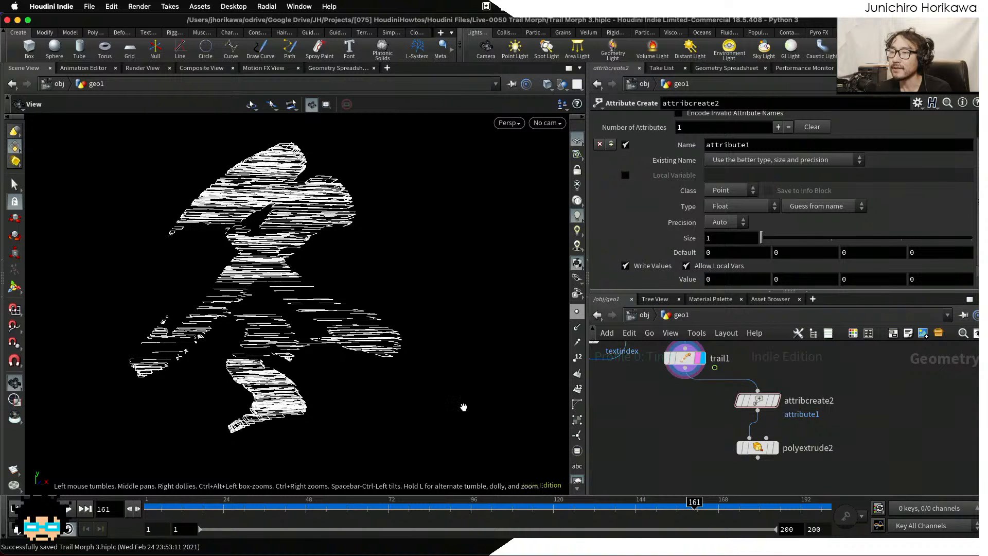
Reopen Trail Morph 3.hiplc from the recent files.
{"action": "left_click", "coordinate": [87, 6]}
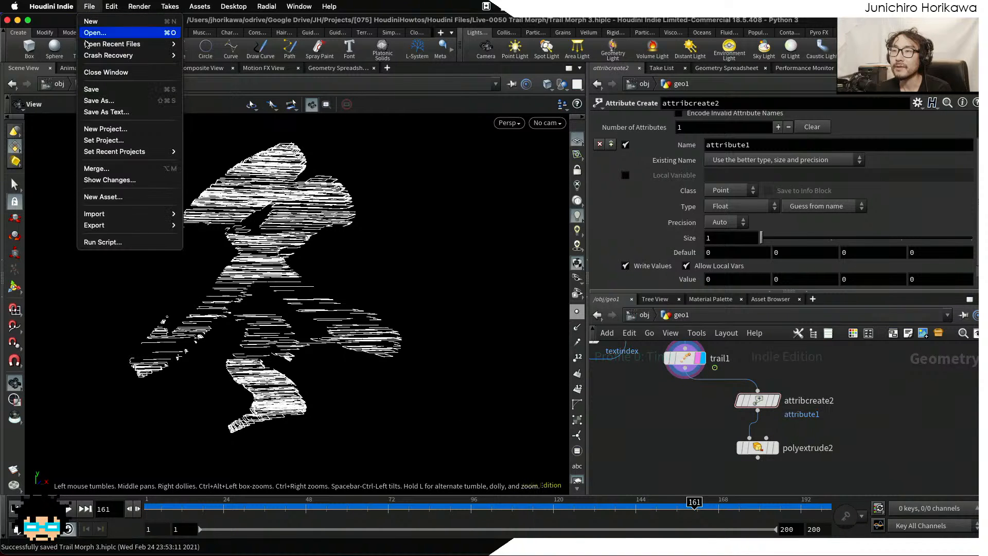
{"action": "mouse_move", "coordinate": [129, 44]}
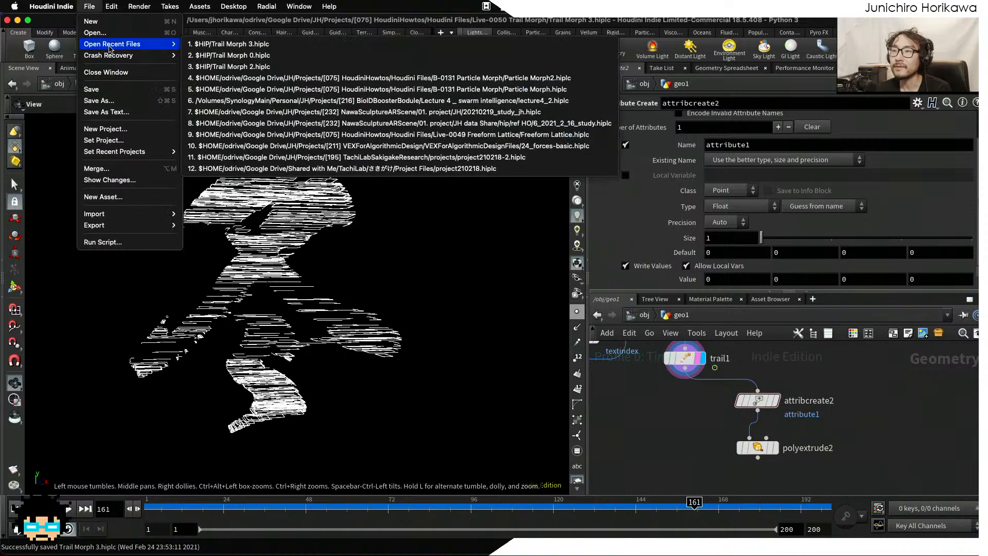
{"action": "left_click", "coordinate": [192, 45]}
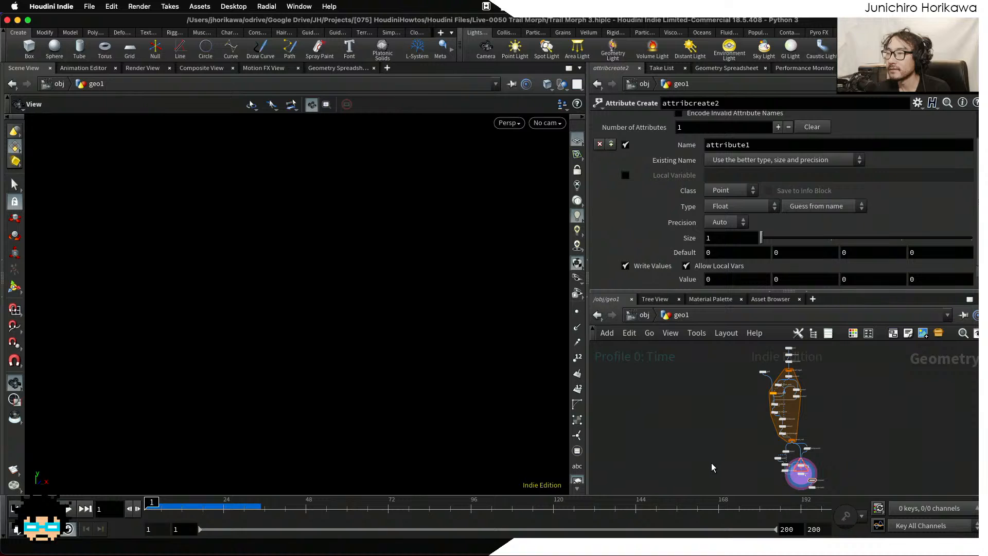
Display solver1's result to check its points, and switch the display to polyextrude2.
{"action": "middle_click_drag", "start_coordinate": [711, 463], "coordinate": [670, 418]}
{"action": "scroll", "coordinate": [669, 418], "scroll_direction": "down", "scroll_amount": 1}
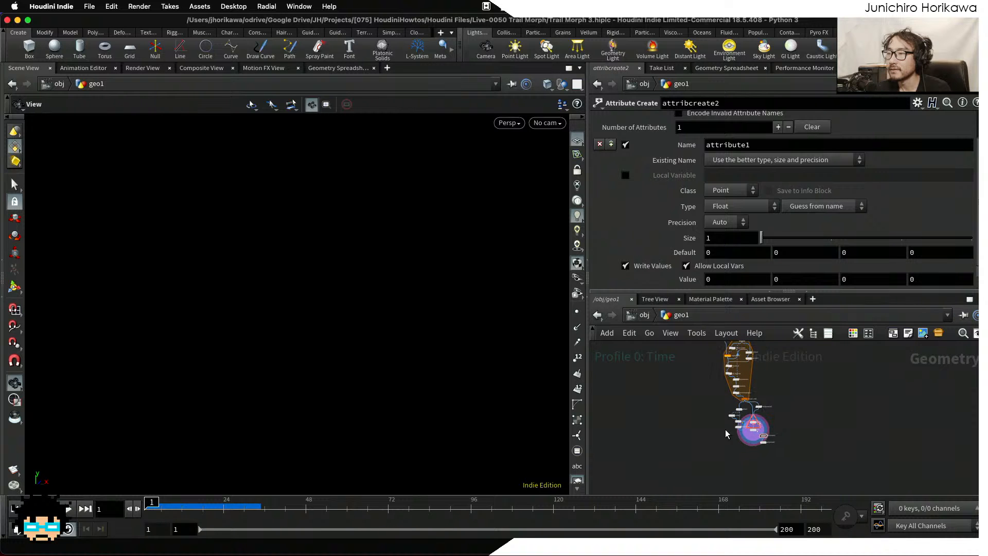
{"action": "scroll", "coordinate": [754, 433], "scroll_direction": "up", "scroll_amount": 8}
{"action": "scroll", "coordinate": [748, 421], "scroll_direction": "up", "scroll_amount": 8}
{"action": "left_click", "coordinate": [716, 355]}
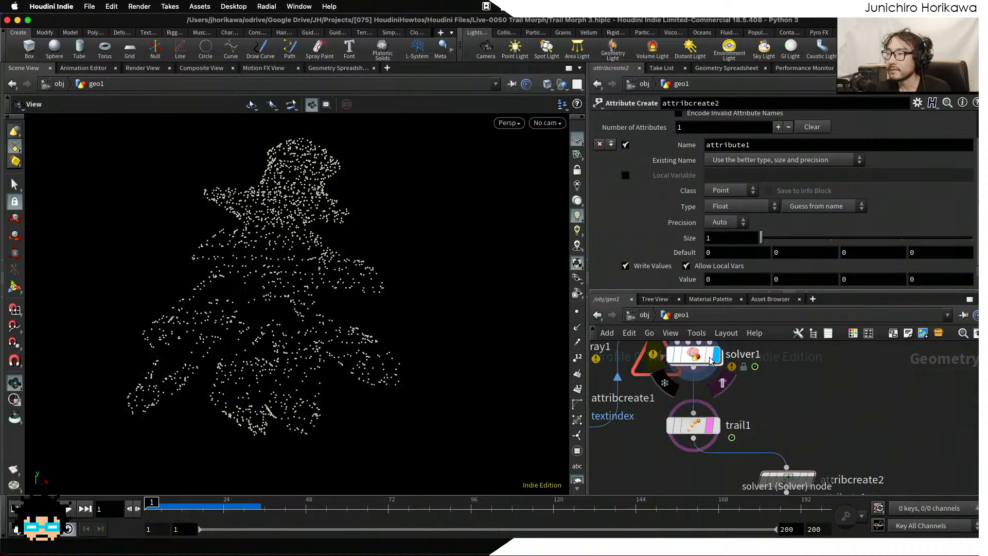
{"action": "left_click", "coordinate": [695, 359]}
{"action": "scroll", "coordinate": [695, 359], "scroll_direction": "down", "scroll_amount": 3}
{"action": "scroll", "coordinate": [762, 417], "scroll_direction": "down", "scroll_amount": 3}
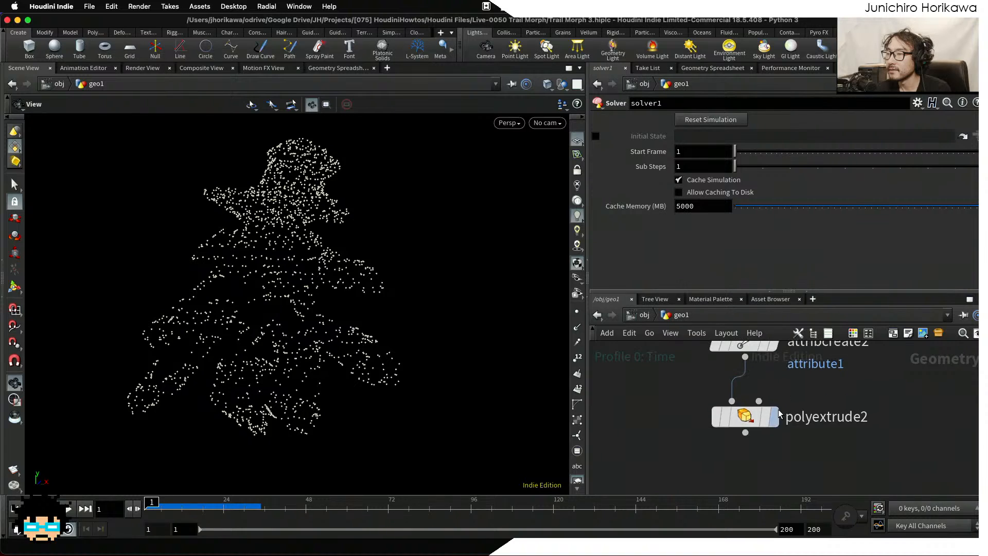
{"action": "left_click", "coordinate": [765, 422]}
{"action": "left_click", "coordinate": [749, 420]}
{"action": "middle_click_drag", "start_coordinate": [749, 419], "coordinate": [744, 485]}
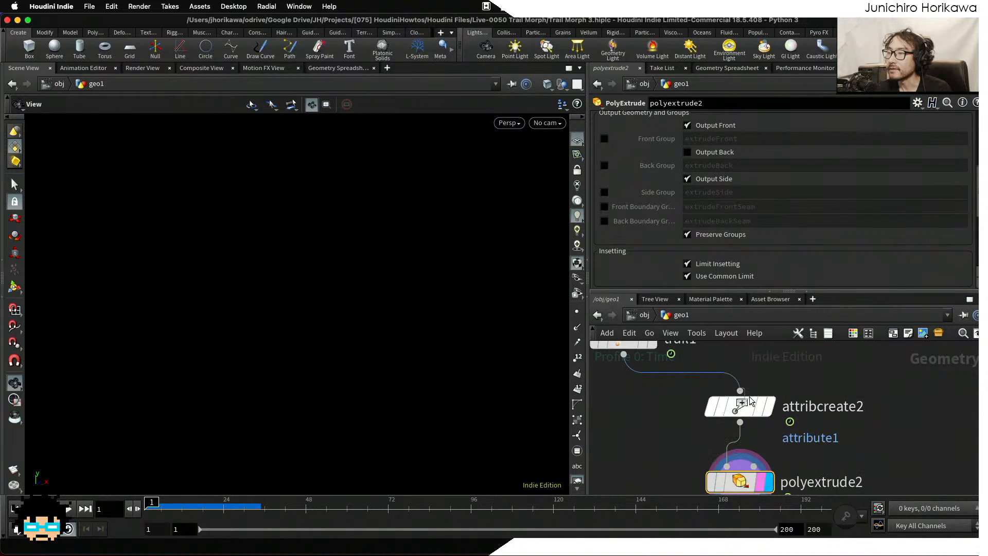
Name attribcreate2's attribute N and set its second value component to 1.
{"action": "left_click", "coordinate": [742, 392]}
{"action": "left_click", "coordinate": [750, 400]}
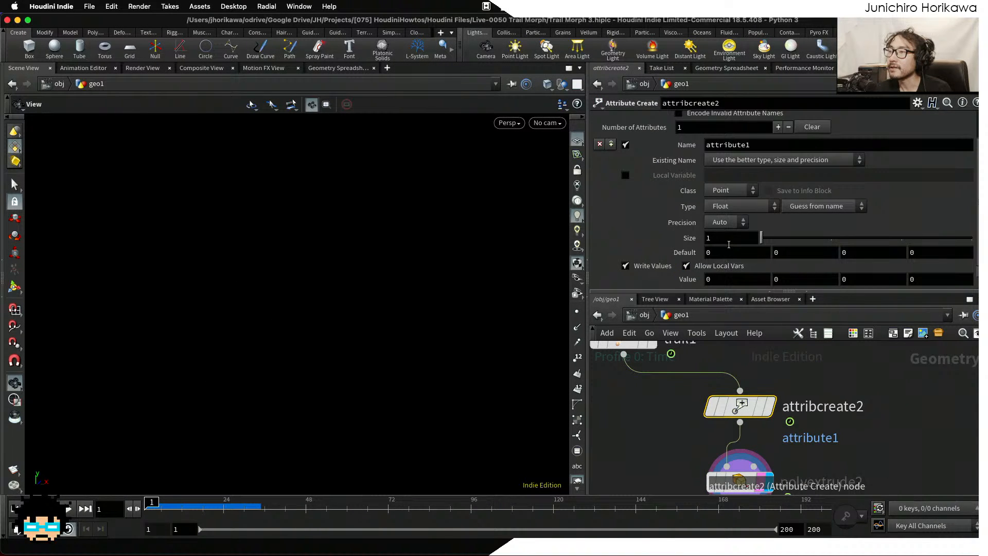
{"action": "type", "text": "N"}
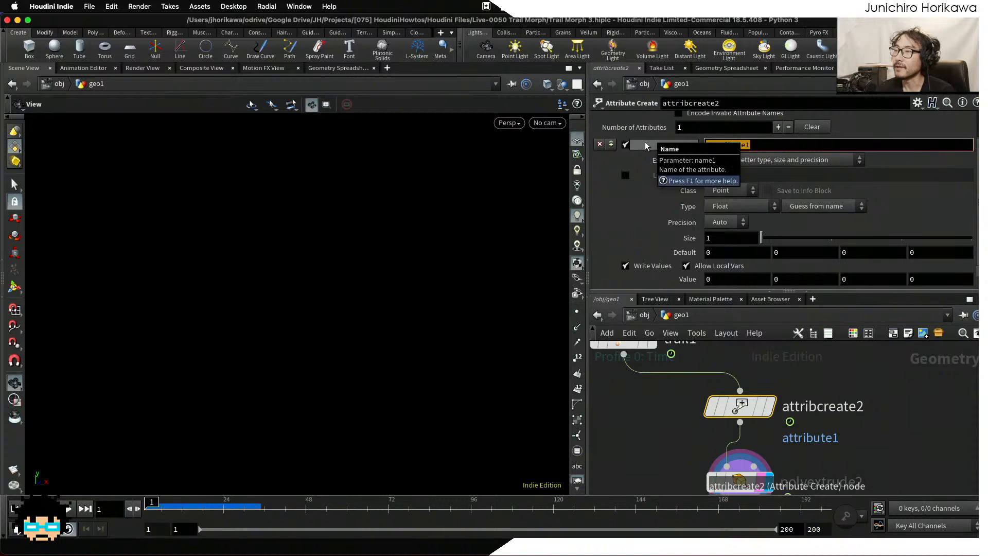
{"action": "key", "text": "Return"}
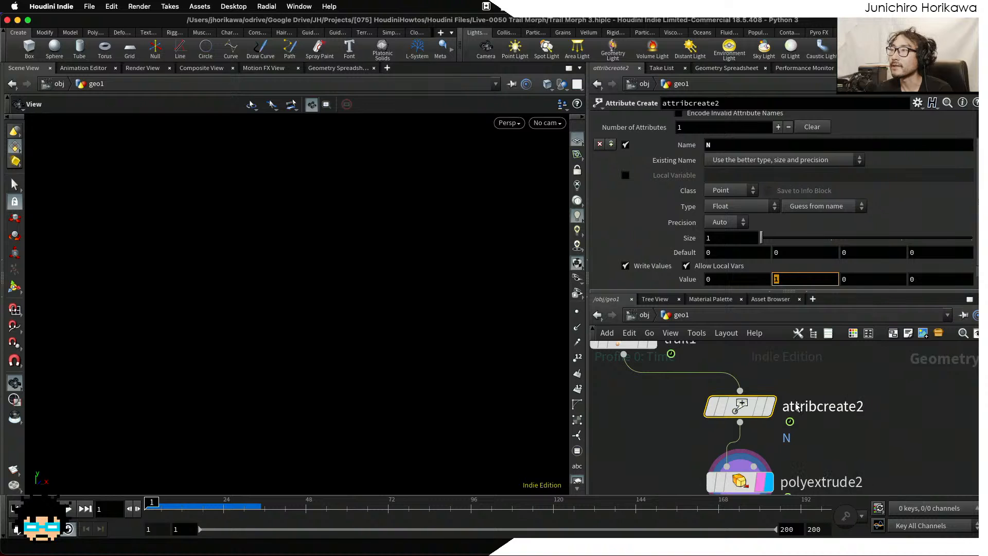
{"action": "left_click", "coordinate": [817, 435]}
{"action": "middle_click_drag", "start_coordinate": [817, 435], "coordinate": [822, 395]}
Play the simulation to frame 10 and set polyextrude2's Distance to 0.054, checking the extruded trails up close.
{"action": "left_click", "coordinate": [749, 442]}
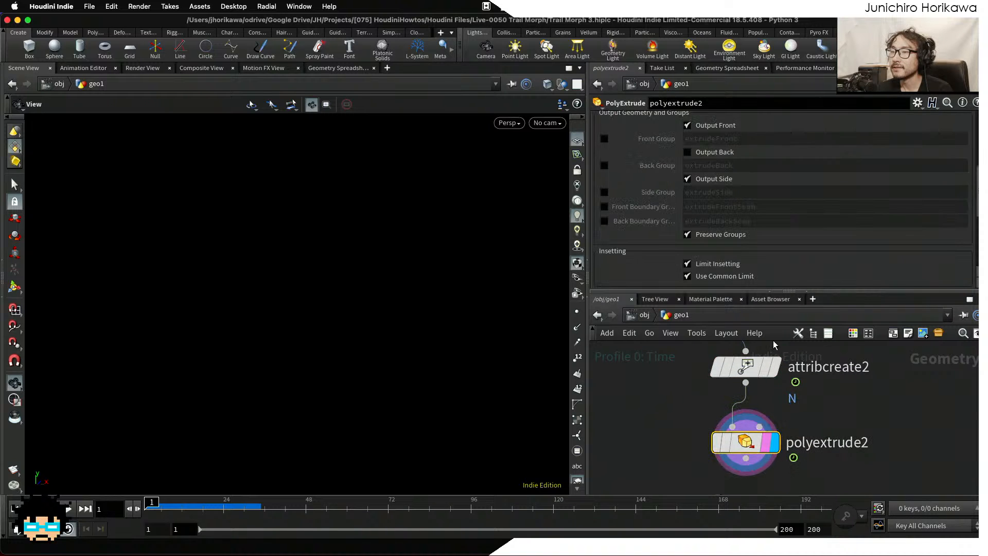
{"action": "scroll", "coordinate": [772, 200], "scroll_direction": "up", "scroll_amount": 3}
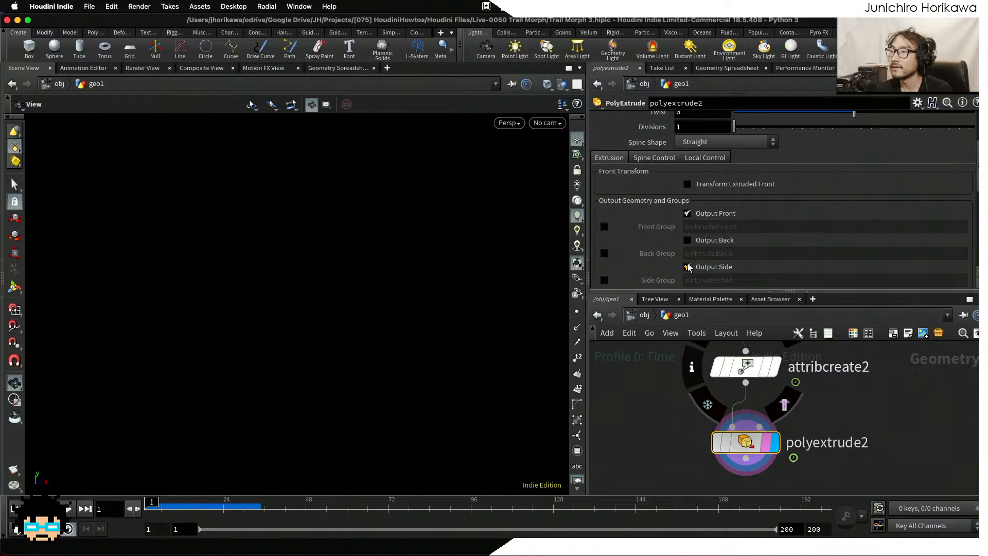
{"action": "scroll", "coordinate": [749, 244], "scroll_direction": "up", "scroll_amount": 4}
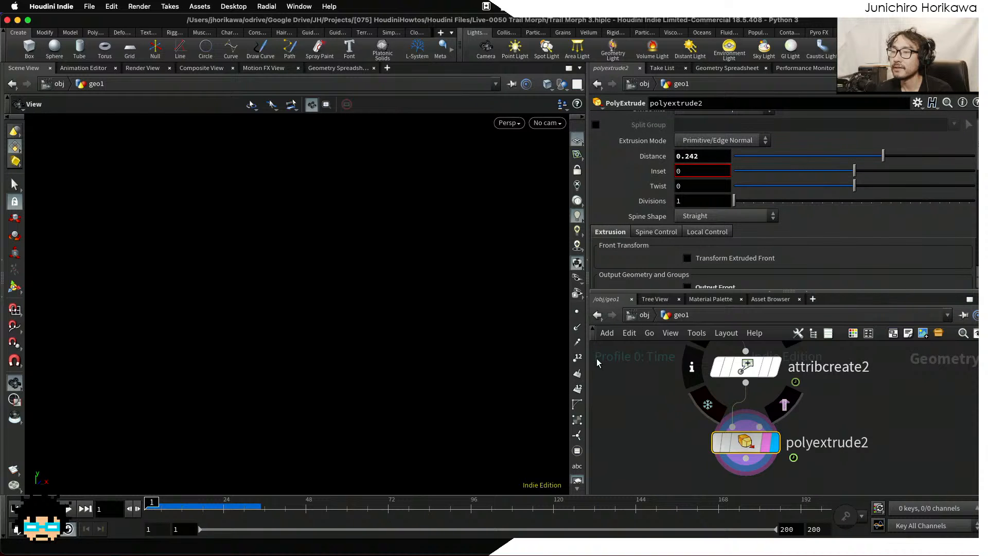
{"action": "left_click", "coordinate": [69, 510]}
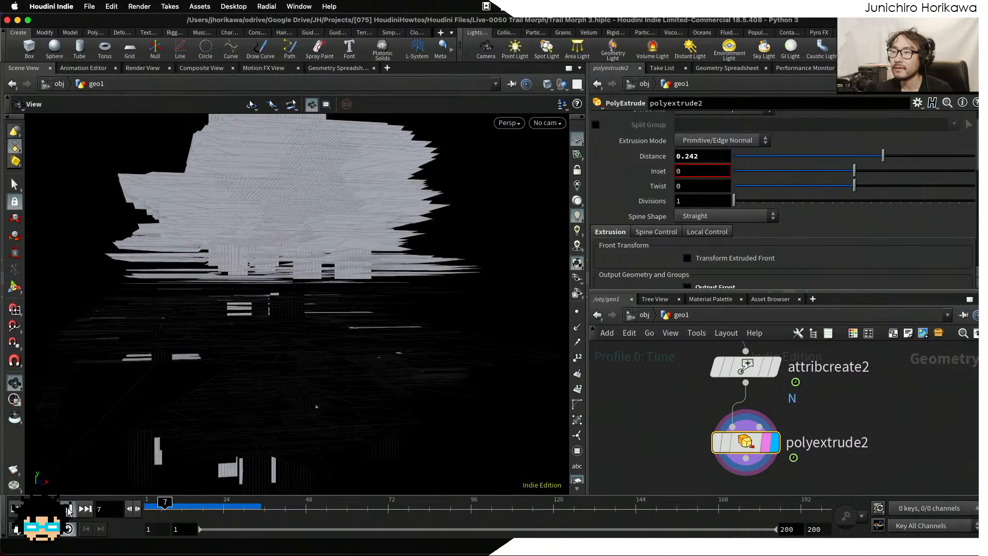
{"action": "left_click_drag", "start_coordinate": [882, 157], "coordinate": [861, 158]}
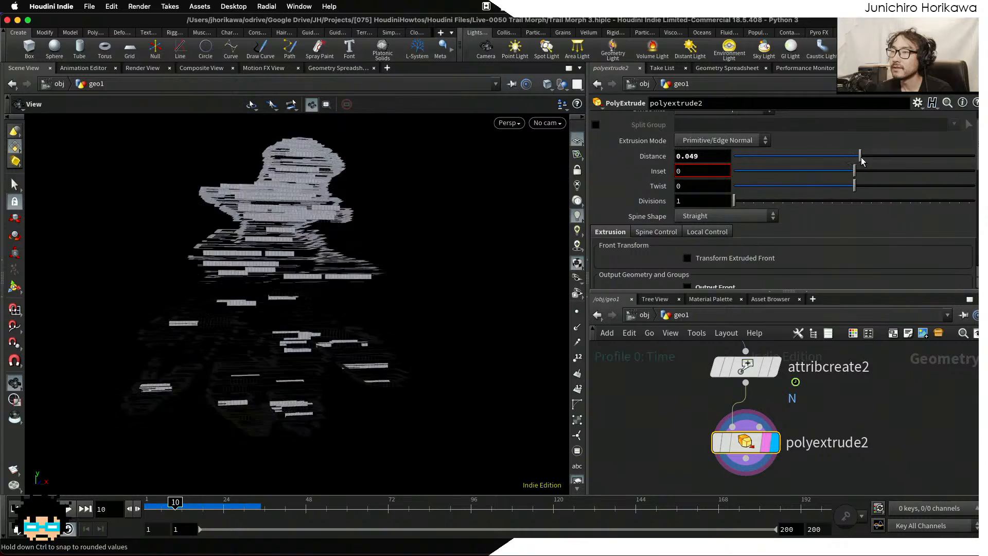
{"action": "scroll", "coordinate": [330, 193], "scroll_direction": "up", "scroll_amount": 5}
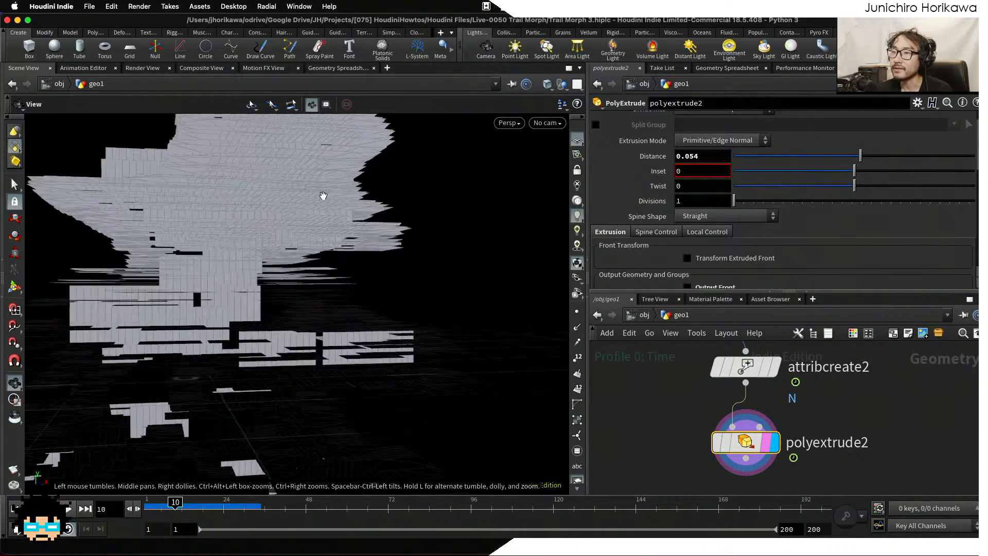
Set polyextrude2's Extrusion Mode to Point Normal using the Existing normals, and check the extruded trails from another angle.
{"action": "left_click_drag", "start_coordinate": [322, 197], "coordinate": [397, 225]}
{"action": "scroll", "coordinate": [798, 194], "scroll_direction": "up", "scroll_amount": 2}
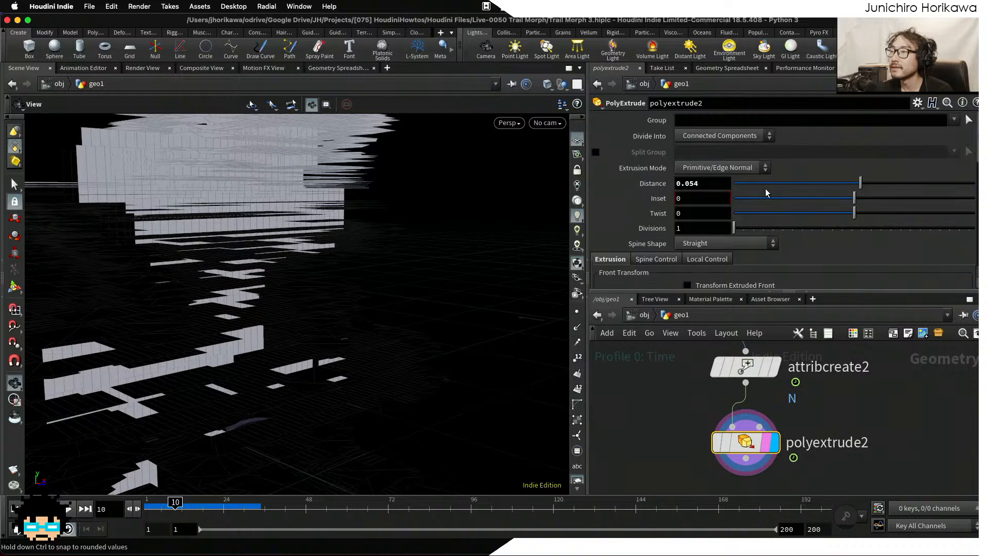
{"action": "left_click", "coordinate": [734, 169]}
{"action": "left_click", "coordinate": [728, 194]}
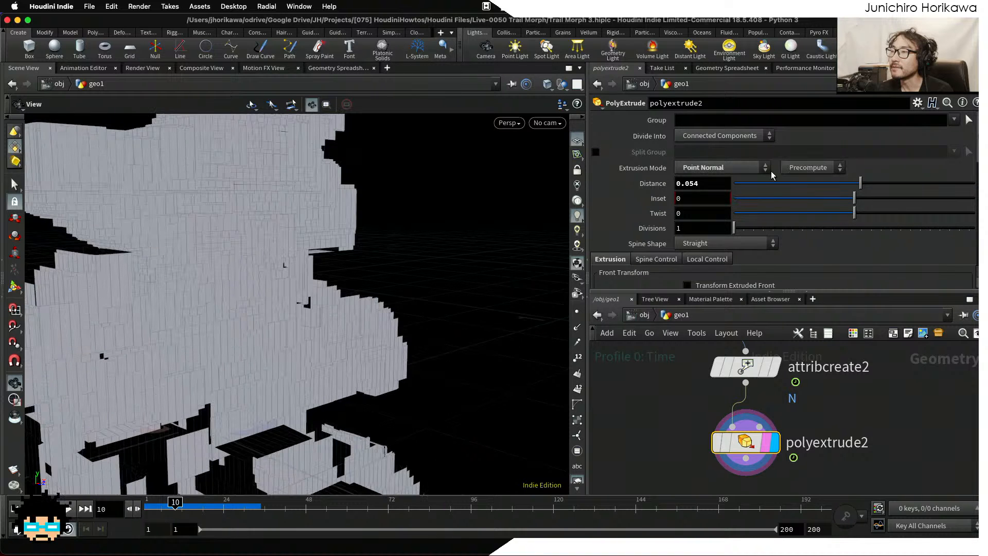
{"action": "left_click", "coordinate": [795, 170]}
{"action": "left_click", "coordinate": [795, 194]}
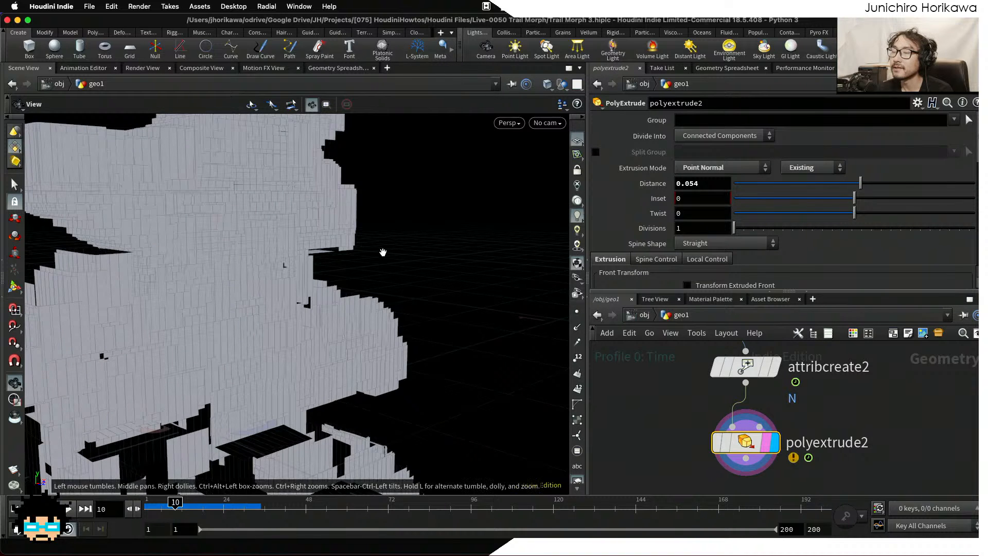
{"action": "left_click_drag", "start_coordinate": [381, 249], "coordinate": [442, 237]}
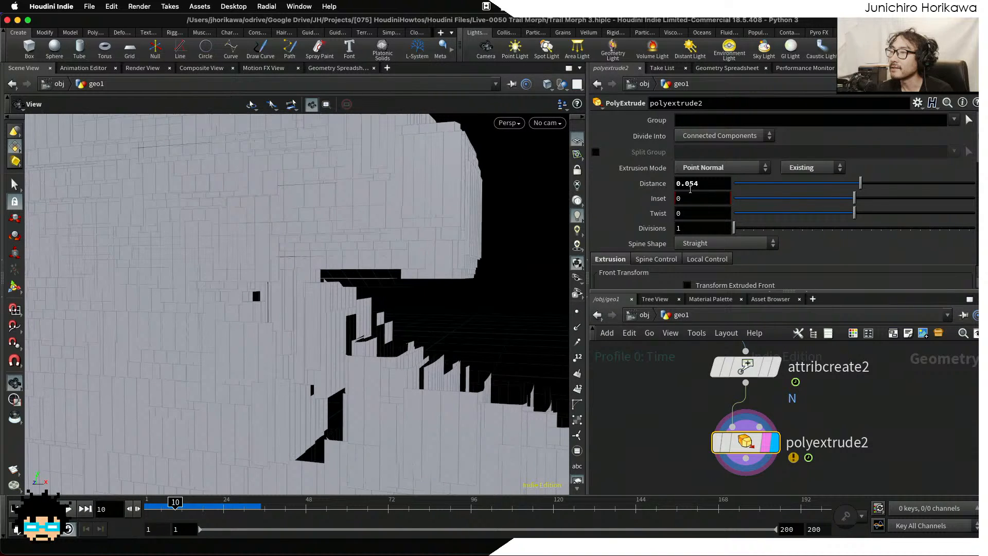
Reduce polyextrude2's Distance to 0.01 and refine it to 0.005, checking the thinner ribbons up close.
{"action": "left_click_drag", "start_coordinate": [690, 183], "coordinate": [738, 194]}
{"action": "type", "text": "1"}
{"action": "key", "text": "Return"}
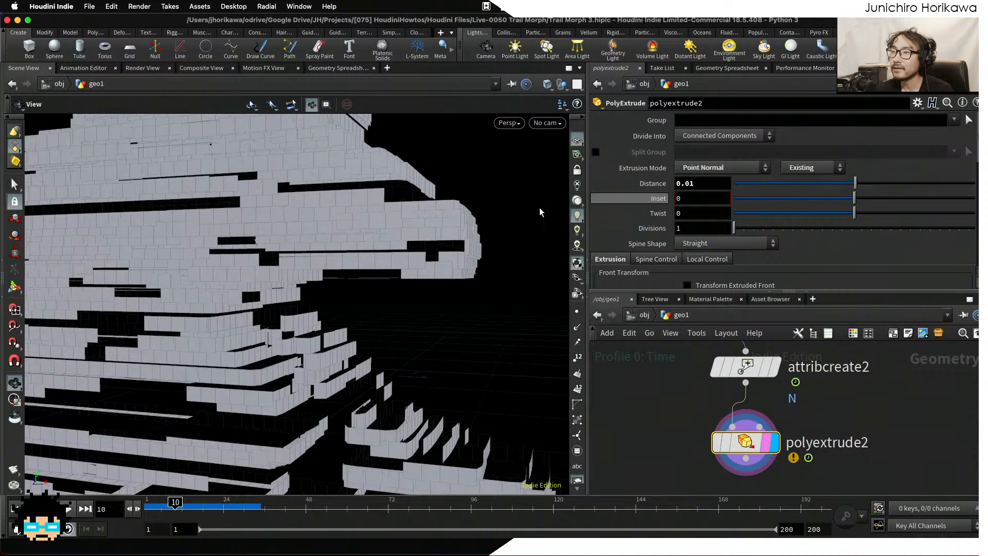
{"action": "left_click_drag", "start_coordinate": [539, 208], "coordinate": [511, 222]}
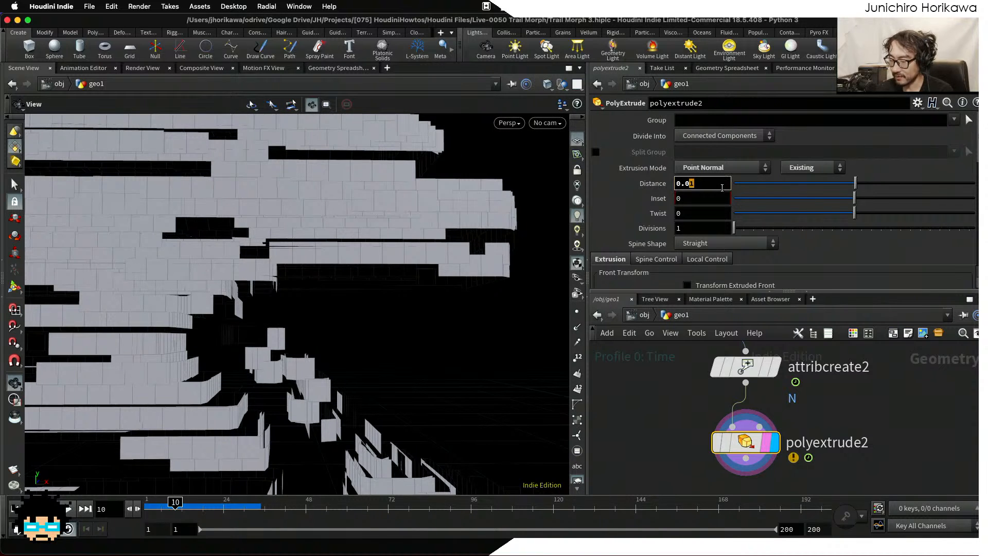
{"action": "scroll", "coordinate": [414, 253], "scroll_direction": "down", "scroll_amount": 10}
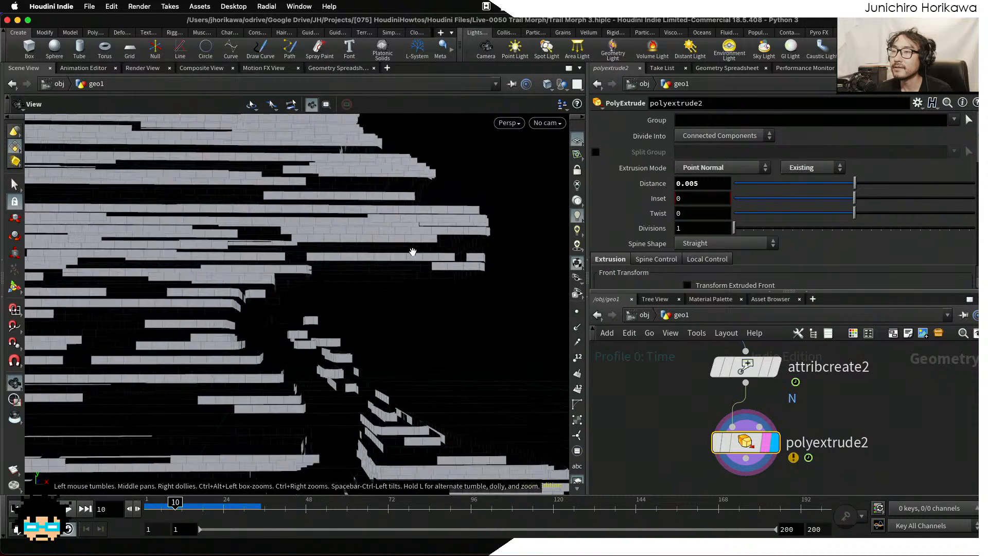
{"action": "left_click_drag", "start_coordinate": [419, 252], "coordinate": [461, 276]}
{"action": "scroll", "coordinate": [462, 277], "scroll_direction": "up", "scroll_amount": 10}
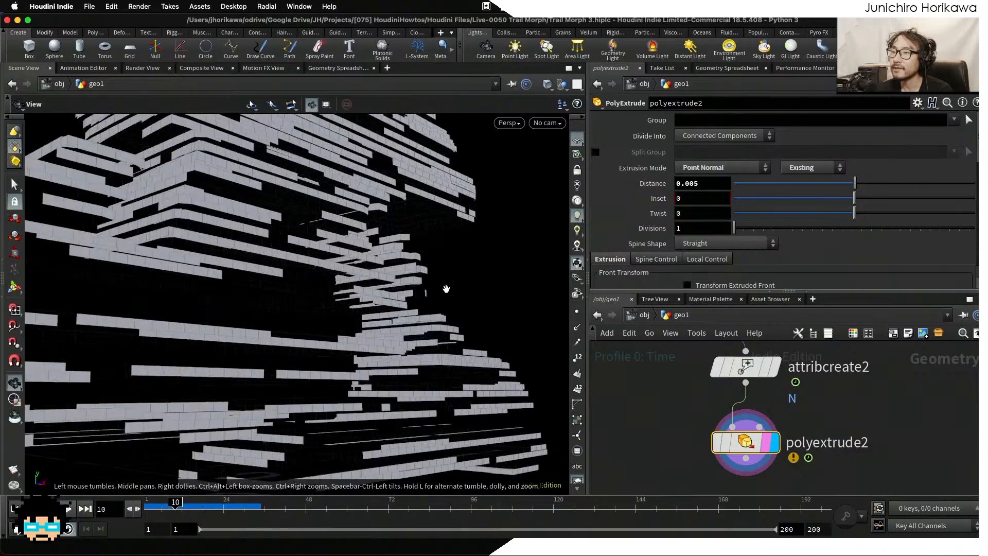
{"action": "scroll", "coordinate": [344, 312], "scroll_direction": "down", "scroll_amount": 5}
{"action": "left_click_drag", "start_coordinate": [294, 322], "coordinate": [377, 325]}
{"action": "scroll", "coordinate": [300, 314], "scroll_direction": "up", "scroll_amount": 5}
{"action": "scroll", "coordinate": [709, 410], "scroll_direction": "down", "scroll_amount": 5}
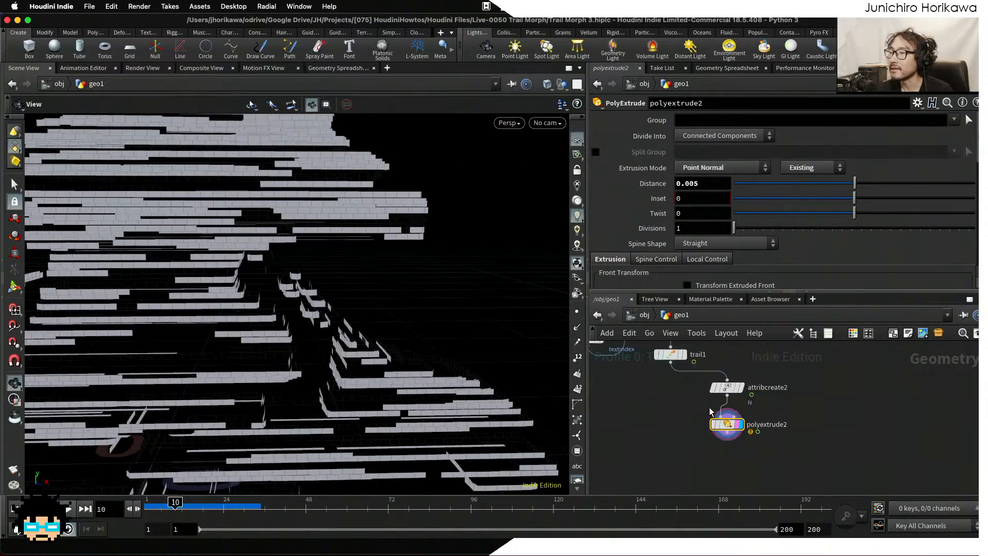
Add a Color node below polyextrude2, connect it to the extrusion's output and display its result.
{"action": "scroll", "coordinate": [709, 414], "scroll_direction": "up", "scroll_amount": 3}
{"action": "middle_click_drag", "start_coordinate": [746, 477], "coordinate": [720, 444]}
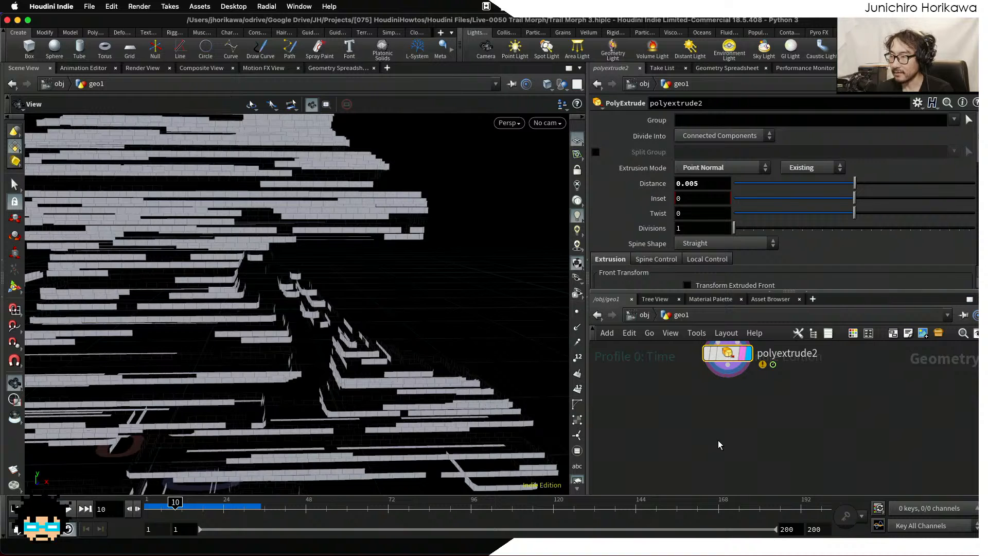
{"action": "key", "text": "Tab"}
{"action": "type", "text": "c"}
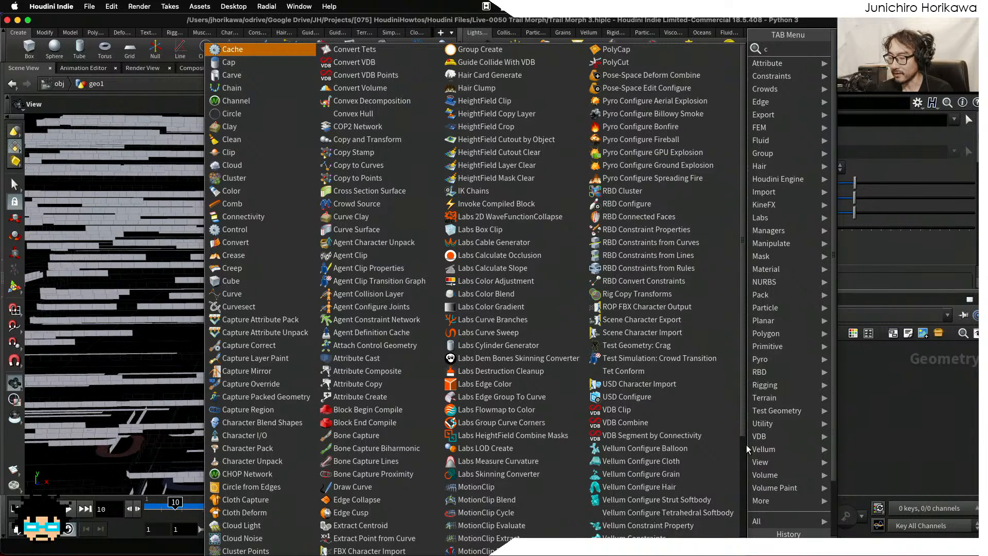
{"action": "type", "text": "olor"}
{"action": "key", "text": "Return"}
{"action": "left_click", "coordinate": [740, 433]}
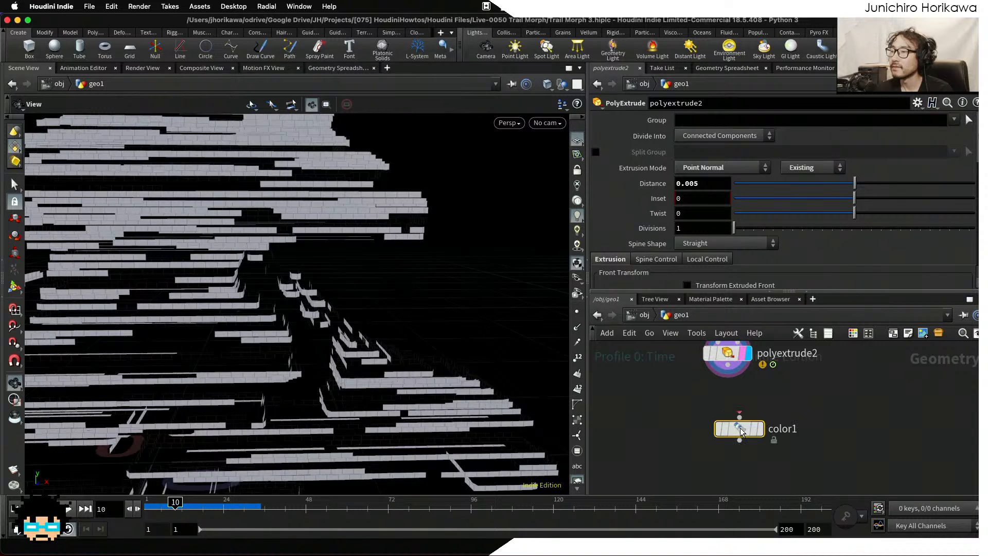
{"action": "left_click_drag", "start_coordinate": [740, 433], "coordinate": [721, 416]}
{"action": "left_click_drag", "start_coordinate": [728, 365], "coordinate": [732, 409]}
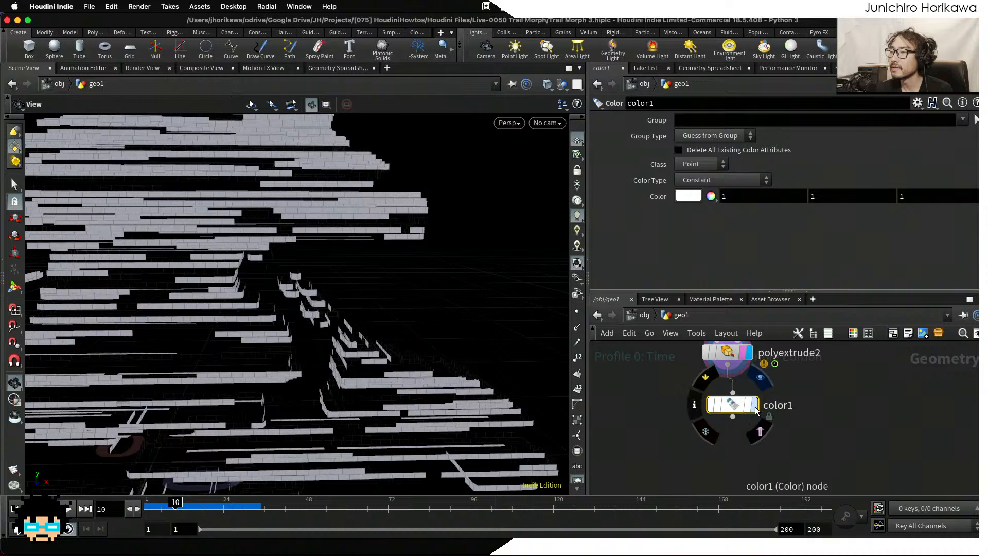
{"action": "left_click", "coordinate": [756, 406]}
Add a Normal node connected below color1 and display its result on the ribbons.
{"action": "key", "text": "Tab"}
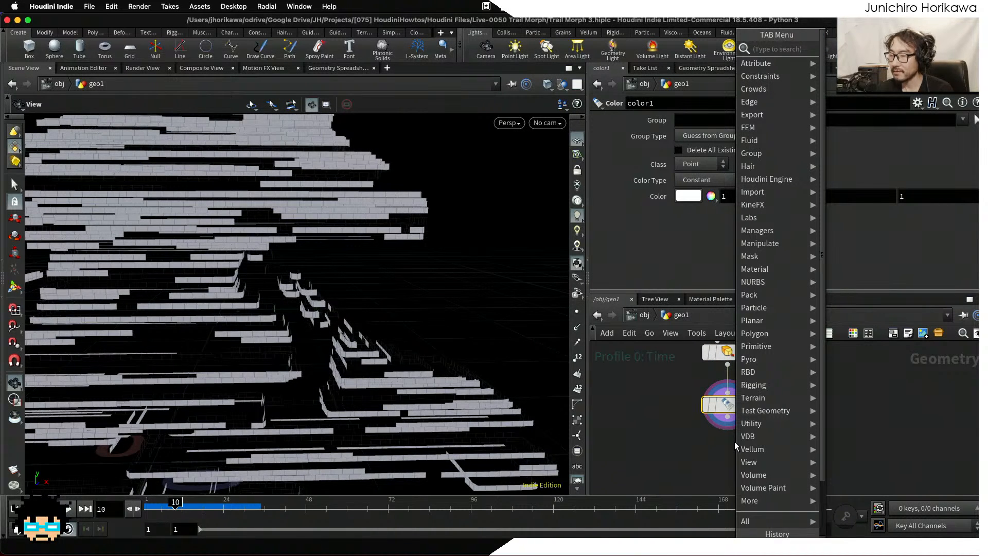
{"action": "type", "text": "normal"}
{"action": "key", "text": "Return"}
{"action": "left_click", "coordinate": [734, 442]}
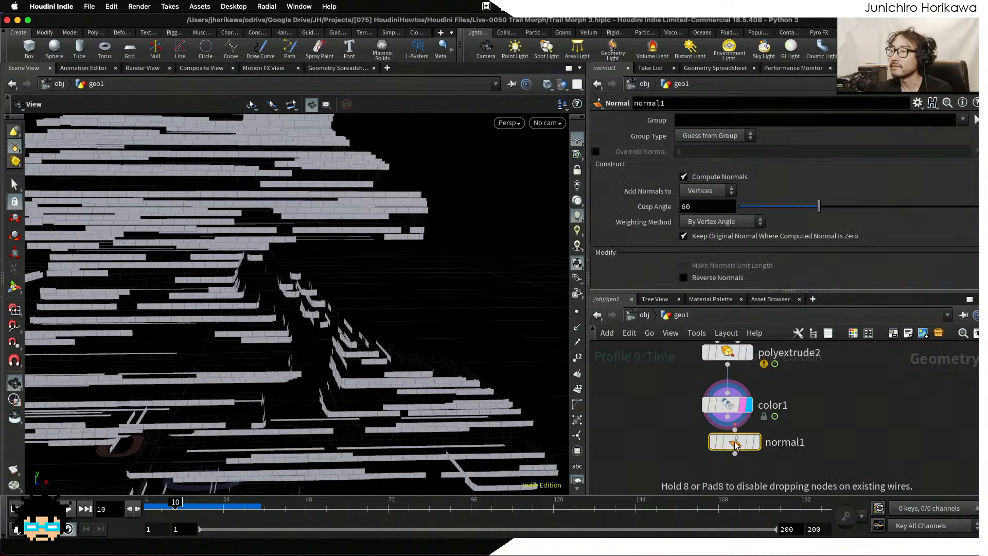
{"action": "left_click_drag", "start_coordinate": [734, 442], "coordinate": [728, 459]}
{"action": "left_click", "coordinate": [744, 462]}
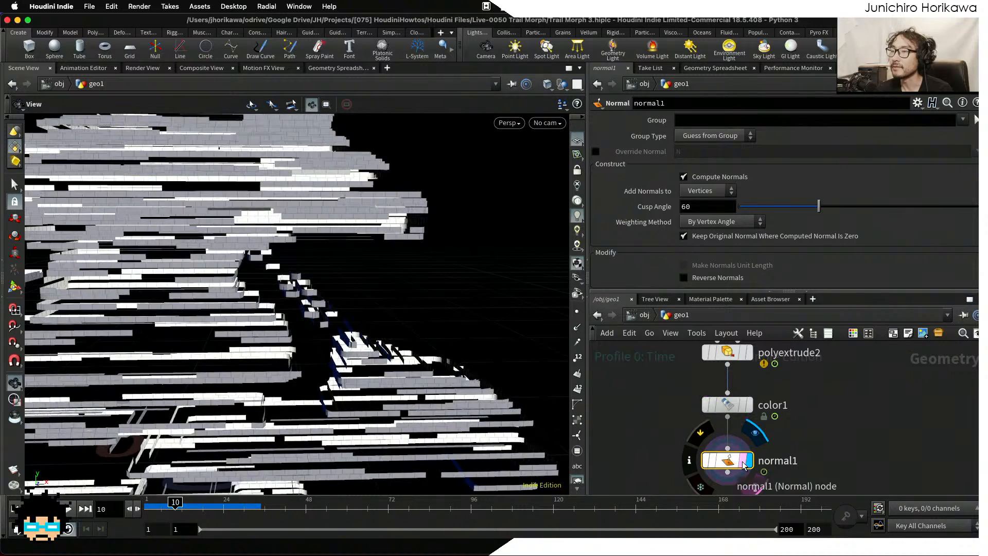
{"action": "left_click_drag", "start_coordinate": [729, 465], "coordinate": [729, 484]}
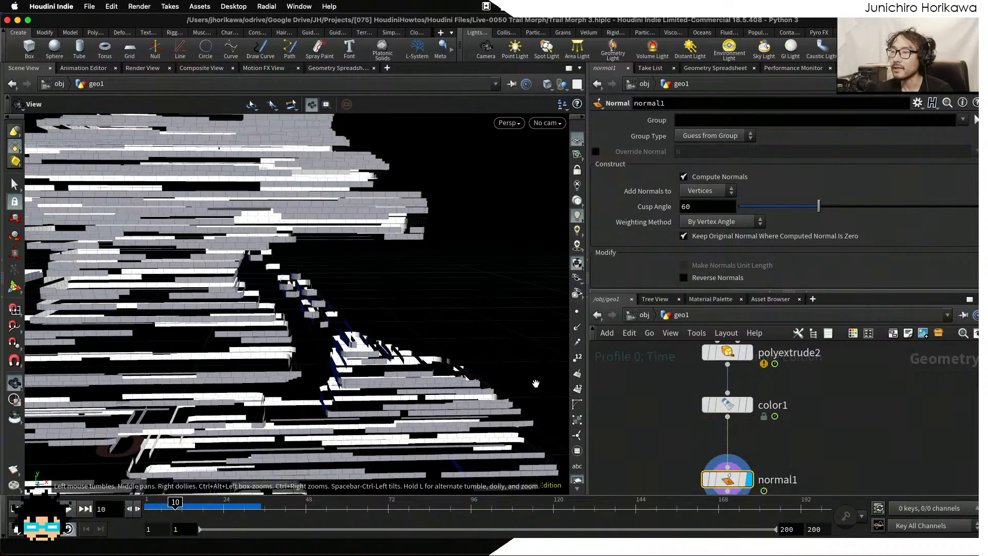
{"action": "scroll", "coordinate": [387, 357], "scroll_direction": "down", "scroll_amount": 2}
{"action": "left_click_drag", "start_coordinate": [387, 356], "coordinate": [419, 375]}
Insert a Reverse node between color1 and normal1 to flip the ribbon faces, and inspect the whole shape.
{"action": "key", "text": "Tab"}
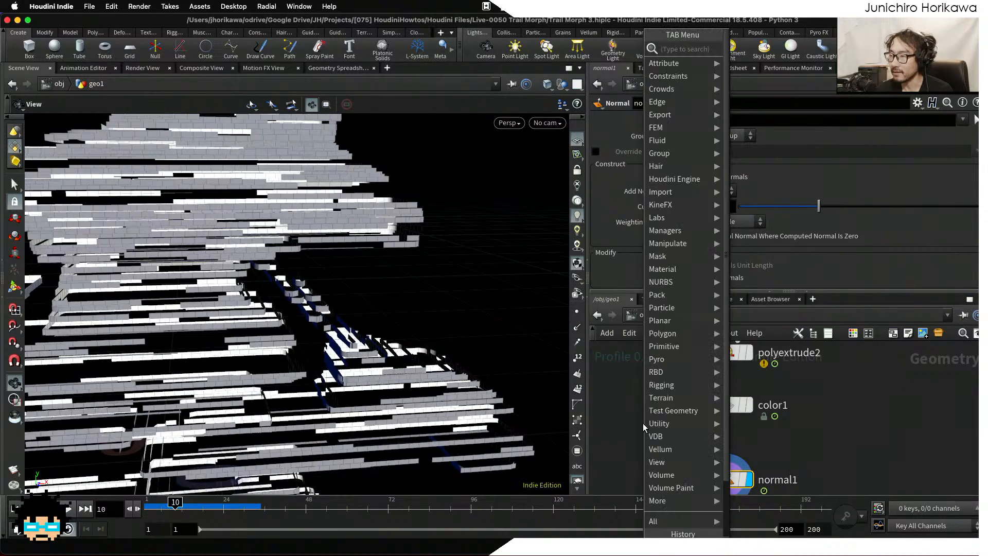
{"action": "type", "text": "rever"}
{"action": "key", "text": "Return"}
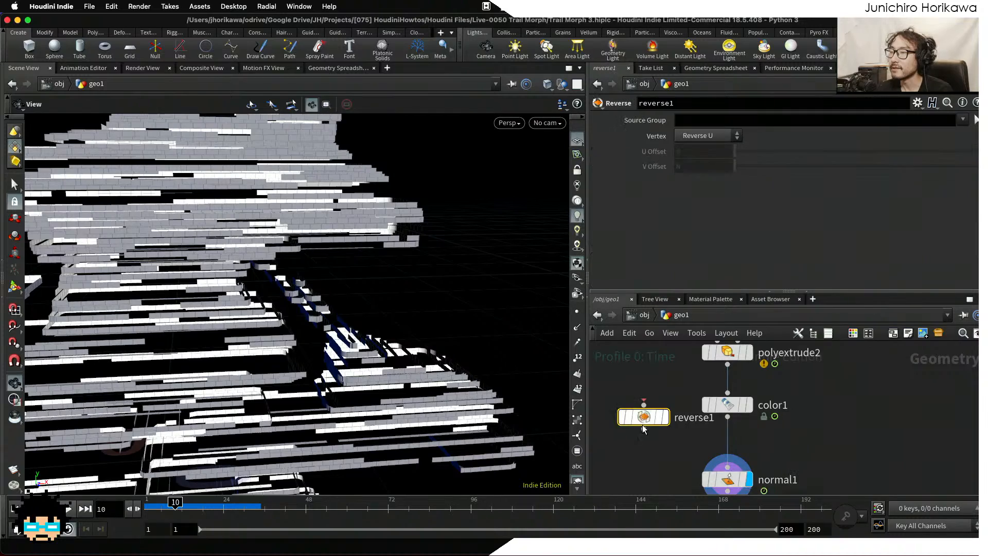
{"action": "left_click_drag", "start_coordinate": [720, 452], "coordinate": [727, 448]}
{"action": "middle_click_drag", "start_coordinate": [820, 461], "coordinate": [806, 398]}
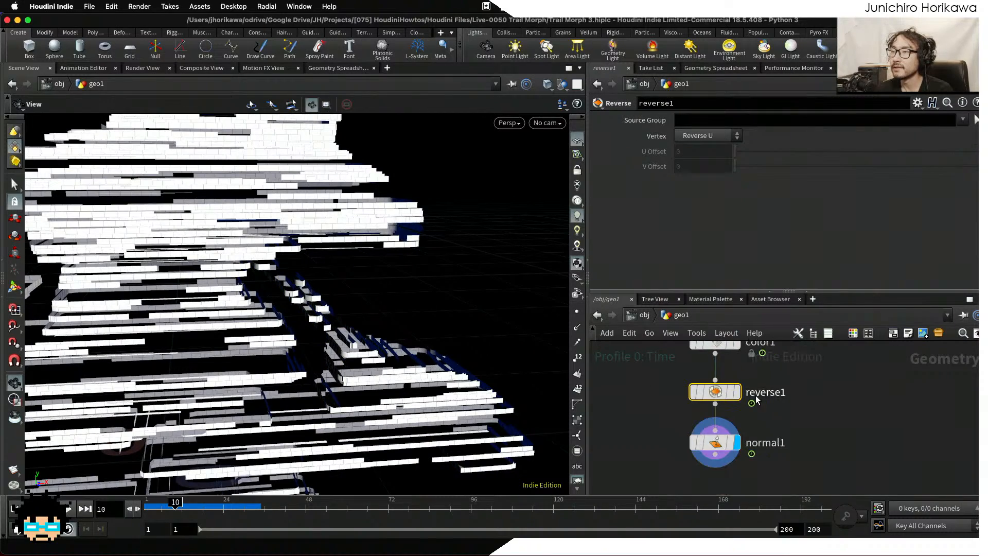
{"action": "left_click_drag", "start_coordinate": [438, 309], "coordinate": [481, 262]}
{"action": "scroll", "coordinate": [498, 289], "scroll_direction": "down", "scroll_amount": 5}
{"action": "scroll", "coordinate": [481, 262], "scroll_direction": "down", "scroll_amount": 5}
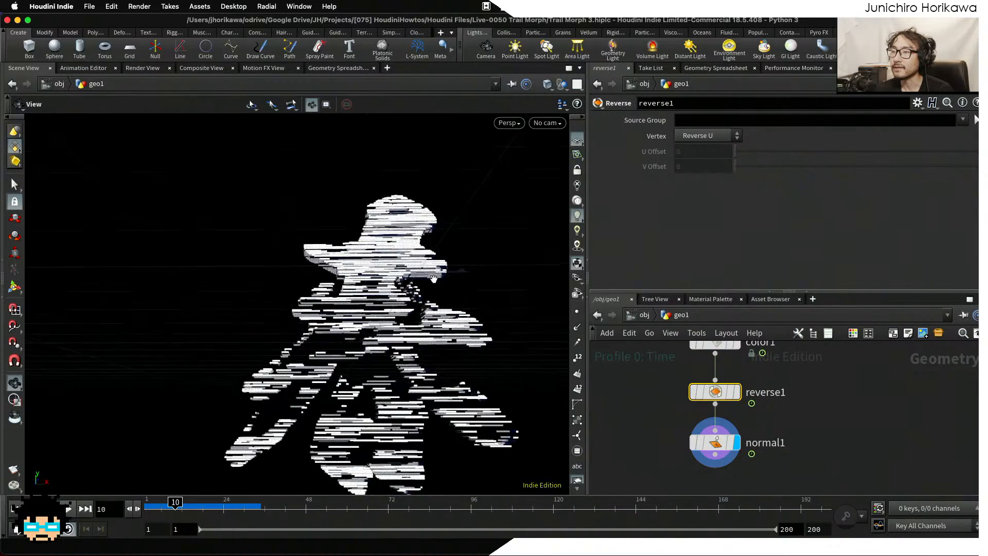
{"action": "middle_click_drag", "start_coordinate": [450, 280], "coordinate": [412, 242]}
Switch the perspective viewport to smooth shading and hide the reference grid.
{"action": "left_click", "coordinate": [507, 125]}
{"action": "mouse_move", "coordinate": [515, 169]}
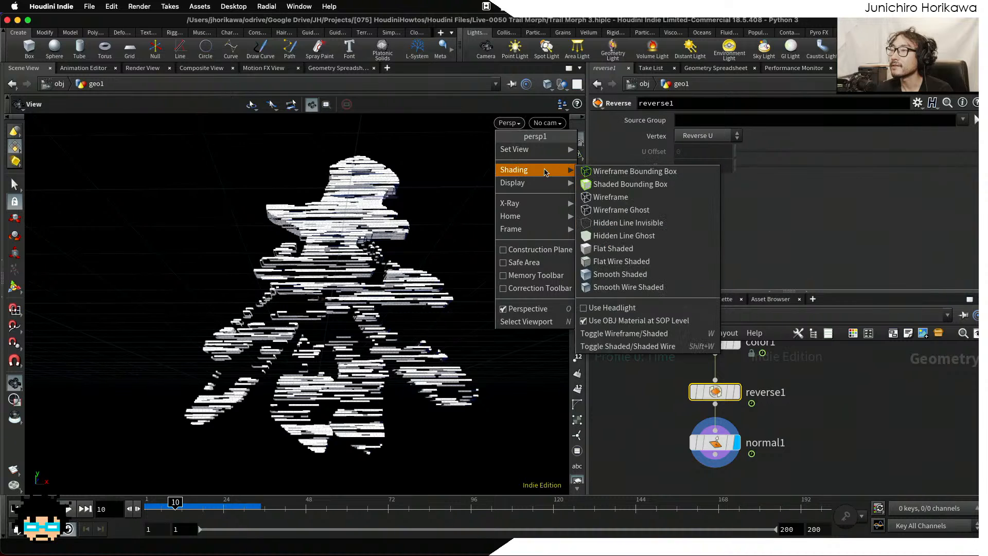
{"action": "left_click", "coordinate": [632, 286]}
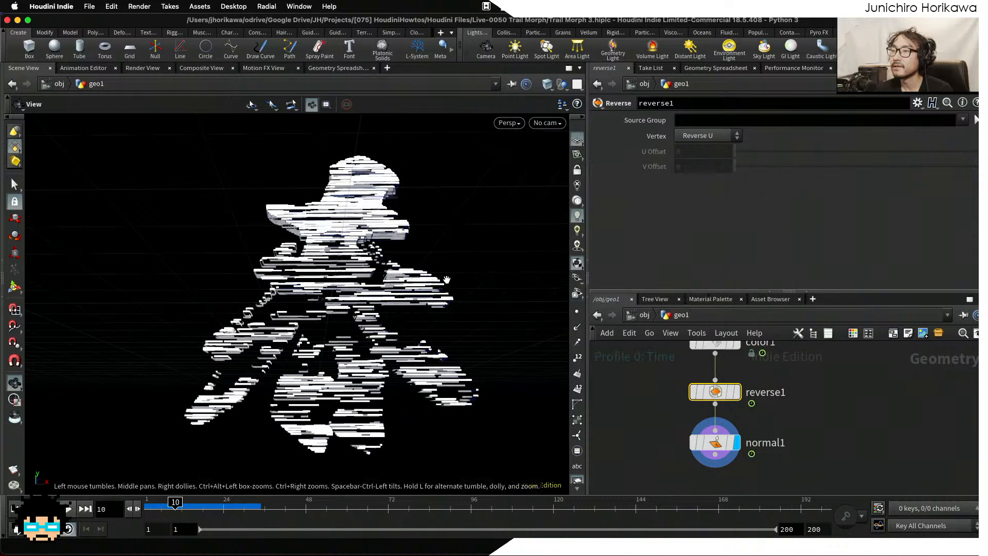
{"action": "left_click_drag", "start_coordinate": [463, 308], "coordinate": [451, 286]}
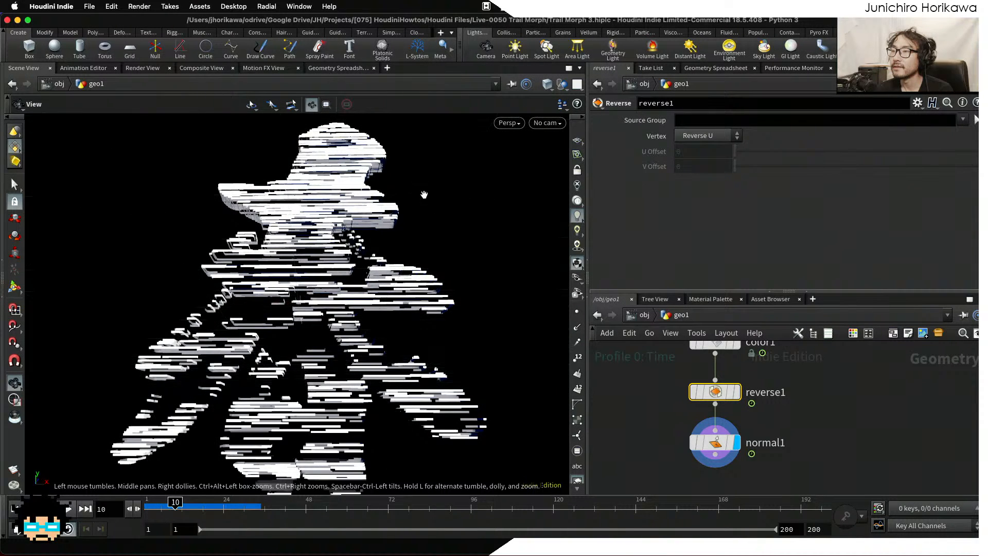
Frame the whole ribbon shape, save the scene, and play the morph animation, stopping at frame 147.
{"action": "scroll", "coordinate": [424, 195], "scroll_direction": "down", "scroll_amount": 5}
{"action": "middle_click_drag", "start_coordinate": [430, 236], "coordinate": [346, 271]}
{"action": "scroll", "coordinate": [346, 256], "scroll_direction": "up", "scroll_amount": 3}
{"action": "key", "text": "super+s"}
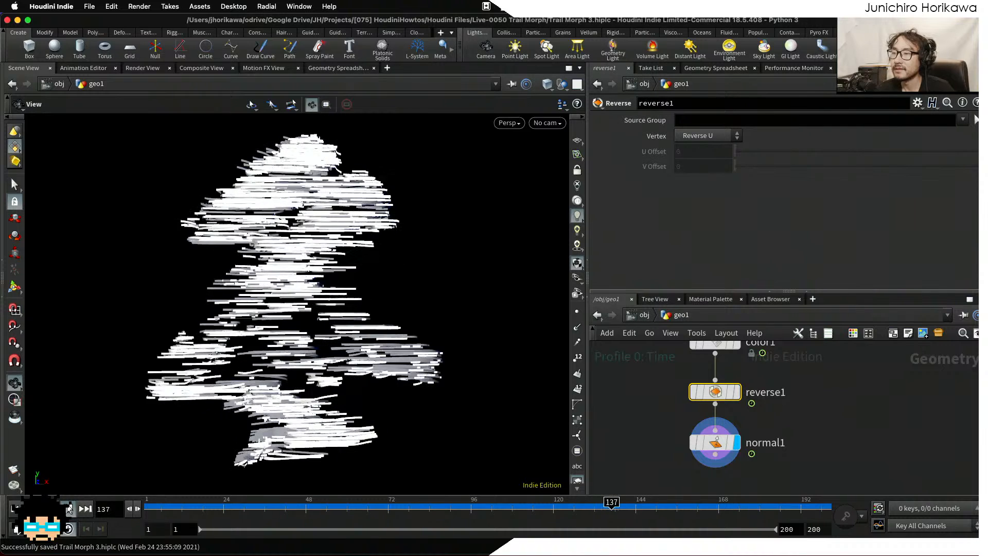
{"action": "left_click", "coordinate": [70, 509]}
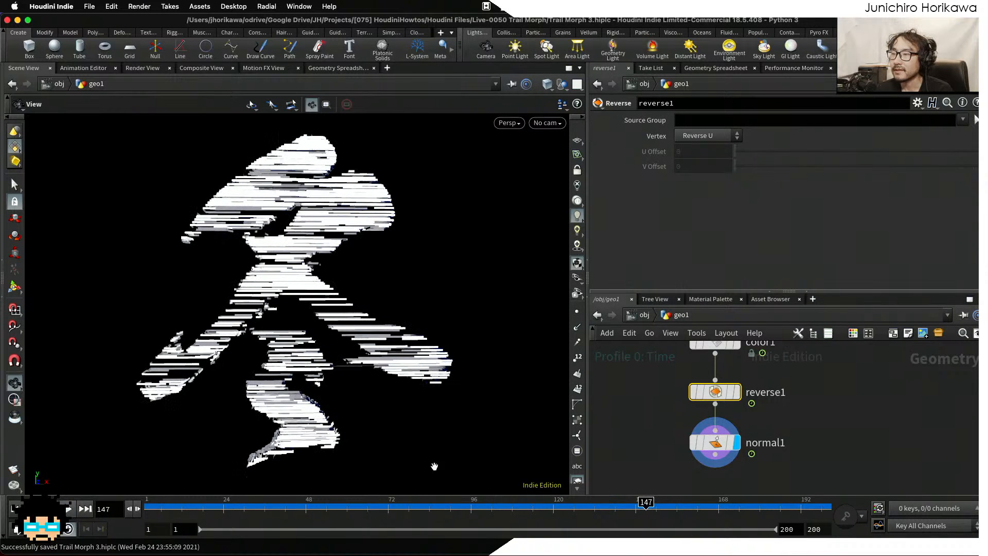
Add a File Cache node connected below normal1 and display its result.
{"action": "middle_click_drag", "start_coordinate": [619, 446], "coordinate": [637, 398]}
{"action": "key", "text": "Tab"}
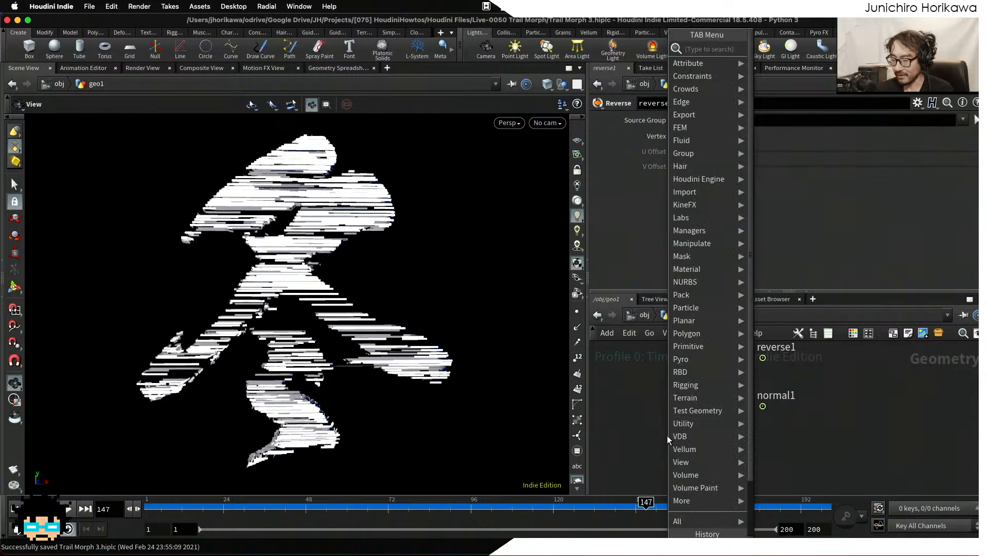
{"action": "type", "text": "file"}
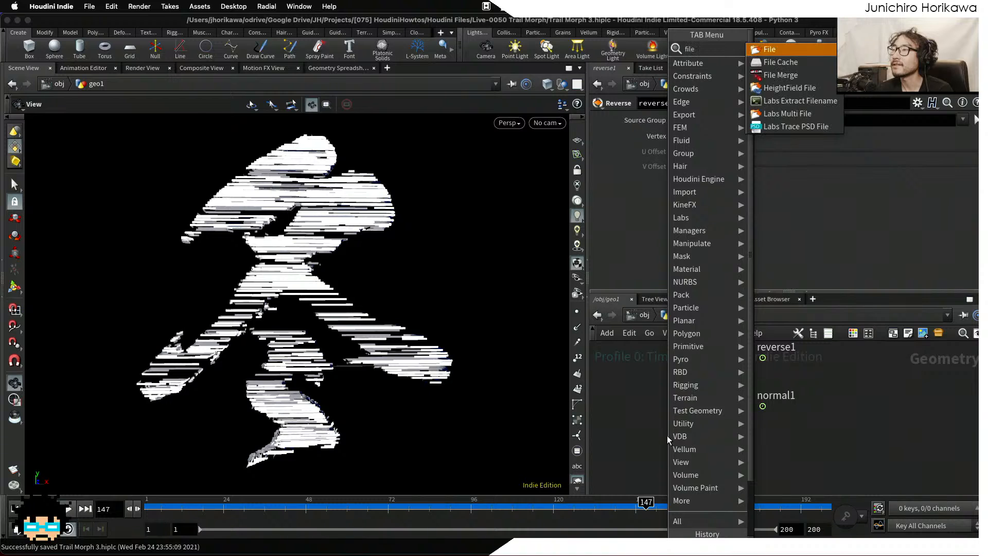
{"action": "key", "text": "Return"}
{"action": "key", "text": "Escape"}
{"action": "key", "text": "Tab"}
{"action": "type", "text": "file"}
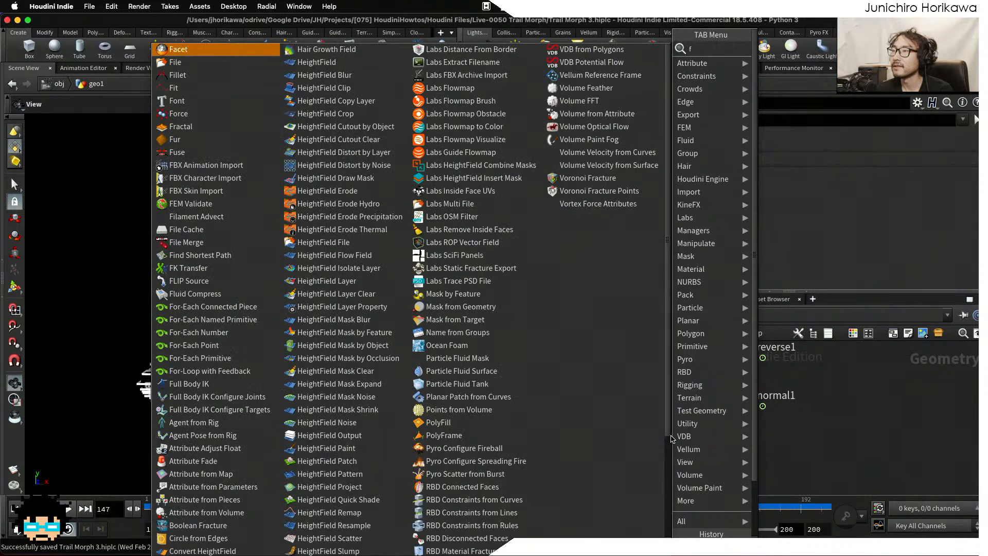
{"action": "key", "text": "Return"}
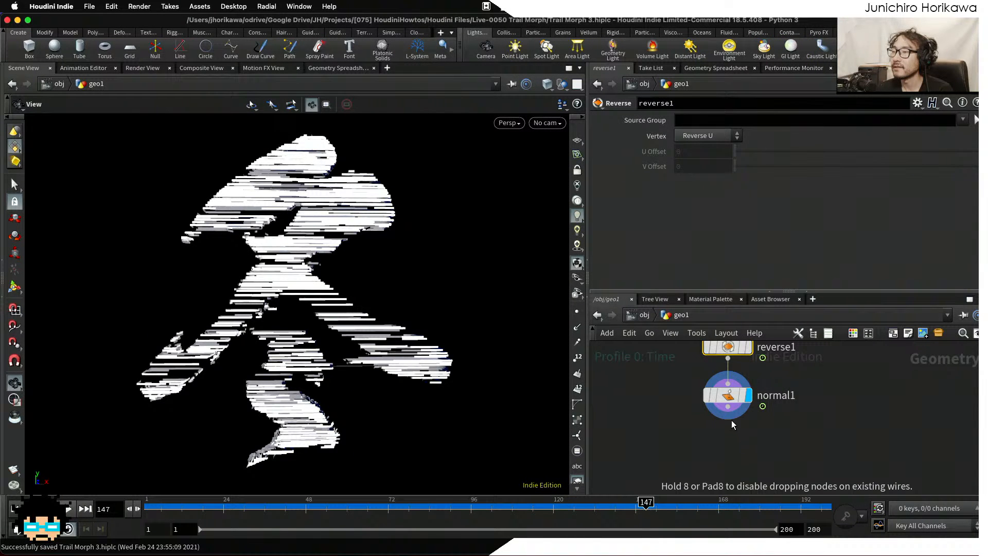
{"action": "left_click", "coordinate": [731, 421]}
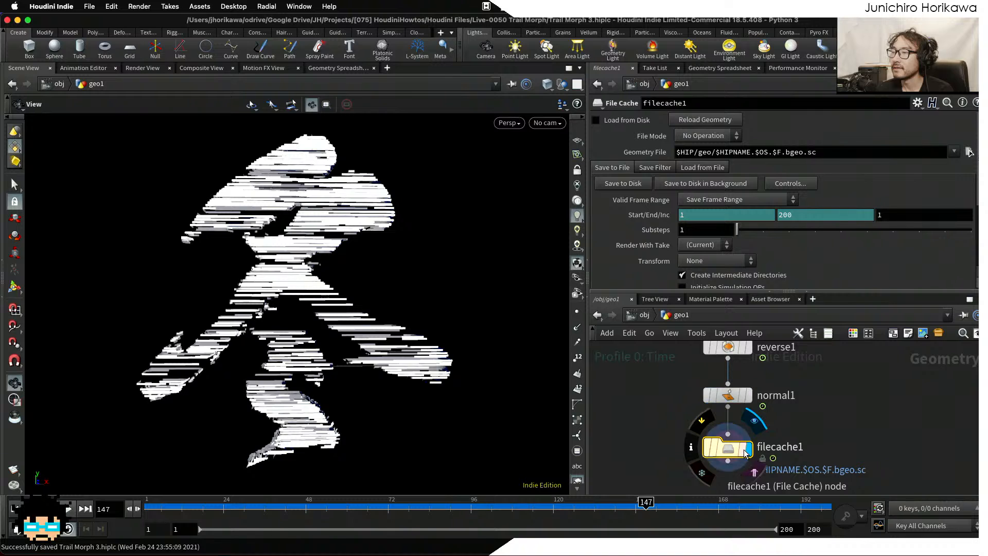
Save frames 1 to 200 to disk with filecache1, enable Load from Disk, and play the cached animation.
{"action": "left_click", "coordinate": [637, 184]}
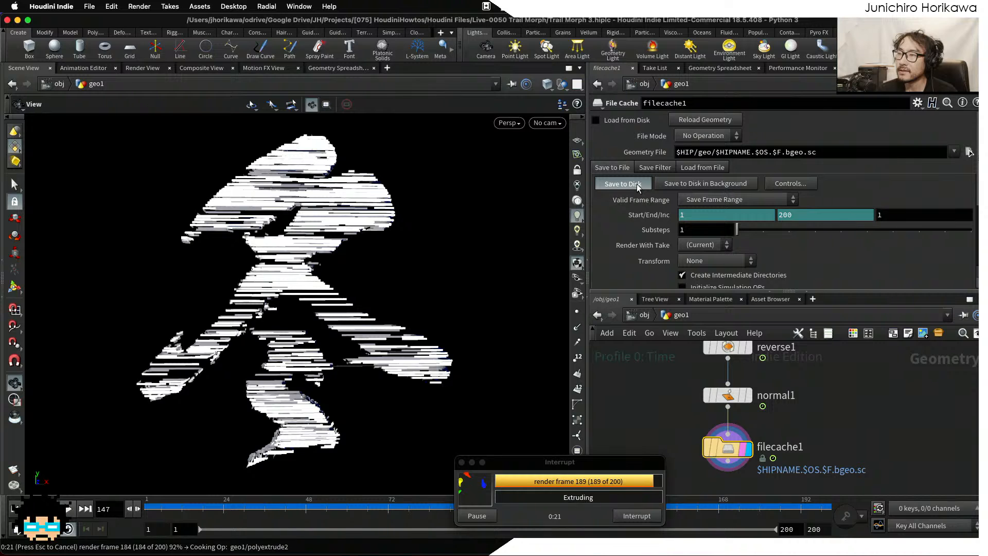
{"action": "left_click", "coordinate": [597, 121]}
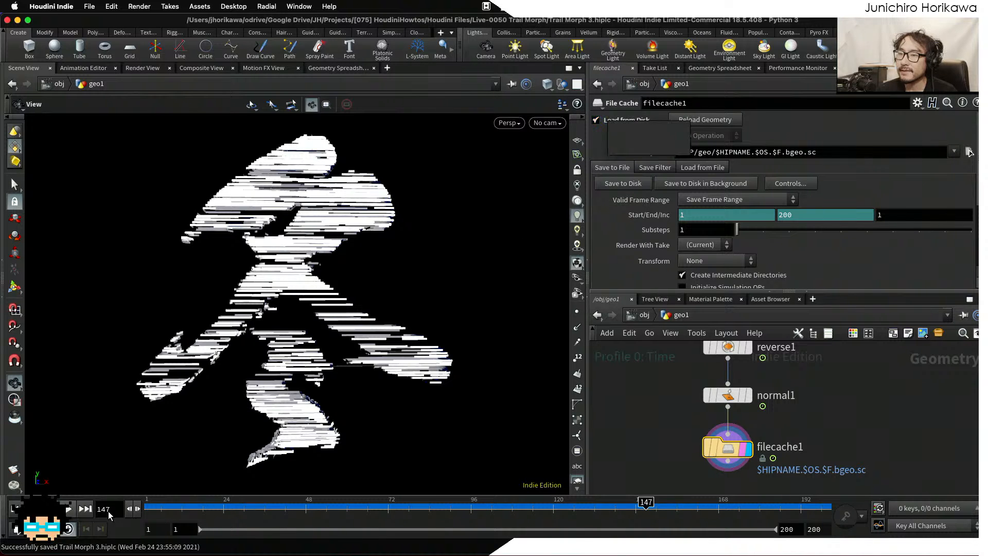
{"action": "left_click", "coordinate": [69, 510]}
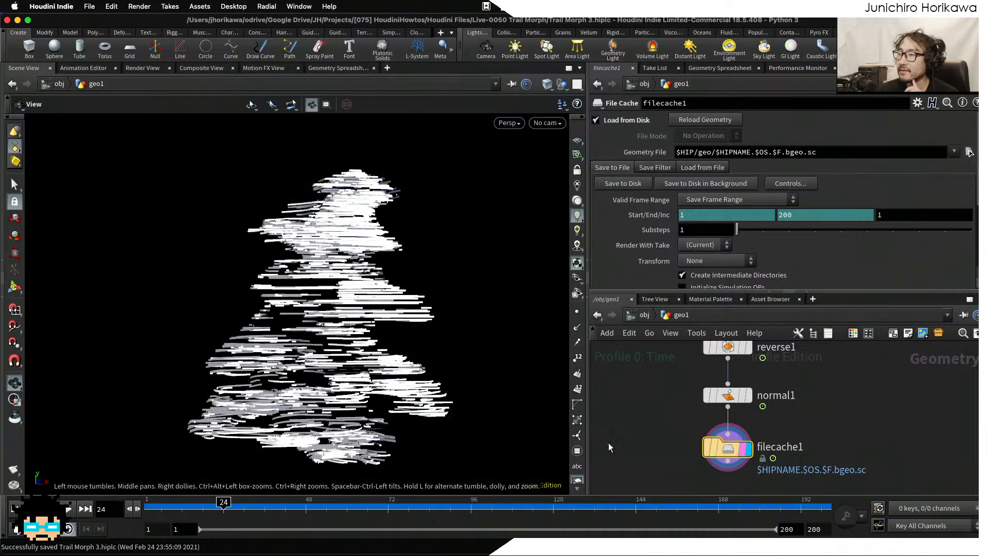
Change the typeface of the font1 node at the start of the network to Avenir Next Bold.
{"action": "scroll", "coordinate": [669, 453], "scroll_direction": "down", "scroll_amount": 5}
{"action": "middle_click_drag", "start_coordinate": [706, 387], "coordinate": [724, 430]}
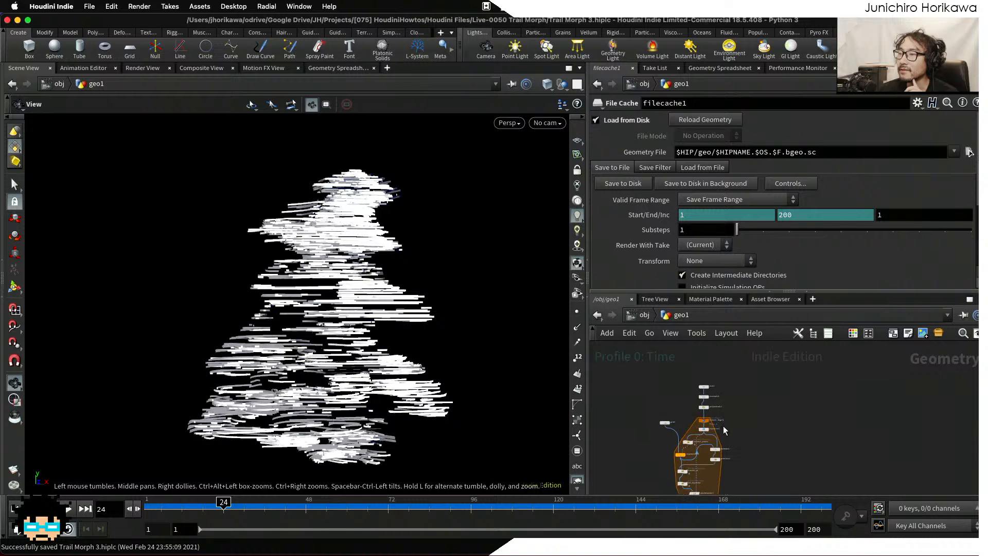
{"action": "scroll", "coordinate": [715, 398], "scroll_direction": "up", "scroll_amount": 5}
{"action": "middle_click_drag", "start_coordinate": [724, 373], "coordinate": [754, 426]}
{"action": "left_click", "coordinate": [691, 401]}
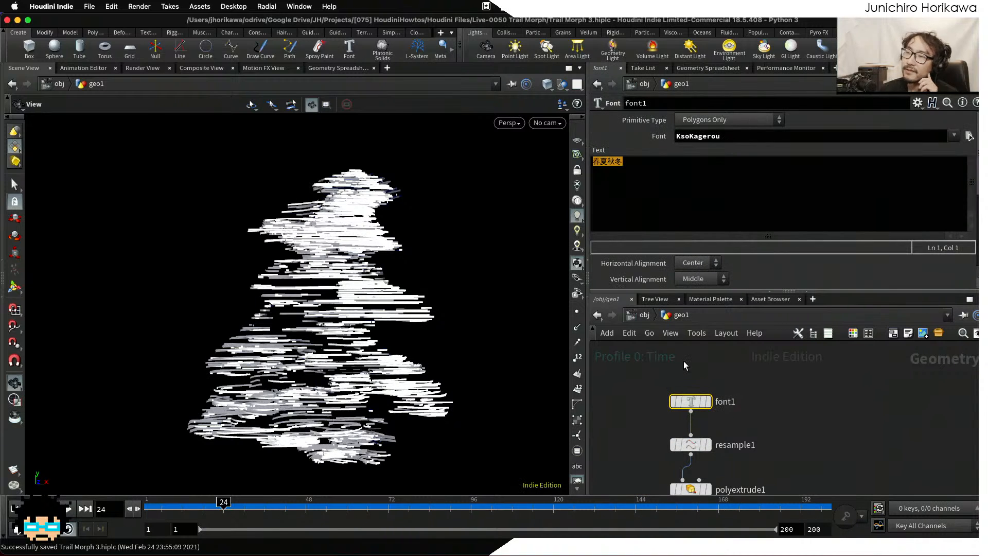
{"action": "left_click", "coordinate": [700, 179]}
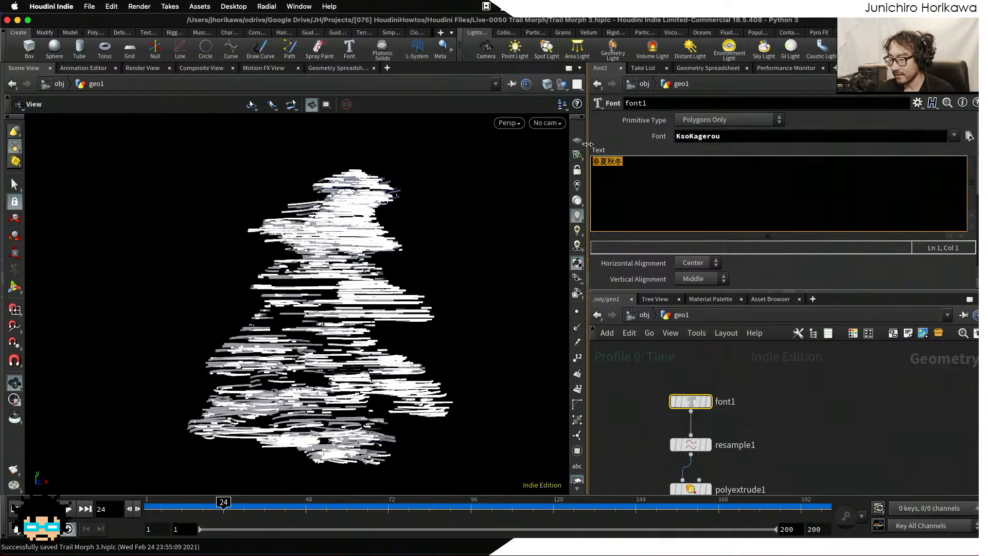
{"action": "left_click", "coordinate": [954, 136]}
{"action": "scroll", "coordinate": [902, 261], "scroll_direction": "down", "scroll_amount": 10}
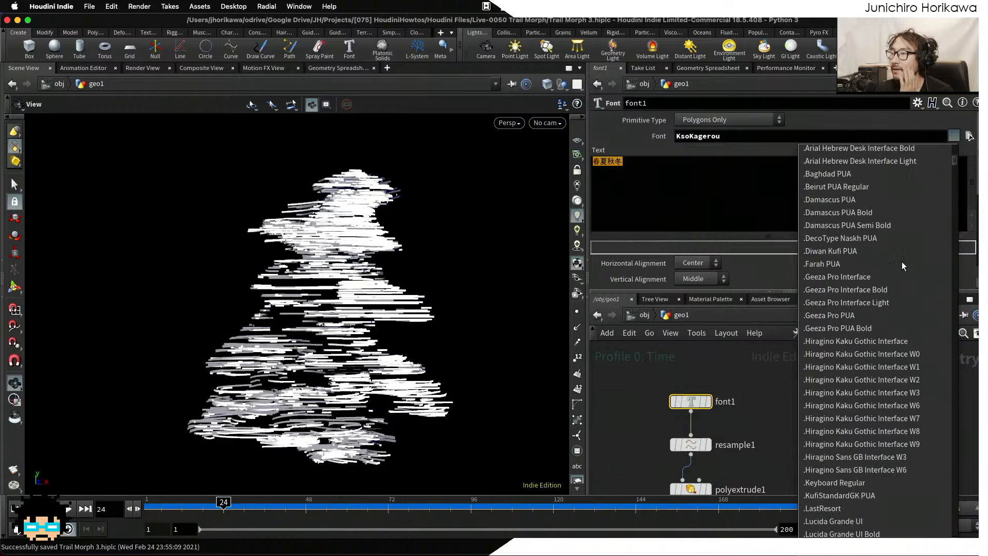
{"action": "scroll", "coordinate": [902, 262], "scroll_direction": "down", "scroll_amount": 15}
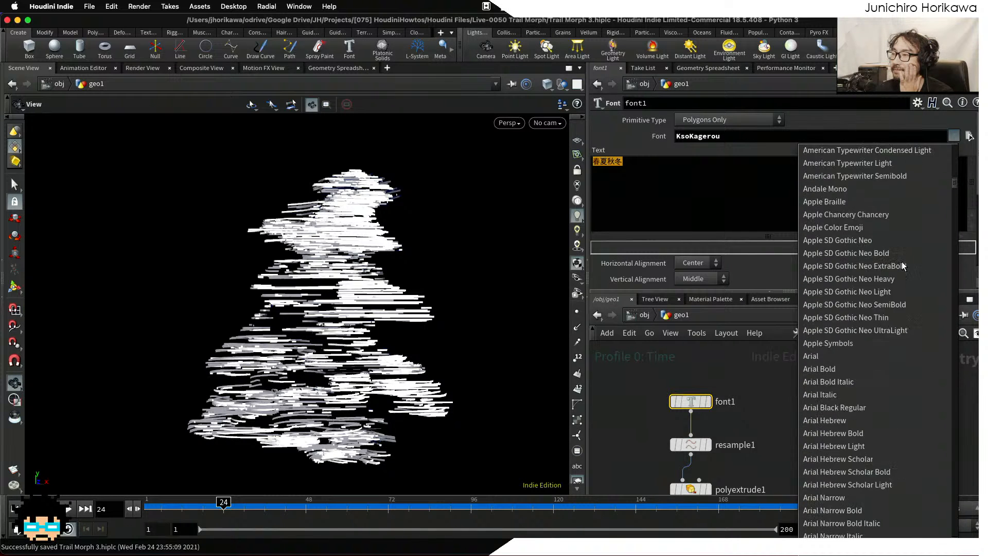
{"action": "scroll", "coordinate": [902, 261], "scroll_direction": "down", "scroll_amount": 15}
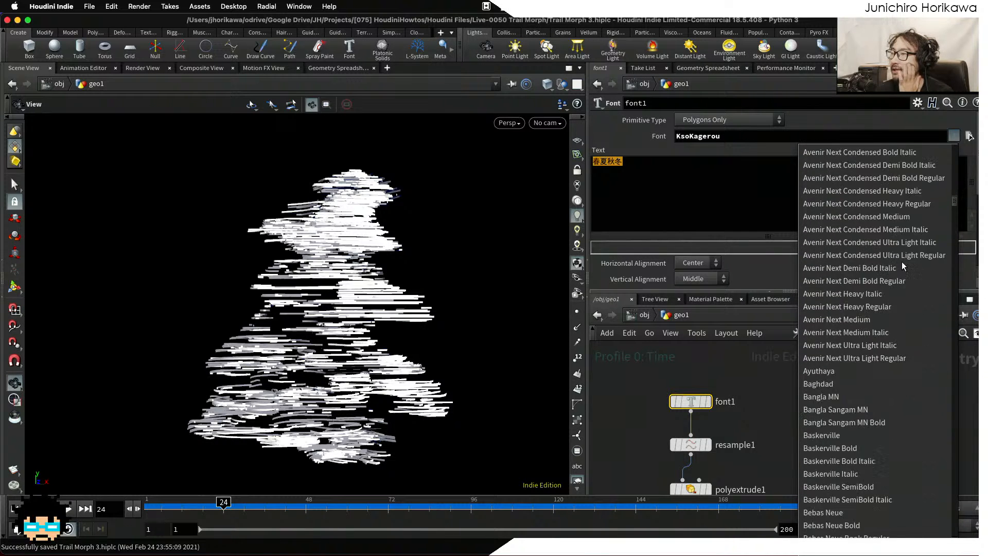
{"action": "scroll", "coordinate": [902, 262], "scroll_direction": "up", "scroll_amount": 3}
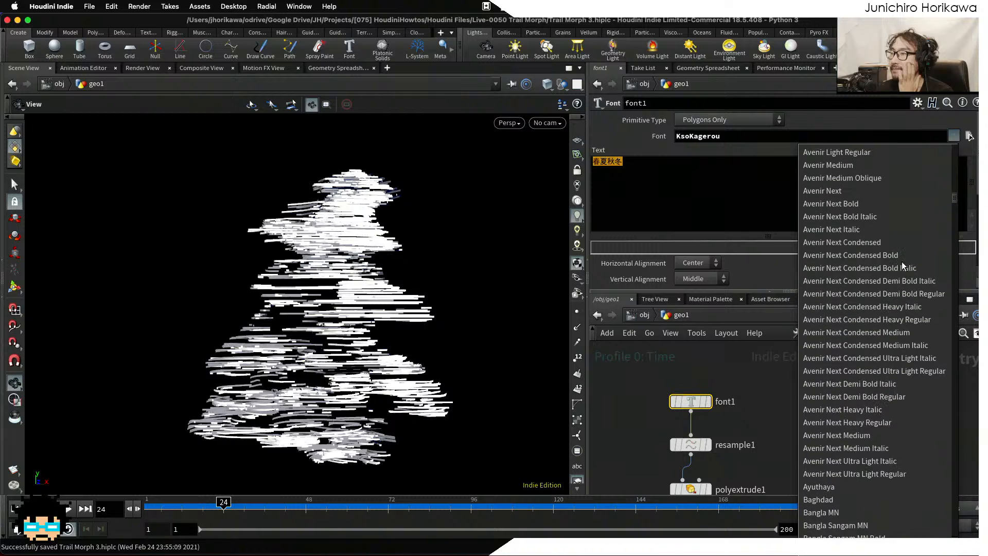
{"action": "scroll", "coordinate": [902, 261], "scroll_direction": "up", "scroll_amount": 2}
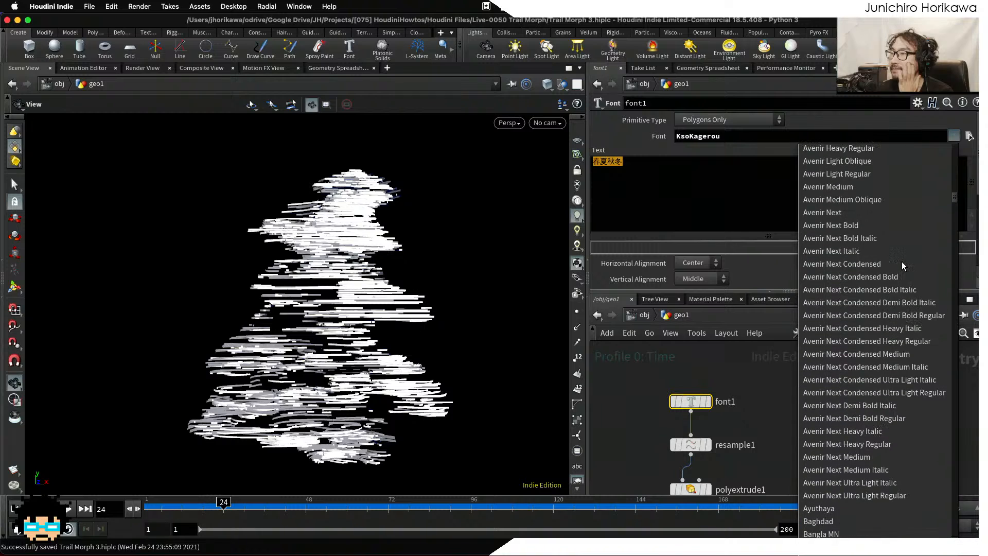
{"action": "left_click", "coordinate": [835, 226]}
Replace the Japanese text in font1 with "Houdini" and frame the whole node network.
{"action": "left_click", "coordinate": [644, 168]}
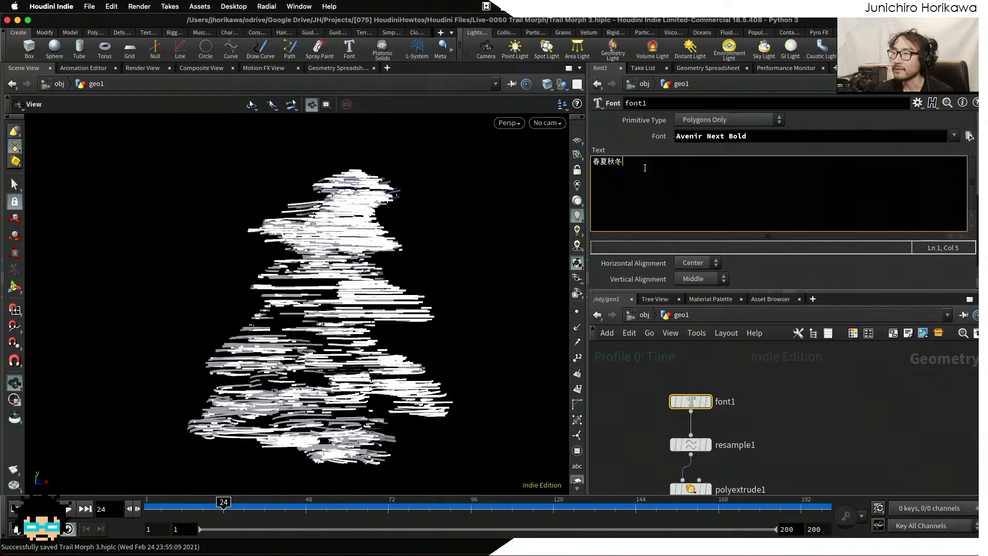
{"action": "left_click_drag", "start_coordinate": [643, 168], "coordinate": [542, 154]}
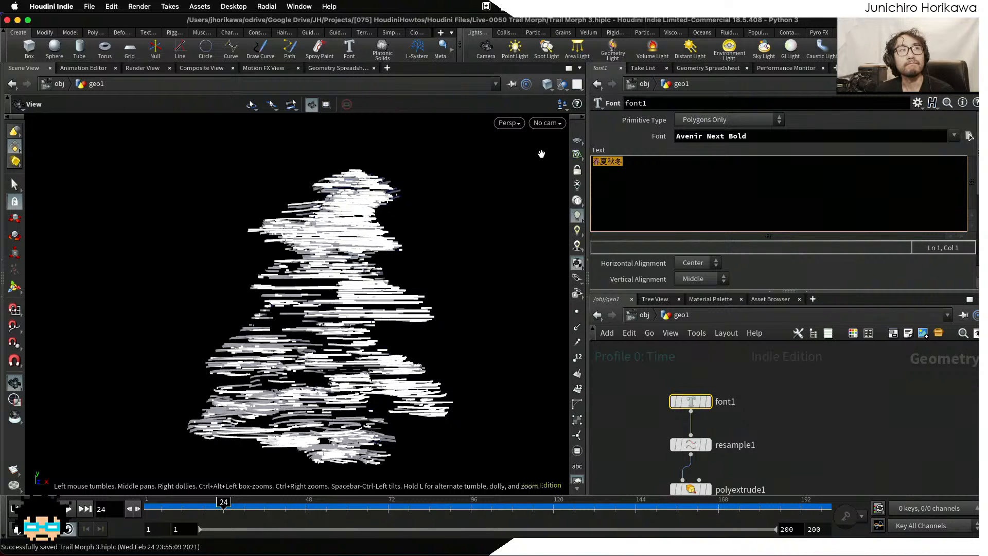
{"action": "type", "text": "Houdini"}
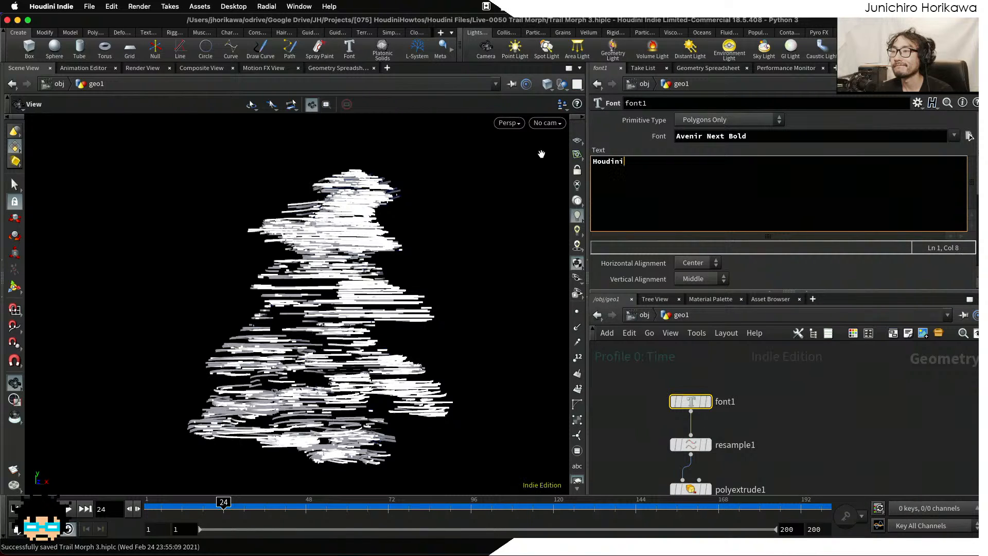
{"action": "type", "text": "h"}
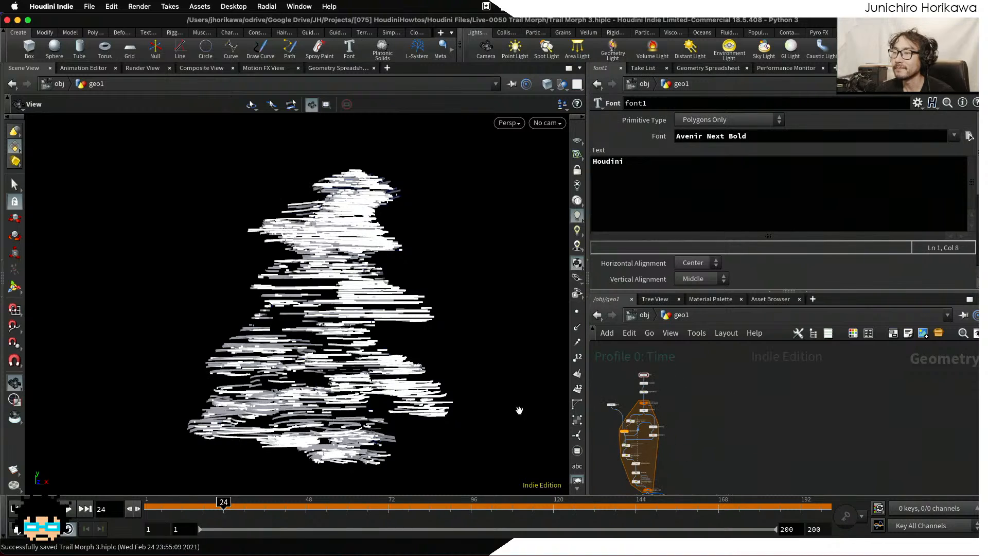
Return to frame 1 and display the output of font1 with the whole word in view.
{"action": "left_click", "coordinate": [19, 508]}
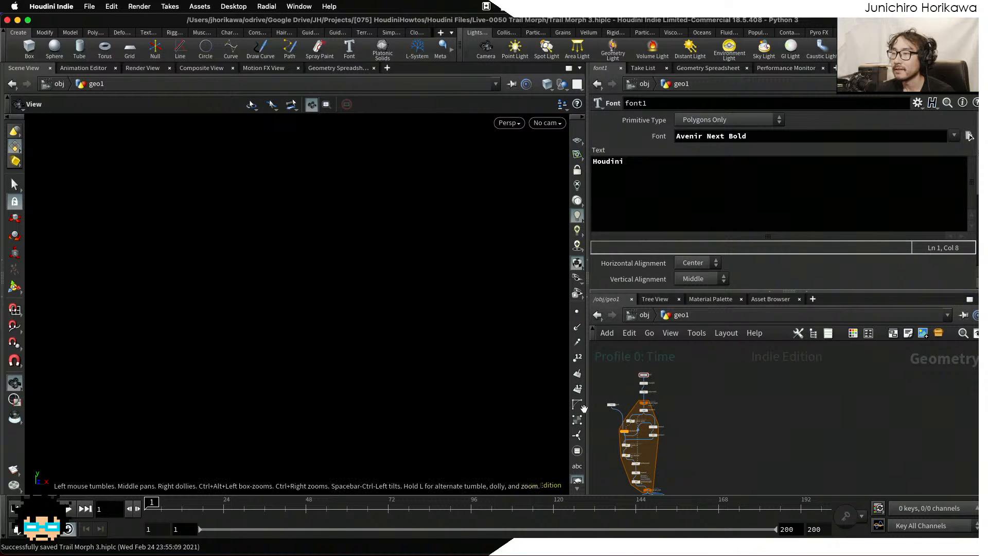
{"action": "scroll", "coordinate": [661, 460], "scroll_direction": "up", "scroll_amount": 1}
{"action": "middle_click_drag", "start_coordinate": [672, 469], "coordinate": [676, 423]}
{"action": "scroll", "coordinate": [676, 423], "scroll_direction": "up", "scroll_amount": 5}
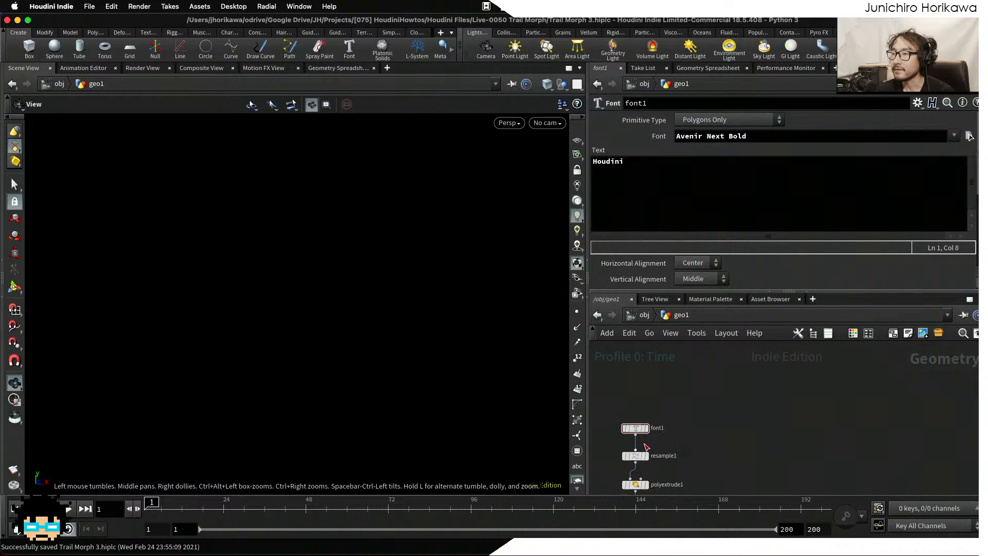
{"action": "left_click", "coordinate": [637, 427]}
{"action": "scroll", "coordinate": [419, 353], "scroll_direction": "down", "scroll_amount": 6}
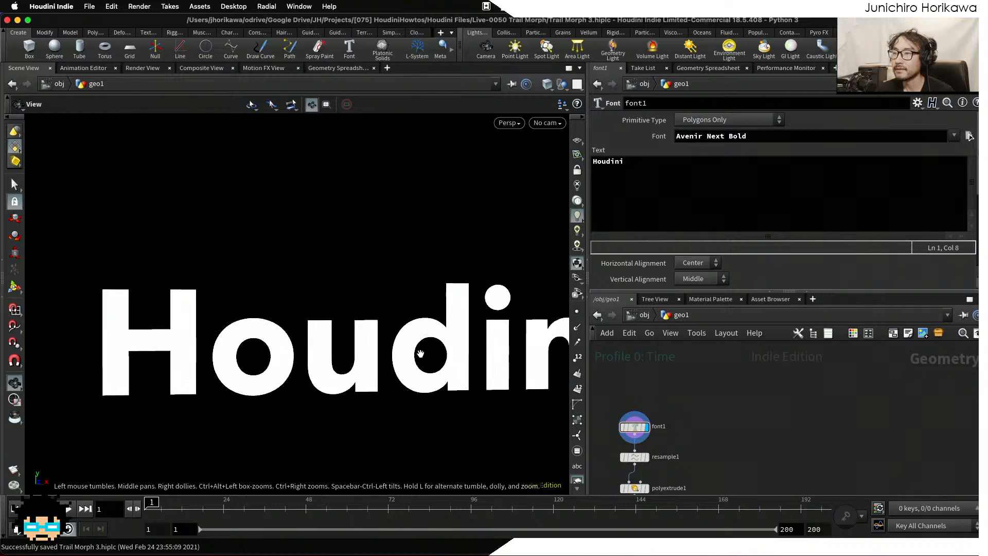
Display the result of normal1 near the end of the network and select that node.
{"action": "scroll", "coordinate": [724, 387], "scroll_direction": "down", "scroll_amount": 5}
{"action": "middle_click_drag", "start_coordinate": [710, 478], "coordinate": [729, 391]}
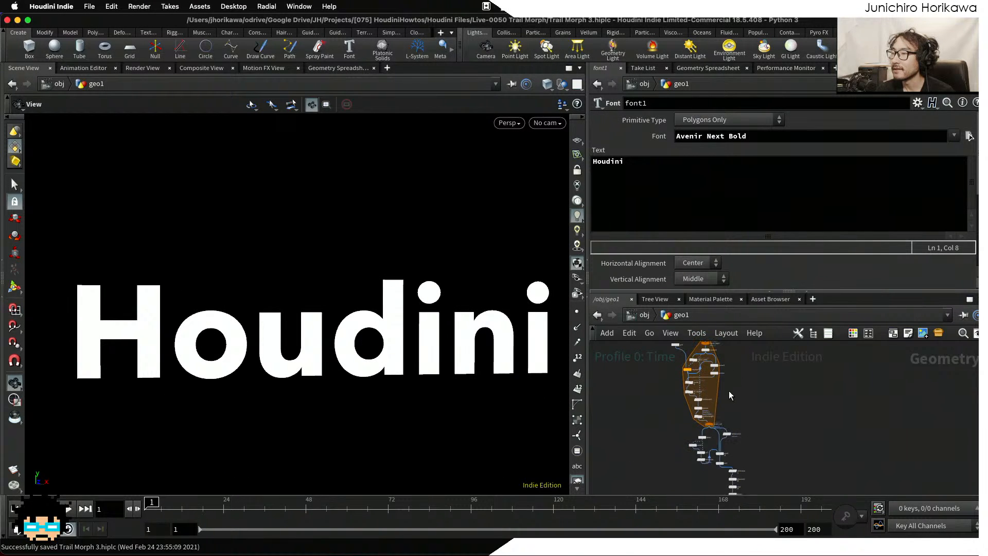
{"action": "middle_click_drag", "start_coordinate": [762, 489], "coordinate": [745, 392]}
{"action": "scroll", "coordinate": [721, 410], "scroll_direction": "up", "scroll_amount": 5}
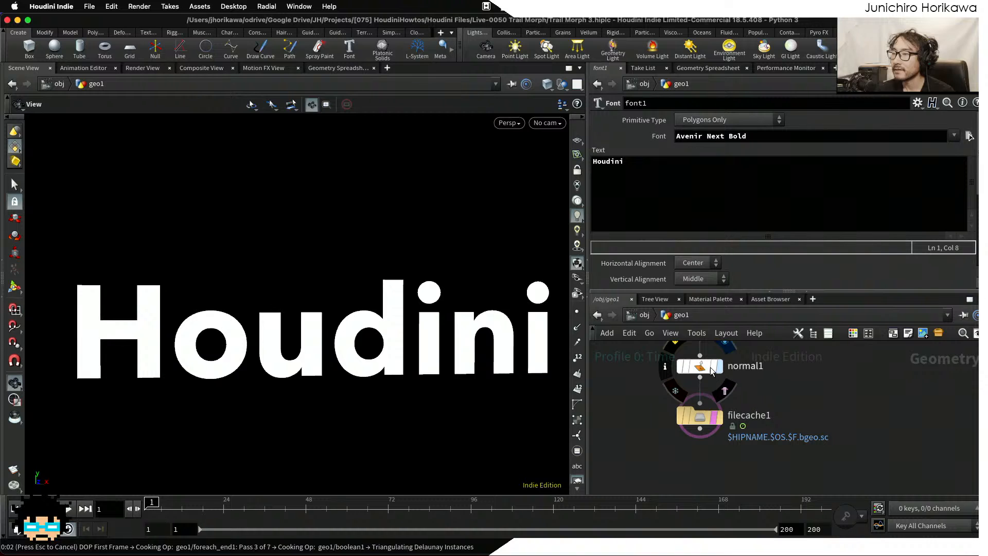
{"action": "left_click", "coordinate": [716, 368]}
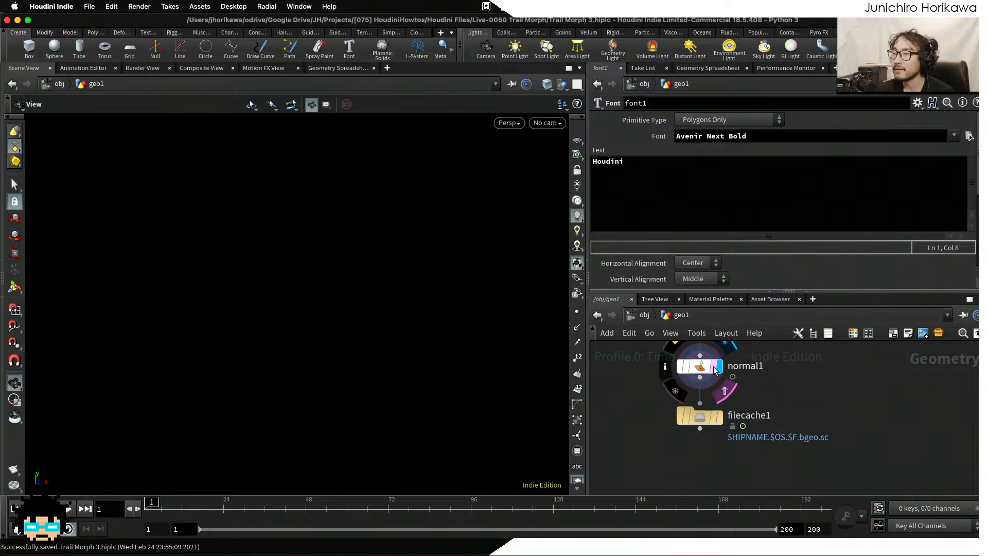
{"action": "left_click", "coordinate": [706, 371]}
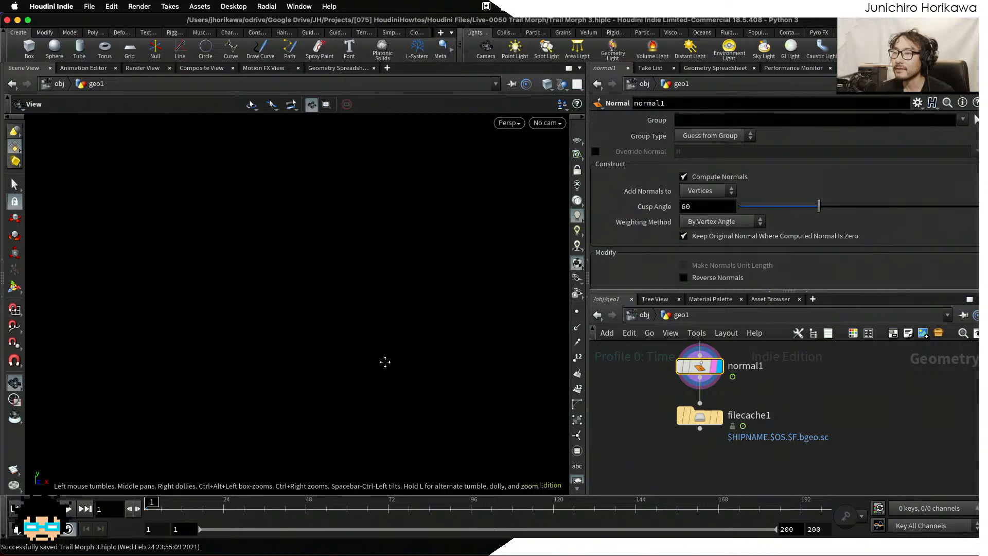
Select filecache1 and play the new text morph from frame 1, stopping at frame 37.
{"action": "left_click", "coordinate": [693, 420]}
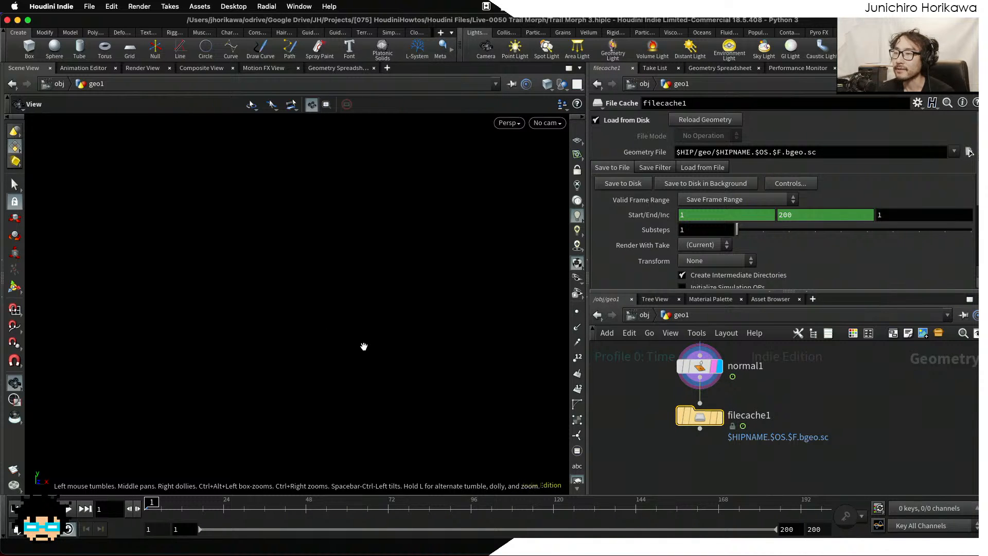
{"action": "left_click", "coordinate": [67, 509]}
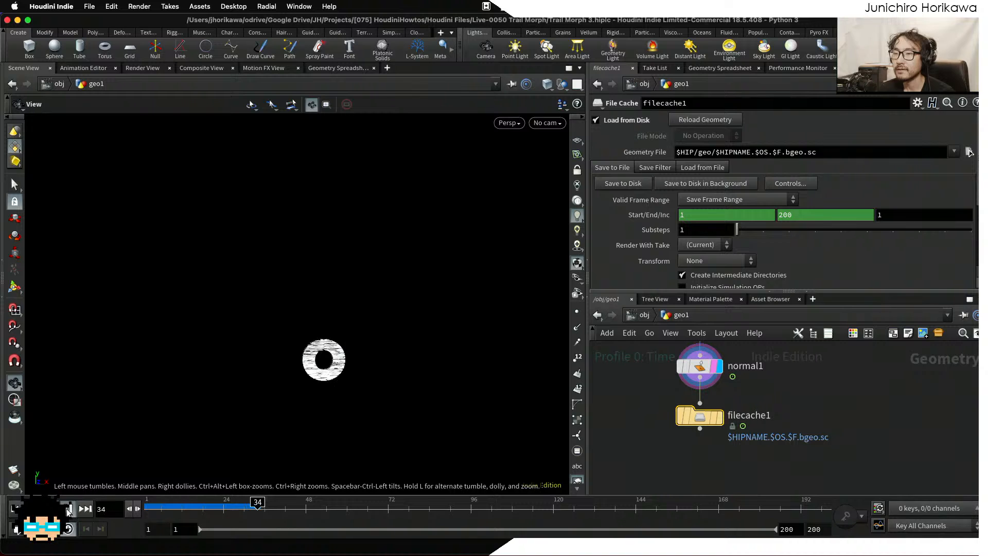
{"action": "scroll", "coordinate": [653, 403], "scroll_direction": "up", "scroll_amount": 3}
{"action": "scroll", "coordinate": [354, 375], "scroll_direction": "up", "scroll_amount": 10}
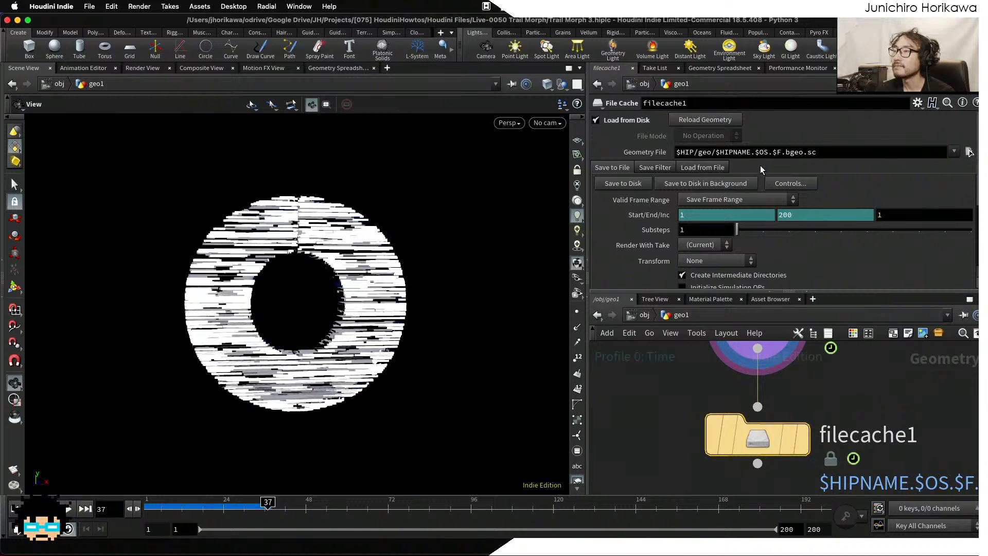
Change filecache1's geometry file path to $HIP/geo2/$HIPNAME.$OS.$F.bgeo.sc and save frames 1 to 200 to disk.
{"action": "left_click", "coordinate": [711, 152]}
{"action": "type", "text": "2"}
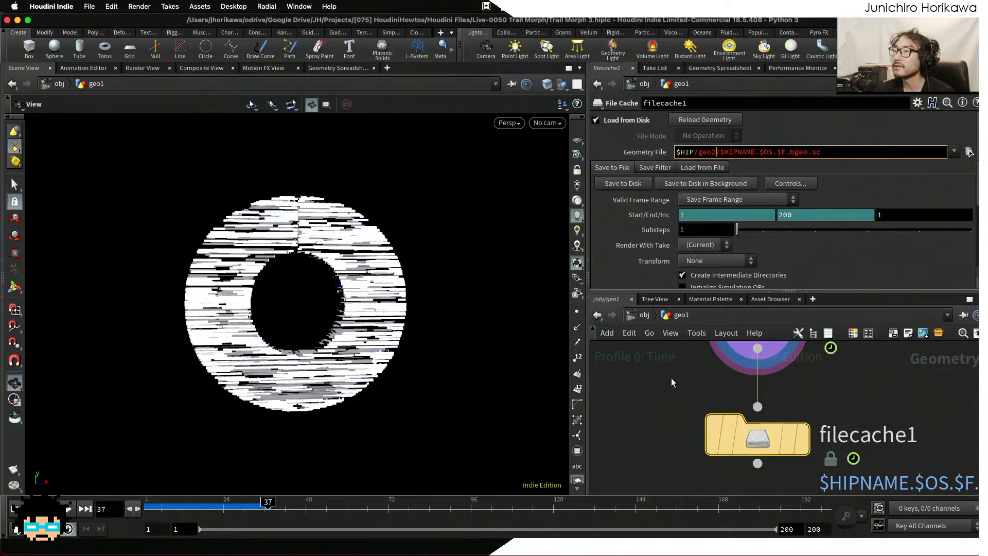
{"action": "key", "text": "Return"}
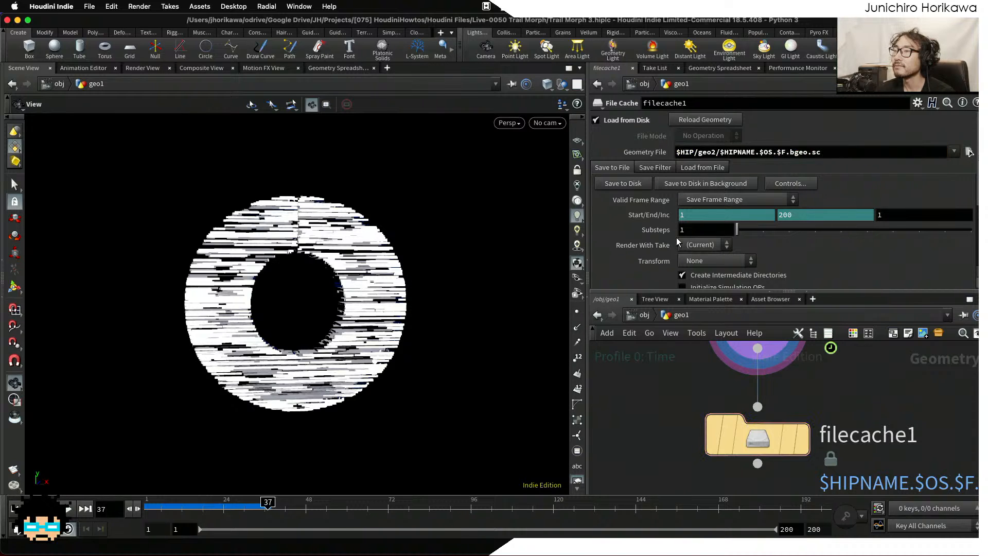
{"action": "left_click", "coordinate": [630, 184]}
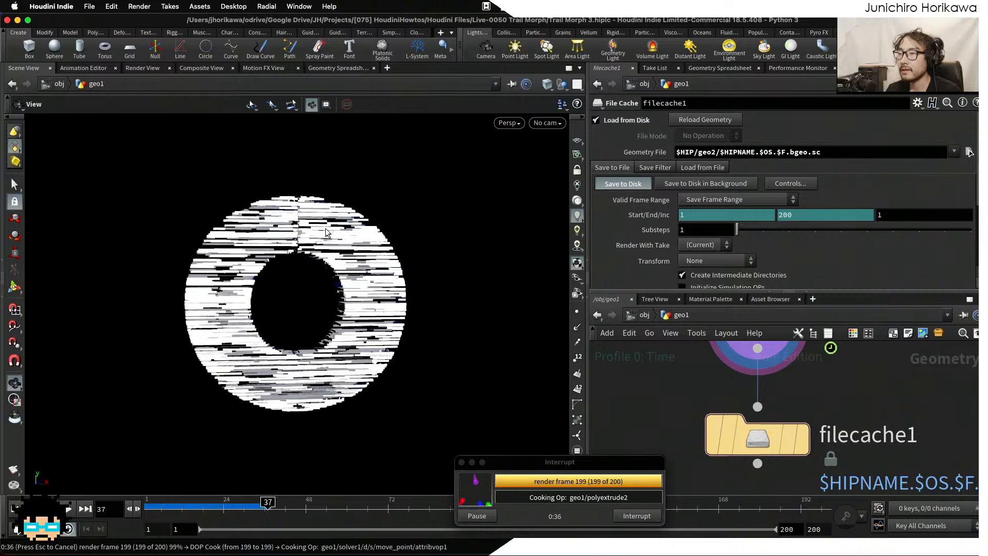
Move the playhead back to the start of the timeline and display the result of filecache1.
{"action": "right_click_drag", "start_coordinate": [335, 234], "coordinate": [187, 295]}
{"action": "middle_click_drag", "start_coordinate": [215, 295], "coordinate": [166, 313]}
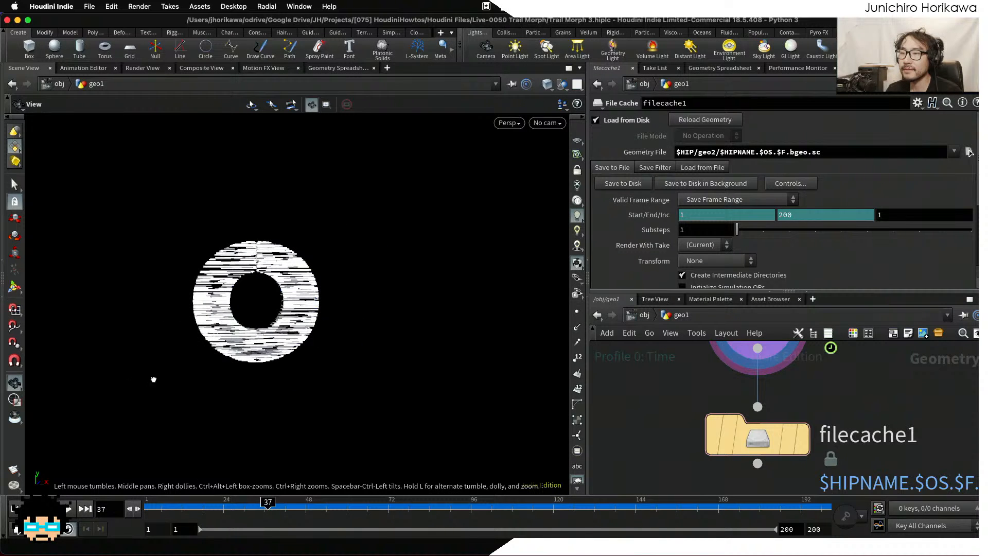
{"action": "left_click_drag", "start_coordinate": [153, 380], "coordinate": [178, 399]}
{"action": "left_click", "coordinate": [146, 506]}
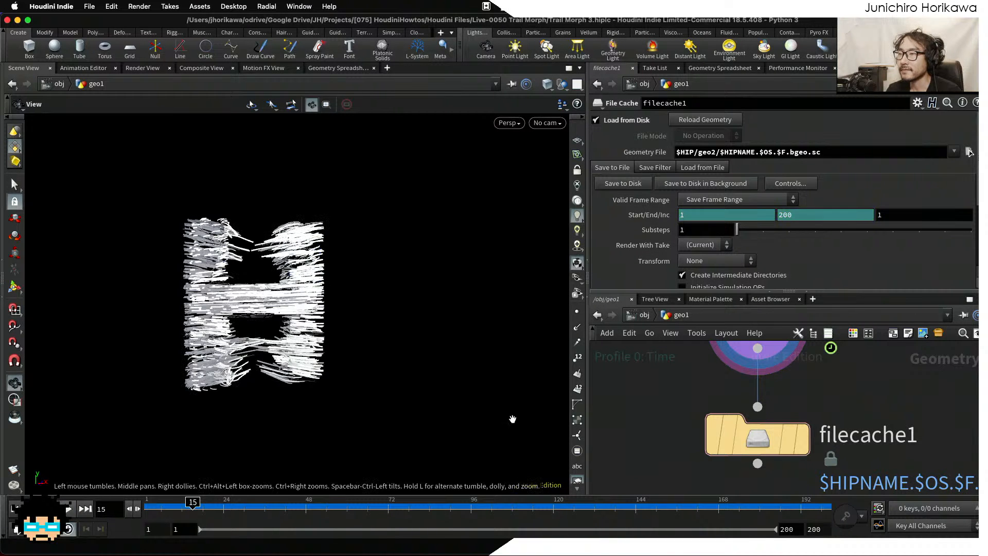
{"action": "scroll", "coordinate": [662, 426], "scroll_direction": "down", "scroll_amount": 2}
{"action": "mouse_move", "coordinate": [730, 443]}
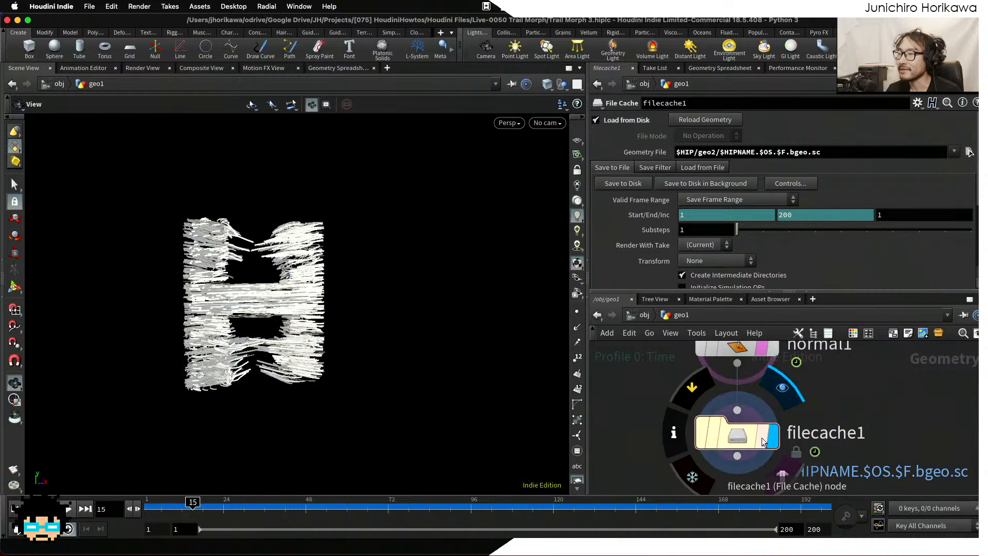
{"action": "left_click", "coordinate": [782, 388]}
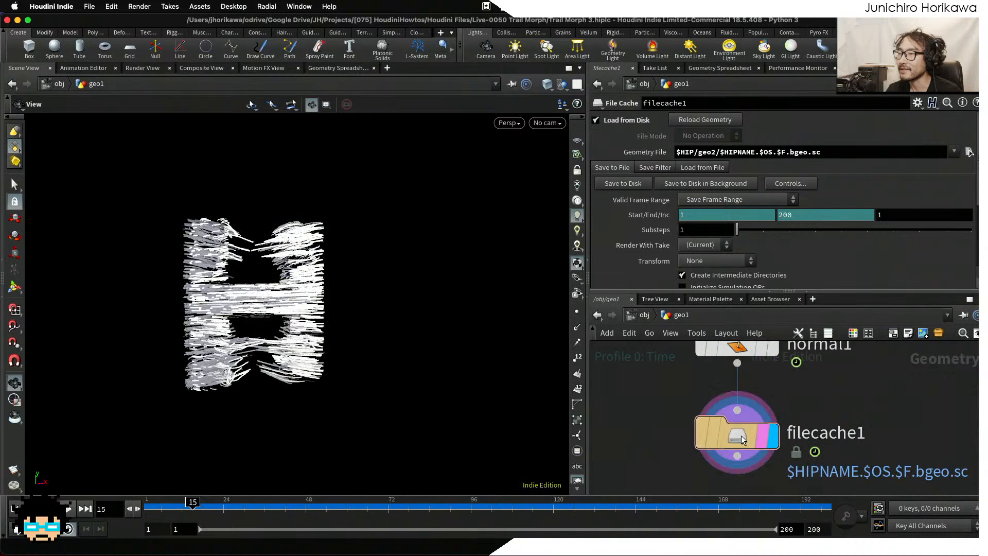
Play the cached letter morph, stop at frame 144, and save the scene.
{"action": "left_click", "coordinate": [68, 509]}
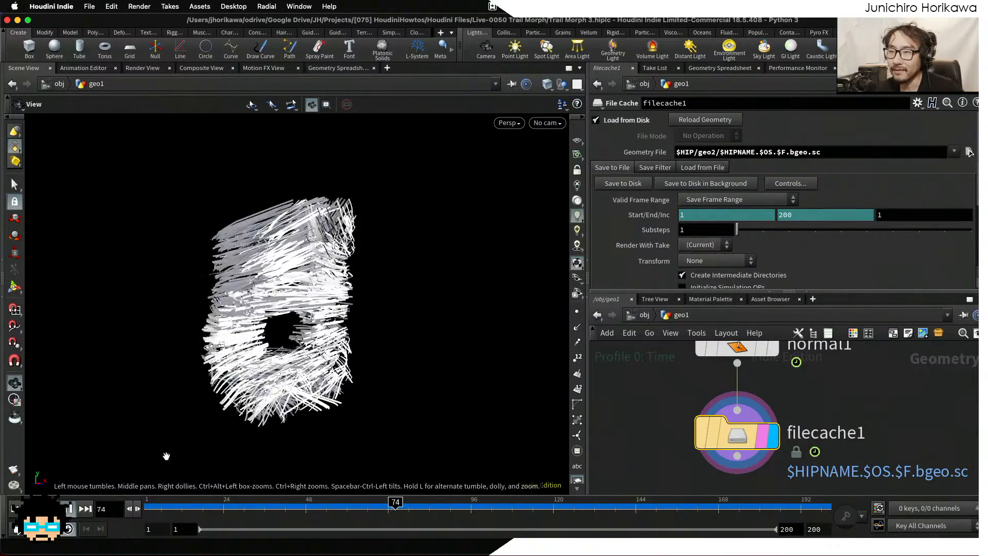
{"action": "left_click", "coordinate": [69, 511]}
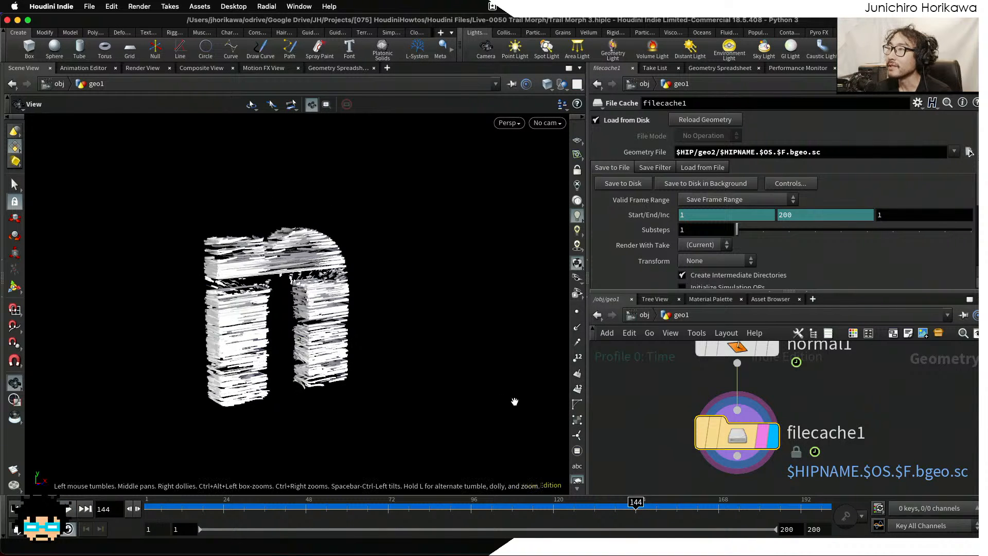
{"action": "scroll", "coordinate": [634, 399], "scroll_direction": "down", "scroll_amount": 5}
{"action": "key", "text": "super+s"}
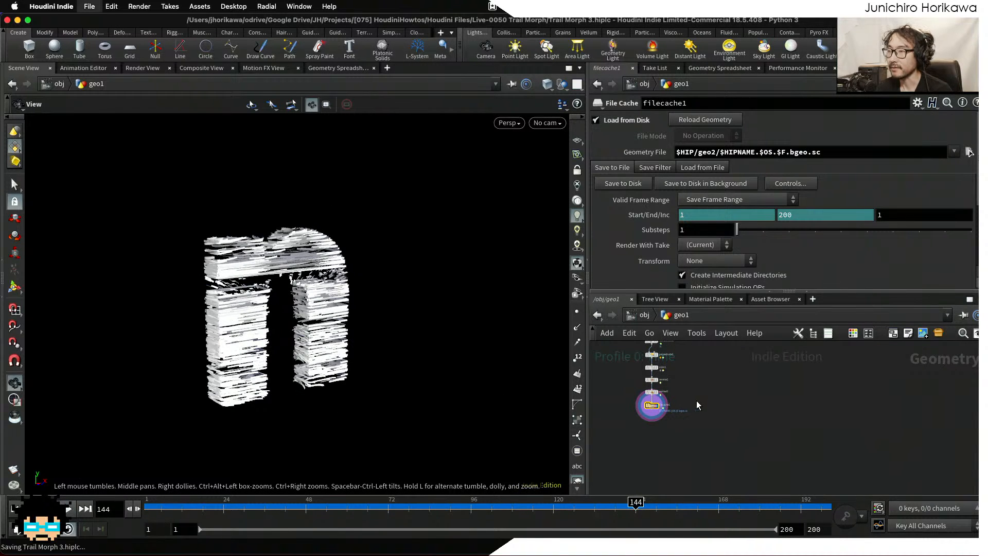
{"action": "scroll", "coordinate": [691, 431], "scroll_direction": "up", "scroll_amount": 5}
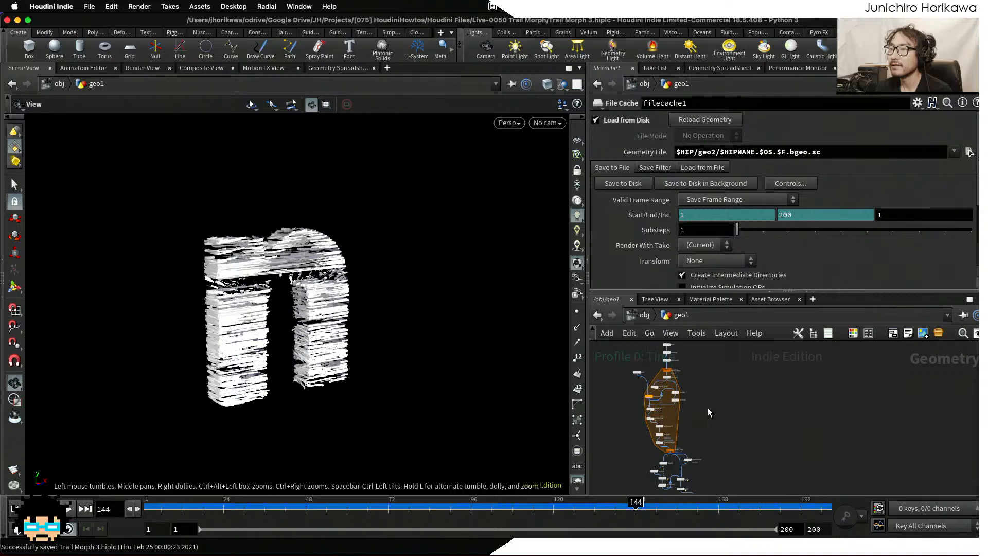
{"action": "mouse_move", "coordinate": [667, 424]}
{"action": "scroll", "coordinate": [697, 444], "scroll_direction": "up", "scroll_amount": 5}
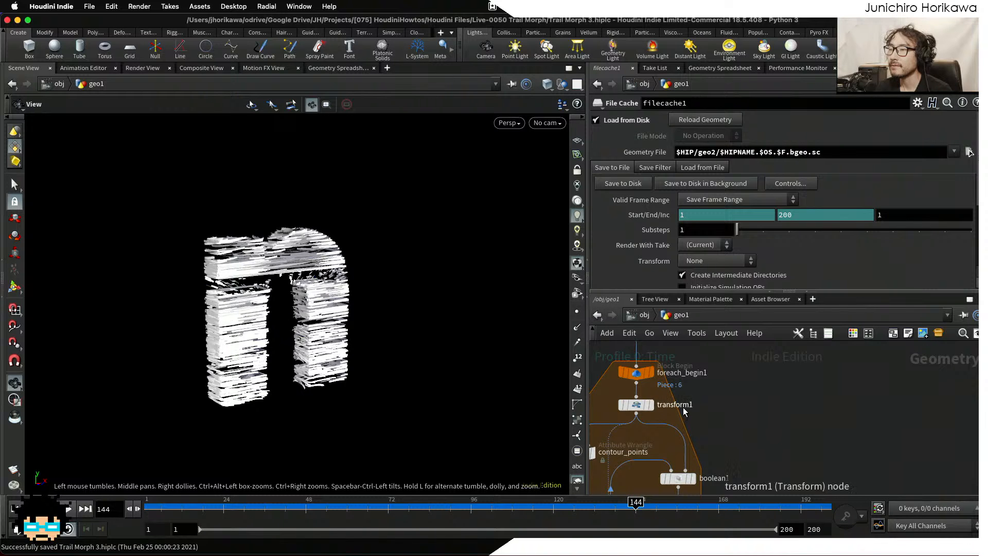
{"action": "left_click_drag", "start_coordinate": [535, 403], "coordinate": [358, 342]}
{"action": "scroll", "coordinate": [693, 388], "scroll_direction": "up", "scroll_amount": 3}
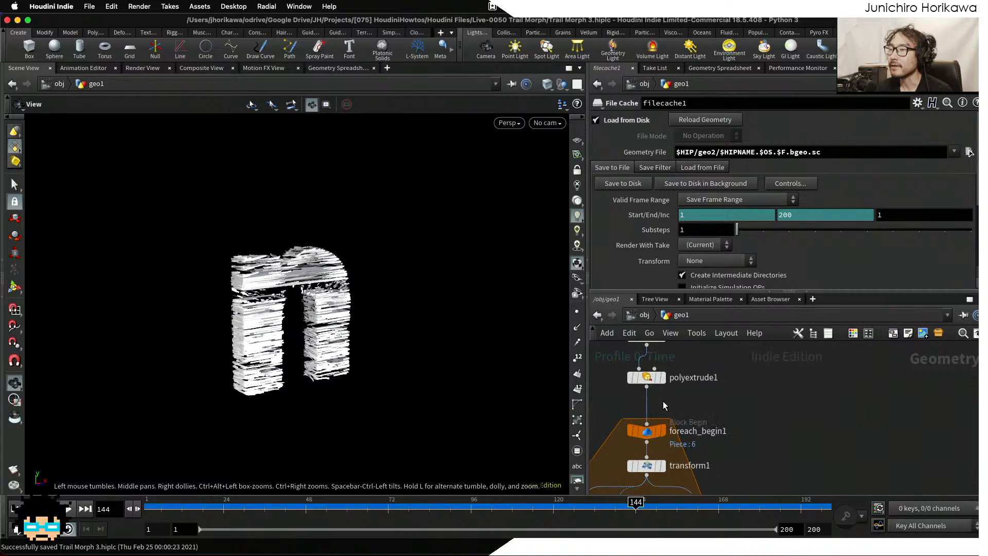
Display the result of polyextrude1 and bypass the transform1 node inside the for-each loop.
{"action": "left_click", "coordinate": [658, 378]}
{"action": "scroll", "coordinate": [324, 284], "scroll_direction": "down", "scroll_amount": 9}
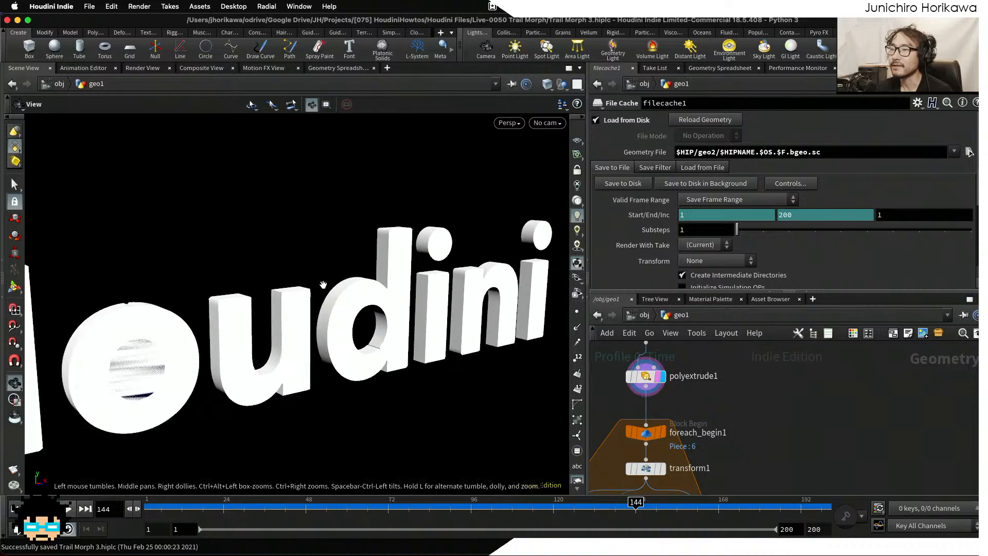
{"action": "middle_click_drag", "start_coordinate": [699, 463], "coordinate": [704, 402]}
{"action": "scroll", "coordinate": [679, 404], "scroll_direction": "up", "scroll_amount": 1}
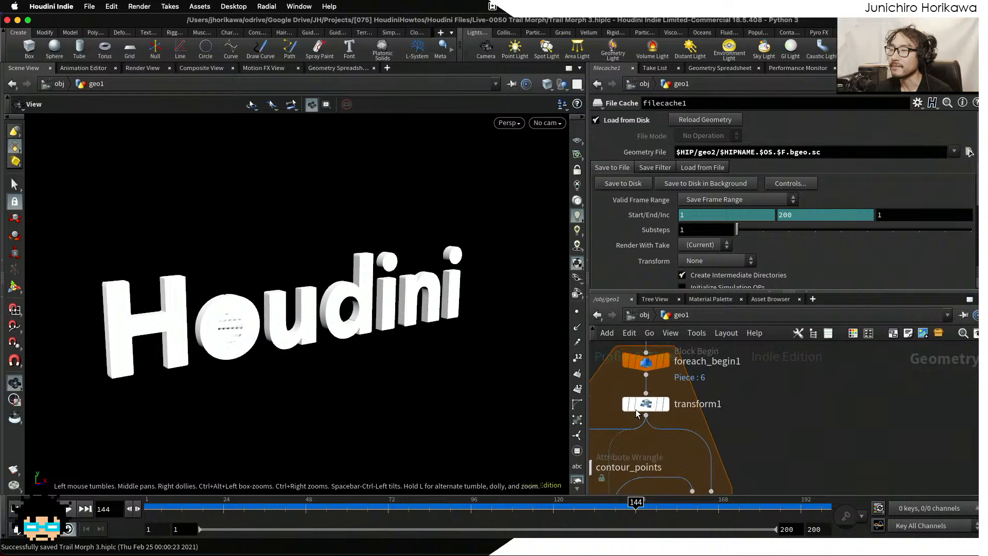
{"action": "left_click", "coordinate": [638, 405]}
{"action": "scroll", "coordinate": [672, 387], "scroll_direction": "down", "scroll_amount": 6}
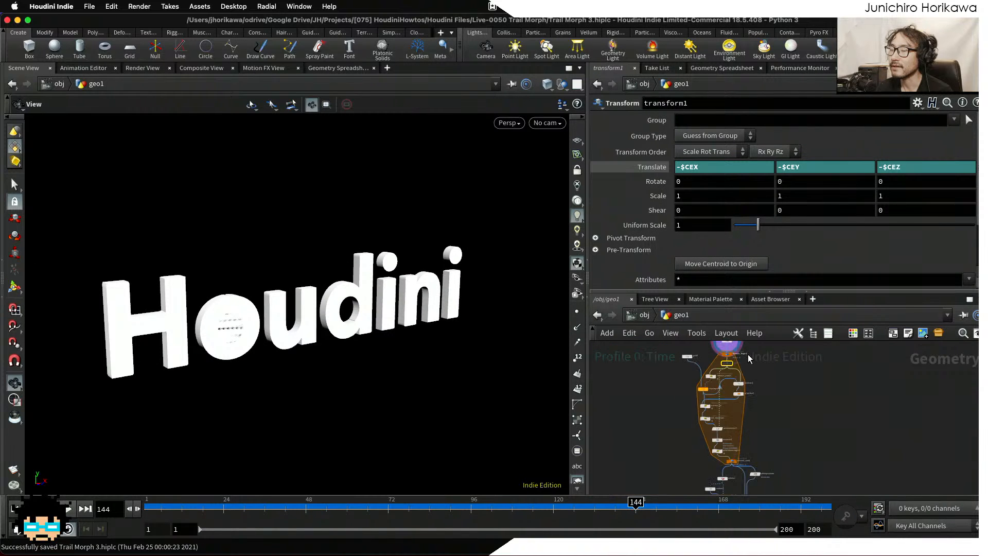
{"action": "scroll", "coordinate": [780, 480], "scroll_direction": "up", "scroll_amount": 8}
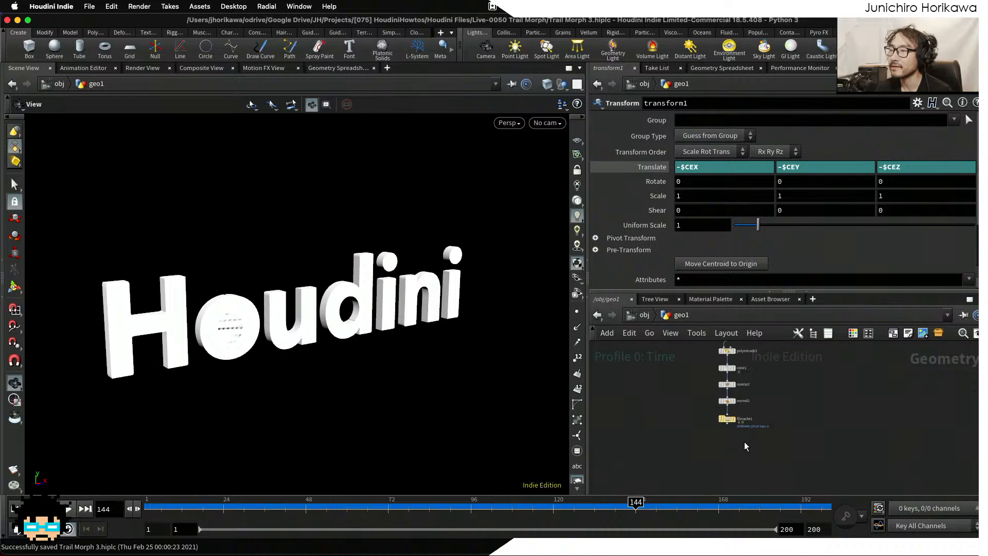
Change filecache1's geometry file path to $HIP/geo3/$HIPNAME.$OS.$F.bgeo.sc and save frames 1 to 200 to disk.
{"action": "left_click", "coordinate": [712, 405]}
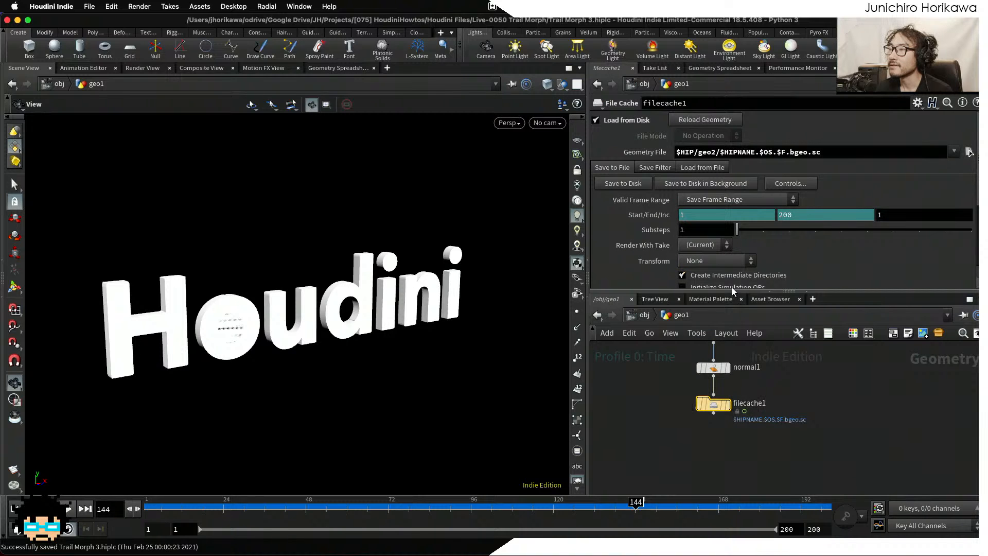
{"action": "left_click", "coordinate": [711, 152]}
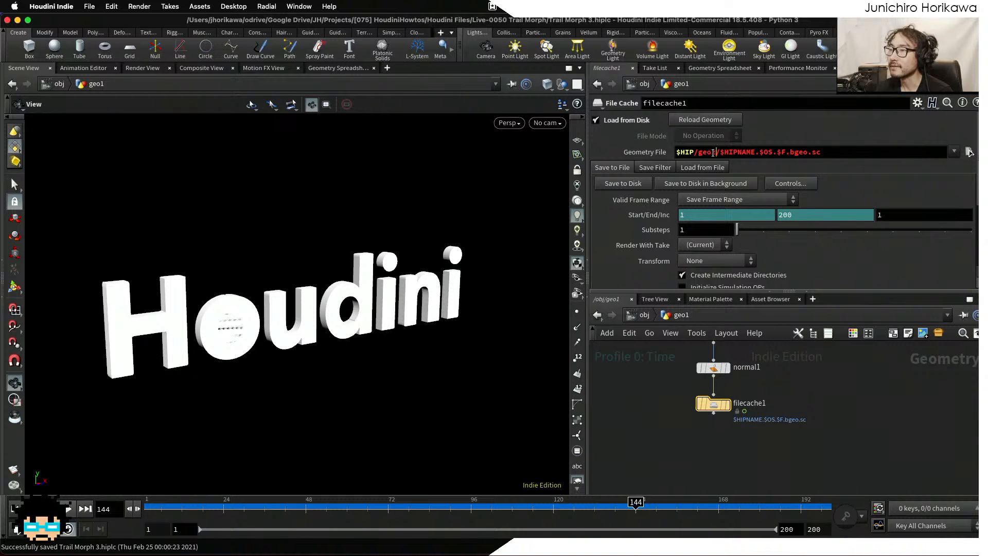
{"action": "type", "text": "3"}
{"action": "key", "text": "Return"}
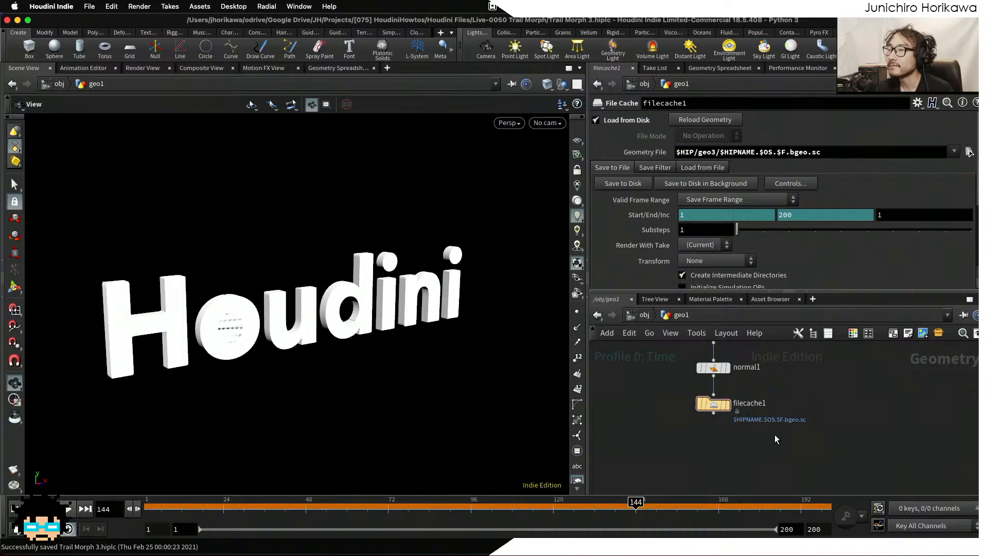
{"action": "left_click", "coordinate": [630, 187]}
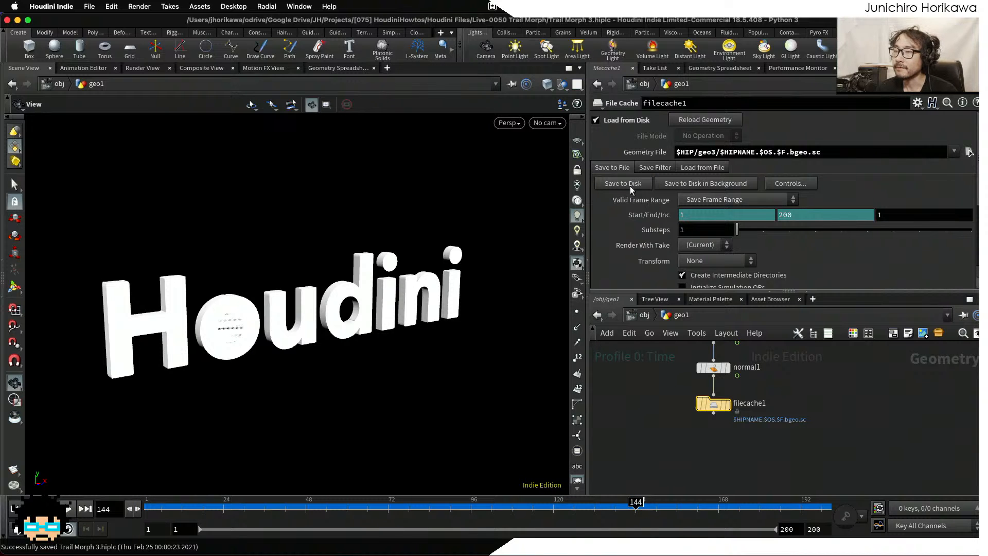
Display filecache1 and play the newly cached animation from the start of the timeline.
{"action": "left_click", "coordinate": [725, 405]}
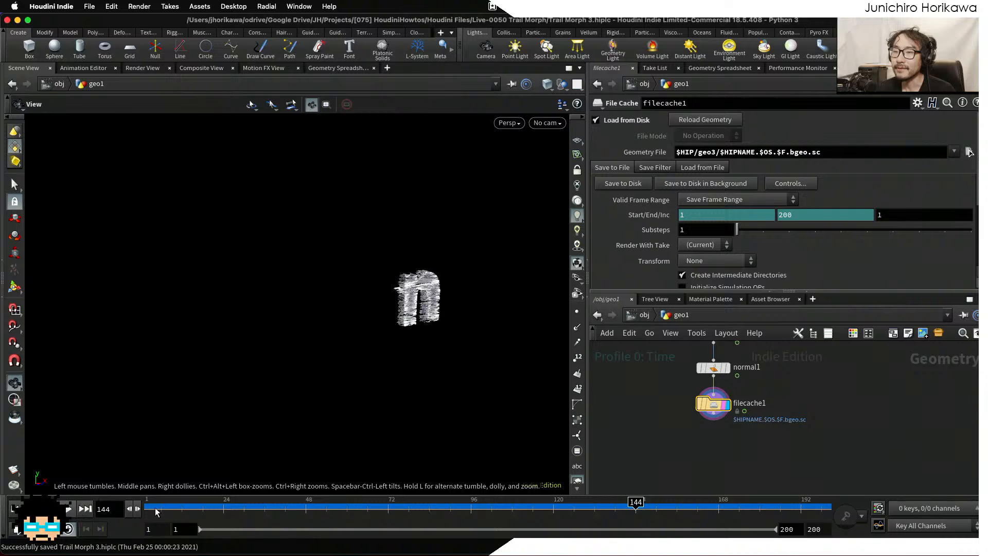
{"action": "left_click", "coordinate": [156, 510]}
{"action": "left_click", "coordinate": [69, 509]}
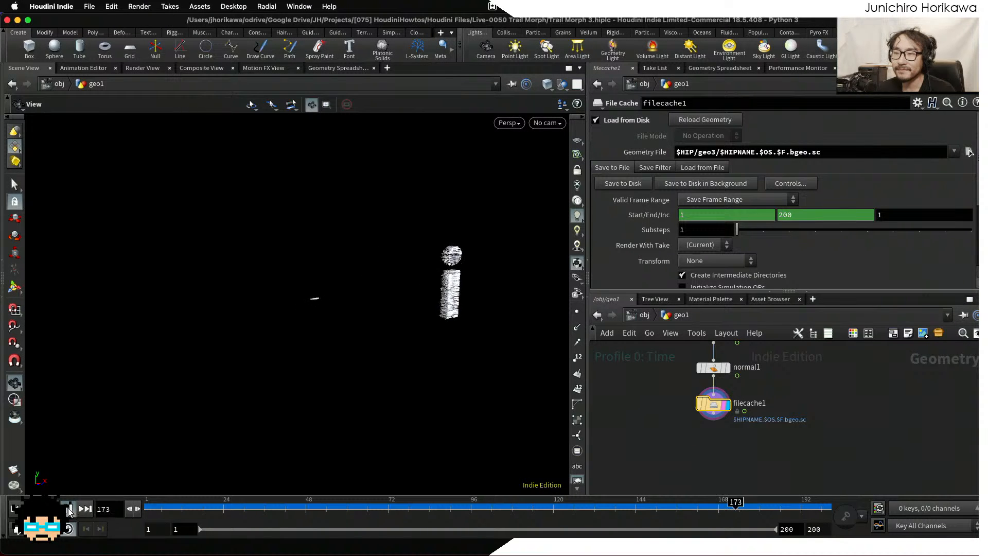
{"action": "scroll", "coordinate": [685, 404], "scroll_direction": "down", "scroll_amount": 5}
{"action": "scroll", "coordinate": [696, 378], "scroll_direction": "up", "scroll_amount": 5}
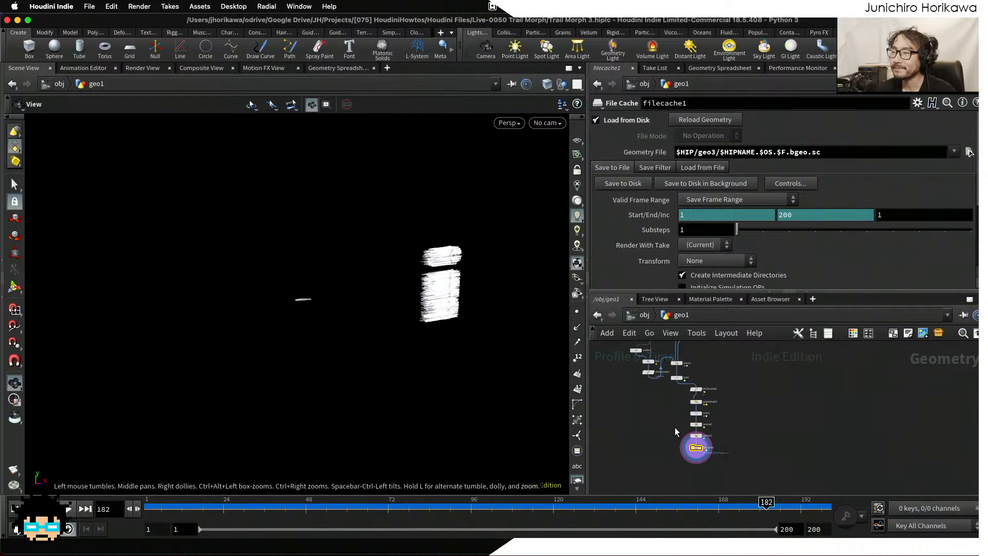
Set filecache1's geometry file path to $HIP/geo/$HIPNAME.$OS.$F.bgeo.sc and play that cached animation.
{"action": "left_click", "coordinate": [713, 153]}
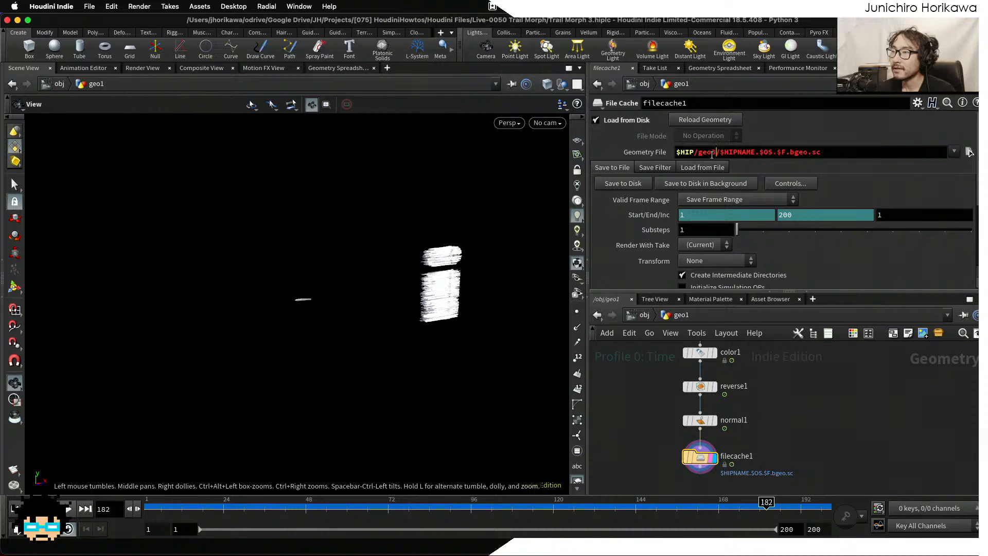
{"action": "key", "text": "BackSpace"}
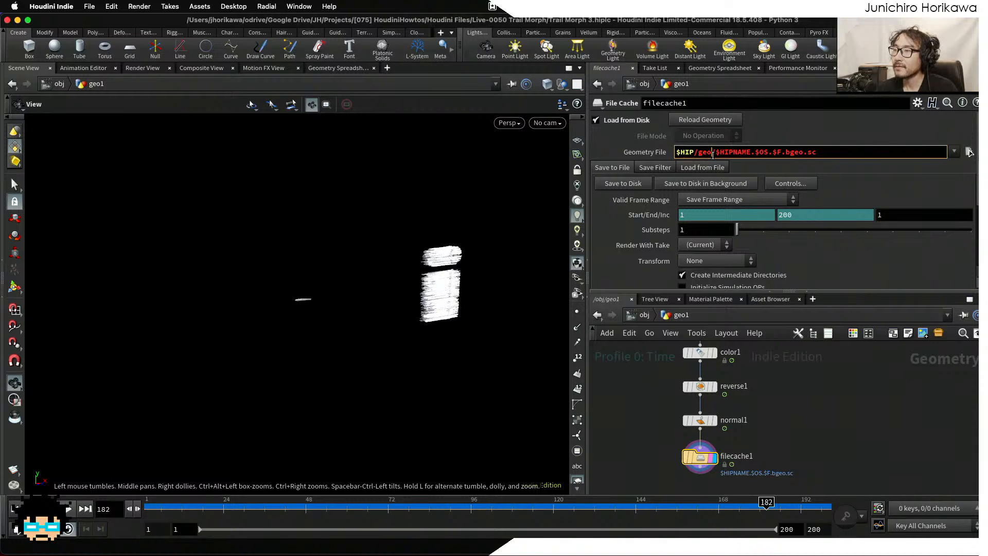
{"action": "key", "text": "Return"}
{"action": "left_click", "coordinate": [70, 509]}
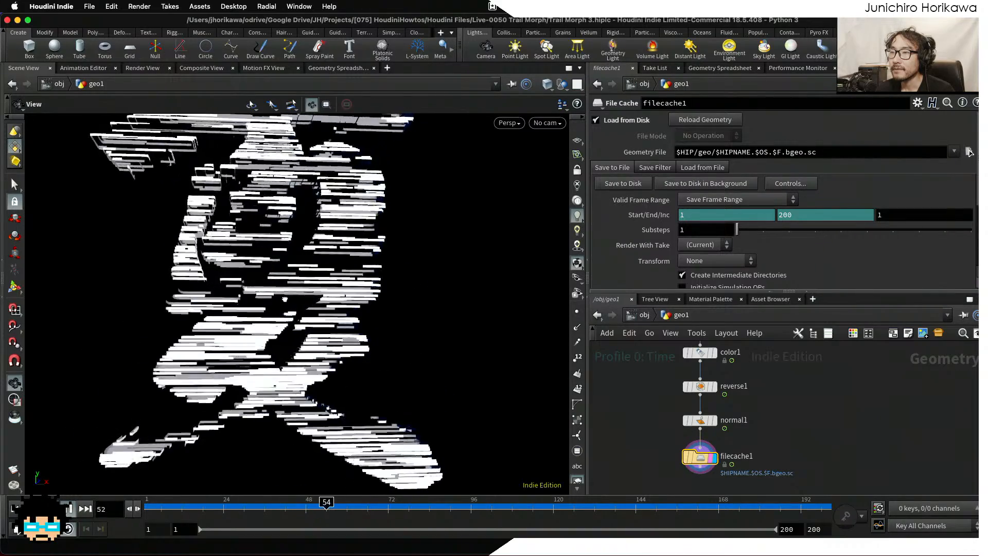
{"action": "scroll", "coordinate": [655, 419], "scroll_direction": "down", "scroll_amount": 5}
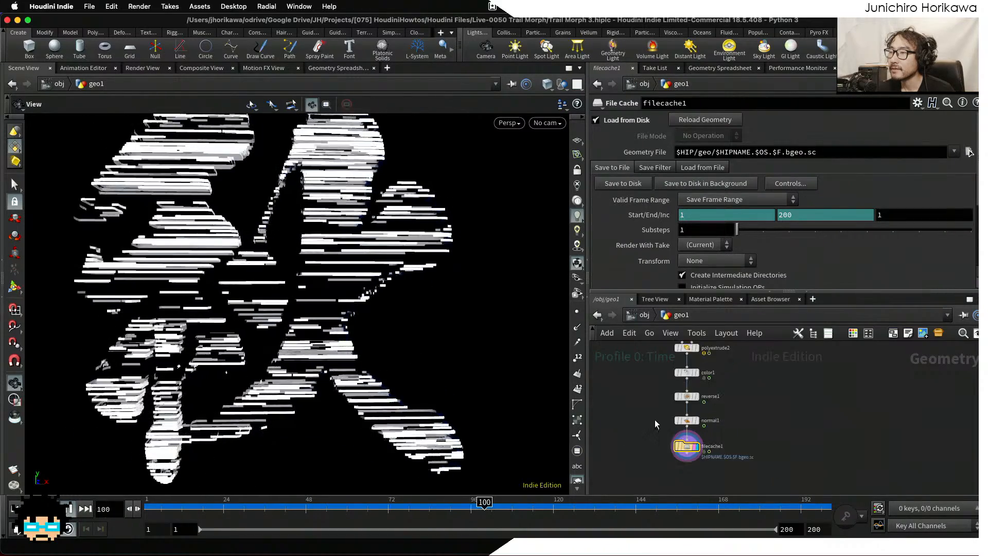
{"action": "scroll", "coordinate": [661, 413], "scroll_direction": "up", "scroll_amount": 2}
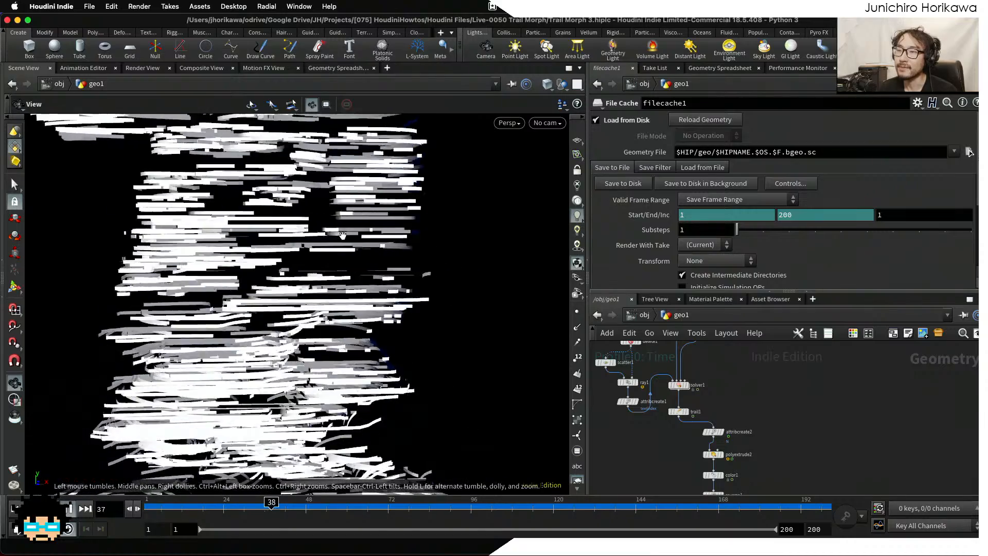
Enter the solver1 network, stop the playback and return the timeline to frame 1.
{"action": "double_click", "coordinate": [675, 387]}
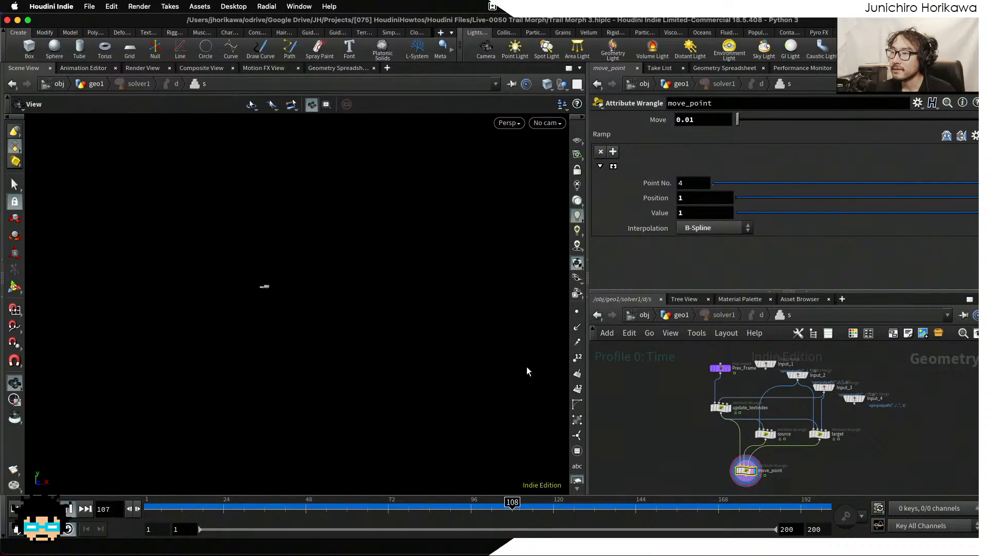
{"action": "left_click", "coordinate": [72, 509]}
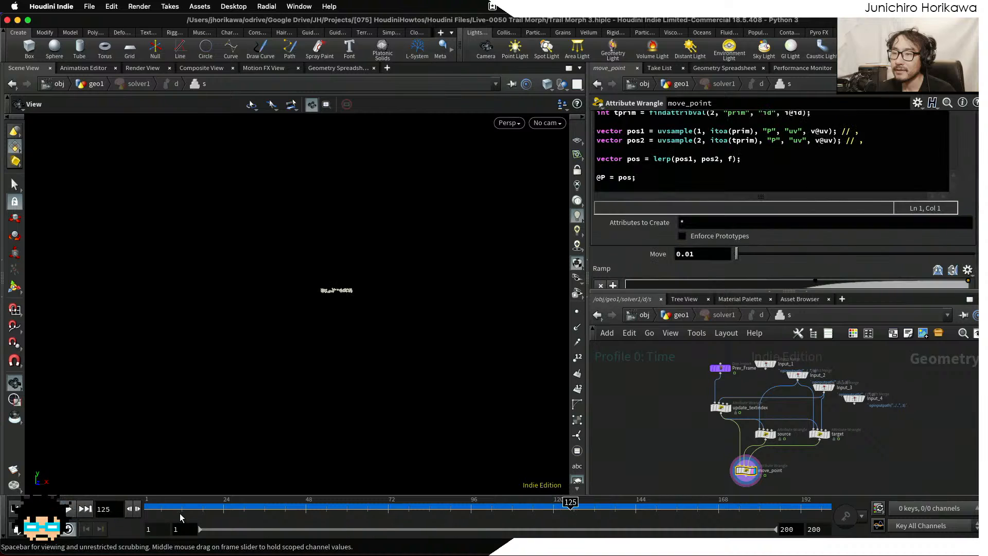
{"action": "left_click", "coordinate": [149, 508]}
{"action": "scroll", "coordinate": [723, 422], "scroll_direction": "up", "scroll_amount": 4}
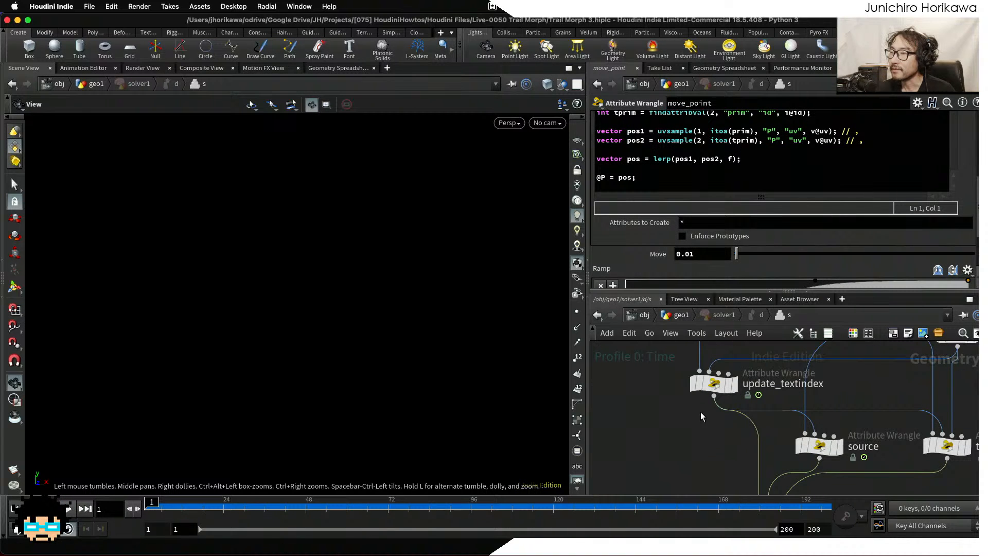
Select the move_point wrangle and enlarge the parameter area to show more of its VEXpression code.
{"action": "left_click", "coordinate": [695, 384]}
{"action": "scroll", "coordinate": [641, 376], "scroll_direction": "down", "scroll_amount": 3}
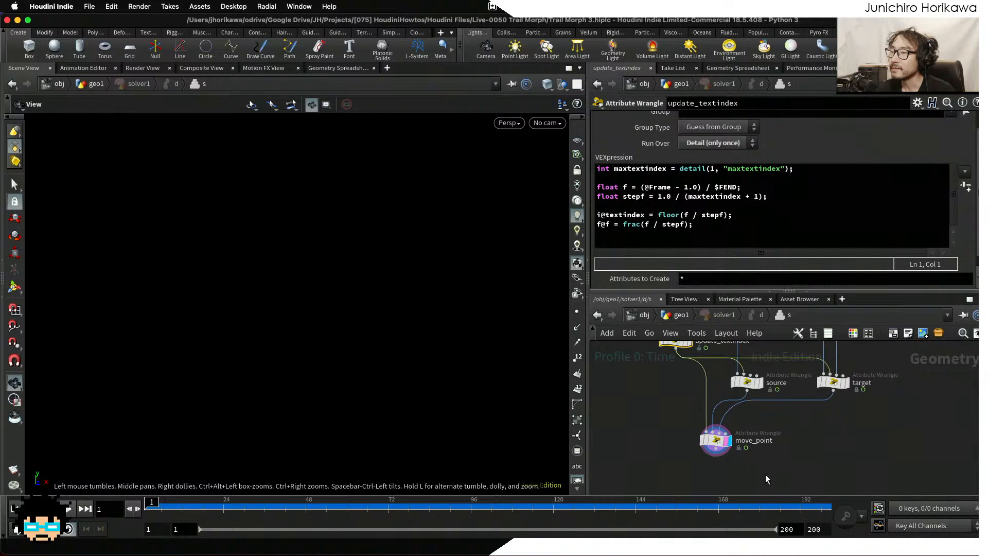
{"action": "left_click", "coordinate": [715, 439]}
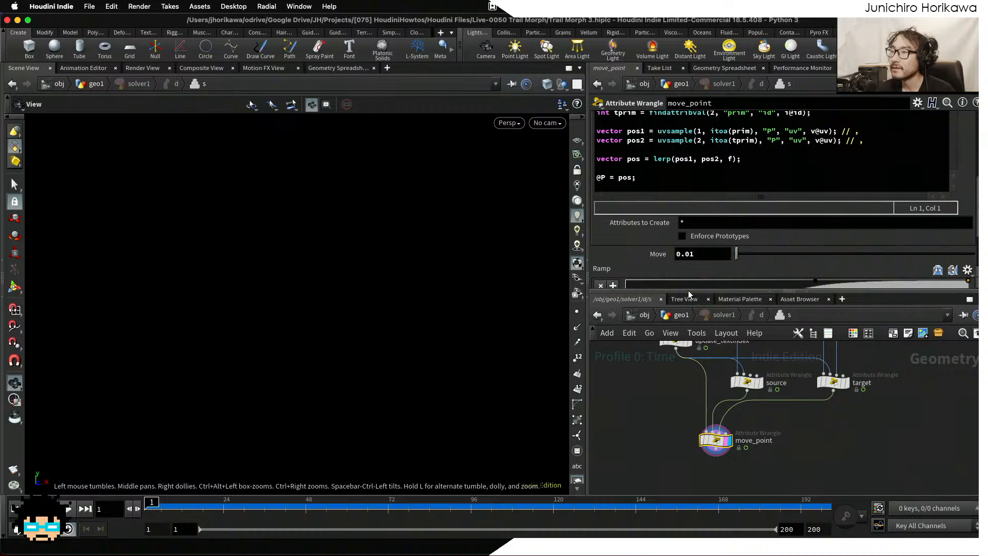
{"action": "left_click_drag", "start_coordinate": [689, 291], "coordinate": [683, 355]}
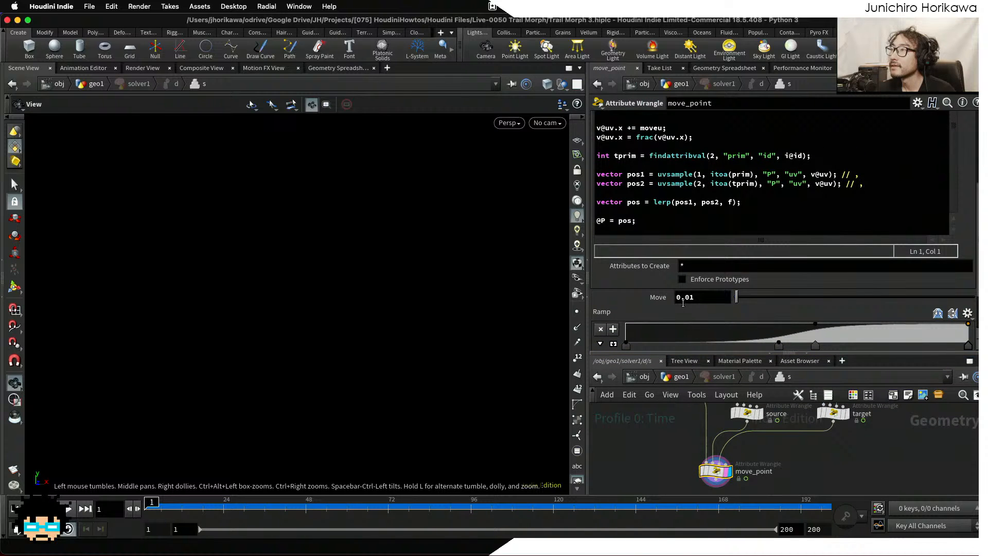
{"action": "scroll", "coordinate": [690, 217], "scroll_direction": "up", "scroll_amount": 5}
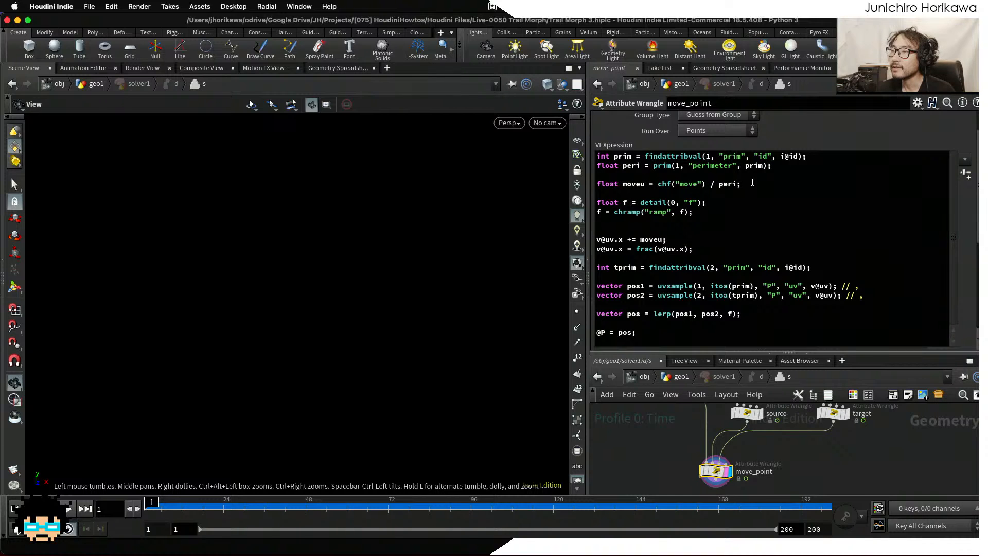
Examine the moveu calculation and the i@id lookup in move_point's VEXpression.
{"action": "left_click_drag", "start_coordinate": [752, 183], "coordinate": [579, 184]}
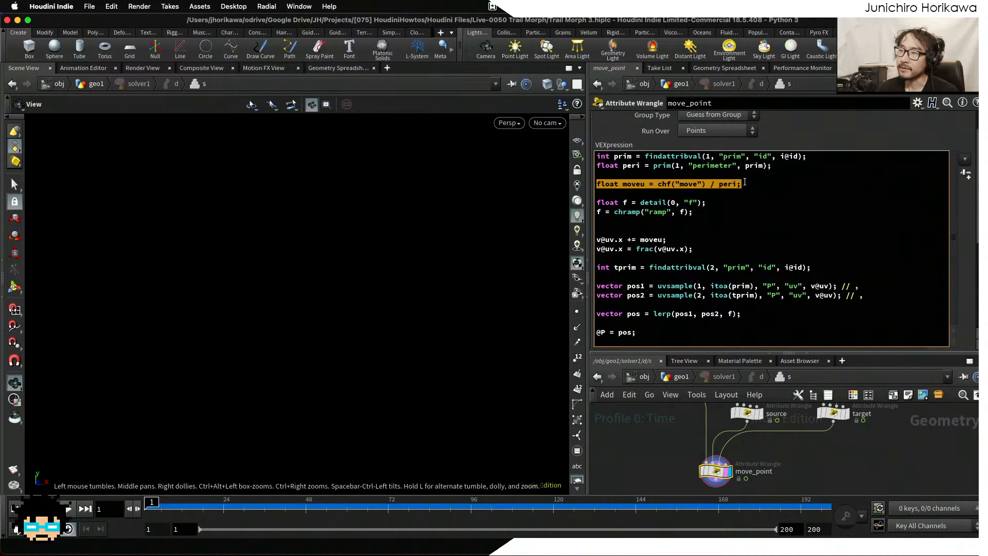
{"action": "left_click_drag", "start_coordinate": [744, 183], "coordinate": [595, 184]}
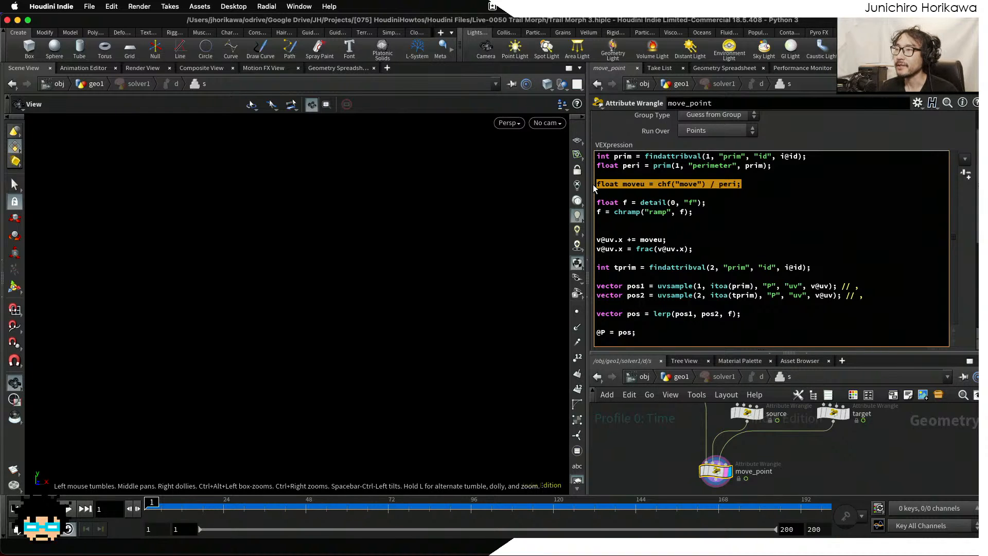
{"action": "left_click", "coordinate": [672, 185]}
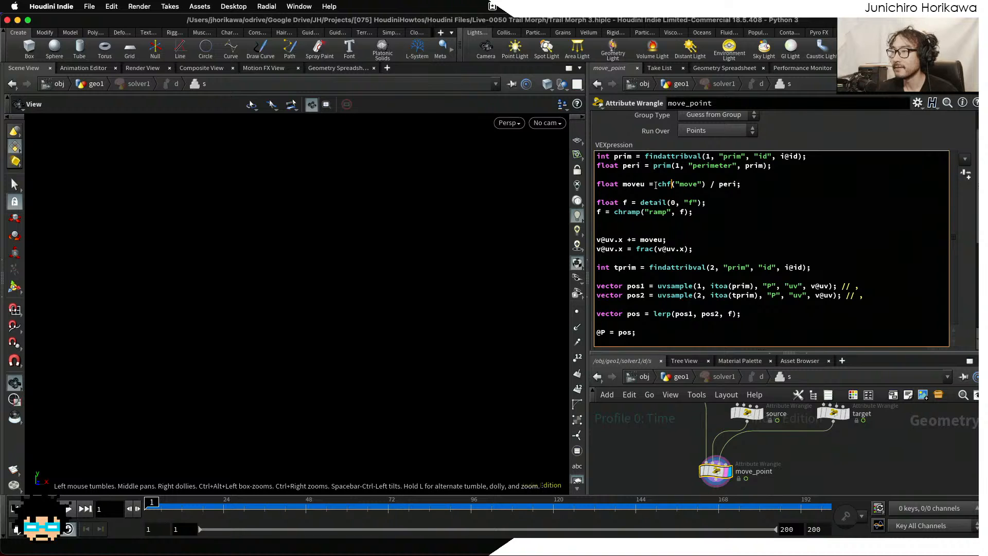
{"action": "left_click", "coordinate": [657, 184]}
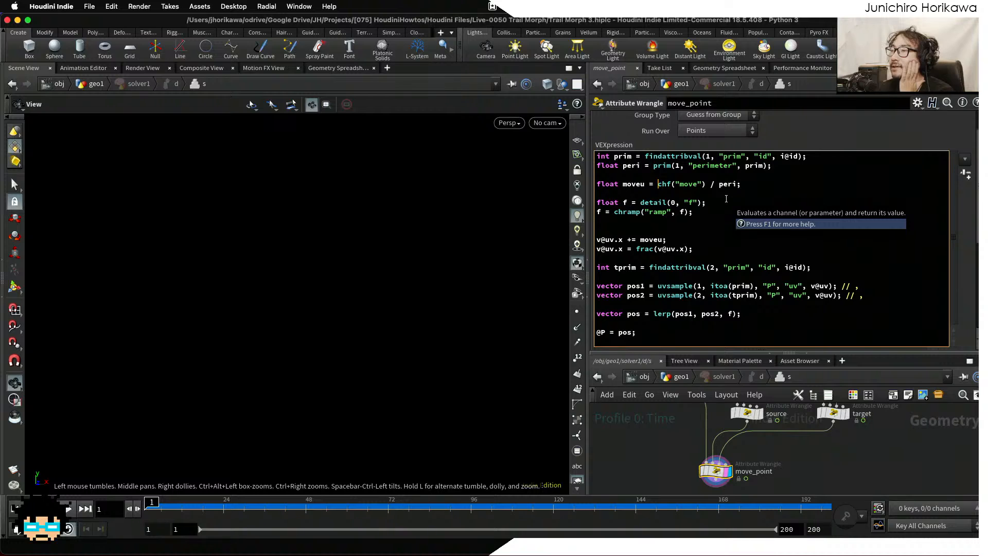
{"action": "scroll", "coordinate": [727, 198], "scroll_direction": "up", "scroll_amount": 1}
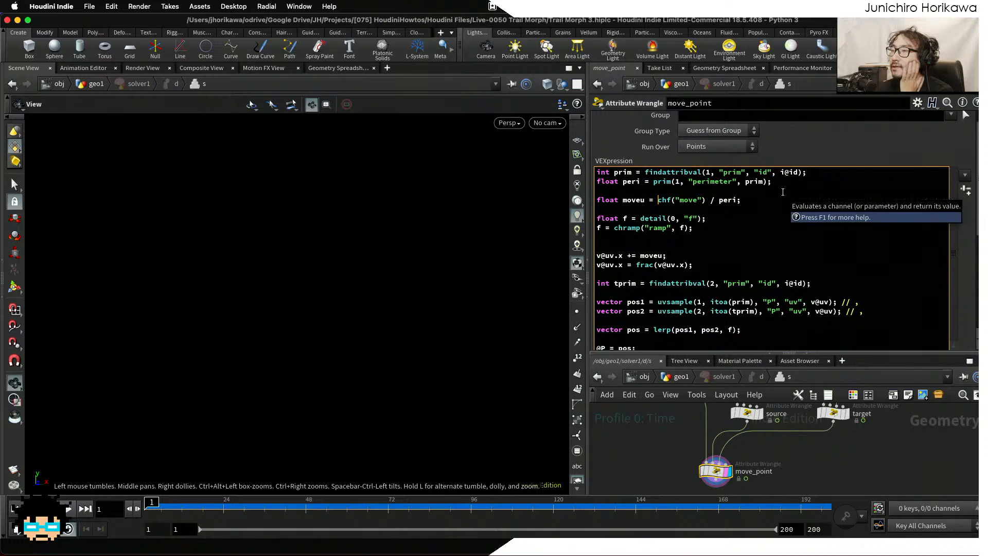
{"action": "double_click", "coordinate": [783, 173]}
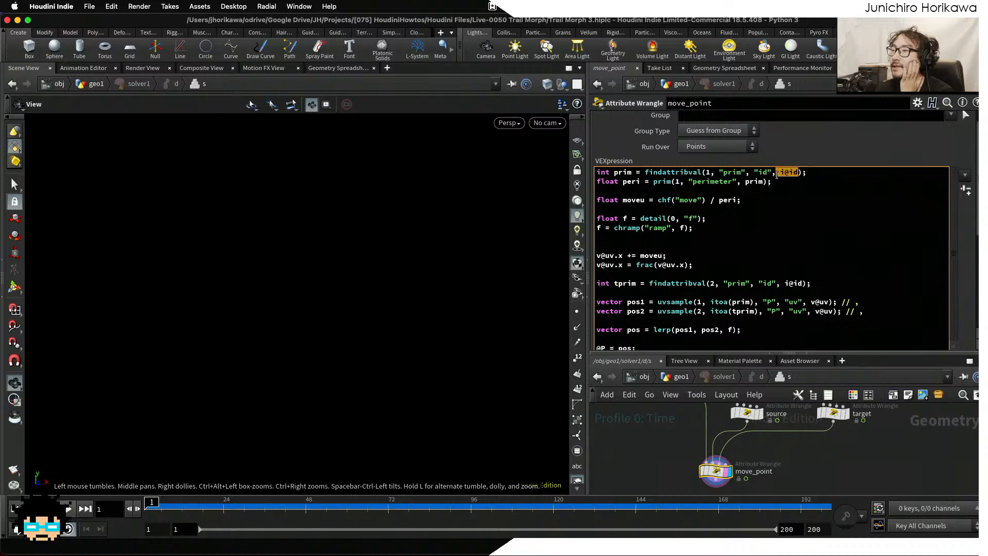
{"action": "left_click", "coordinate": [781, 174]}
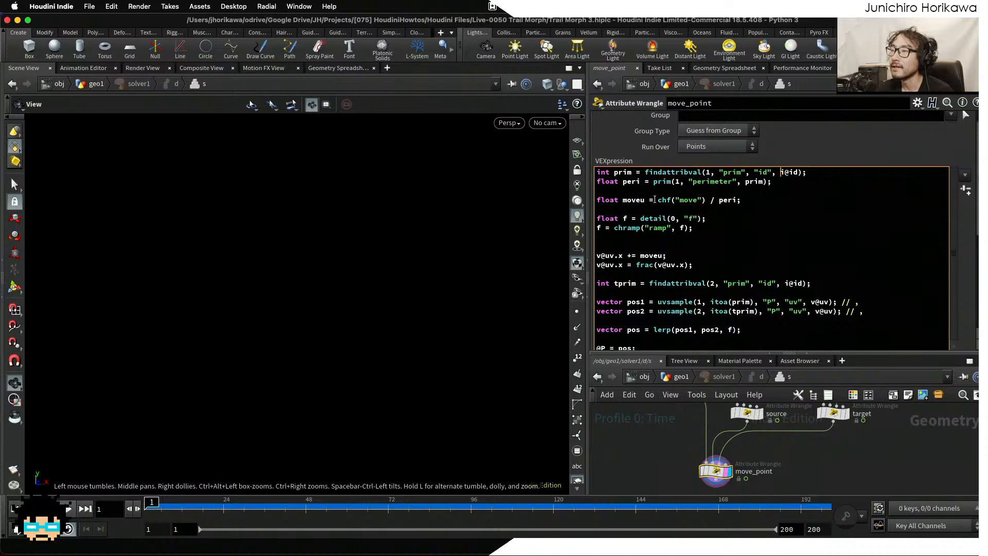
Wrap chf("move") in the moveu line in parentheses with an added plus term, so the whole sum is divided by peri.
{"action": "left_click", "coordinate": [704, 200]}
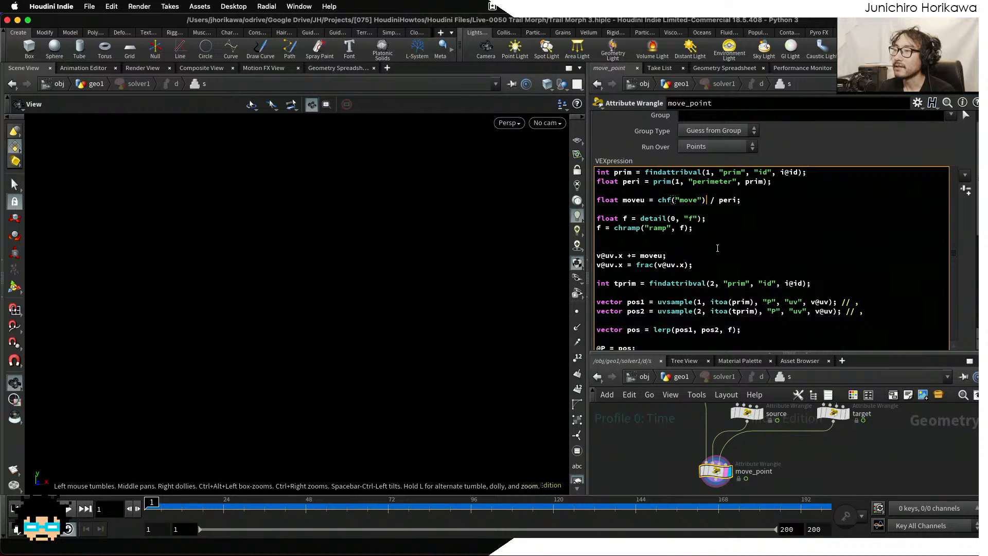
{"action": "type", "text": "+"}
{"action": "key", "text": "Left"}
{"action": "key", "text": "Left"}
{"action": "key", "text": "Left"}
{"action": "key", "text": "Left"}
{"action": "key", "text": "Left"}
{"action": "key", "text": "Left"}
{"action": "key", "text": "Left"}
{"action": "key", "text": "Left"}
{"action": "key", "text": "Left"}
{"action": "key", "text": "Left"}
{"action": "key", "text": "Left"}
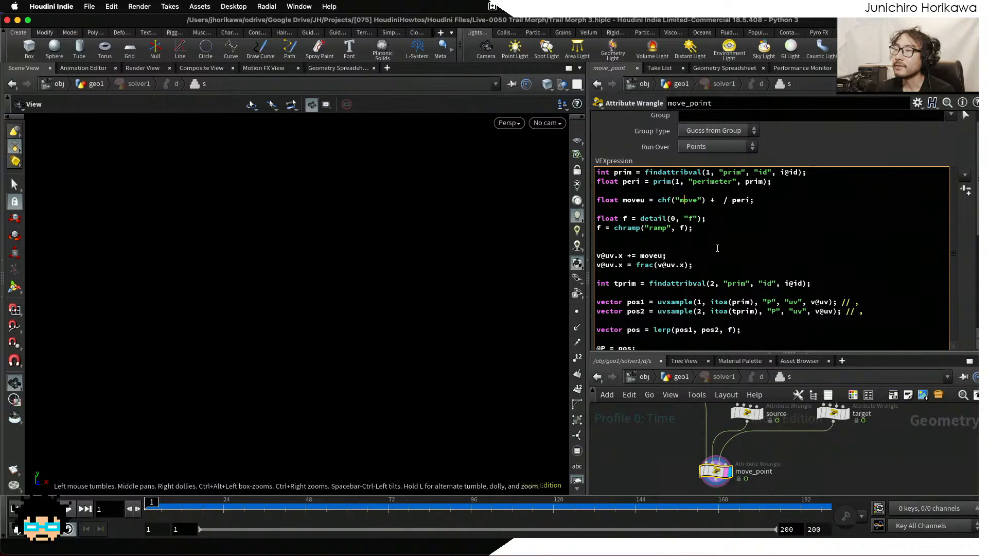
{"action": "key", "text": "Right"}
{"action": "type", "text": "("}
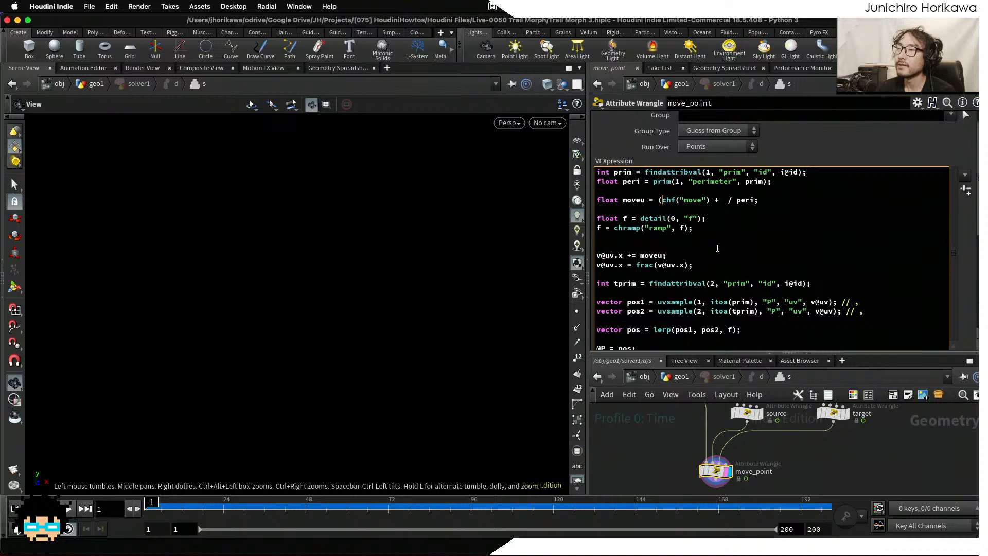
{"action": "key", "text": "Right"}
{"action": "key", "text": "Right"}
{"action": "key", "text": "Right"}
{"action": "key", "text": "Right"}
{"action": "key", "text": "Right"}
{"action": "key", "text": "Right"}
{"action": "key", "text": "Right"}
{"action": "key", "text": "Right"}
{"action": "key", "text": "Right"}
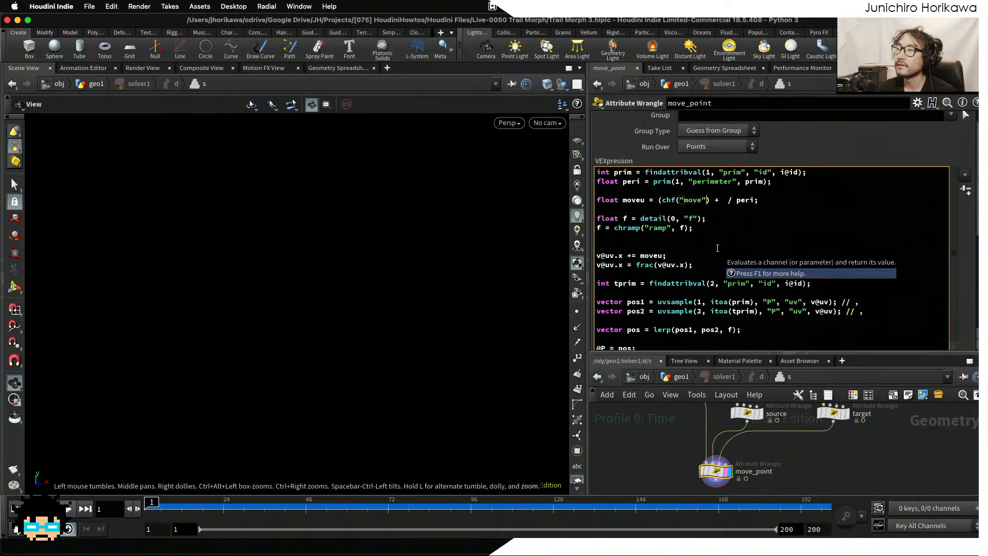
{"action": "type", "text": ")"}
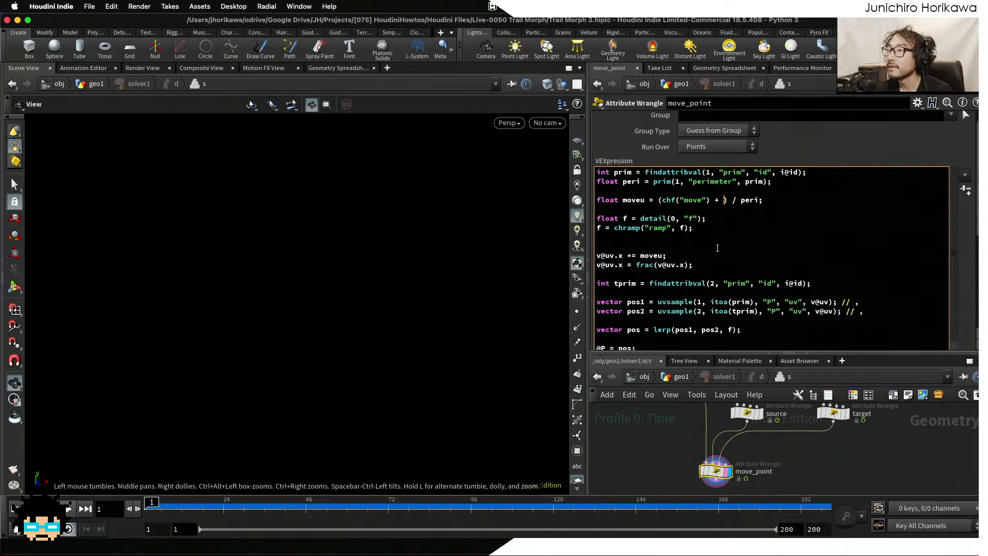
Fill in the added moveu term with rand(i@id + chf("seed")).
{"action": "type", "text": "rand(i@id"}
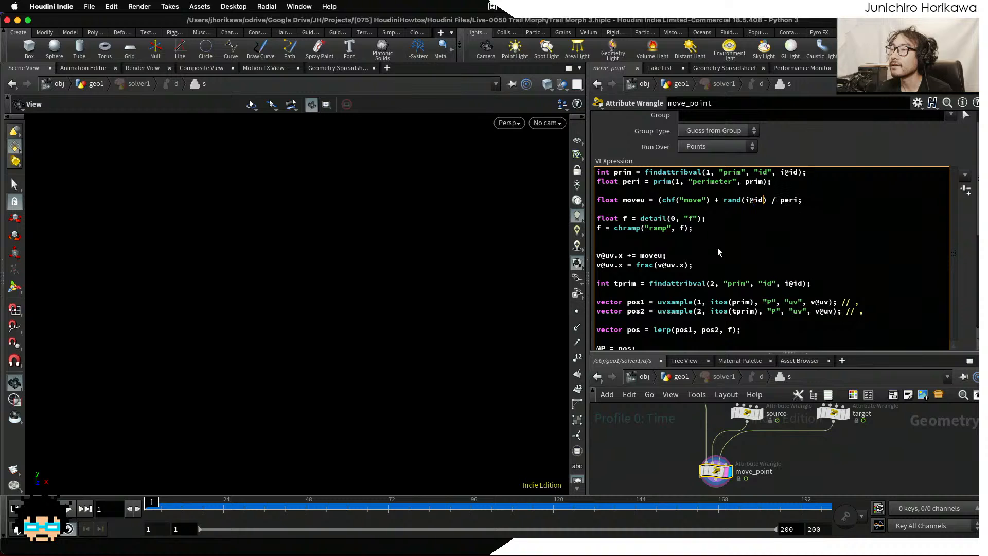
{"action": "type", "text": " + chf("}
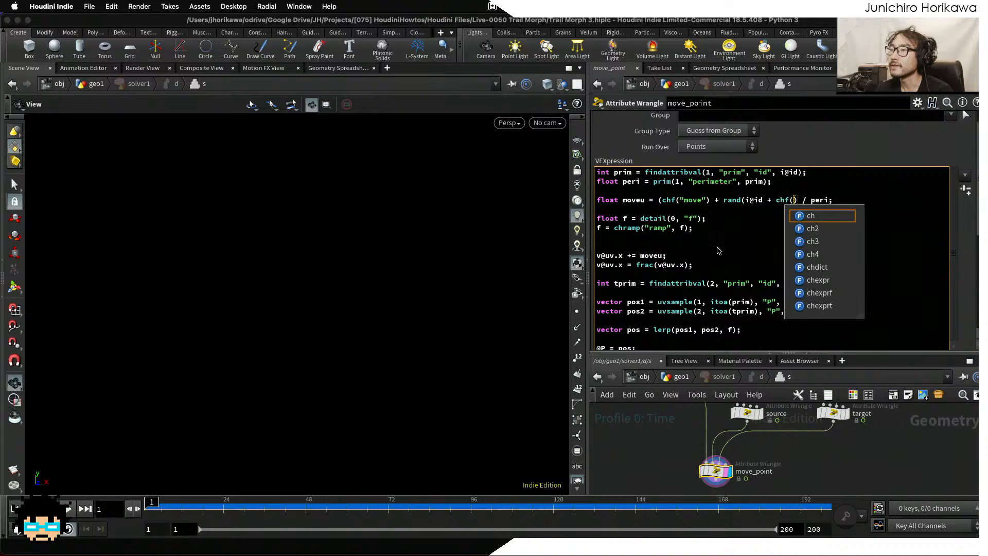
{"action": "type", "text": "'"}
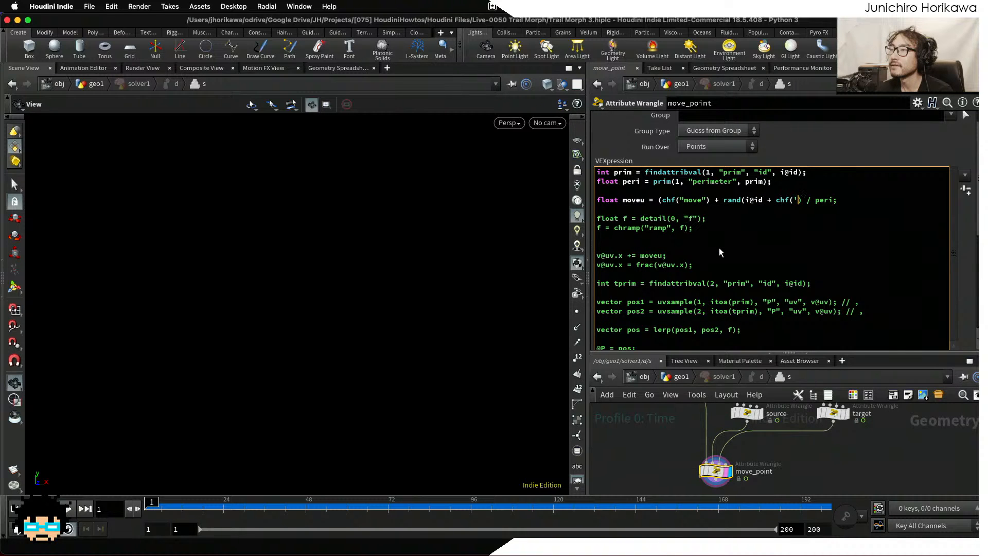
{"action": "type", "text": "ee"}
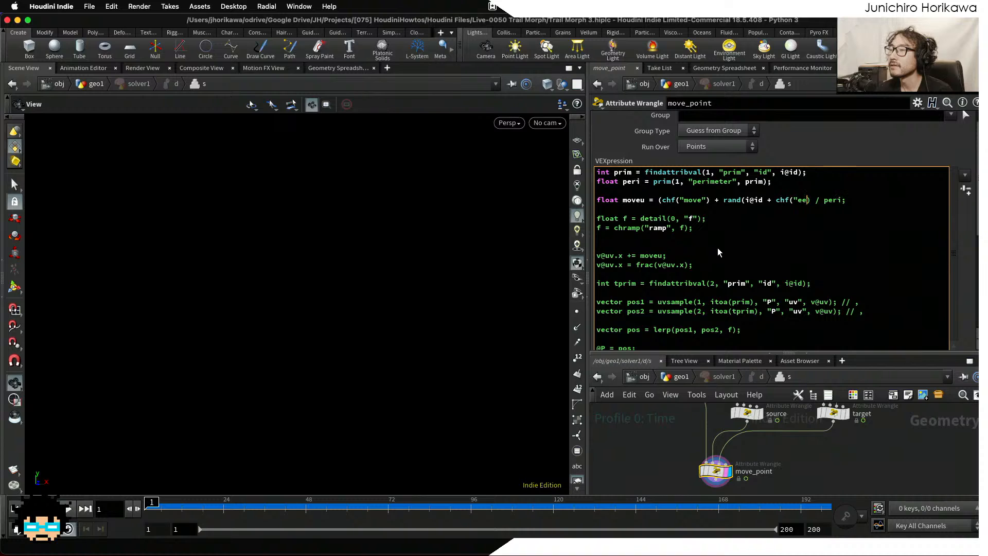
{"action": "type", "text": "ed\")_"}
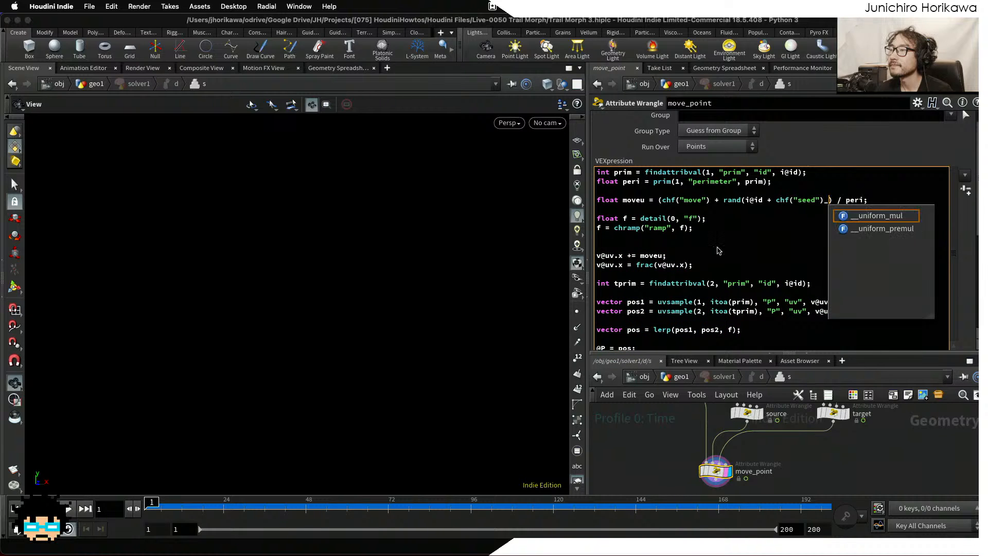
{"action": "key", "text": "BackSpace"}
{"action": "type", "text": ")"}
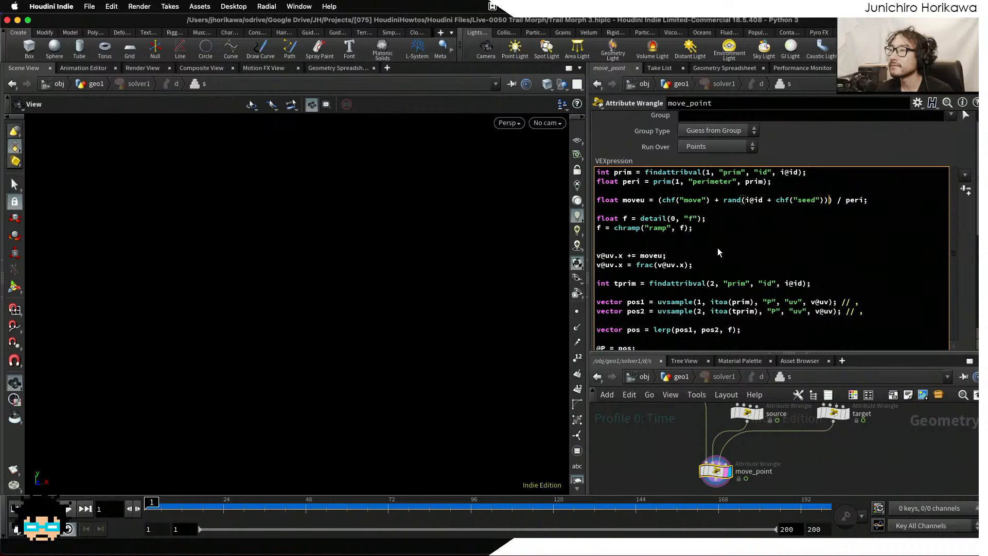
{"action": "key", "text": "Right"}
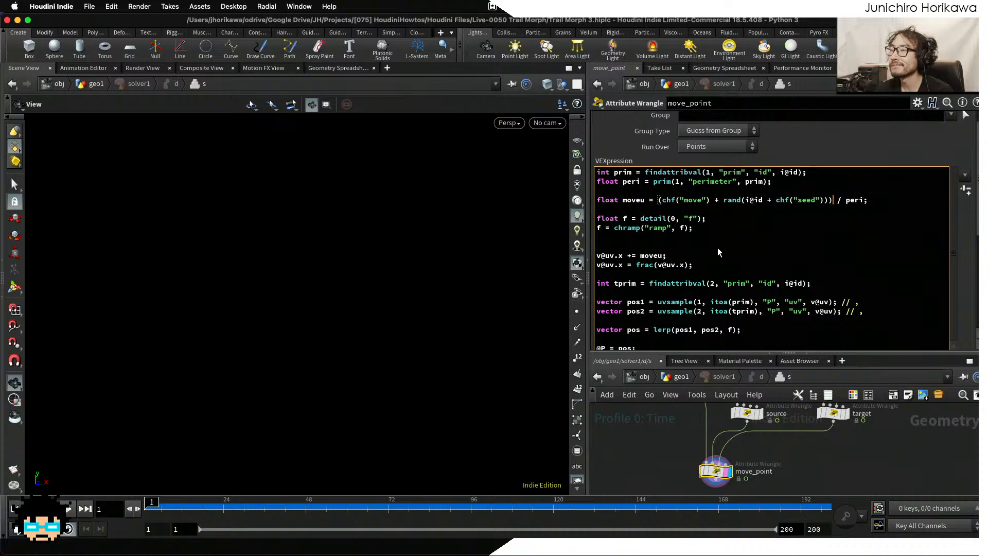
Change the moveu sum into a multiplication by inserting "* (1" after chf("move"), before the added rand term.
{"action": "key", "text": "Left"}
{"action": "key", "text": "Left"}
{"action": "key", "text": "Left"}
{"action": "key", "text": "Left"}
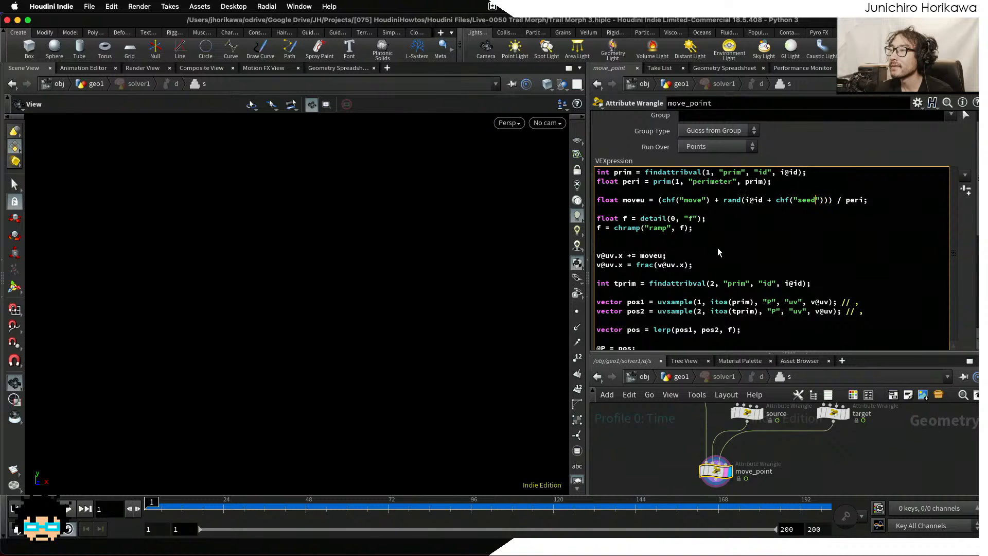
{"action": "scroll", "coordinate": [961, 264], "scroll_direction": "down", "scroll_amount": 5}
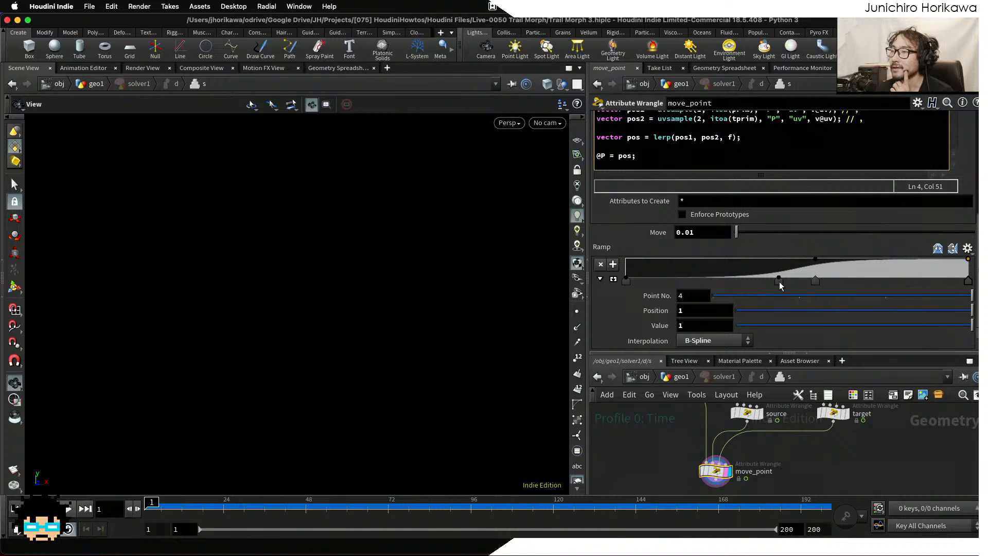
{"action": "scroll", "coordinate": [699, 248], "scroll_direction": "up", "scroll_amount": 2}
{"action": "scroll", "coordinate": [711, 264], "scroll_direction": "up", "scroll_amount": 5}
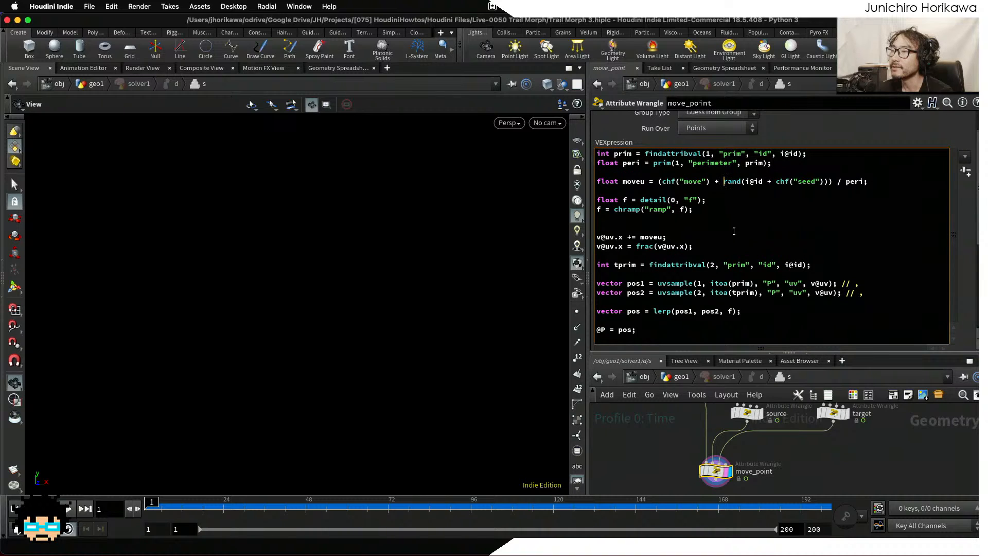
{"action": "left_click", "coordinate": [713, 181]}
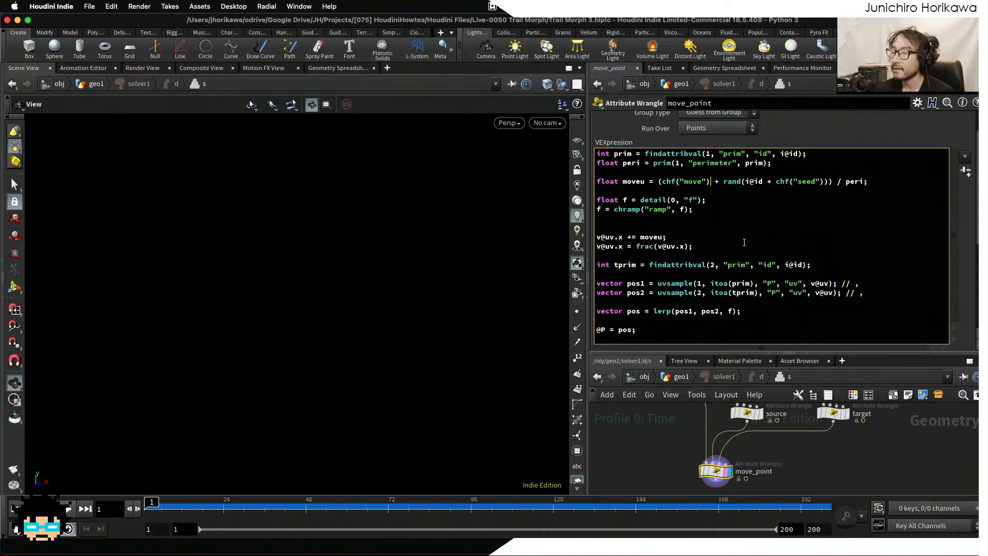
{"action": "type", "text": "* (1"}
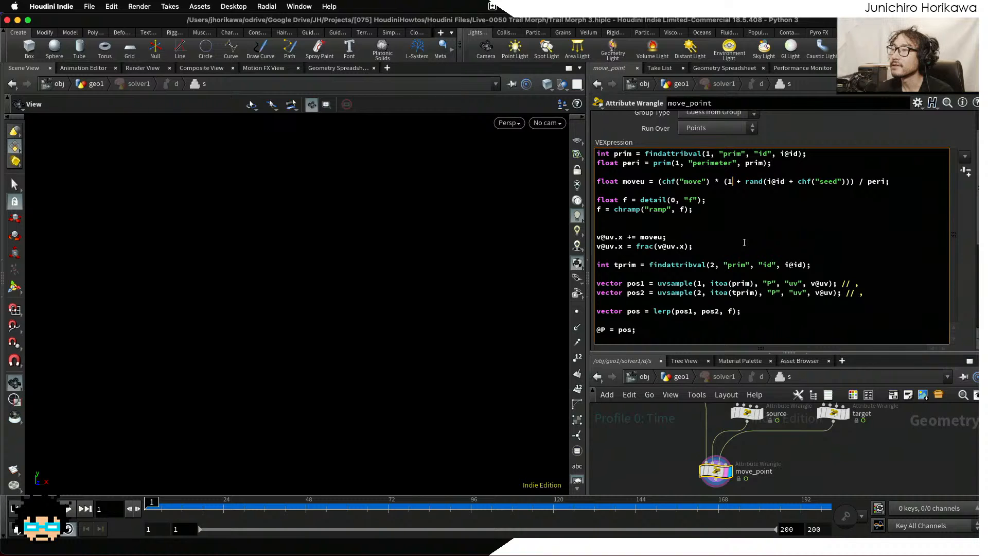
Examine the rand term, the 1 + rand factor and the chf("move") multiplier in the moveu line.
{"action": "key", "text": "Right"}
{"action": "key", "text": "Right"}
{"action": "key", "text": "Right"}
{"action": "key", "text": "Right"}
{"action": "key", "text": "Right"}
{"action": "key", "text": "Right"}
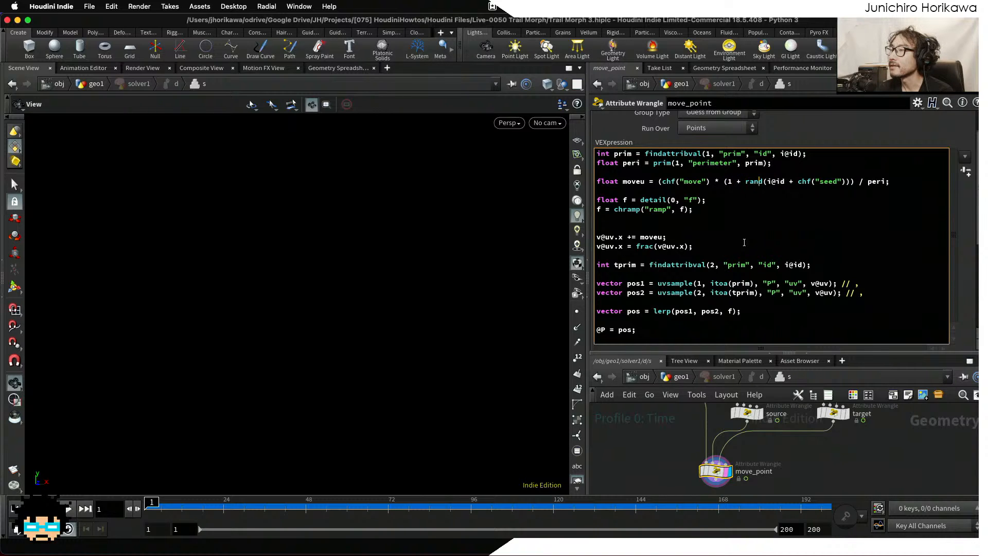
{"action": "key", "text": "Right"}
{"action": "key", "text": "Right"}
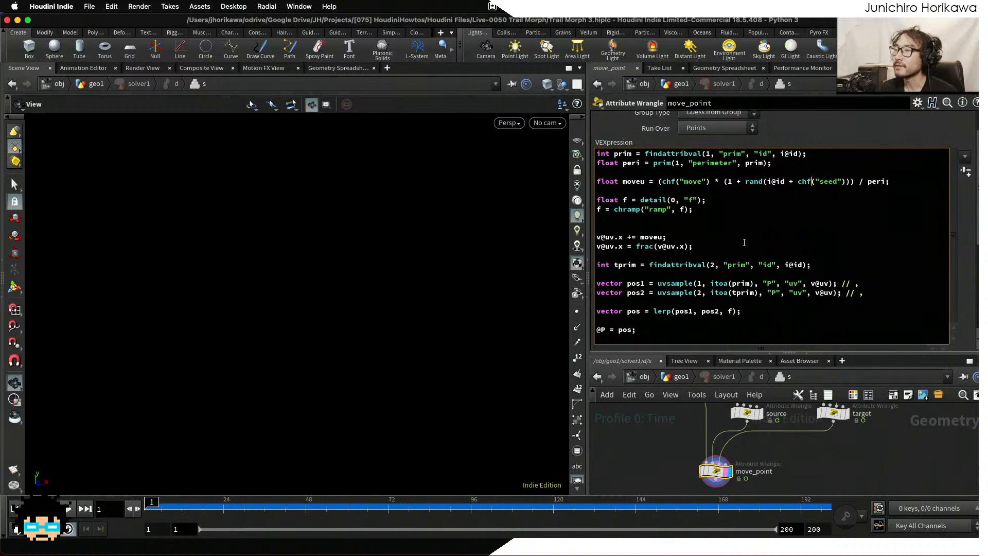
{"action": "left_click_drag", "start_coordinate": [746, 181], "coordinate": [849, 184]}
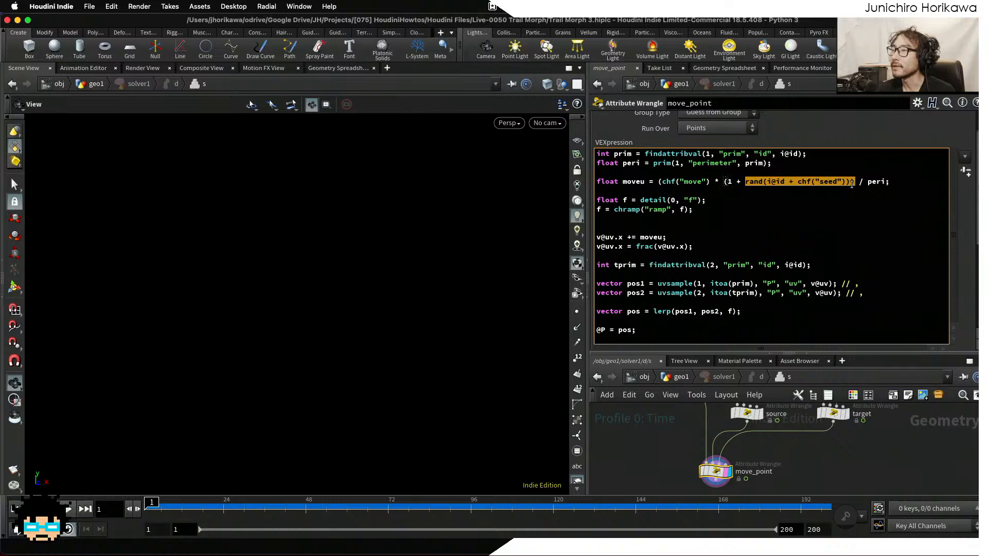
{"action": "left_click", "coordinate": [728, 183]}
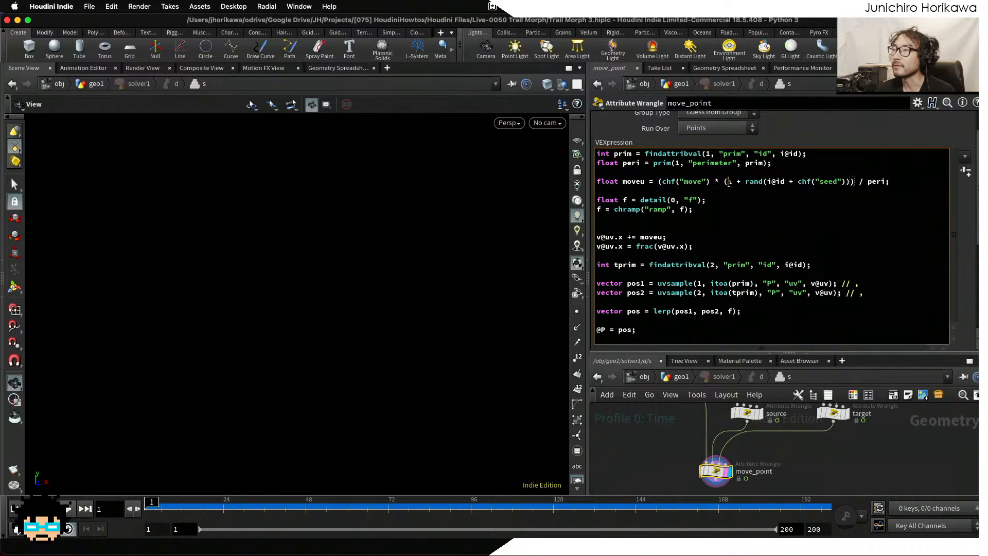
{"action": "left_click_drag", "start_coordinate": [727, 184], "coordinate": [845, 183]}
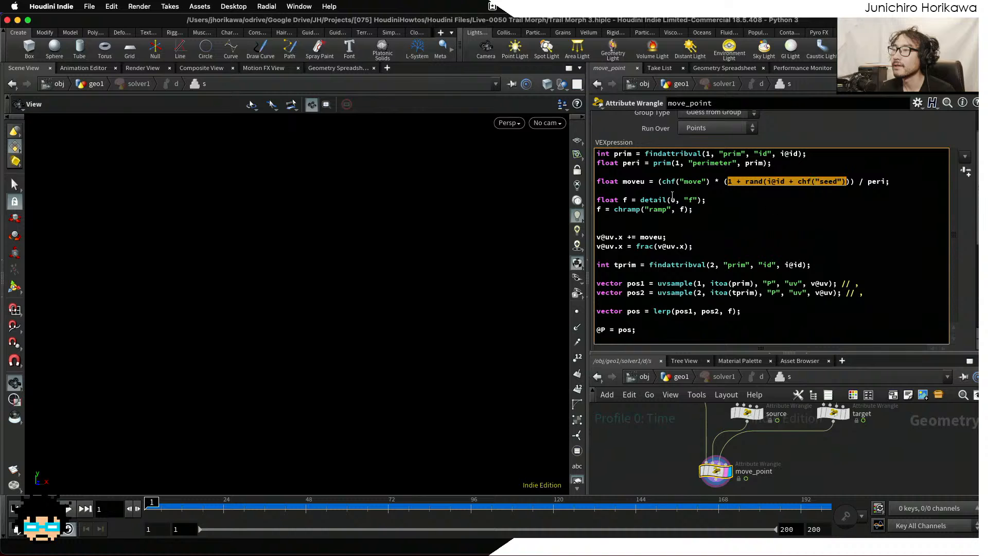
{"action": "left_click_drag", "start_coordinate": [721, 181], "coordinate": [660, 182]}
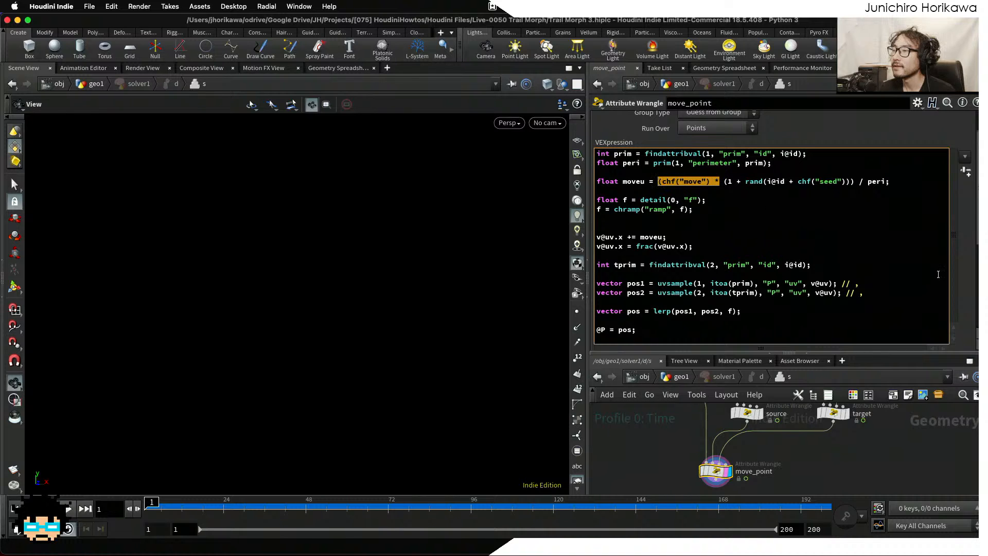
Set move_point's Move parameter to 0.075.
{"action": "scroll", "coordinate": [965, 265], "scroll_direction": "down", "scroll_amount": 5}
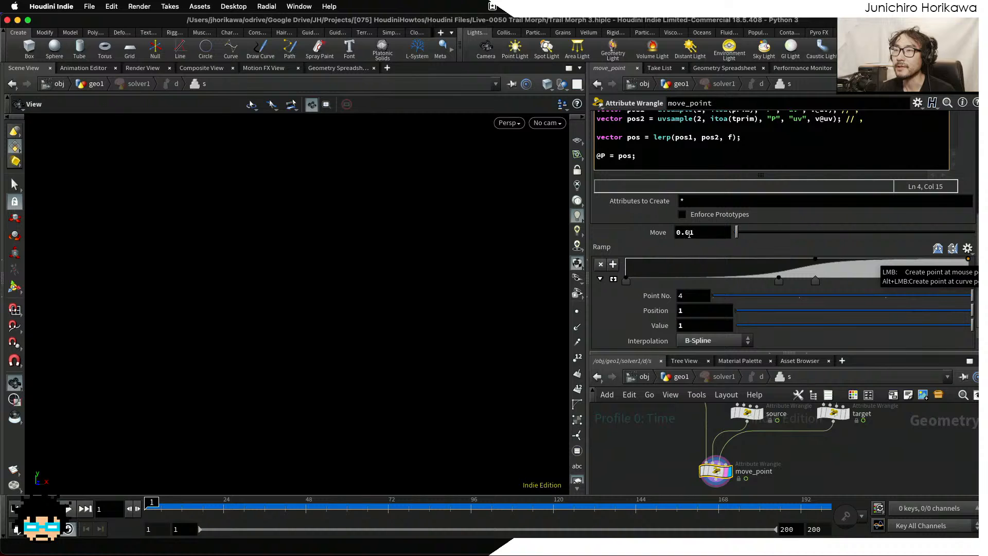
{"action": "left_click_drag", "start_coordinate": [689, 233], "coordinate": [696, 233]}
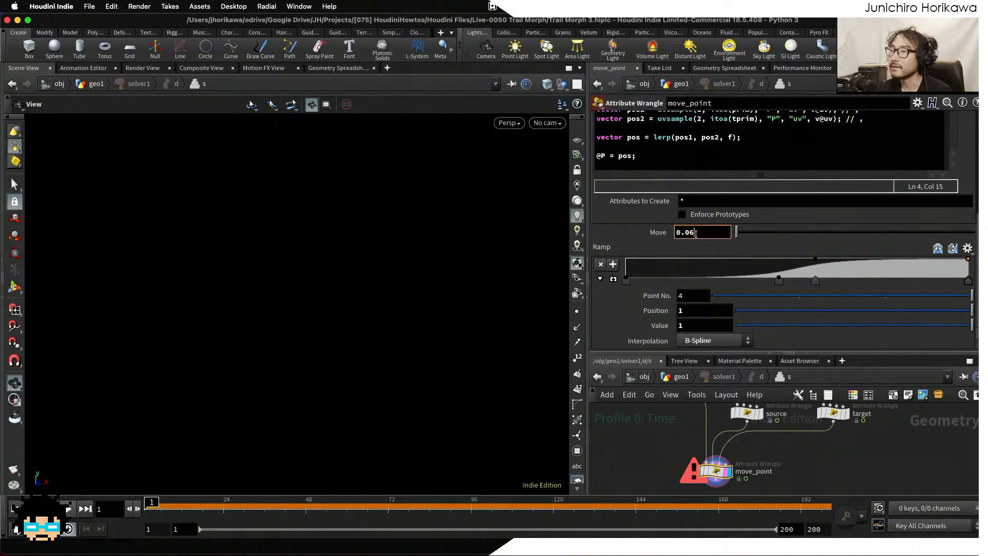
{"action": "type", "text": "6"}
{"action": "key", "text": "BackSpace"}
{"action": "type", "text": "75"}
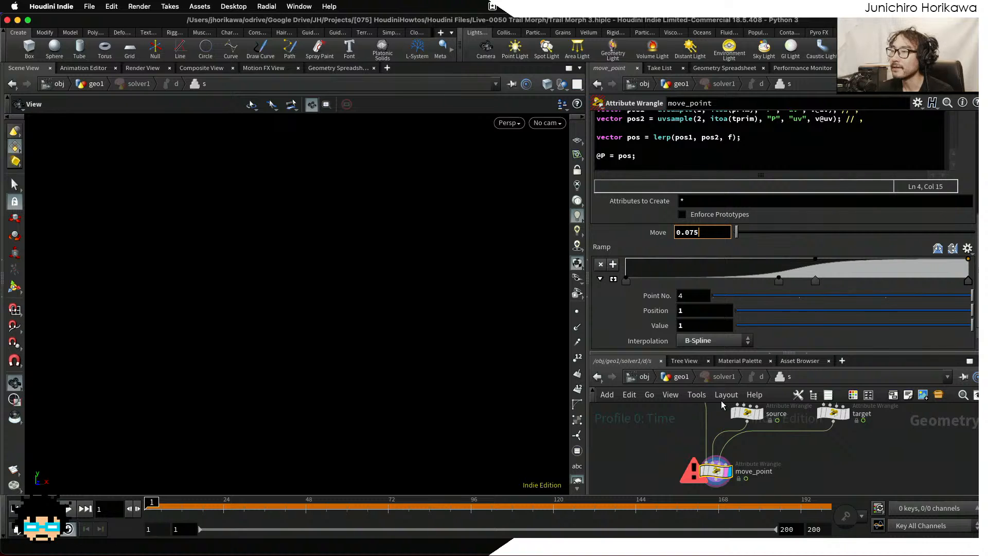
{"action": "key", "text": "Return"}
Add the missing closing parenthesis before "/ peri" in the moveu line of the VEXpression.
{"action": "scroll", "coordinate": [725, 237], "scroll_direction": "up", "scroll_amount": 8}
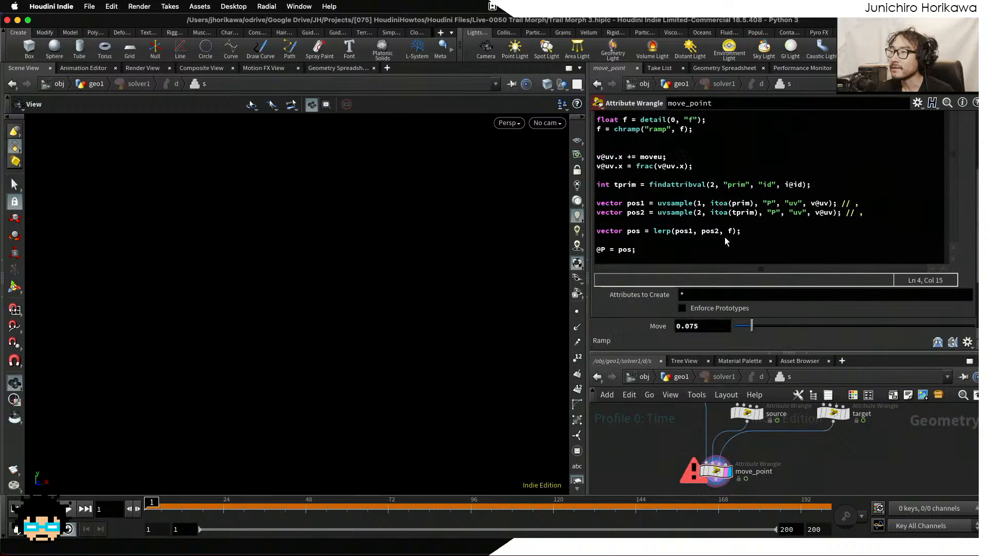
{"action": "left_click", "coordinate": [885, 198]}
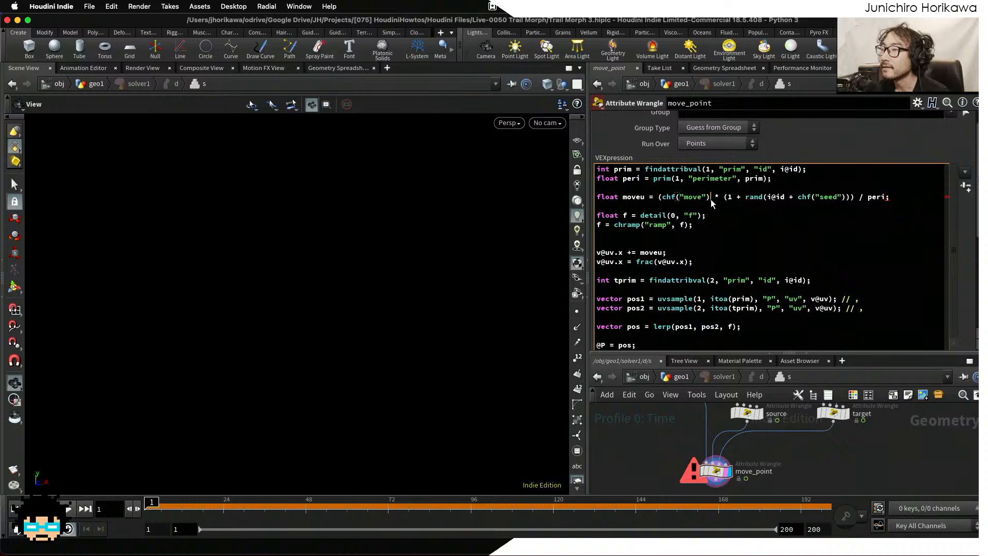
{"action": "left_click", "coordinate": [730, 199]}
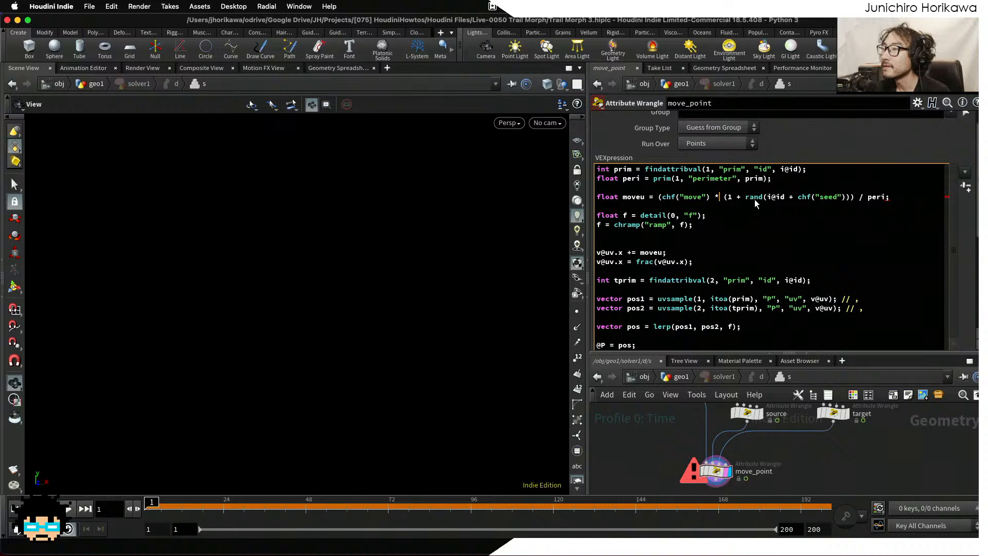
{"action": "left_click", "coordinate": [856, 200]}
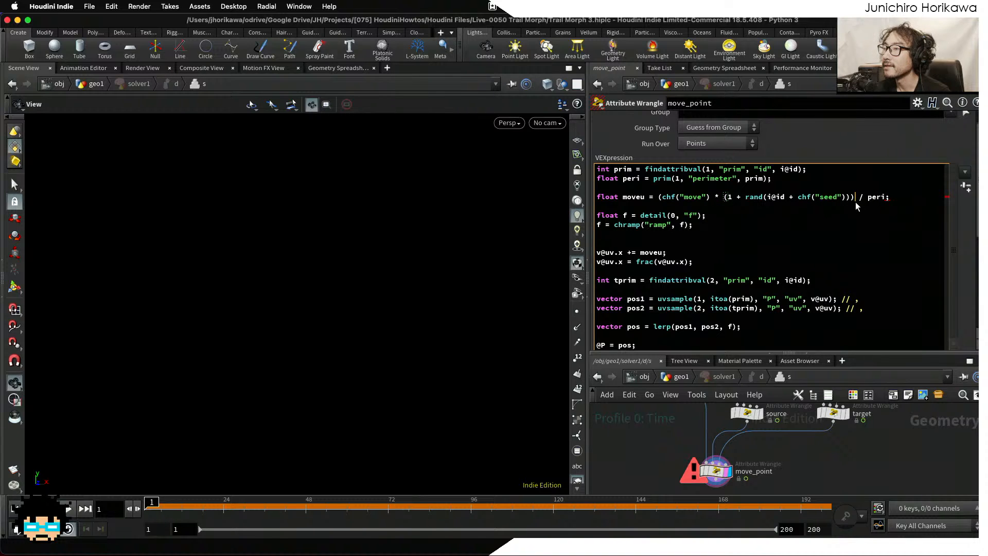
{"action": "type", "text": ")"}
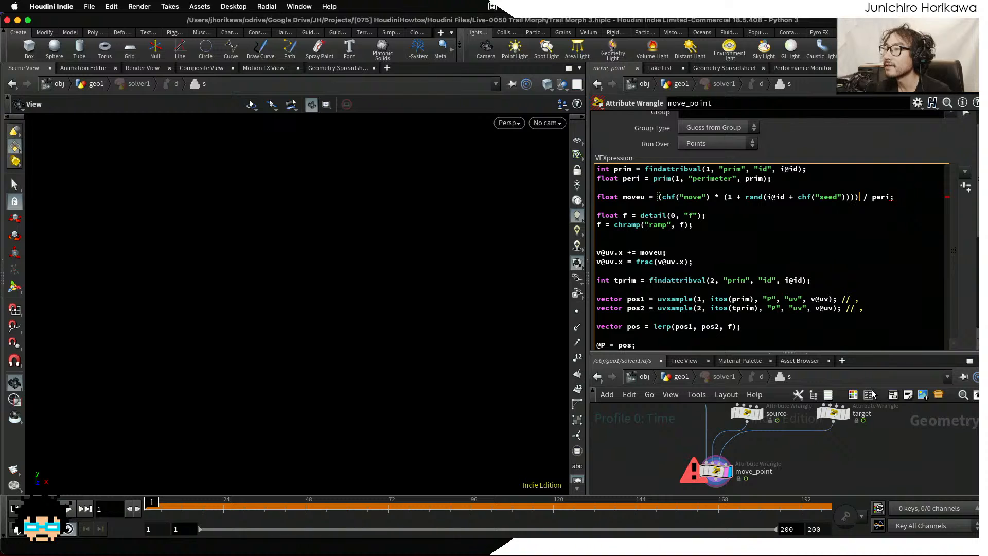
{"action": "scroll", "coordinate": [967, 267], "scroll_direction": "down", "scroll_amount": 5}
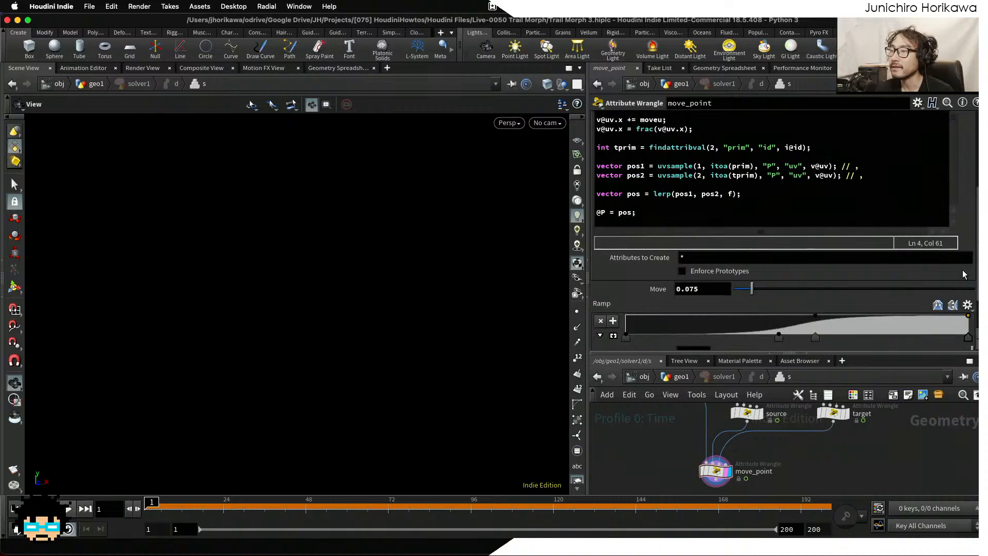
Return to the geo1 network, enlarge the network area and display the normal1 node above filecache1.
{"action": "left_click", "coordinate": [680, 377]}
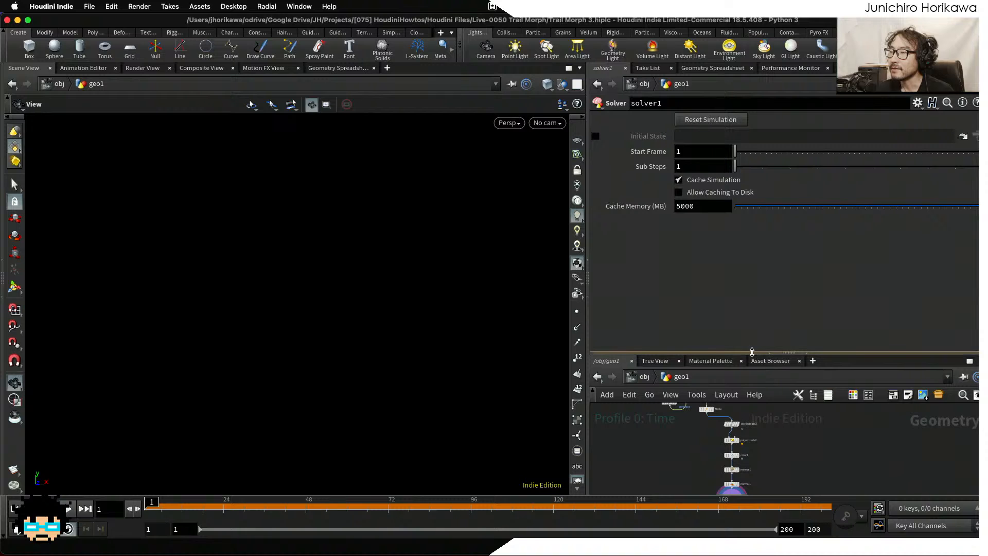
{"action": "left_click_drag", "start_coordinate": [752, 353], "coordinate": [753, 297]}
{"action": "scroll", "coordinate": [721, 432], "scroll_direction": "up", "scroll_amount": 5}
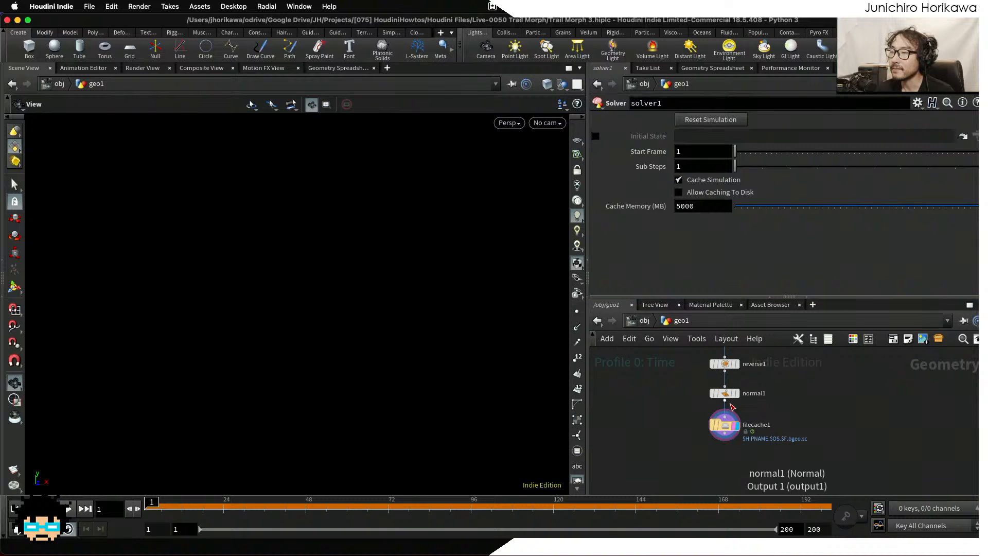
{"action": "left_click", "coordinate": [727, 397]}
{"action": "left_click", "coordinate": [725, 395]}
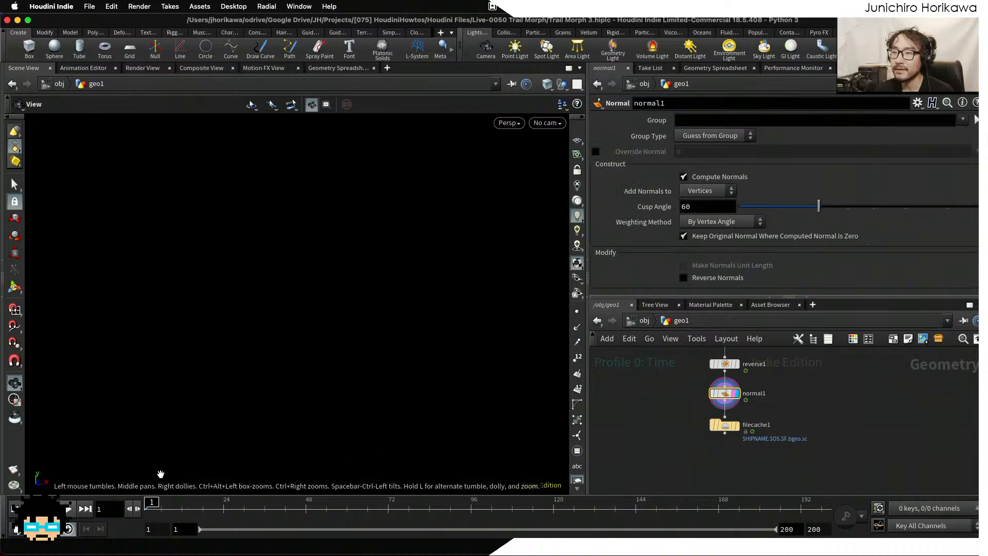
Play the morph from frame 1 with normal1 displayed and frame the extruded trails in the viewport.
{"action": "left_click", "coordinate": [71, 510]}
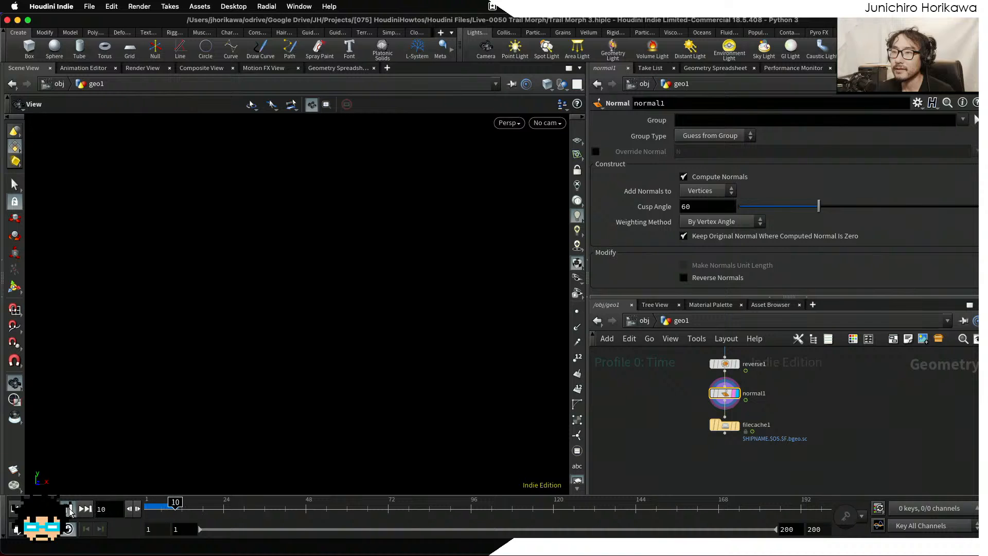
{"action": "key", "text": "space+f"}
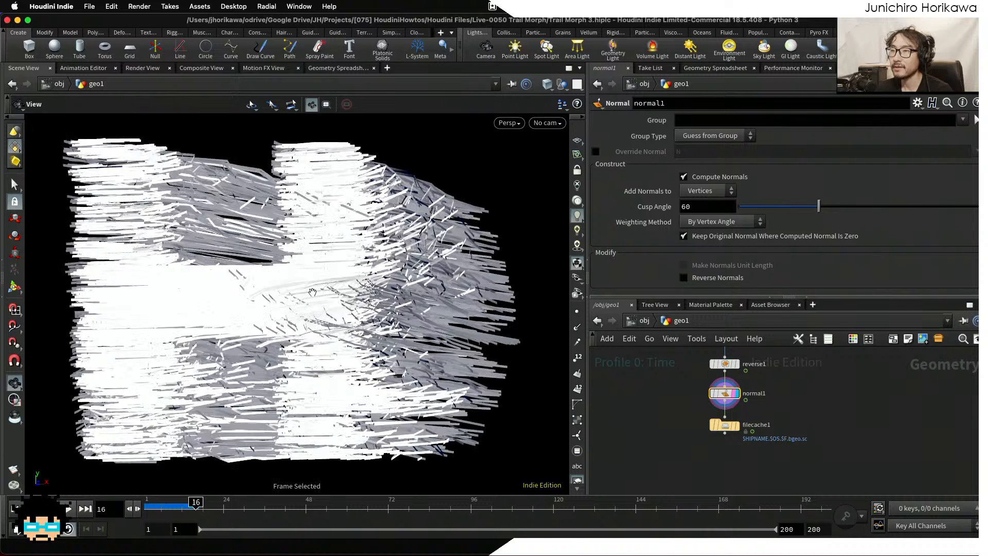
{"action": "left_click_drag", "start_coordinate": [345, 323], "coordinate": [348, 355]}
Re-enable the bypassed transform1 node after foreach_begin1 in the for-each loop.
{"action": "scroll", "coordinate": [716, 421], "scroll_direction": "down", "scroll_amount": 10}
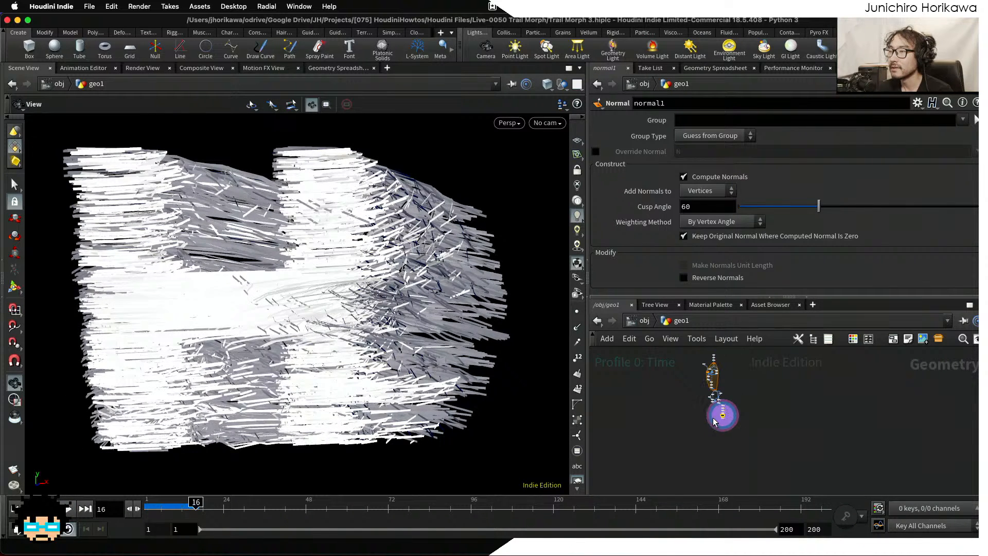
{"action": "middle_click_drag", "start_coordinate": [698, 393], "coordinate": [696, 417]}
{"action": "scroll", "coordinate": [711, 415], "scroll_direction": "up", "scroll_amount": 8}
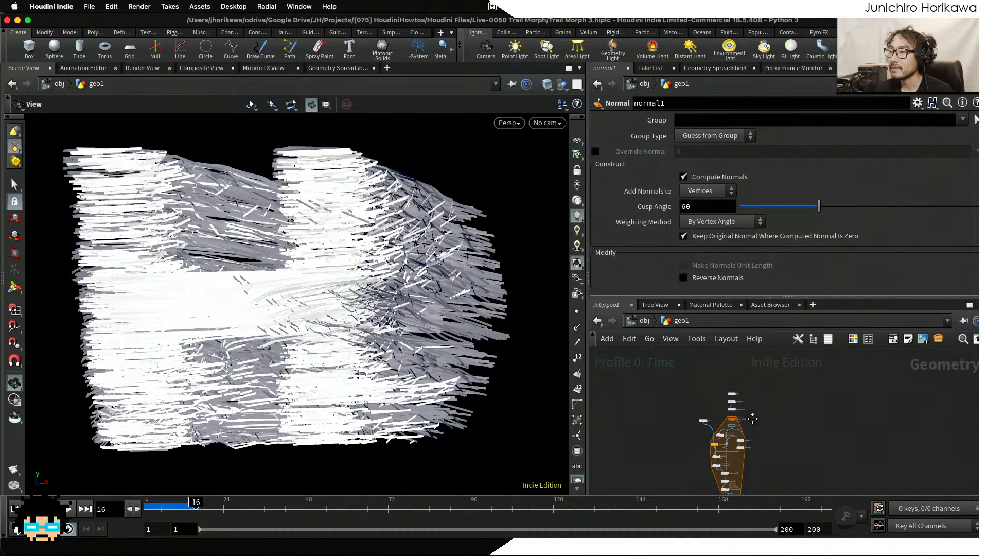
{"action": "scroll", "coordinate": [716, 437], "scroll_direction": "up", "scroll_amount": 5}
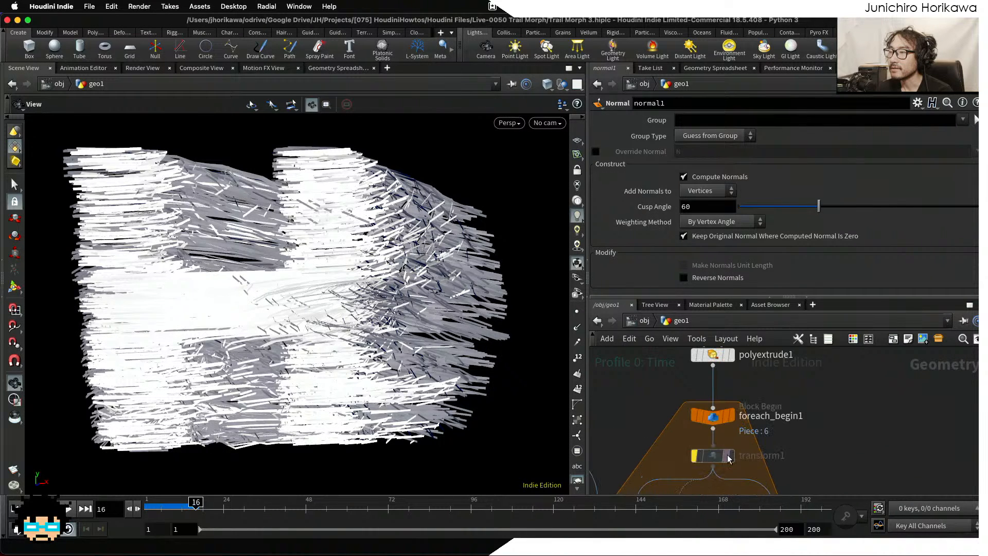
{"action": "left_click", "coordinate": [694, 456]}
Set font1's font to KsoKagerou.
{"action": "middle_click_drag", "start_coordinate": [782, 374], "coordinate": [764, 478]}
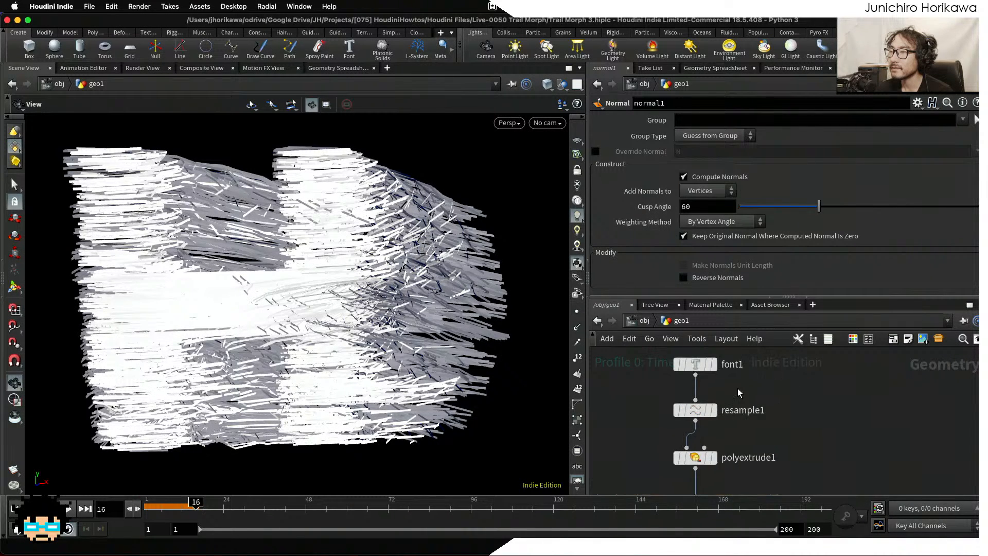
{"action": "scroll", "coordinate": [738, 391], "scroll_direction": "up", "scroll_amount": 1}
{"action": "left_click", "coordinate": [693, 362]}
{"action": "left_click", "coordinate": [766, 136]}
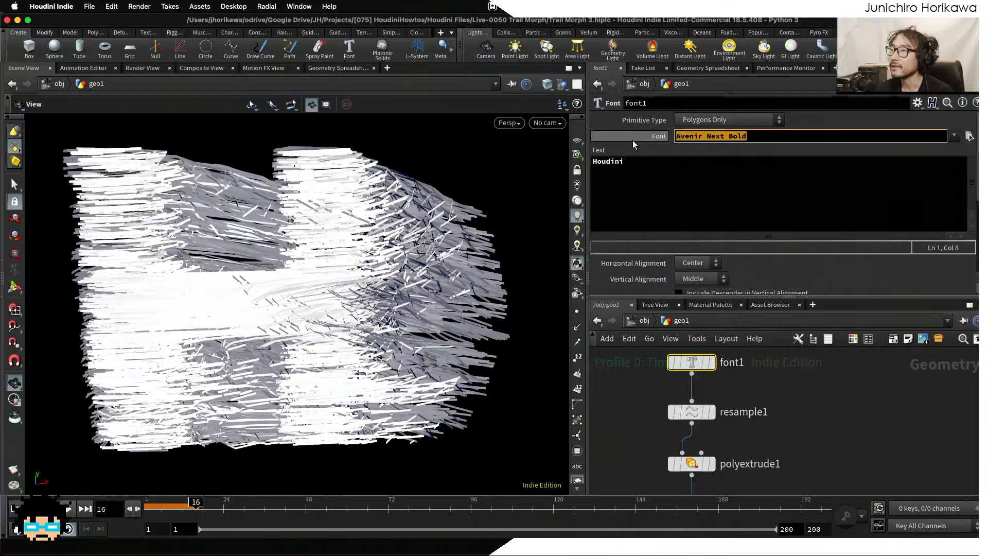
{"action": "type", "text": "kso"}
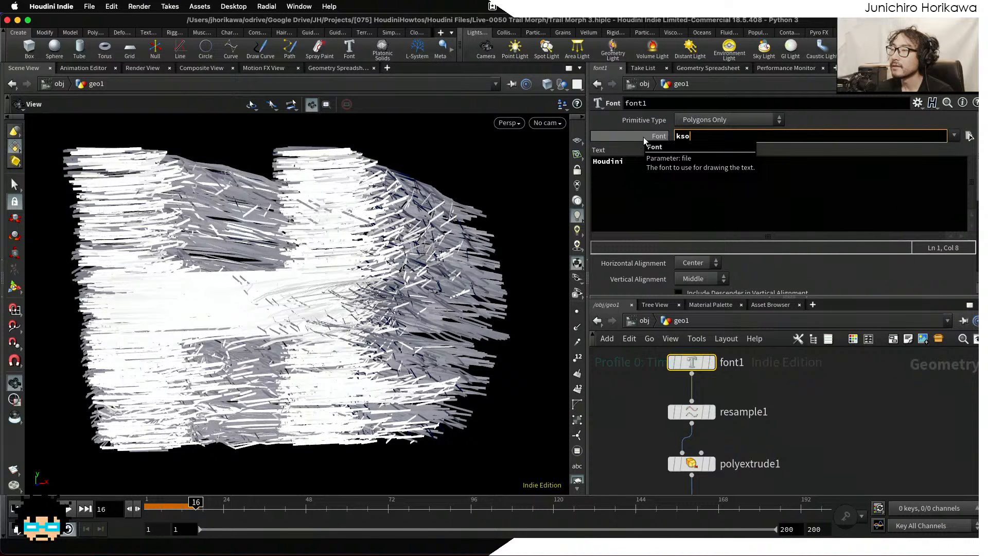
{"action": "left_click", "coordinate": [955, 136]}
{"action": "scroll", "coordinate": [879, 234], "scroll_direction": "down", "scroll_amount": 20}
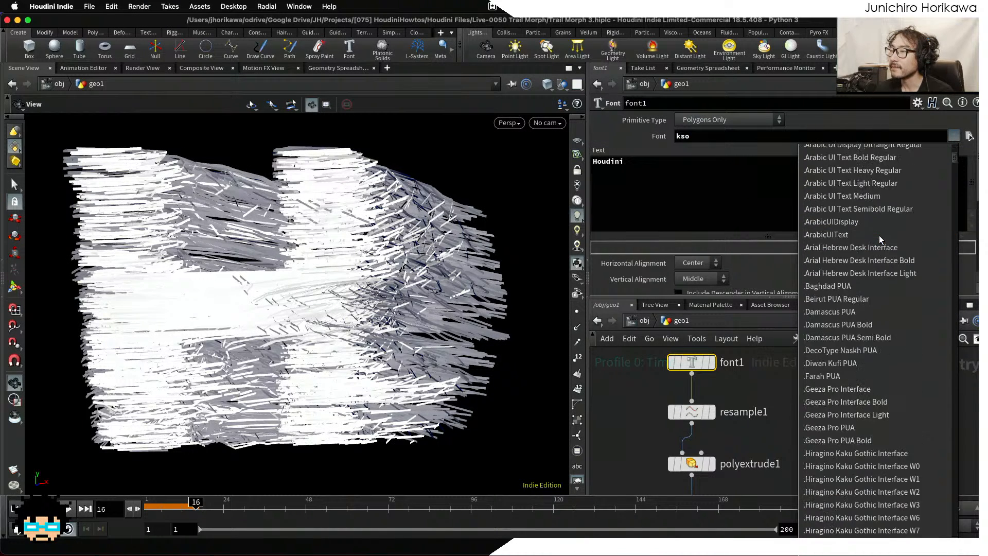
{"action": "scroll", "coordinate": [869, 246], "scroll_direction": "down", "scroll_amount": 15}
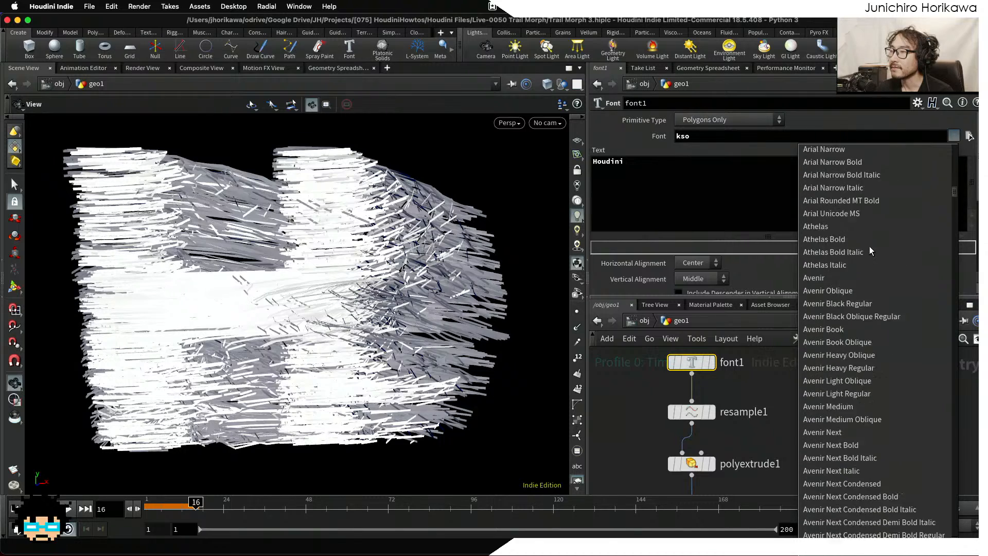
{"action": "scroll", "coordinate": [870, 246], "scroll_direction": "up", "scroll_amount": 2}
{"action": "left_click_drag", "start_coordinate": [956, 203], "coordinate": [957, 293]}
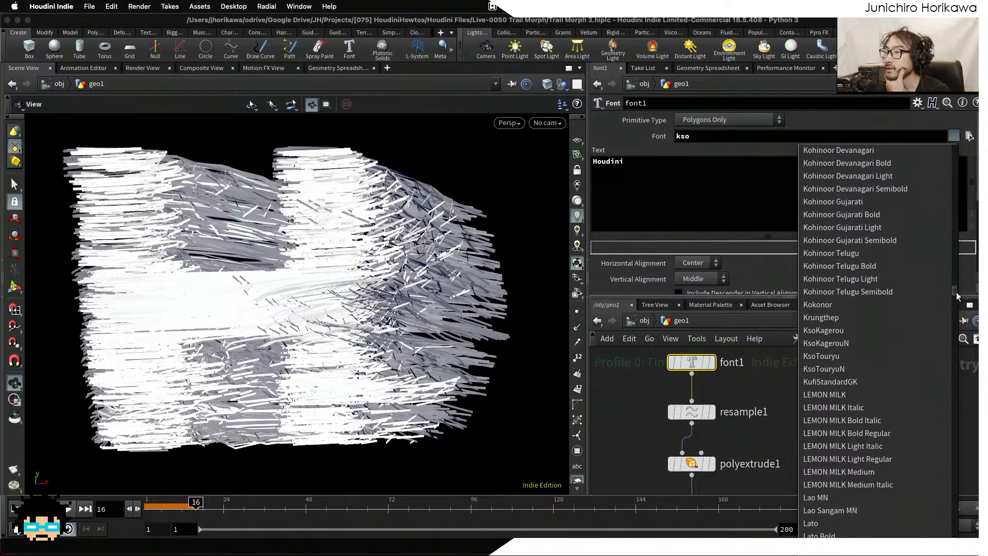
{"action": "left_click", "coordinate": [869, 330]}
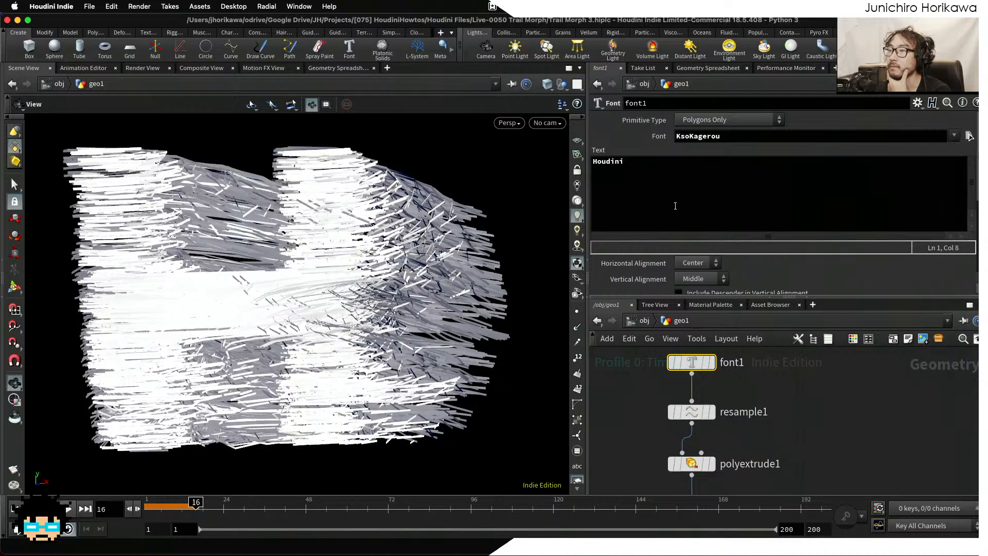
Replace font1's text with 春夏秋冬.
{"action": "left_click", "coordinate": [679, 190]}
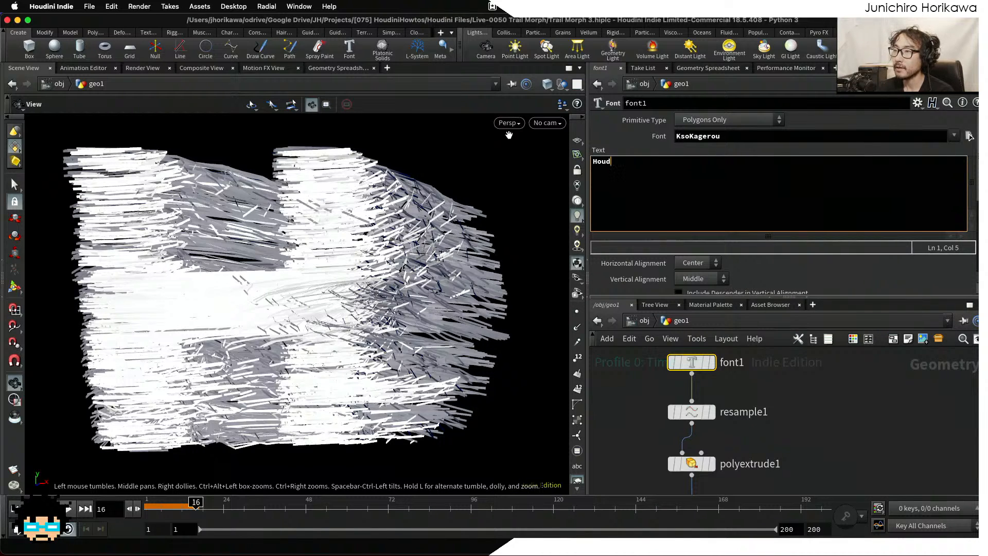
{"action": "type", "text": "しゅんかしゅうと"}
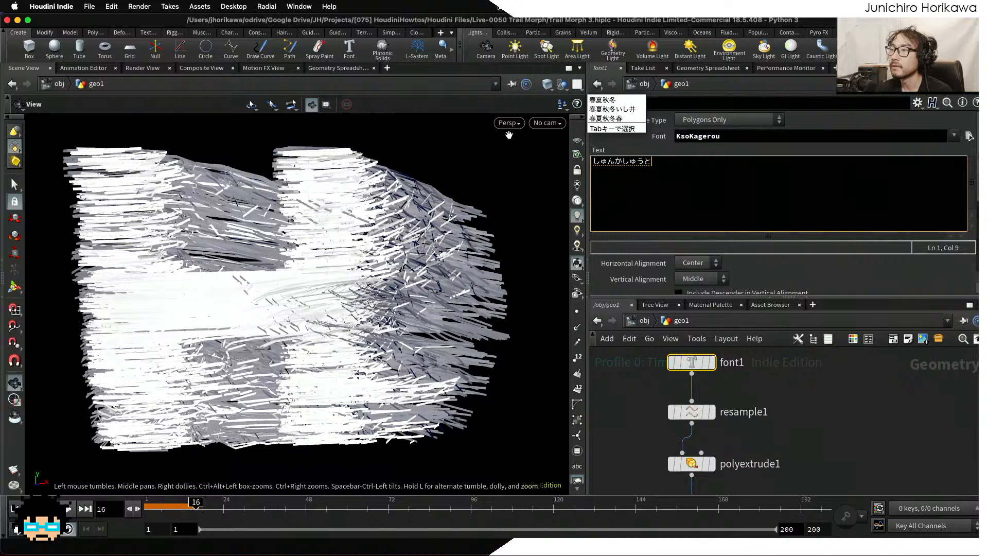
{"action": "key", "text": "Tab"}
{"action": "key", "text": "Return"}
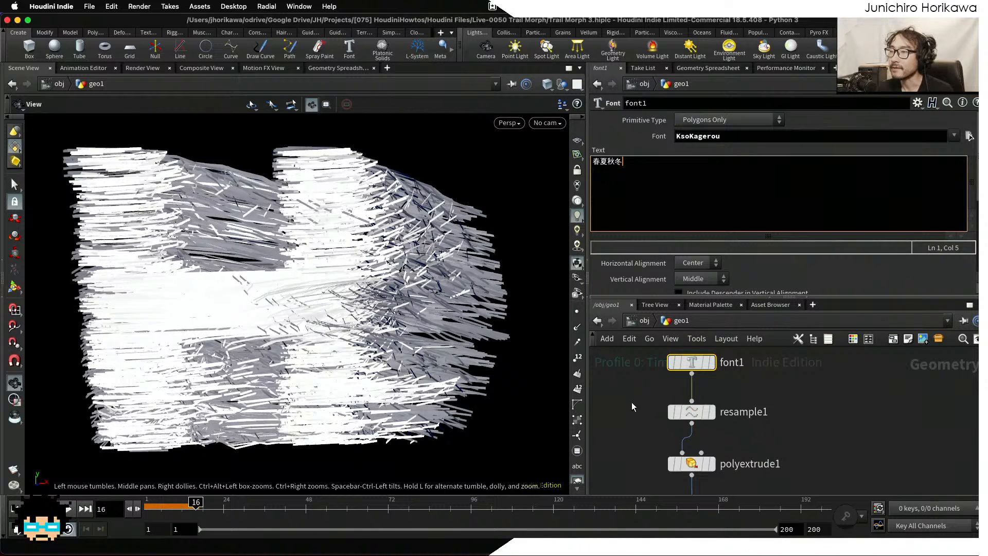
Display the trail1 node, play the animation from frame 1 and frame the trails in the viewport.
{"action": "scroll", "coordinate": [623, 381], "scroll_direction": "down", "scroll_amount": 8}
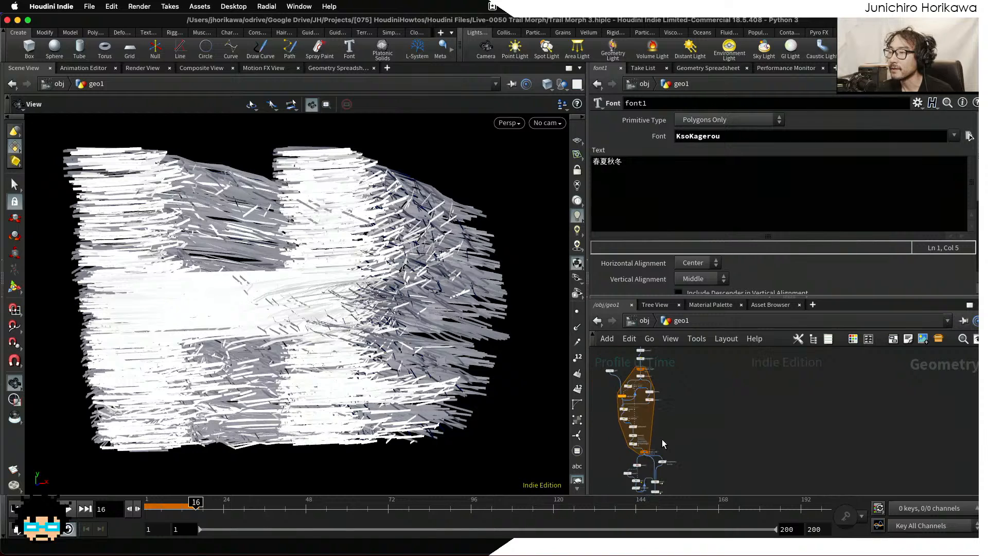
{"action": "scroll", "coordinate": [664, 440], "scroll_direction": "up", "scroll_amount": 8}
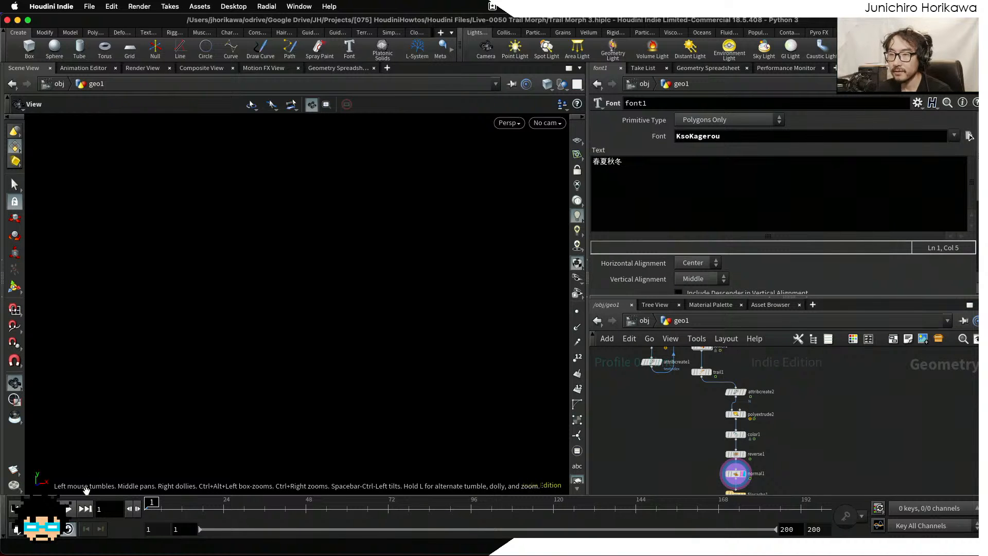
{"action": "scroll", "coordinate": [741, 397], "scroll_direction": "up", "scroll_amount": 5}
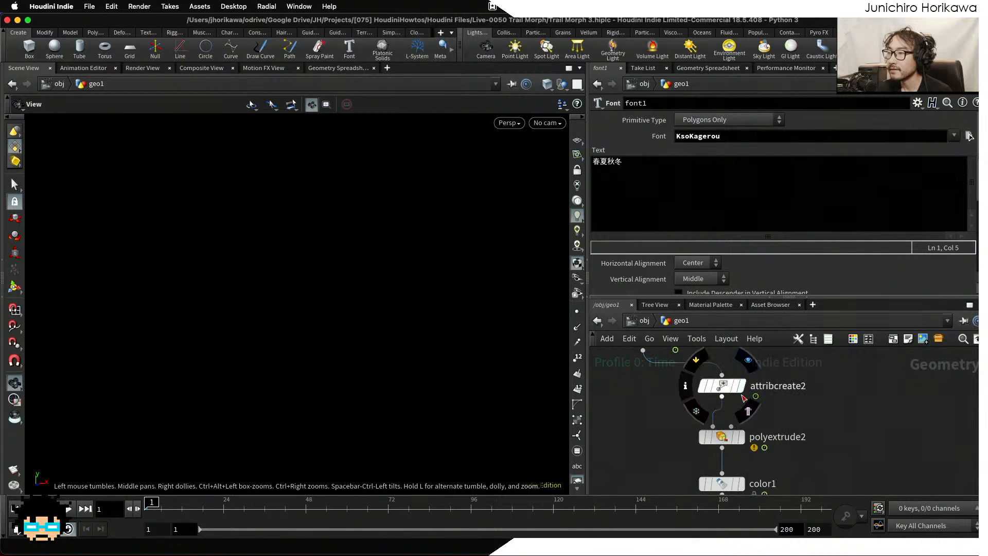
{"action": "middle_click_drag", "start_coordinate": [732, 363], "coordinate": [735, 445]}
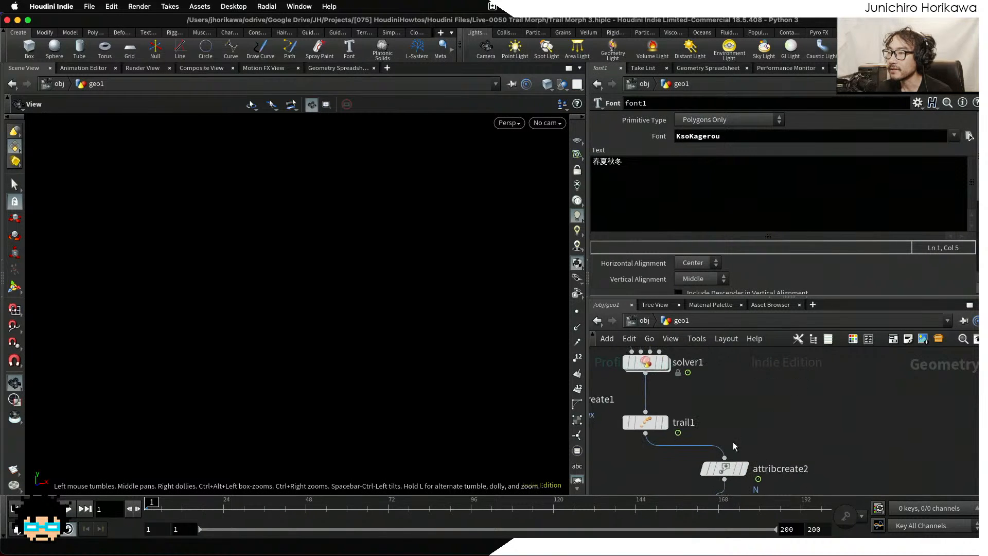
{"action": "left_click", "coordinate": [665, 423]}
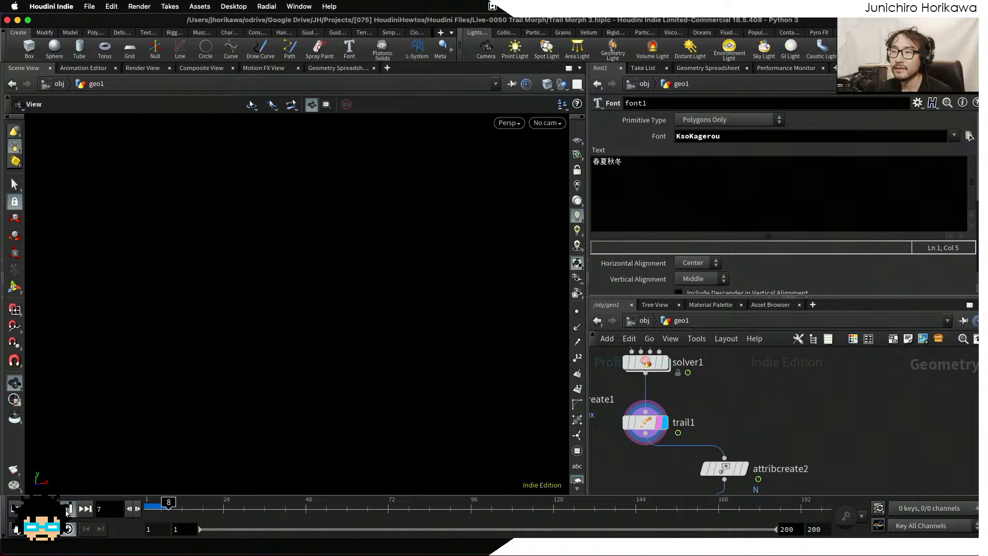
{"action": "key", "text": "f"}
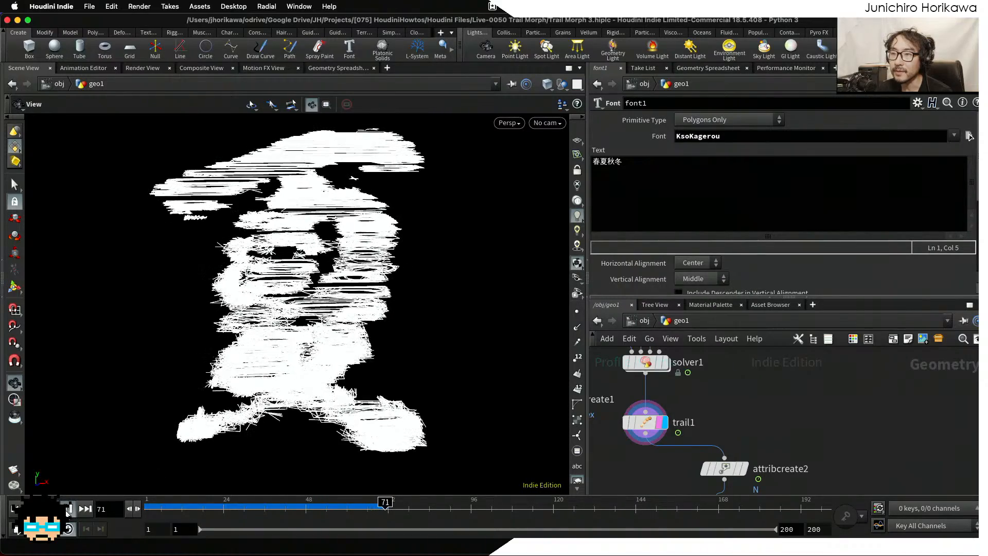
Go back to frame 8 and examine the shape of the trail lines up close.
{"action": "scroll", "coordinate": [274, 373], "scroll_direction": "up", "scroll_amount": 3}
{"action": "left_click_drag", "start_coordinate": [275, 373], "coordinate": [287, 343]}
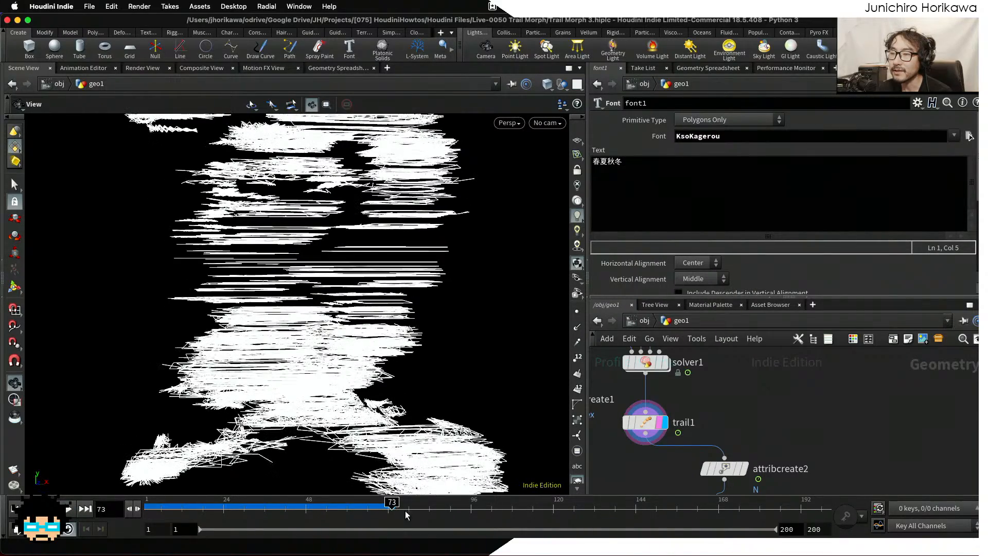
{"action": "left_click_drag", "start_coordinate": [383, 503], "coordinate": [164, 512]}
{"action": "scroll", "coordinate": [170, 432], "scroll_direction": "up", "scroll_amount": 3}
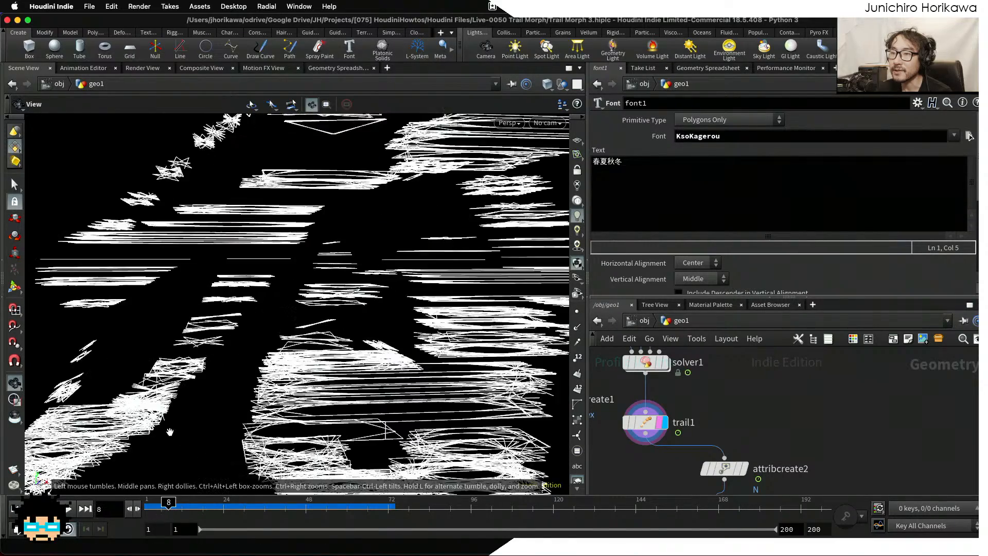
{"action": "left_click_drag", "start_coordinate": [170, 433], "coordinate": [222, 403]}
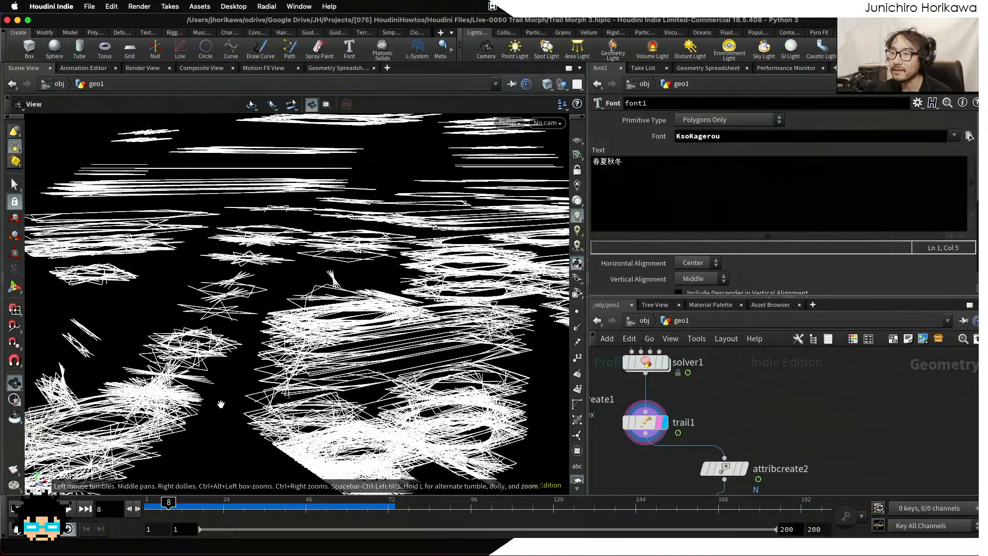
Set the Move parameter of move_point inside solver1 to 0.0075 and return to the geo1 network.
{"action": "double_click", "coordinate": [641, 363]}
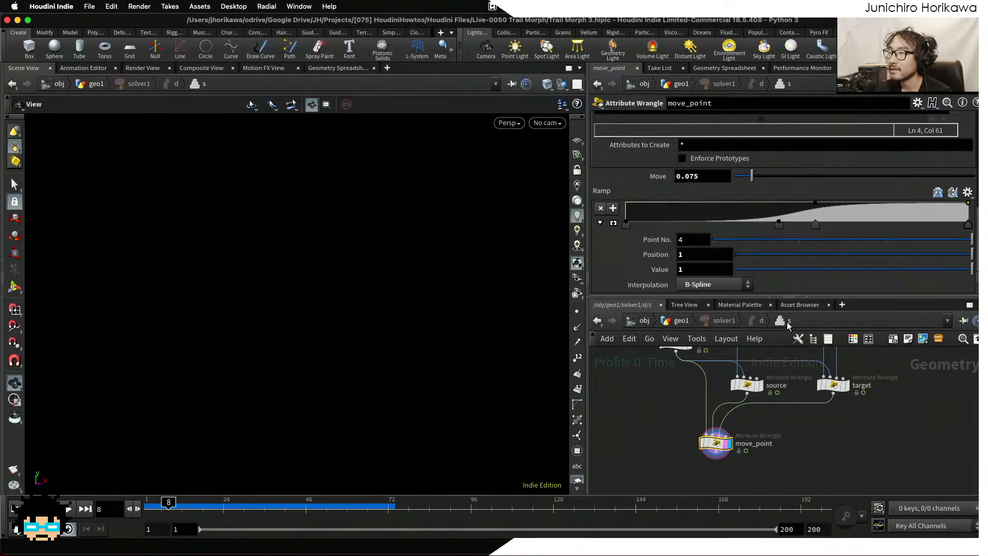
{"action": "left_click_drag", "start_coordinate": [769, 297], "coordinate": [759, 394]}
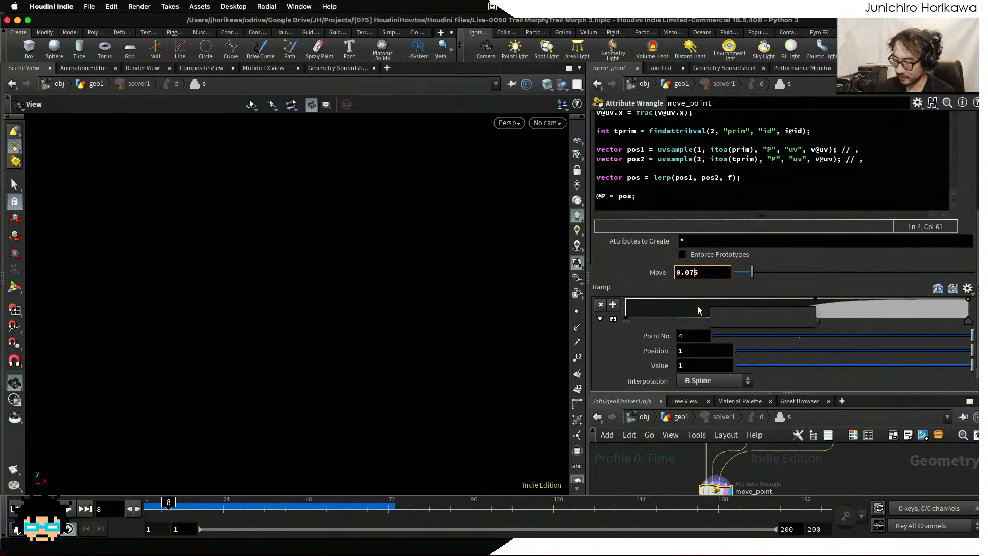
{"action": "key", "text": "Left"}
{"action": "type", "text": "0"}
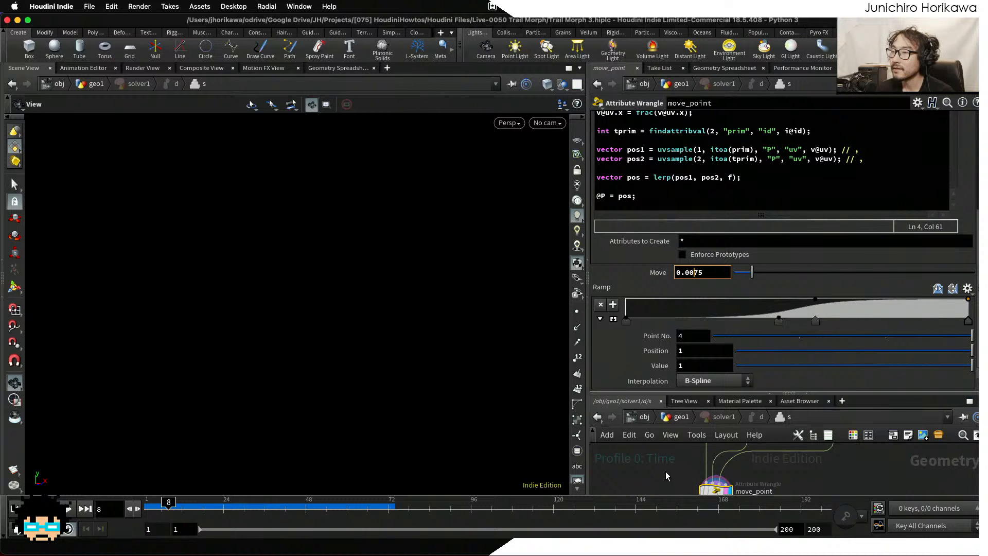
{"action": "left_click", "coordinate": [678, 417]}
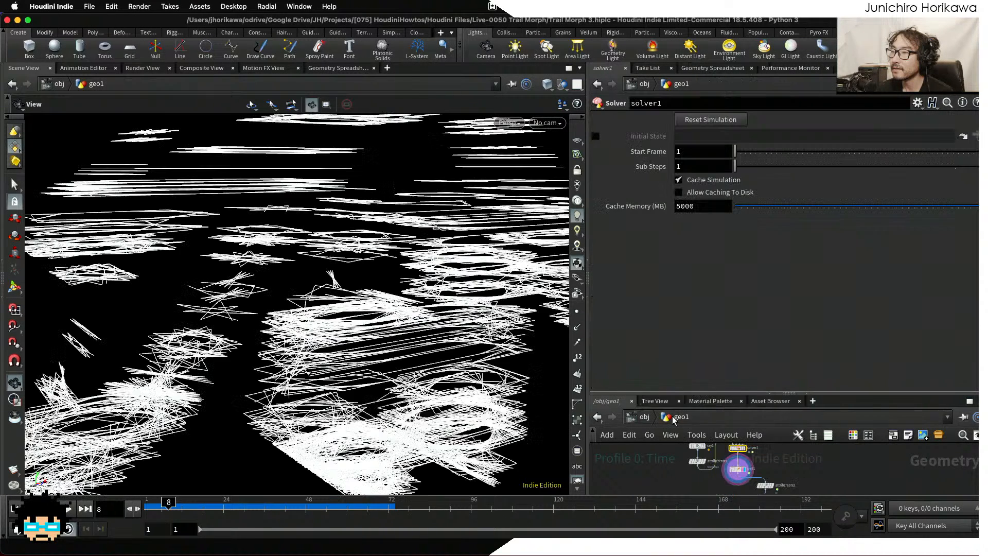
Reset solver1's simulation and replay the kanji morph from frame 1.
{"action": "left_click", "coordinate": [15, 509]}
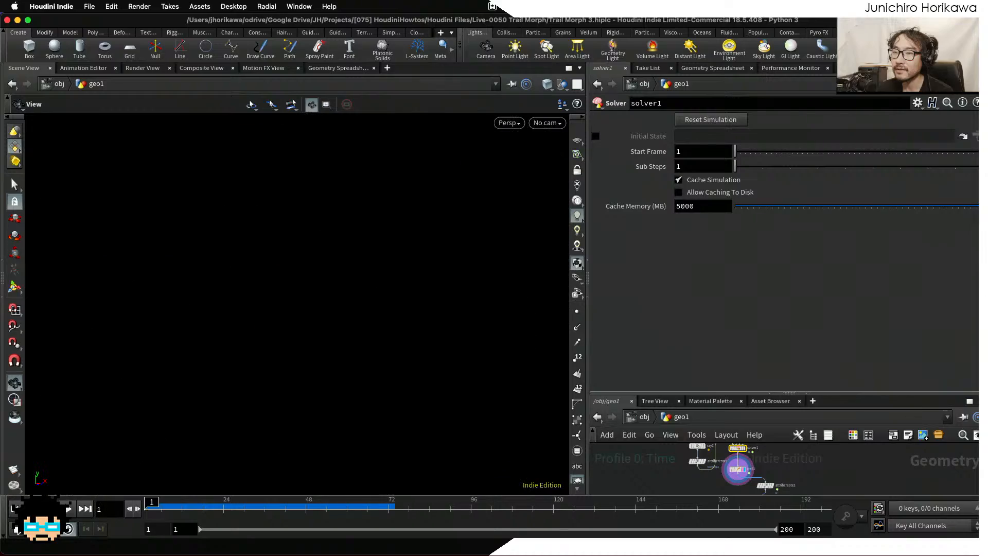
{"action": "left_click", "coordinate": [69, 510]}
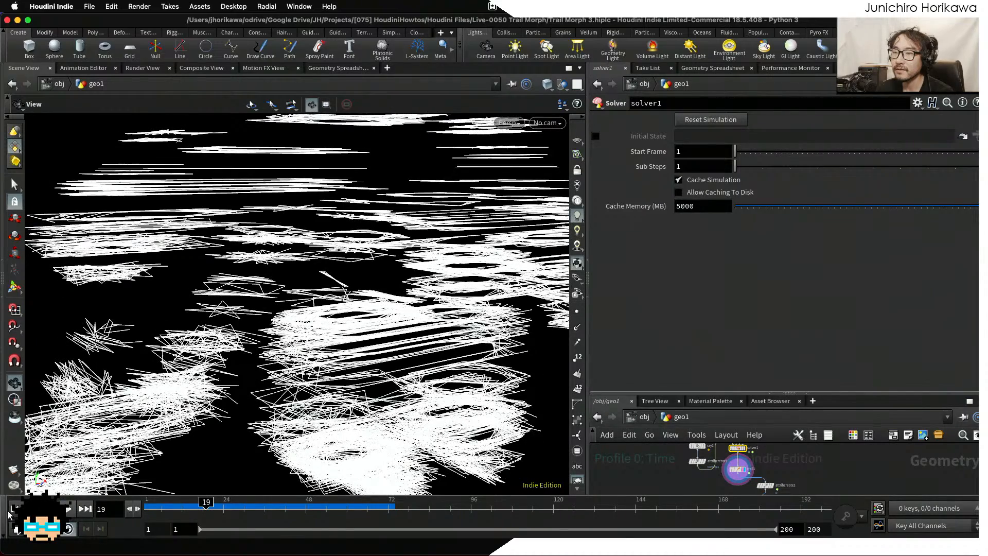
{"action": "left_click", "coordinate": [12, 509]}
{"action": "left_click", "coordinate": [709, 121]}
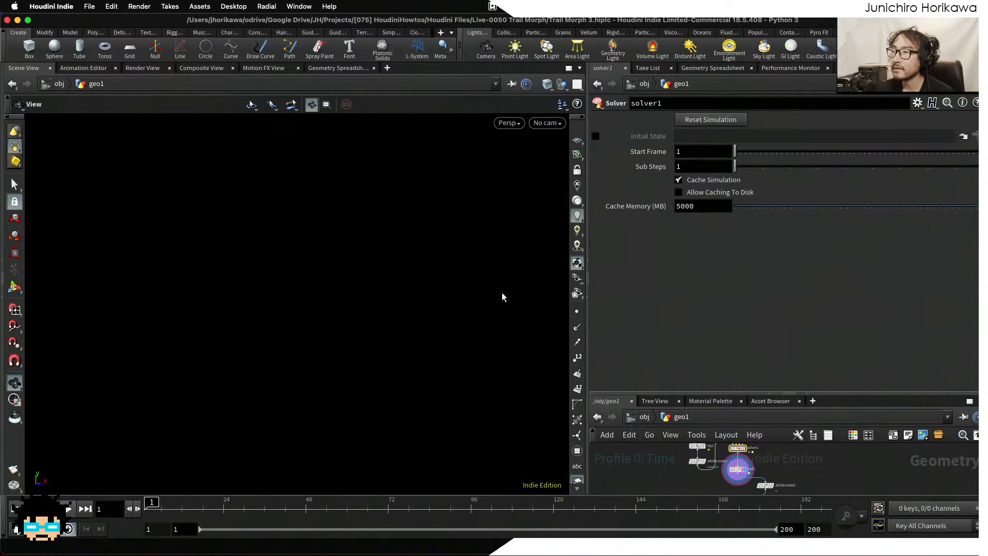
{"action": "left_click", "coordinate": [69, 510]}
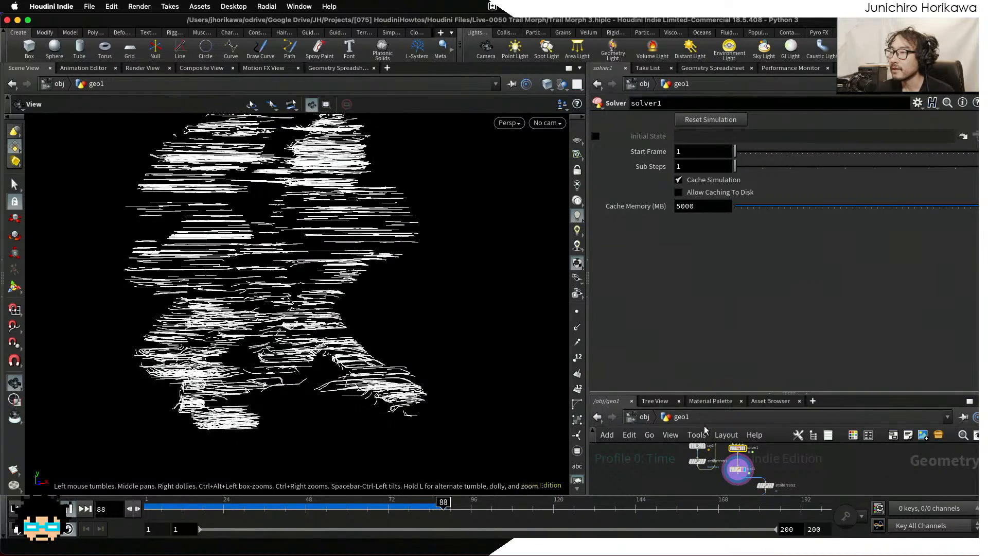
Save the updated trail geometry of filecache1 to disk for frames 1 to 200.
{"action": "left_click_drag", "start_coordinate": [694, 394], "coordinate": [698, 241]}
{"action": "scroll", "coordinate": [714, 412], "scroll_direction": "down", "scroll_amount": 5}
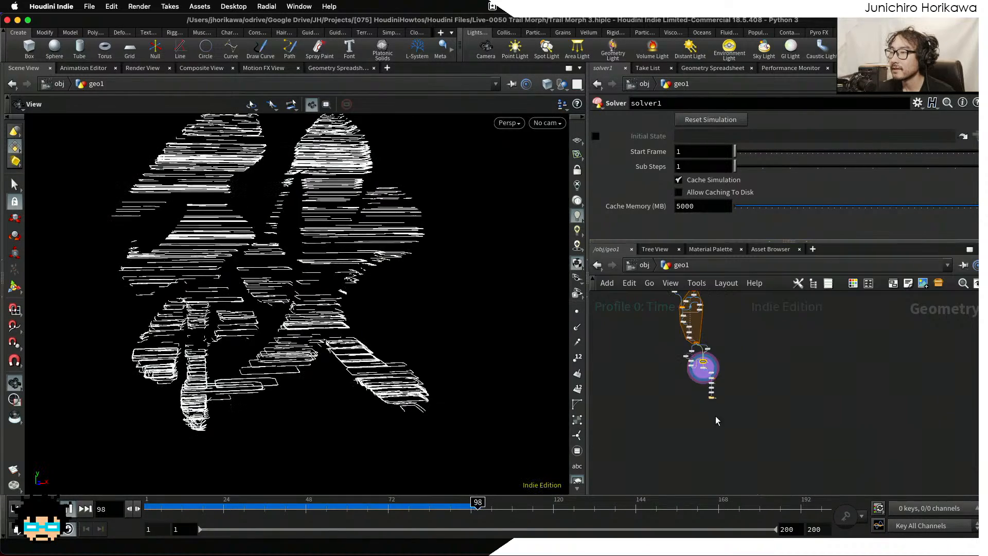
{"action": "scroll", "coordinate": [701, 369], "scroll_direction": "up", "scroll_amount": 10}
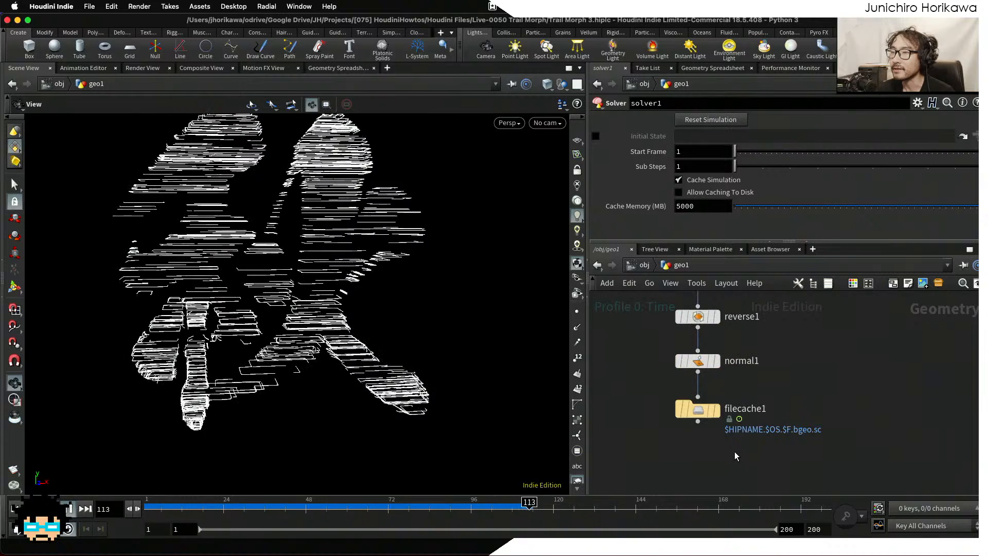
{"action": "left_click", "coordinate": [685, 411]}
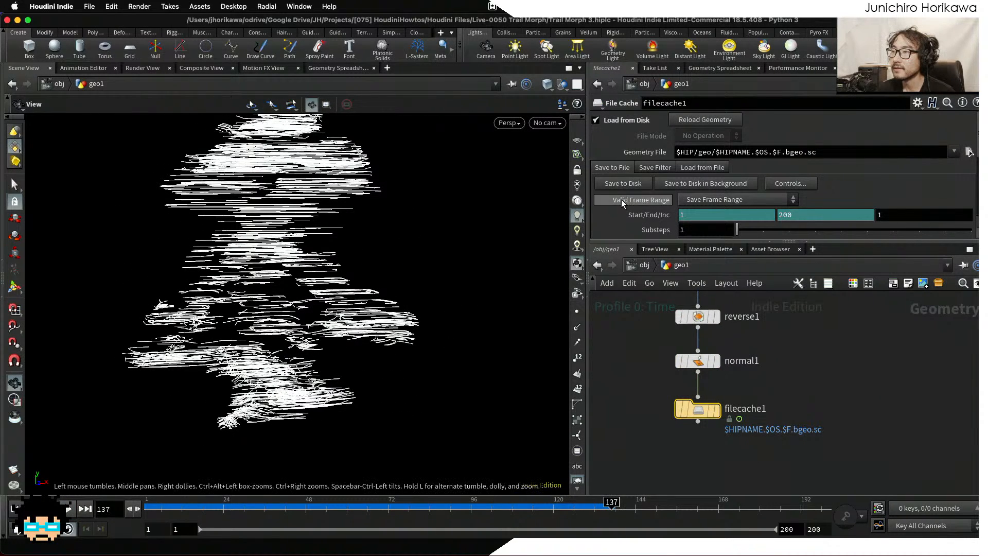
{"action": "left_click", "coordinate": [628, 184]}
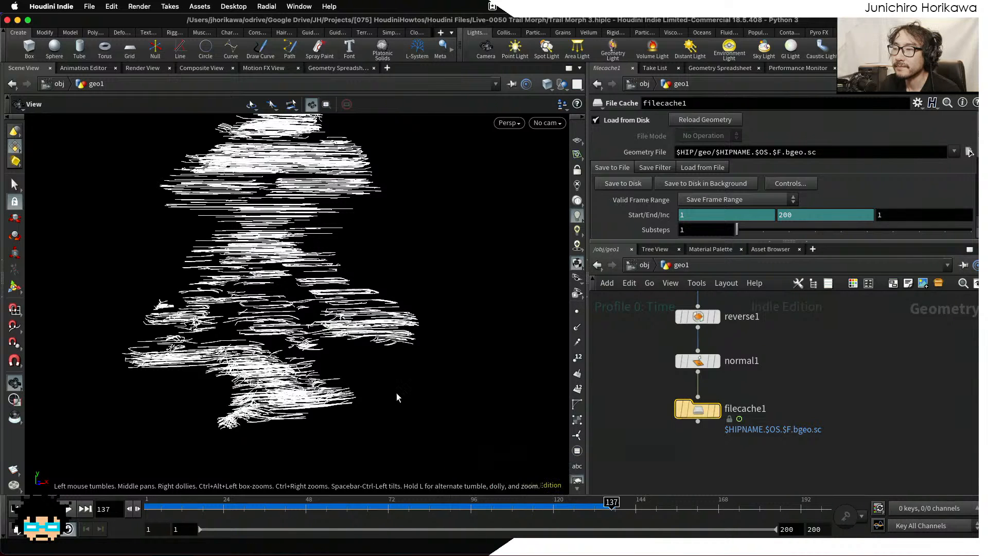
Display filecache1 and play the cached kanji animation from frame 1.
{"action": "left_click", "coordinate": [718, 412]}
{"action": "left_click", "coordinate": [712, 412]}
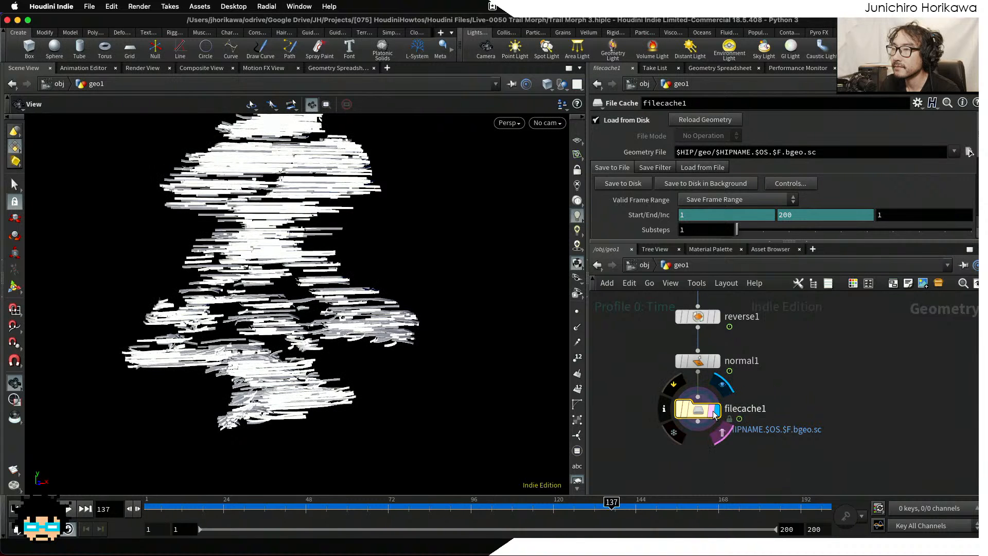
{"action": "left_click", "coordinate": [15, 508]}
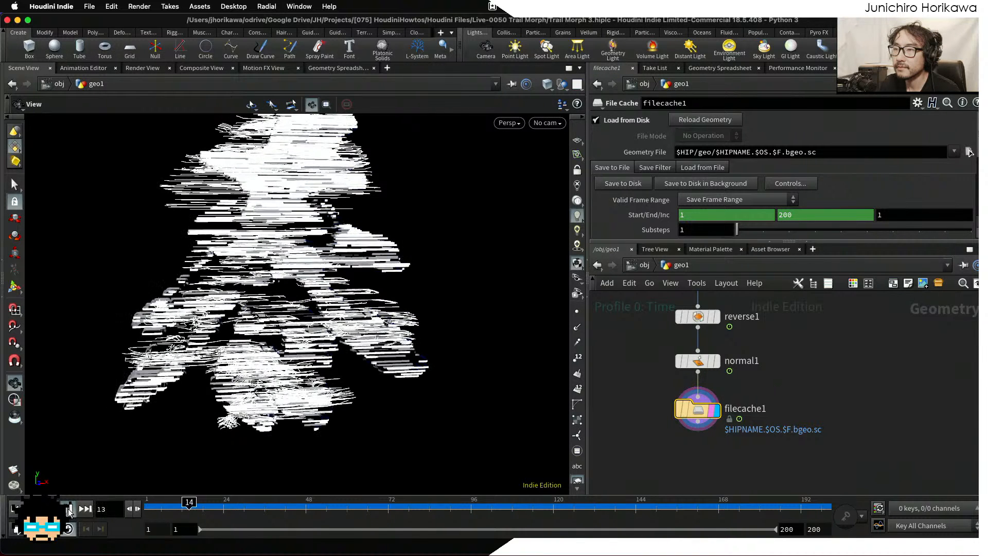
{"action": "key", "text": "u"}
{"action": "left_click", "coordinate": [785, 398]}
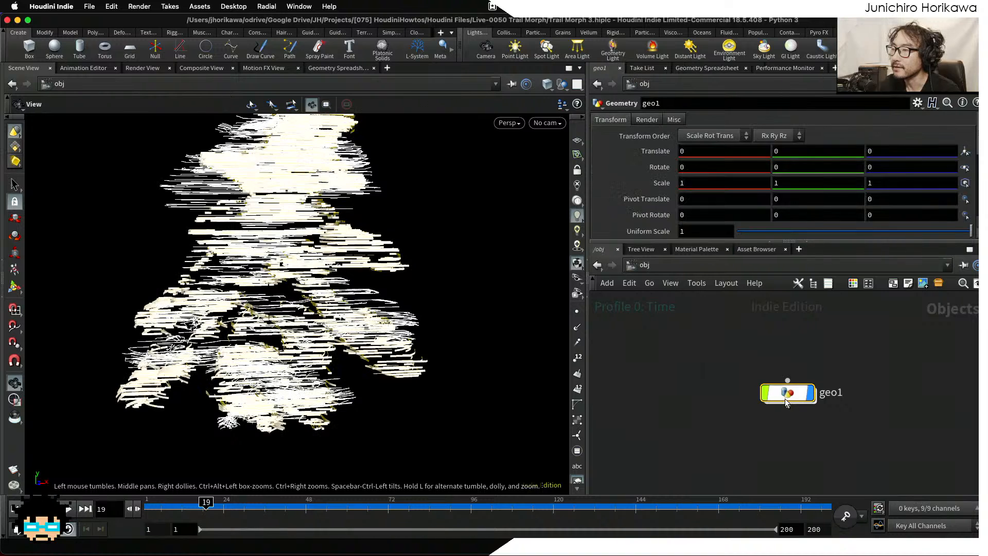
{"action": "double_click", "coordinate": [787, 397]}
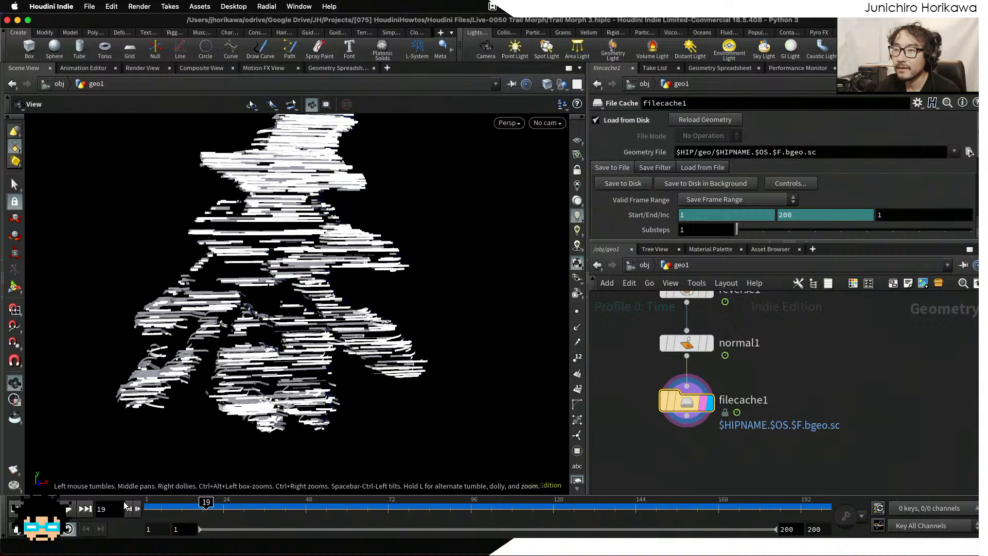
{"action": "left_click_drag", "start_coordinate": [184, 508], "coordinate": [115, 508]}
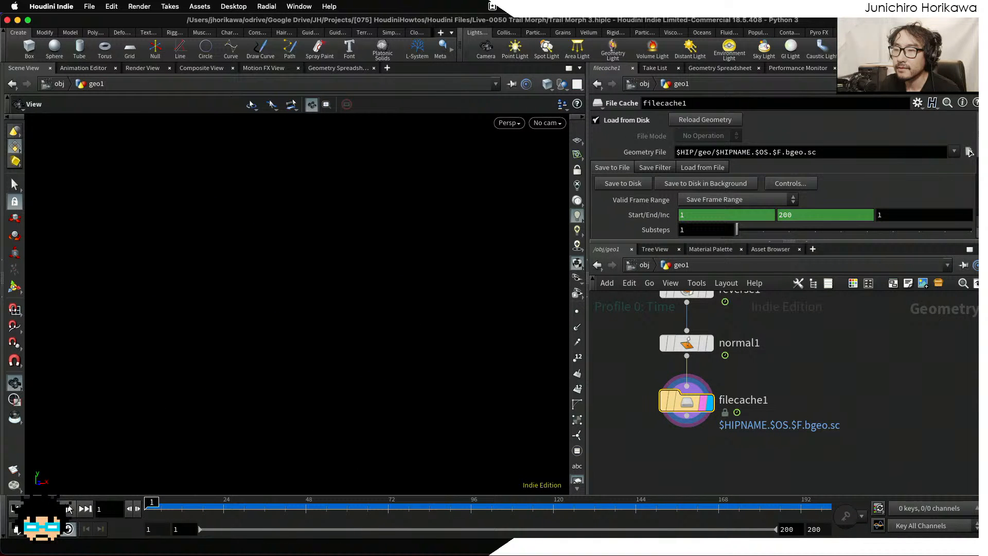
{"action": "left_click", "coordinate": [69, 509]}
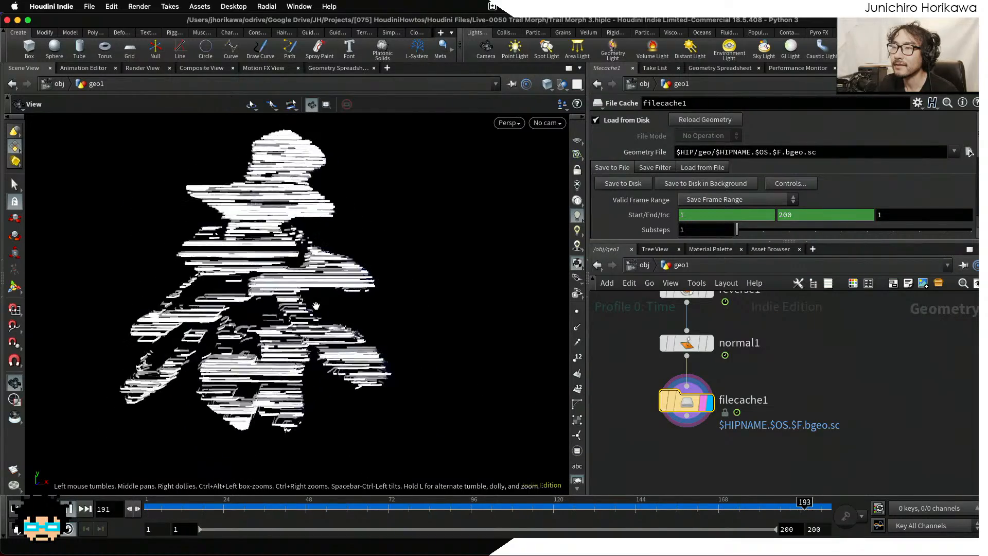
Add a Transform node after filecache1, connect it and display it.
{"action": "key", "text": "Tab"}
{"action": "type", "text": "t"}
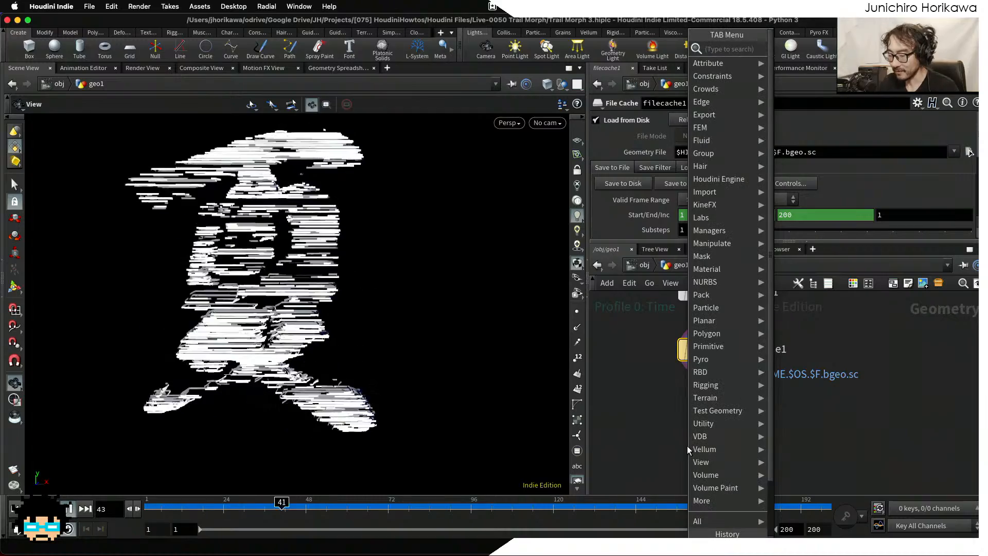
{"action": "type", "text": "rans"}
{"action": "key", "text": "Return"}
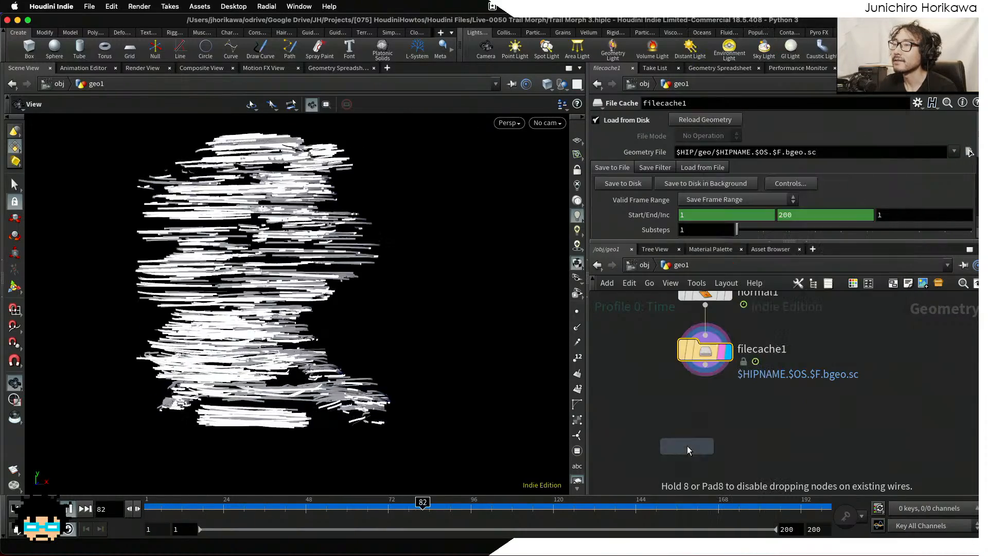
{"action": "left_click", "coordinate": [695, 451]}
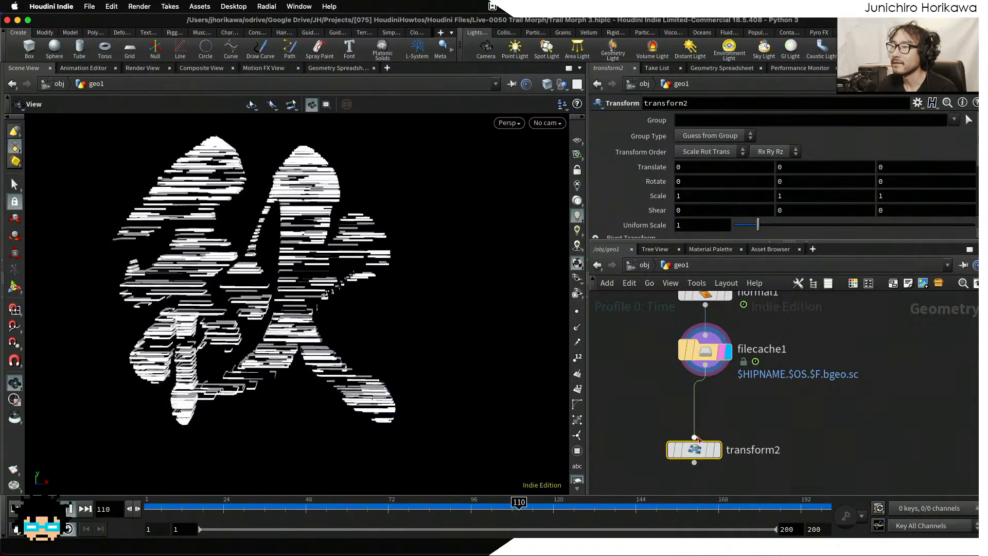
{"action": "left_click_drag", "start_coordinate": [708, 455], "coordinate": [719, 423]}
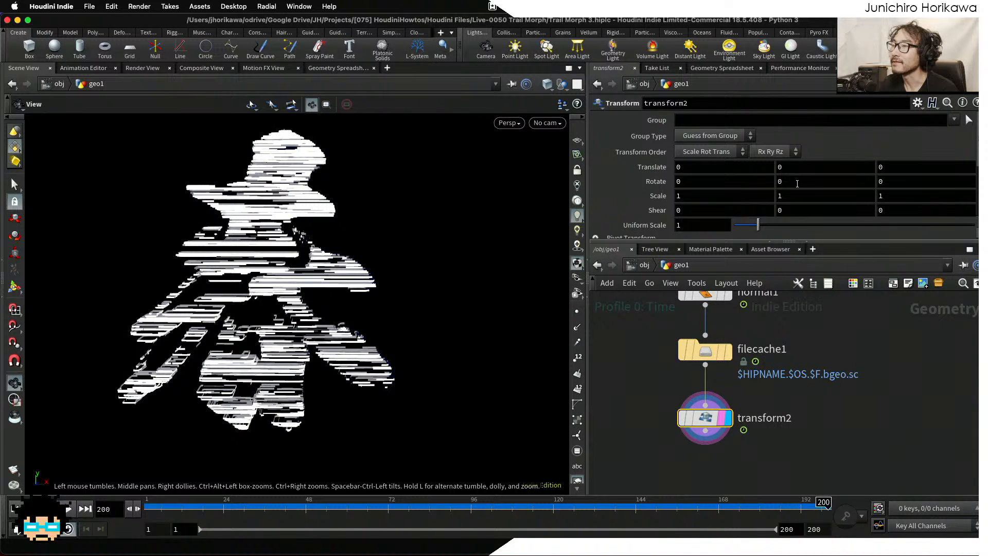
Set the Y rotation of transform2 to the expression sin($FF / $FEND * 360 * 4) * 30.
{"action": "type", "text": "sin("}
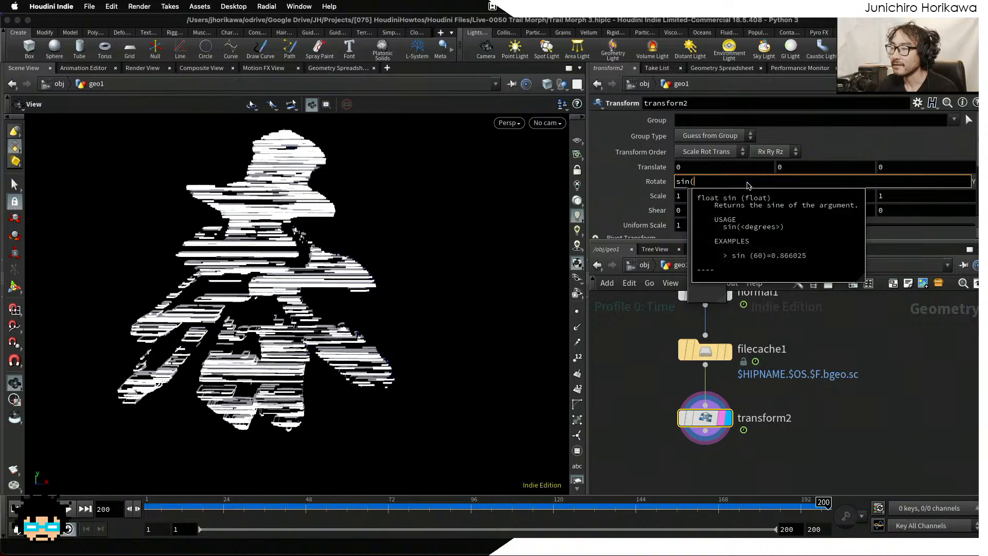
{"action": "type", "text": "$FF"}
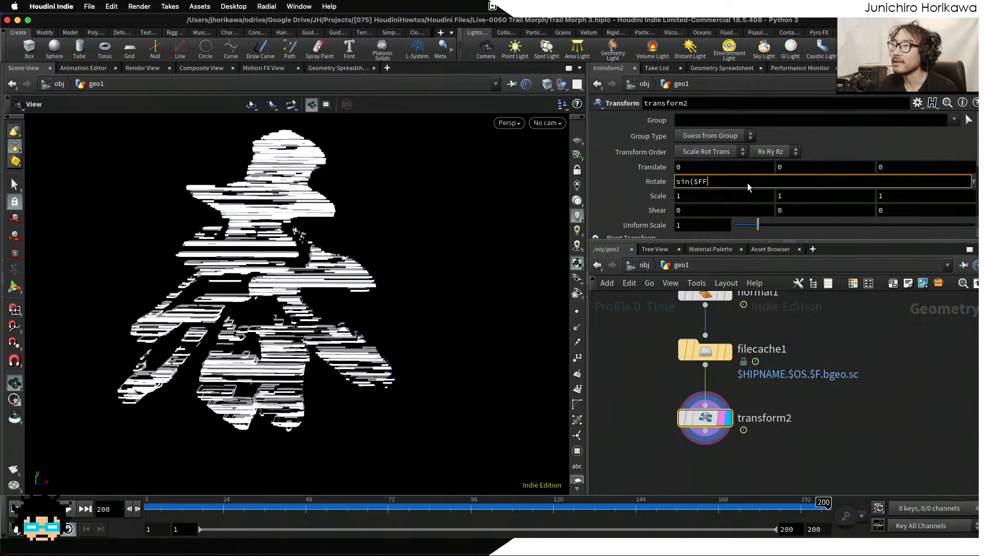
{"action": "type", "text": " * $"}
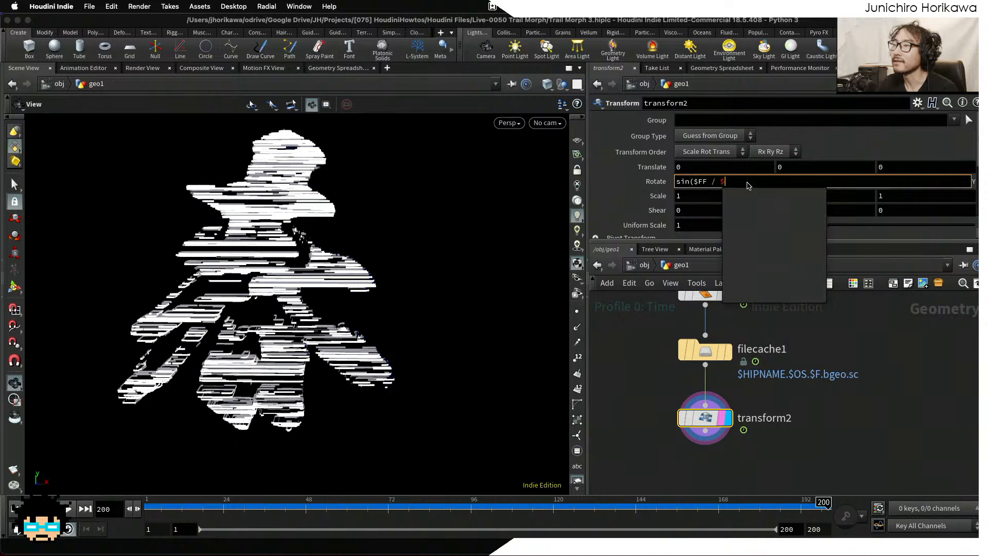
{"action": "type", "text": "FEND *"}
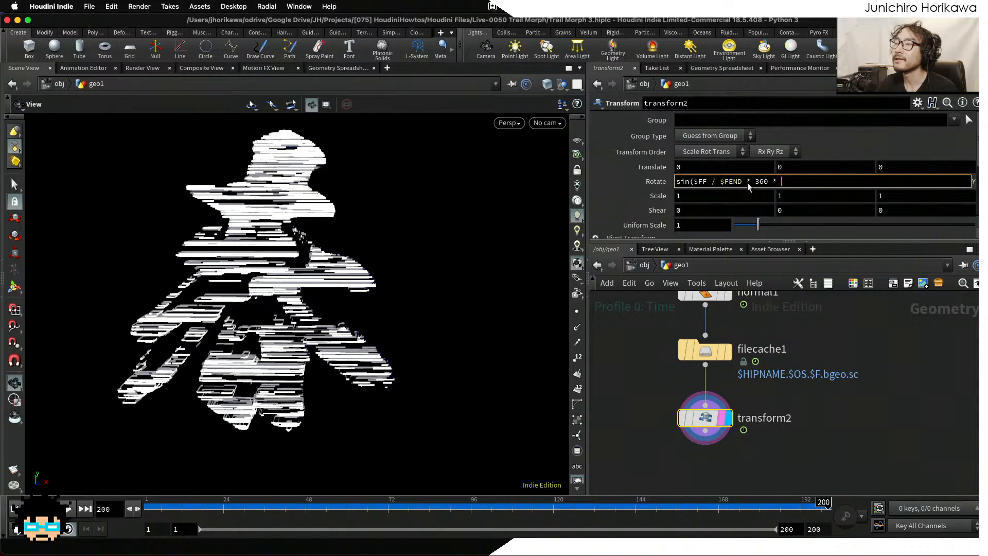
{"action": "type", "text": "360 * 4"}
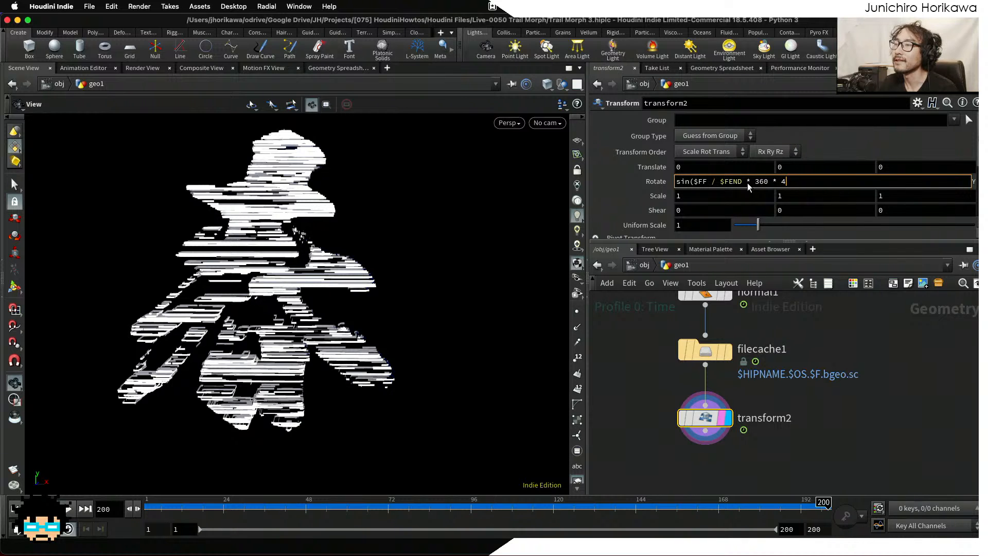
{"action": "type", "text": ") * 30"}
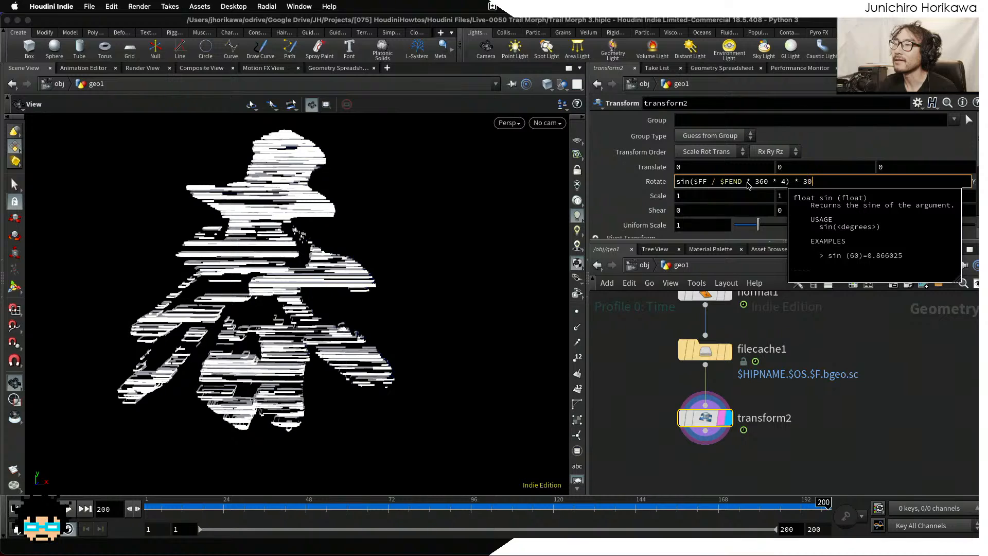
{"action": "key", "text": "Return"}
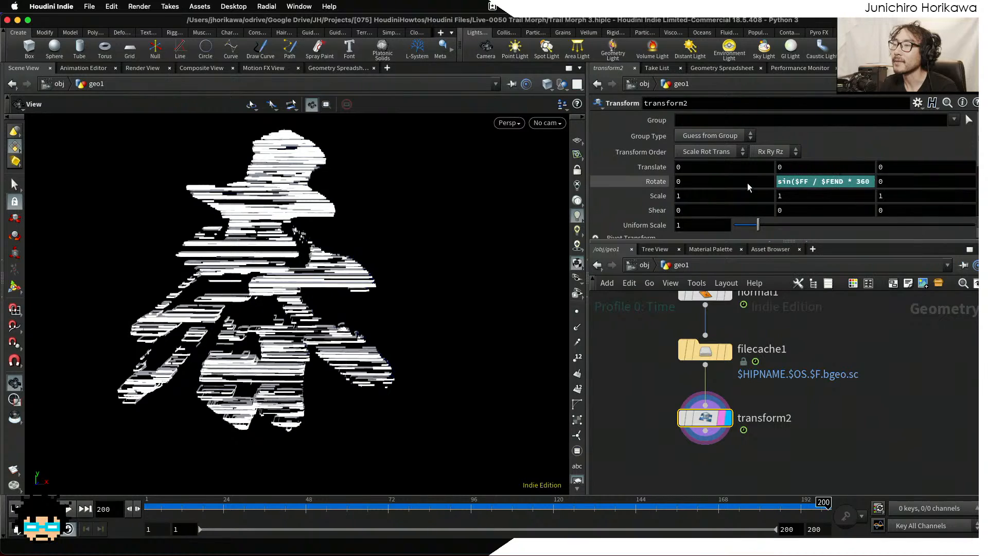
Play the animation with the oscillating rotation and save the scene file.
{"action": "left_click", "coordinate": [69, 509]}
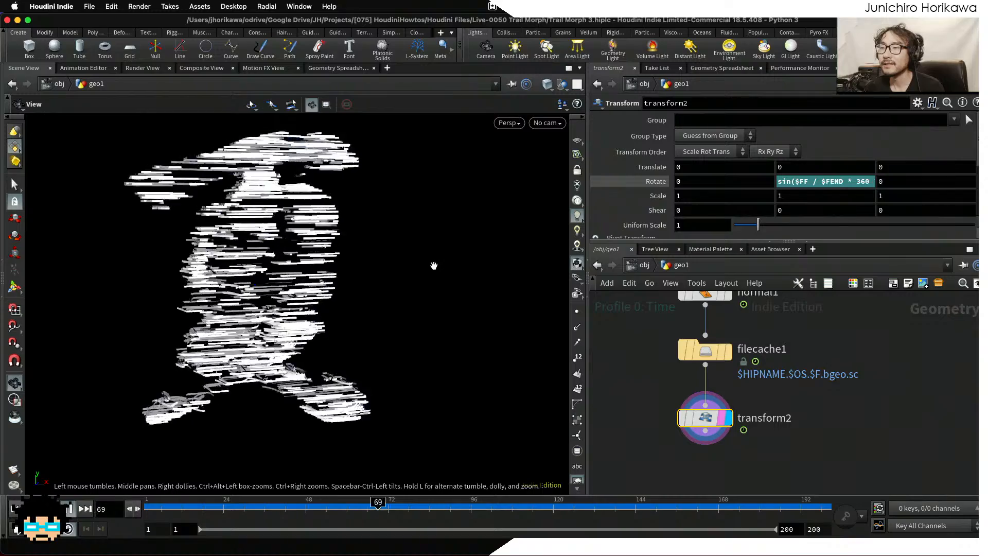
{"action": "key", "text": "super+s"}
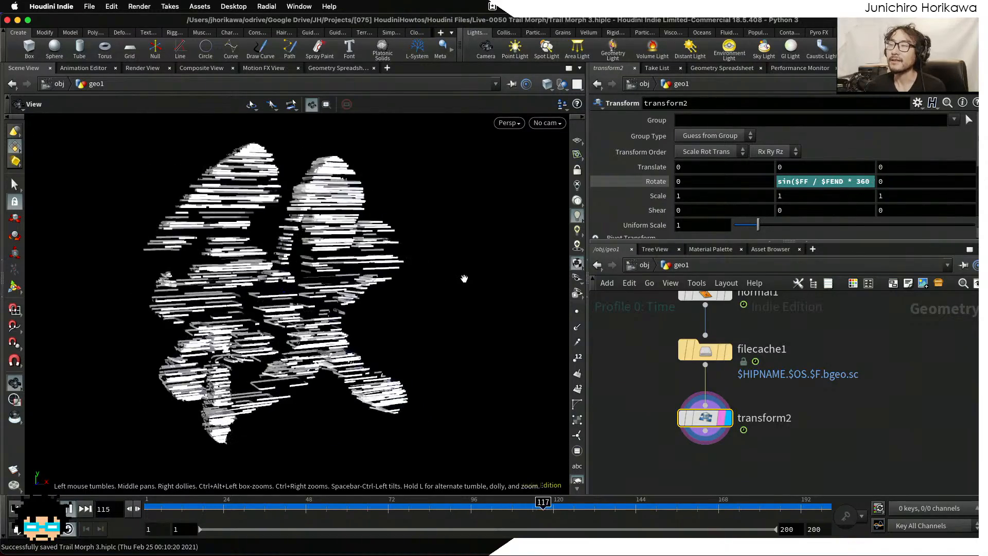